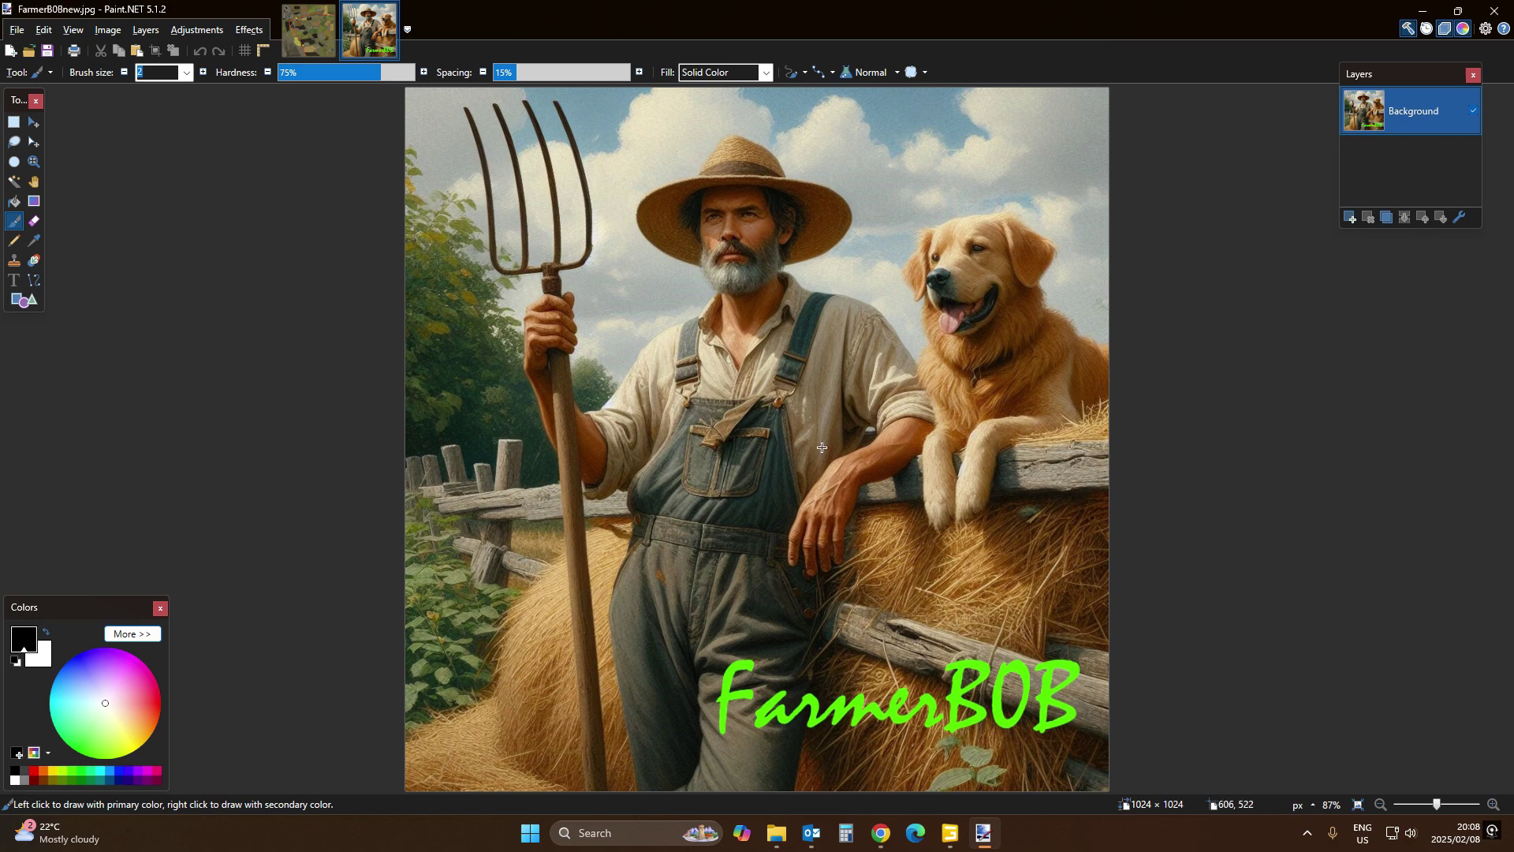
# Examine the map image with the suggested rail line and three yellow stations, close it, and switch to GIANTS Editor
pyautogui.moveTo(988, 837)
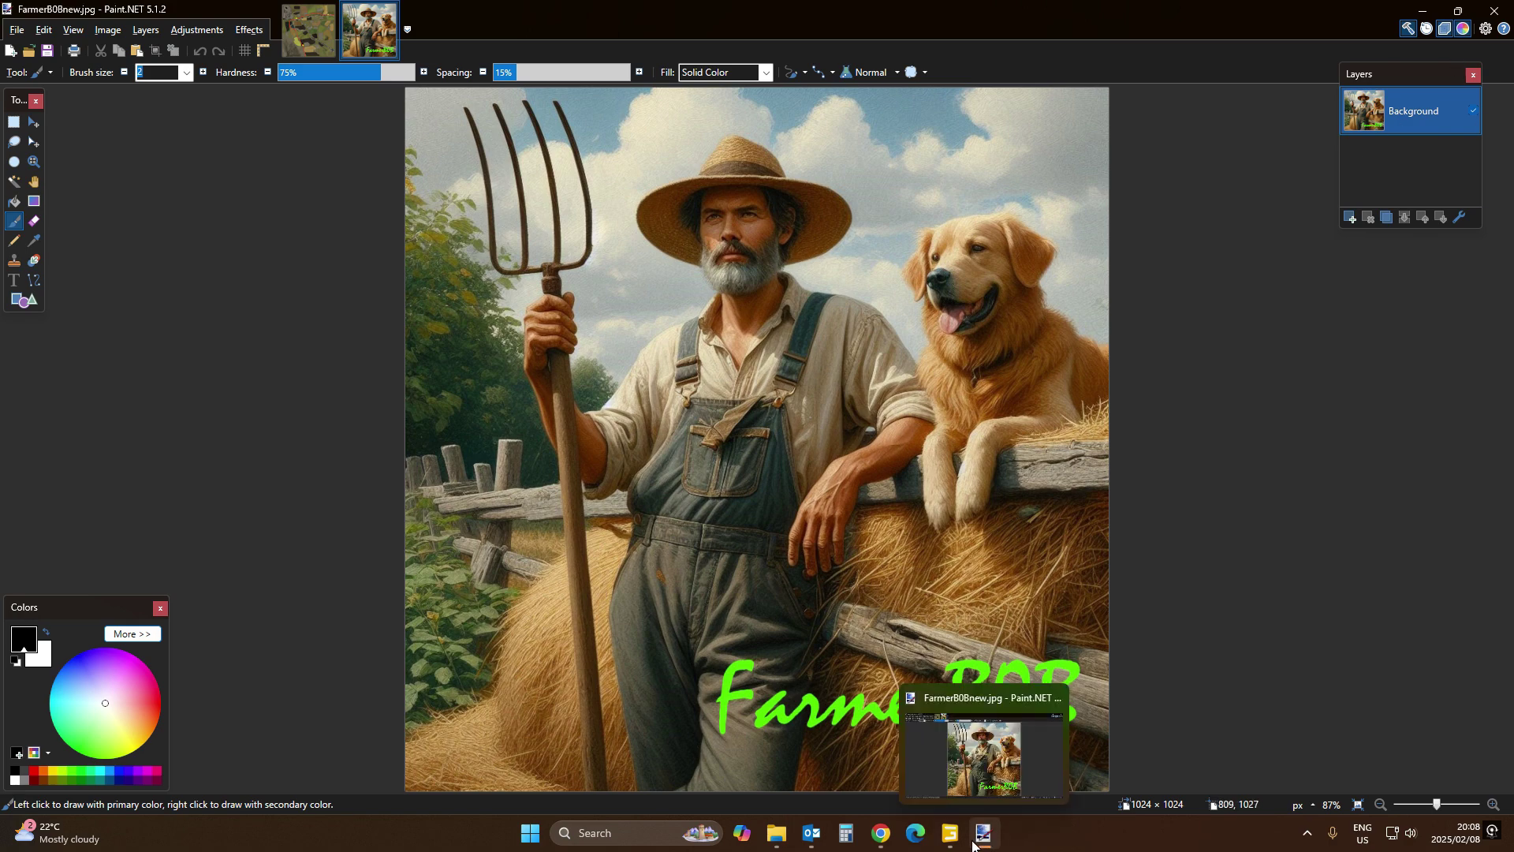
pyautogui.click(314, 36)
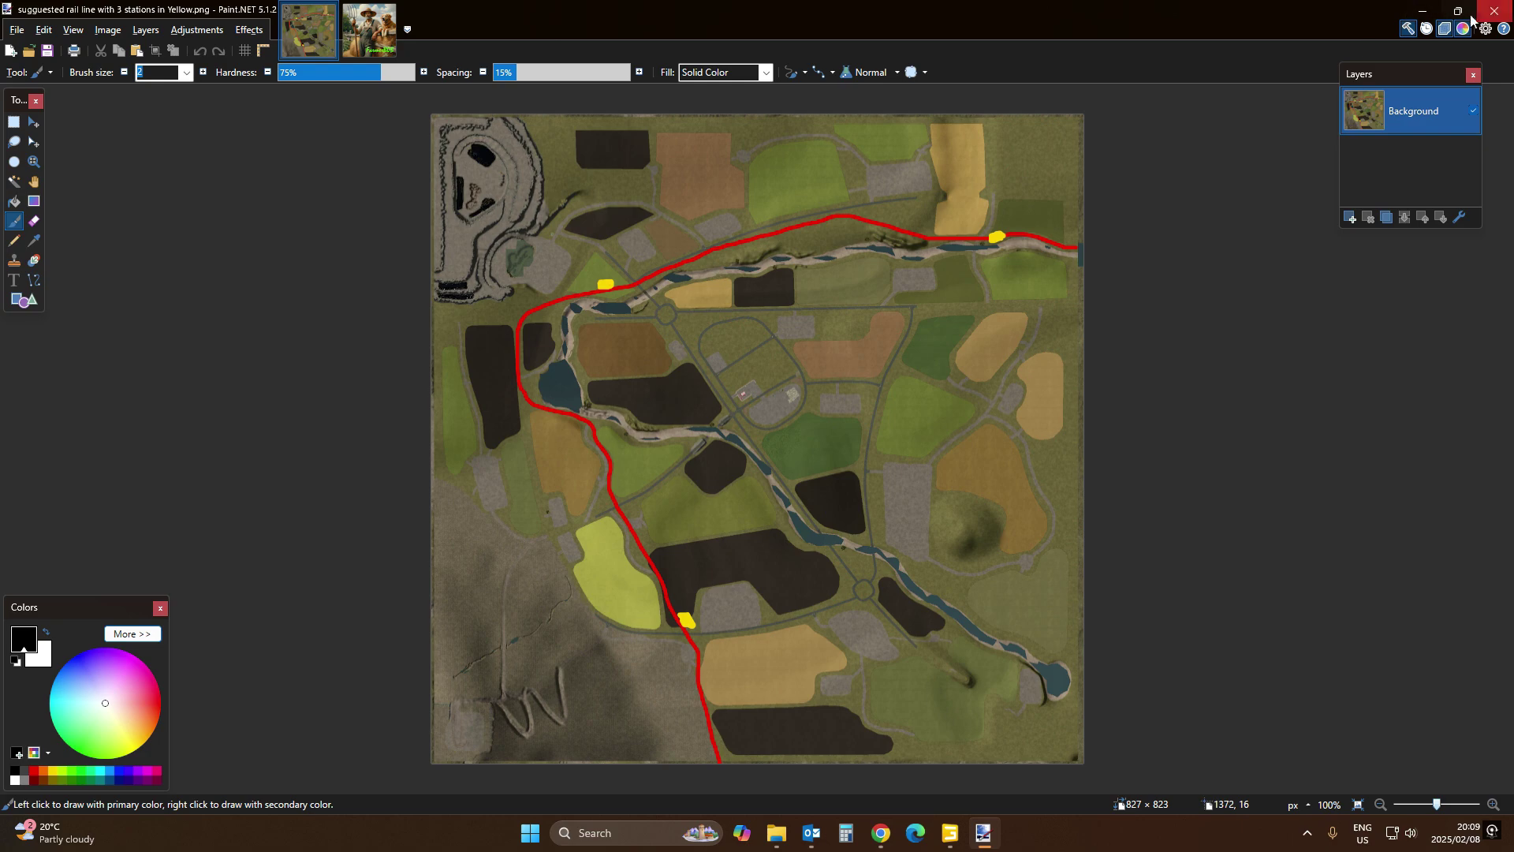
pyautogui.click(1495, 10)
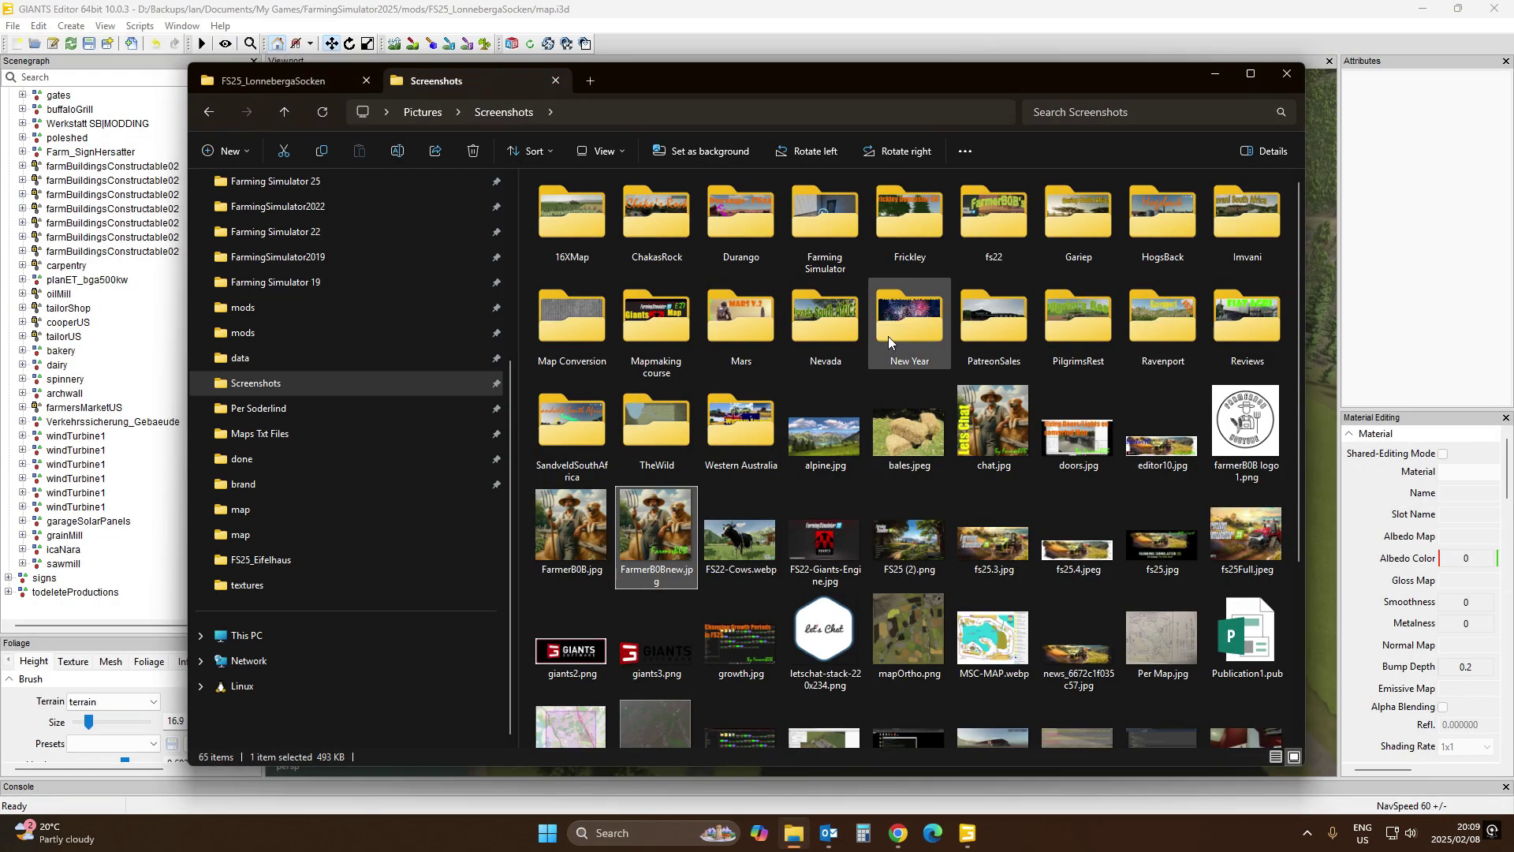
pyautogui.click(967, 833)
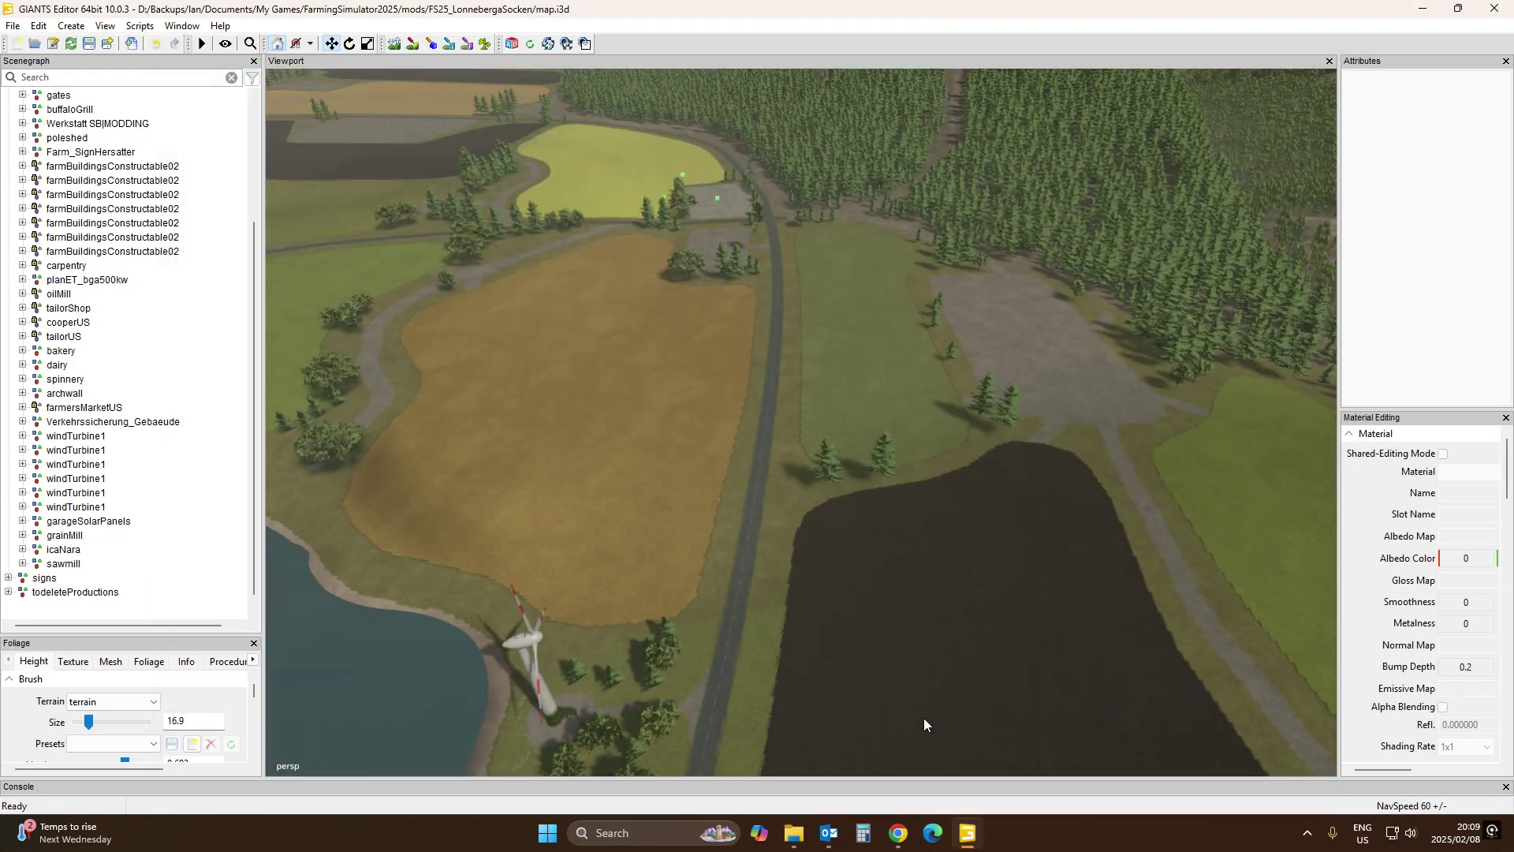
# Examine the proposed rail route along the forest edge, the gravel track and the paved road beside the fields
pyautogui.moveTo(746, 499); pyautogui.dragTo(817, 410, button='right')
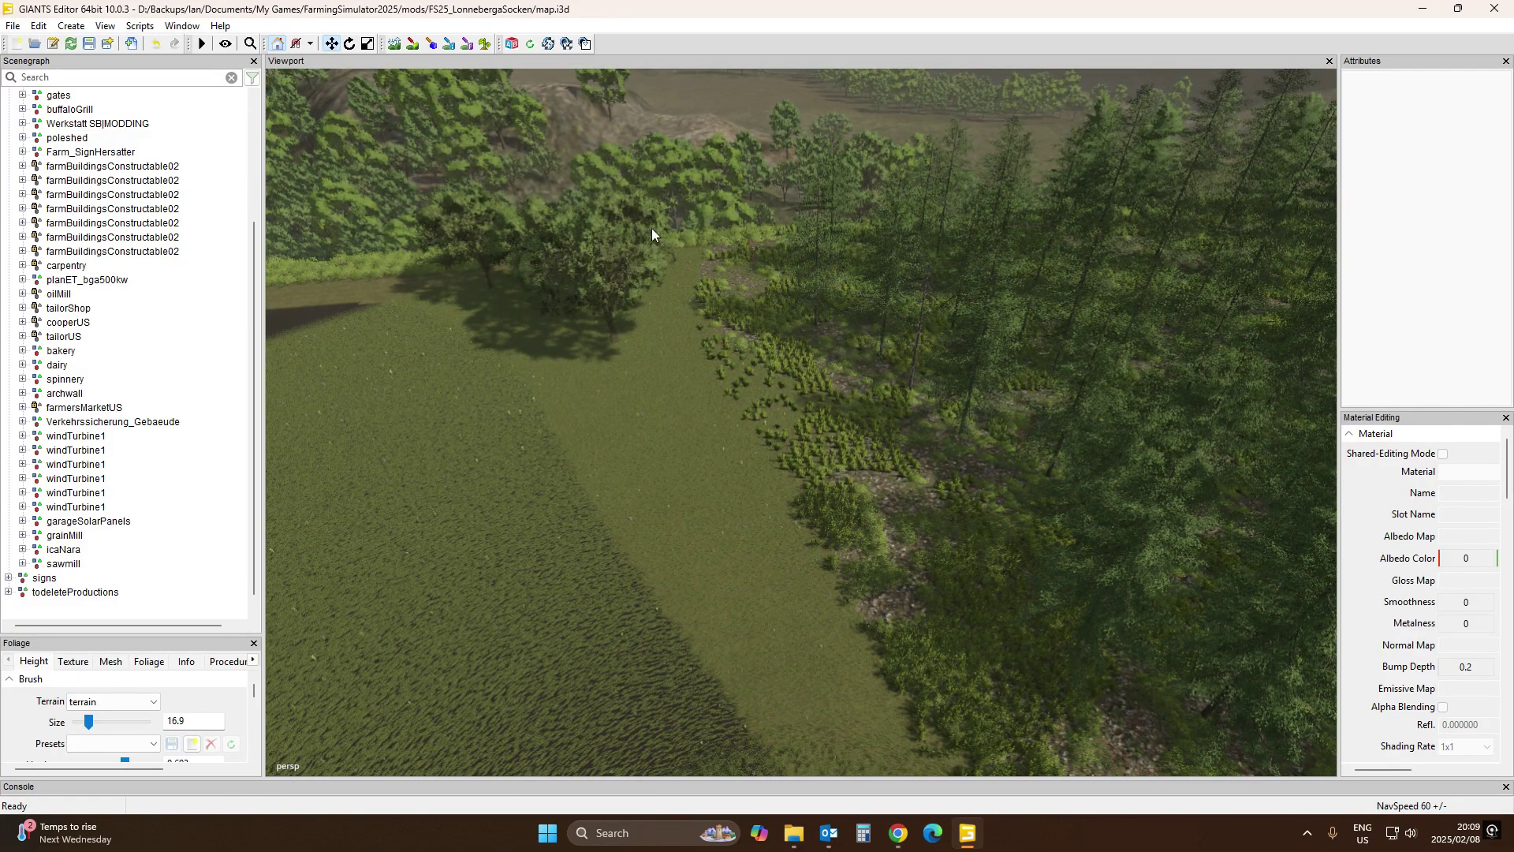
pyautogui.moveTo(701, 219); pyautogui.dragTo(676, 661, button='right')
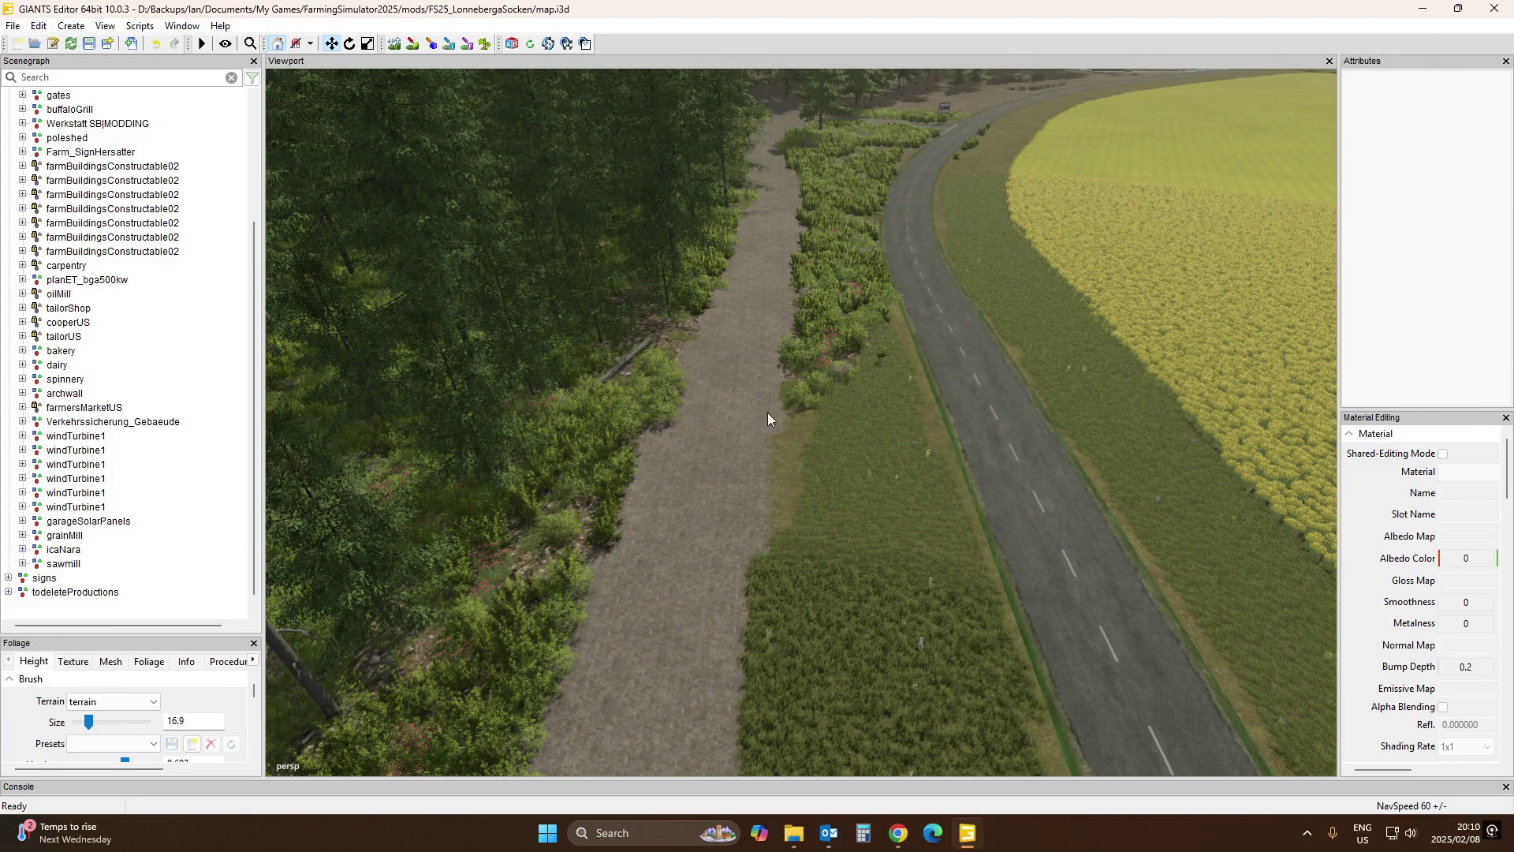
pyautogui.moveTo(768, 414); pyautogui.dragTo(974, 281, button='right')
pyautogui.moveTo(887, 430); pyautogui.dragTo(571, 512, button='right')
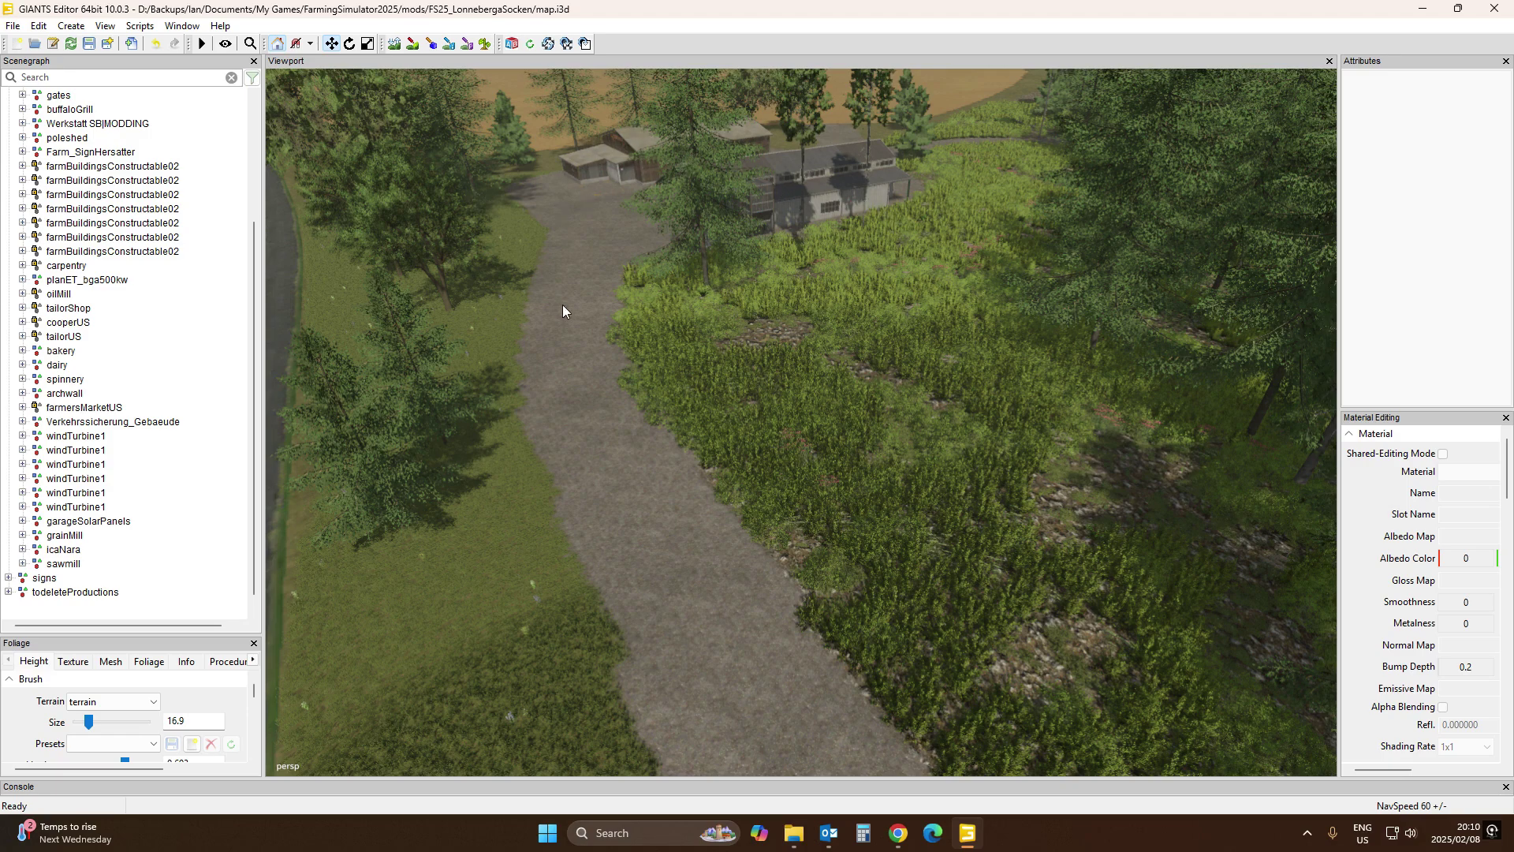
pyautogui.moveTo(562, 310); pyautogui.dragTo(1094, 371, button='right')
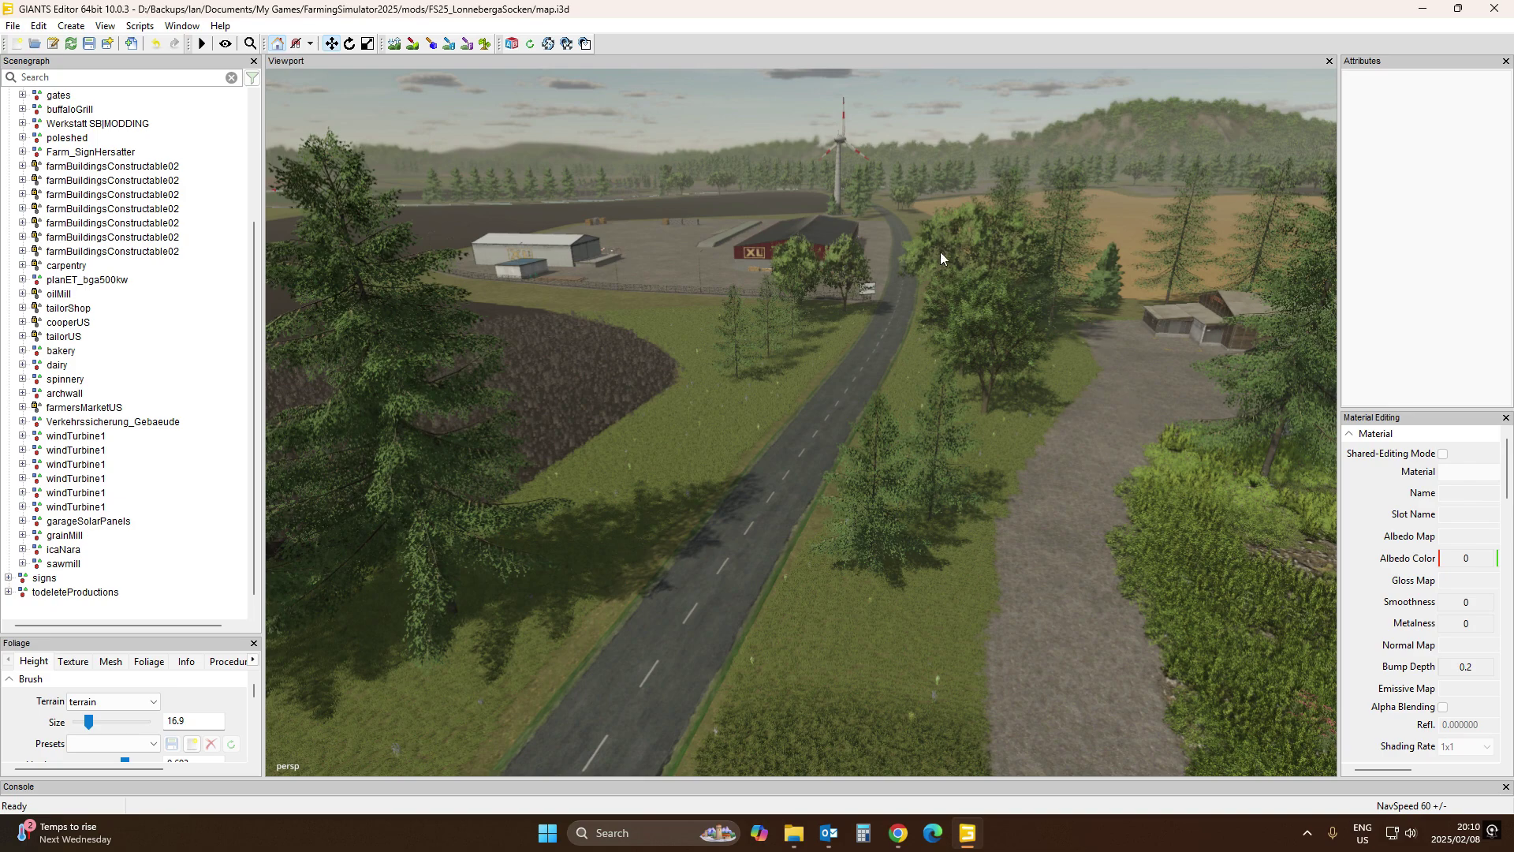
pyautogui.moveTo(940, 300); pyautogui.dragTo(800, 663, button='right')
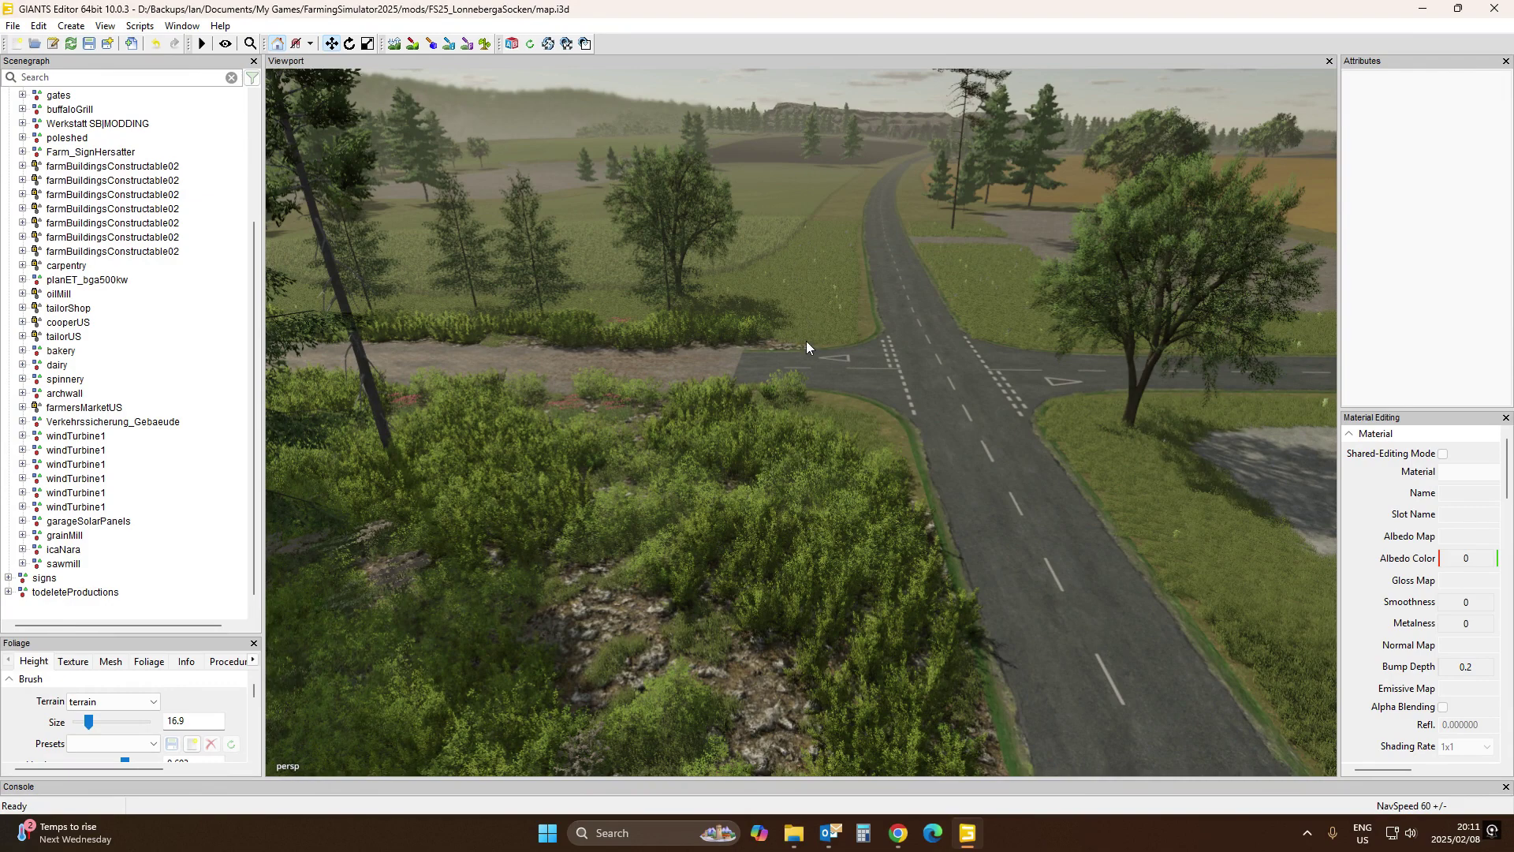
# Select the B_X_Junction crossroads on the paved road and inspect the terrain from there to the river bridge
pyautogui.click(859, 381)
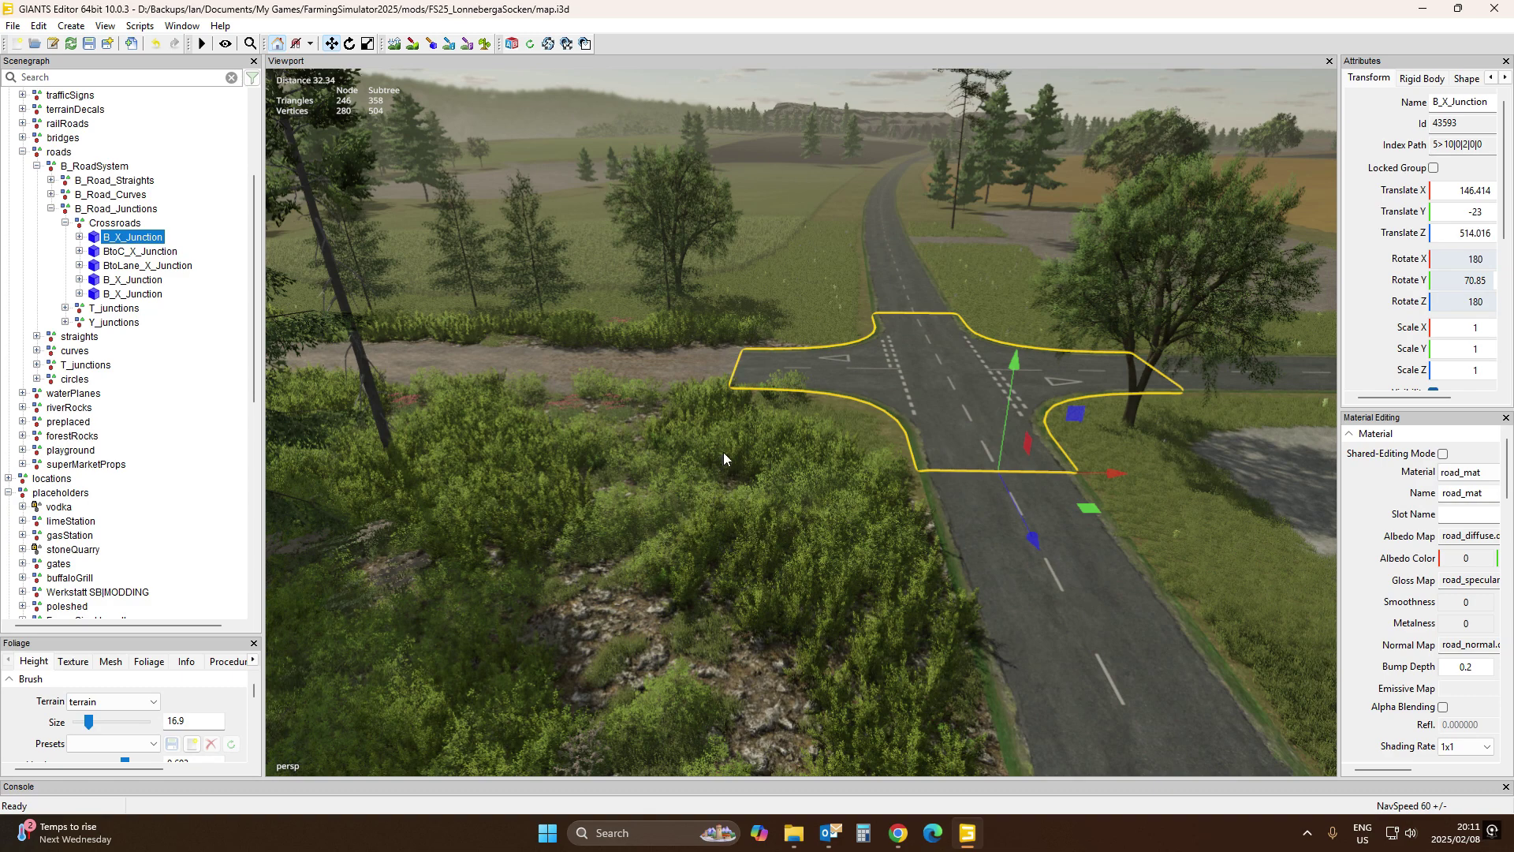
pyautogui.scroll(5, 790, 436)
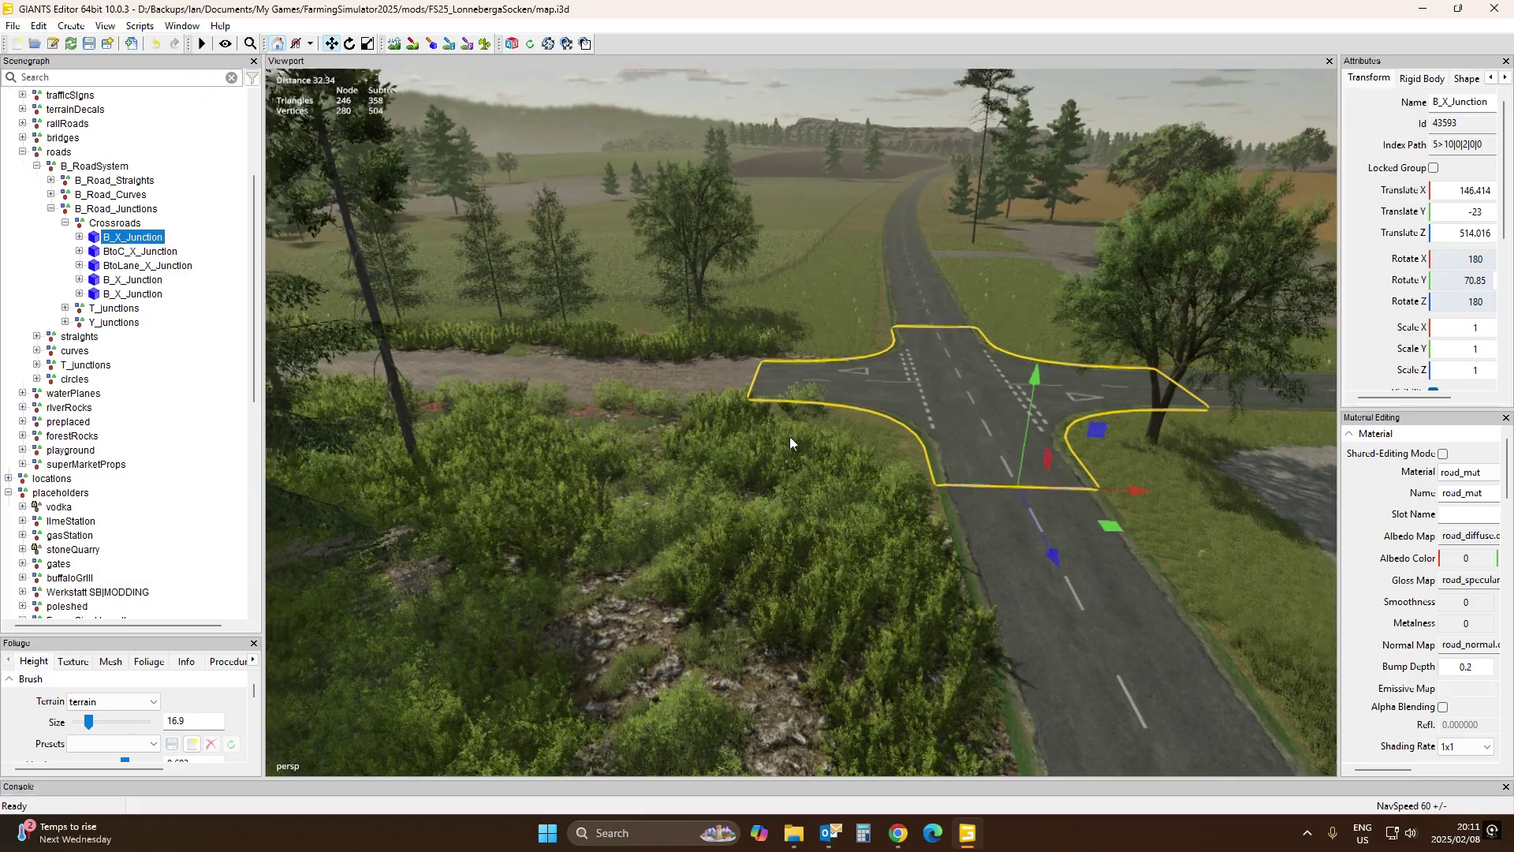
pyautogui.moveTo(789, 437); pyautogui.dragTo(674, 631, button='right')
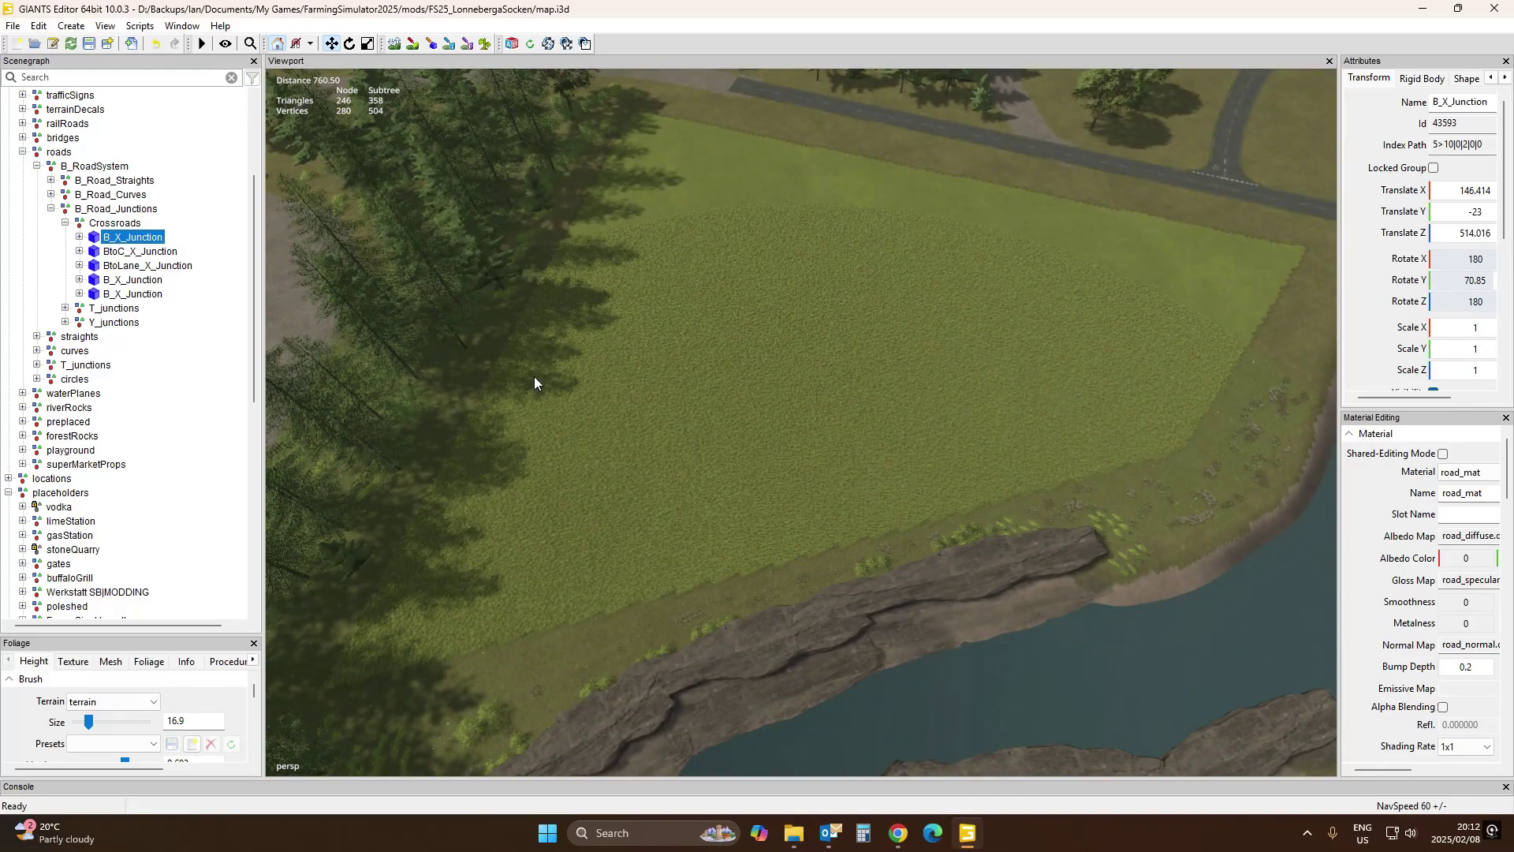
pyautogui.moveTo(624, 472); pyautogui.dragTo(773, 495, button='right')
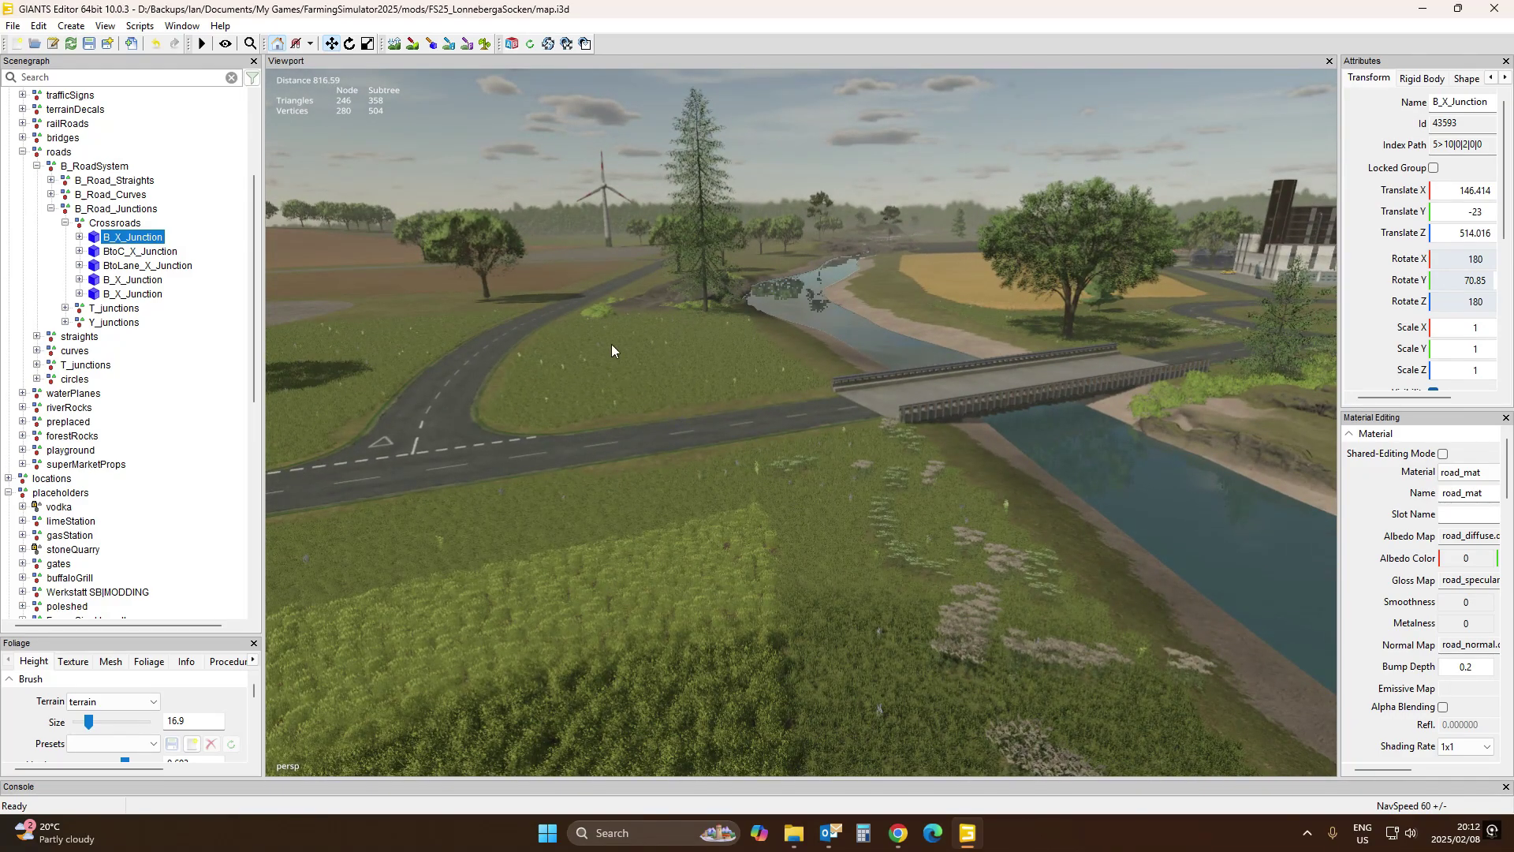
pyautogui.moveTo(667, 329)
pyautogui.mouseDown(button='right')
pyautogui.moveTo(595, 264)
pyautogui.moveTo(684, 314)
pyautogui.moveTo(665, 289)
pyautogui.moveTo(665, 395)
pyautogui.moveTo(692, 409)
pyautogui.moveTo(695, 354)
pyautogui.moveTo(645, 321)
pyautogui.mouseUp(button='right')
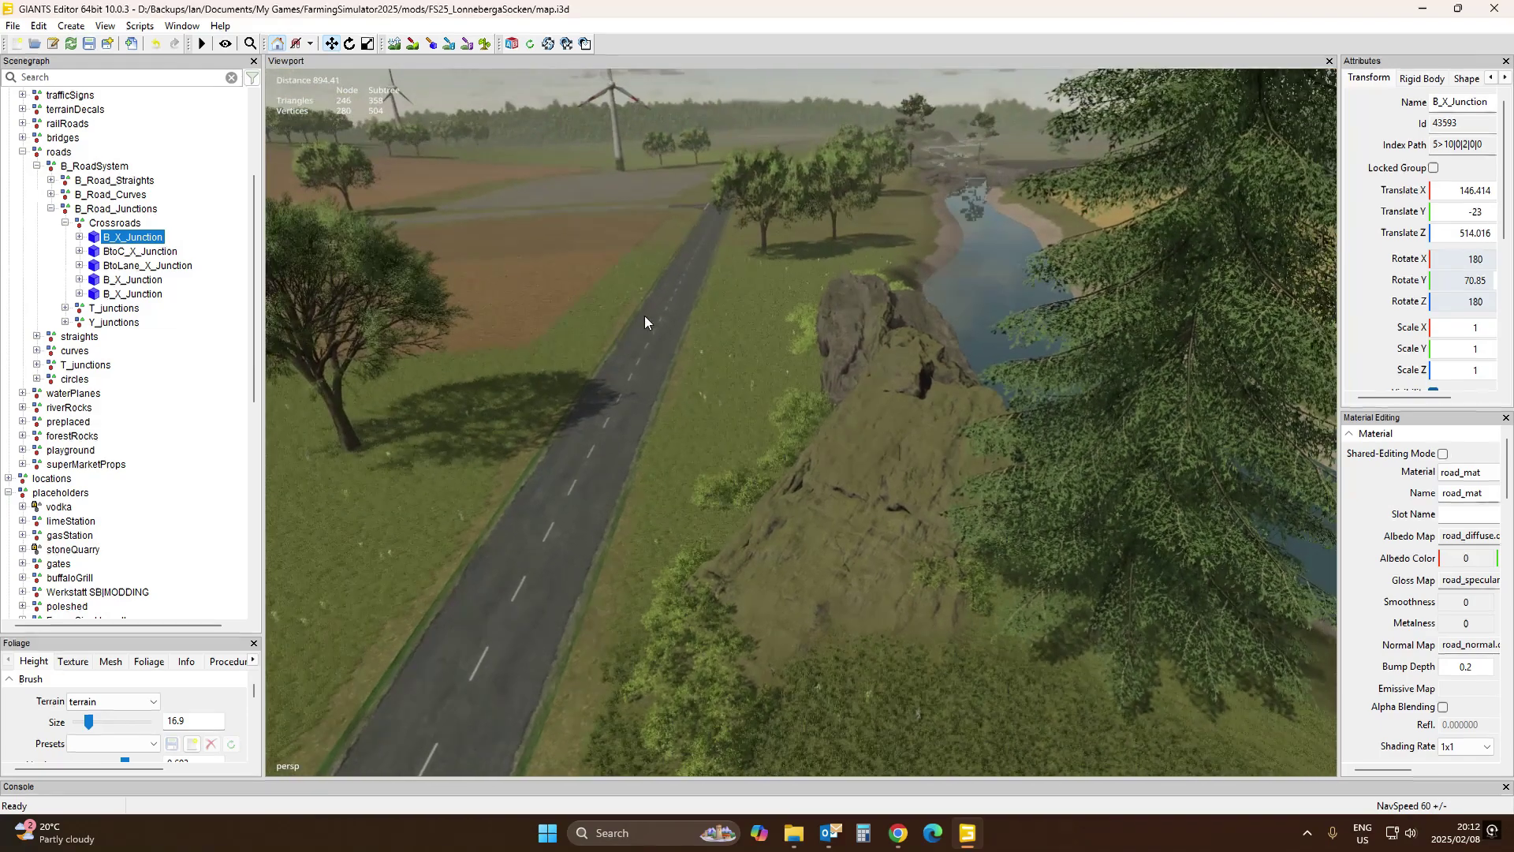
# Select the mossy rock beside the river road and examine the ground between road and river for the rail route
pyautogui.click(855, 557)
pyautogui.moveTo(855, 565); pyautogui.dragTo(846, 490, button='right')
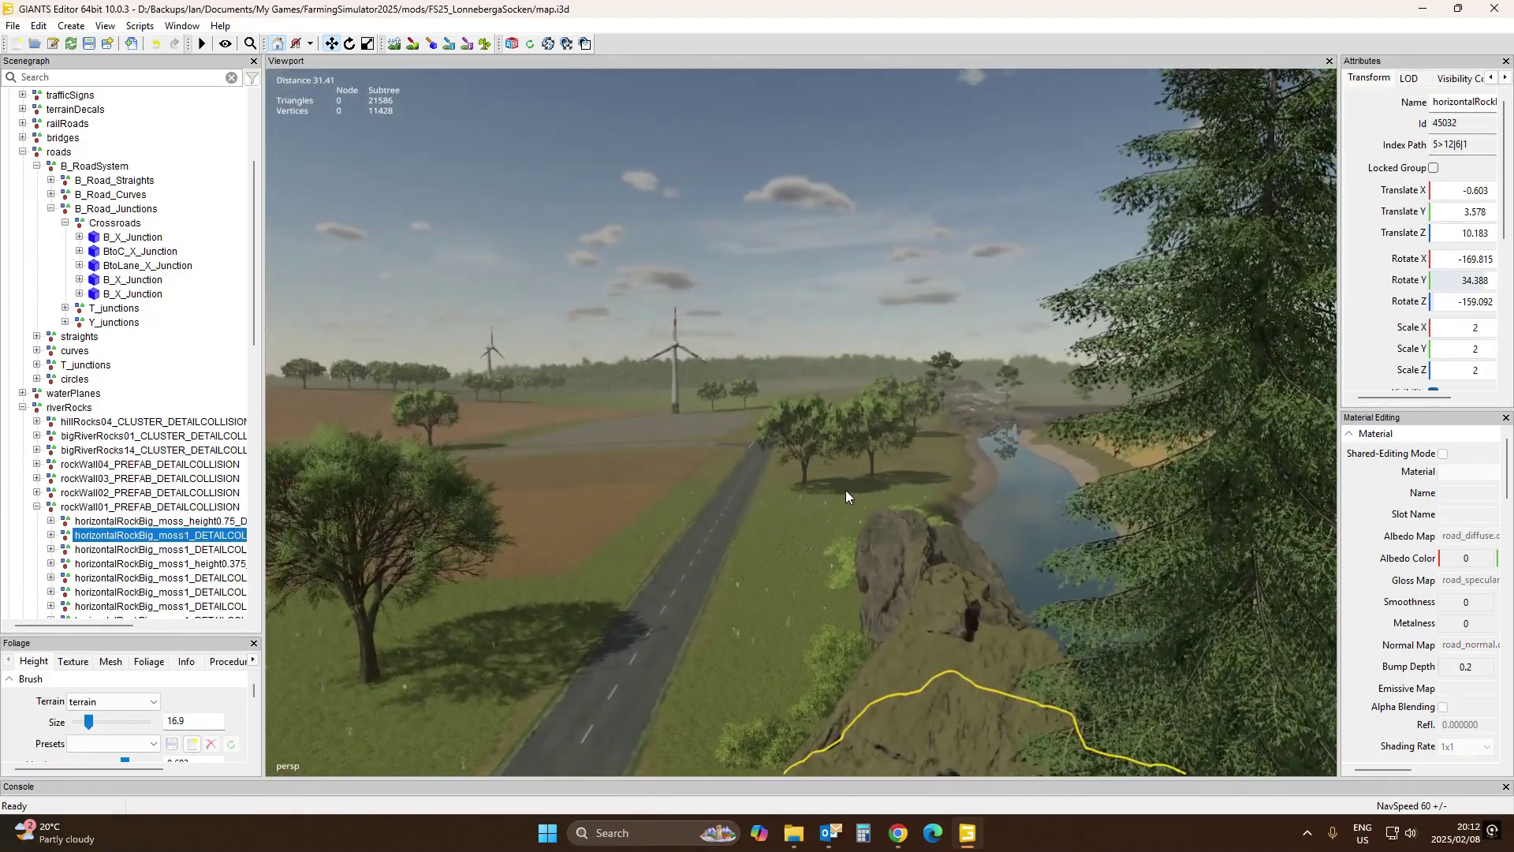
pyautogui.scroll(5, 845, 490)
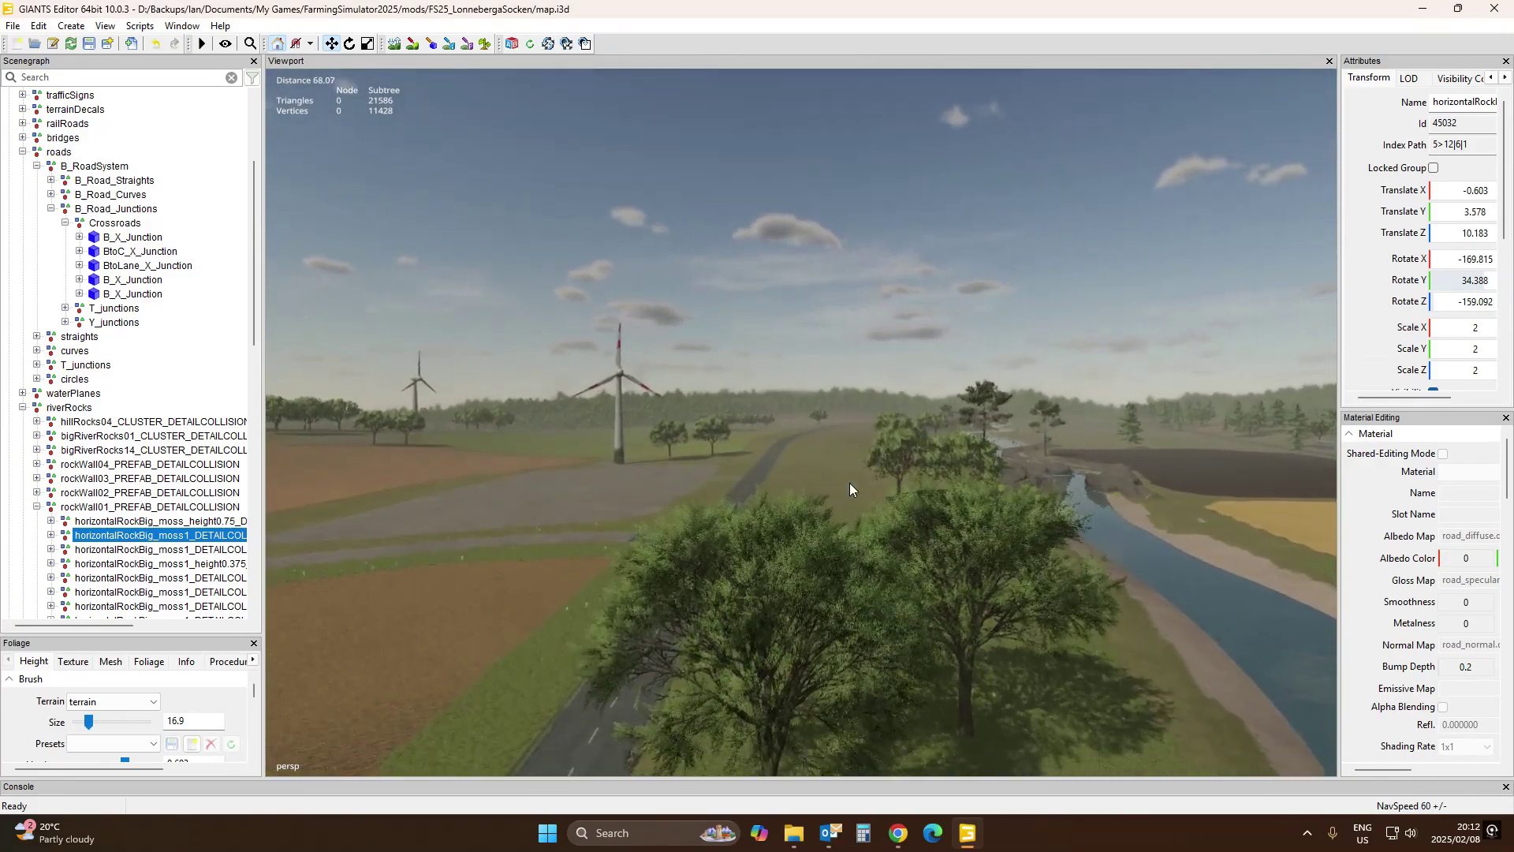
pyautogui.scroll(6, 850, 483)
pyautogui.moveTo(865, 480); pyautogui.dragTo(864, 542, button='right')
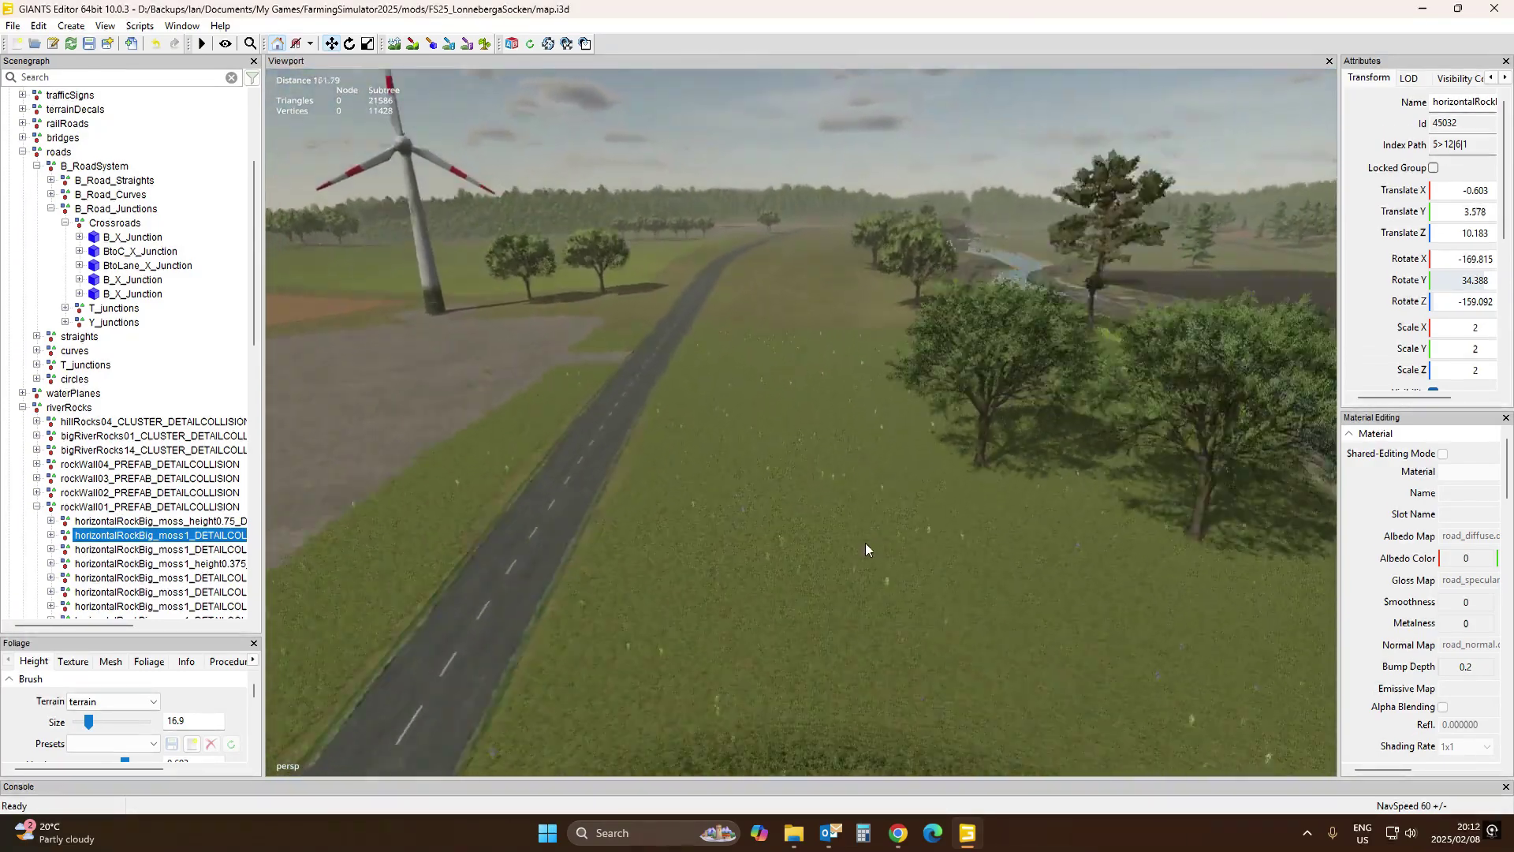
pyautogui.scroll(-3, 865, 544)
pyautogui.moveTo(901, 652); pyautogui.dragTo(845, 616, button='right')
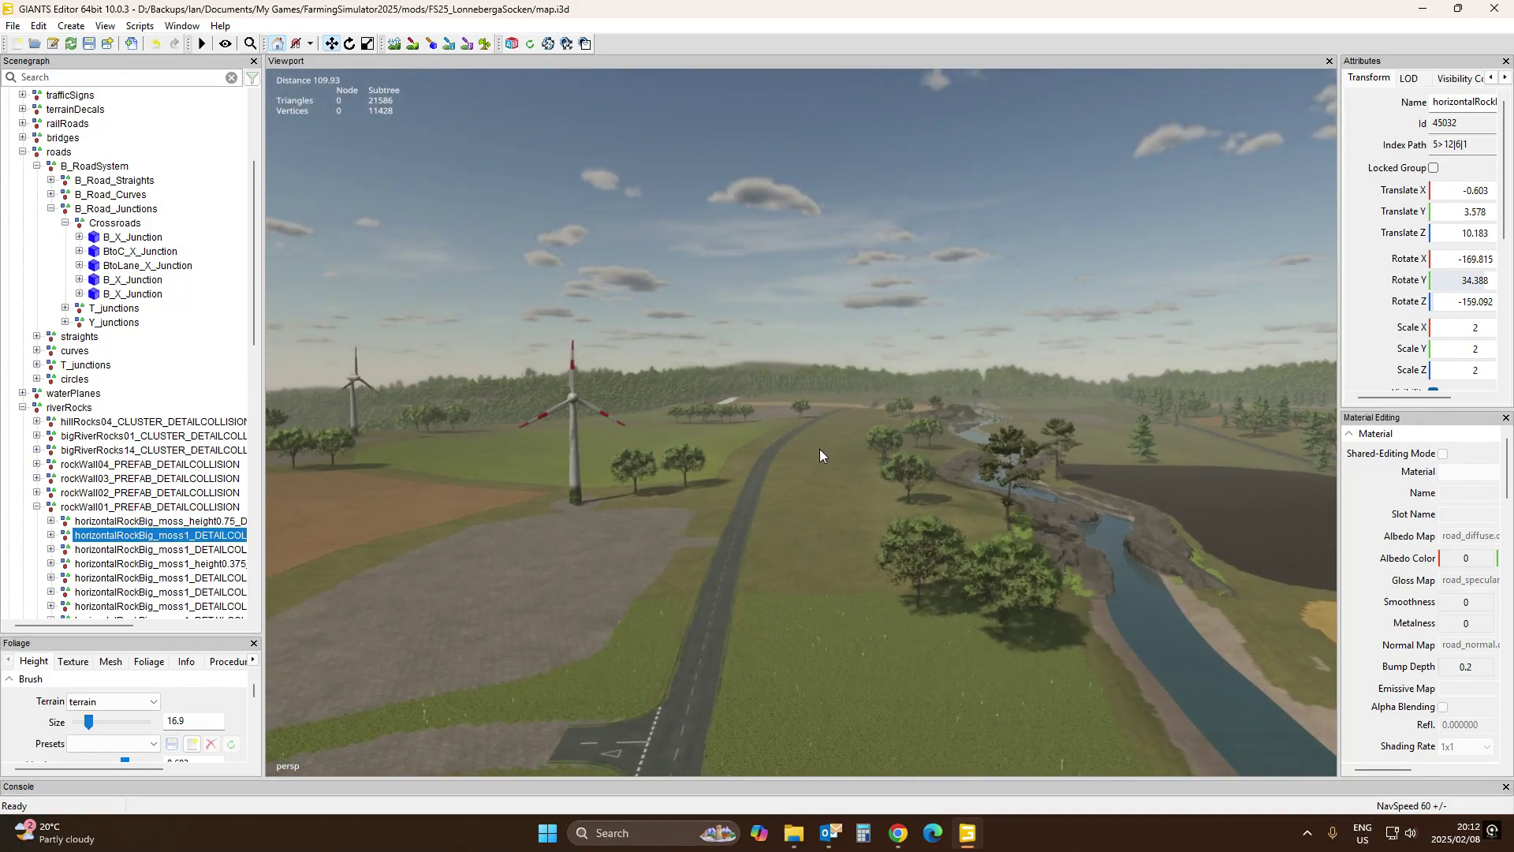
pyautogui.scroll(5, 821, 448)
pyautogui.scroll(3, 834, 429)
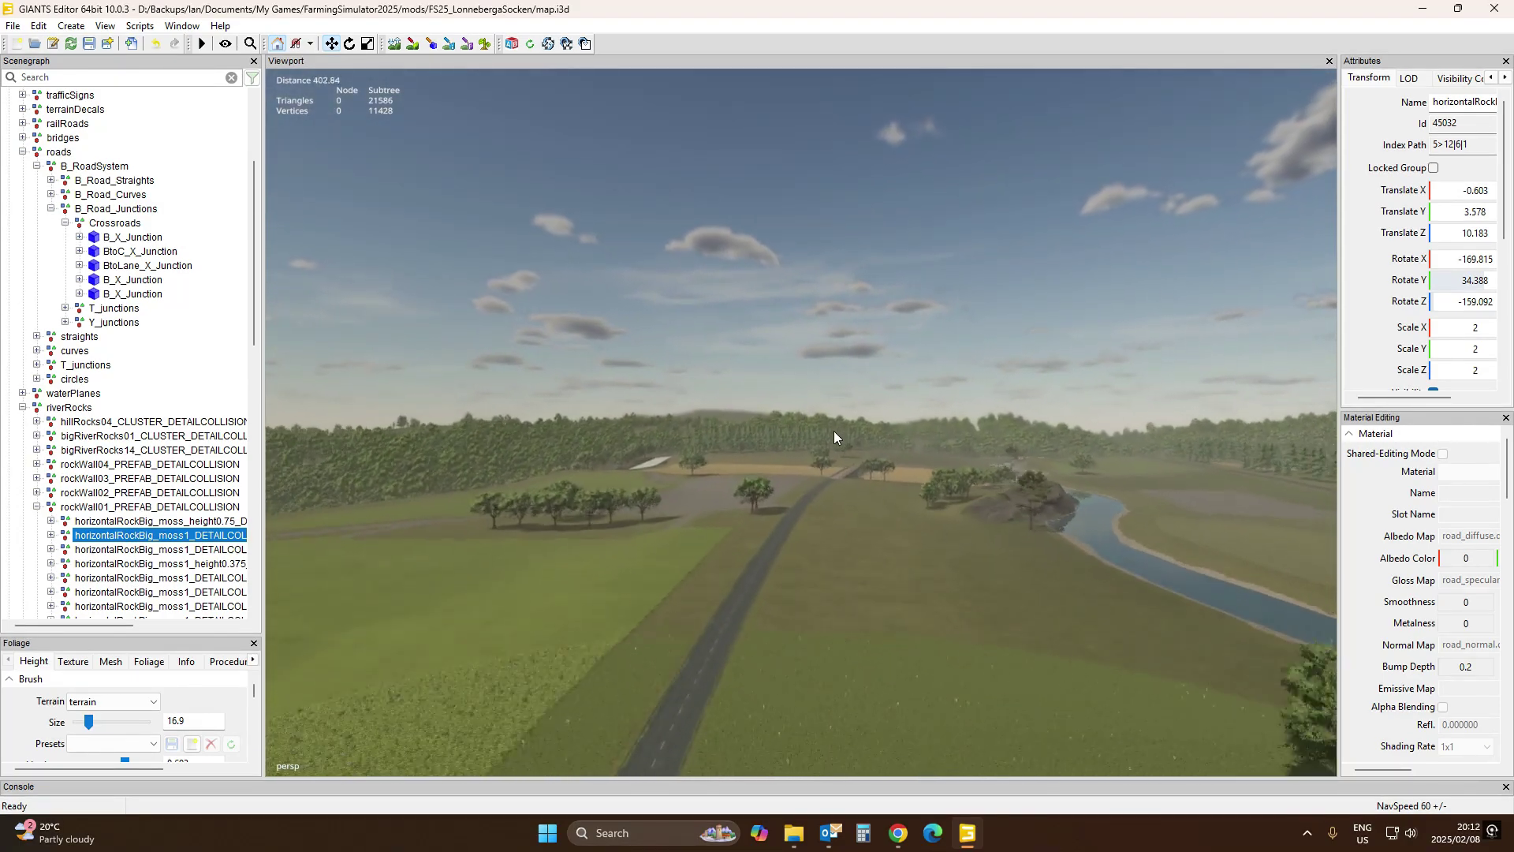
pyautogui.moveTo(834, 431); pyautogui.dragTo(811, 595, button='right')
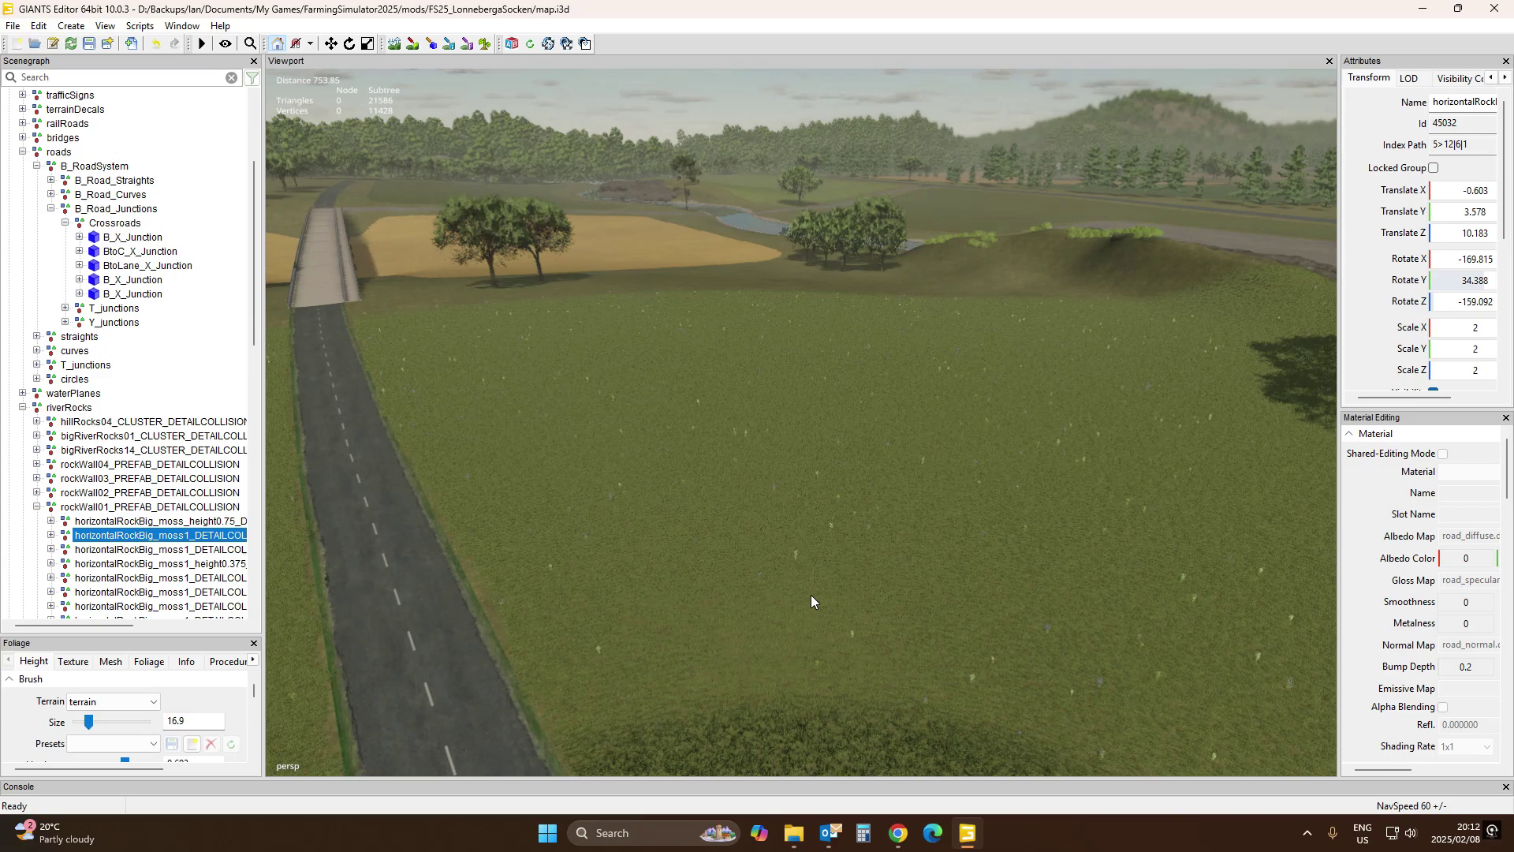
pyautogui.moveTo(769, 526); pyautogui.dragTo(782, 437, button='right')
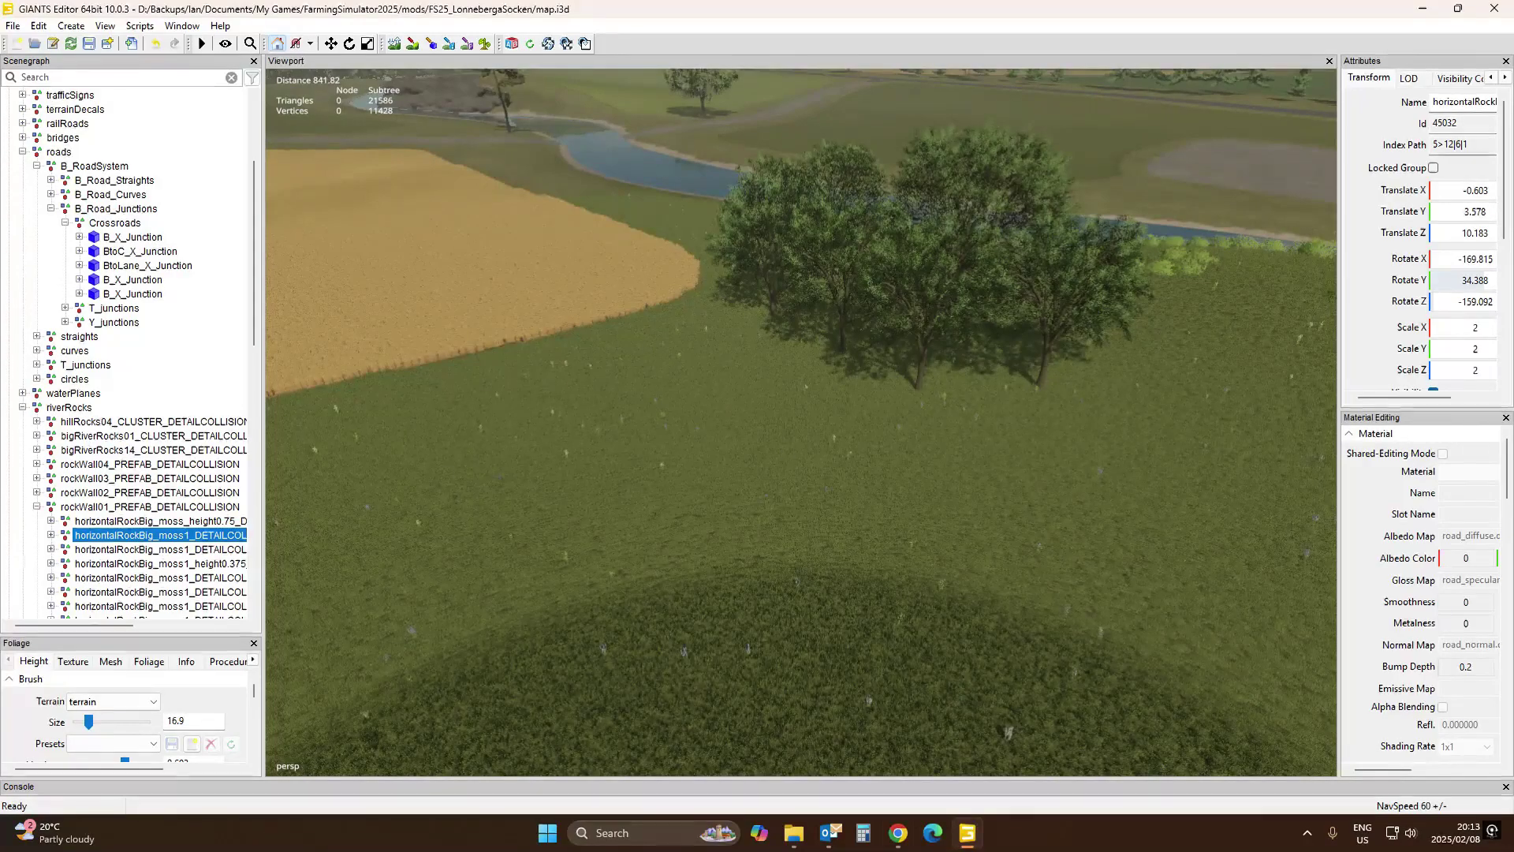
# Check the editor's resource use in Task Manager and close it
pyautogui.rightClick(1096, 828)
pyautogui.click(945, 462)
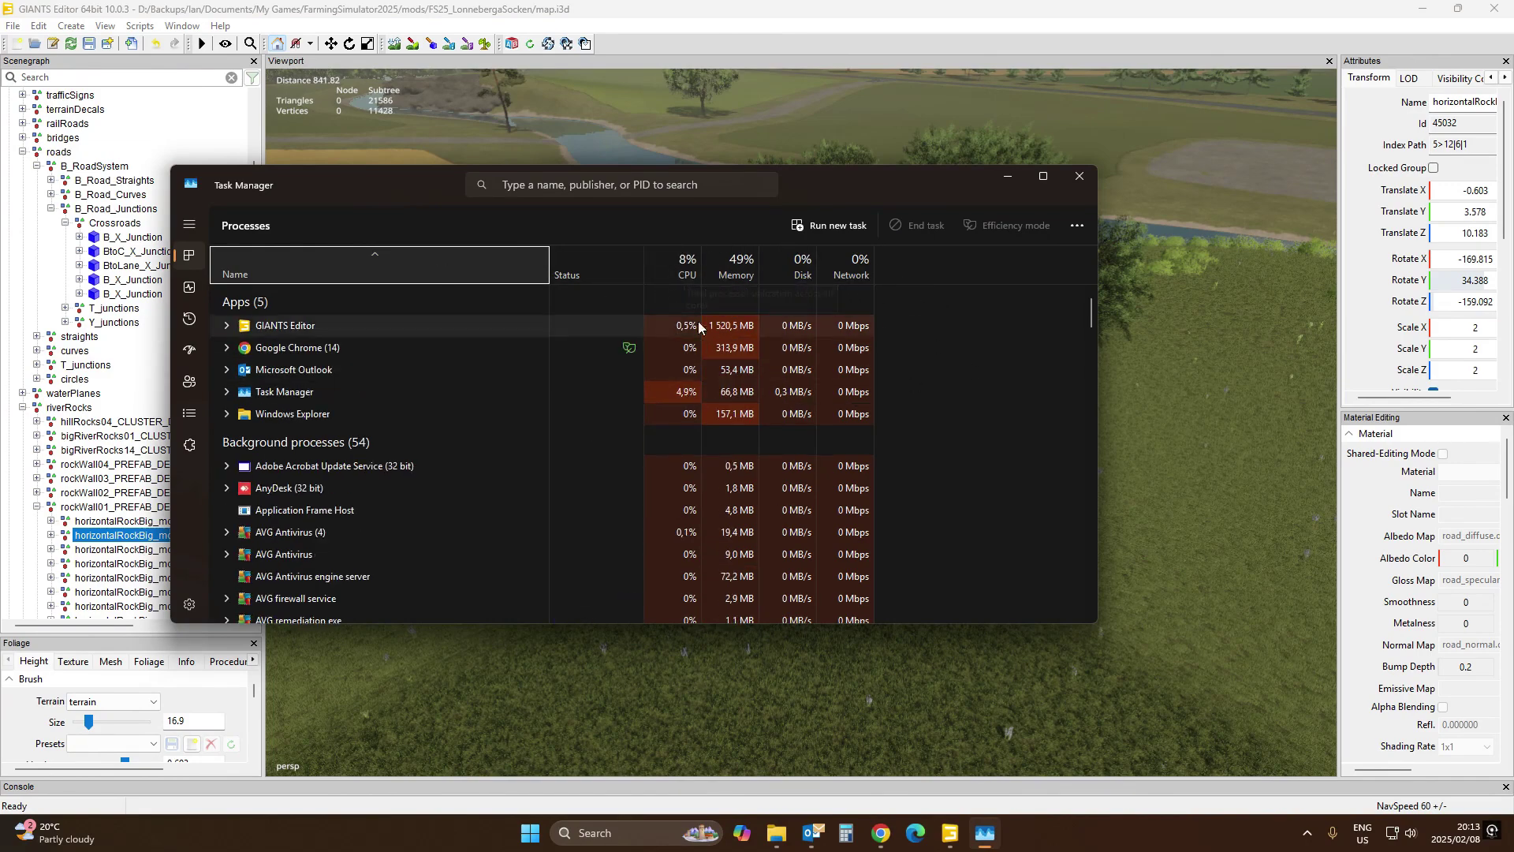
pyautogui.click(1080, 176)
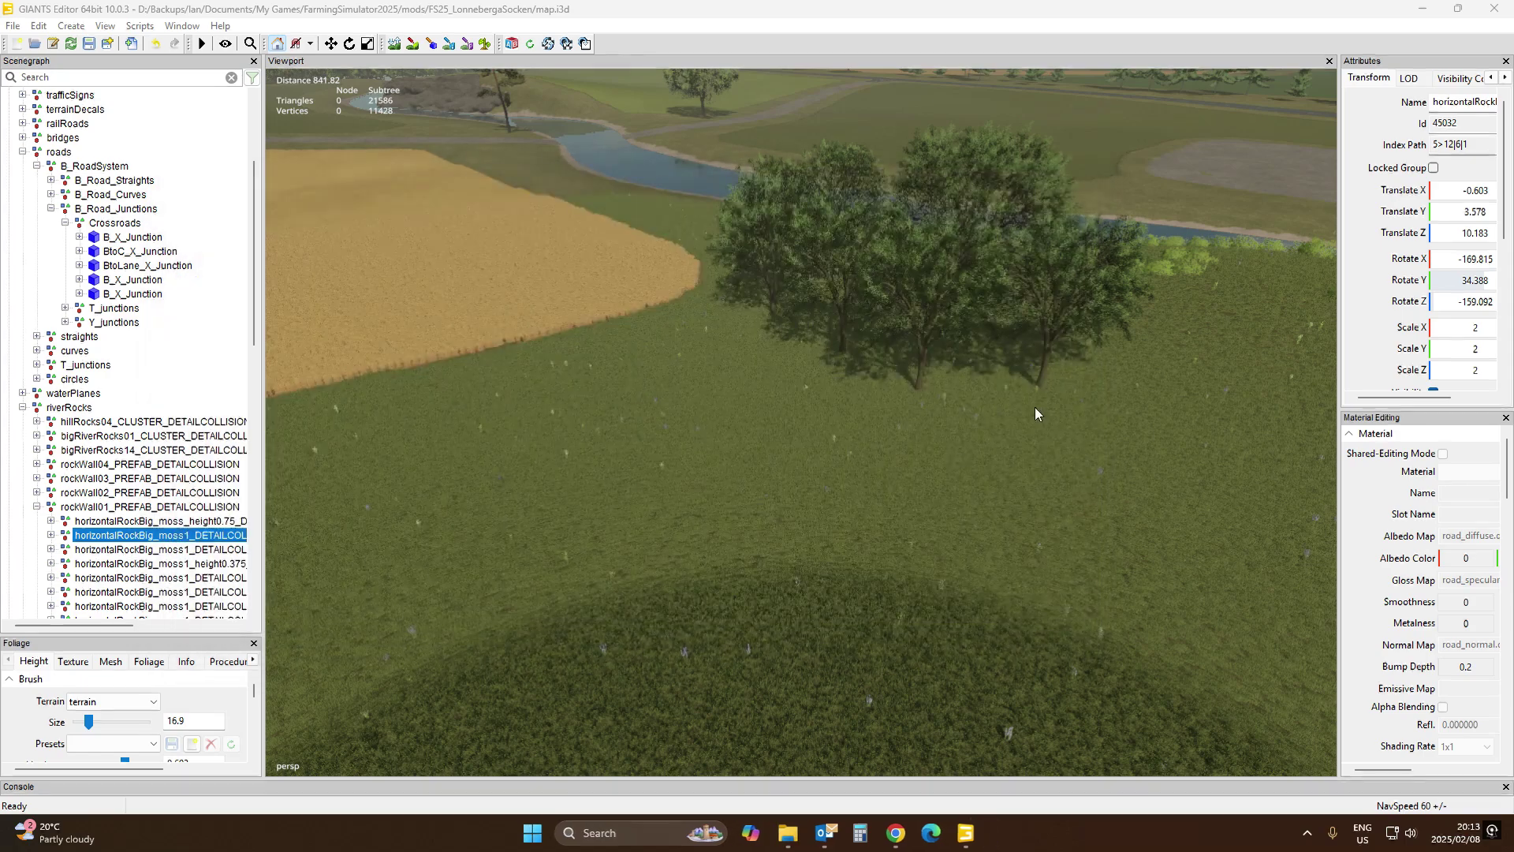
# Examine the rest of the proposed rail route past the wheat field and river as far as the map edge
pyautogui.moveTo(855, 432); pyautogui.dragTo(893, 167, button='right')
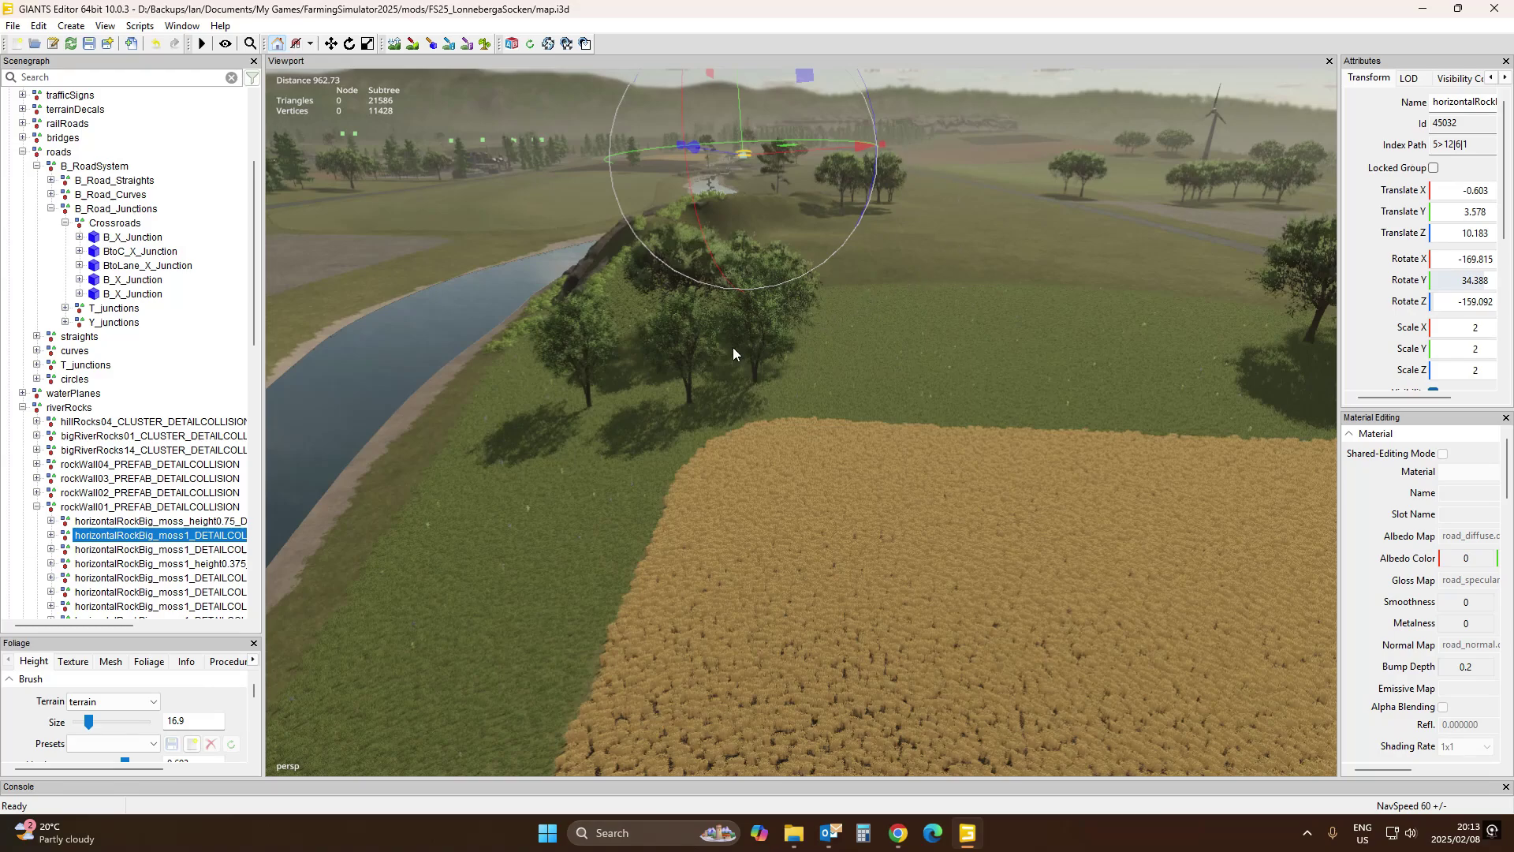
pyautogui.moveTo(448, 582); pyautogui.dragTo(295, 606, button='right')
pyautogui.moveTo(550, 482); pyautogui.dragTo(653, 503, button='right')
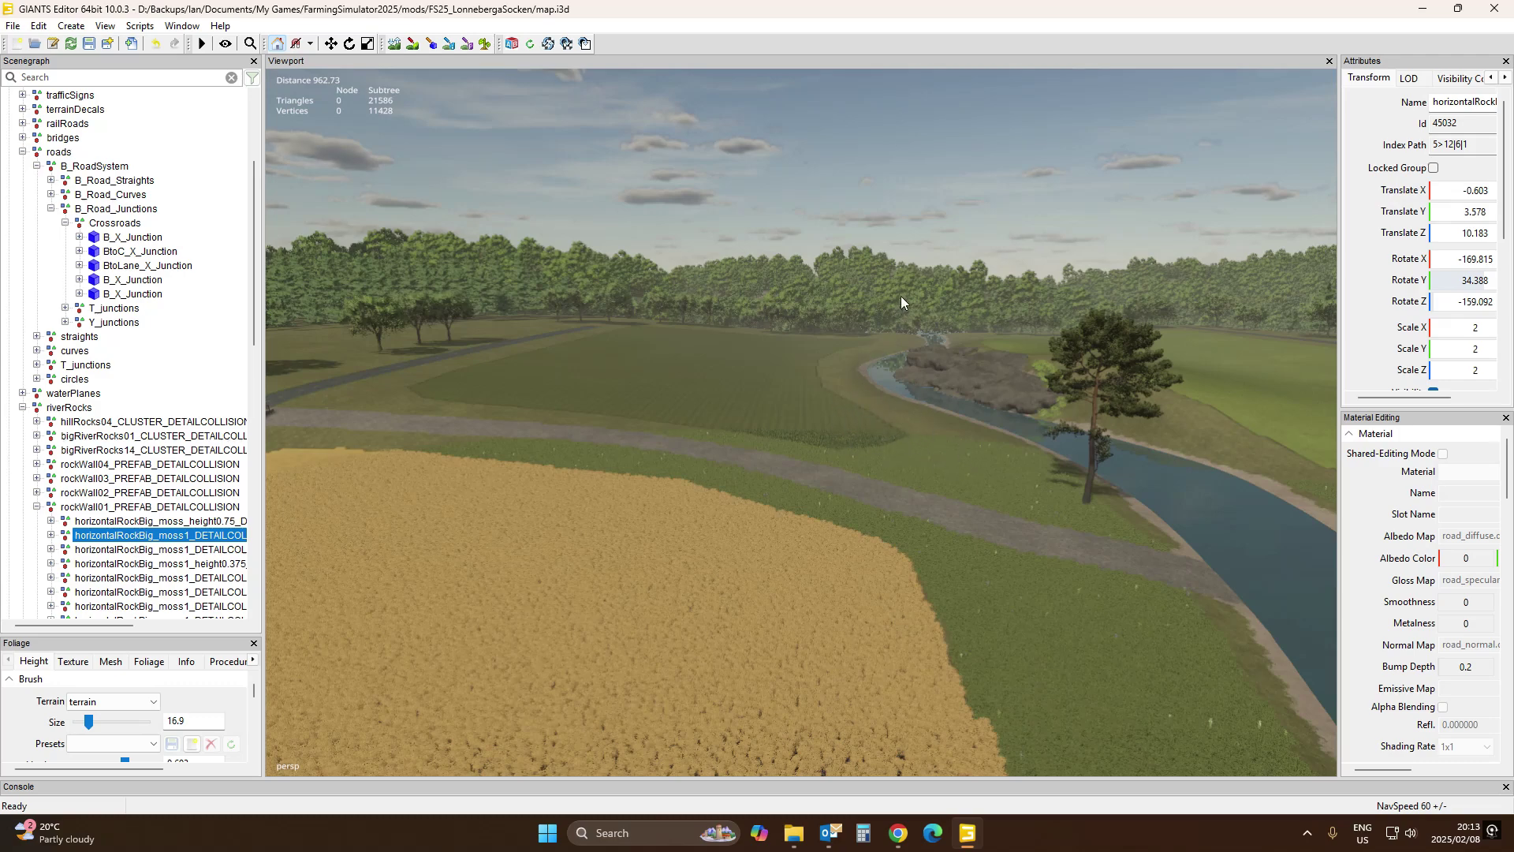
pyautogui.moveTo(833, 353); pyautogui.dragTo(1034, 414, button='right')
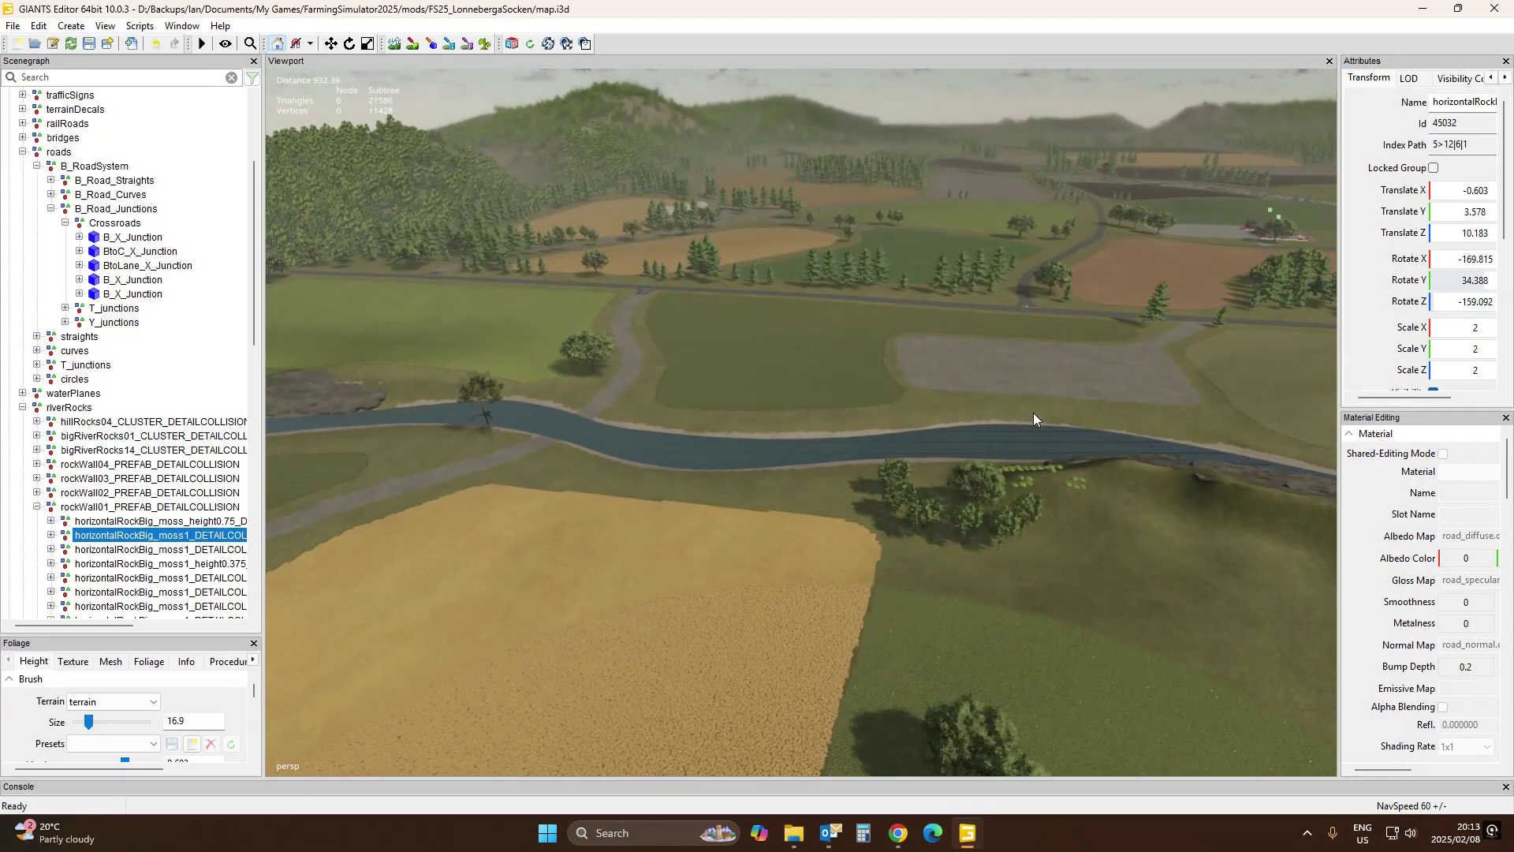
pyautogui.moveTo(688, 333); pyautogui.dragTo(821, 390, button='right')
pyautogui.moveTo(1140, 321); pyautogui.dragTo(612, 351, button='right')
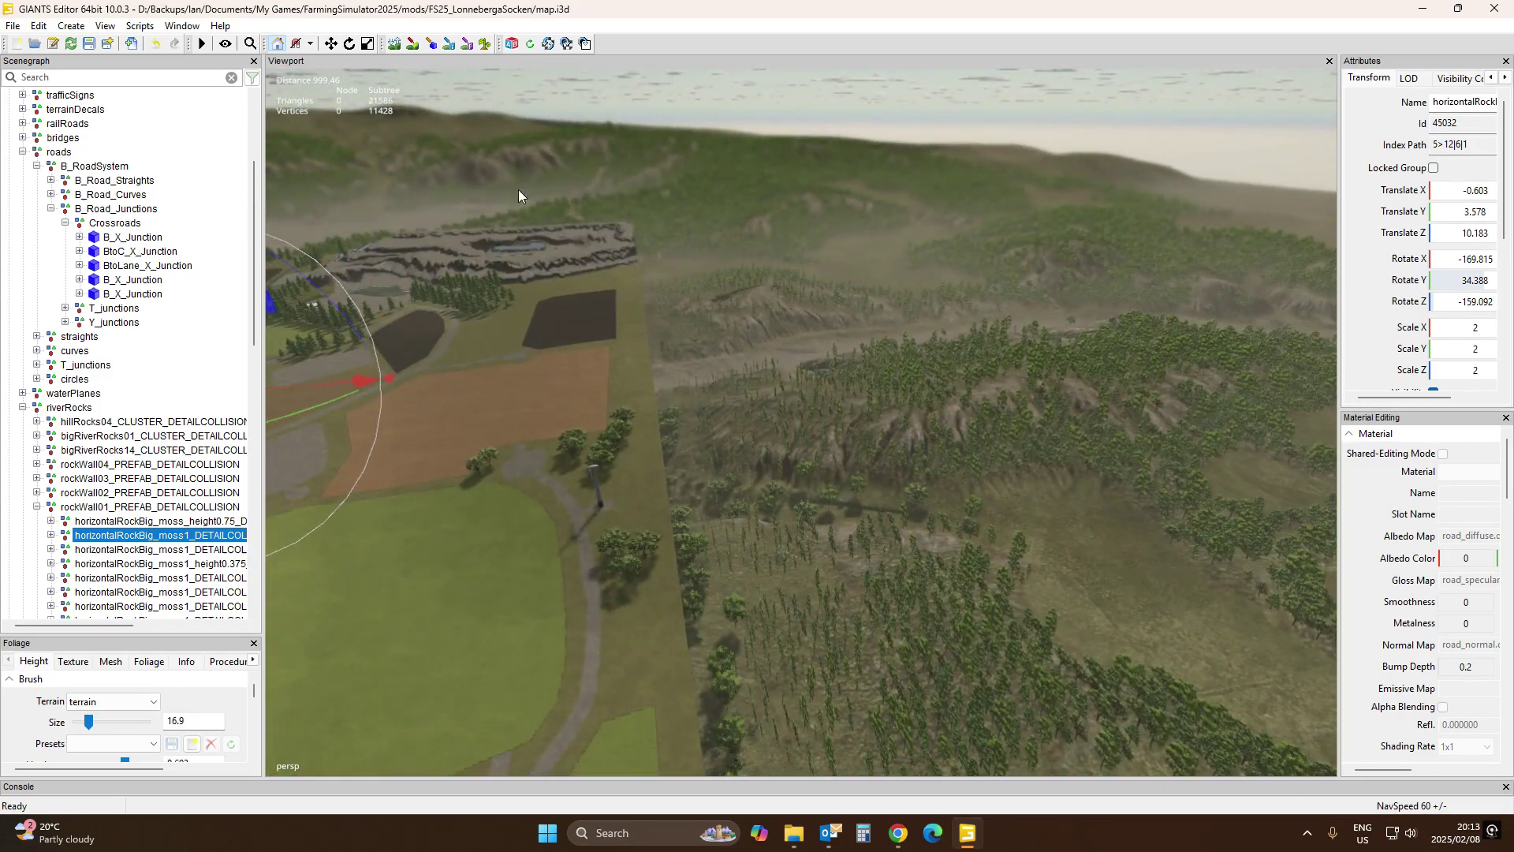
pyautogui.moveTo(518, 191); pyautogui.dragTo(638, 257, button='right')
pyautogui.moveTo(670, 312); pyautogui.dragTo(730, 423, button='right')
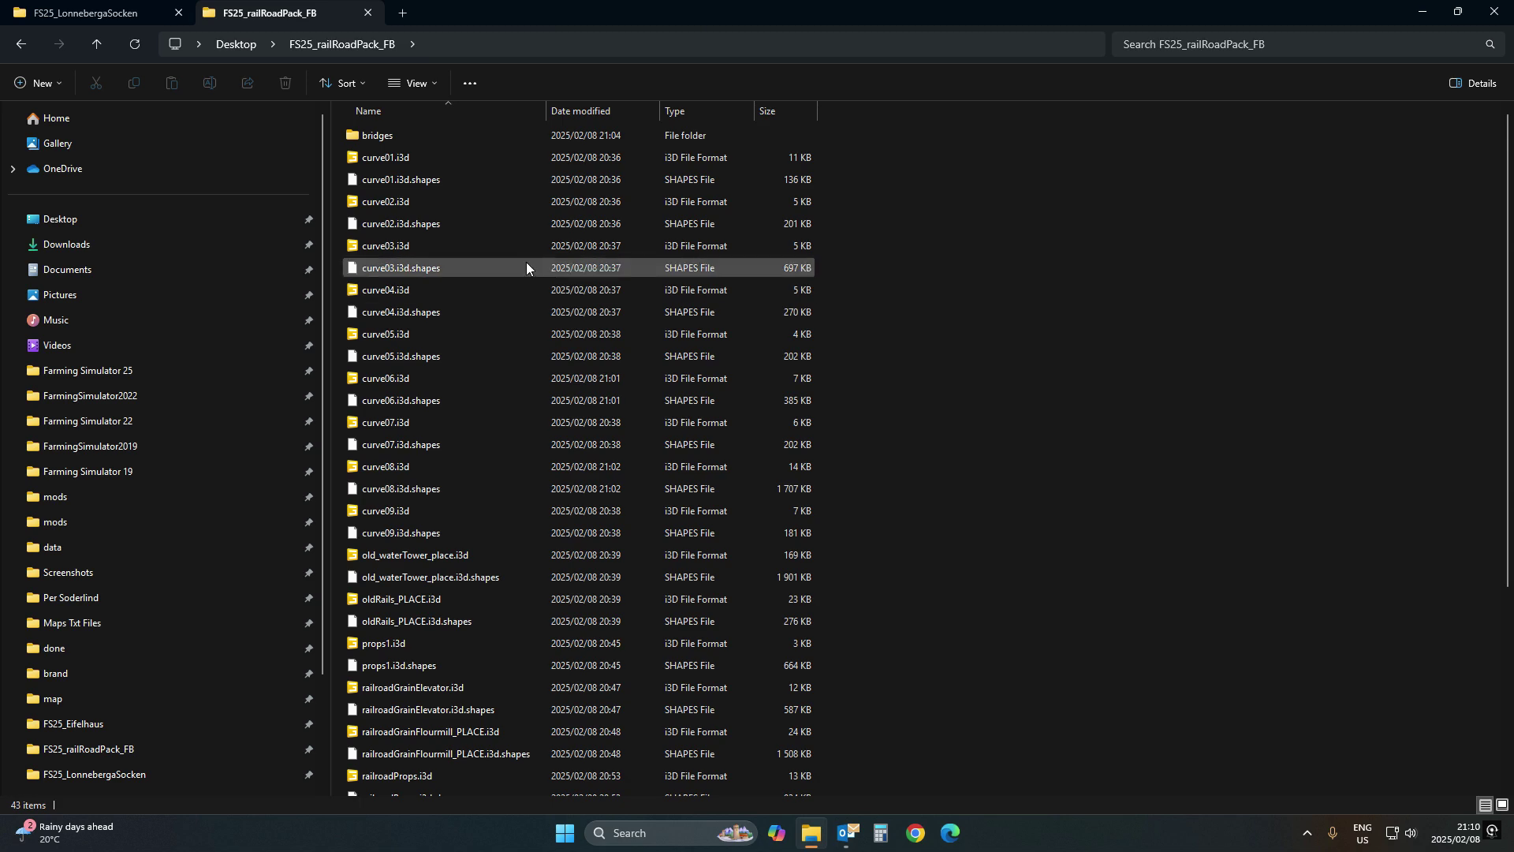
# Review the track pieces in the FS25_railRoadPack_FB folder and open curve01.i3d in GIANTS Editor
pyautogui.scroll(-4, 522, 263)
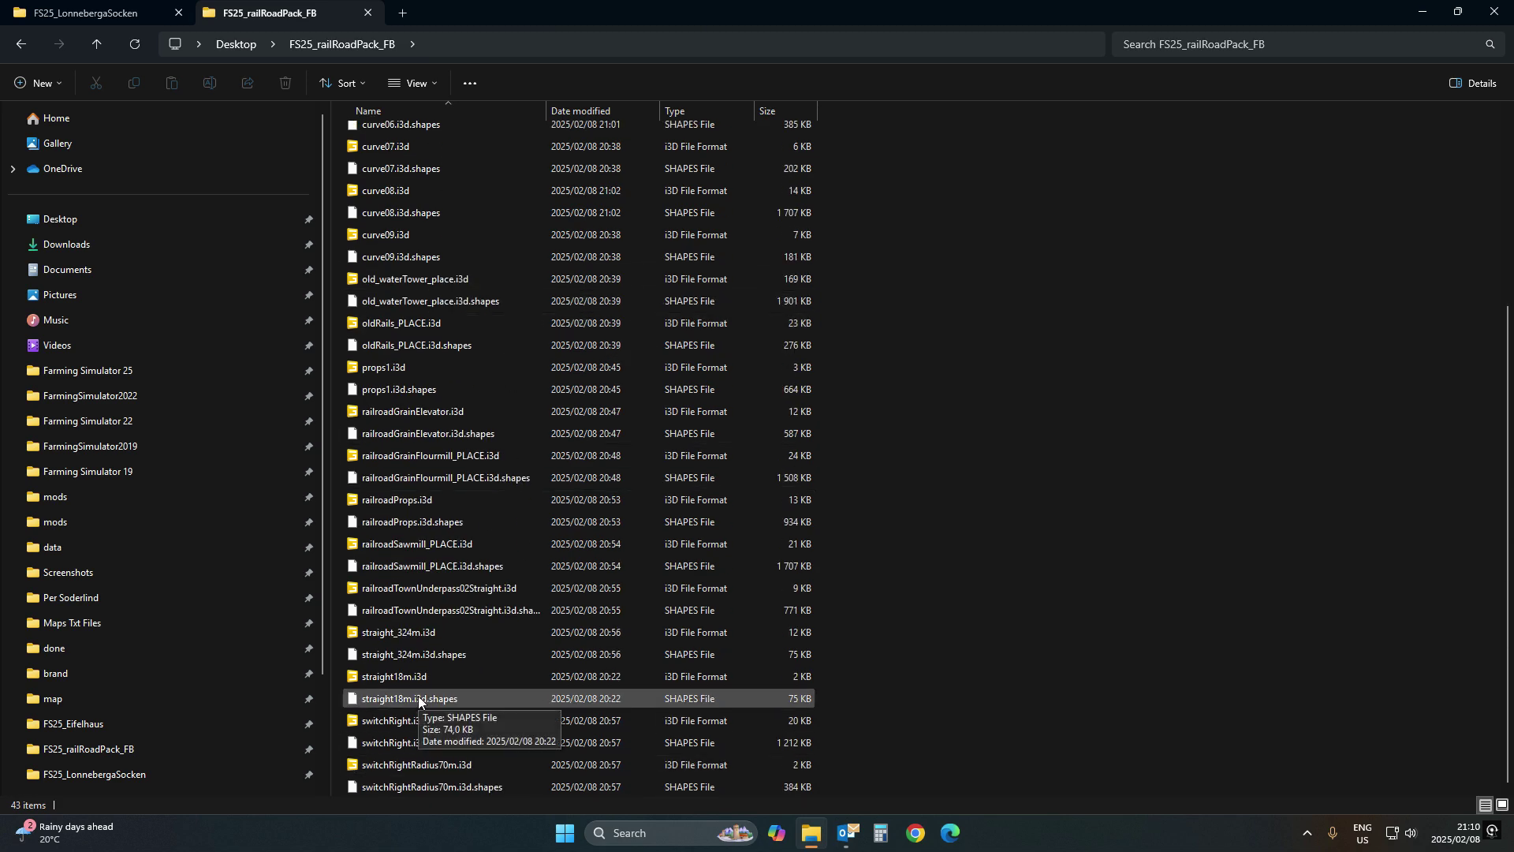
pyautogui.scroll(4, 418, 696)
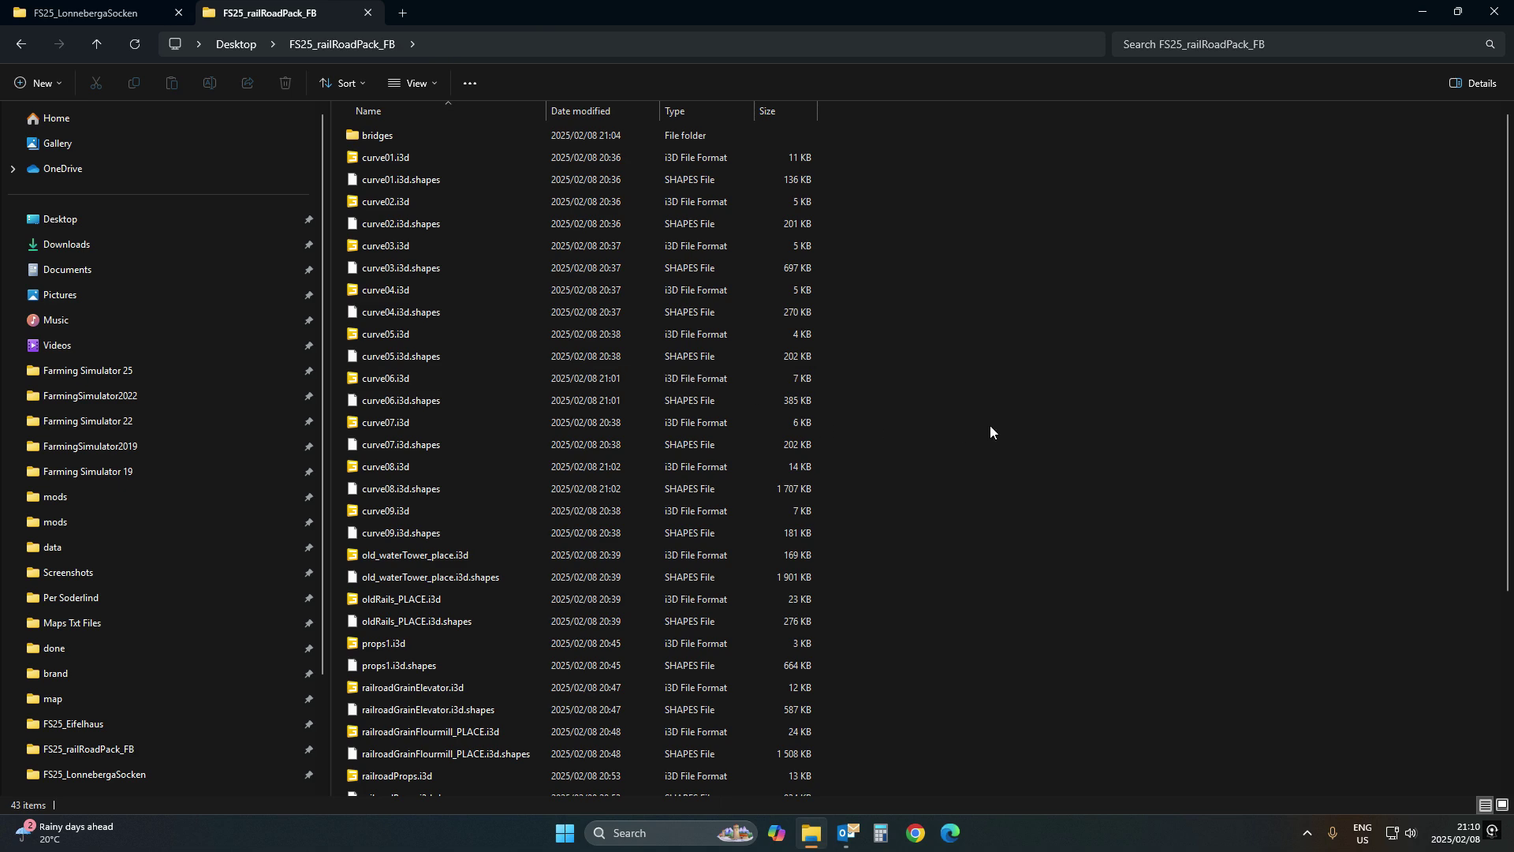
pyautogui.scroll(-3, 1507, 399)
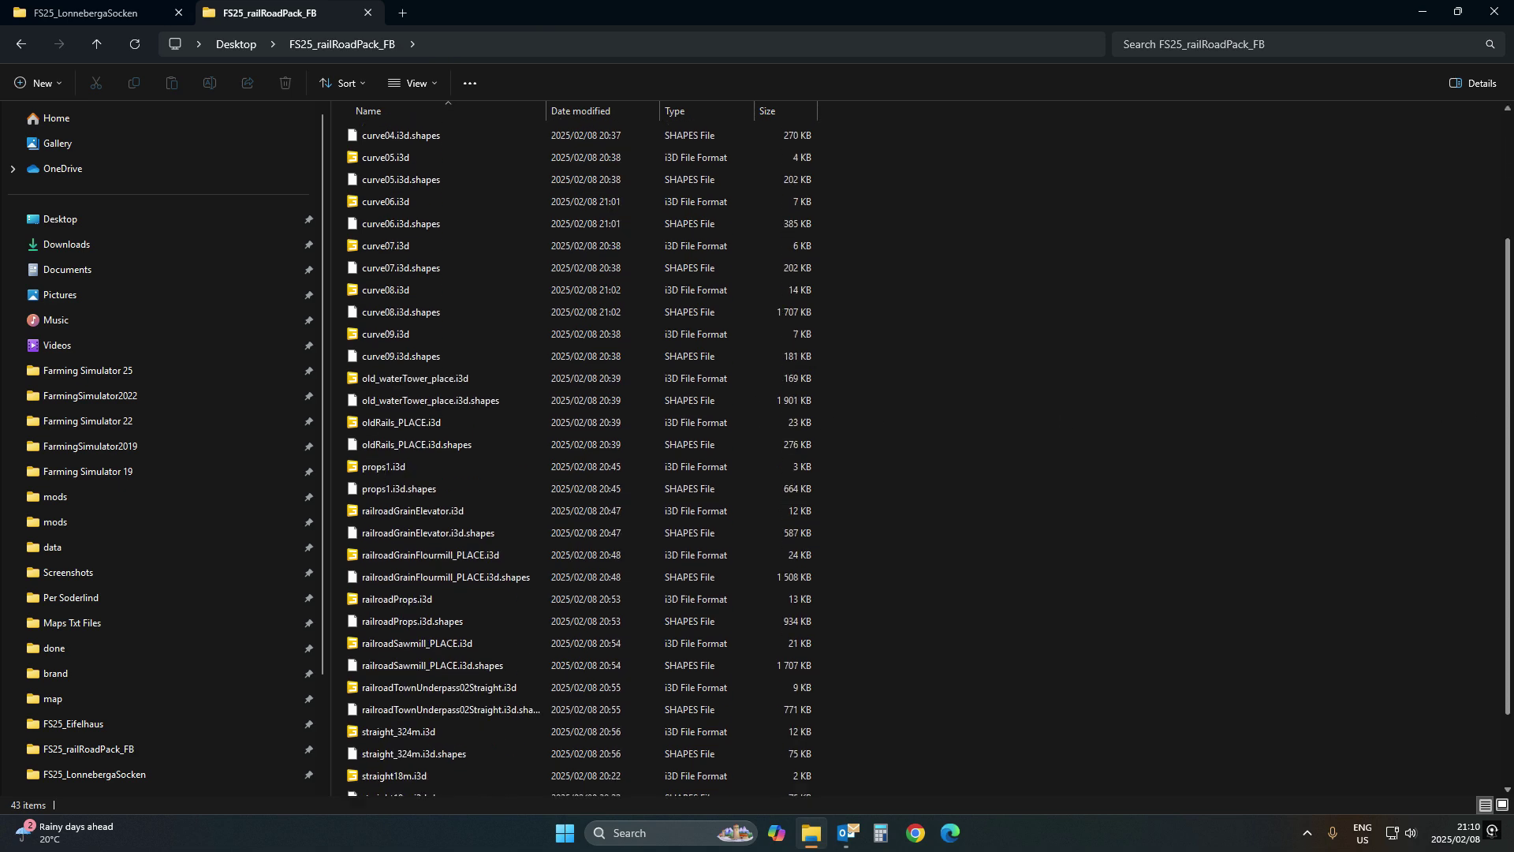
pyautogui.scroll(3, 1479, 404)
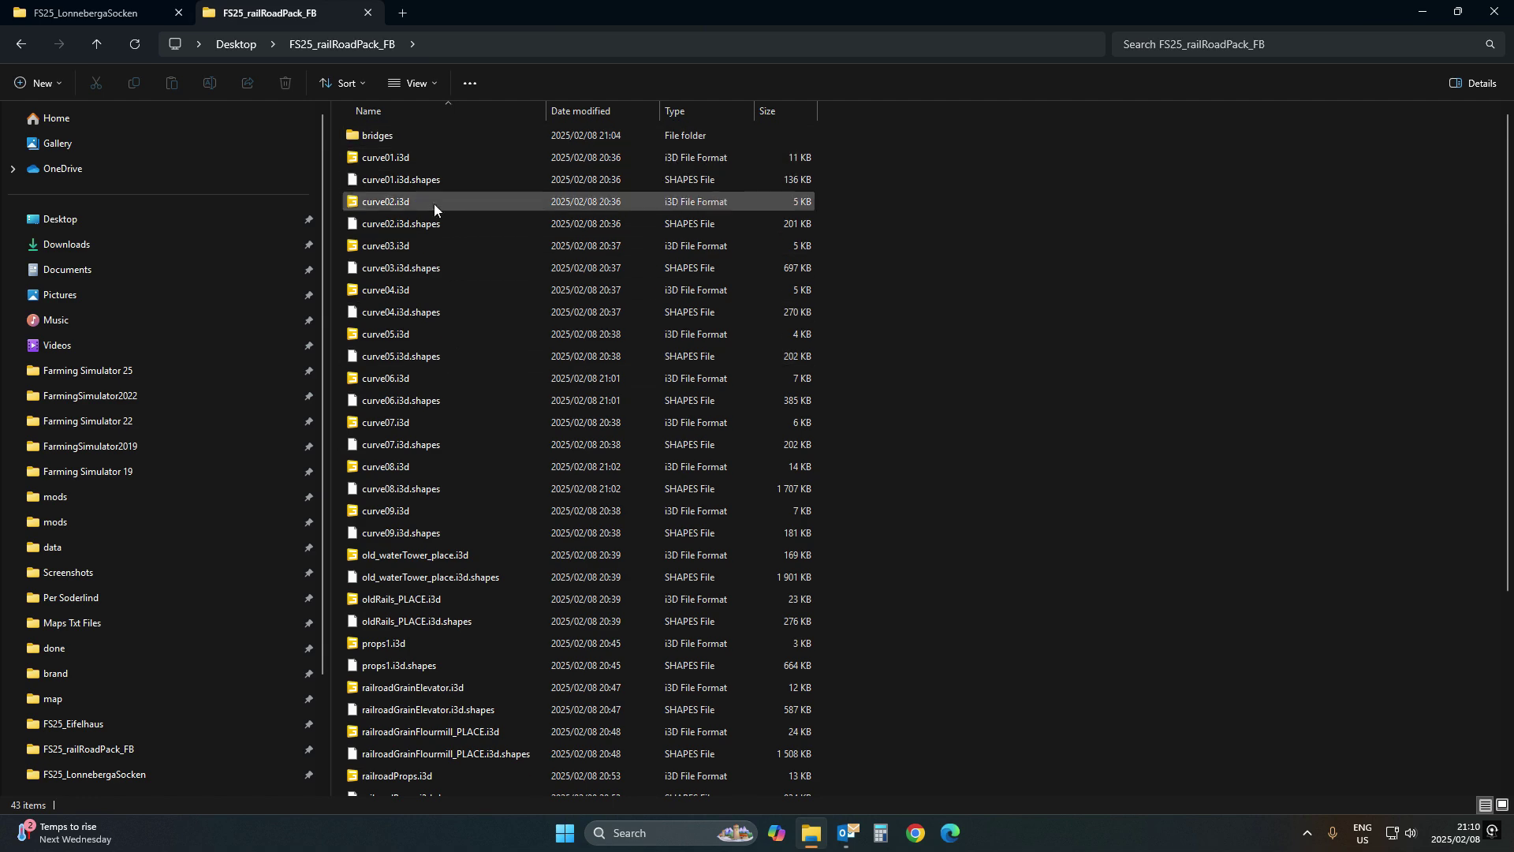
pyautogui.scroll(-3, 396, 683)
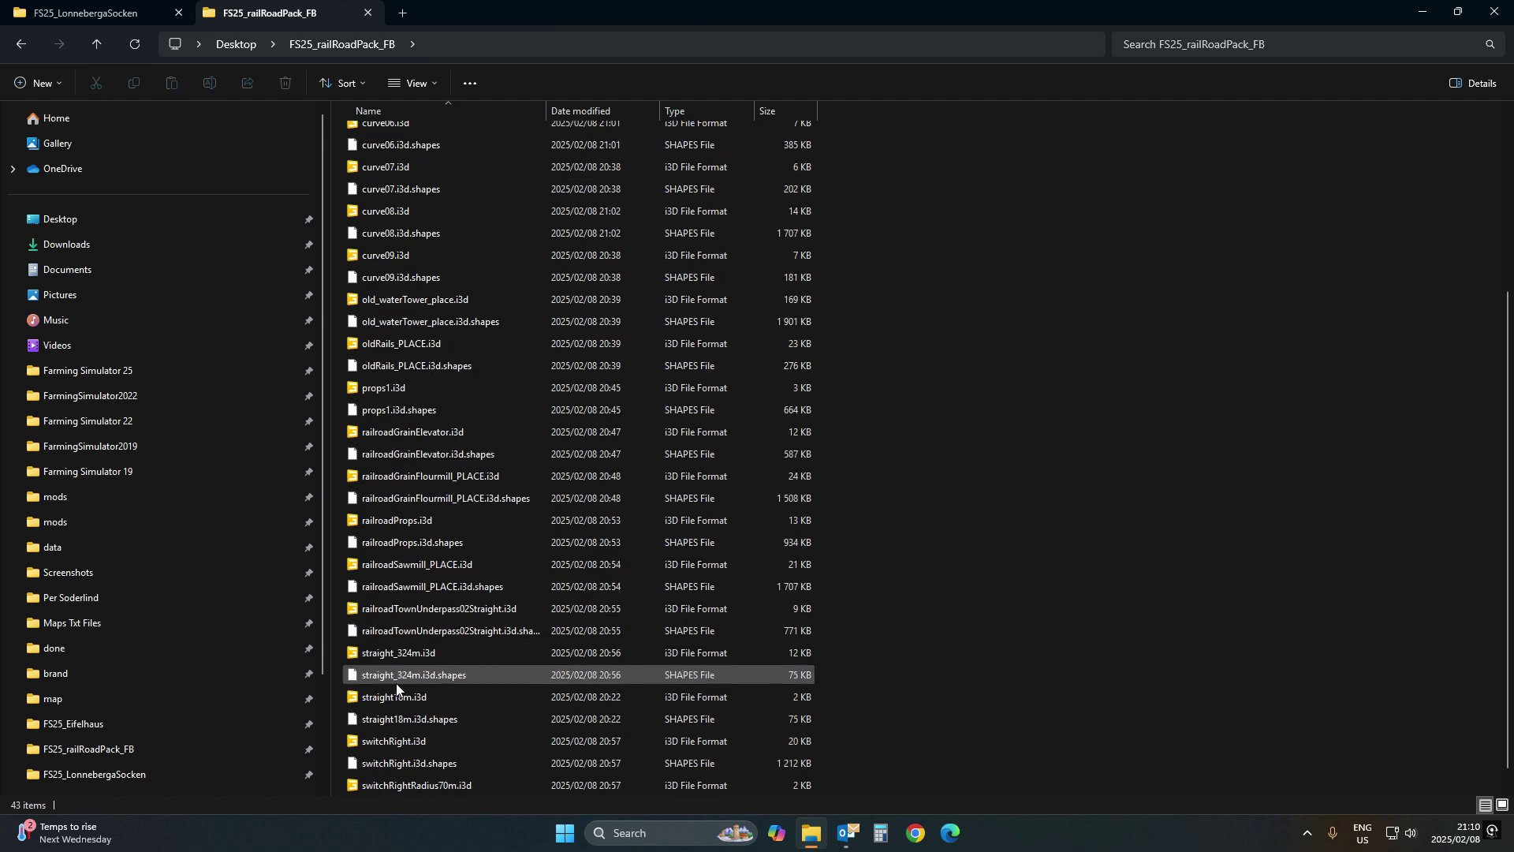
pyautogui.scroll(3, 396, 683)
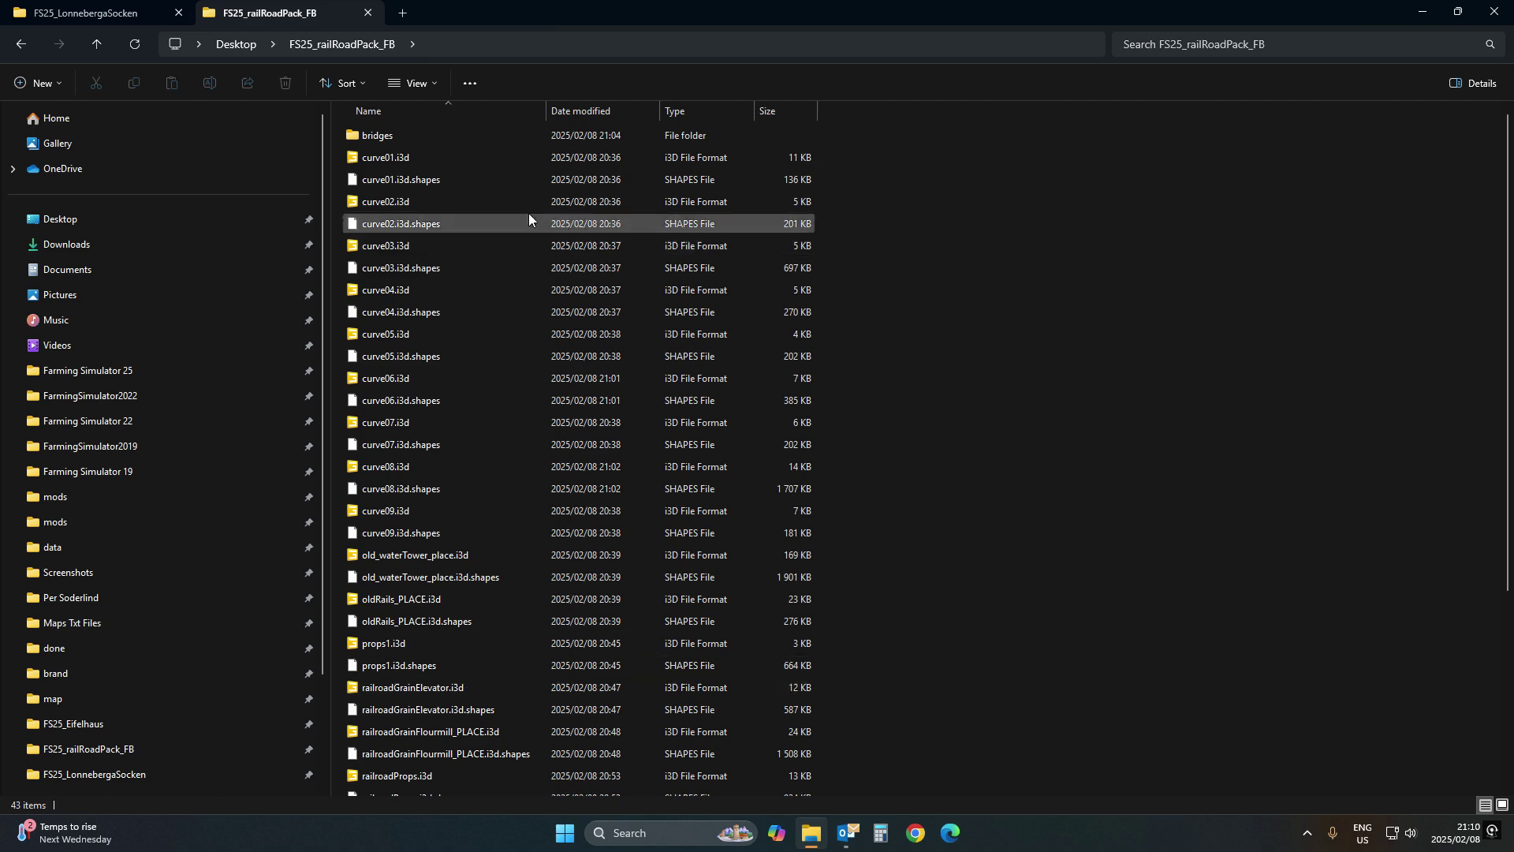
pyautogui.doubleClick(400, 158)
pyautogui.press('Return')
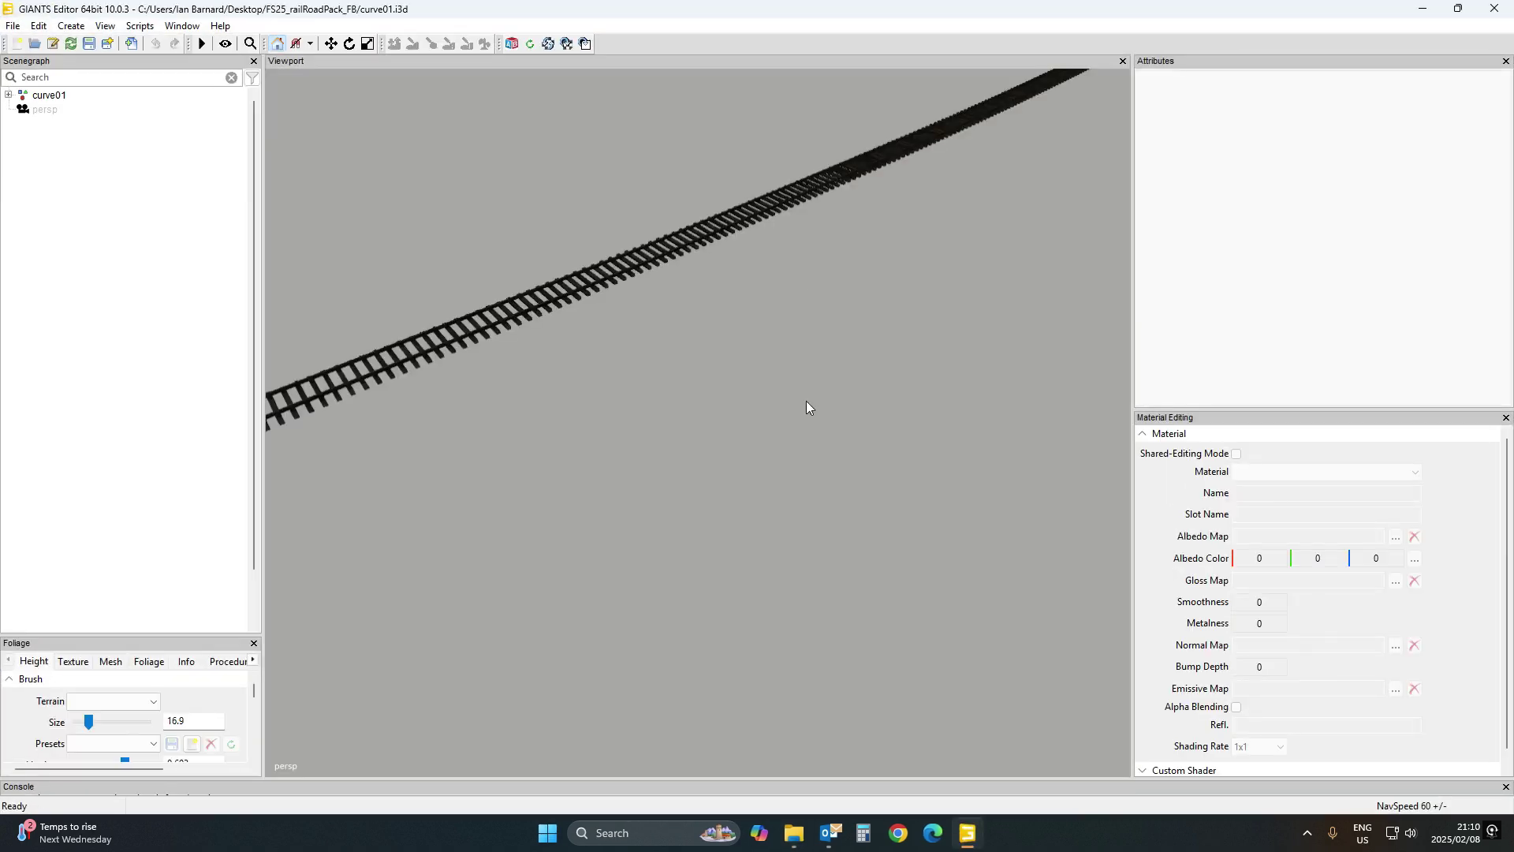
# Examine the full curve01 track and expand its groups to inspect the individual curve36m_type01 pieces
pyautogui.moveTo(806, 402); pyautogui.dragTo(845, 399, button='right')
pyautogui.scroll(-10, 845, 400)
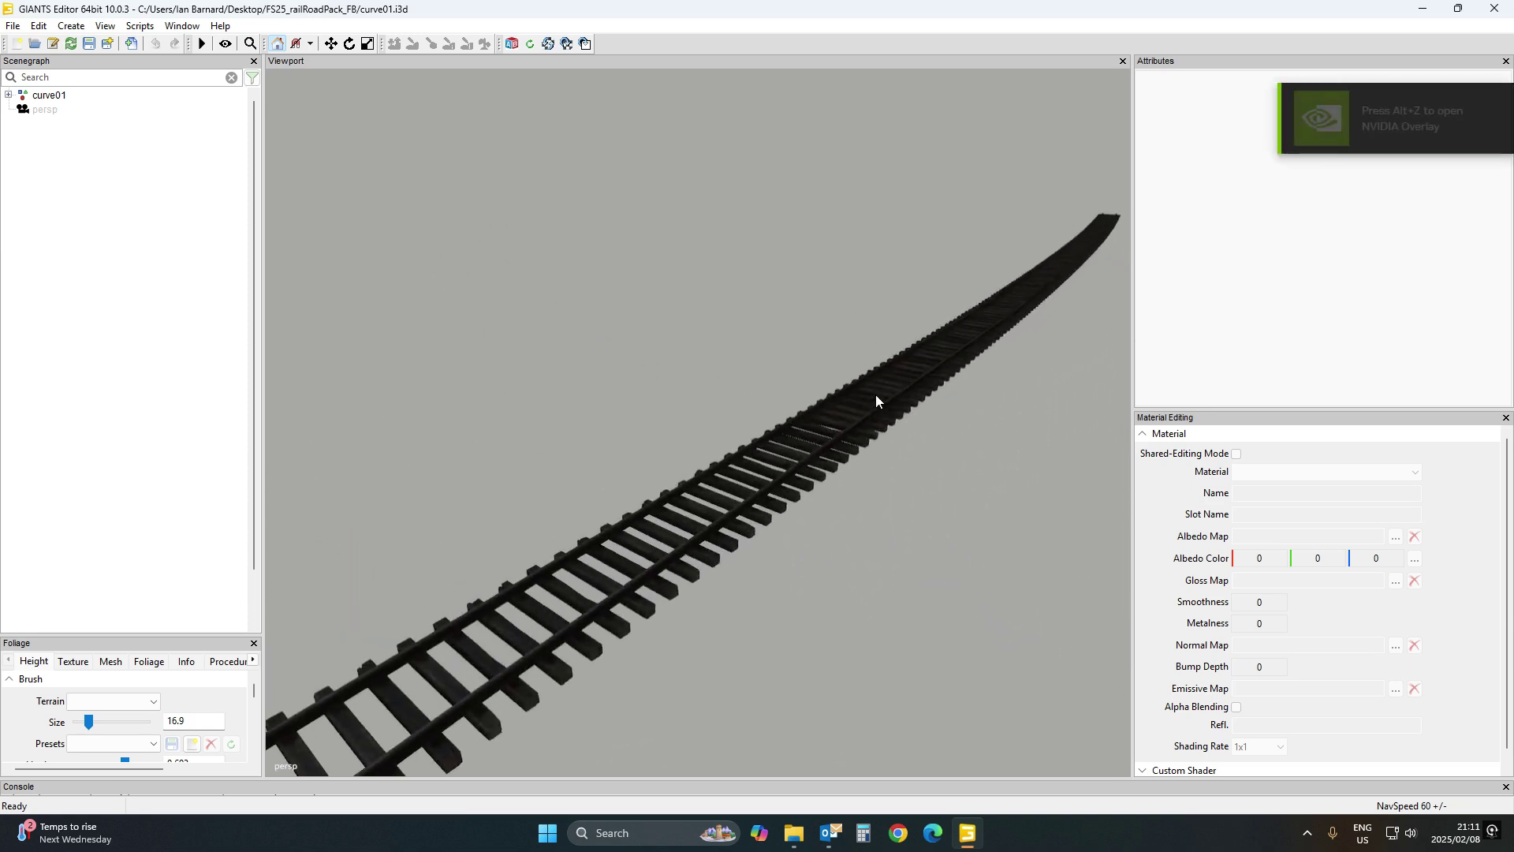
pyautogui.moveTo(850, 451); pyautogui.dragTo(548, 469, button='right')
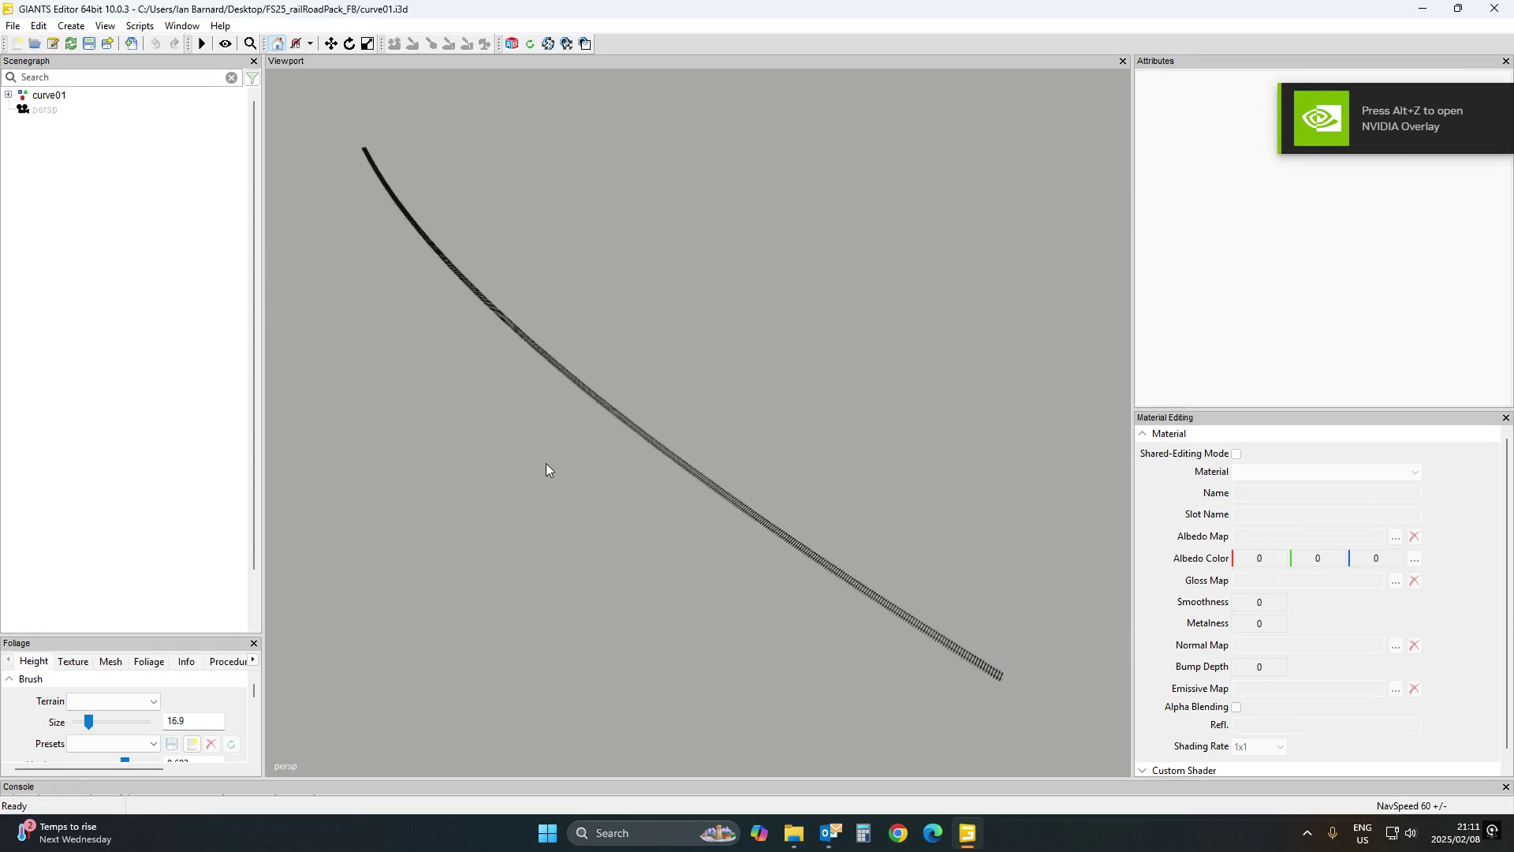
pyautogui.click(8, 94)
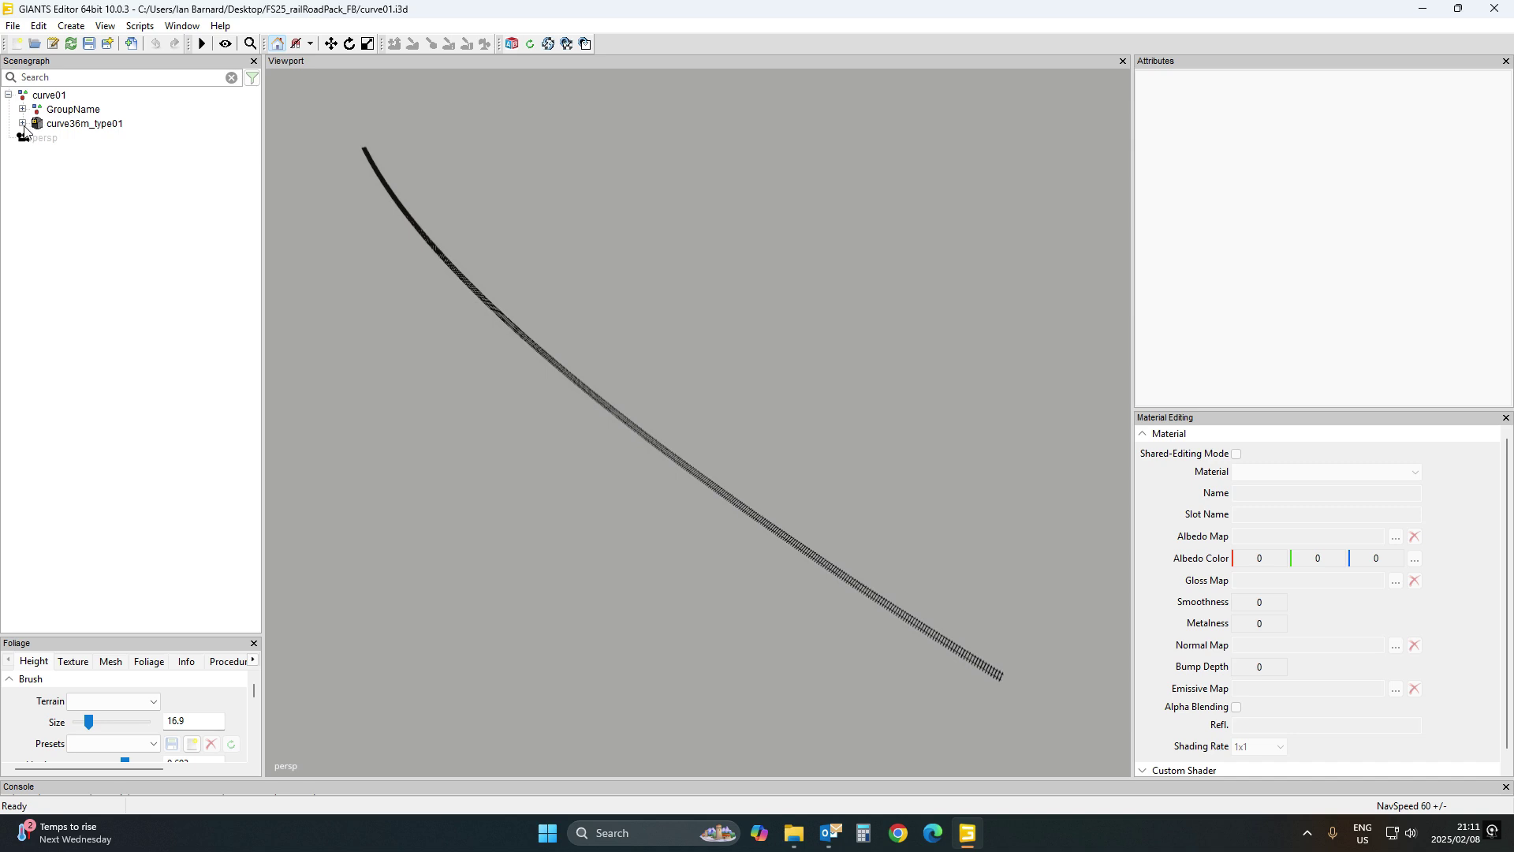
pyautogui.click(23, 124)
pyautogui.click(73, 126)
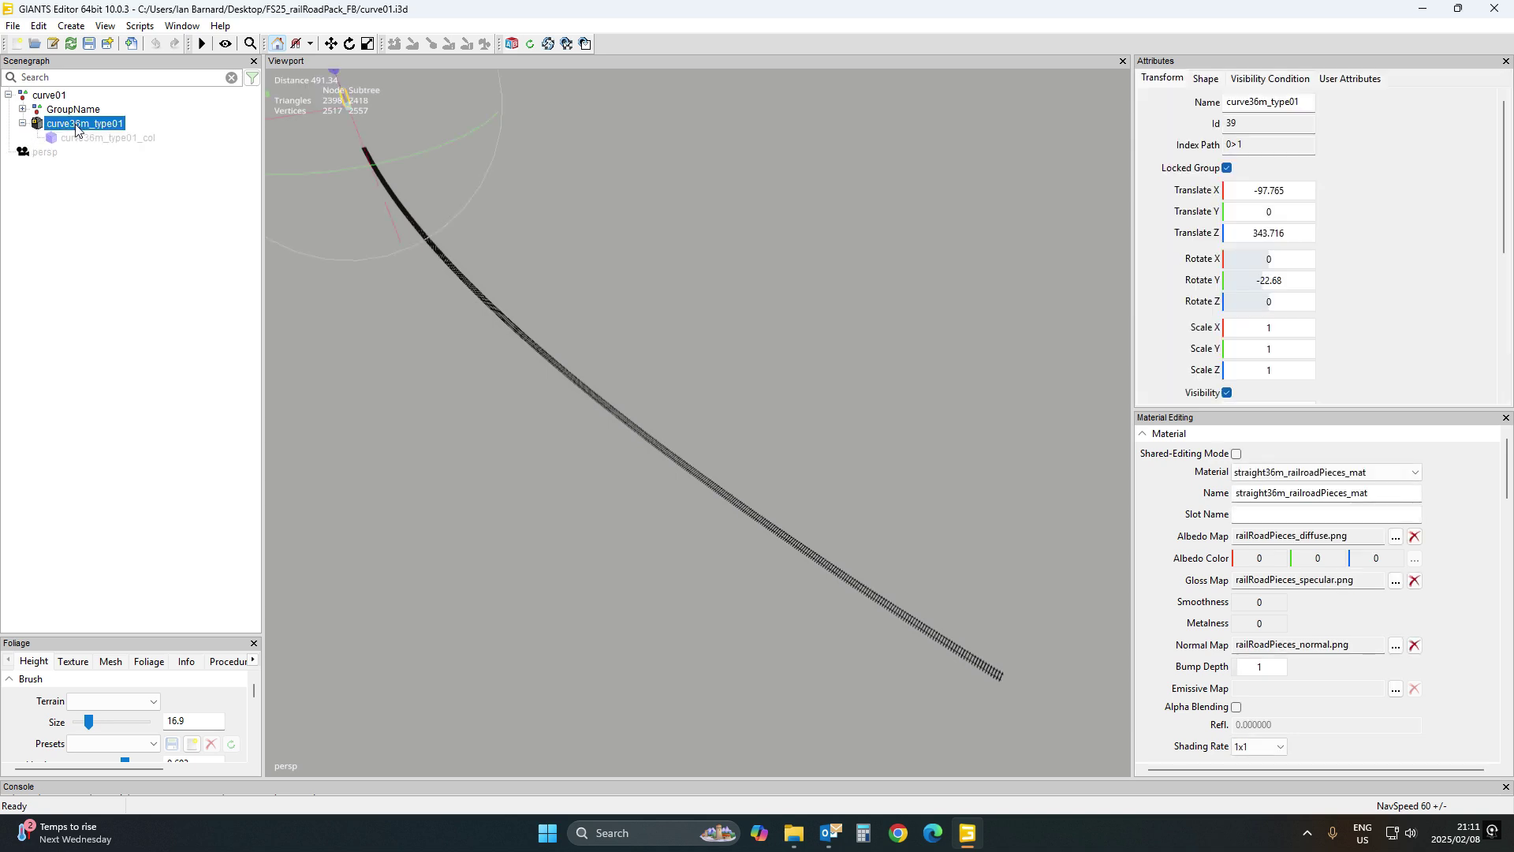
pyautogui.click(23, 109)
pyautogui.click(119, 125)
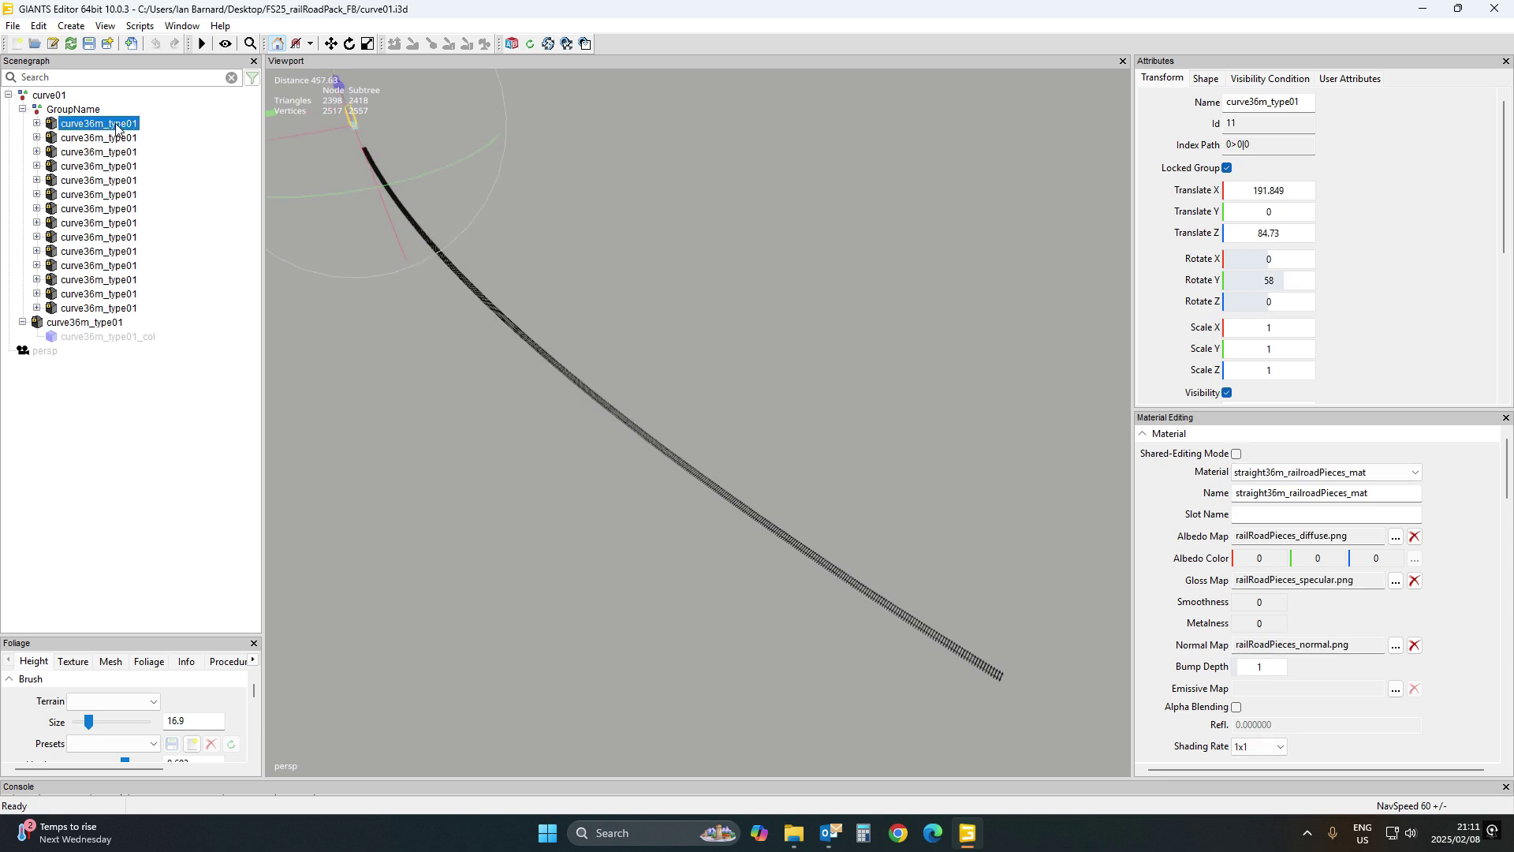
# Step through the curve36m_type01 pieces in GroupName to see which track section each one forms
pyautogui.press('Down')
pyautogui.press('Down')
pyautogui.press('Down')
pyautogui.press('Down')
pyautogui.press('Down')
pyautogui.press('Down')
pyautogui.press('Down')
pyautogui.press('Down')
pyautogui.press('Down')
pyautogui.press('Down')
pyautogui.press('Down')
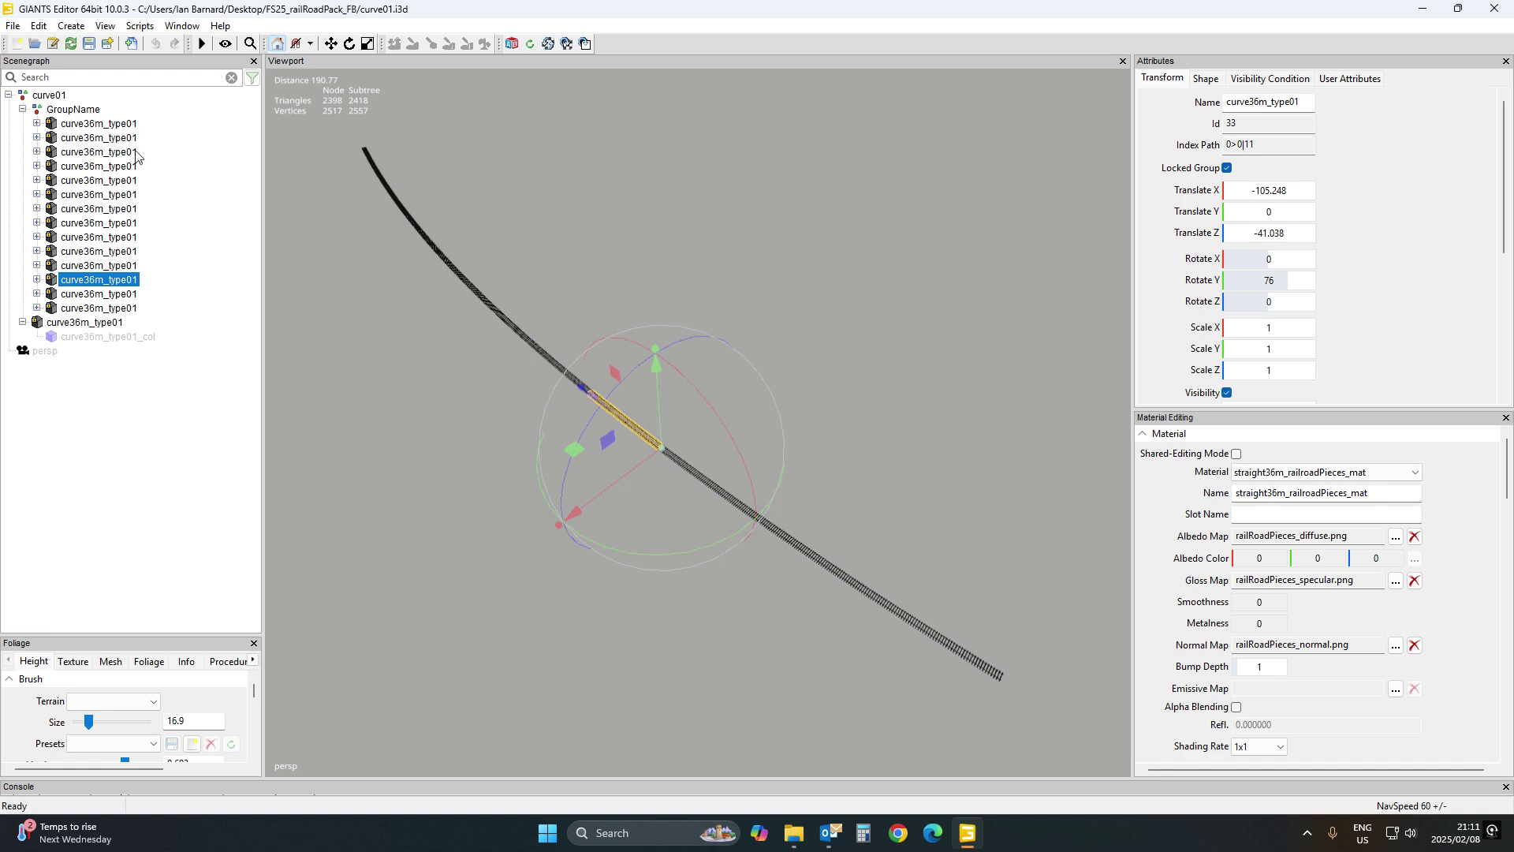
pyautogui.click(117, 126)
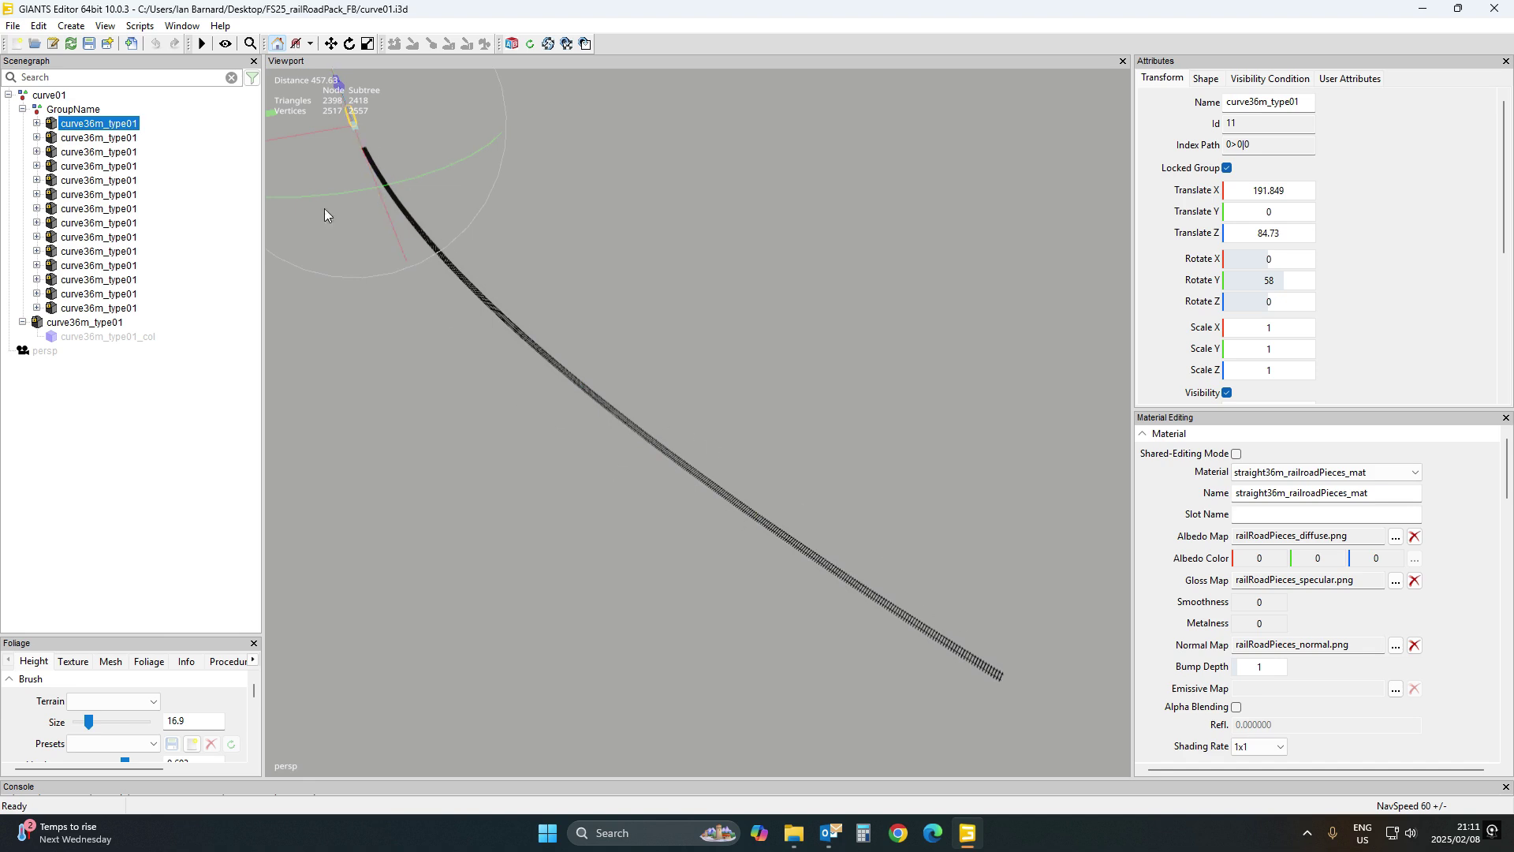
# Try tilting the whole curve01 group about its X axis and close the file without saving
pyautogui.click(52, 95)
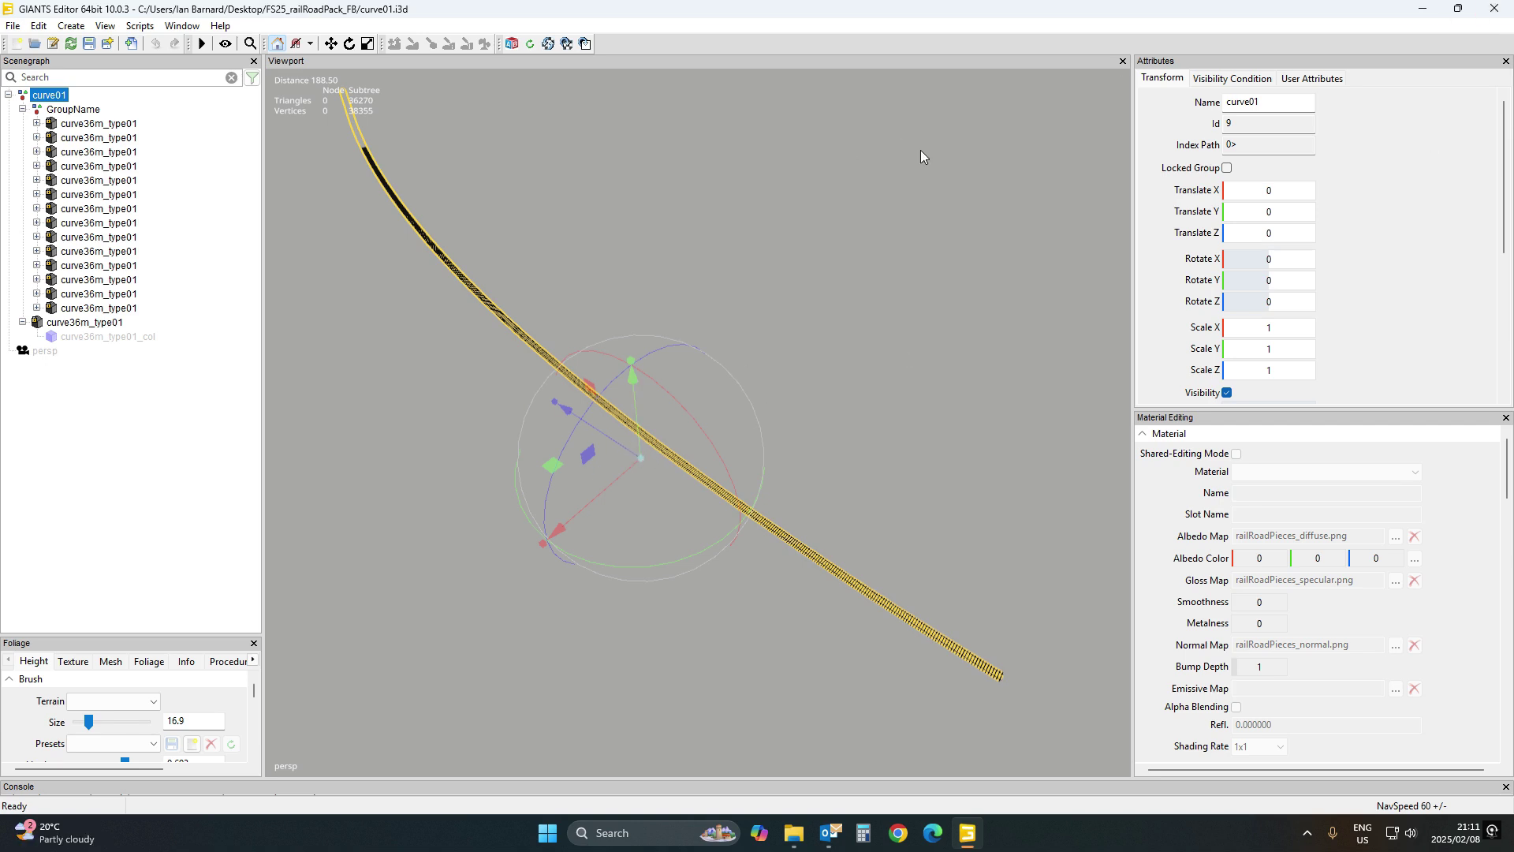
pyautogui.moveTo(698, 423); pyautogui.dragTo(694, 408)
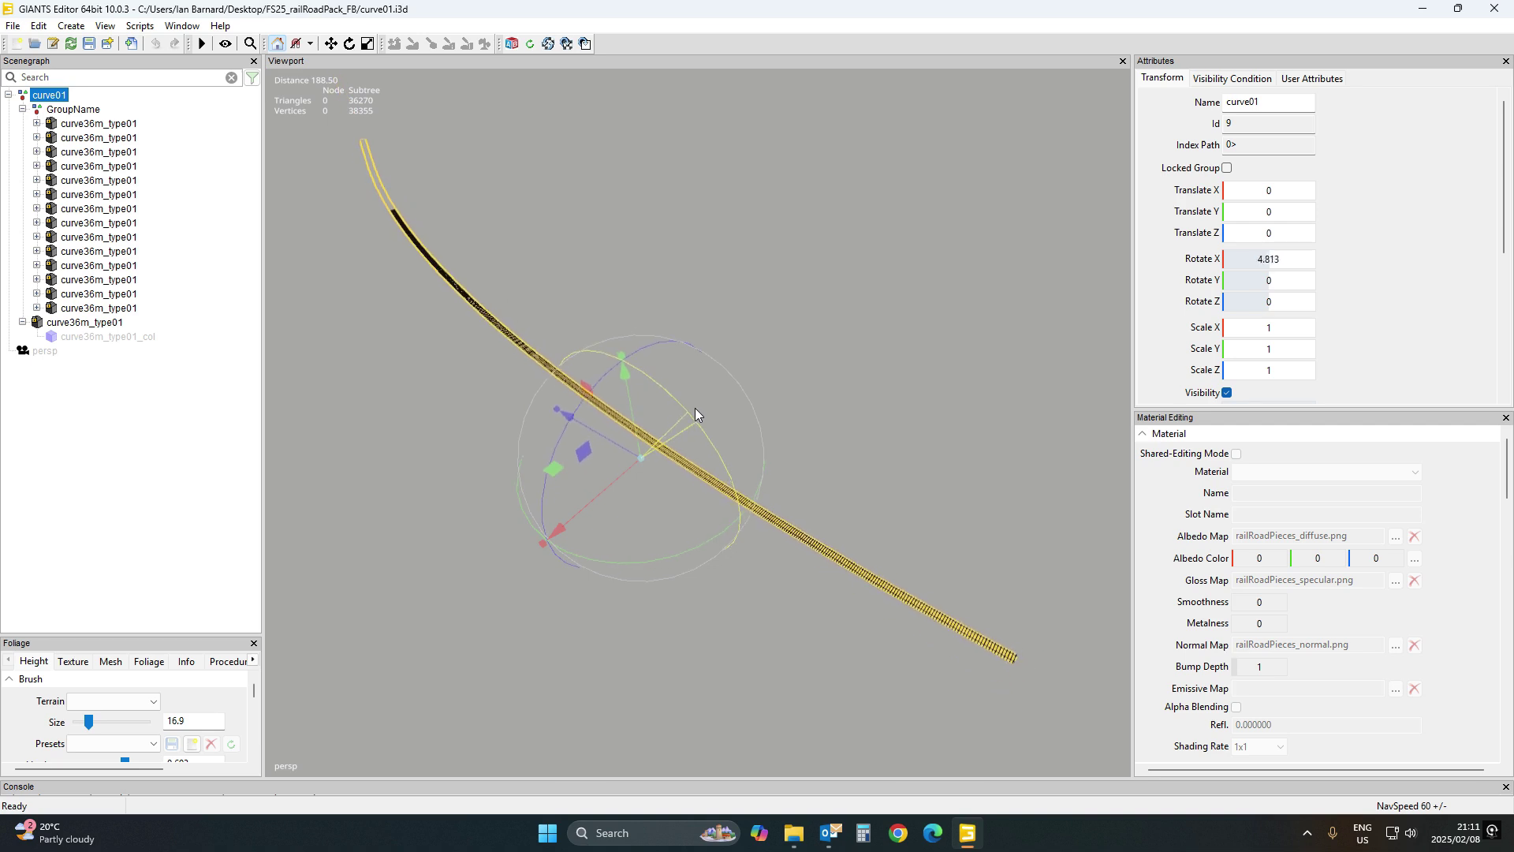
pyautogui.click(1501, 14)
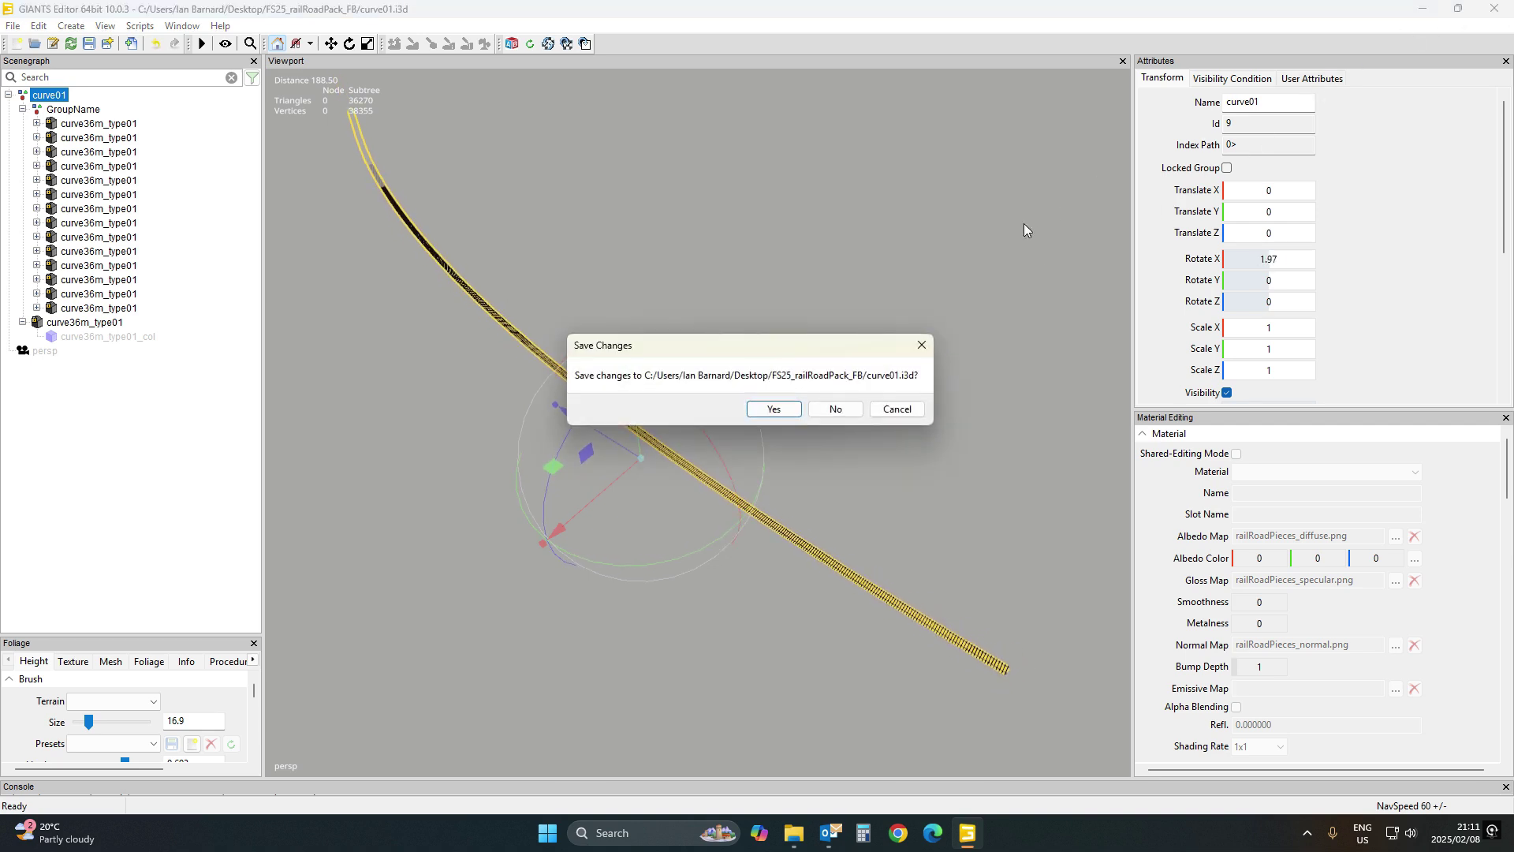
pyautogui.click(849, 412)
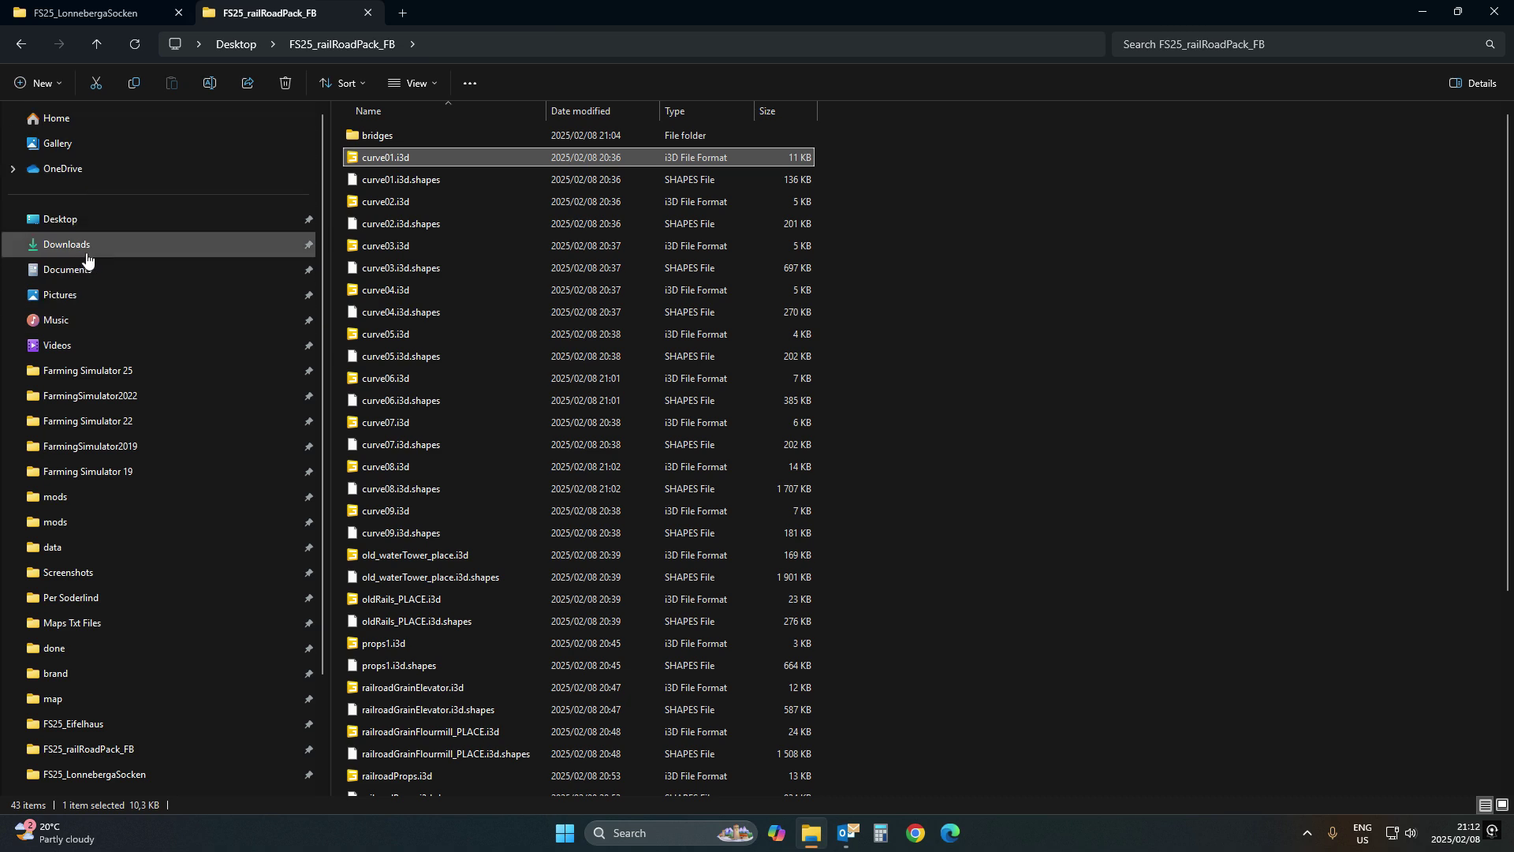
# Open mapUS.i3d from the Farming Simulator 25 game folder's data/maps/mapUS in GIANTS Editor 10.0.3
pyautogui.click(126, 371)
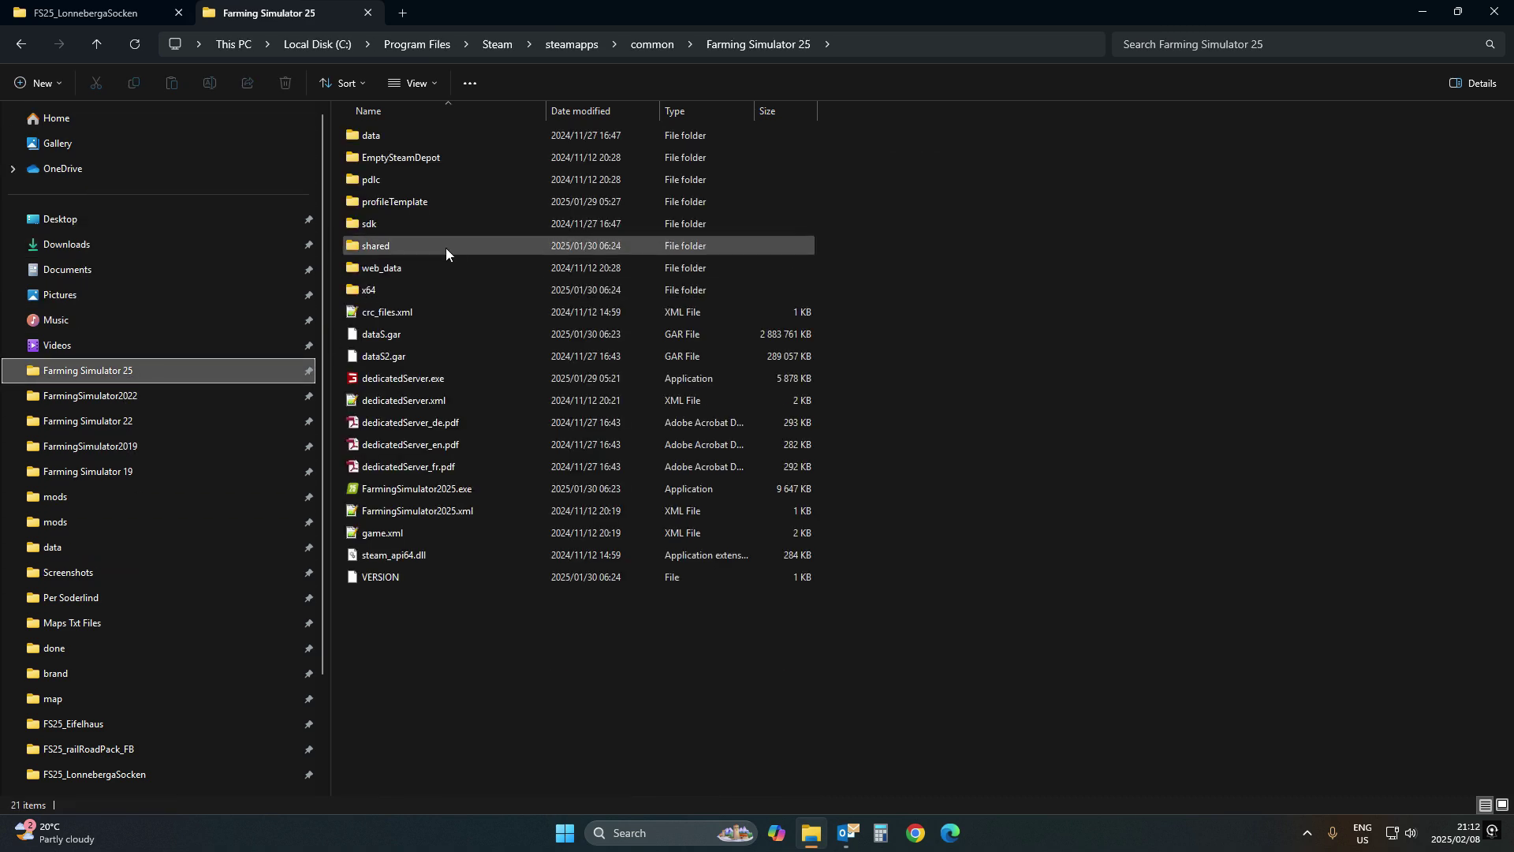
pyautogui.doubleClick(374, 137)
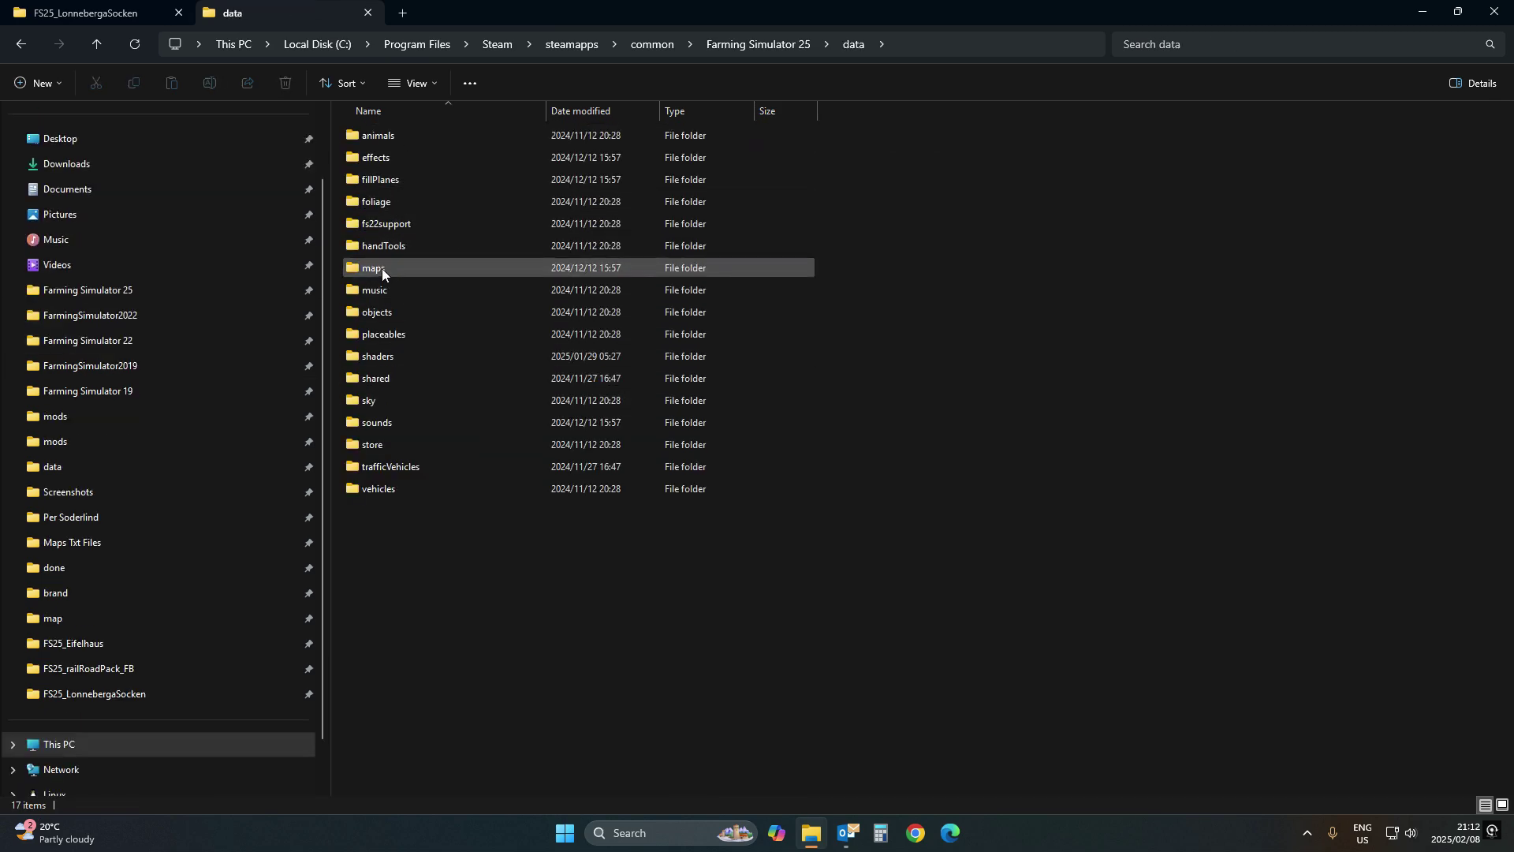
pyautogui.doubleClick(383, 272)
pyautogui.doubleClick(406, 179)
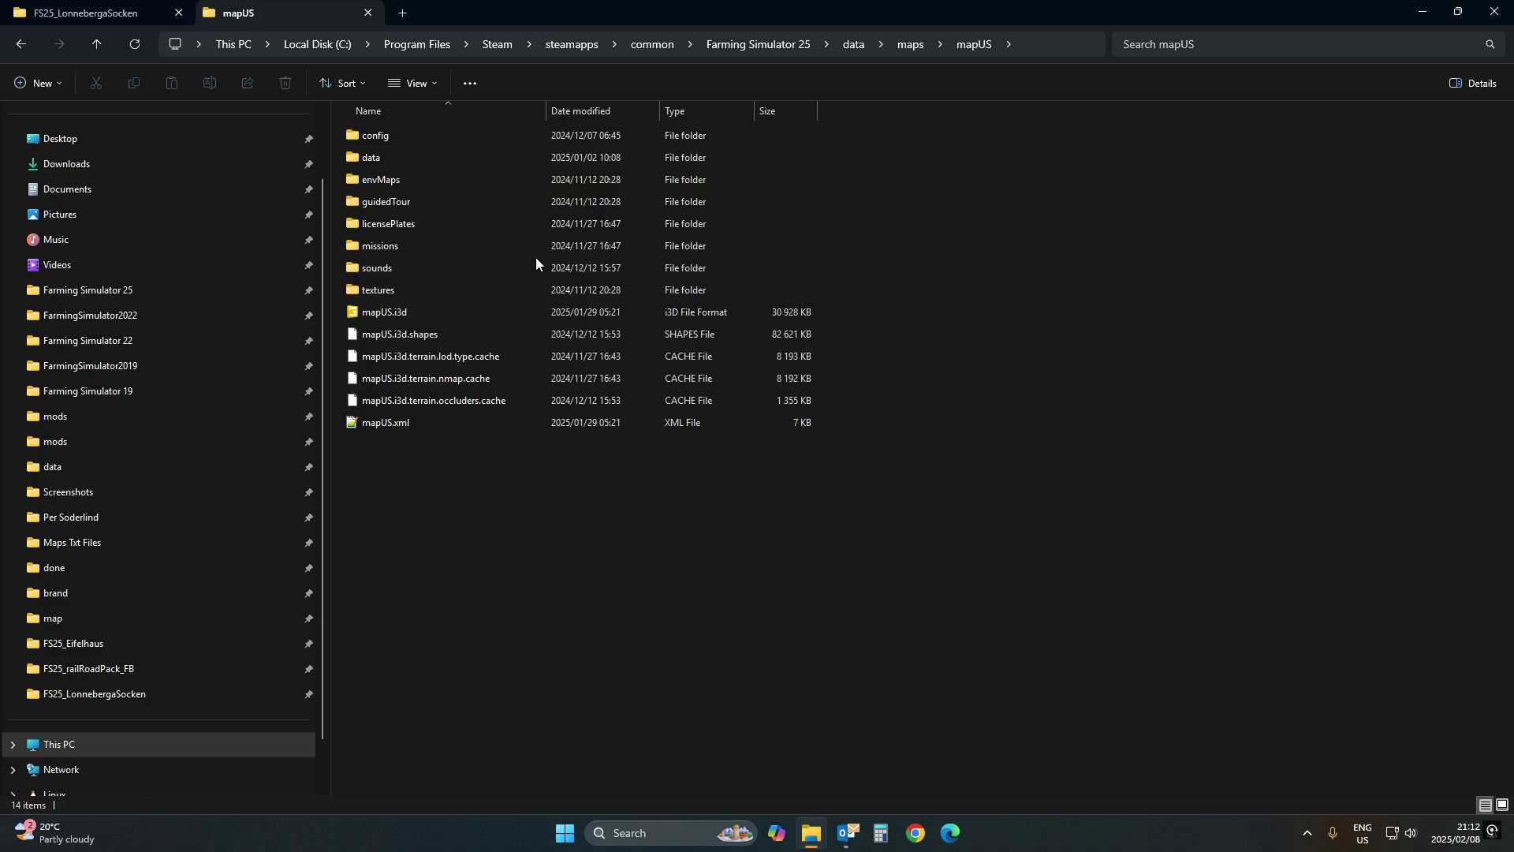
pyautogui.doubleClick(374, 319)
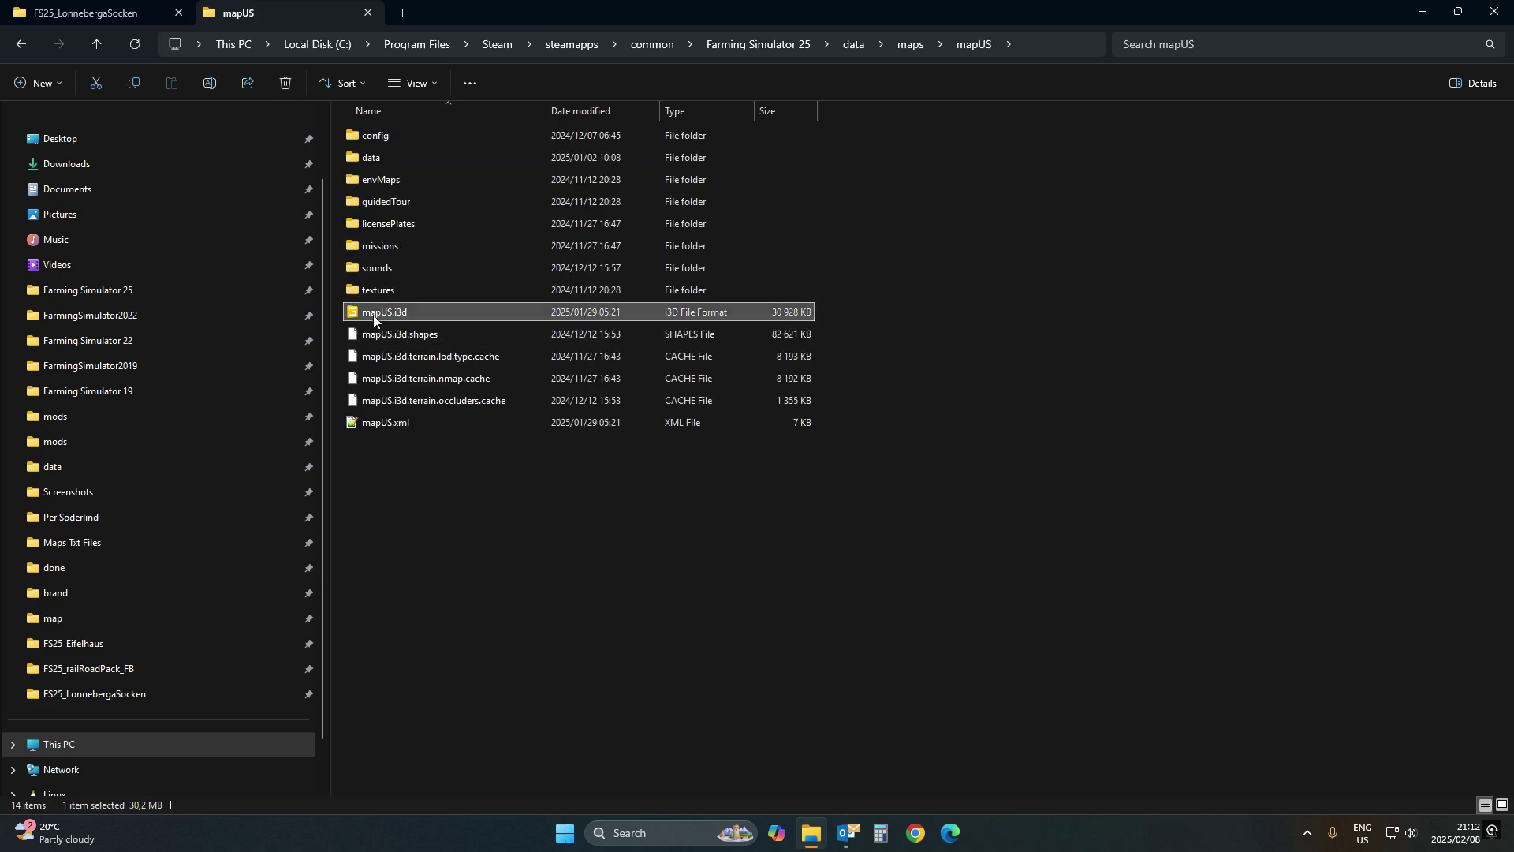
pyautogui.click(720, 508)
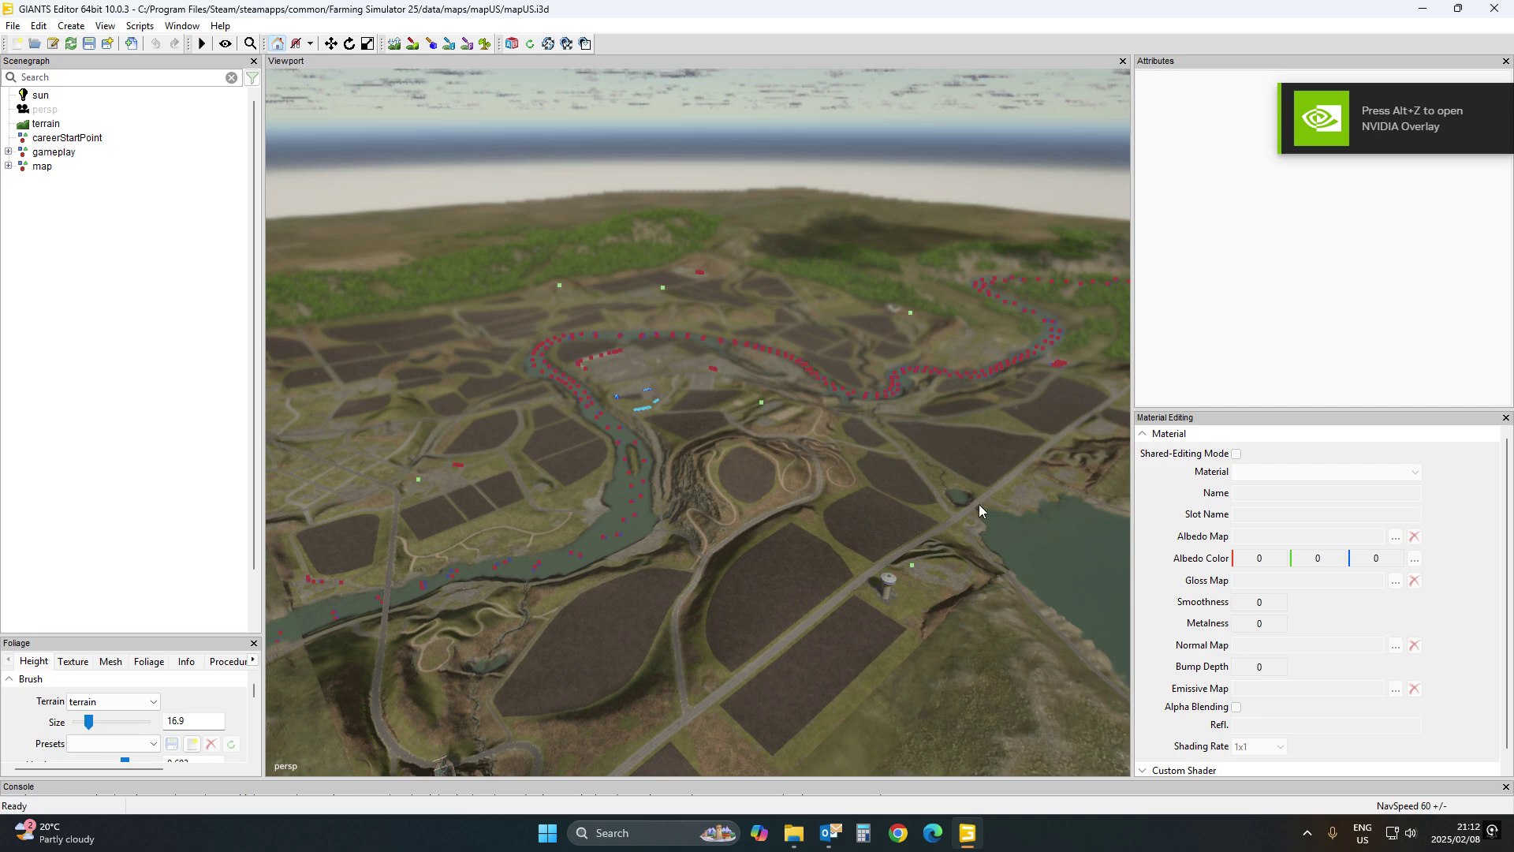
# Inspect the railroadTownBeforeCrossingCurve track group and select the first curve36m_type05 piece under curve05
pyautogui.moveTo(699, 510); pyautogui.dragTo(762, 535, button='right')
pyautogui.click(744, 507)
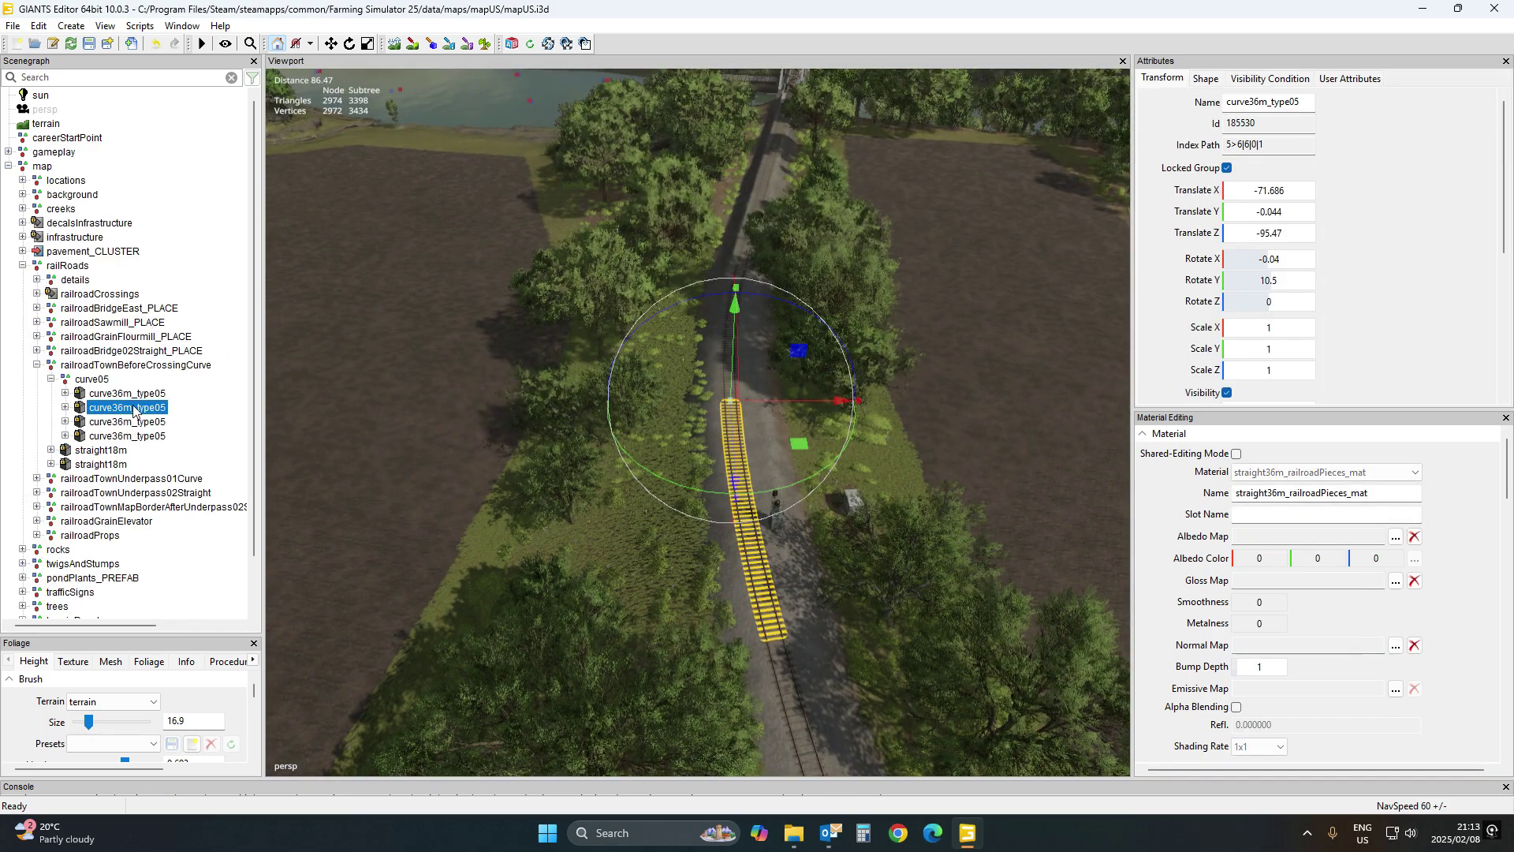
pyautogui.click(124, 377)
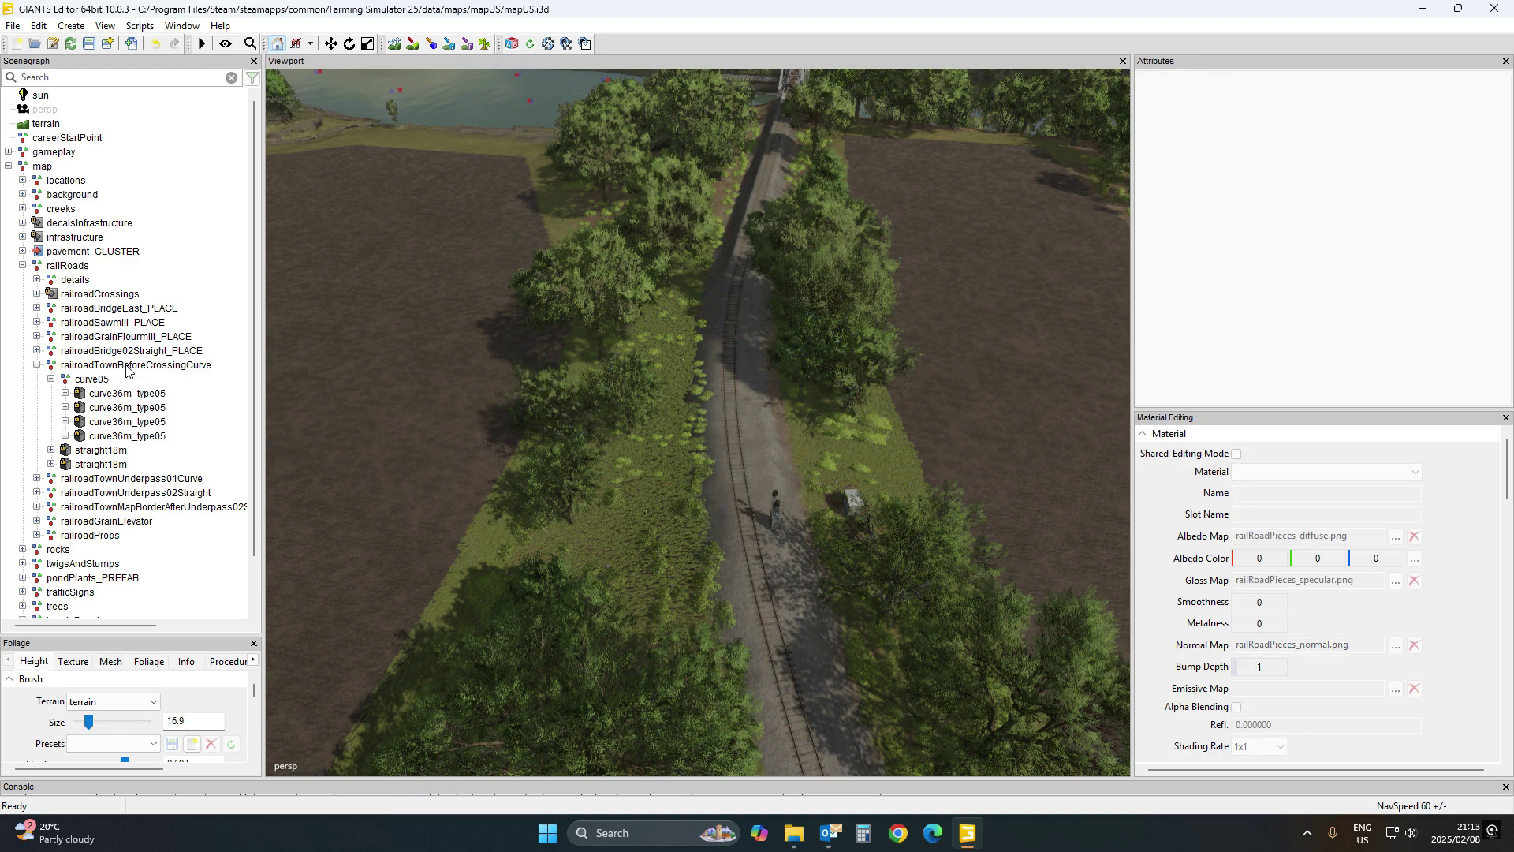
pyautogui.click(128, 367)
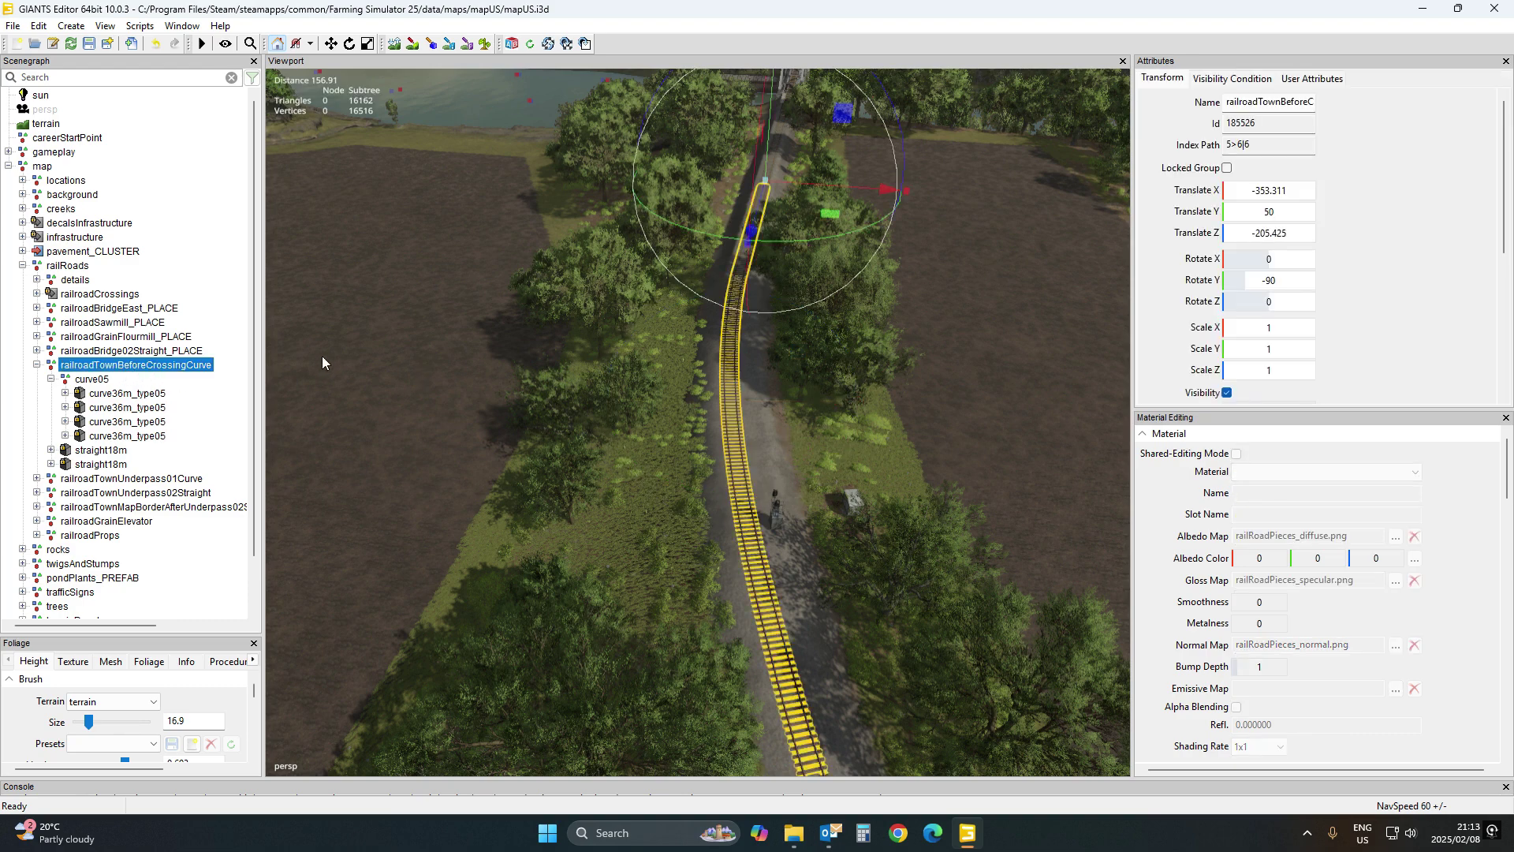
pyautogui.click(124, 393)
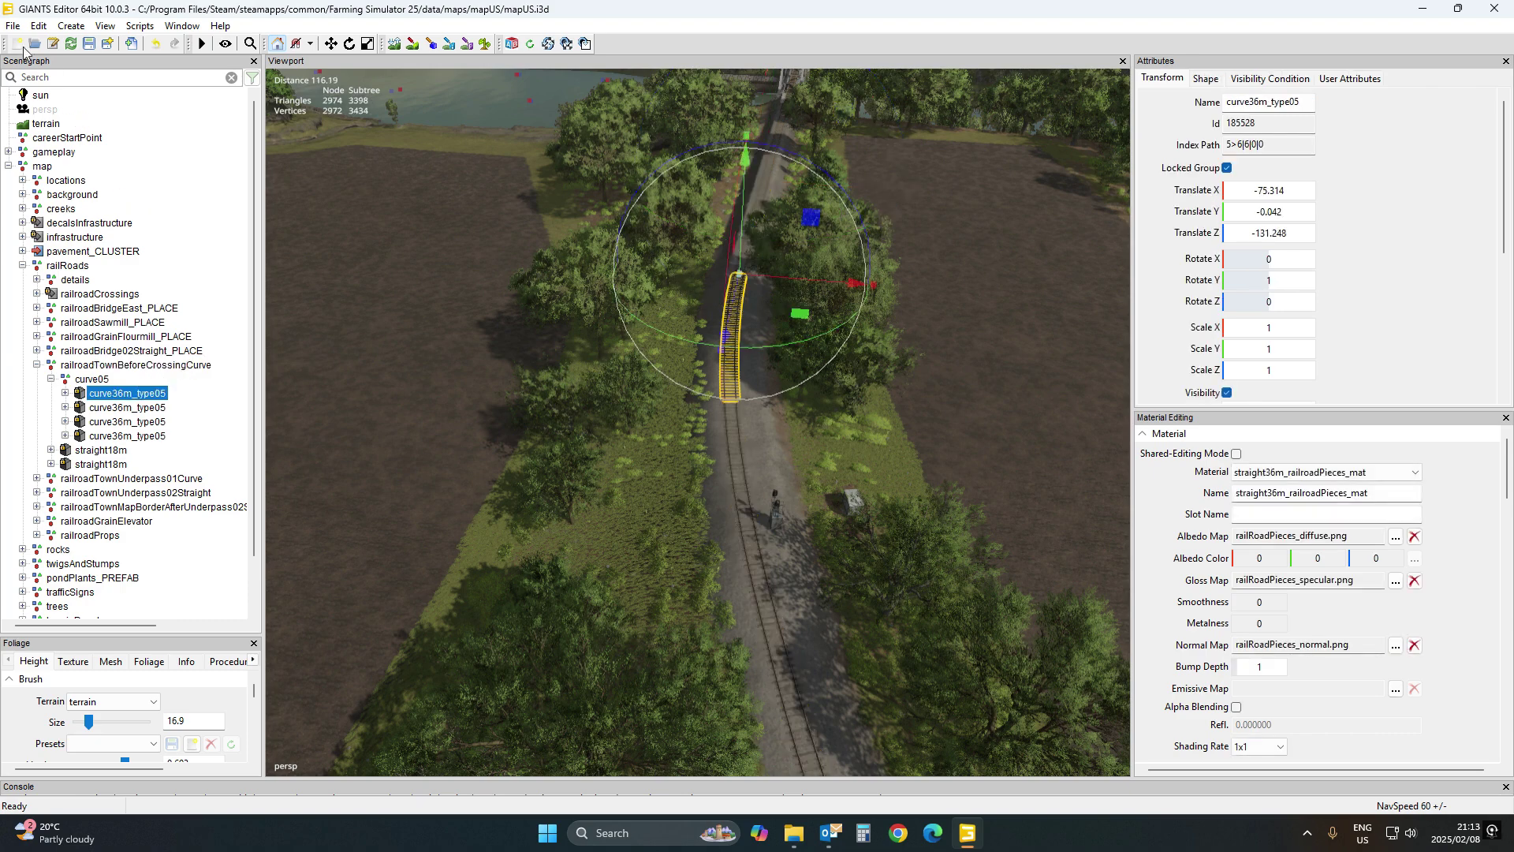
# Start exporting the selected curve piece with its files and create a Desktop folder named railpack for it
pyautogui.click(14, 26)
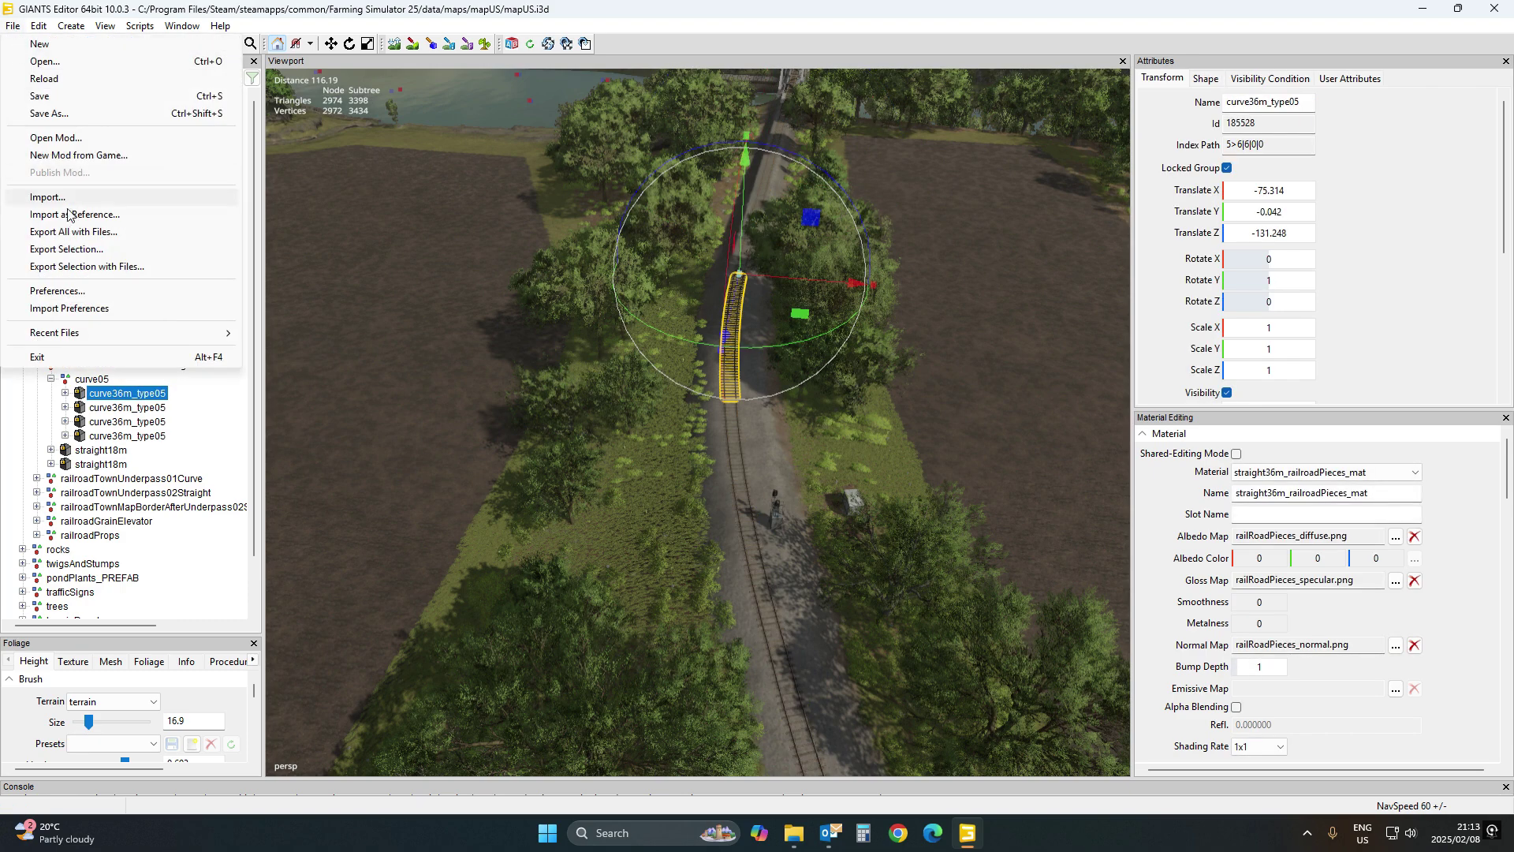
pyautogui.click(87, 268)
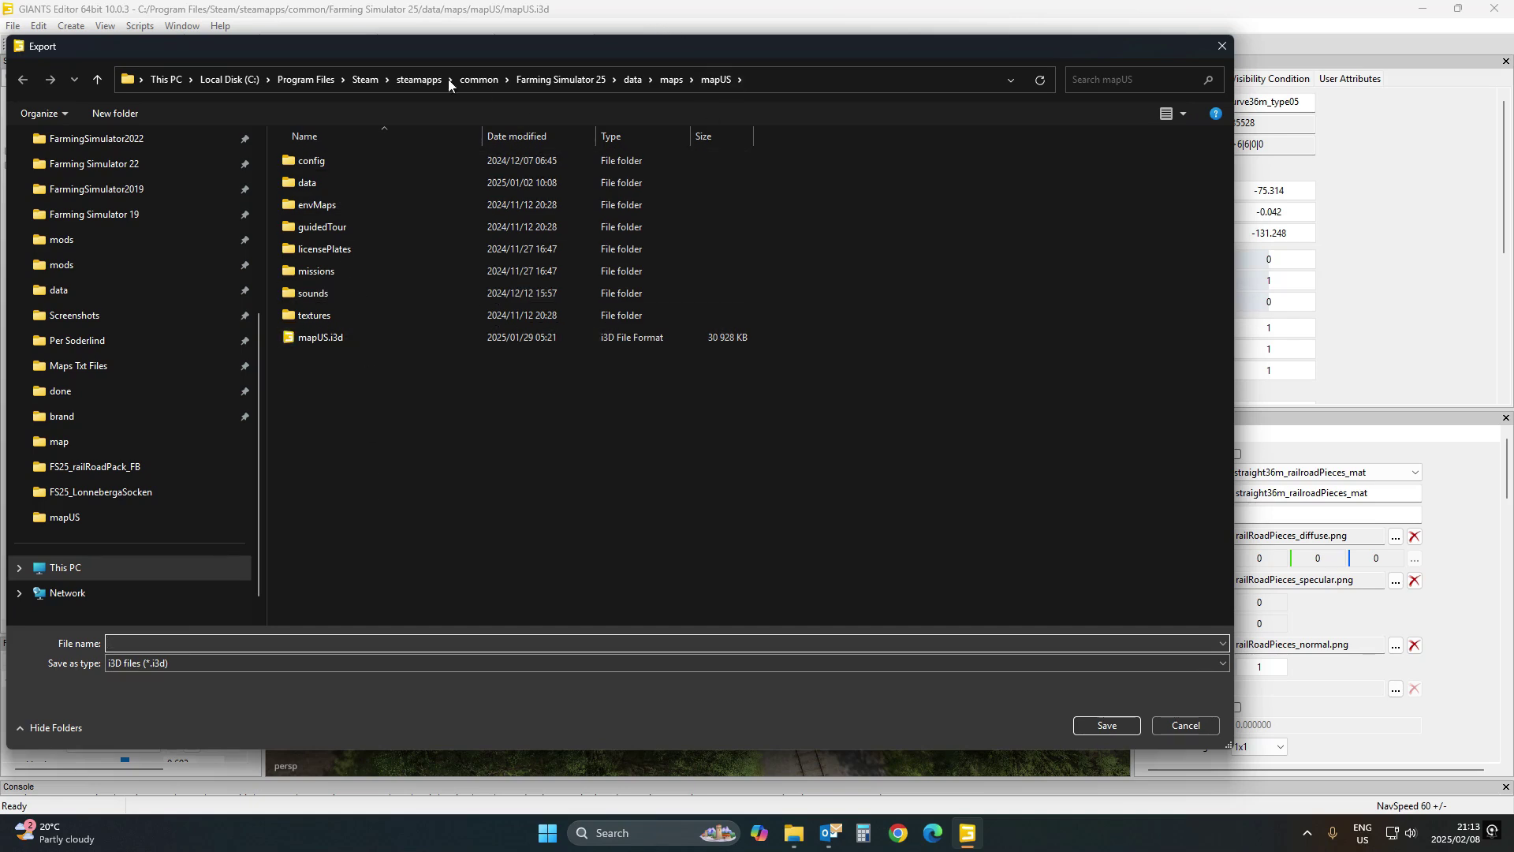
pyautogui.scroll(5, 117, 286)
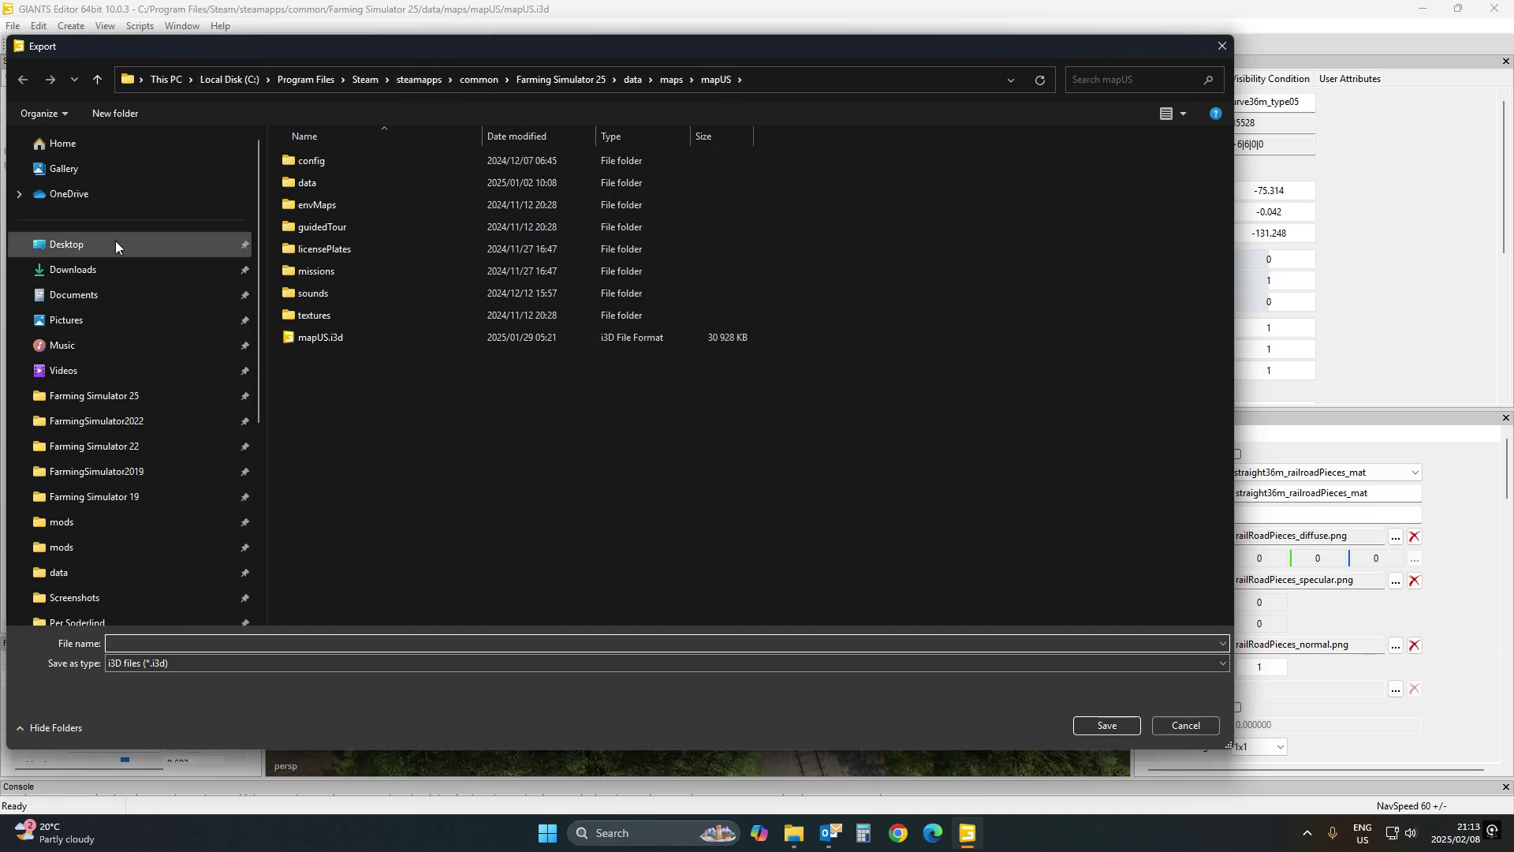
pyautogui.click(116, 242)
pyautogui.rightClick(1071, 326)
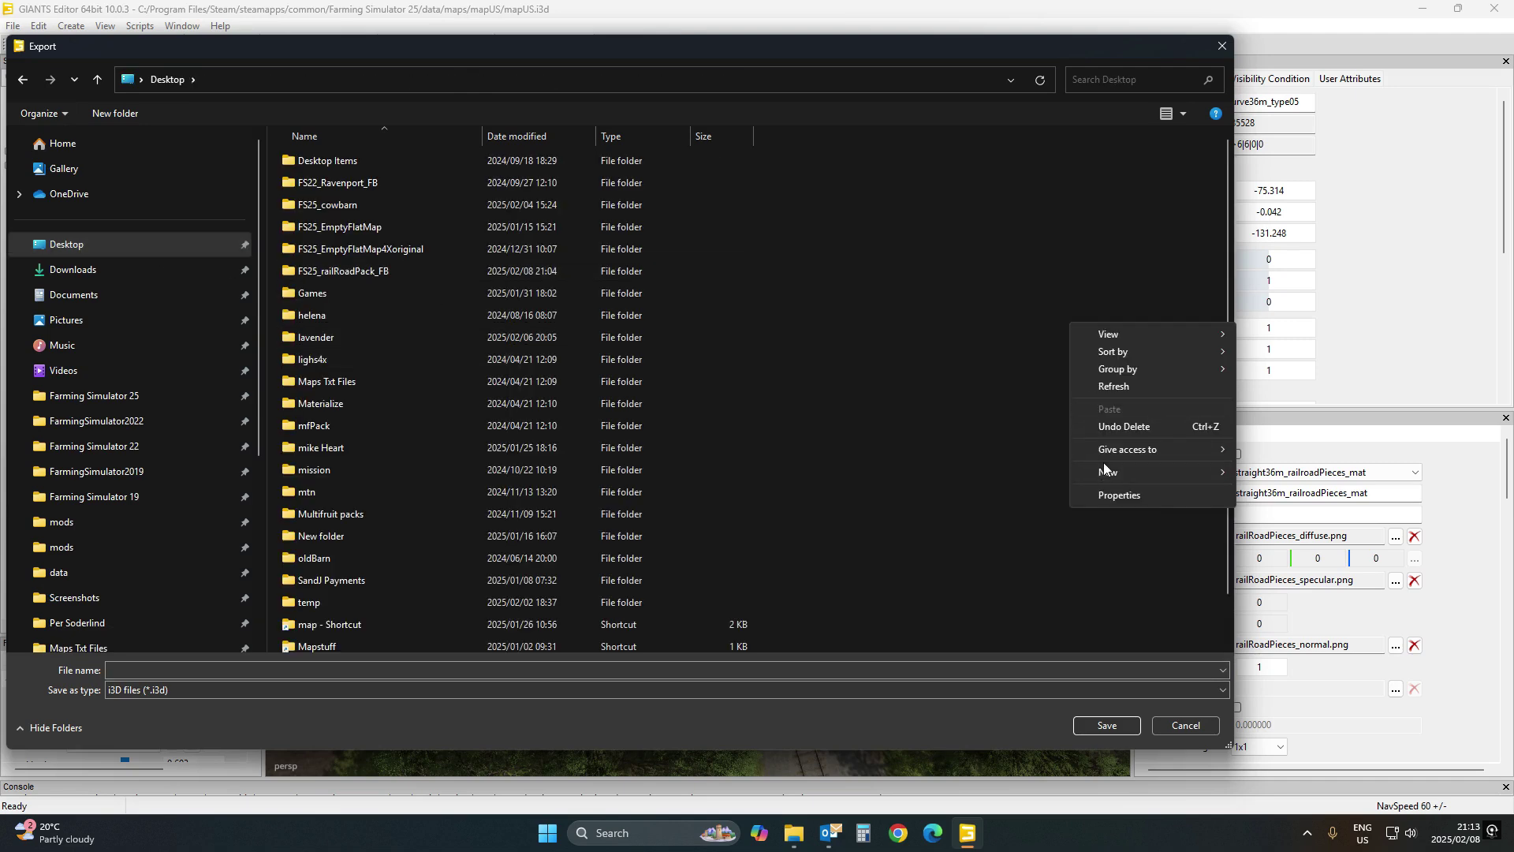
pyautogui.moveTo(1105, 470)
pyautogui.click(1294, 475)
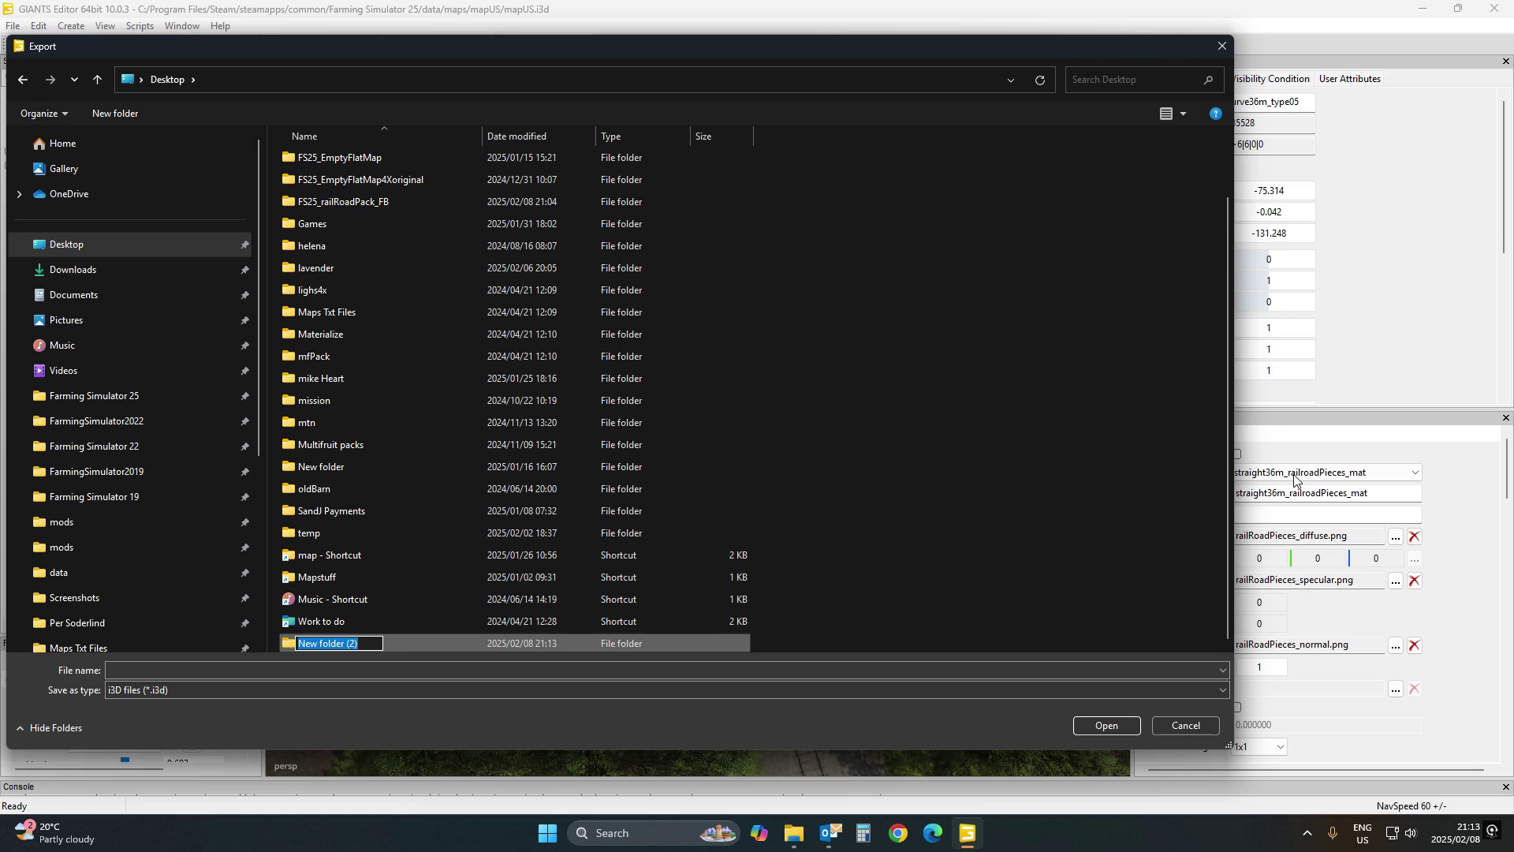
pyautogui.write('railpack')
pyautogui.press('Return')
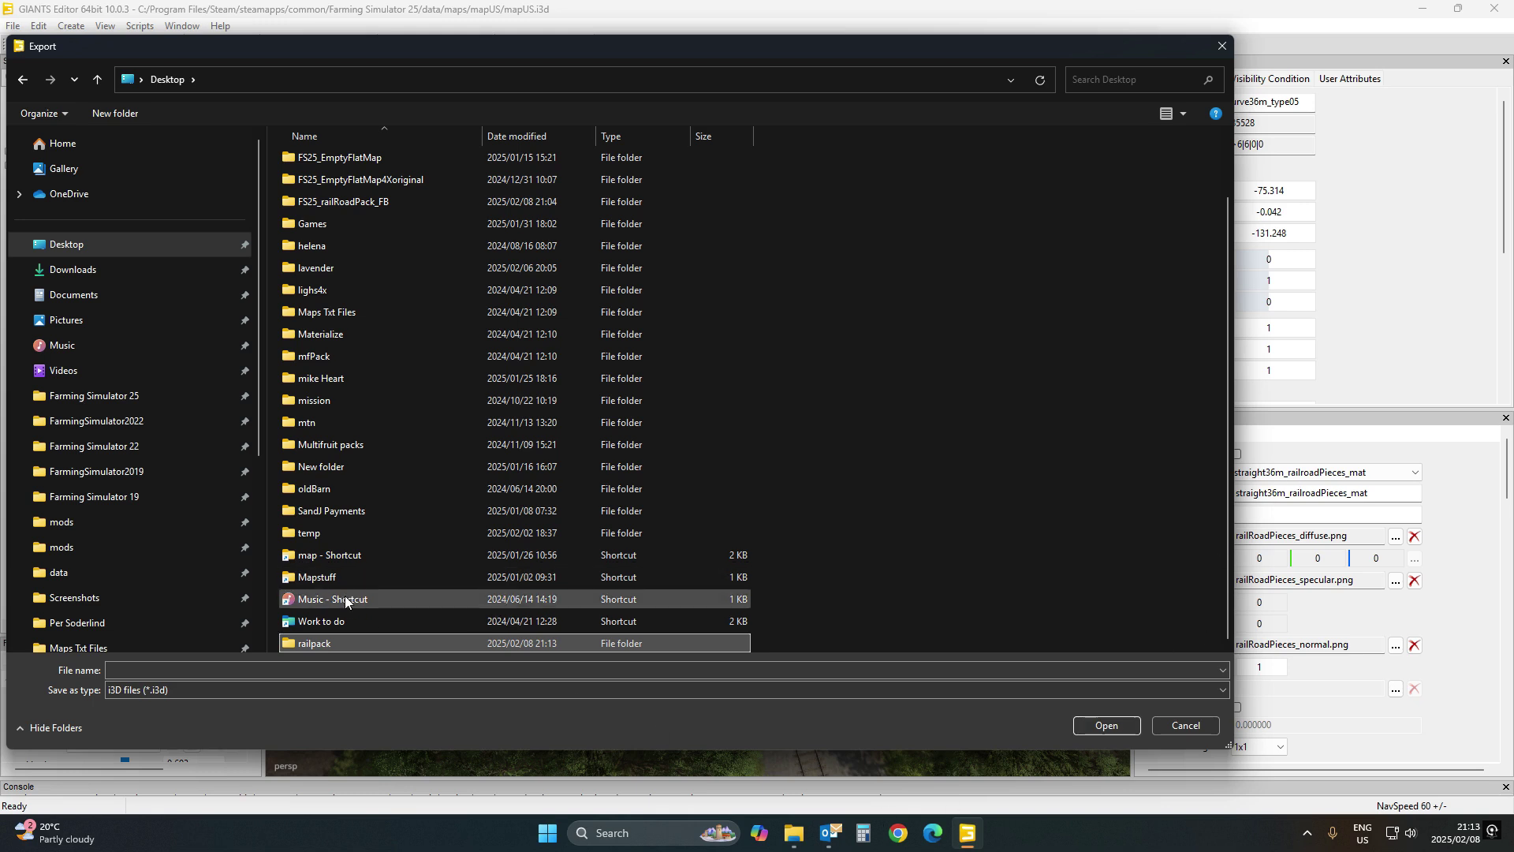
# Save the export as curve36 in the railpack folder, accepting the parent directory structure
pyautogui.doubleClick(366, 643)
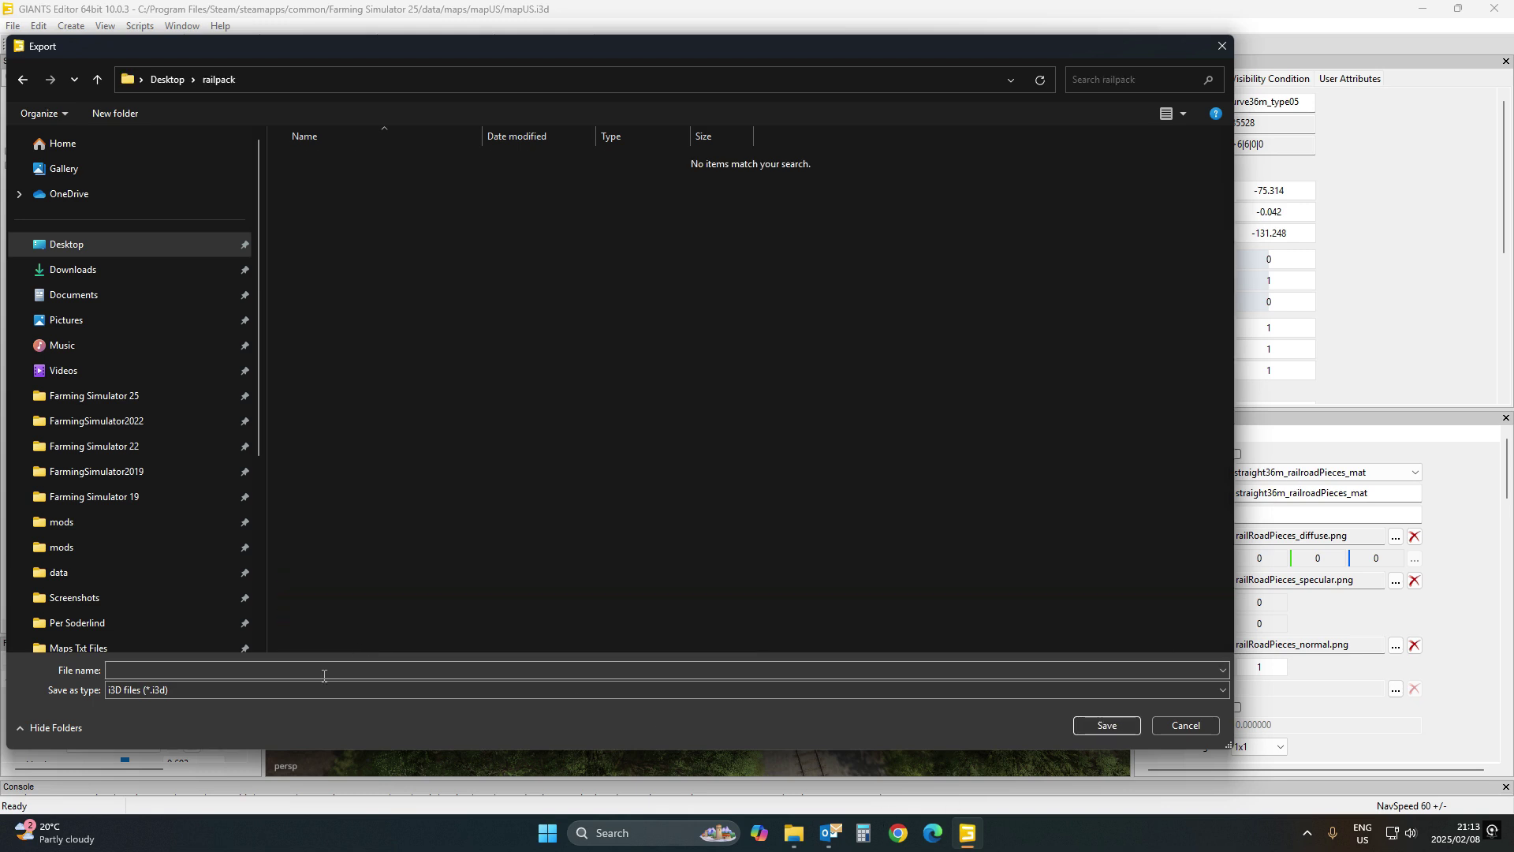
pyautogui.click(335, 670)
pyautogui.moveTo(569, 49); pyautogui.dragTo(686, 104)
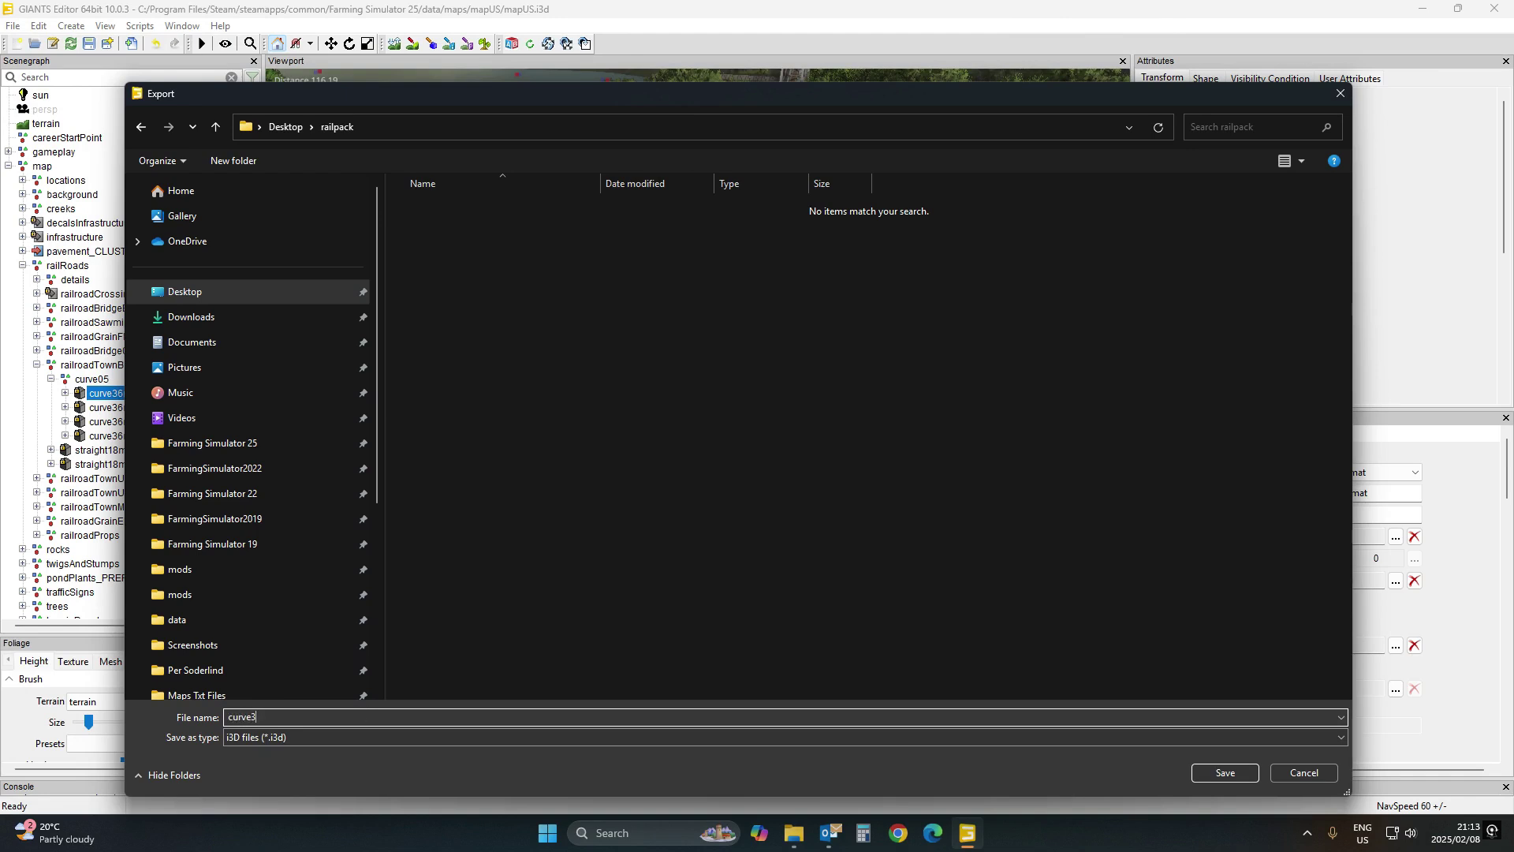
pyautogui.click(1219, 773)
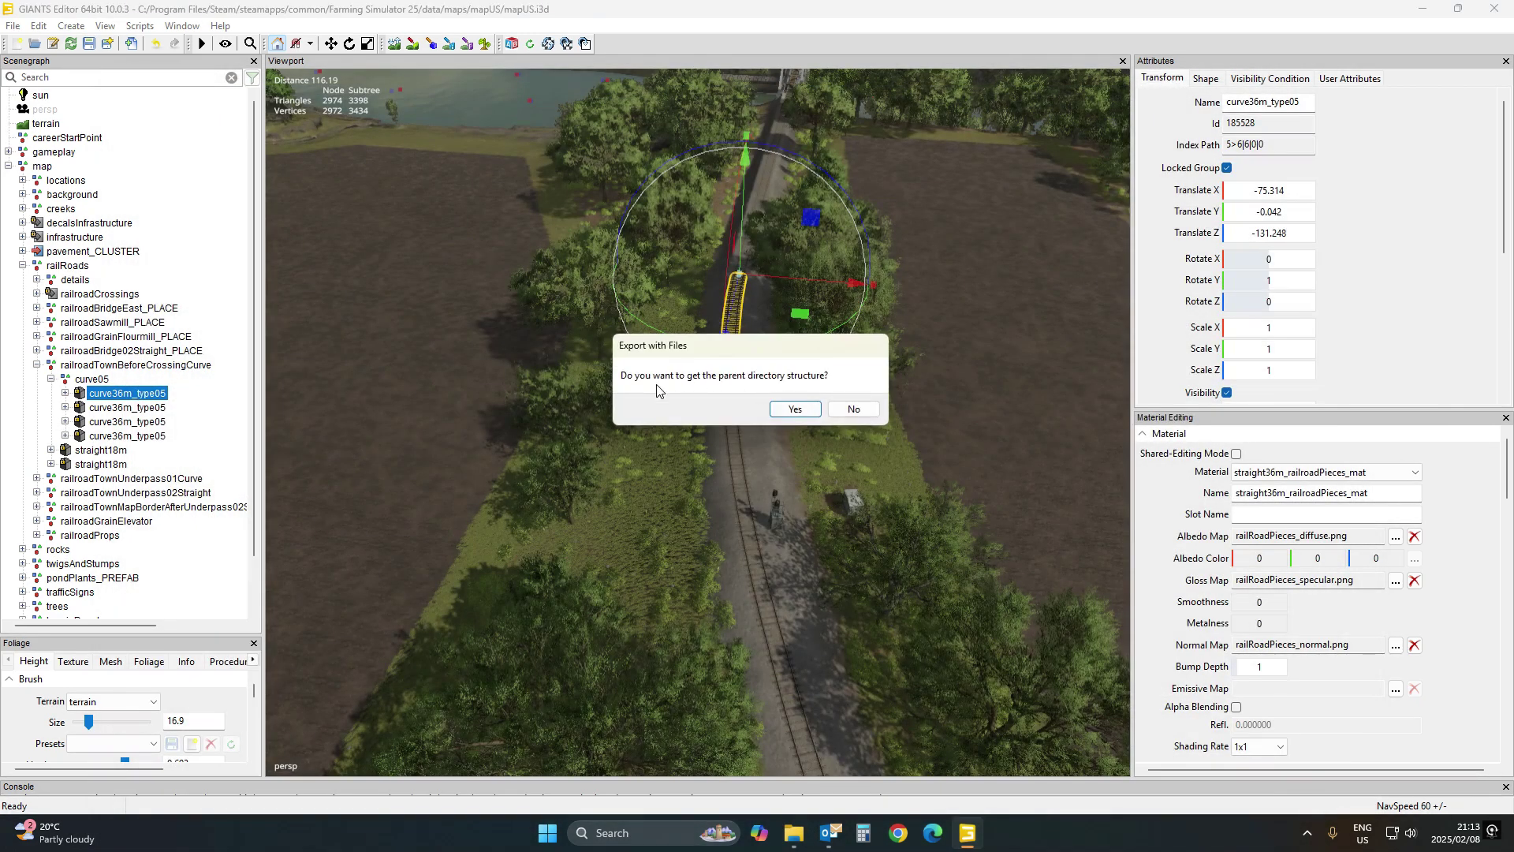
pyautogui.click(799, 408)
pyautogui.click(799, 408)
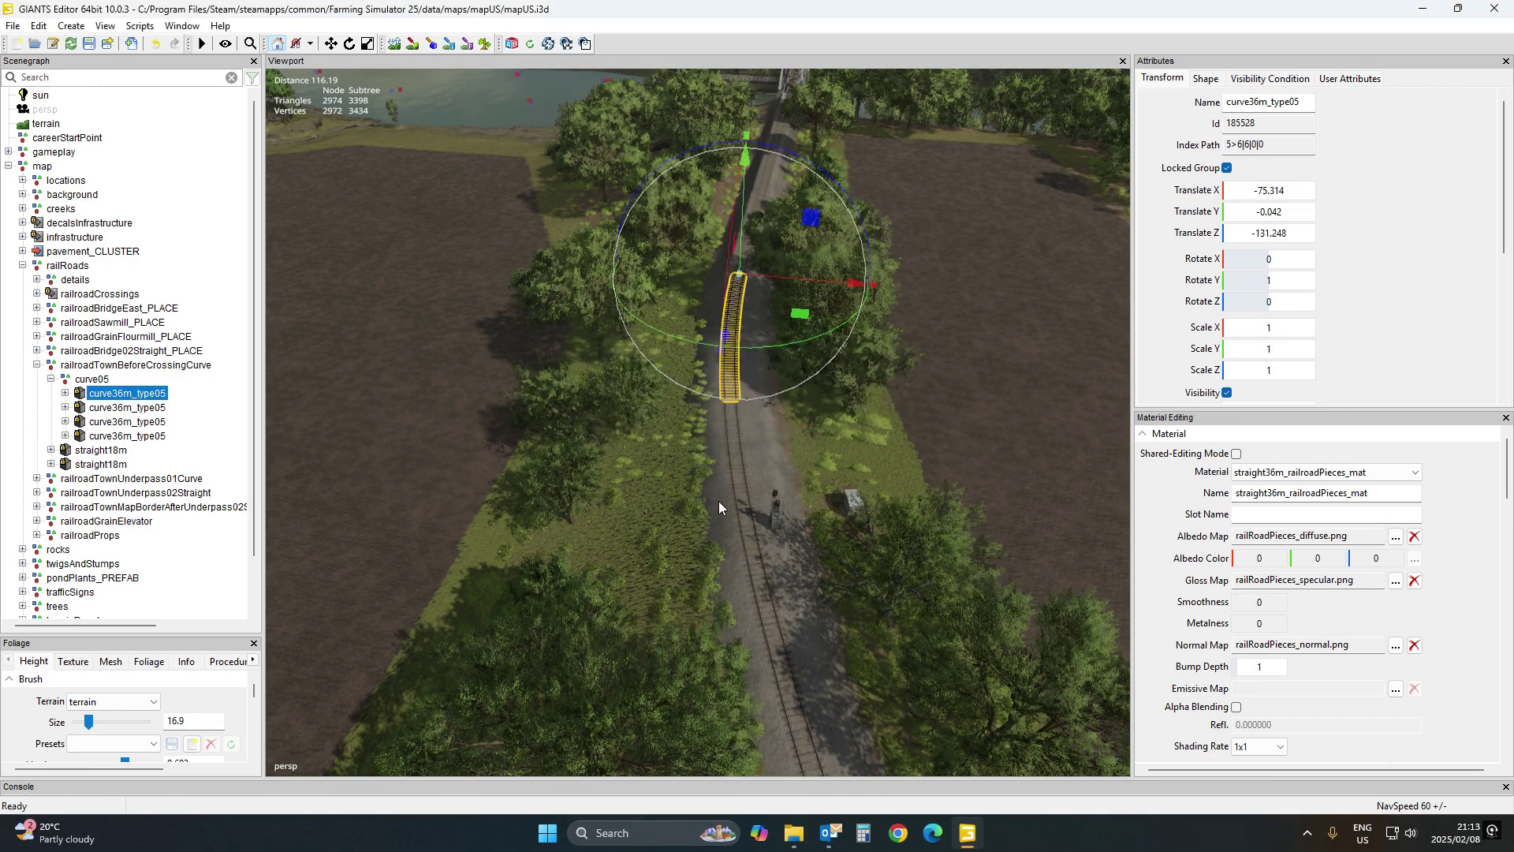
# Close mapUS without saving and open curve36.i3d from the Desktop railpack folder in GIANTS Editor 10.0.3
pyautogui.click(1496, 9)
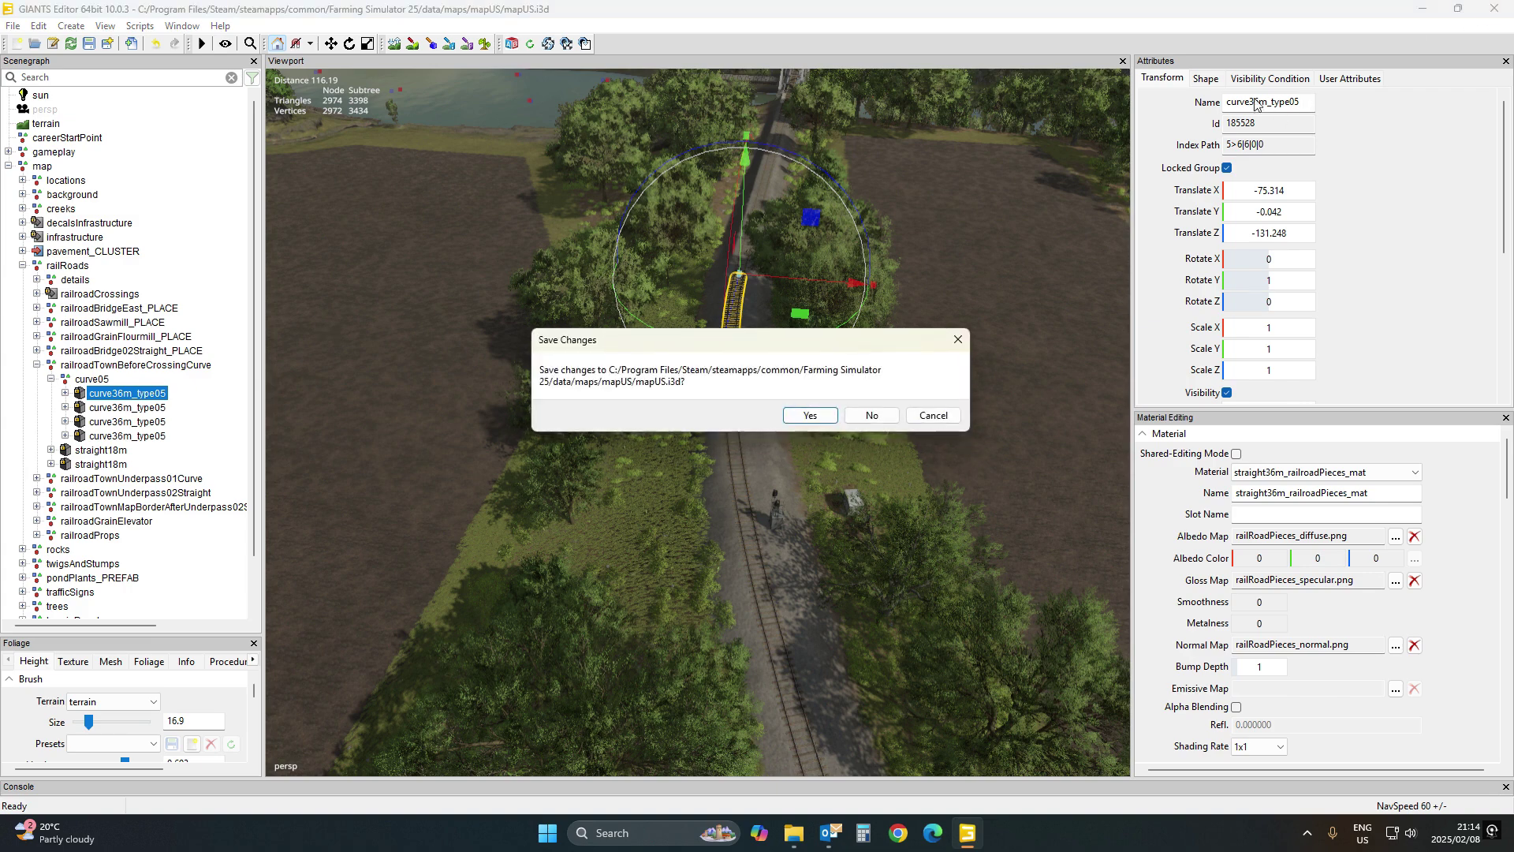
pyautogui.click(871, 415)
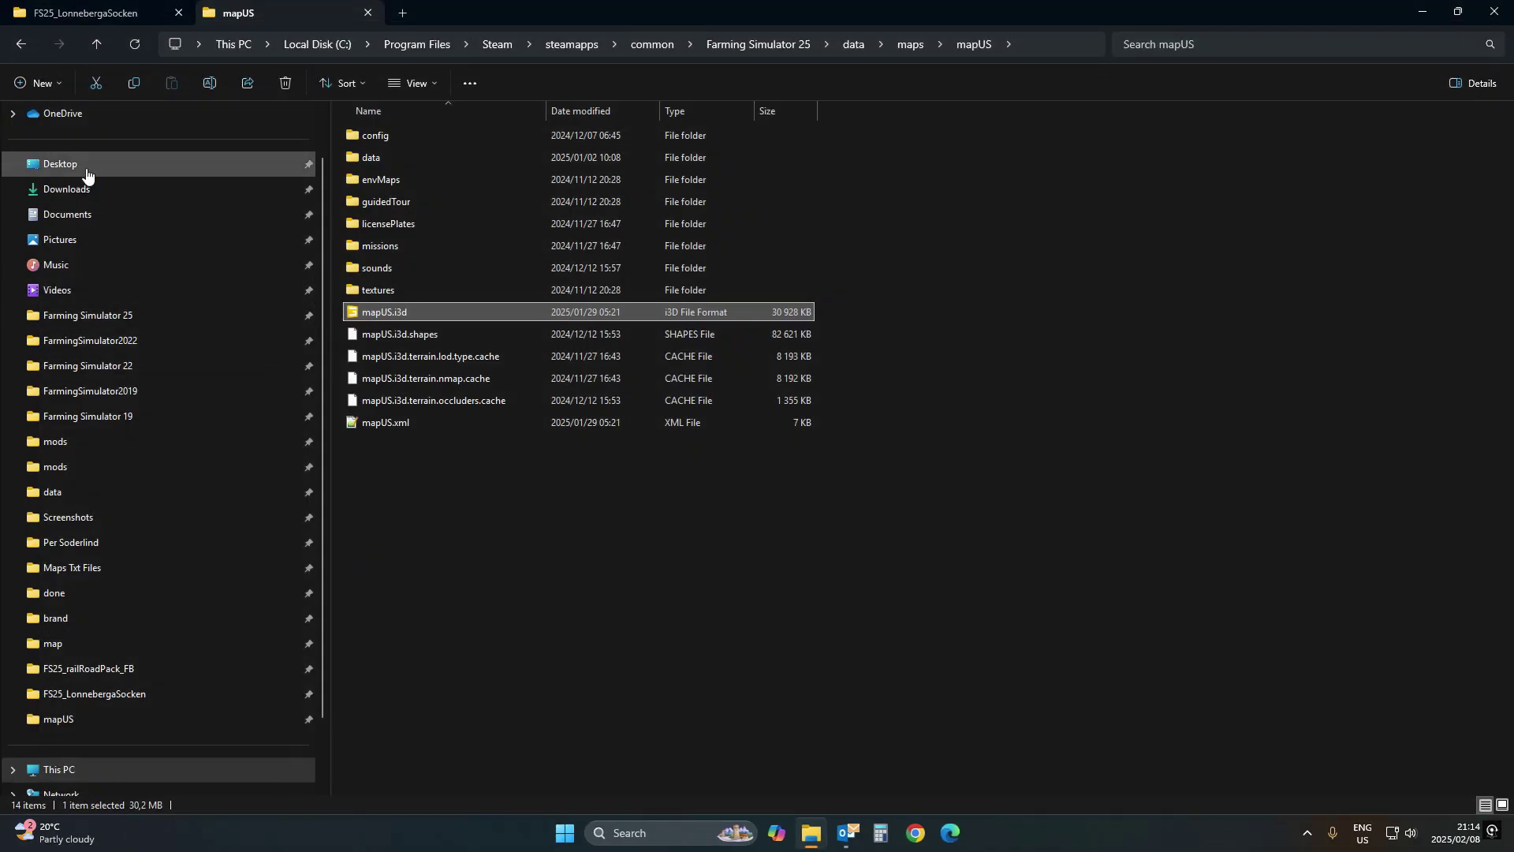
pyautogui.click(87, 173)
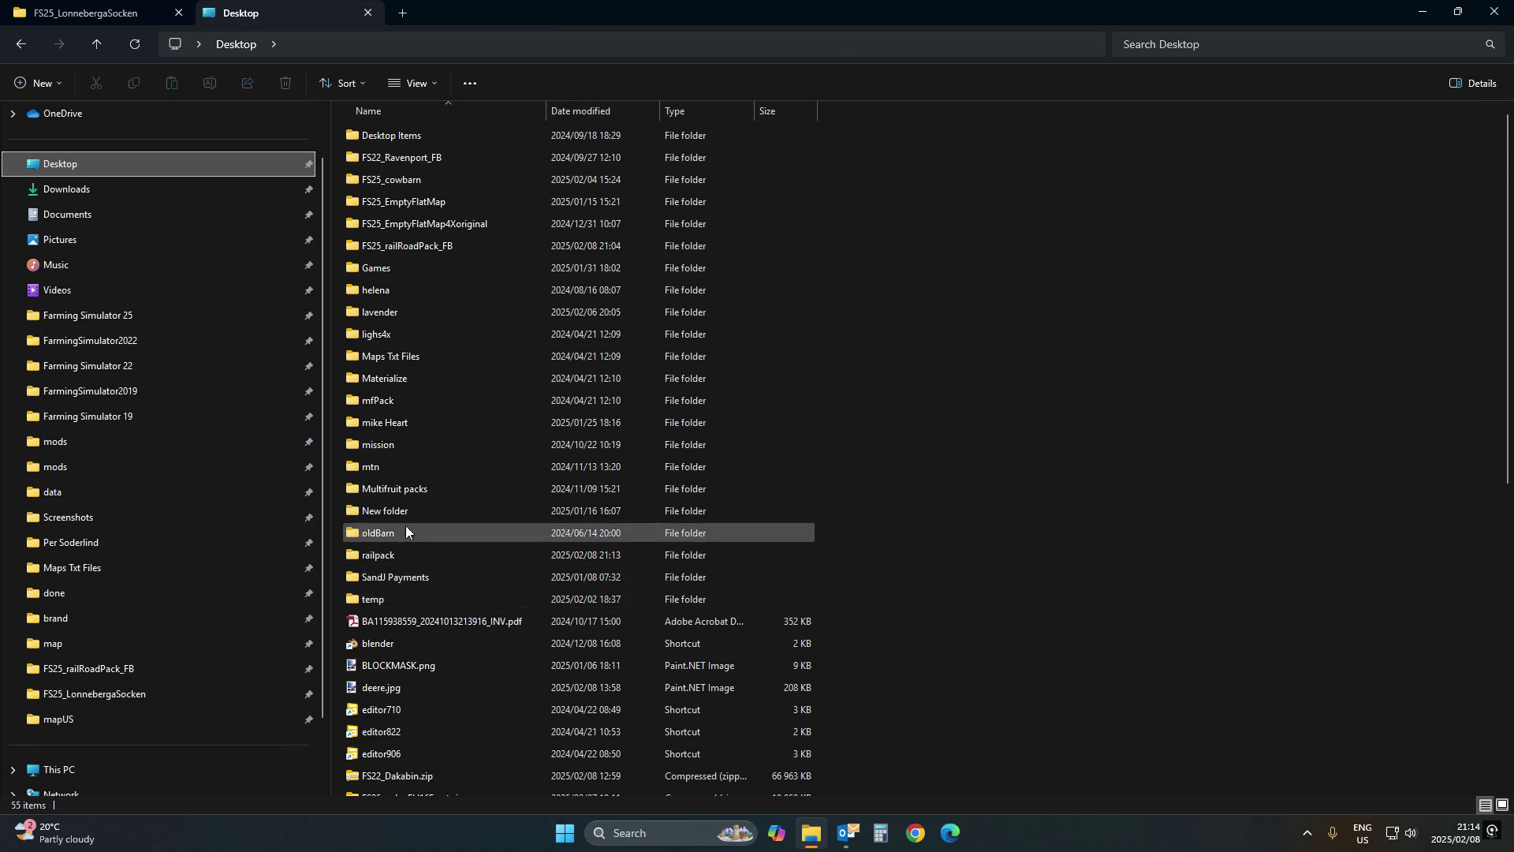
pyautogui.doubleClick(397, 554)
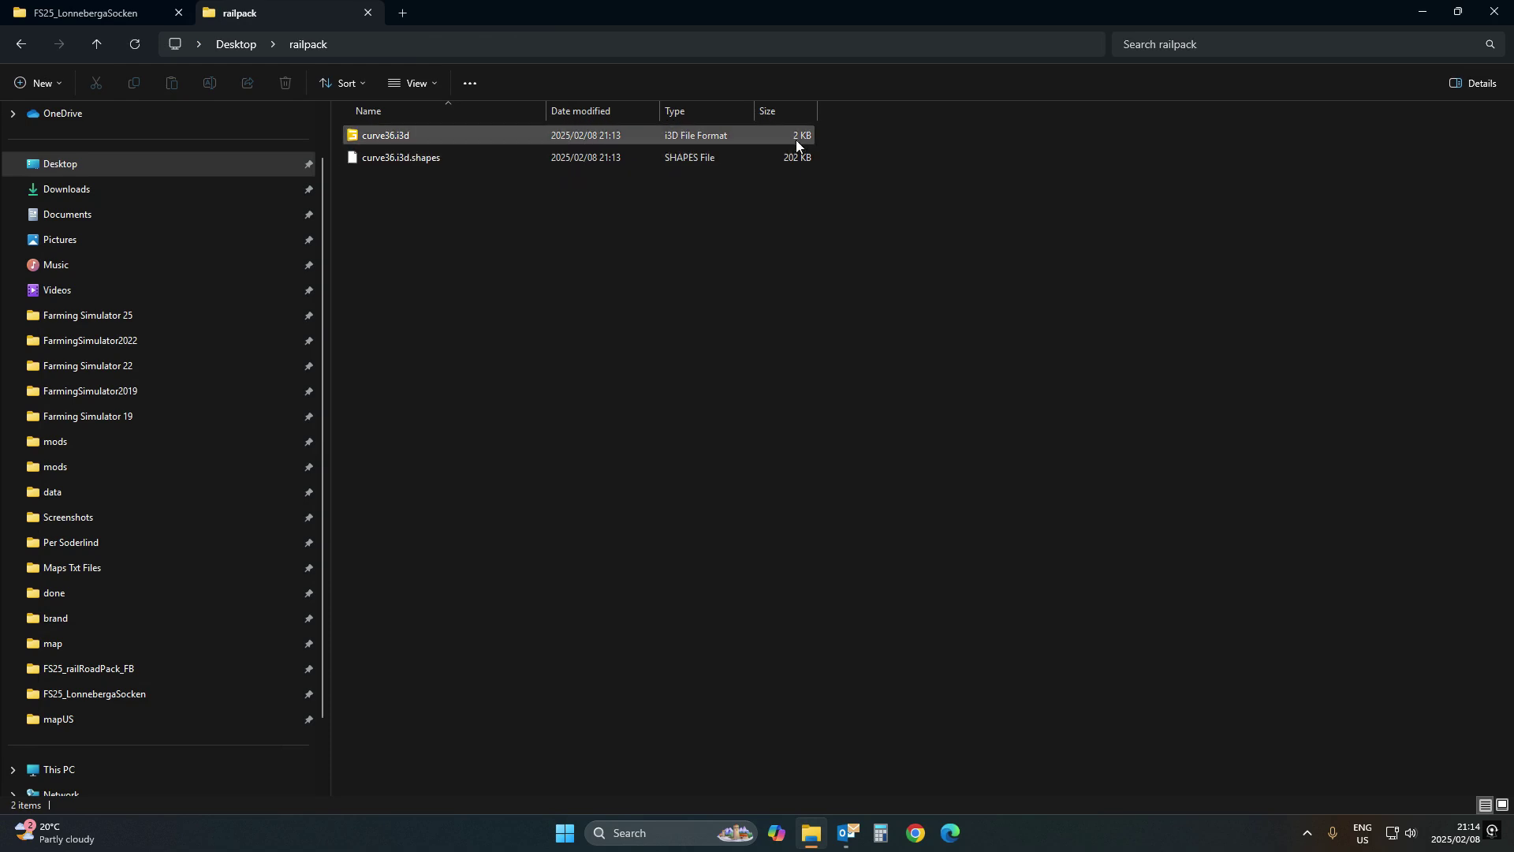
pyautogui.doubleClick(423, 136)
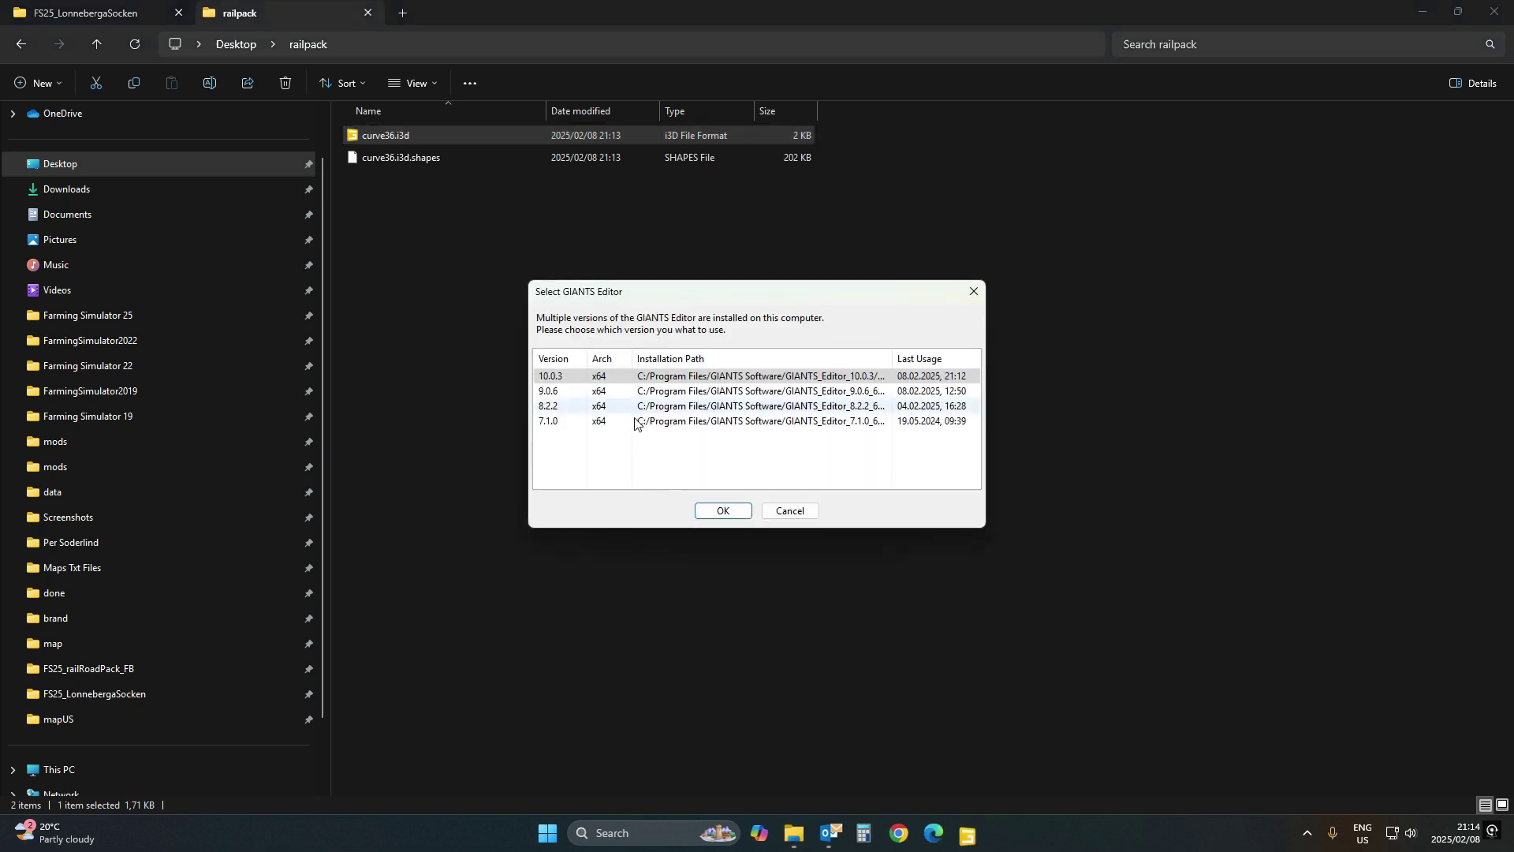
pyautogui.click(723, 511)
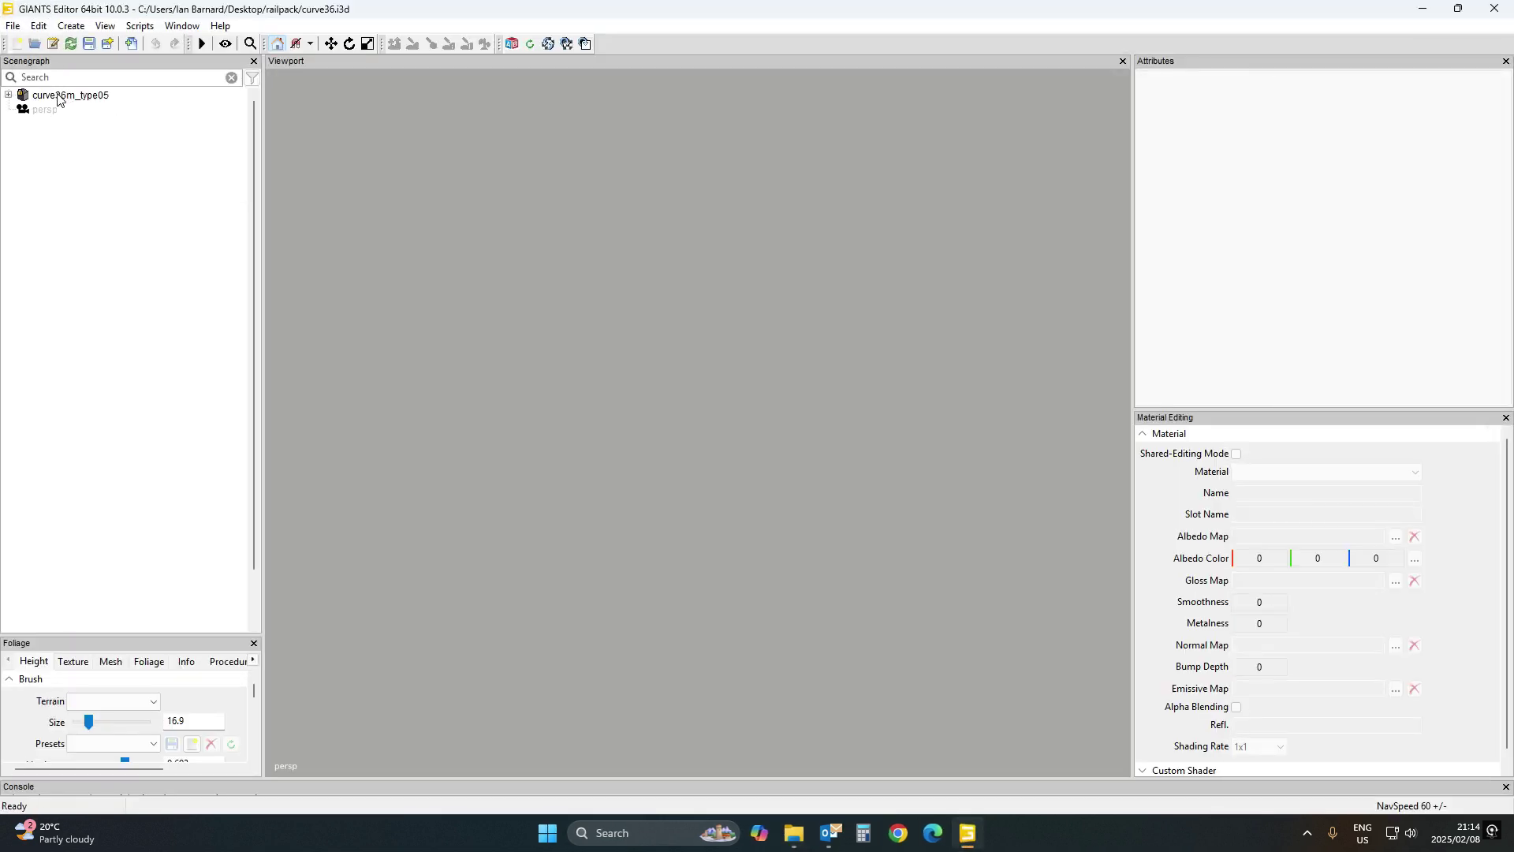
# Set the curve36m_type05 piece's X, Y and Z translation and its Y rotation to 0
pyautogui.click(57, 95)
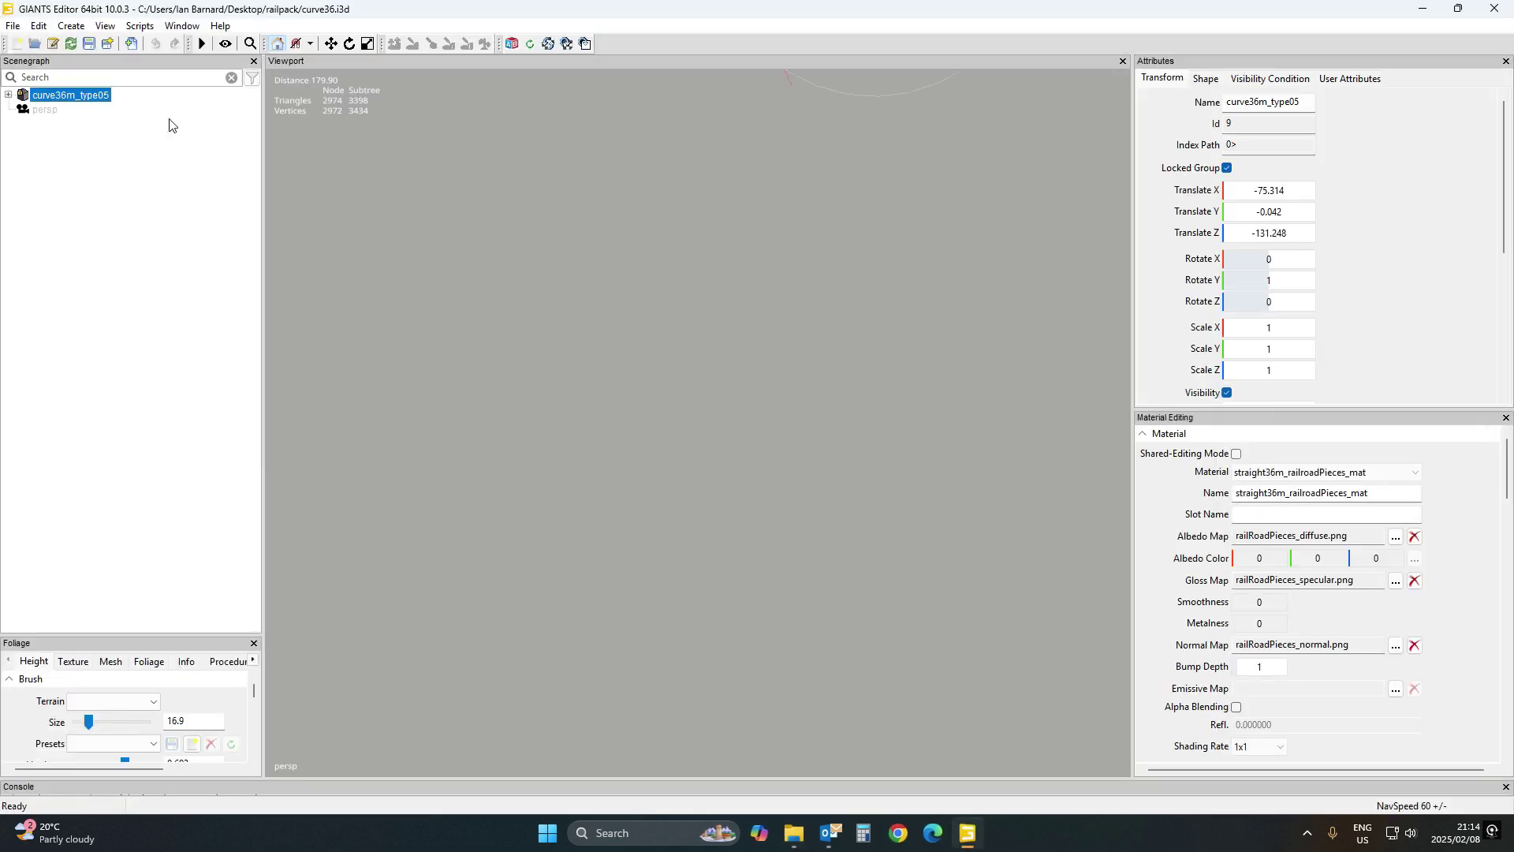
pyautogui.click(1262, 189)
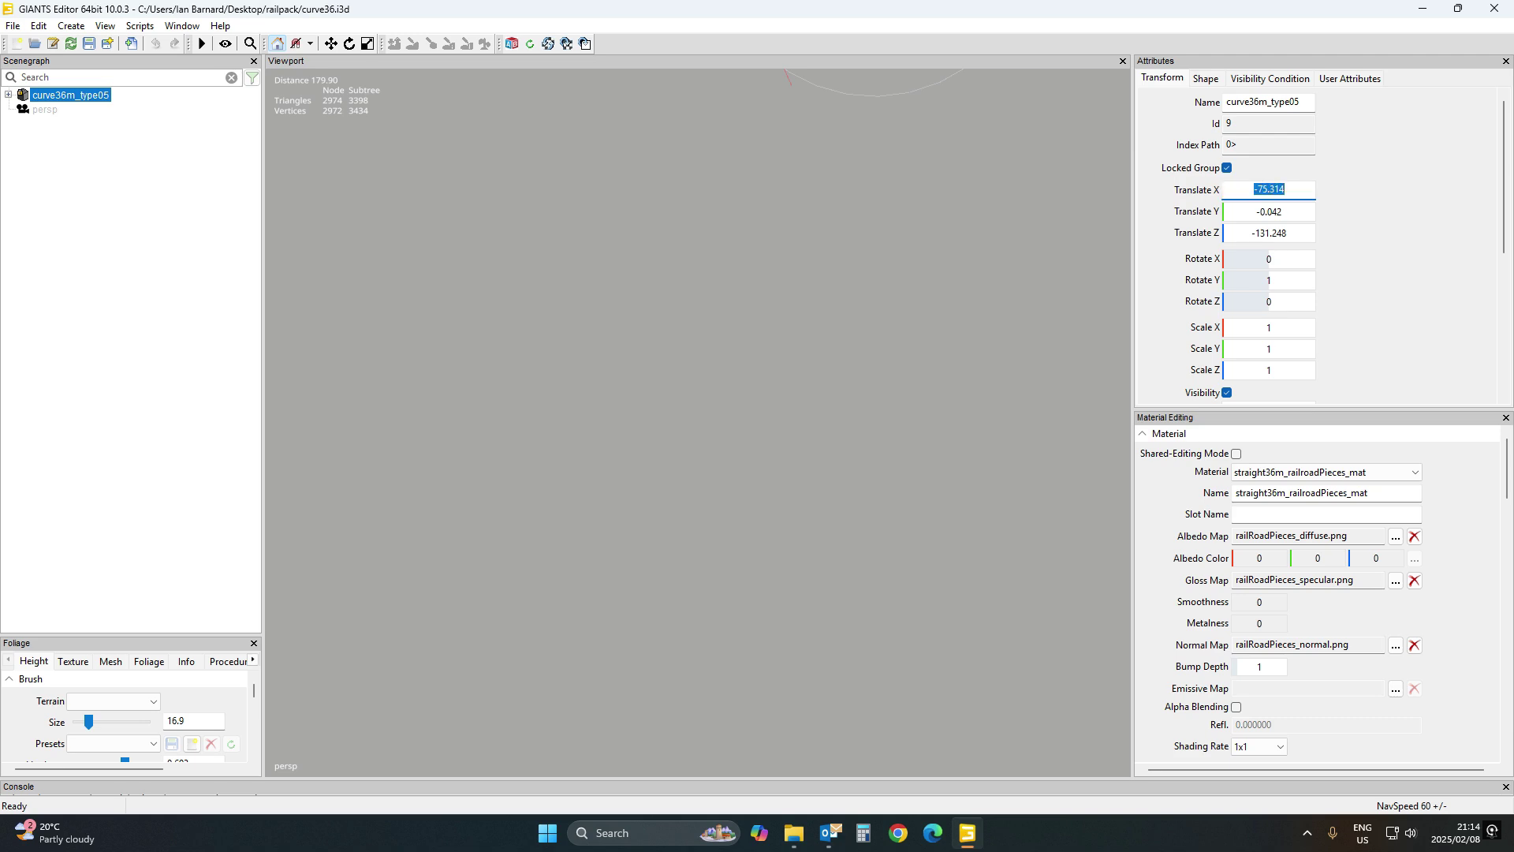
pyautogui.write('0')
pyautogui.press('Tab')
pyautogui.write('0')
pyautogui.press('Tab')
pyautogui.write('0')
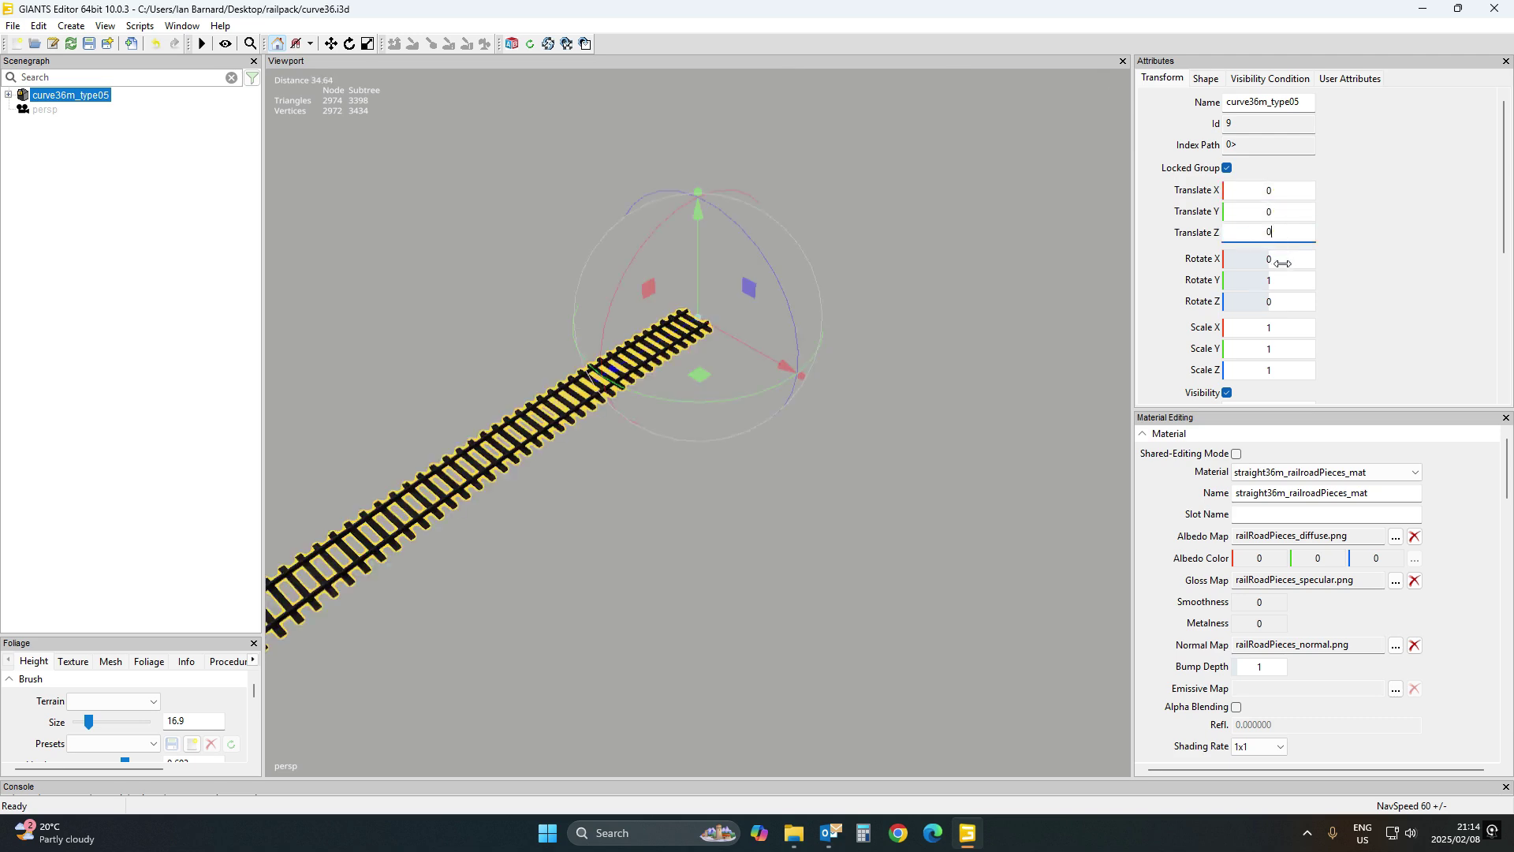
pyautogui.press('Tab')
pyautogui.press('Tab')
pyautogui.write('0')
pyautogui.moveTo(1034, 319); pyautogui.dragTo(872, 317, button='right')
pyautogui.scroll(-3, 872, 316)
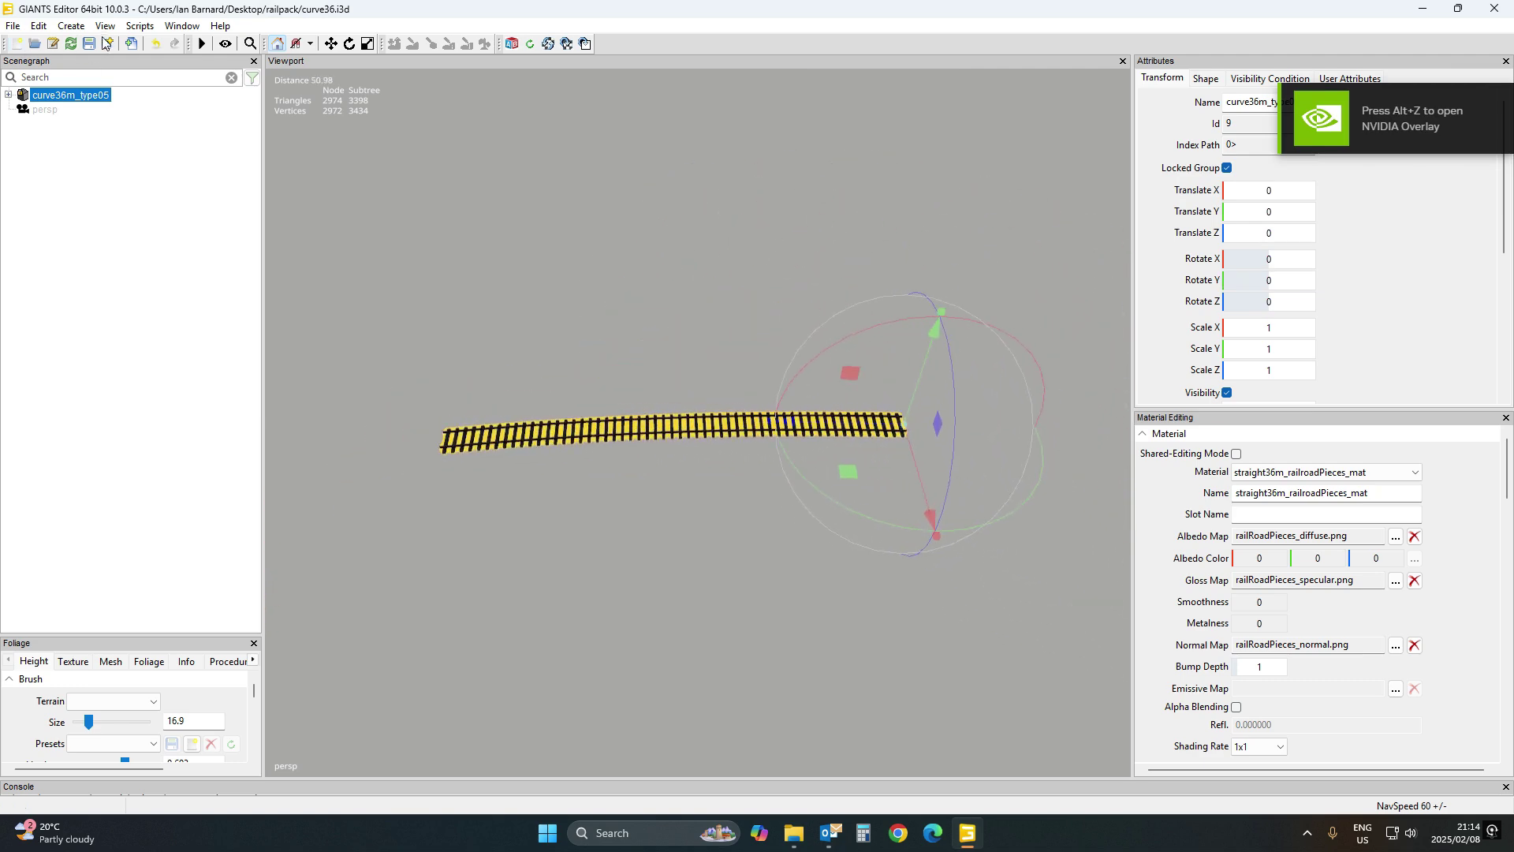
# Close the curve36 scene and delete the railpack folder from the Desktop
pyautogui.click(1509, 6)
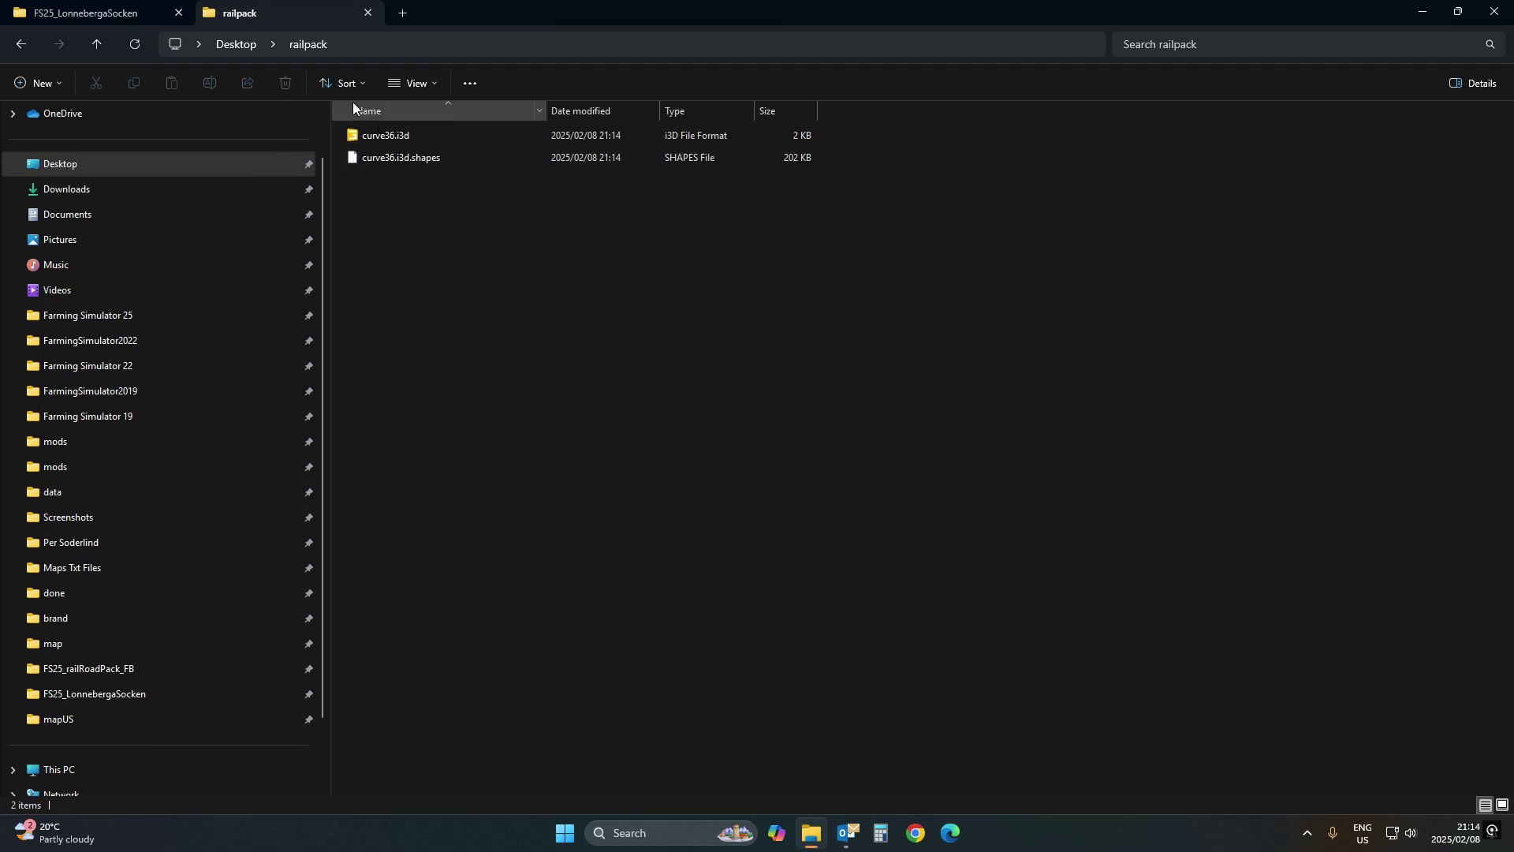
pyautogui.click(223, 48)
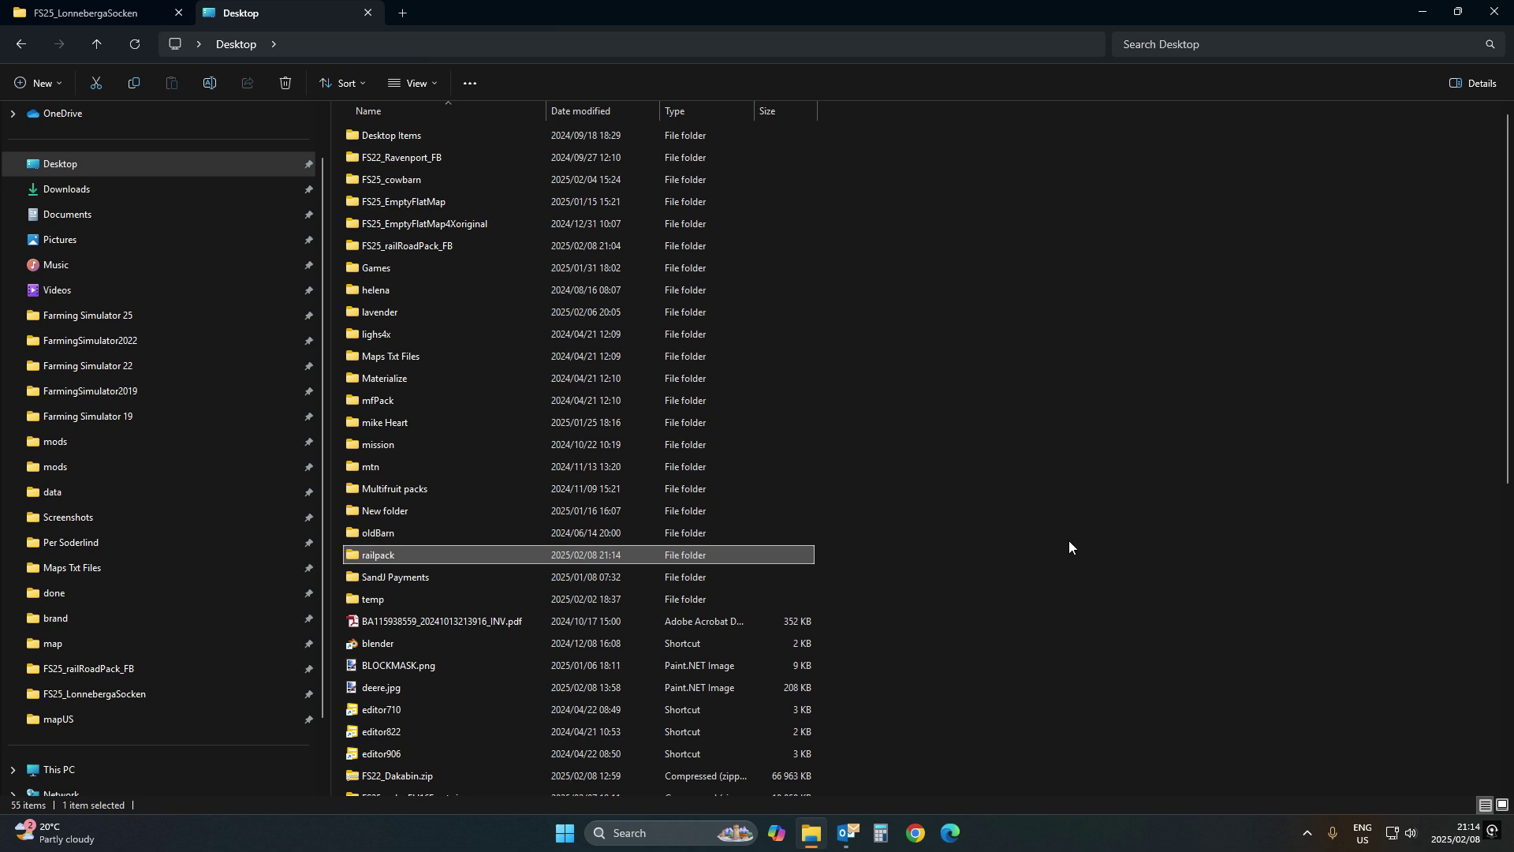
pyautogui.press('Delete')
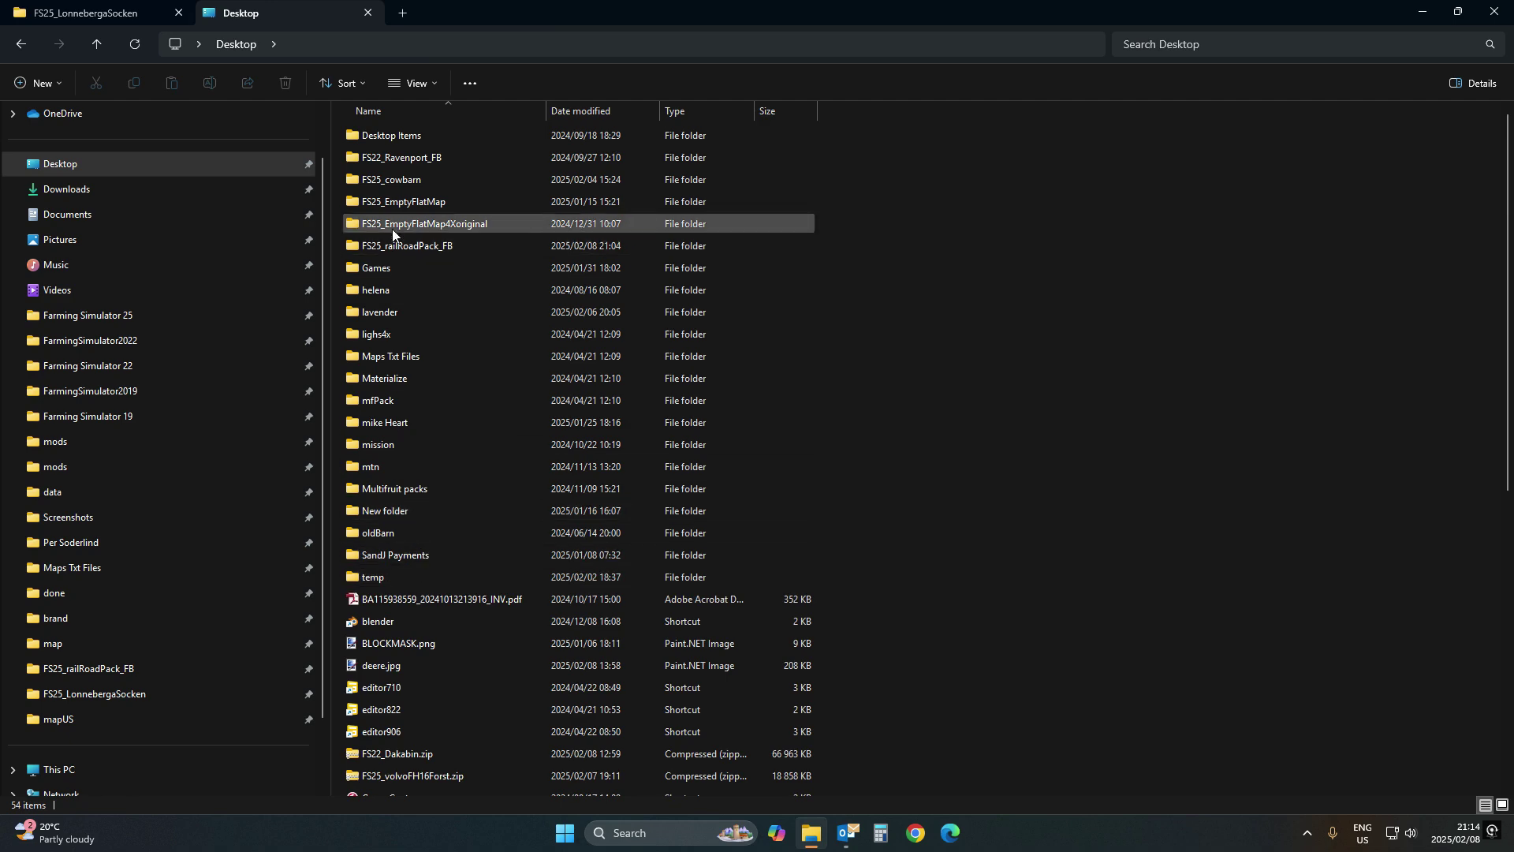
# Inspect the water tower scene in old_waterTower_place.i3d from the Desktop folder FS25_railRoadPack_FB, saving it when closing
pyautogui.click(420, 246)
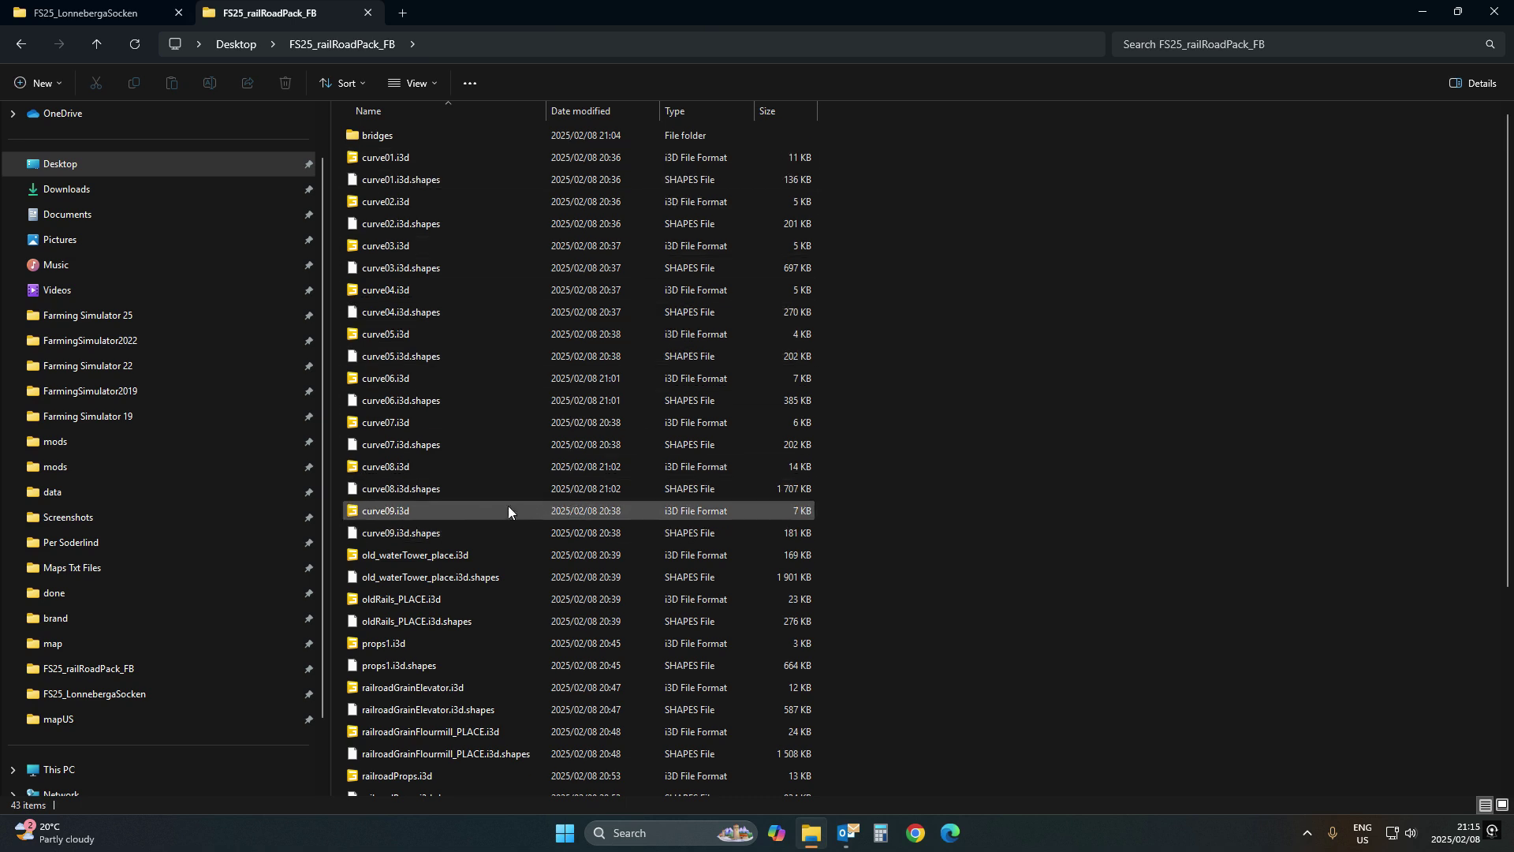
pyautogui.click(429, 558)
pyautogui.doubleClick(429, 558)
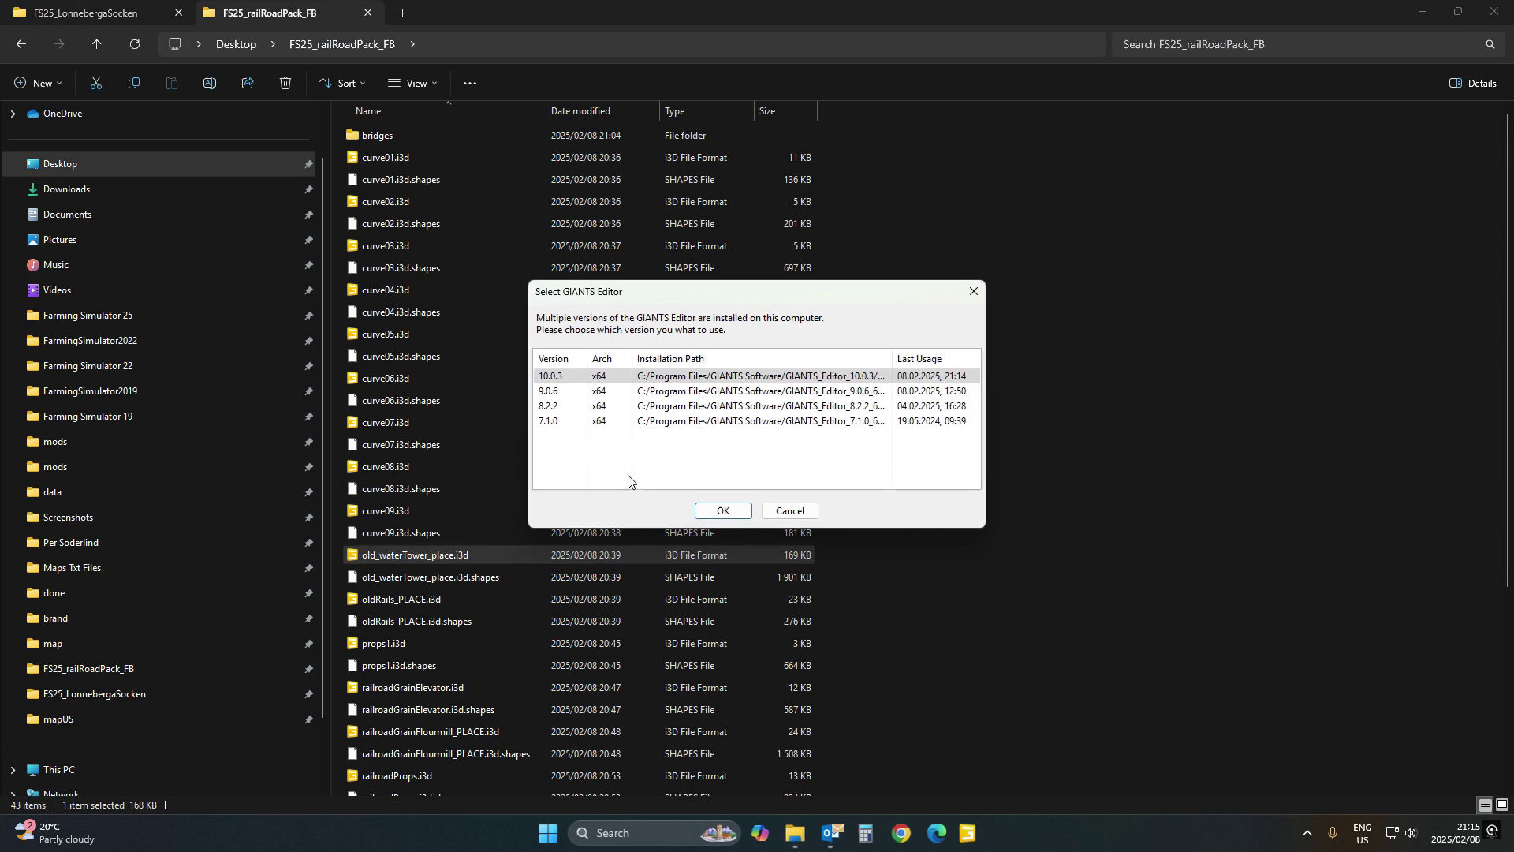
pyautogui.click(718, 507)
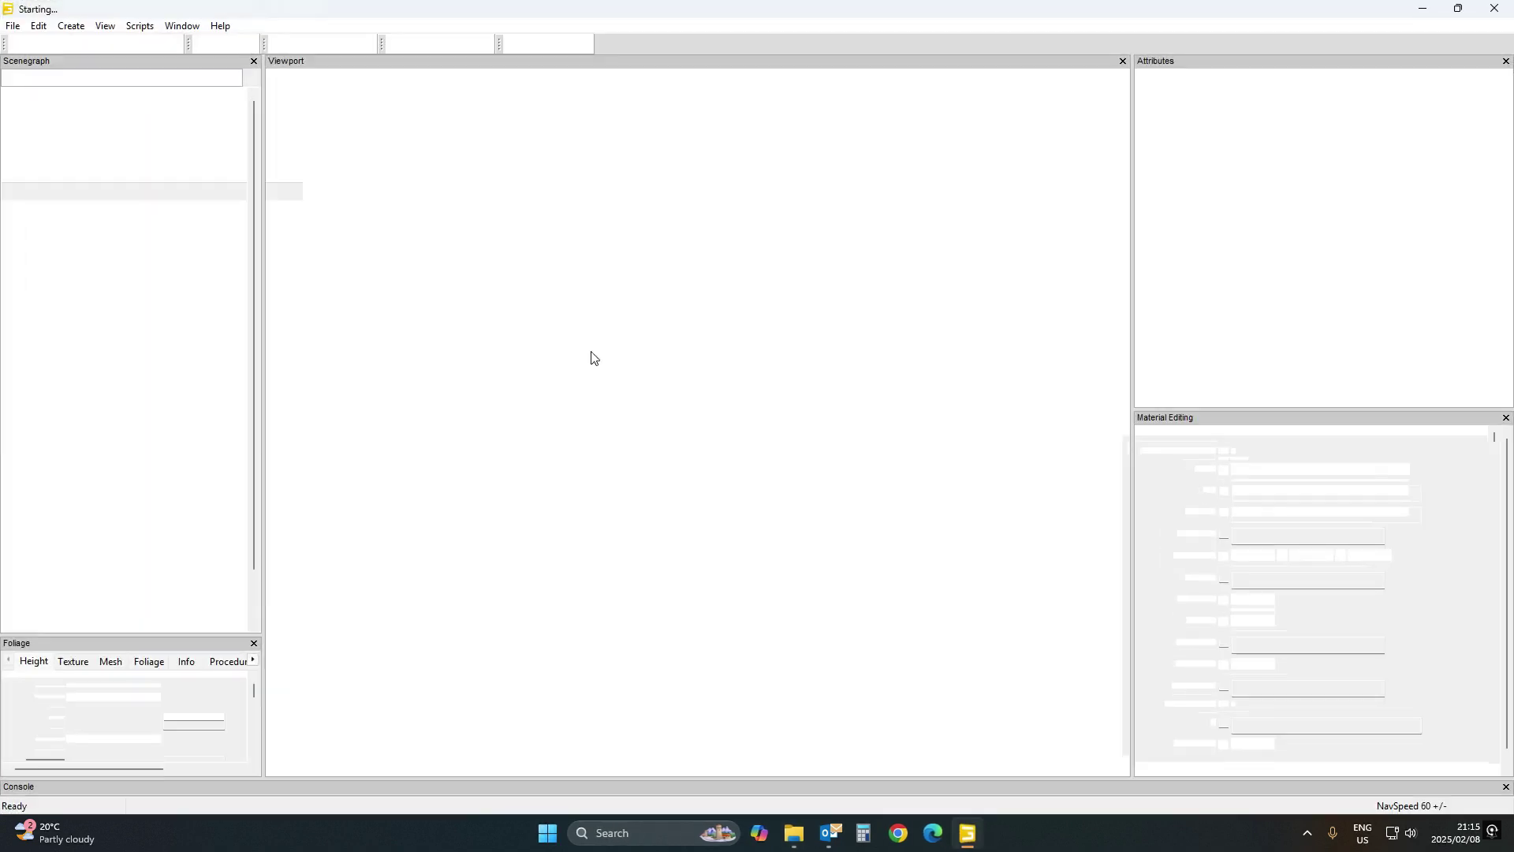
pyautogui.scroll(-10, 687, 385)
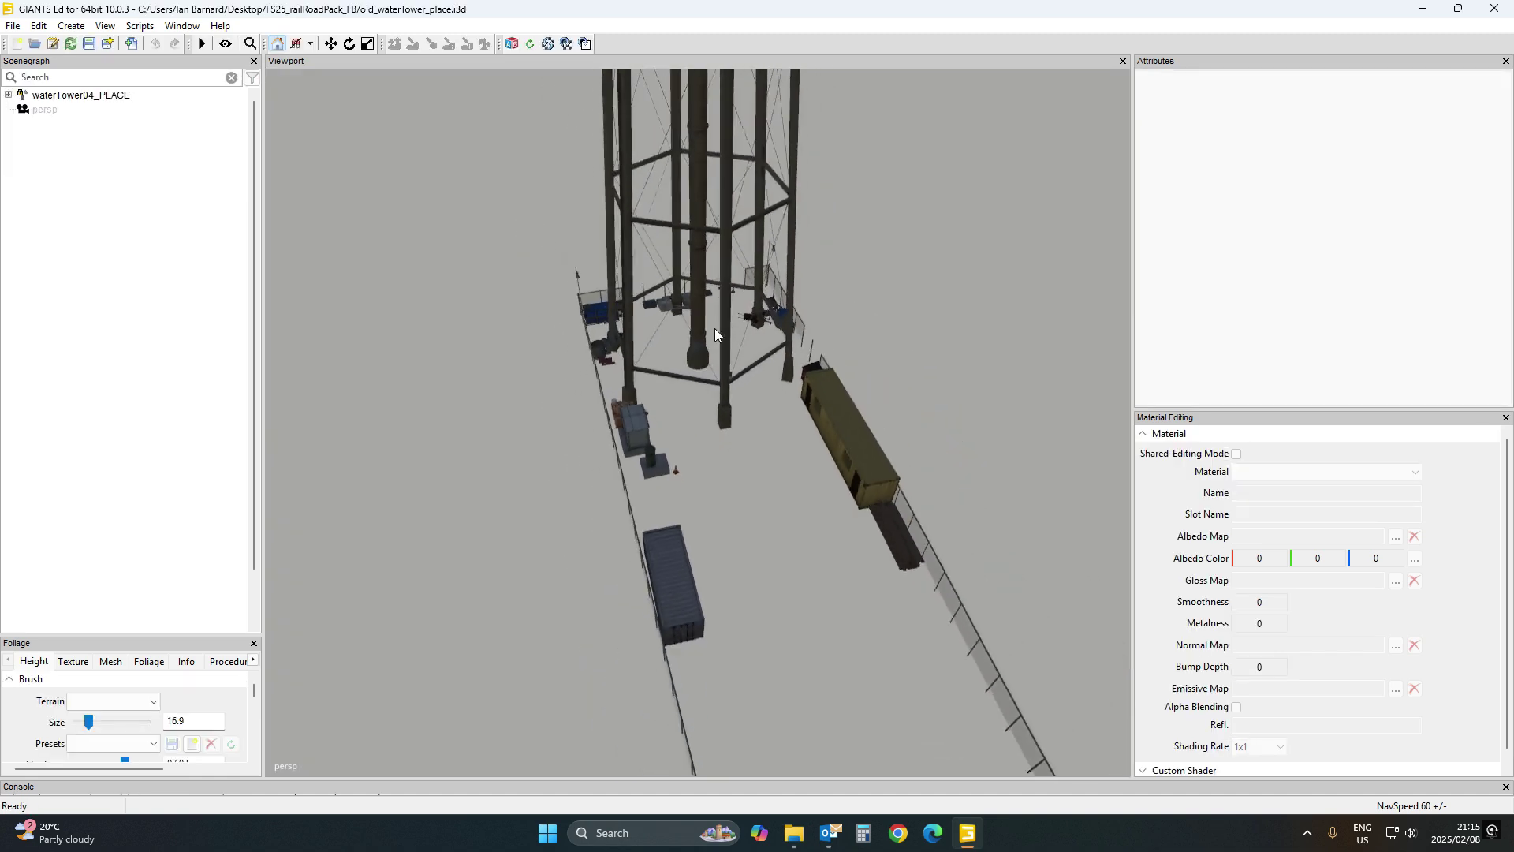
pyautogui.scroll(3, 732, 353)
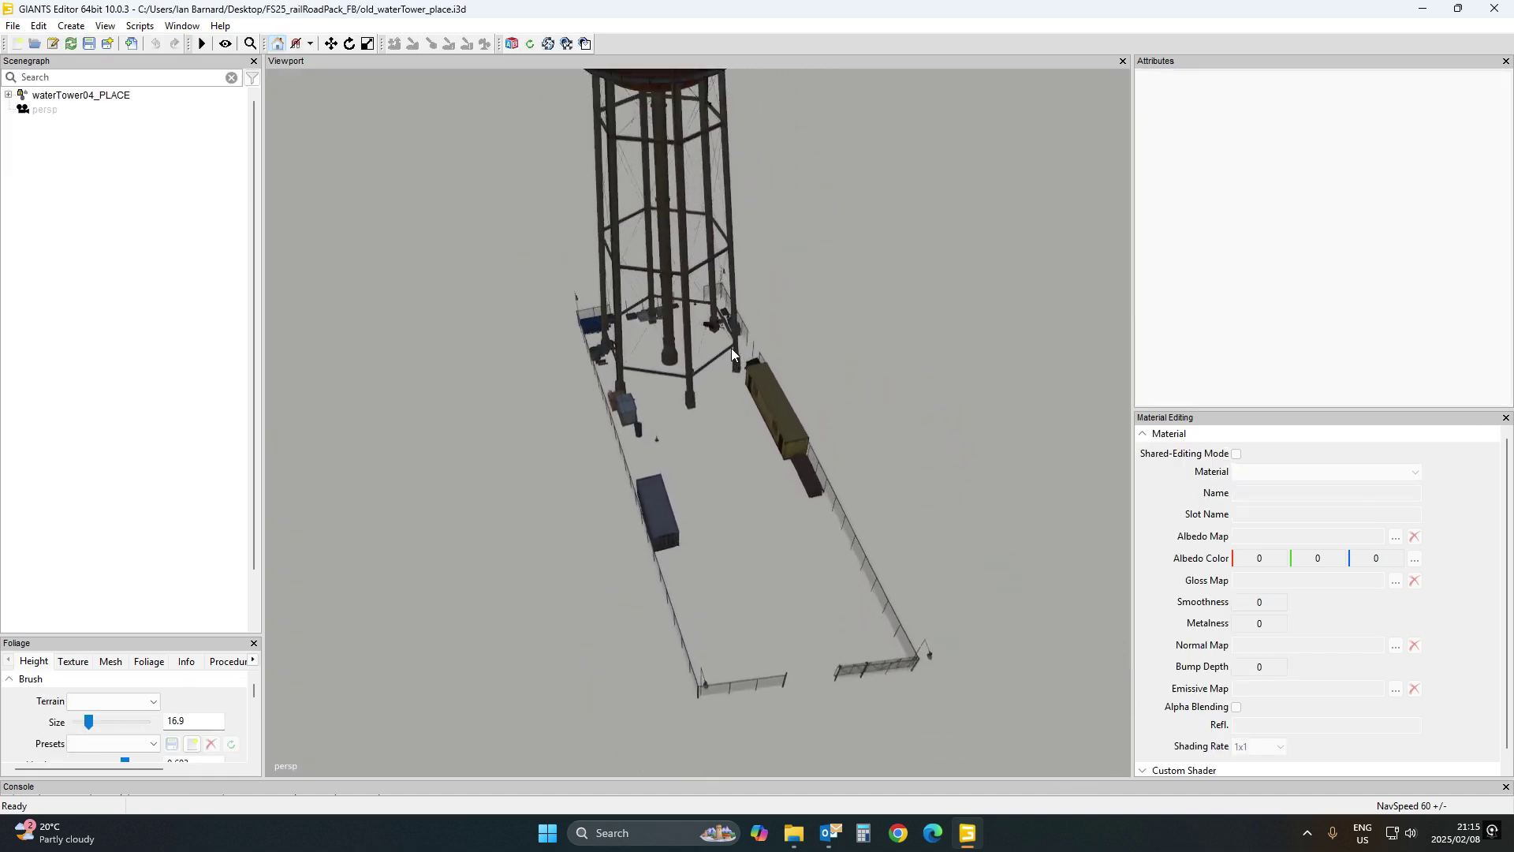
pyautogui.keyDown('alt'); pyautogui.moveTo(731, 348); pyautogui.dragTo(736, 331); pyautogui.keyUp('alt')
pyautogui.scroll(-2, 736, 331)
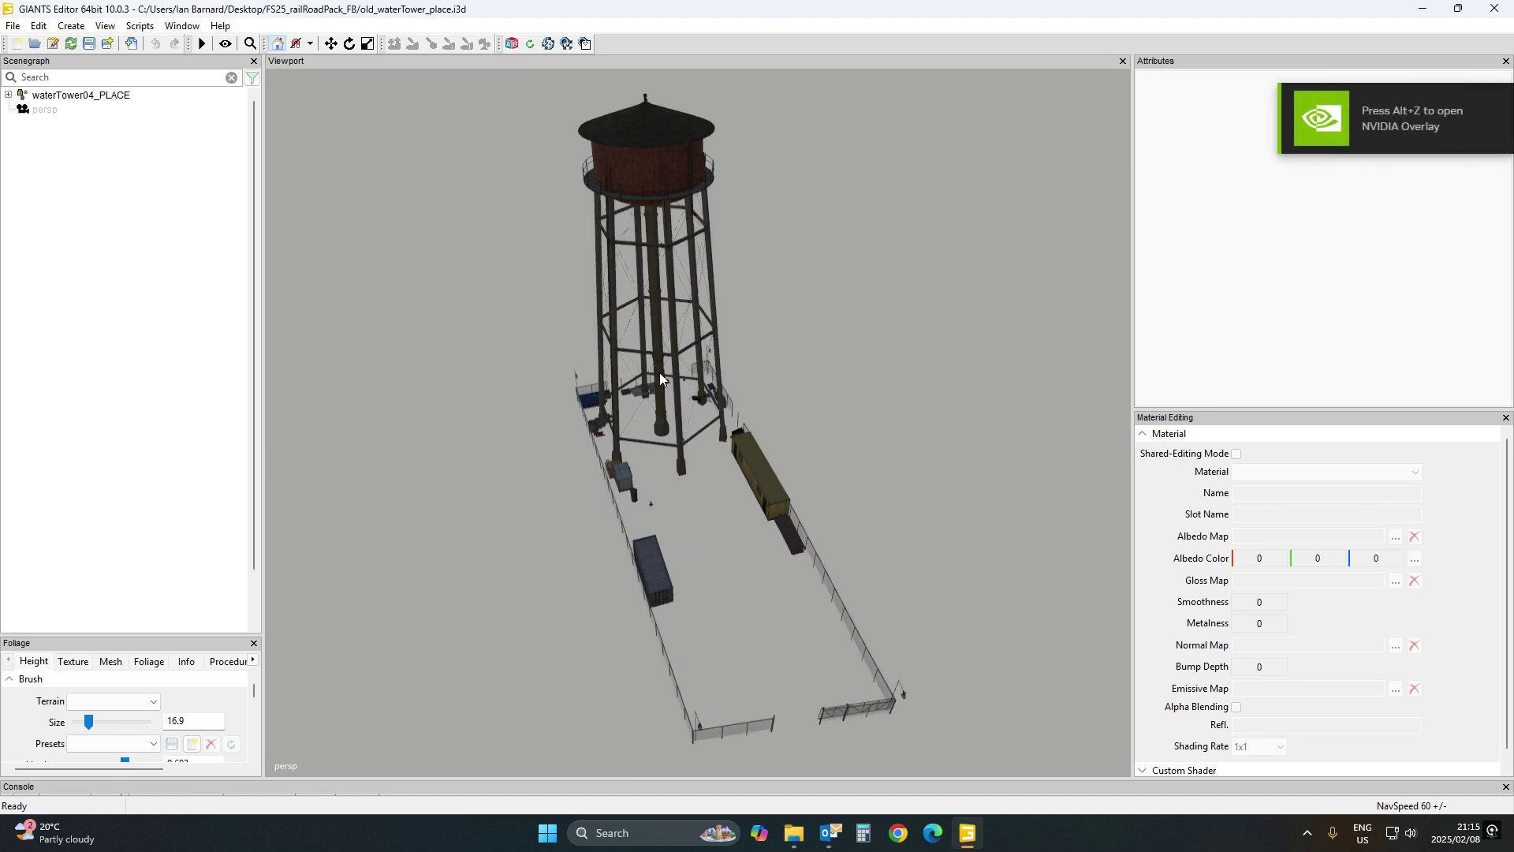
pyautogui.click(1495, 9)
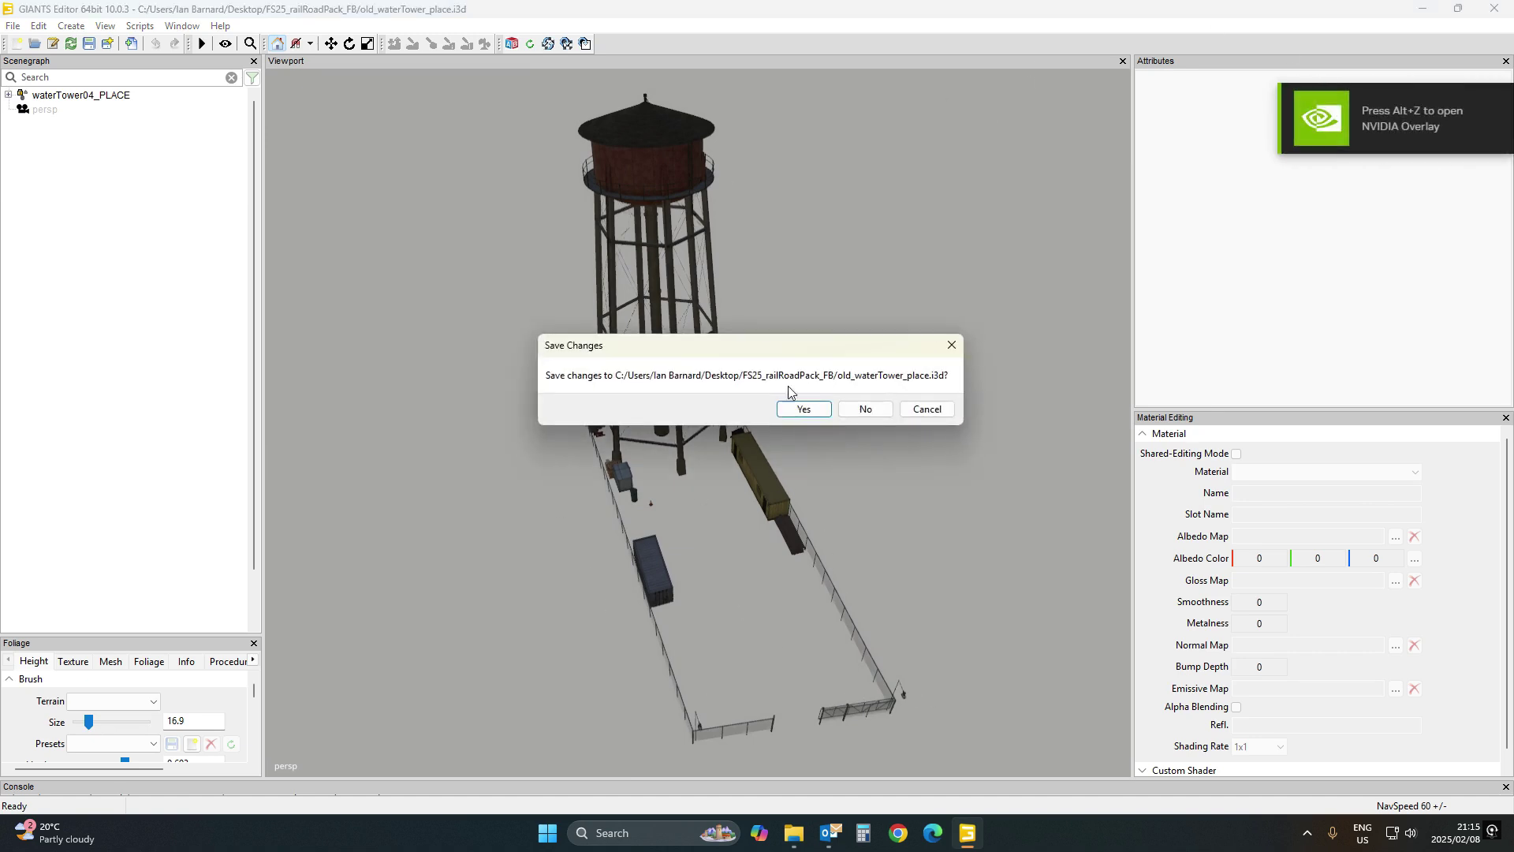
pyautogui.click(805, 410)
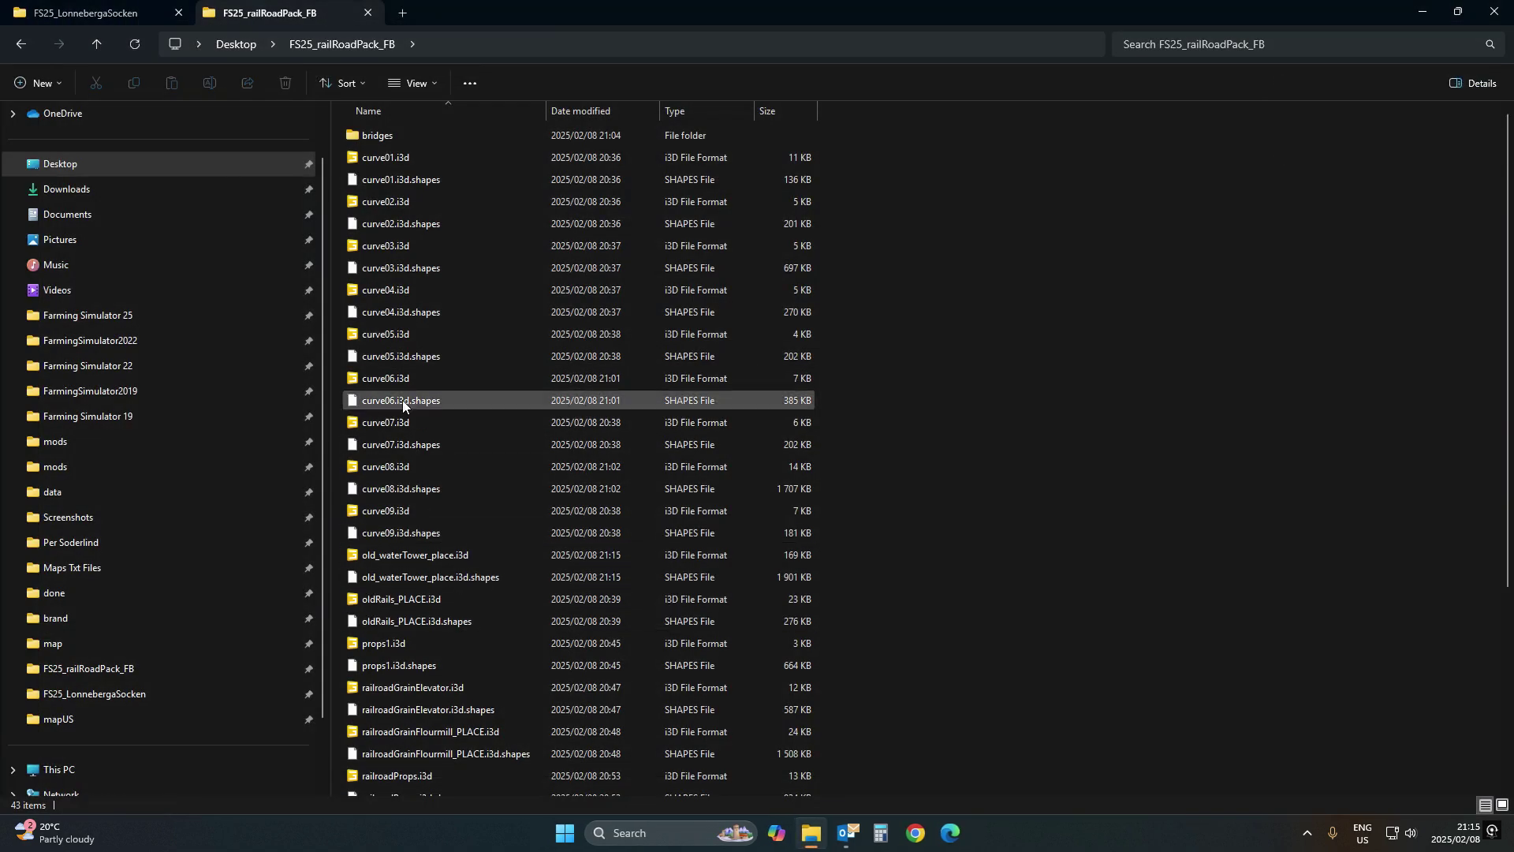
# Open oldRails_PLACE.i3d from the rail pack, examine the whole oldRails_PLACE track, and close it without saving
pyautogui.scroll(-2, 396, 403)
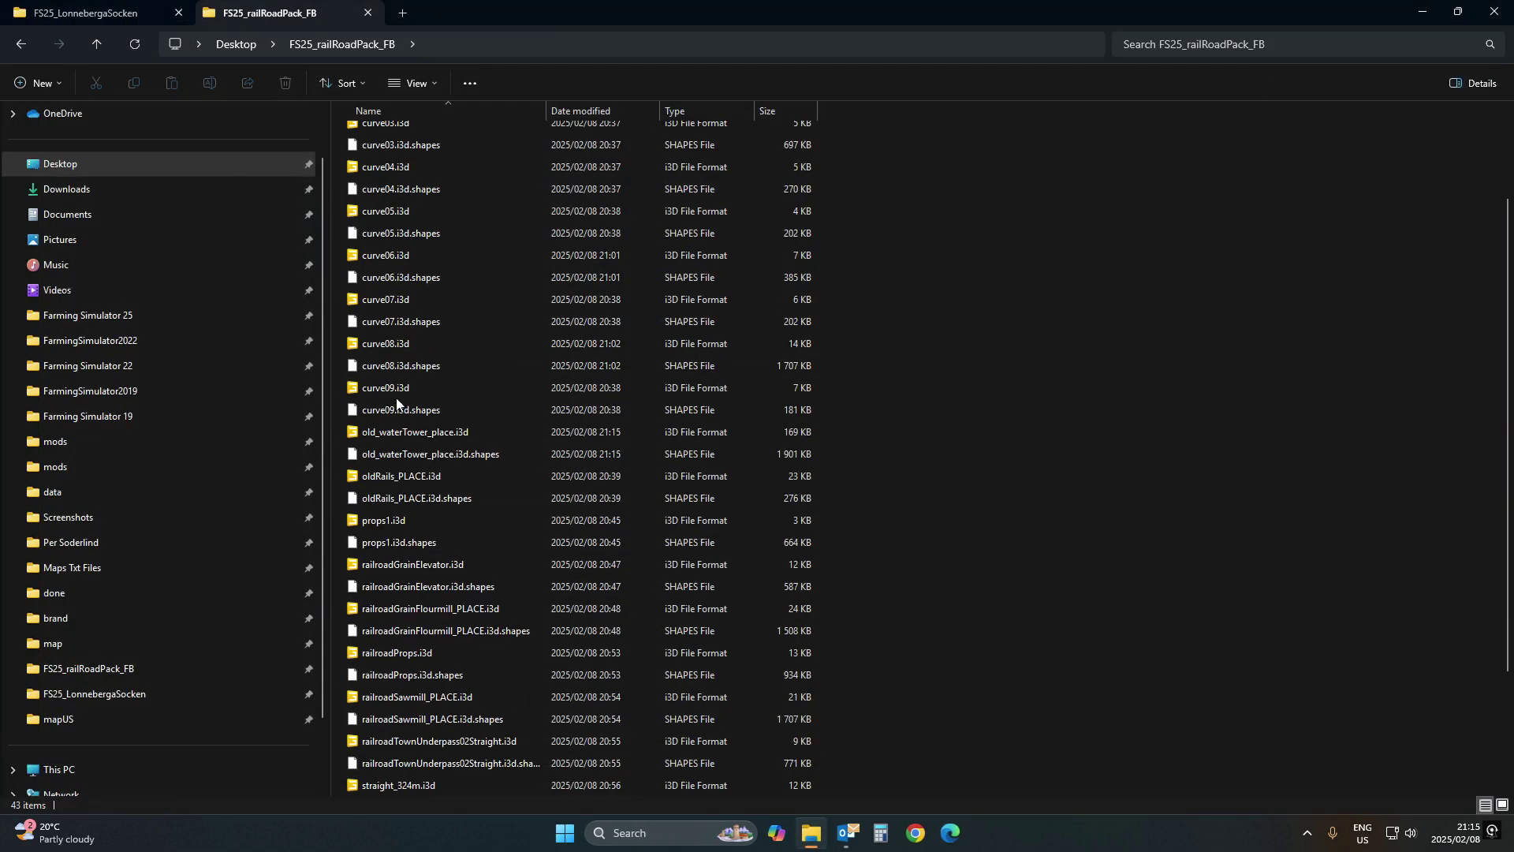
pyautogui.doubleClick(397, 481)
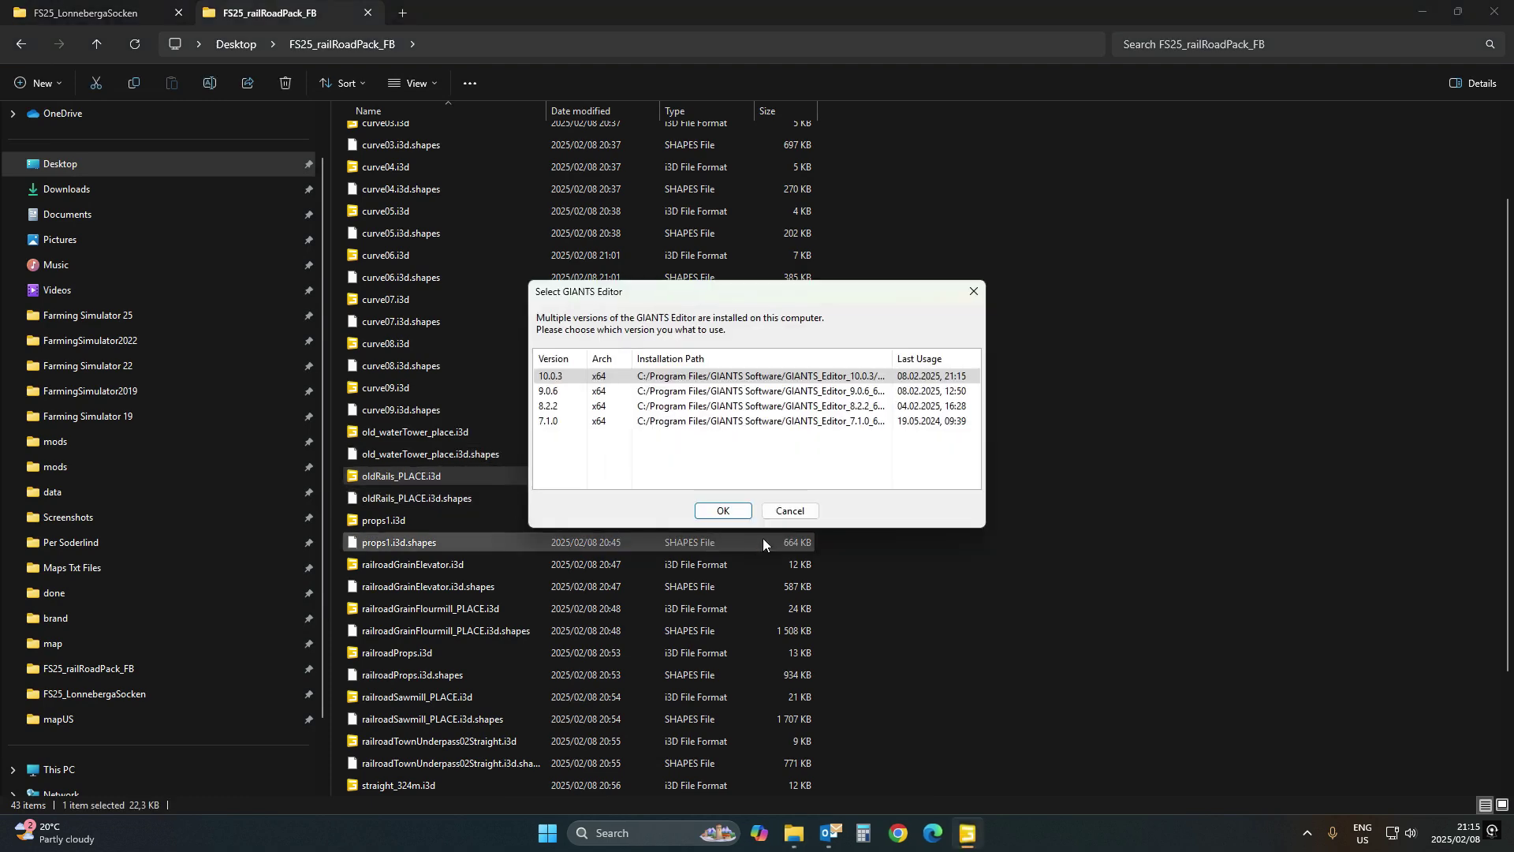
pyautogui.click(739, 517)
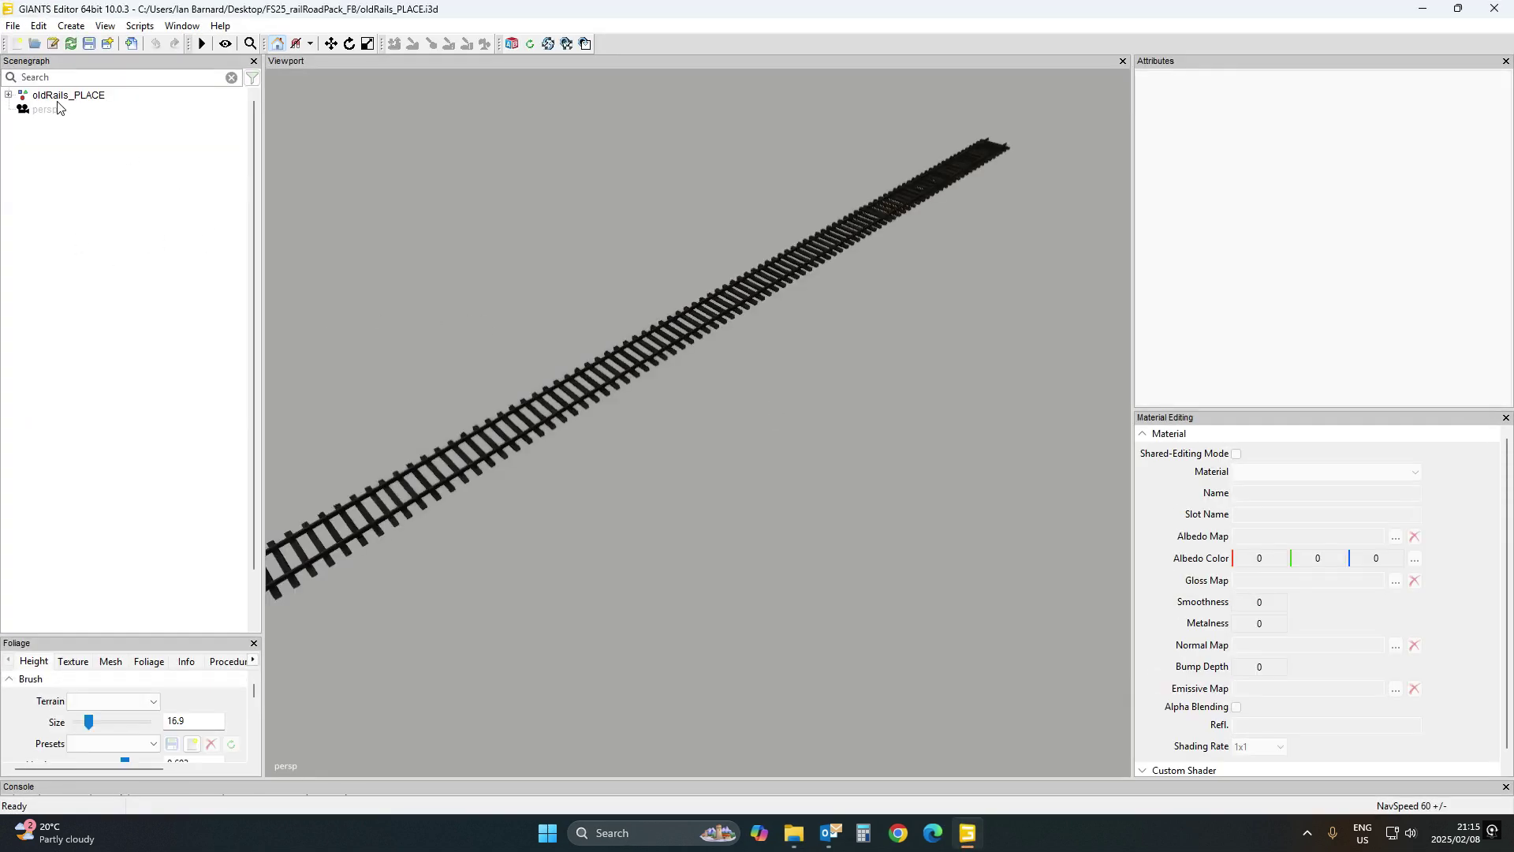
pyautogui.click(60, 96)
pyautogui.keyDown('alt'); pyautogui.moveTo(609, 371); pyautogui.dragTo(405, 442); pyautogui.keyUp('alt')
pyautogui.scroll(-5, 406, 442)
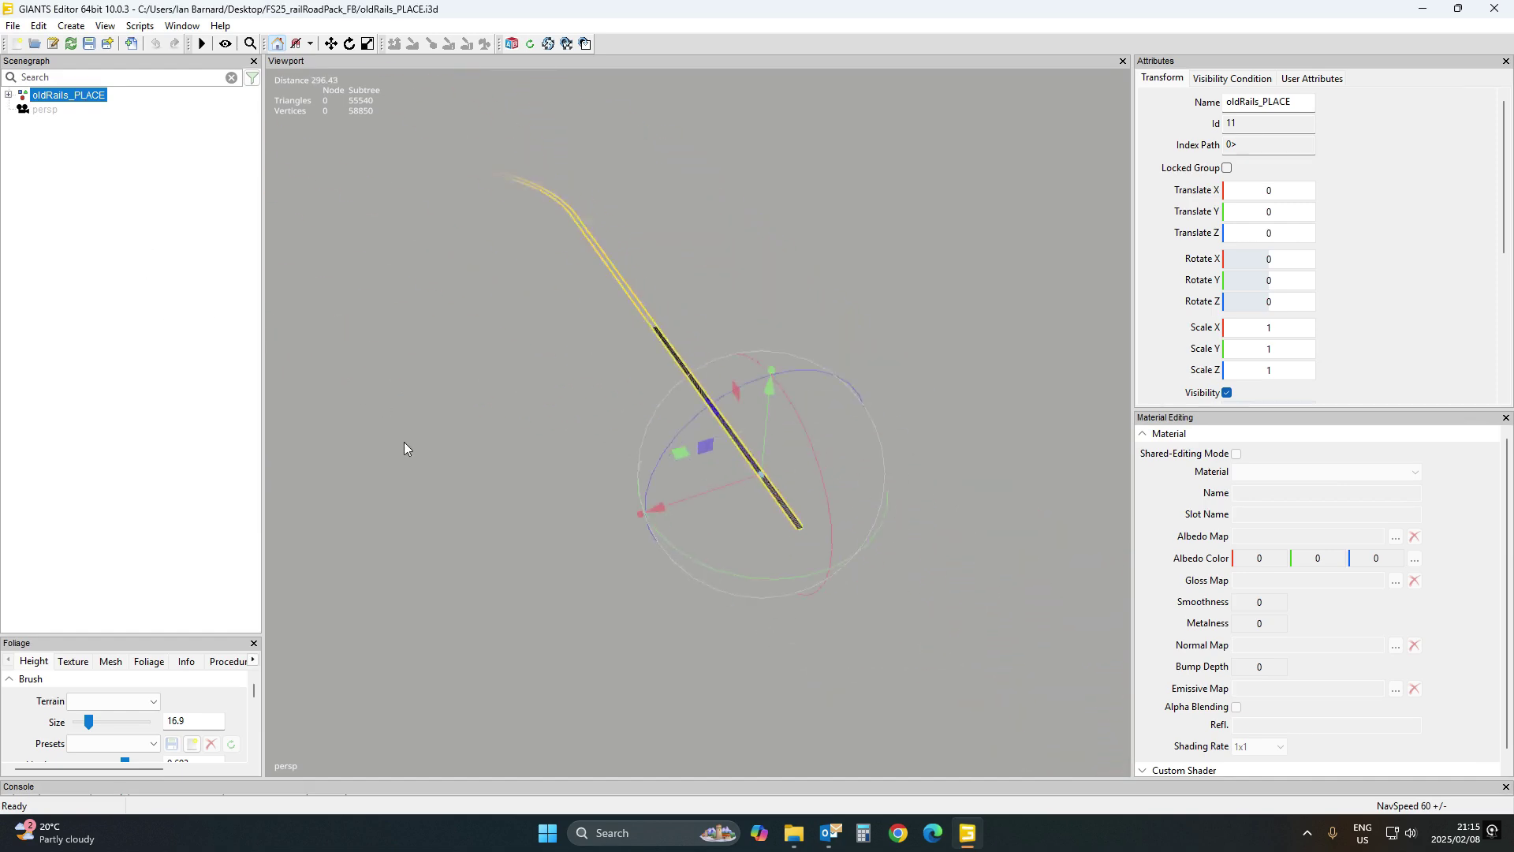
pyautogui.scroll(6, 371, 387)
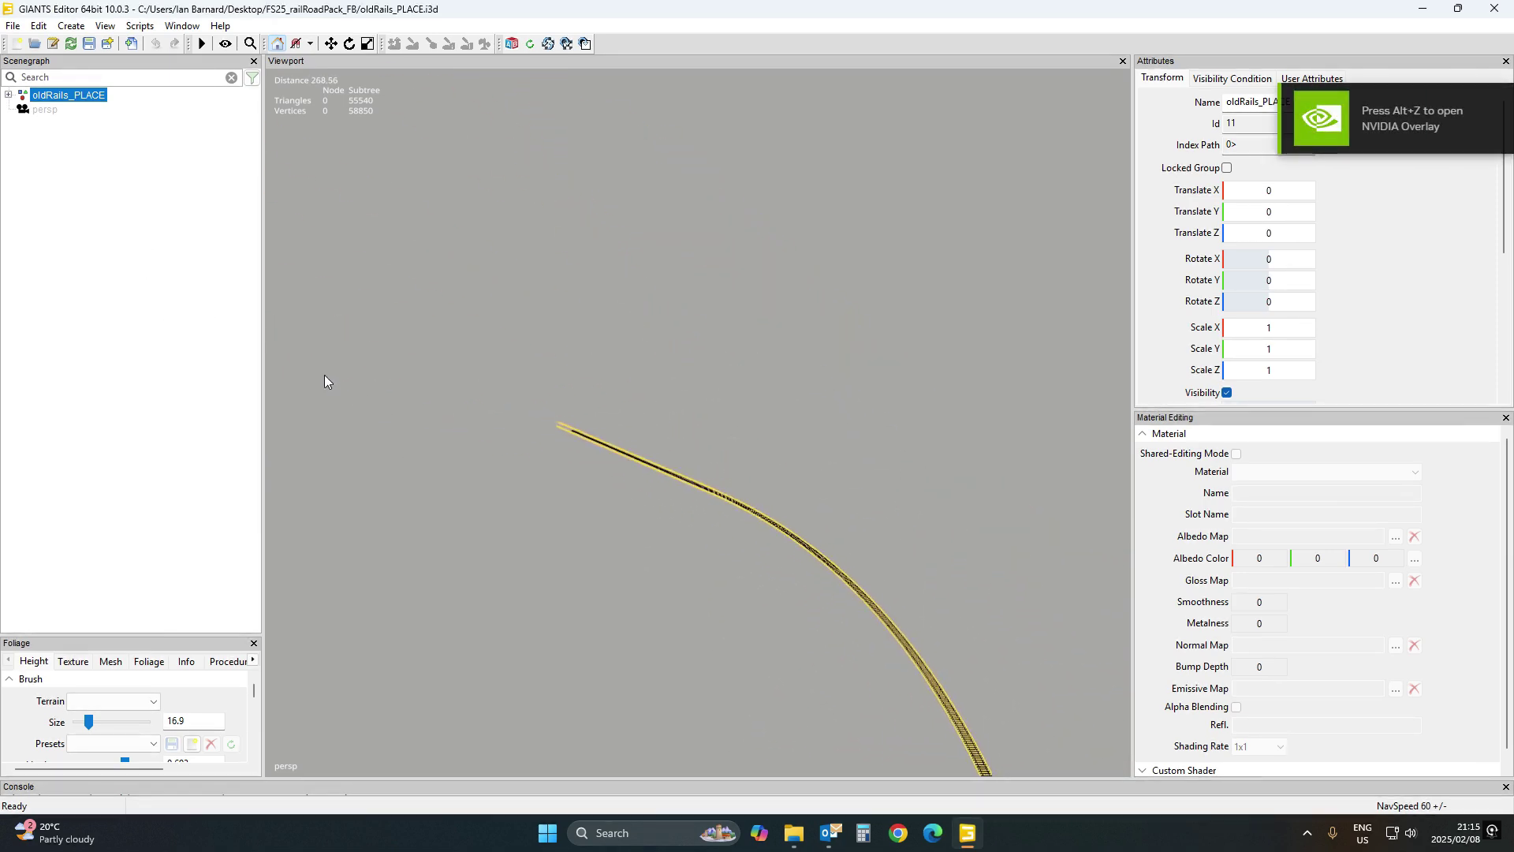
pyautogui.scroll(3, 324, 376)
pyautogui.keyDown('alt'); pyautogui.moveTo(324, 375); pyautogui.dragTo(599, 441); pyautogui.keyUp('alt')
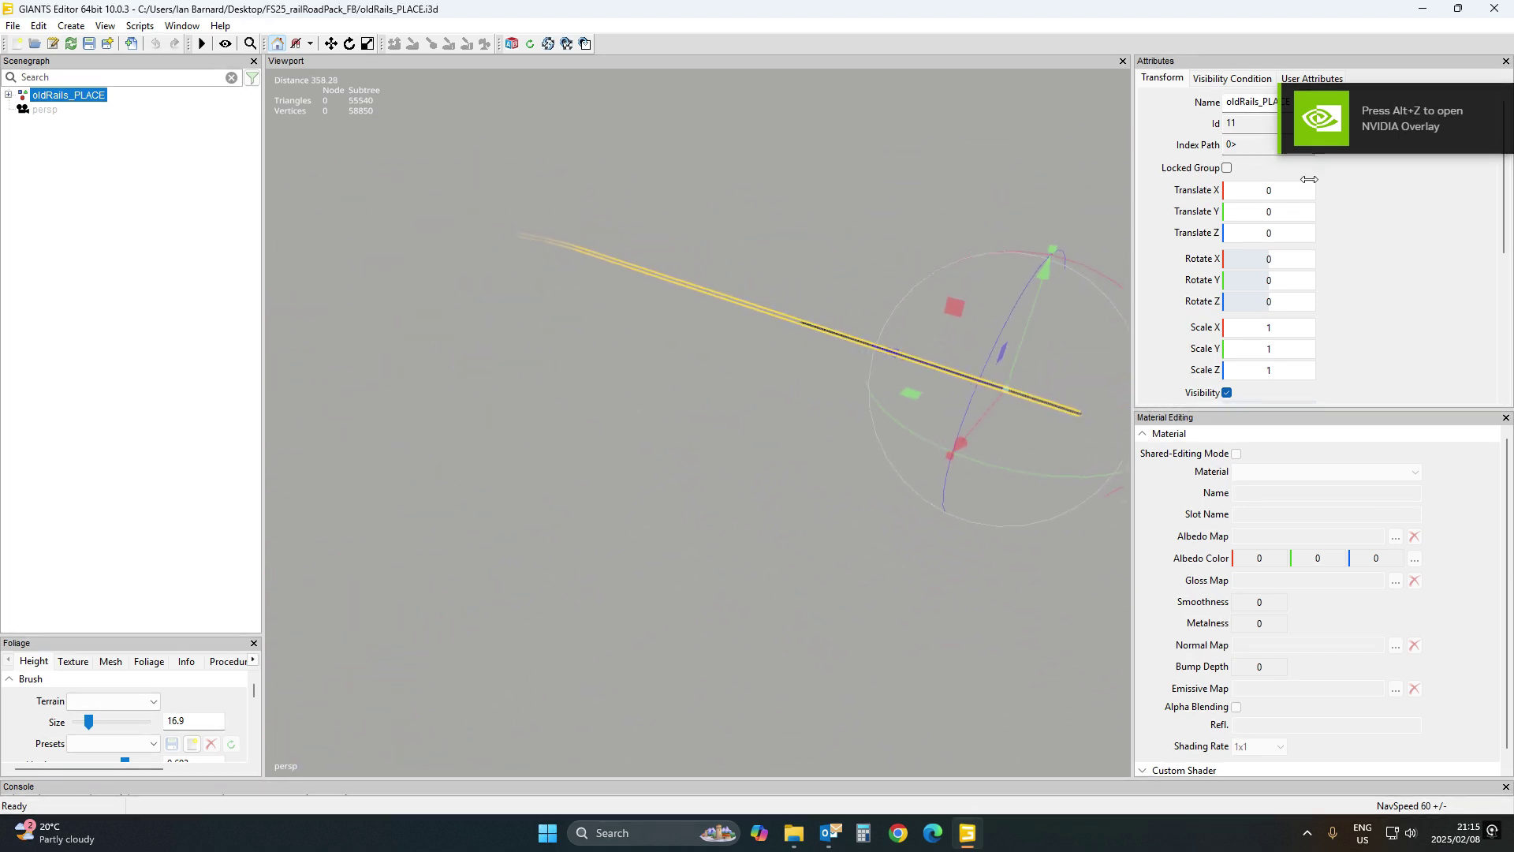
pyautogui.click(1506, 11)
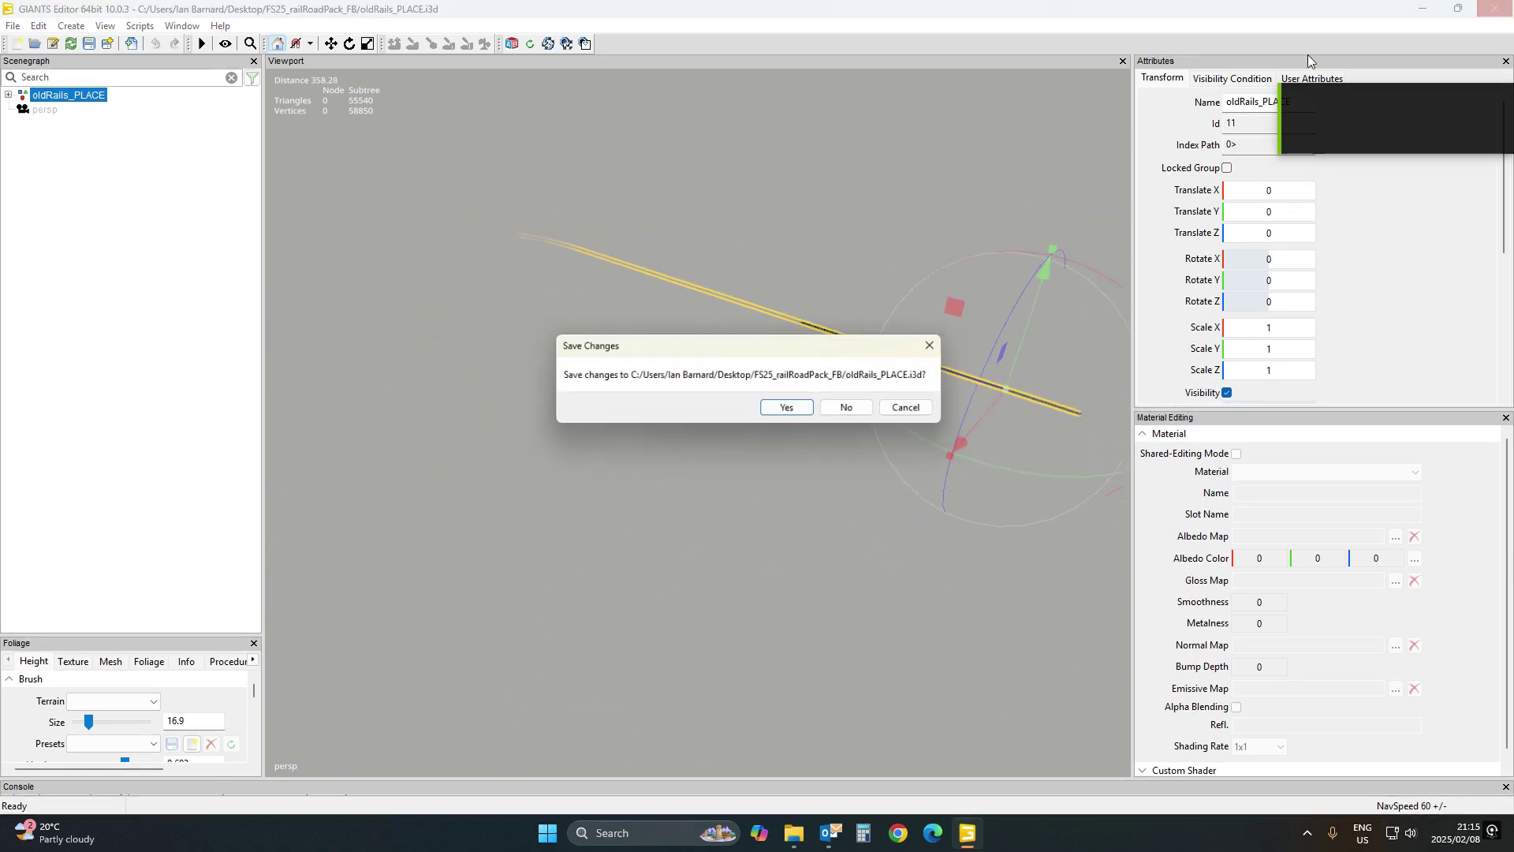
pyautogui.click(852, 412)
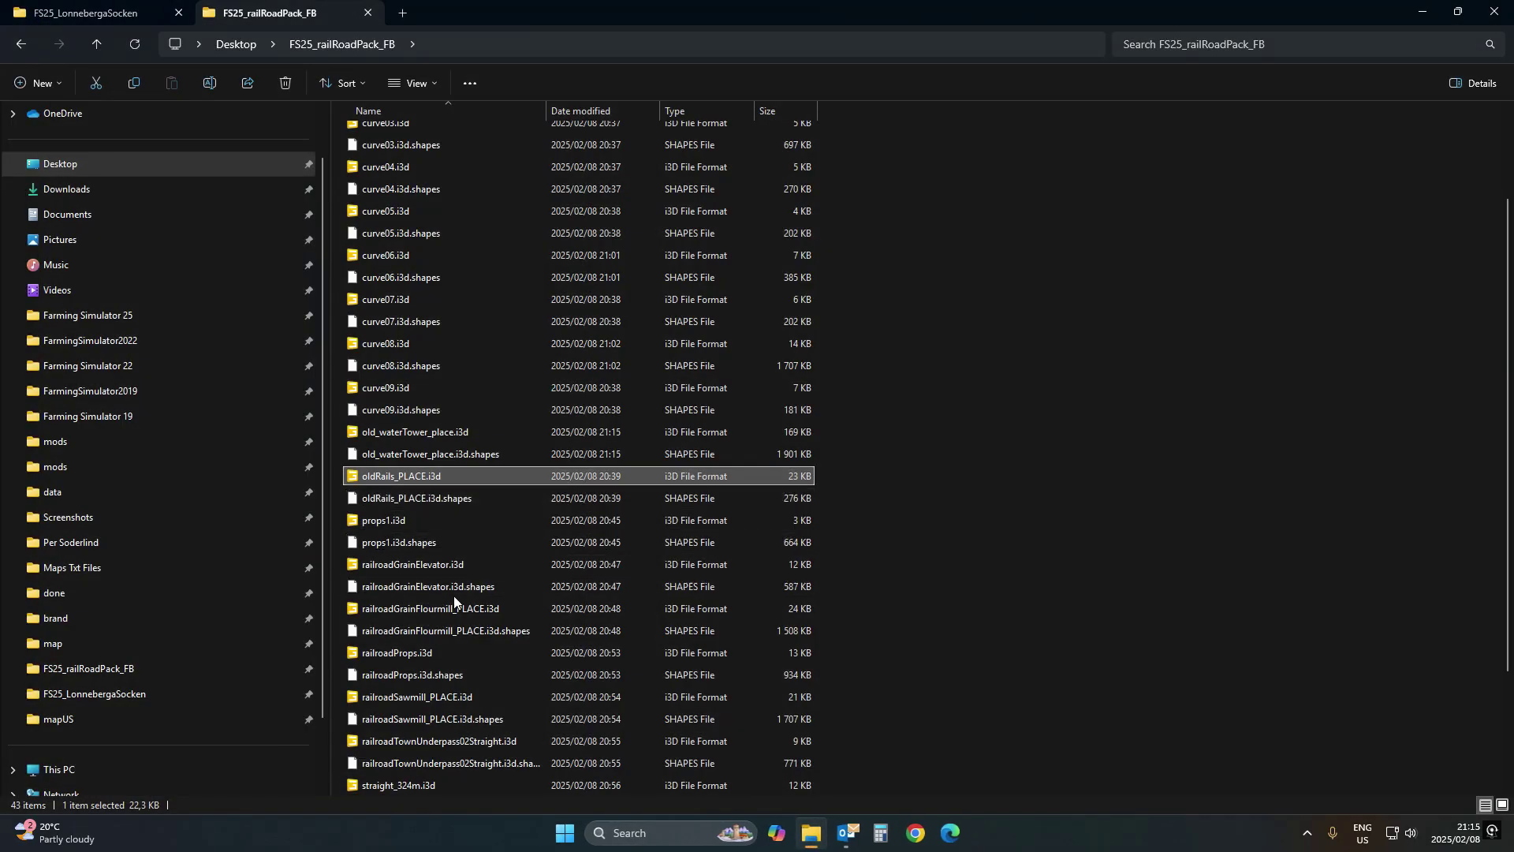
# Open railroadGrainElevator.i3d in GIANTS Editor 10.0.3 and examine the full layout of its curved tracks
pyautogui.click(422, 565)
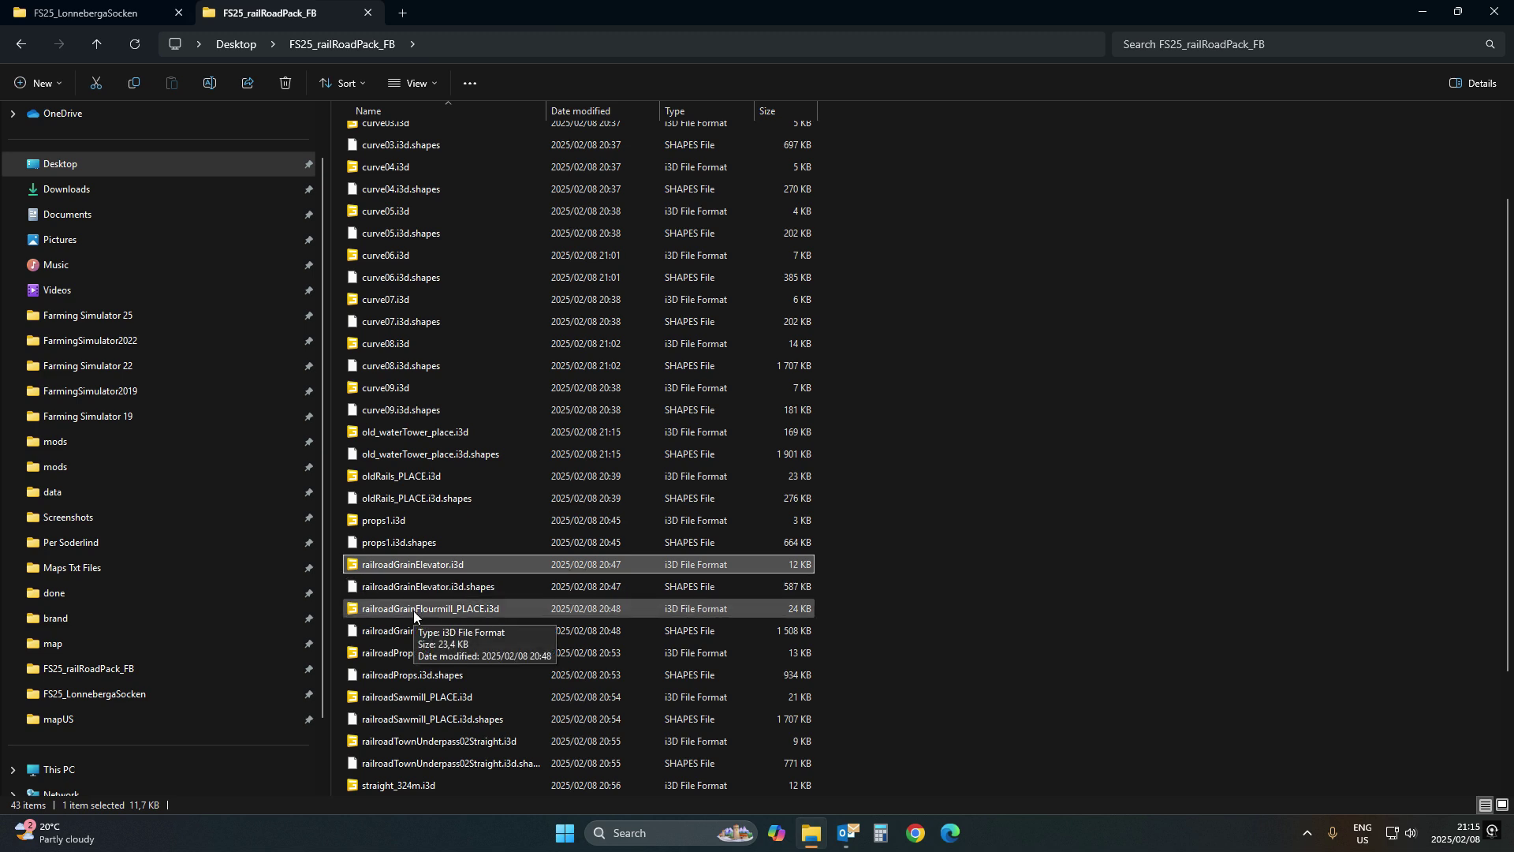
pyautogui.doubleClick(415, 564)
pyautogui.click(722, 513)
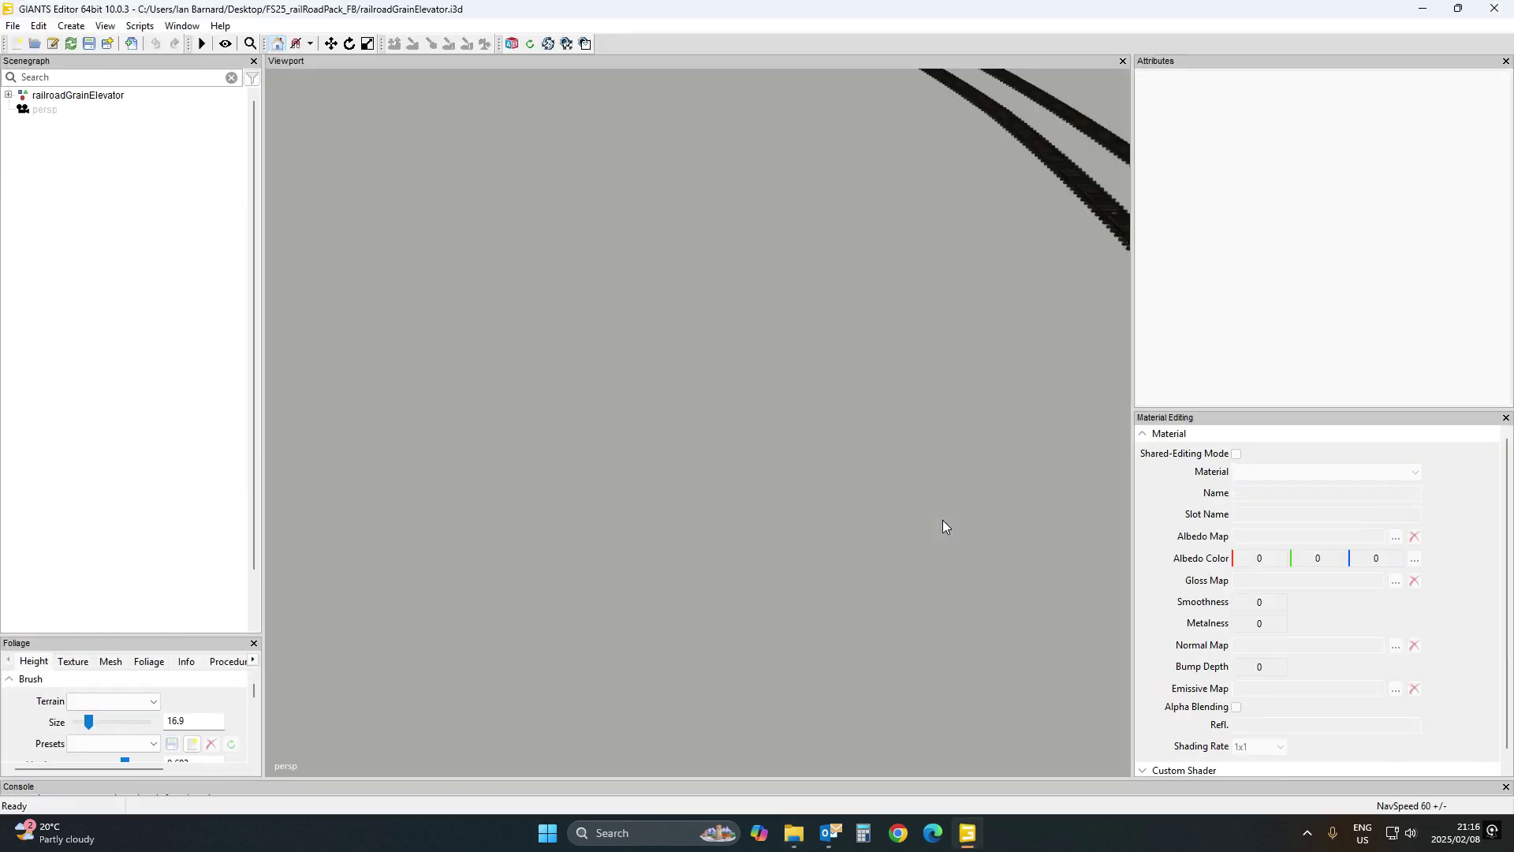
pyautogui.scroll(-10, 885, 557)
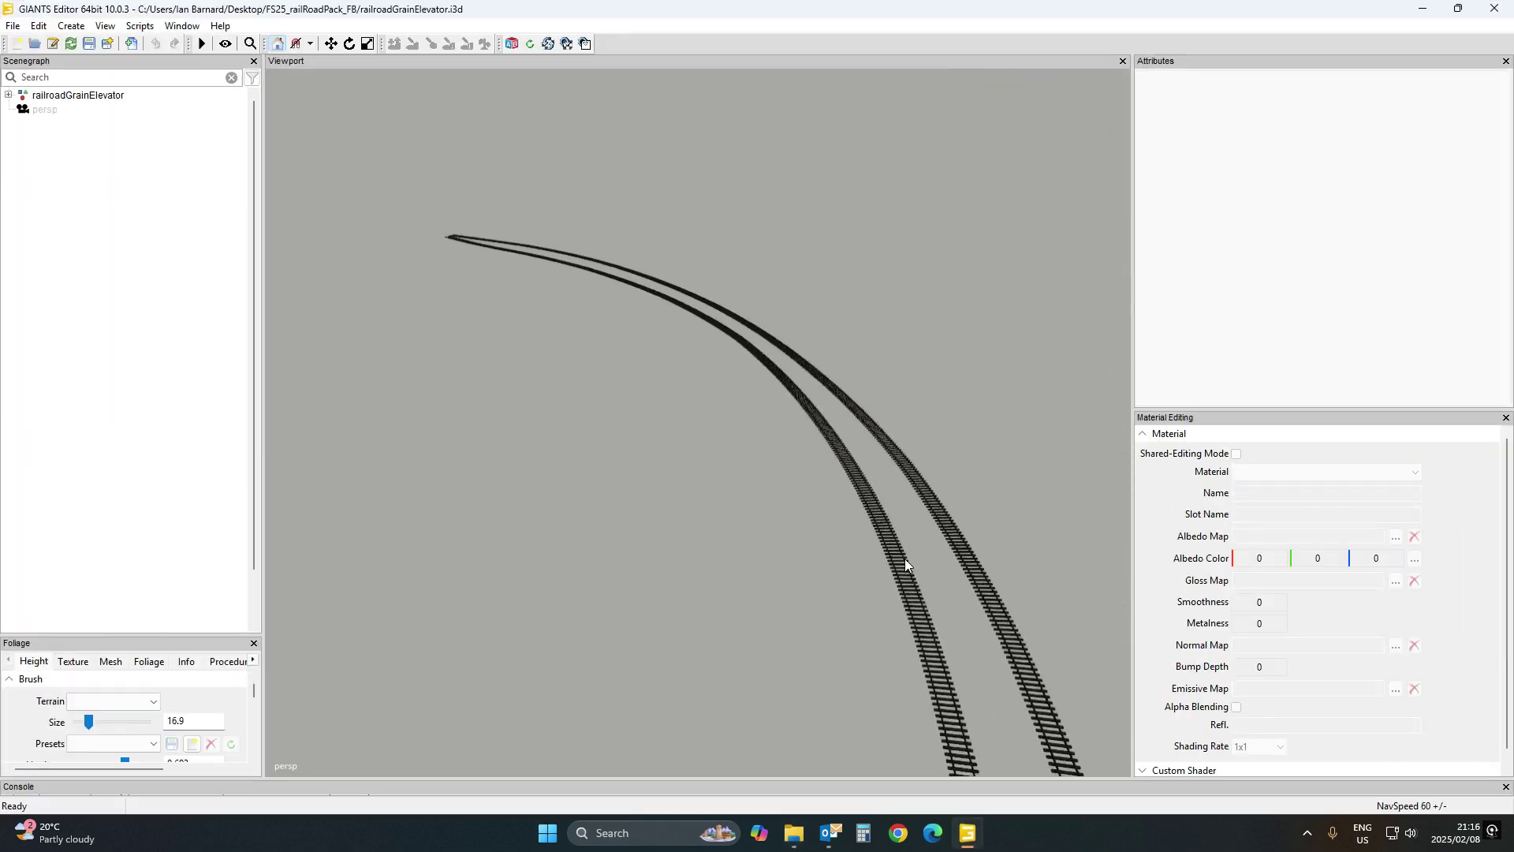
pyautogui.scroll(-5, 915, 568)
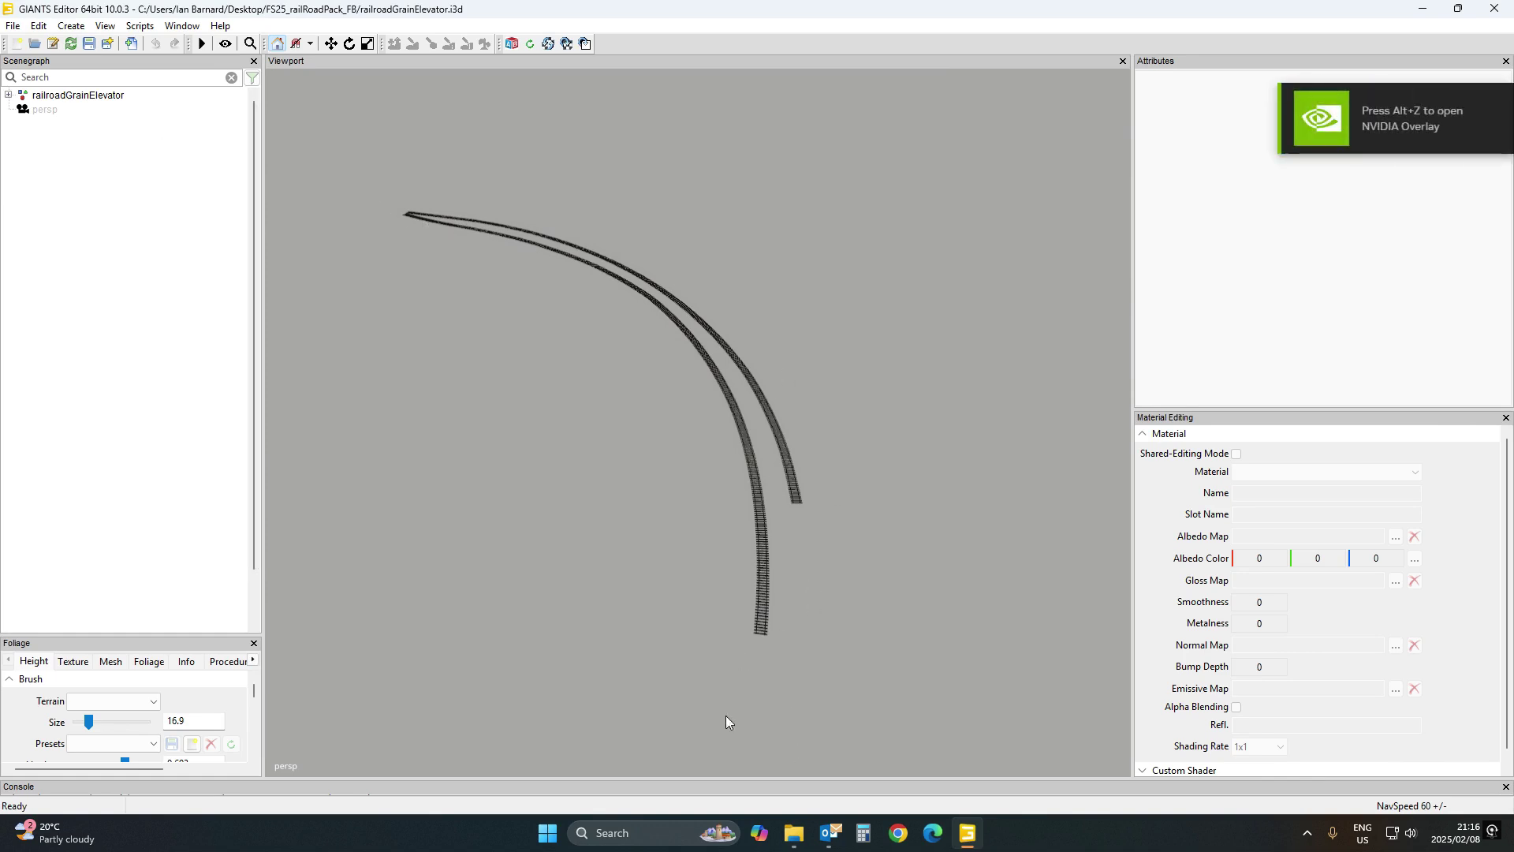
# Open railroadGrainFlourmill_PLACE.i3d from the rail pack folder in GIANTS Editor 10.0.3
pyautogui.click(794, 835)
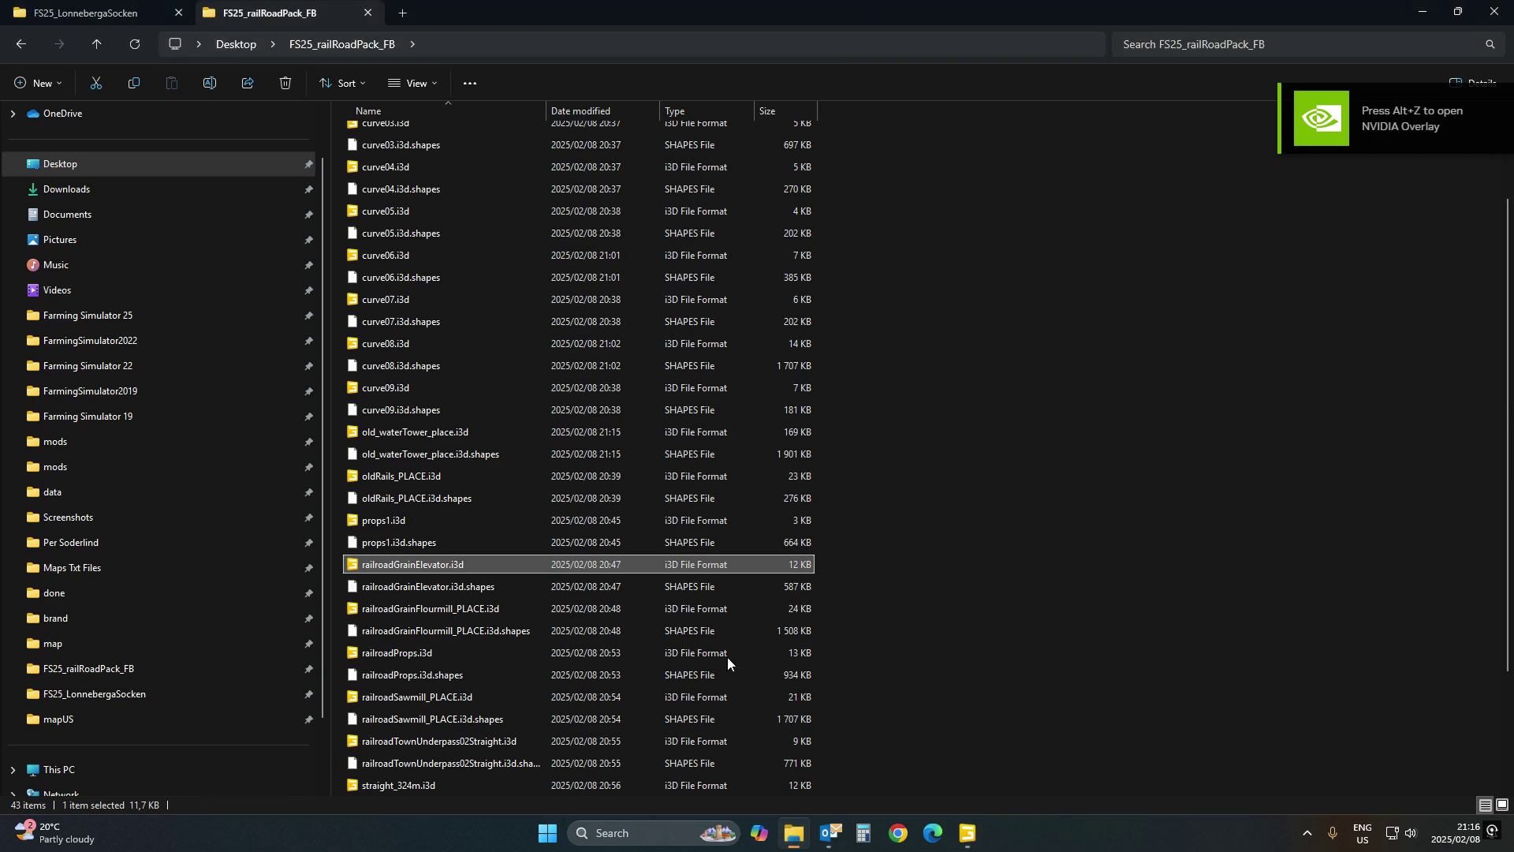
pyautogui.doubleClick(413, 614)
pyautogui.click(727, 513)
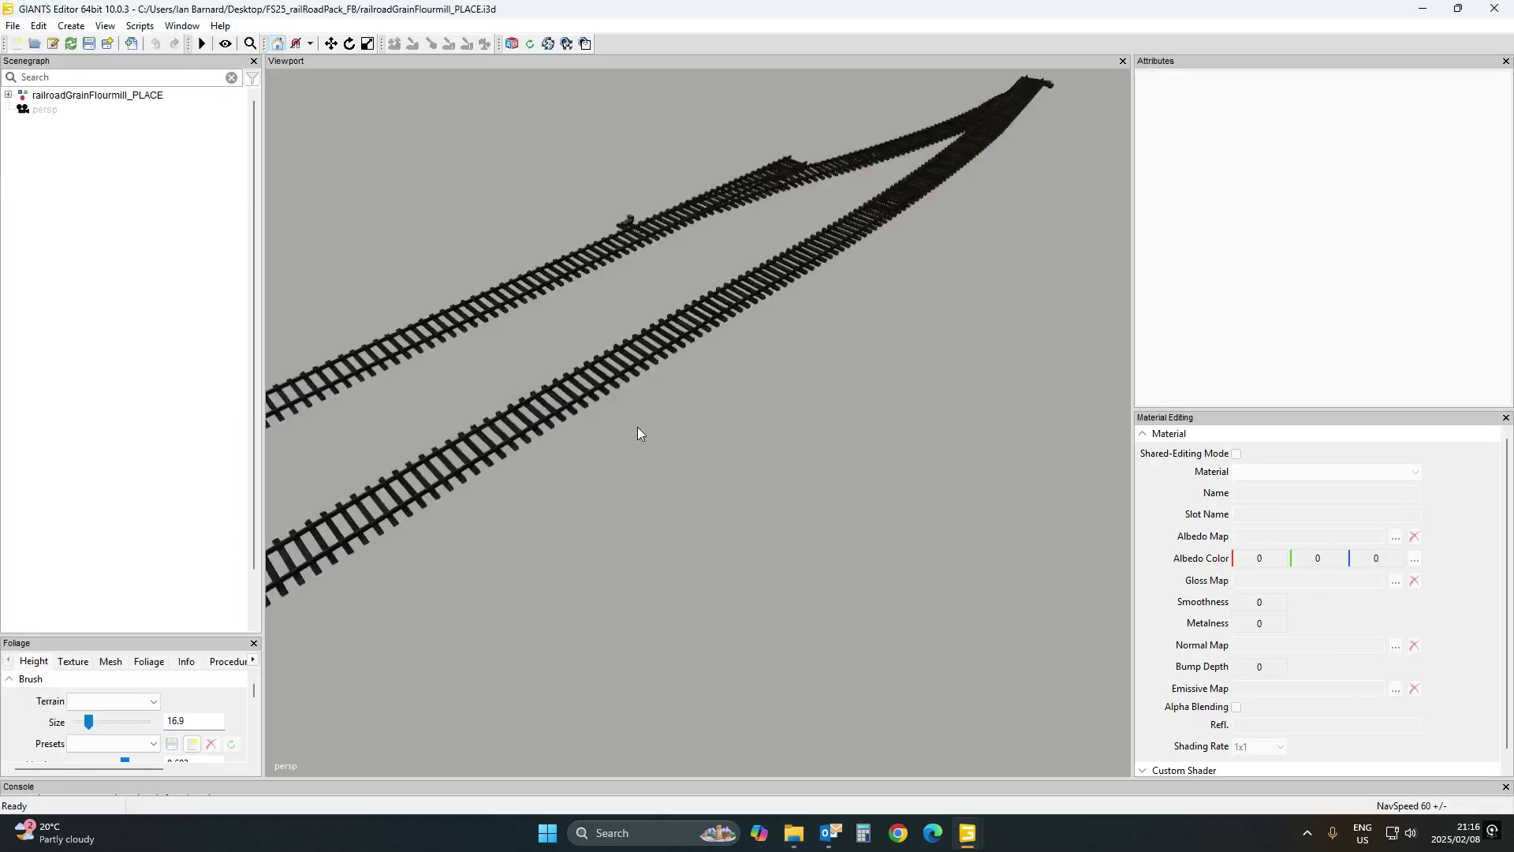
# Examine the full railroadGrainFlourmill_PLACE track layout, and close both it and the railroadGrainElevator scene without saving
pyautogui.moveTo(637, 428); pyautogui.dragTo(305, 355, button='middle')
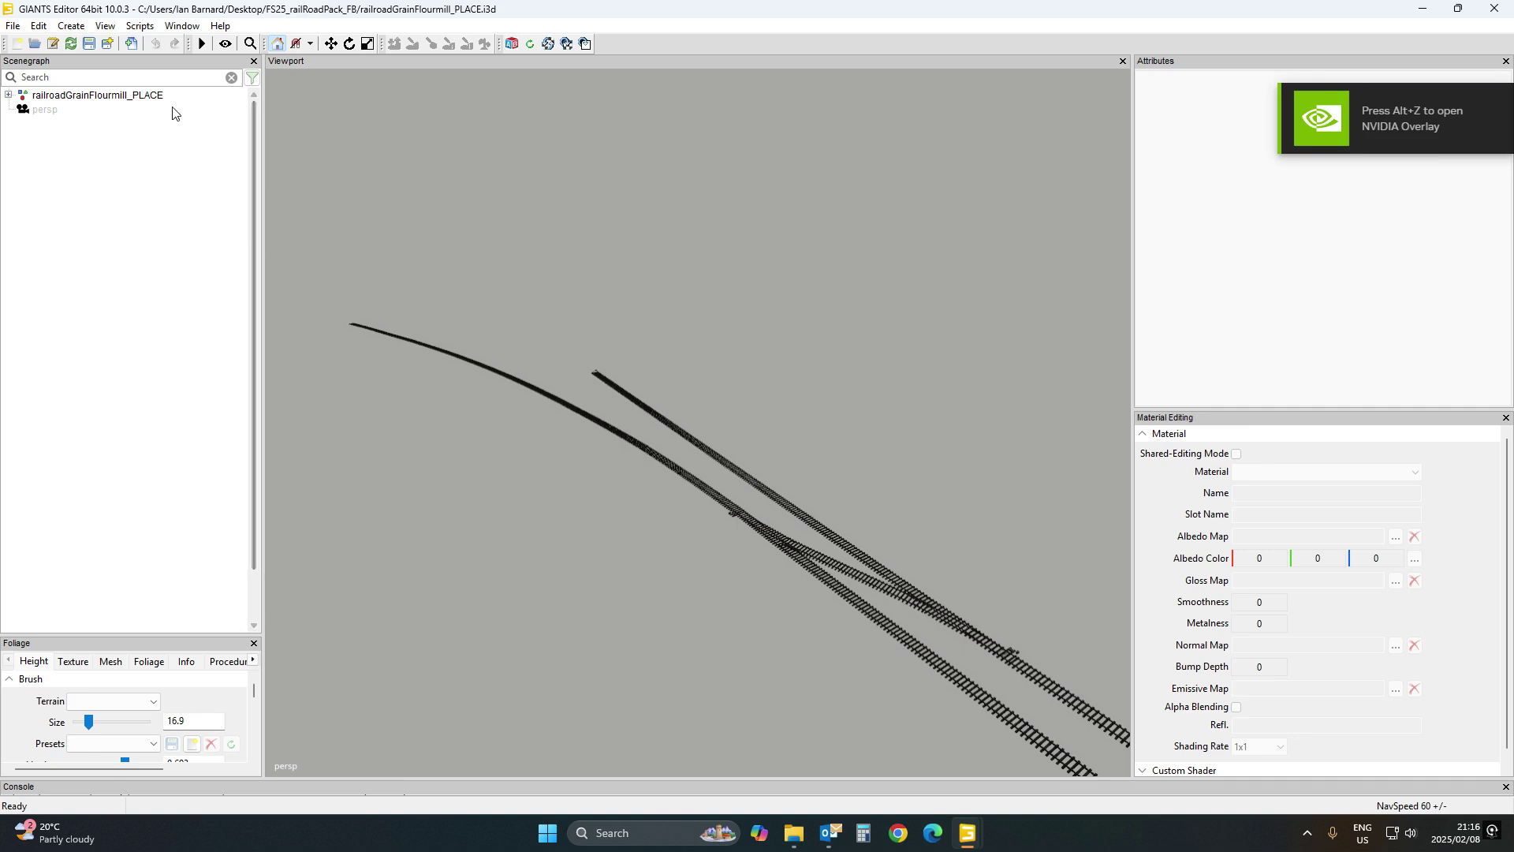
pyautogui.moveTo(982, 834)
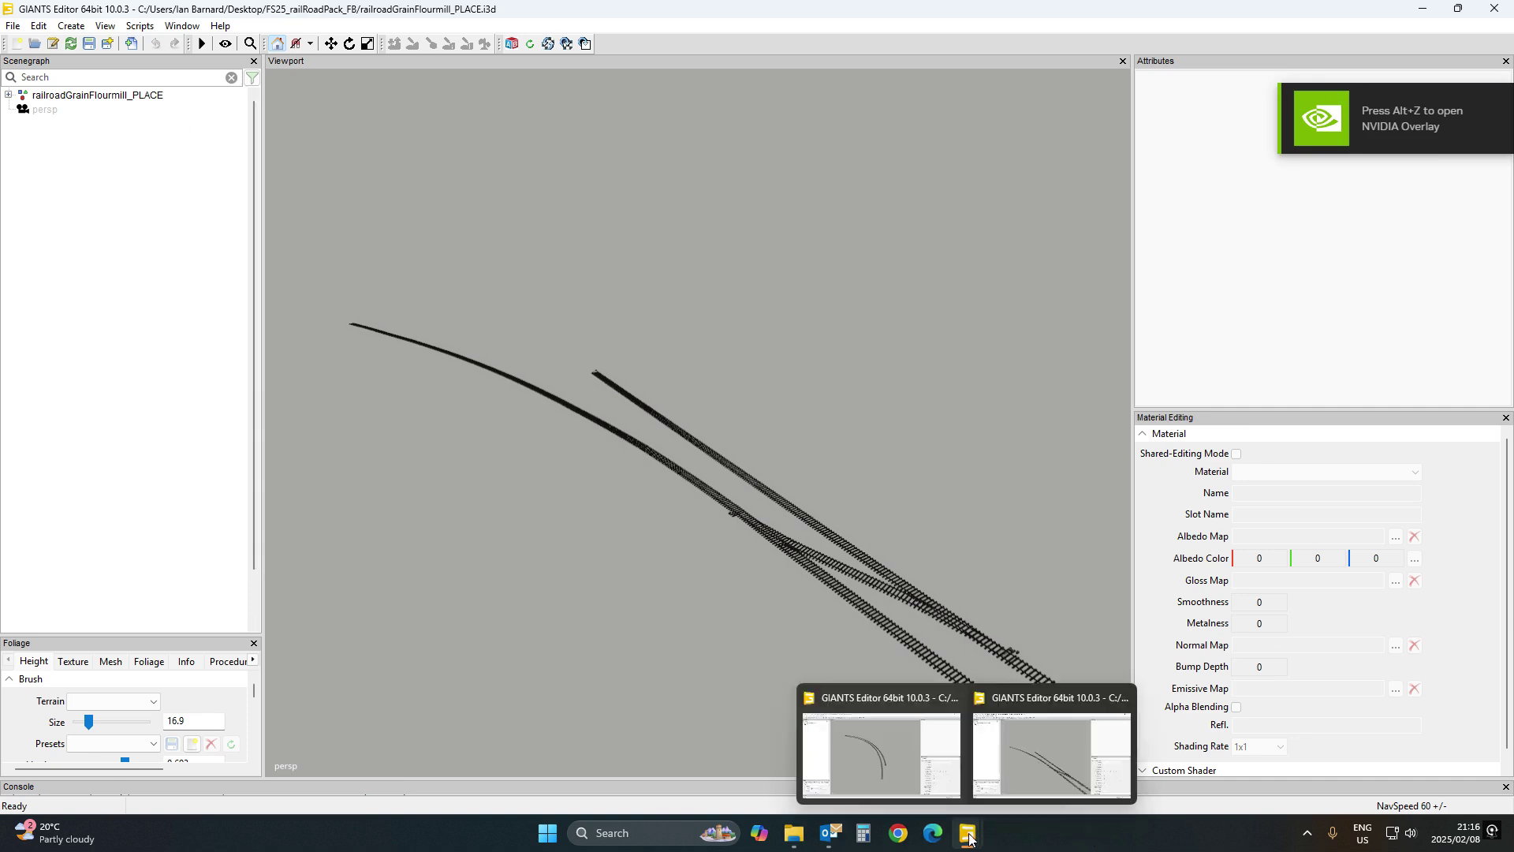
pyautogui.click(883, 750)
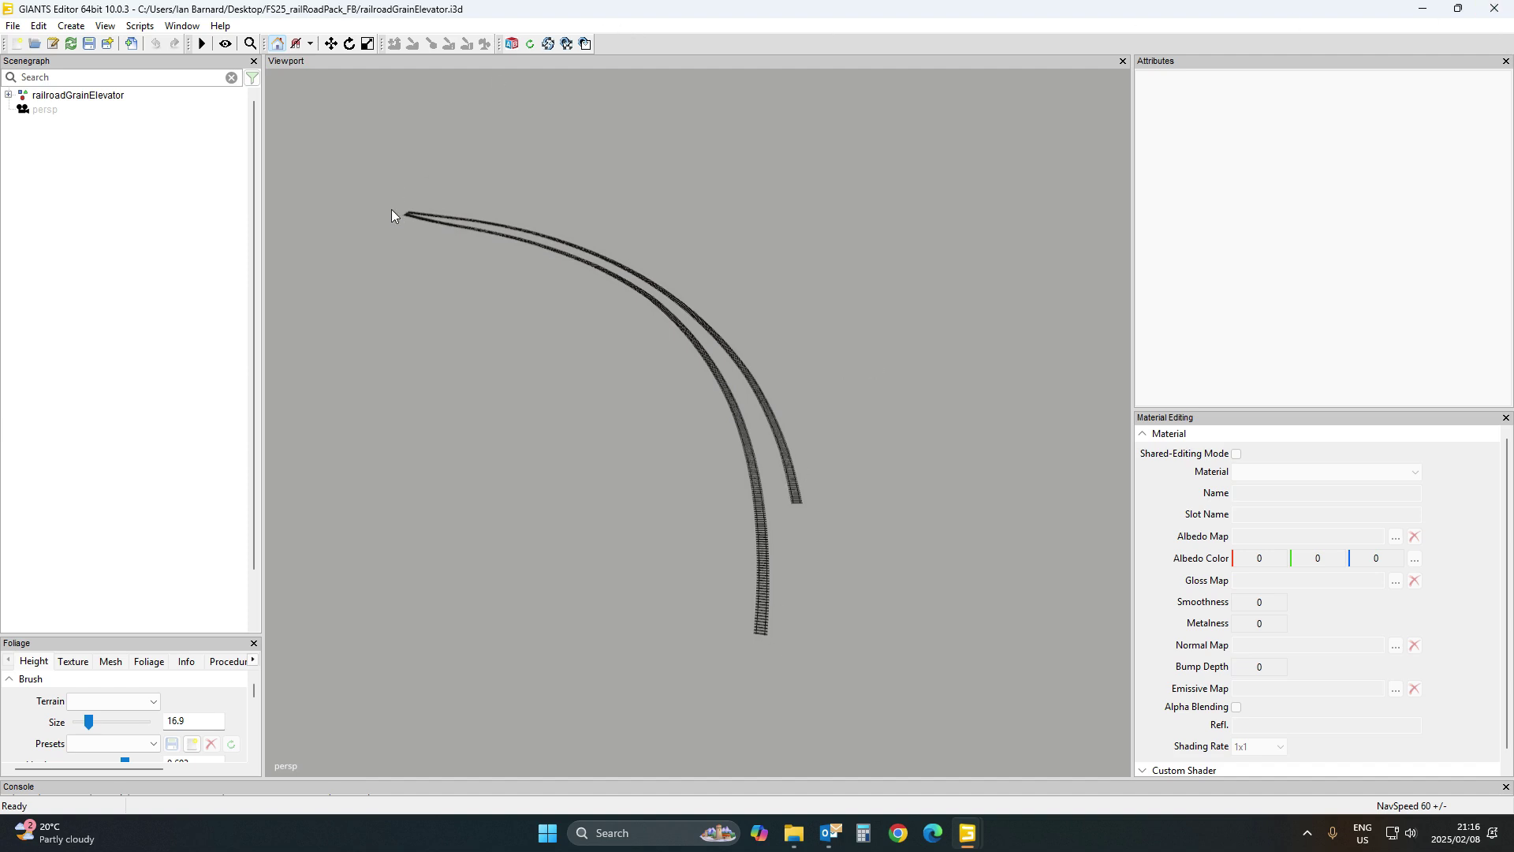
pyautogui.click(1495, 8)
pyautogui.click(860, 409)
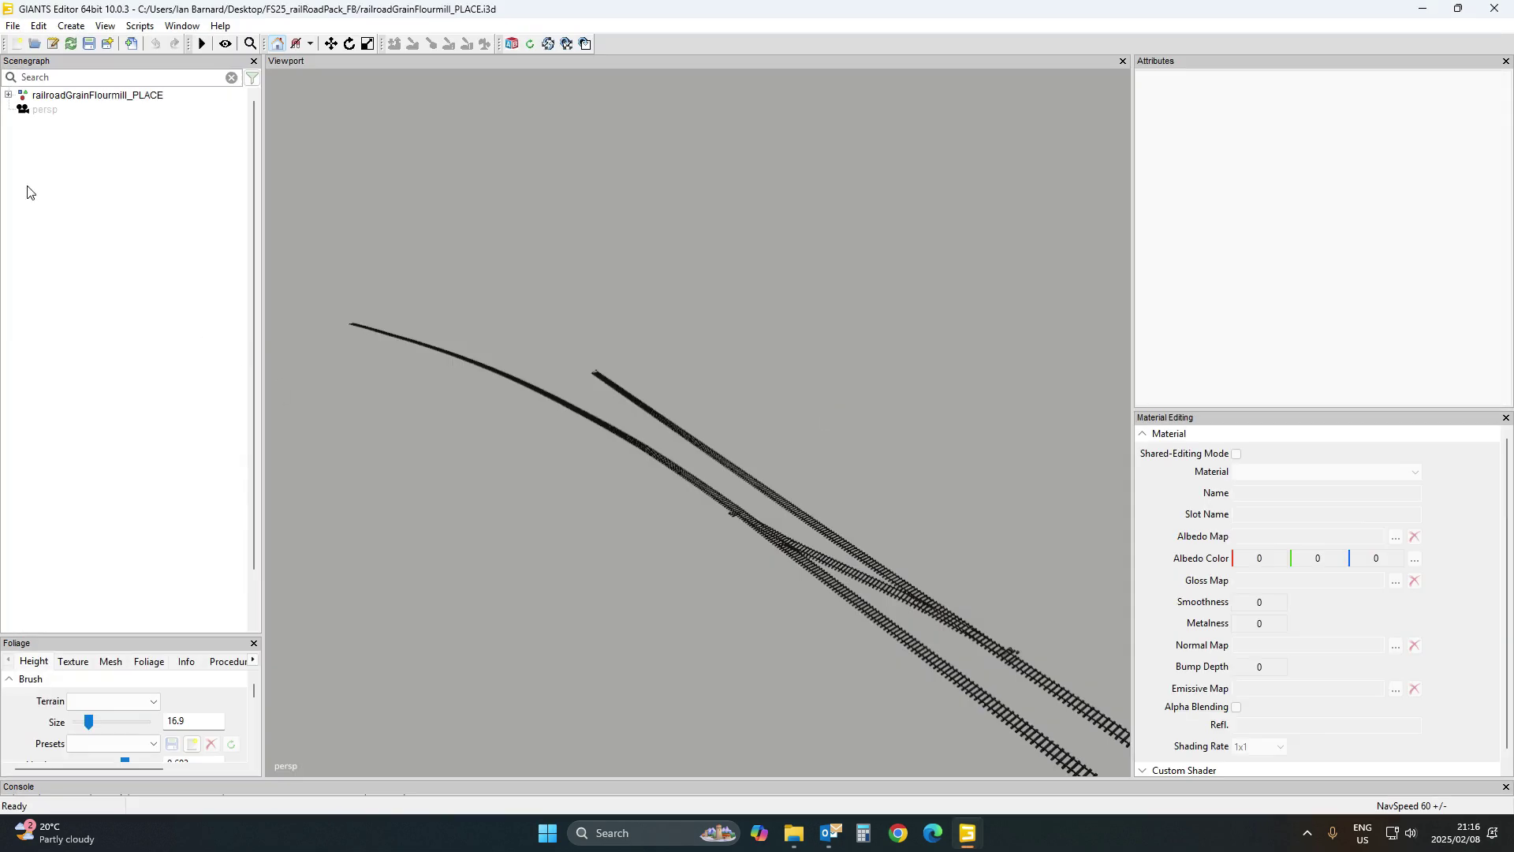
pyautogui.click(1495, 8)
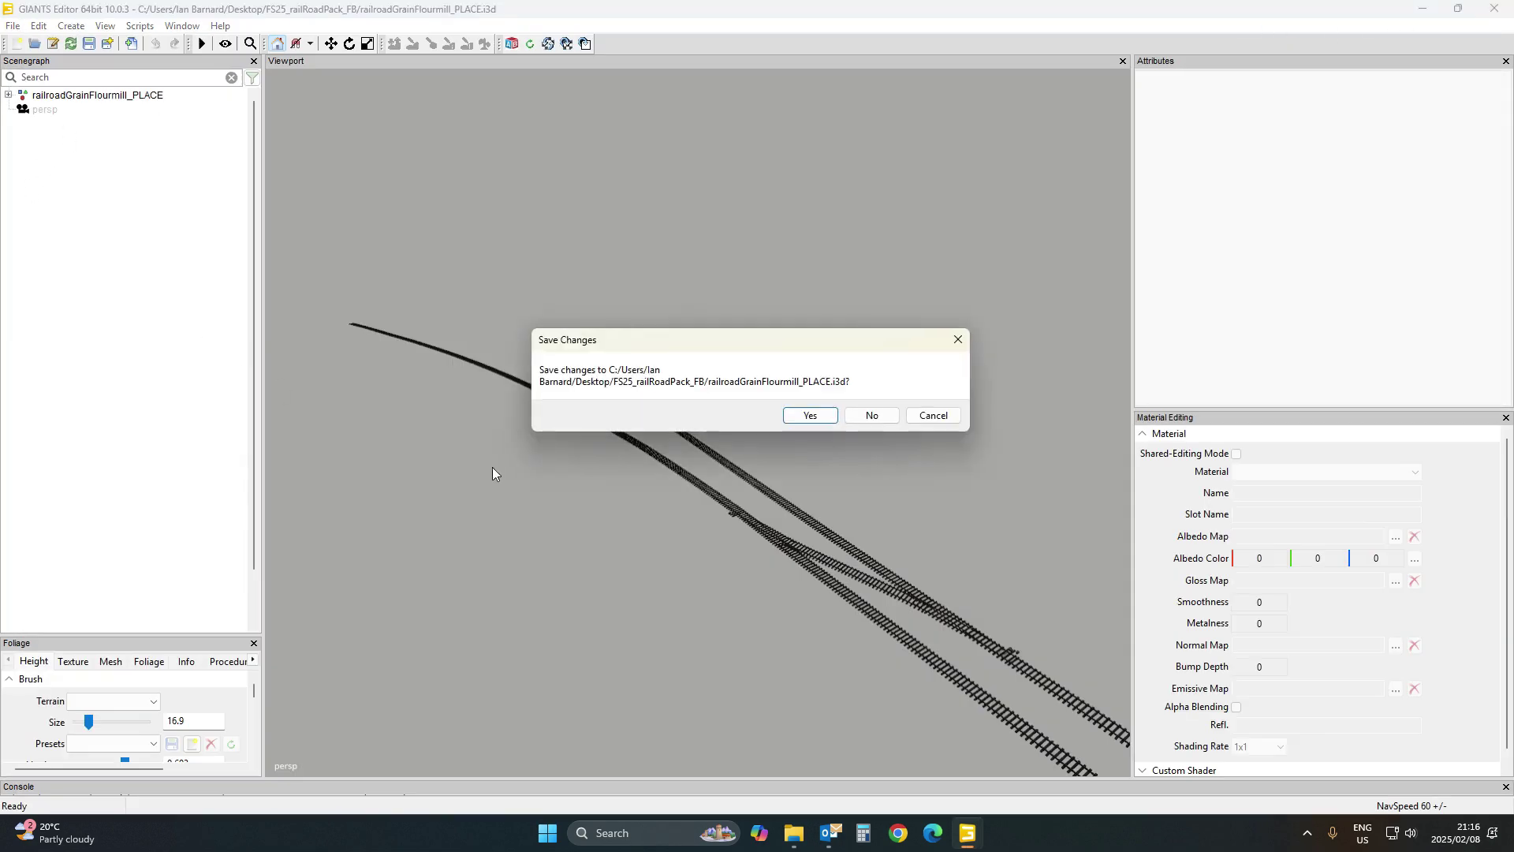
pyautogui.click(872, 415)
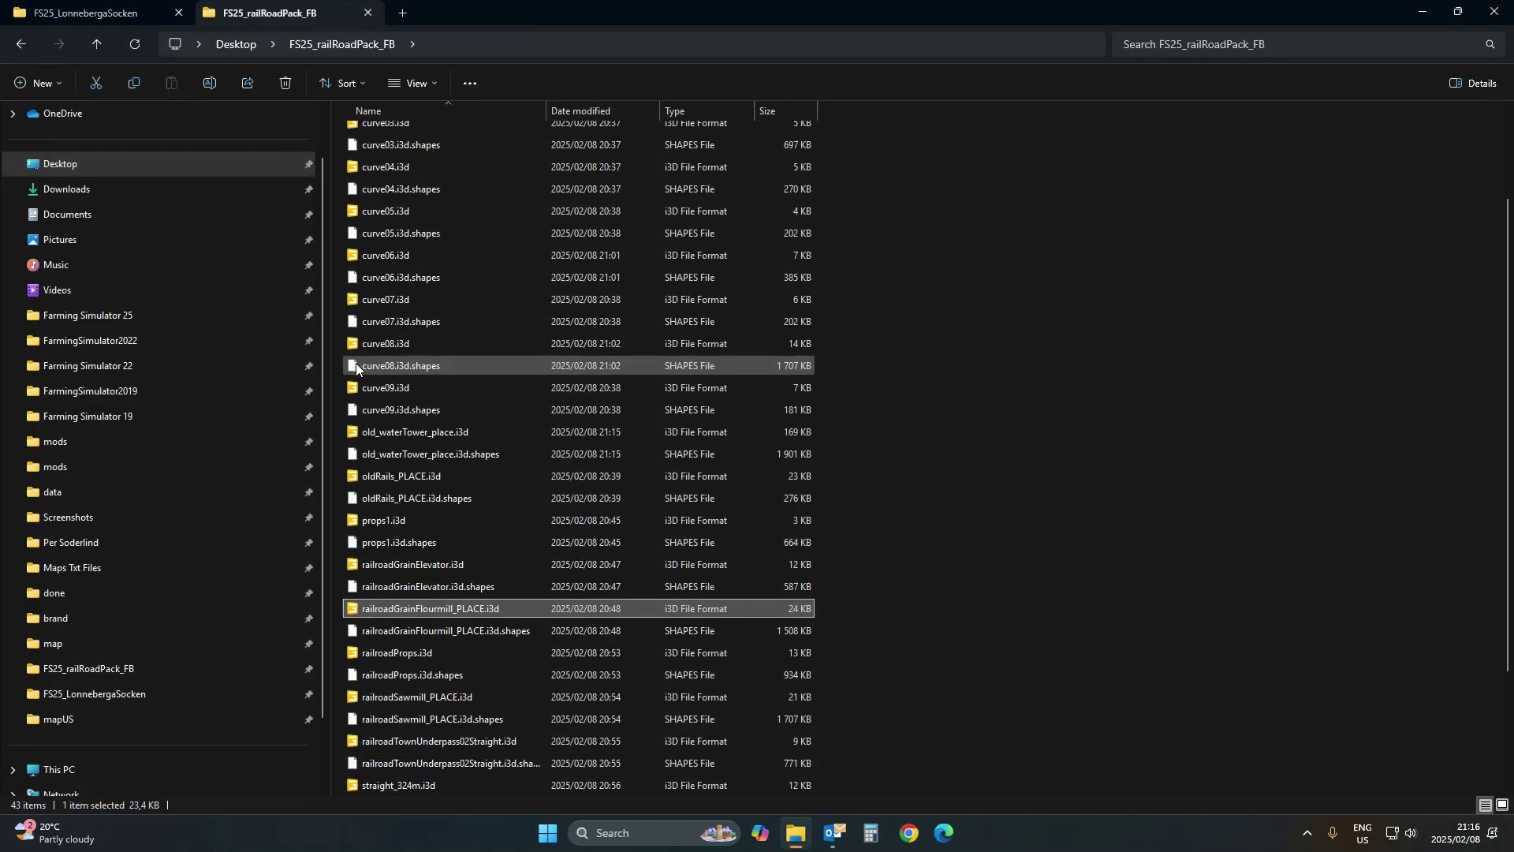
# Open switchRight.i3d from the rail pack in GIANTS Editor 10.0.3 and examine the full layout of its parallel tracks
pyautogui.scroll(-3, 456, 380)
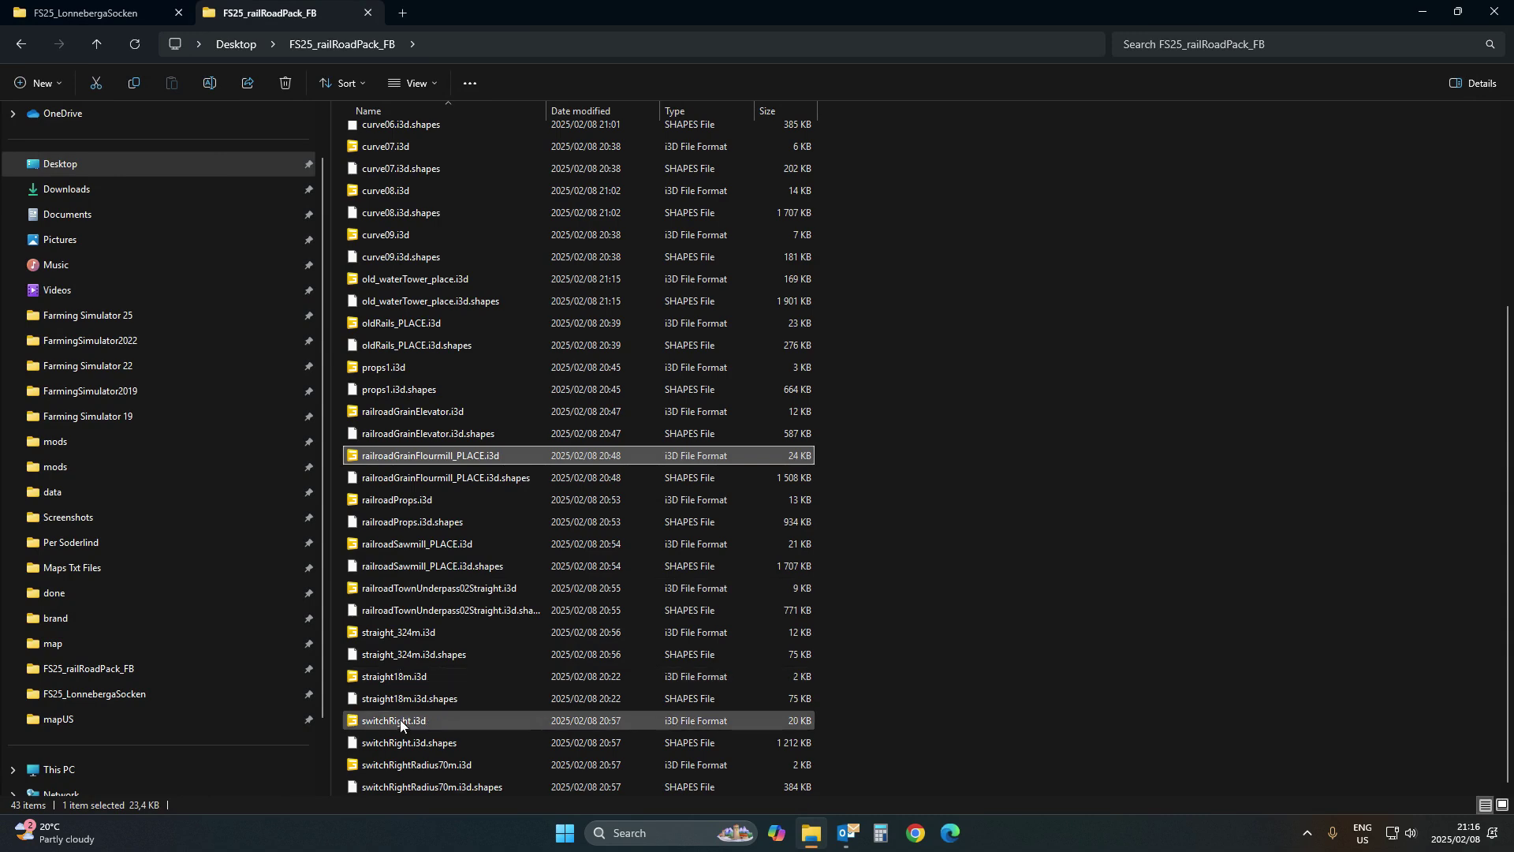
pyautogui.doubleClick(413, 722)
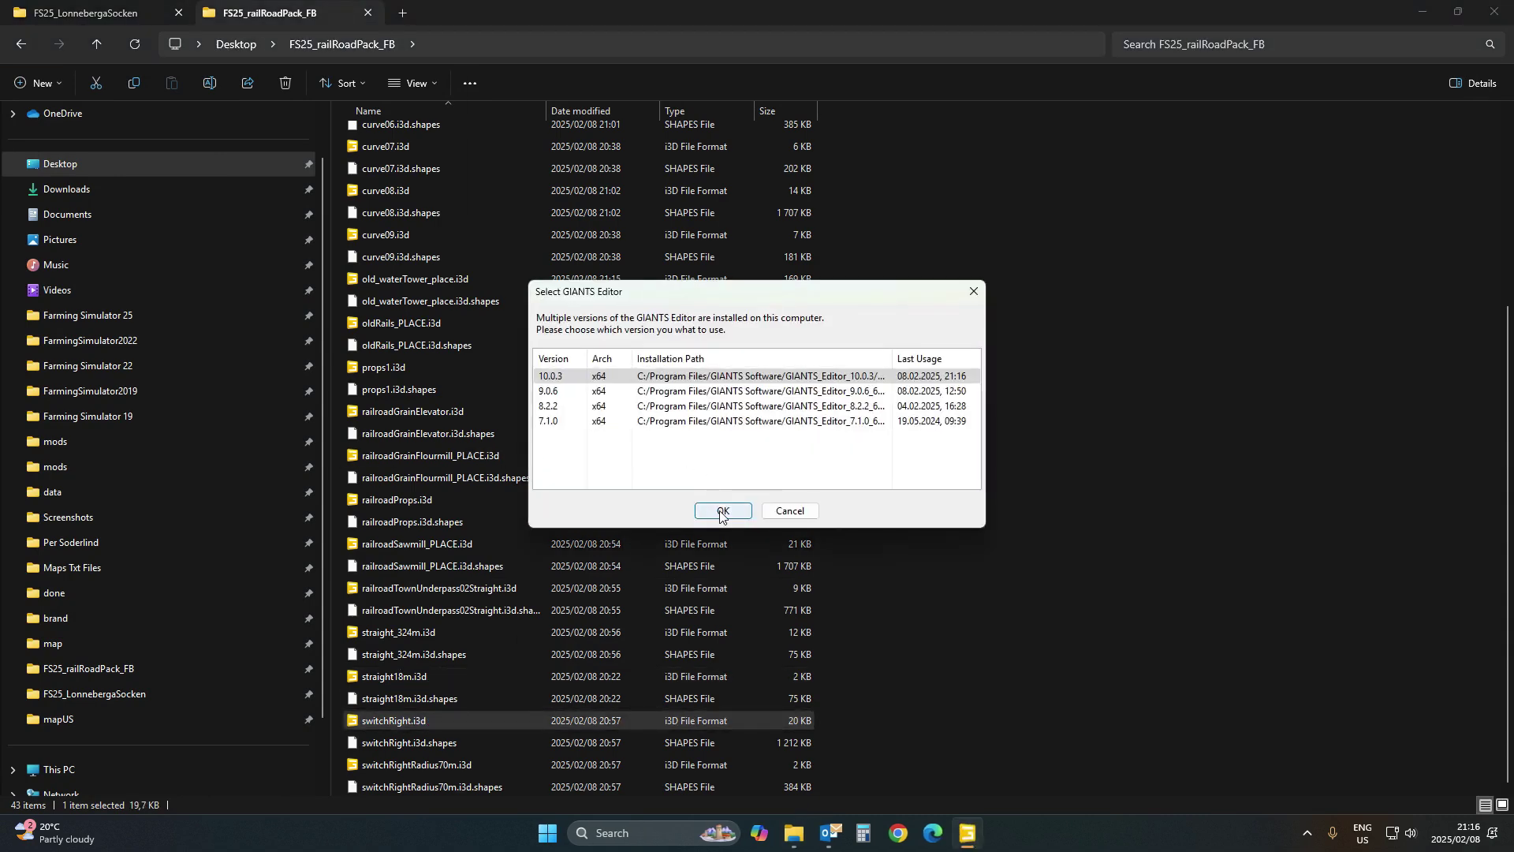
pyautogui.click(721, 510)
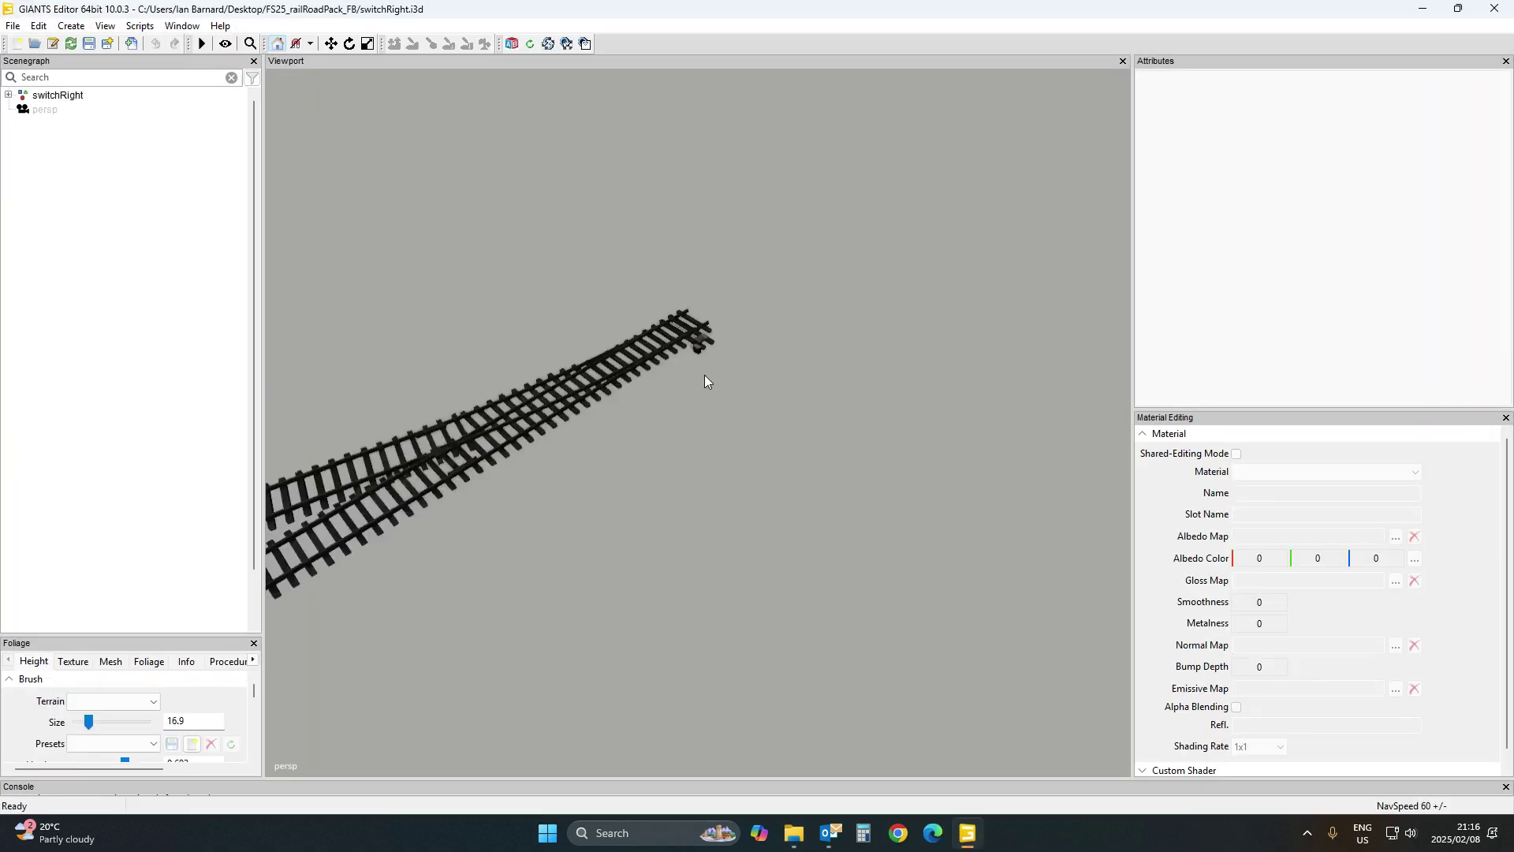
pyautogui.moveTo(705, 382); pyautogui.dragTo(433, 380, button='middle')
pyautogui.scroll(-5, 429, 377)
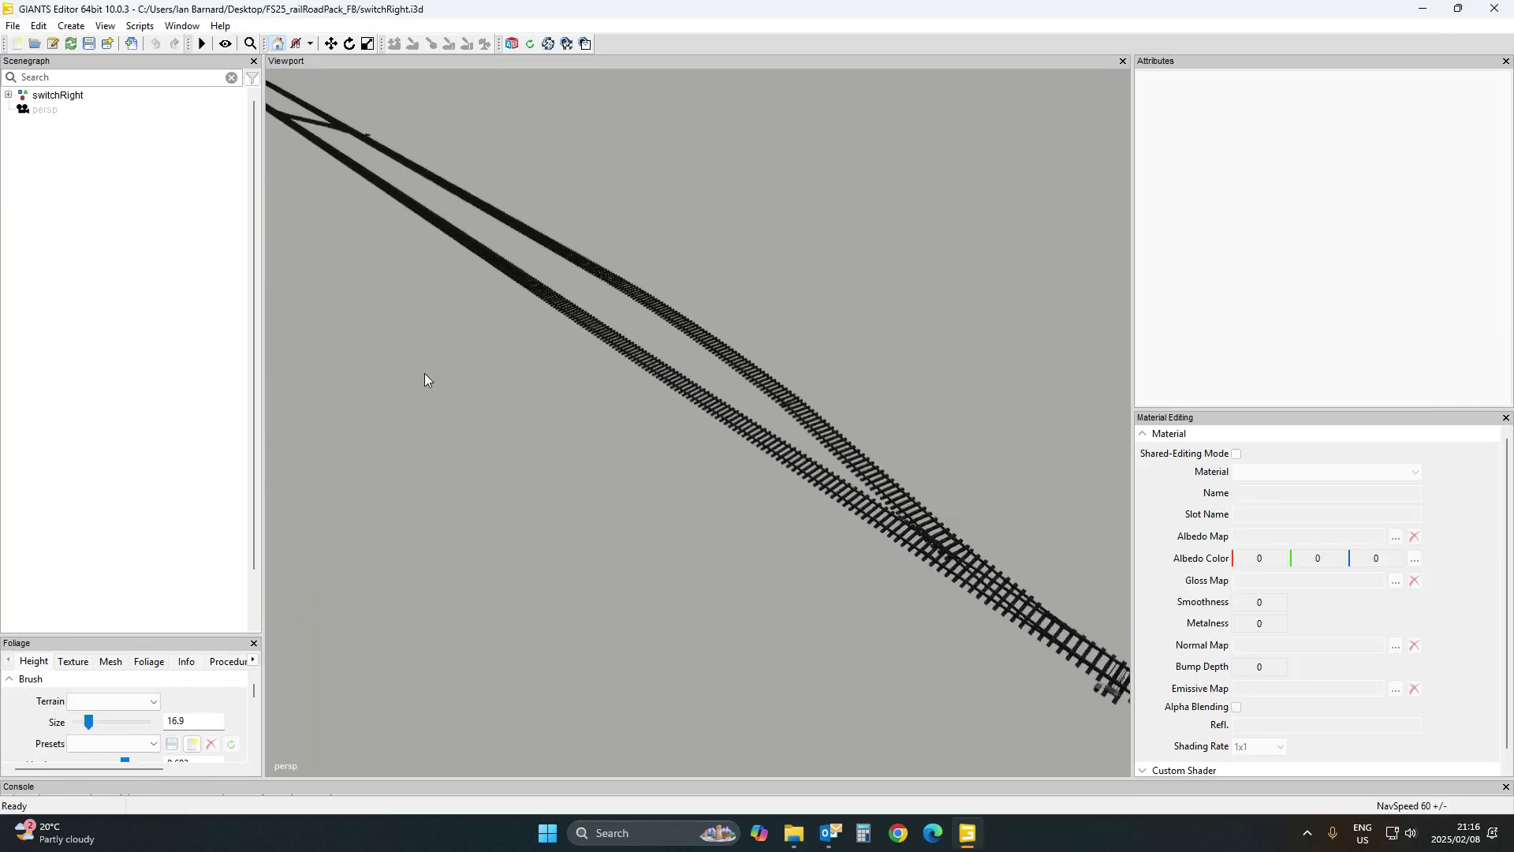
pyautogui.scroll(4, 409, 354)
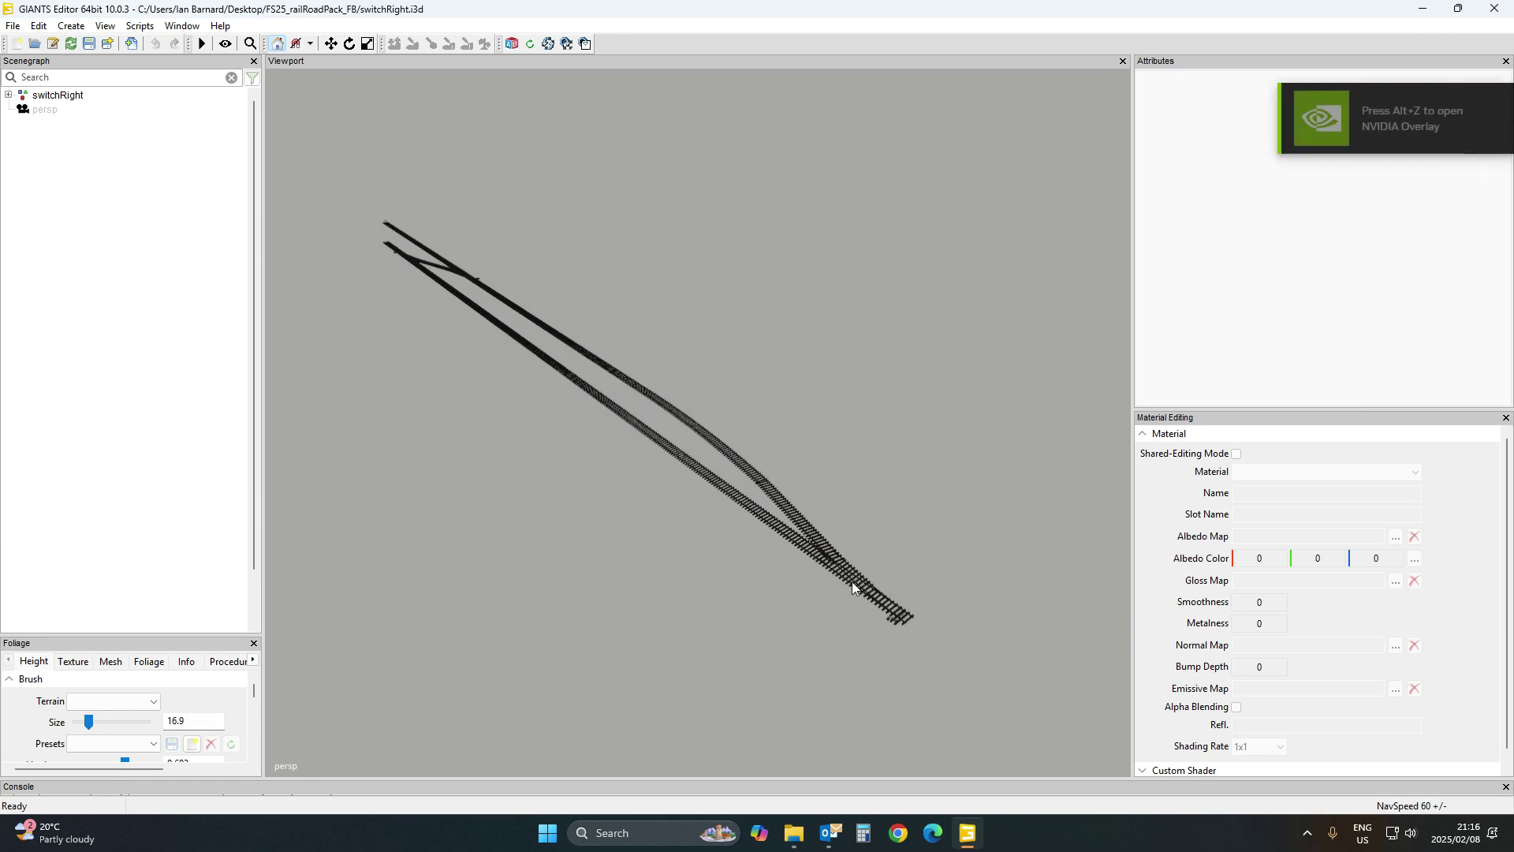
# Inspect the switchLeftRadius70m and switchRightRadius70m pieces at opposite ends of the track, and close switchRight.i3d without saving
pyautogui.click(404, 258)
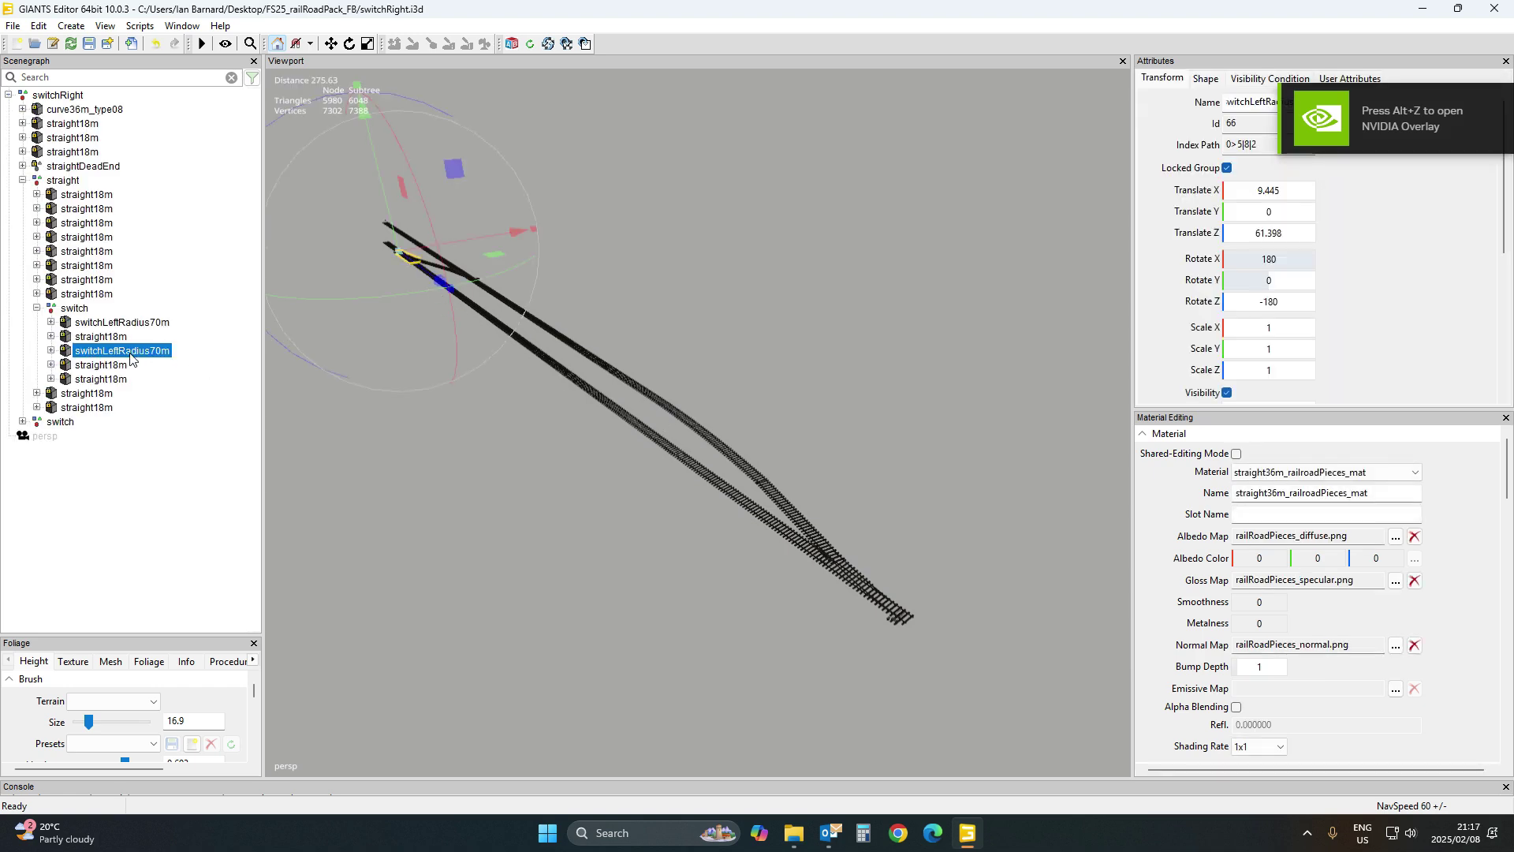
pyautogui.click(836, 565)
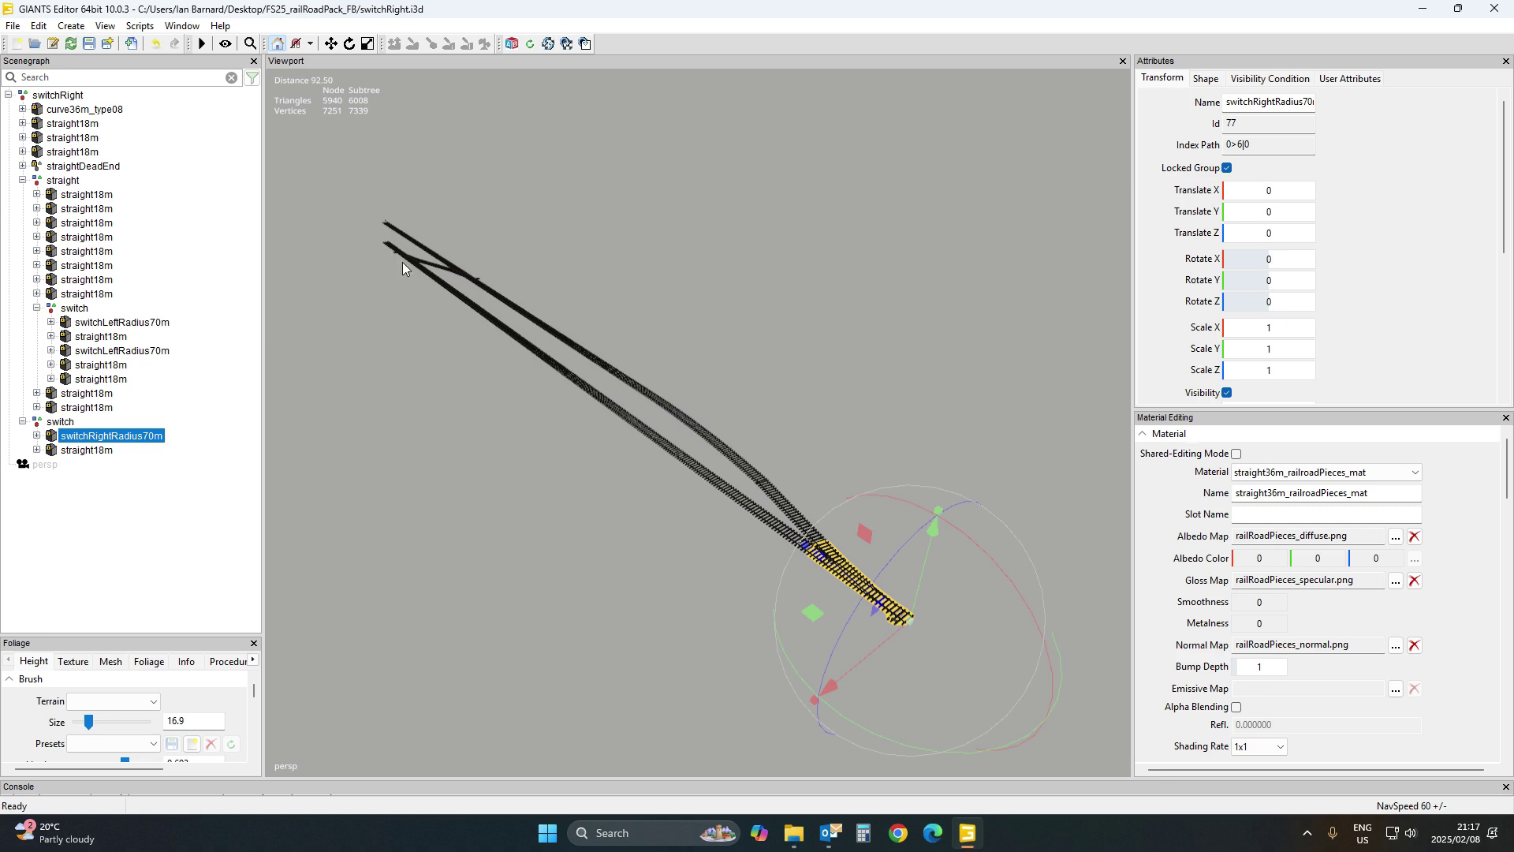
pyautogui.click(1494, 7)
pyautogui.click(838, 407)
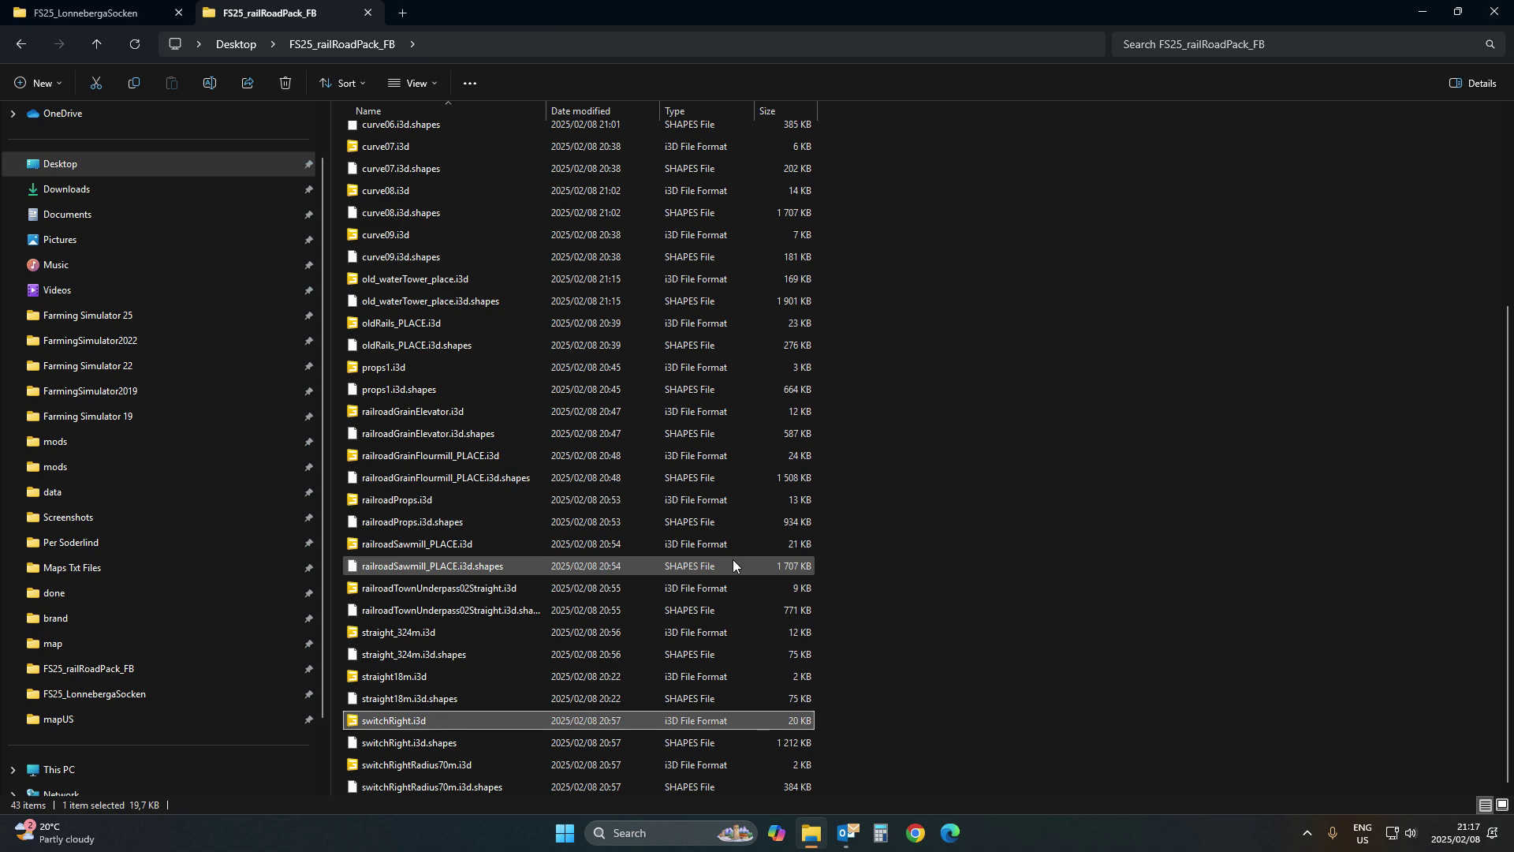
# Open bridgeRailroadShort01_PLACE.i3d from the pack's bridges folder in GIANTS Editor 10.0.3 and examine the truss bridge from several angles
pyautogui.scroll(5, 733, 517)
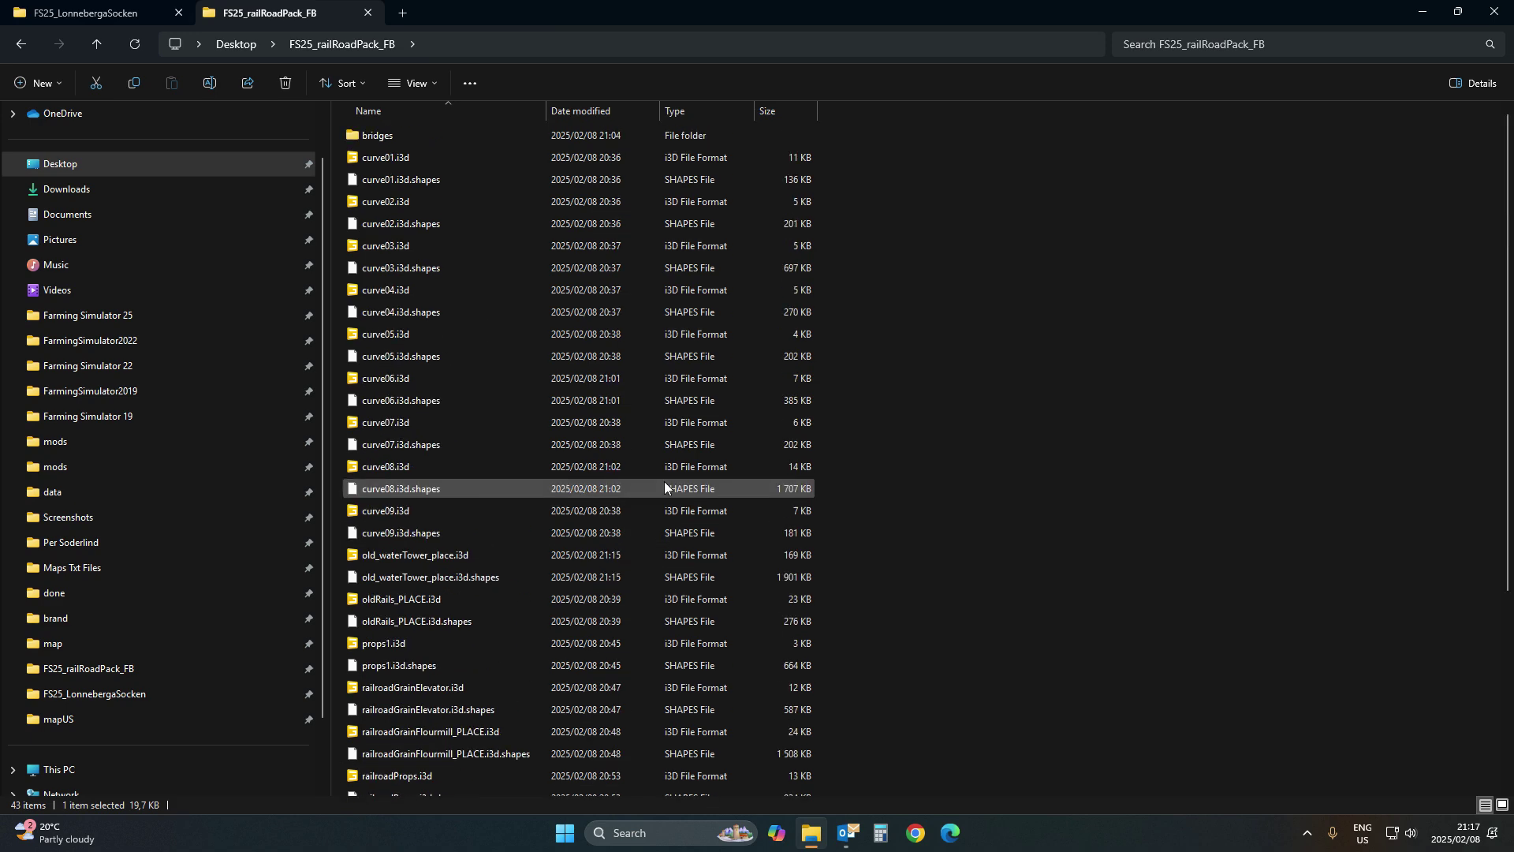
pyautogui.doubleClick(488, 138)
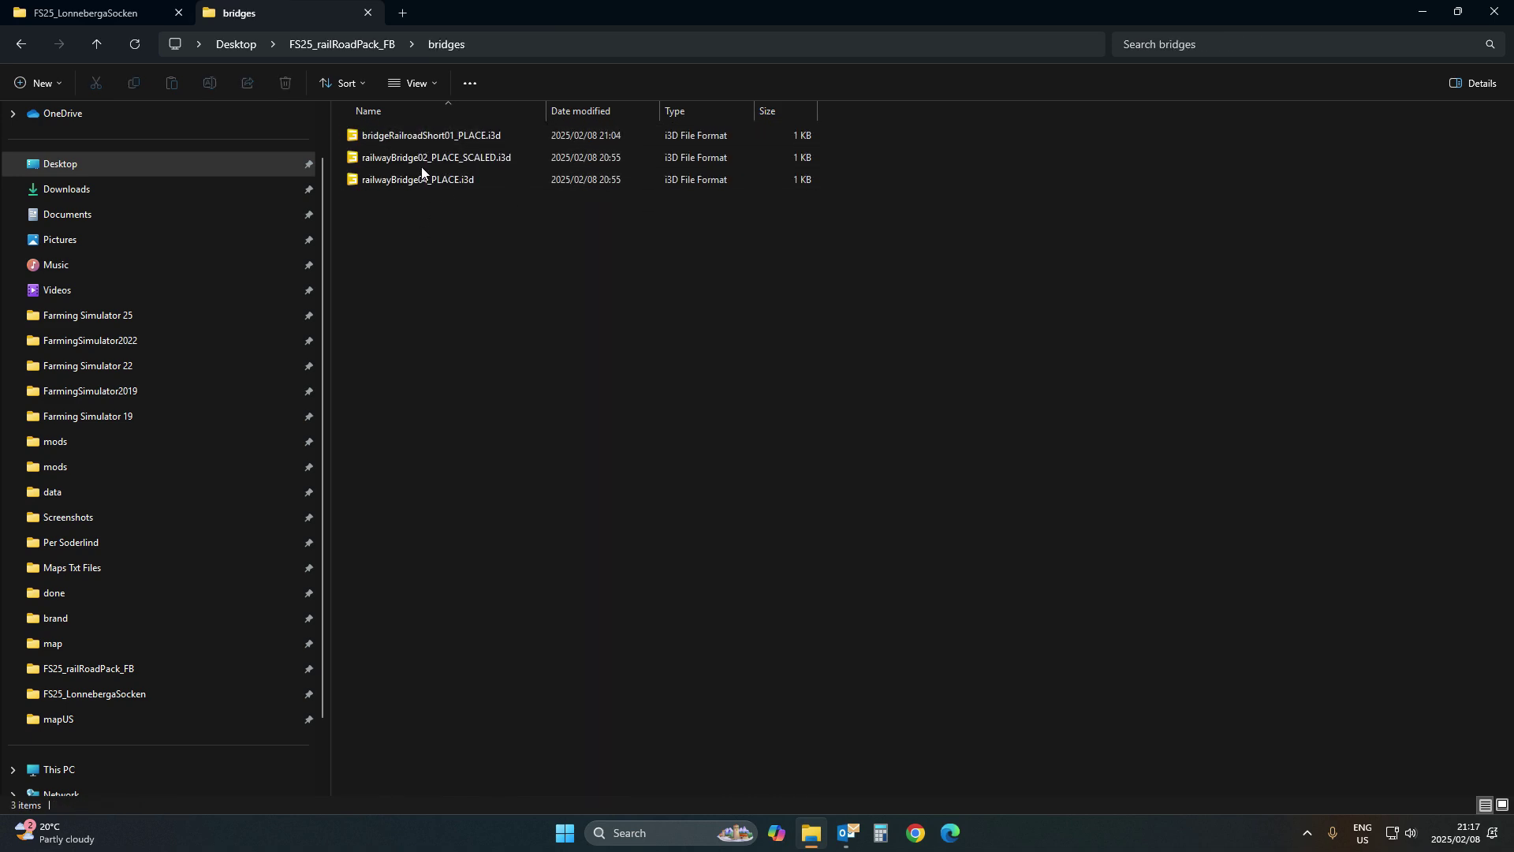
pyautogui.doubleClick(446, 137)
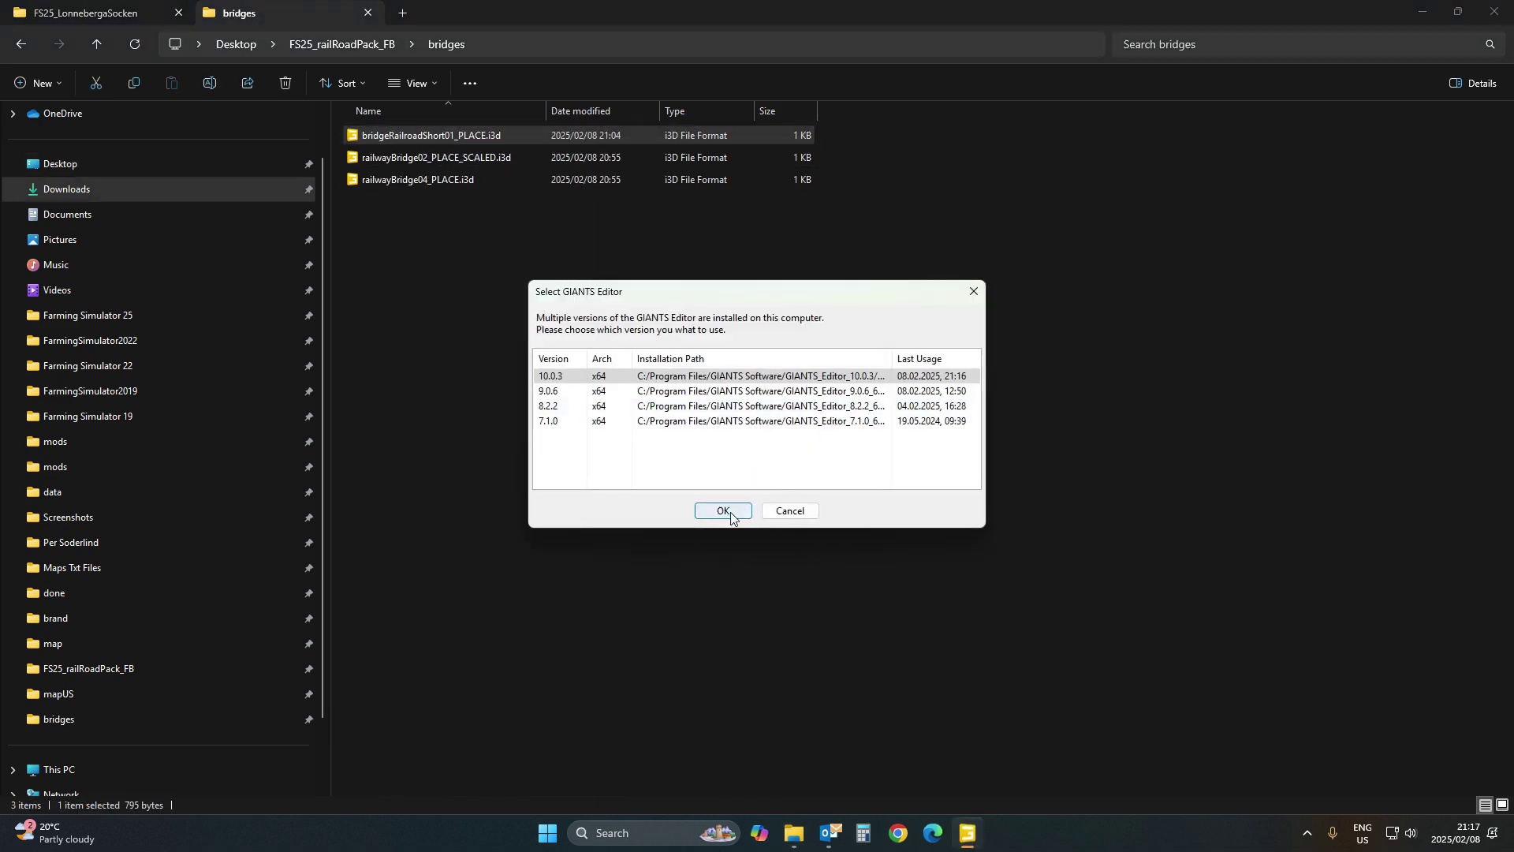
pyautogui.click(724, 512)
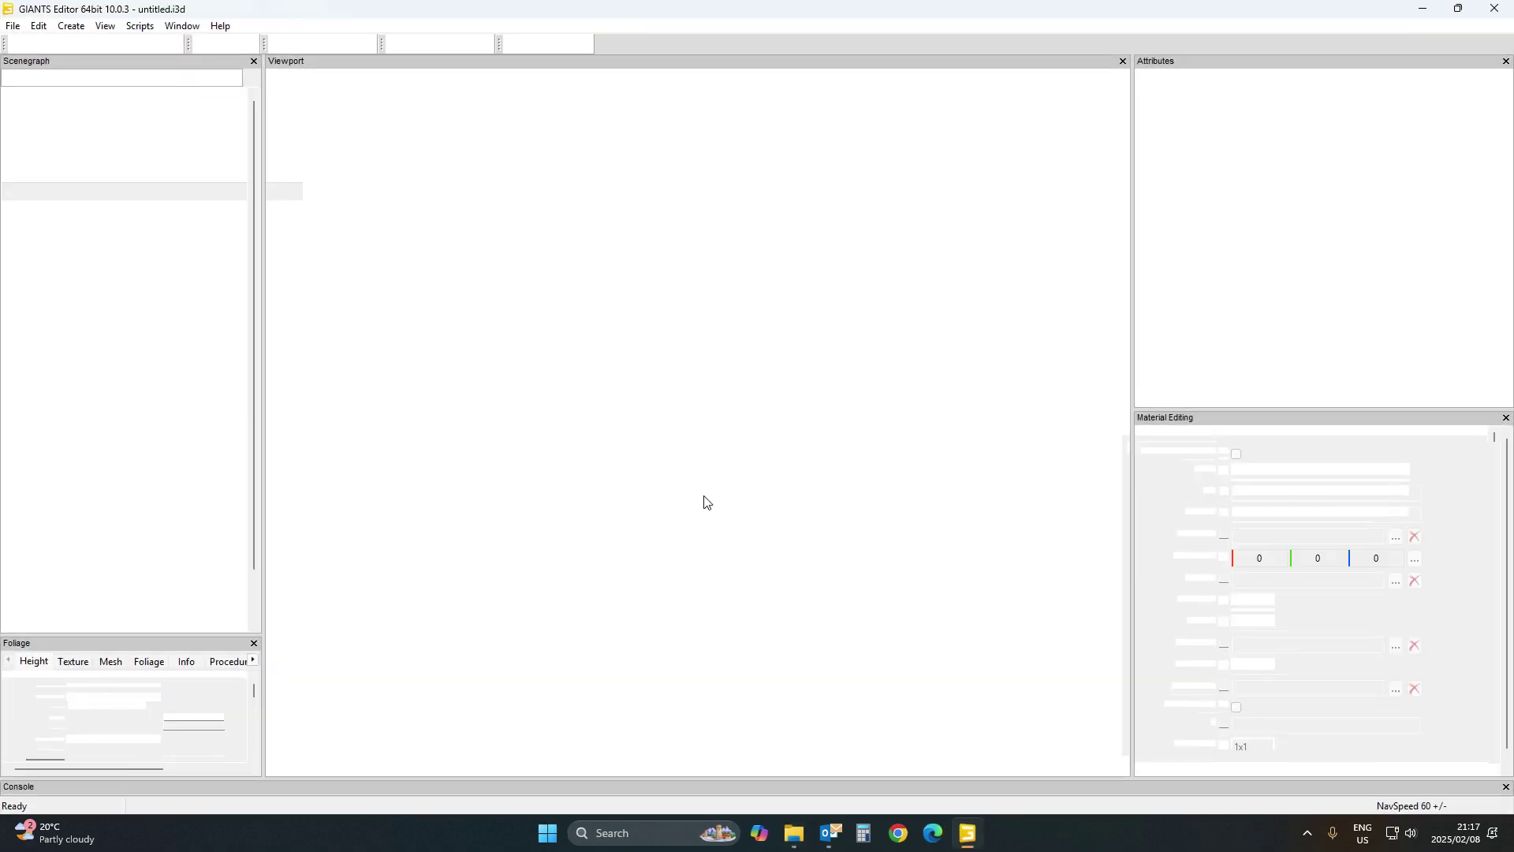
pyautogui.scroll(-10, 707, 492)
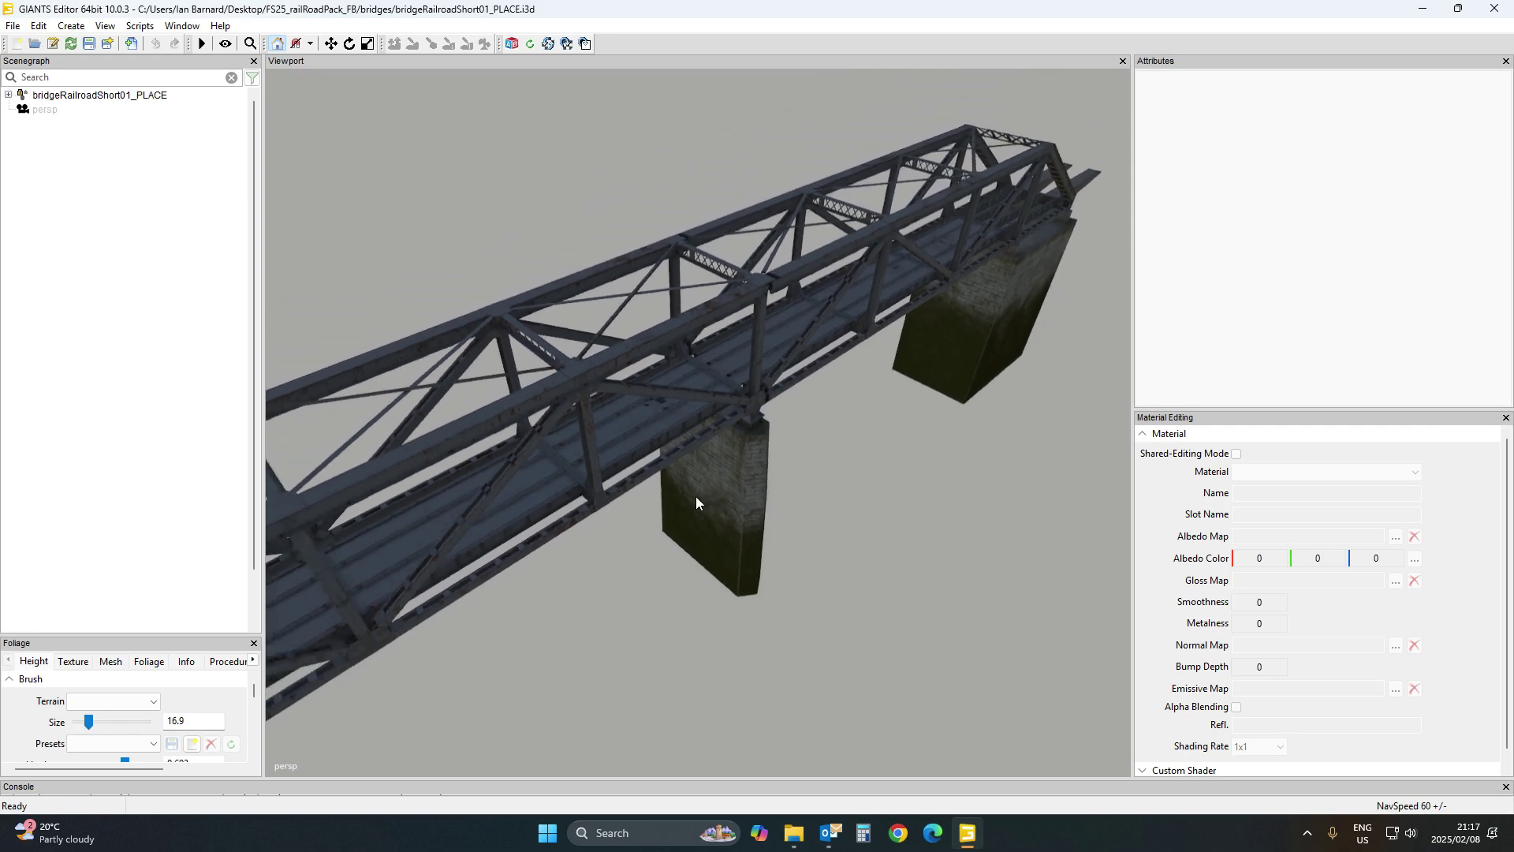
pyautogui.scroll(-8, 643, 517)
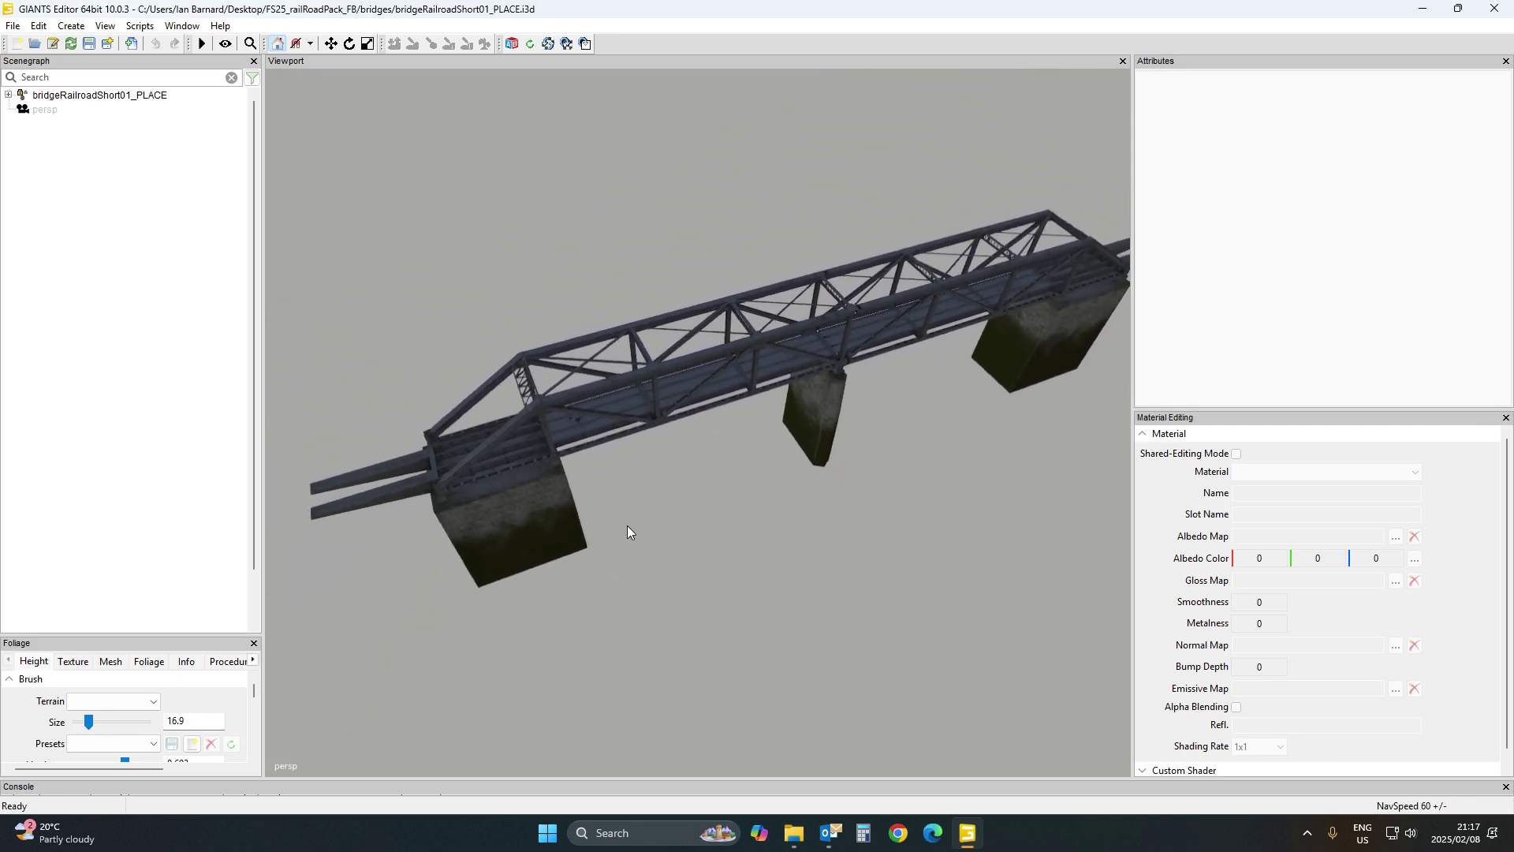
pyautogui.moveTo(683, 531); pyautogui.dragTo(596, 490, button='middle')
pyautogui.scroll(5, 623, 527)
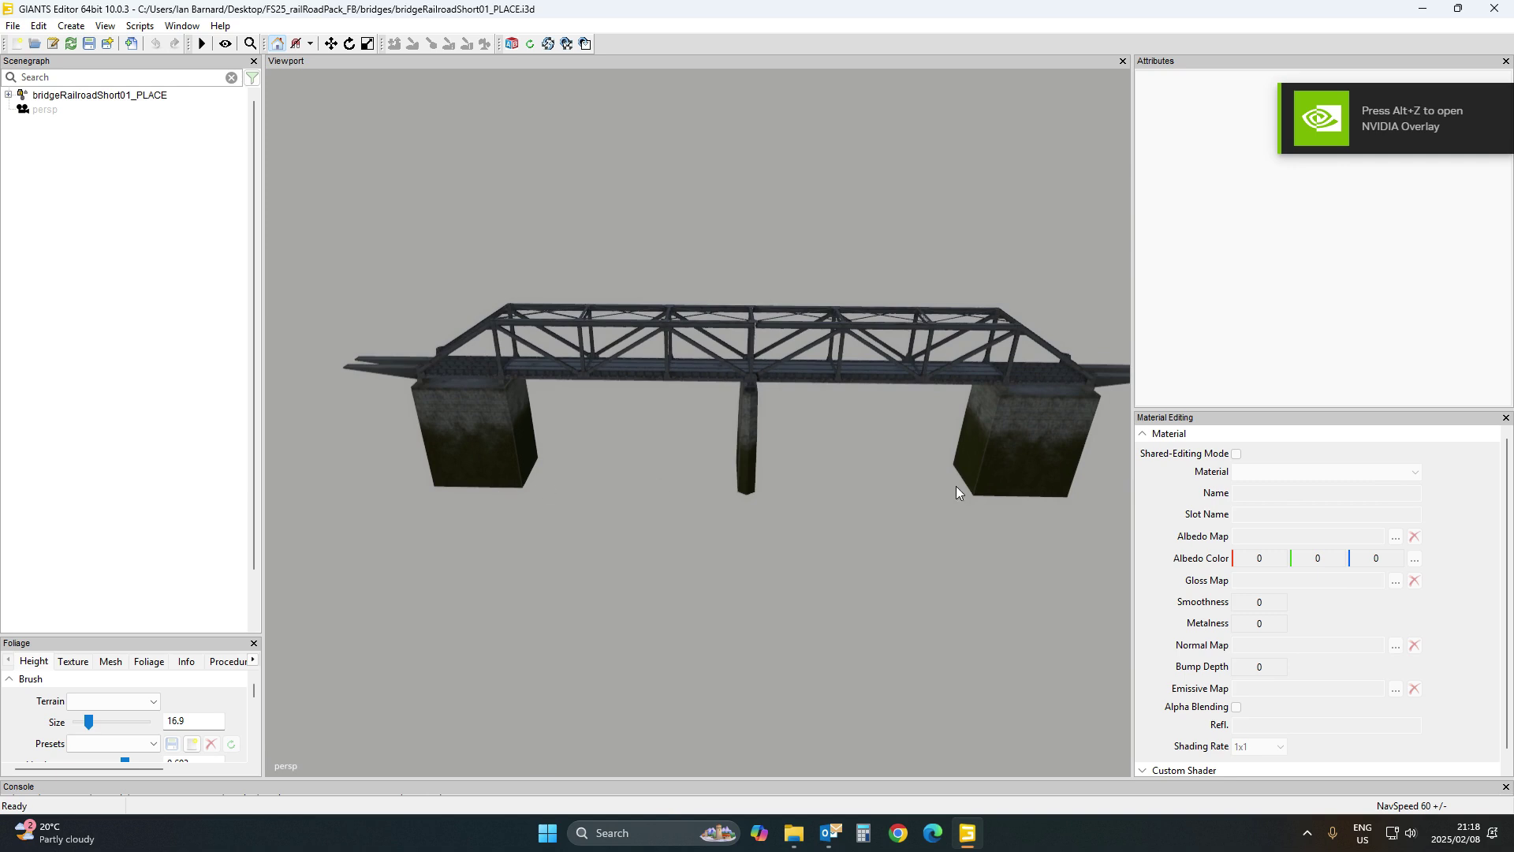
pyautogui.moveTo(903, 505); pyautogui.dragTo(841, 537, button='middle')
pyautogui.moveTo(732, 536); pyautogui.dragTo(699, 467, button='middle')
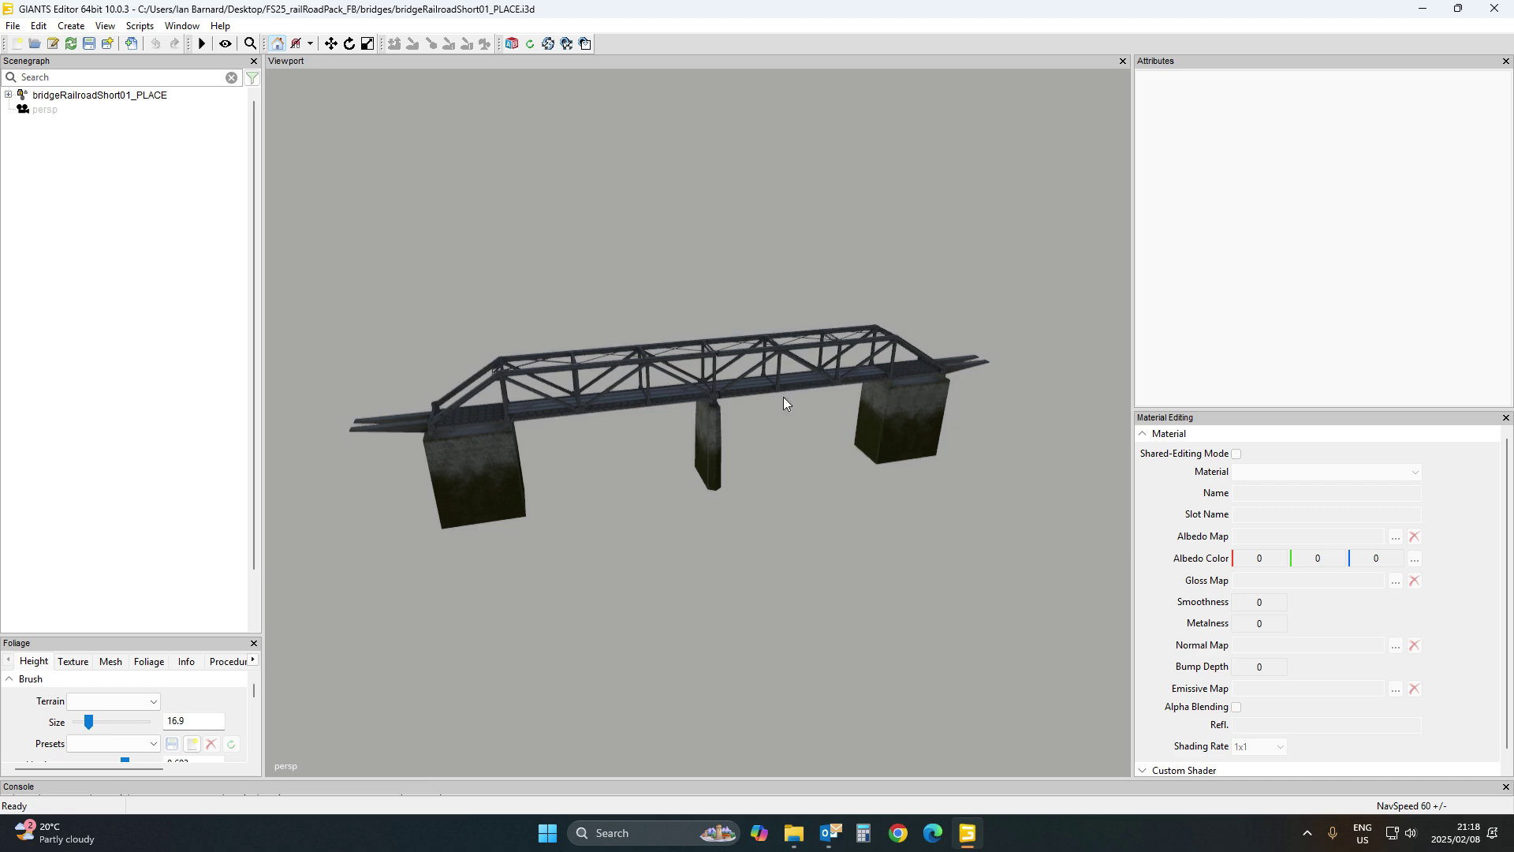
# Expand the bridgeRailroadShort01_PLACE hierarchy down to the contents of LOD0, and close the file without saving
pyautogui.click(136, 101)
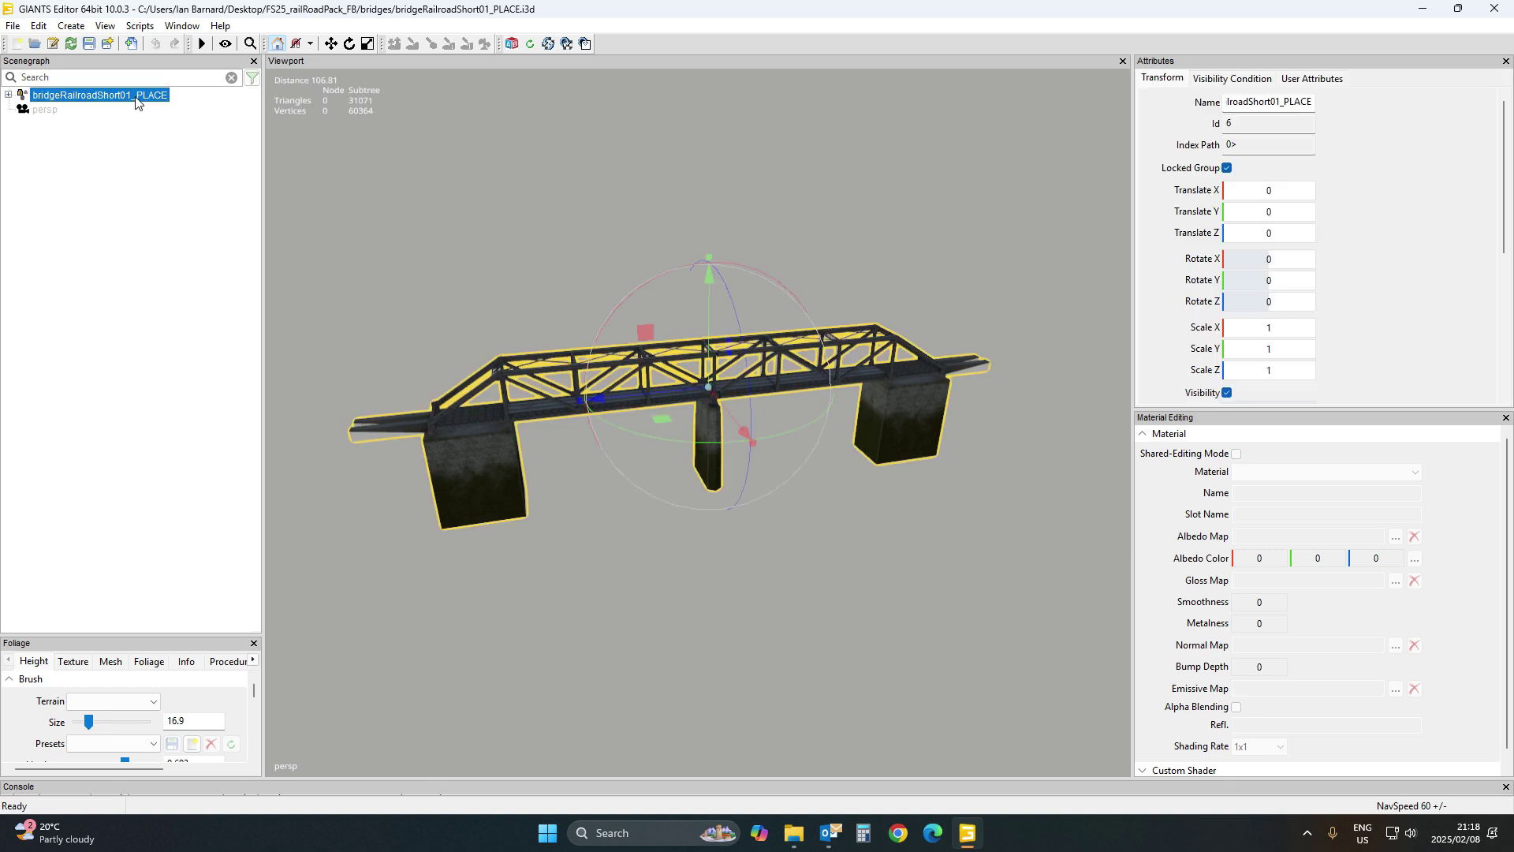
pyautogui.click(8, 96)
pyautogui.click(22, 111)
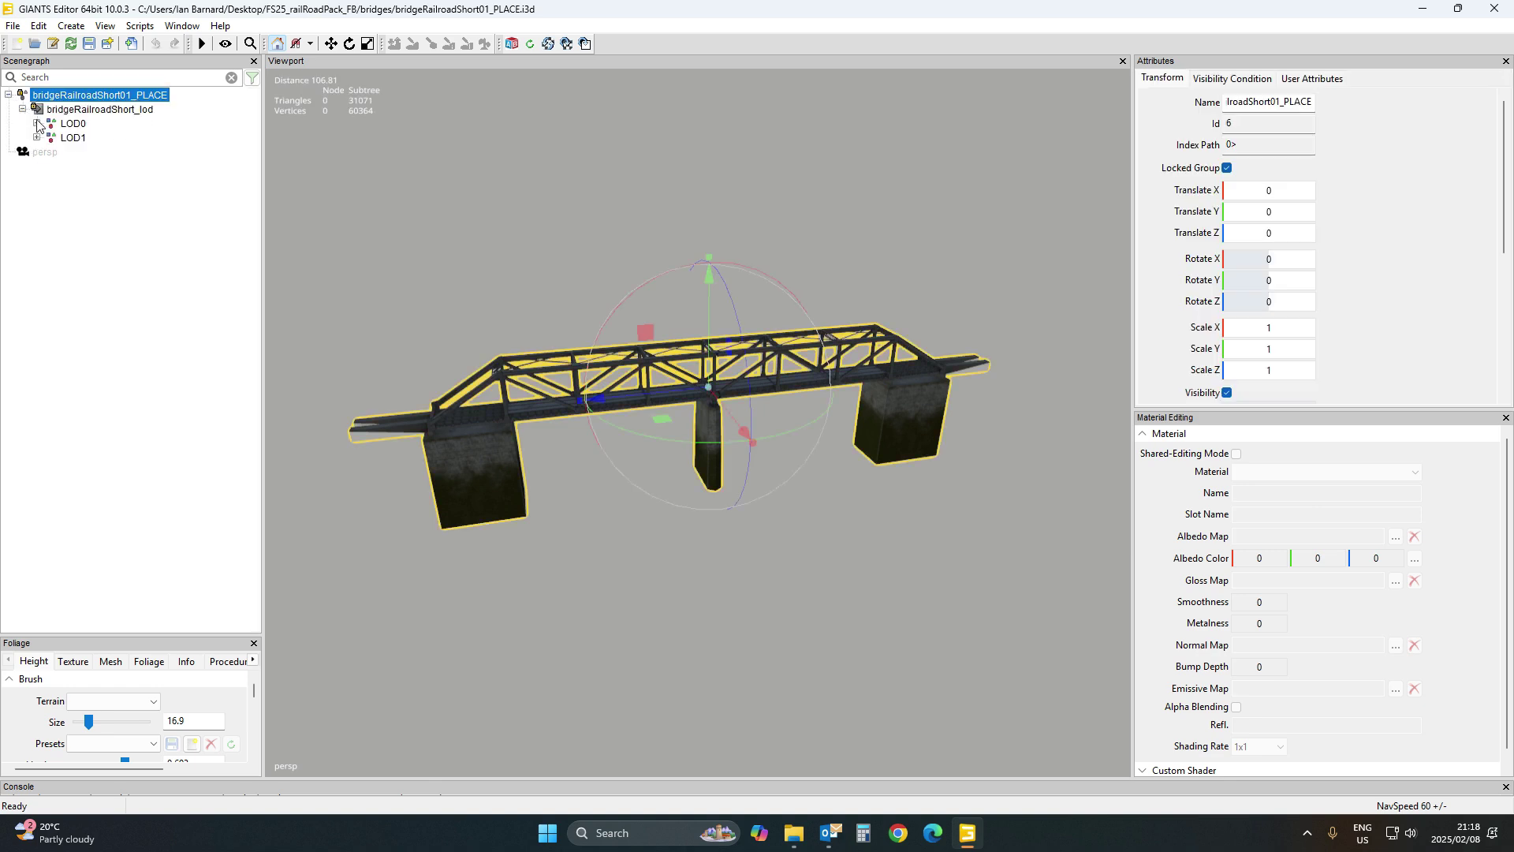
pyautogui.click(36, 124)
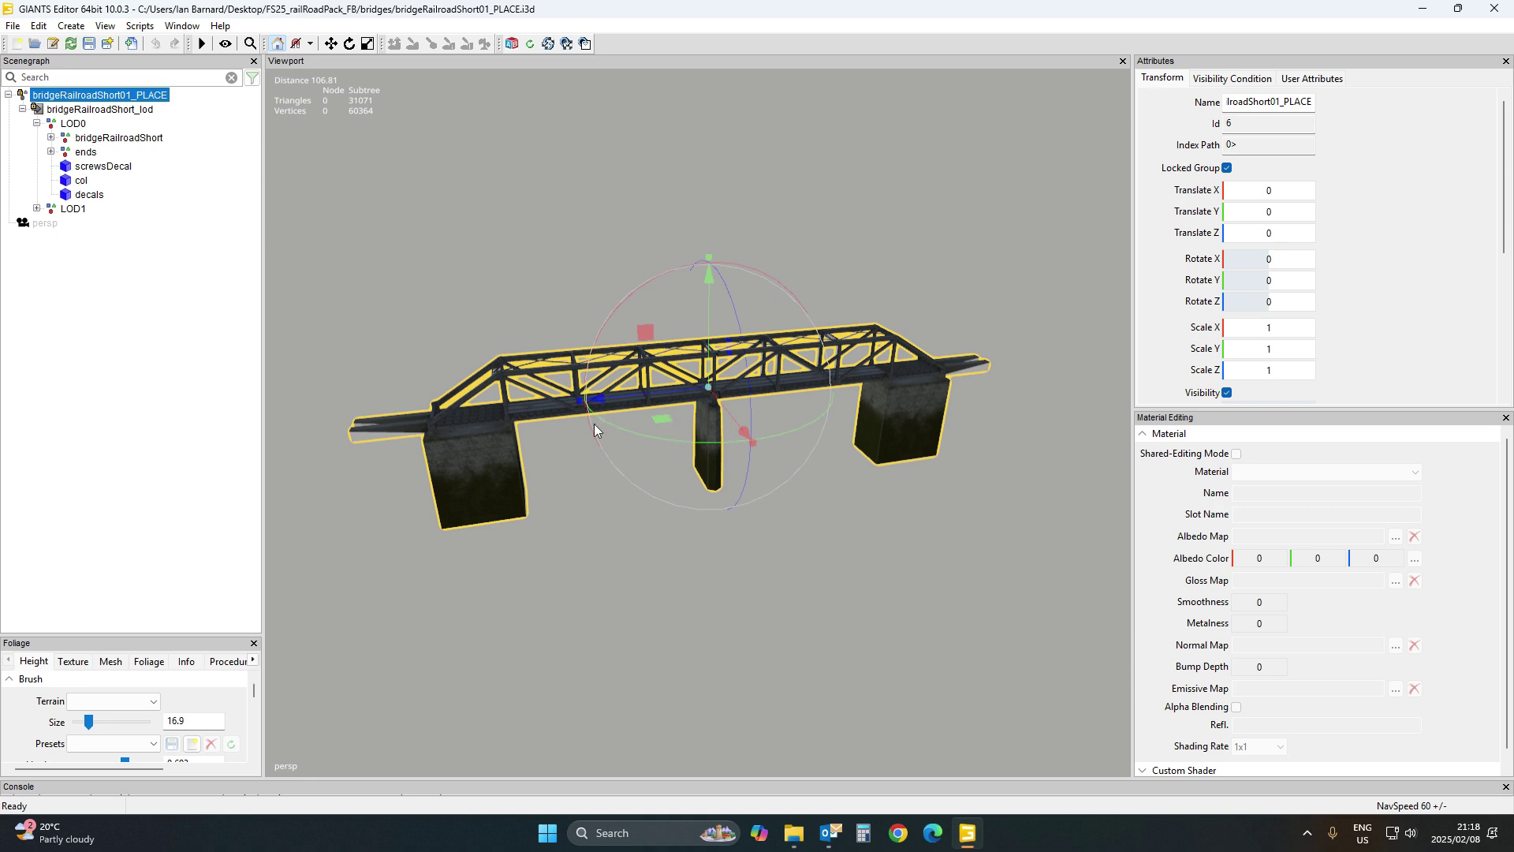
pyautogui.click(1498, 9)
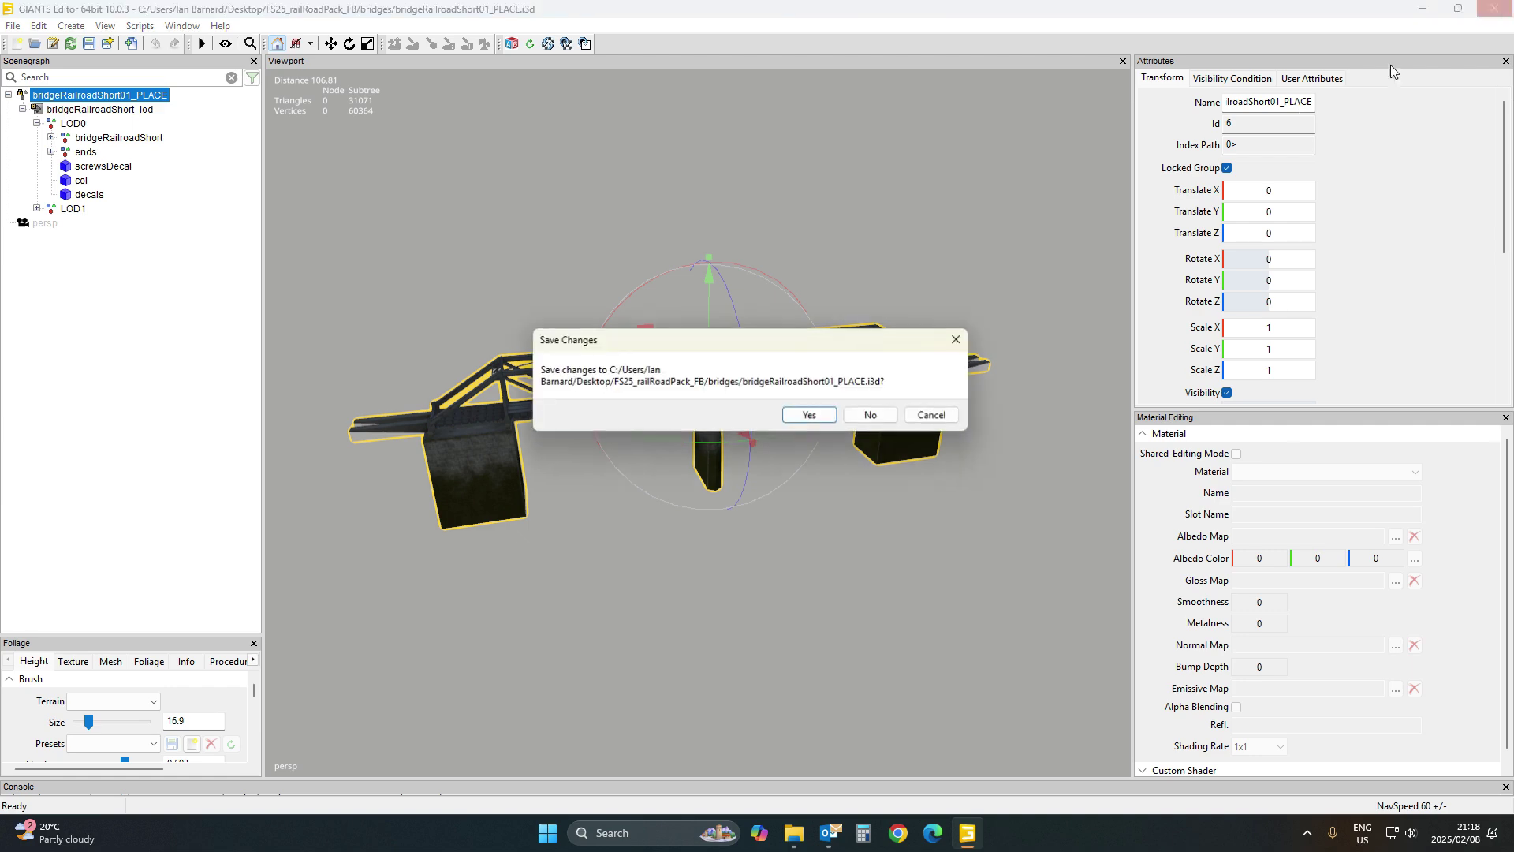
pyautogui.click(857, 421)
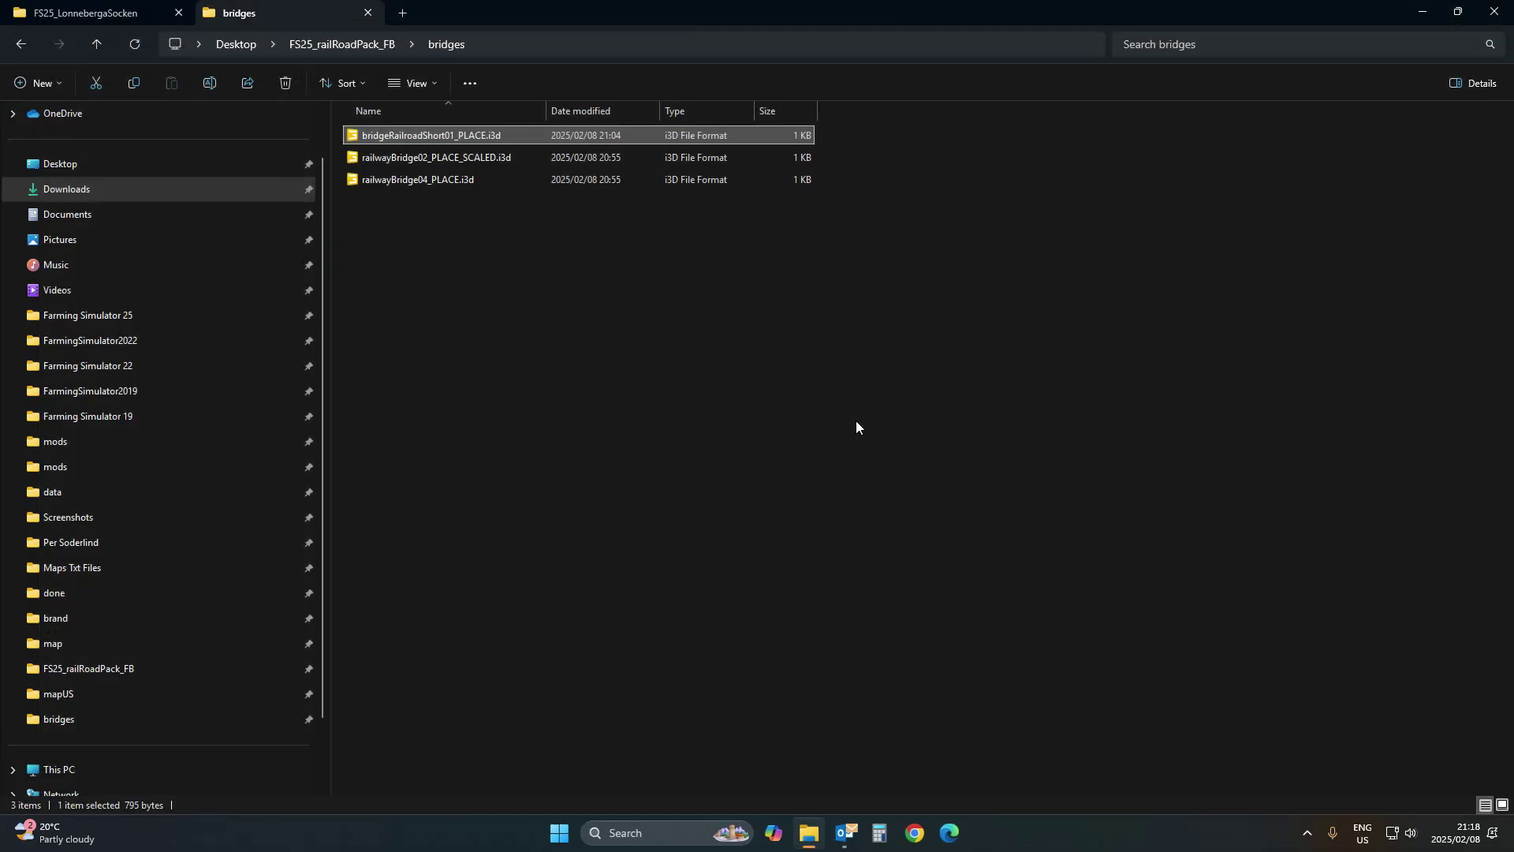
# Open railwayBridge02_PLACE_SCALED.i3d from the bridges folder in GIANTS Editor 10.0.3, view the bridge, and close it
pyautogui.doubleClick(460, 158)
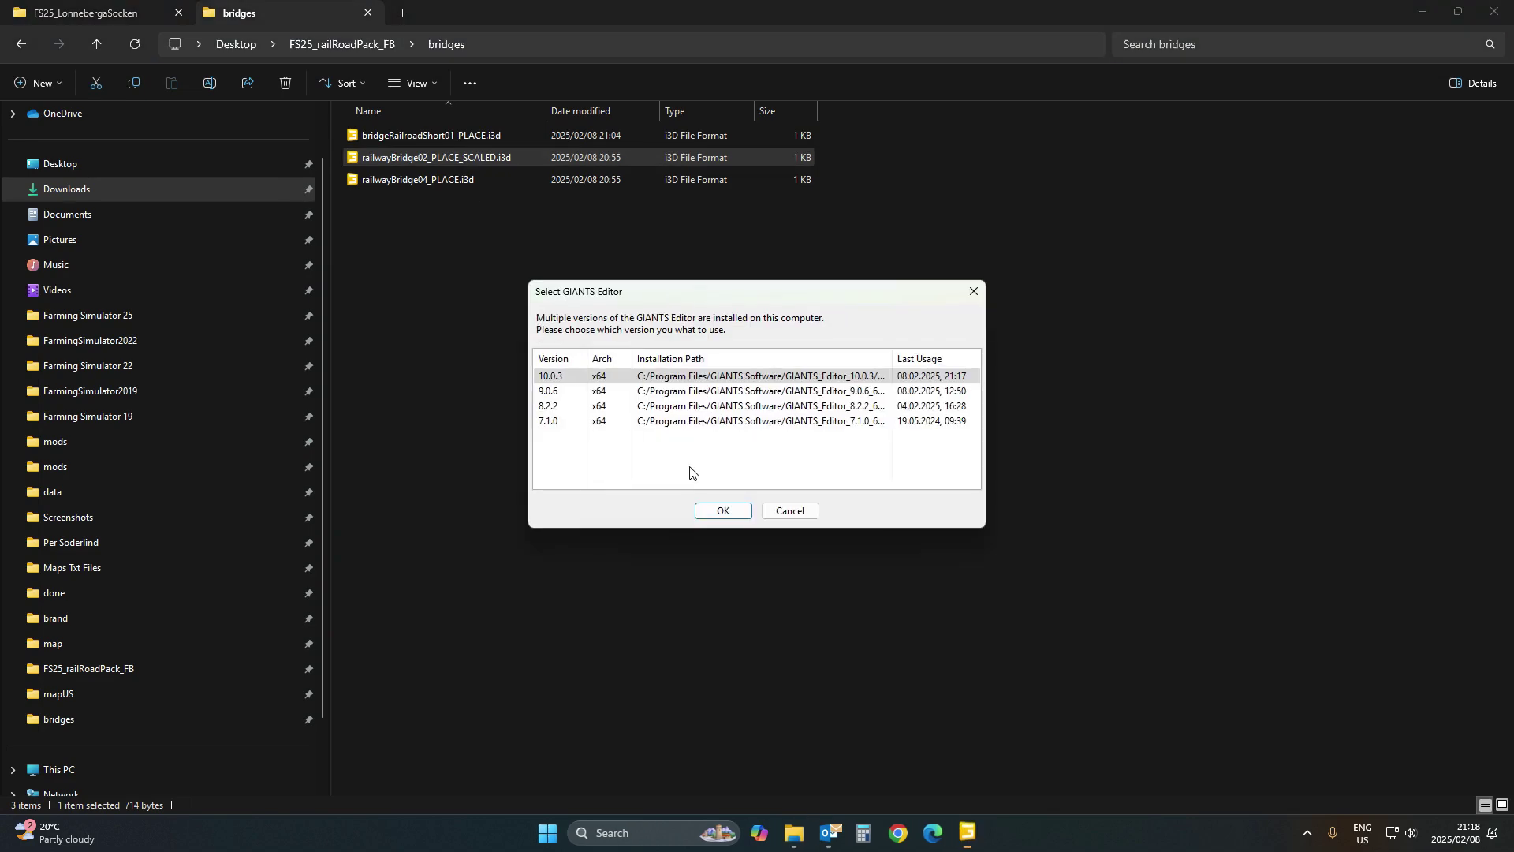
pyautogui.click(721, 494)
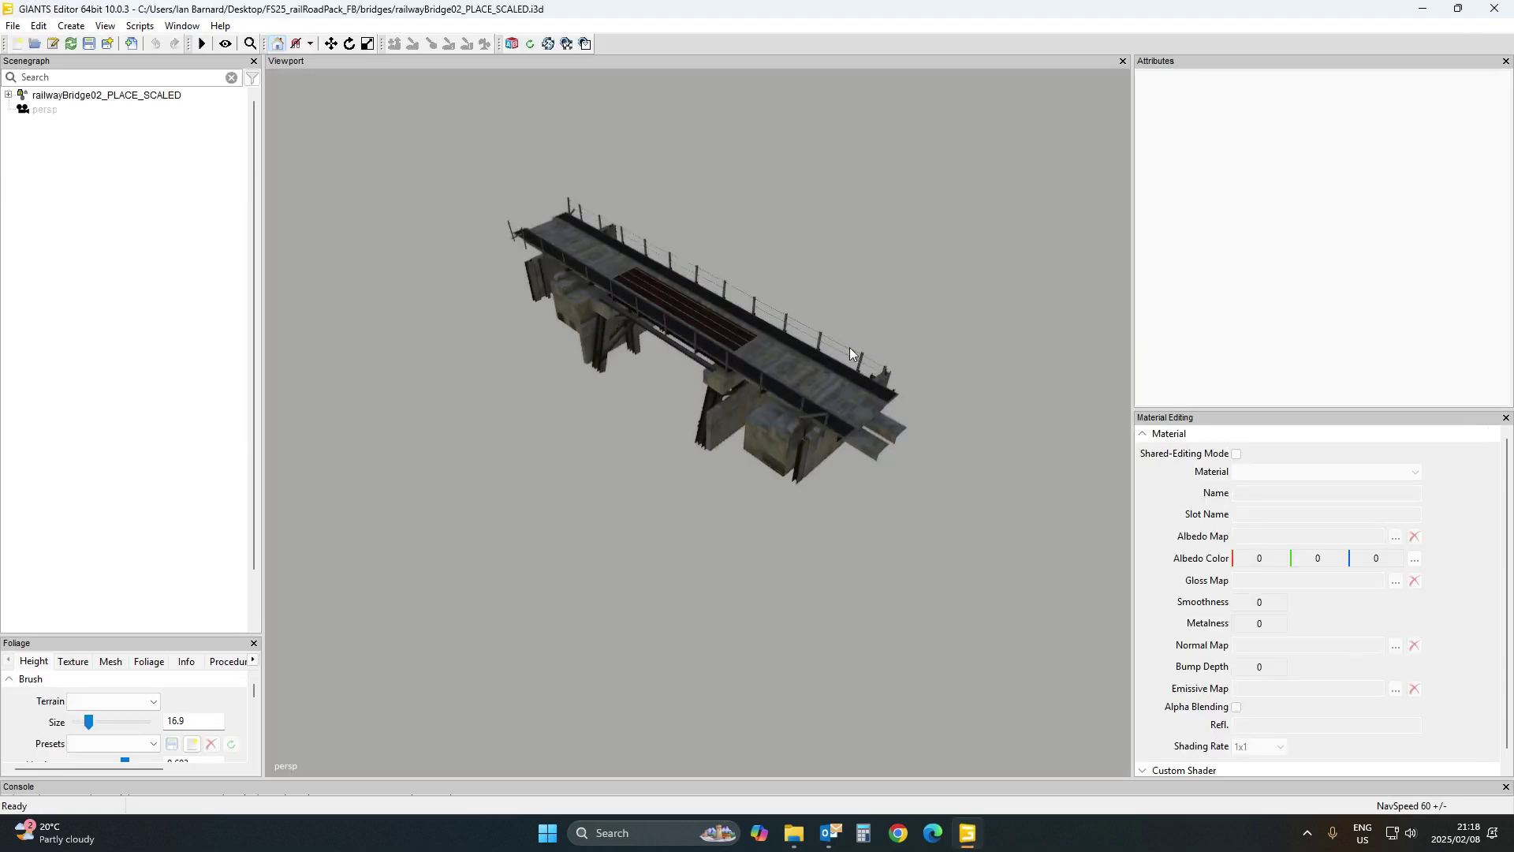
pyautogui.click(1495, 9)
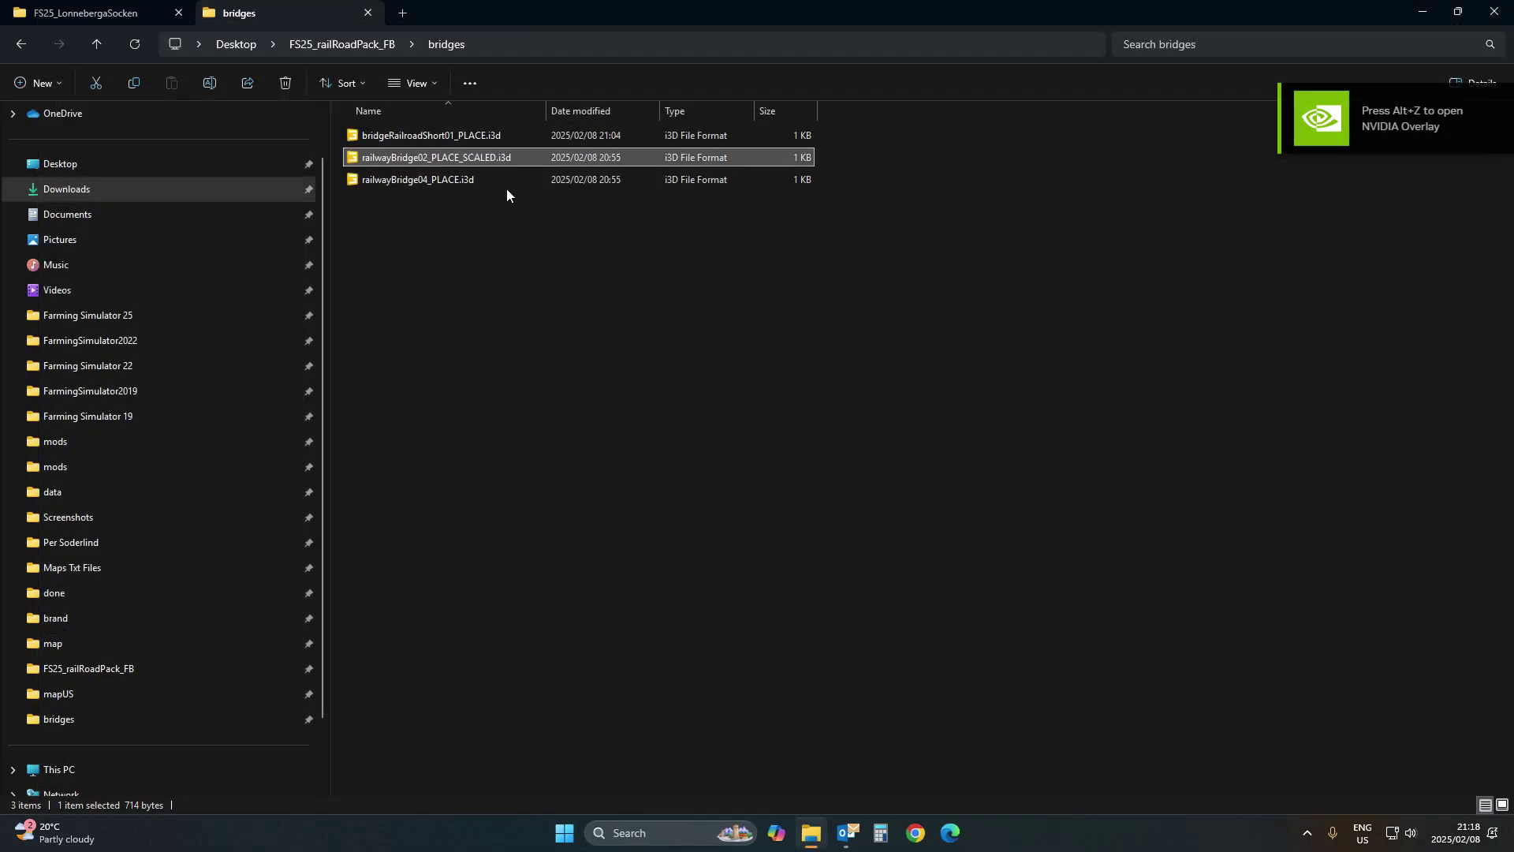
# Open railwayBridge04_PLACE.i3d from the bridges folder, examine the whole bridge, and close it without saving
pyautogui.doubleClick(400, 179)
pyautogui.click(739, 512)
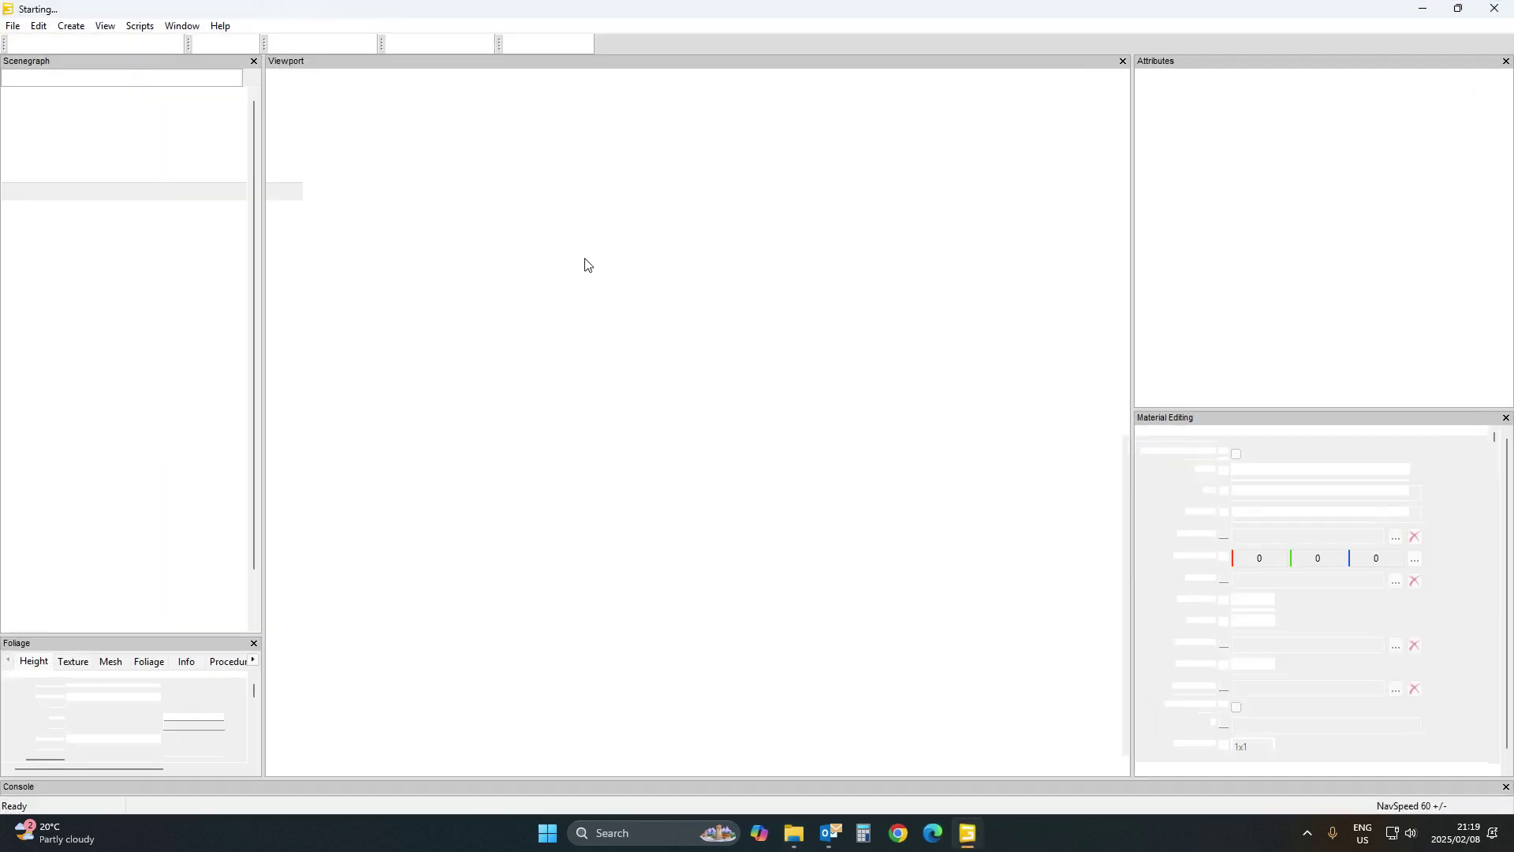
pyautogui.scroll(-5, 669, 359)
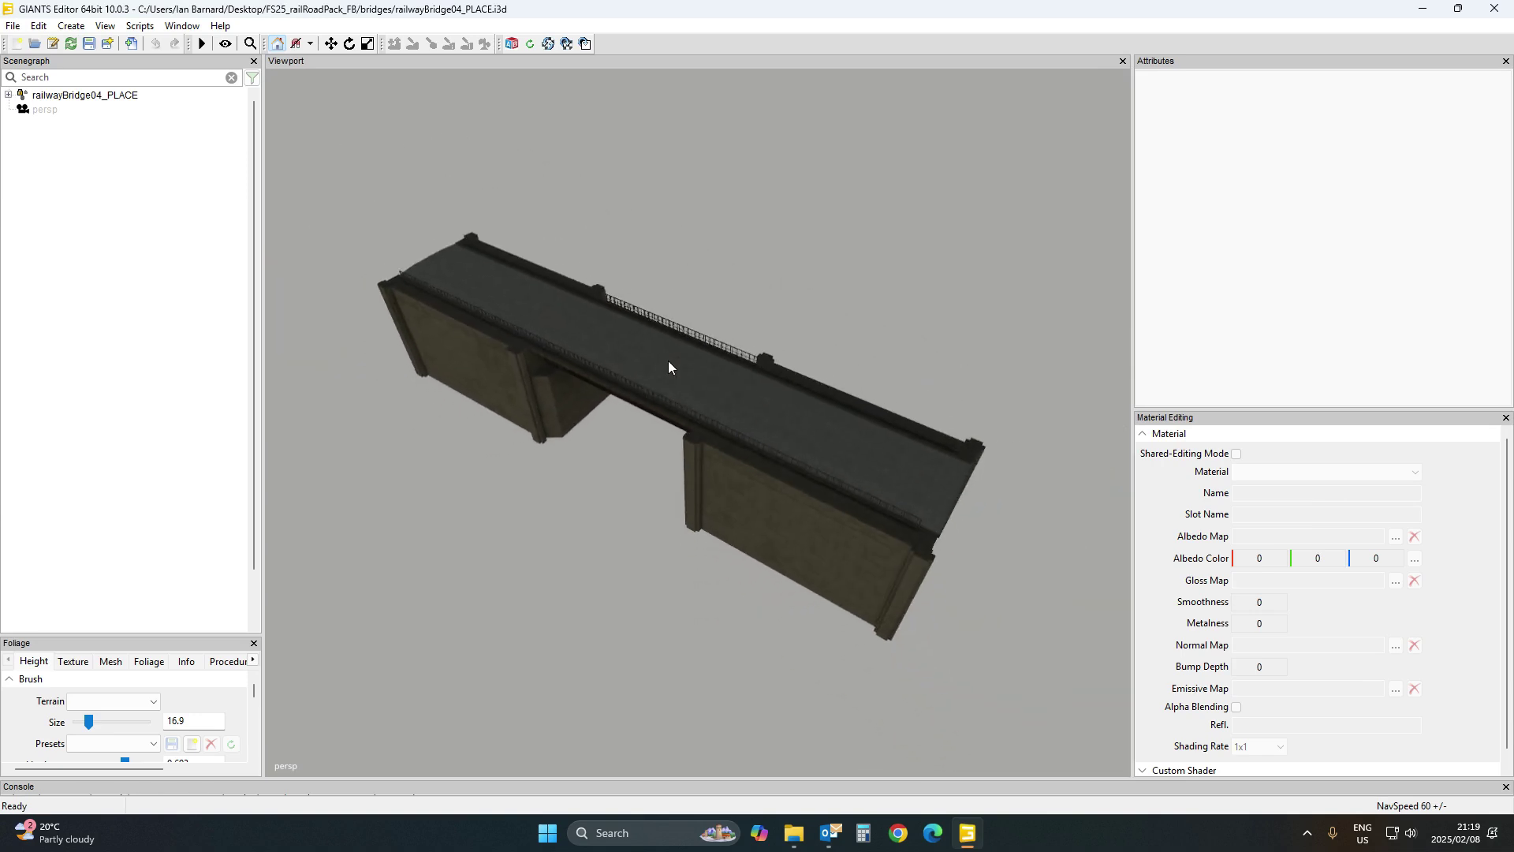
pyautogui.keyDown('alt'); pyautogui.moveTo(669, 361); pyautogui.dragTo(660, 357); pyautogui.keyUp('alt')
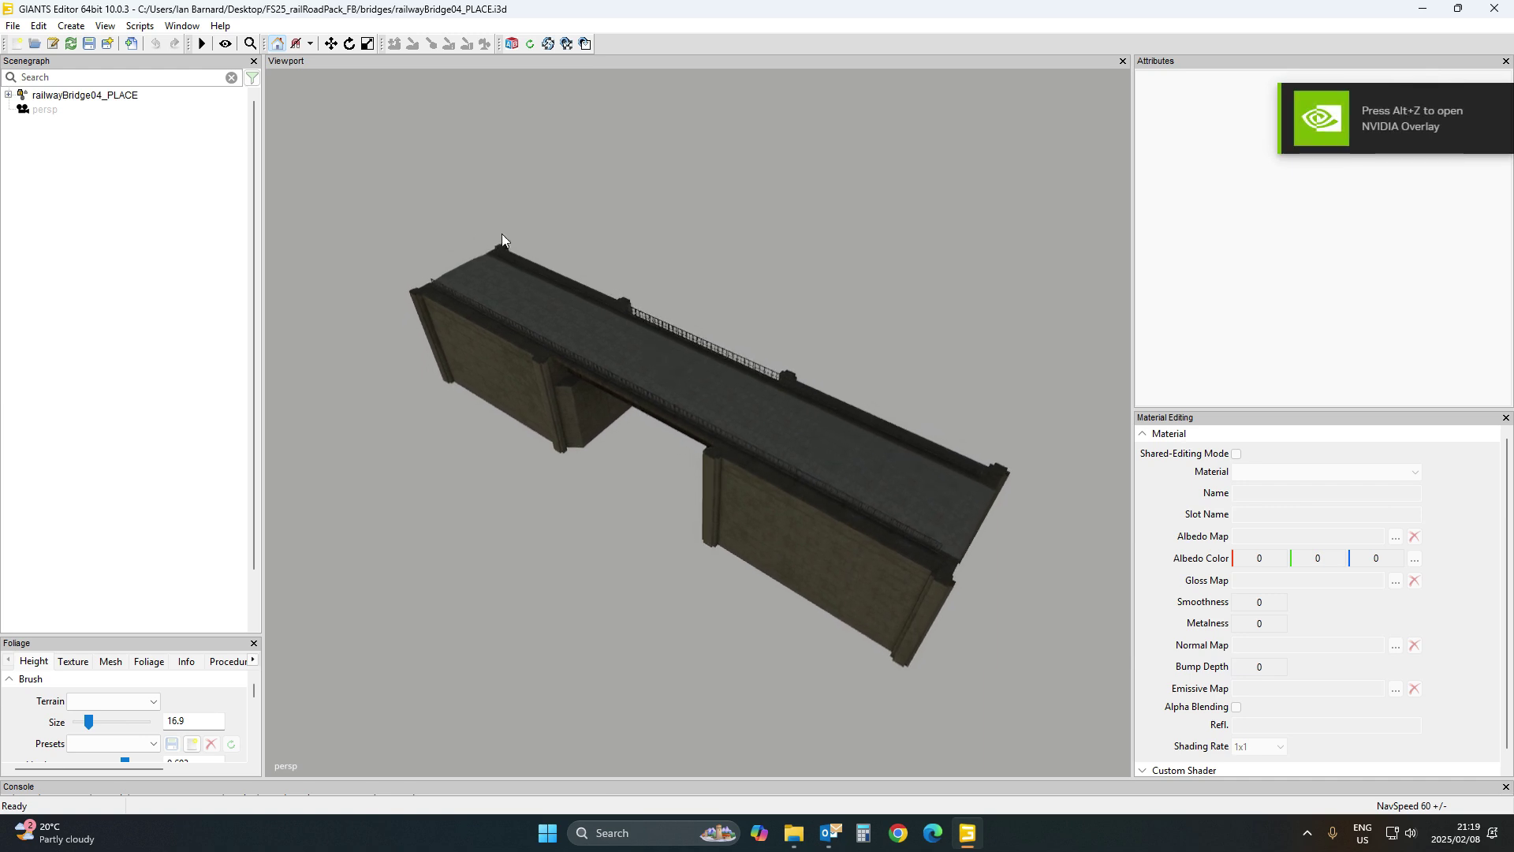
pyautogui.click(1496, 8)
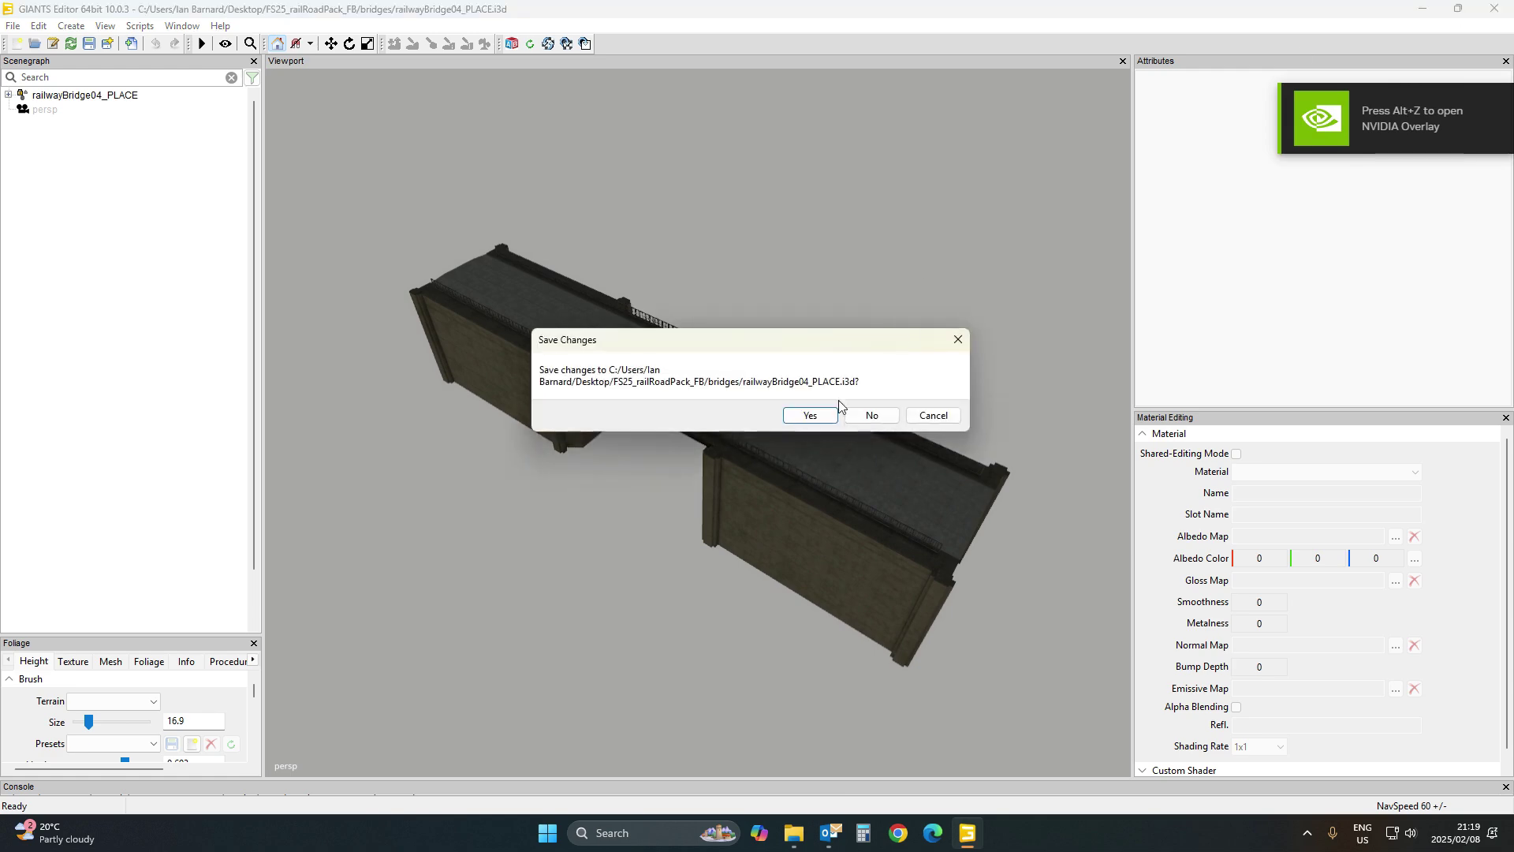
pyautogui.click(863, 413)
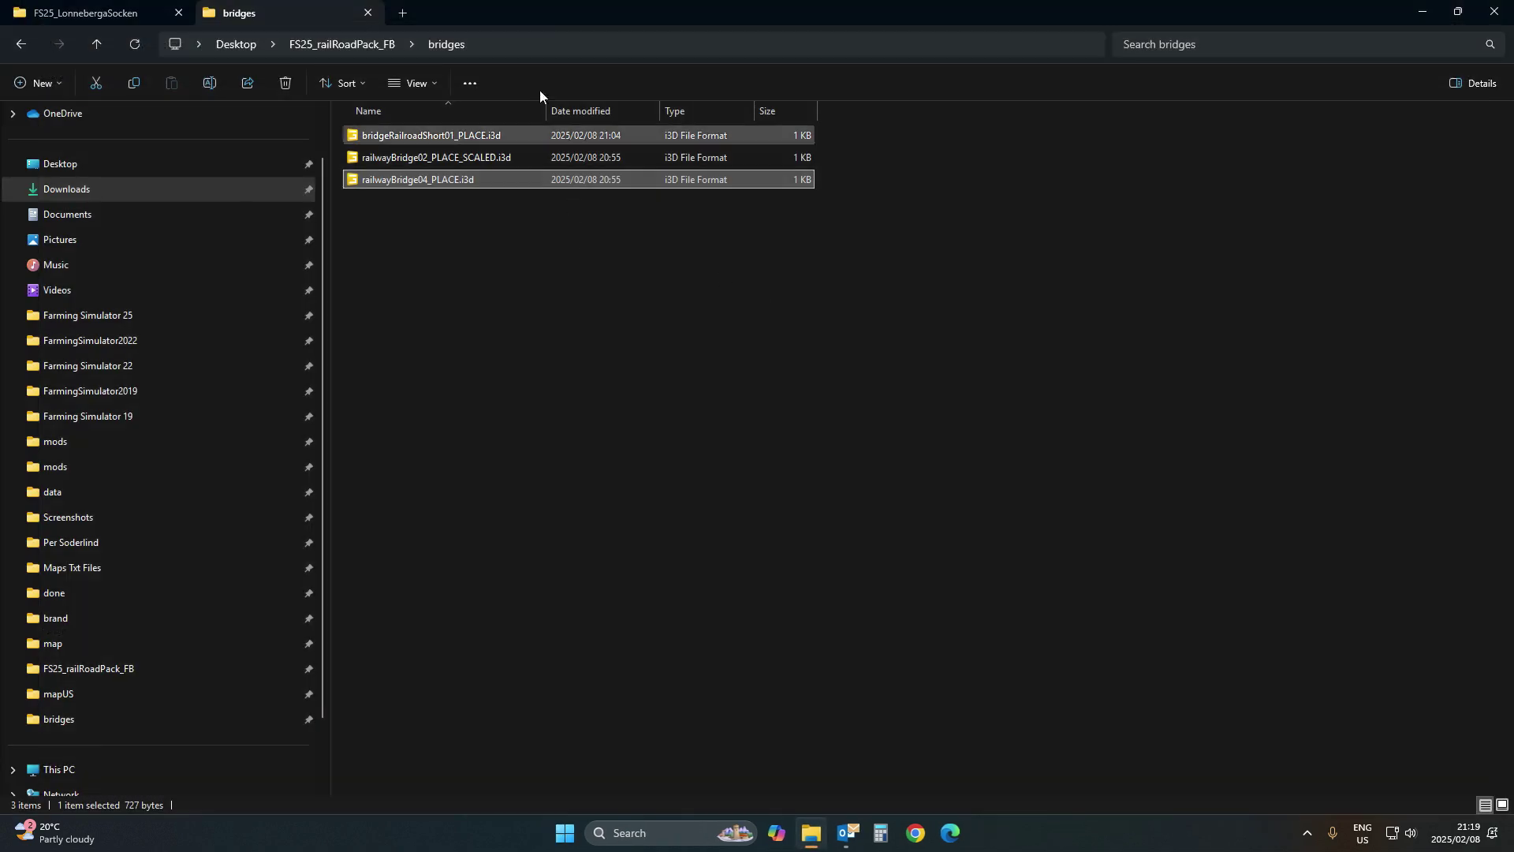
# Return to the FS25_railRoadPack_FB folder and open props1.i3d in GIANTS Editor 10.0.3
pyautogui.click(345, 44)
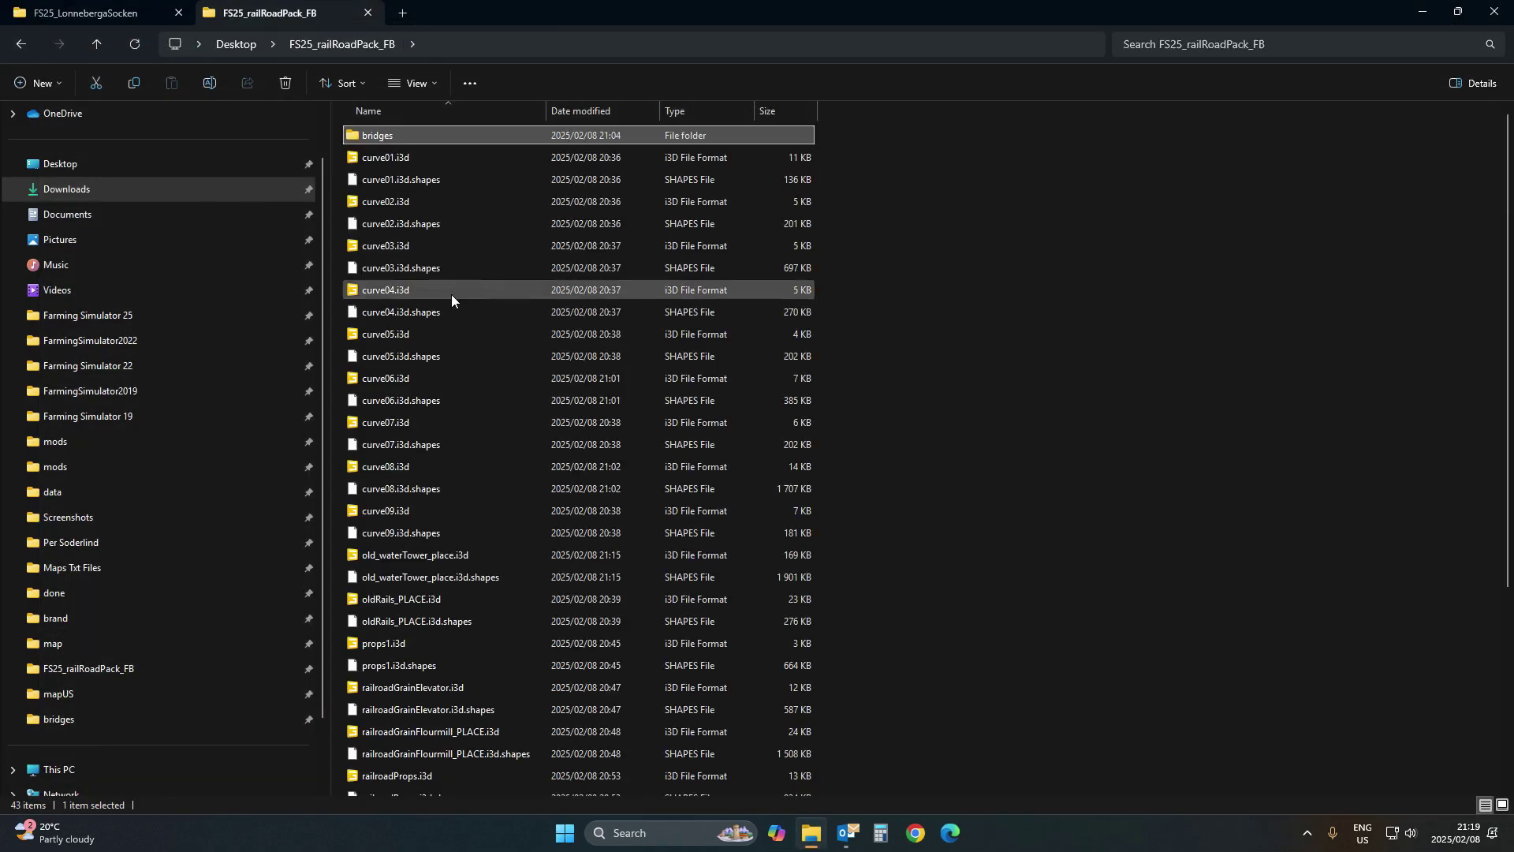
pyautogui.scroll(-4, 452, 299)
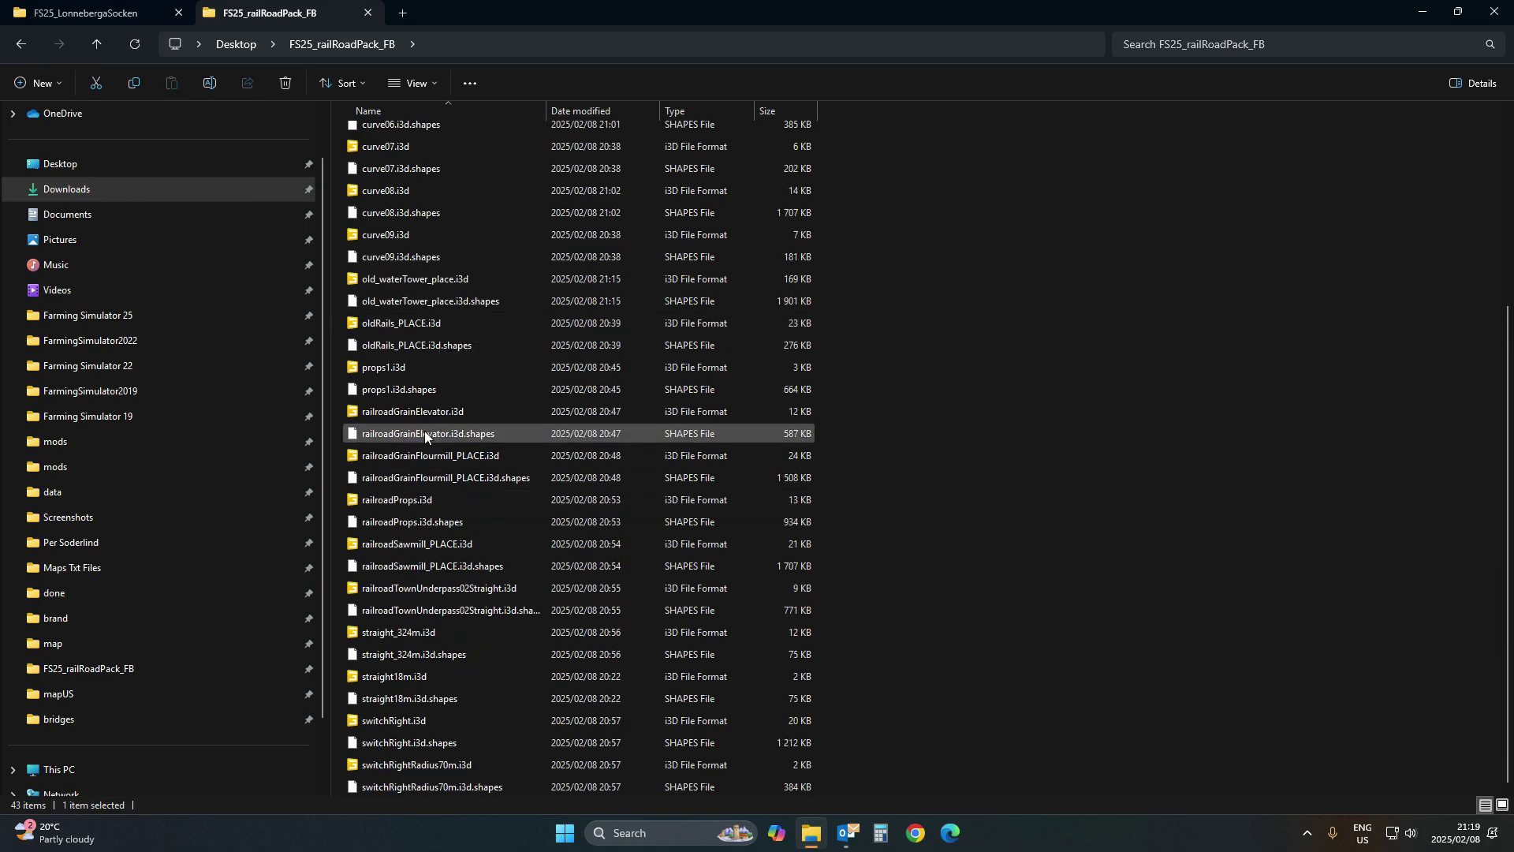
pyautogui.doubleClick(384, 371)
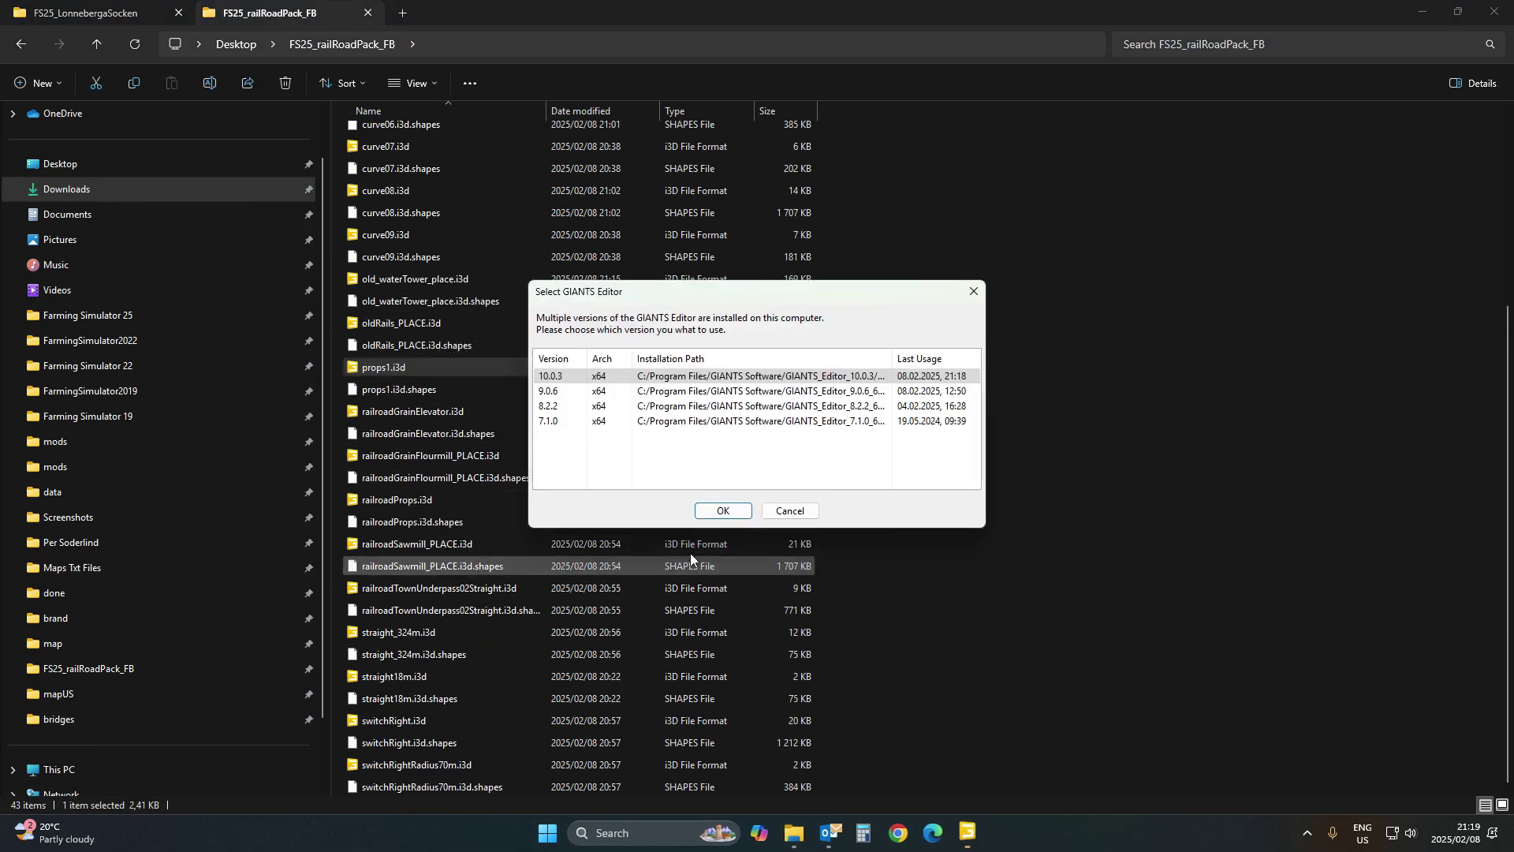
pyautogui.click(722, 511)
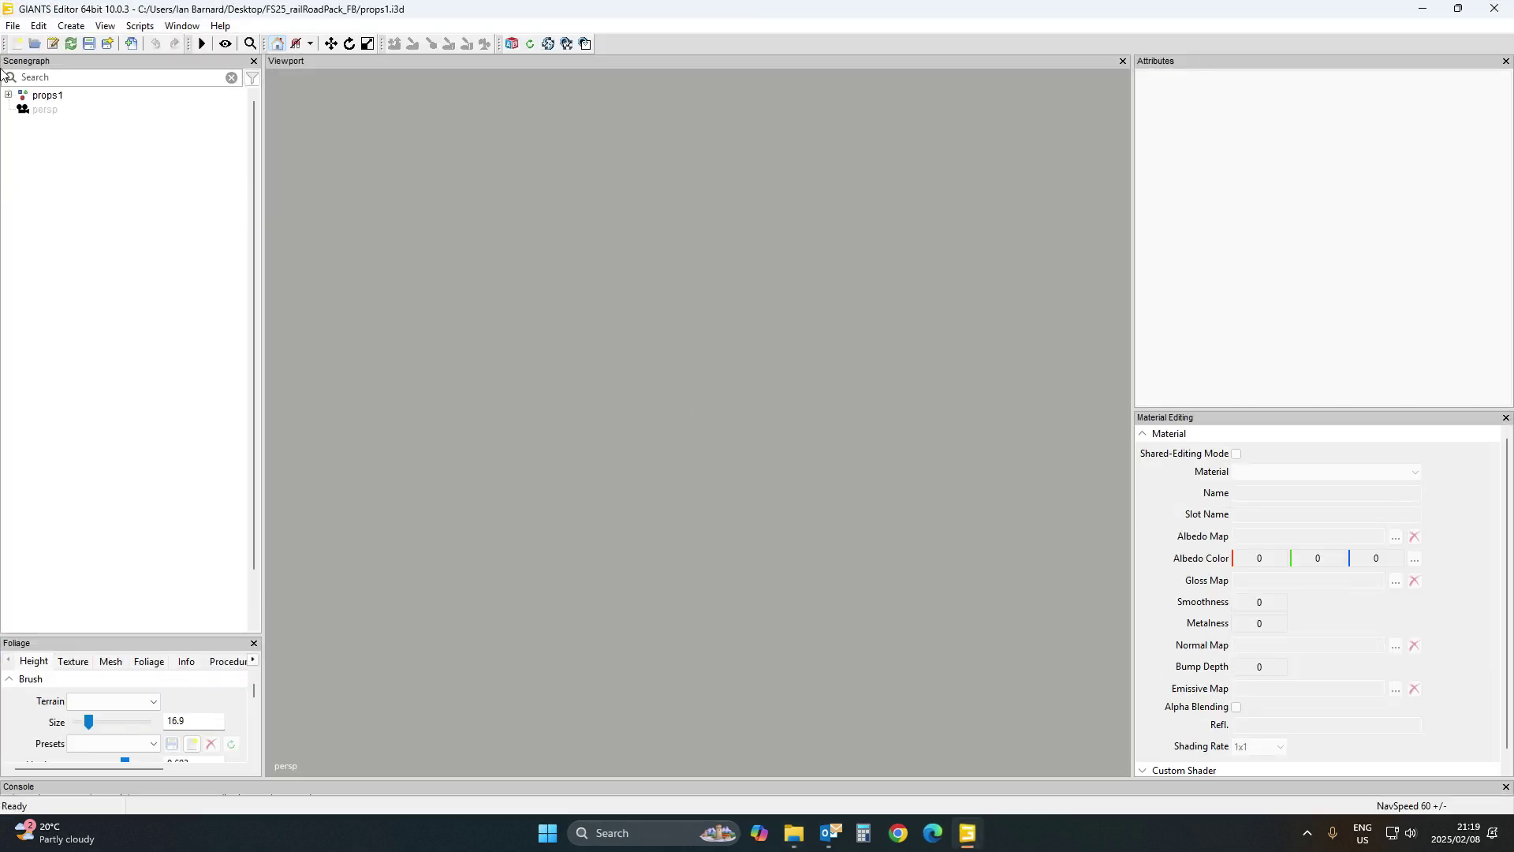
# Reset the Translate X of railroadElement01 in props1 to 0, and move it along X to about 4.937, clear of the other rail stacks
pyautogui.click(8, 95)
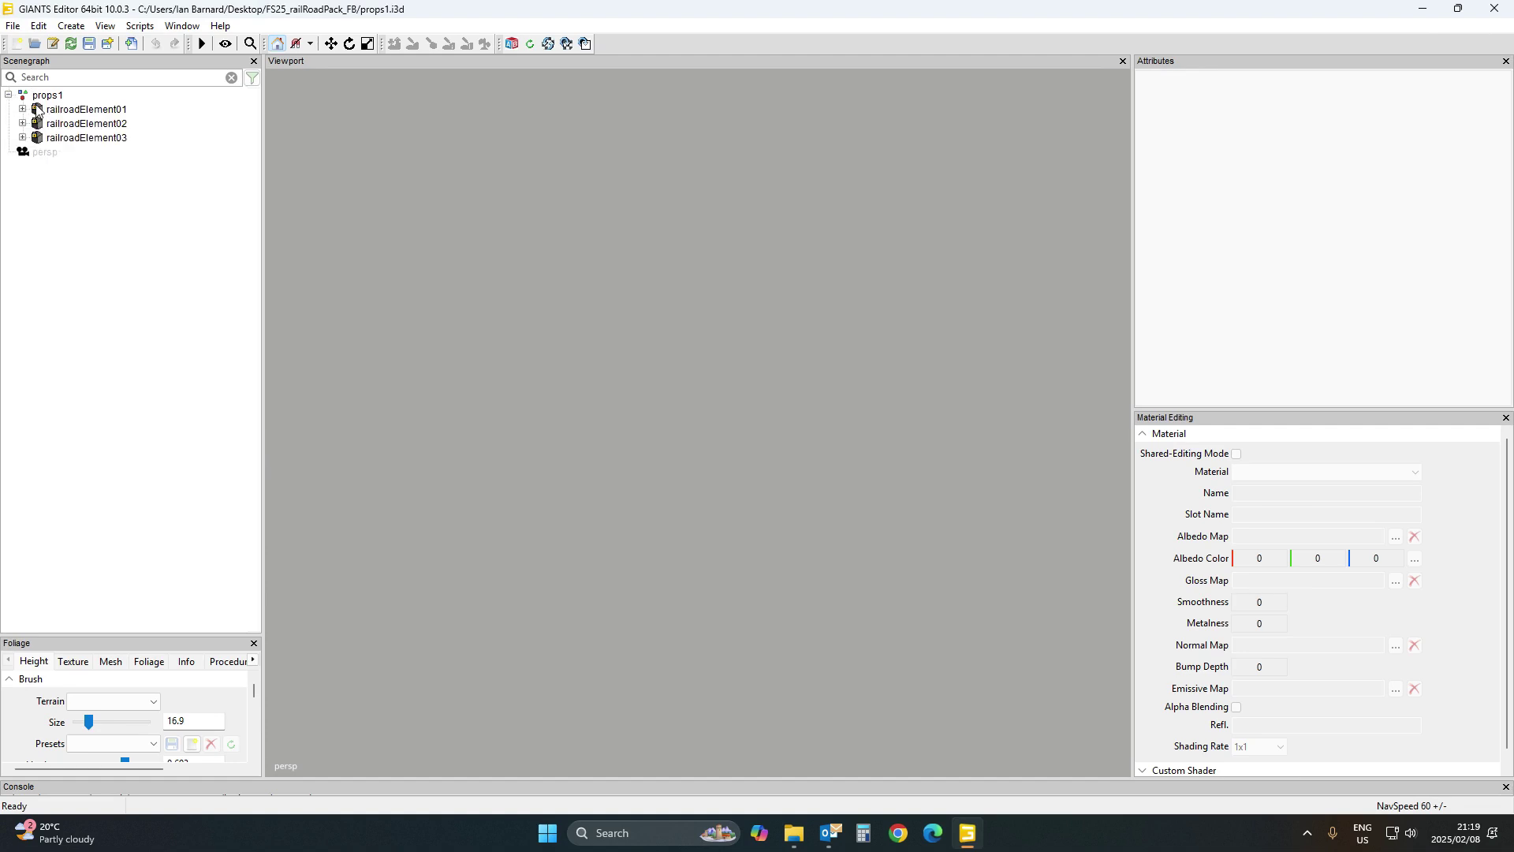
pyautogui.click(67, 110)
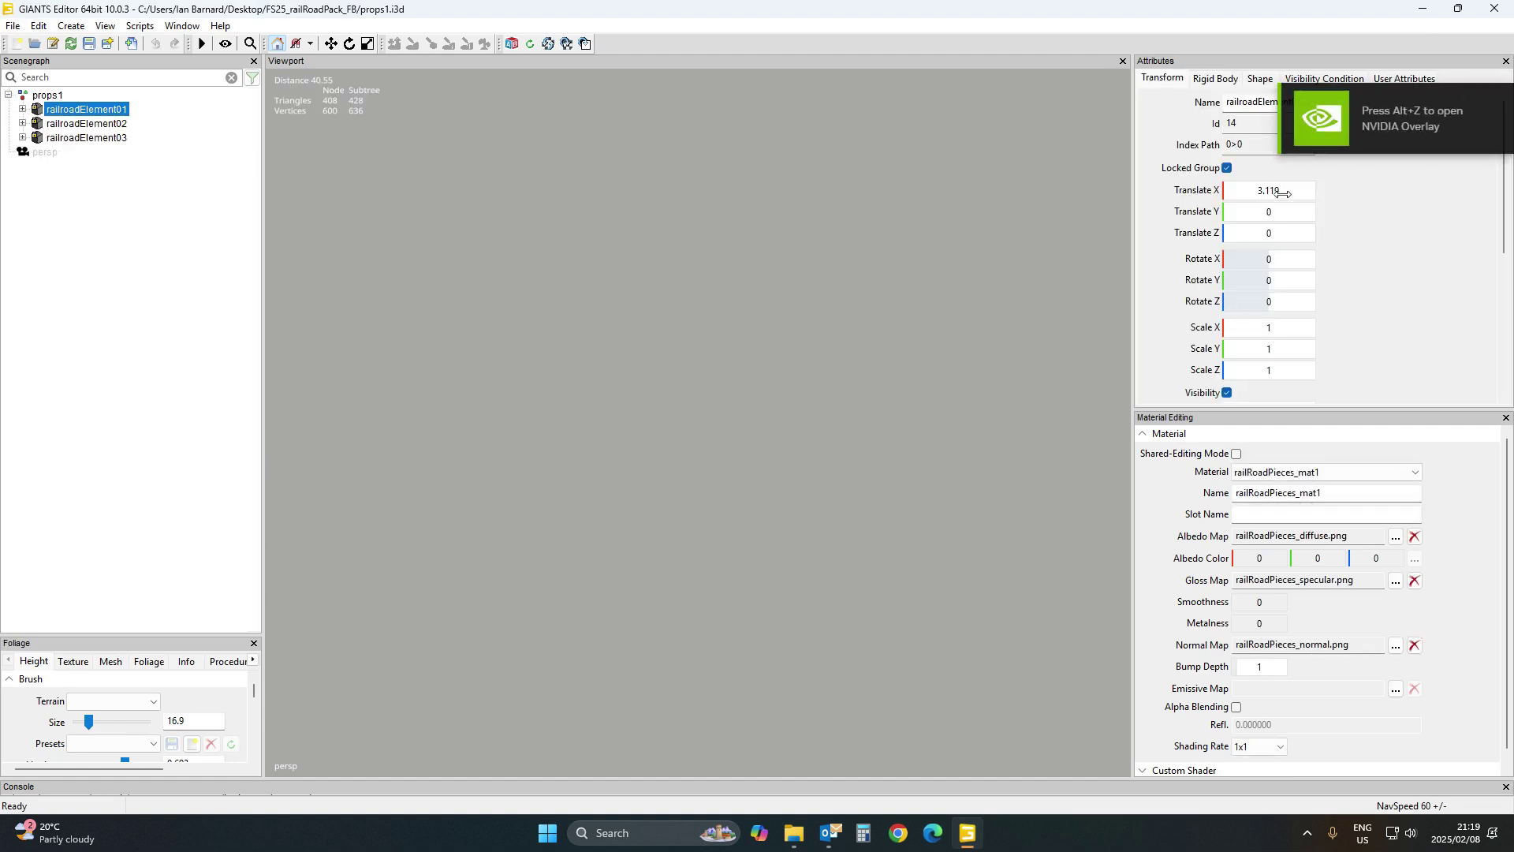
pyautogui.click(1273, 191)
pyautogui.write('0')
pyautogui.press('Return')
pyautogui.press('f')
pyautogui.scroll(-6, 349, 203)
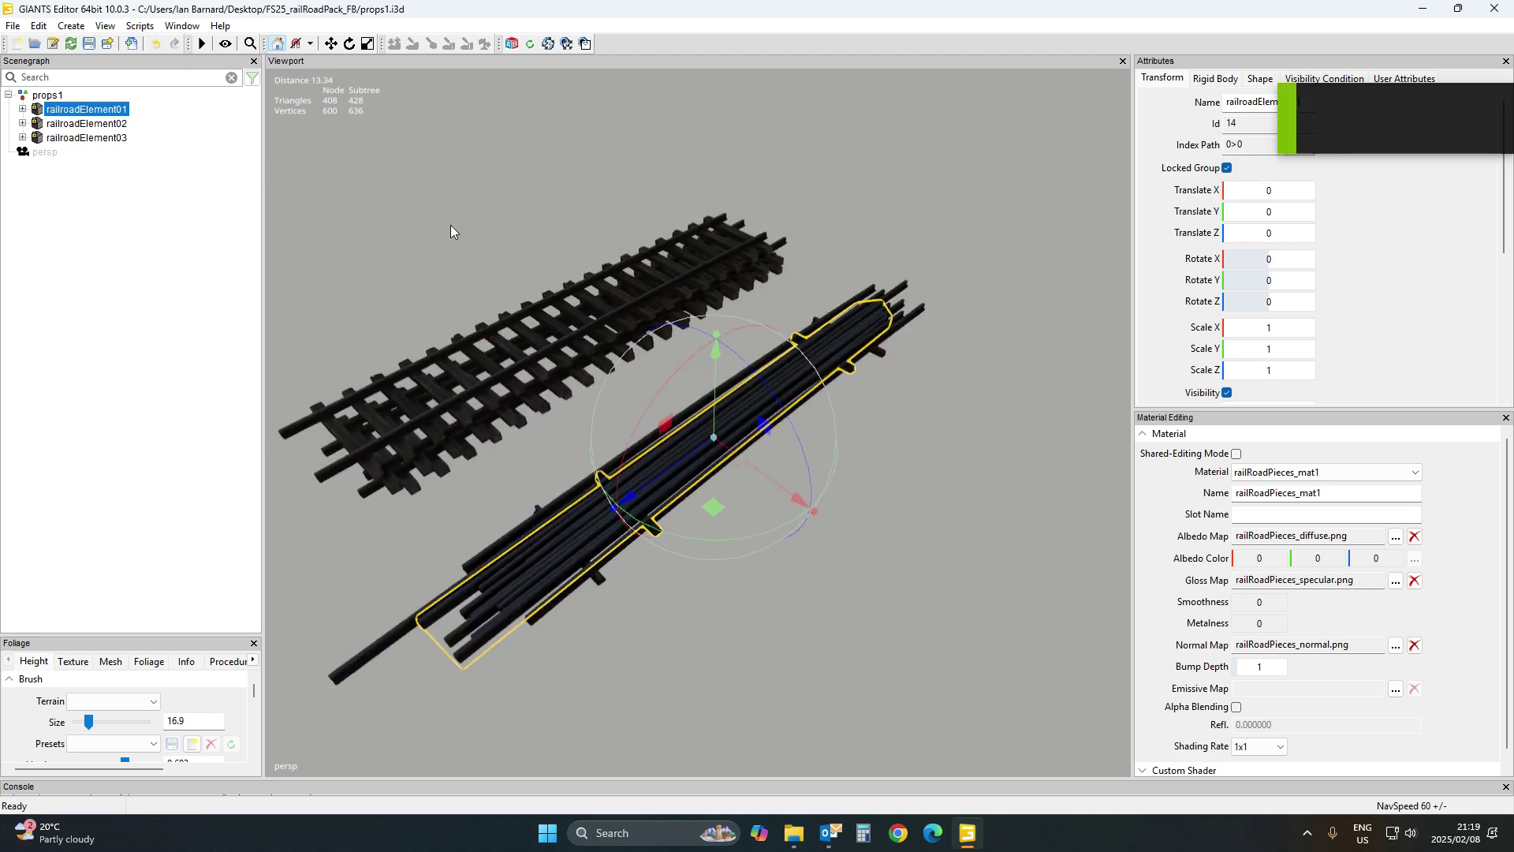
pyautogui.moveTo(451, 228); pyautogui.dragTo(458, 232, button='middle')
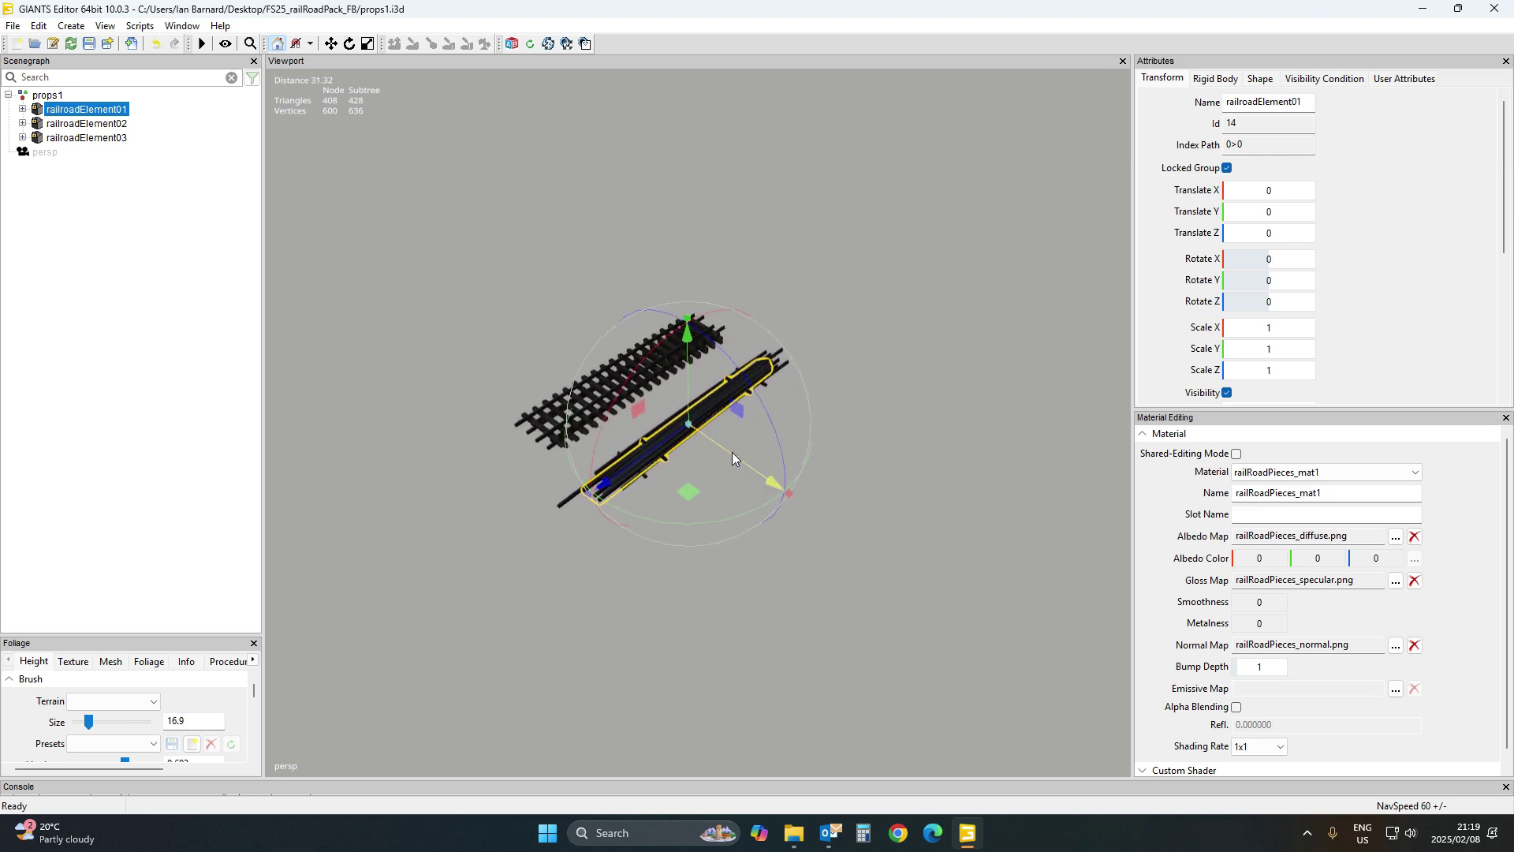
pyautogui.moveTo(732, 452); pyautogui.dragTo(816, 513)
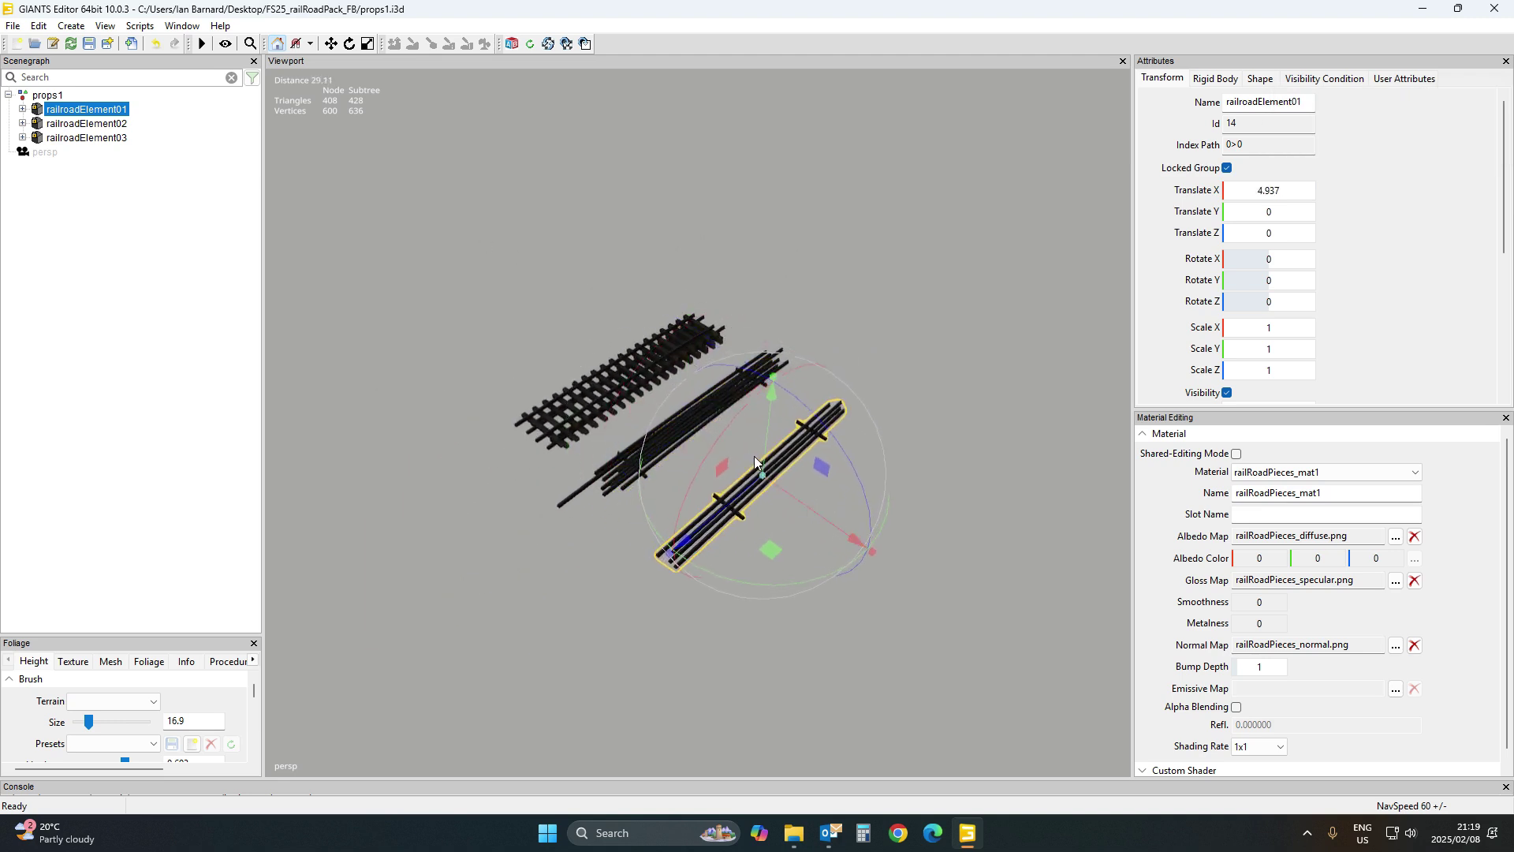
# Set Translate X, Y and Z of the props1 group to 0, and frame the group in the viewport
pyautogui.click(46, 96)
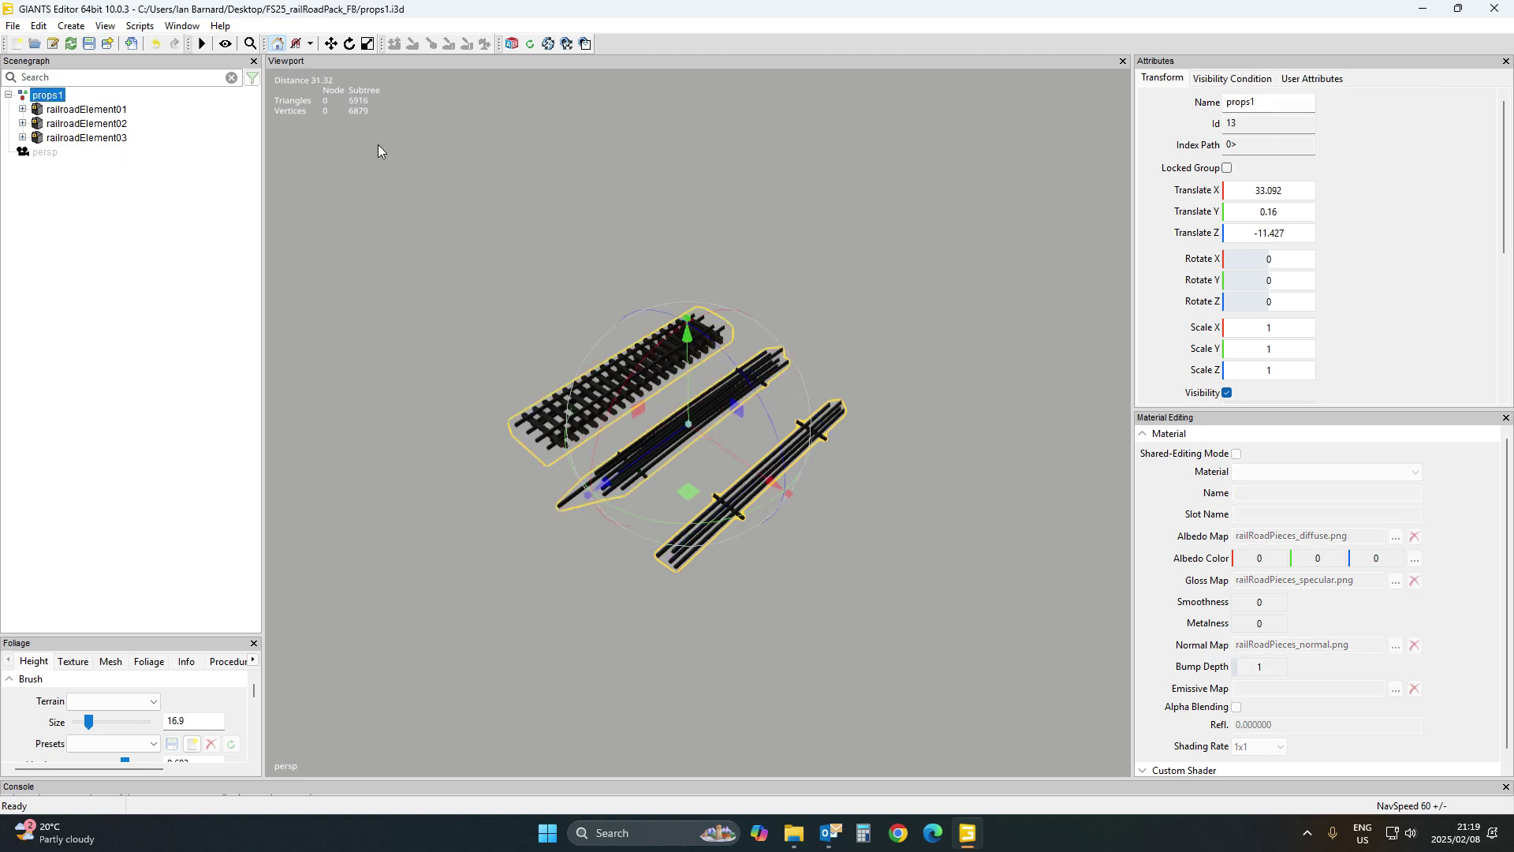
pyautogui.doubleClick(1279, 191)
pyautogui.write('0')
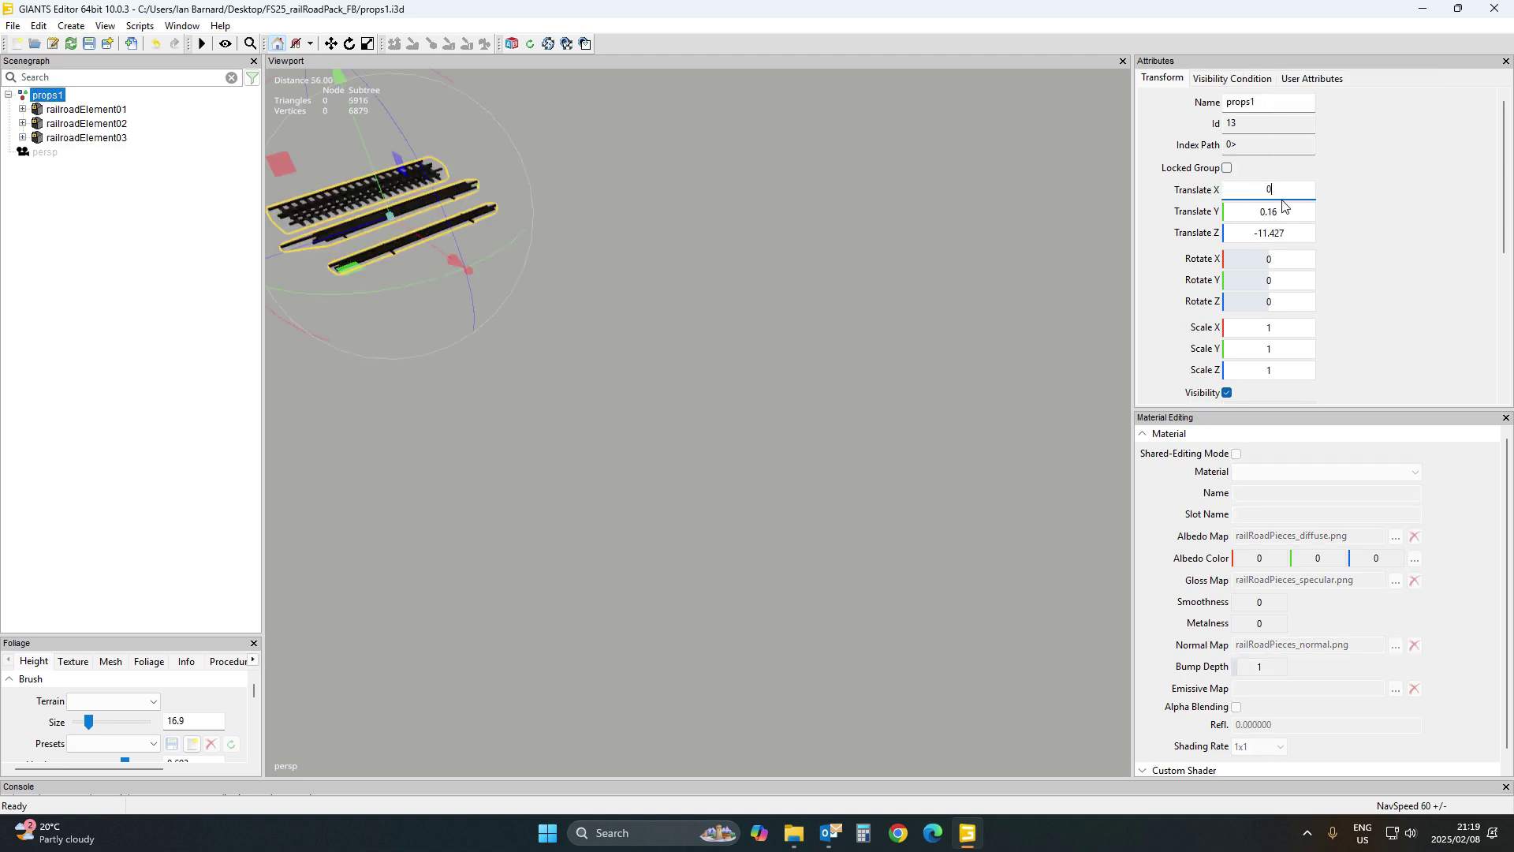
pyautogui.press('Tab')
pyautogui.press('Tab')
pyautogui.write('0')
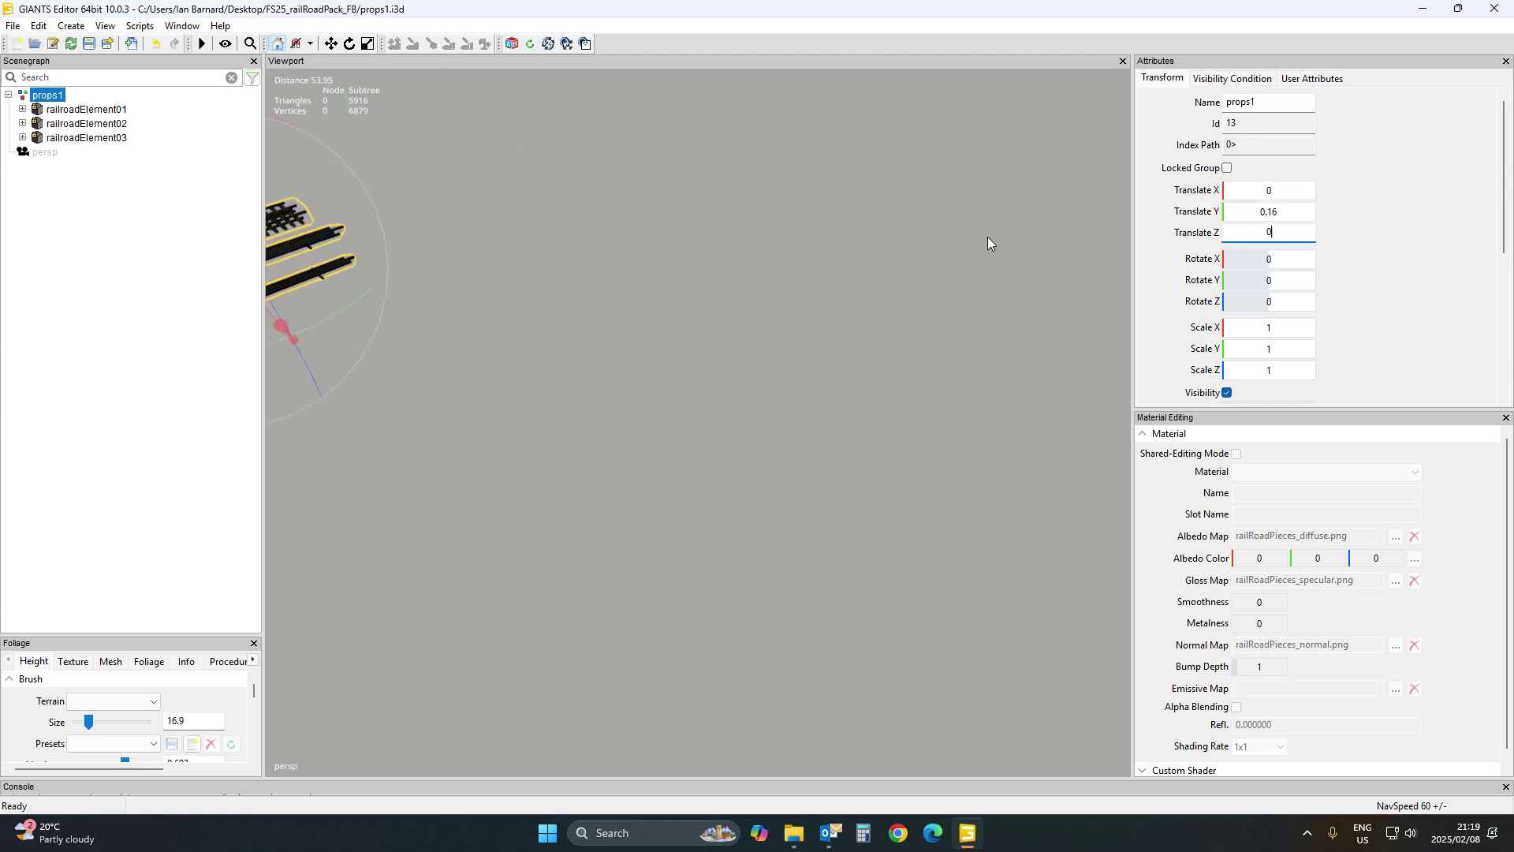
pyautogui.doubleClick(1270, 212)
pyautogui.write('0')
pyautogui.press('Return')
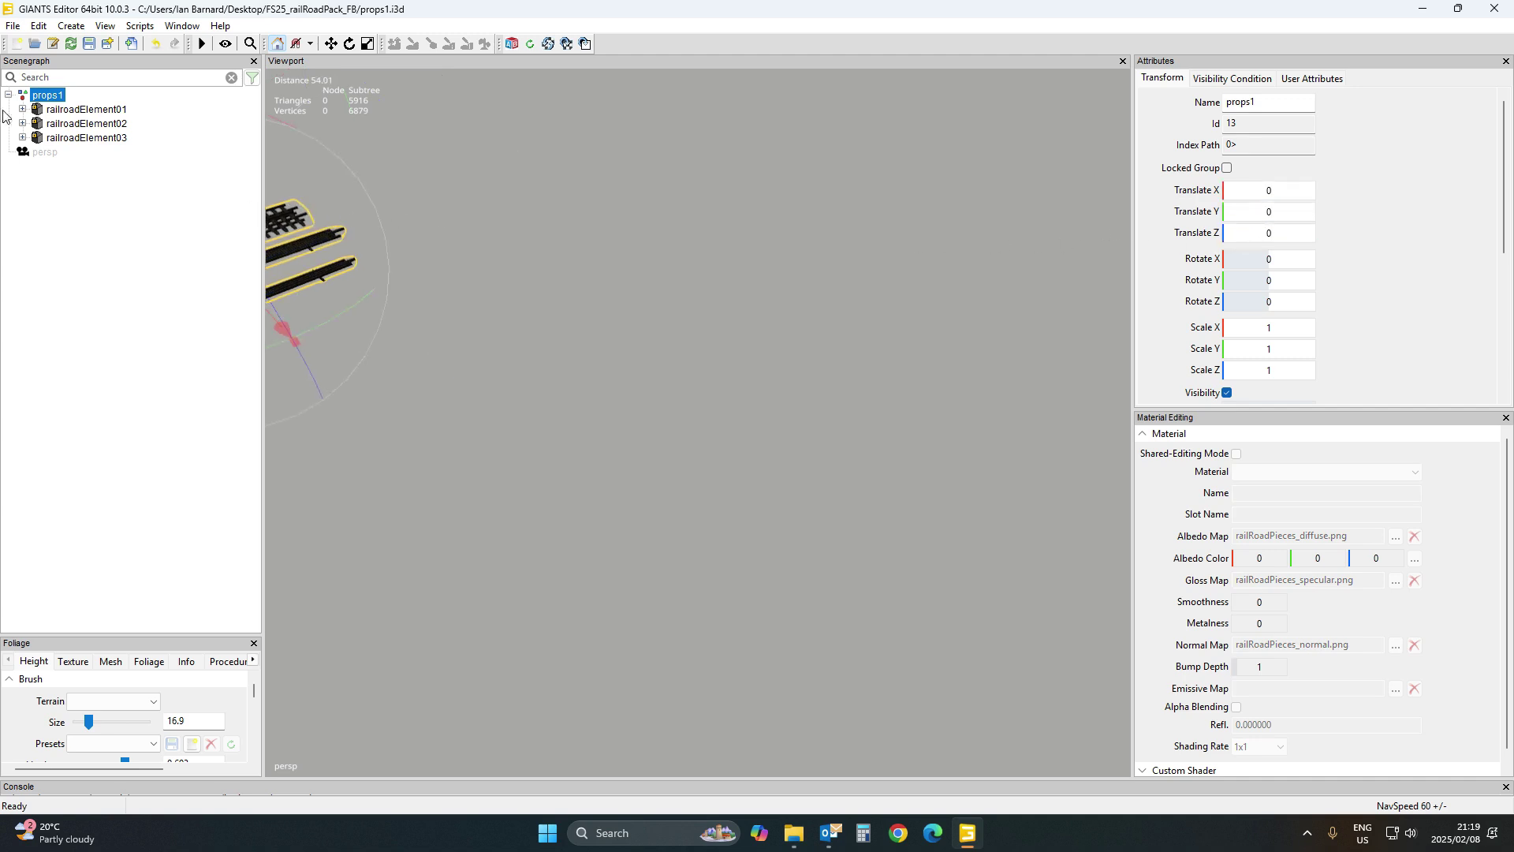
pyautogui.press('f')
pyautogui.scroll(5, 451, 237)
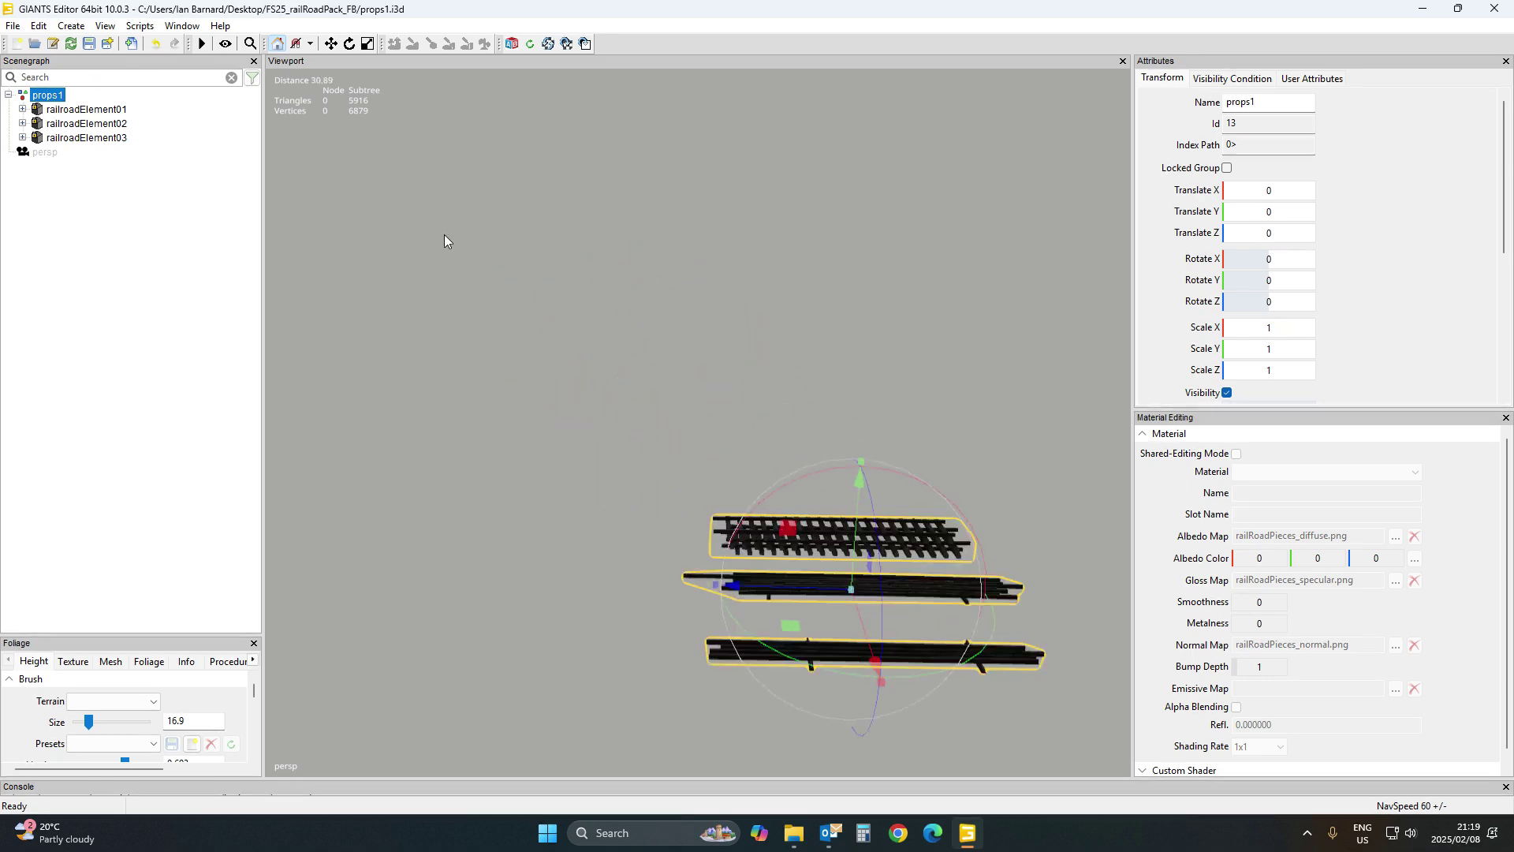
pyautogui.moveTo(457, 252); pyautogui.dragTo(553, 309, button='middle')
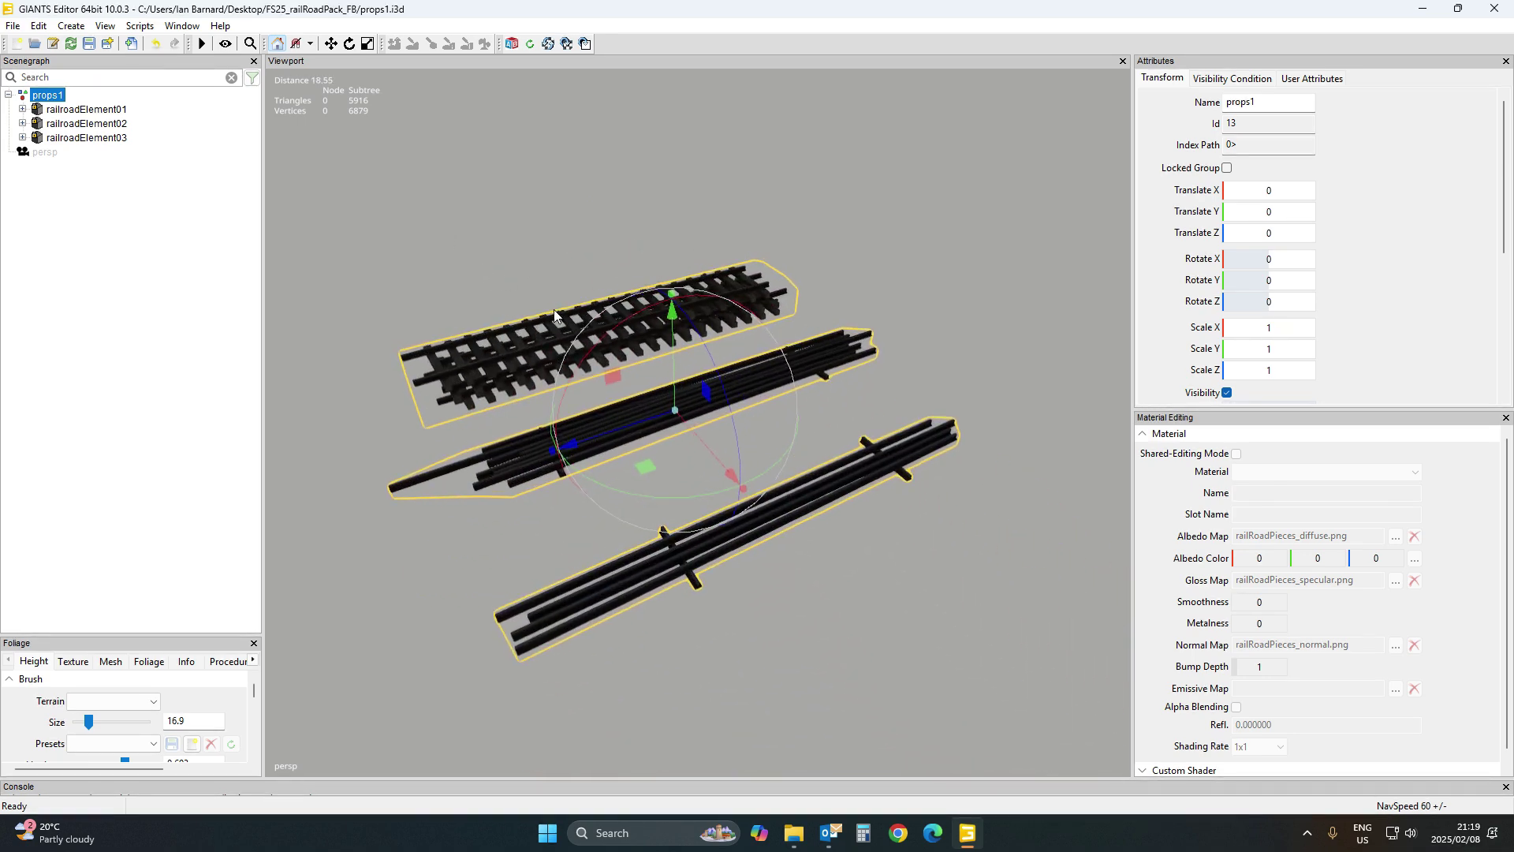
# Save the repositioned props1.i3d and clear the selection
pyautogui.click(43, 157)
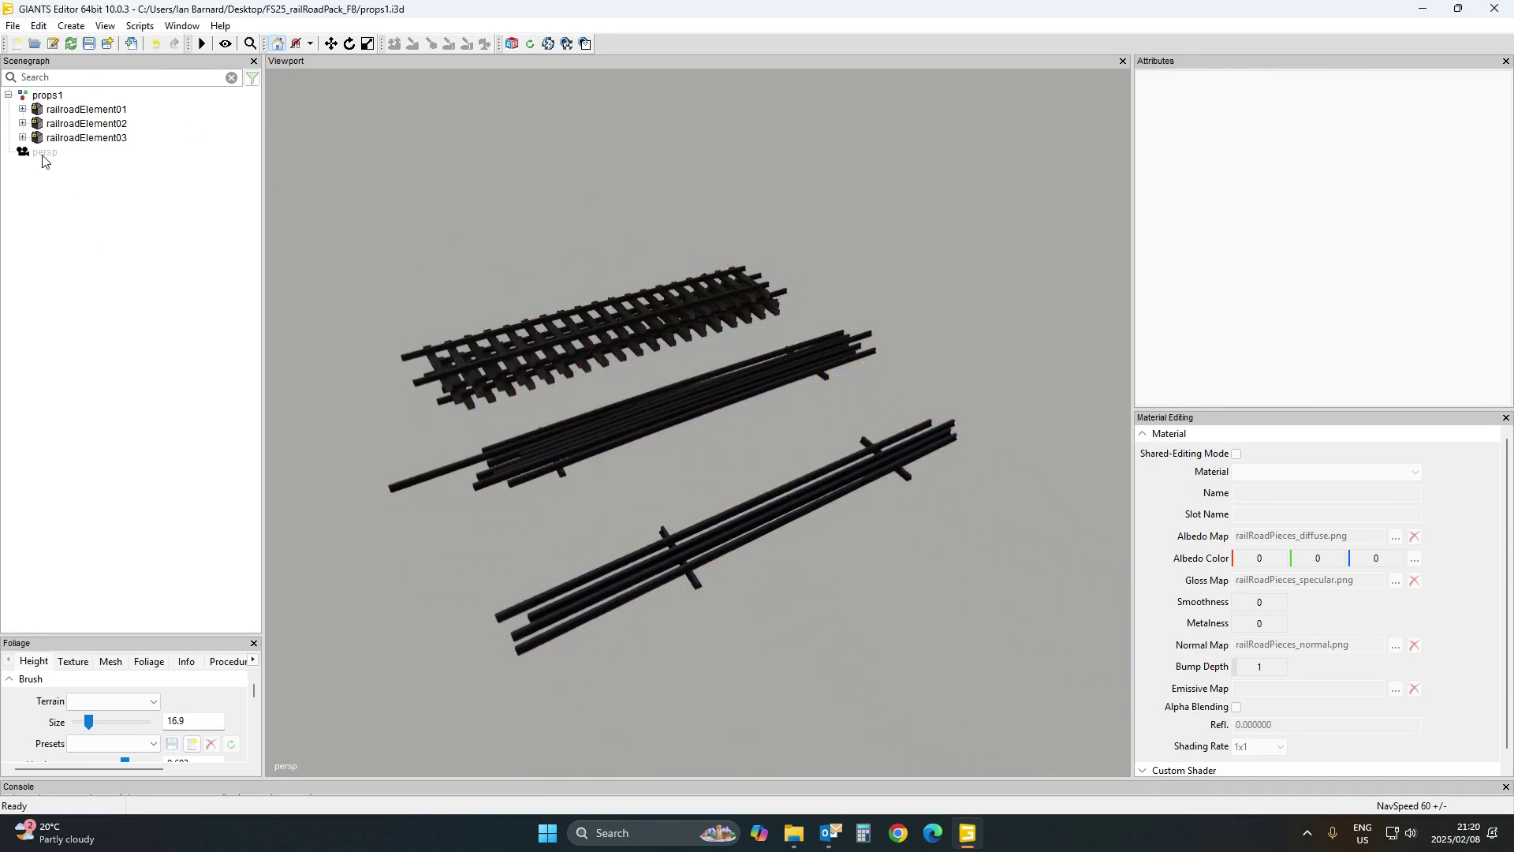
pyautogui.click(48, 95)
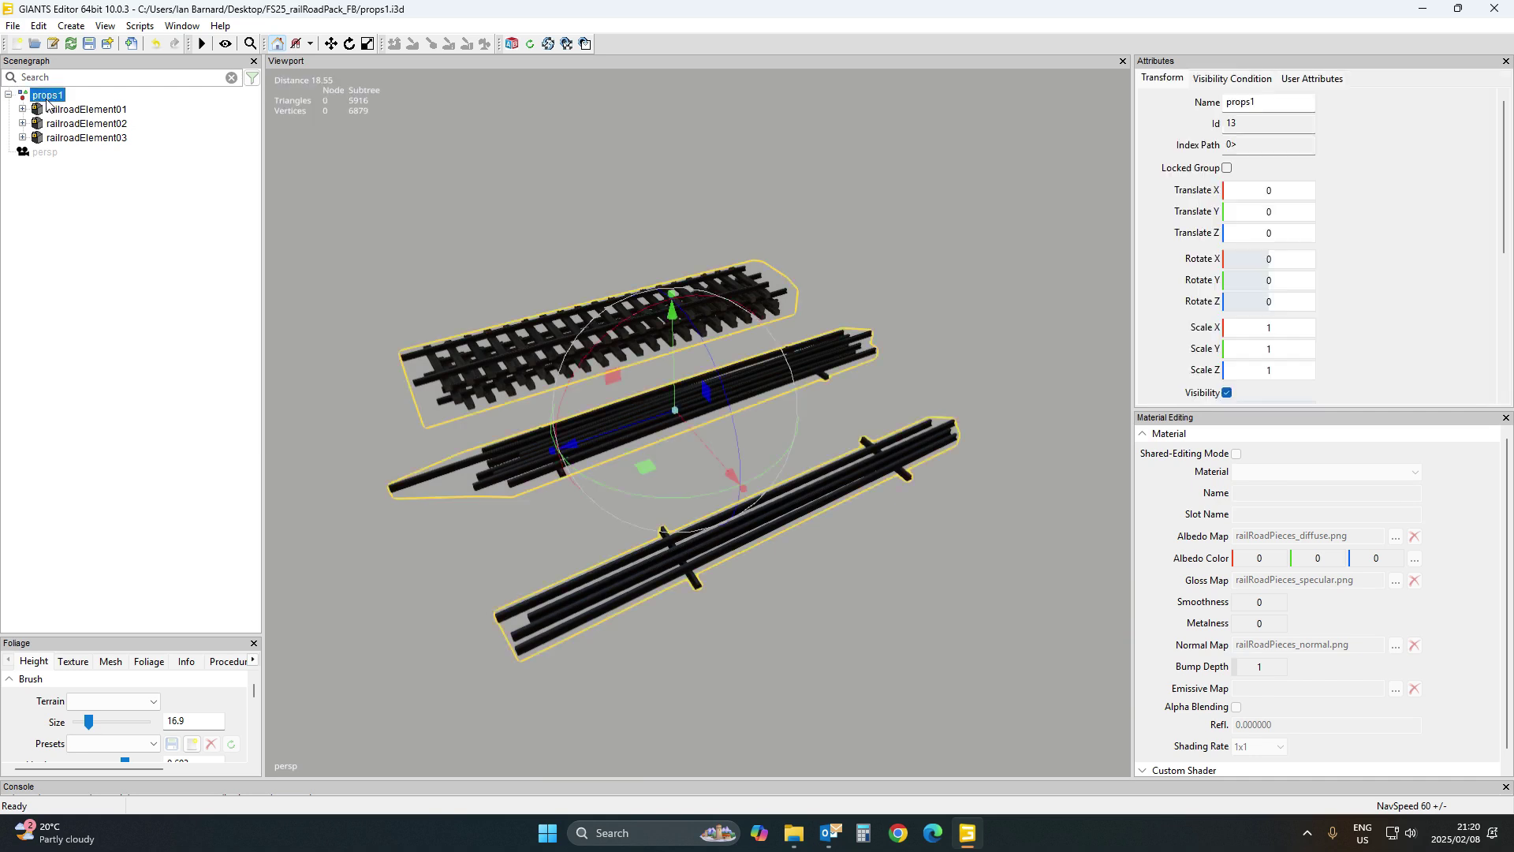
pyautogui.click(90, 44)
pyautogui.click(161, 374)
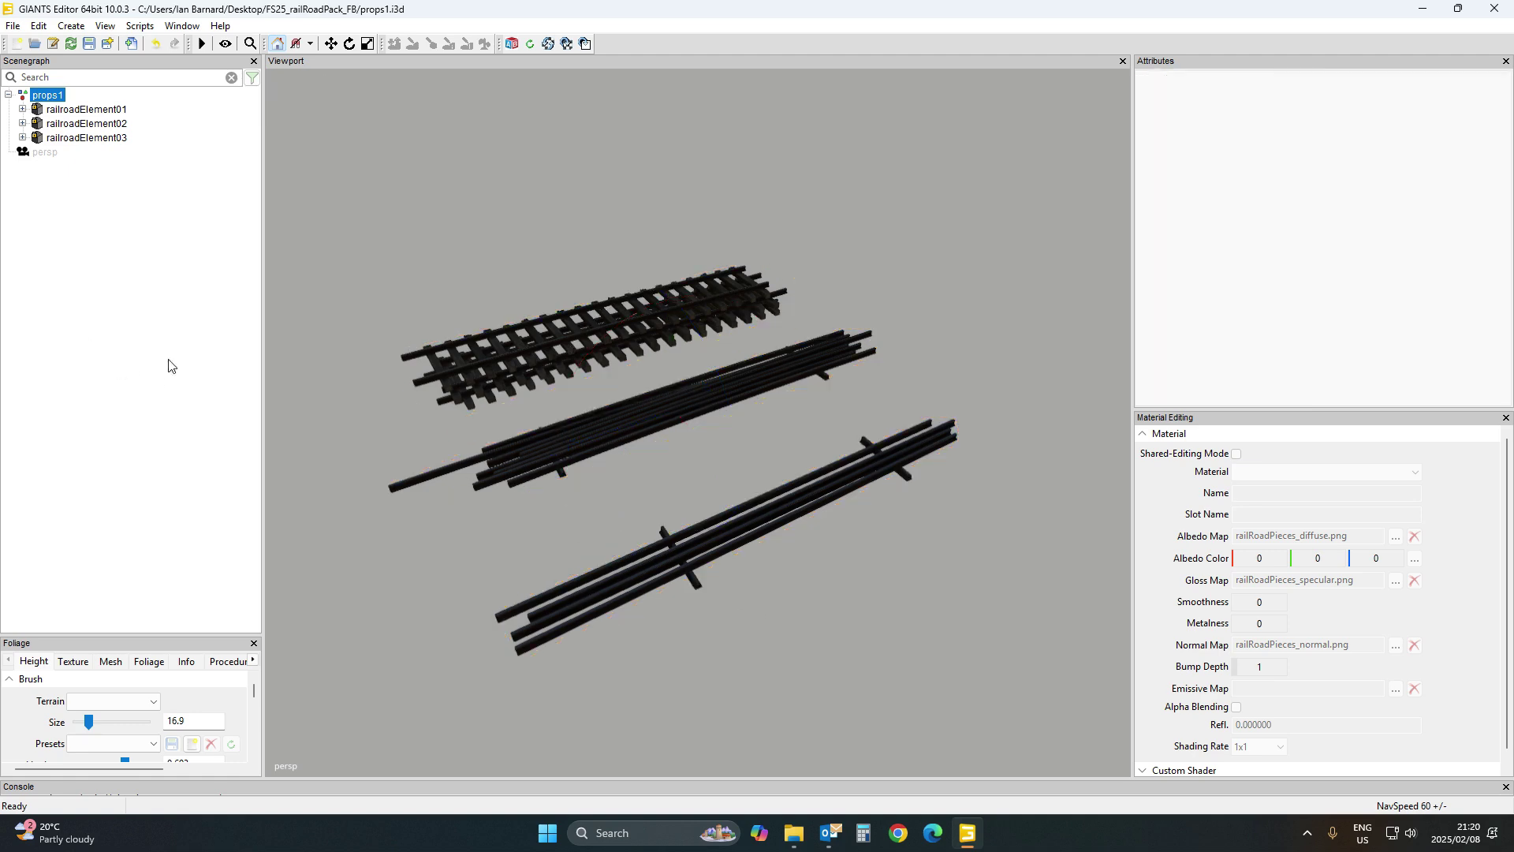
# Examine the three rail stacks in props1.i3d up close, and close the file
pyautogui.scroll(10, 736, 505)
pyautogui.moveTo(826, 527); pyautogui.dragTo(972, 406, button='middle')
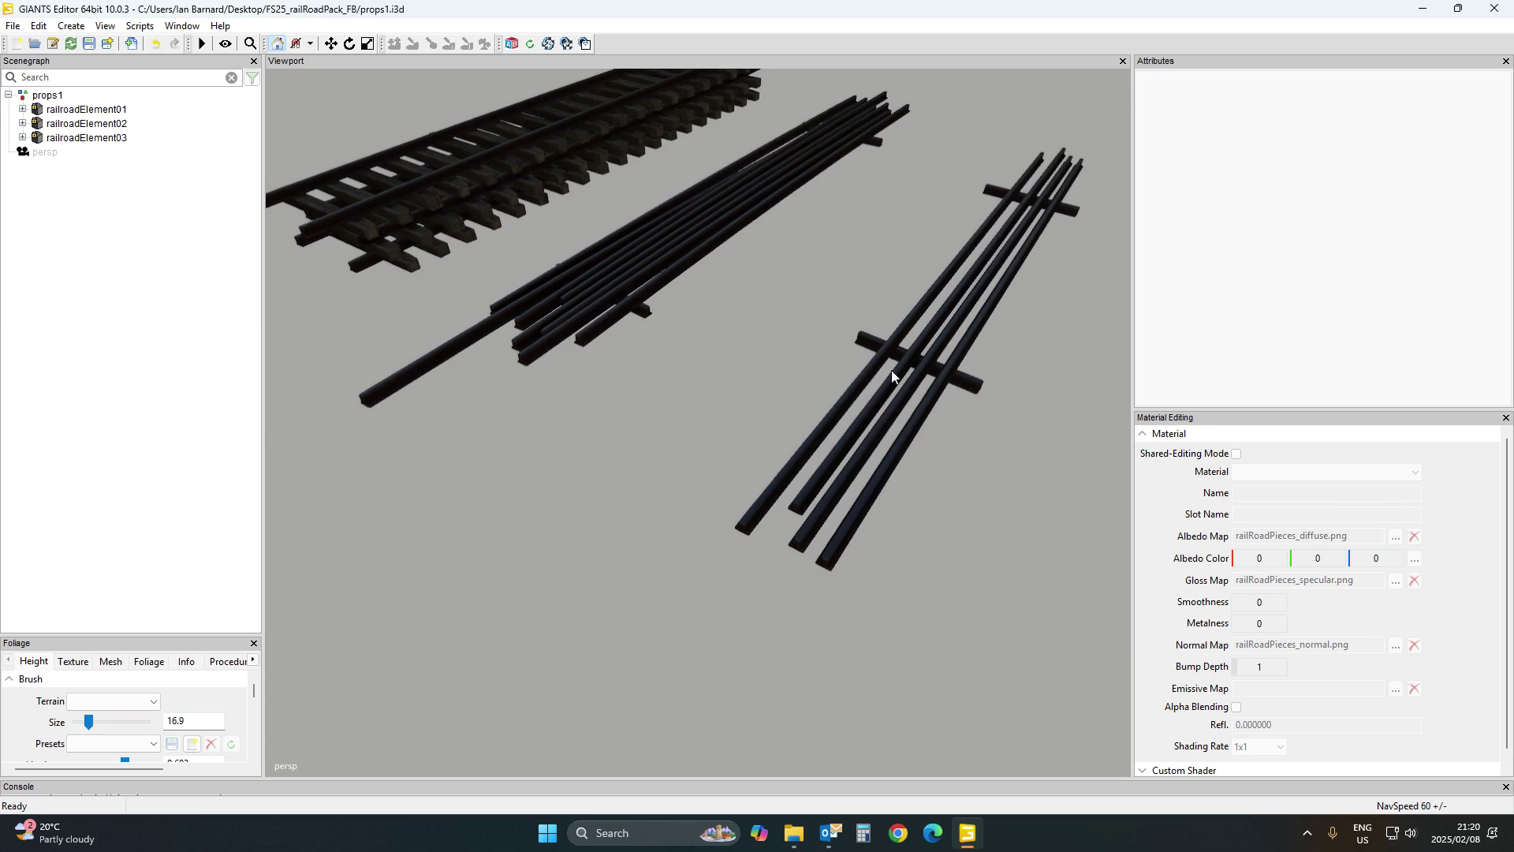
pyautogui.moveTo(901, 348); pyautogui.dragTo(617, 306, button='middle')
pyautogui.scroll(-5, 631, 351)
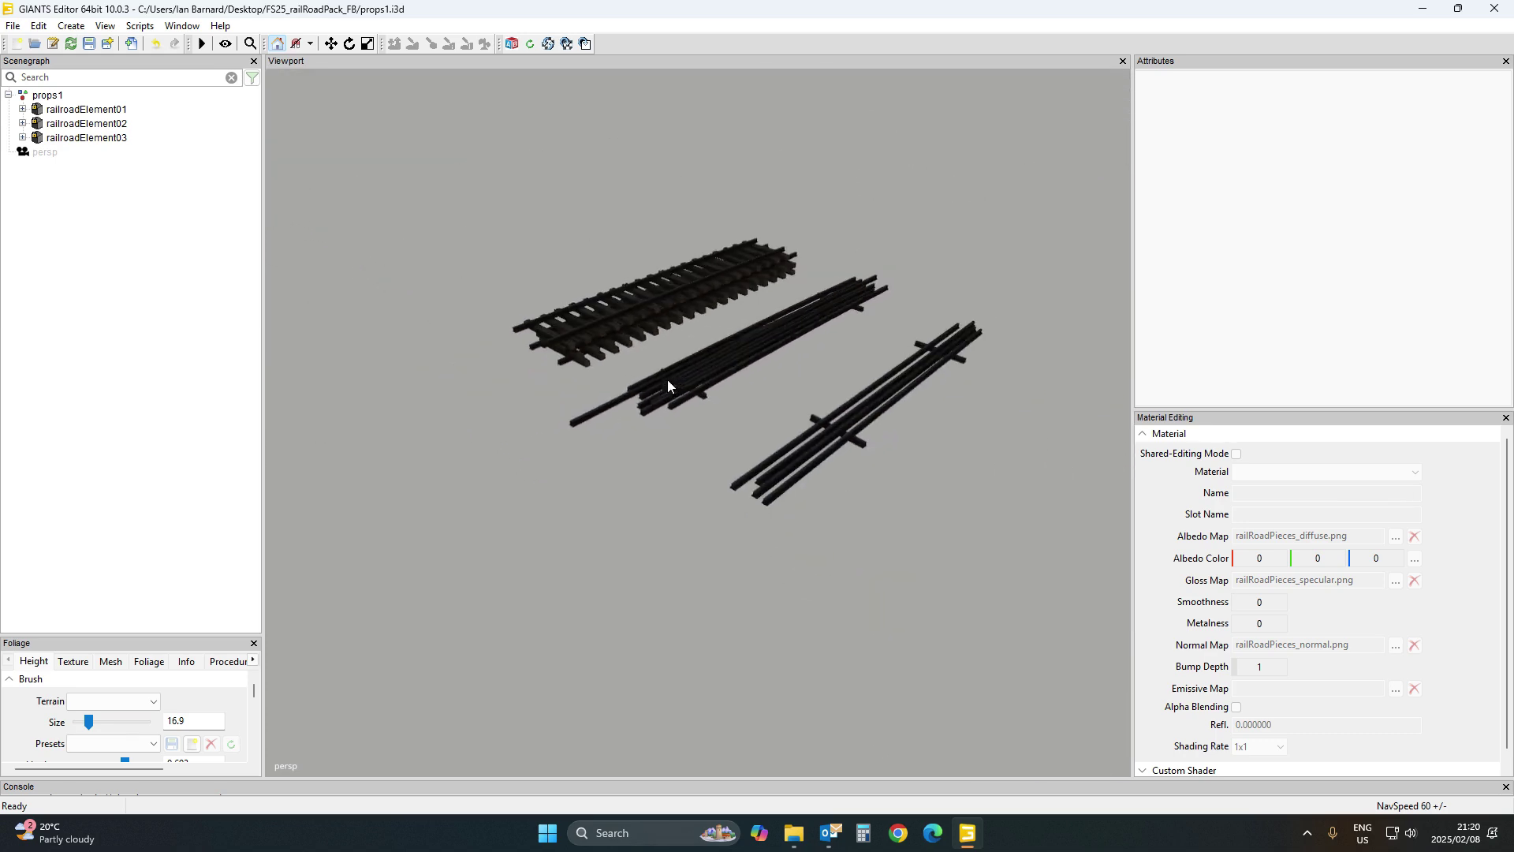
pyautogui.click(1497, 10)
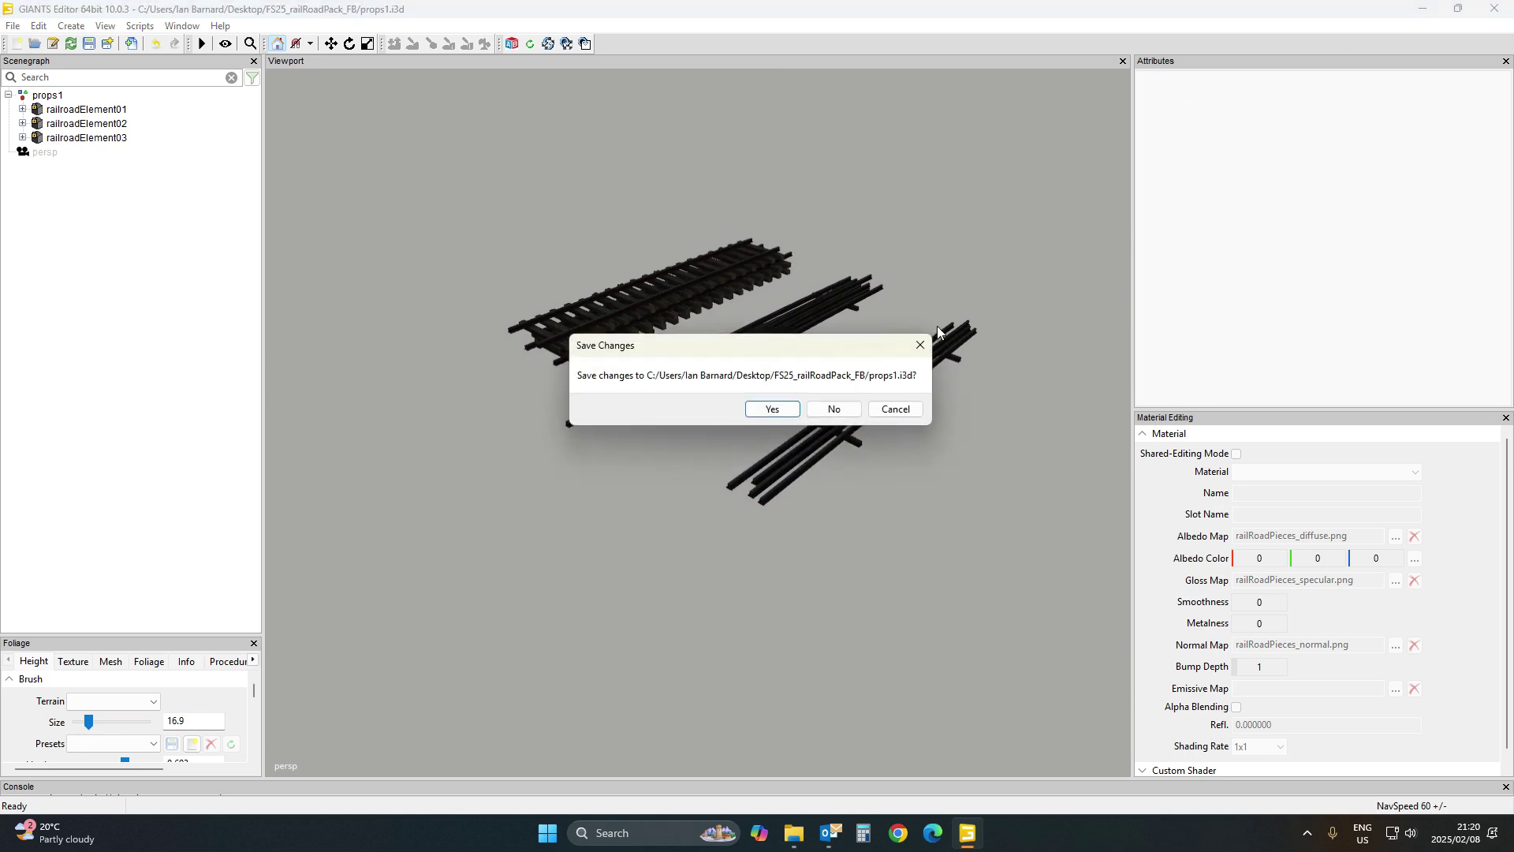
pyautogui.click(894, 405)
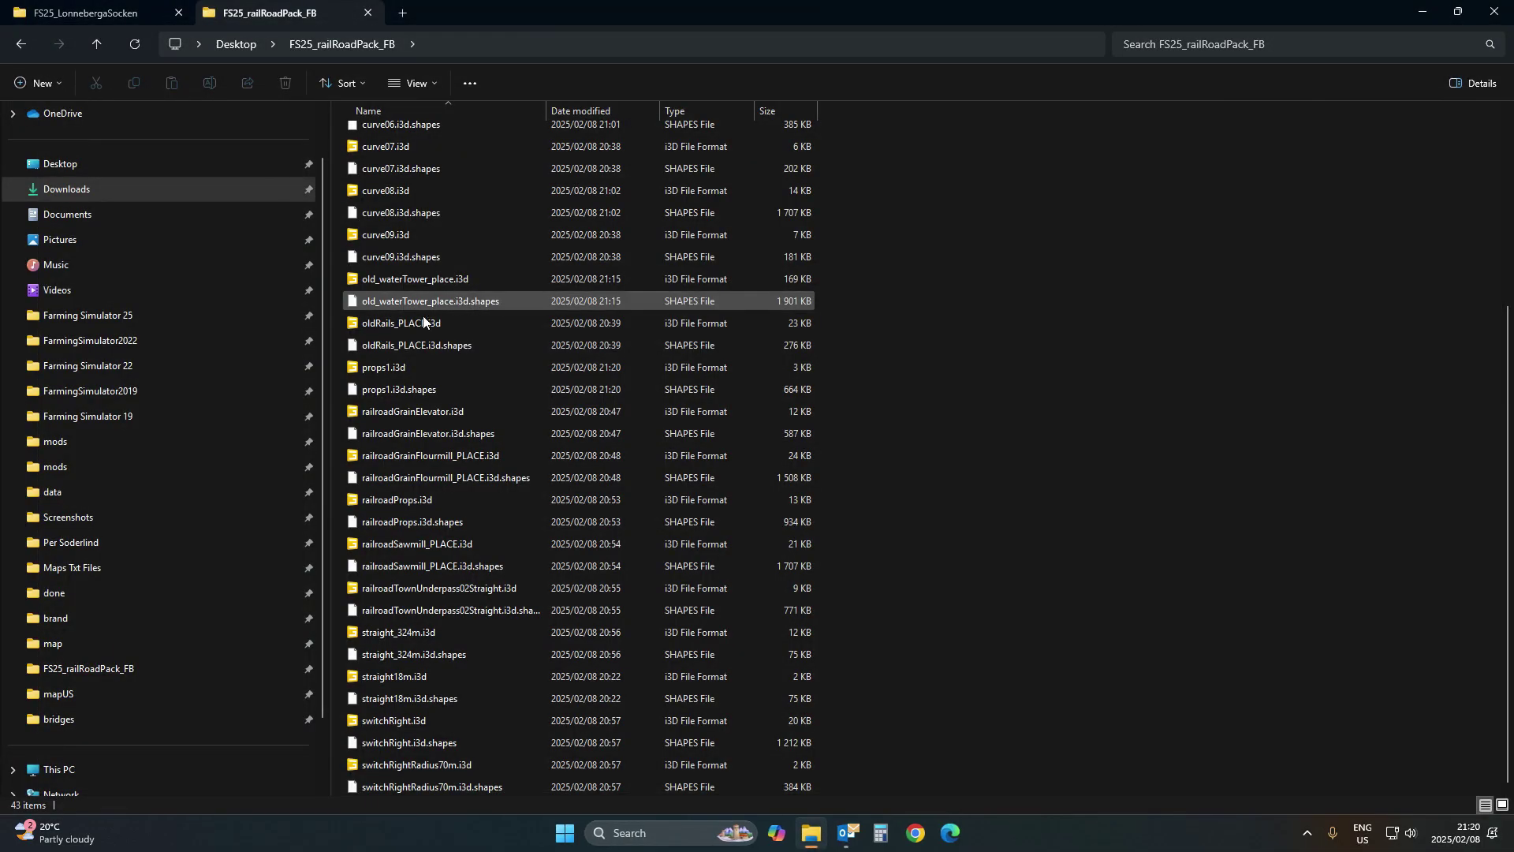
# Open railroadProps.i3d in GIANTS Editor 10.0.3, examine the signals, sheds and other trackside props, and close the file
pyautogui.doubleClick(399, 500)
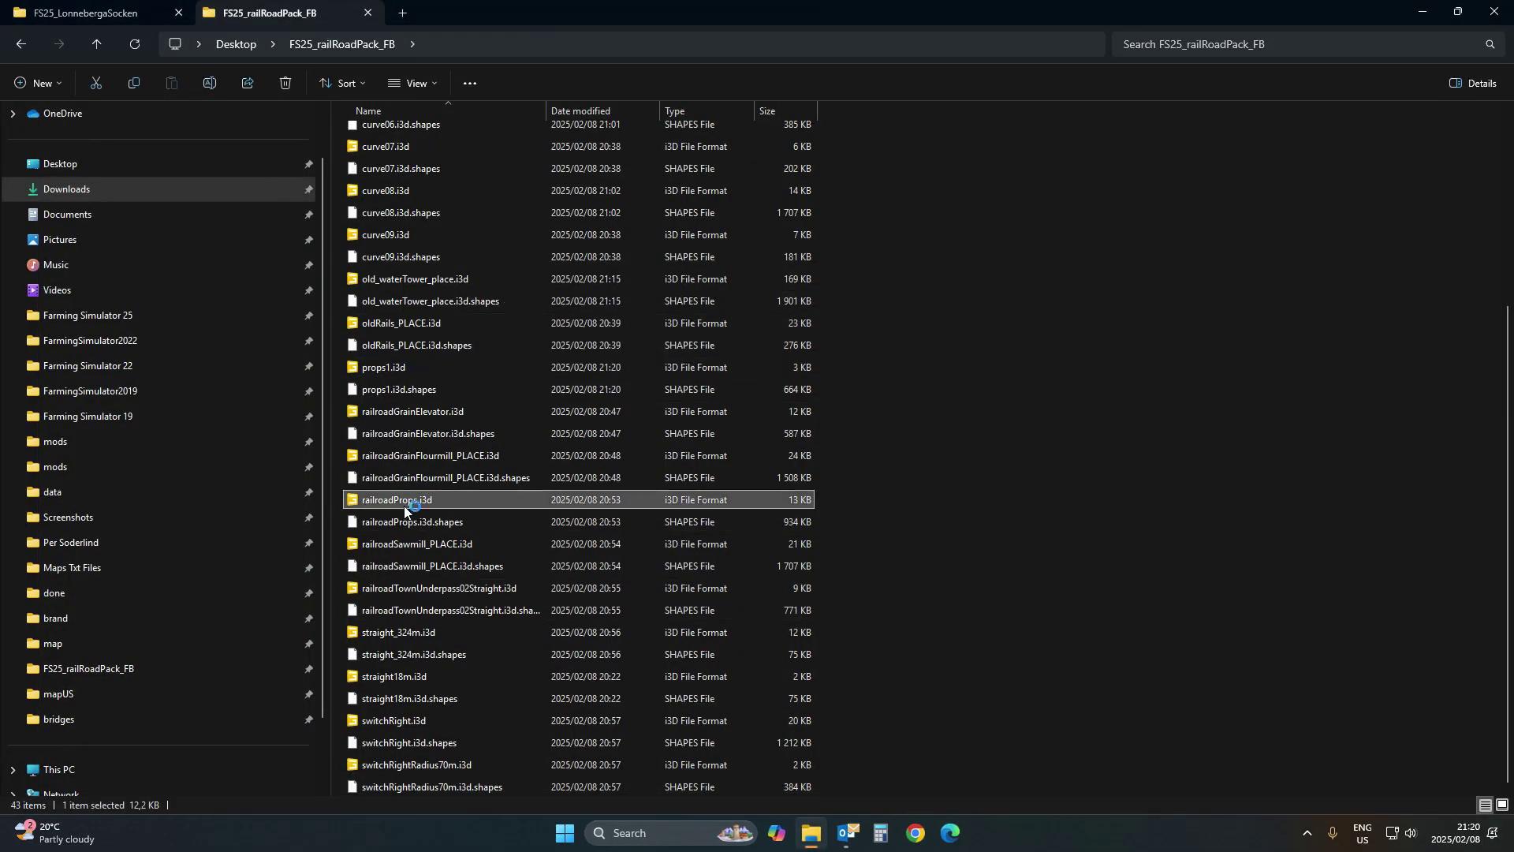
pyautogui.click(723, 511)
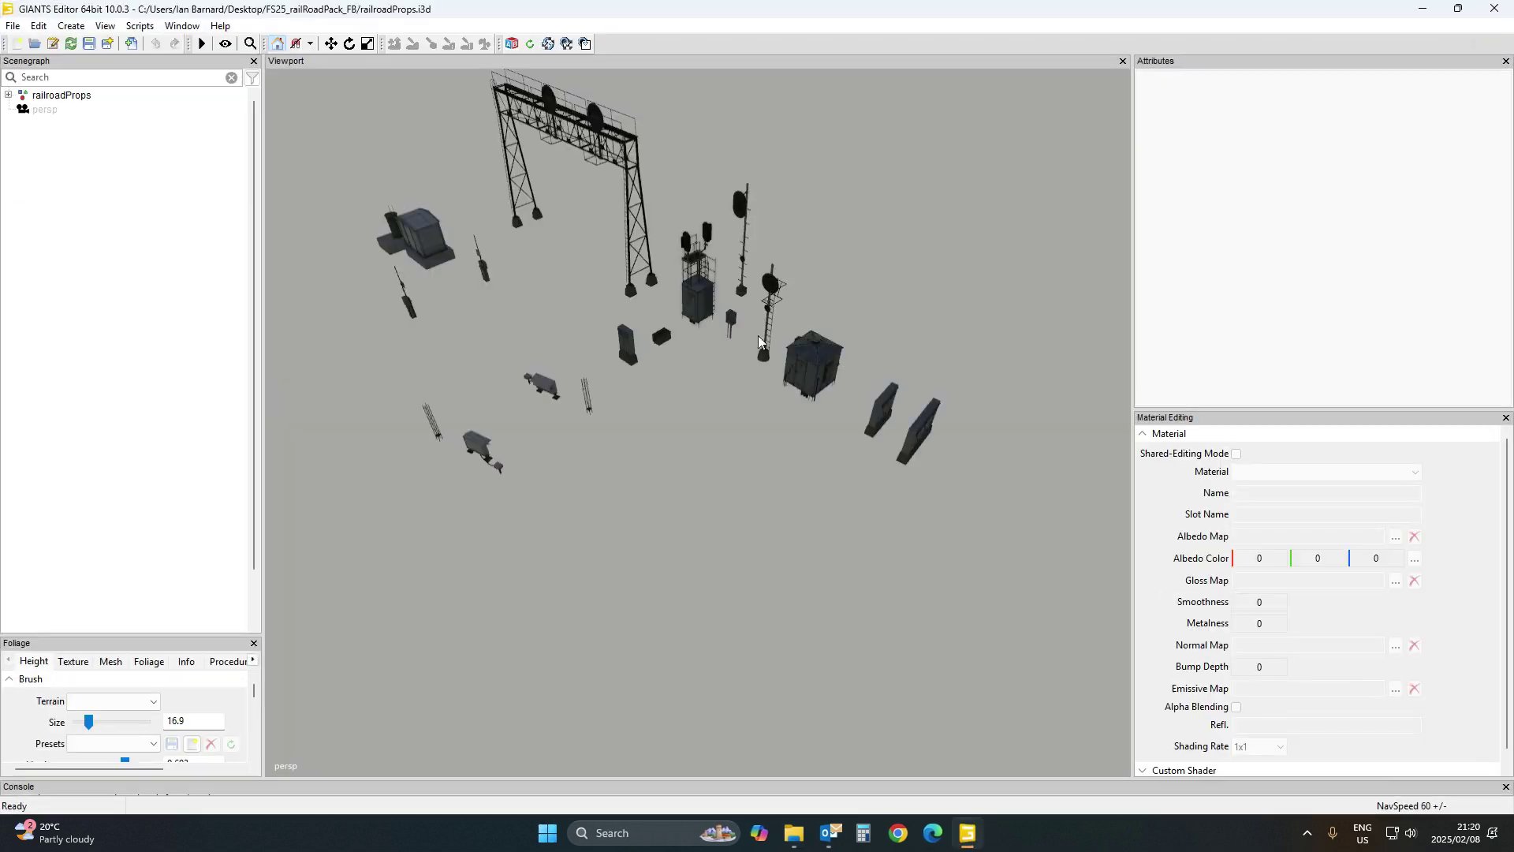
pyautogui.scroll(3, 777, 481)
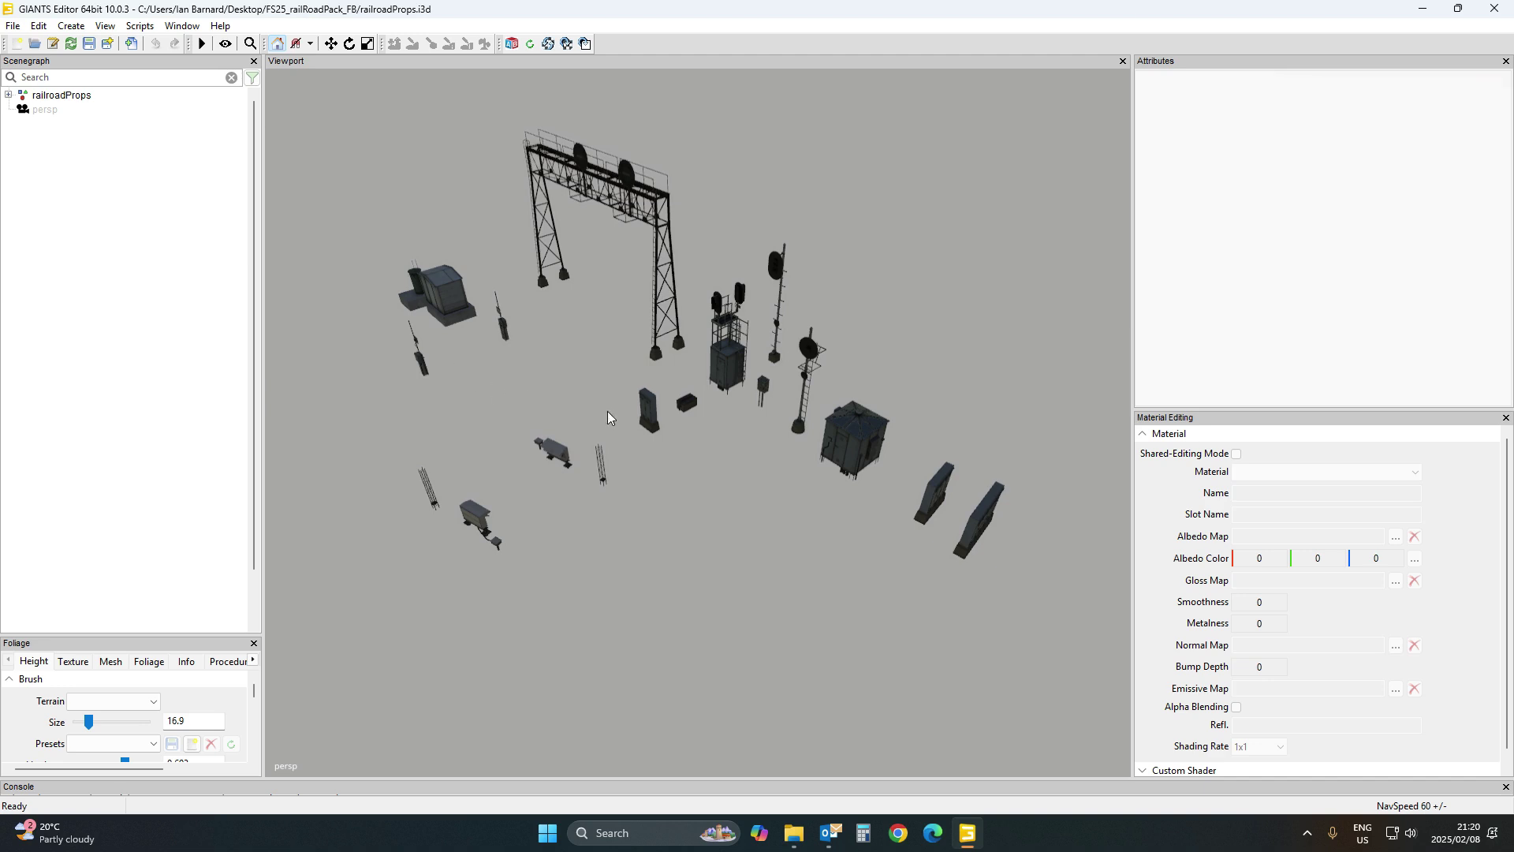
pyautogui.scroll(5, 607, 426)
pyautogui.scroll(6, 594, 424)
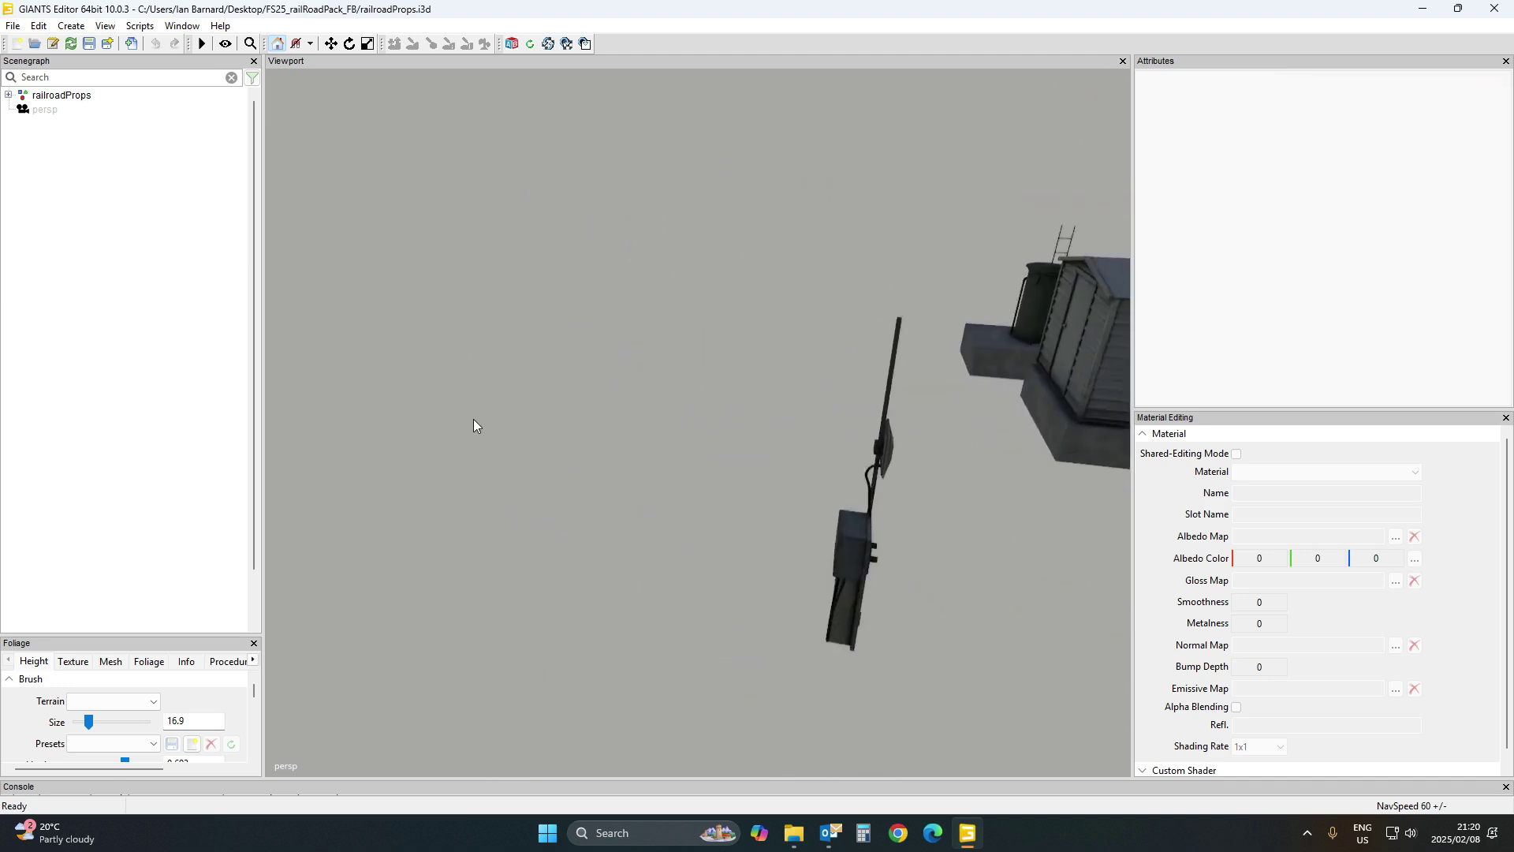
pyautogui.moveTo(674, 415); pyautogui.dragTo(817, 467, button='right')
pyautogui.click(1495, 7)
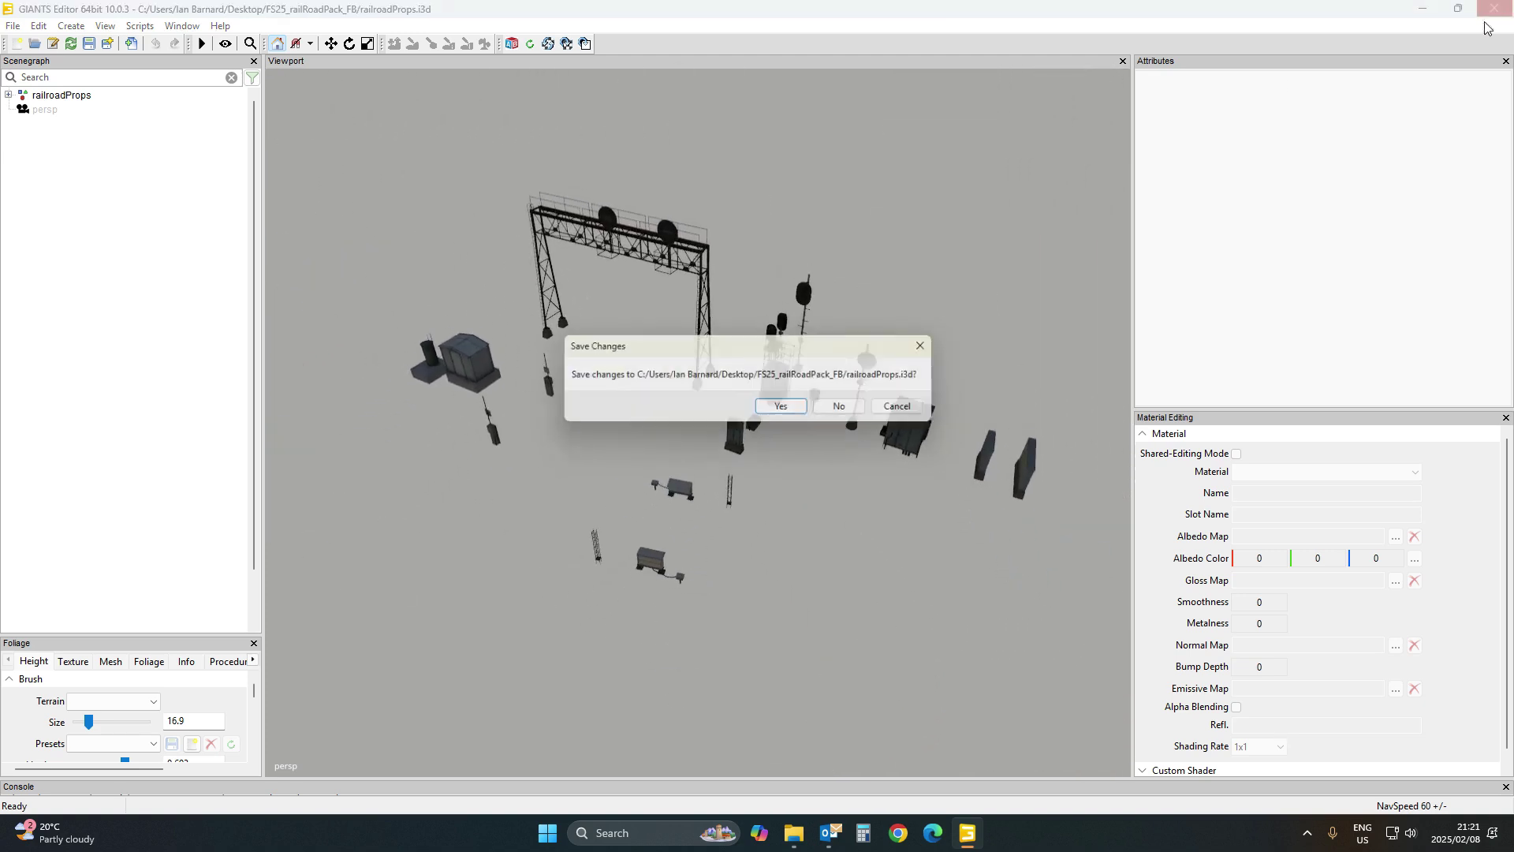
pyautogui.click(869, 413)
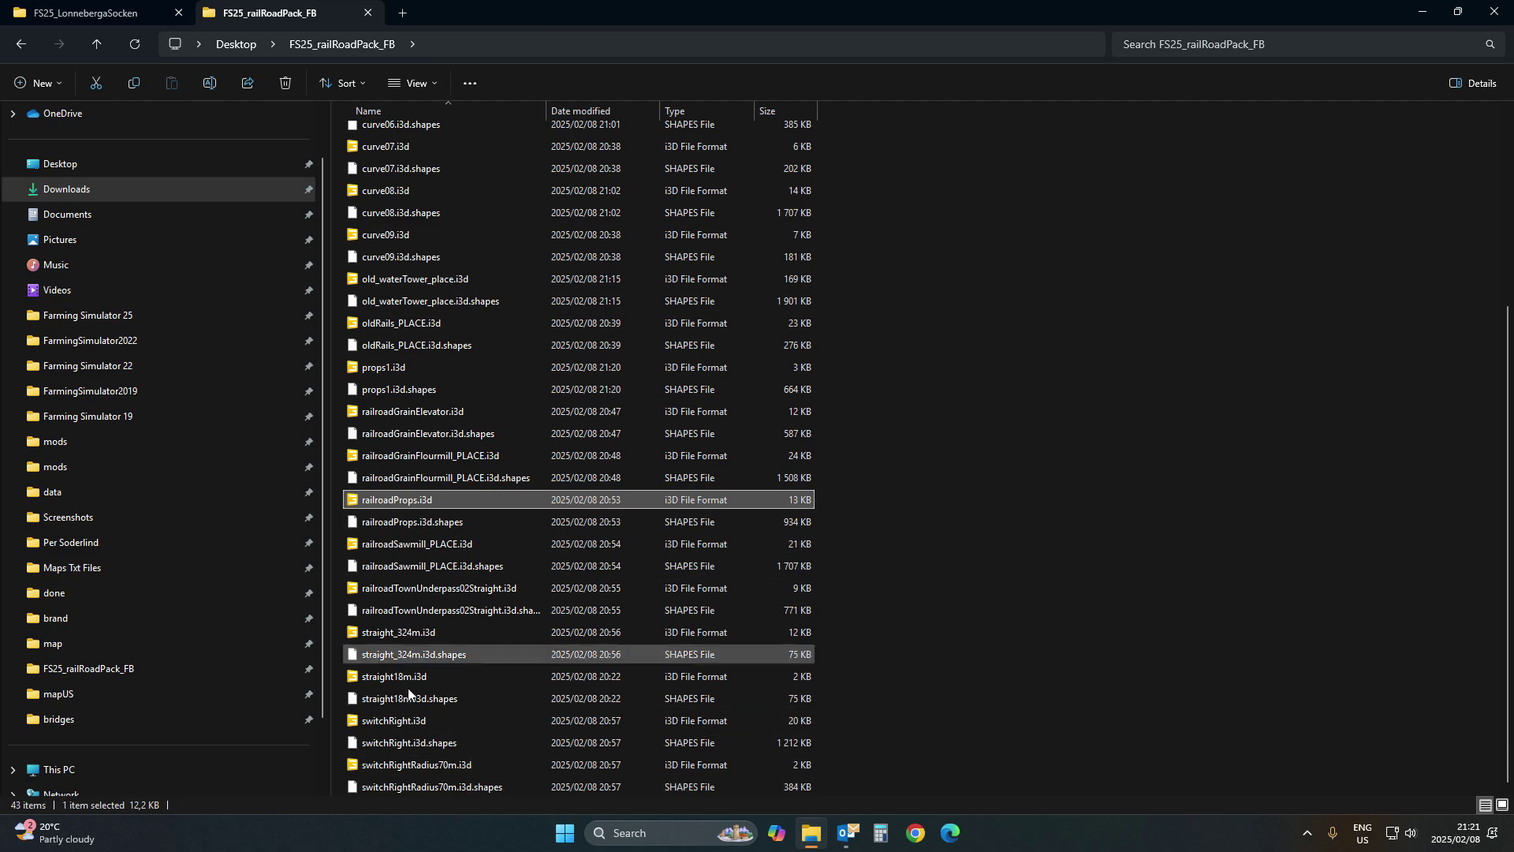
# Open switchRightRadius70m.i3d in GIANTS Editor 10.0.3, view the track switch, and close it
pyautogui.doubleClick(407, 766)
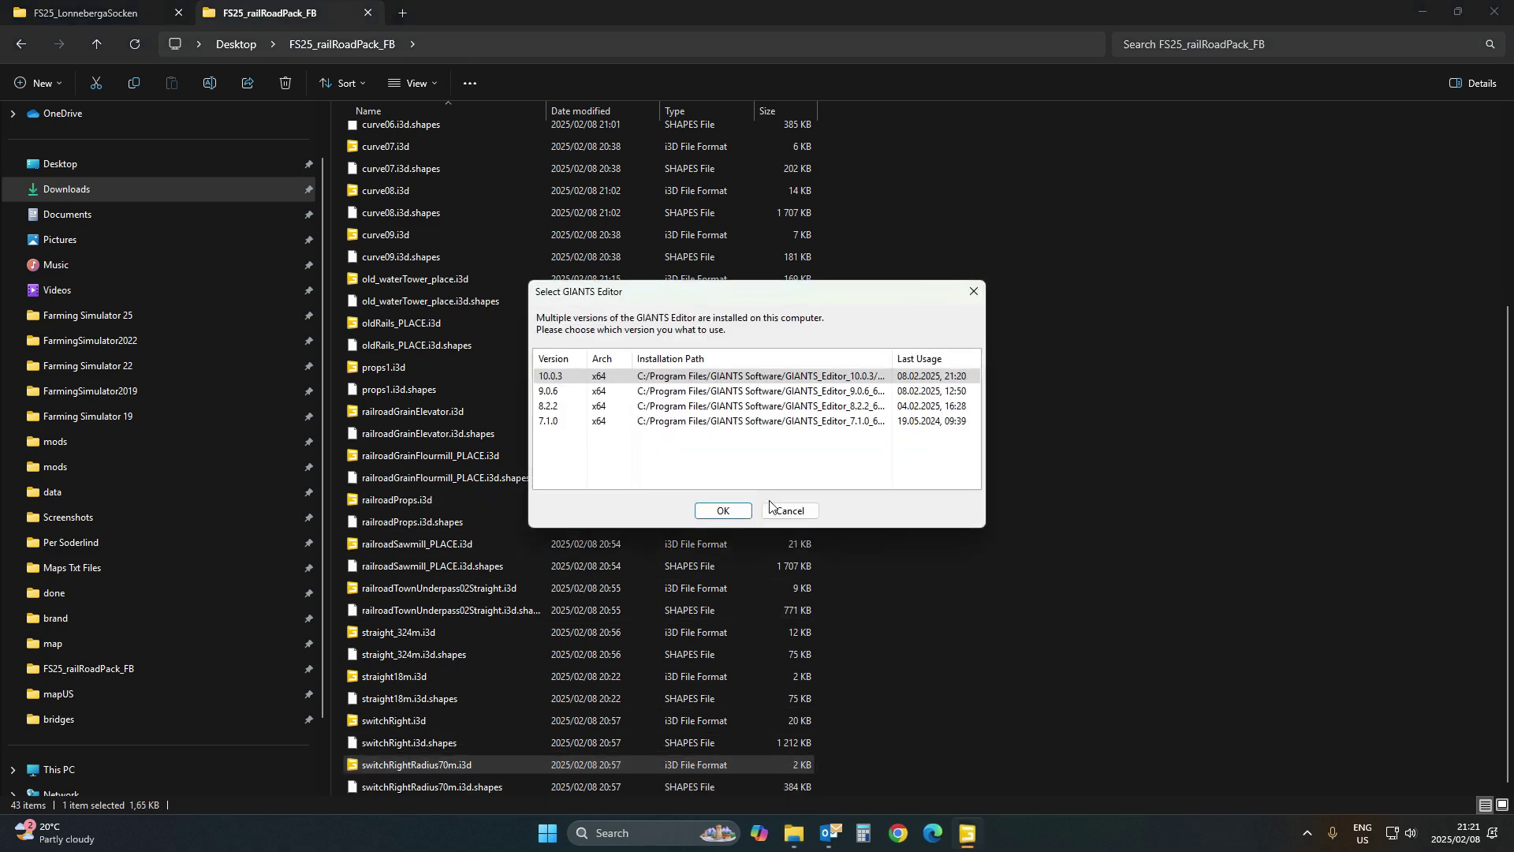
pyautogui.click(721, 511)
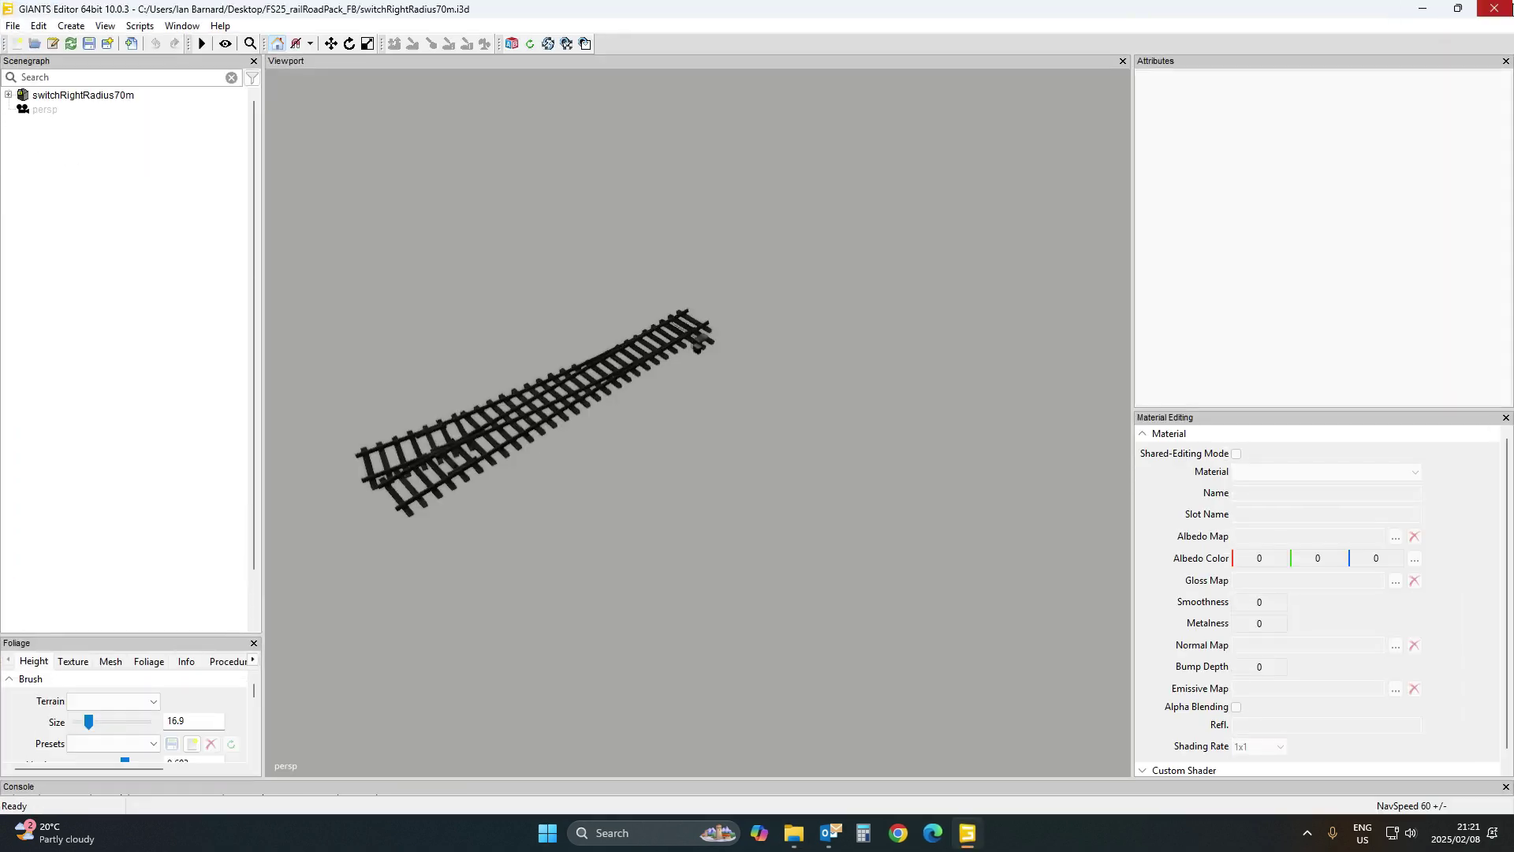
pyautogui.click(1495, 8)
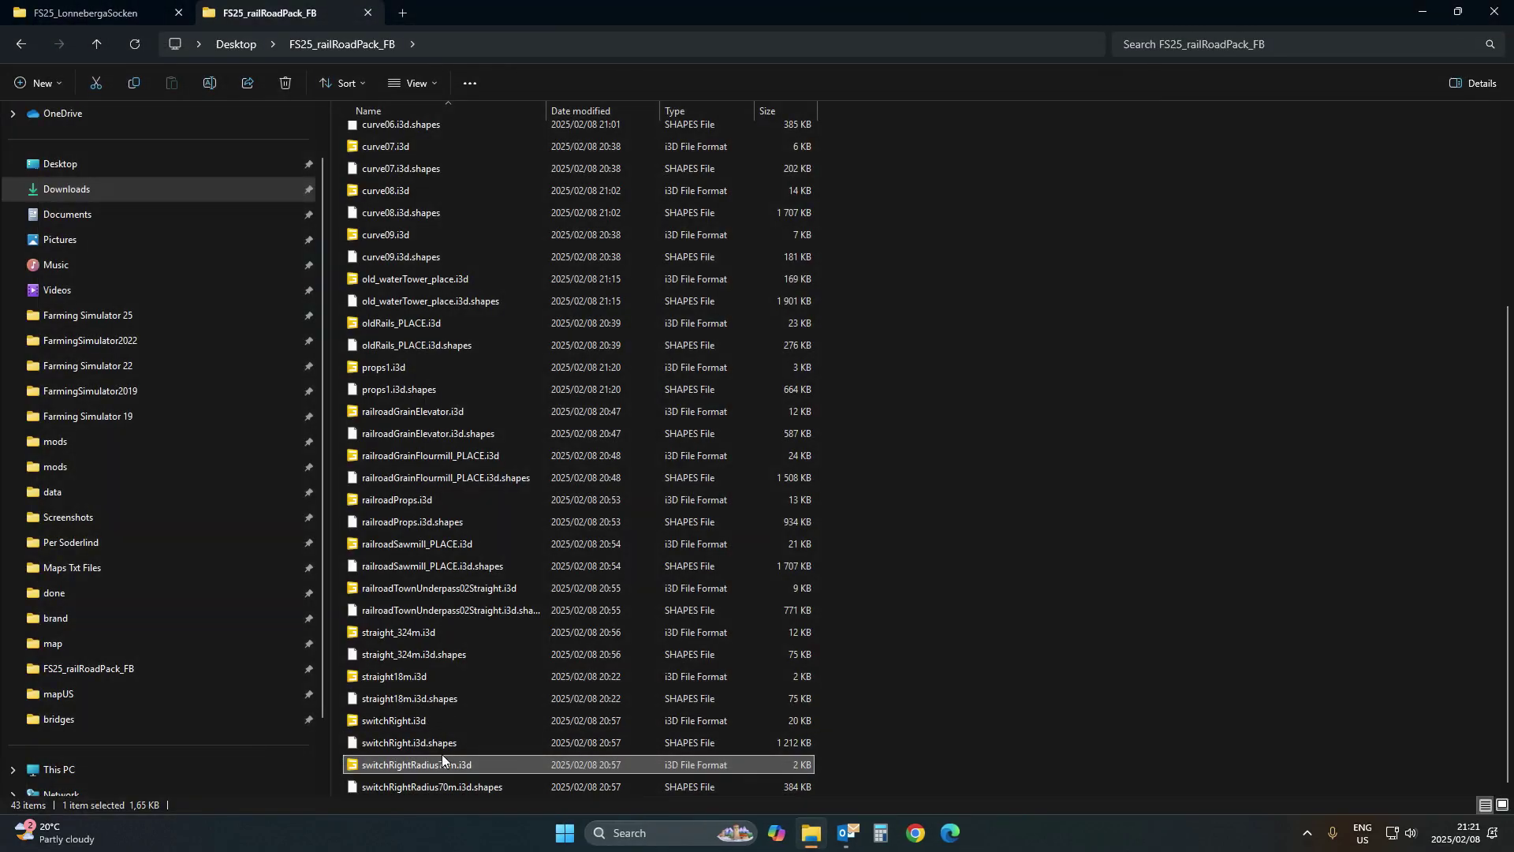
pyautogui.scroll(3, 411, 632)
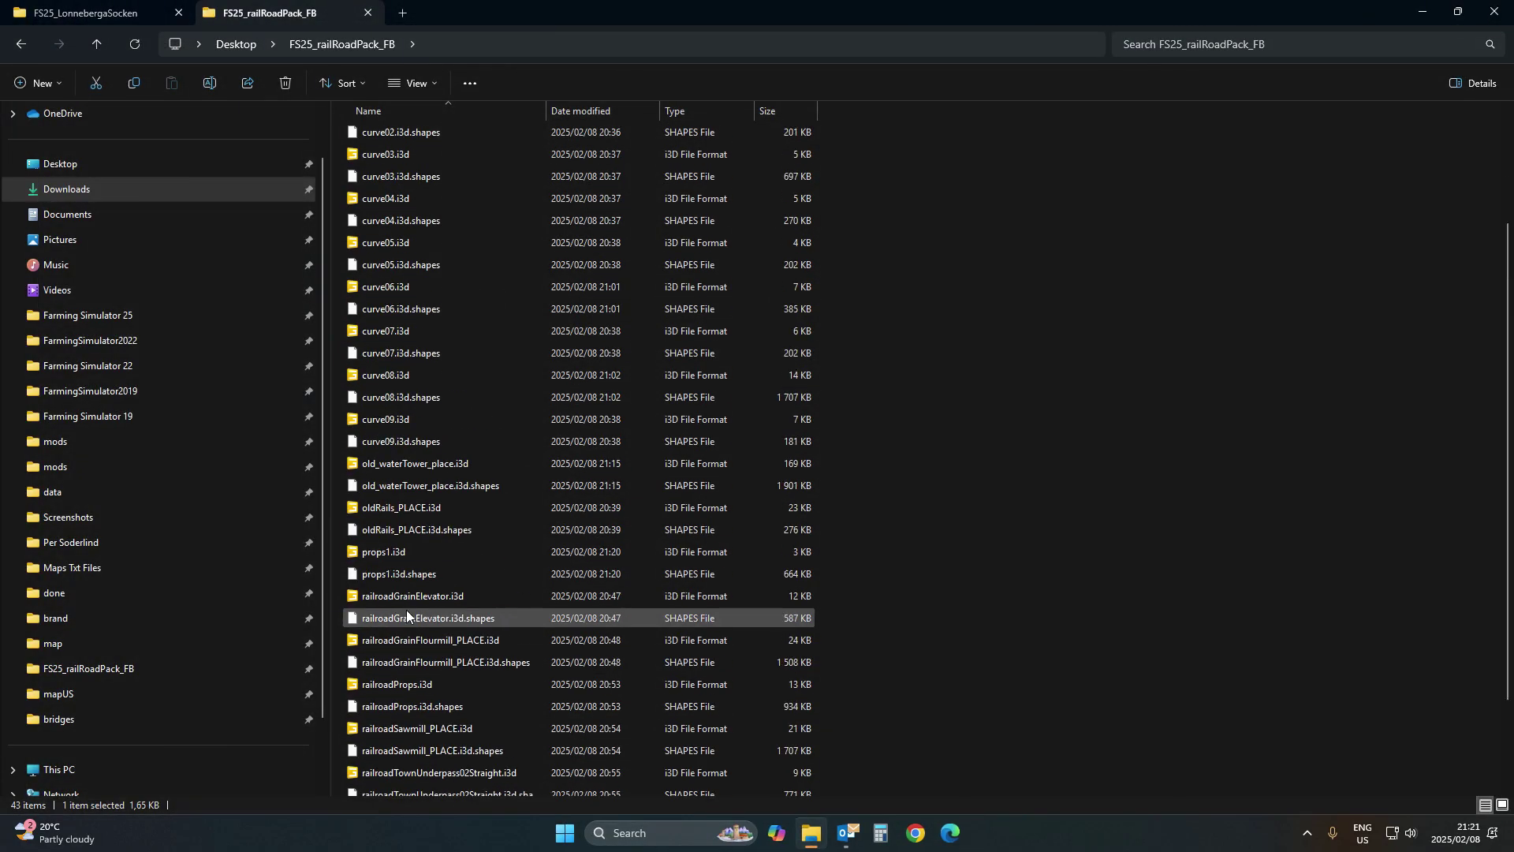
pyautogui.scroll(-3, 405, 603)
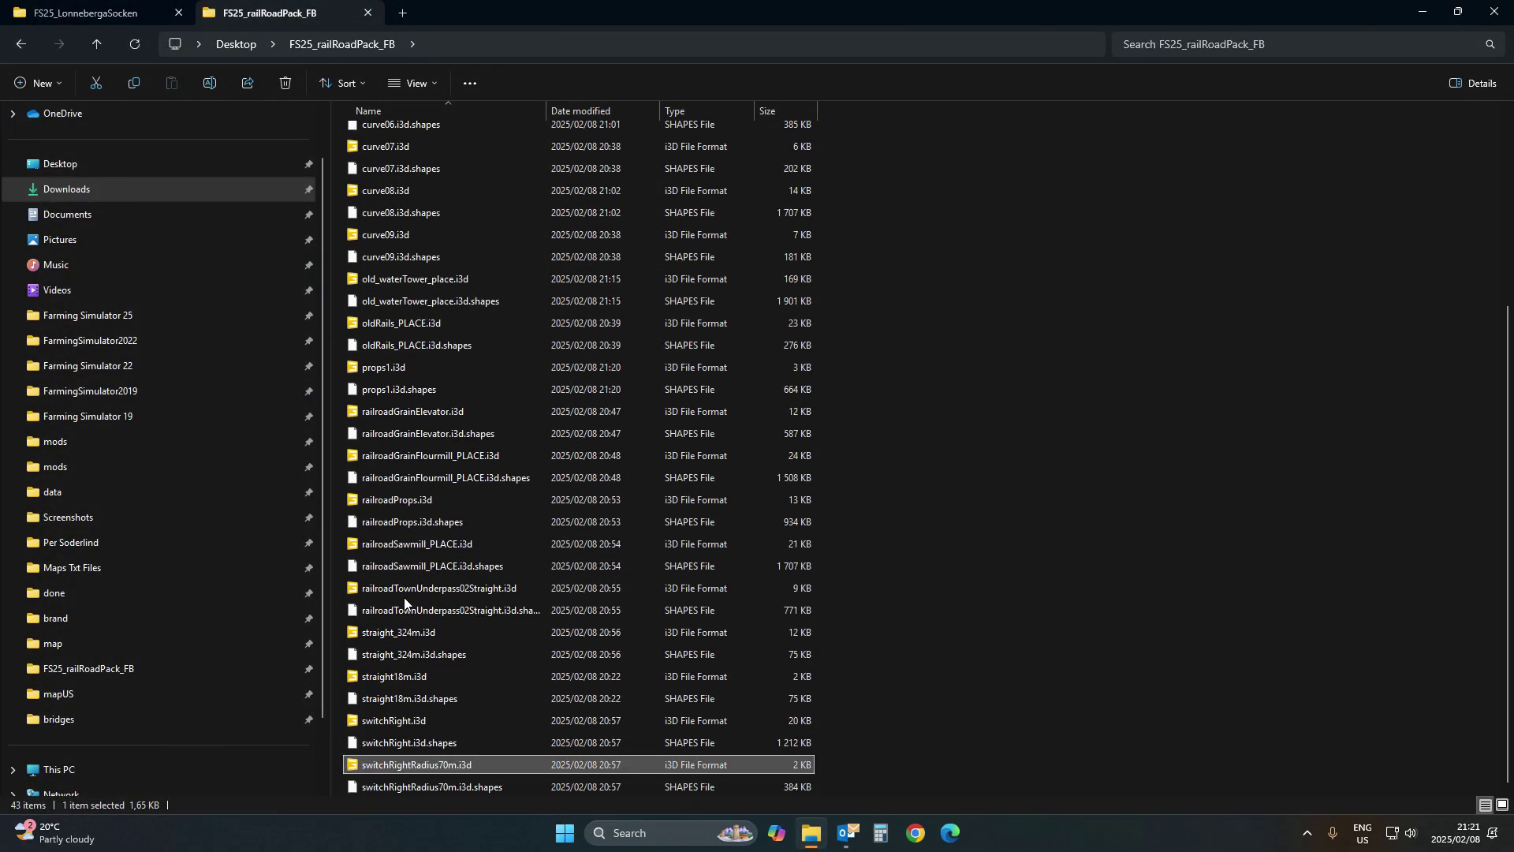
pyautogui.scroll(4, 419, 355)
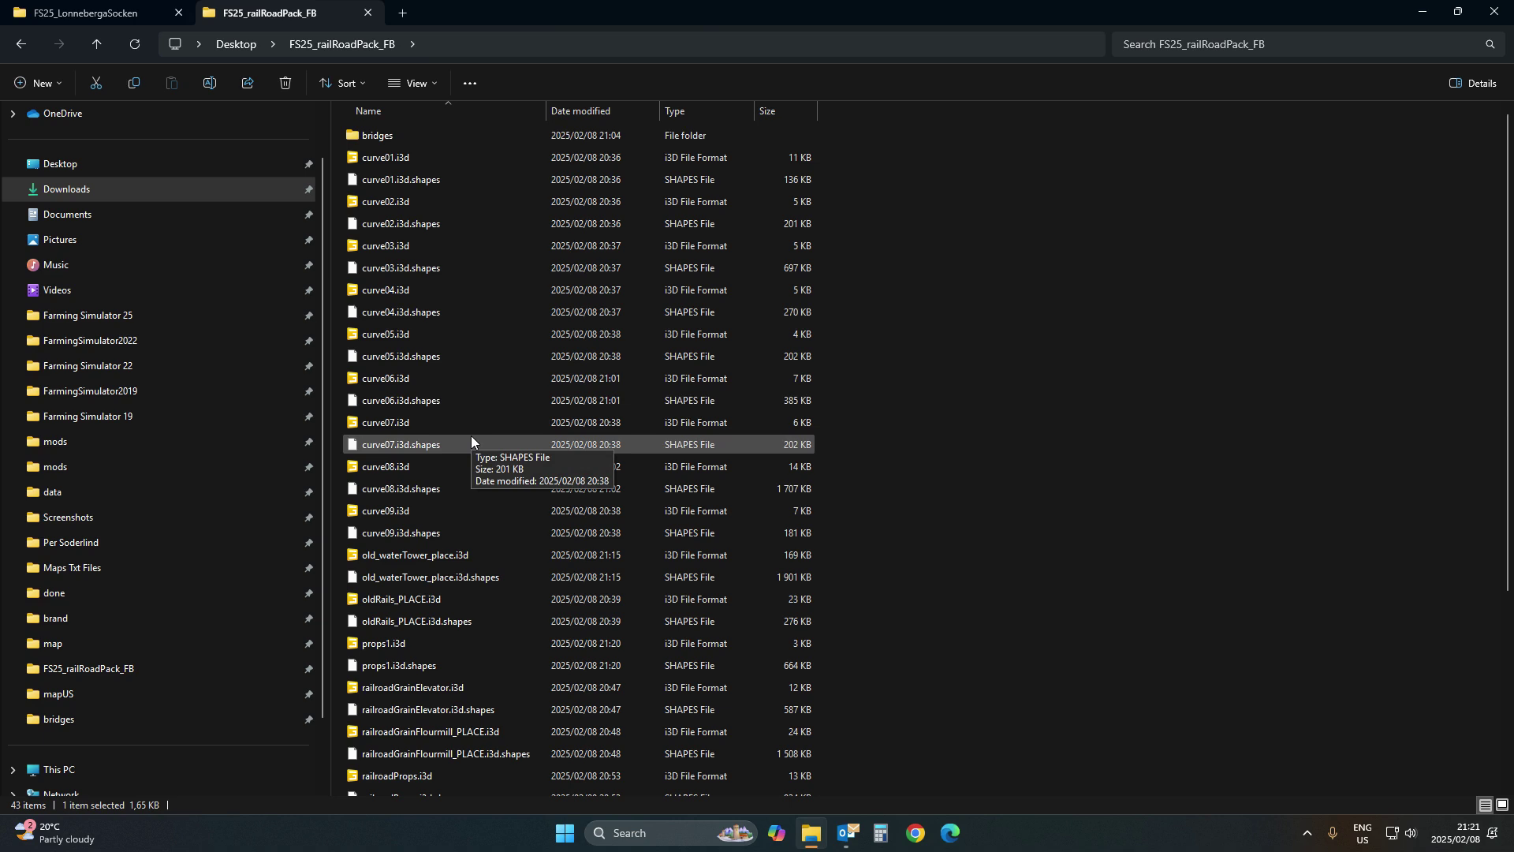
pyautogui.scroll(-4, 963, 497)
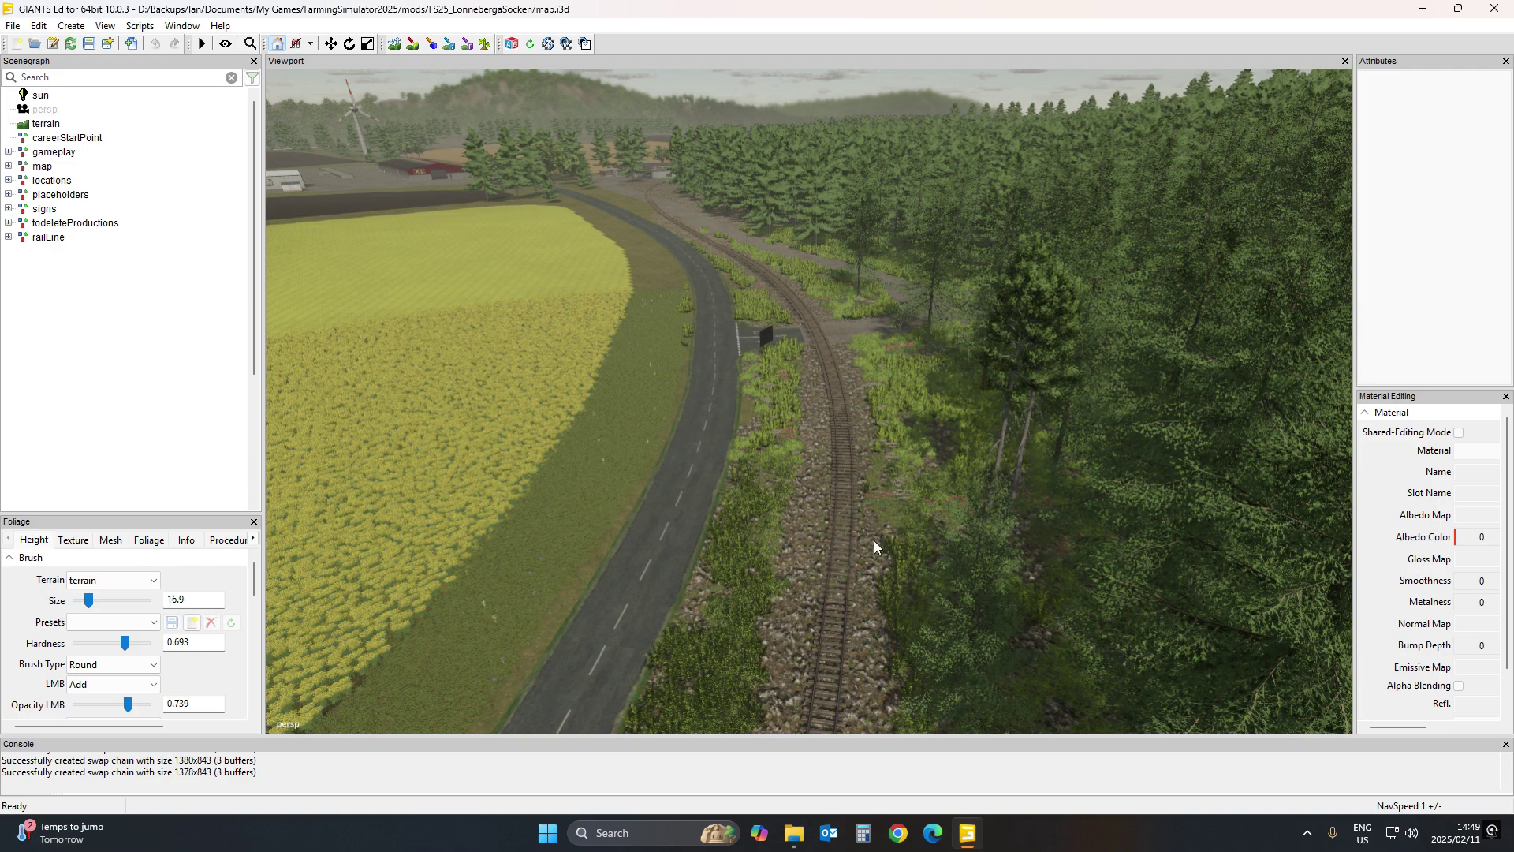
# In File Explorer, look through the tempToDelete, temp and placeables folders of FS25_LonnebergaSocken for the rail track files
pyautogui.click(793, 833)
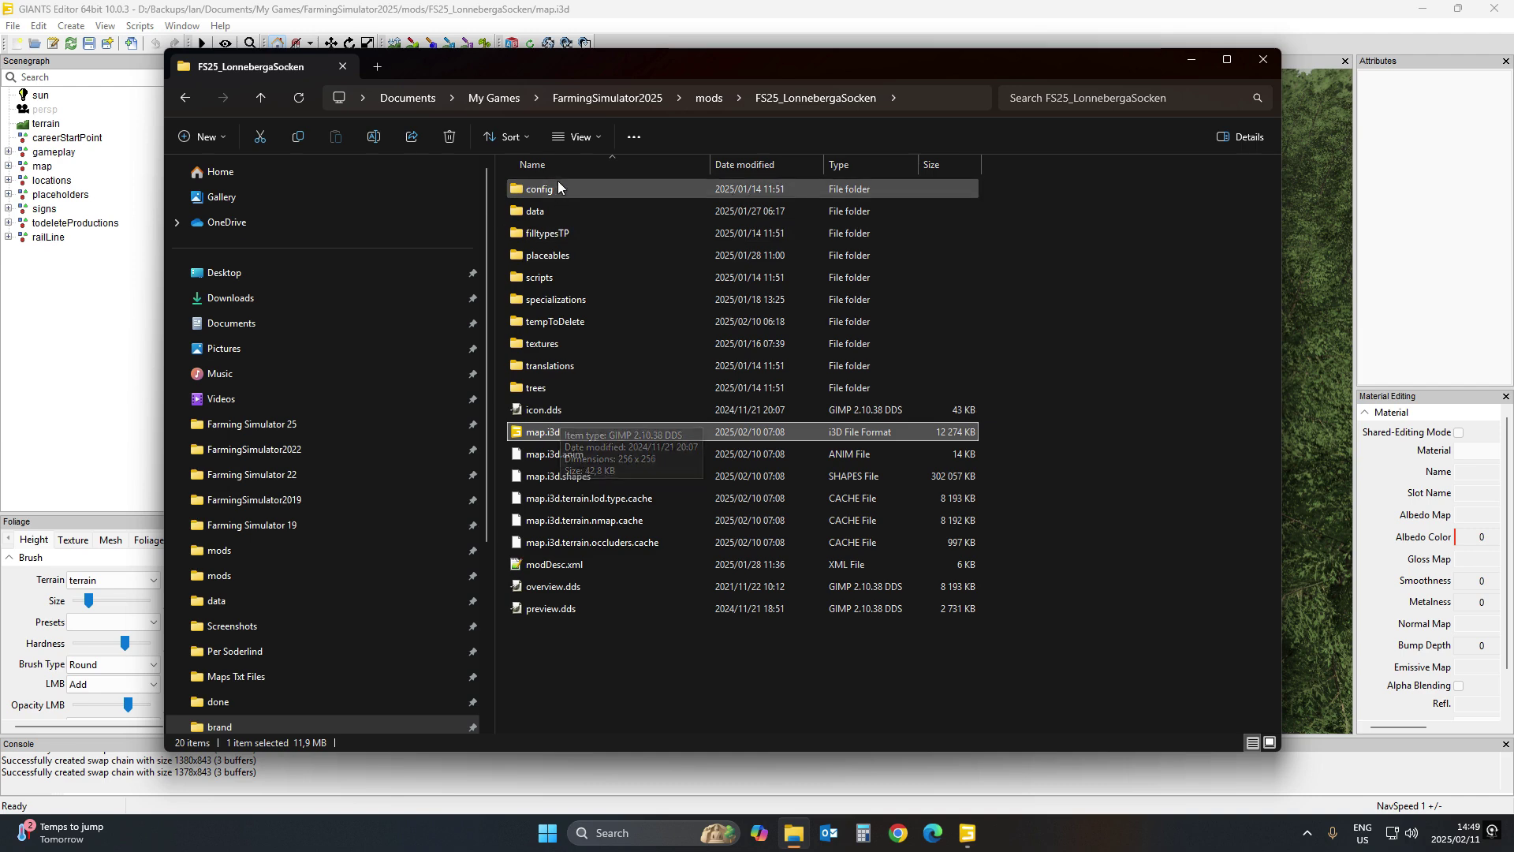
pyautogui.click(555, 328)
pyautogui.doubleClick(555, 328)
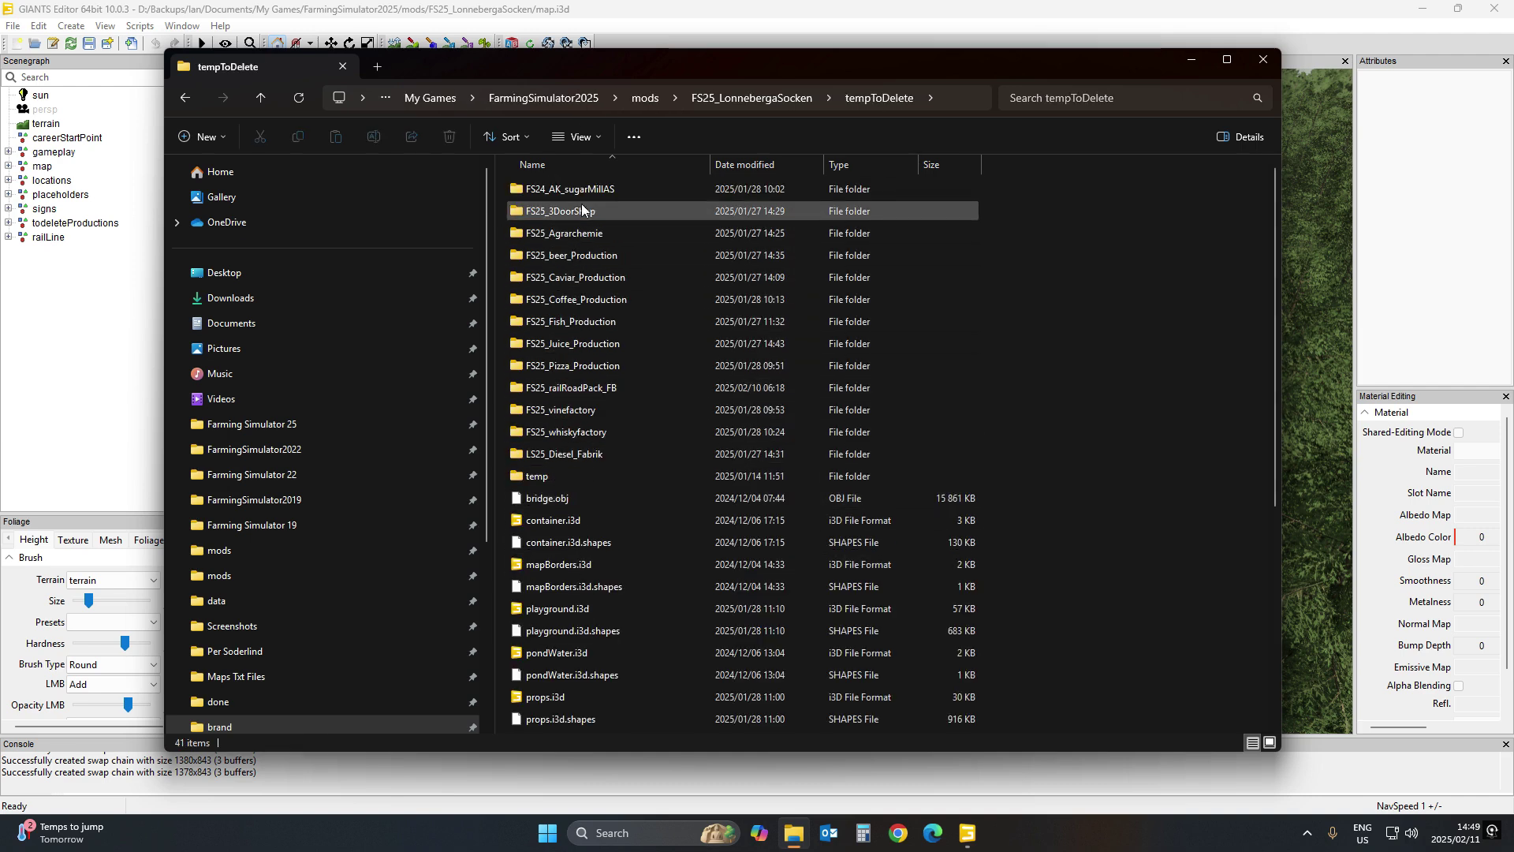
pyautogui.scroll(-3, 555, 382)
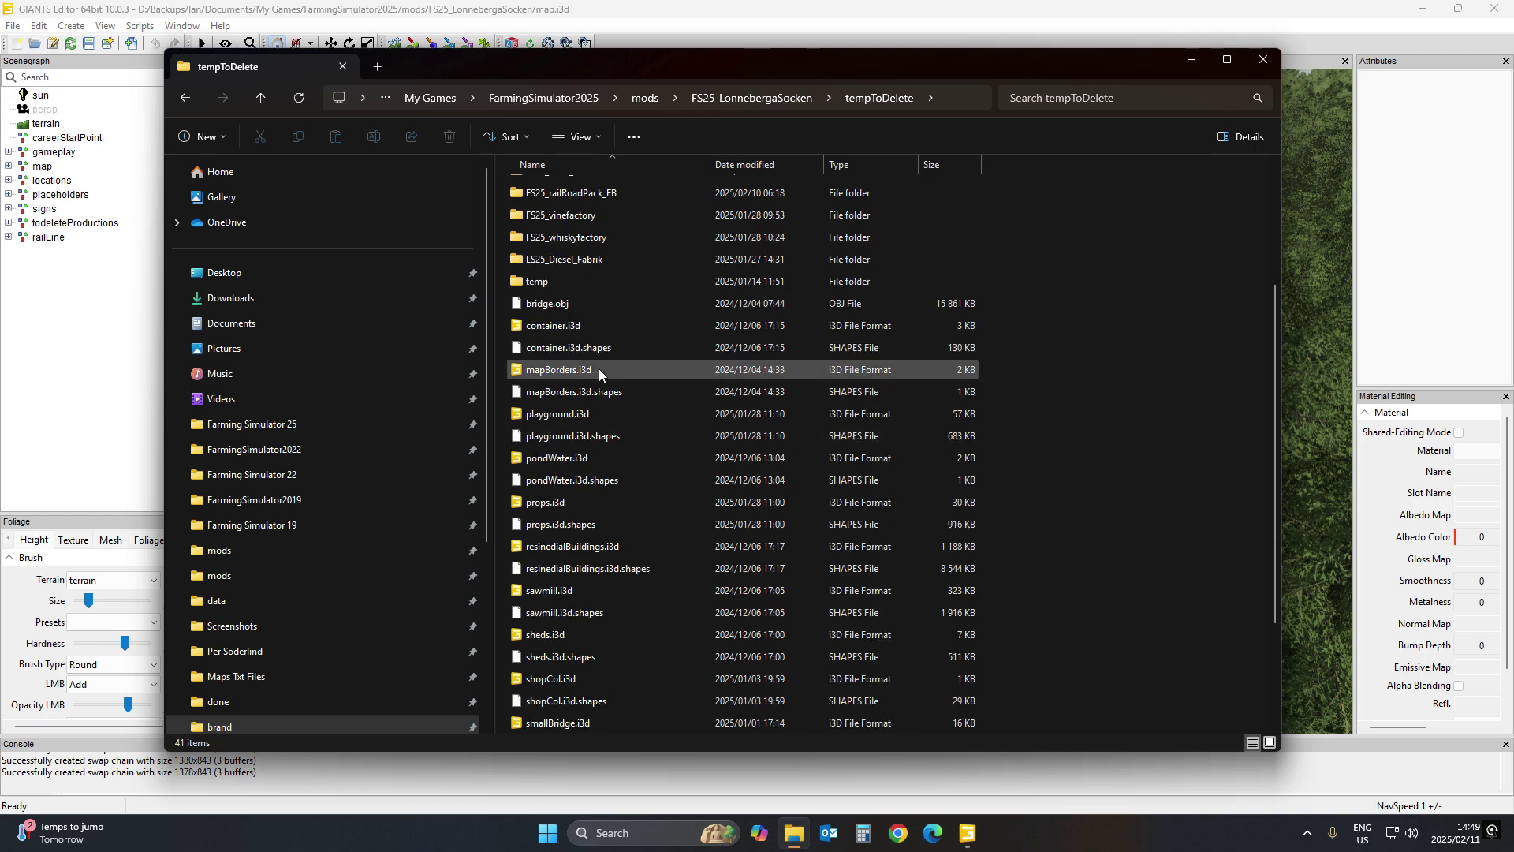
pyautogui.doubleClick(579, 280)
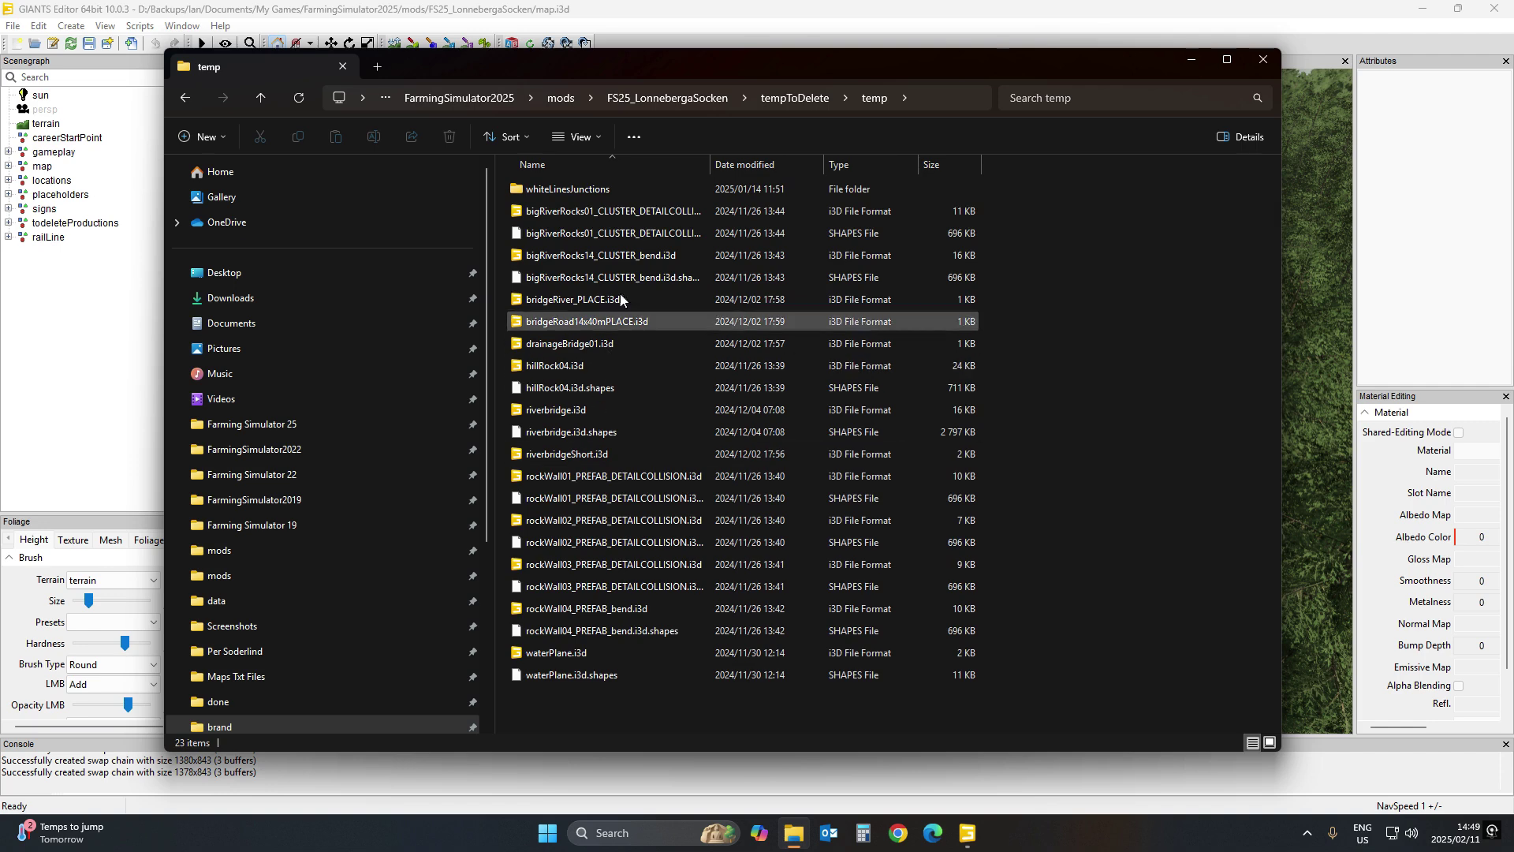
pyautogui.click(705, 98)
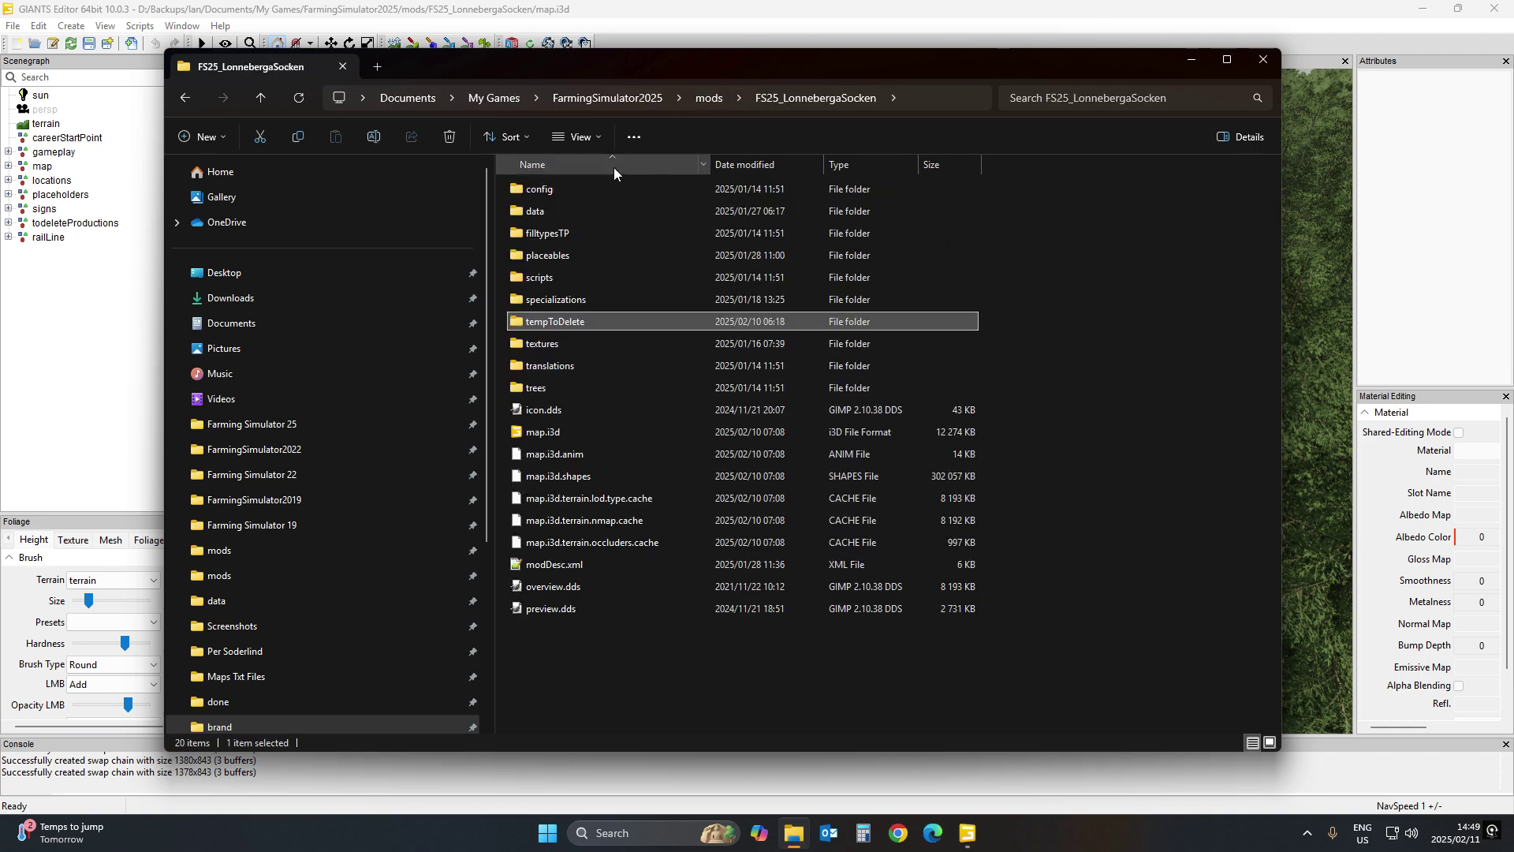
pyautogui.doubleClick(577, 257)
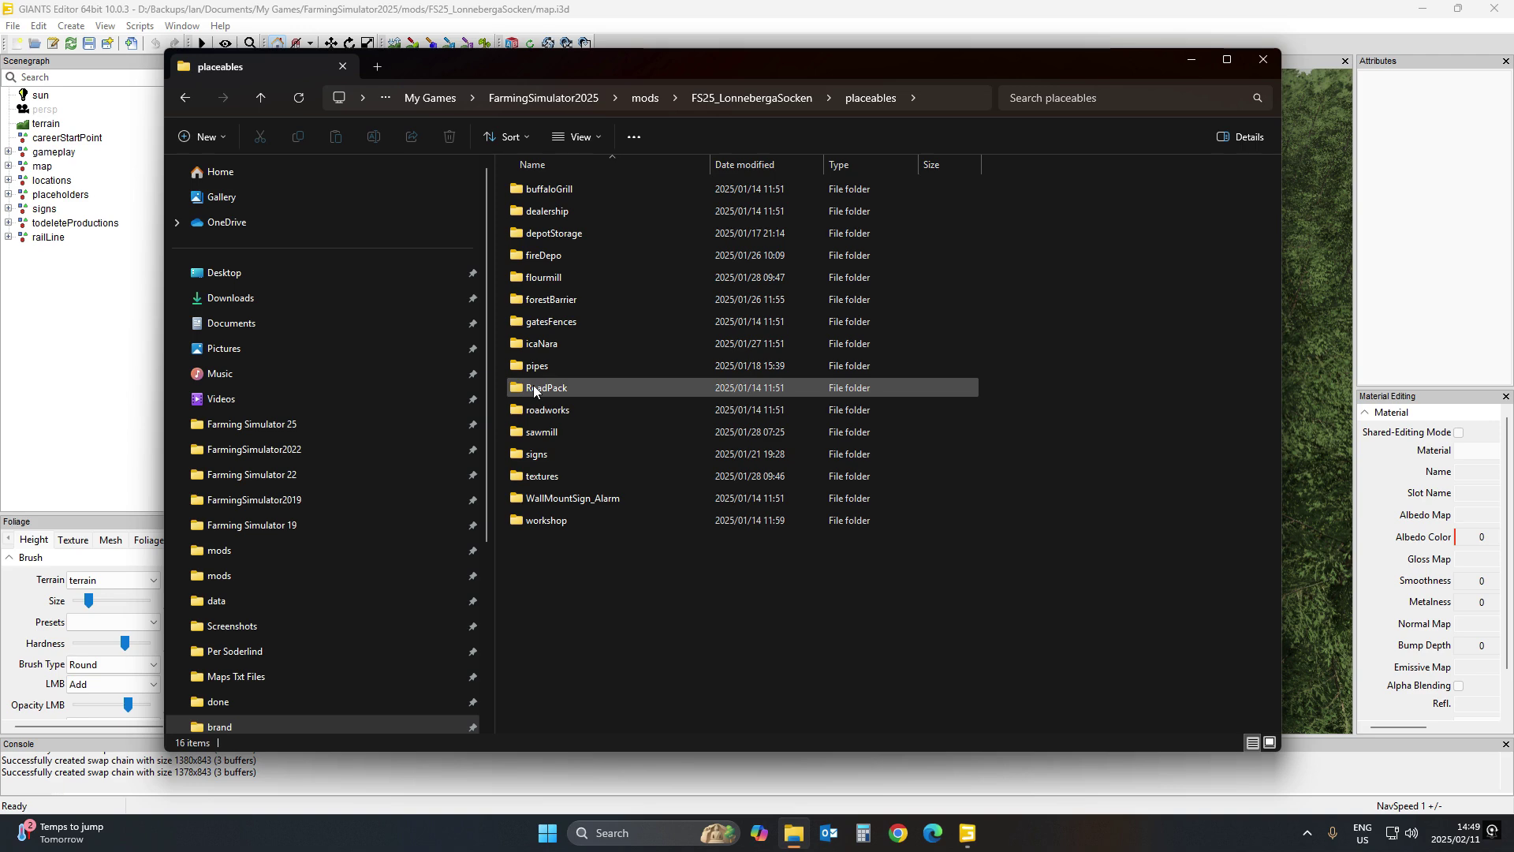
pyautogui.click(759, 98)
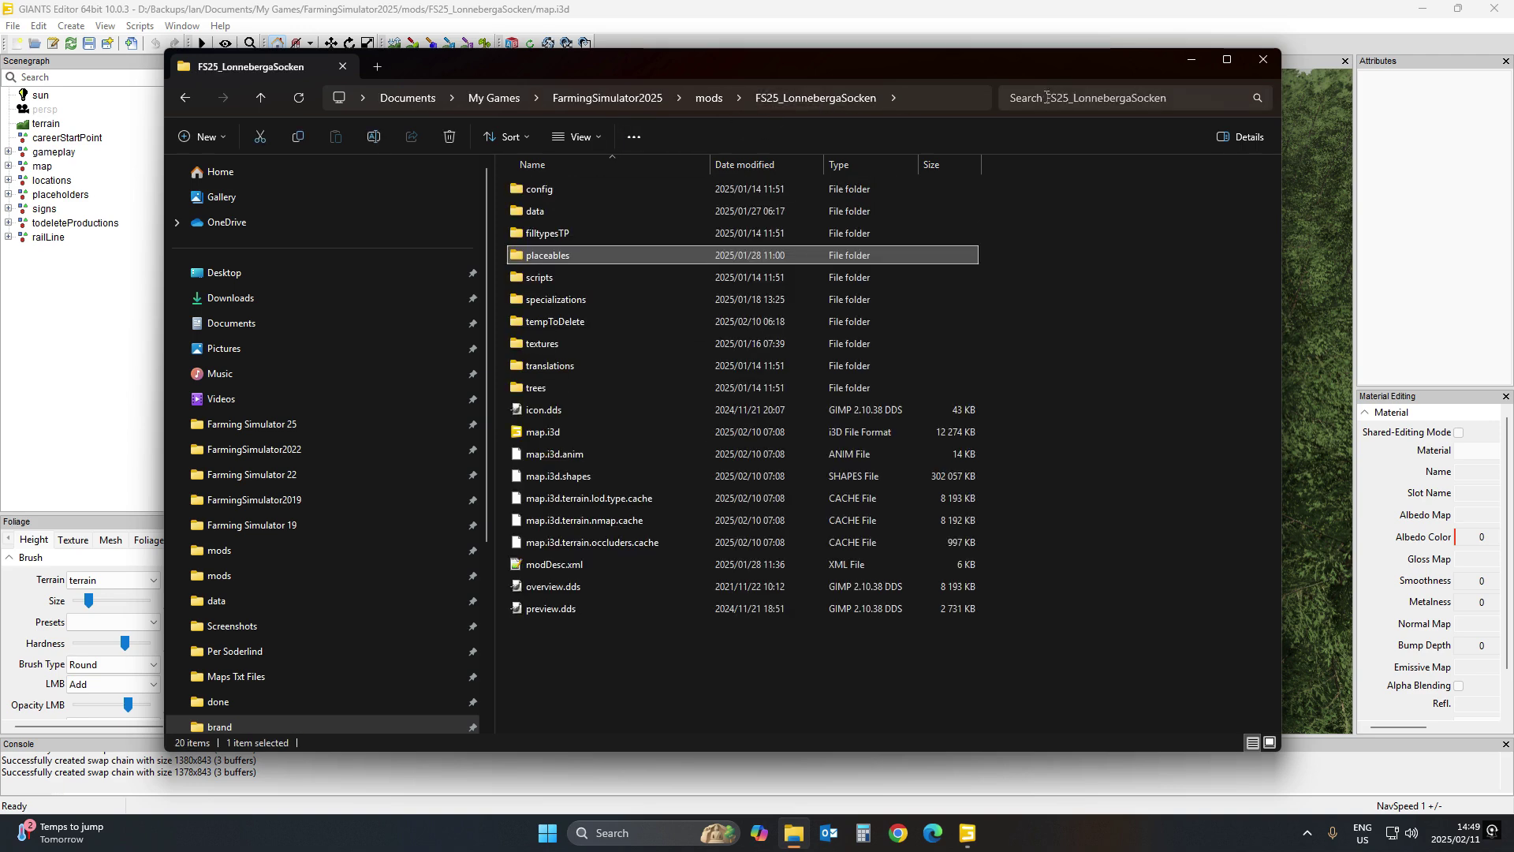
# Search the FS25_LonnebergaSocken folder for "track" and for "rail", and clear the search
pyautogui.click(1123, 99)
pyautogui.write('track')
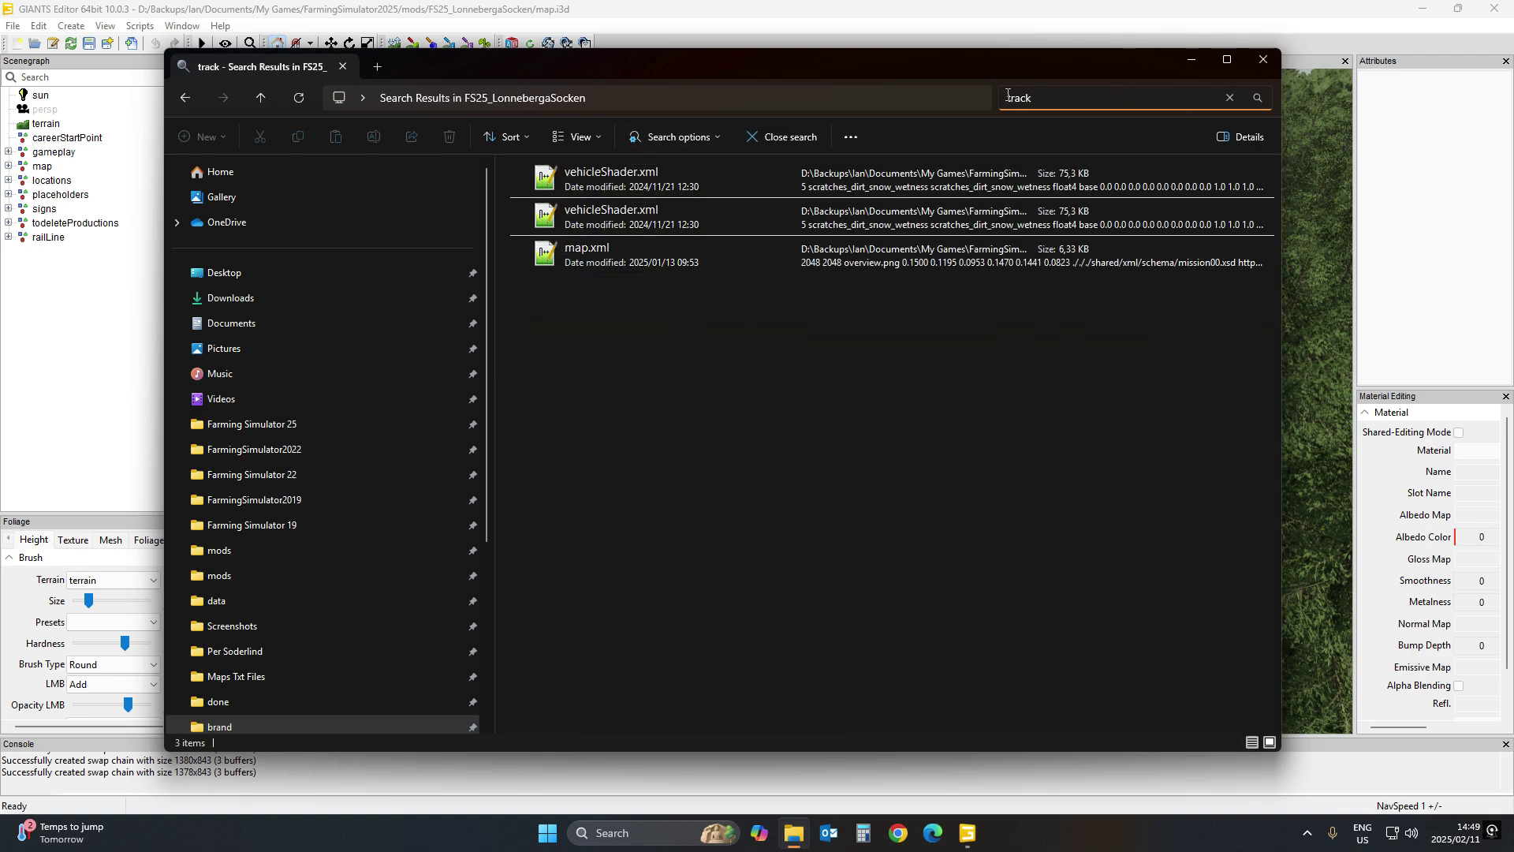
pyautogui.moveTo(1070, 99); pyautogui.dragTo(964, 95)
pyautogui.write('rail')
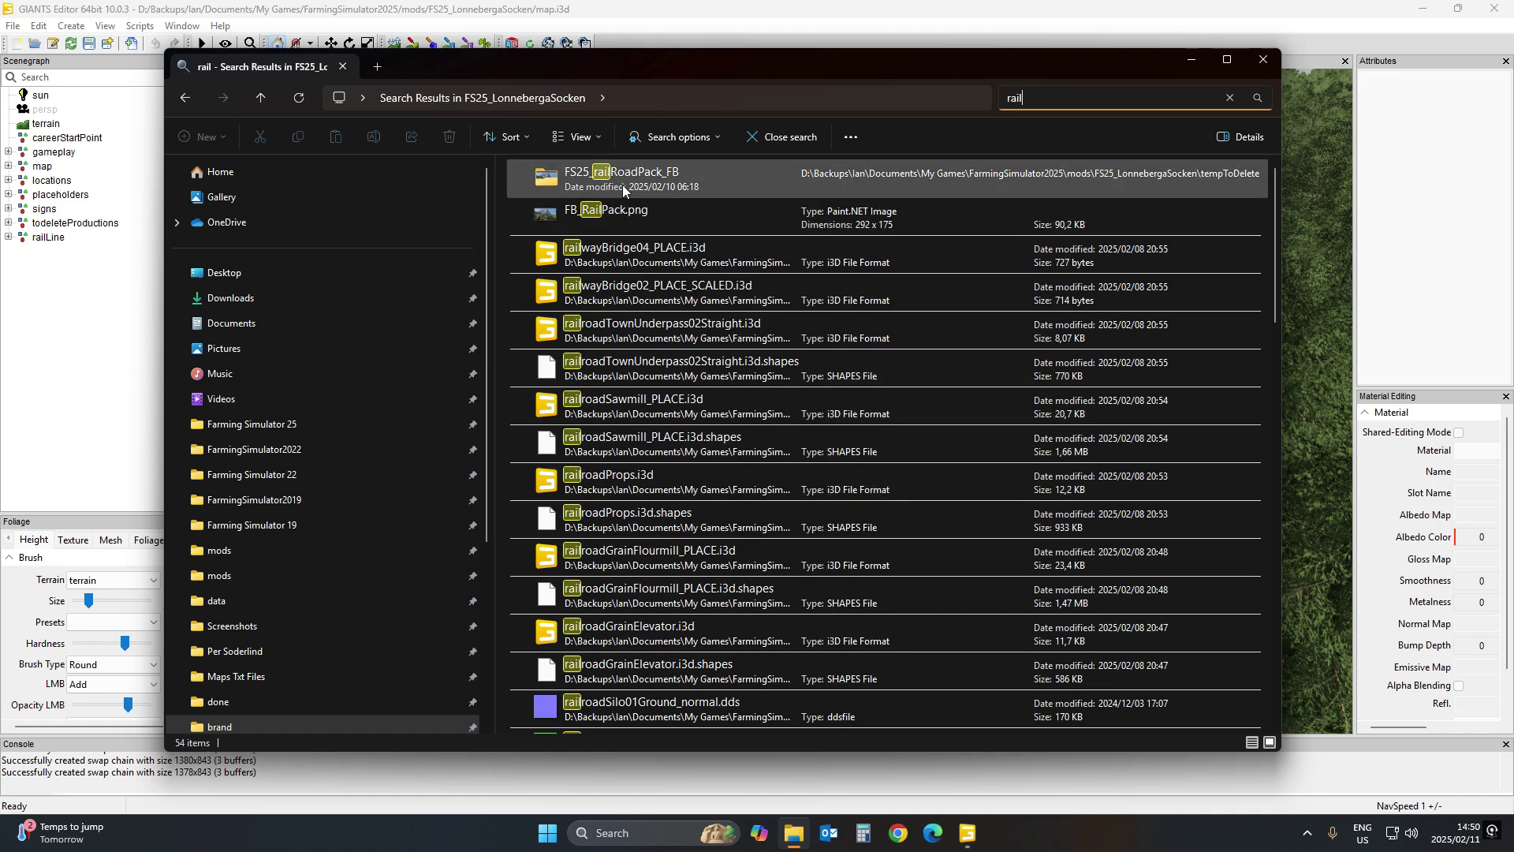
pyautogui.press('Escape')
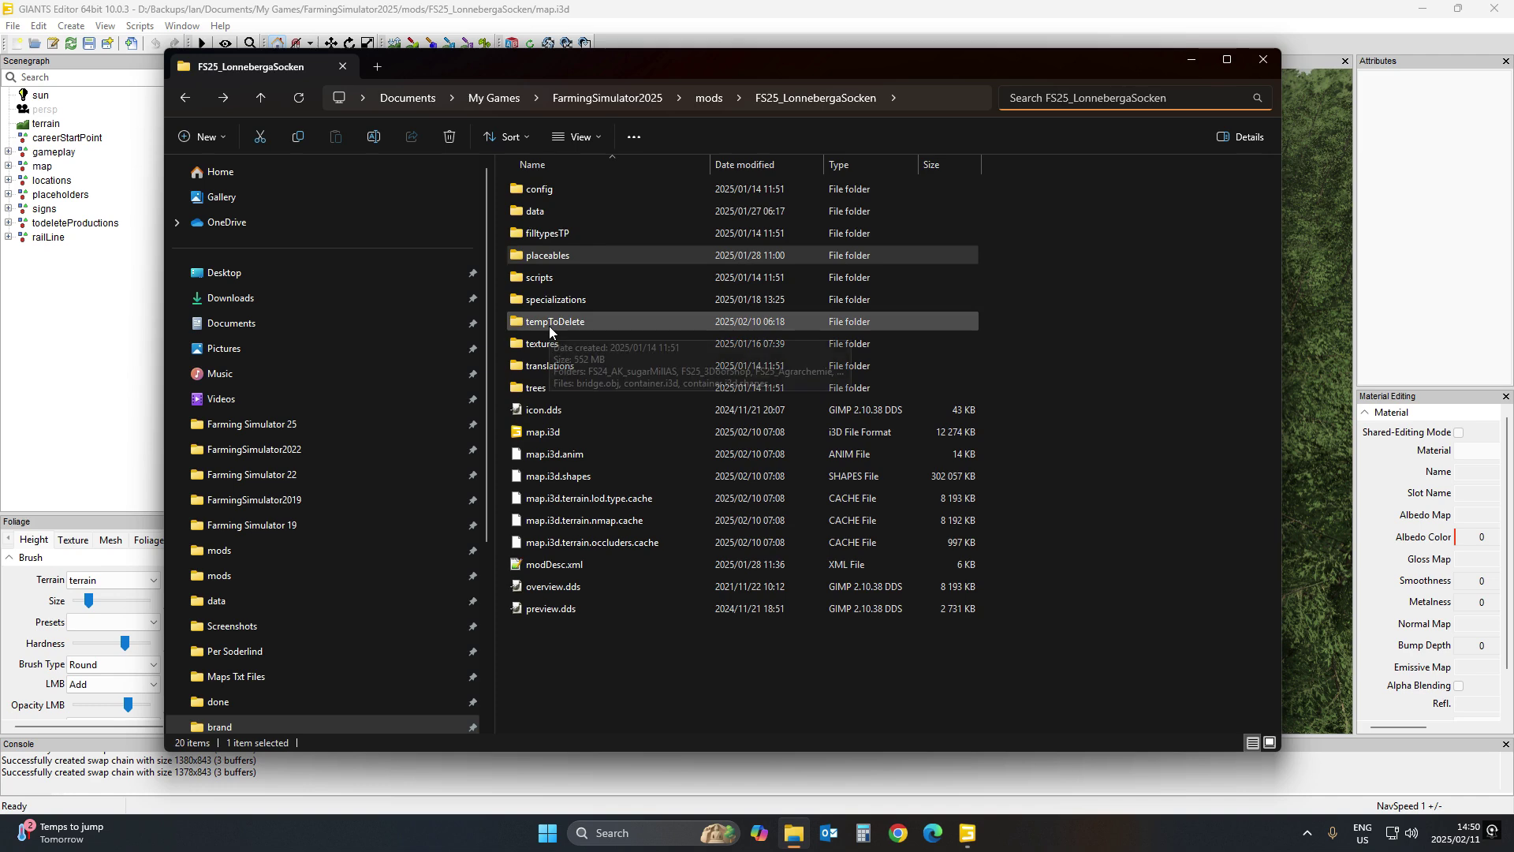
# Open the FS25_railRoadPack_FB folder inside tempToDelete, review its files and select curve09.i3d
pyautogui.click(549, 325)
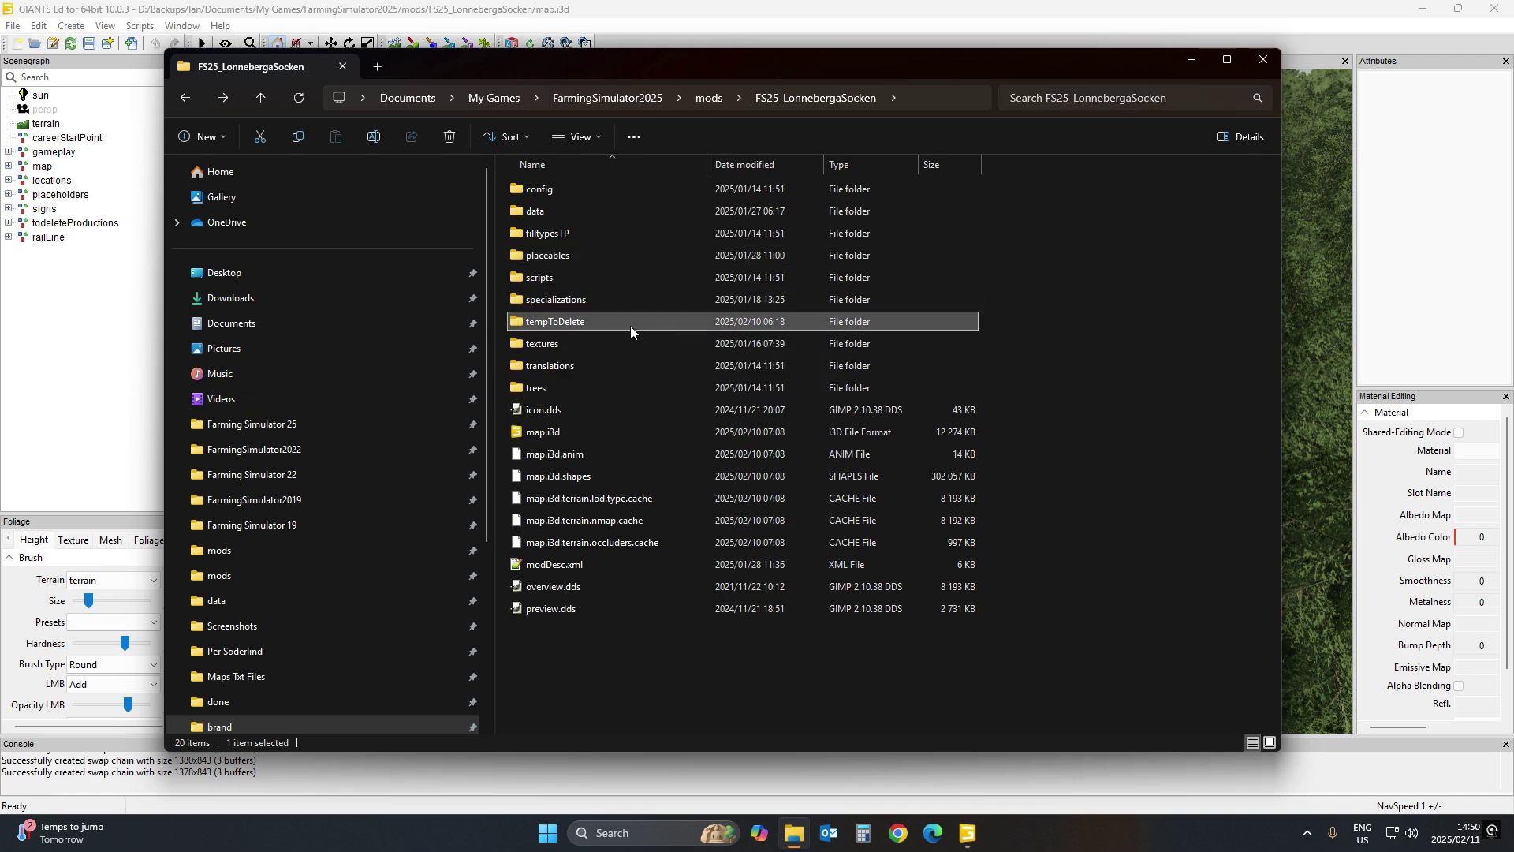
pyautogui.moveTo(631, 325)
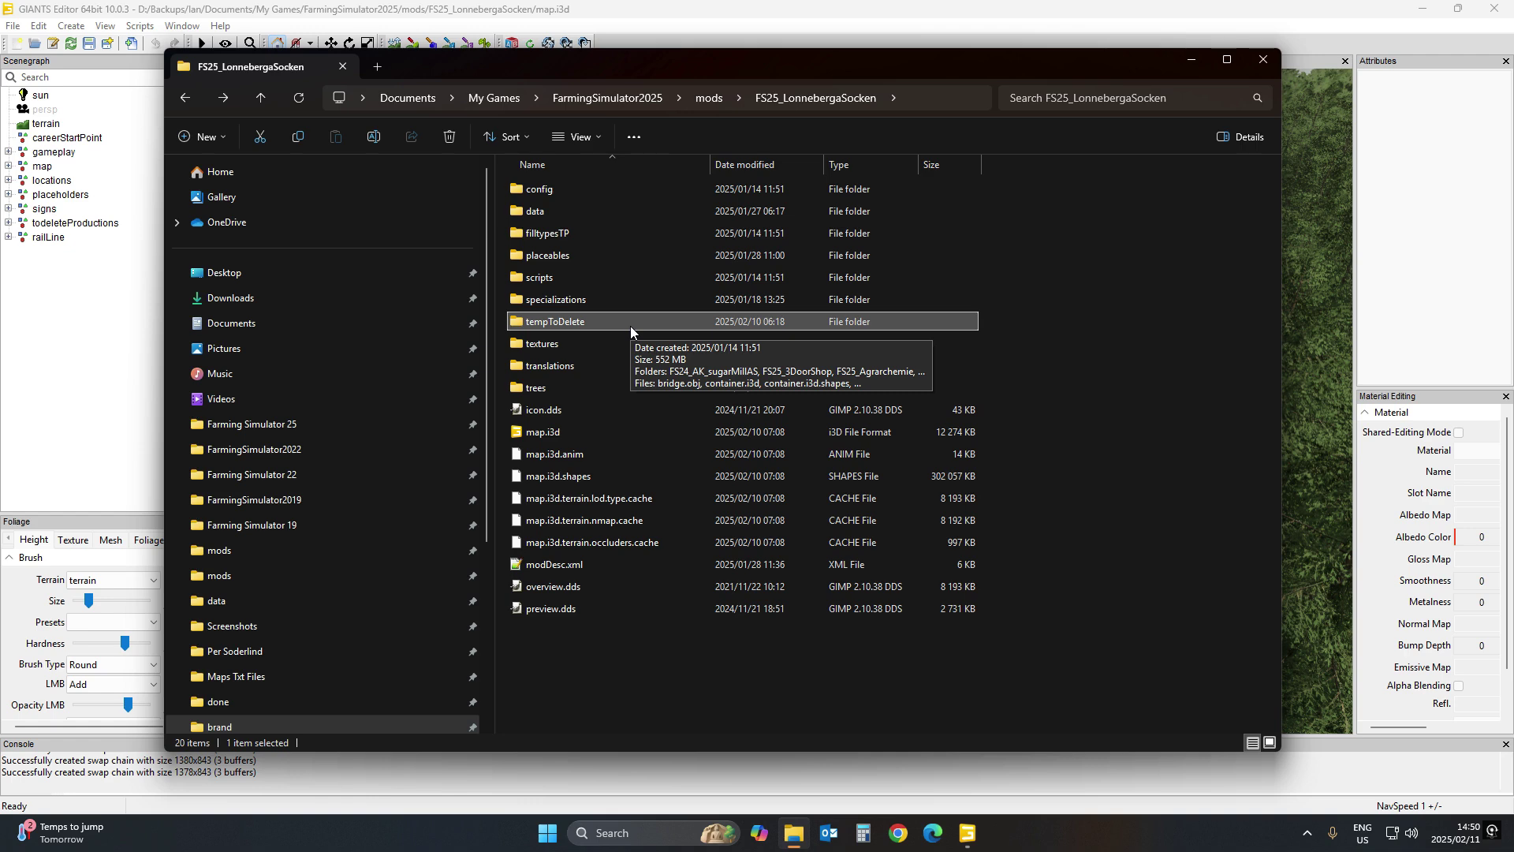
pyautogui.doubleClick(535, 322)
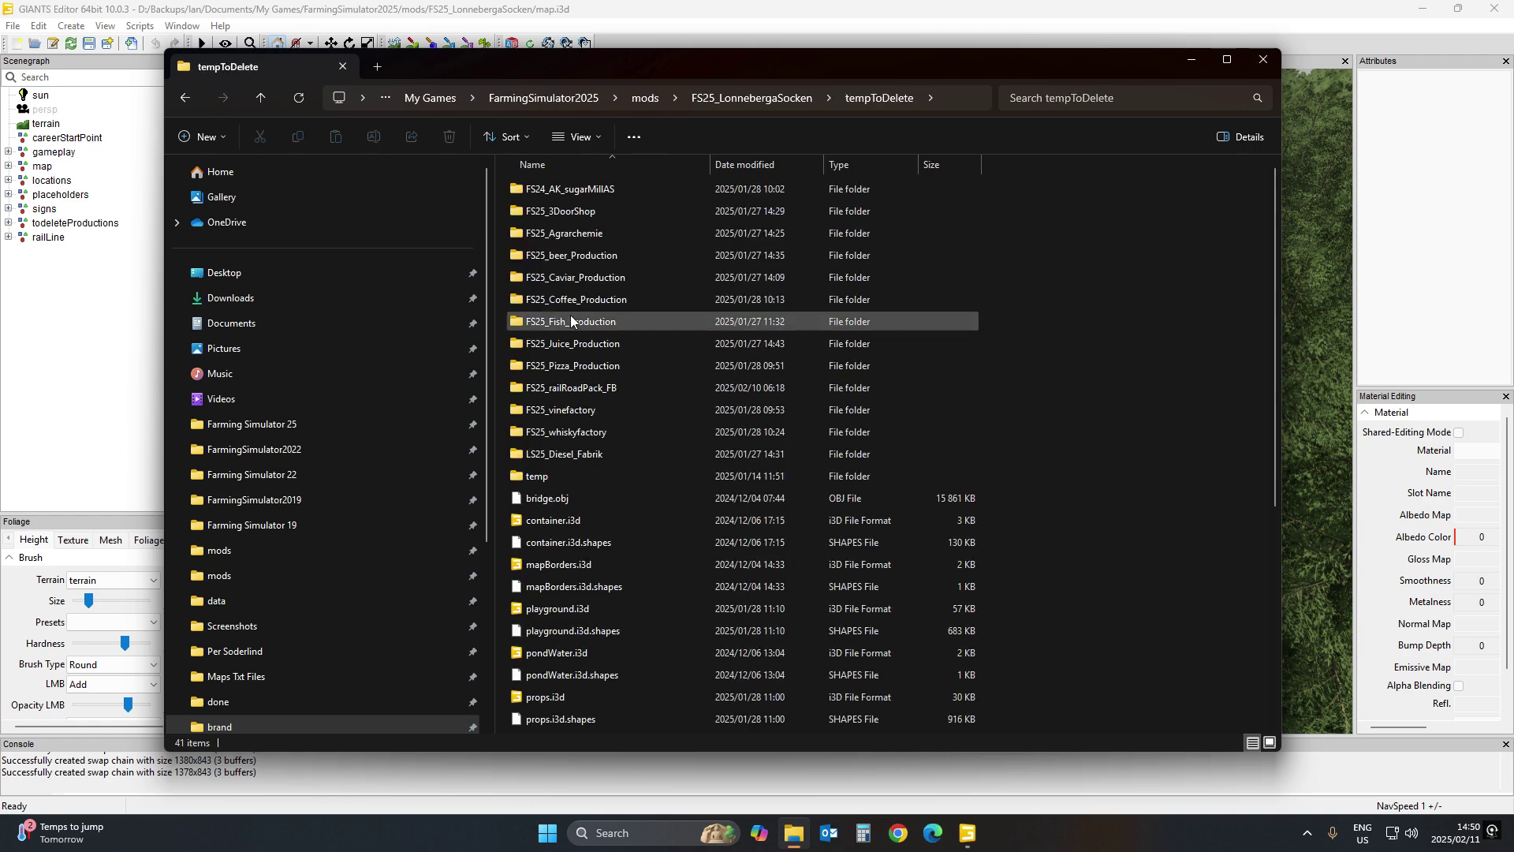
pyautogui.doubleClick(566, 388)
pyautogui.scroll(-4, 829, 404)
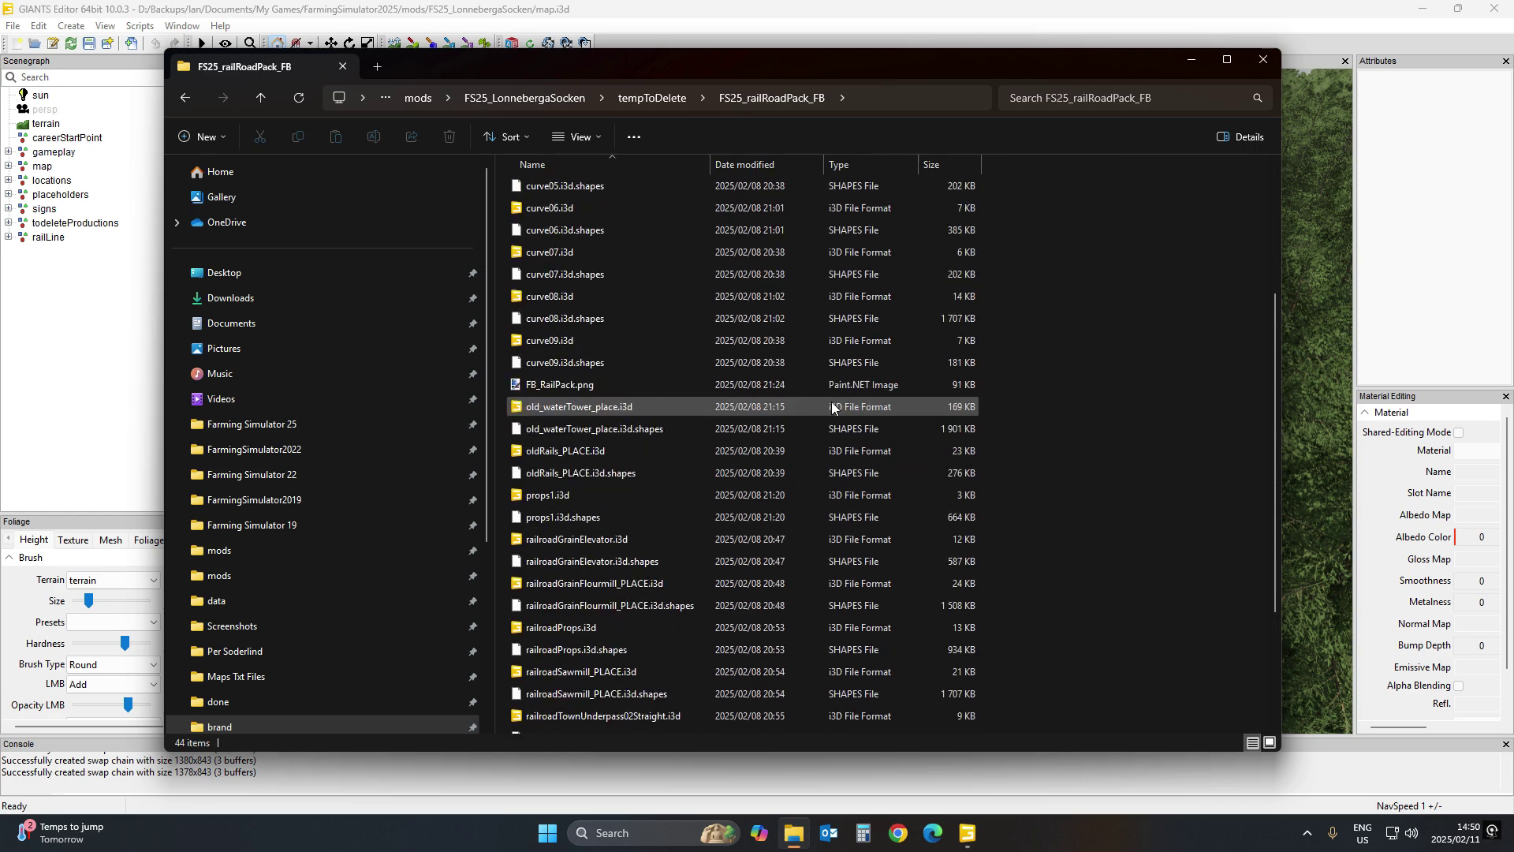
pyautogui.scroll(4, 831, 406)
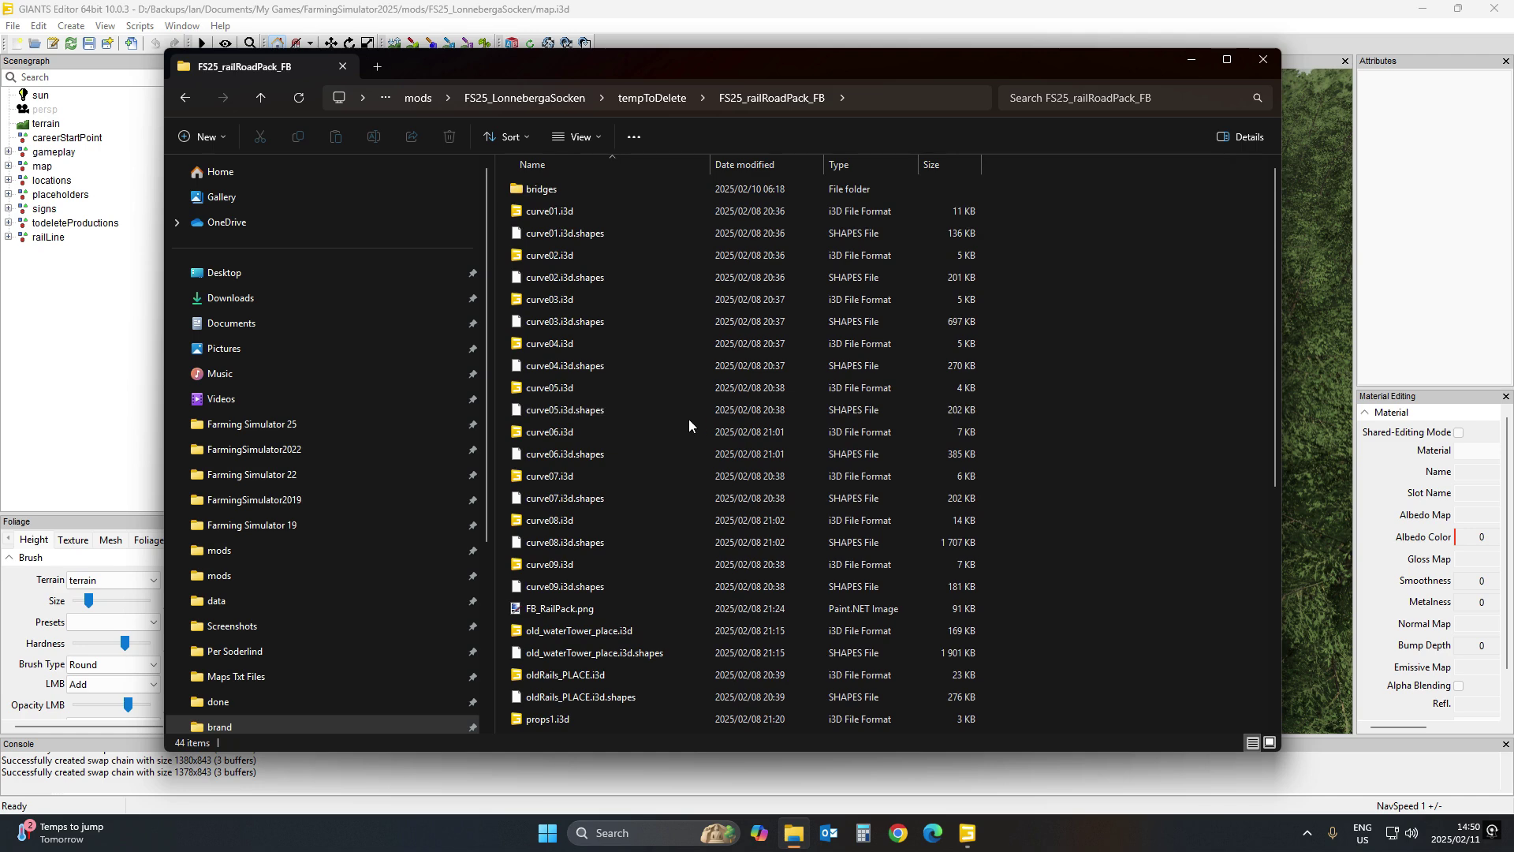
pyautogui.click(565, 566)
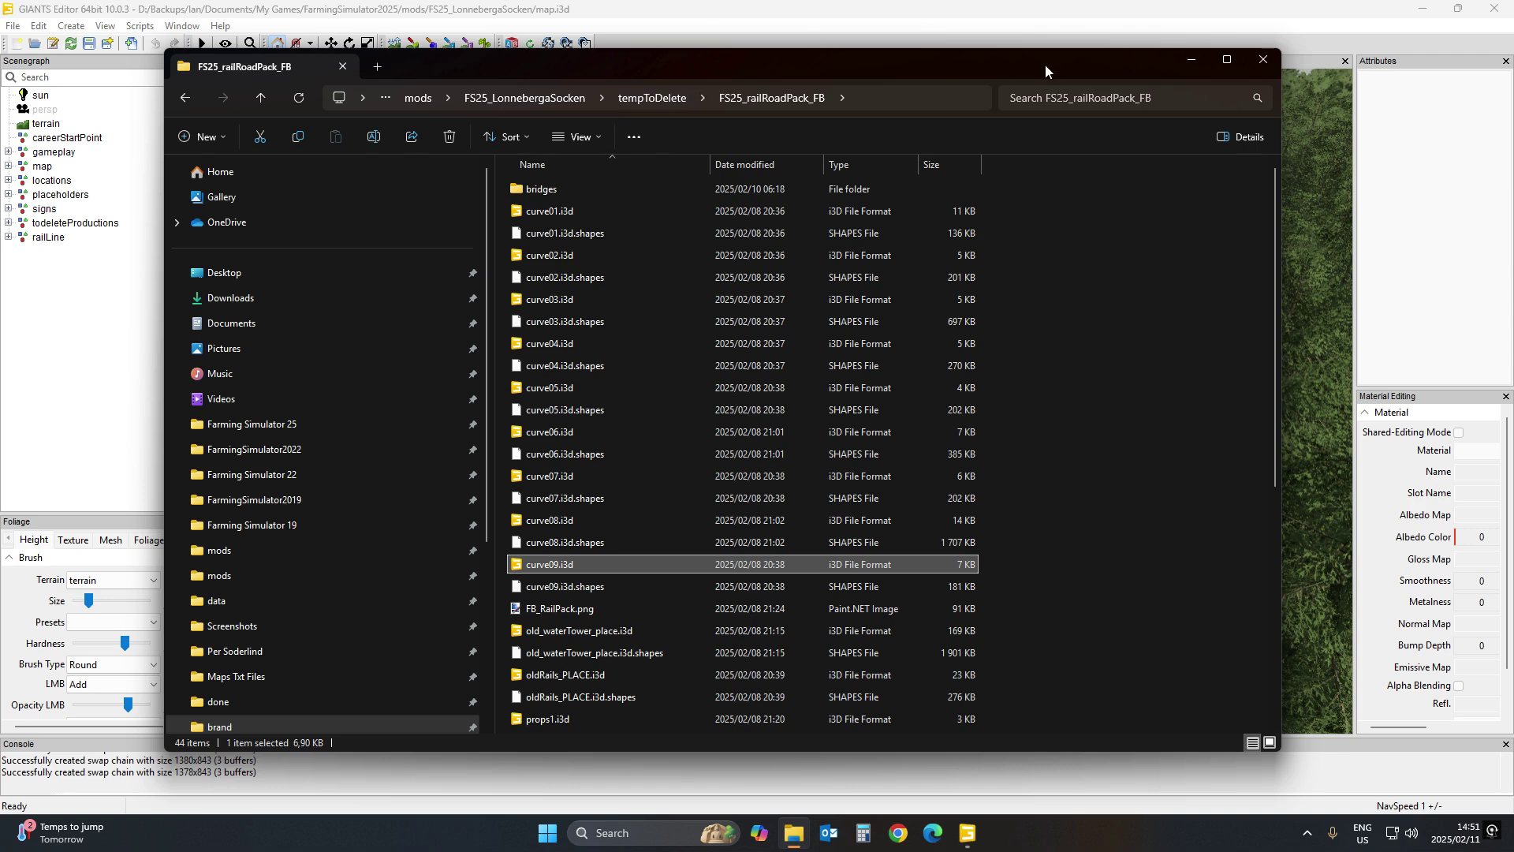
# Switch back to map.i3d in GIANTS Editor and expand the railLine group in the scenegraph
pyautogui.click(602, 9)
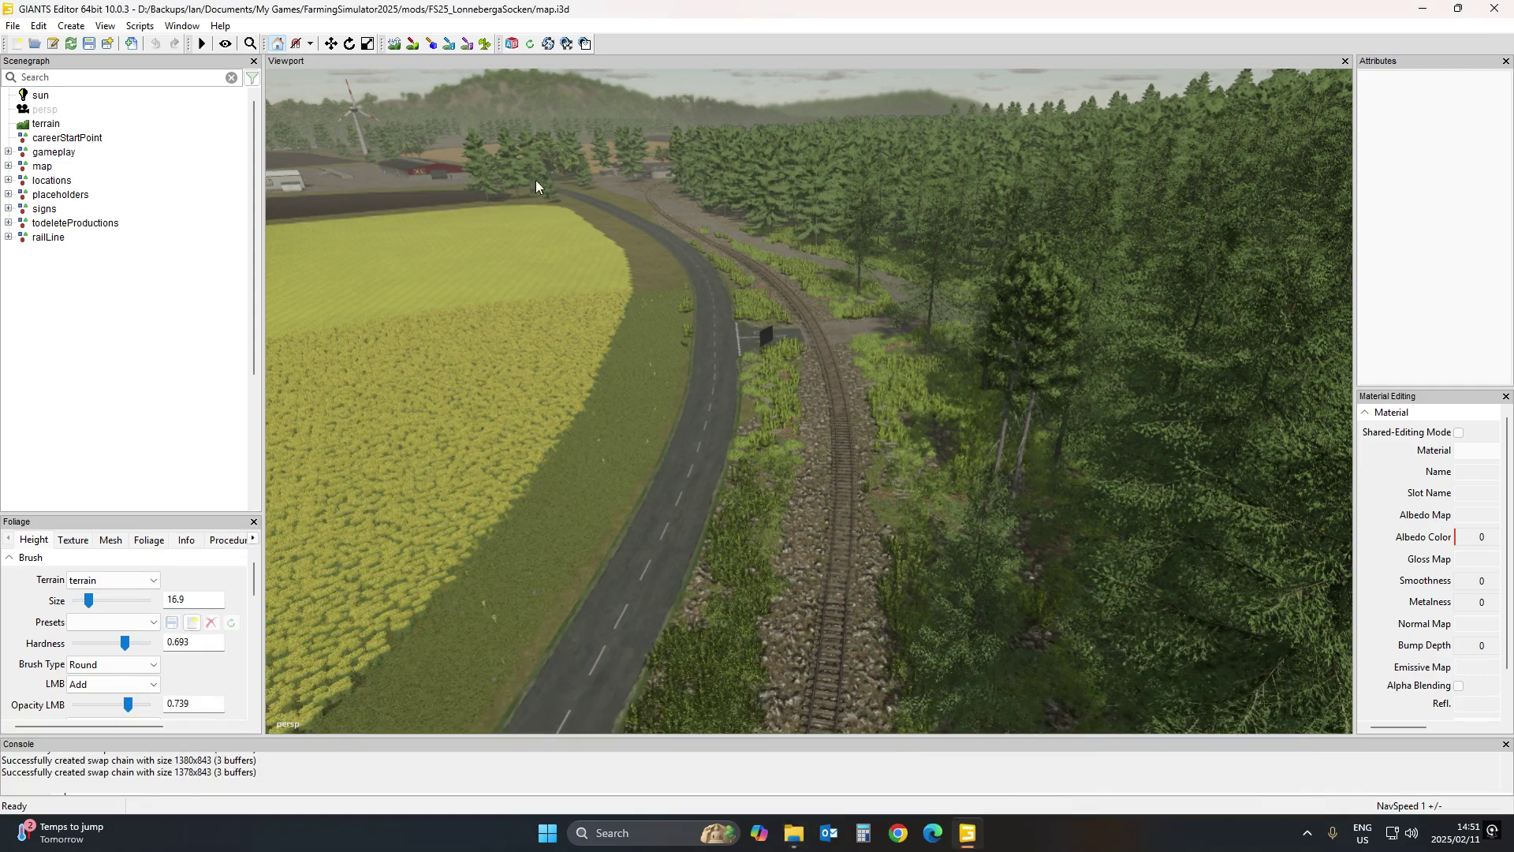
pyautogui.click(46, 238)
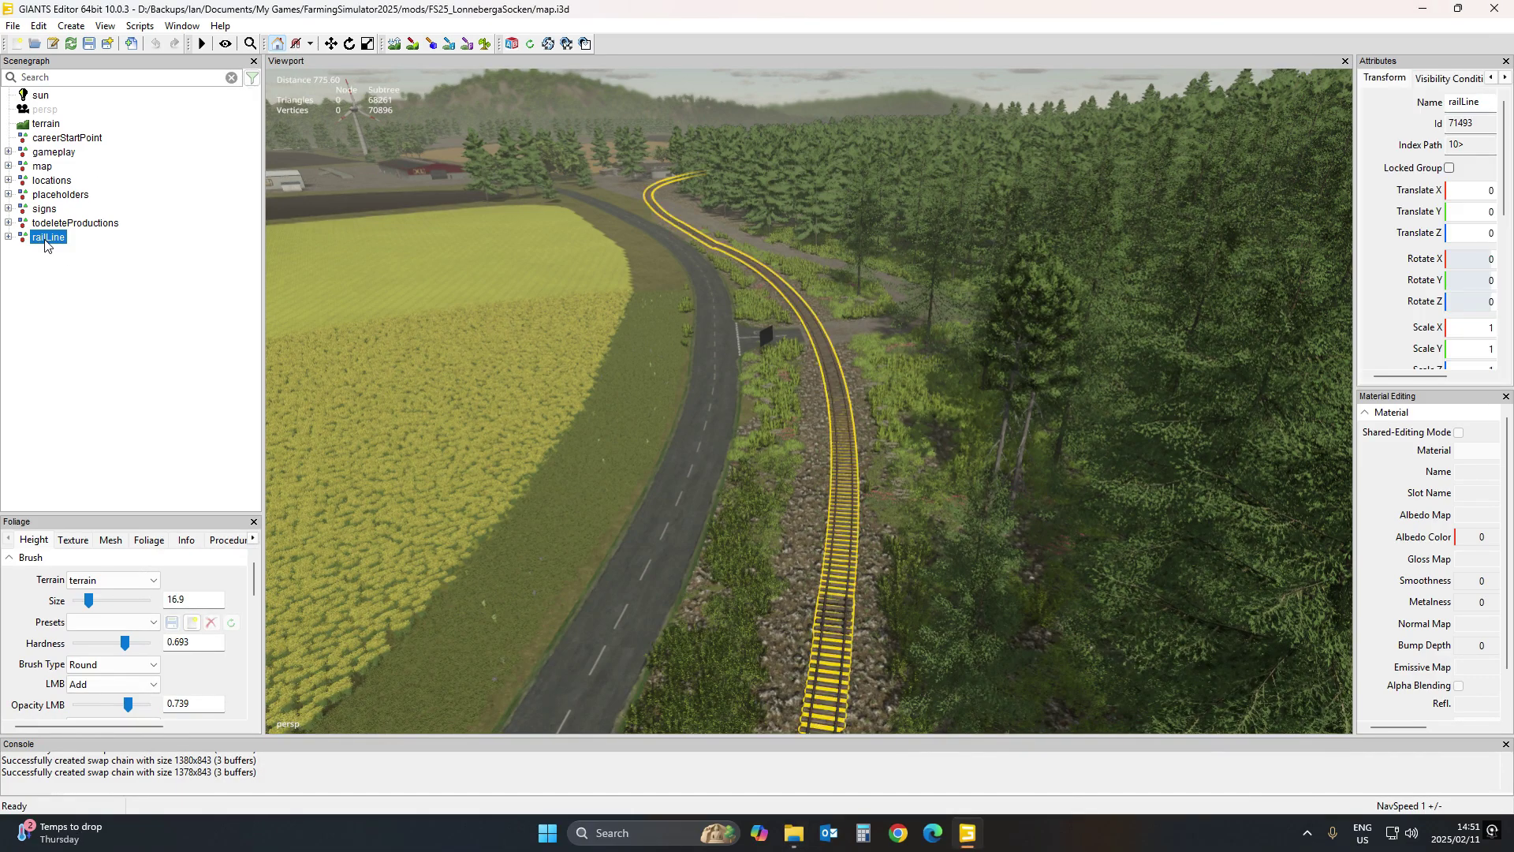
pyautogui.click(9, 237)
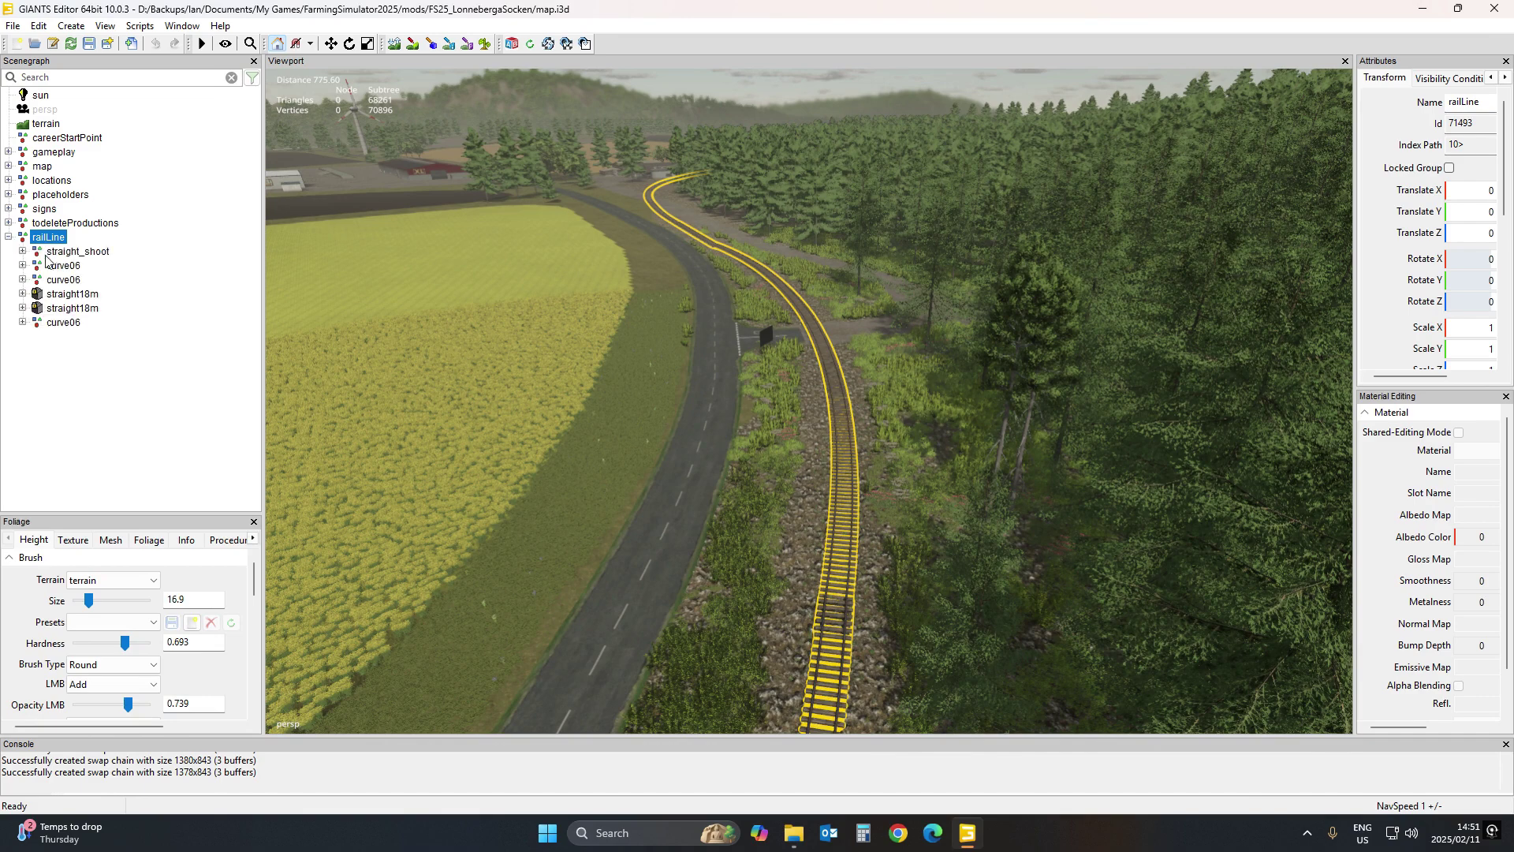
# Import curve09.i3d from FS25_LonnebergaSocken/tempToDelete/FS25_railRoadPack_FB into the map
pyautogui.click(13, 25)
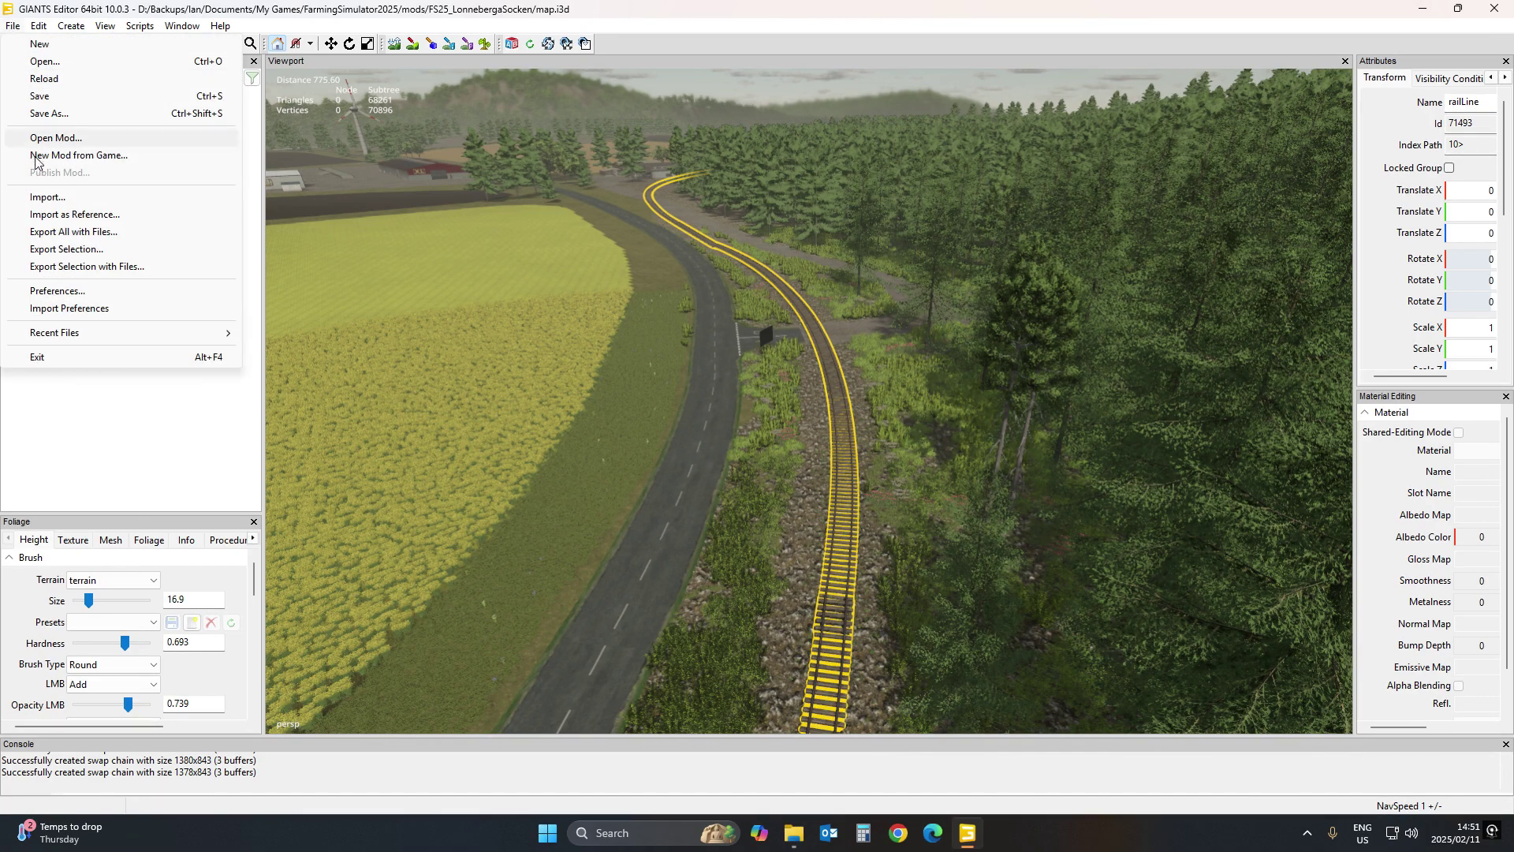
pyautogui.click(44, 197)
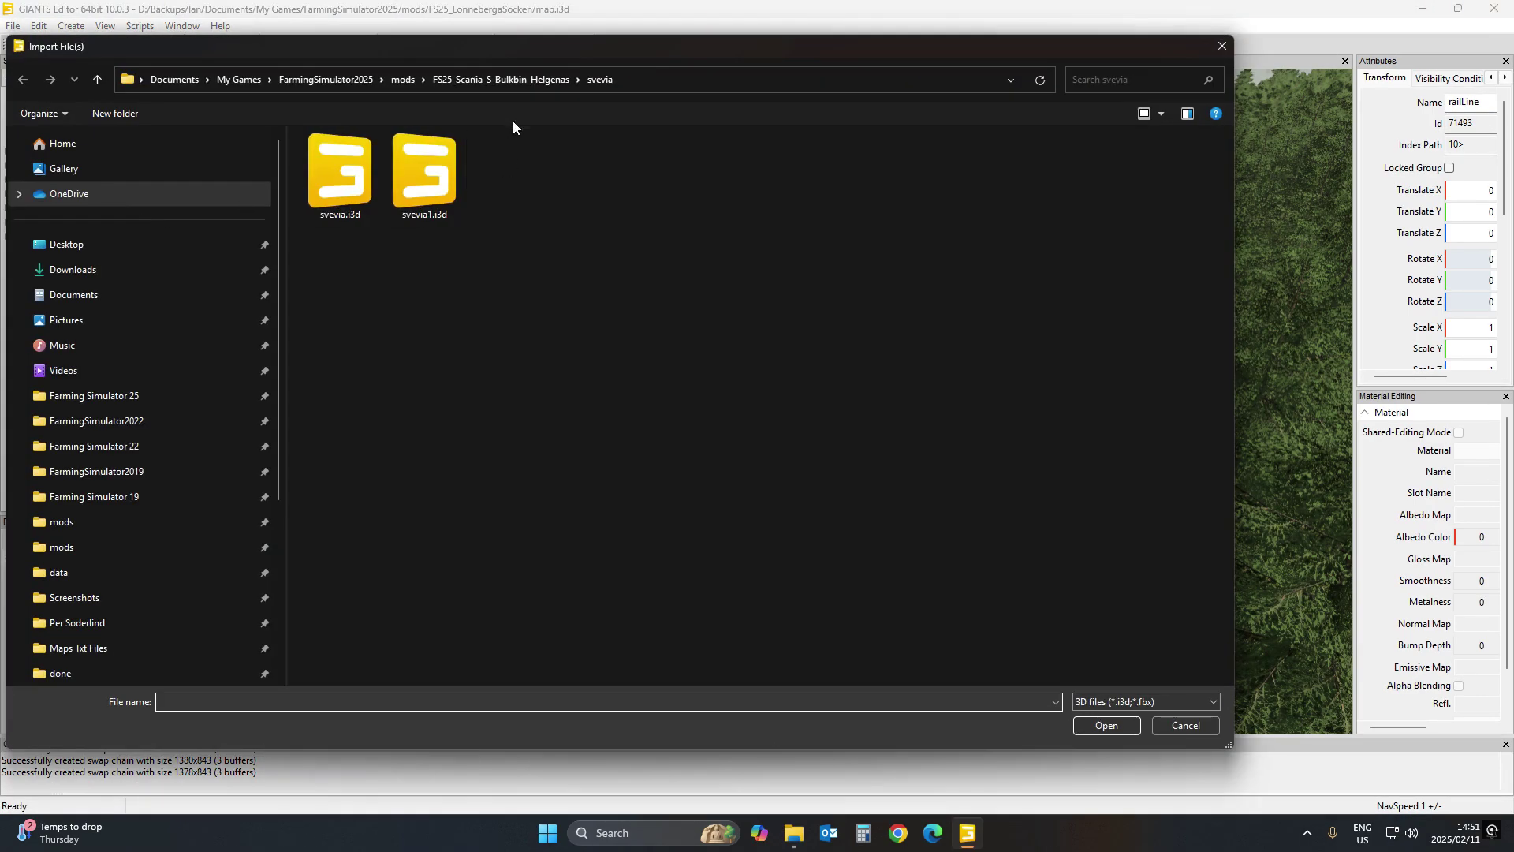
pyautogui.click(67, 548)
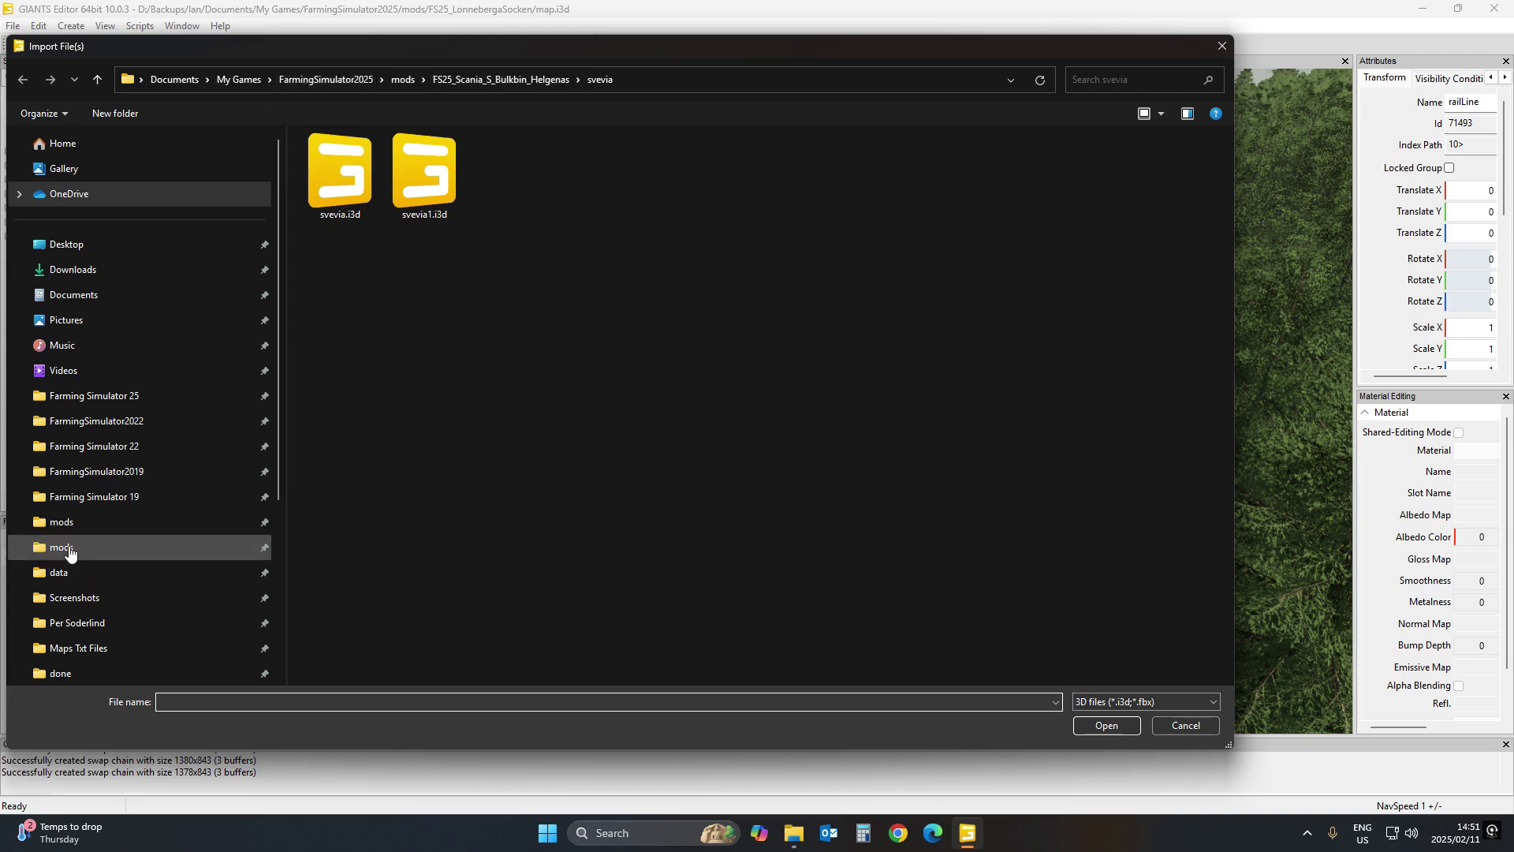
pyautogui.doubleClick(437, 226)
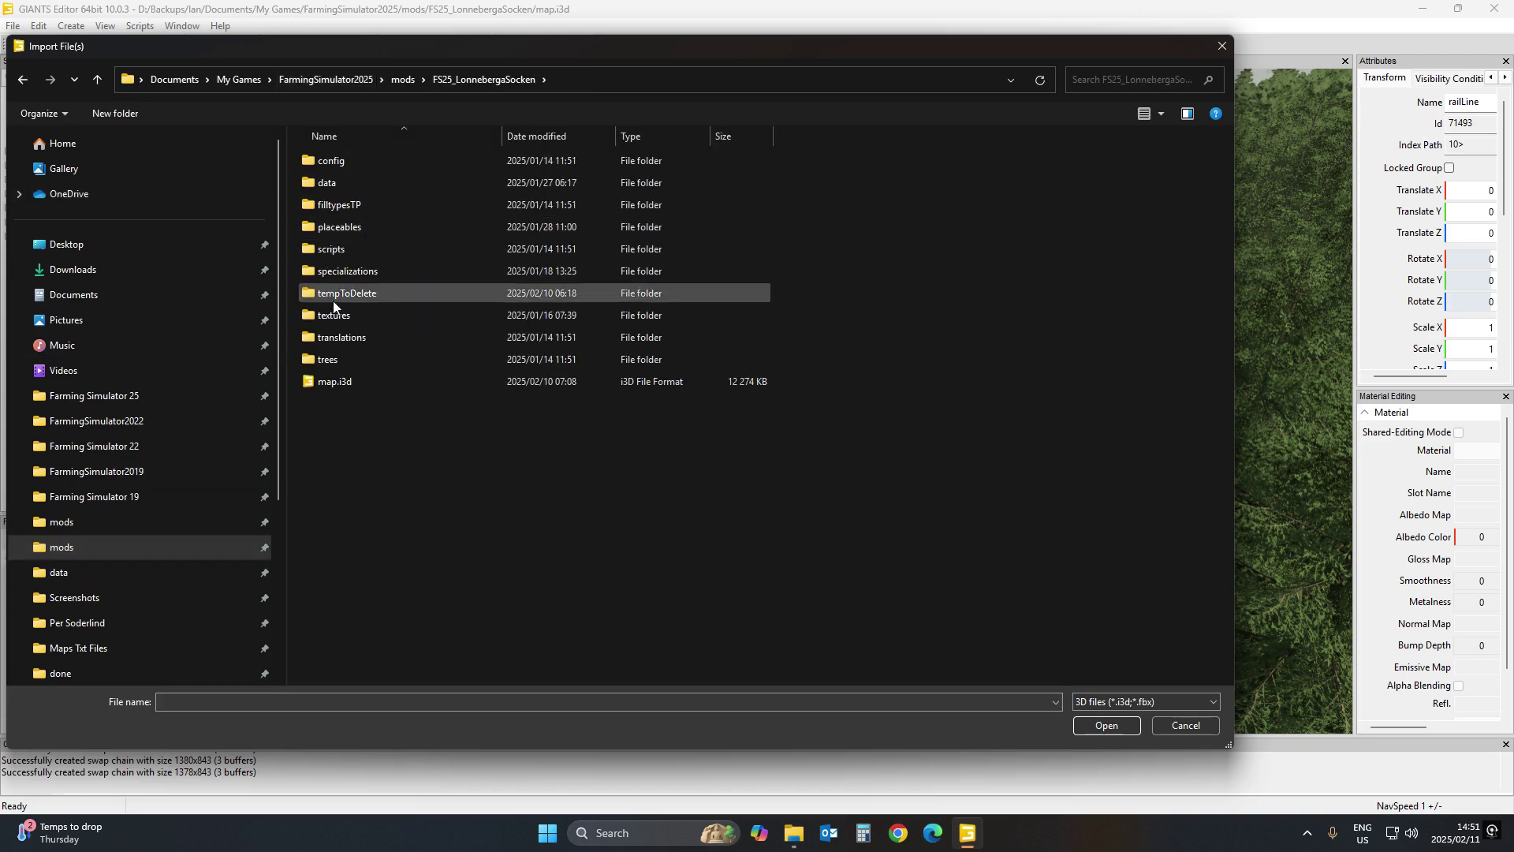
pyautogui.doubleClick(325, 300)
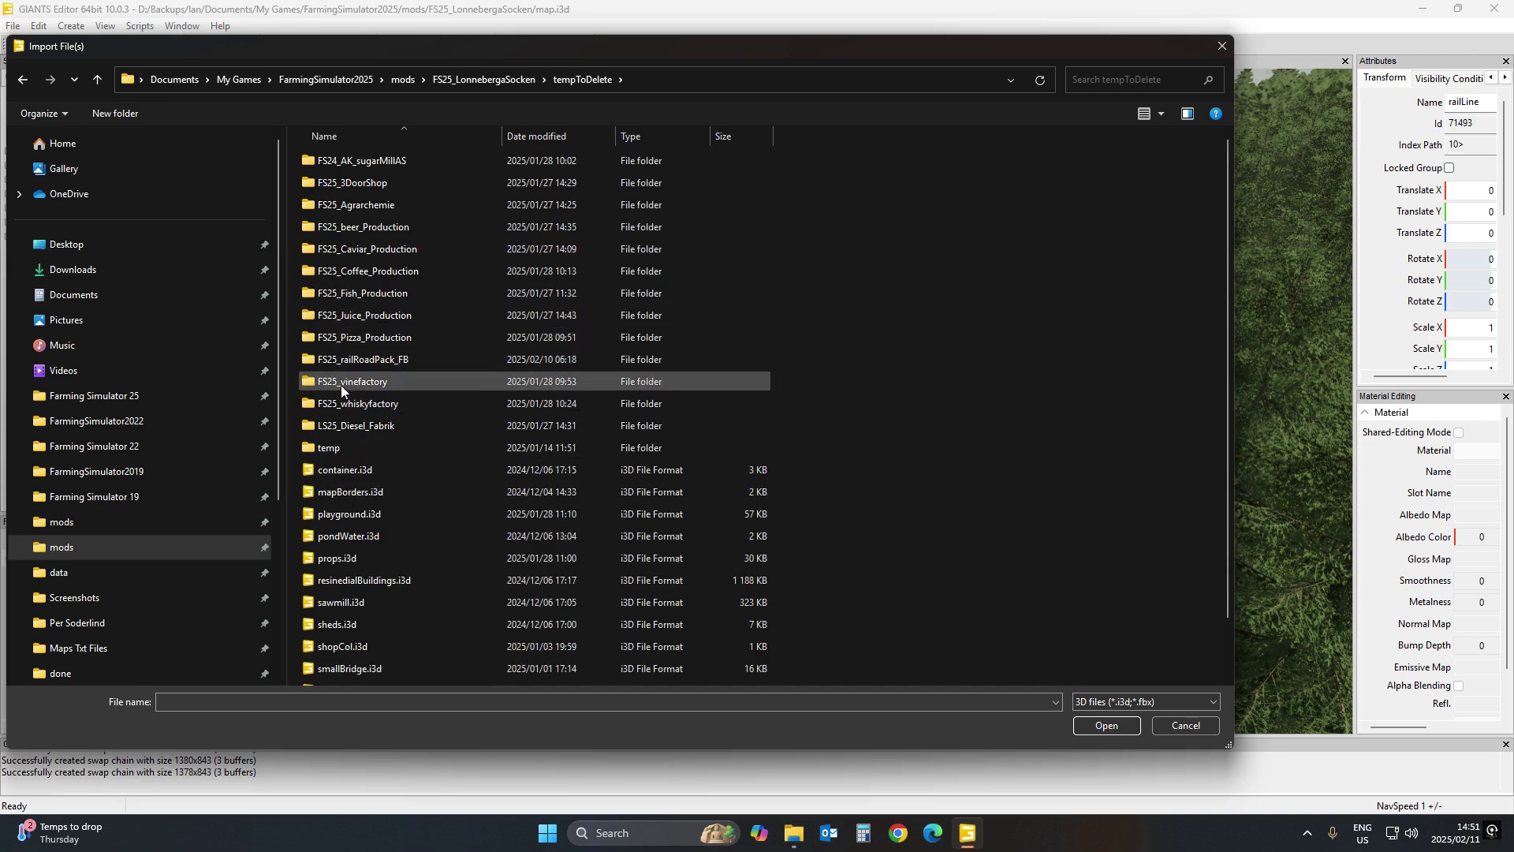
pyautogui.doubleClick(344, 361)
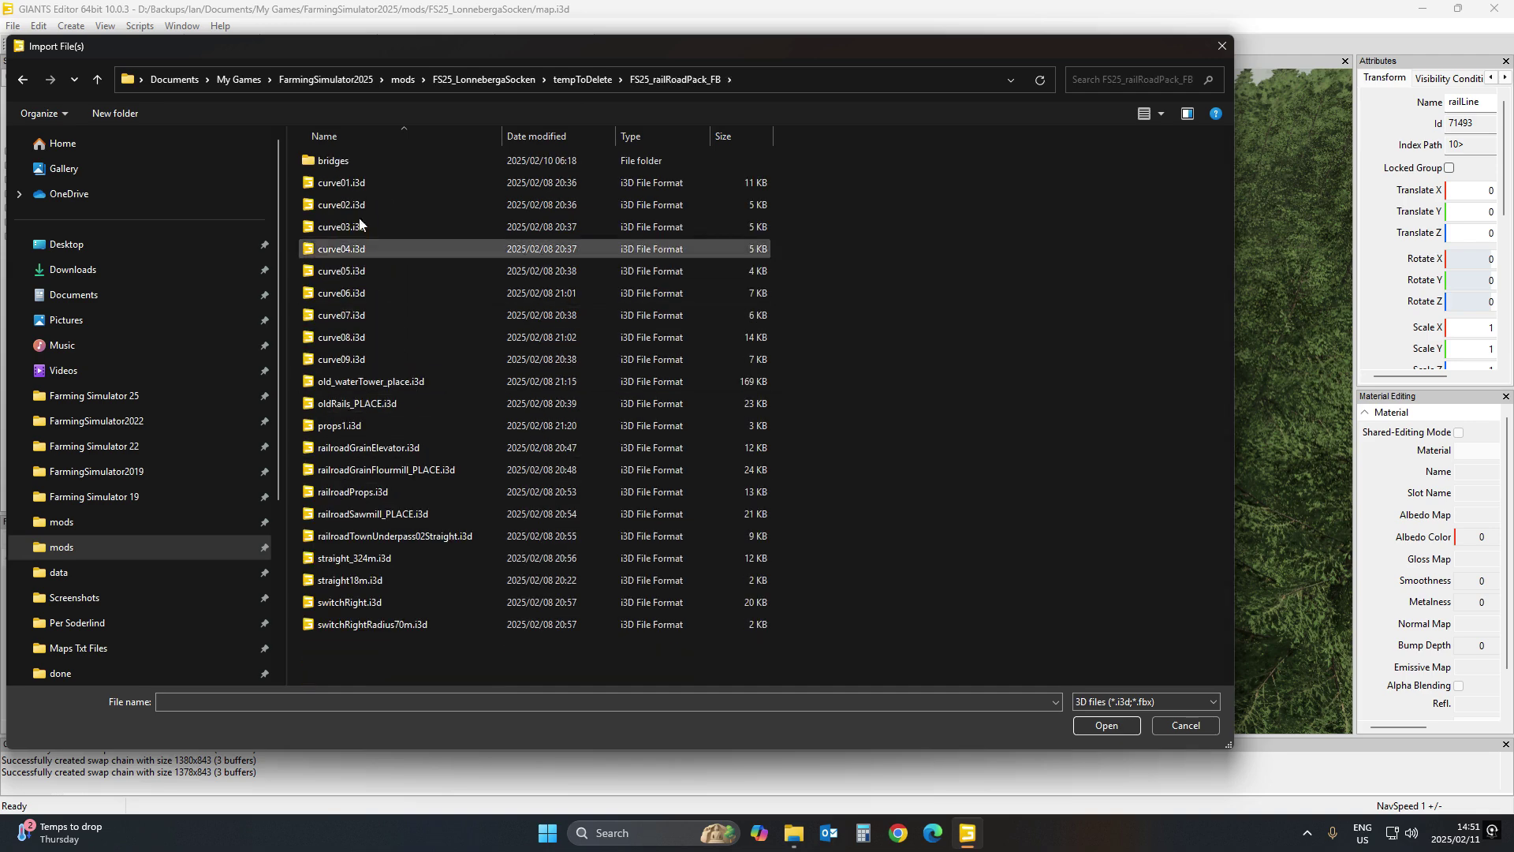
pyautogui.doubleClick(328, 357)
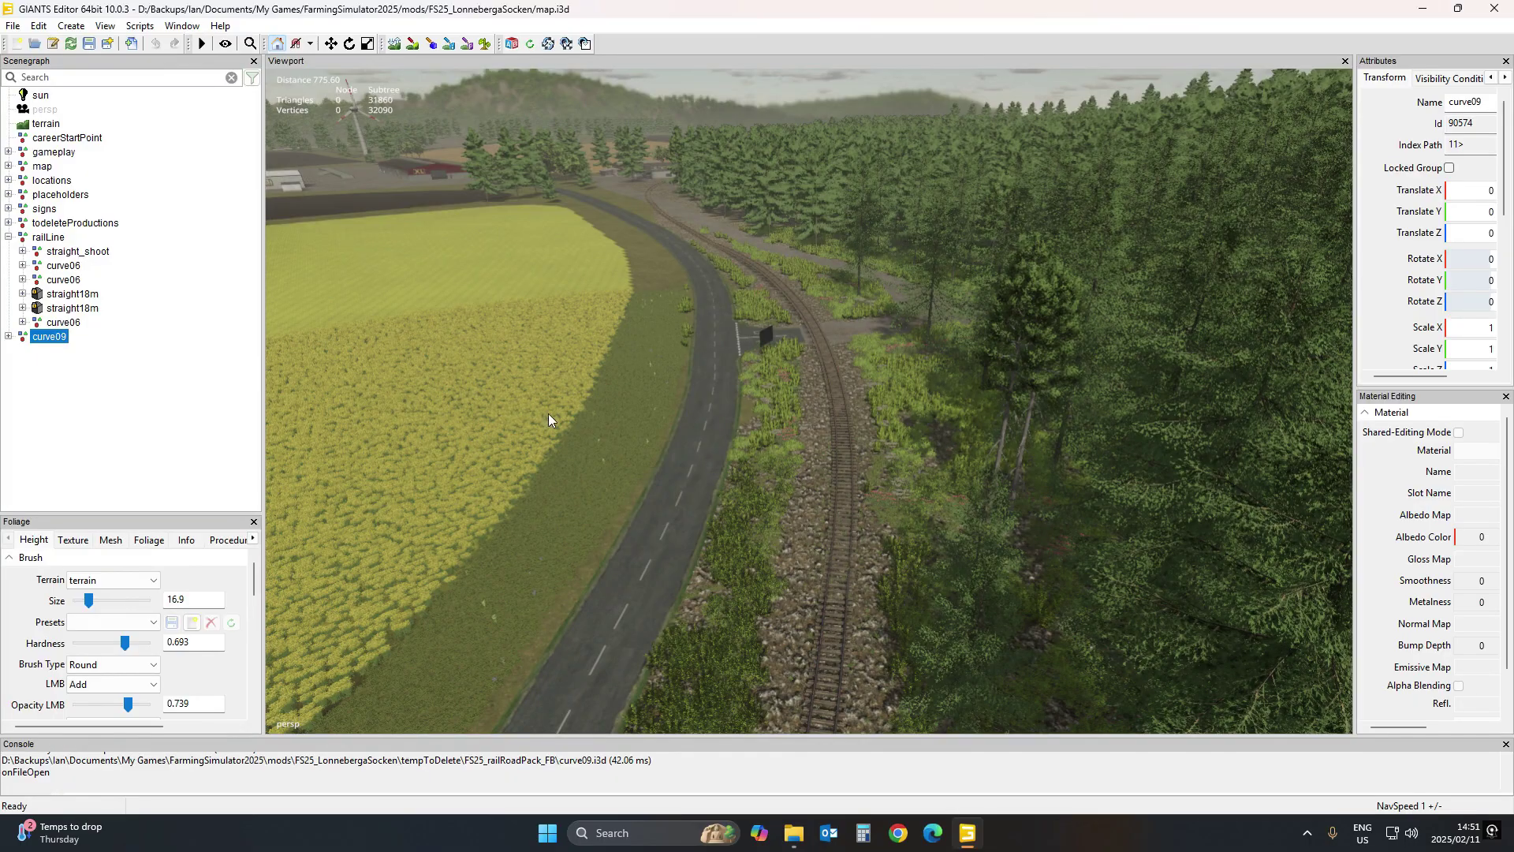
# Place curve09 by the road bend at about X 562.6, Z 482.4 and turn it to about 73.2 on Rotate Y, following the existing rail bed
pyautogui.hotkey('ctrl', 'shift', 'c')
pyautogui.press('f')
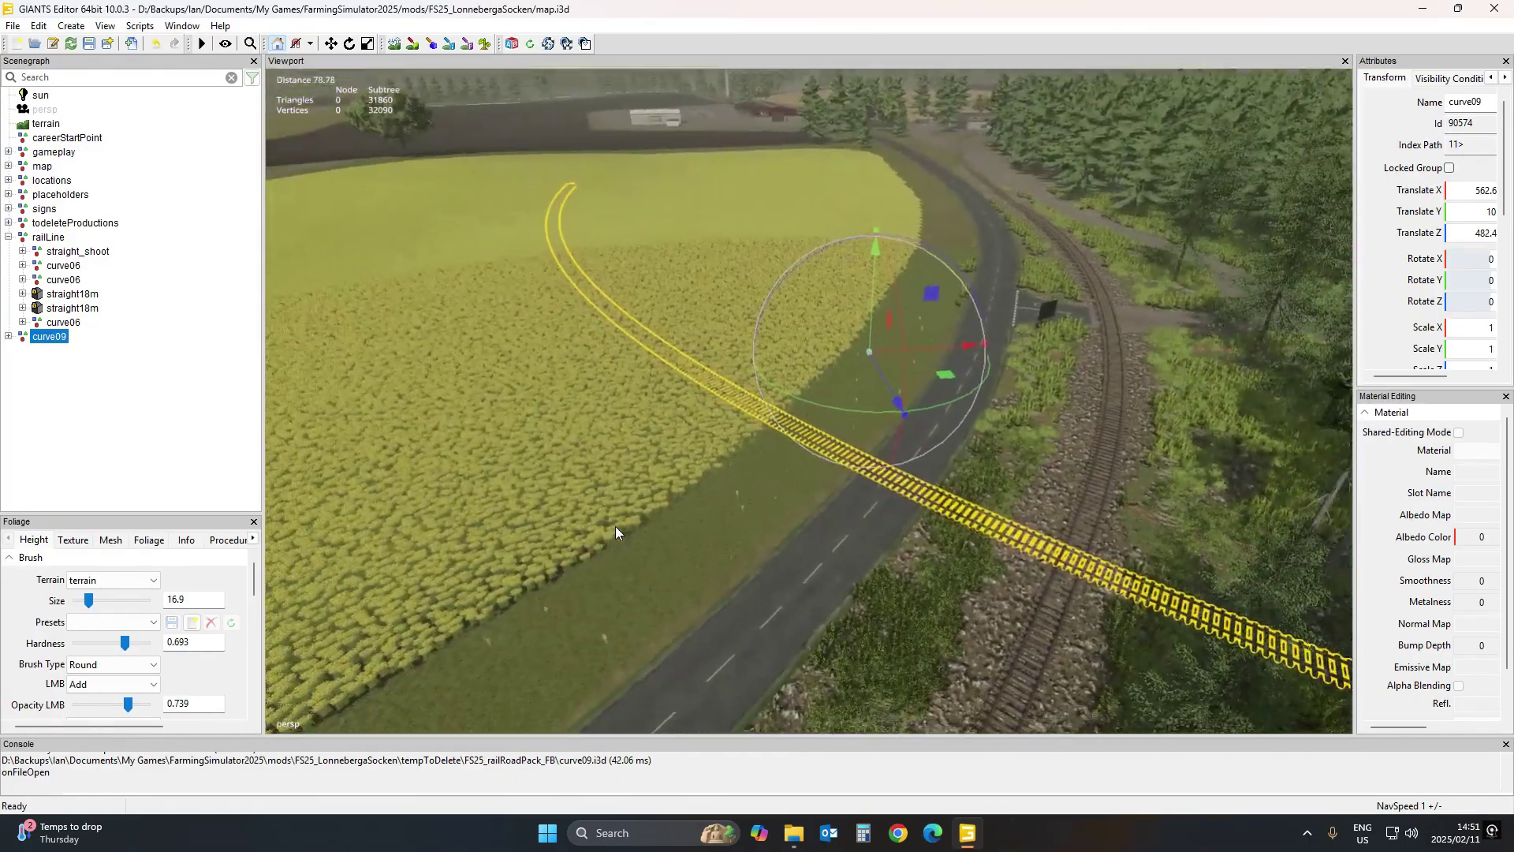
pyautogui.moveTo(615, 527); pyautogui.dragTo(716, 508, button='right')
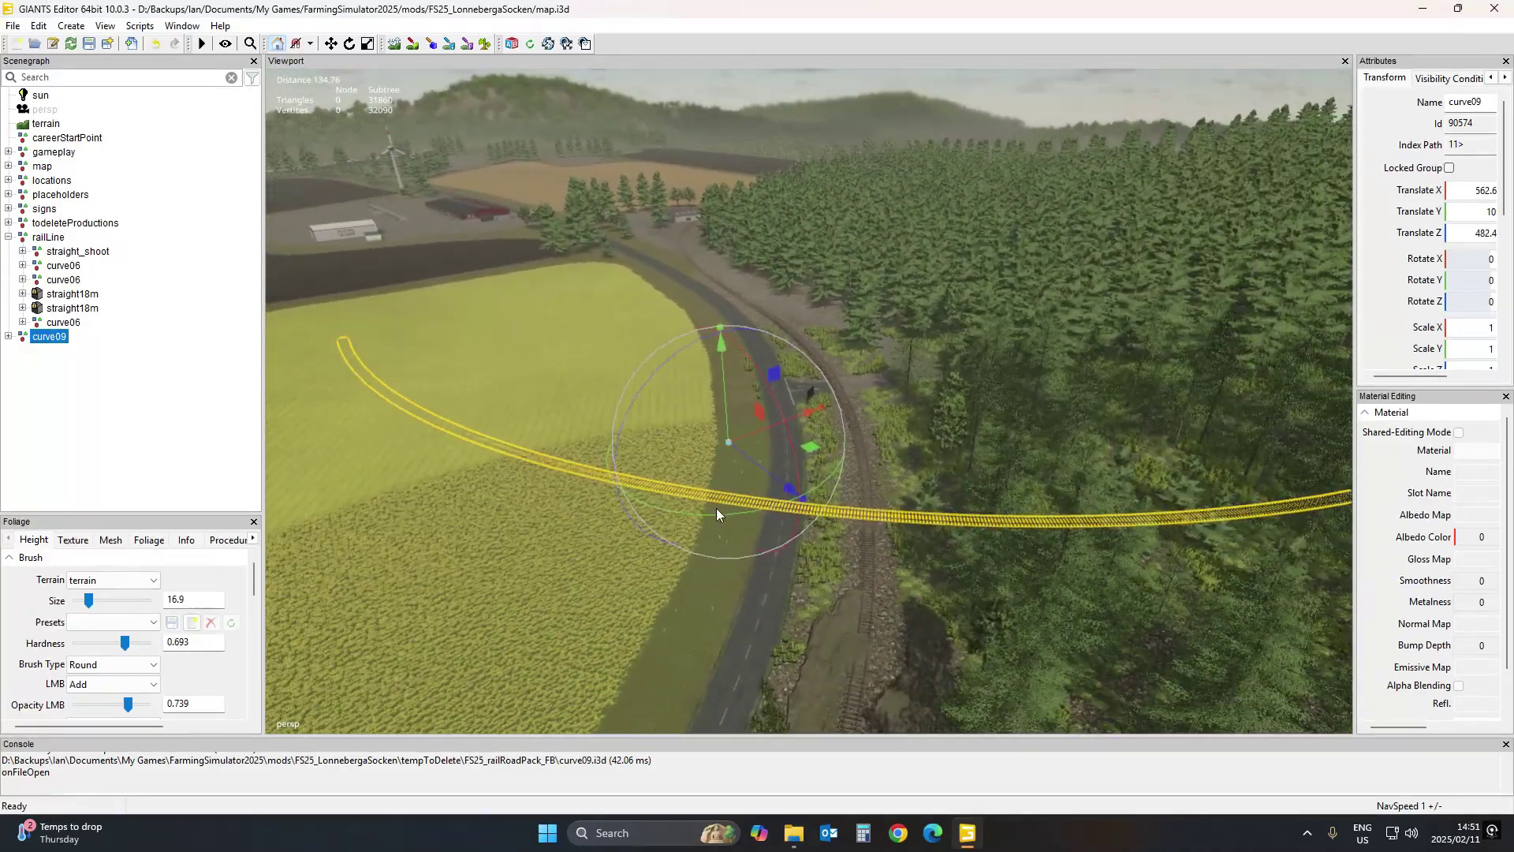
pyautogui.moveTo(710, 513); pyautogui.dragTo(1116, 388)
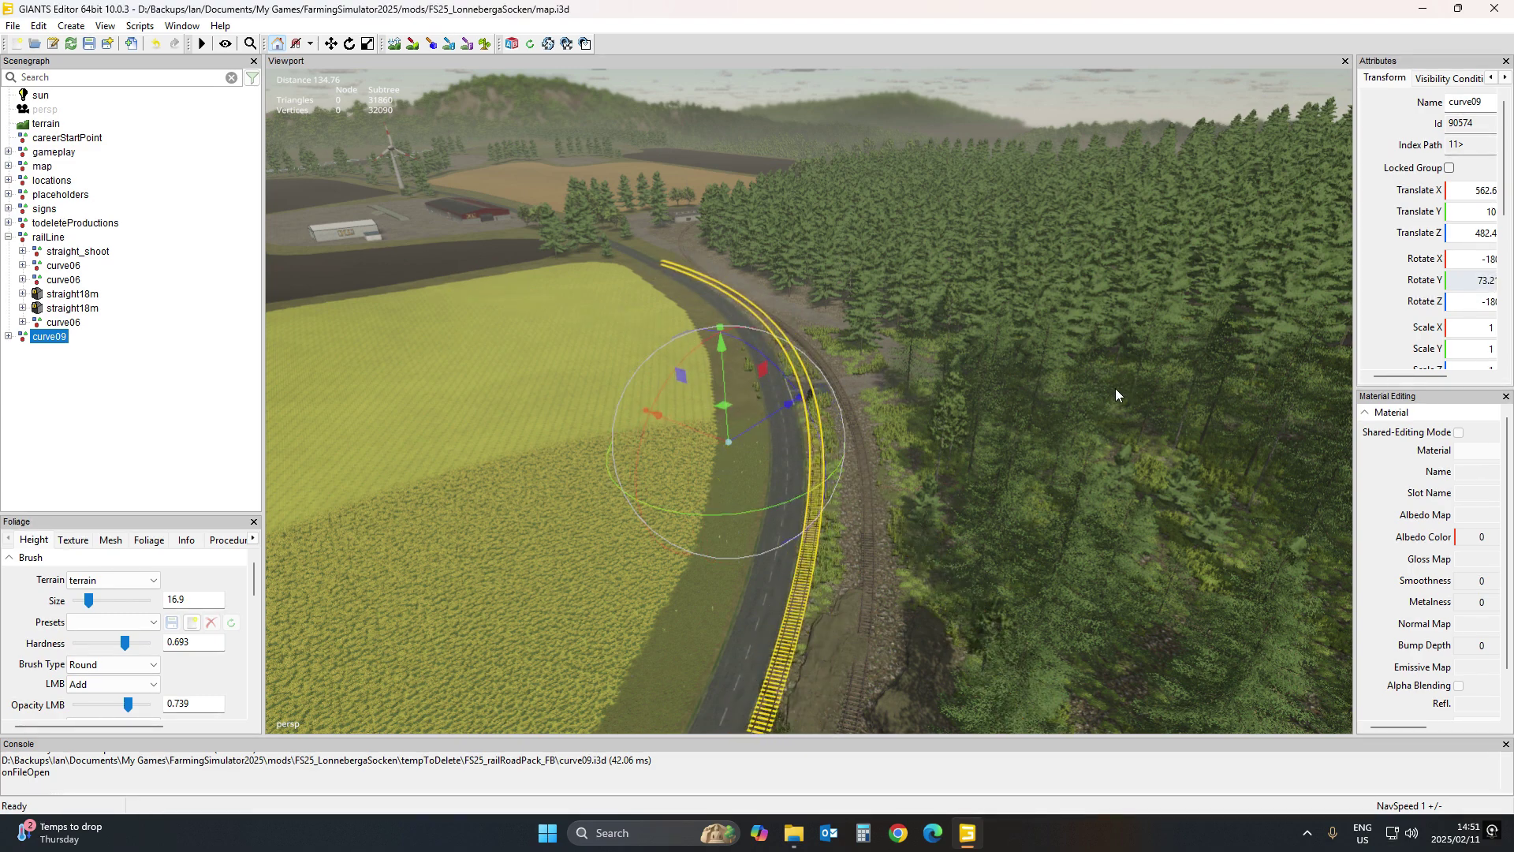
# Expand curve09 and examine where its individual curve36m_type09 segments lie along the rail bed
pyautogui.moveTo(852, 544)
pyautogui.mouseDown(button='right')
pyautogui.moveTo(872, 553)
pyautogui.moveTo(877, 536)
pyautogui.moveTo(853, 517)
pyautogui.mouseUp(button='right')
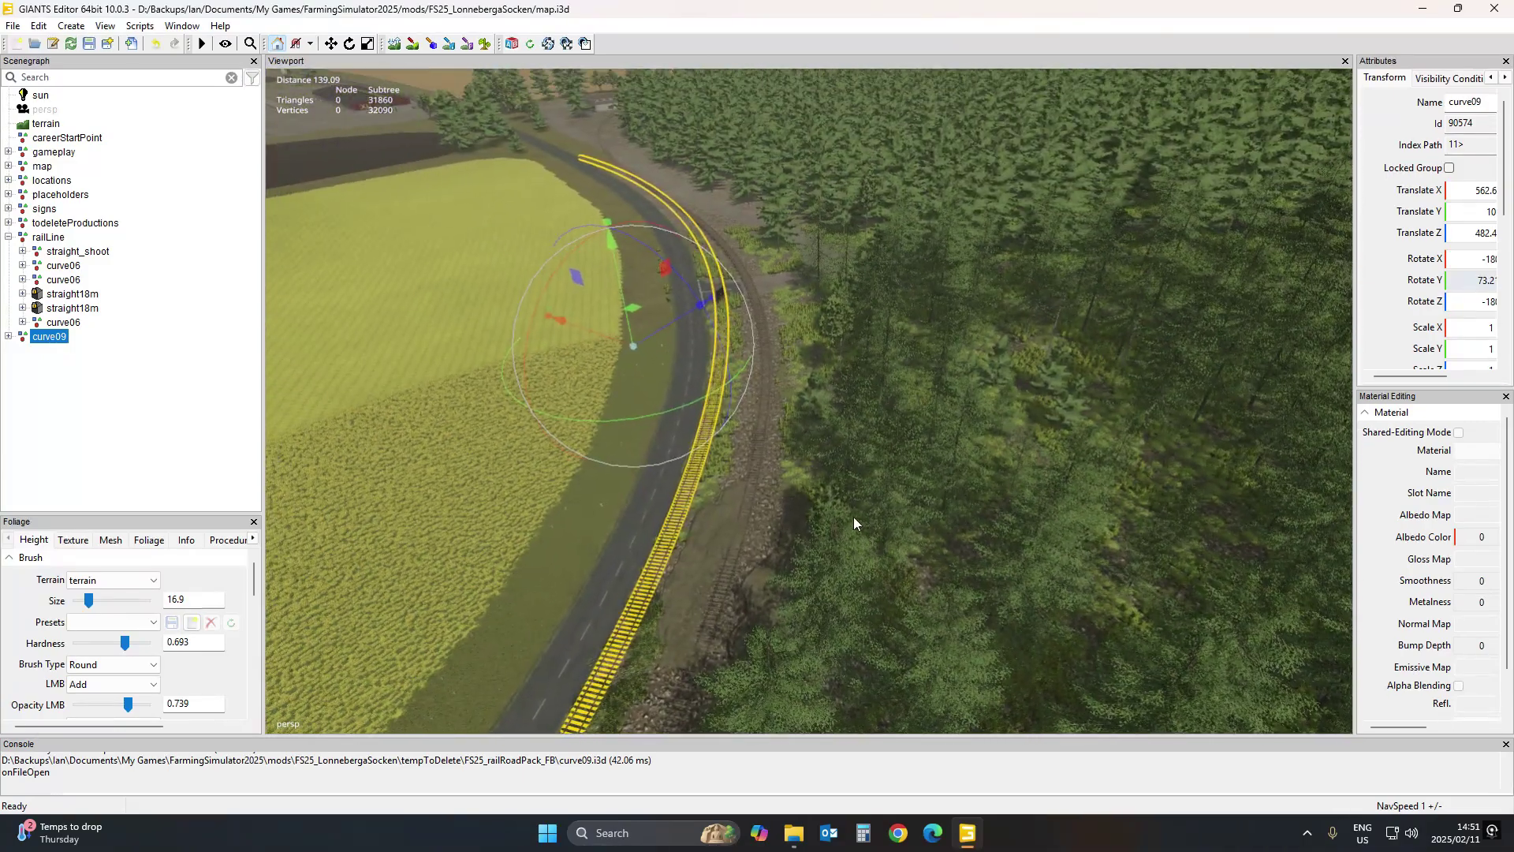
pyautogui.doubleClick(22, 337)
pyautogui.click(73, 352)
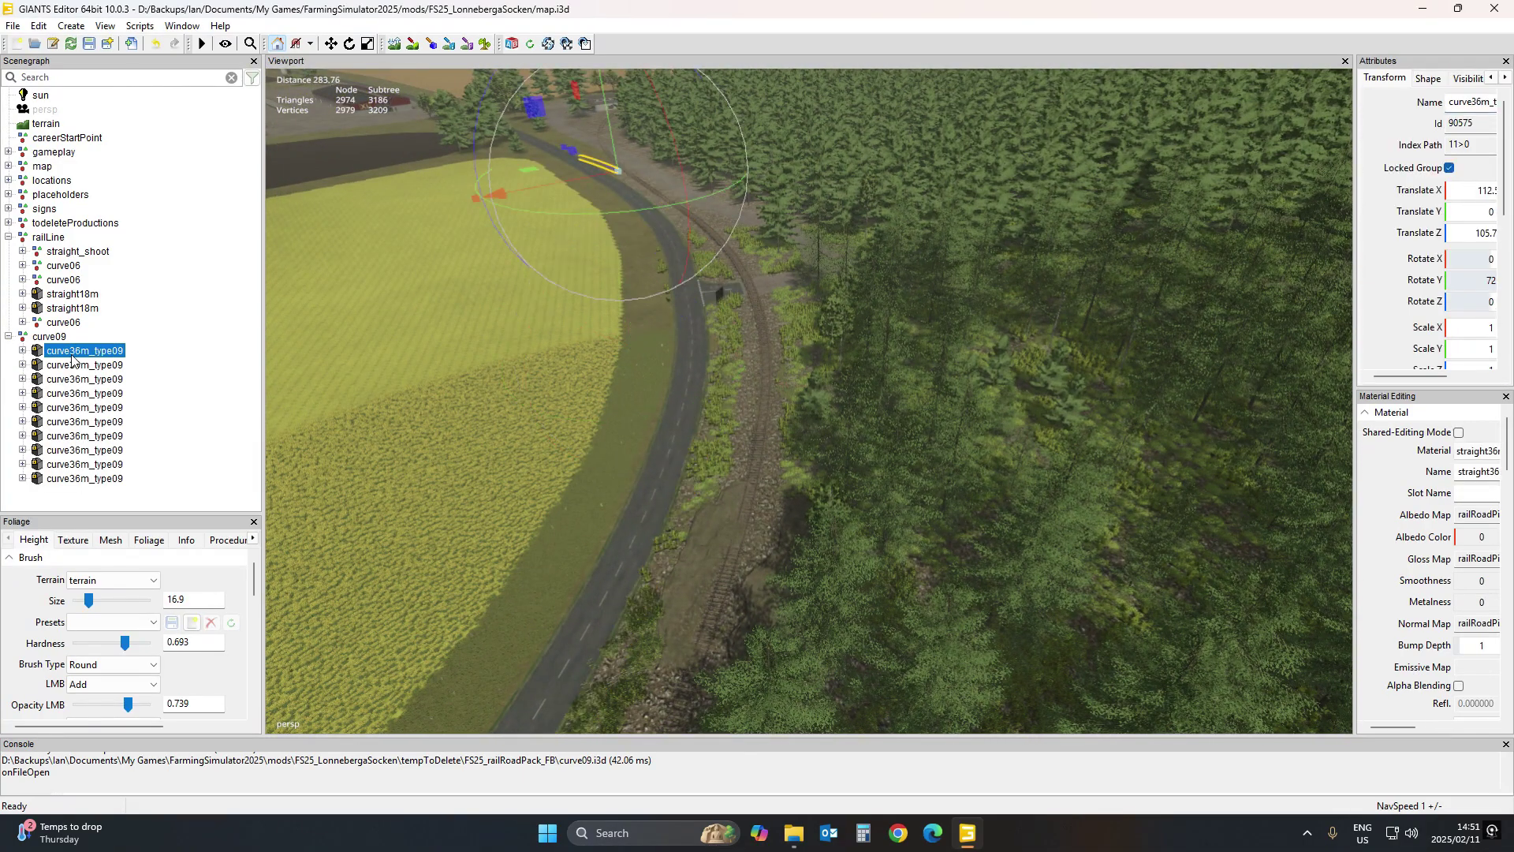
pyautogui.press('Down')
pyautogui.press('Down')
pyautogui.press('Down')
pyautogui.press('Down')
pyautogui.press('Down')
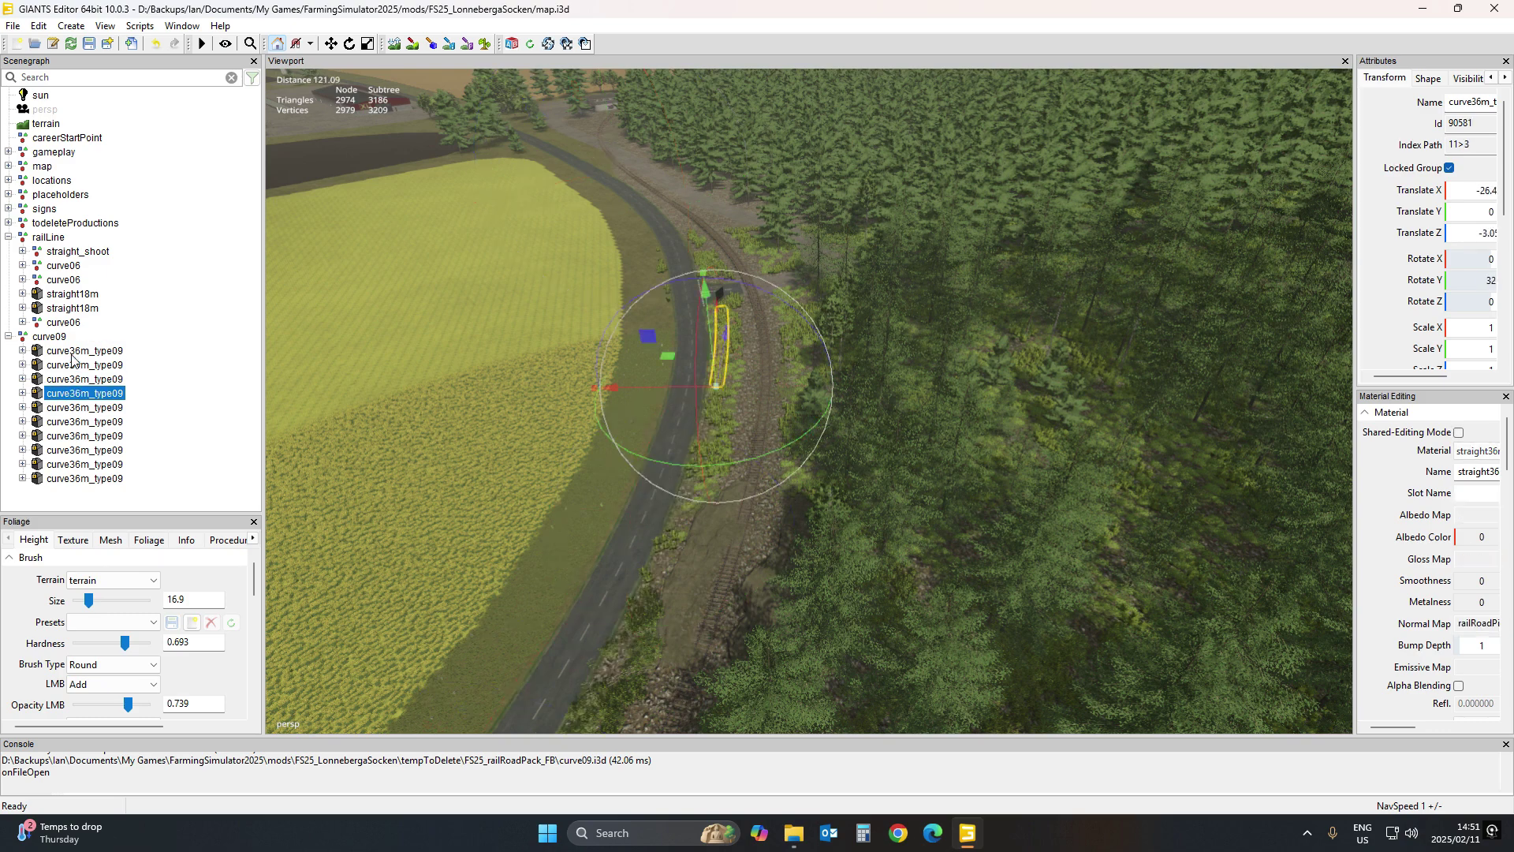
pyautogui.press('Down')
pyautogui.press('Down')
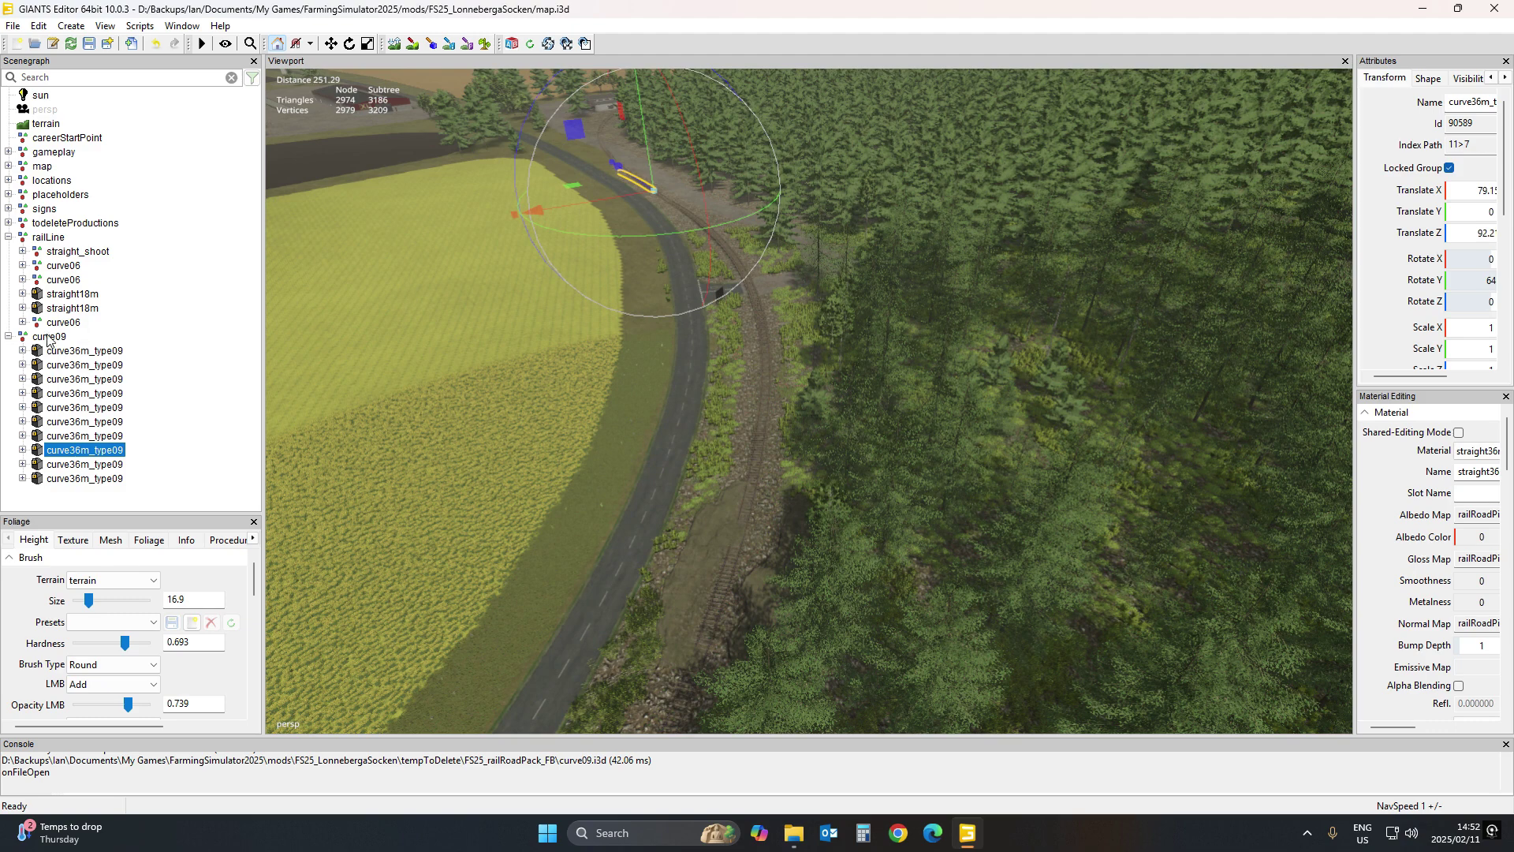
pyautogui.click(49, 339)
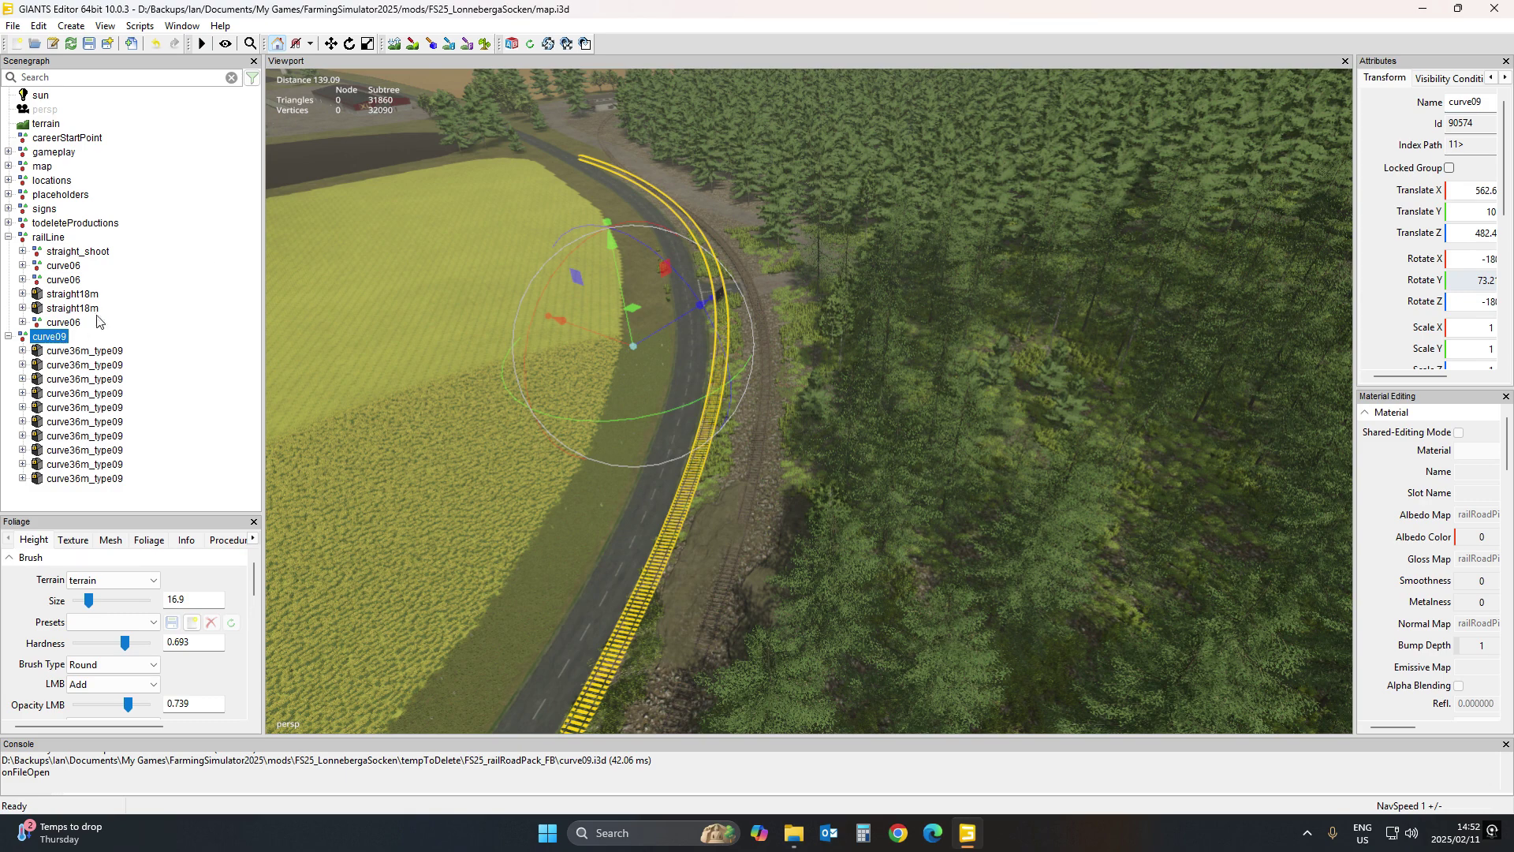
pyautogui.click(95, 480)
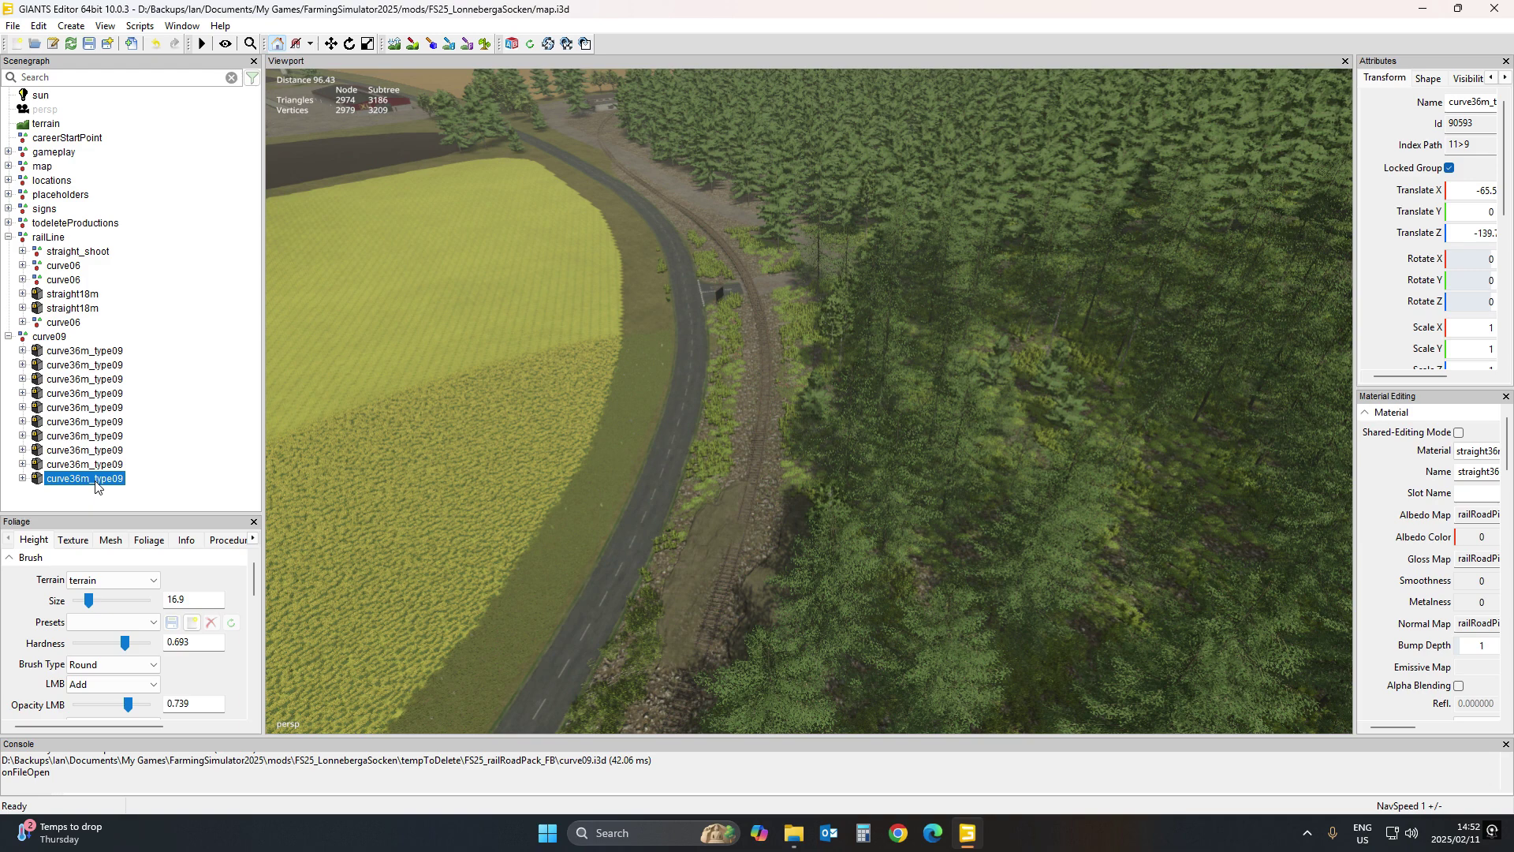
# Delete the whole imported curve09 group from the map
pyautogui.click(44, 340)
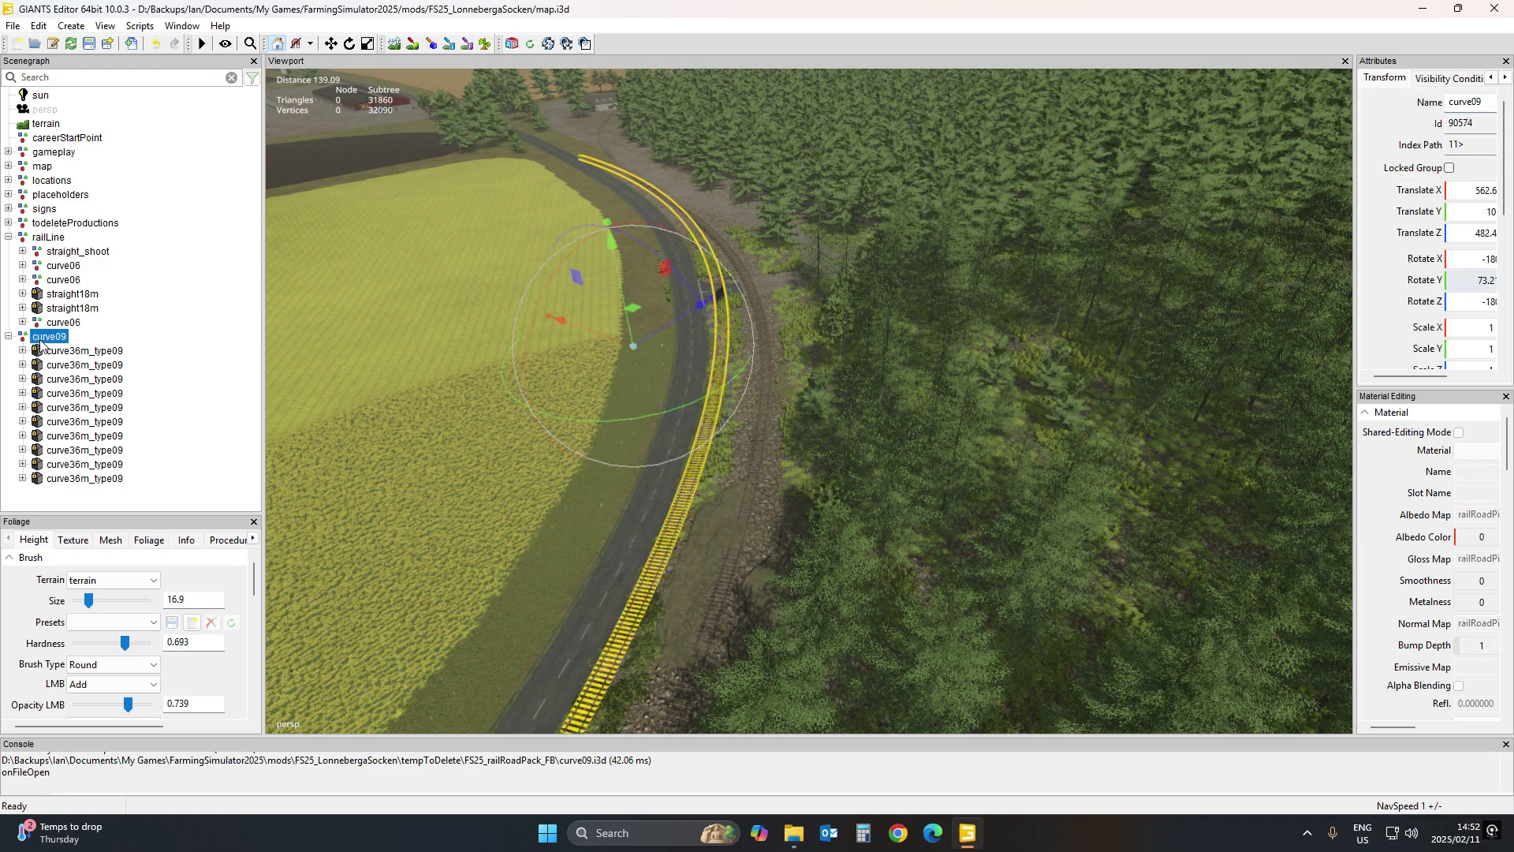
pyautogui.press('Delete')
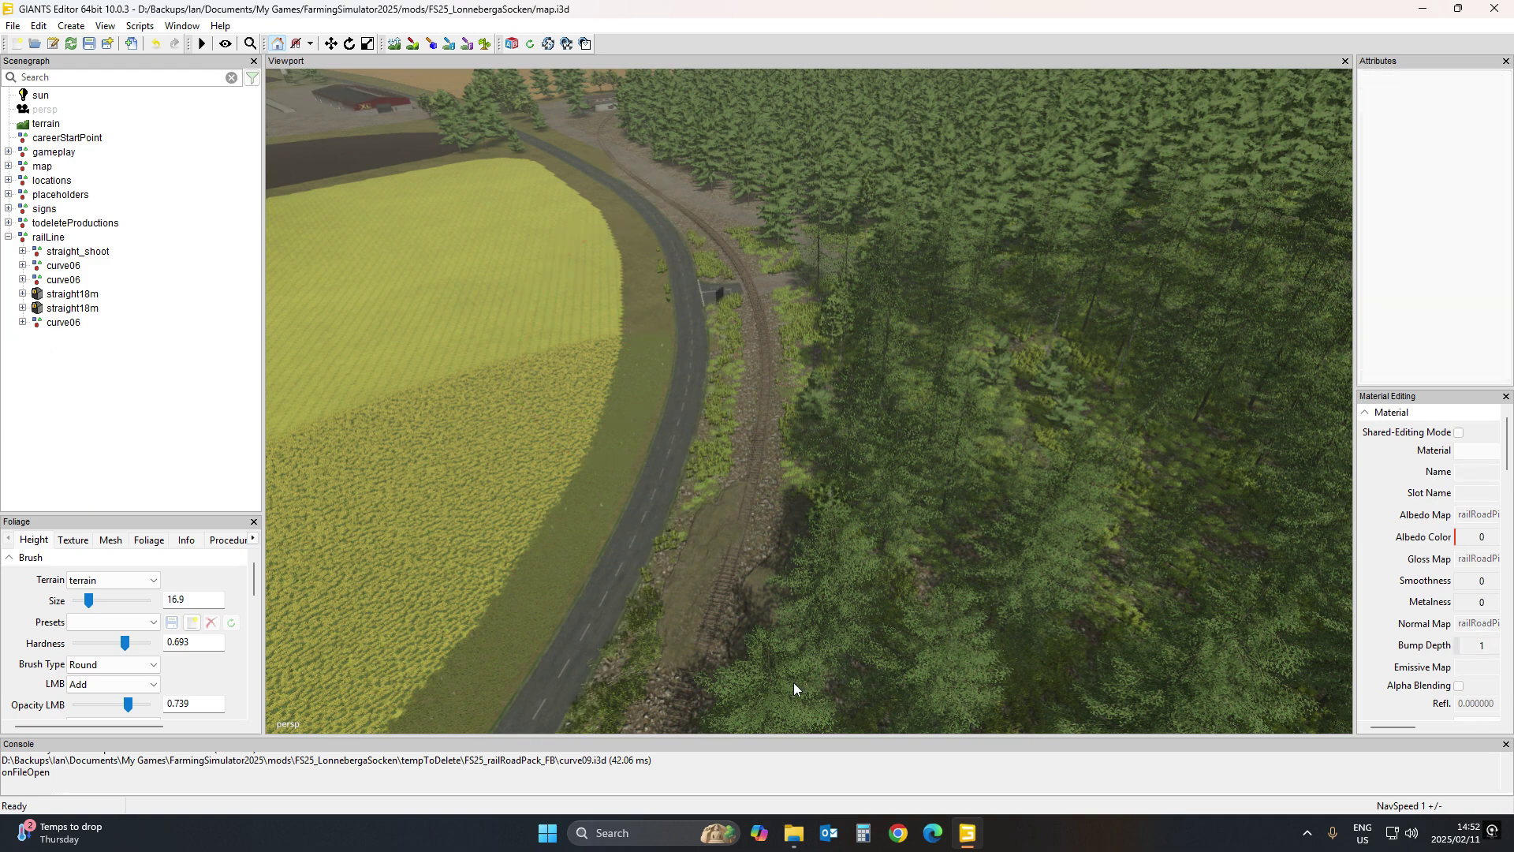
# Examine the intended rail route along the forest edge, the stony bed and the neighbouring fields
pyautogui.moveTo(883, 509); pyautogui.dragTo(839, 401, button='right')
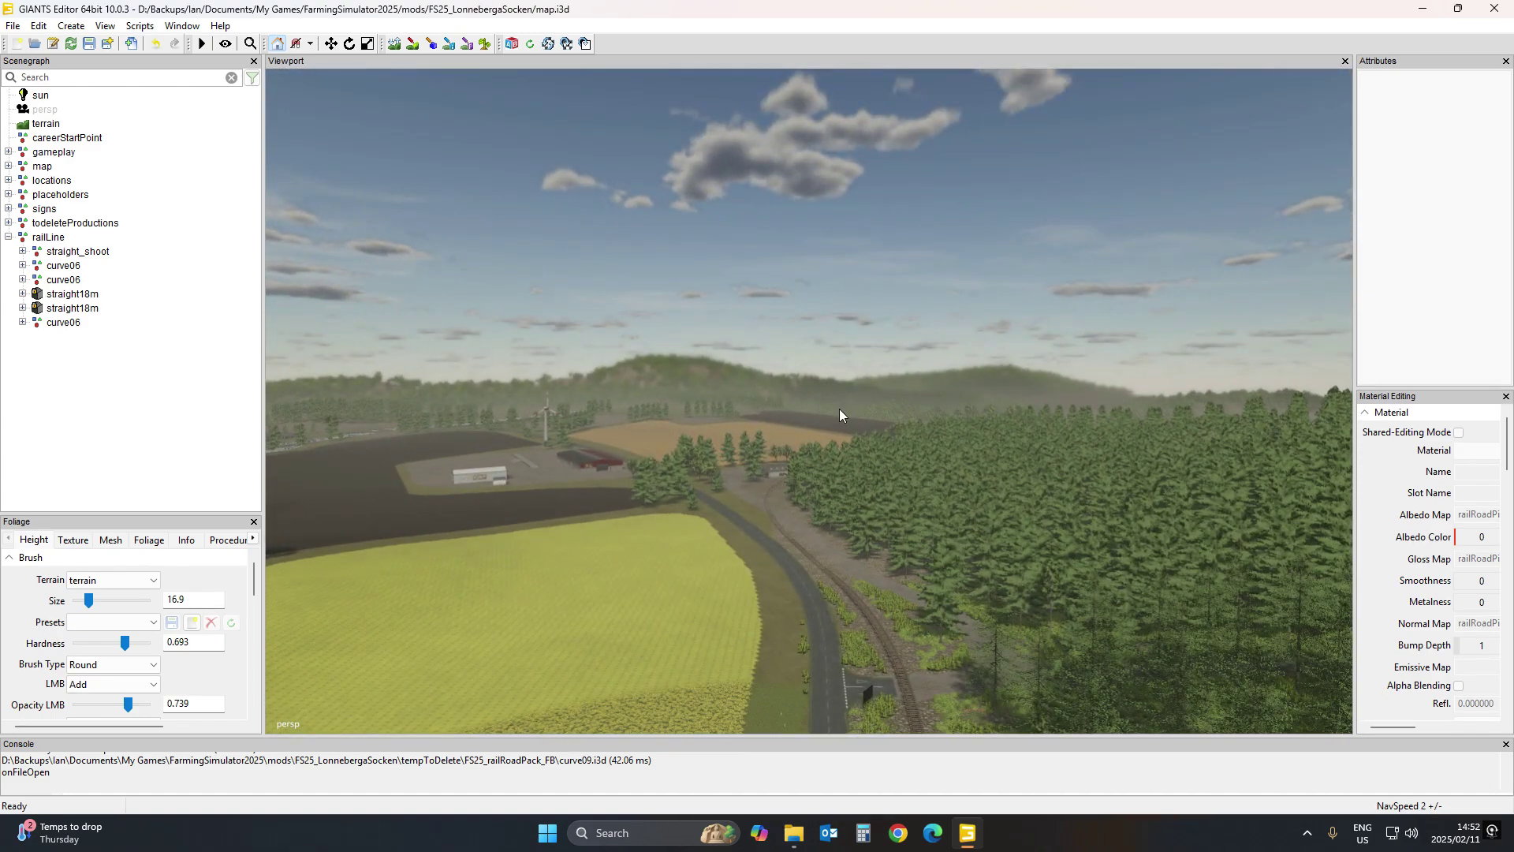
pyautogui.press('+')
pyautogui.press('+')
pyautogui.press('w')
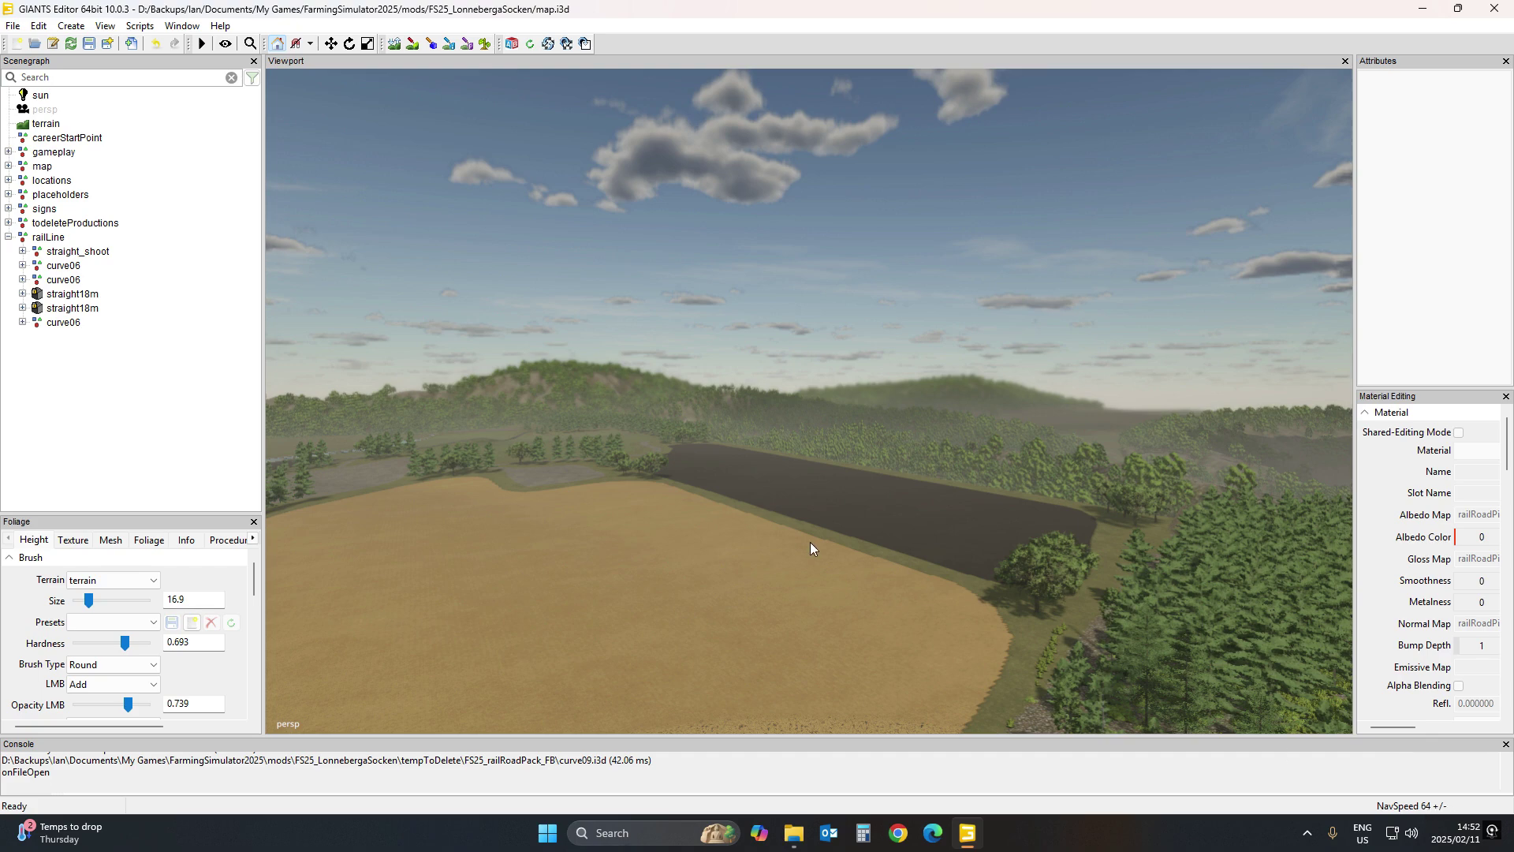
pyautogui.moveTo(811, 542); pyautogui.dragTo(940, 594, button='right')
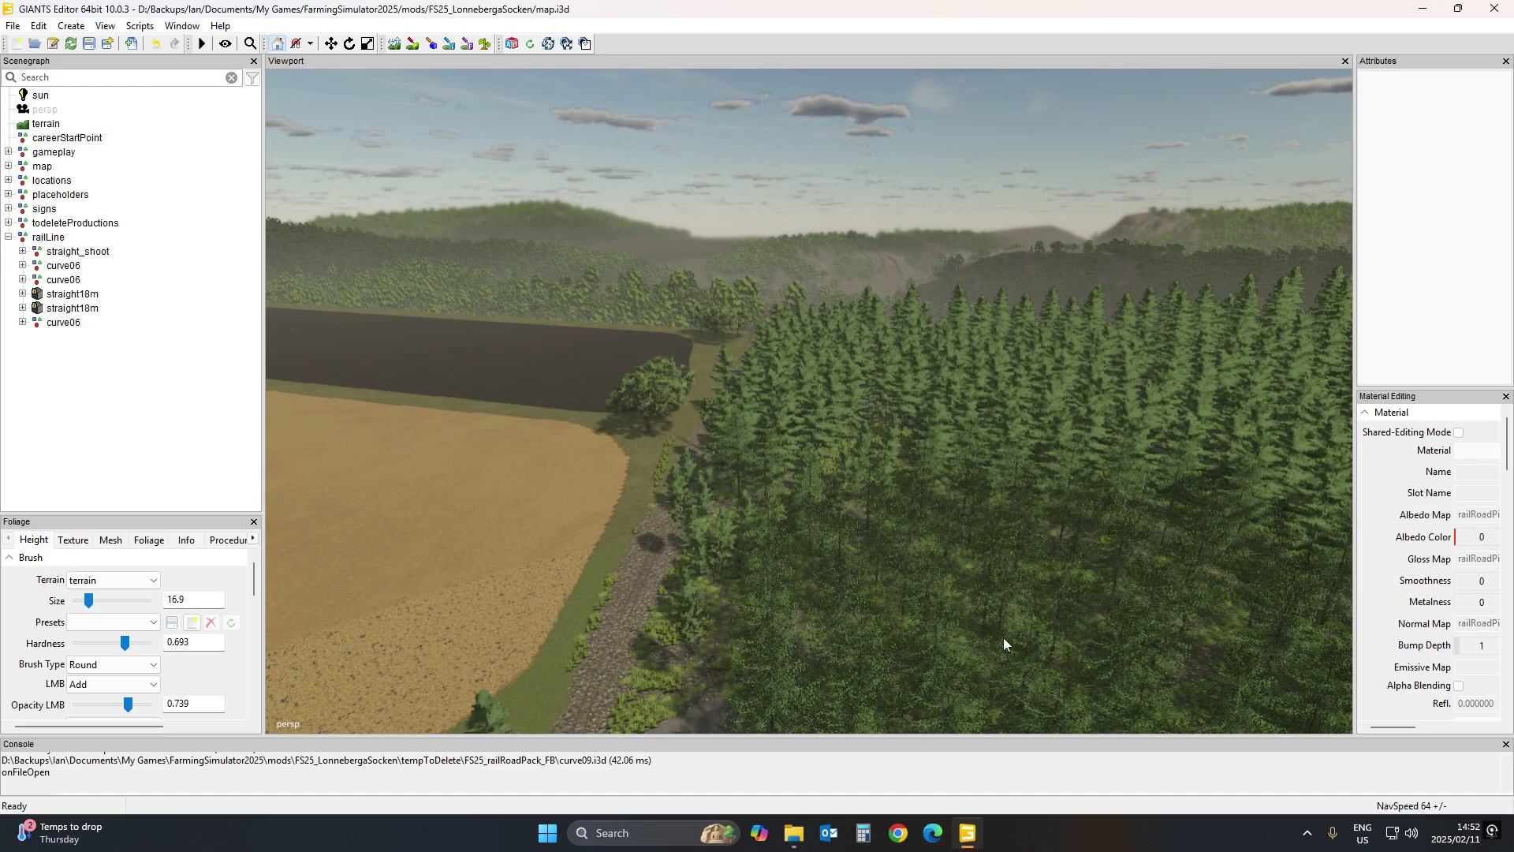
pyautogui.moveTo(901, 541); pyautogui.dragTo(991, 616, button='right')
pyautogui.press('w')
pyautogui.press('s')
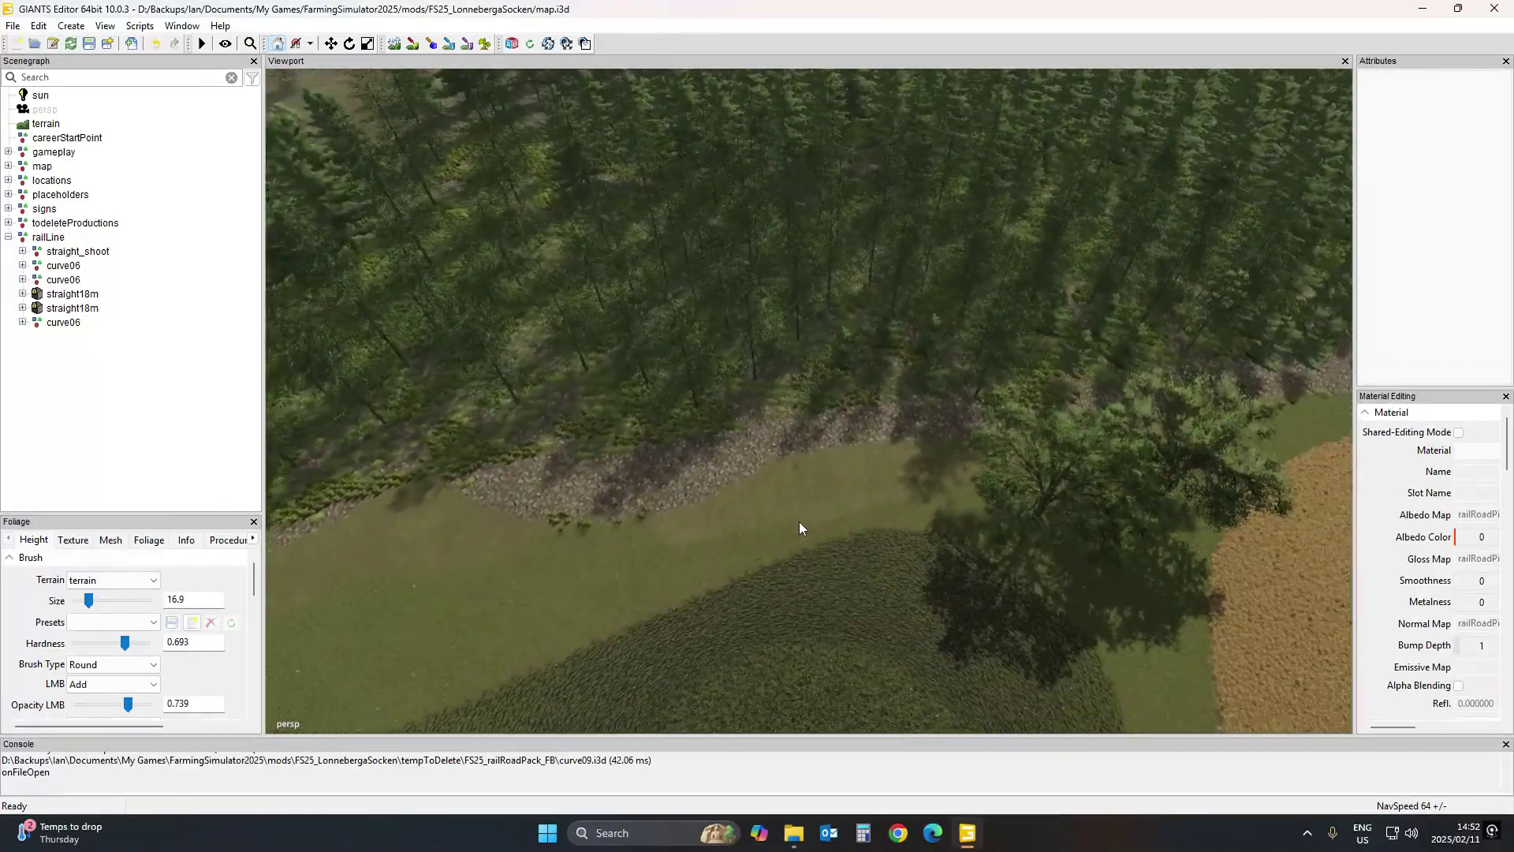
pyautogui.press('s')
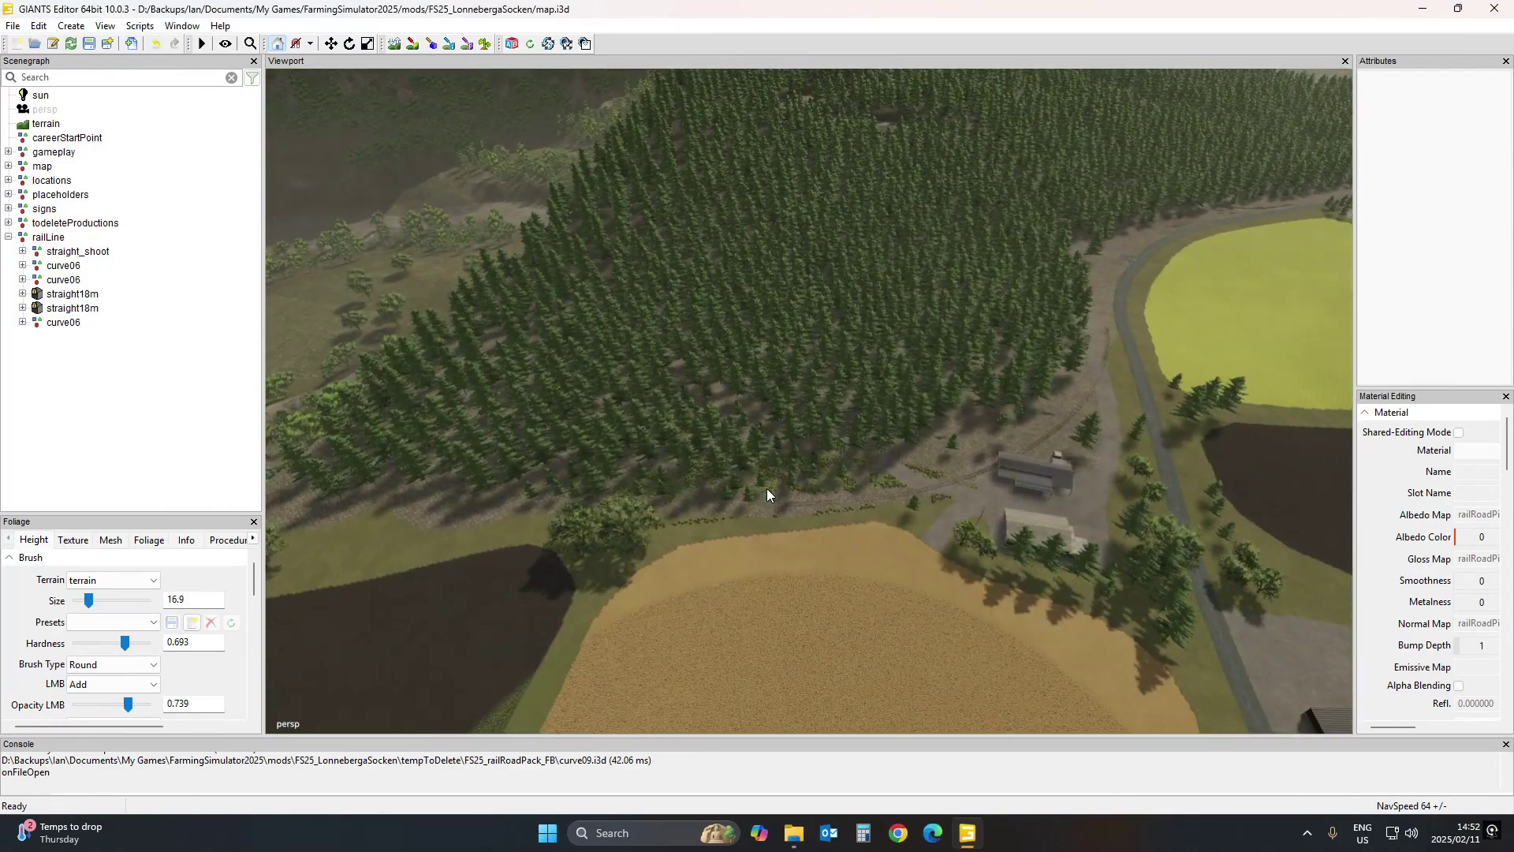
pyautogui.moveTo(650, 564); pyautogui.dragTo(940, 490, button='right')
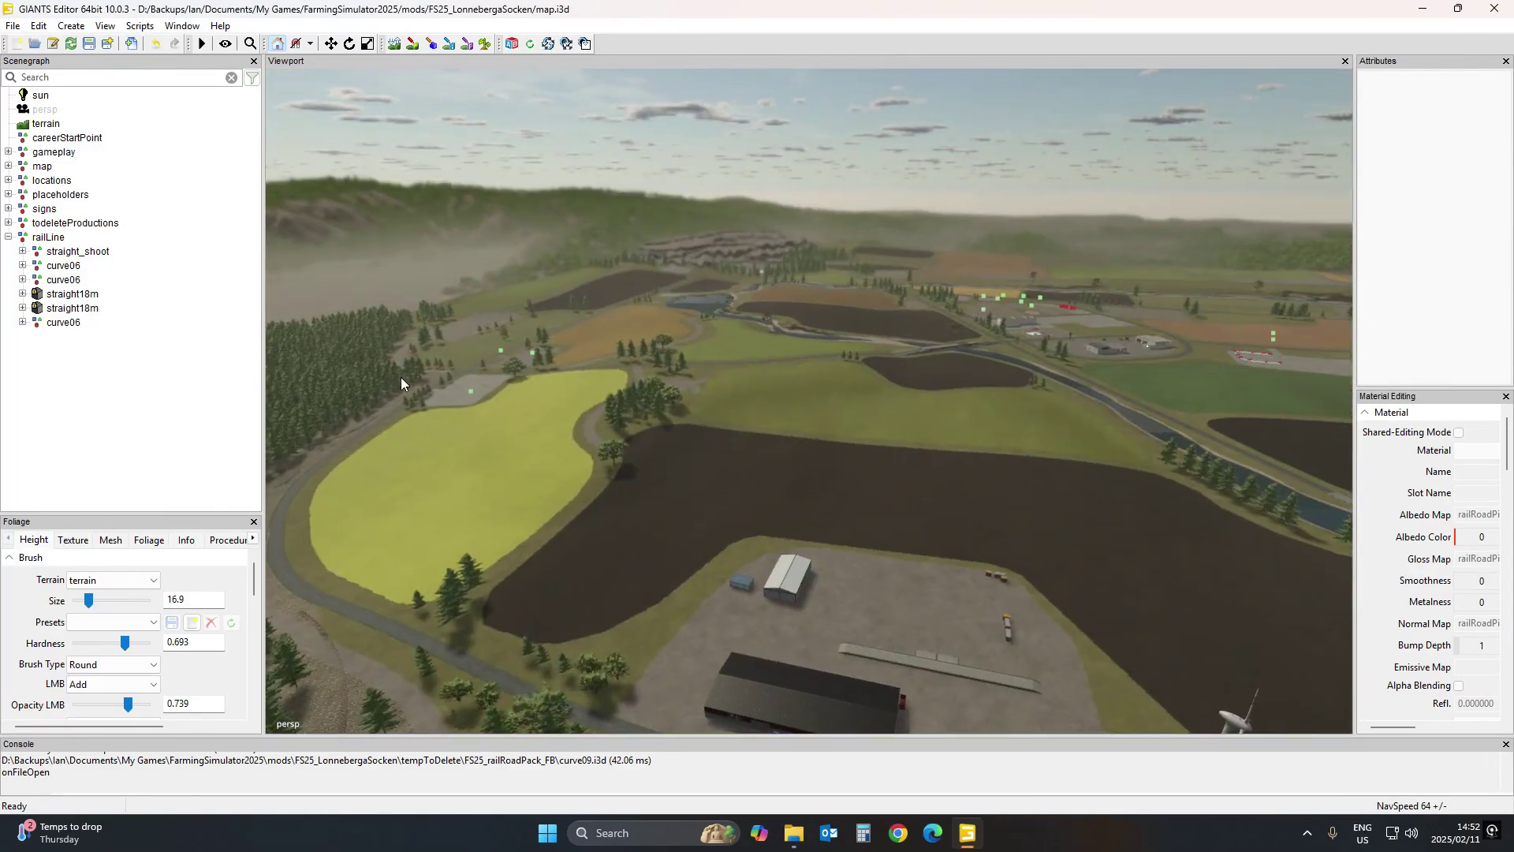
pyautogui.moveTo(651, 513); pyautogui.dragTo(725, 546, button='right')
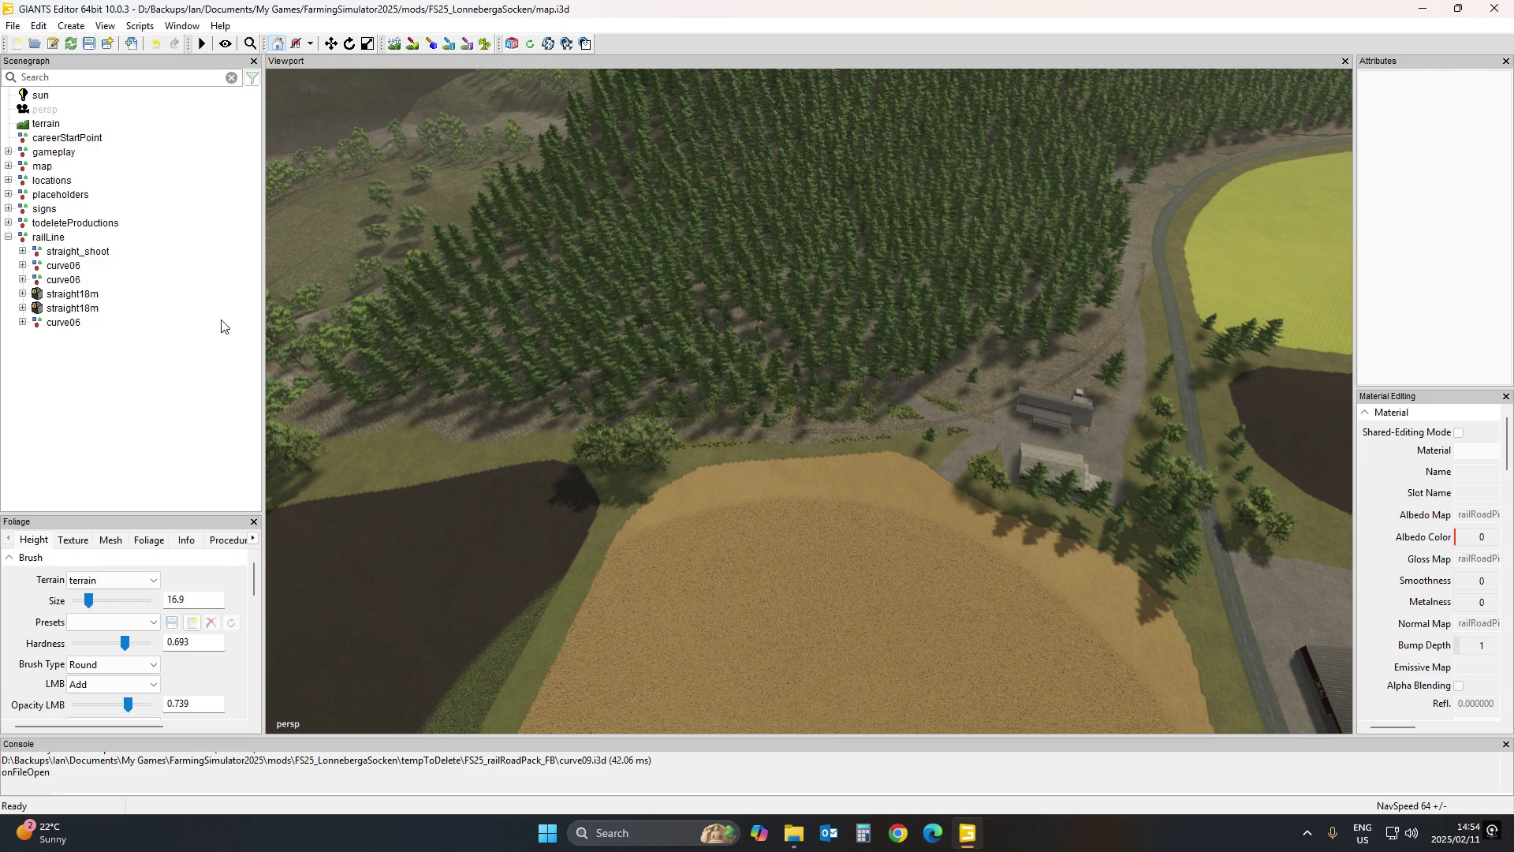
pyautogui.moveTo(775, 557); pyautogui.dragTo(732, 665, button='right')
pyautogui.scroll(3, 807, 483)
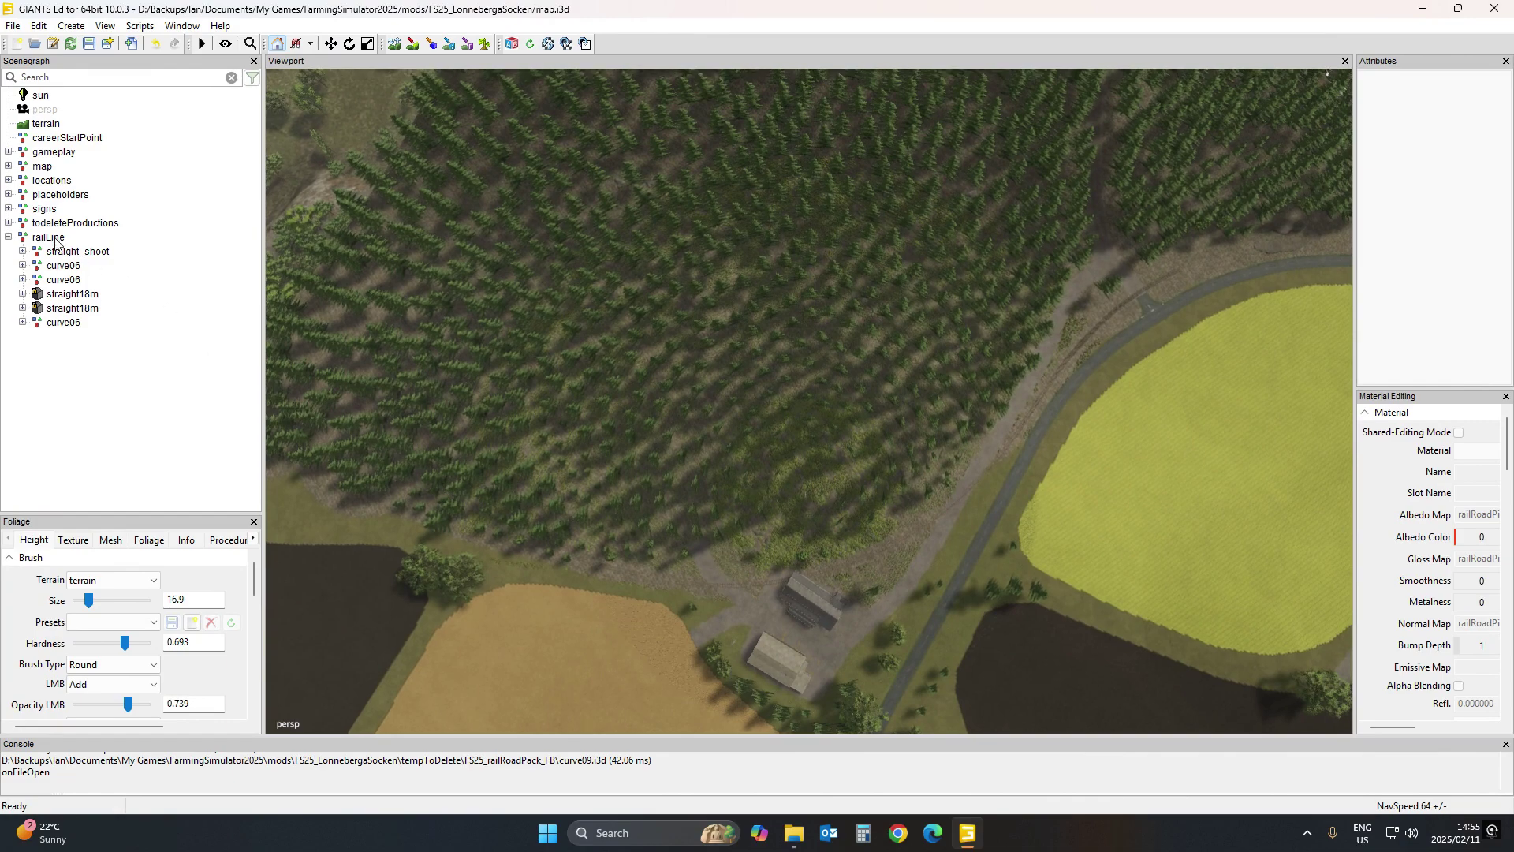
# Highlight the railLine group and examine its overall course in relation to the forest, fields and river
pyautogui.click(49, 237)
pyautogui.moveTo(523, 584); pyautogui.dragTo(490, 537, button='right')
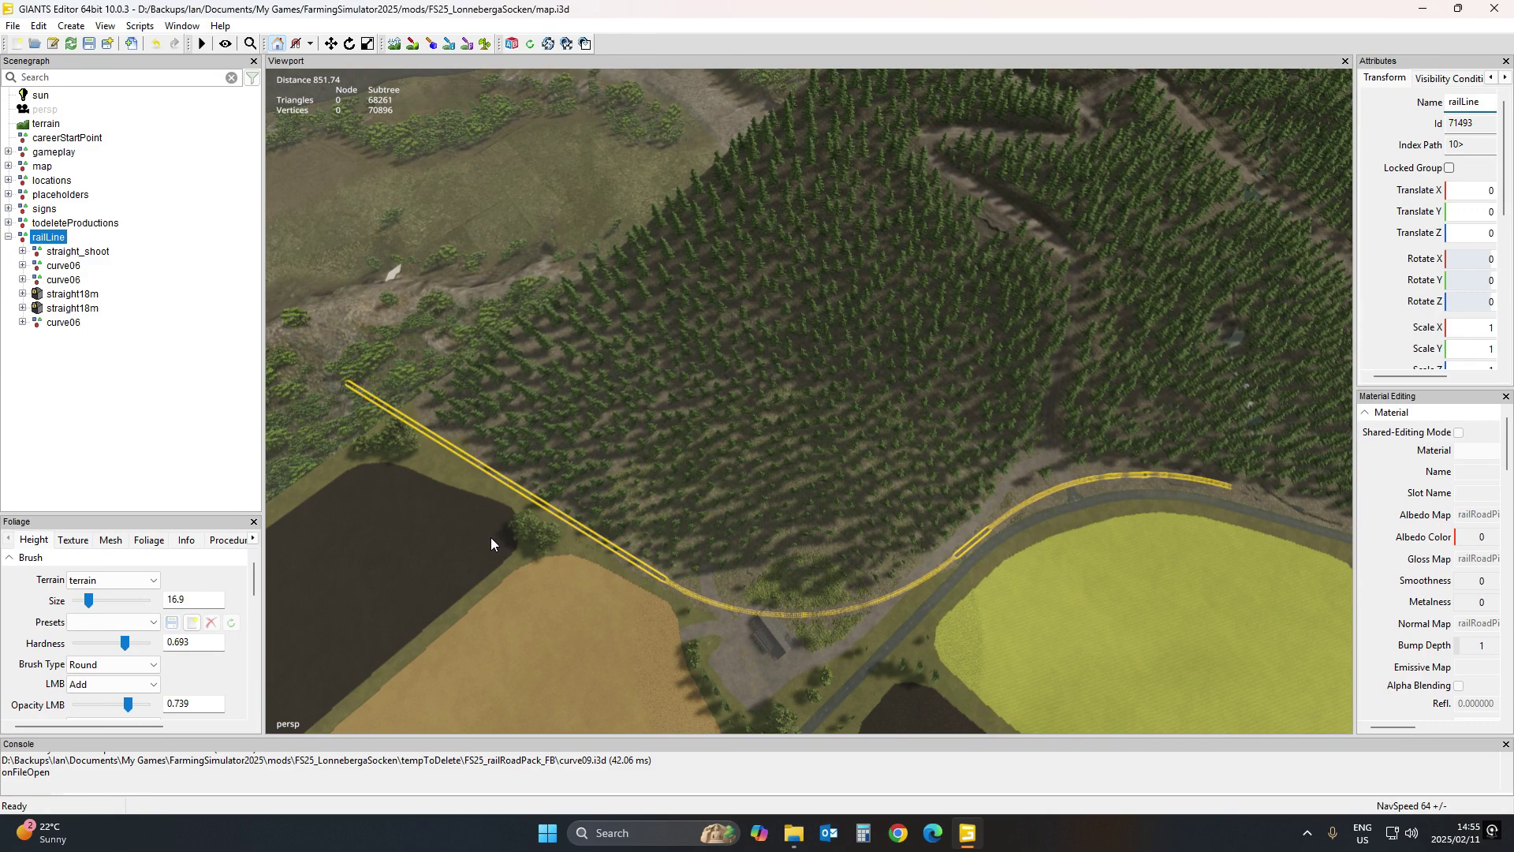
pyautogui.moveTo(841, 647); pyautogui.dragTo(1138, 570, button='right')
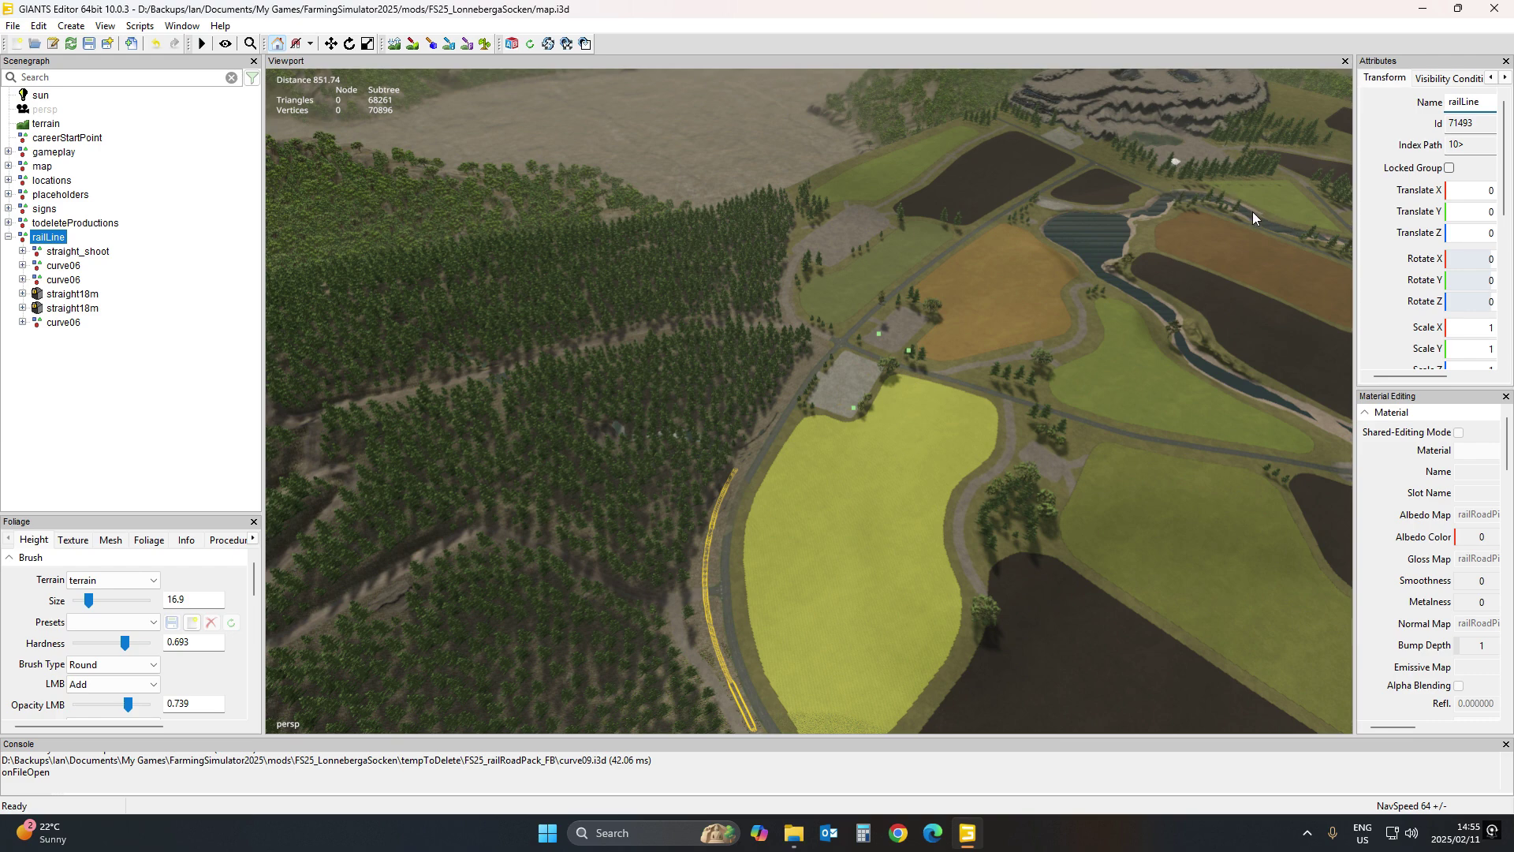
pyautogui.moveTo(1220, 267); pyautogui.dragTo(1034, 189, button='right')
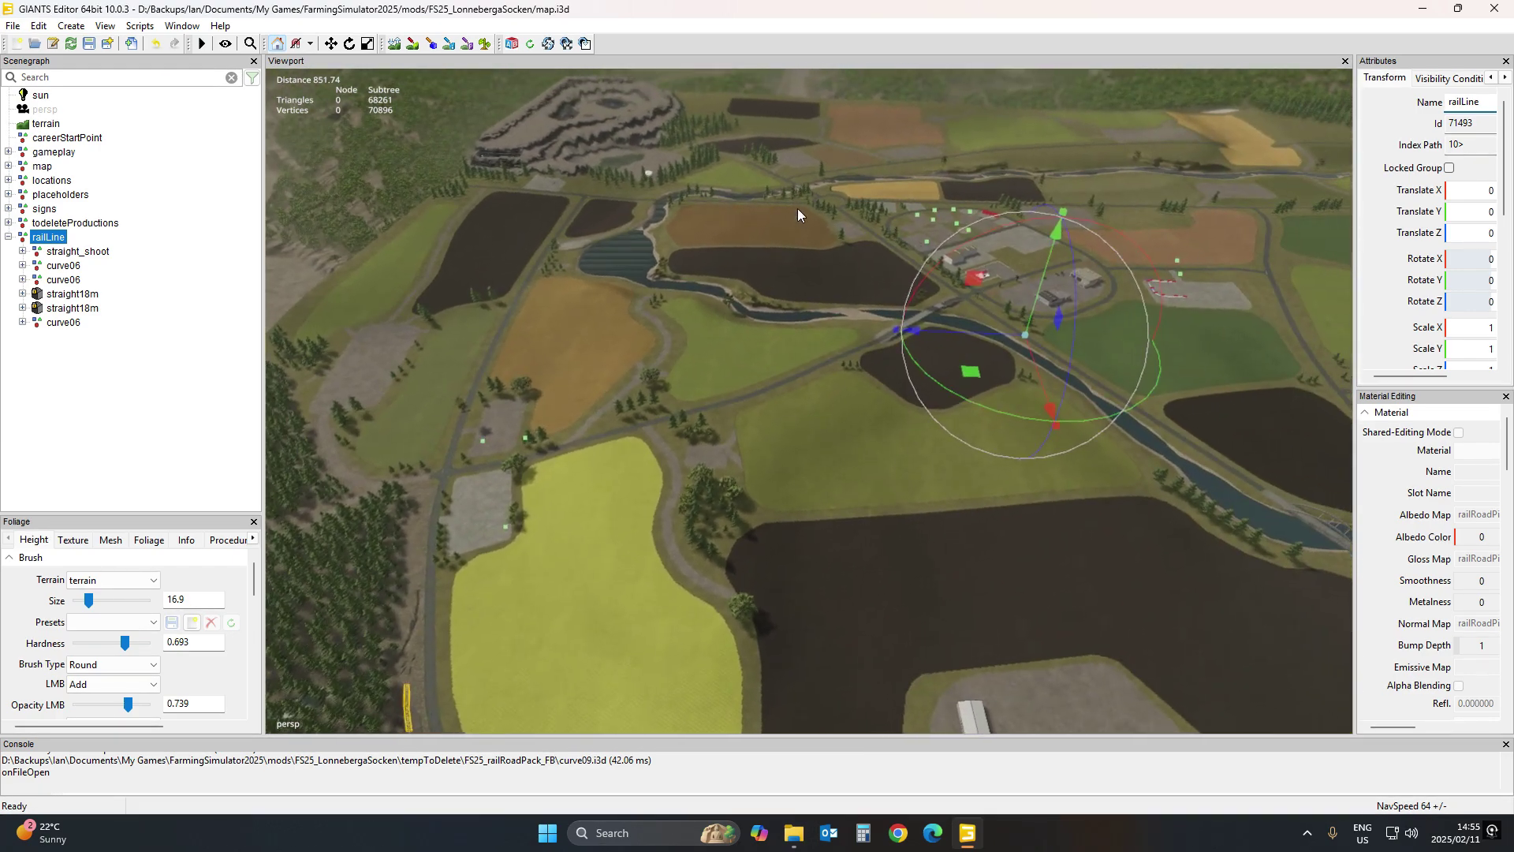
pyautogui.moveTo(1229, 195)
pyautogui.mouseDown(button='right')
pyautogui.moveTo(1289, 190)
pyautogui.moveTo(1220, 177)
pyautogui.mouseUp(button='right')
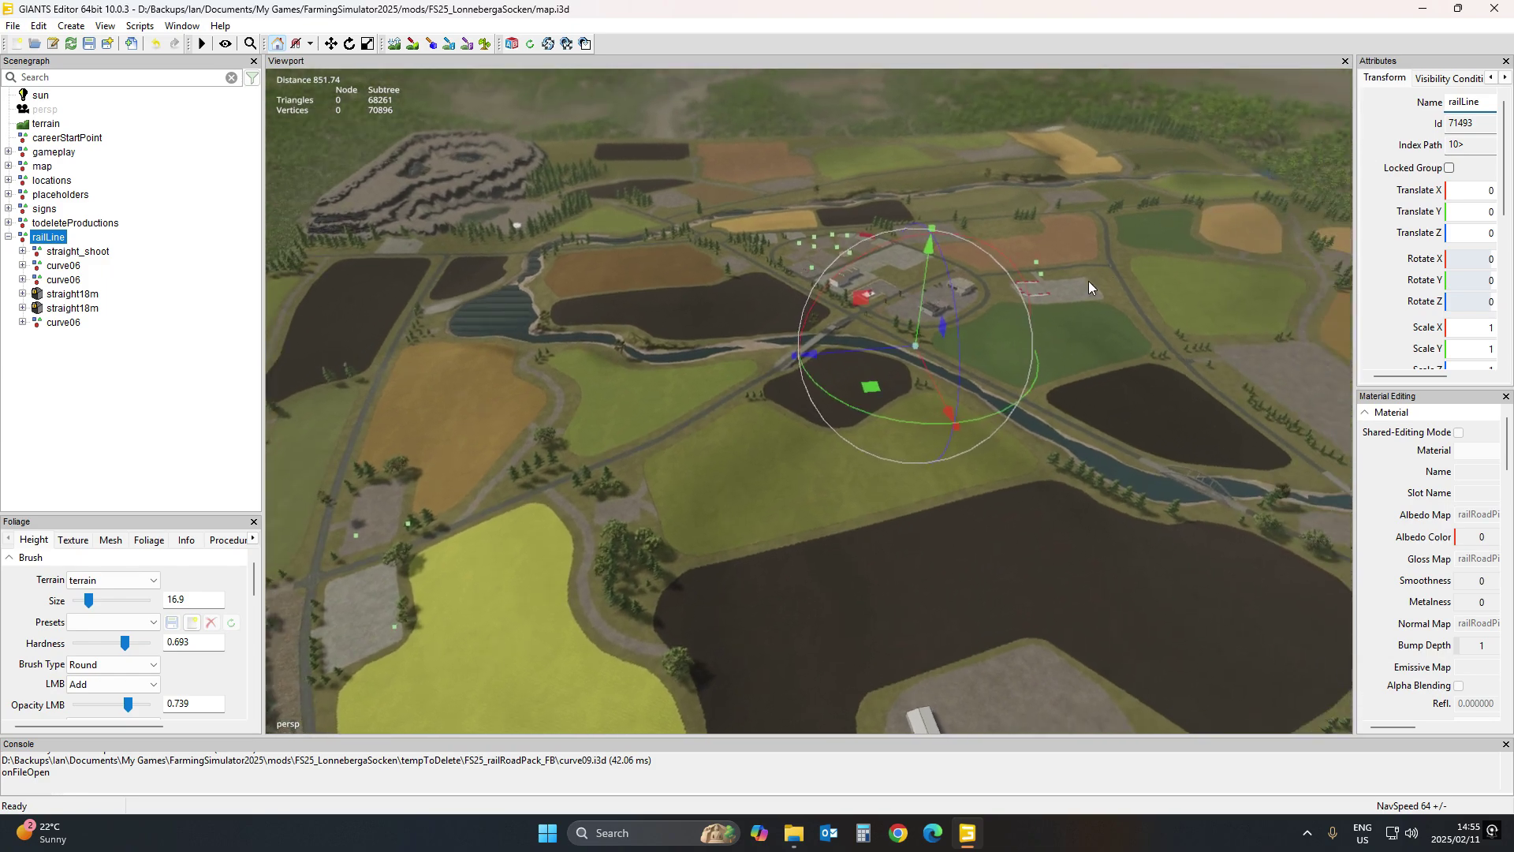
pyautogui.scroll(10, 947, 316)
pyautogui.moveTo(674, 415); pyautogui.dragTo(626, 374, button='right')
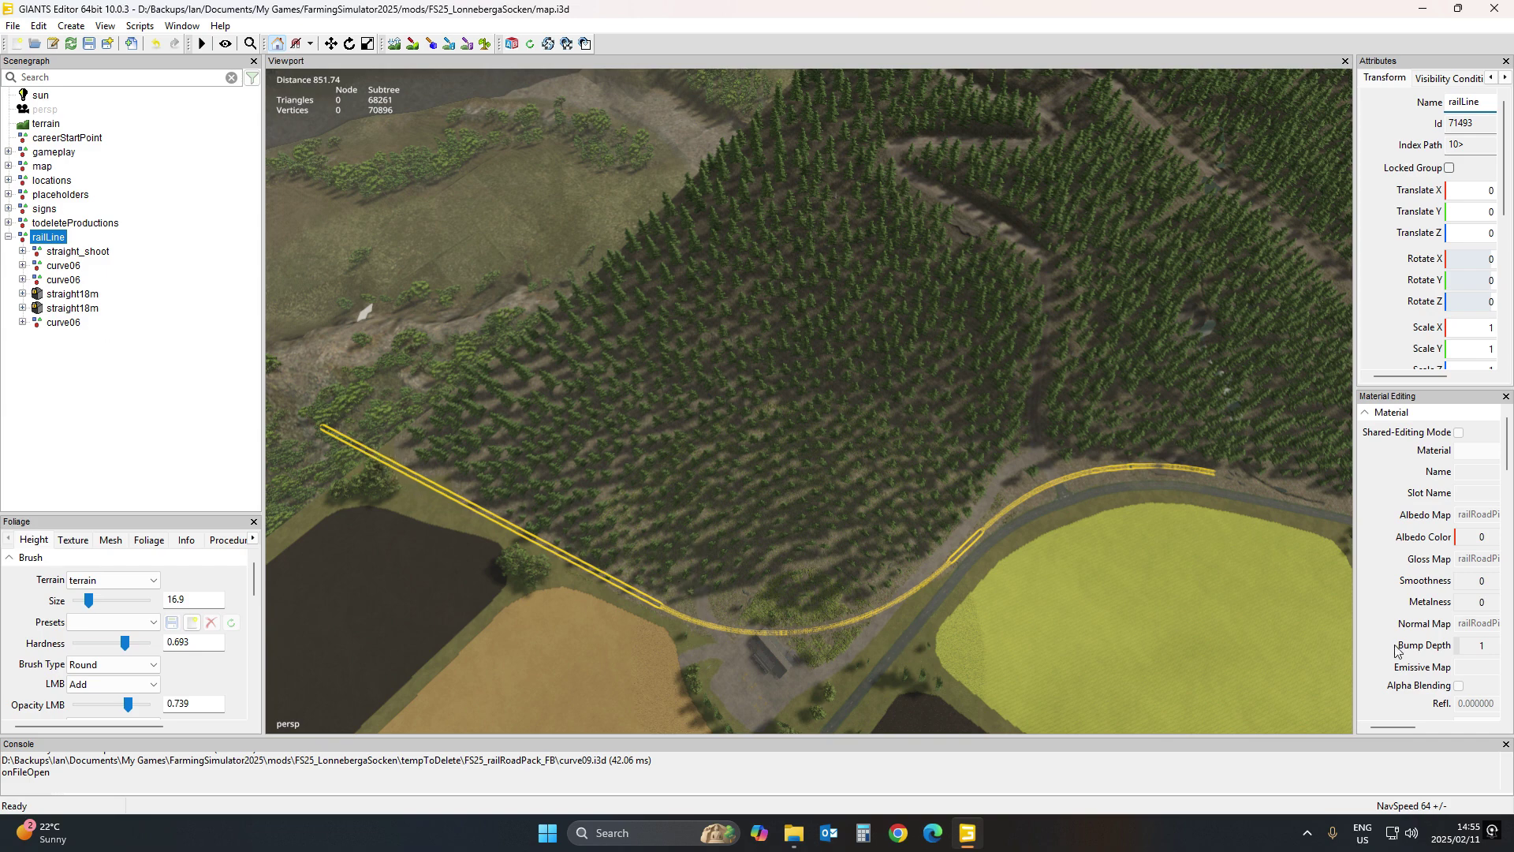
# Follow the highlighted track at close range from the cooperage building to its open end beside the yellow field
pyautogui.moveTo(765, 617); pyautogui.dragTo(1081, 523, button='right')
pyautogui.scroll(-10, 802, 565)
pyautogui.scroll(-5, 1081, 522)
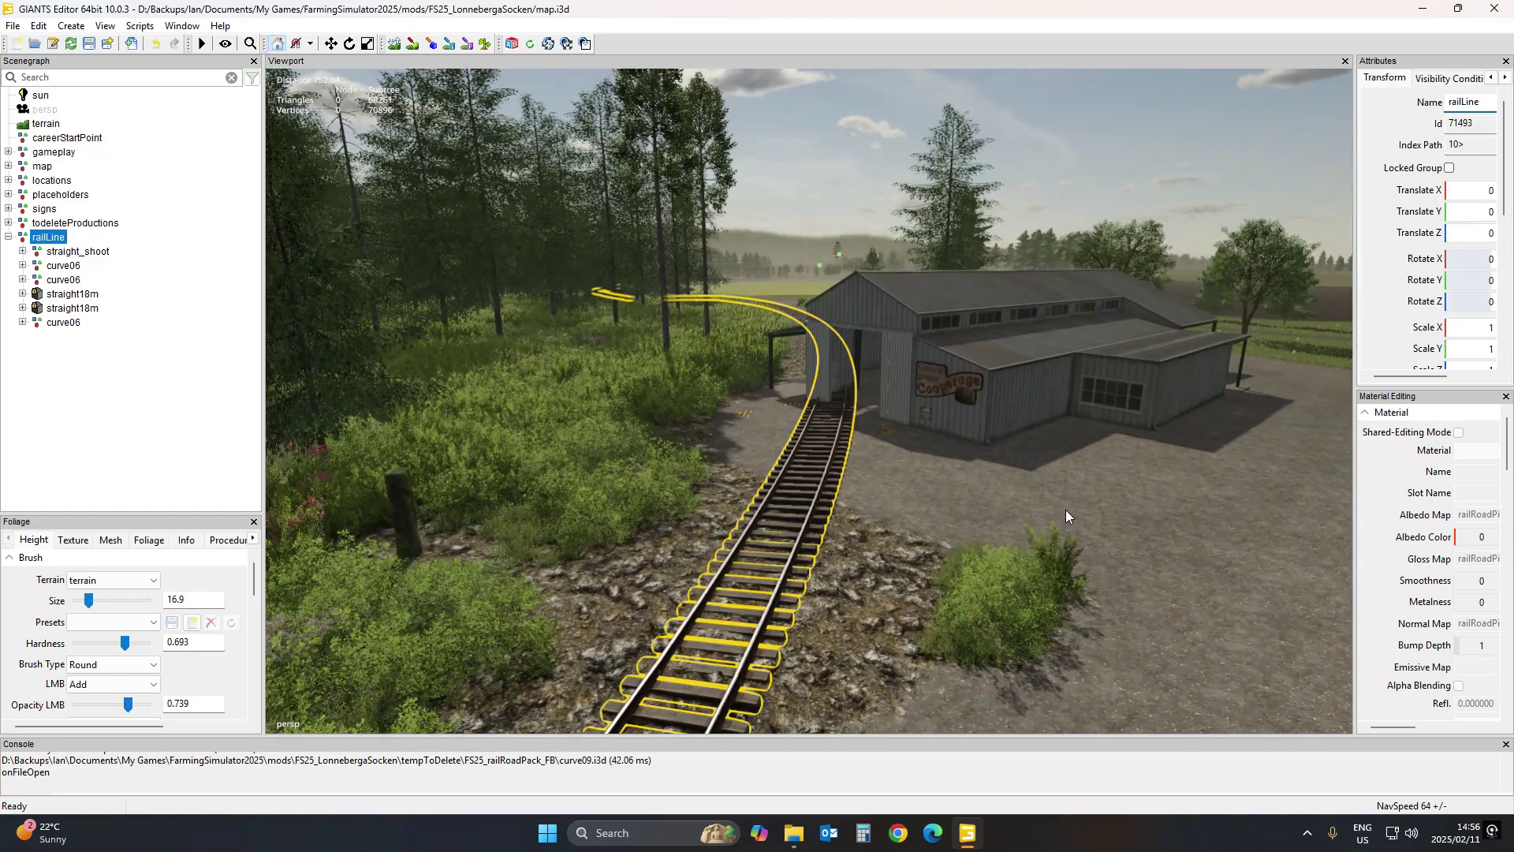
pyautogui.moveTo(1067, 515); pyautogui.dragTo(1061, 528, button='right')
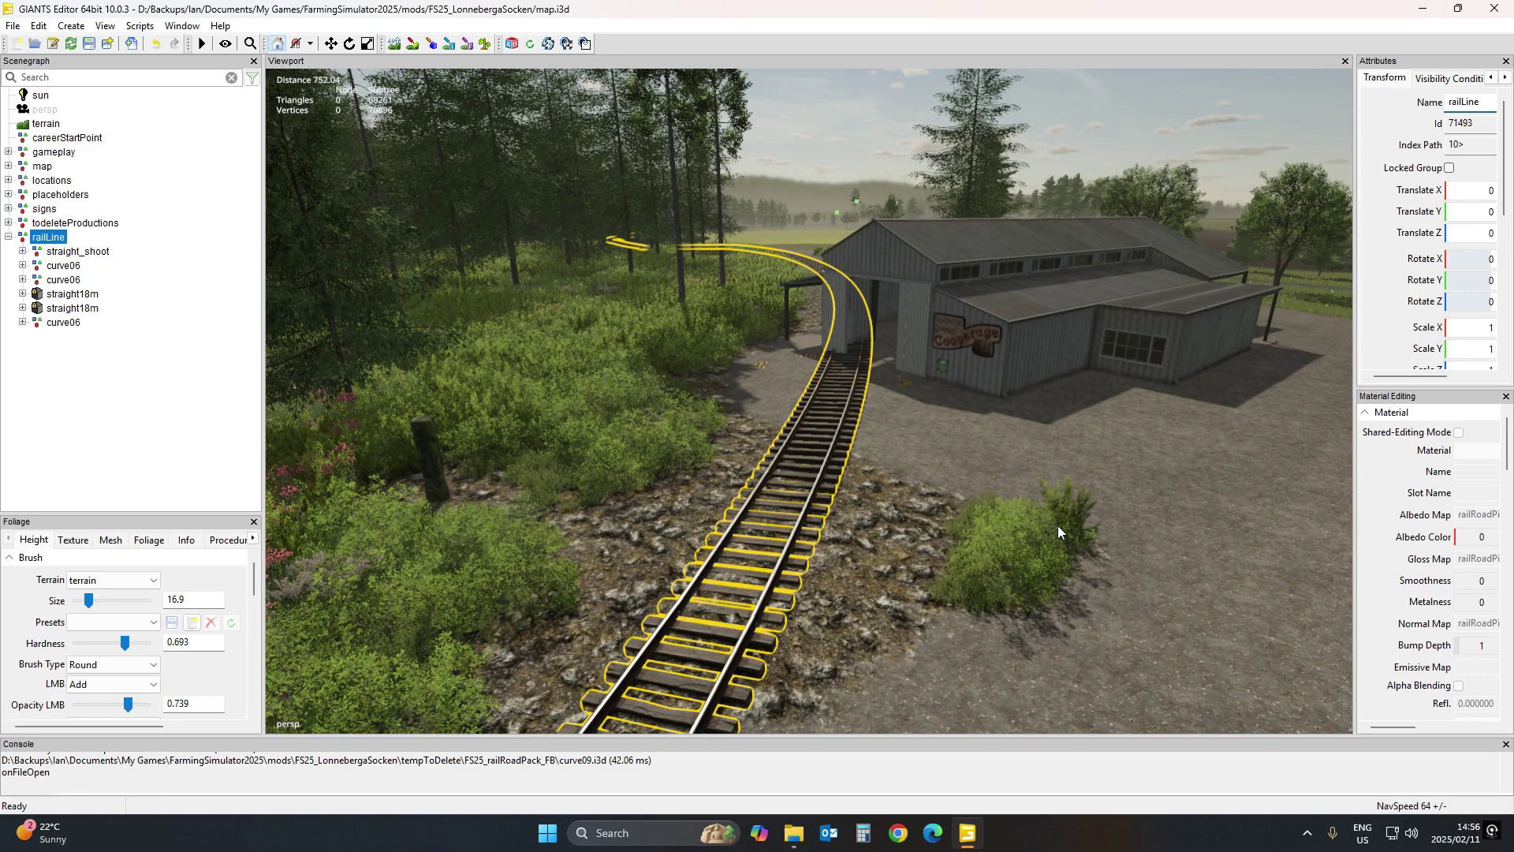
pyautogui.moveTo(940, 529); pyautogui.dragTo(680, 504, button='right')
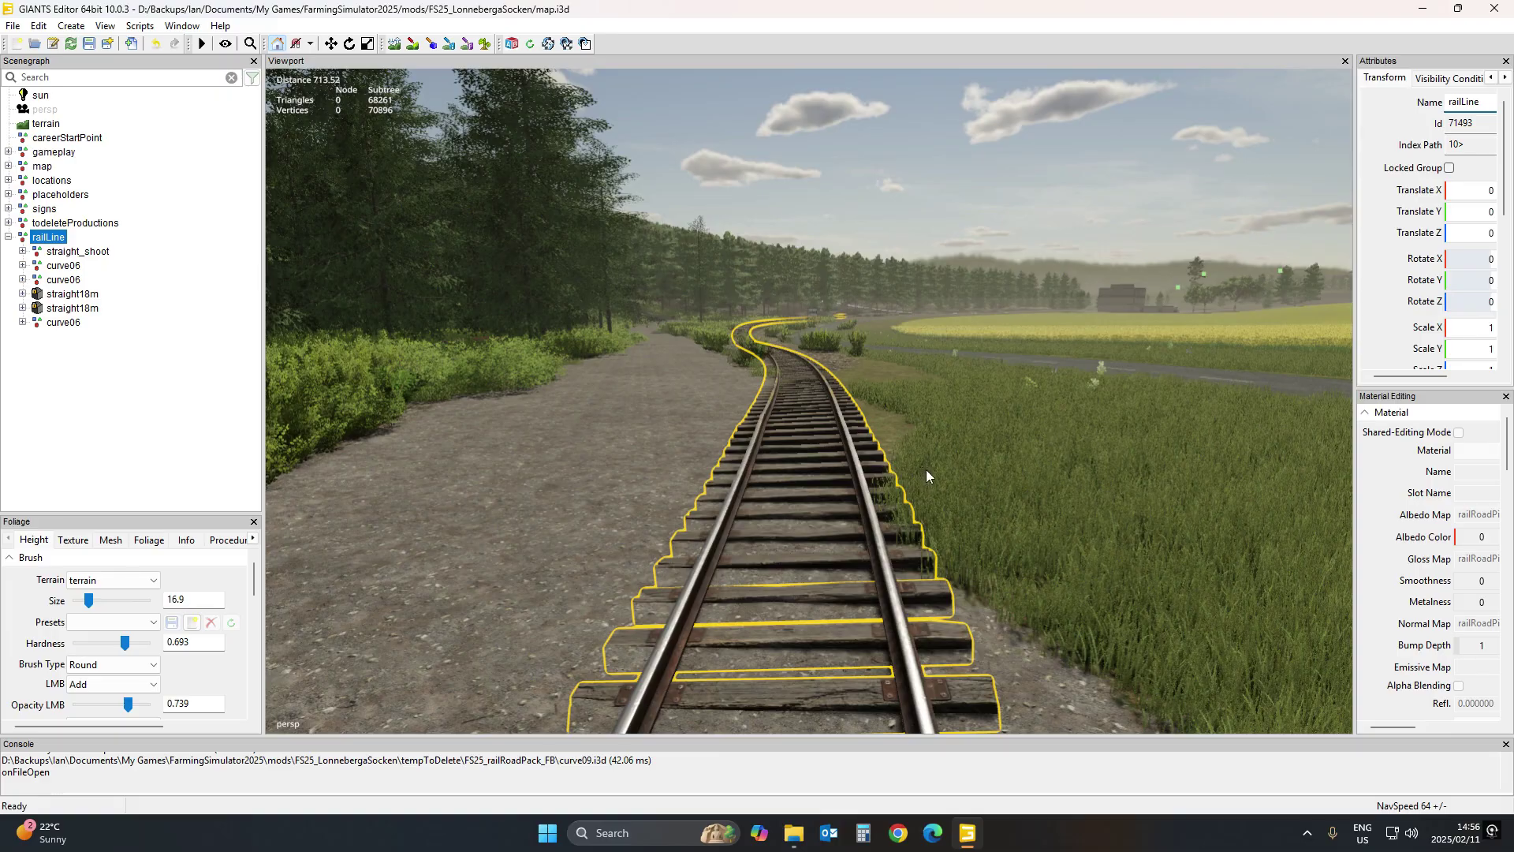
pyautogui.moveTo(926, 476); pyautogui.dragTo(1005, 555, button='right')
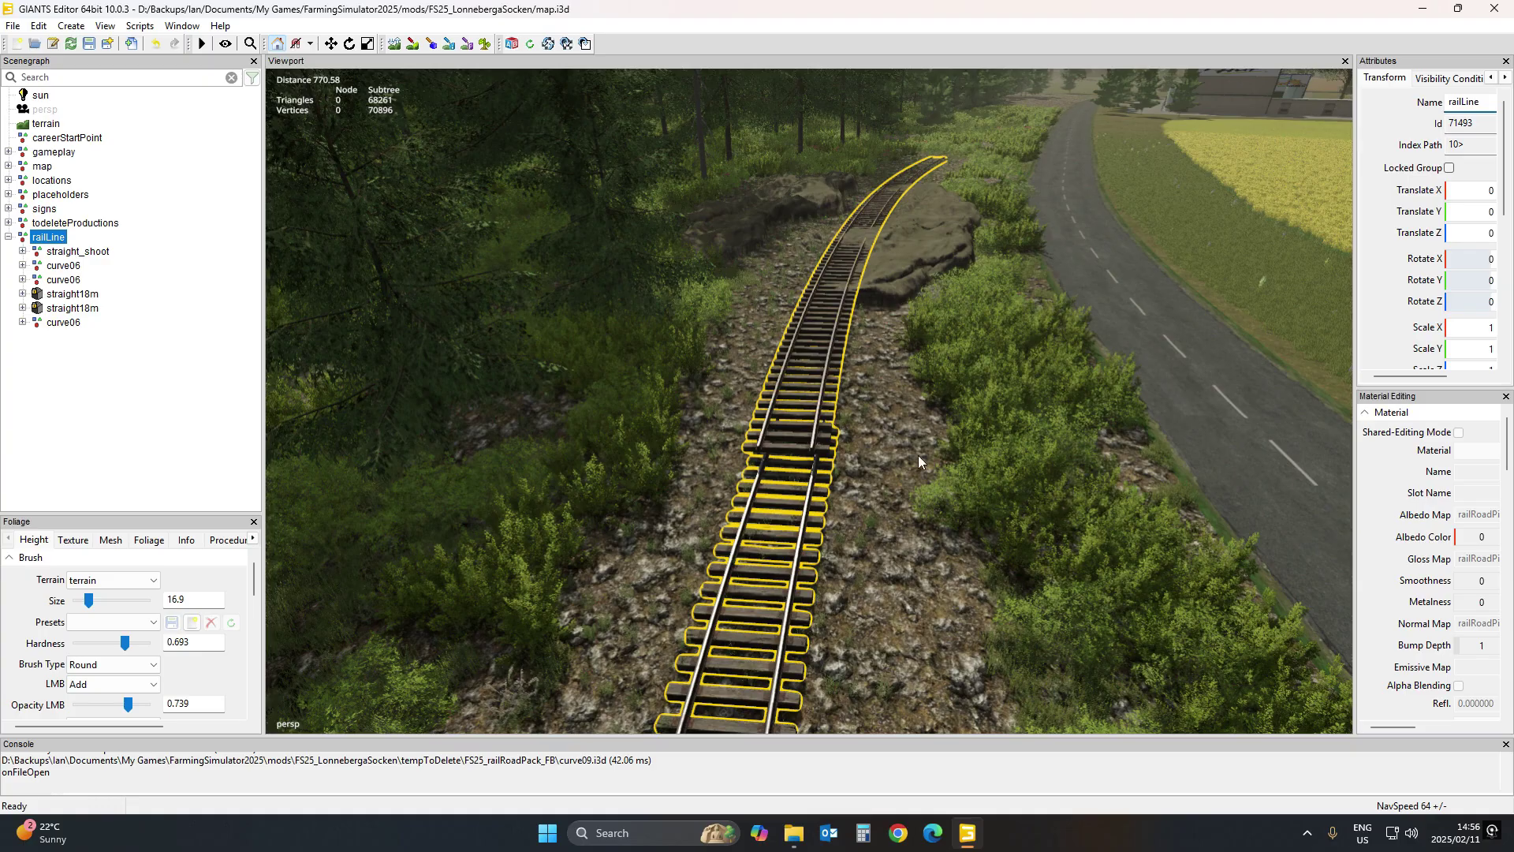
pyautogui.moveTo(919, 456); pyautogui.dragTo(958, 456, button='right')
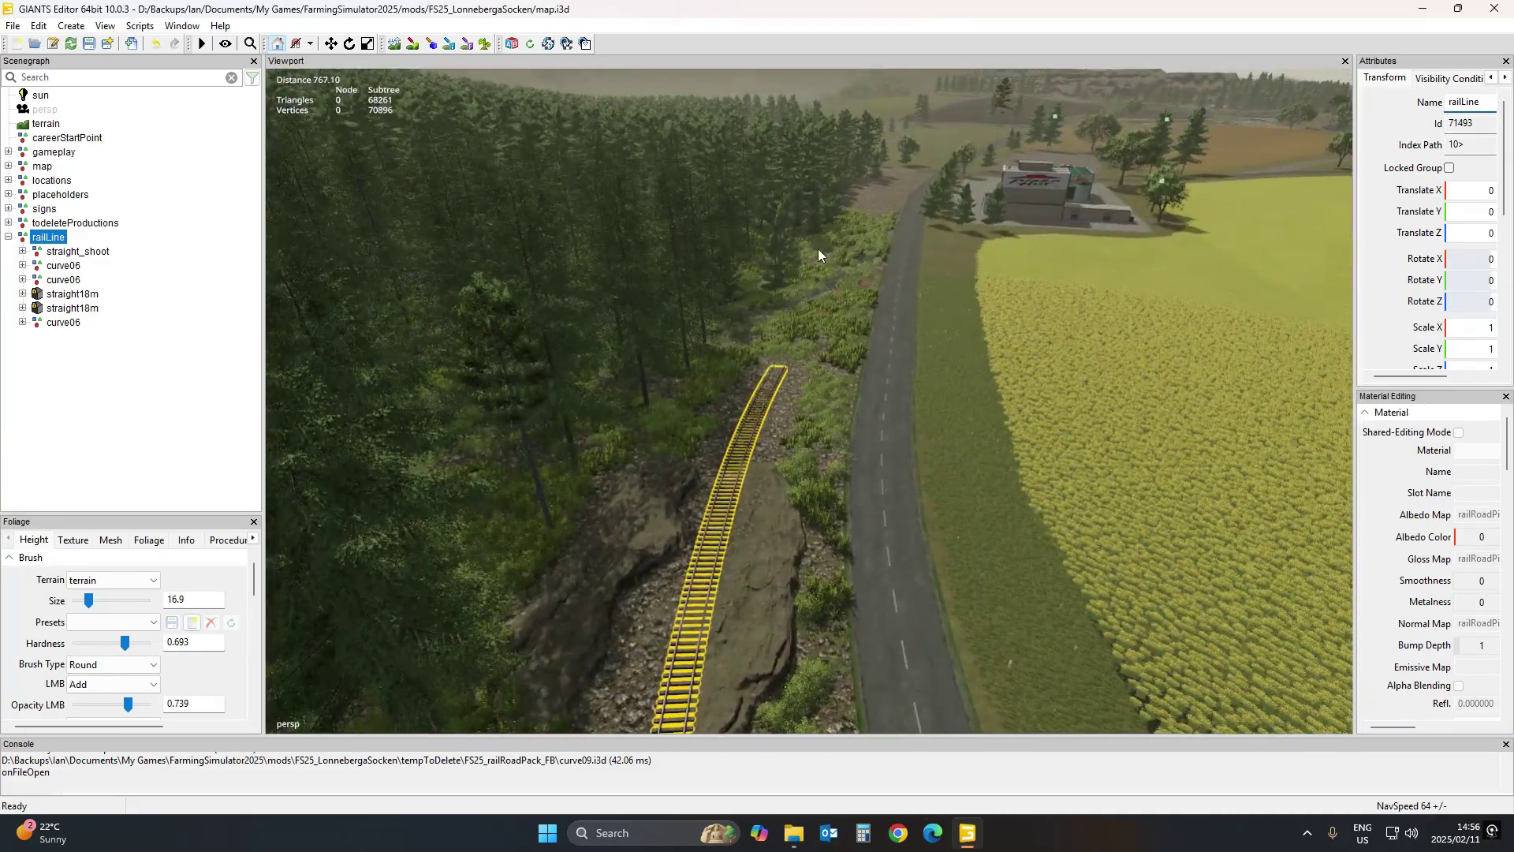
pyautogui.moveTo(713, 582); pyautogui.dragTo(849, 590, button='right')
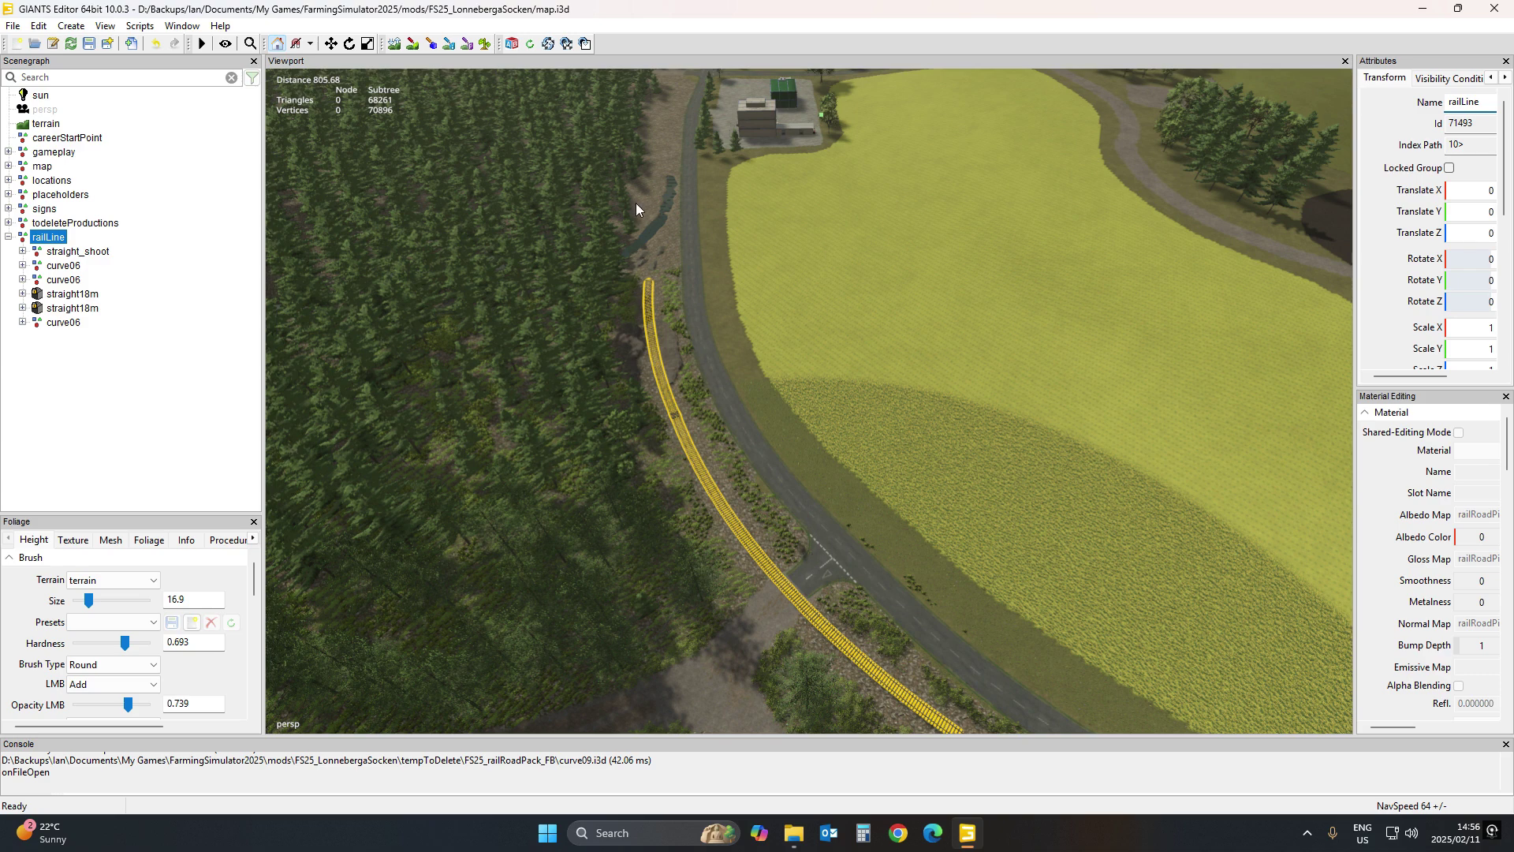
pyautogui.moveTo(698, 299); pyautogui.dragTo(687, 303, button='right')
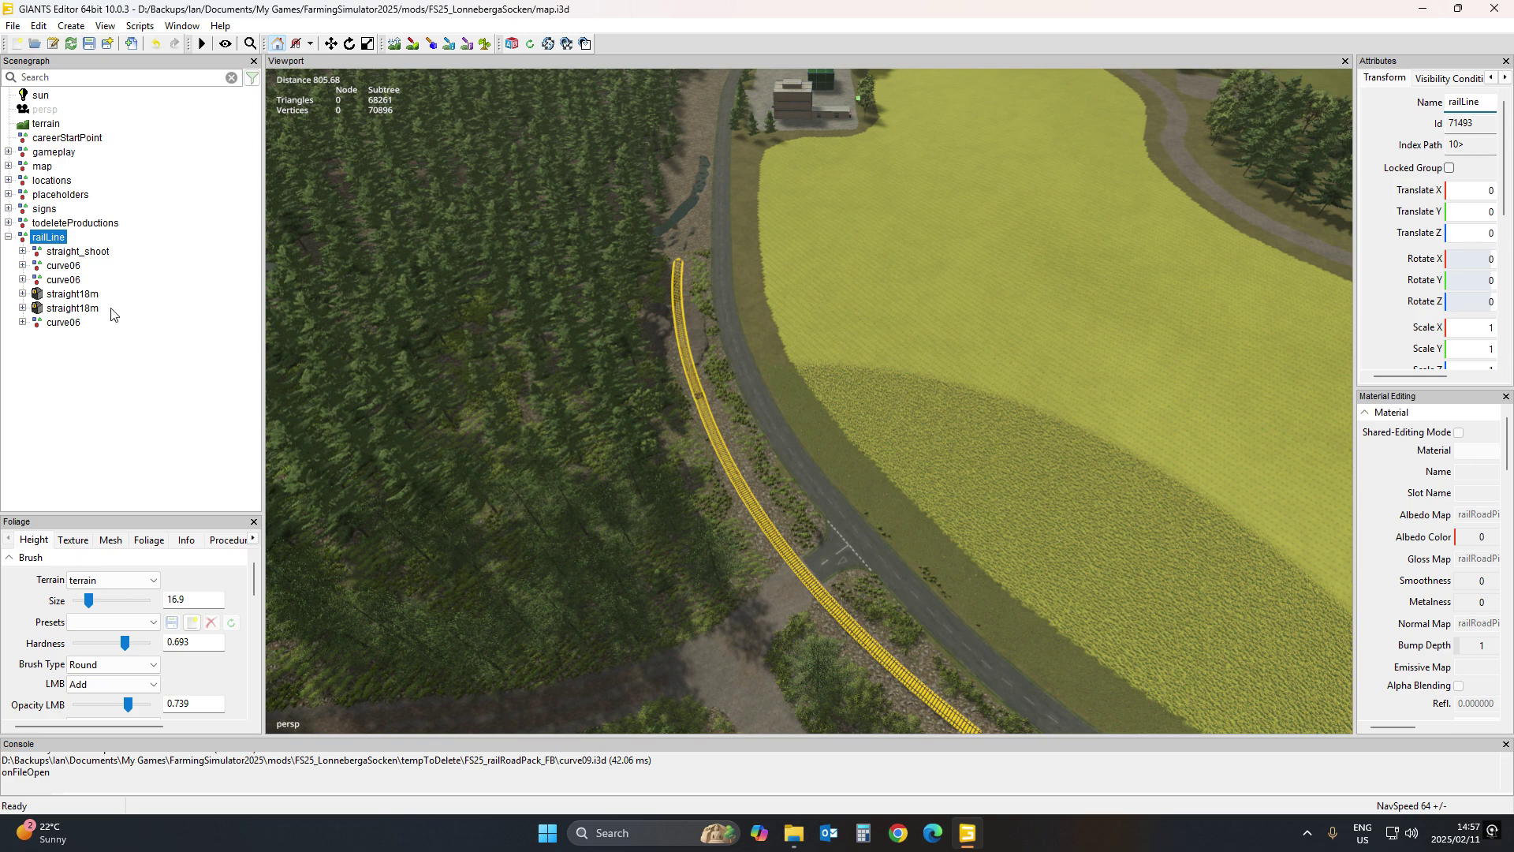
# Inspect the second straight18m and the first curve36m_type06 segment inside the second curve06 group of railLine
pyautogui.click(71, 309)
pyautogui.press('f')
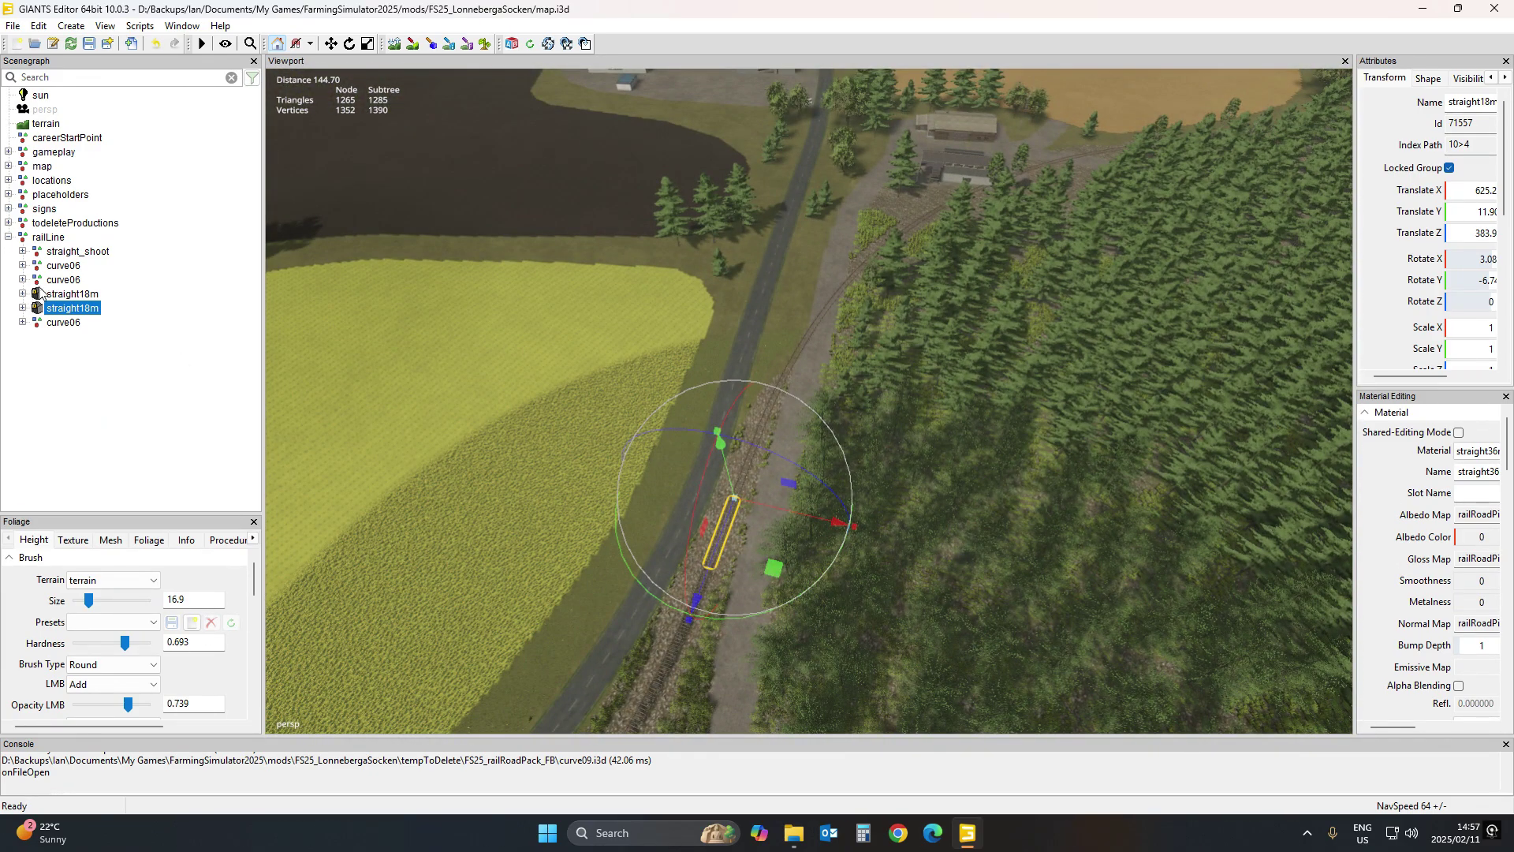
pyautogui.click(22, 279)
pyautogui.click(87, 293)
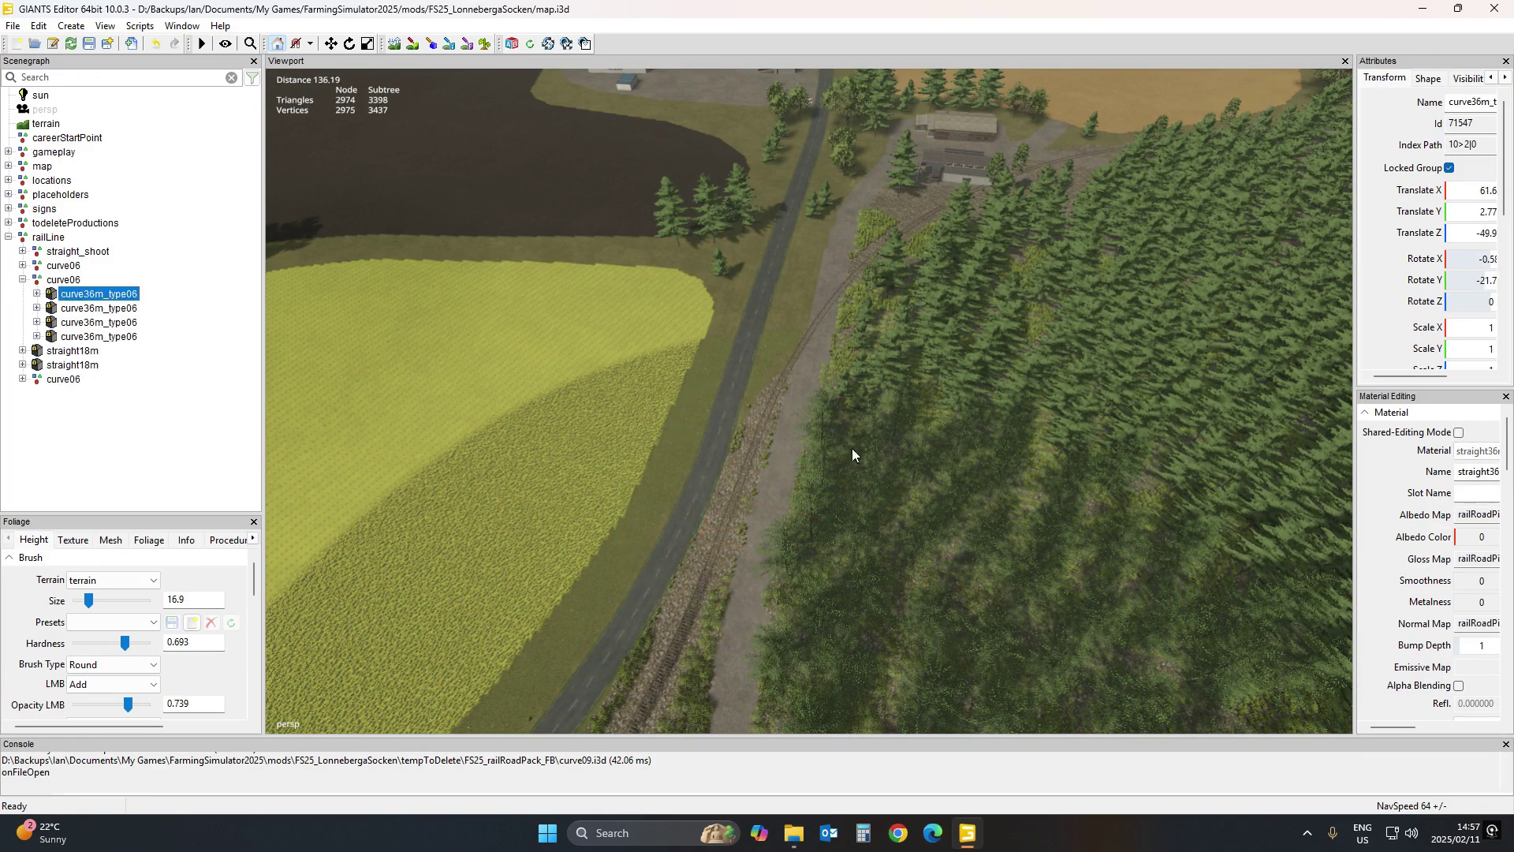
pyautogui.press('f')
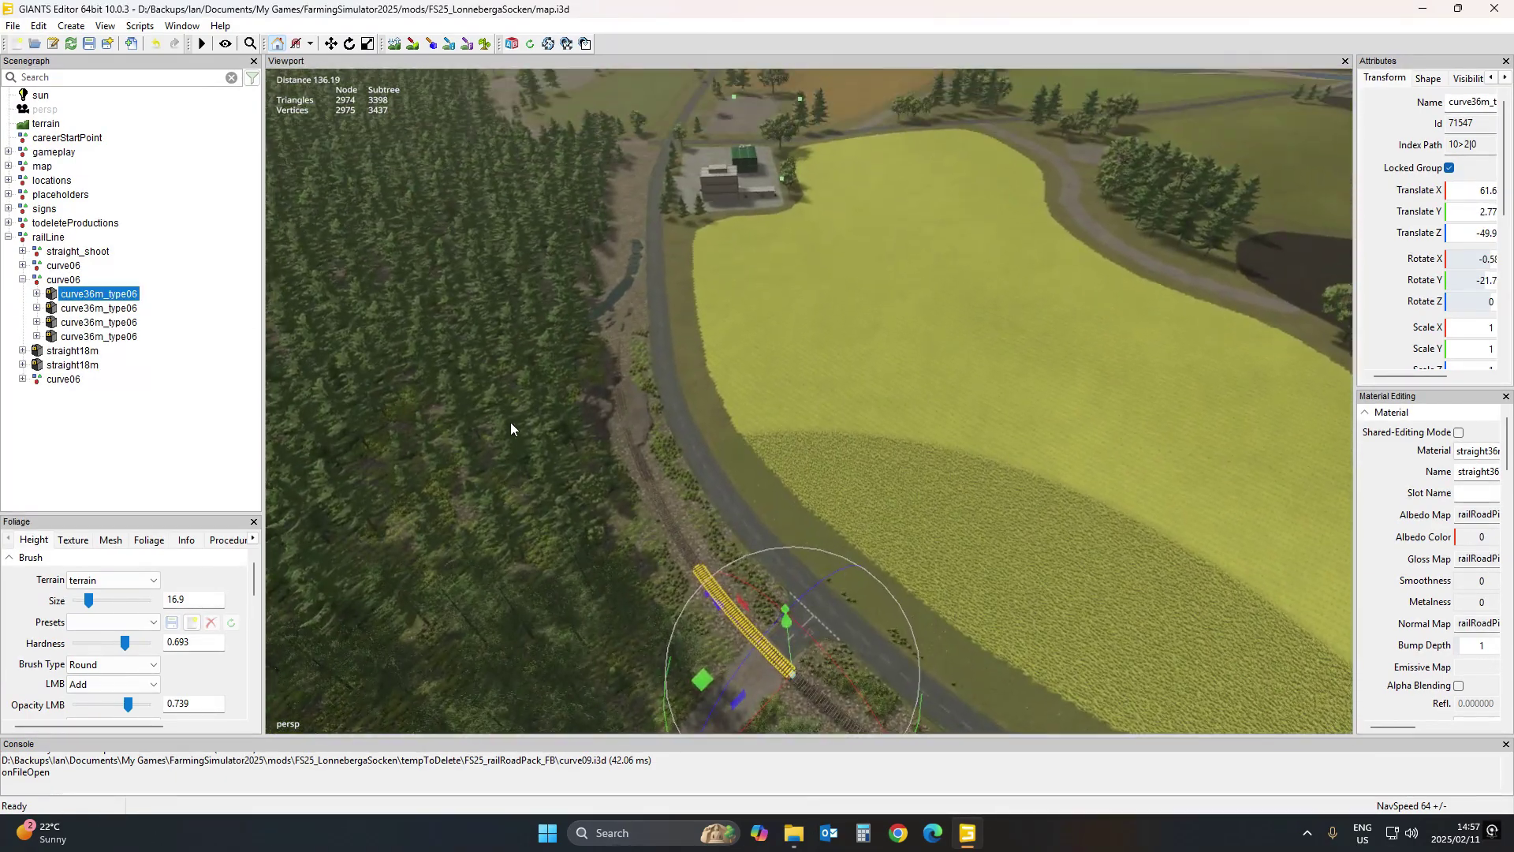
pyautogui.moveTo(736, 471); pyautogui.dragTo(691, 454, button='right')
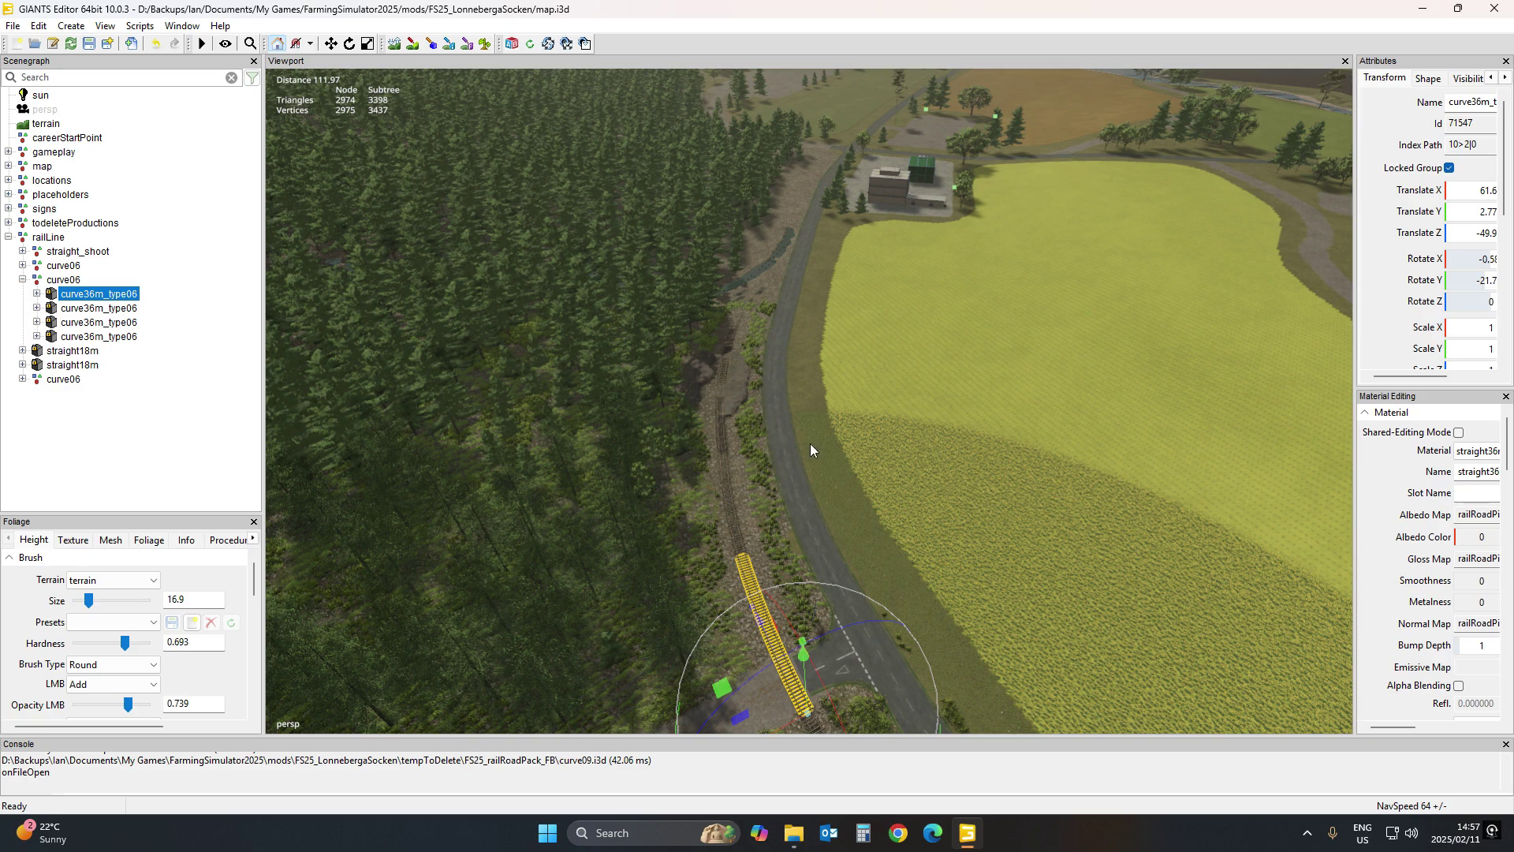
# Highlight railLine along its straight stretch and set up terrain texture painting with the GRAVEL layer
pyautogui.moveTo(841, 437); pyautogui.dragTo(731, 484, button='right')
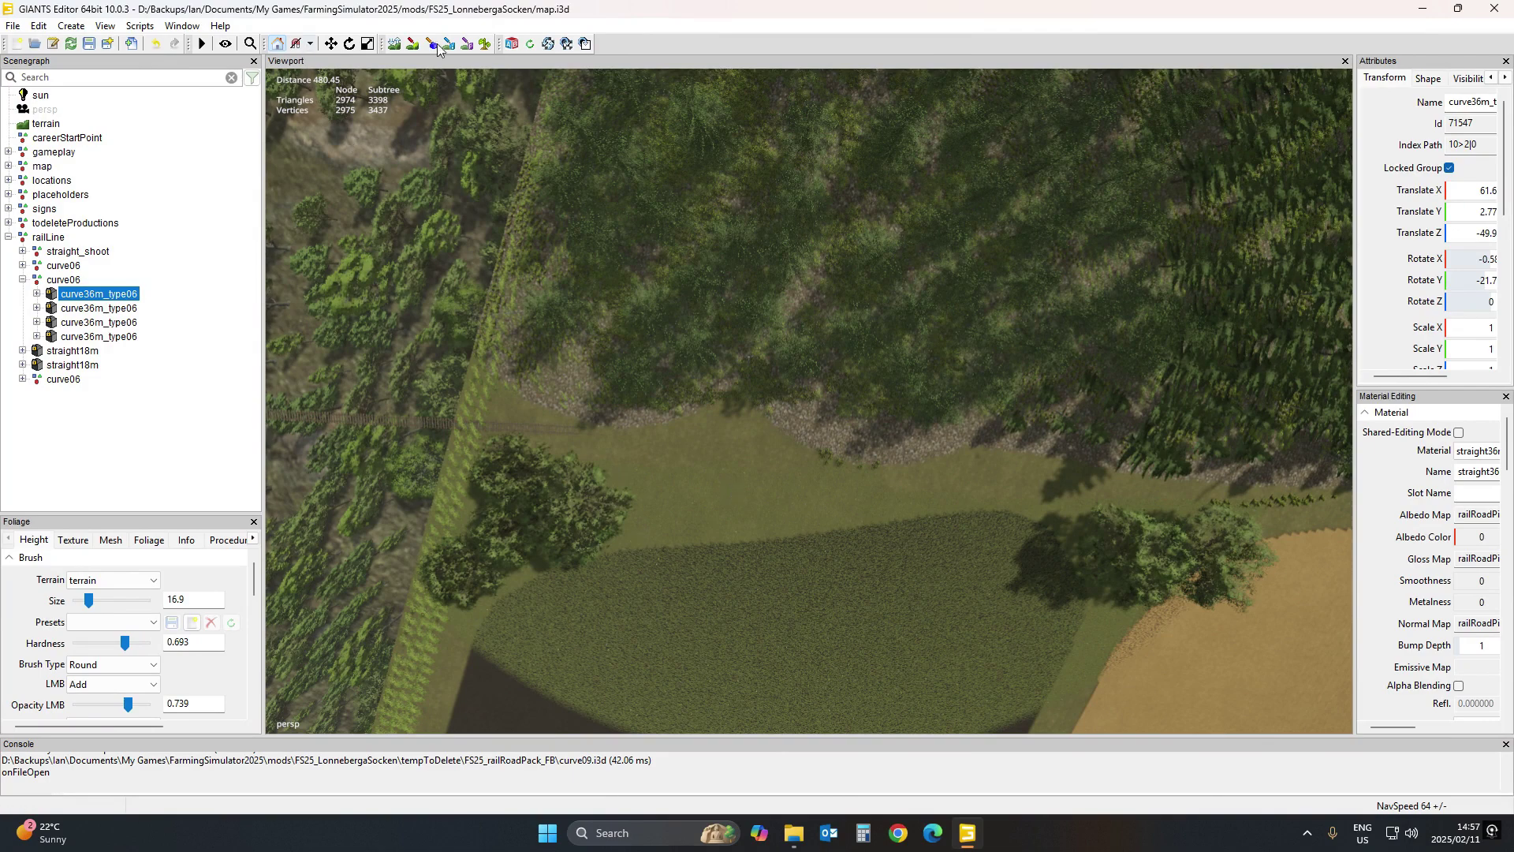
pyautogui.click(48, 237)
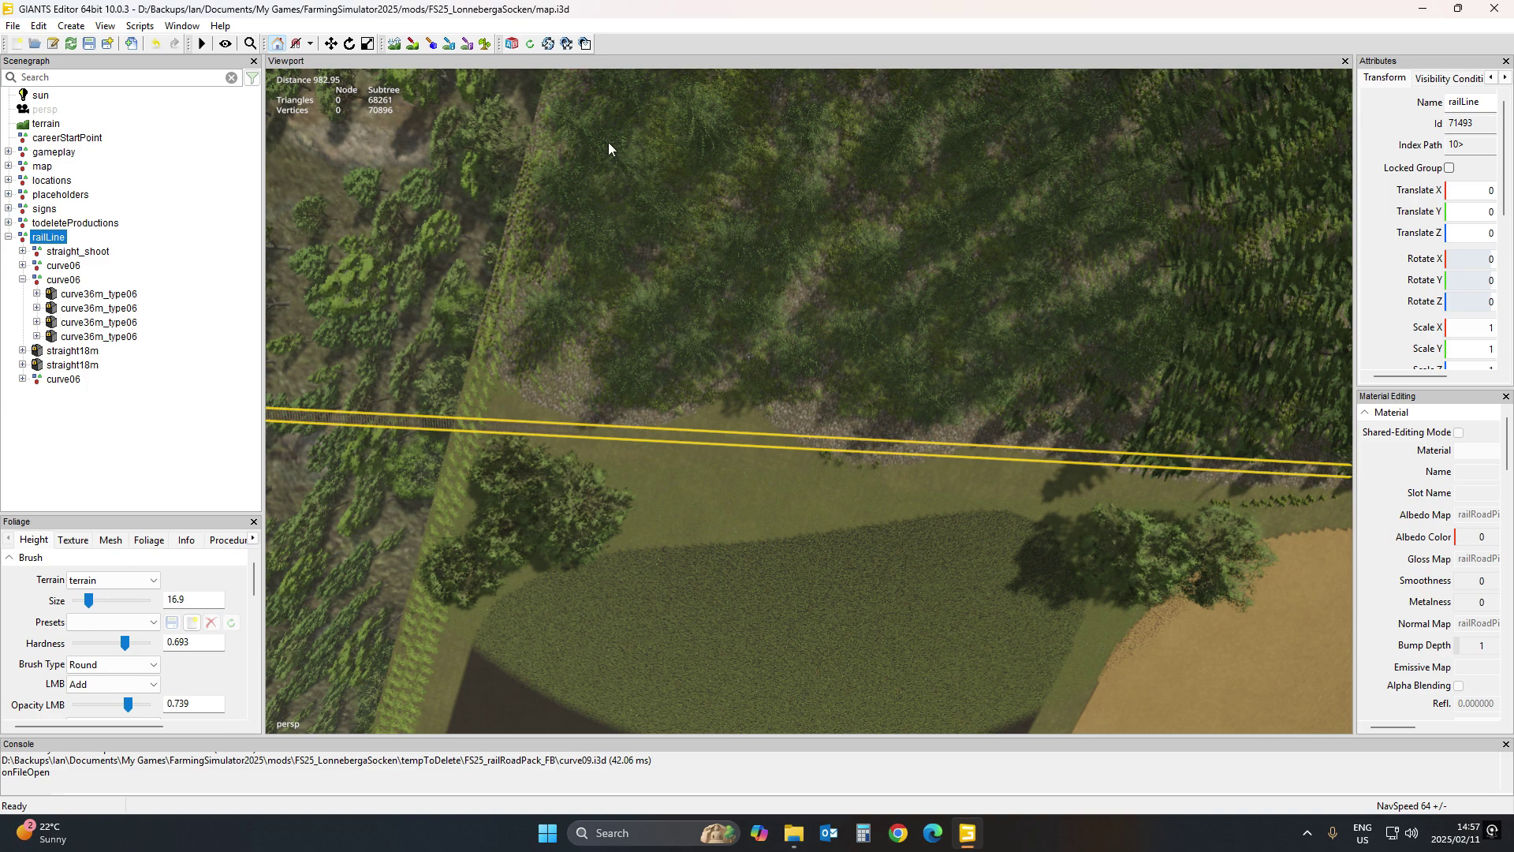
pyautogui.click(412, 45)
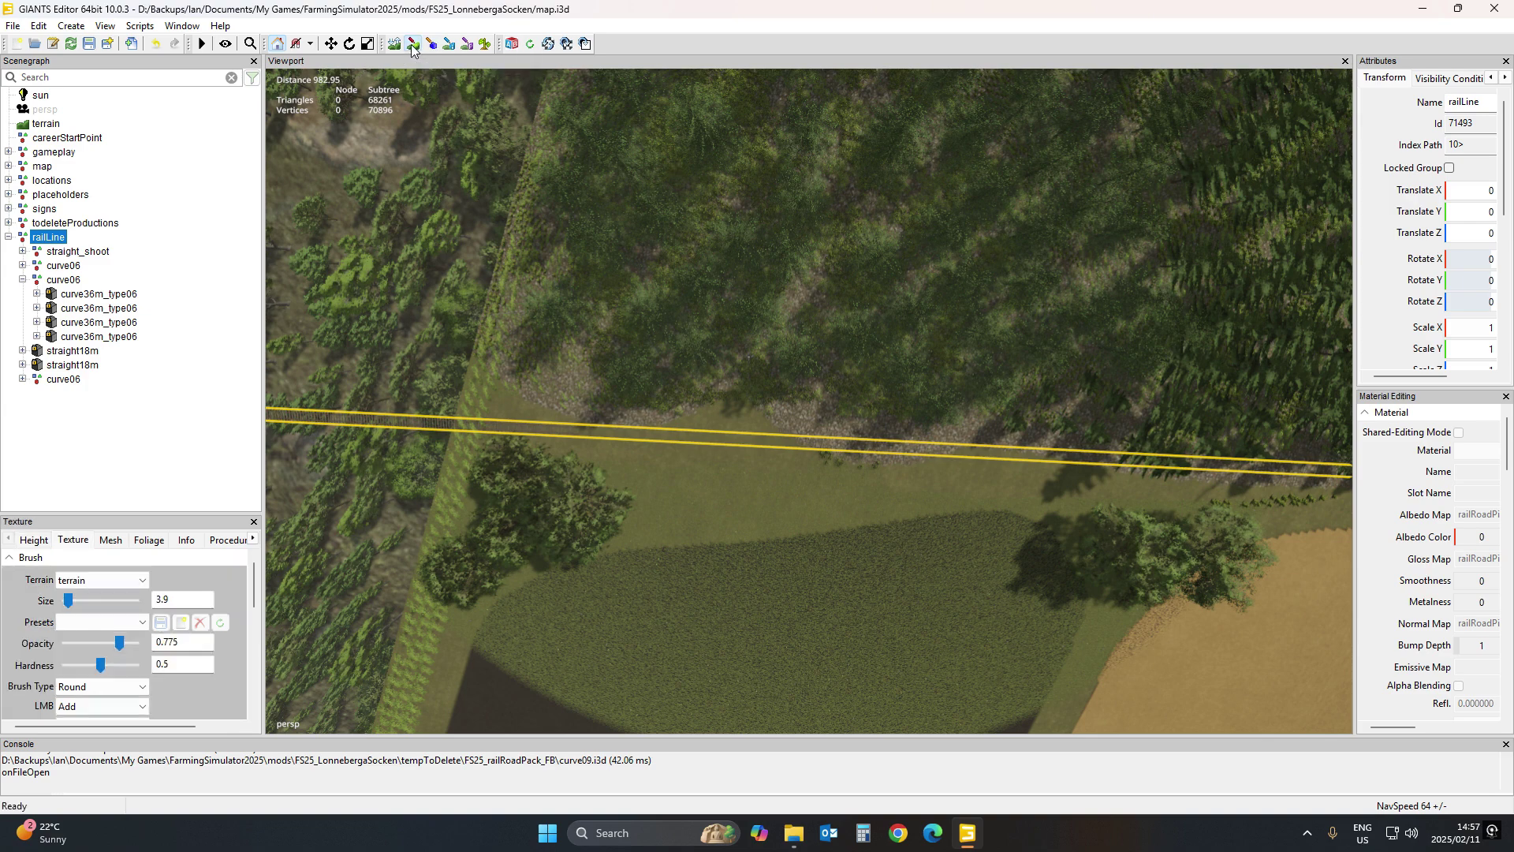
pyautogui.moveTo(175, 513); pyautogui.dragTo(174, 214)
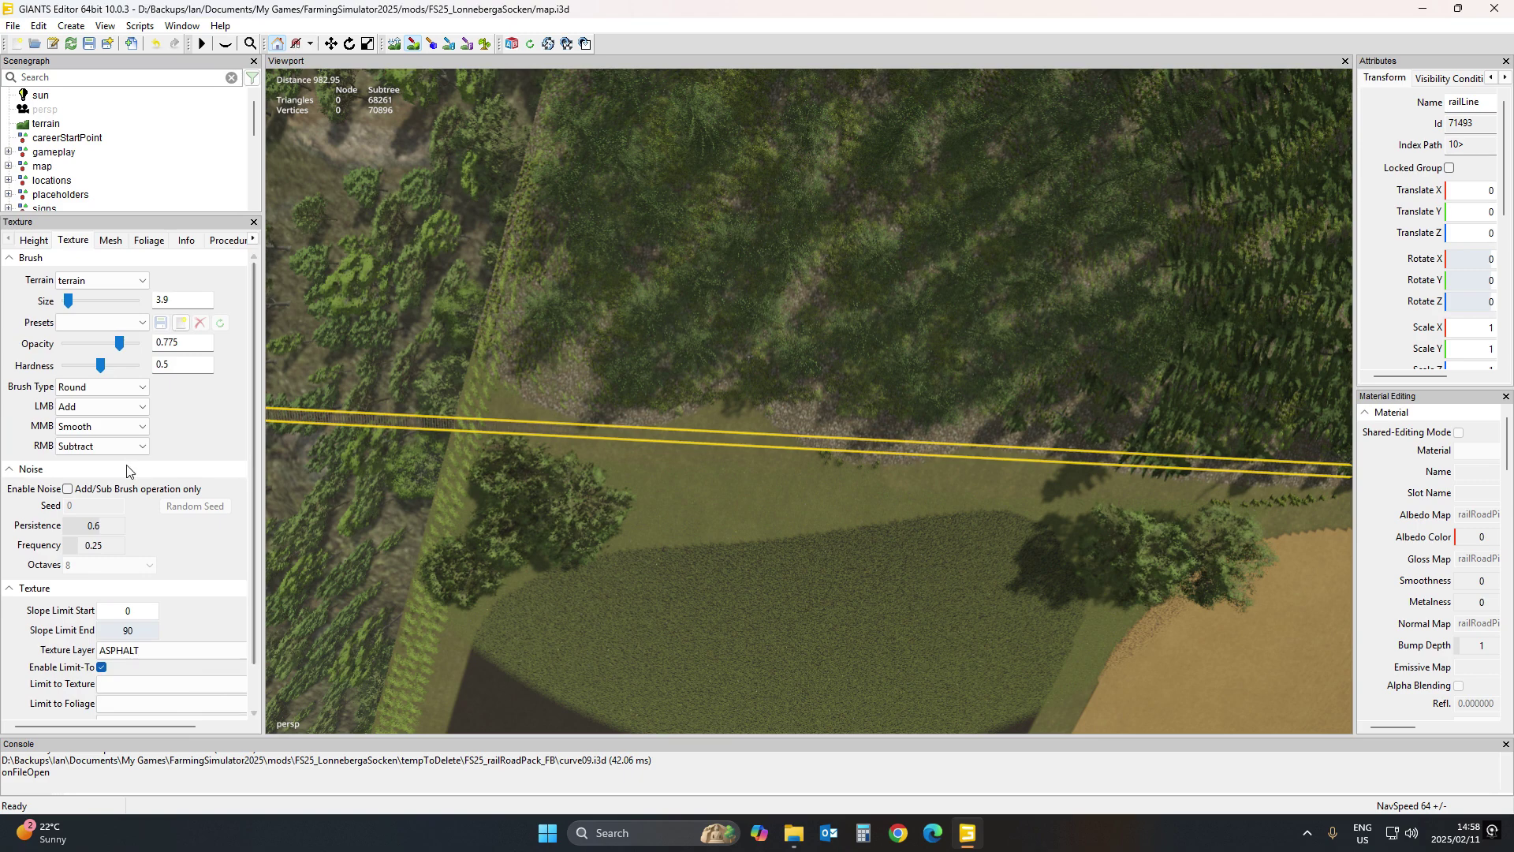
pyautogui.moveTo(254, 486); pyautogui.dragTo(258, 528)
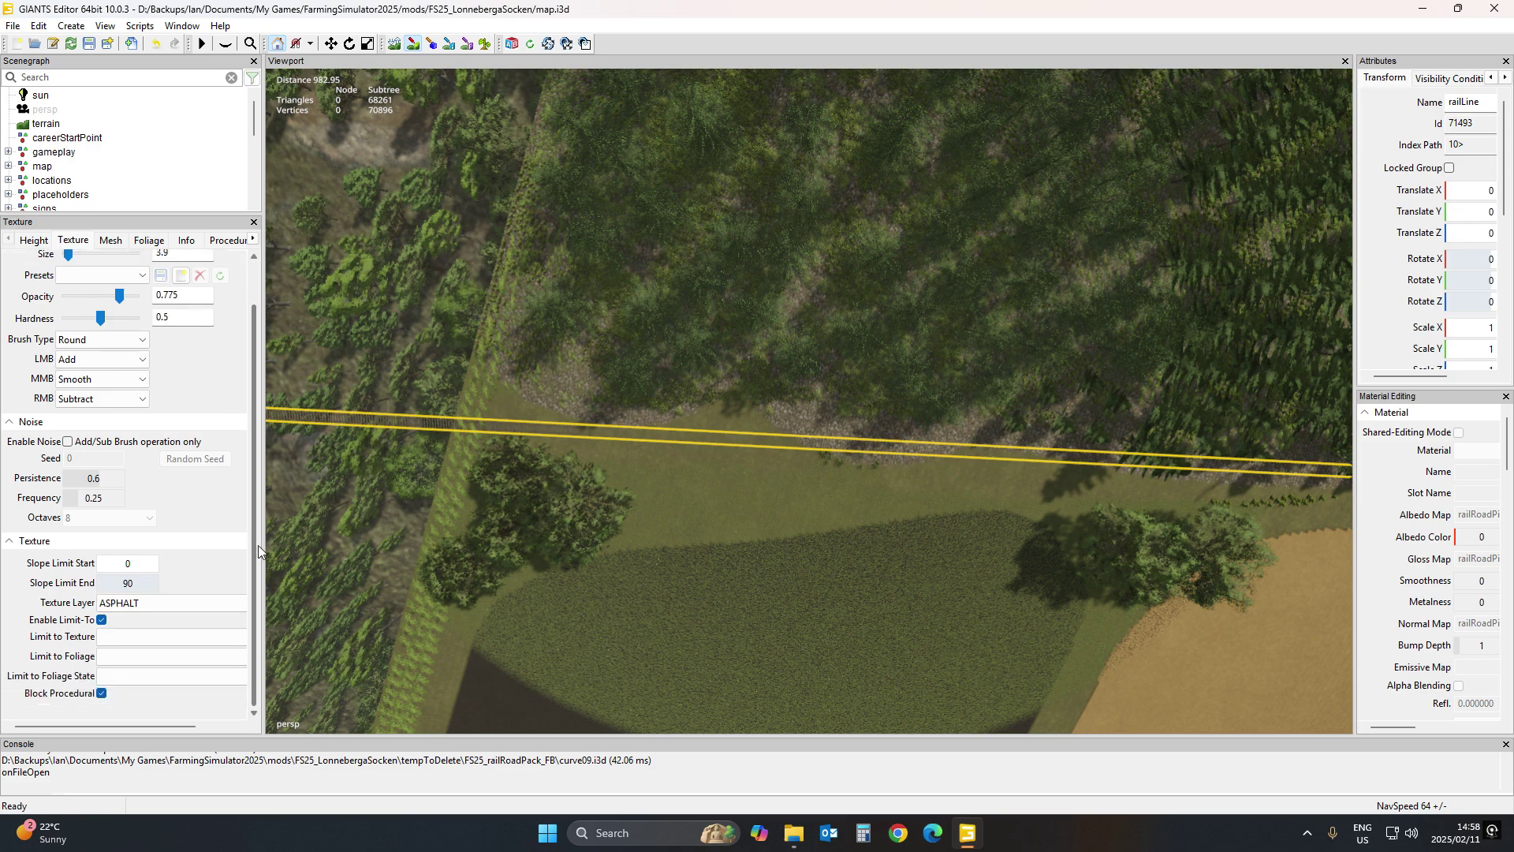
pyautogui.click(131, 604)
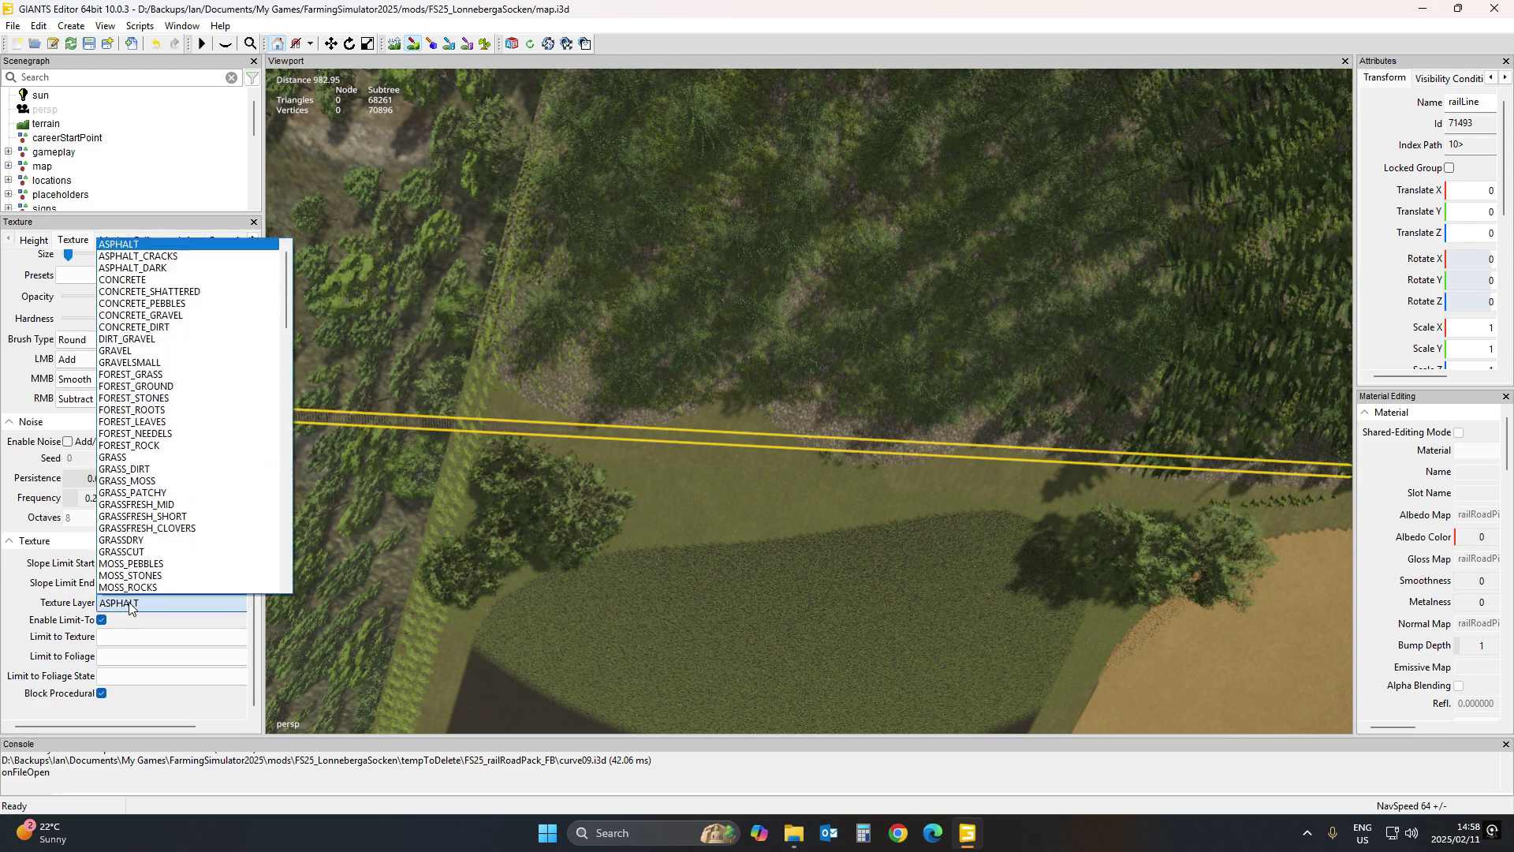
pyautogui.click(160, 351)
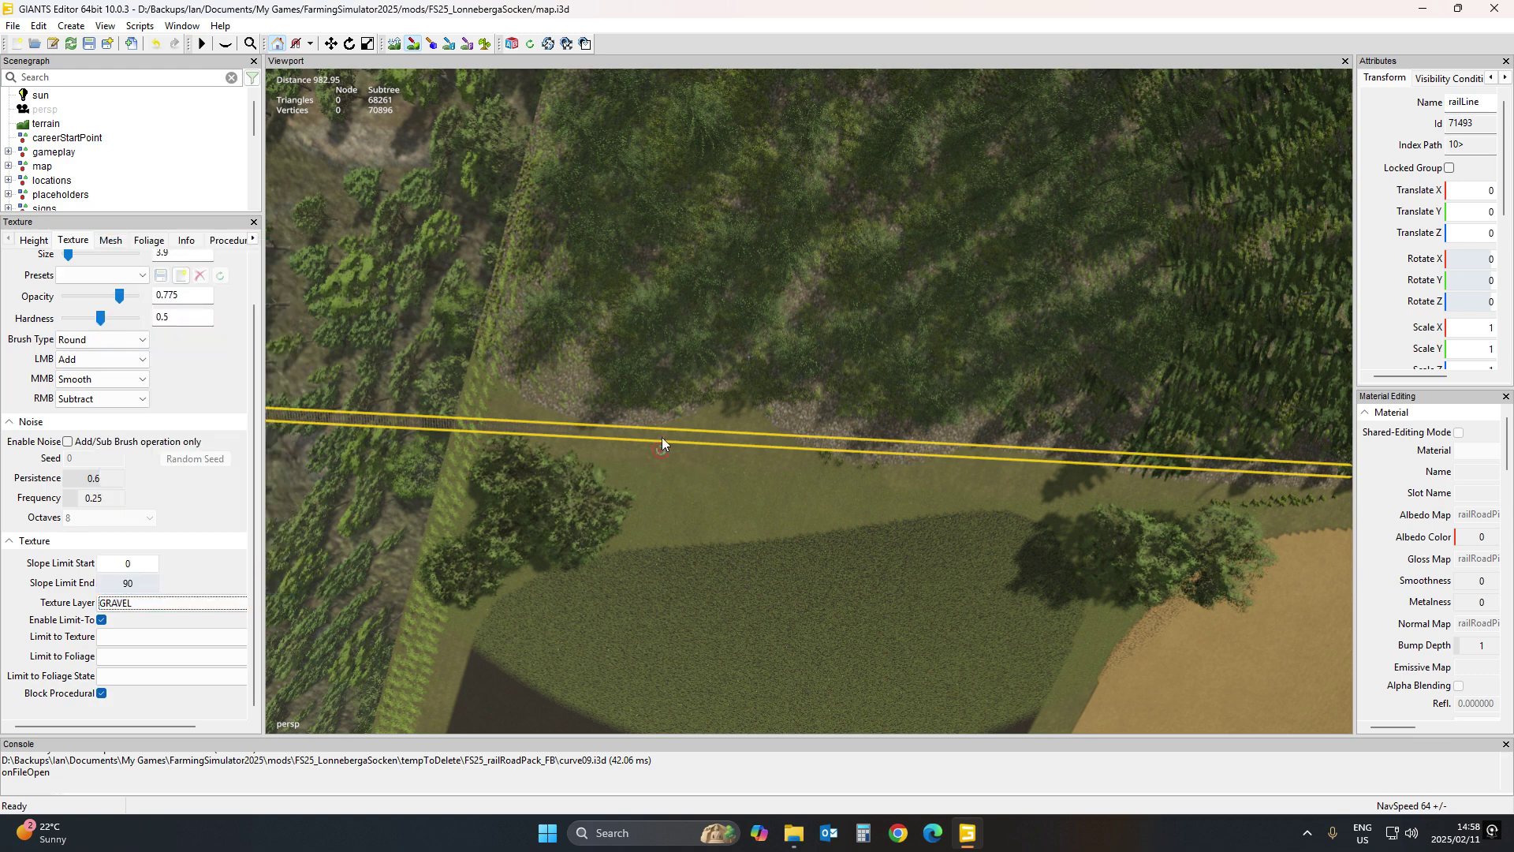
# Set the texture brush size to 8 and paint gravel along the straight track between the forest and the field
pyautogui.keyDown('ctrl'); pyautogui.scroll(3, 661, 437); pyautogui.keyUp('ctrl')
pyautogui.keyDown('ctrl'); pyautogui.scroll(2, 661, 436); pyautogui.keyUp('ctrl')
pyautogui.moveTo(252, 363); pyautogui.dragTo(263, 308)
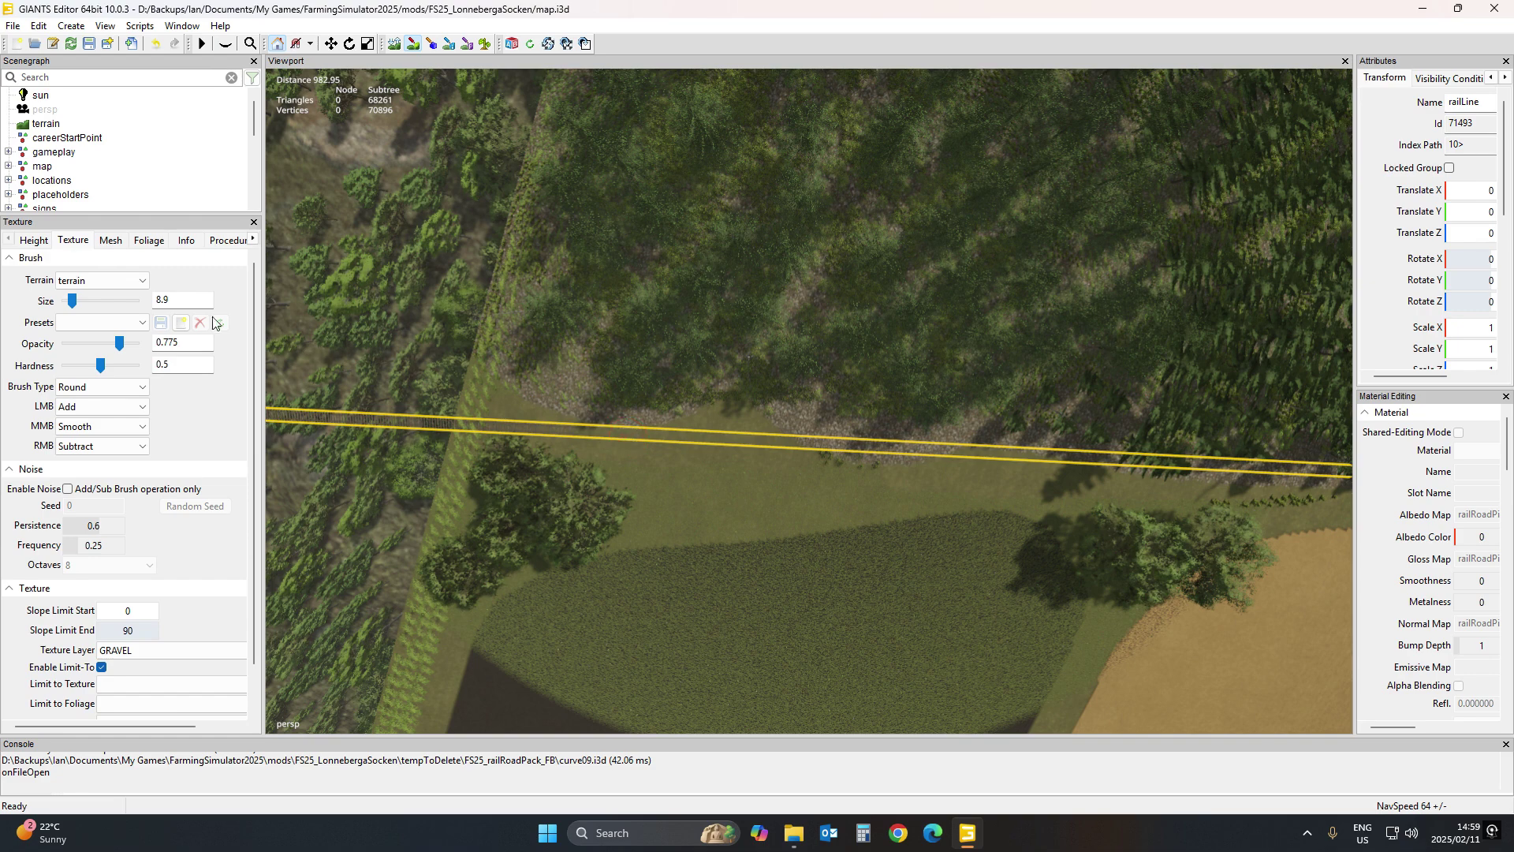
pyautogui.moveTo(177, 300); pyautogui.dragTo(157, 301)
pyautogui.write('8')
pyautogui.moveTo(625, 439); pyautogui.dragTo(678, 443)
pyautogui.moveTo(847, 429); pyautogui.dragTo(531, 270, button='right')
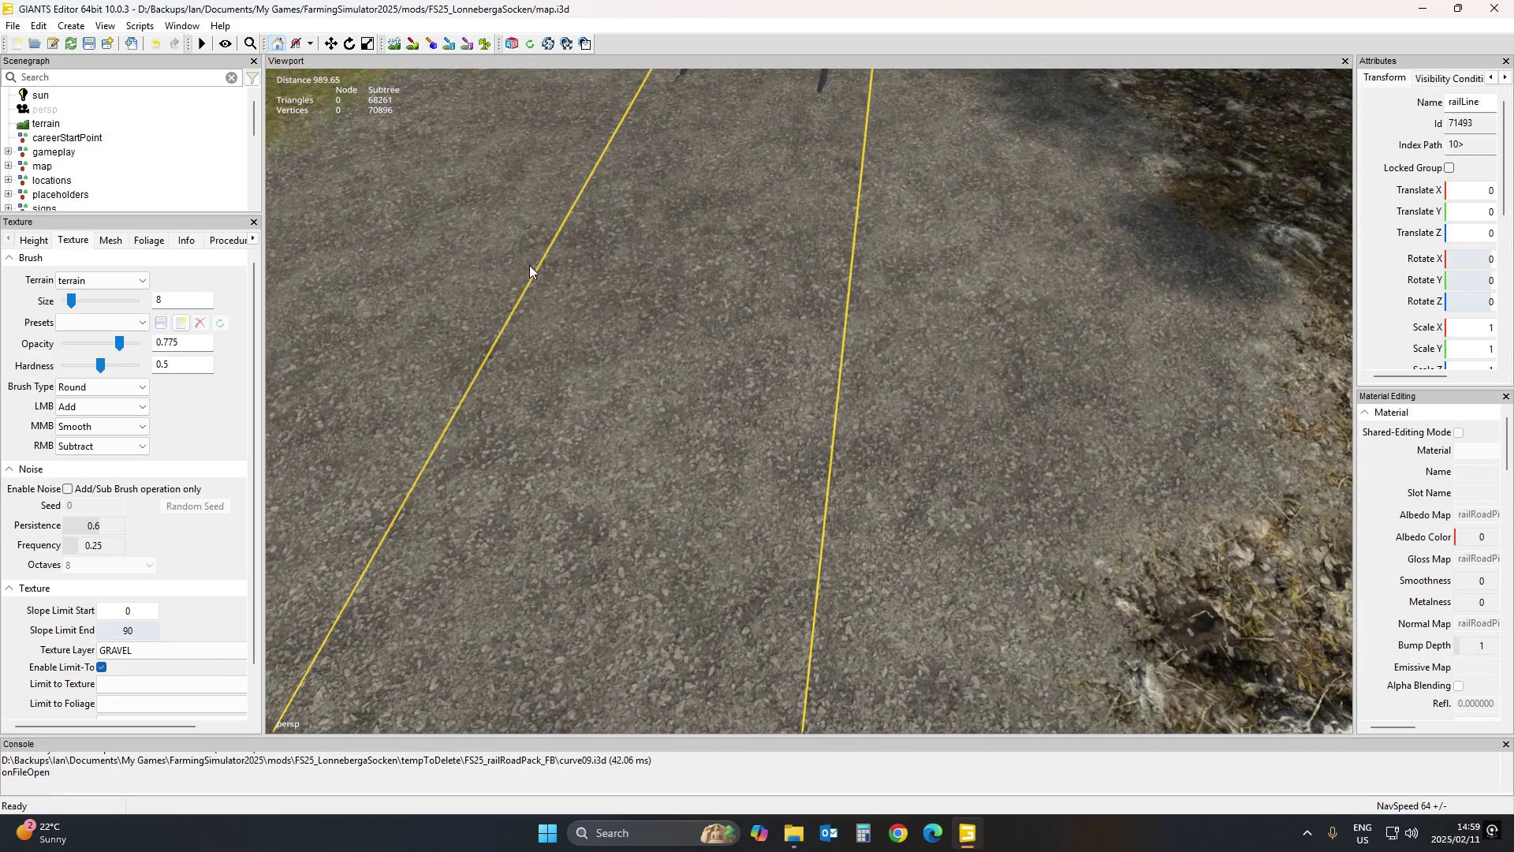
# Change the texture layer to GRAVELSMALL and paint a test patch over the gravel under the straight track with brush size 8
pyautogui.click(129, 653)
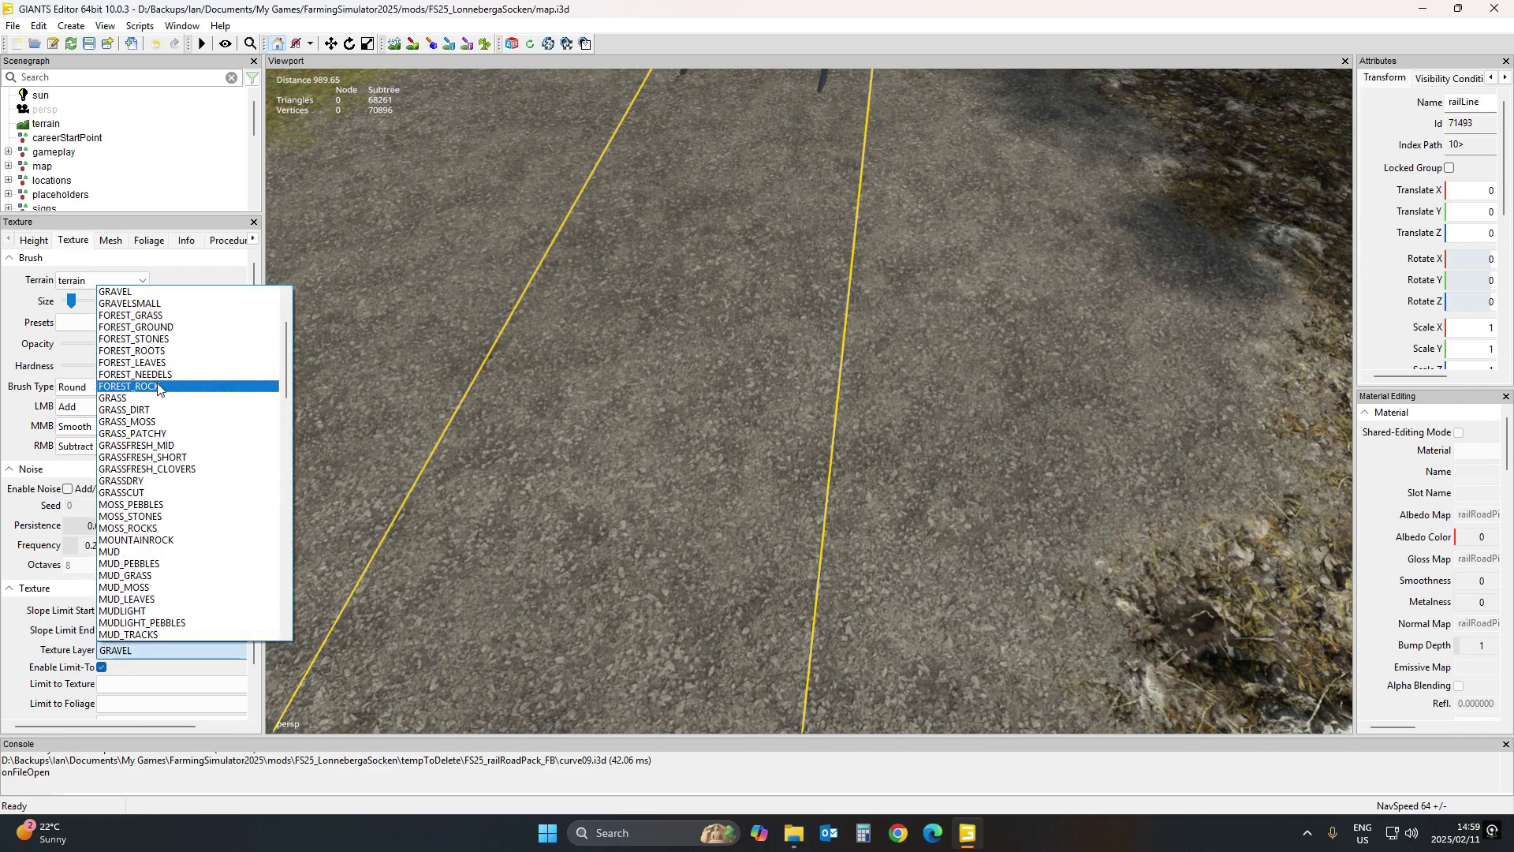
pyautogui.click(130, 303)
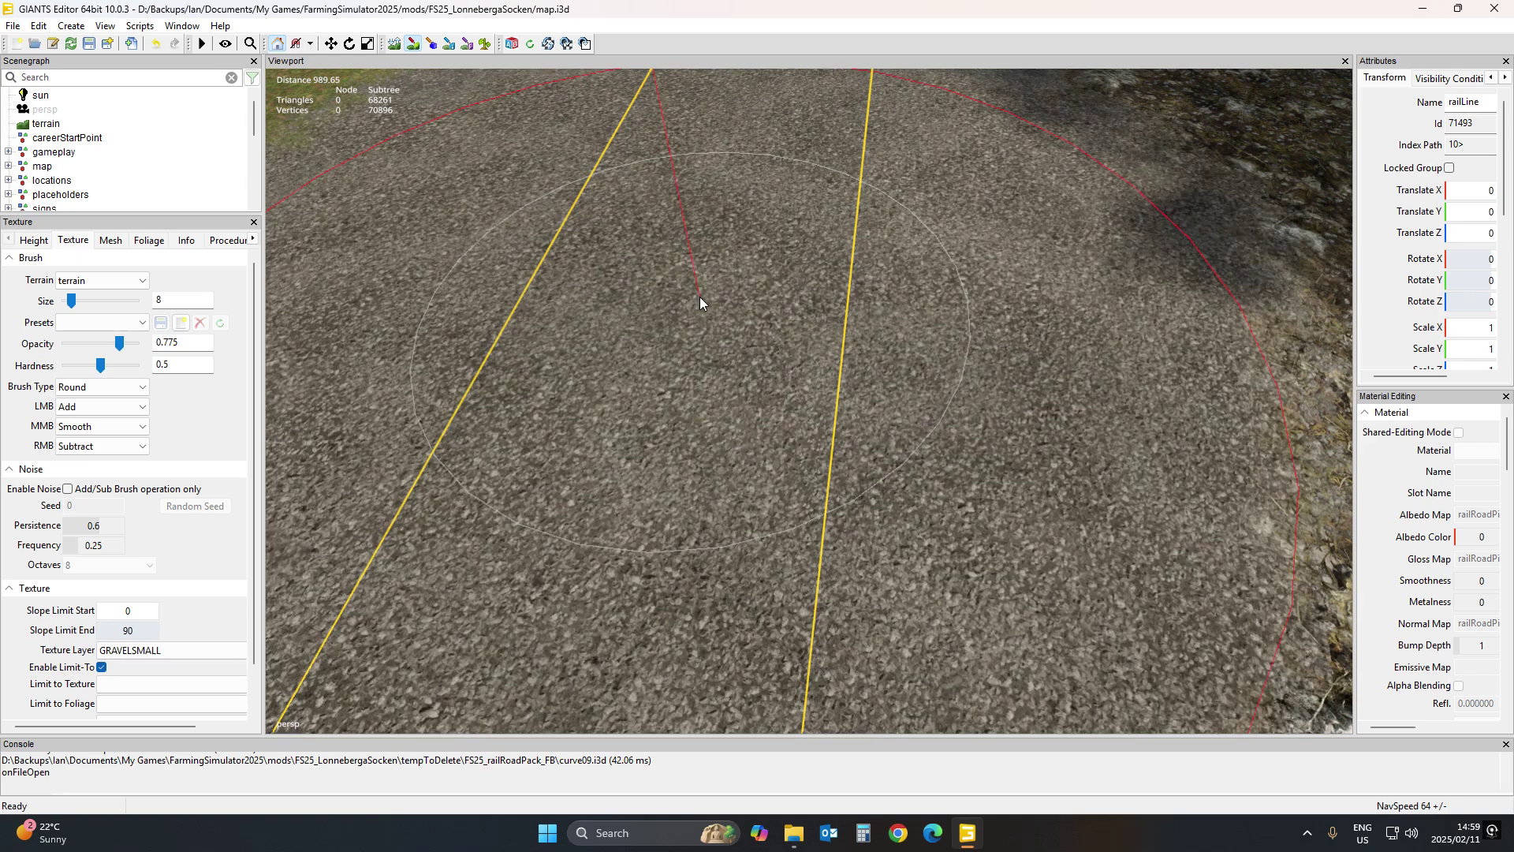
pyautogui.keyDown('ctrl'); pyautogui.scroll(-1, 699, 297); pyautogui.keyUp('ctrl')
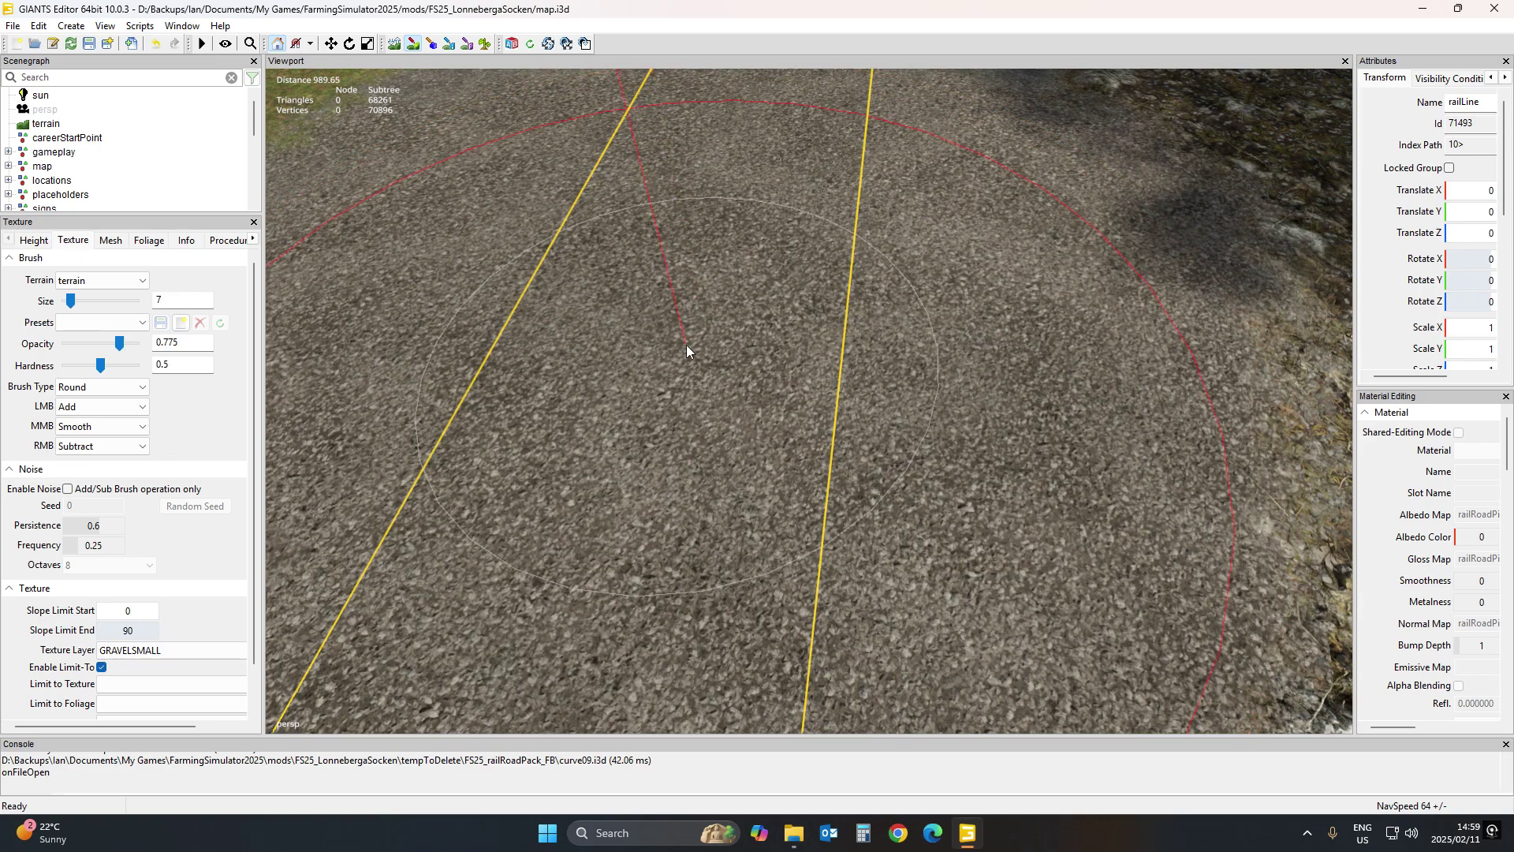
pyautogui.keyDown('ctrl'); pyautogui.scroll(1, 686, 351); pyautogui.keyUp('ctrl')
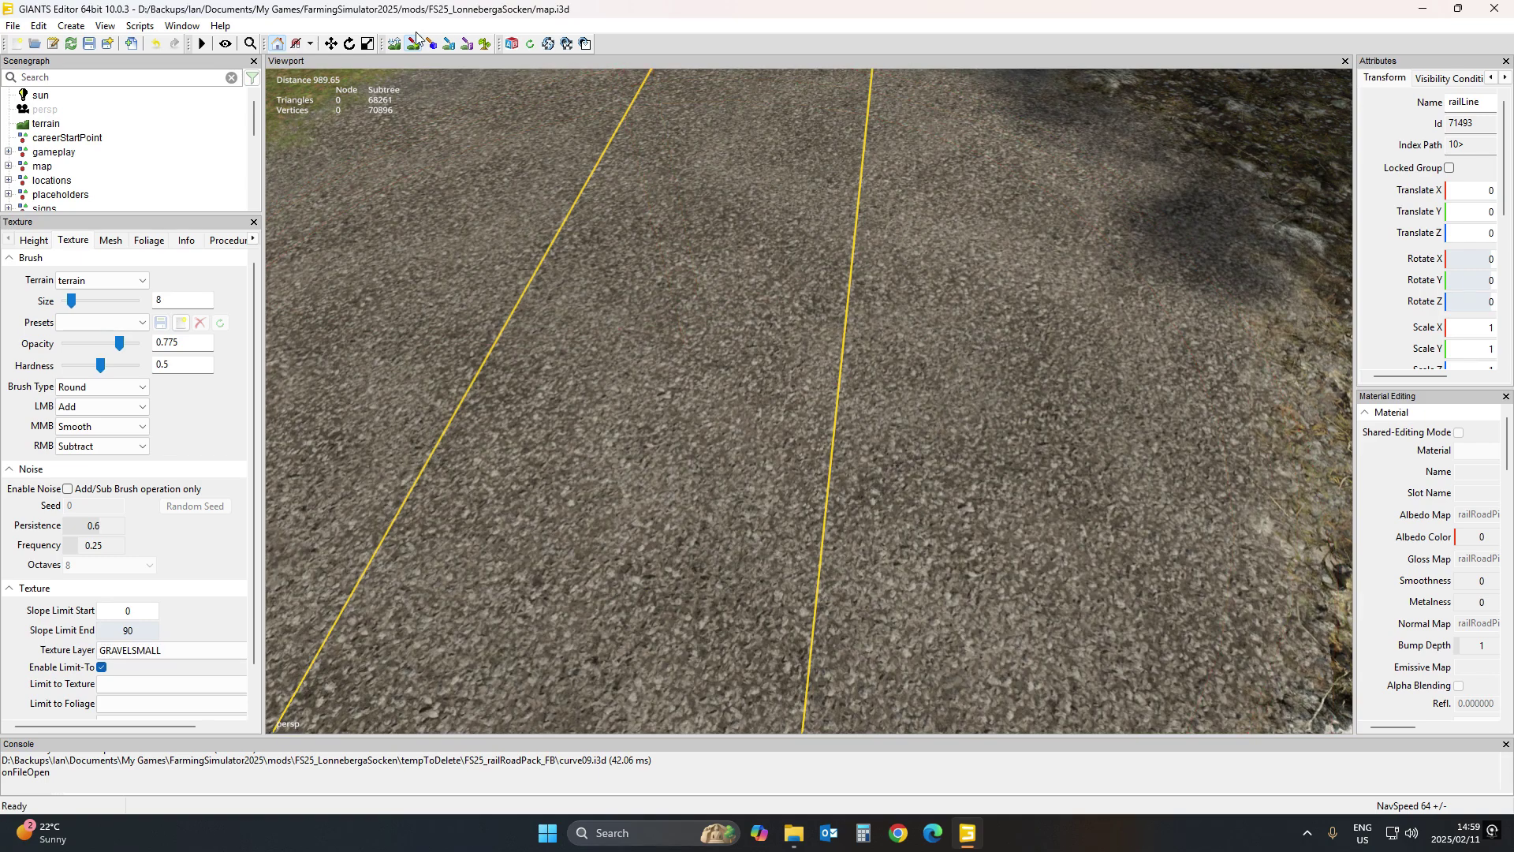
# Paint a GRAVELSMALL bed along the straight track between the forest and the fields, starting at its hedge end
pyautogui.moveTo(962, 542); pyautogui.dragTo(945, 480, button='right')
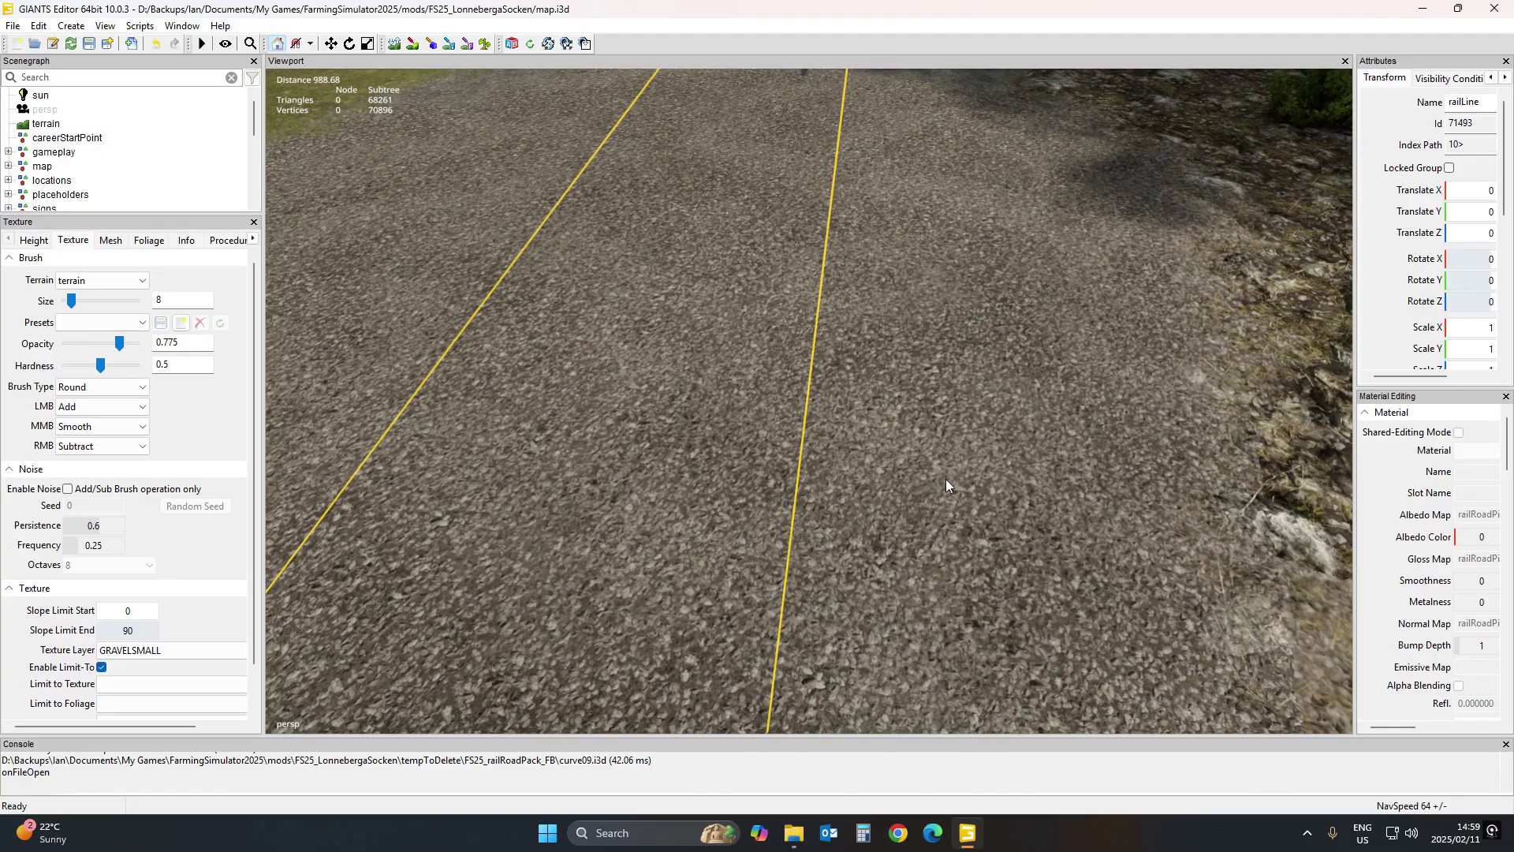
pyautogui.scroll(-5, 945, 479)
pyautogui.moveTo(906, 546); pyautogui.dragTo(737, 522, button='right')
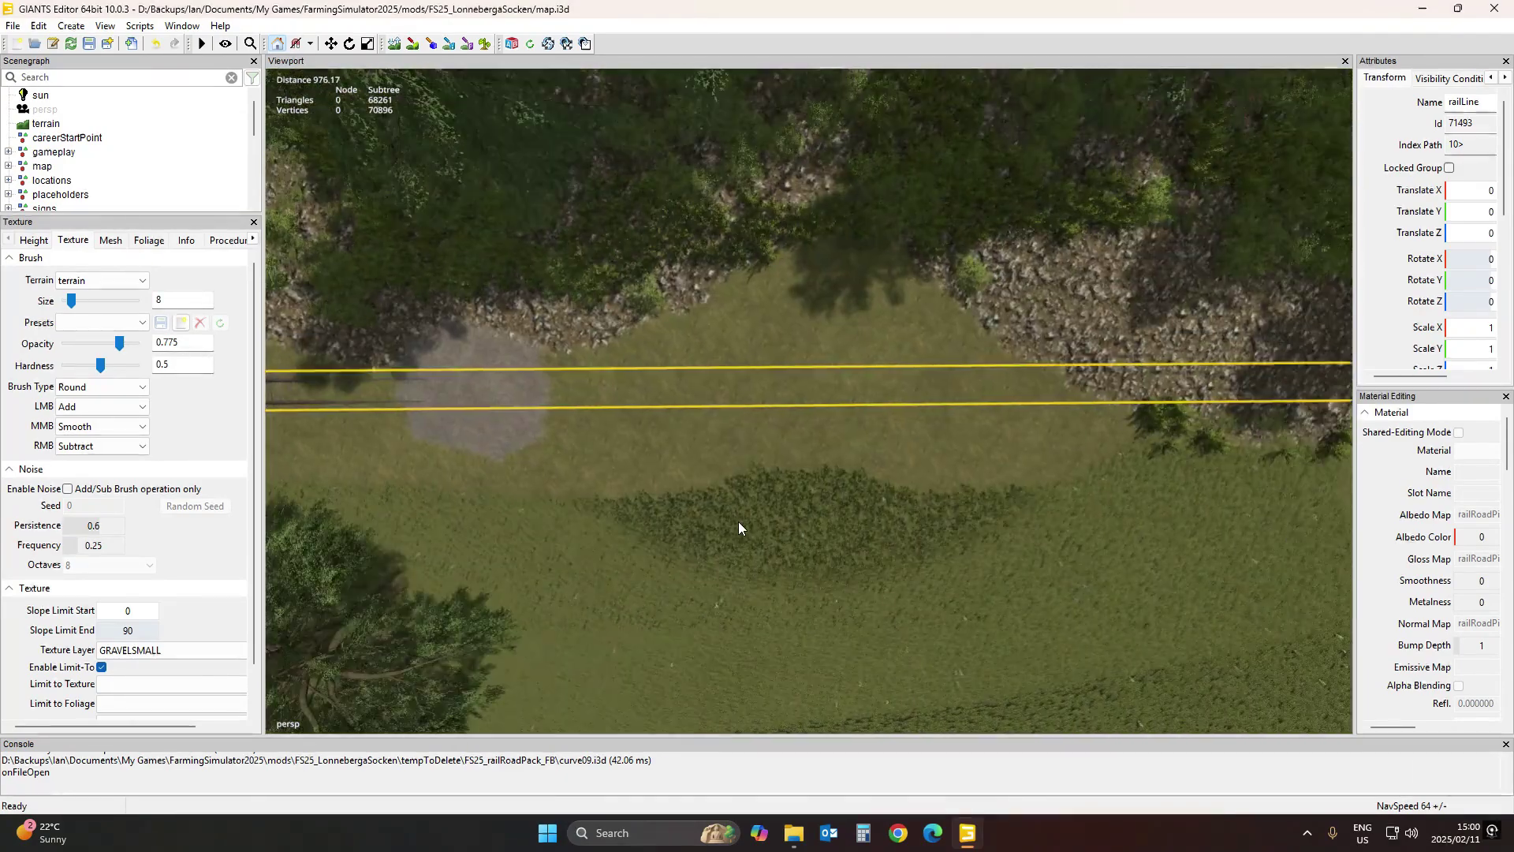
pyautogui.press('a')
pyautogui.press('a')
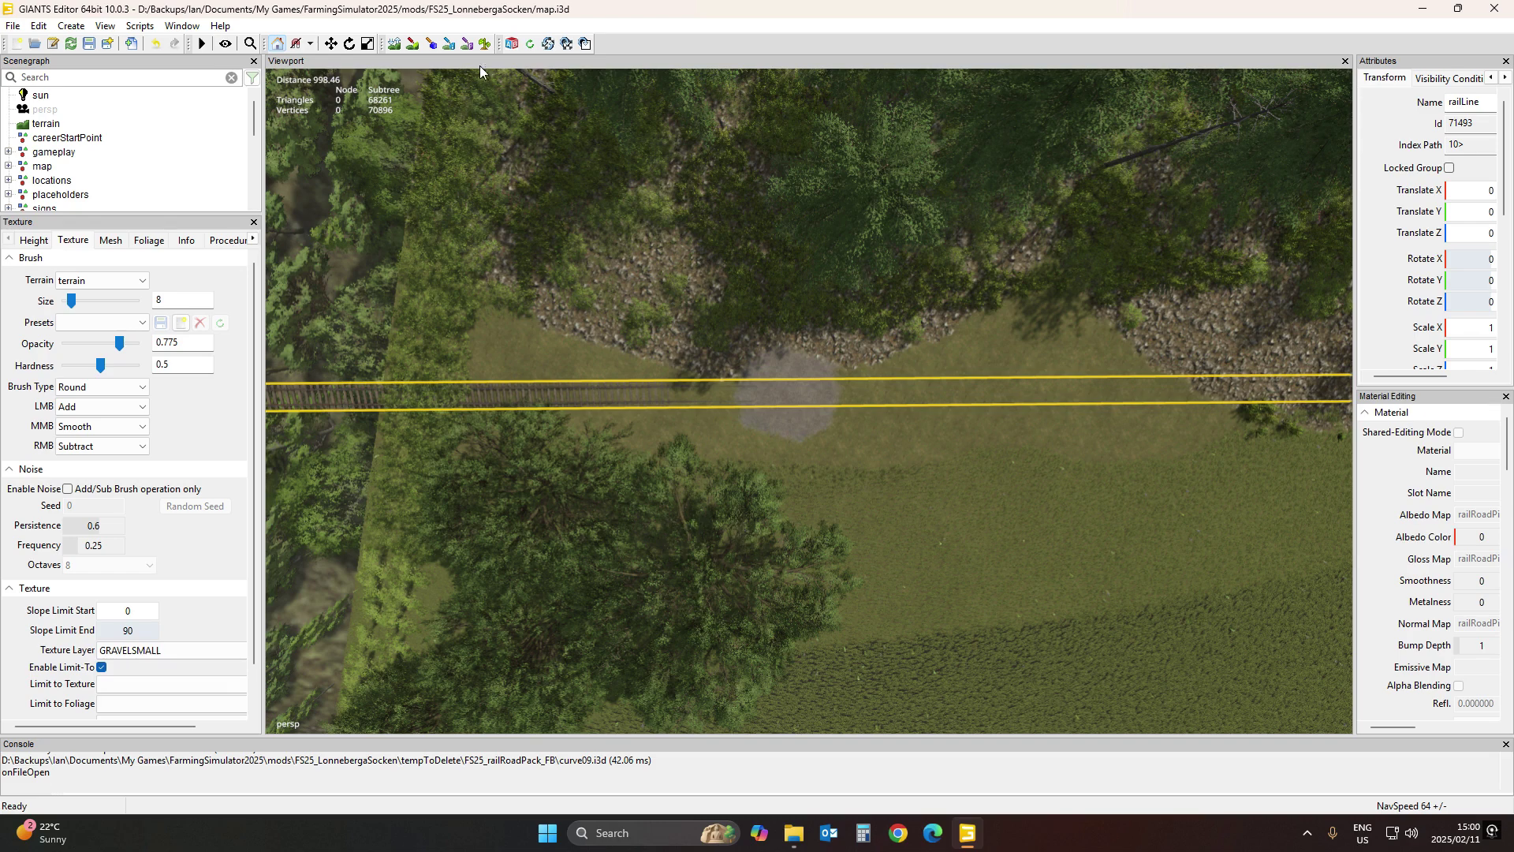
pyautogui.click(419, 47)
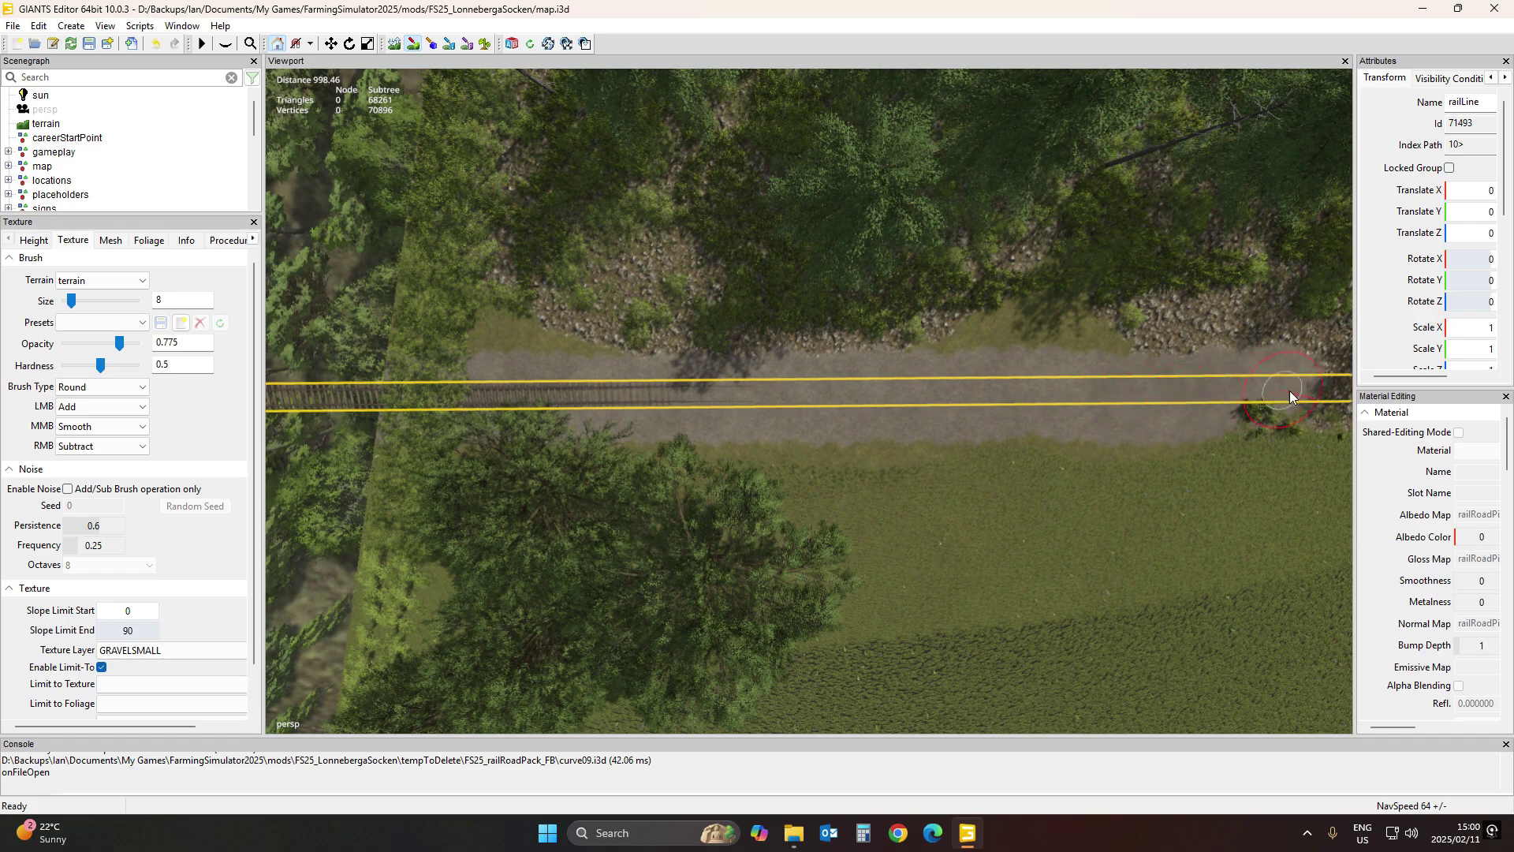
pyautogui.moveTo(1324, 391); pyautogui.dragTo(992, 381, button='middle')
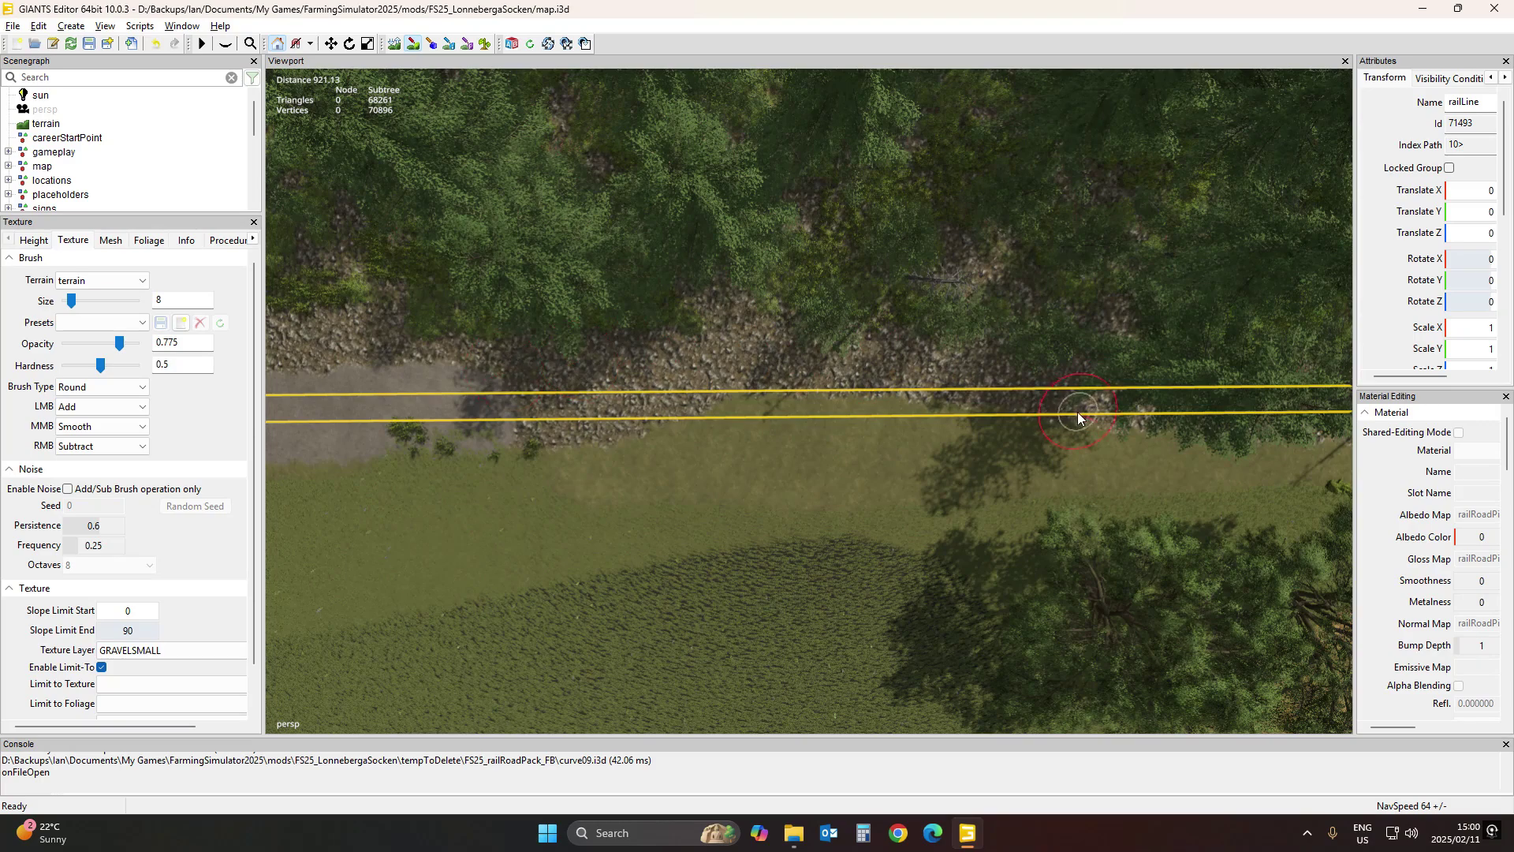
pyautogui.moveTo(1077, 412); pyautogui.dragTo(769, 418, button='middle')
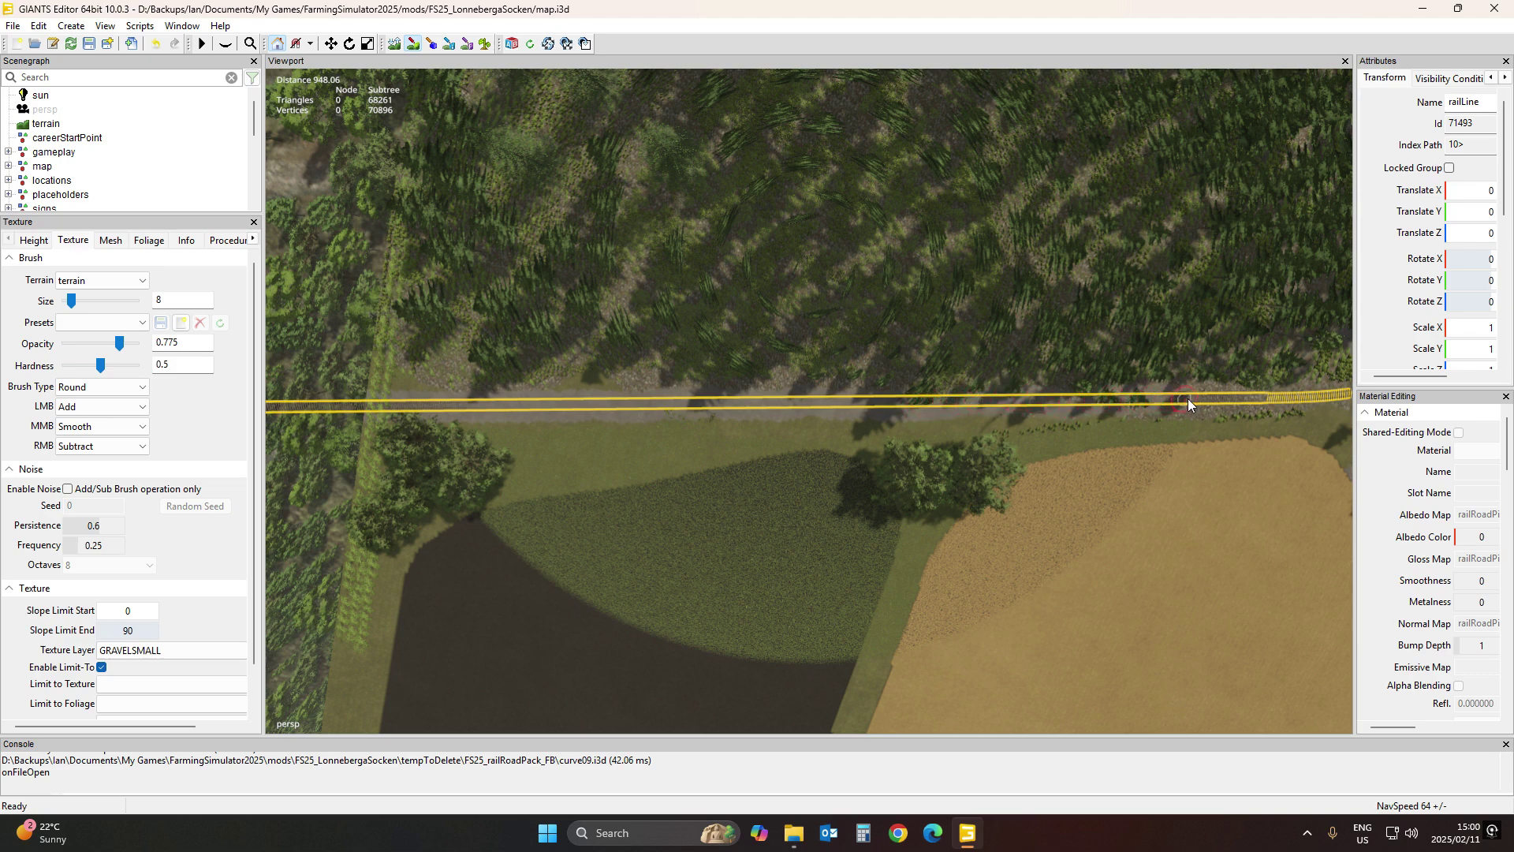
# Continue the GRAVELSMALL bed along the curved track past the cooperage building and through the forest behind it
pyautogui.moveTo(1222, 400); pyautogui.dragTo(740, 410, button='middle')
pyautogui.scroll(3, 816, 439)
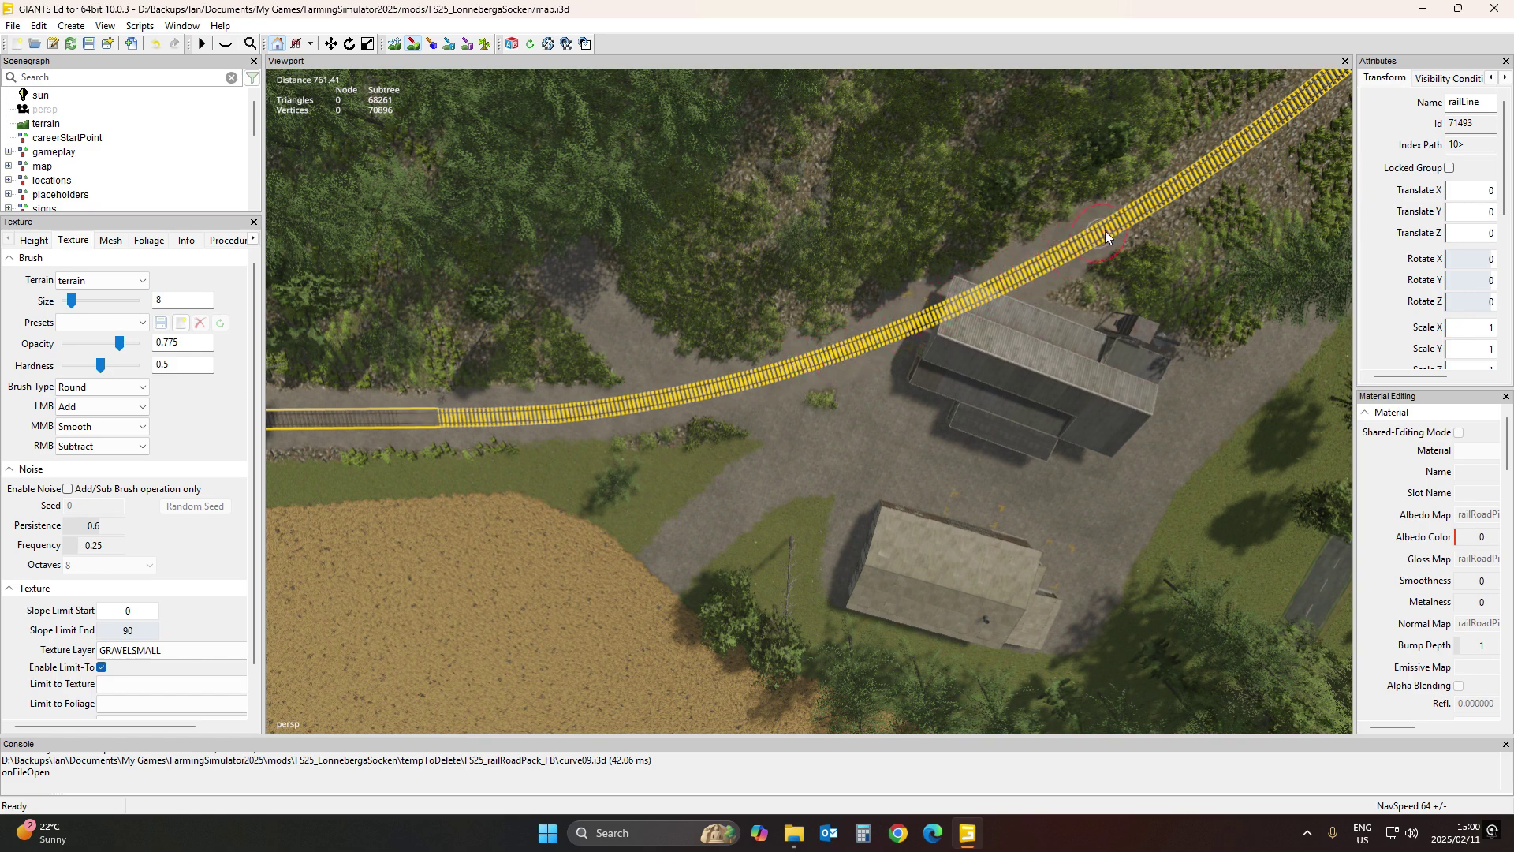
pyautogui.moveTo(1160, 221); pyautogui.dragTo(513, 290, button='middle')
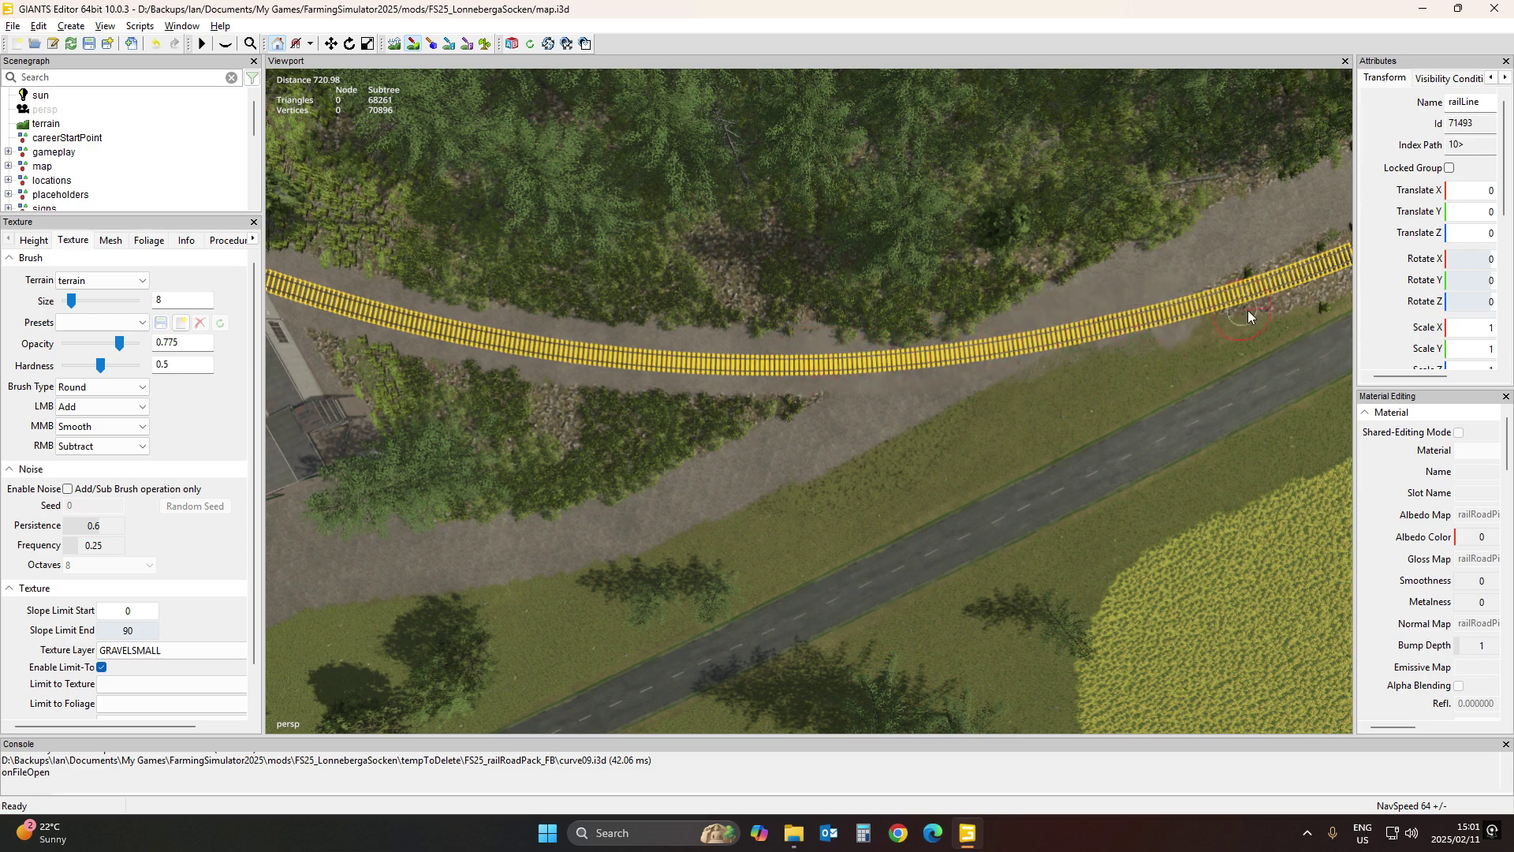
# Paint GRAVELSMALL with brush size 7.5 under the track beside the road, up to its open end near the stream
pyautogui.moveTo(1248, 310)
pyautogui.mouseDown(button='middle')
pyautogui.moveTo(1031, 344)
pyautogui.moveTo(684, 327)
pyautogui.mouseUp(button='middle')
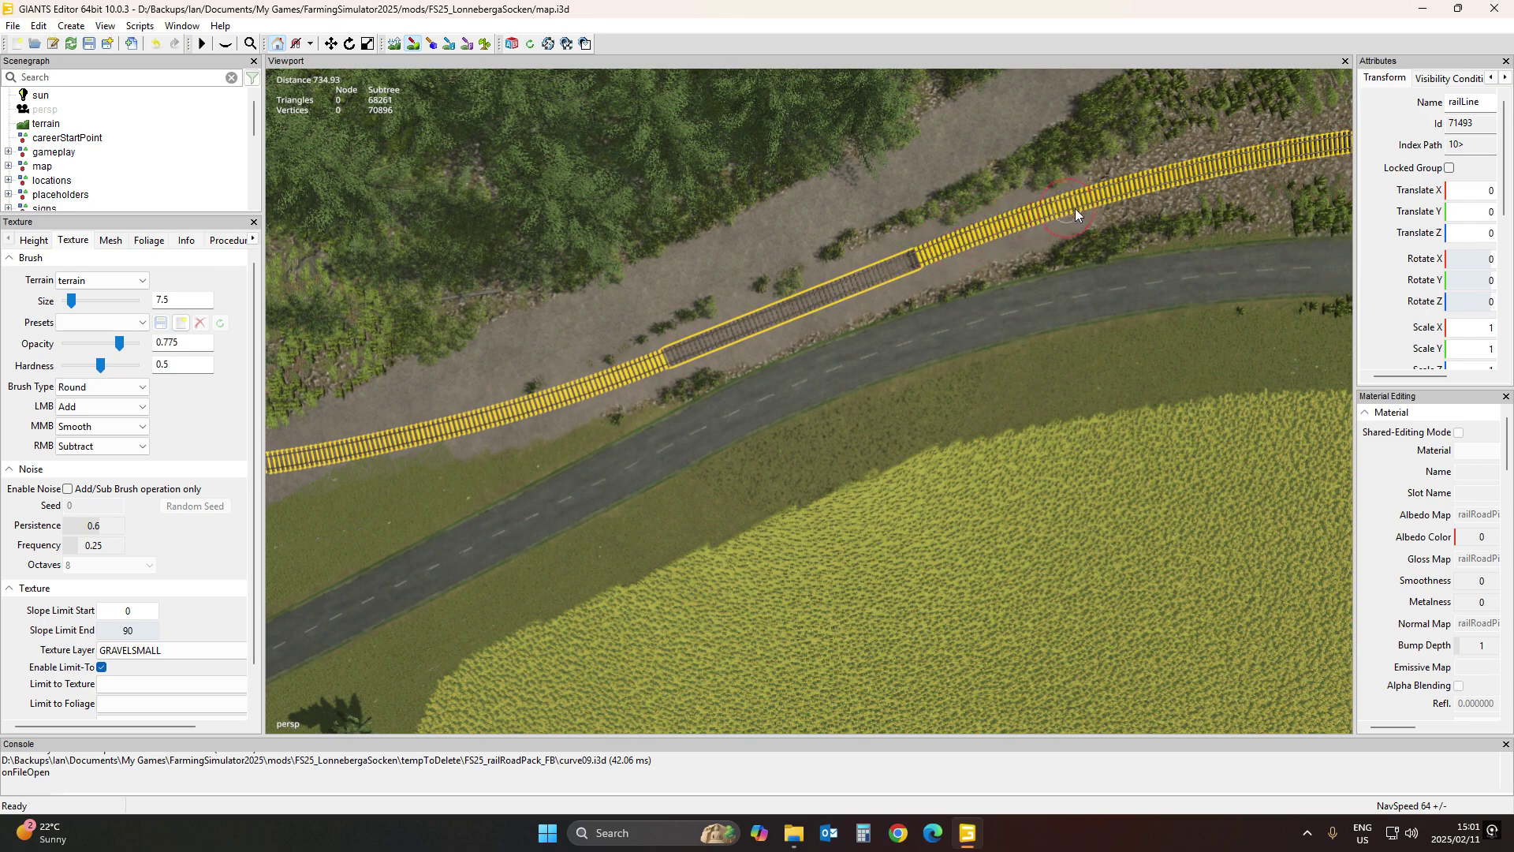
pyautogui.moveTo(1141, 188); pyautogui.dragTo(897, 216, button='middle')
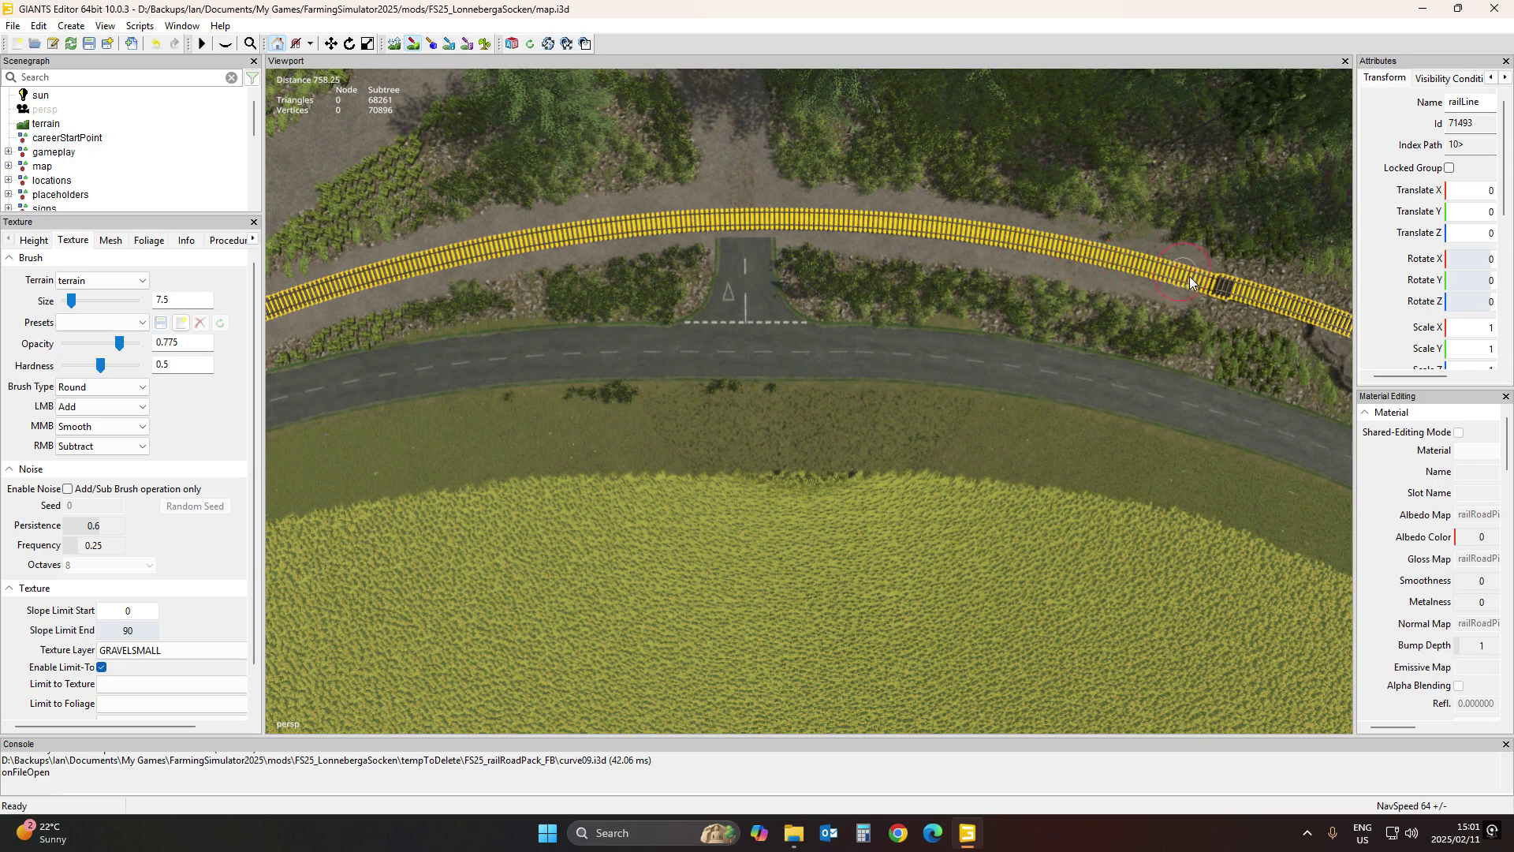
pyautogui.moveTo(1265, 300); pyautogui.dragTo(939, 238, button='right')
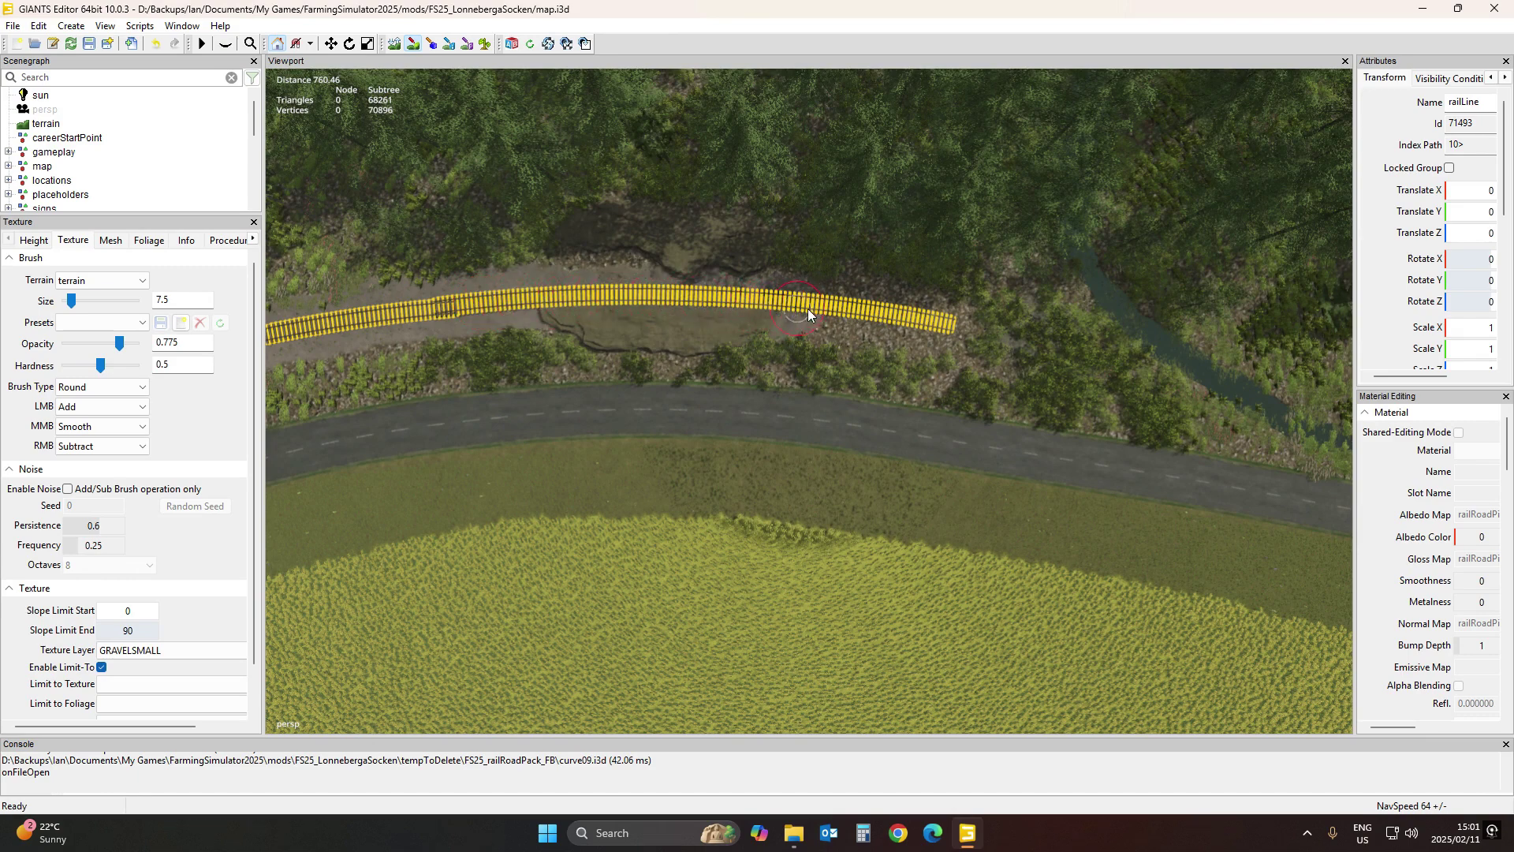
pyautogui.moveTo(807, 314); pyautogui.dragTo(919, 324)
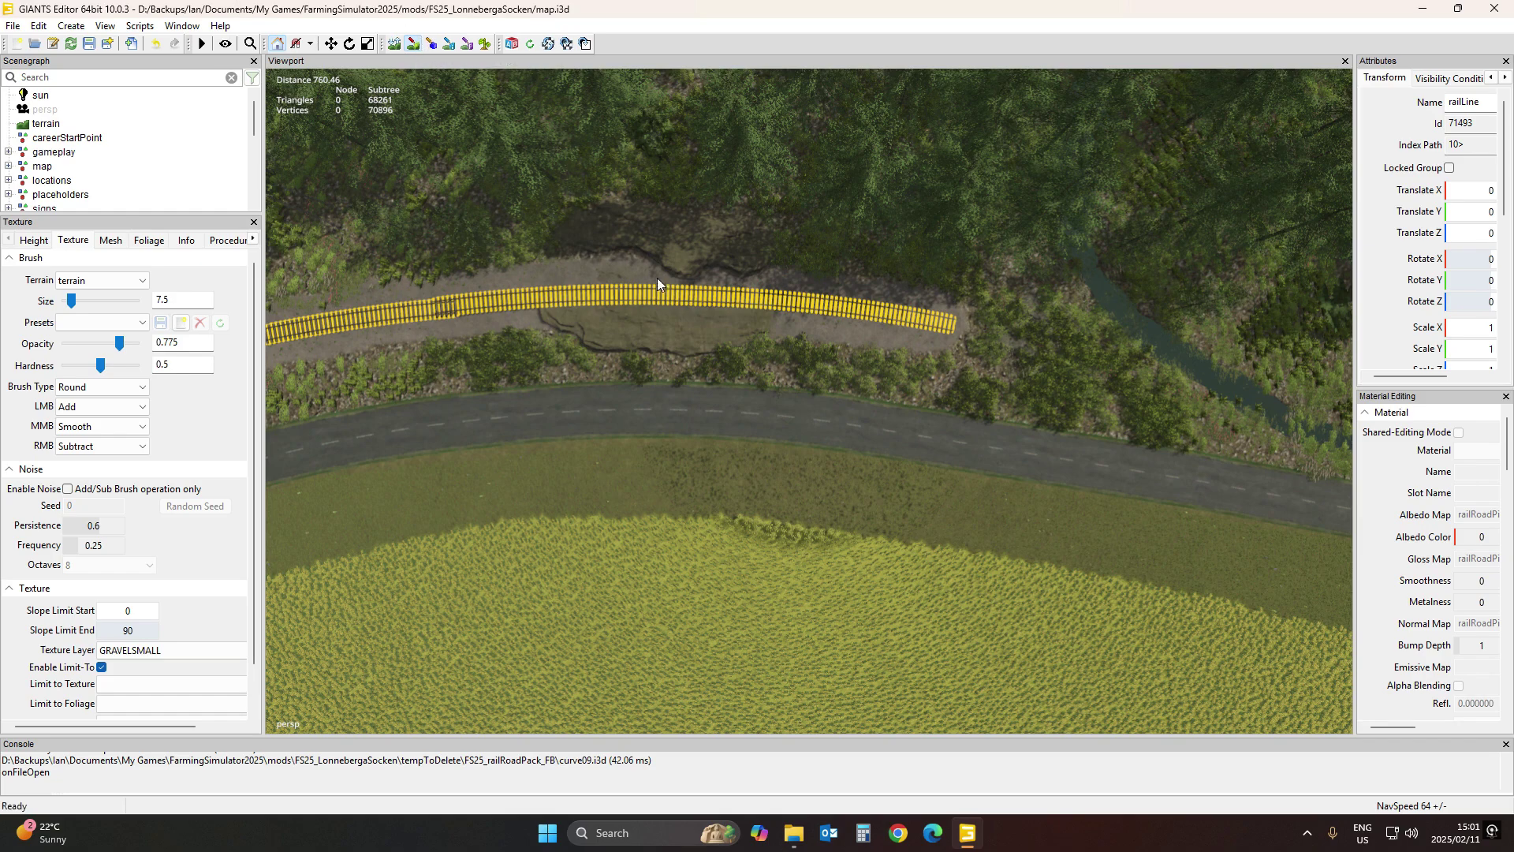
# Select the large horizontal forest rock overlapping the track and reposition it interactively in the yellow field across the road
pyautogui.click(702, 240)
pyautogui.moveTo(873, 417); pyautogui.dragTo(510, 319, button='right')
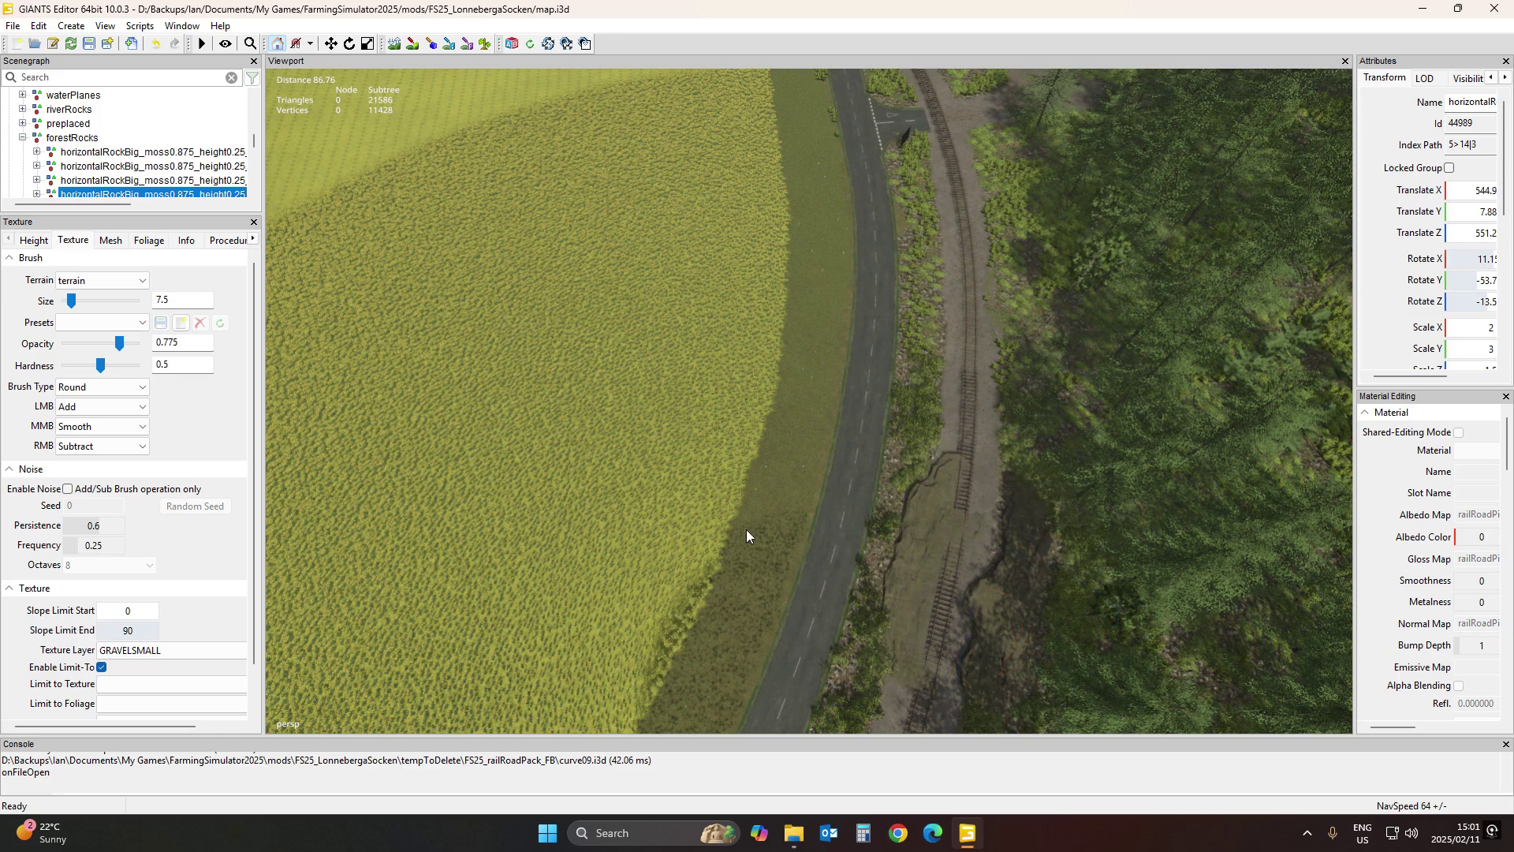
pyautogui.press('space')
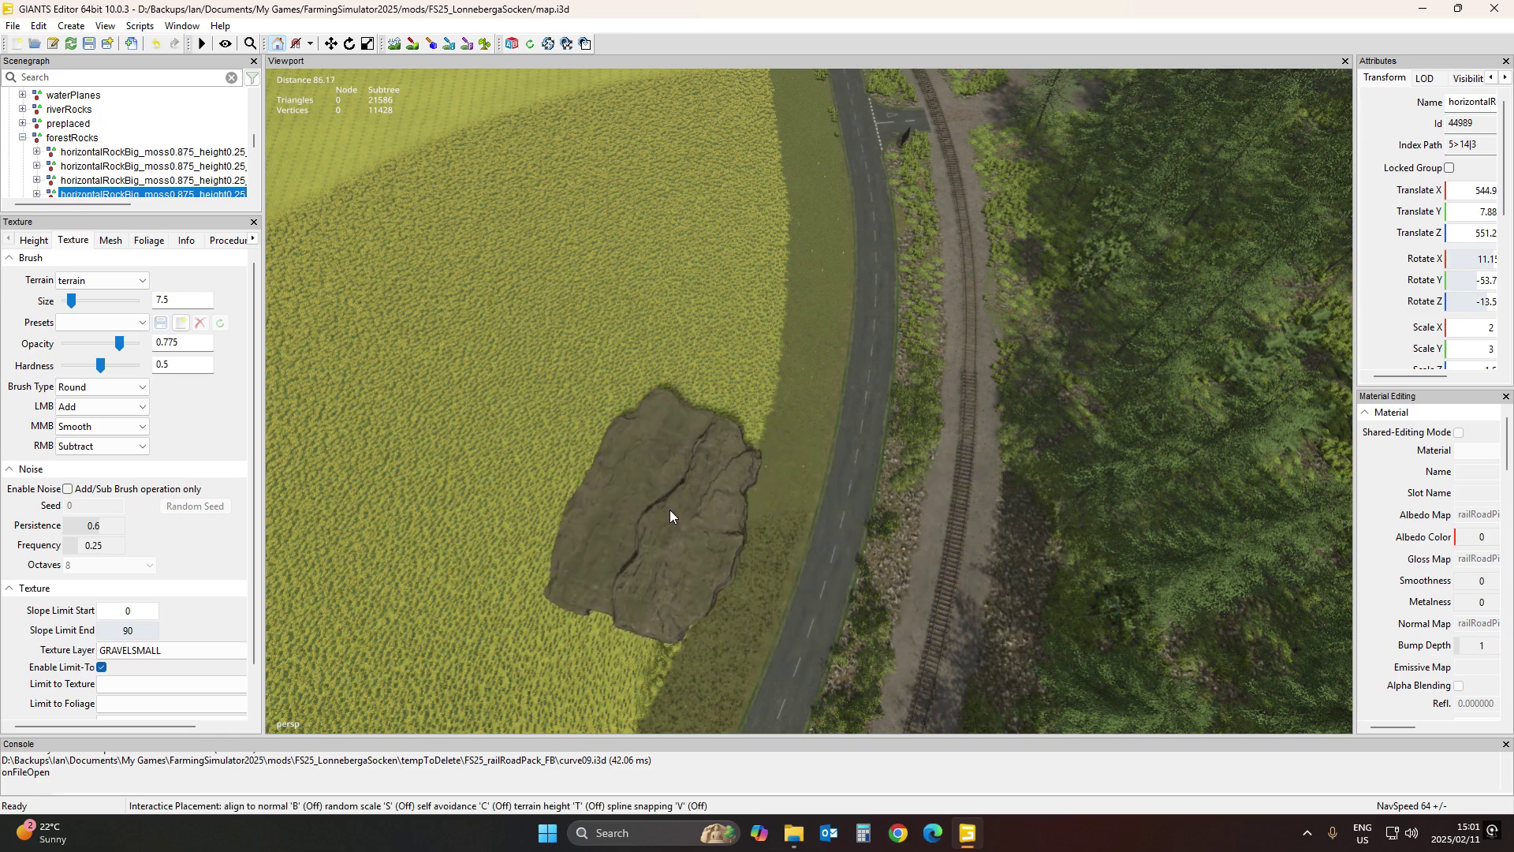
pyautogui.click(670, 510)
# Select the cooperUS building standing against the track and move it over to the trees beside the road
pyautogui.moveTo(754, 531); pyautogui.dragTo(769, 490, button='right')
pyautogui.click(744, 376)
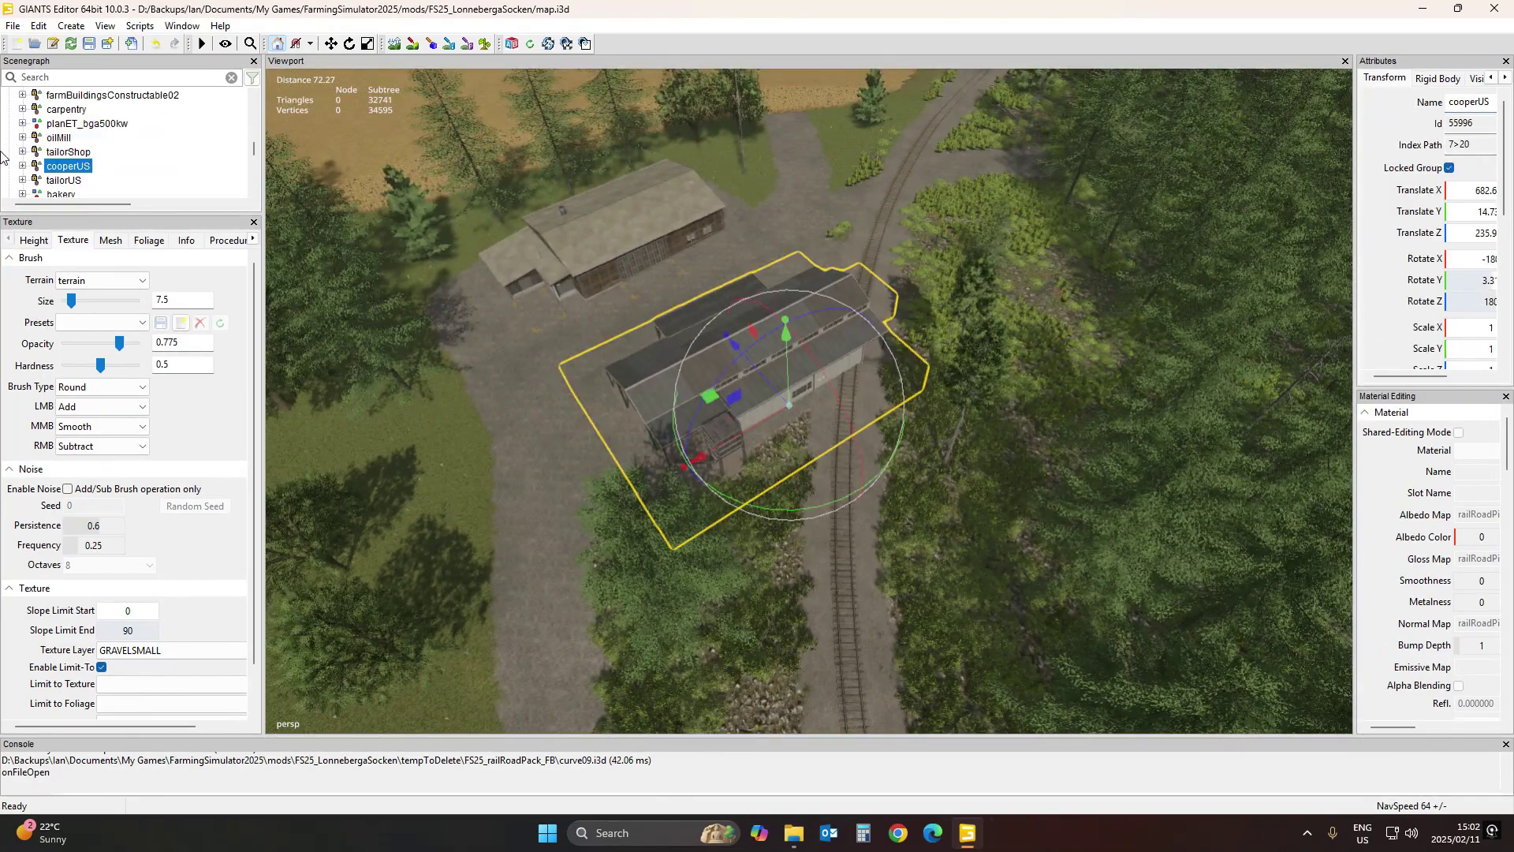
pyautogui.scroll(1, 95, 167)
pyautogui.scroll(-1, 95, 167)
pyautogui.scroll(-1, 95, 168)
pyautogui.moveTo(788, 560); pyautogui.dragTo(725, 590, button='right')
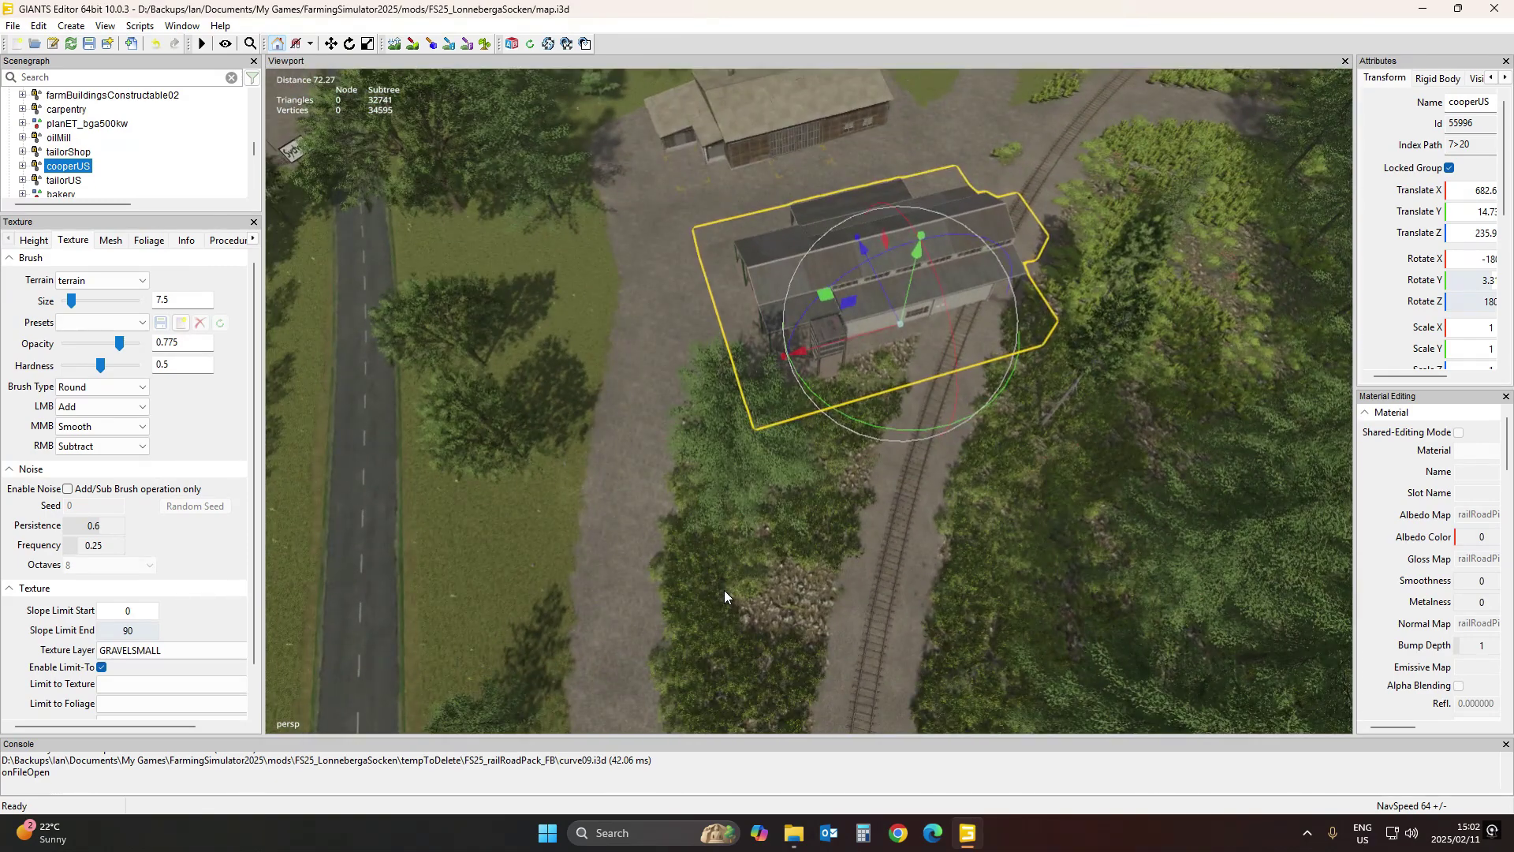
pyautogui.moveTo(900, 324); pyautogui.dragTo(584, 298)
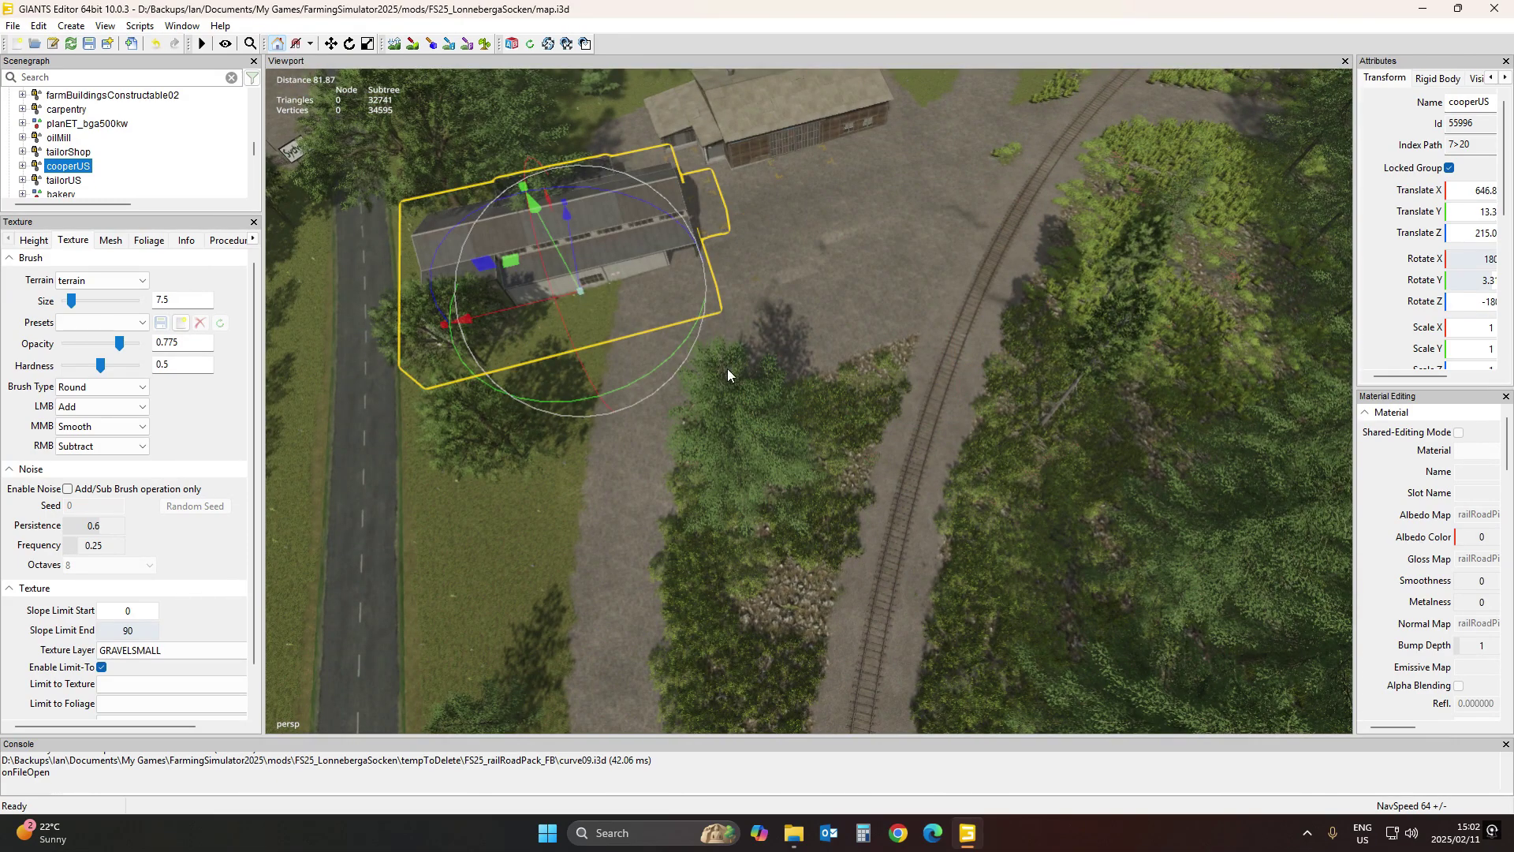
# Collapse the placeholders group, hide railLine by turning off its visibility, and clear the selection
pyautogui.moveTo(727, 368); pyautogui.dragTo(948, 435, button='right')
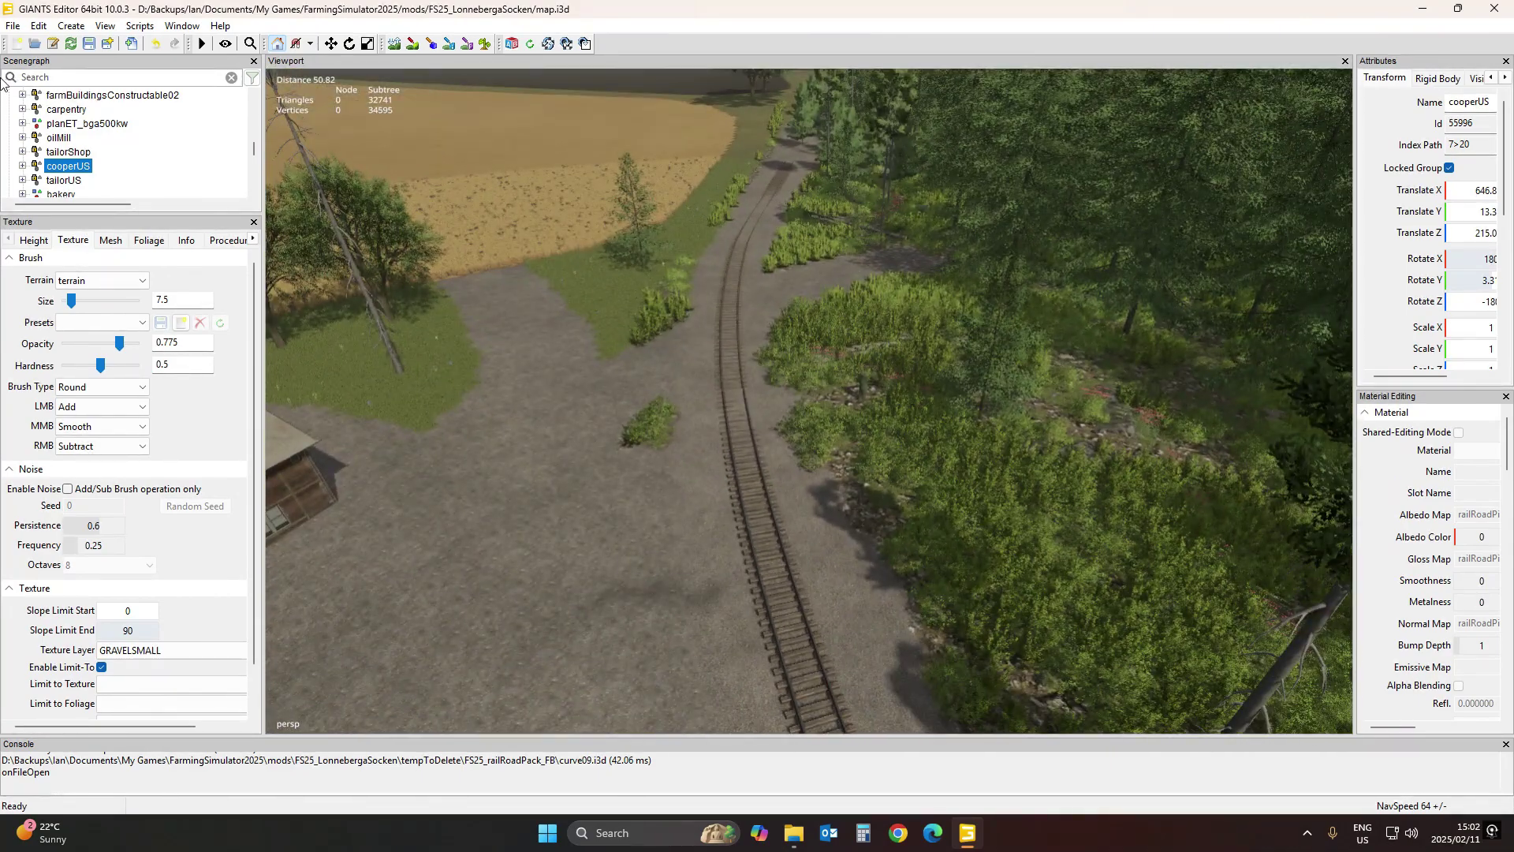
pyautogui.moveTo(577, 266); pyautogui.dragTo(936, 358, button='right')
pyautogui.moveTo(945, 382); pyautogui.dragTo(989, 319, button='right')
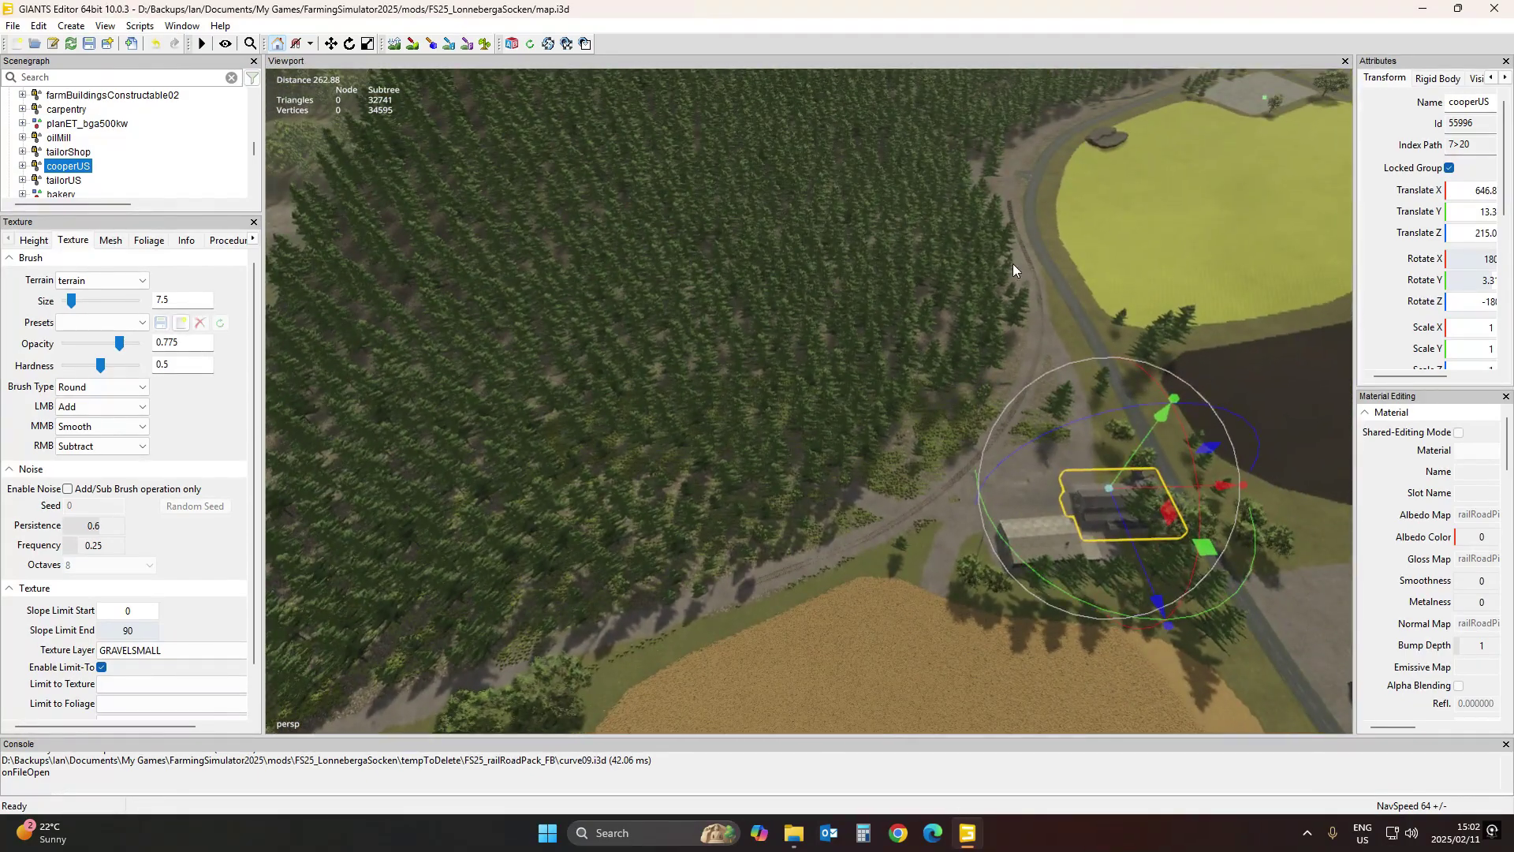
pyautogui.moveTo(623, 521); pyautogui.dragTo(571, 673, button='right')
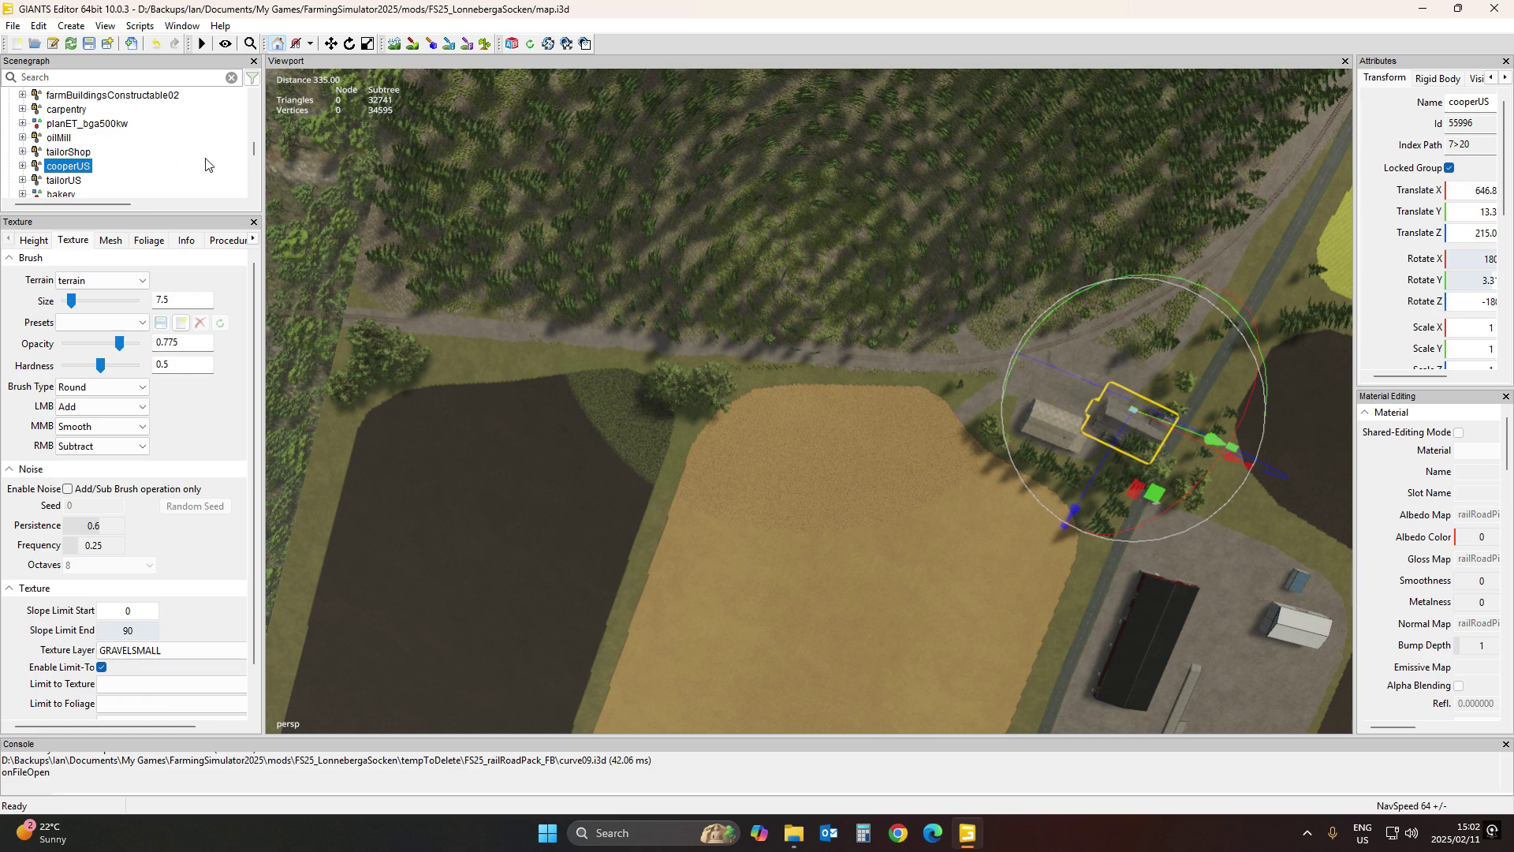
pyautogui.scroll(10, 206, 164)
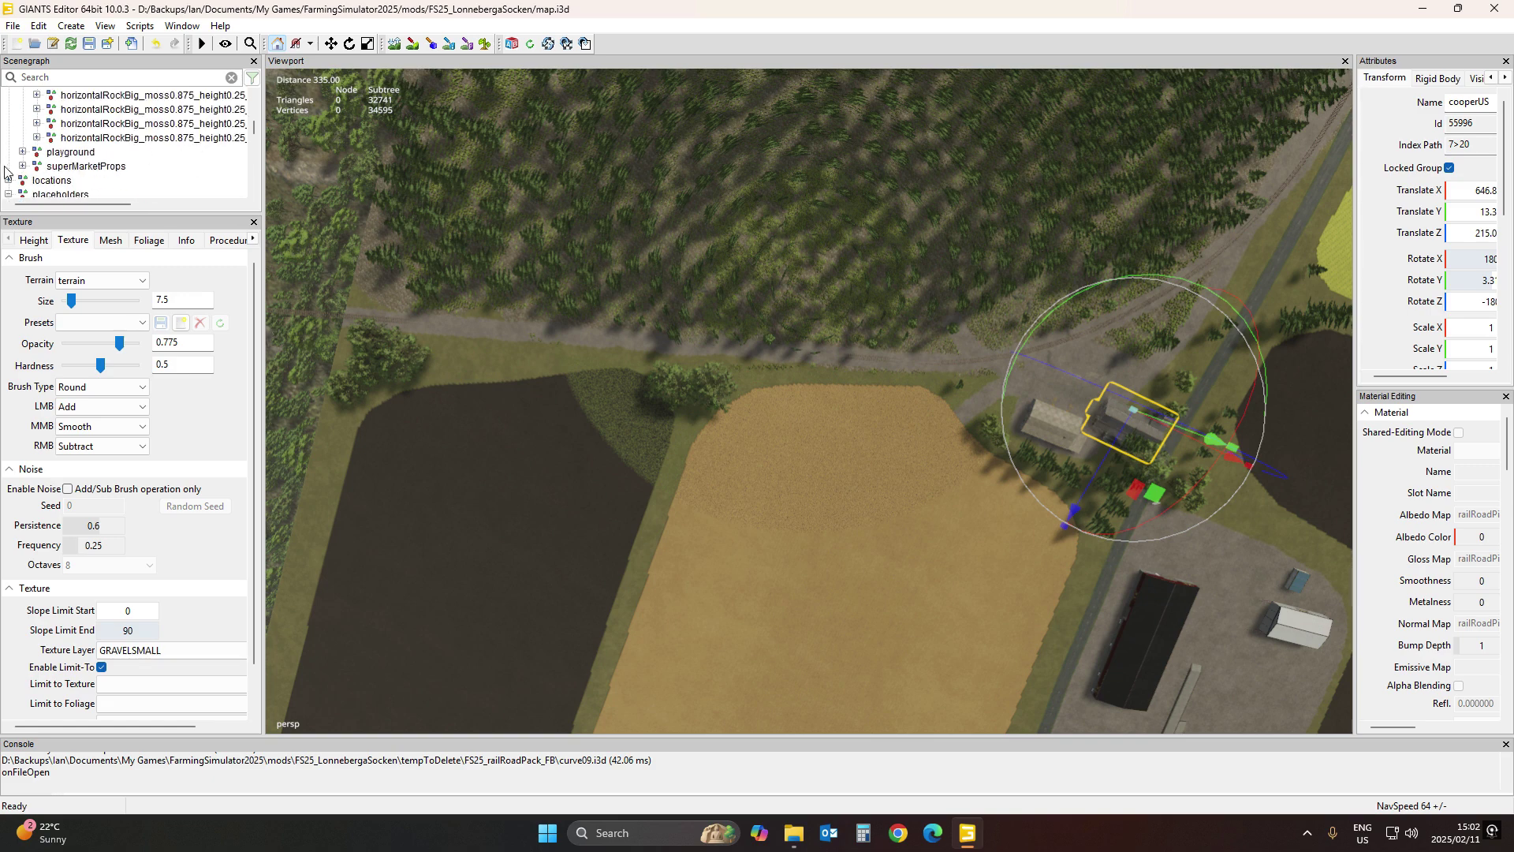
pyautogui.scroll(-1, 66, 165)
pyautogui.click(8, 153)
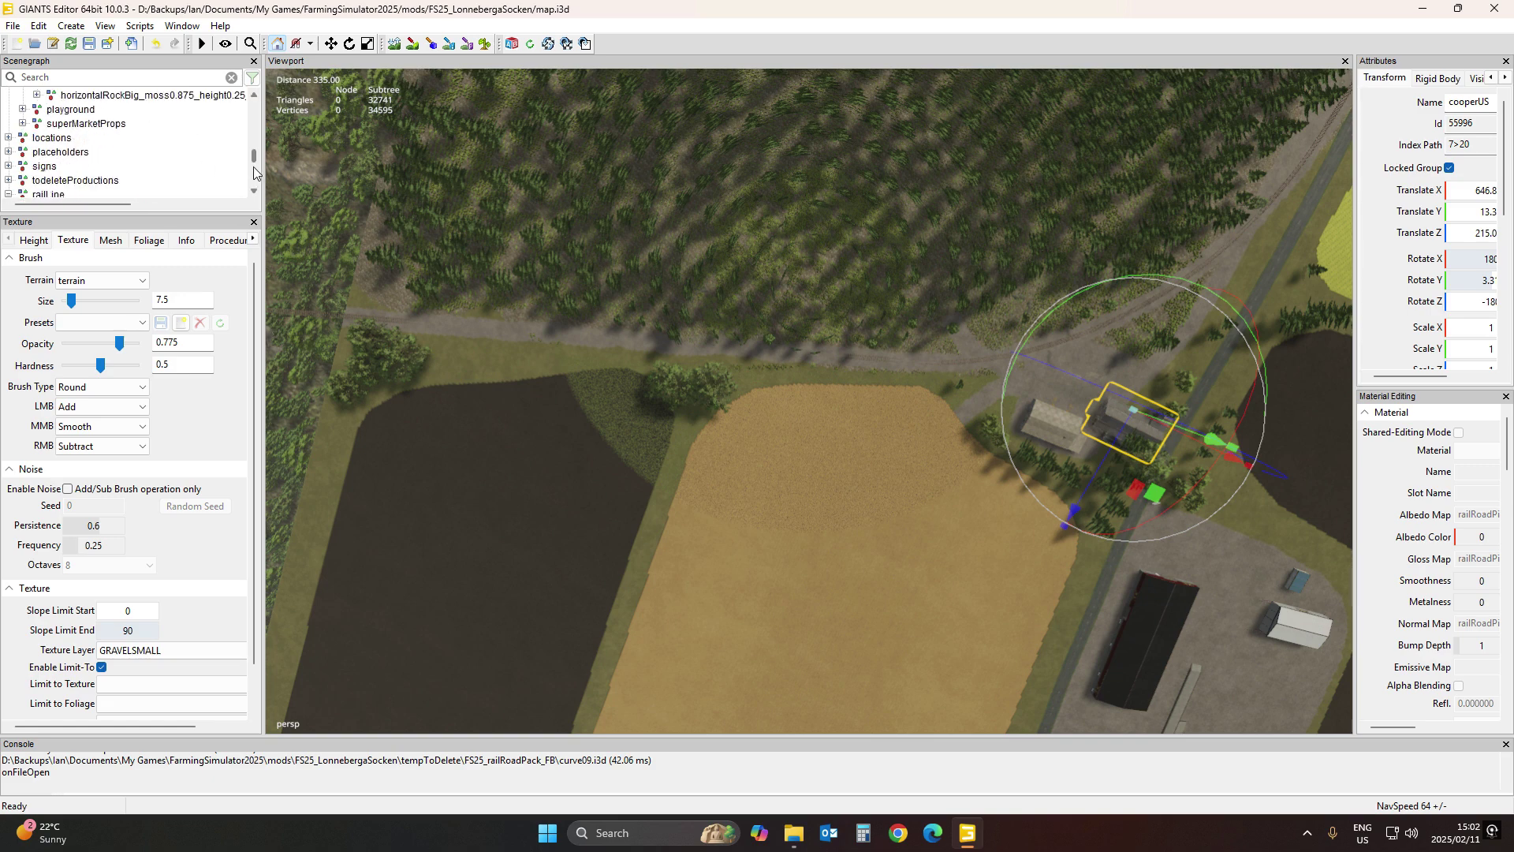
pyautogui.scroll(-3, 253, 168)
pyautogui.scroll(1, 127, 125)
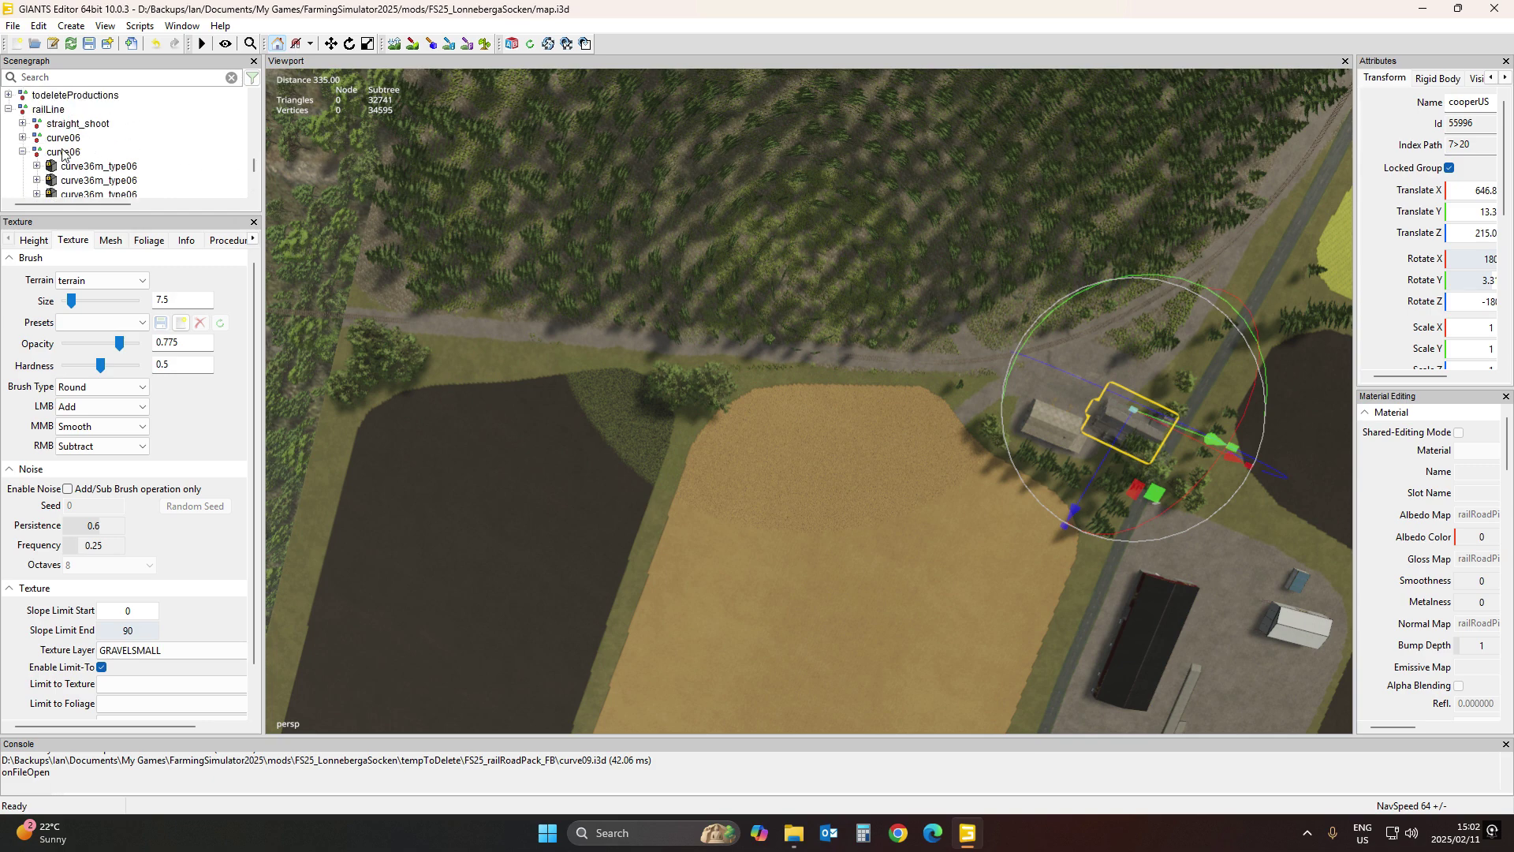
pyautogui.click(47, 108)
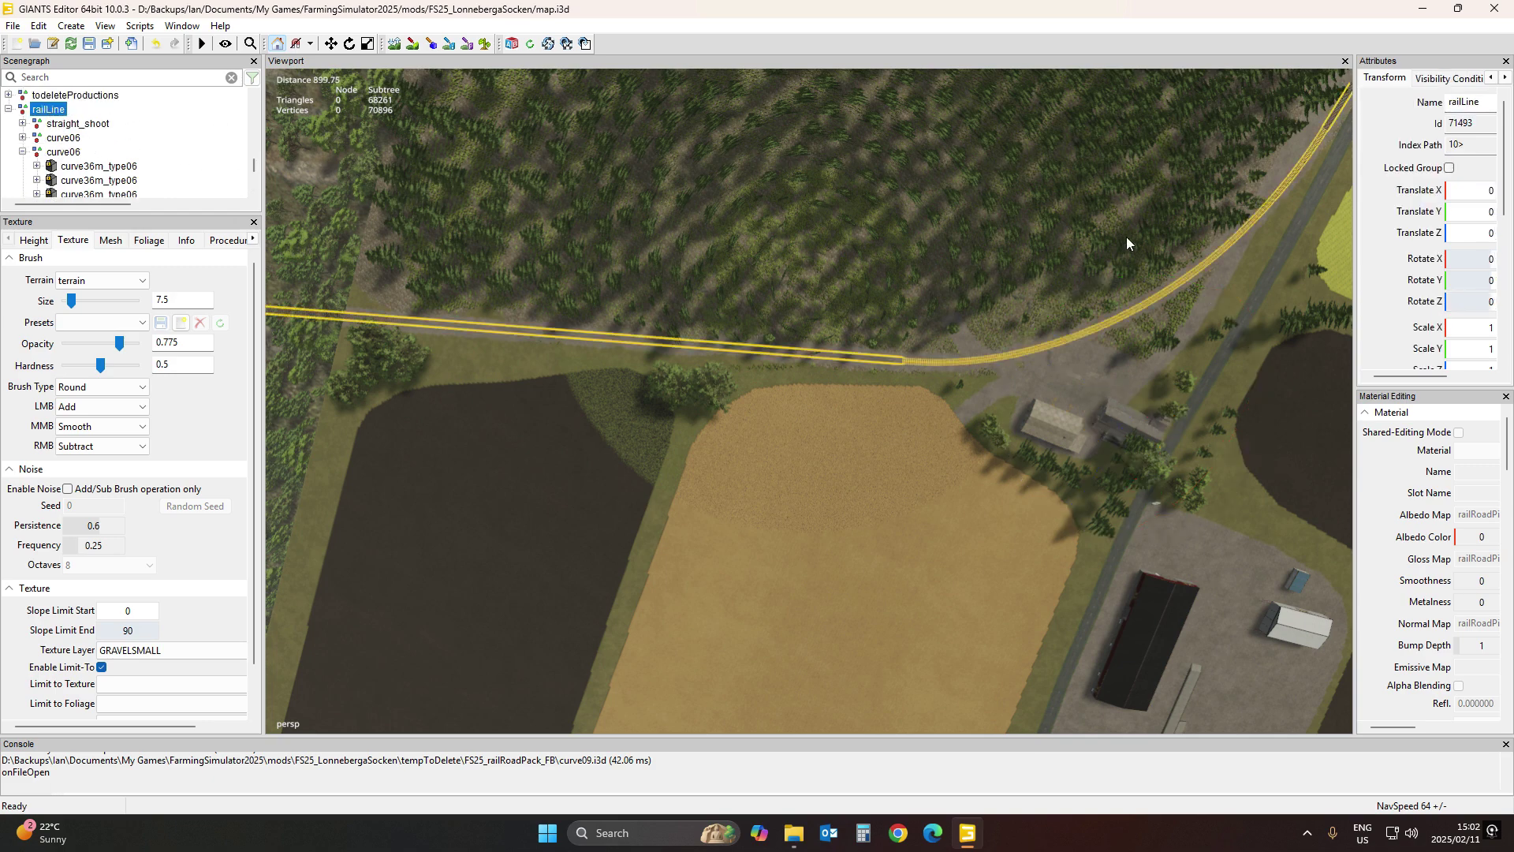
pyautogui.moveTo(1357, 349); pyautogui.dragTo(1310, 661)
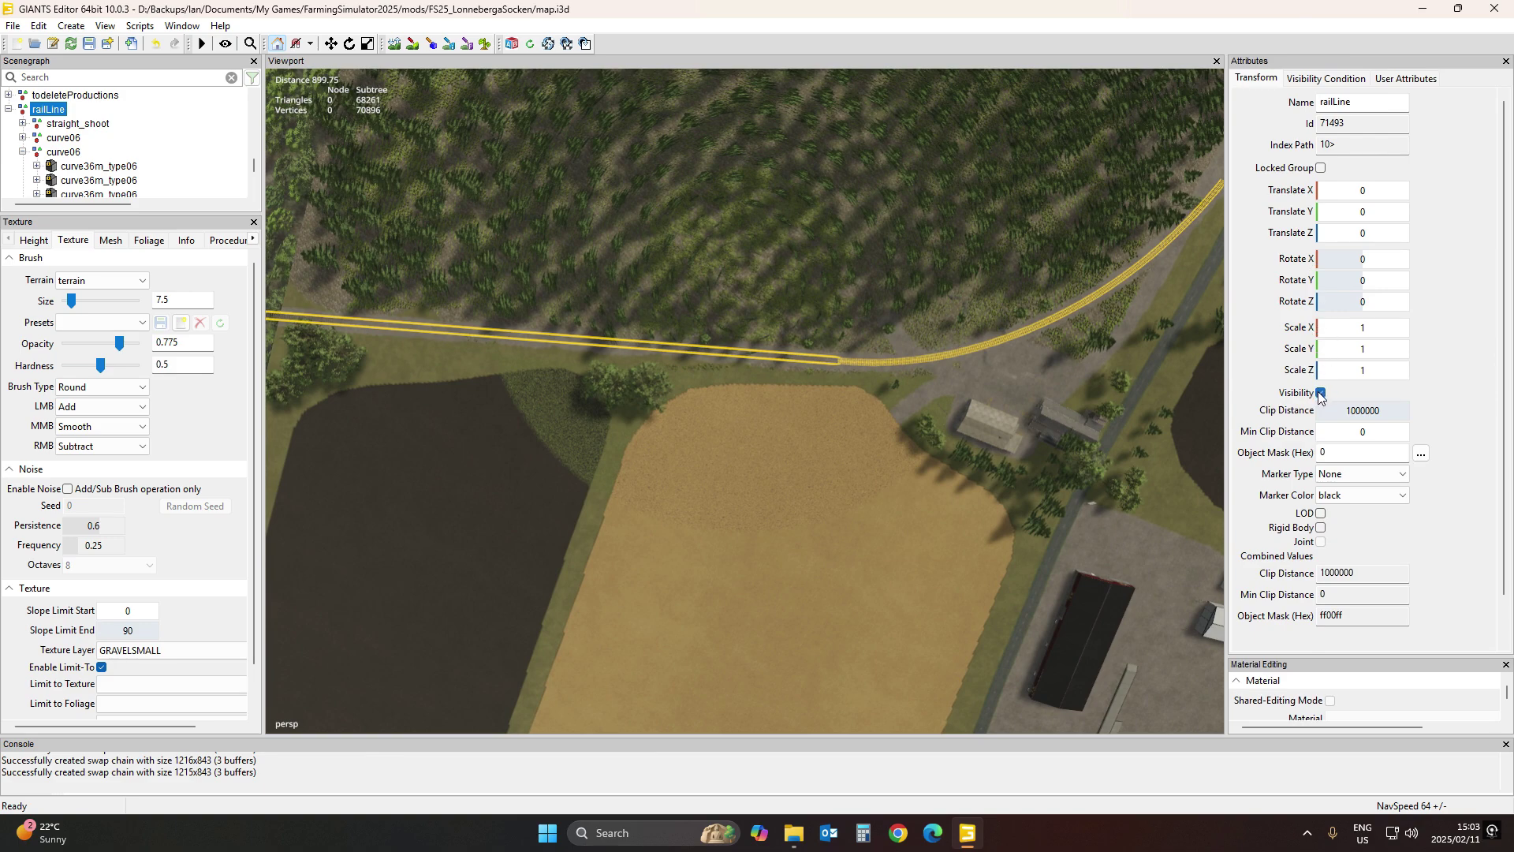
pyautogui.click(1321, 393)
pyautogui.click(195, 125)
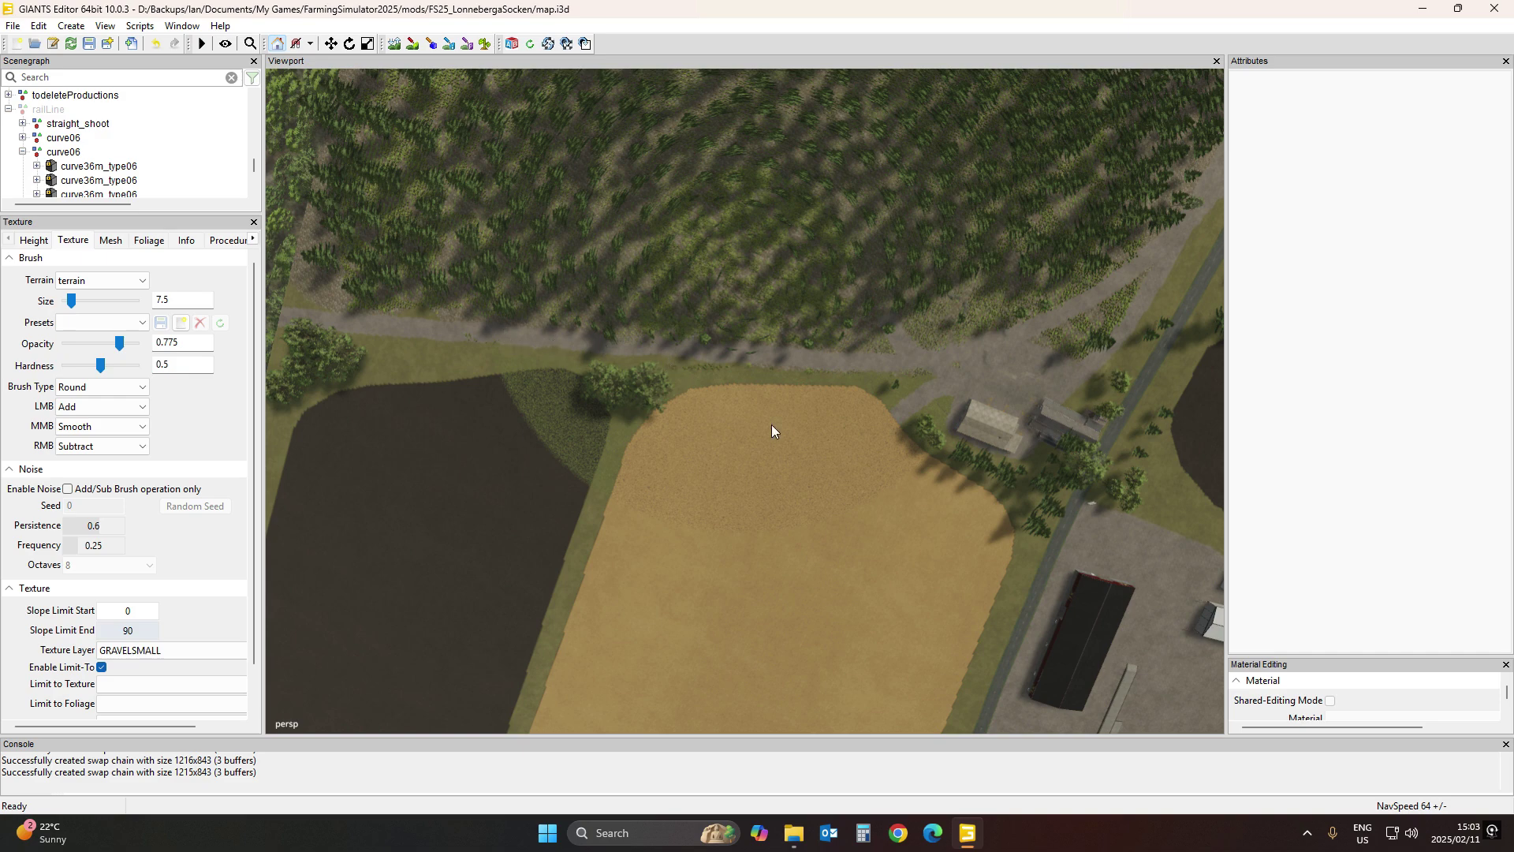
# Hide all trees near the gravel bed by turning off the visibility of the map's trees group
pyautogui.moveTo(822, 493); pyautogui.dragTo(615, 354, button='right')
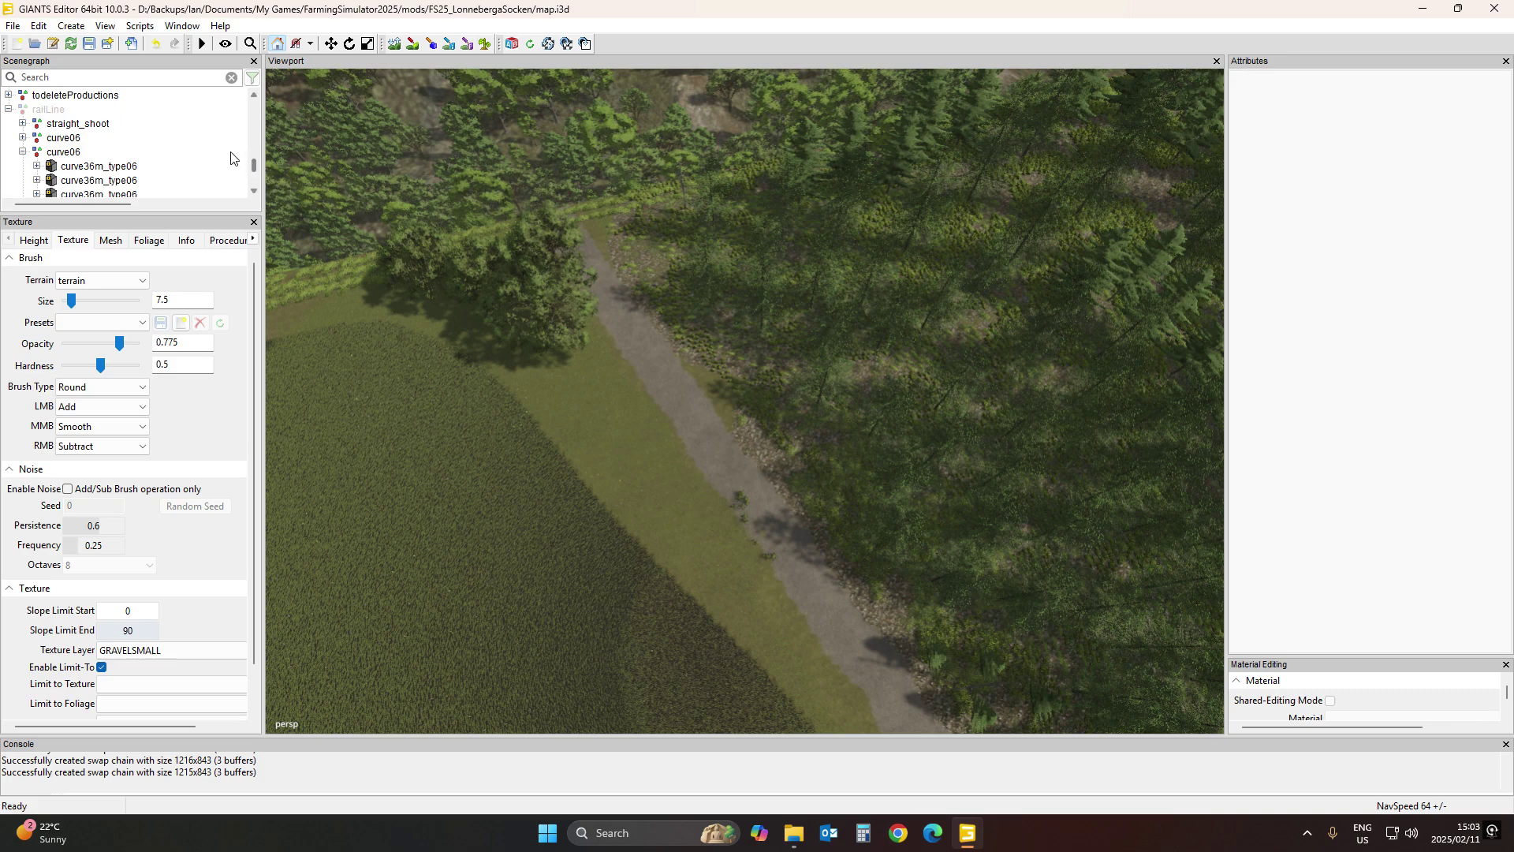
pyautogui.scroll(10, 231, 157)
pyautogui.click(540, 293)
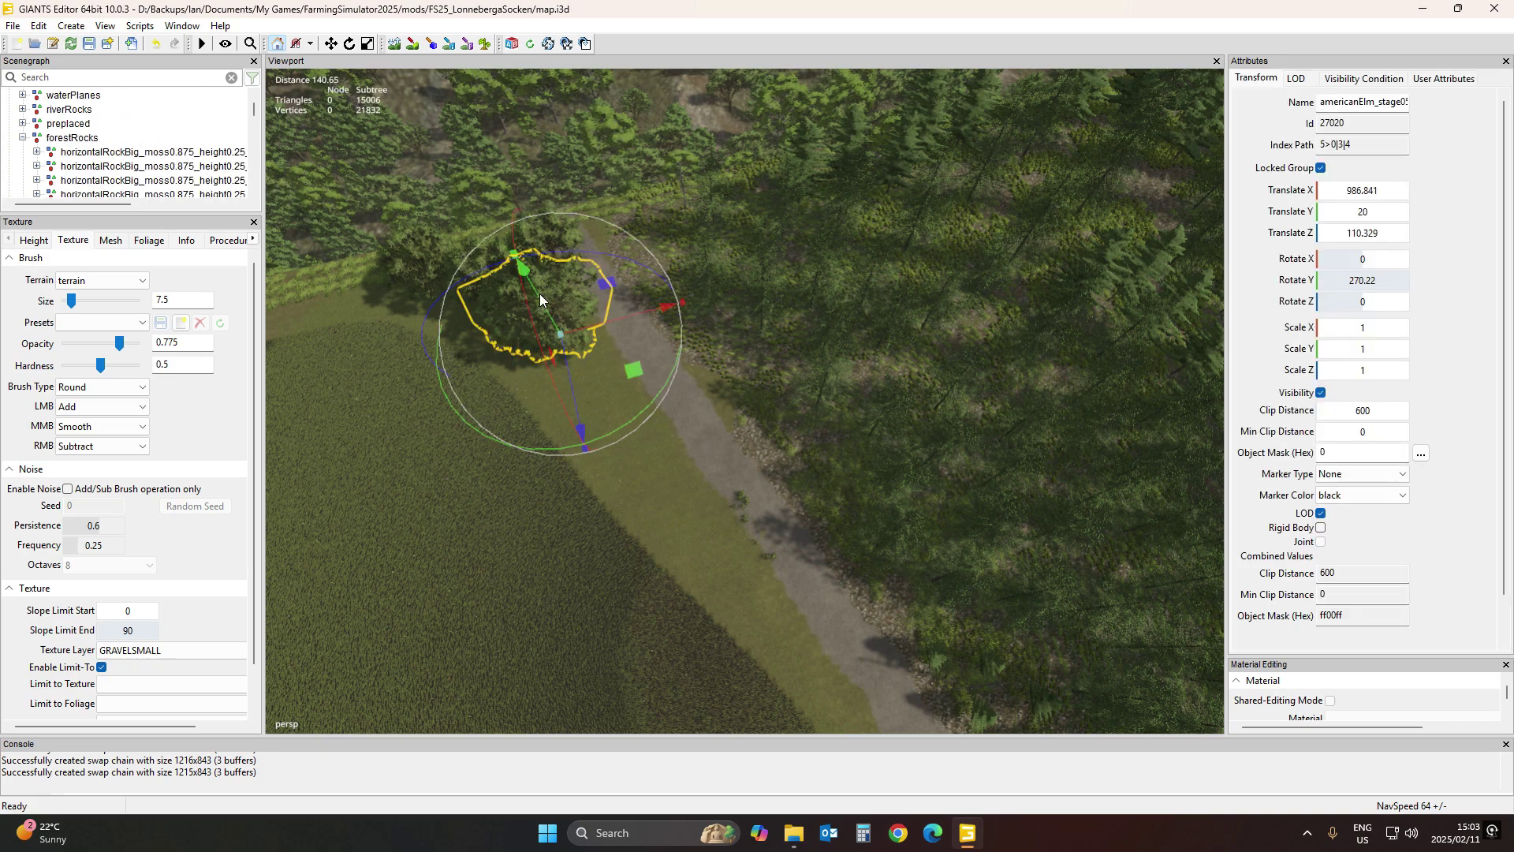
pyautogui.scroll(10, 237, 119)
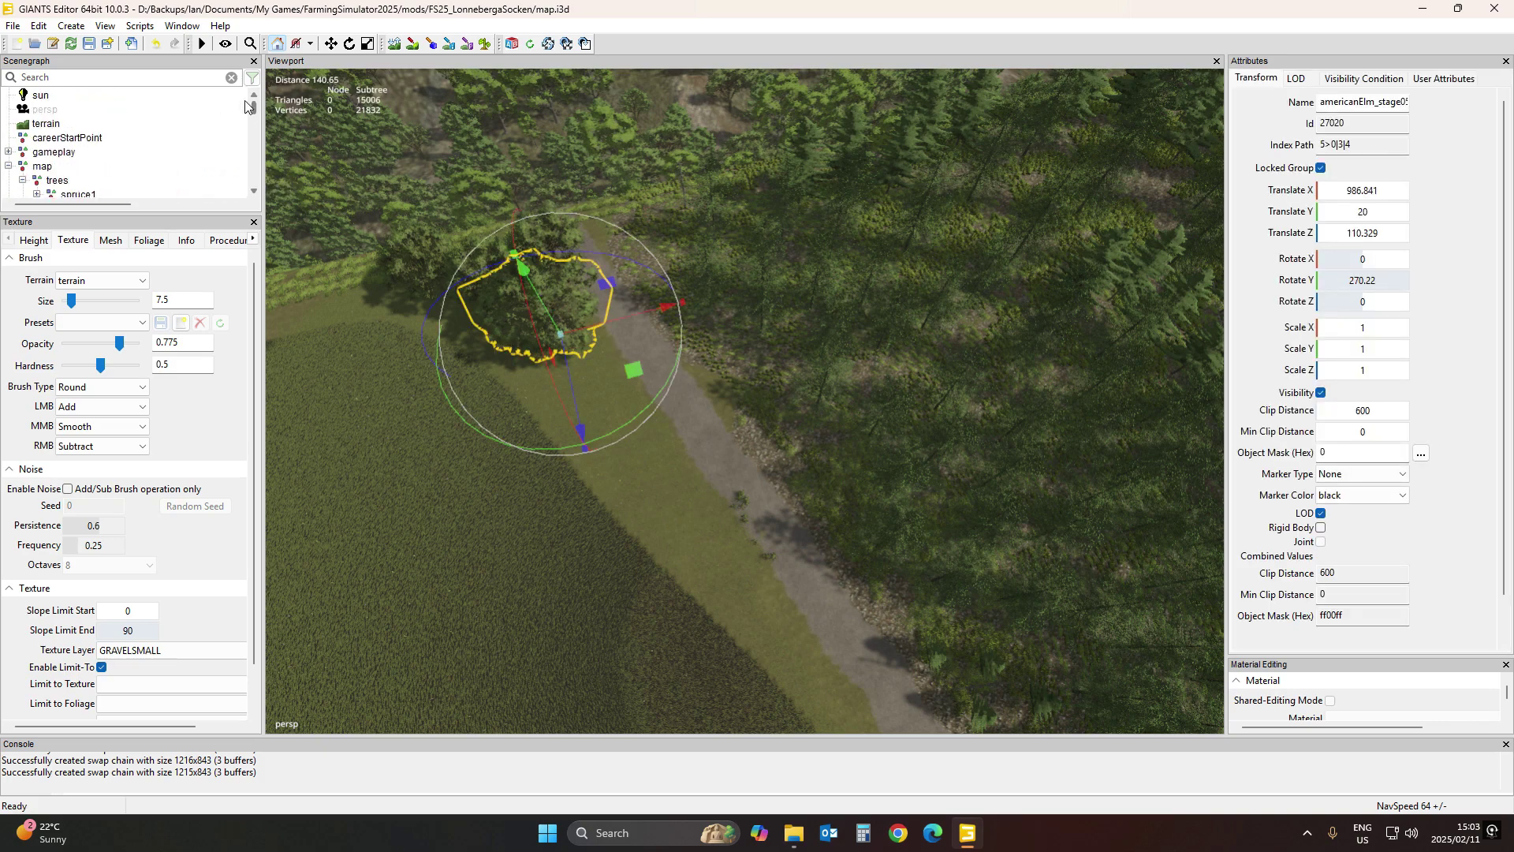
pyautogui.click(55, 181)
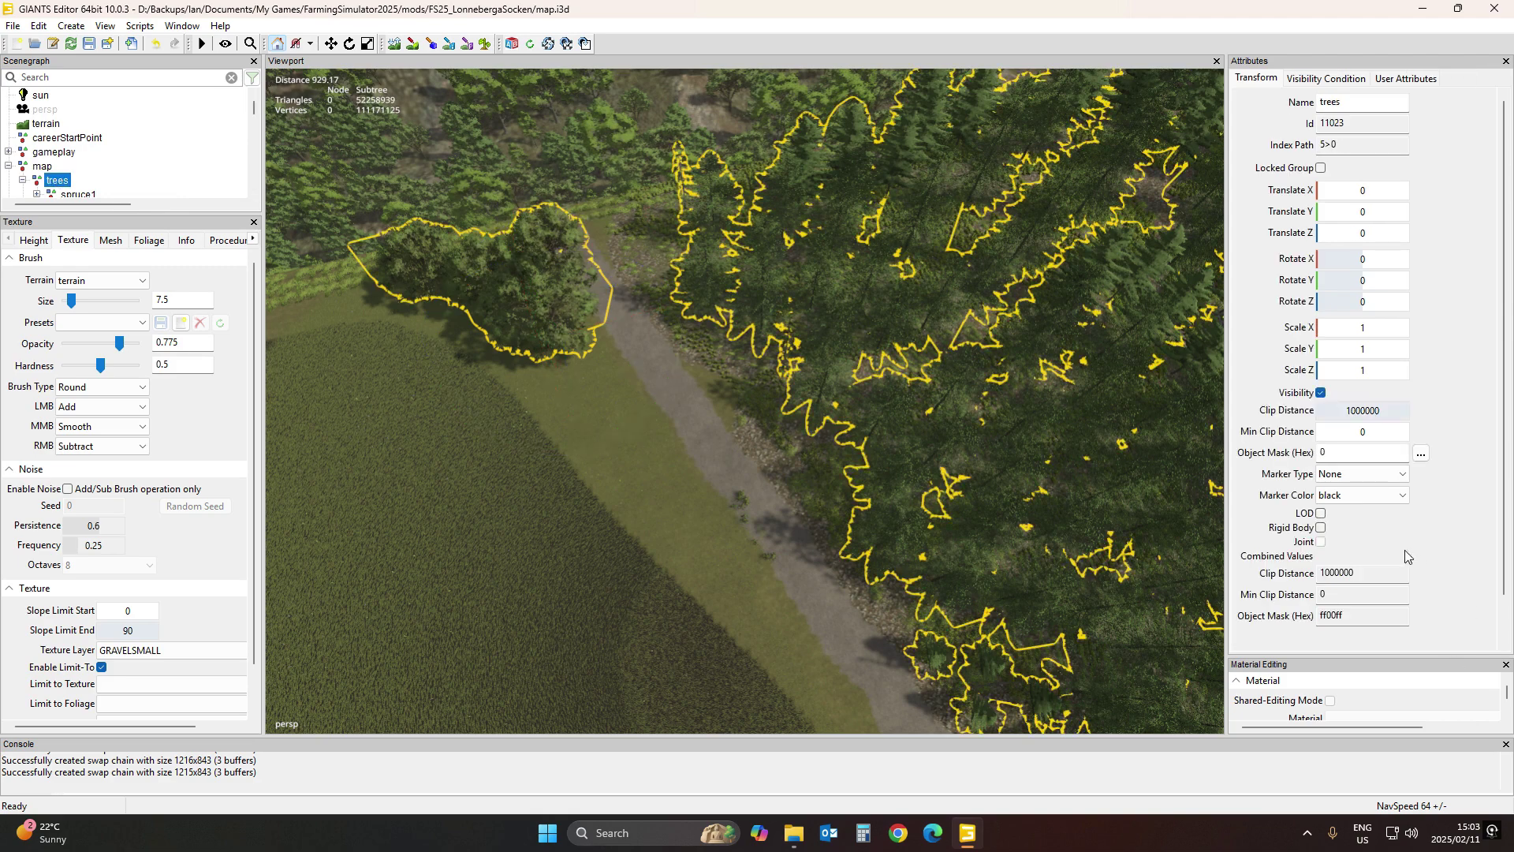
pyautogui.click(1321, 392)
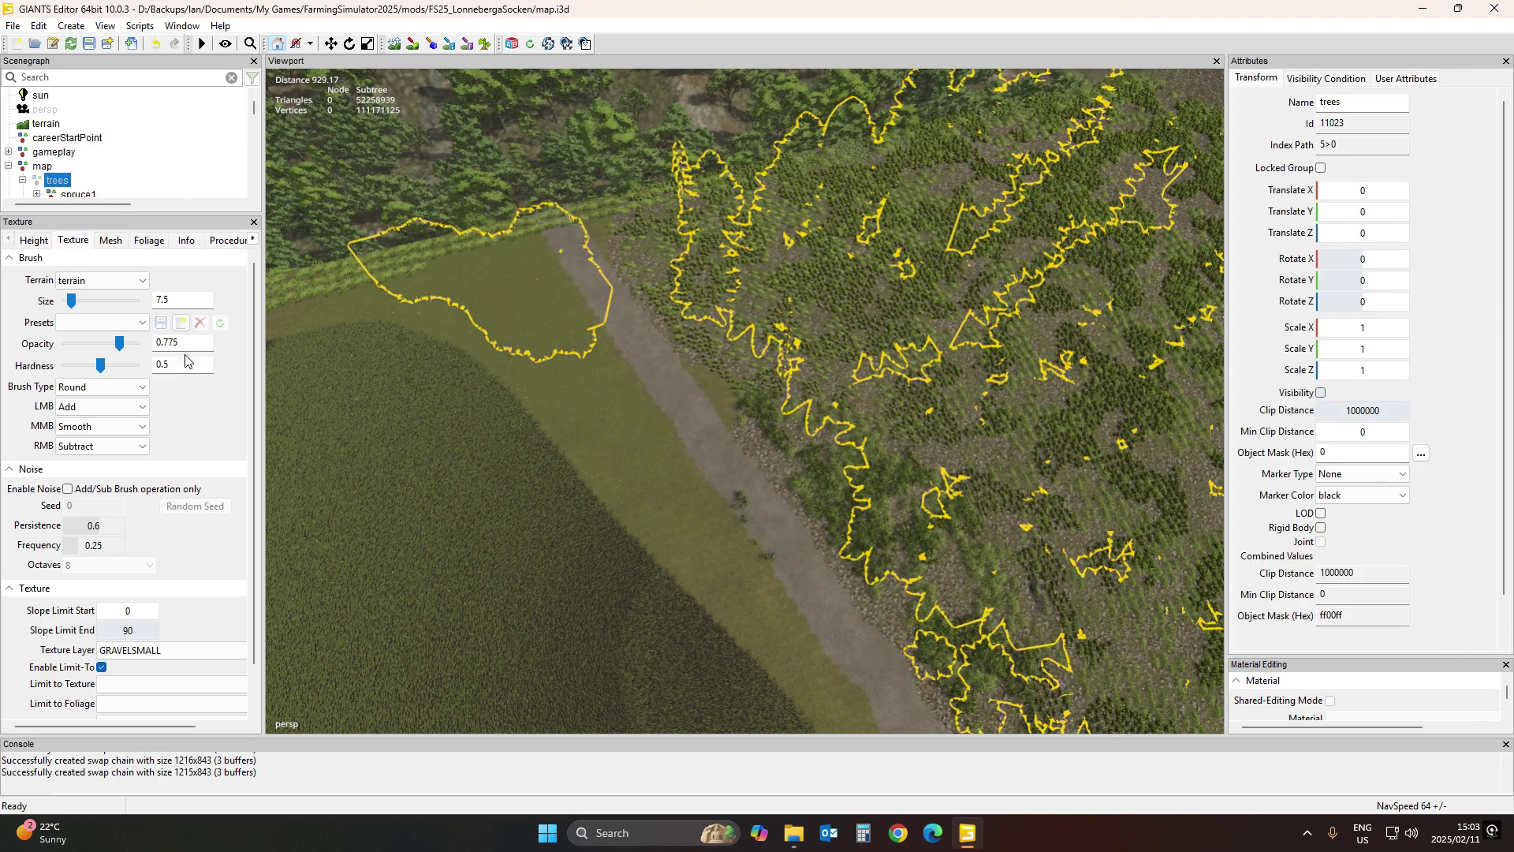
# Clear the trees selection and inspect the whole gravel bed from the forest edge to the farm buildings
pyautogui.click(572, 336)
pyautogui.moveTo(571, 336); pyautogui.dragTo(1024, 238, button='right')
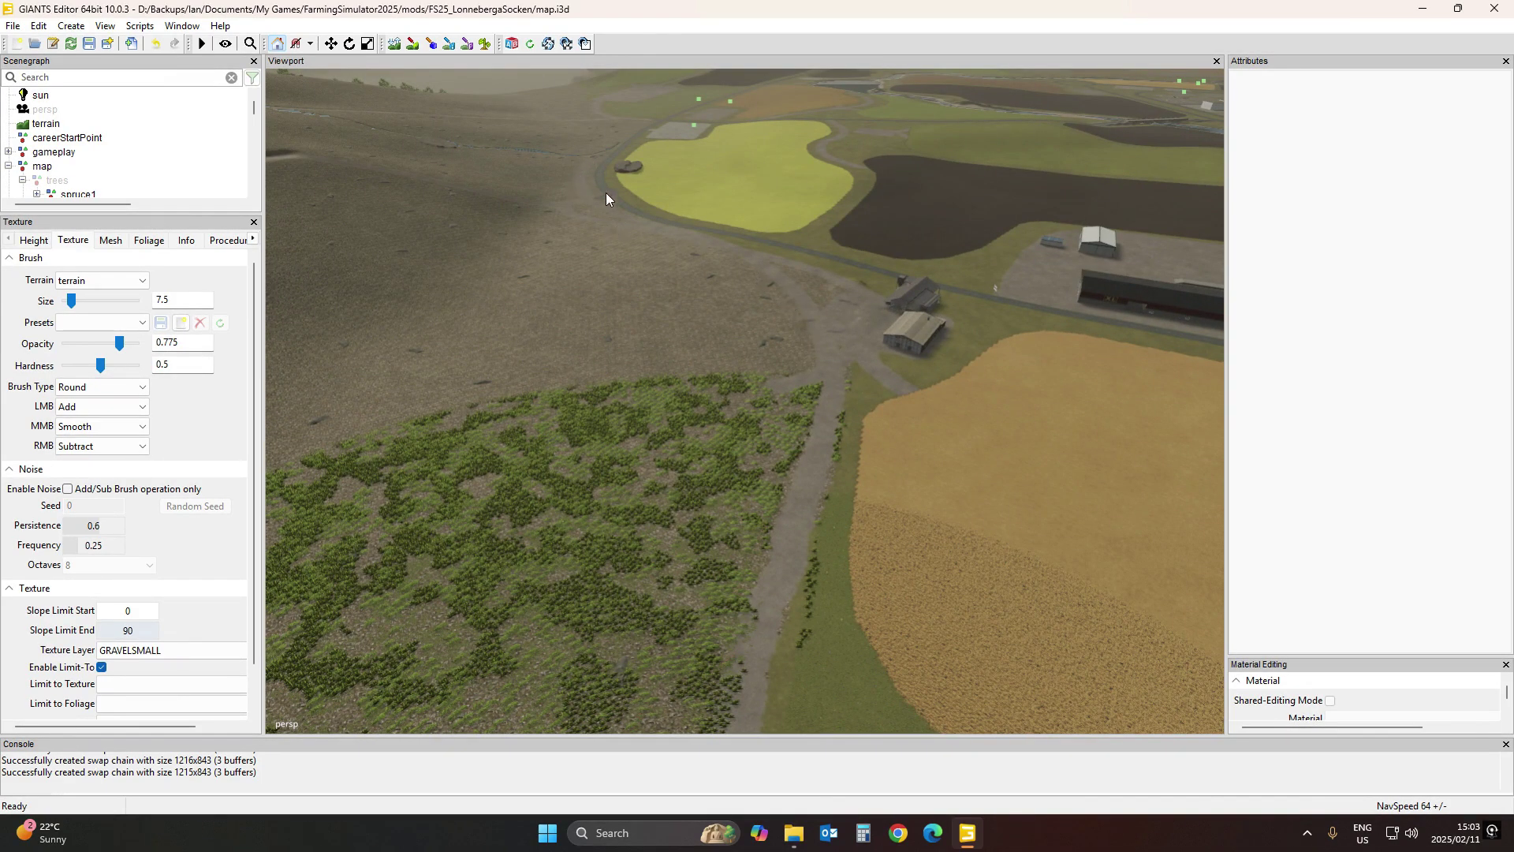
pyautogui.moveTo(901, 538); pyautogui.dragTo(579, 687, button='right')
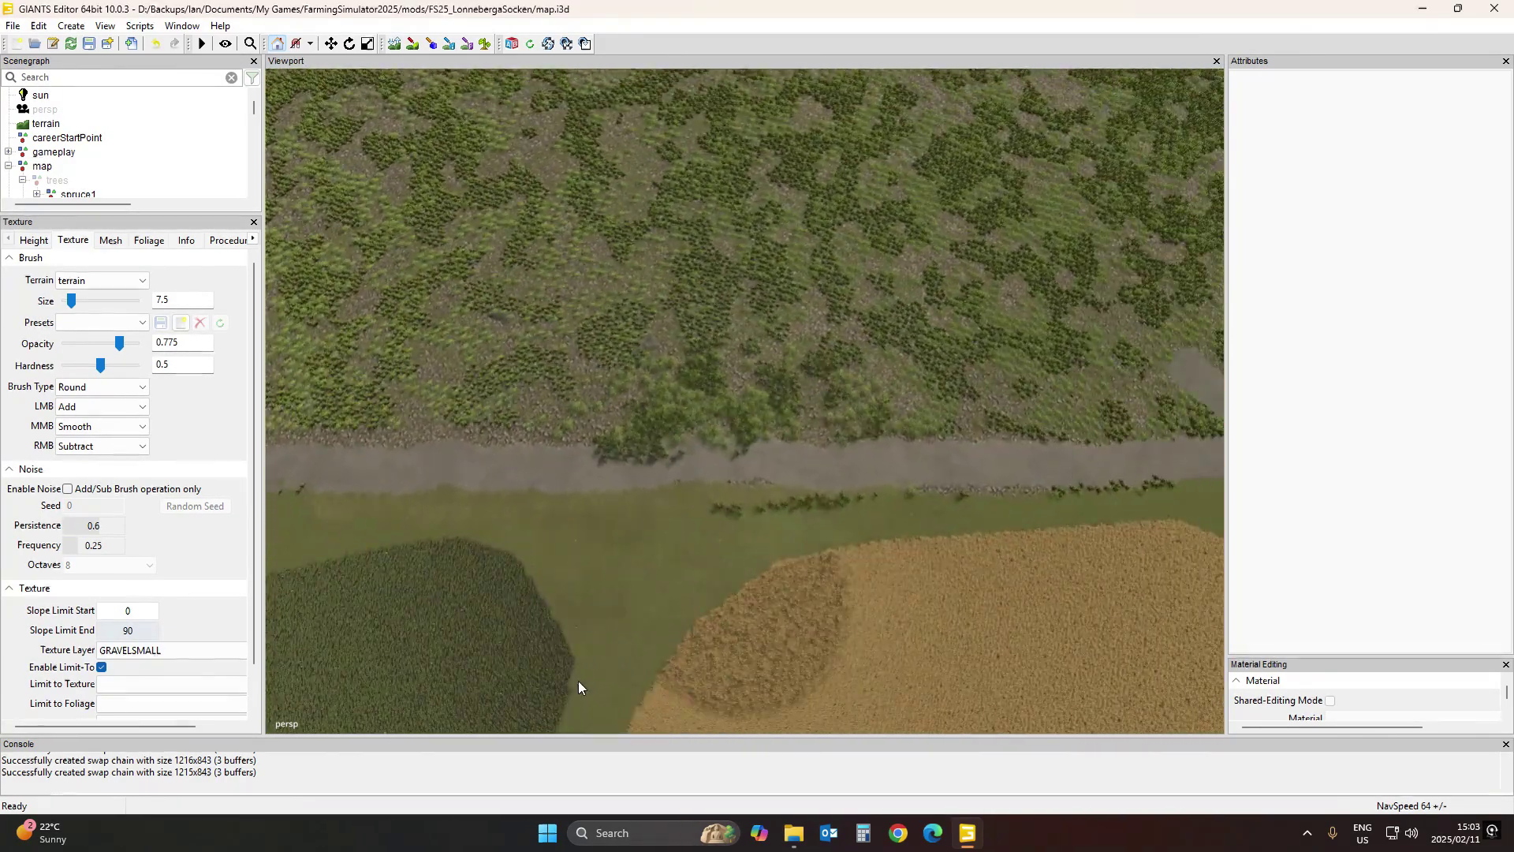
pyautogui.press('a')
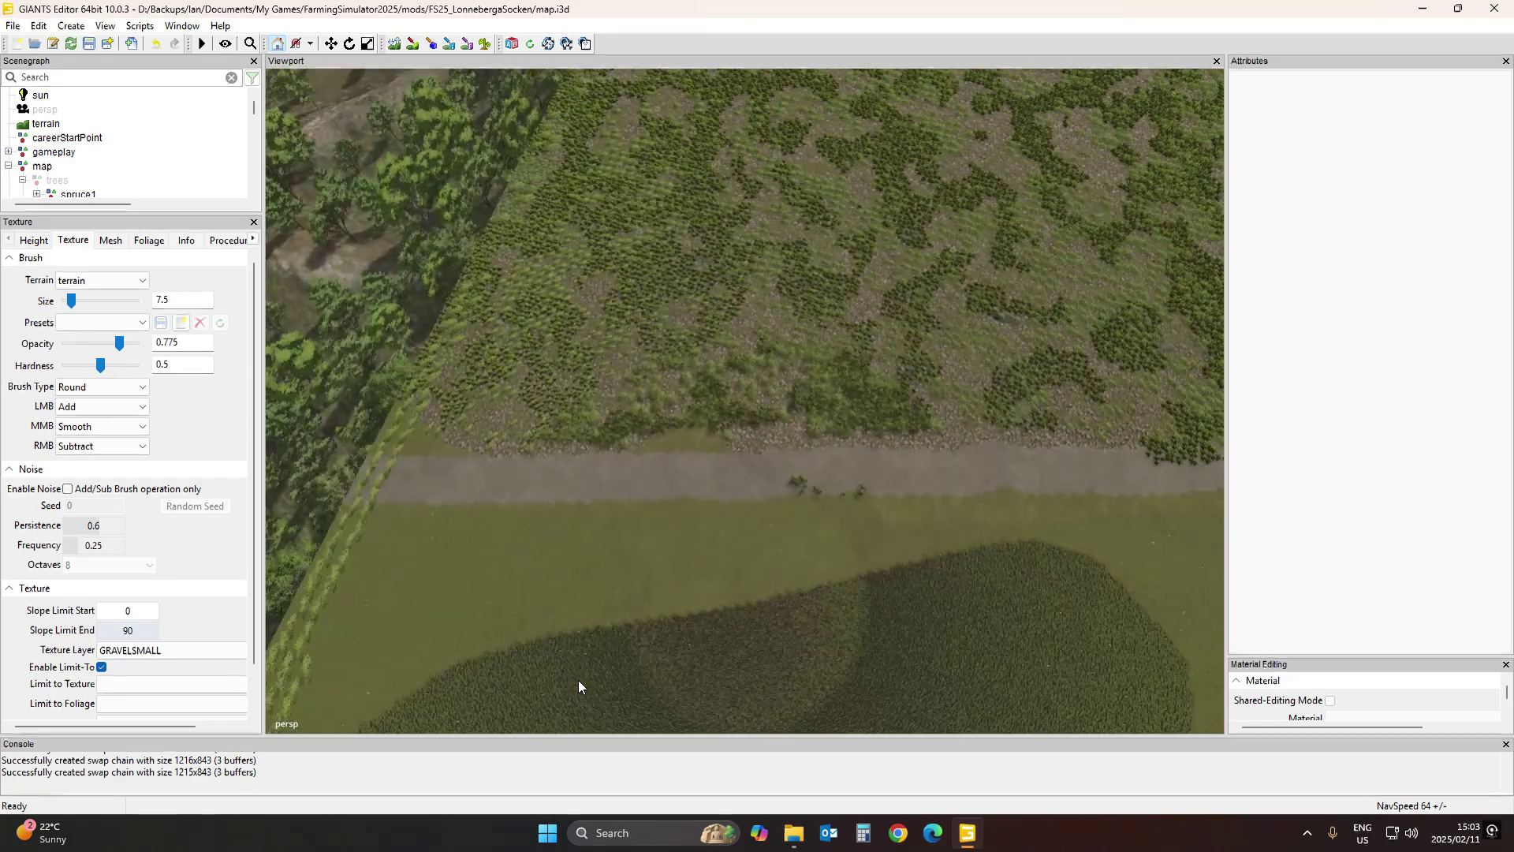
pyautogui.press('d')
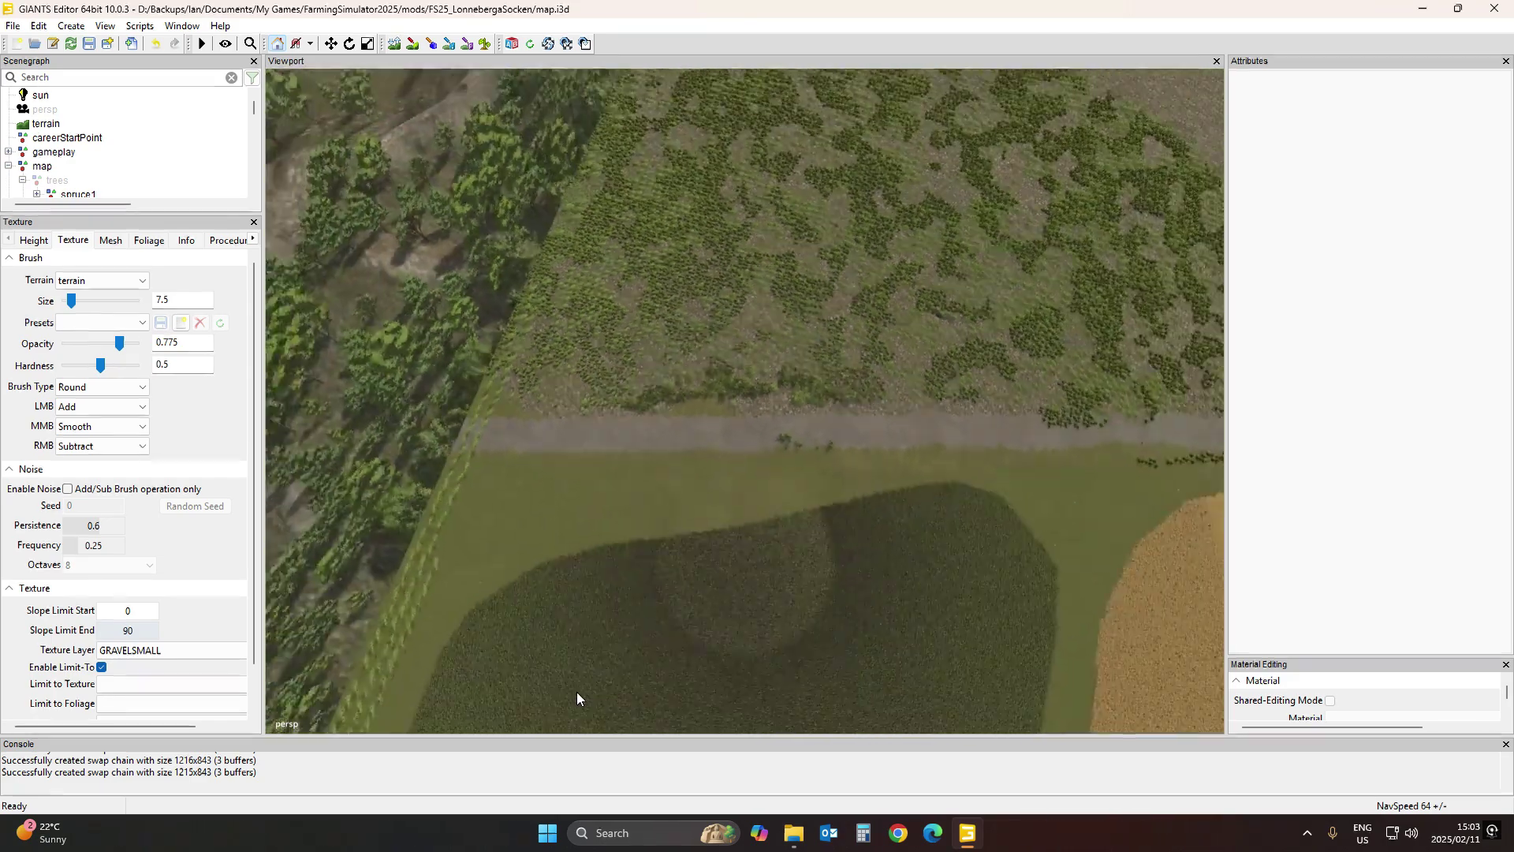
pyautogui.moveTo(566, 699); pyautogui.dragTo(453, 675, button='right')
pyautogui.press('a')
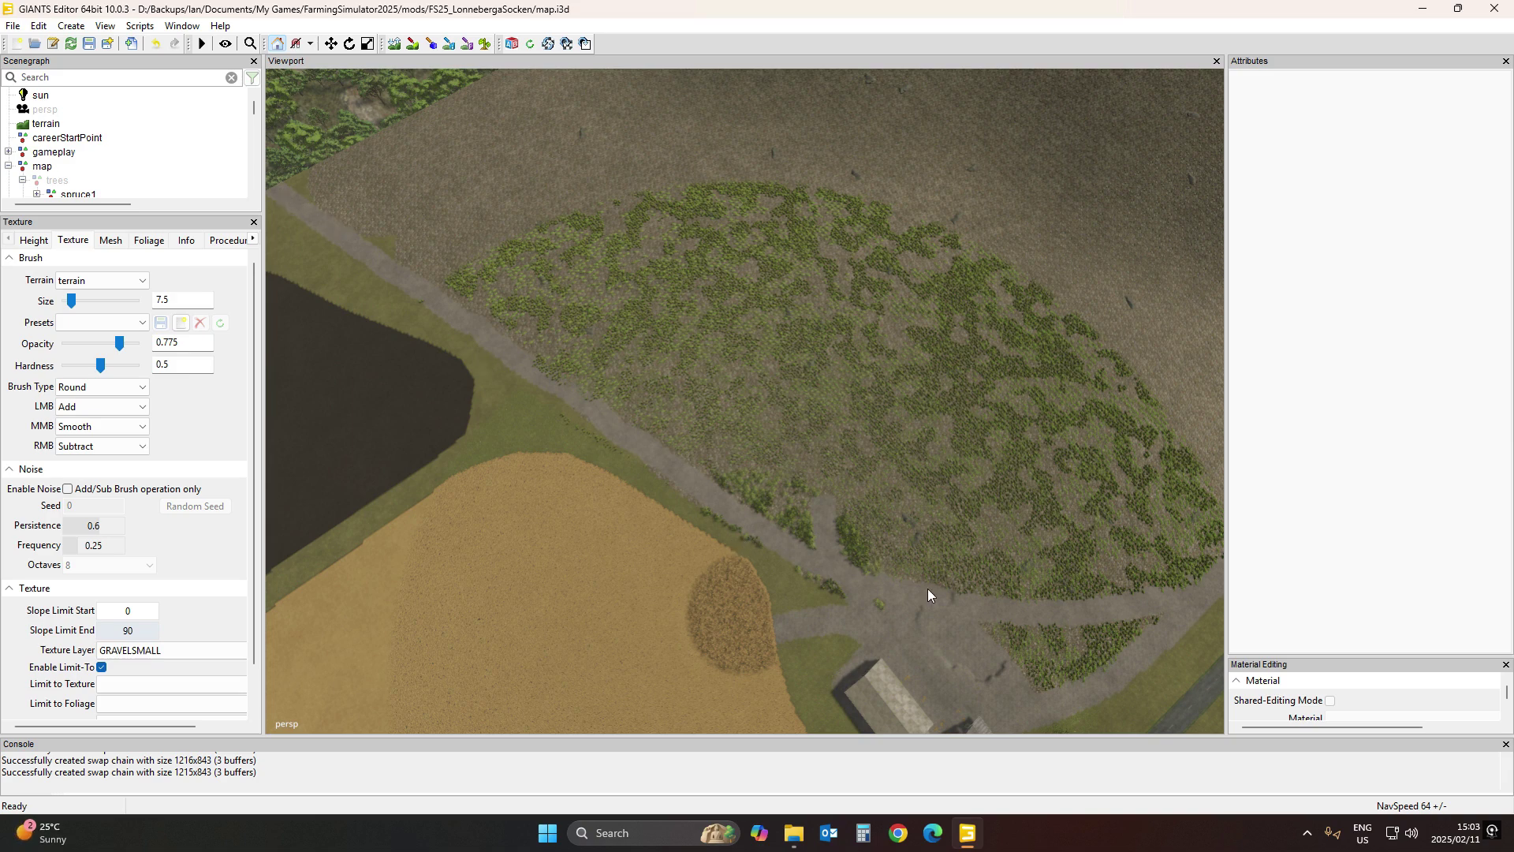
pyautogui.moveTo(928, 588); pyautogui.dragTo(841, 548, button='right')
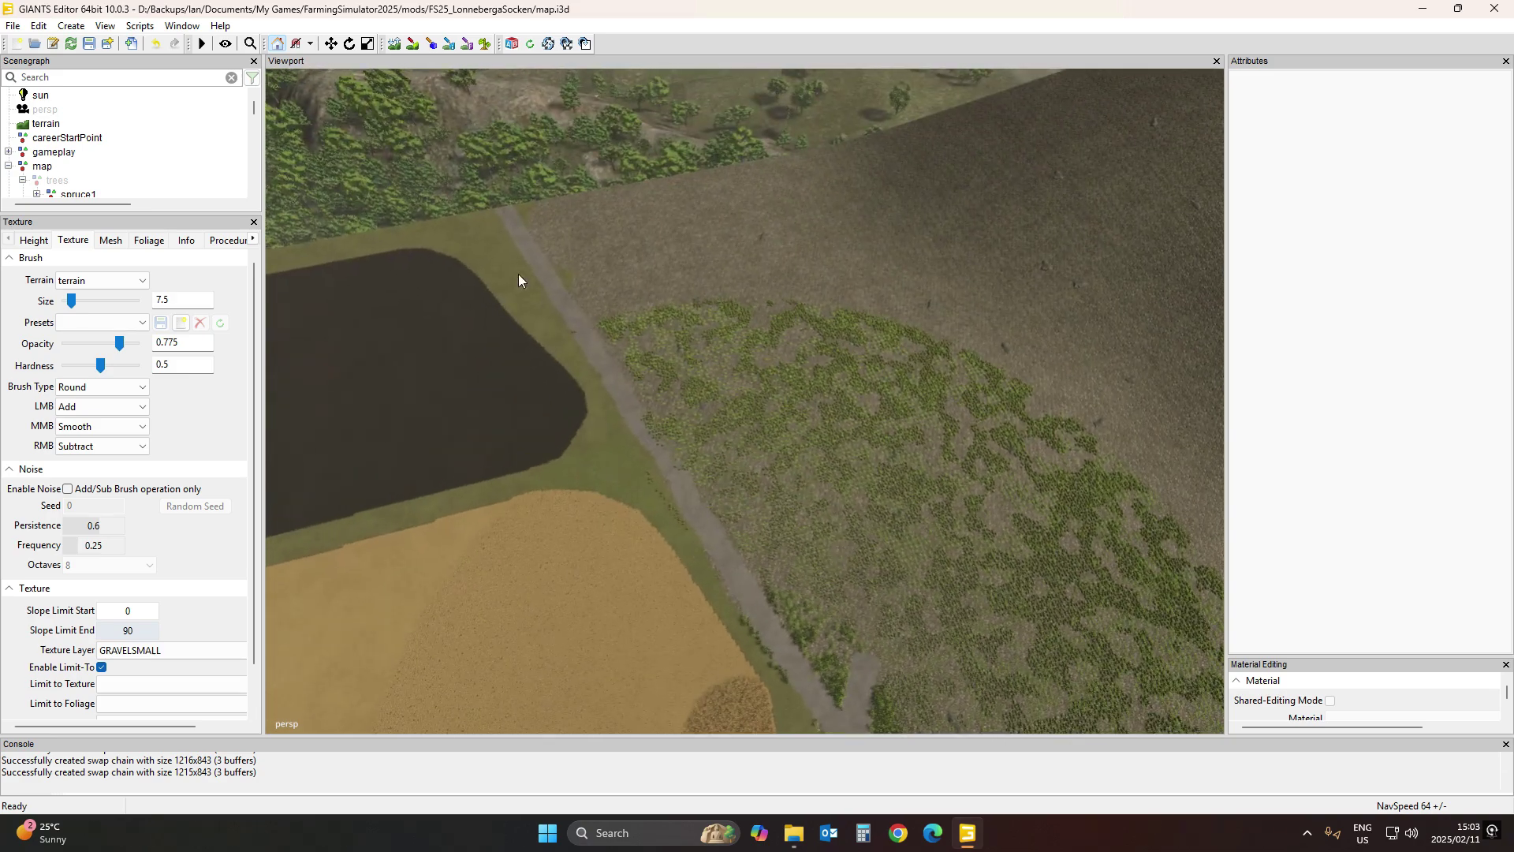
# Switch to terrain height sculpting and pick 14.996 from the ground as the replace height for the gravel bed
pyautogui.click(395, 43)
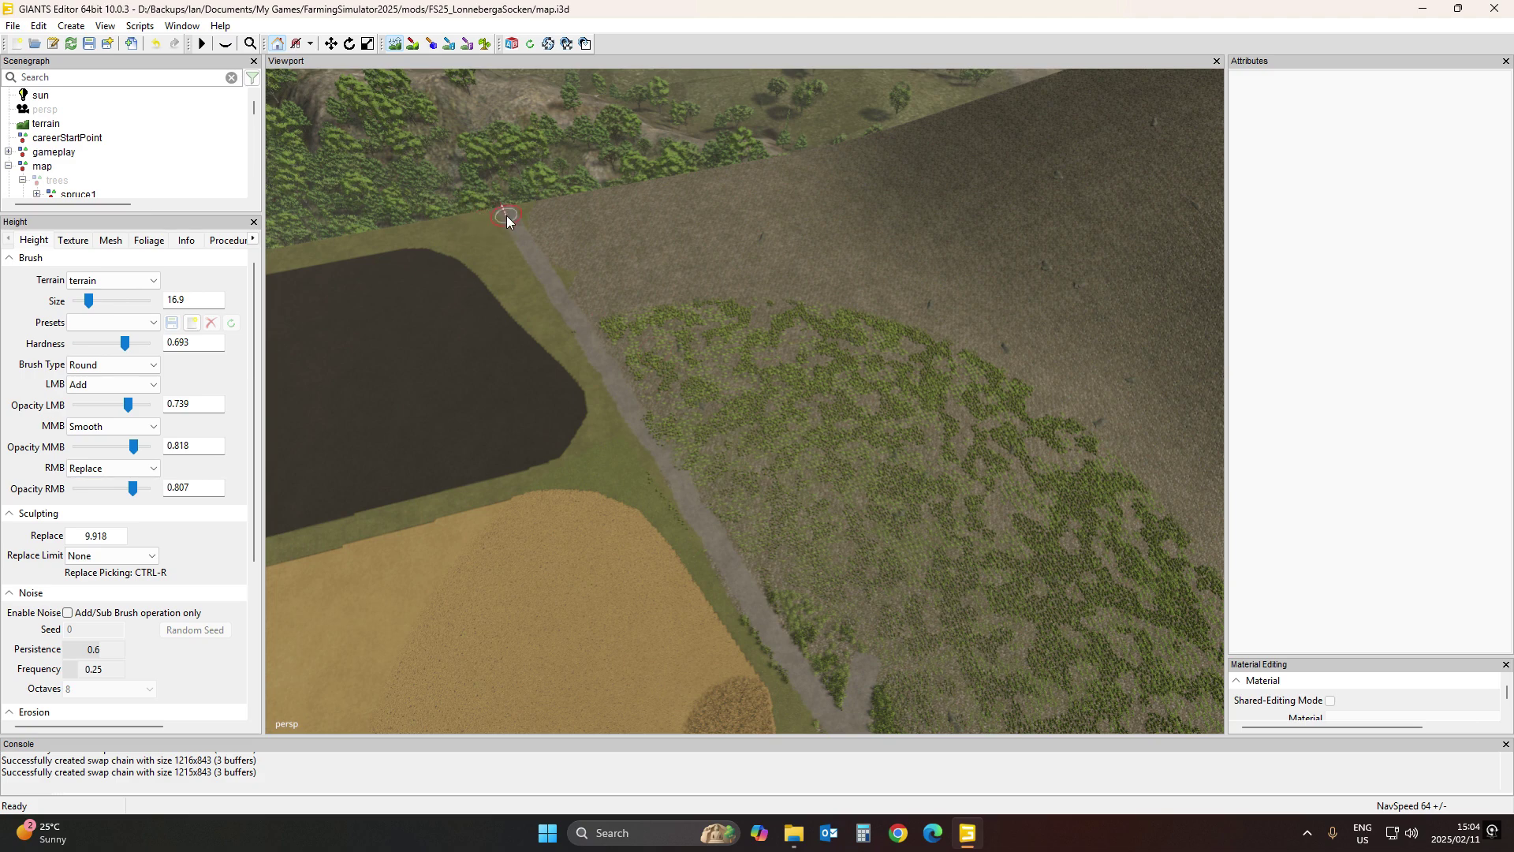
pyautogui.hotkey('ctrl', 'r')
pyautogui.scroll(2, 654, 334)
# Examine the terrain along the gravel bed between the junction by the farm buildings and the forest-edge end
pyautogui.moveTo(654, 342); pyautogui.dragTo(835, 360, button='right')
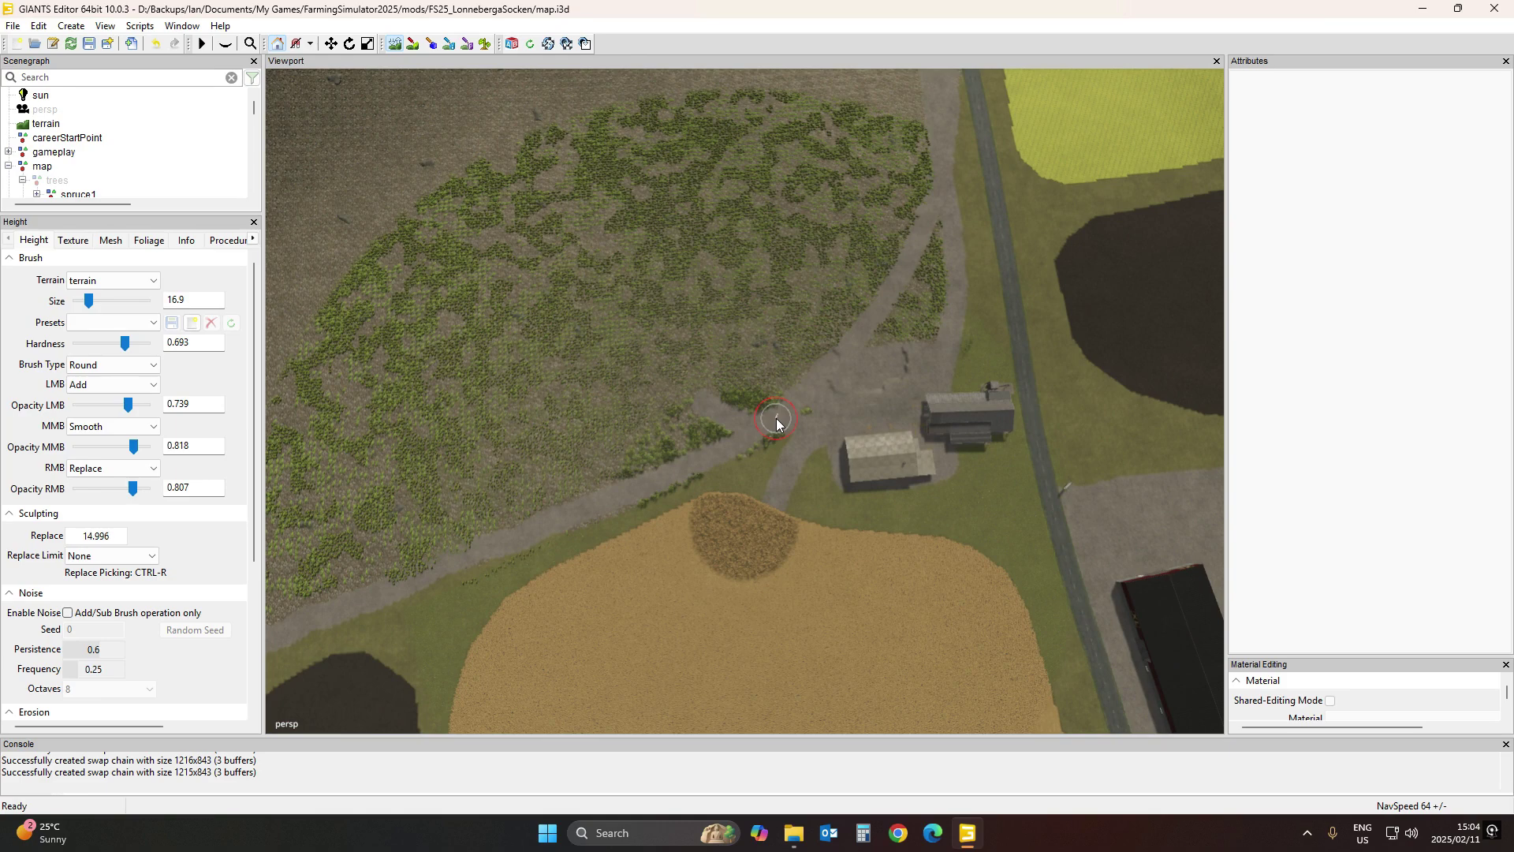
pyautogui.moveTo(798, 416); pyautogui.dragTo(389, 294, button='right')
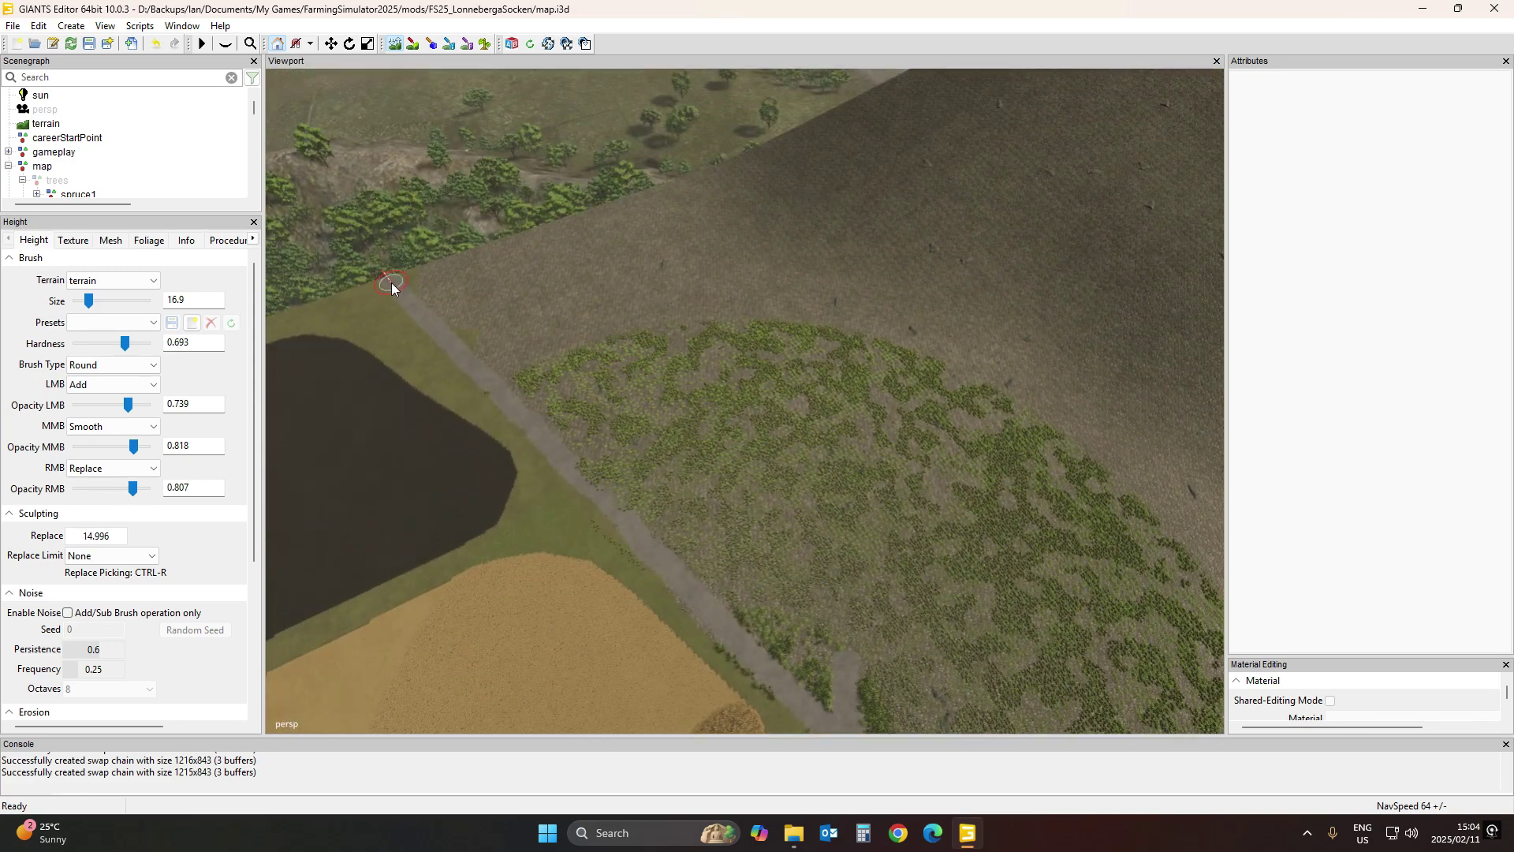
pyautogui.moveTo(824, 579); pyautogui.dragTo(560, 604, button='right')
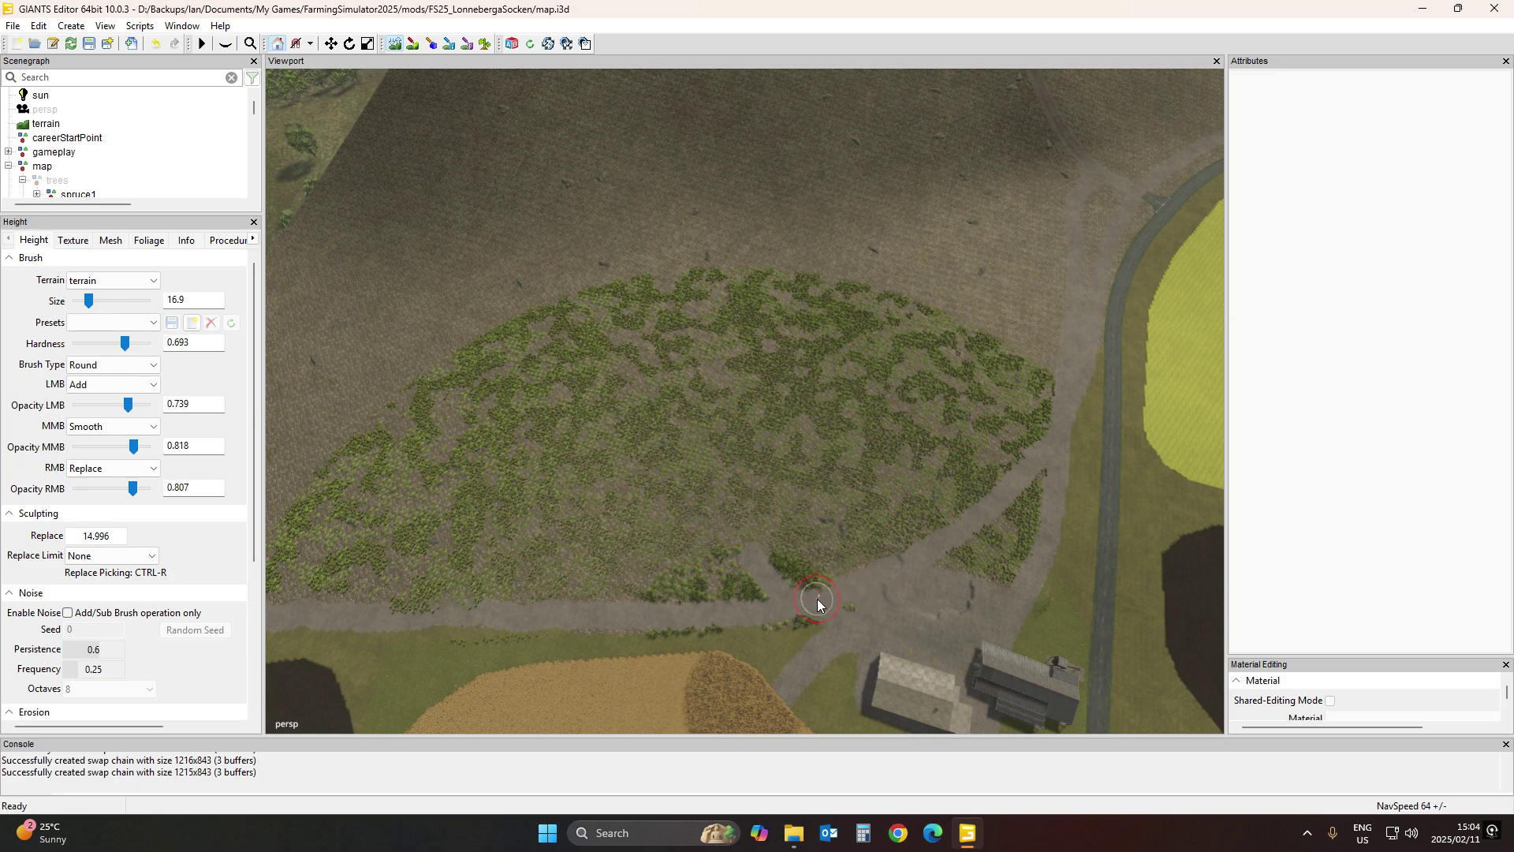
pyautogui.moveTo(818, 605); pyautogui.dragTo(655, 565, button='right')
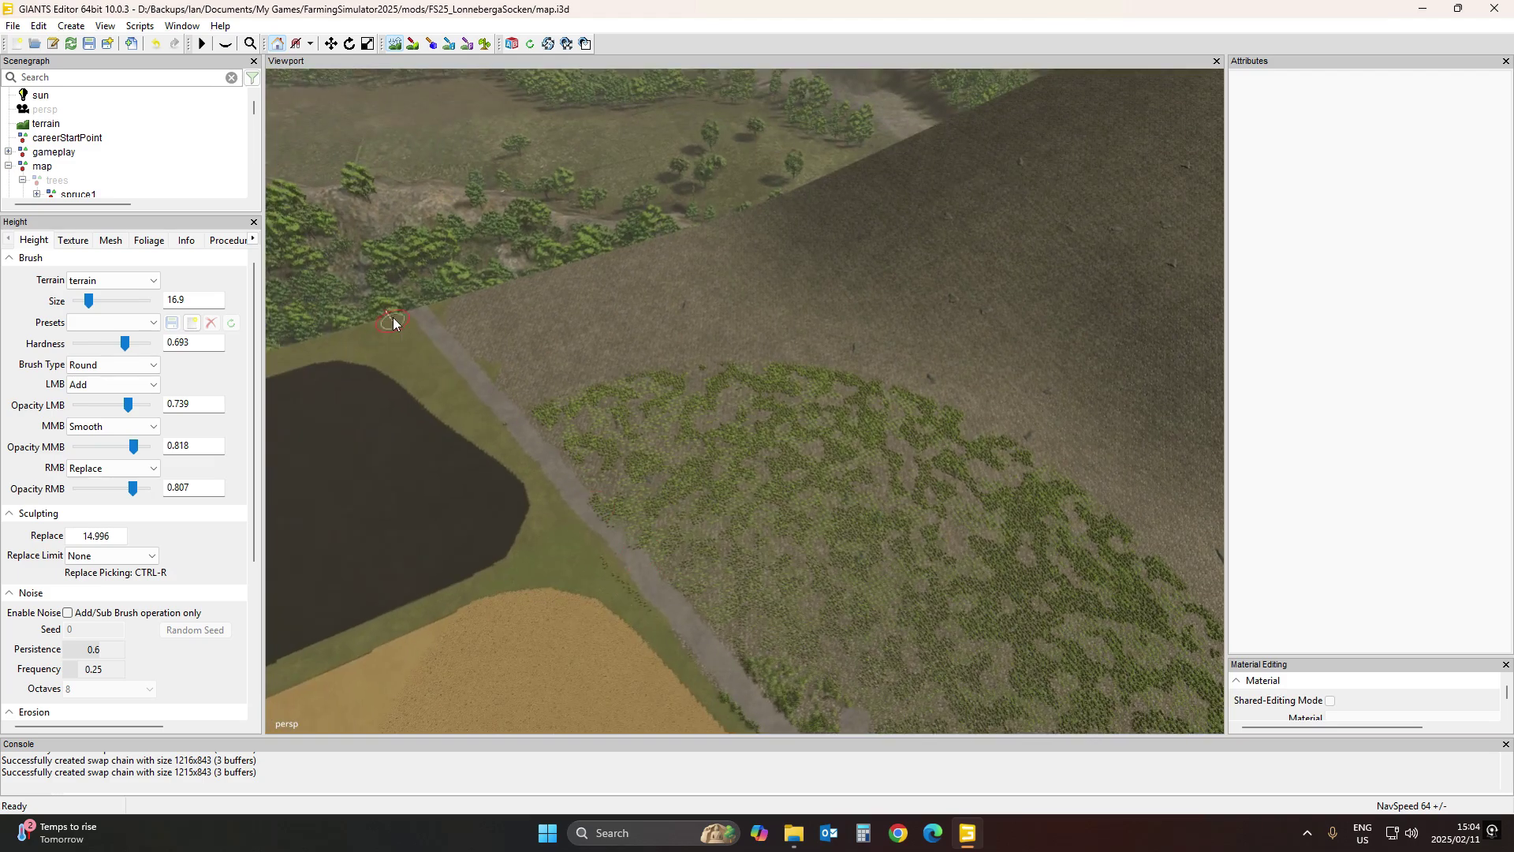
# Sample the terrain height at the far end of the gravel track by the tree line and set the replace height to 21
pyautogui.moveTo(560, 451); pyautogui.dragTo(909, 591, button='right')
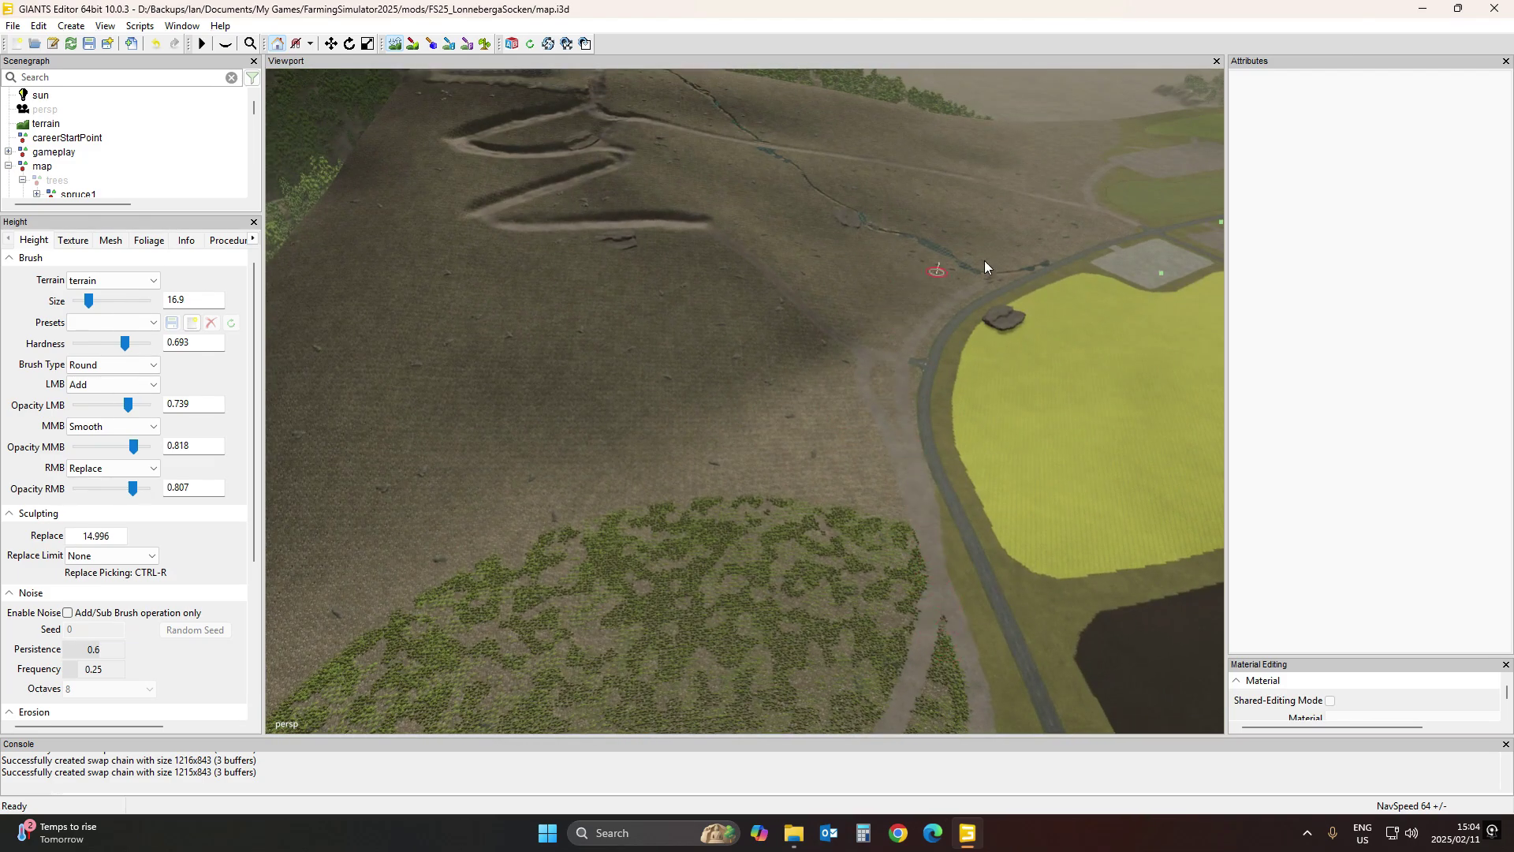
pyautogui.moveTo(716, 676); pyautogui.dragTo(415, 671, button='right')
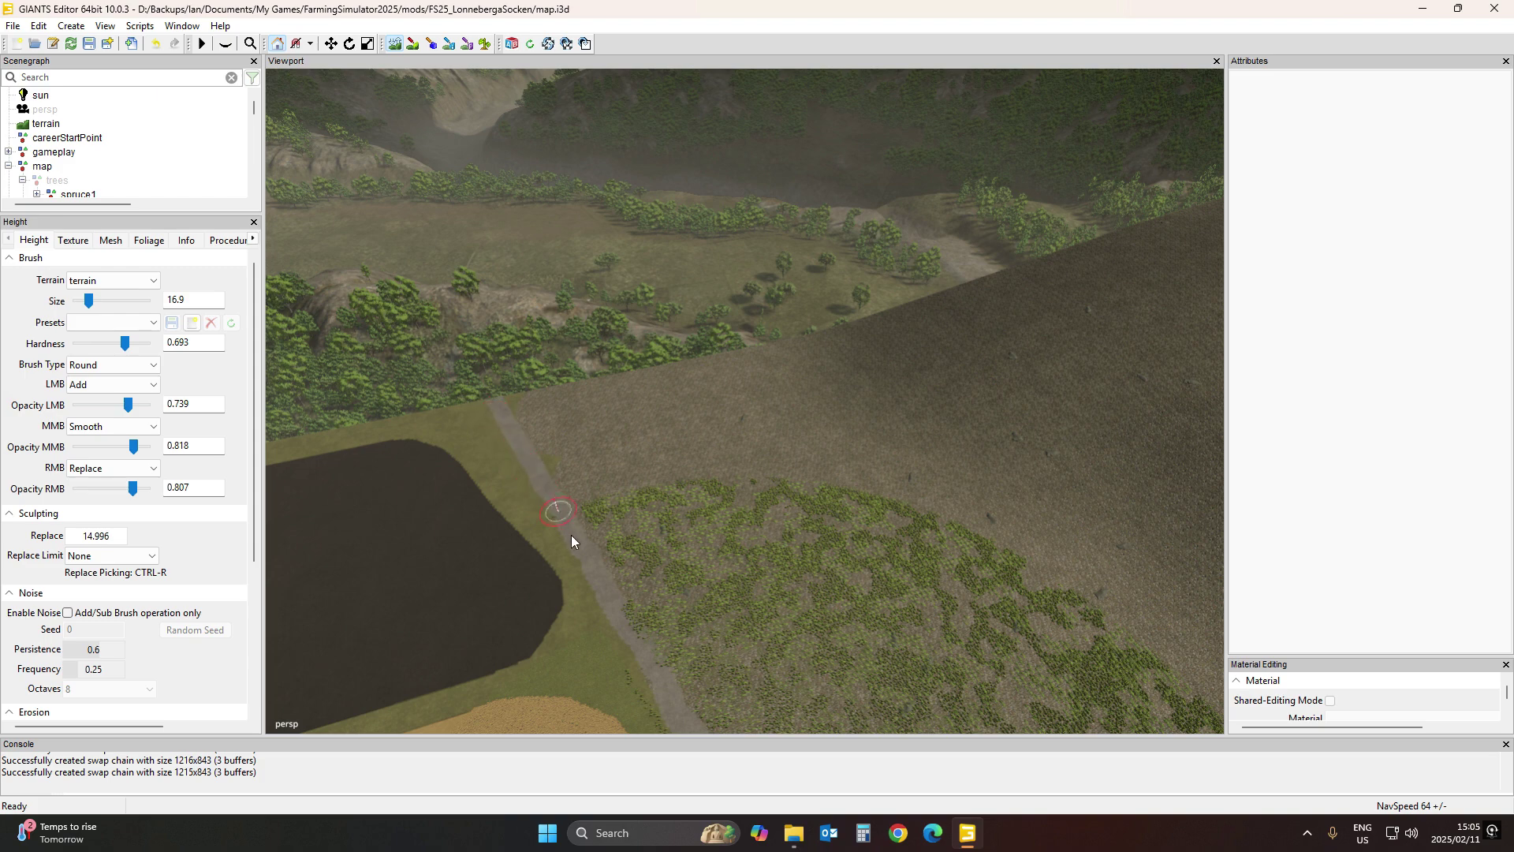
pyautogui.scroll(5, 581, 613)
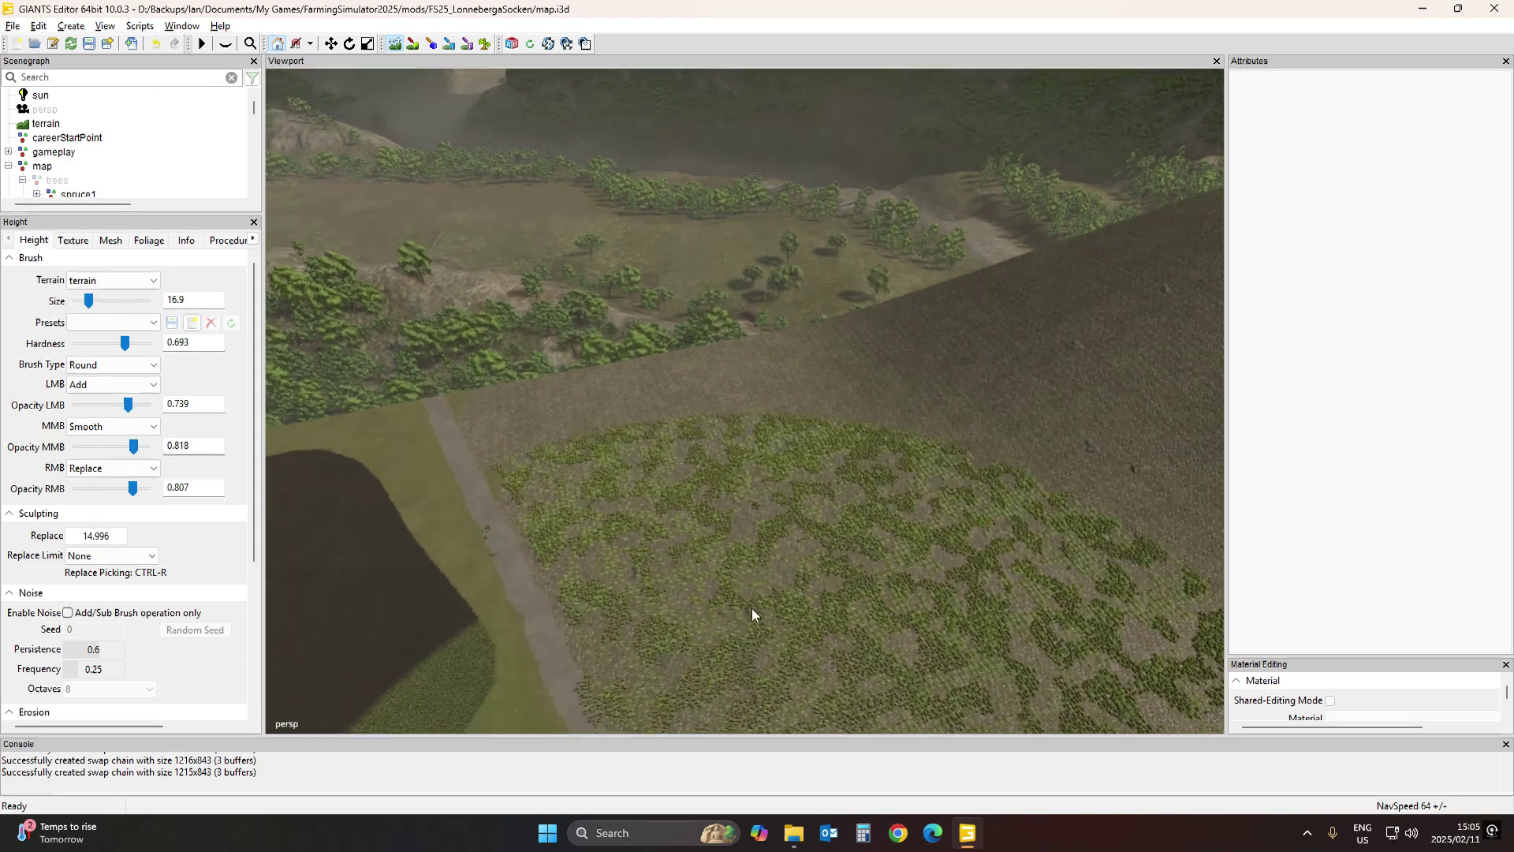
pyautogui.scroll(8, 564, 556)
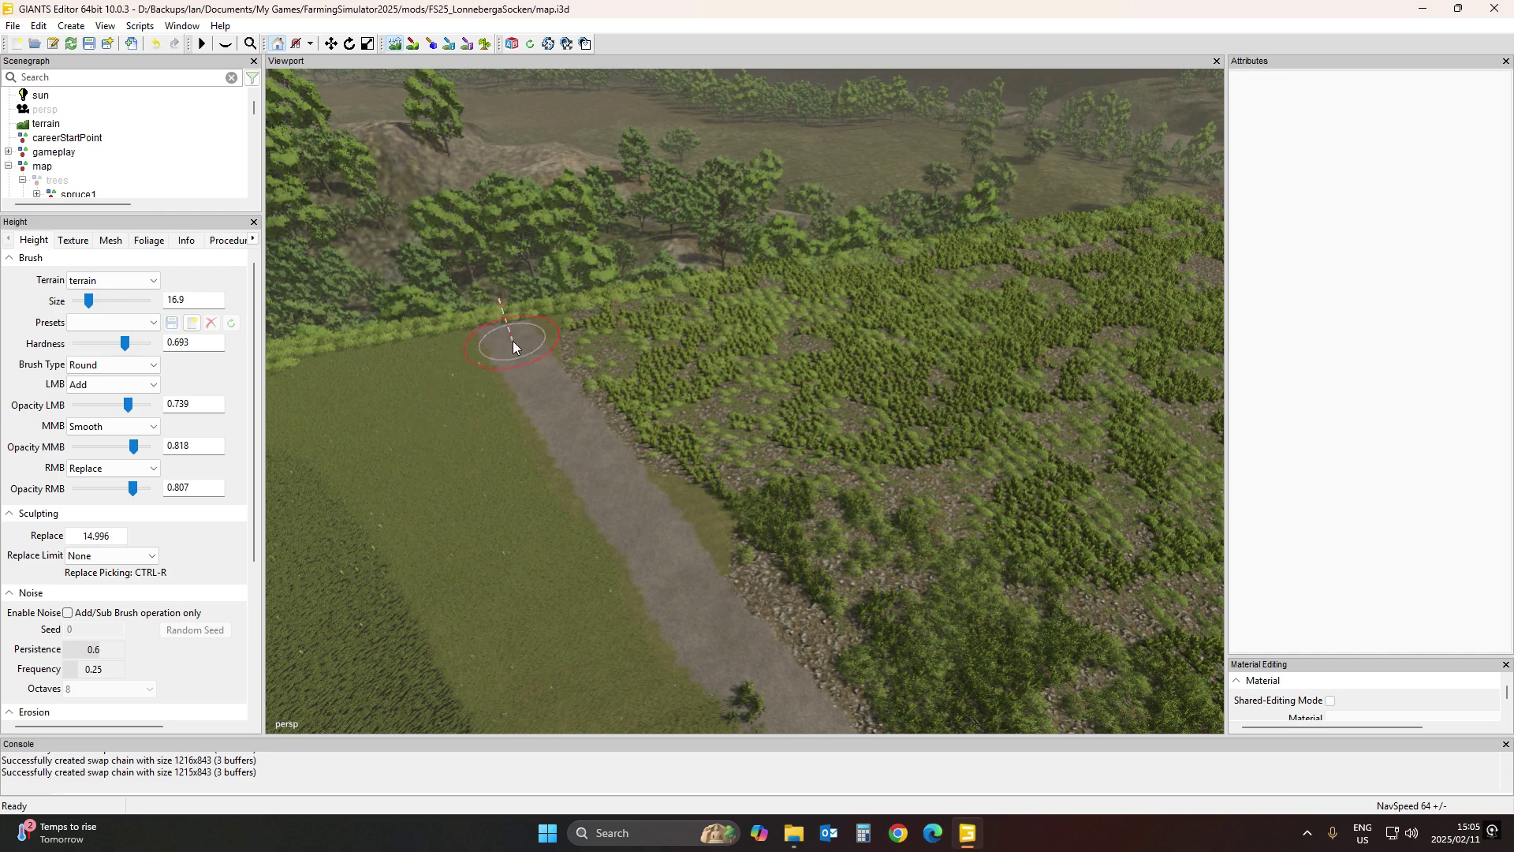
pyautogui.hotkey('ctrl', 'r')
pyautogui.doubleClick(100, 538)
pyautogui.moveTo(95, 538); pyautogui.dragTo(130, 539)
pyautogui.write('1')
# Reduce the terrain brush size to 9.4 and set its hardness and all three opacities to 1
pyautogui.keyDown('ctrl'); pyautogui.scroll(-3, 513, 340); pyautogui.keyUp('ctrl')
pyautogui.keyDown('ctrl'); pyautogui.scroll(-3, 516, 340); pyautogui.keyUp('ctrl')
pyautogui.moveTo(124, 343); pyautogui.dragTo(155, 349)
pyautogui.moveTo(128, 404); pyautogui.dragTo(155, 489)
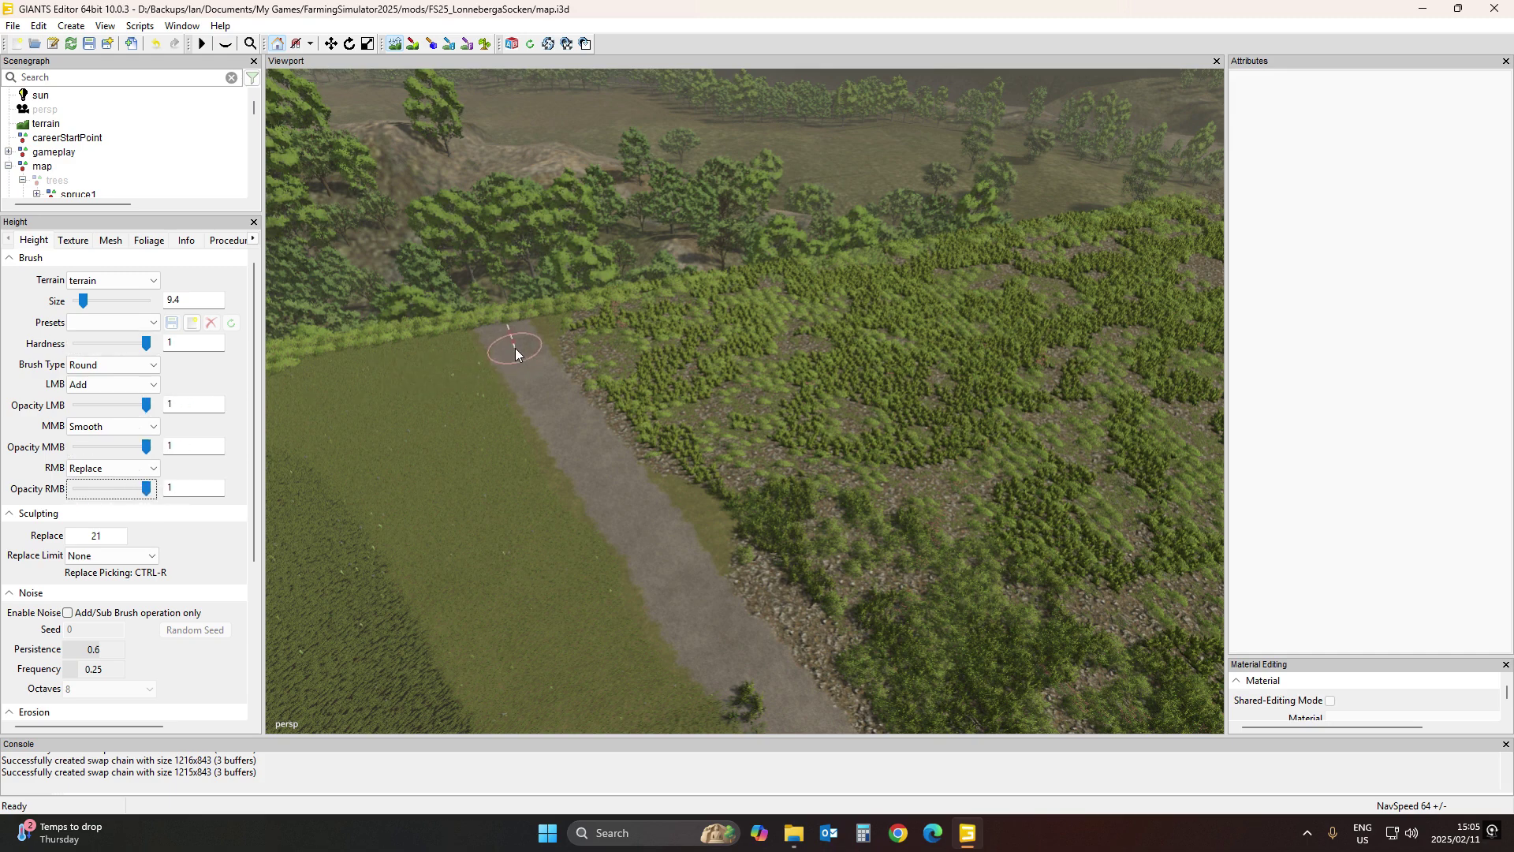
# Try sculpting the far end of the gravel track to the replace height of 21
pyautogui.scroll(5, 514, 347)
pyautogui.scroll(-4, 698, 372)
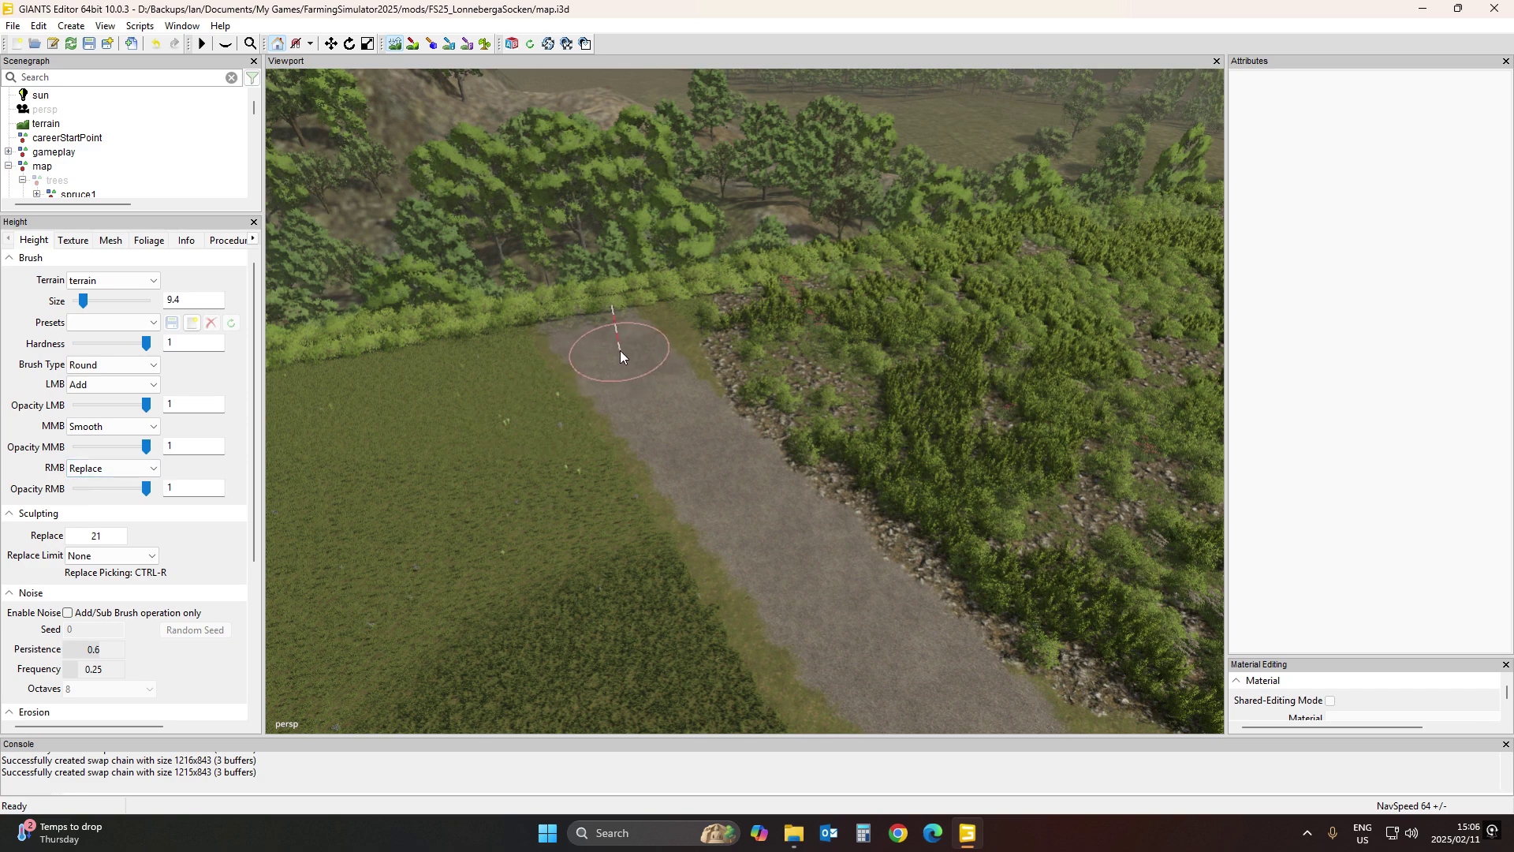
pyautogui.moveTo(620, 350); pyautogui.dragTo(617, 348)
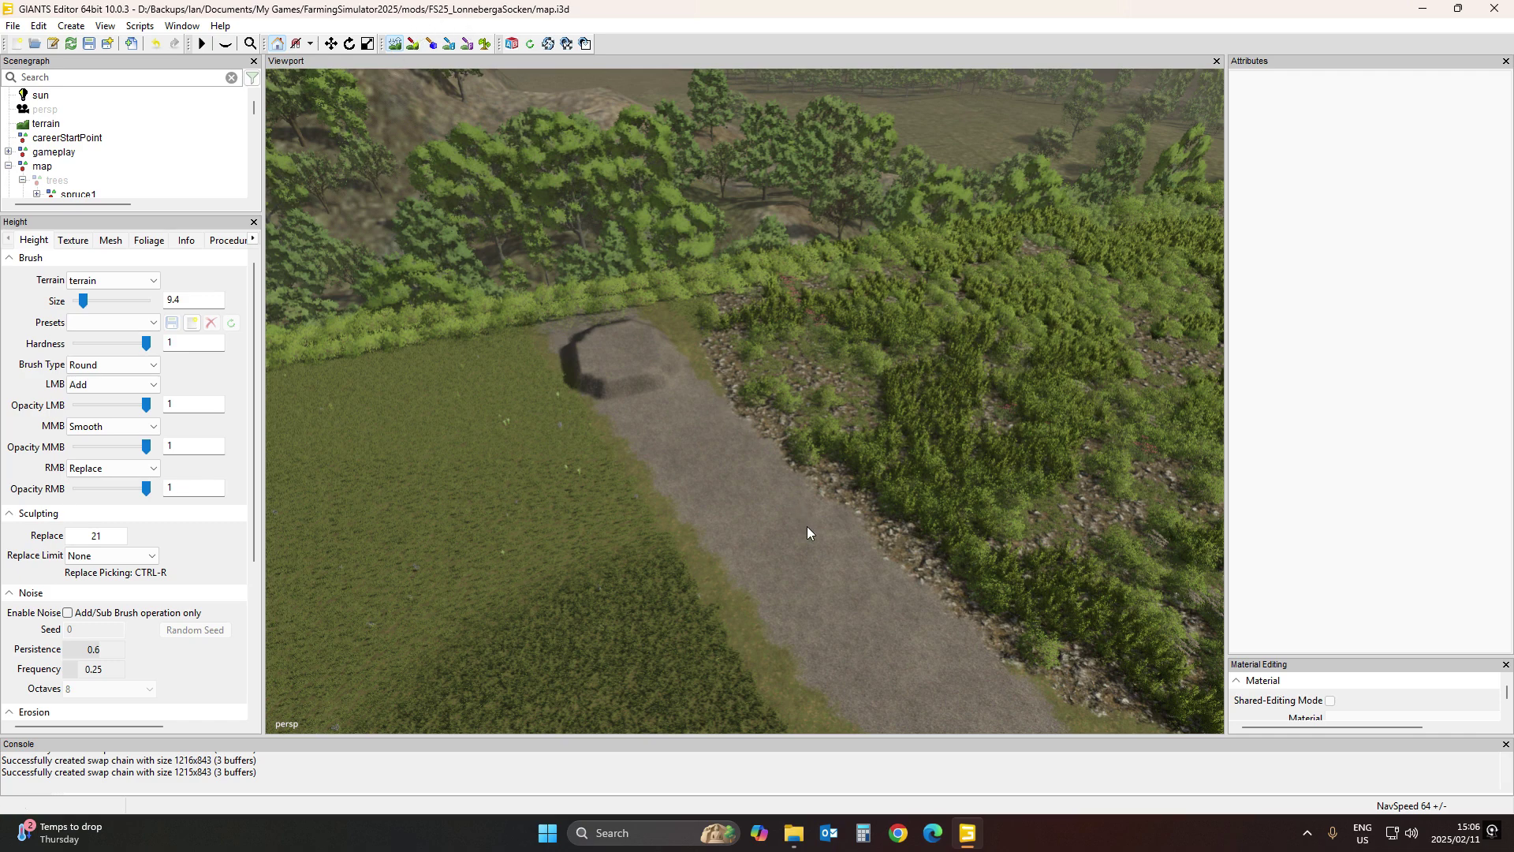
# Inspect the raised platform at the track's end from ground level and undo it
pyautogui.moveTo(781, 525)
pyautogui.keyDown('alt'); pyautogui.mouseDown()
pyautogui.moveTo(852, 510)
pyautogui.moveTo(828, 506)
pyautogui.moveTo(833, 486)
pyautogui.moveTo(769, 476)
pyautogui.moveTo(729, 425)
pyautogui.moveTo(979, 437)
pyautogui.mouseUp(); pyautogui.keyUp('alt')
pyautogui.scroll(6, 849, 491)
pyautogui.scroll(4, 731, 445)
pyautogui.scroll(2, 980, 437)
pyautogui.scroll(-5, 980, 437)
pyautogui.scroll(2, 980, 437)
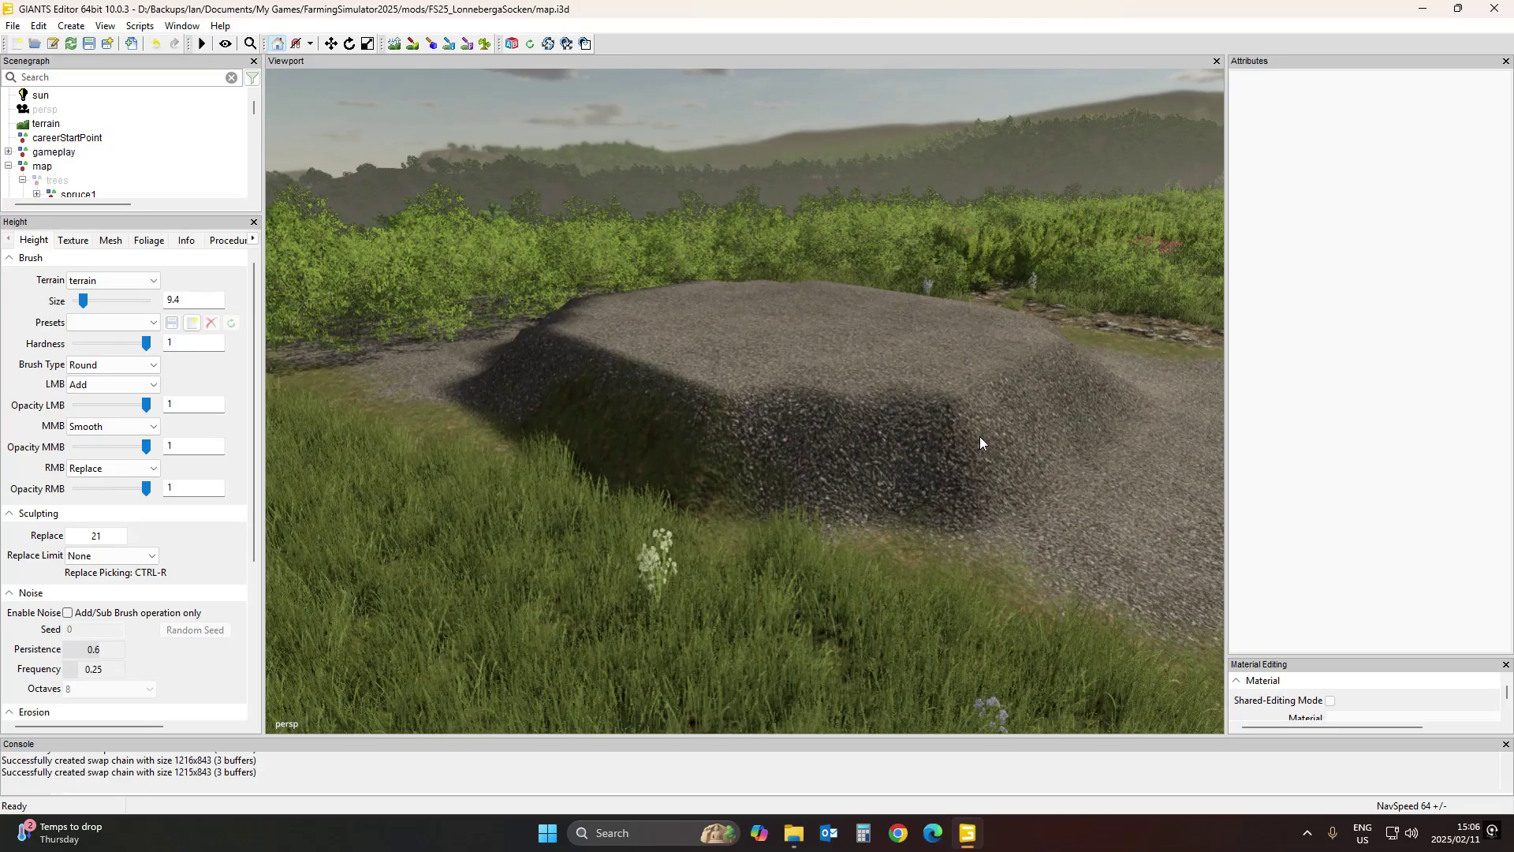
pyautogui.scroll(-6, 980, 438)
pyautogui.keyDown('alt'); pyautogui.moveTo(973, 446); pyautogui.dragTo(910, 479); pyautogui.keyUp('alt')
pyautogui.scroll(5, 1023, 410)
pyautogui.scroll(-6, 925, 470)
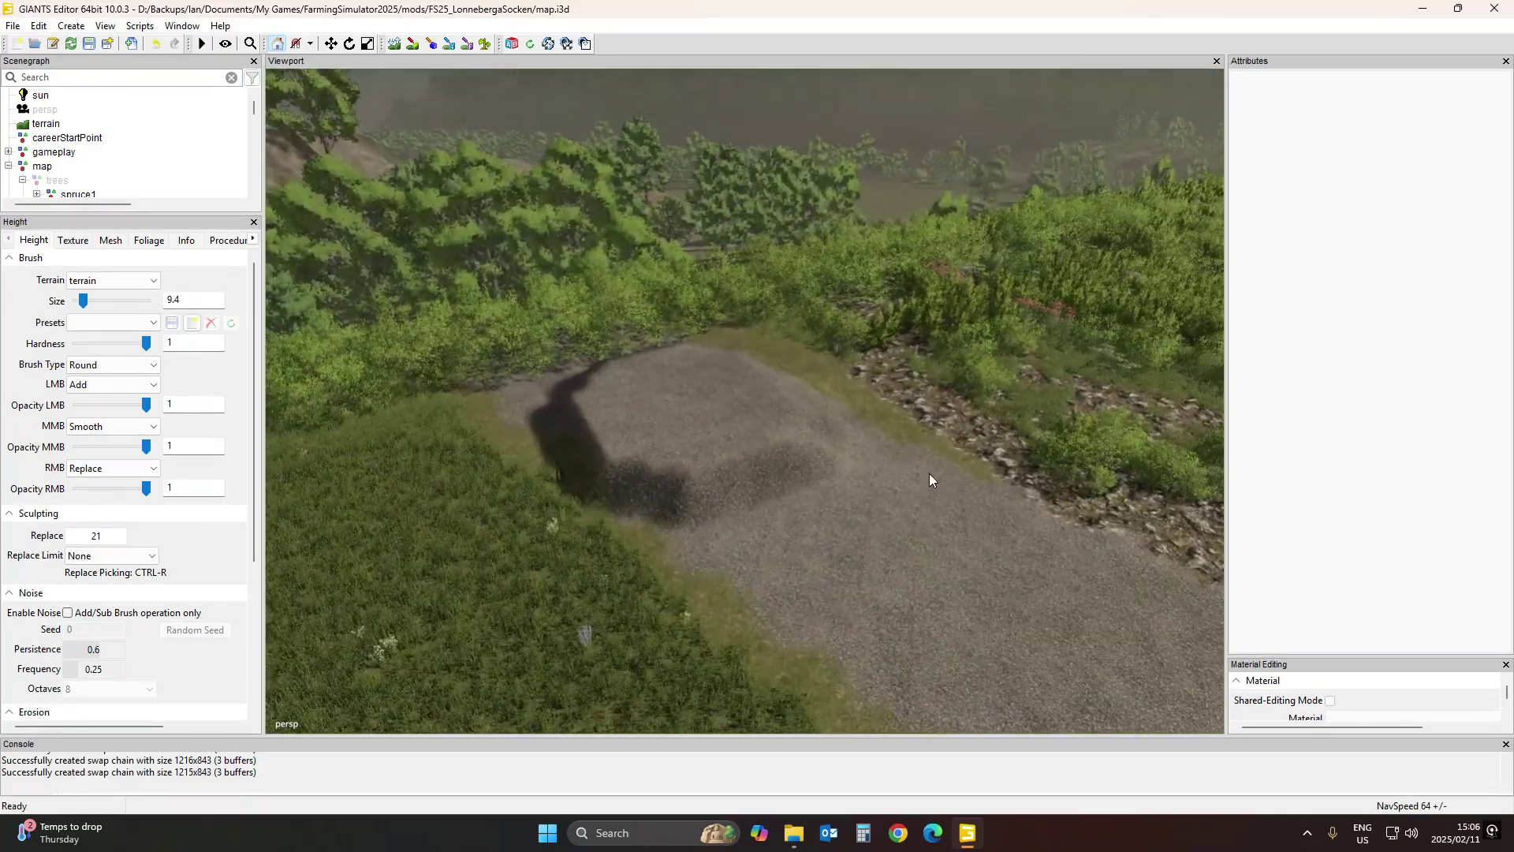
pyautogui.scroll(2, 929, 475)
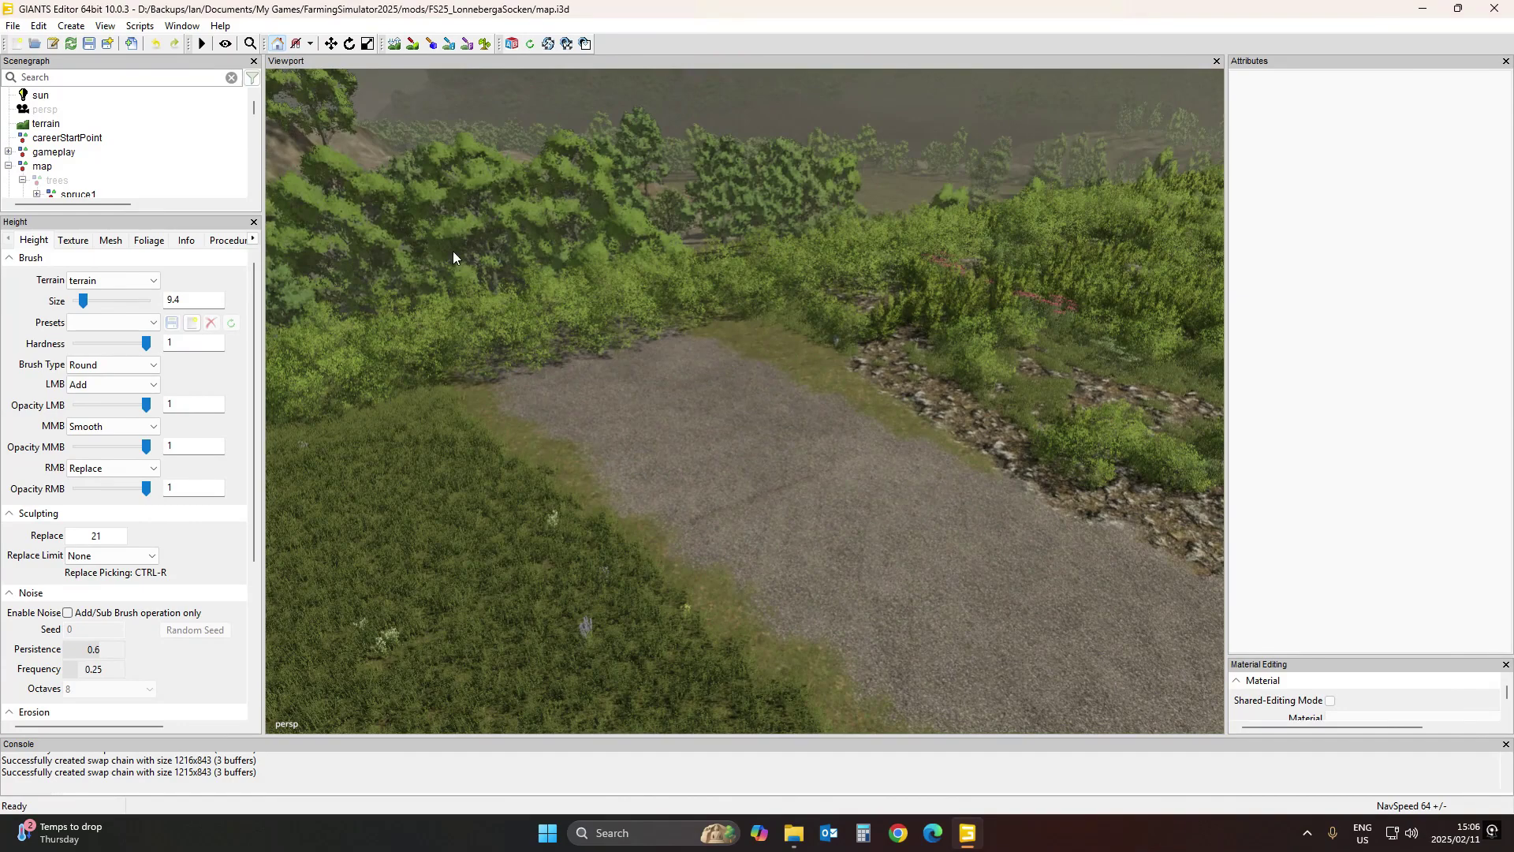
# Set the replace height for terrain sculpting to 20.3
pyautogui.doubleClick(97, 536)
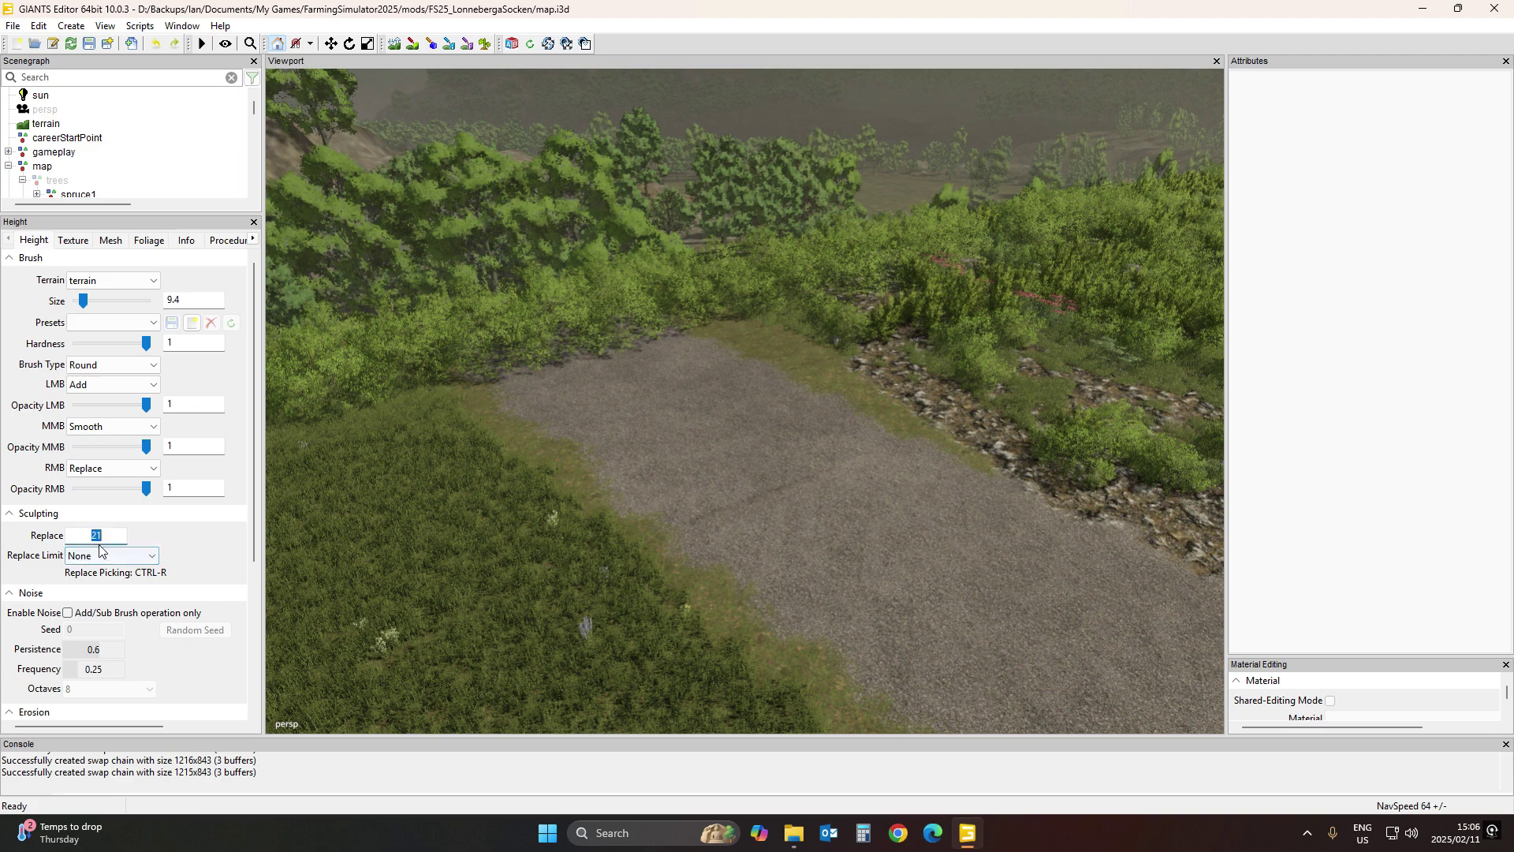
pyautogui.moveTo(97, 536); pyautogui.dragTo(108, 534)
pyautogui.write('0.5')
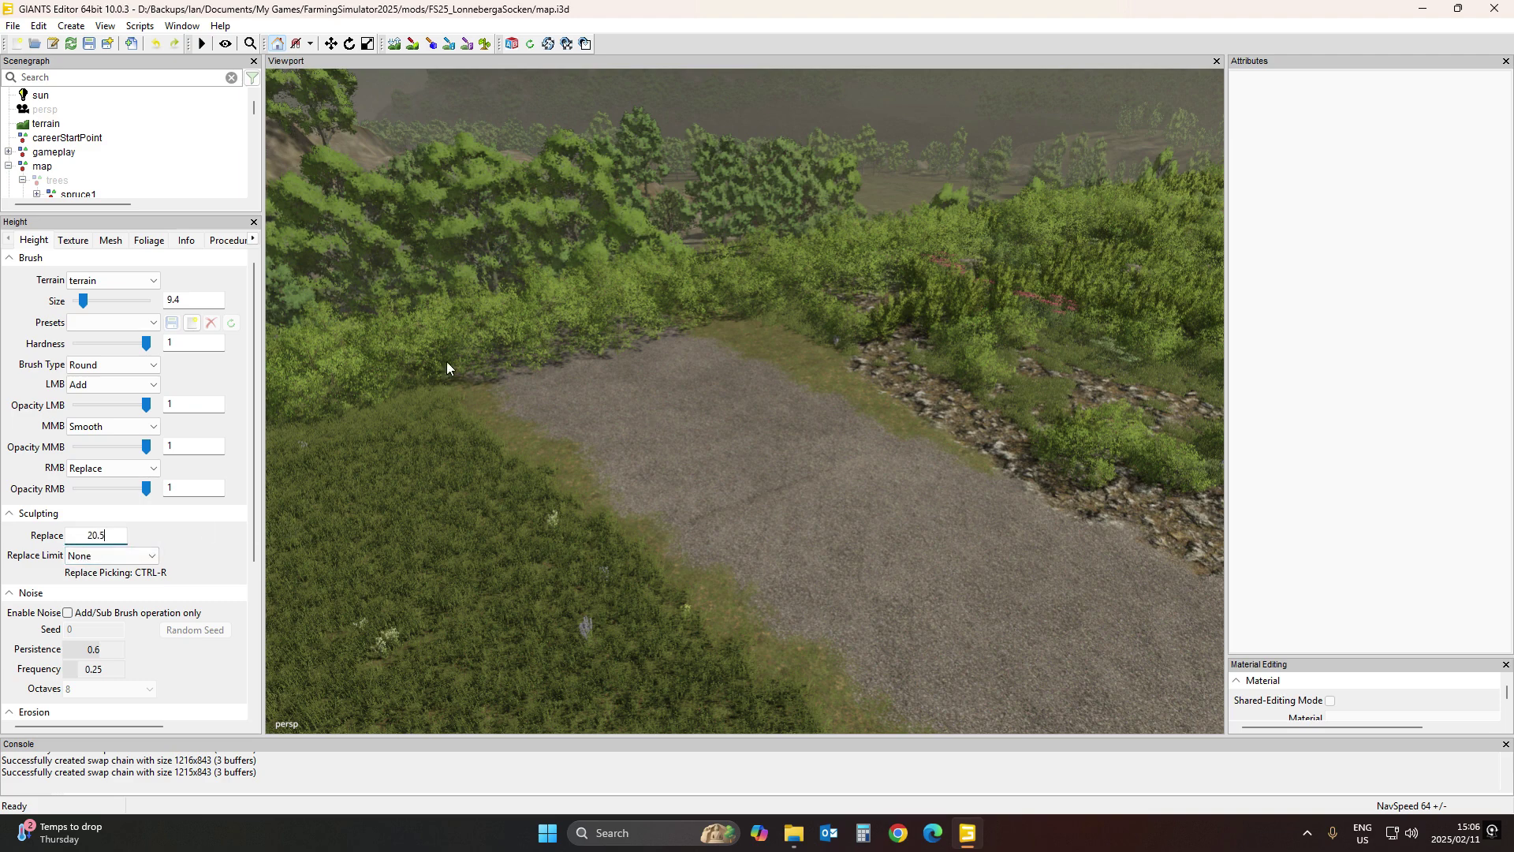
pyautogui.press('Return')
pyautogui.doubleClick(106, 536)
pyautogui.doubleClick(107, 536)
pyautogui.write('3')
# Sculpt the far end of the gravel track to the replace height of 20.3
pyautogui.moveTo(657, 377); pyautogui.dragTo(811, 488, button='right')
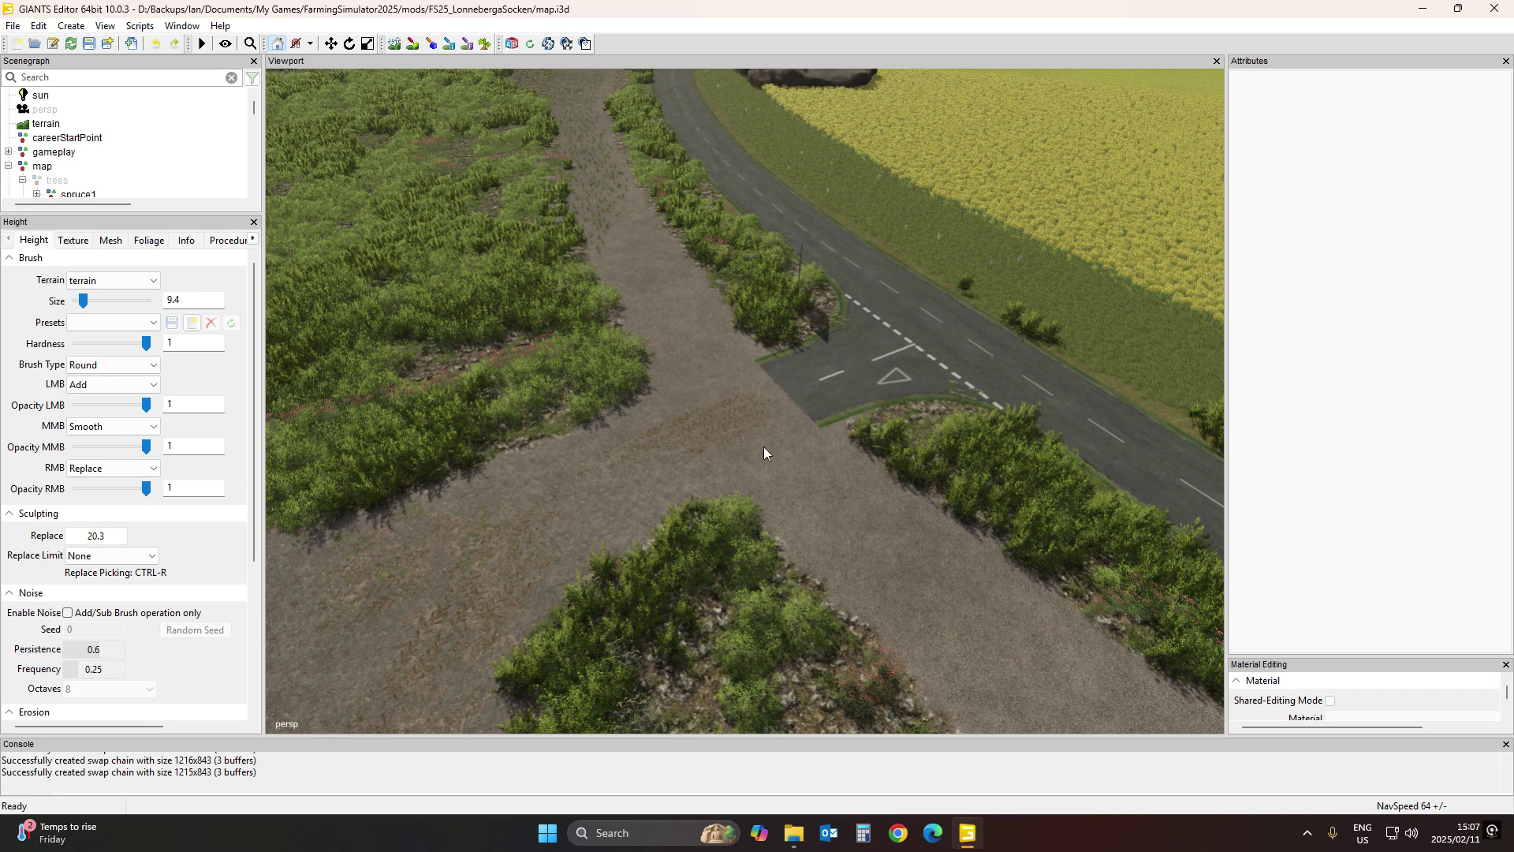
pyautogui.moveTo(763, 453)
pyautogui.mouseDown(button='right')
pyautogui.moveTo(681, 292)
pyautogui.moveTo(714, 473)
pyautogui.moveTo(480, 469)
pyautogui.moveTo(452, 345)
pyautogui.moveTo(626, 434)
pyautogui.moveTo(704, 366)
pyautogui.moveTo(718, 286)
pyautogui.moveTo(732, 374)
pyautogui.moveTo(741, 268)
pyautogui.moveTo(825, 341)
pyautogui.moveTo(800, 280)
pyautogui.moveTo(821, 246)
pyautogui.moveTo(849, 342)
pyautogui.moveTo(1020, 391)
pyautogui.moveTo(699, 410)
pyautogui.moveTo(817, 397)
pyautogui.moveTo(782, 301)
pyautogui.moveTo(705, 314)
pyautogui.moveTo(672, 353)
pyautogui.moveTo(795, 323)
pyautogui.moveTo(818, 418)
pyautogui.mouseUp(button='right')
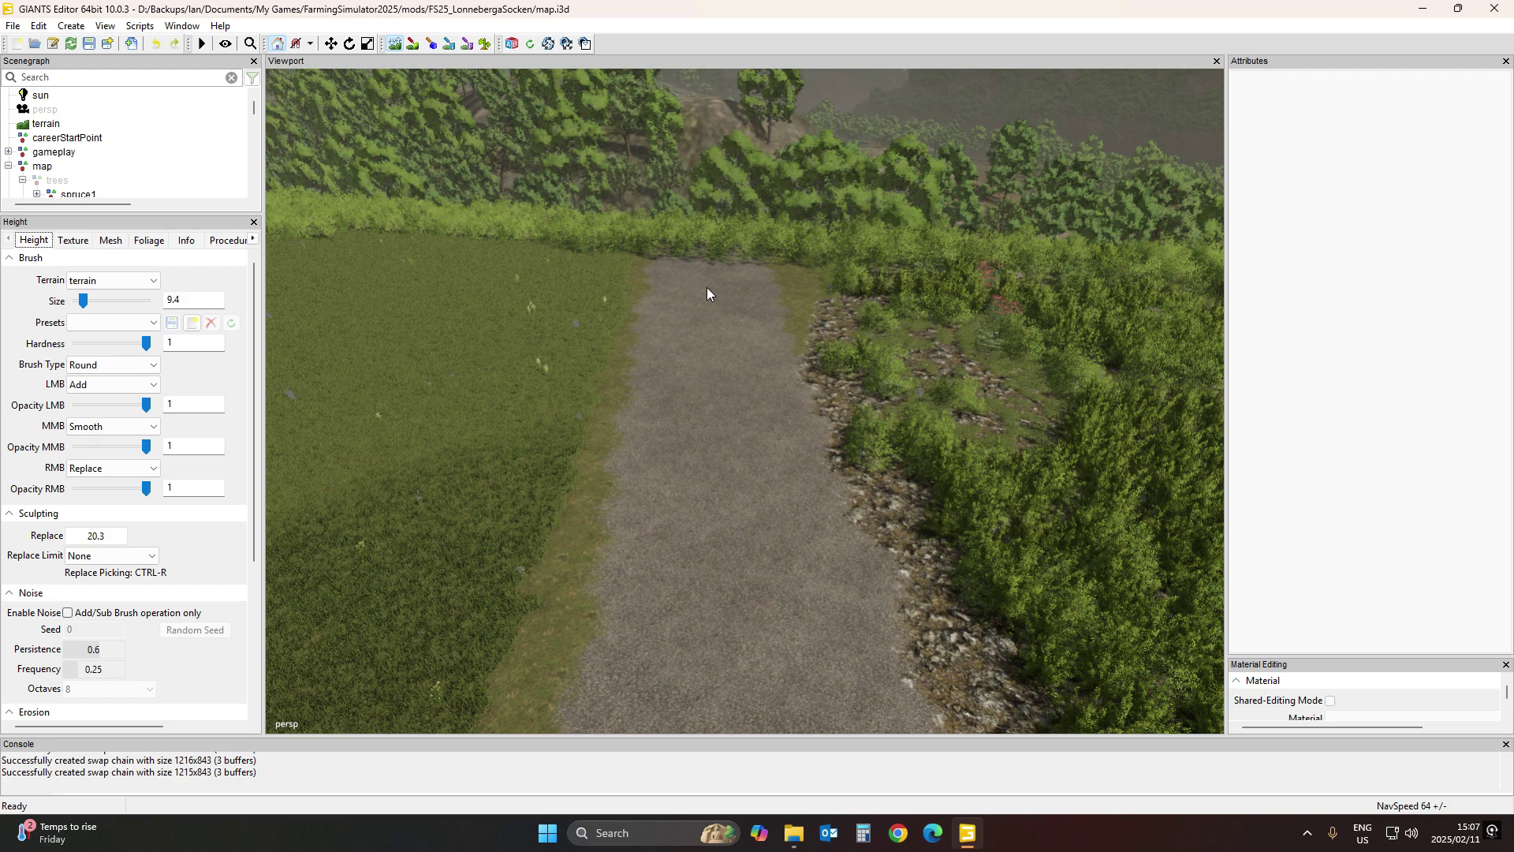
pyautogui.press('t')
pyautogui.moveTo(709, 297)
pyautogui.mouseDown()
pyautogui.moveTo(712, 330)
pyautogui.moveTo(704, 280)
pyautogui.moveTo(704, 300)
pyautogui.mouseUp()
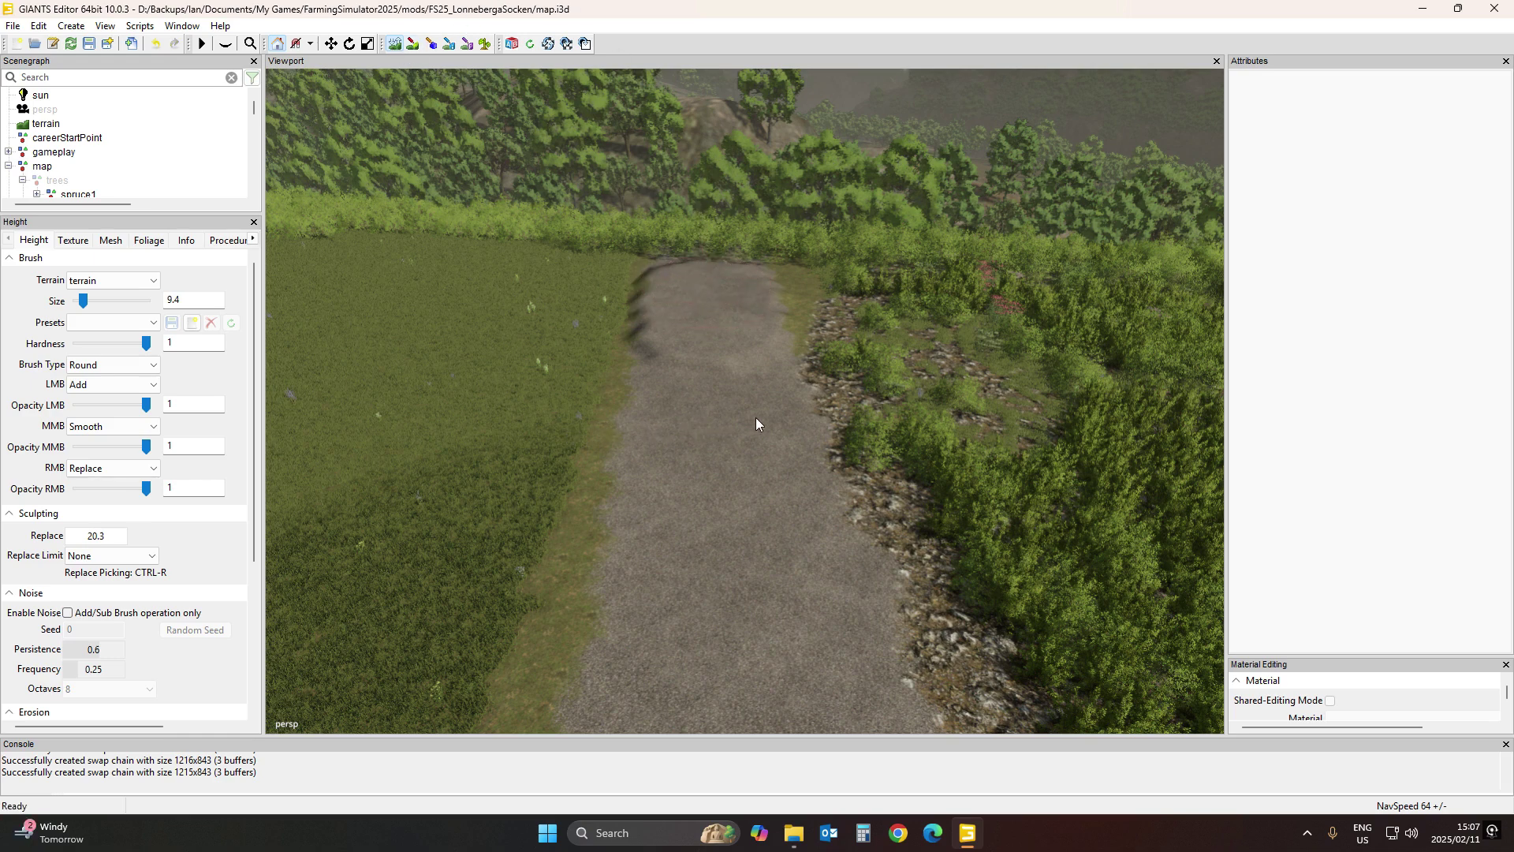
# Sample the terrain height where the track meets the yard by the buildings and set the replace height to 15.3
pyautogui.scroll(-5, 804, 469)
pyautogui.moveTo(787, 481); pyautogui.dragTo(907, 520, button='right')
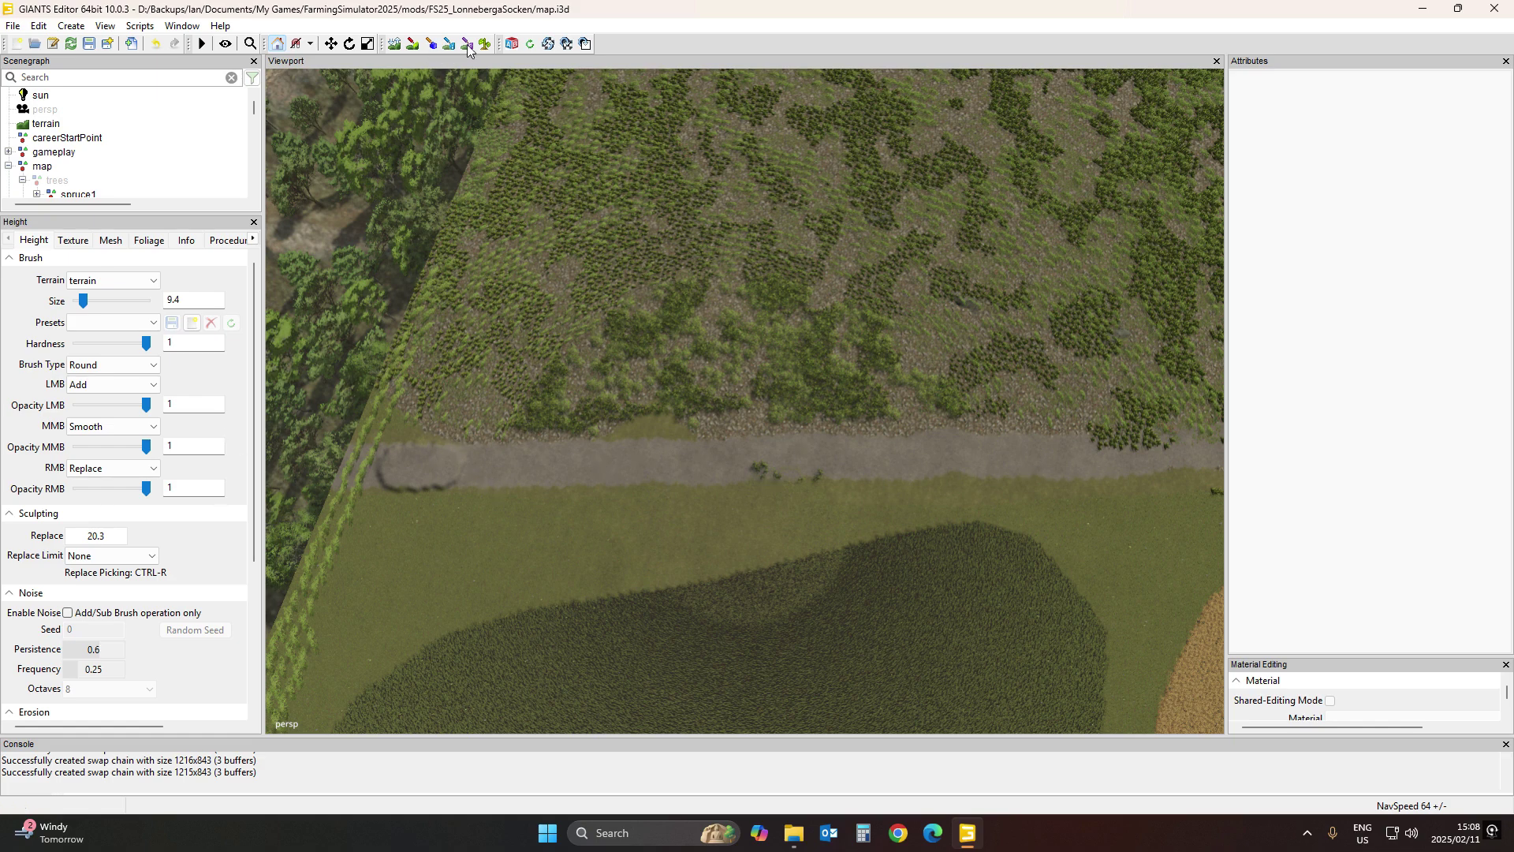
pyautogui.click(395, 44)
pyautogui.moveTo(850, 489); pyautogui.dragTo(273, 485, button='middle')
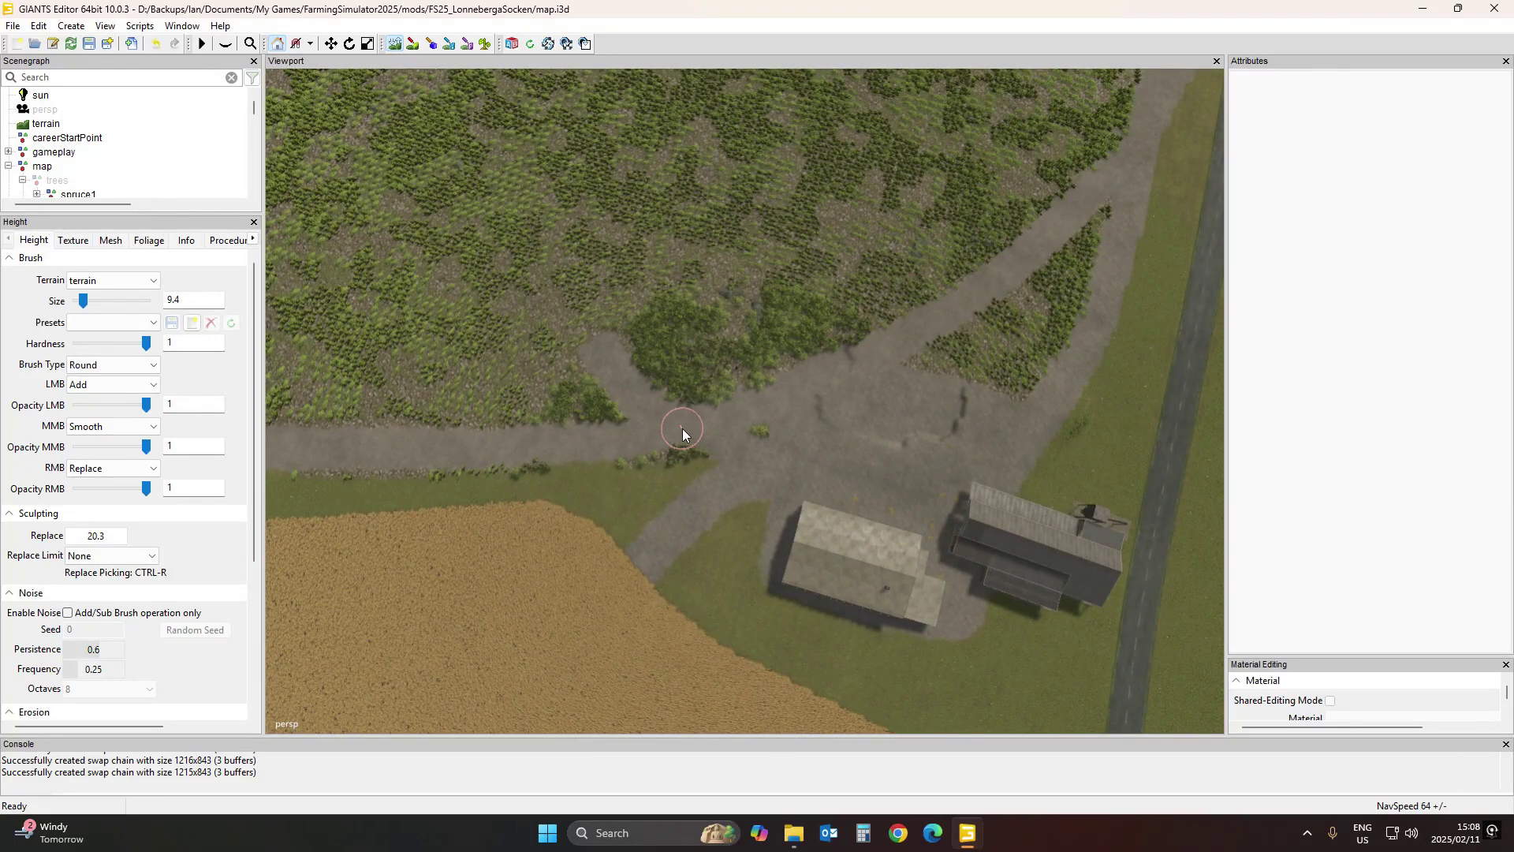
pyautogui.hotkey('ctrl', 'r')
pyautogui.doubleClick(108, 536)
pyautogui.click(109, 536)
pyautogui.write('.3')
pyautogui.press('Return')
# Sculpt the yard end of the track to the replace height of 15.3
pyautogui.moveTo(672, 432); pyautogui.dragTo(770, 443, button='right')
pyautogui.moveTo(607, 439)
pyautogui.mouseDown(button='right')
pyautogui.moveTo(699, 439)
pyautogui.moveTo(669, 465)
pyautogui.moveTo(546, 368)
pyautogui.moveTo(563, 367)
pyautogui.moveTo(531, 399)
pyautogui.mouseUp(button='right')
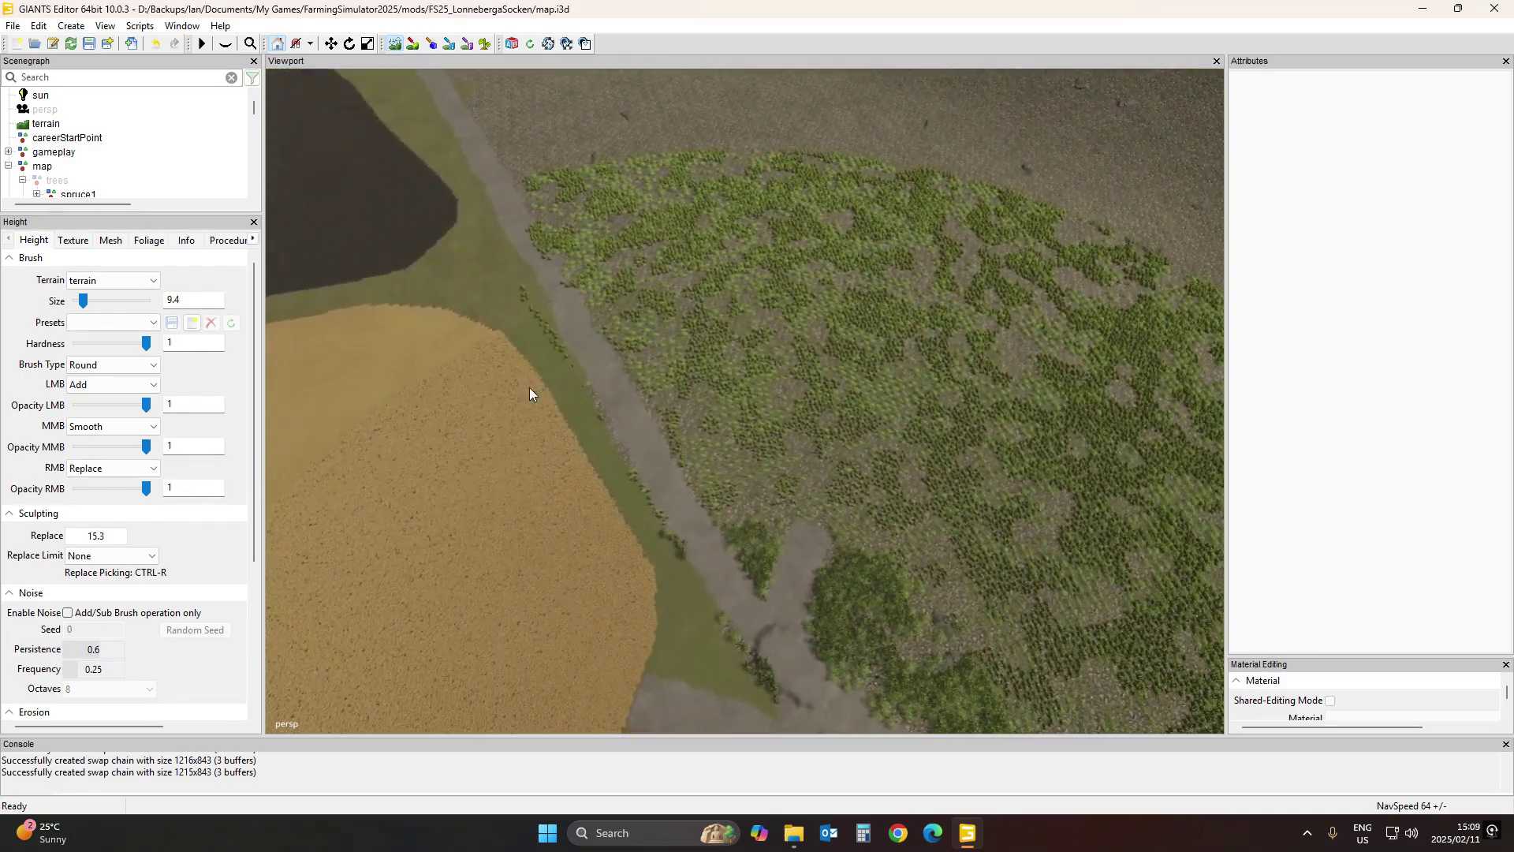
pyautogui.moveTo(859, 392); pyautogui.dragTo(707, 342, button='right')
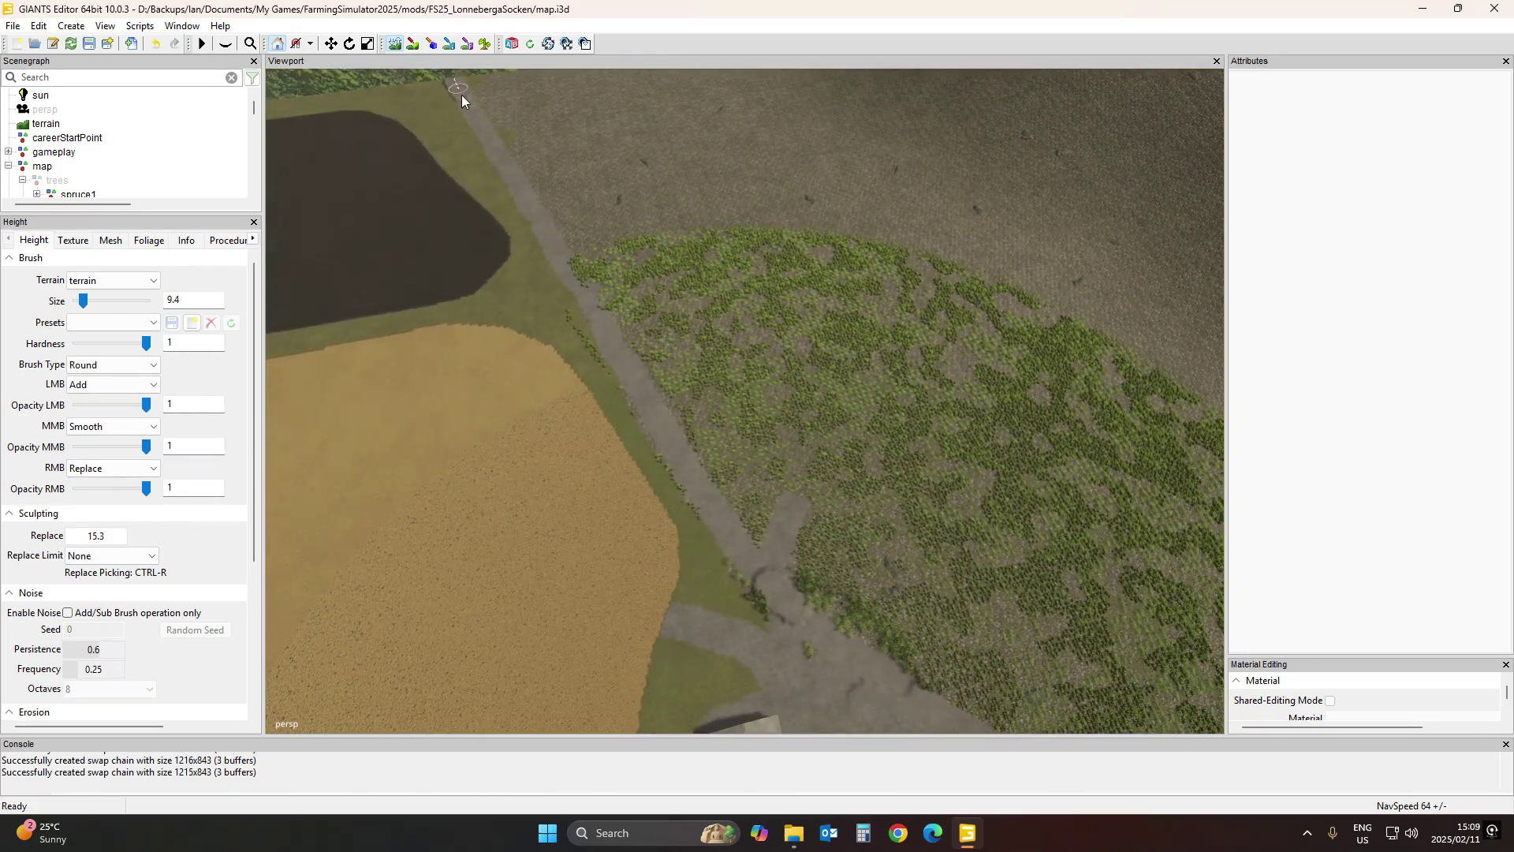
pyautogui.click(782, 595)
# Switch the brush's replace operation to Set Slope Target and place the slope target at the yard end of the track
pyautogui.press('w')
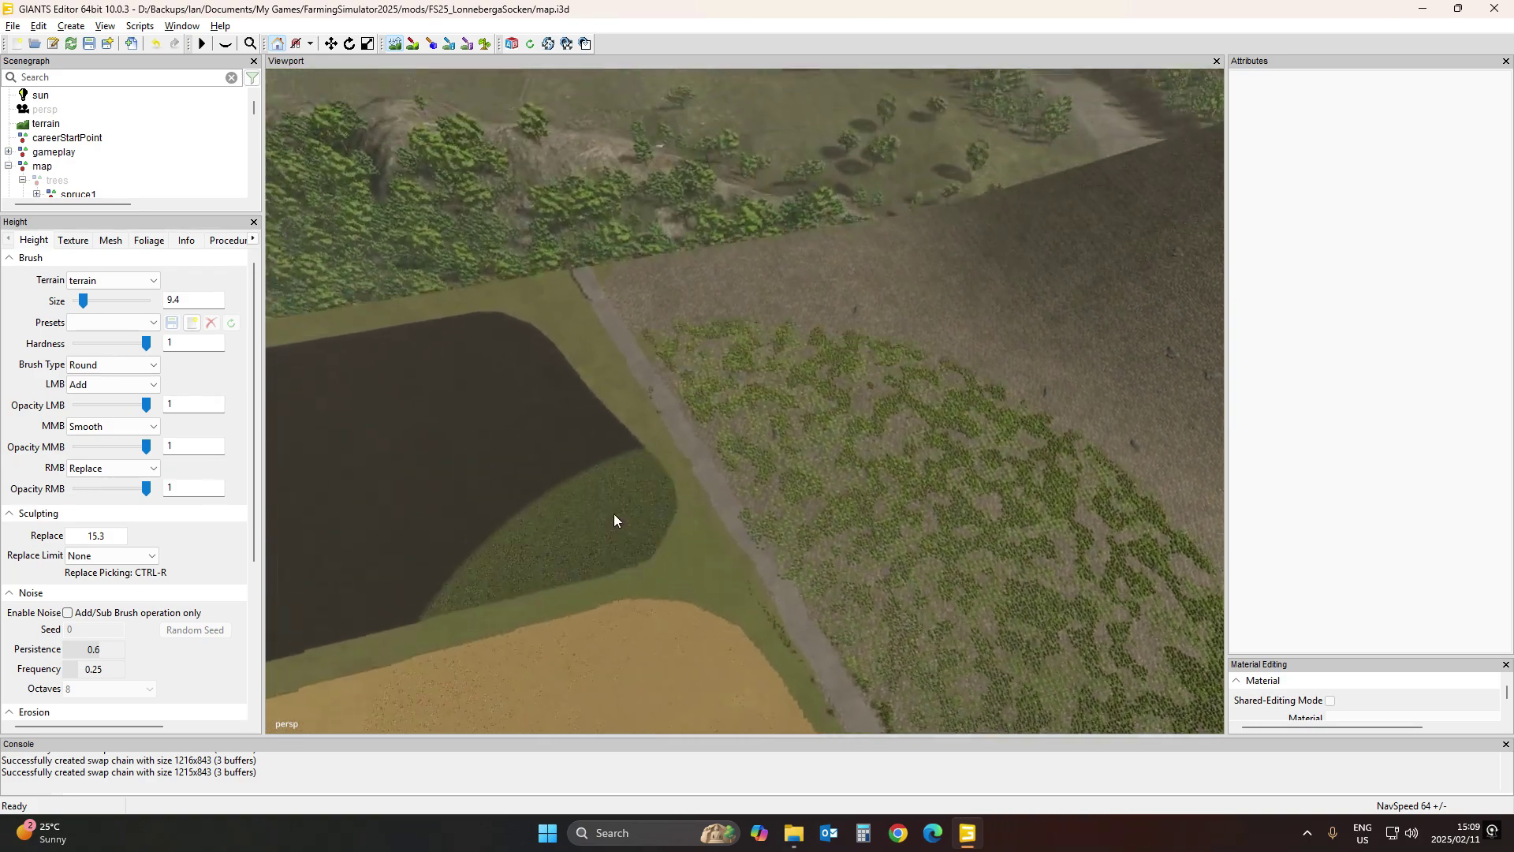
pyautogui.keyDown('alt'); pyautogui.moveTo(585, 413); pyautogui.dragTo(639, 369); pyautogui.keyUp('alt')
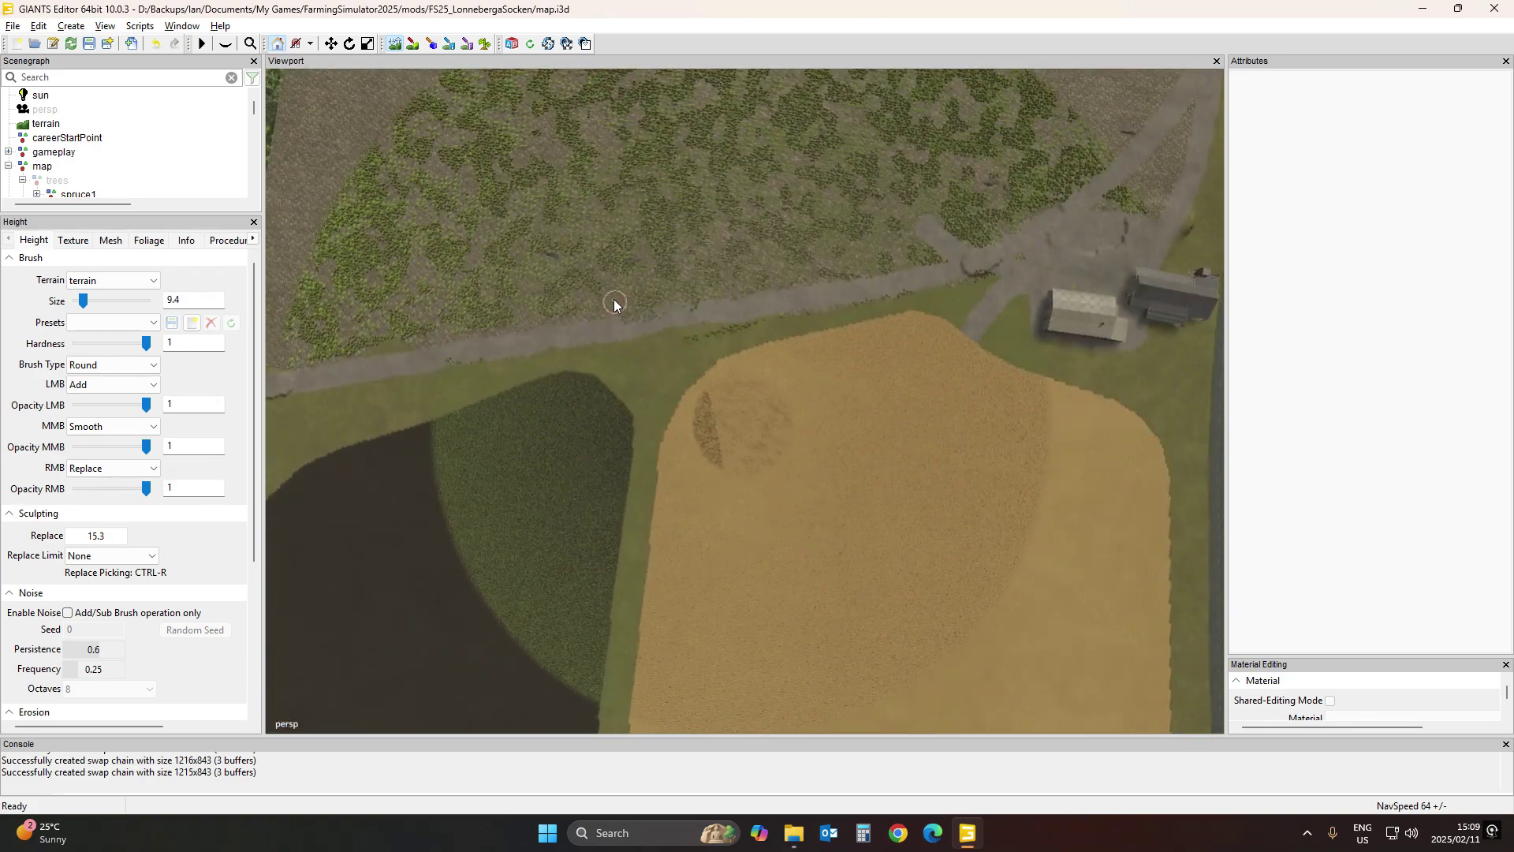
pyautogui.keyDown('alt'); pyautogui.moveTo(614, 304); pyautogui.dragTo(773, 448, button='middle'); pyautogui.keyUp('alt')
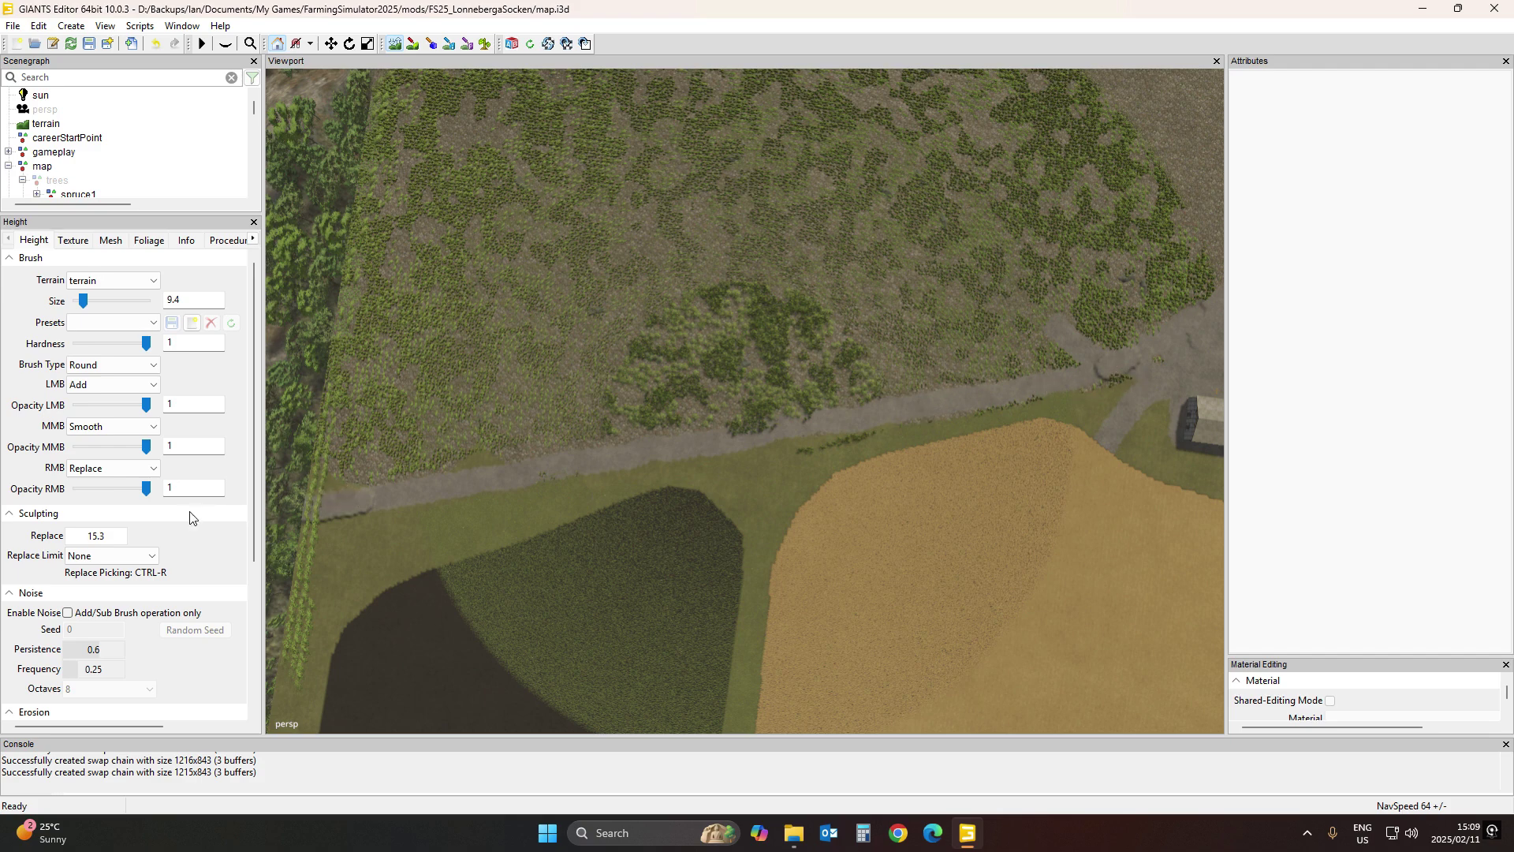
pyautogui.click(98, 473)
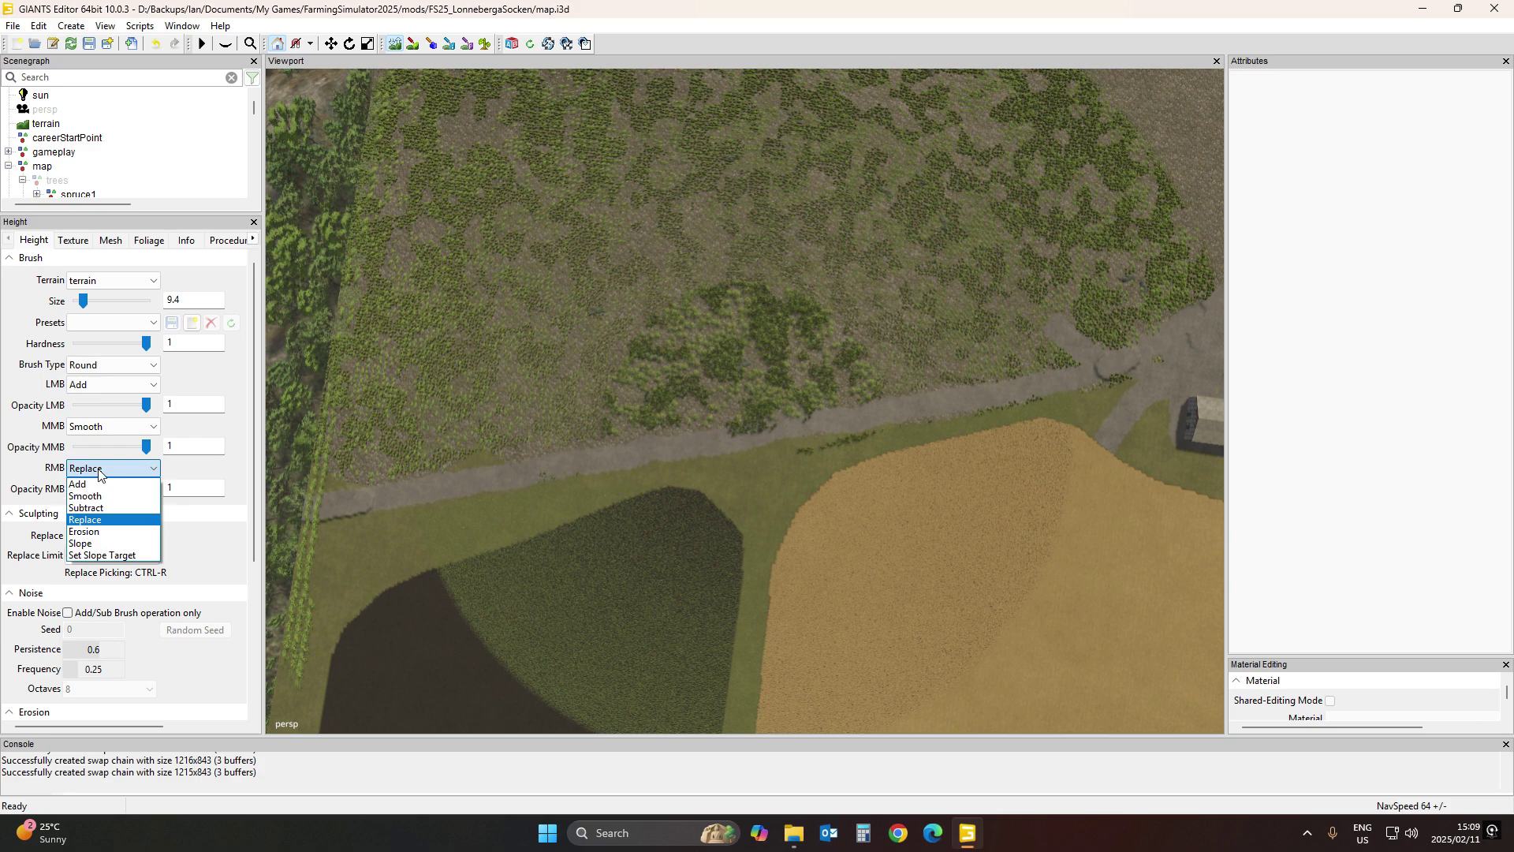
pyautogui.click(102, 555)
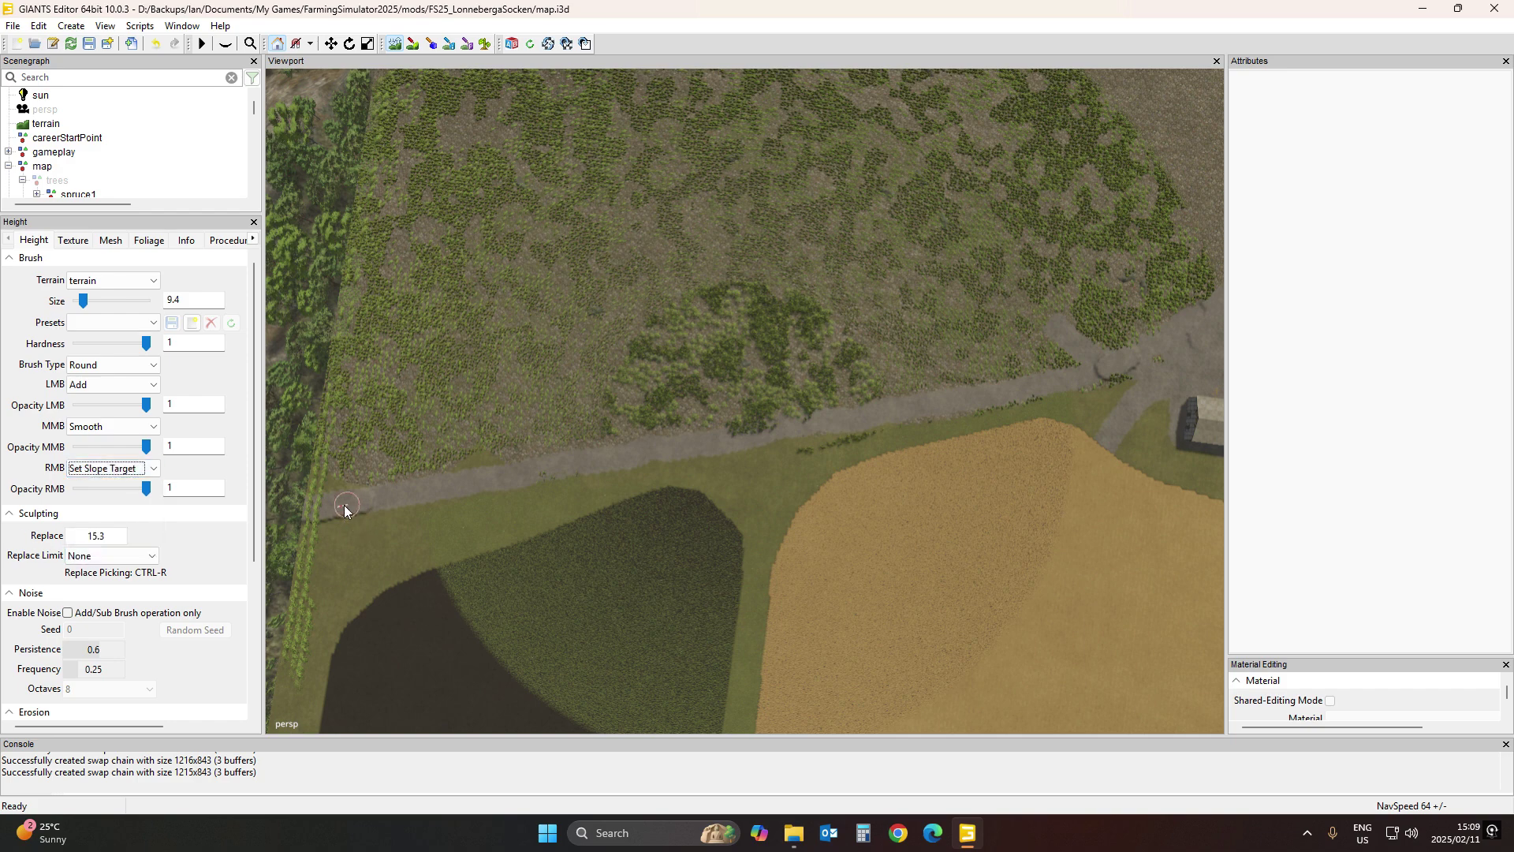
pyautogui.rightClick(1117, 363)
# Switch the brush operation to Slope and sculpt an even slope along the track from its far end to the yard
pyautogui.click(96, 470)
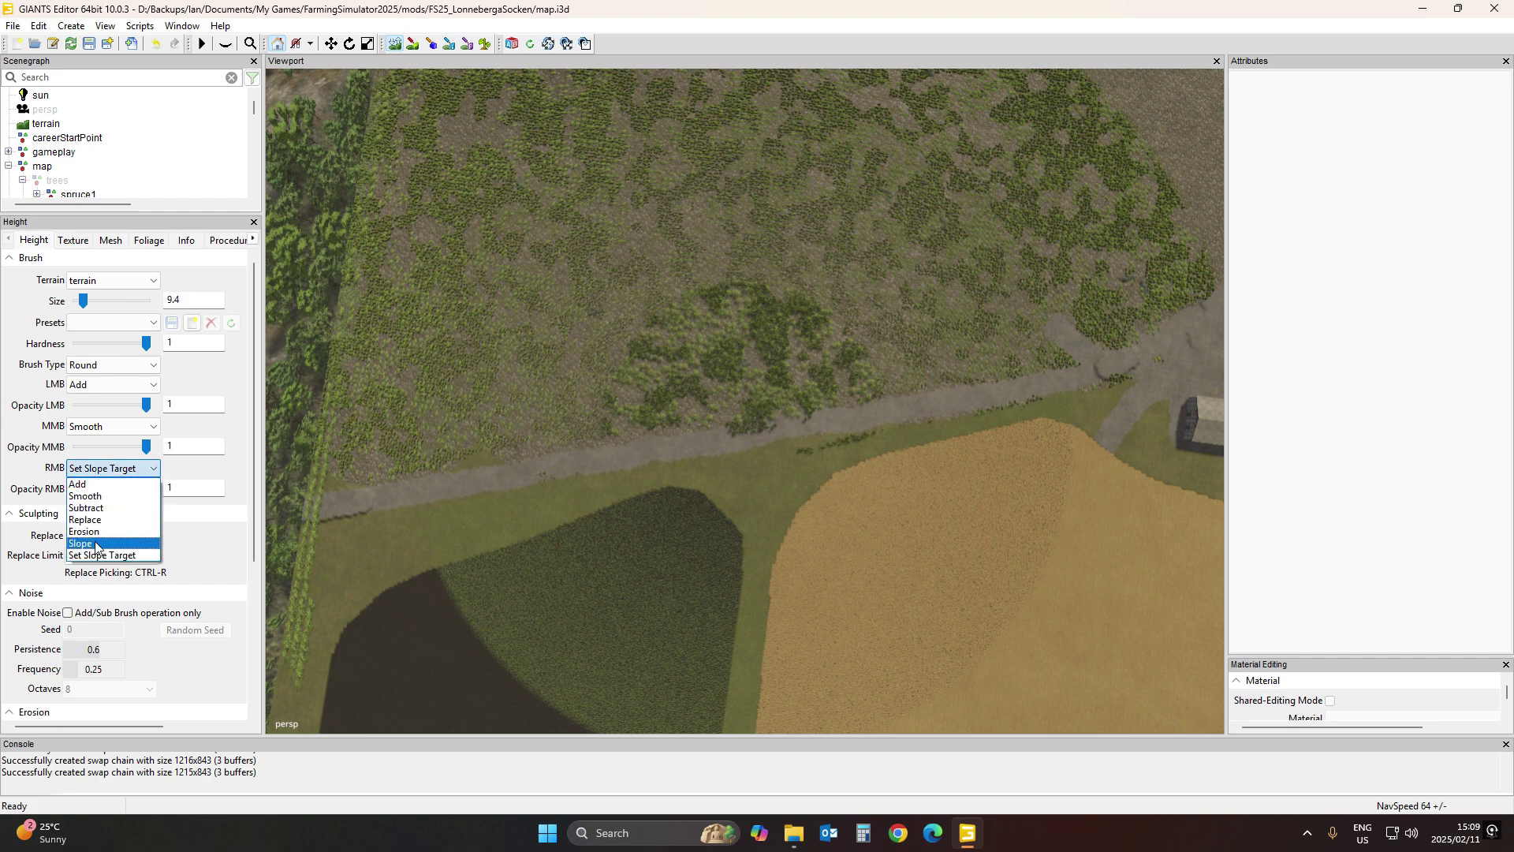
pyautogui.click(87, 542)
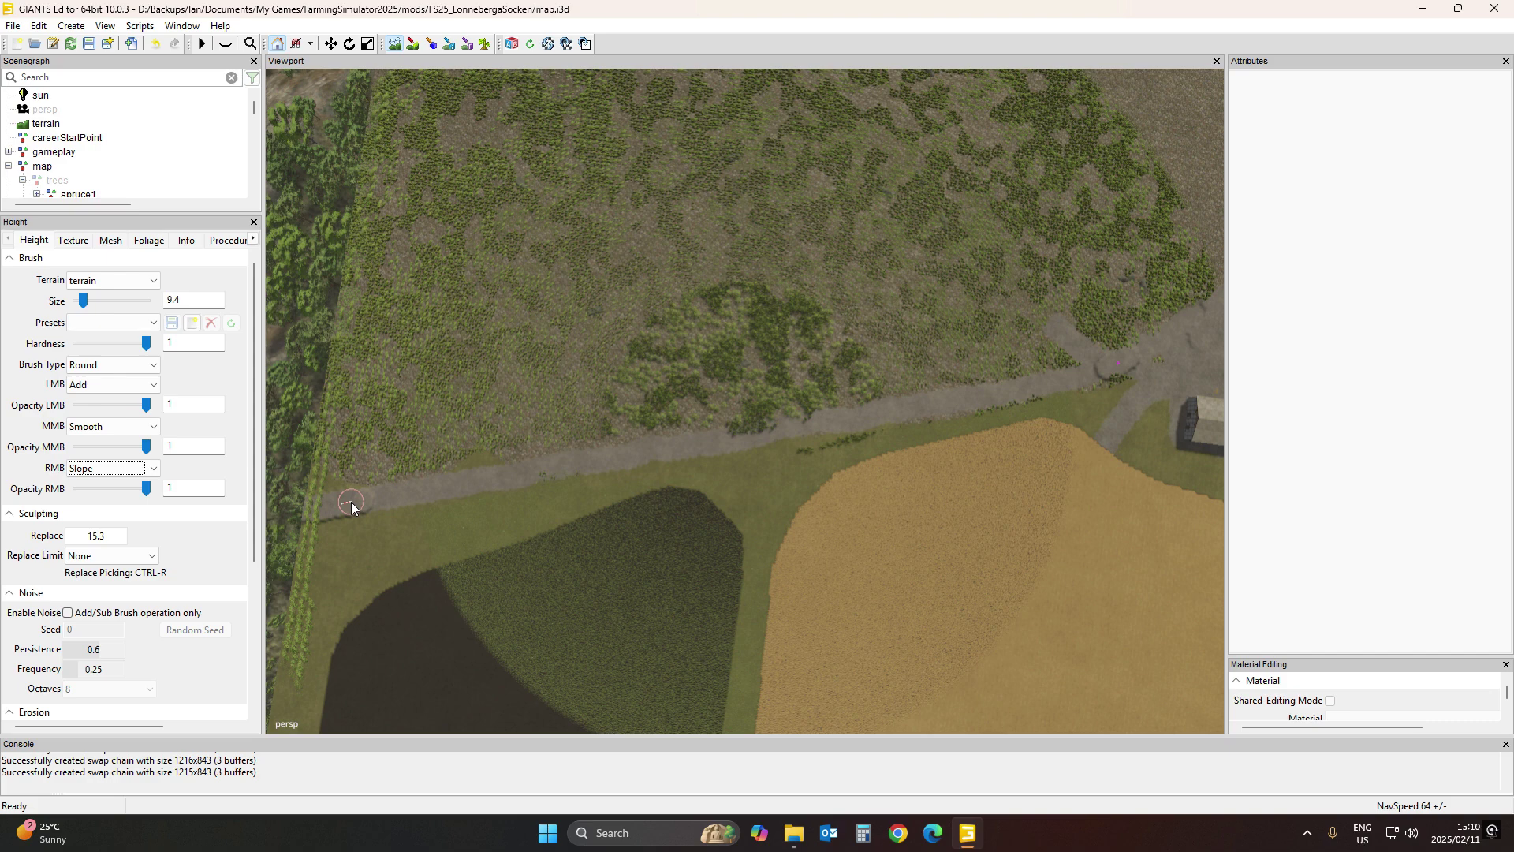
pyautogui.rightClick(352, 502)
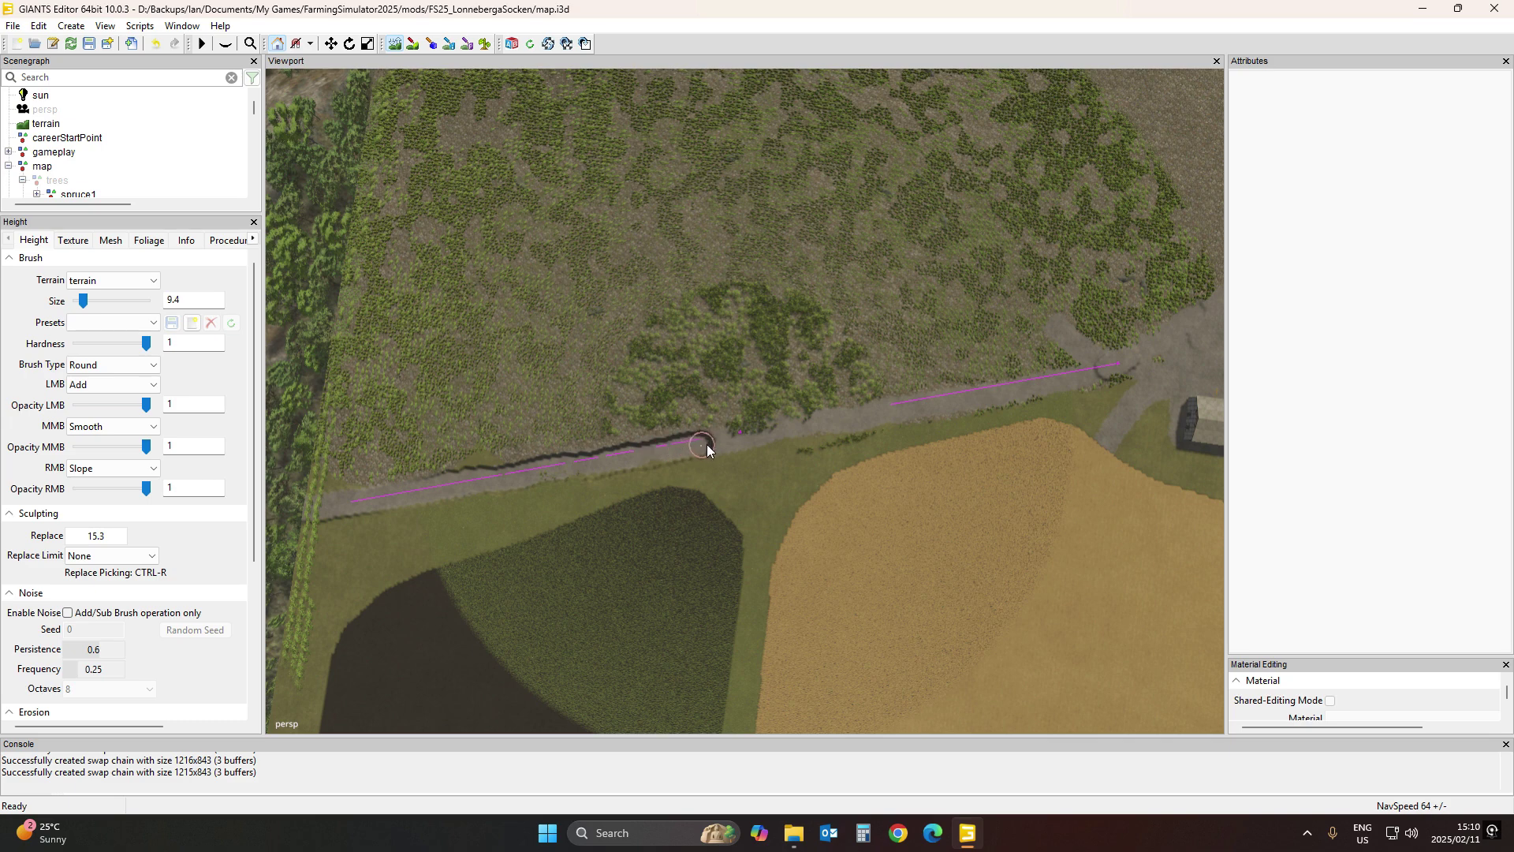
pyautogui.moveTo(708, 452); pyautogui.dragTo(733, 446, button='right')
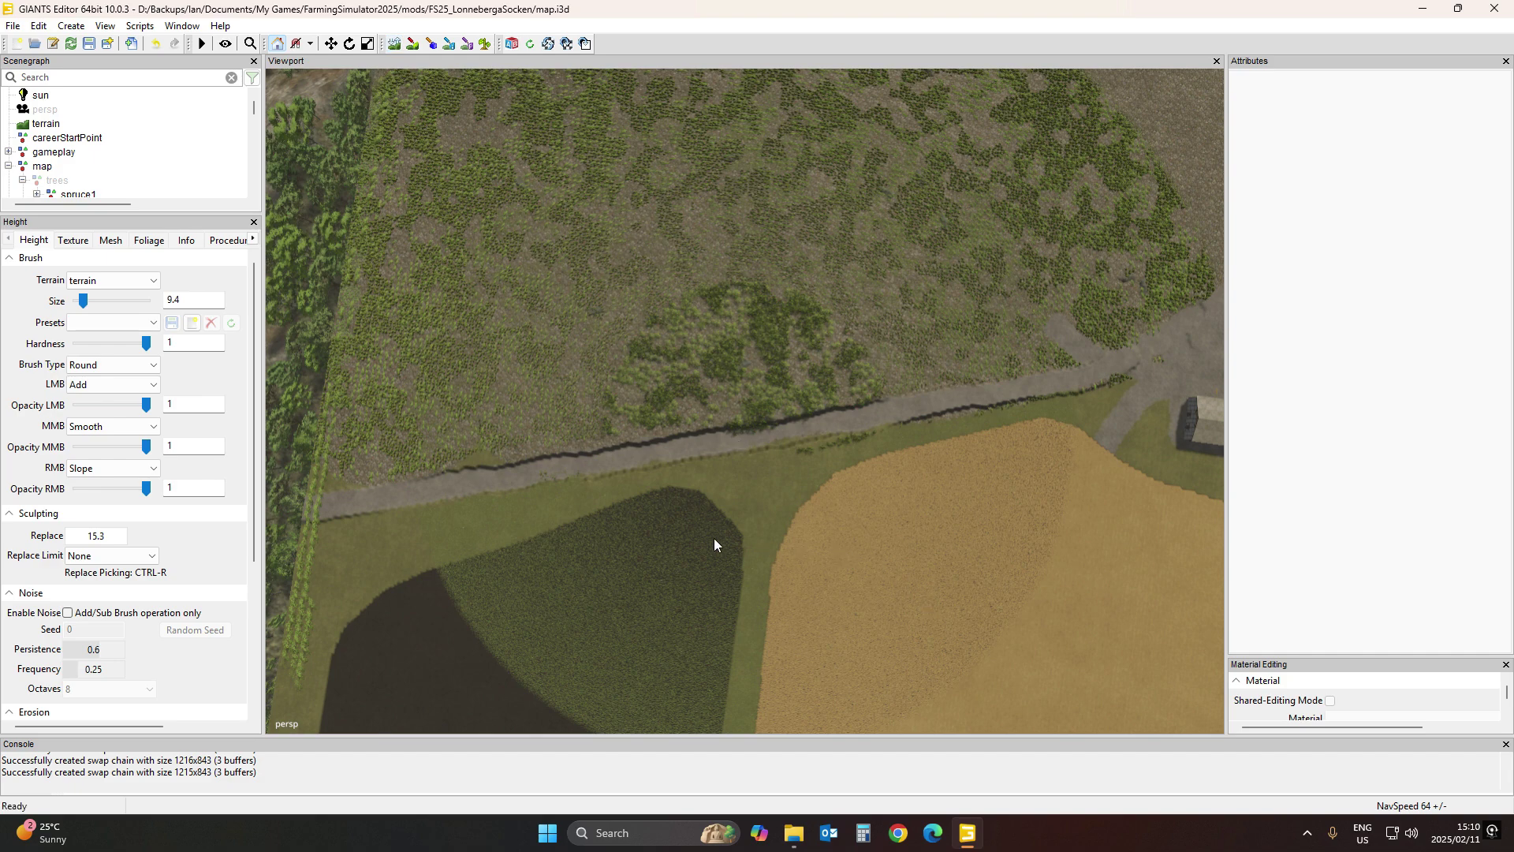
# Examine the sloped track and its banks, first from ground level along its length and from above
pyautogui.moveTo(713, 538); pyautogui.dragTo(754, 408, button='middle')
pyautogui.press('w')
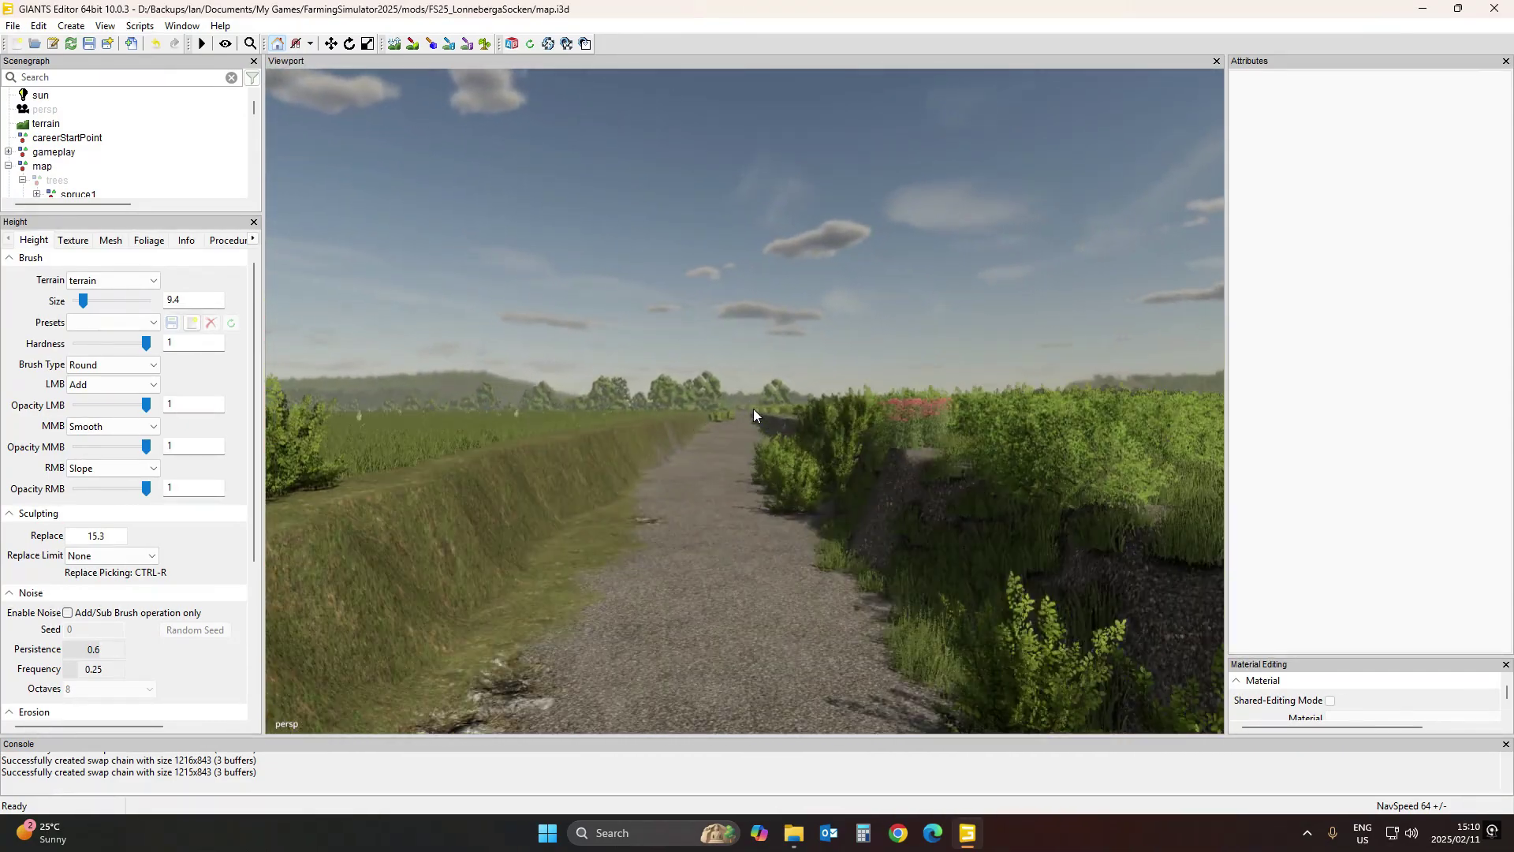
pyautogui.press('w')
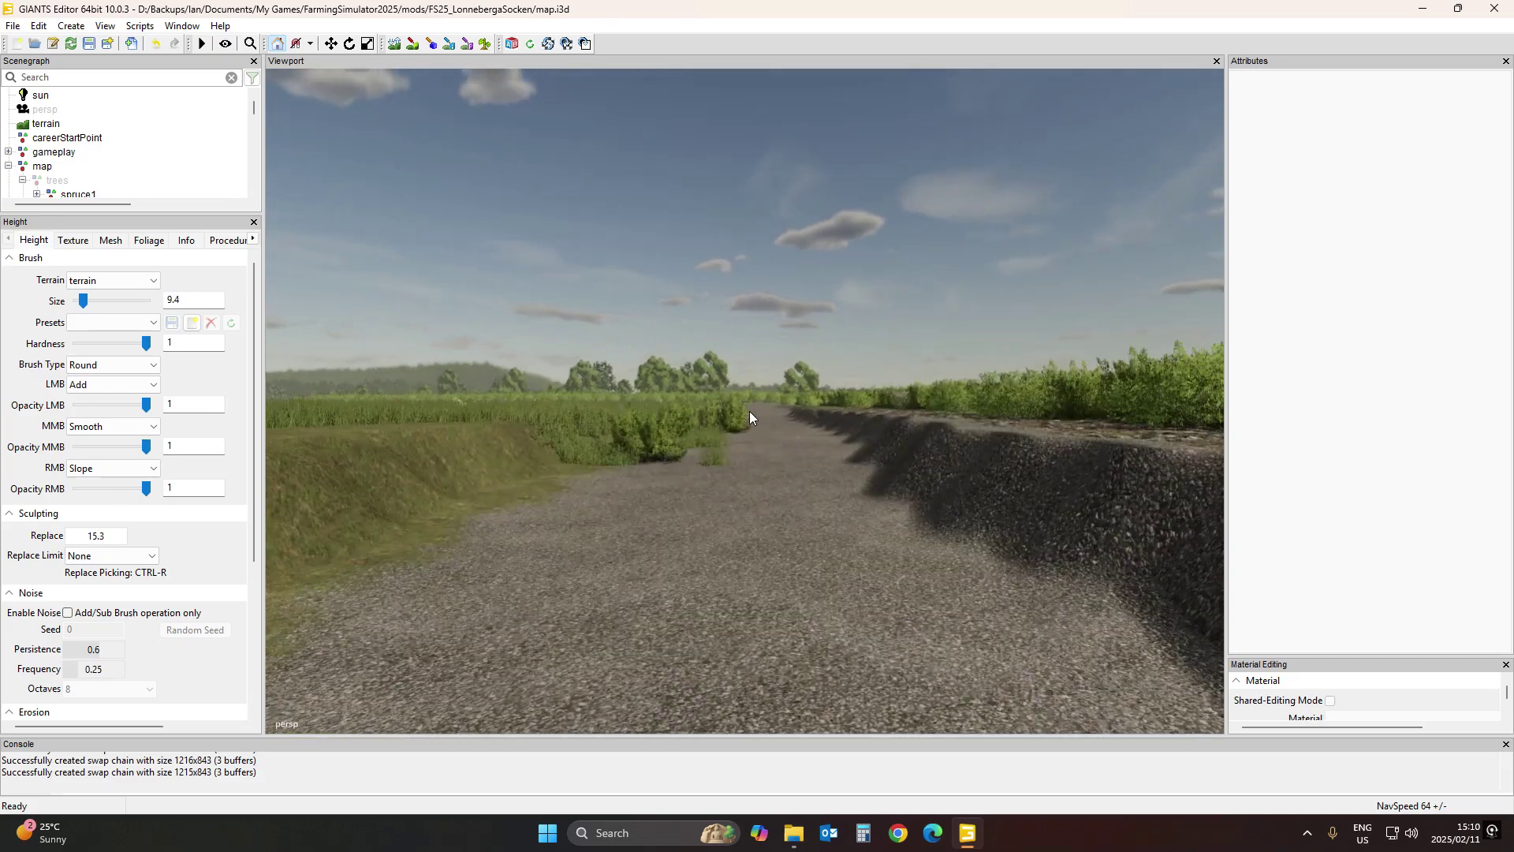
pyautogui.press('w')
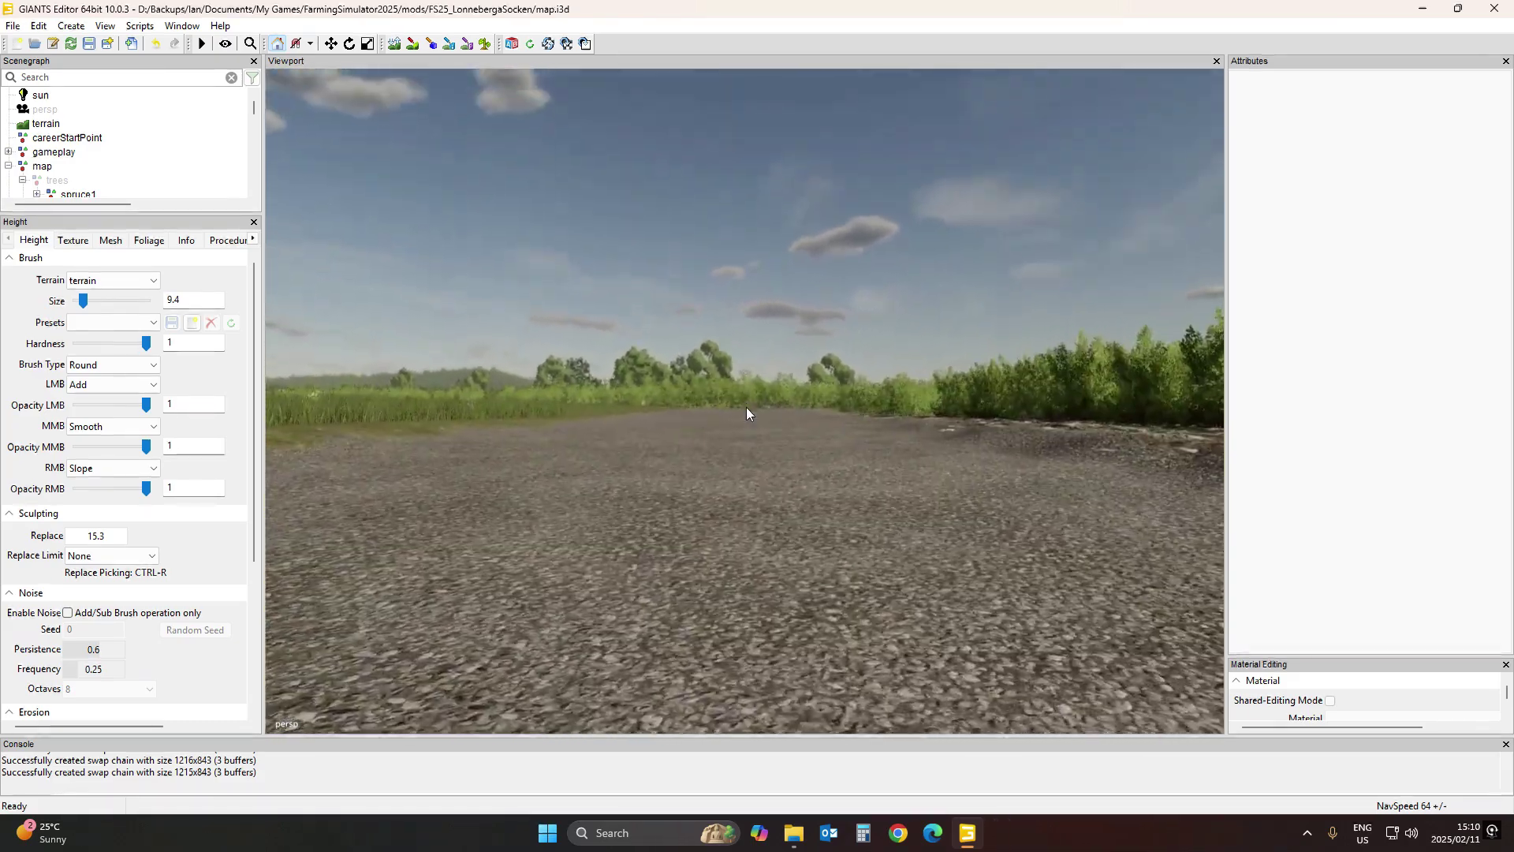
pyautogui.press('w')
pyautogui.moveTo(751, 418); pyautogui.dragTo(495, 428, button='right')
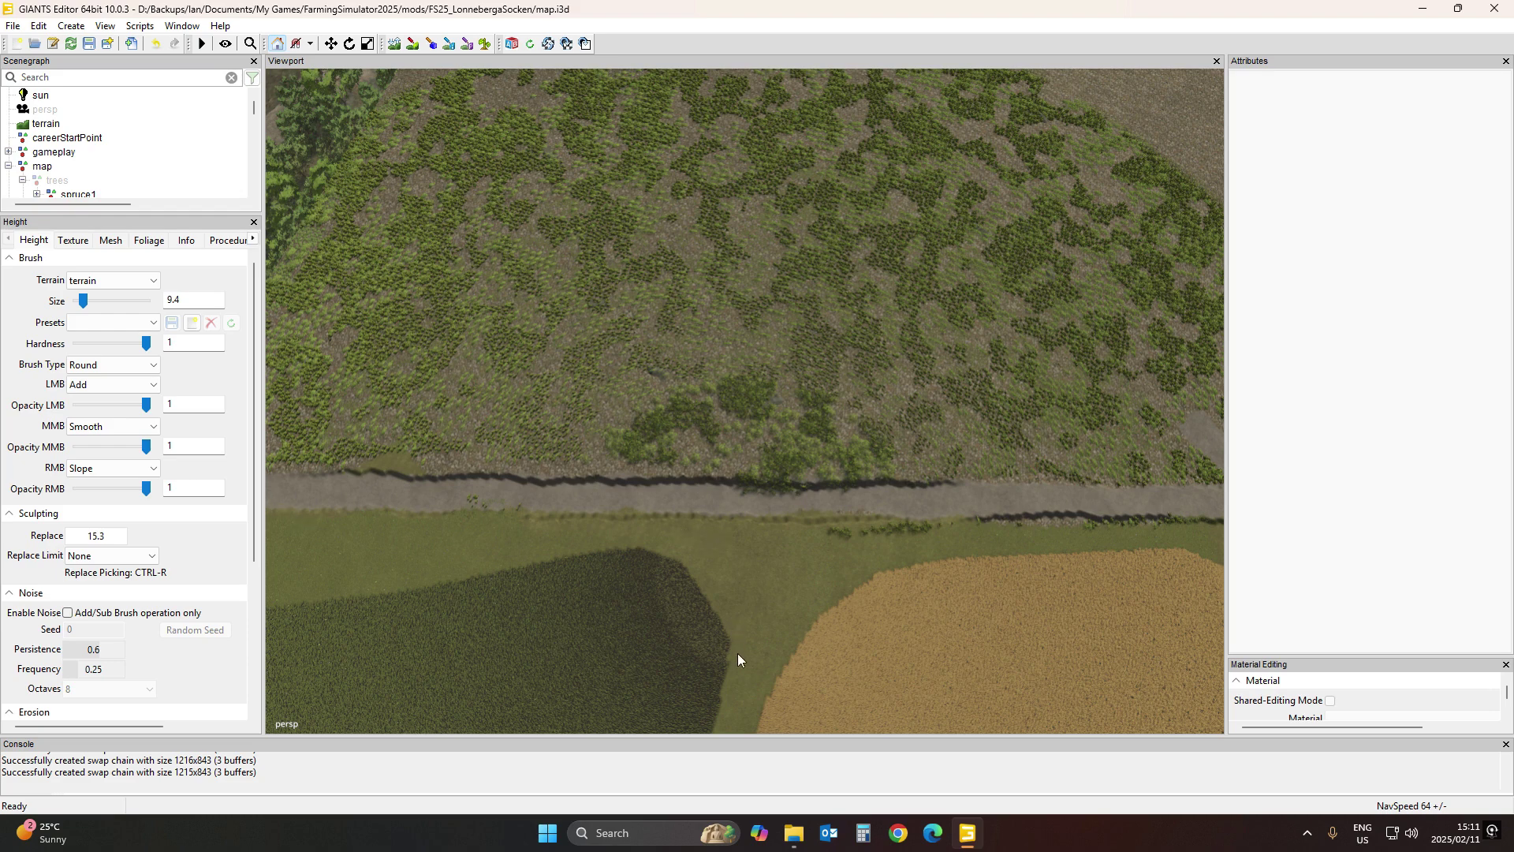
pyautogui.moveTo(777, 647); pyautogui.dragTo(492, 493, button='right')
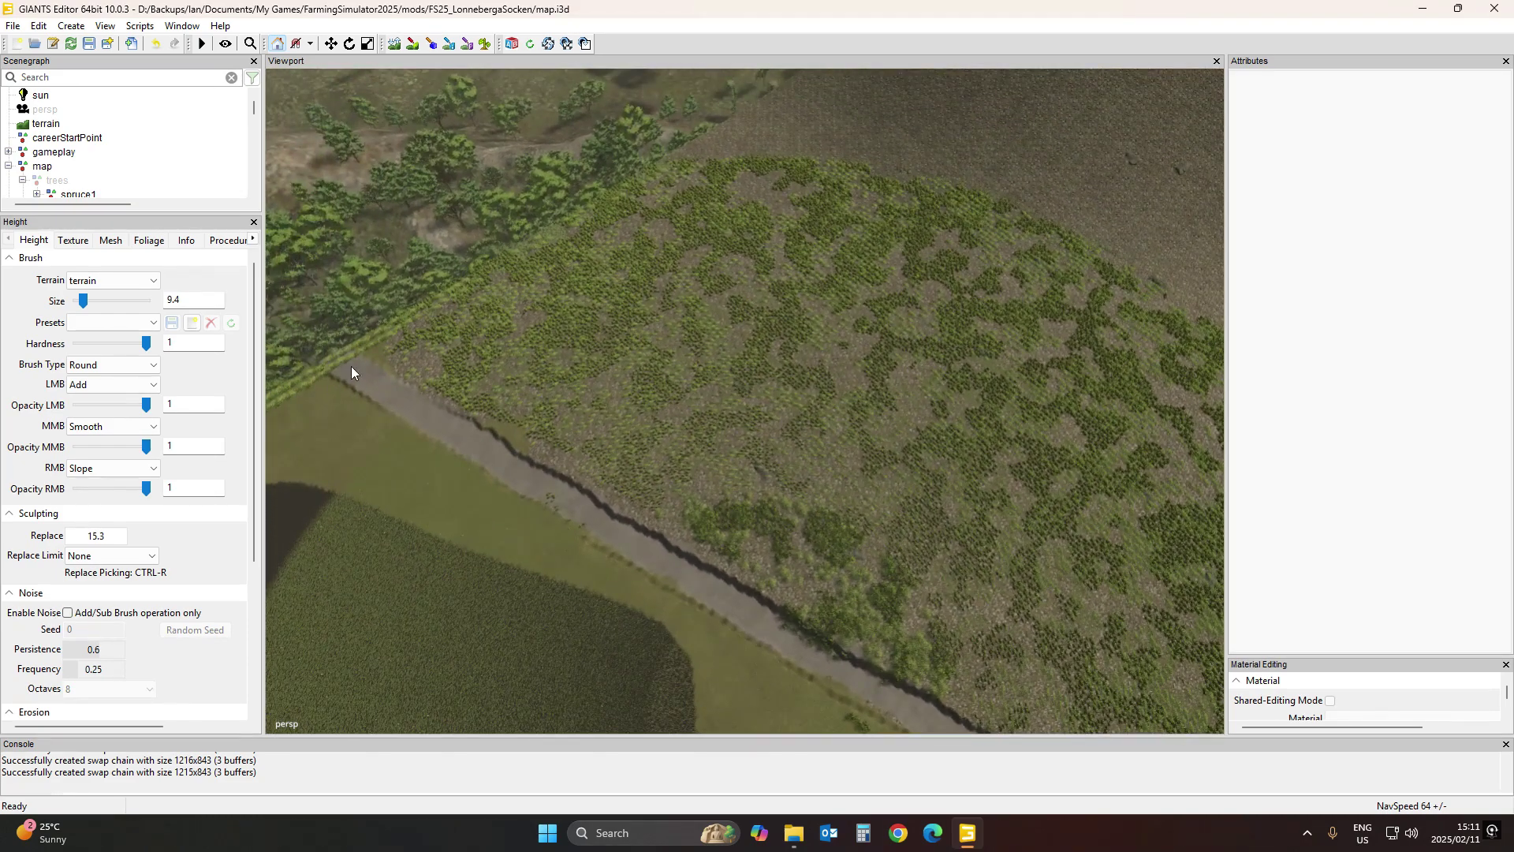
pyautogui.moveTo(606, 476); pyautogui.dragTo(980, 431, button='right')
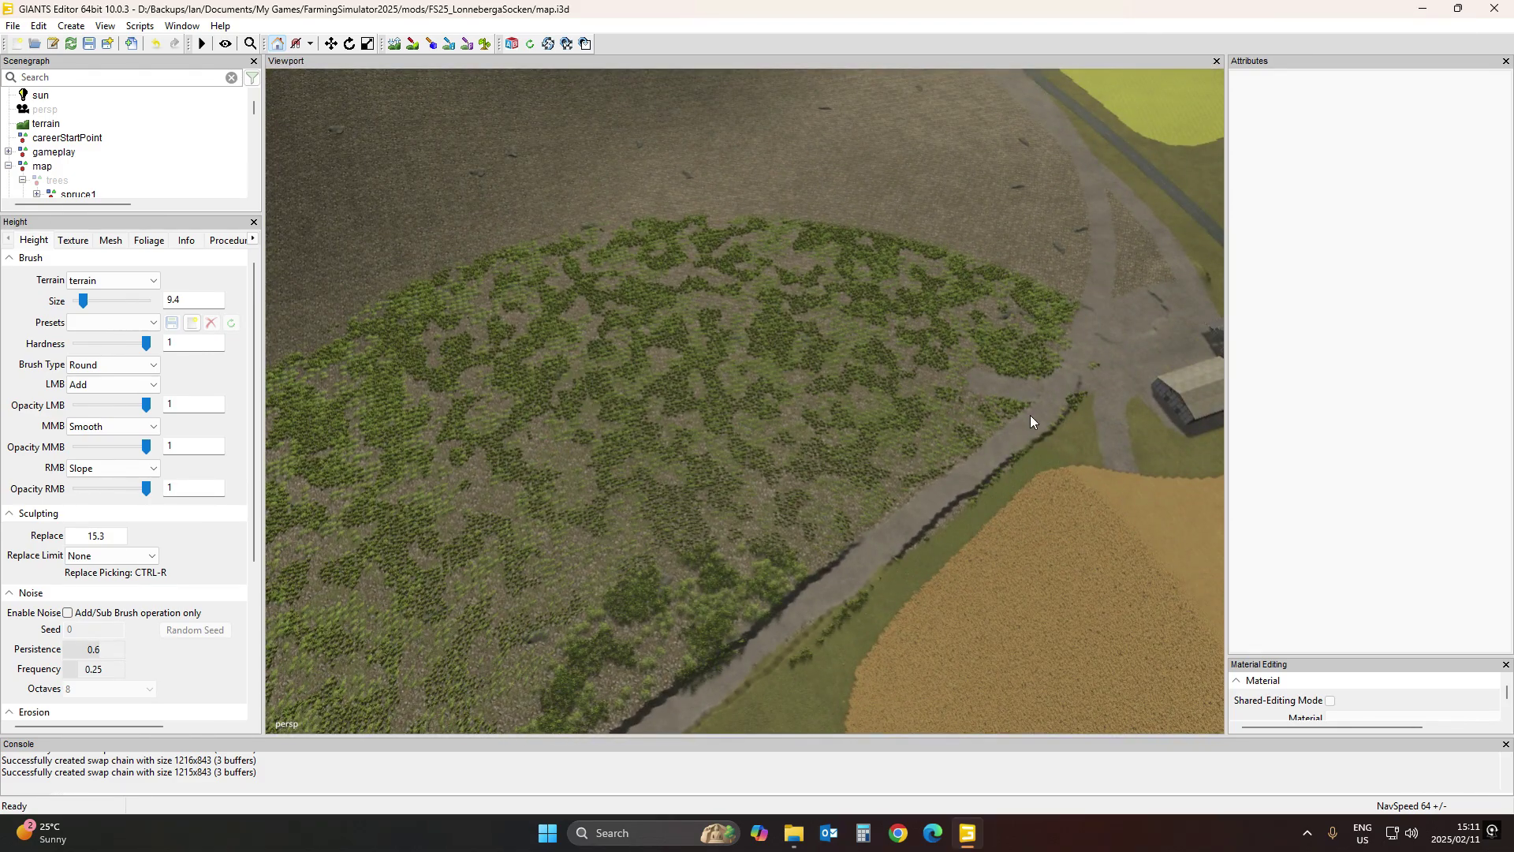
pyautogui.moveTo(1082, 491); pyautogui.dragTo(945, 583, button='right')
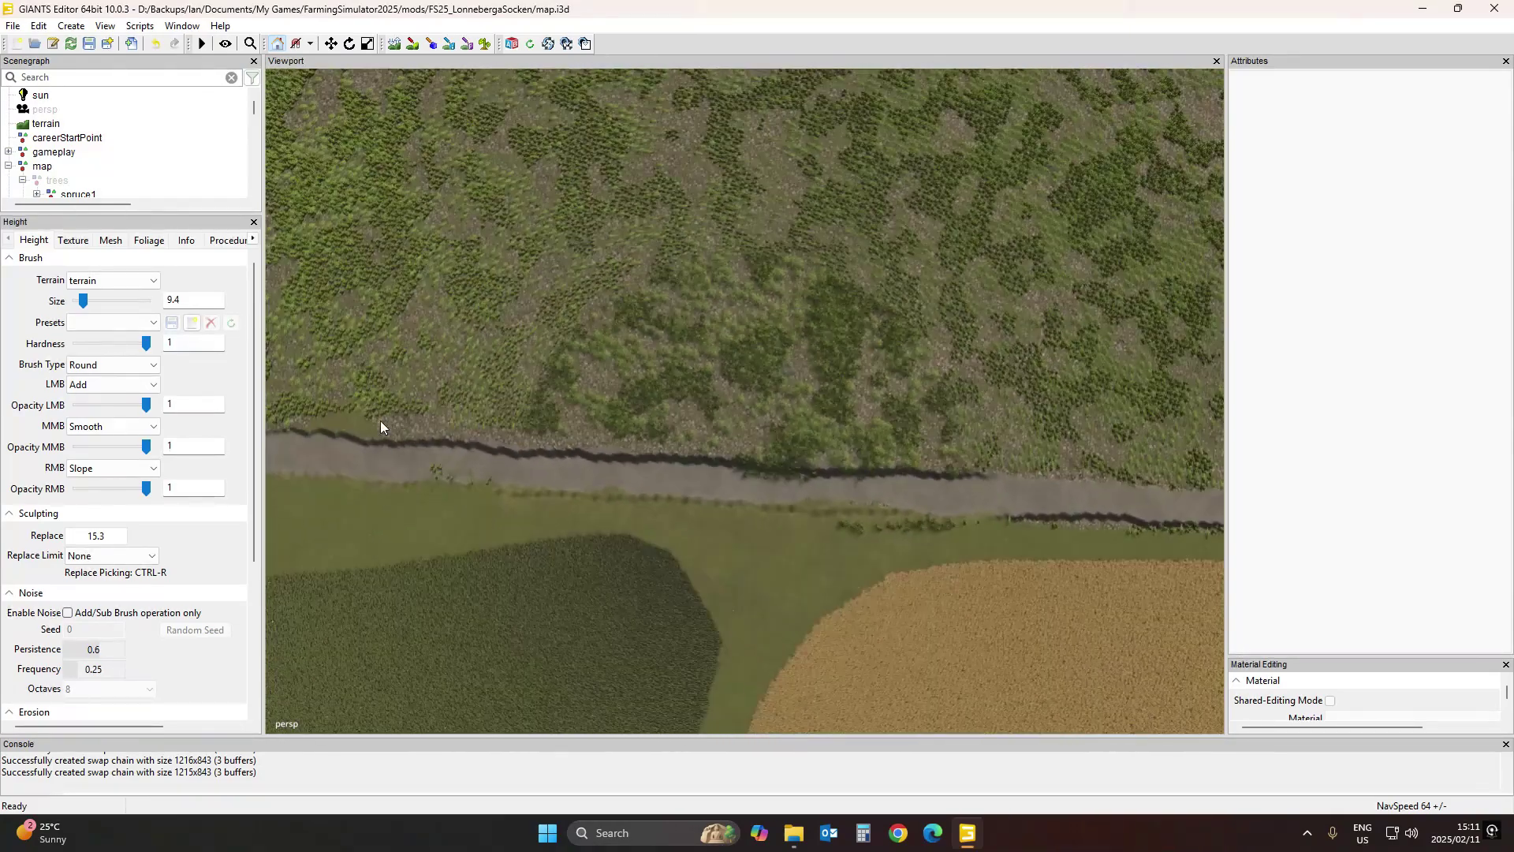
# Enlarge the brush size to 10.4 and sculpt the slope wider along the track beside the fields
pyautogui.scroll(-5, 676, 470)
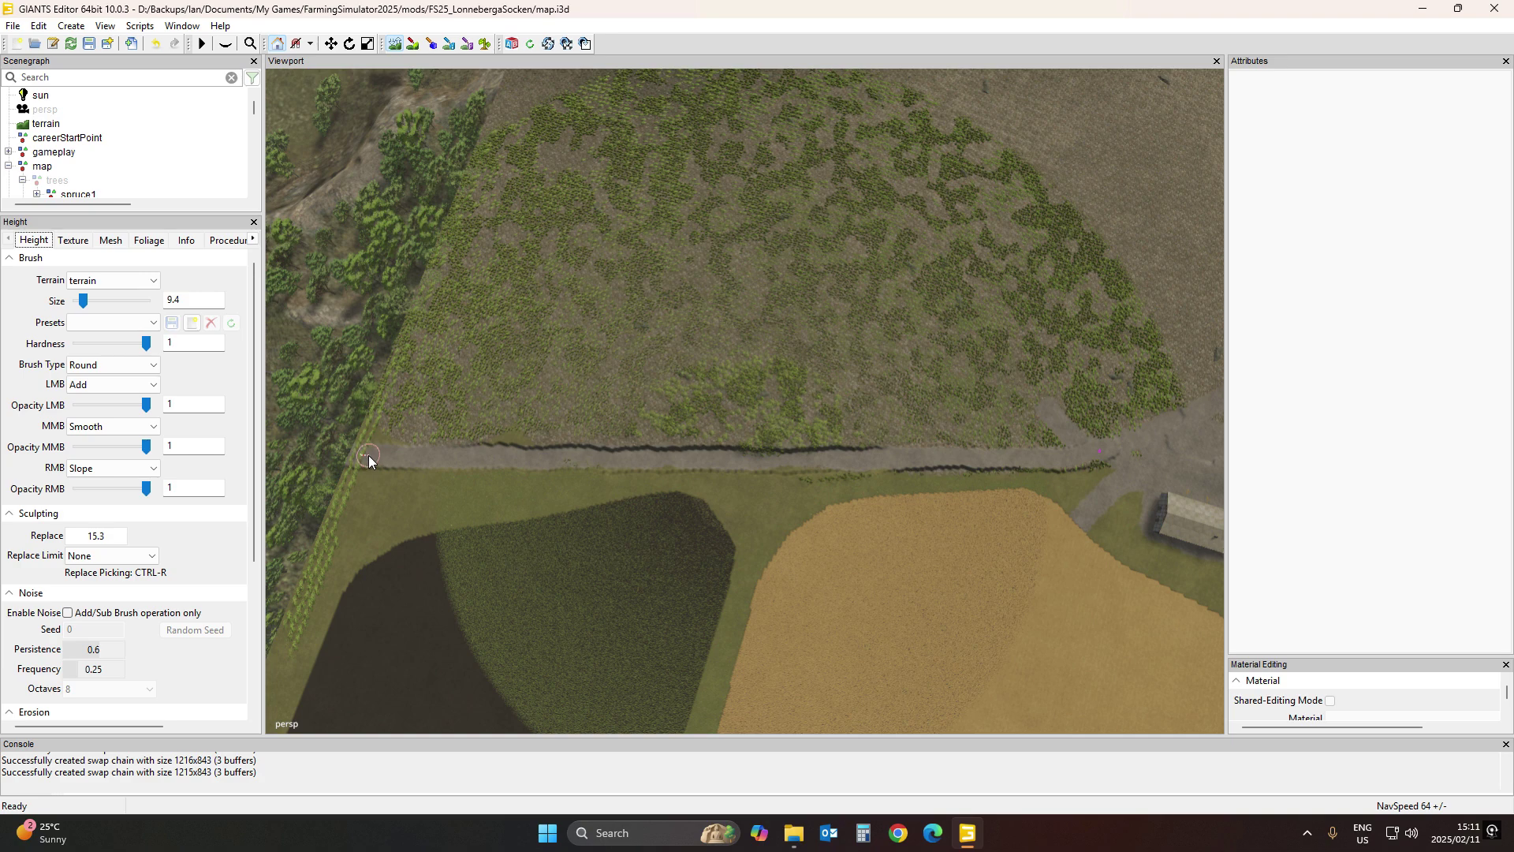
pyautogui.keyDown('ctrl'); pyautogui.scroll(1, 368, 456); pyautogui.keyUp('ctrl')
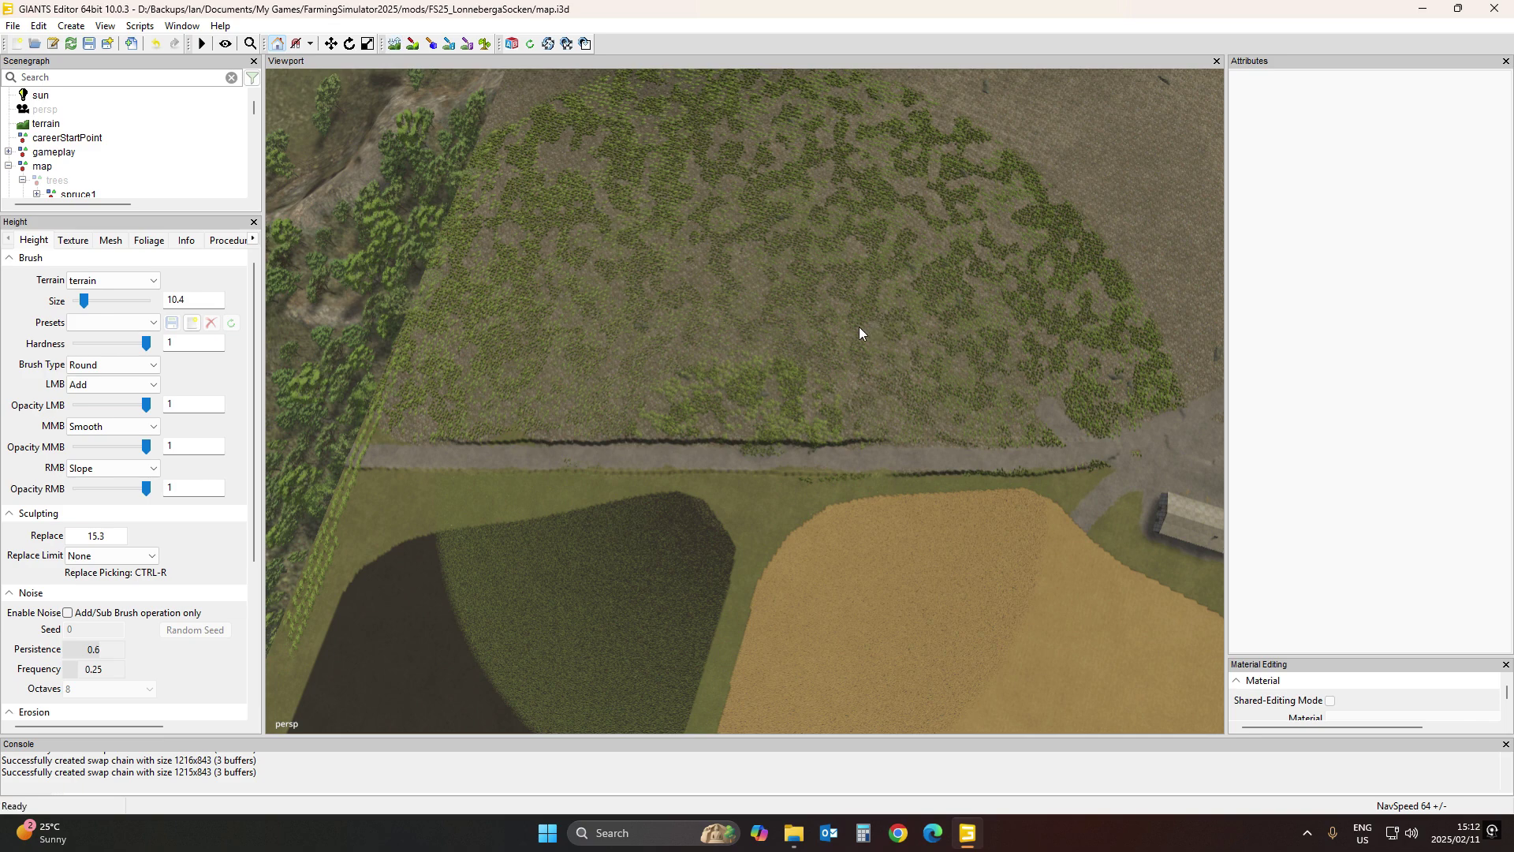
# Reduce the brush size to 7.9, choose Set Slope Target, and place the target on the track beside the paved road past the yard
pyautogui.moveTo(859, 327); pyautogui.dragTo(969, 500, button='middle')
pyautogui.press('d')
pyautogui.scroll(-5, 912, 505)
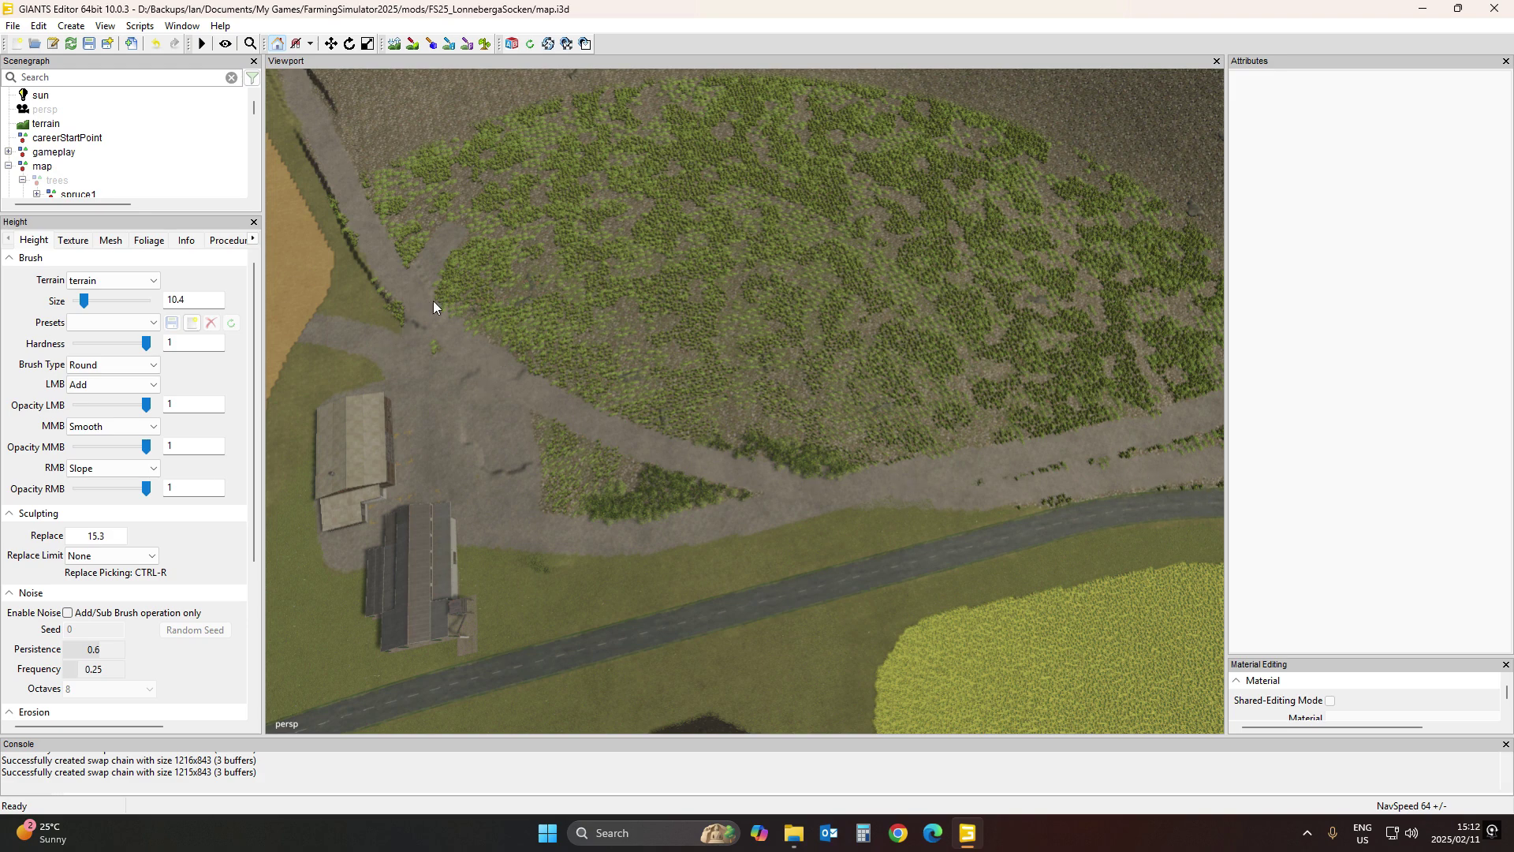
pyautogui.click(394, 44)
pyautogui.click(97, 470)
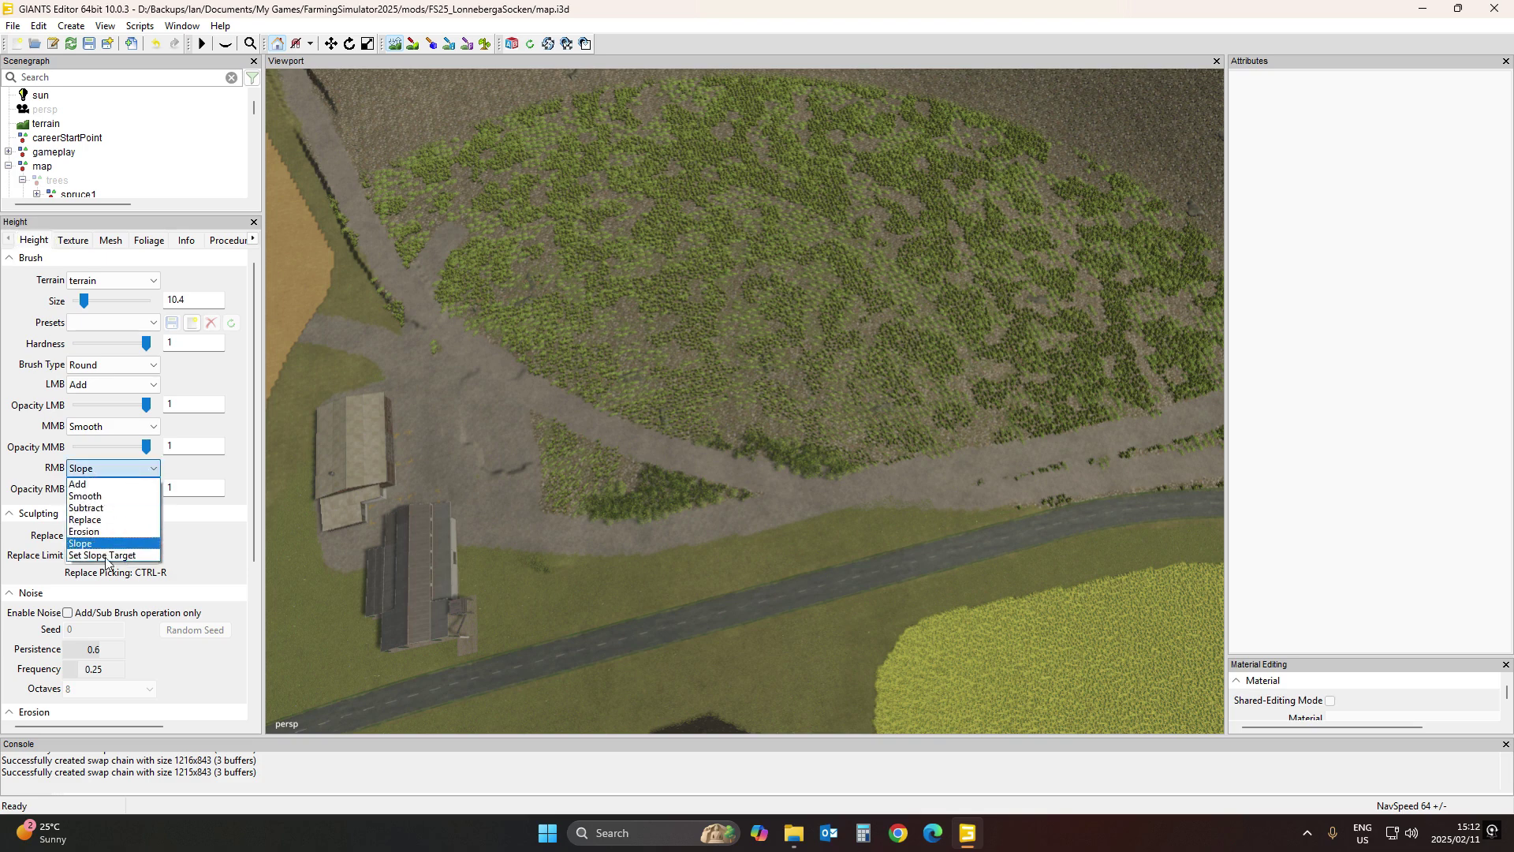
pyautogui.click(104, 555)
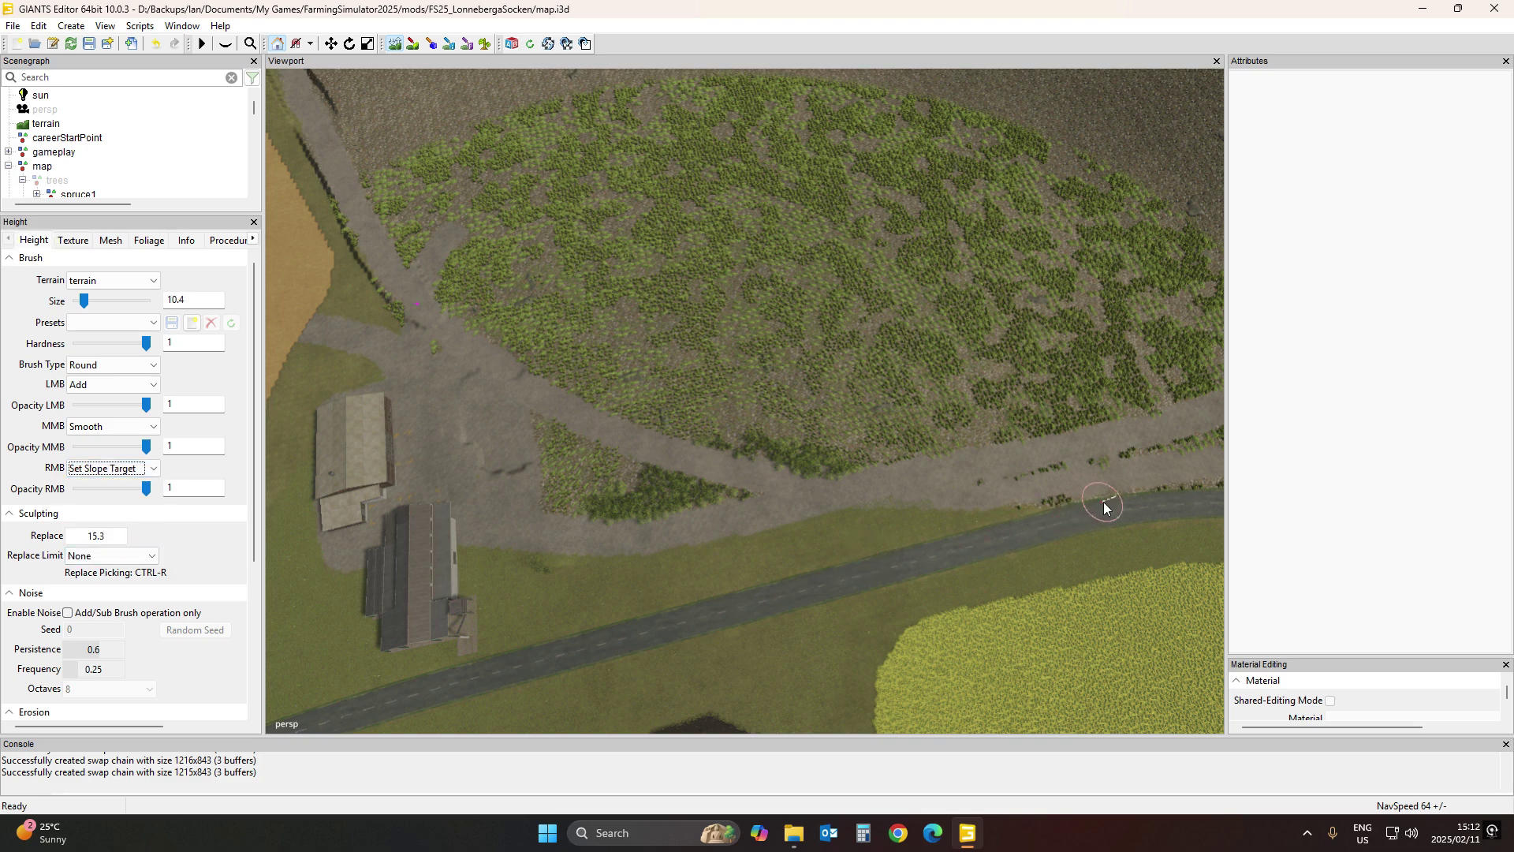
pyautogui.keyDown('ctrl'); pyautogui.scroll(-3, 1160, 473); pyautogui.keyUp('ctrl')
pyautogui.keyDown('ctrl'); pyautogui.scroll(-1, 1168, 471); pyautogui.keyUp('ctrl')
pyautogui.keyDown('ctrl'); pyautogui.scroll(-2, 1169, 475); pyautogui.keyUp('ctrl')
pyautogui.rightClick(1040, 487)
# Try the Slope operation along the track from the yard junction to the slope target beside the paved road
pyautogui.click(89, 473)
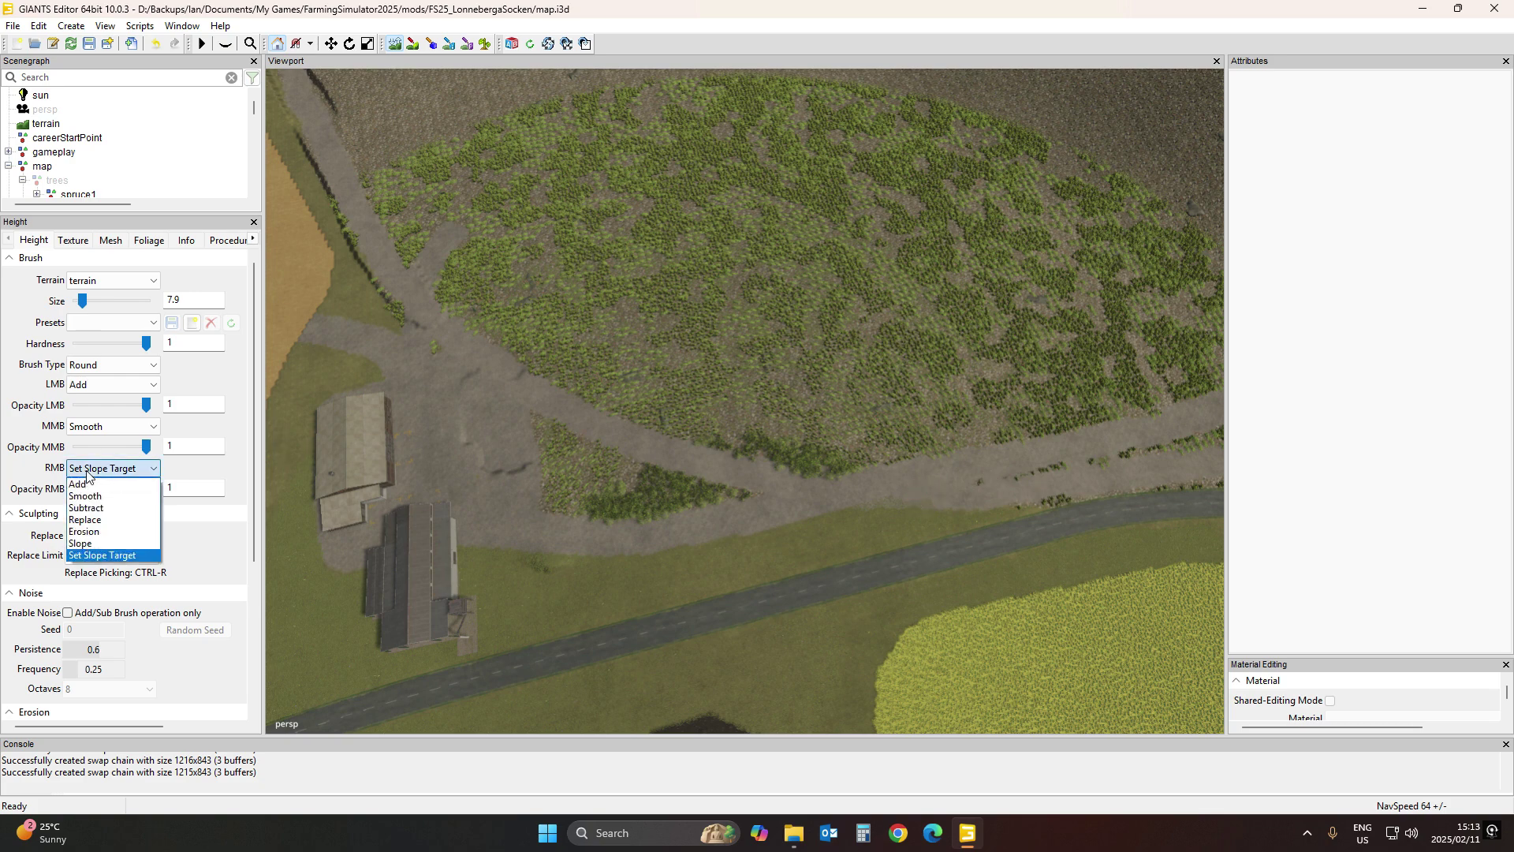
pyautogui.click(88, 553)
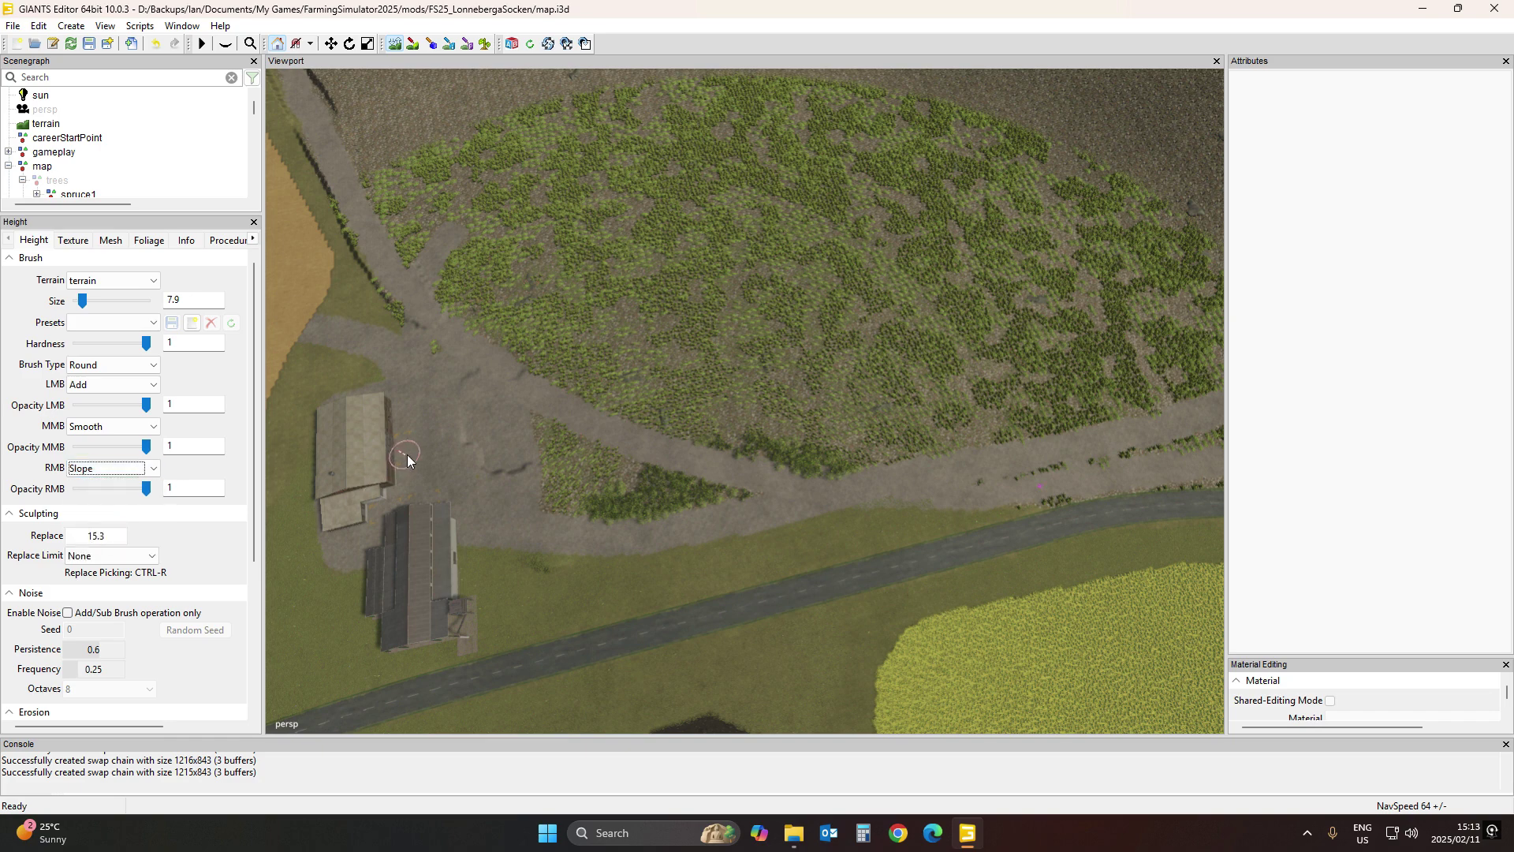
pyautogui.click(420, 313)
pyautogui.moveTo(731, 475); pyautogui.dragTo(1007, 498)
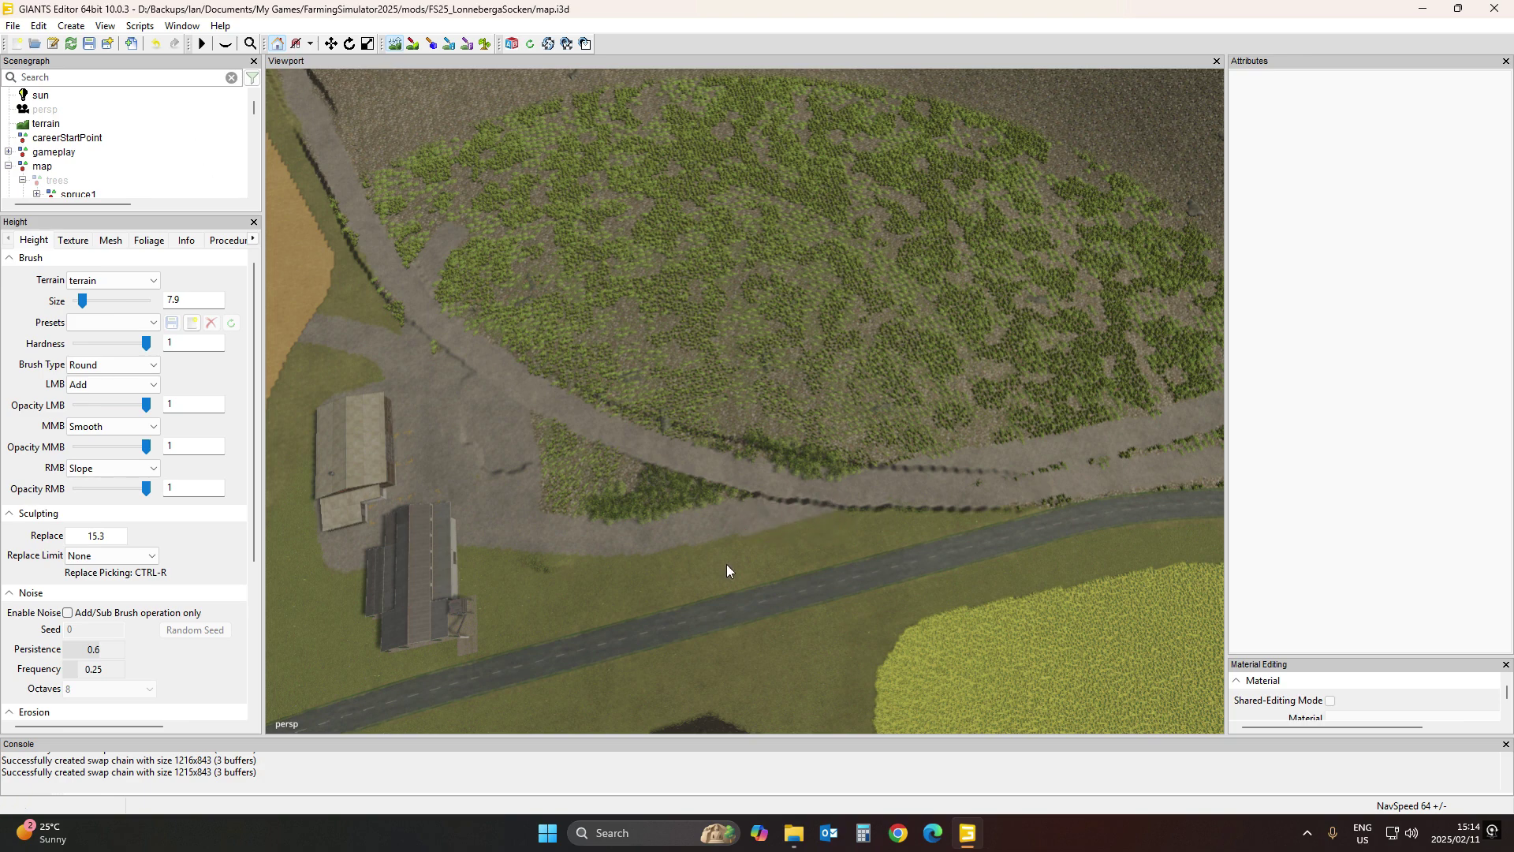
# Examine the sloped track beside the paved road and its banks, from ground level and from above
pyautogui.moveTo(794, 562); pyautogui.dragTo(1015, 534, button='right')
pyautogui.scroll(5, 1048, 513)
pyautogui.scroll(2, 1015, 535)
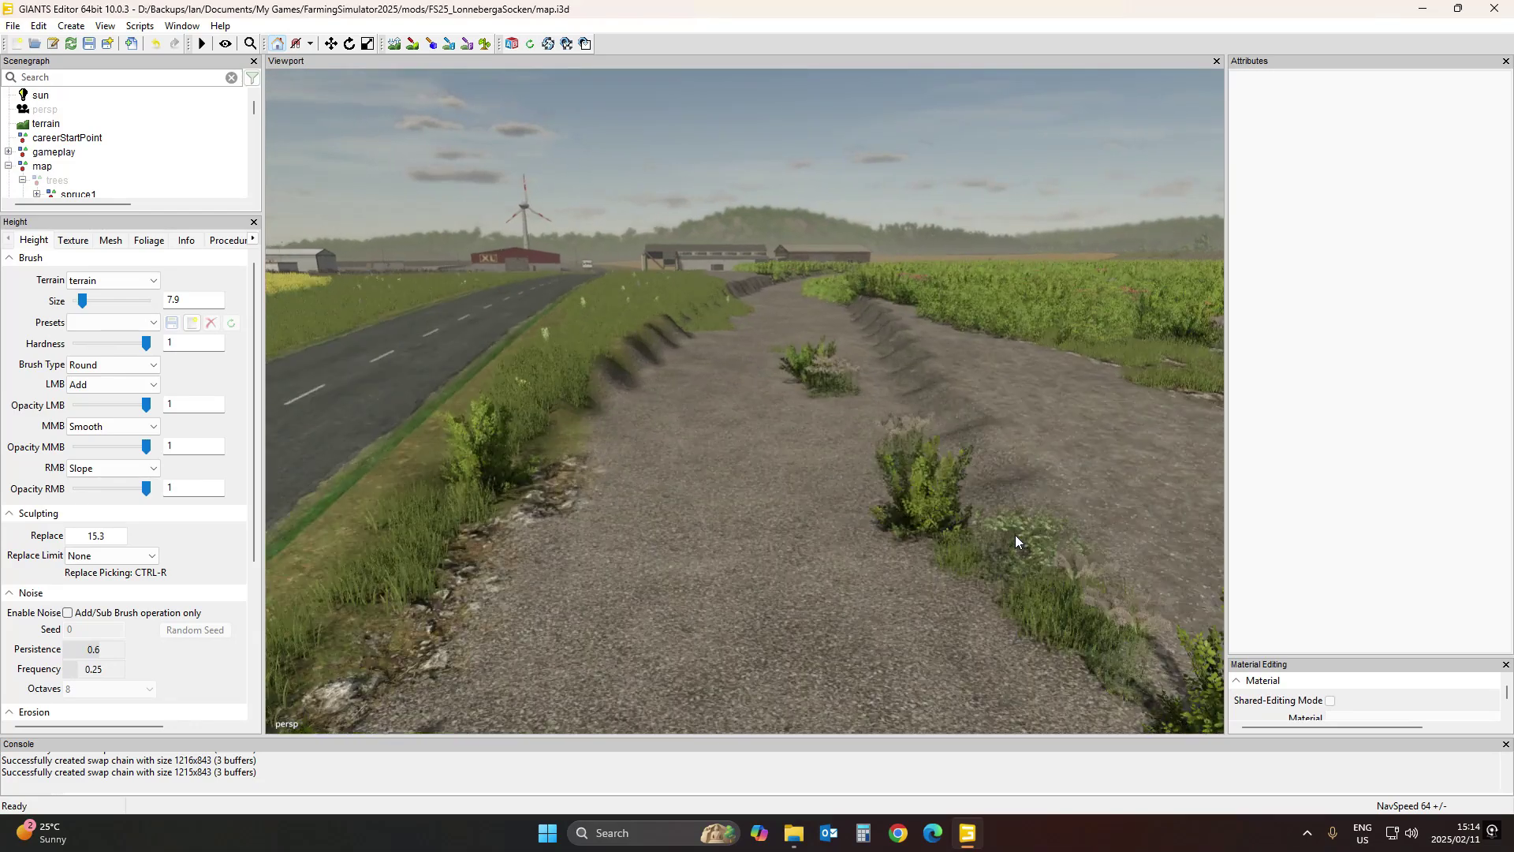
pyautogui.scroll(-5, 1015, 535)
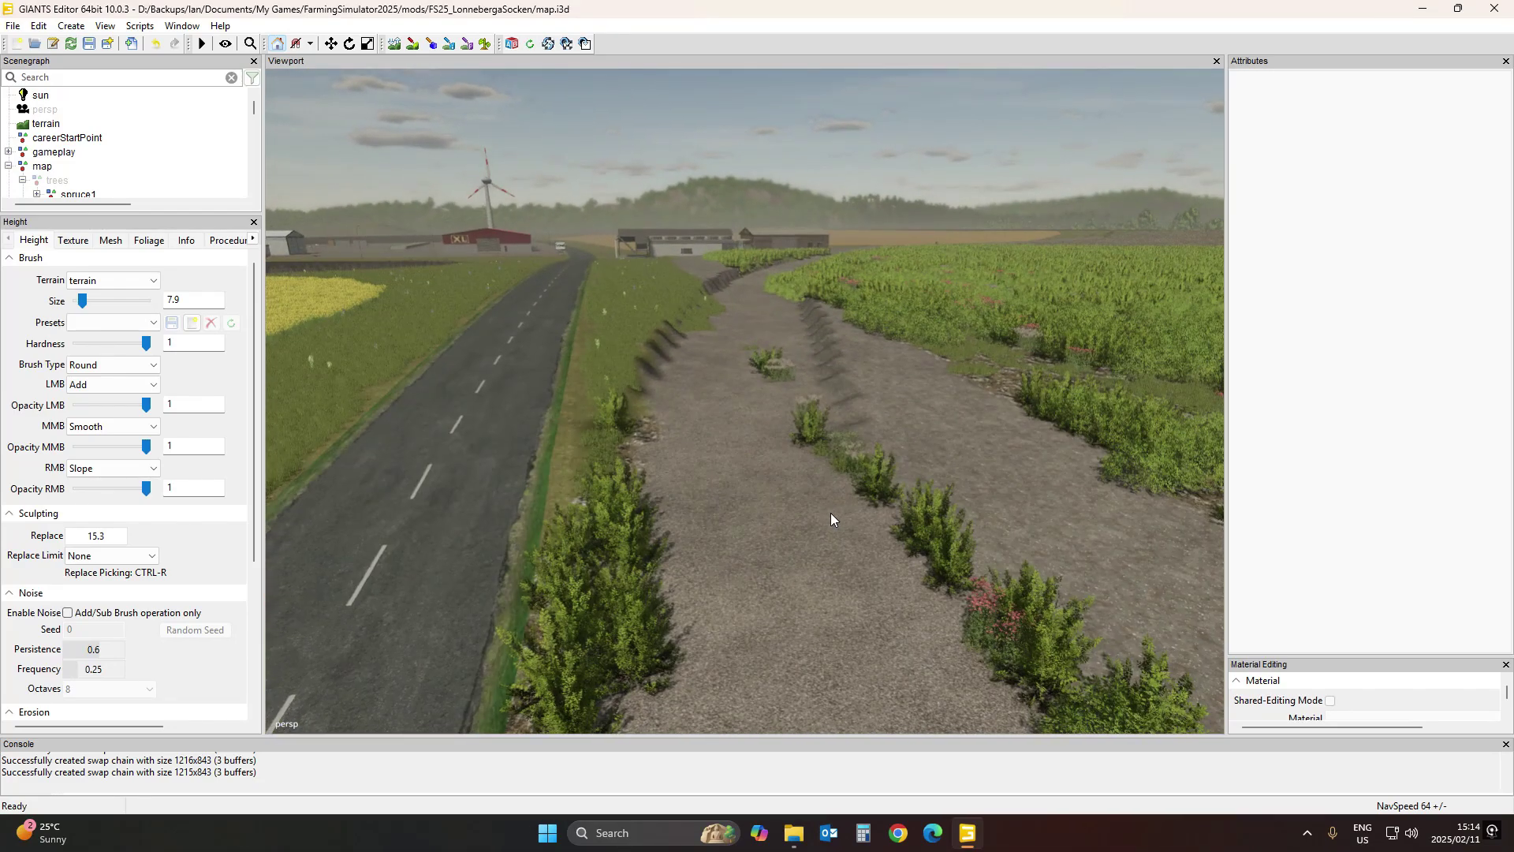
pyautogui.moveTo(831, 512); pyautogui.dragTo(861, 593, button='right')
pyautogui.scroll(-5, 862, 593)
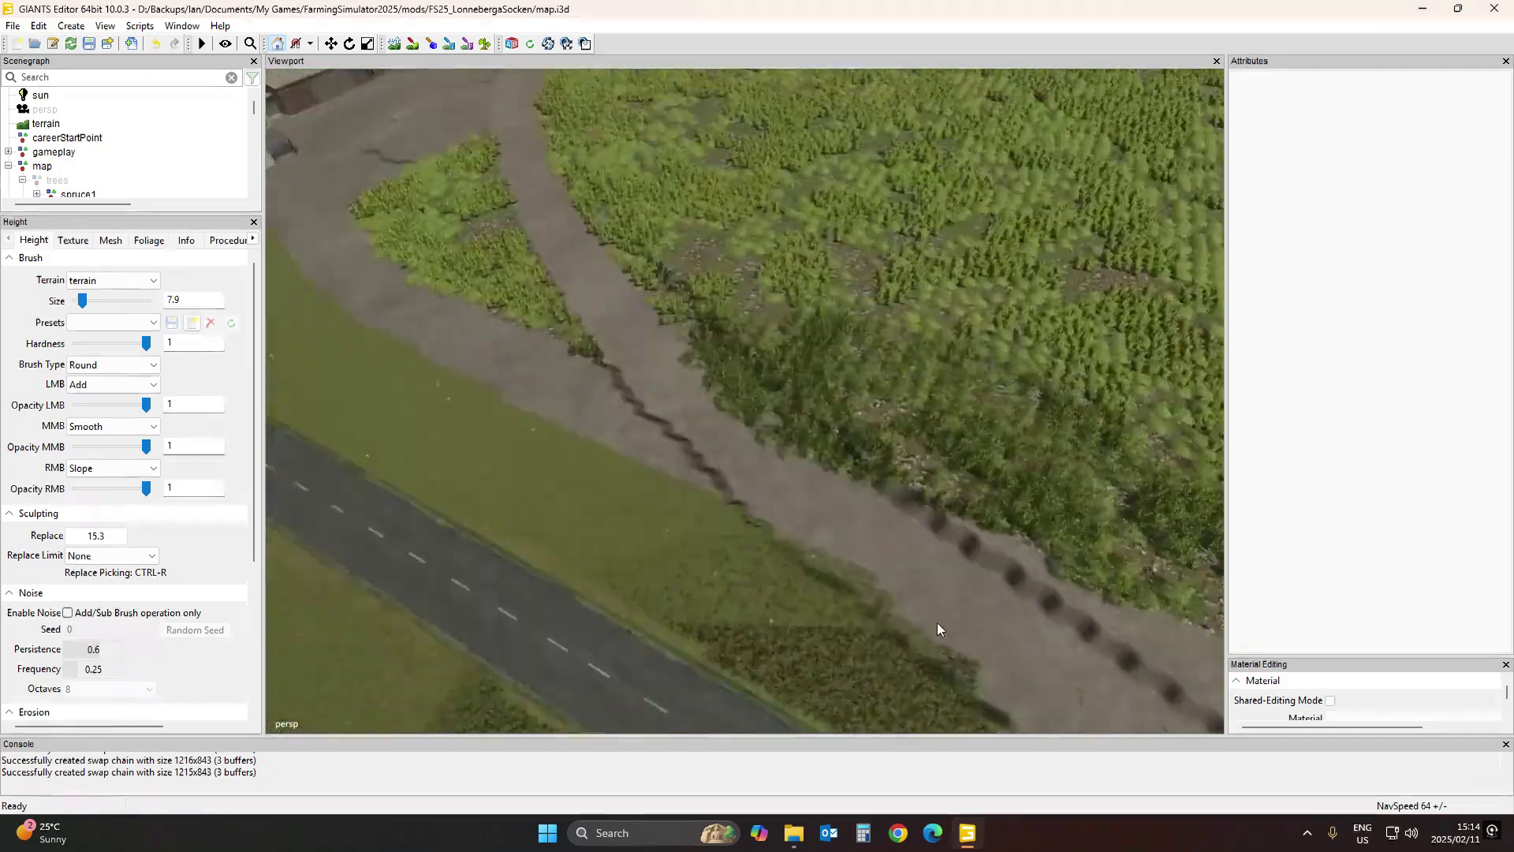
pyautogui.moveTo(937, 622); pyautogui.dragTo(1111, 555, button='right')
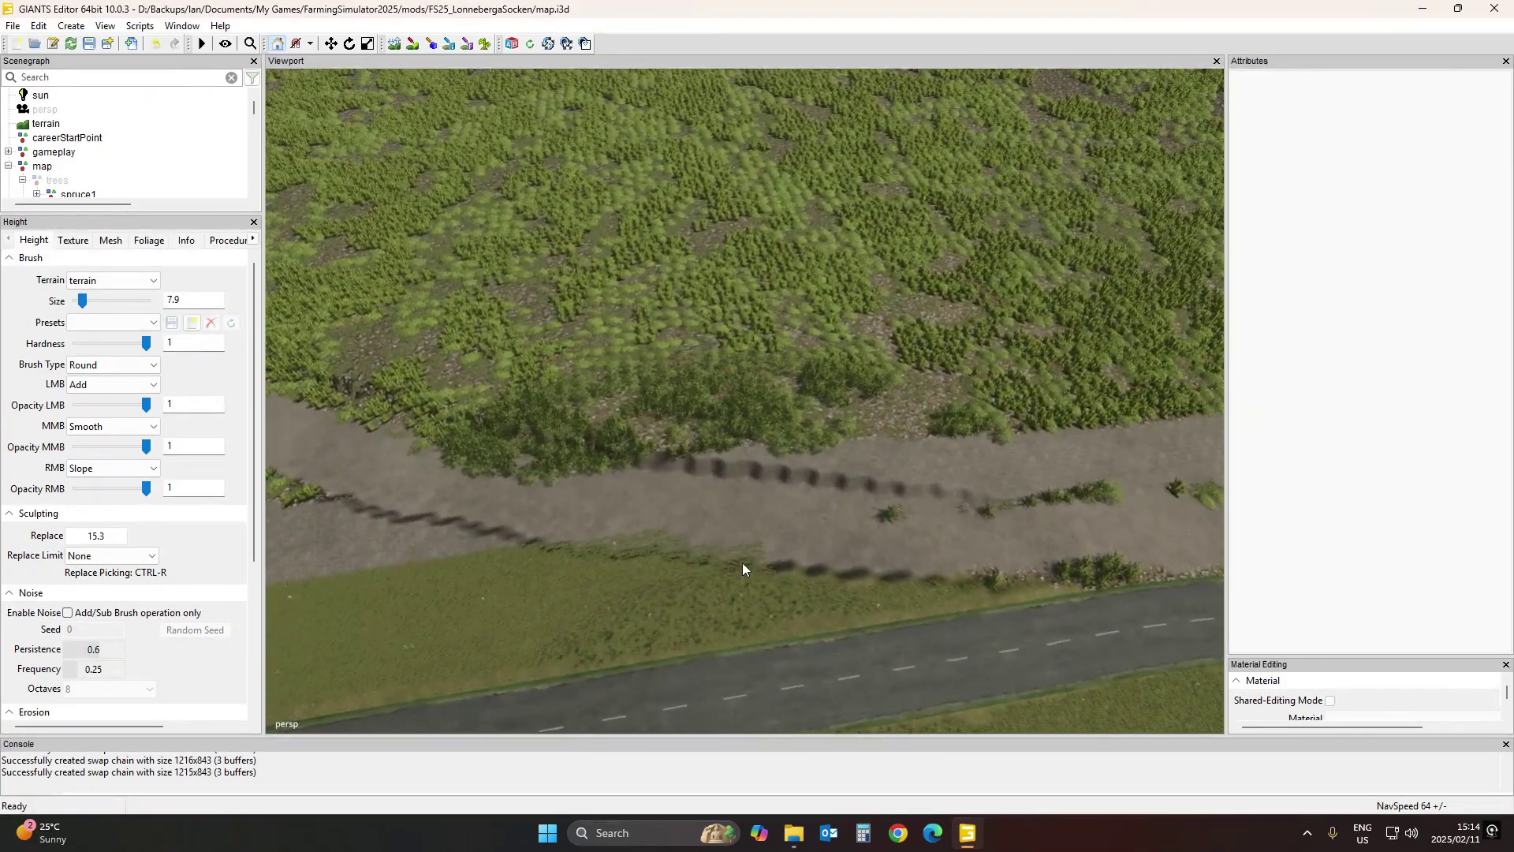
pyautogui.scroll(-5, 793, 574)
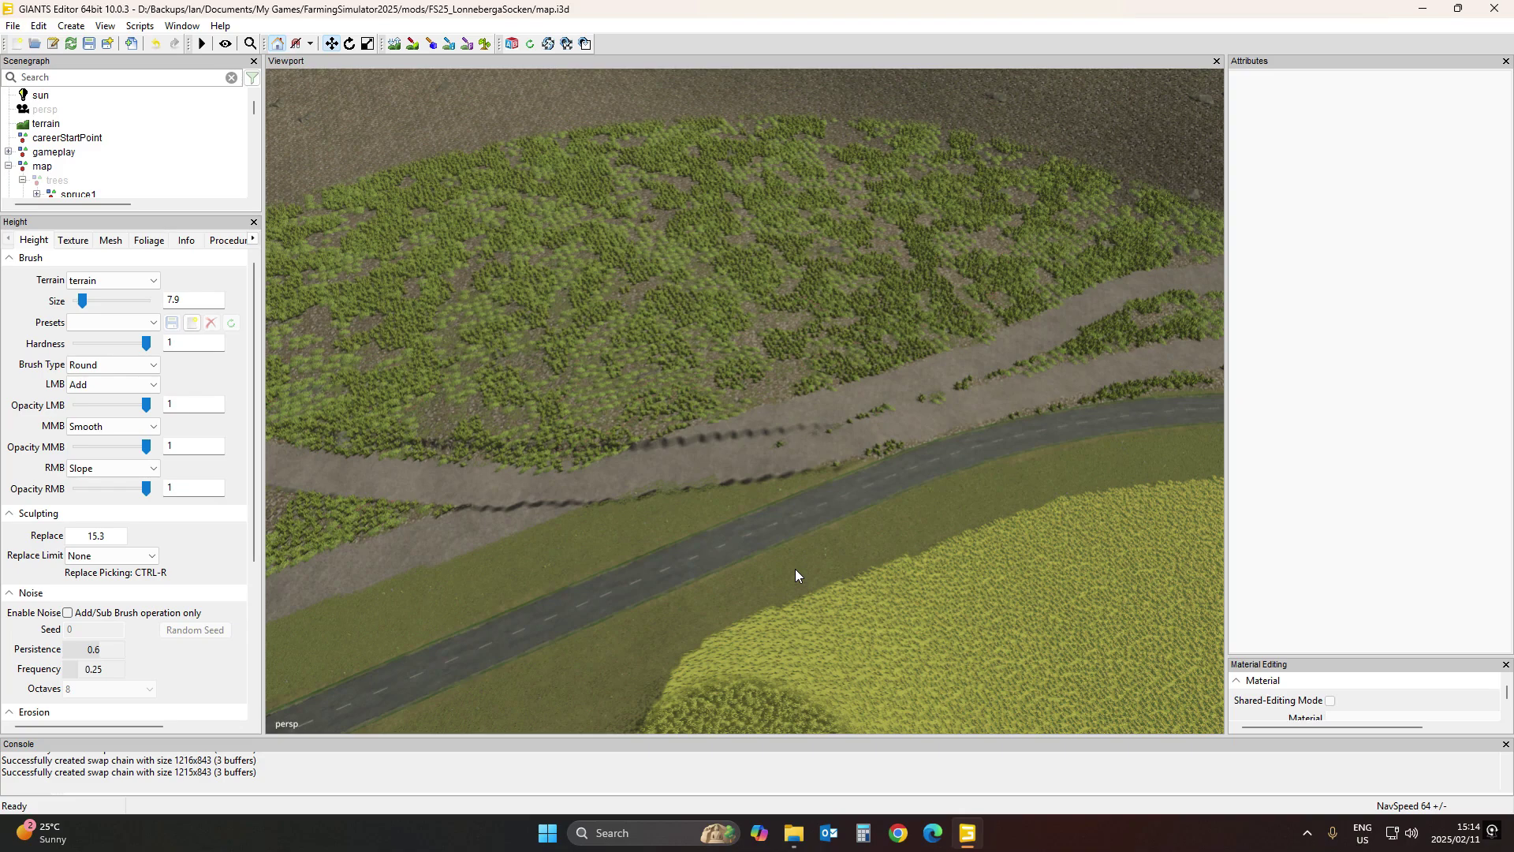
pyautogui.moveTo(795, 569); pyautogui.dragTo(788, 524, button='right')
pyautogui.moveTo(693, 523); pyautogui.dragTo(682, 576, button='right')
pyautogui.scroll(-8, 674, 619)
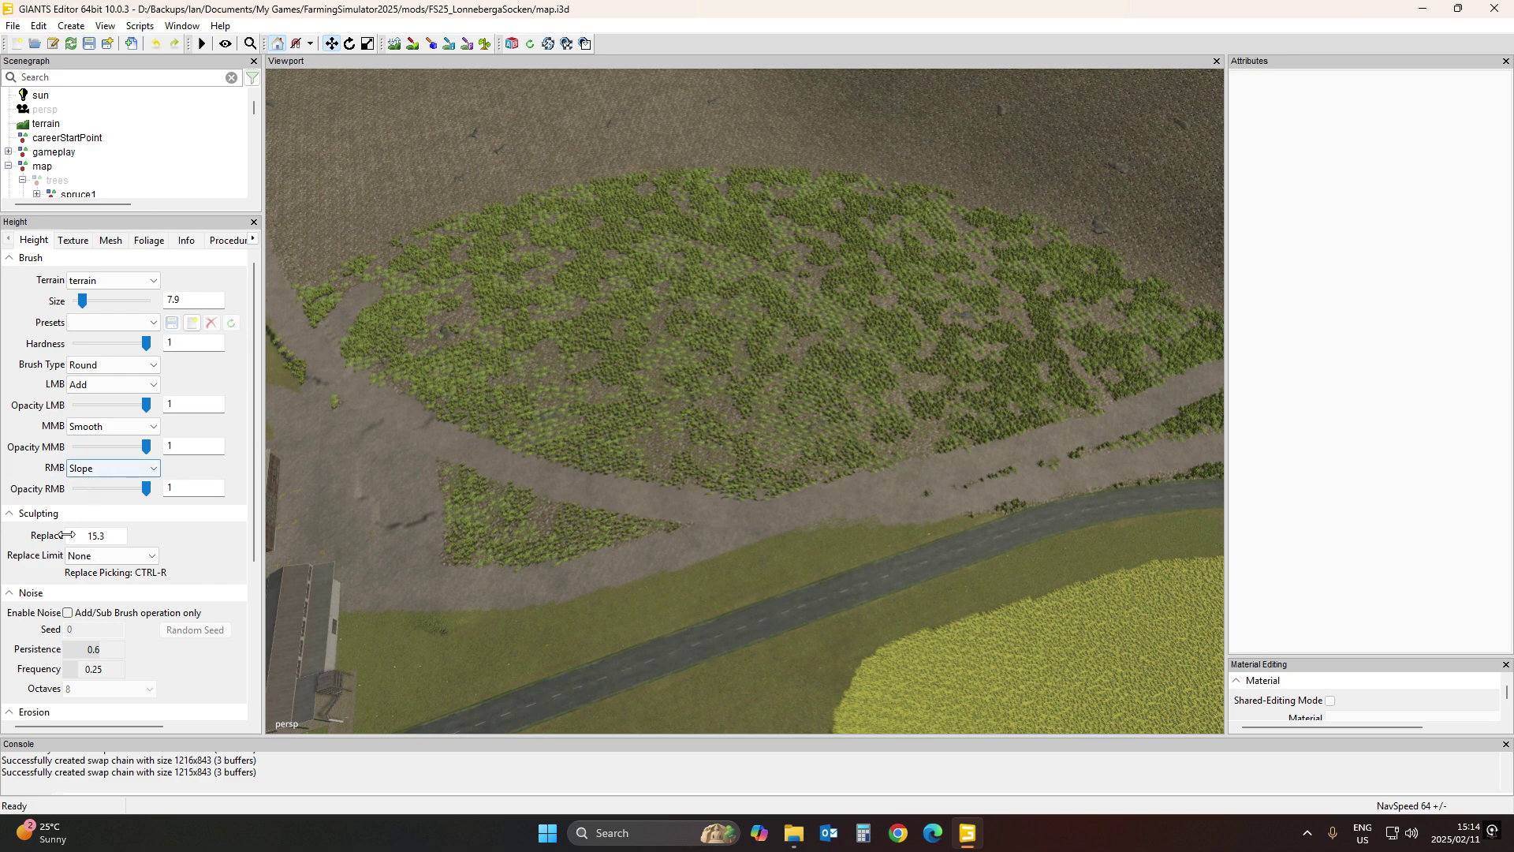
# Switch the brush operation to Replace, pick the height of the track beside the paved road, and set the replace height to 12.969
pyautogui.click(108, 471)
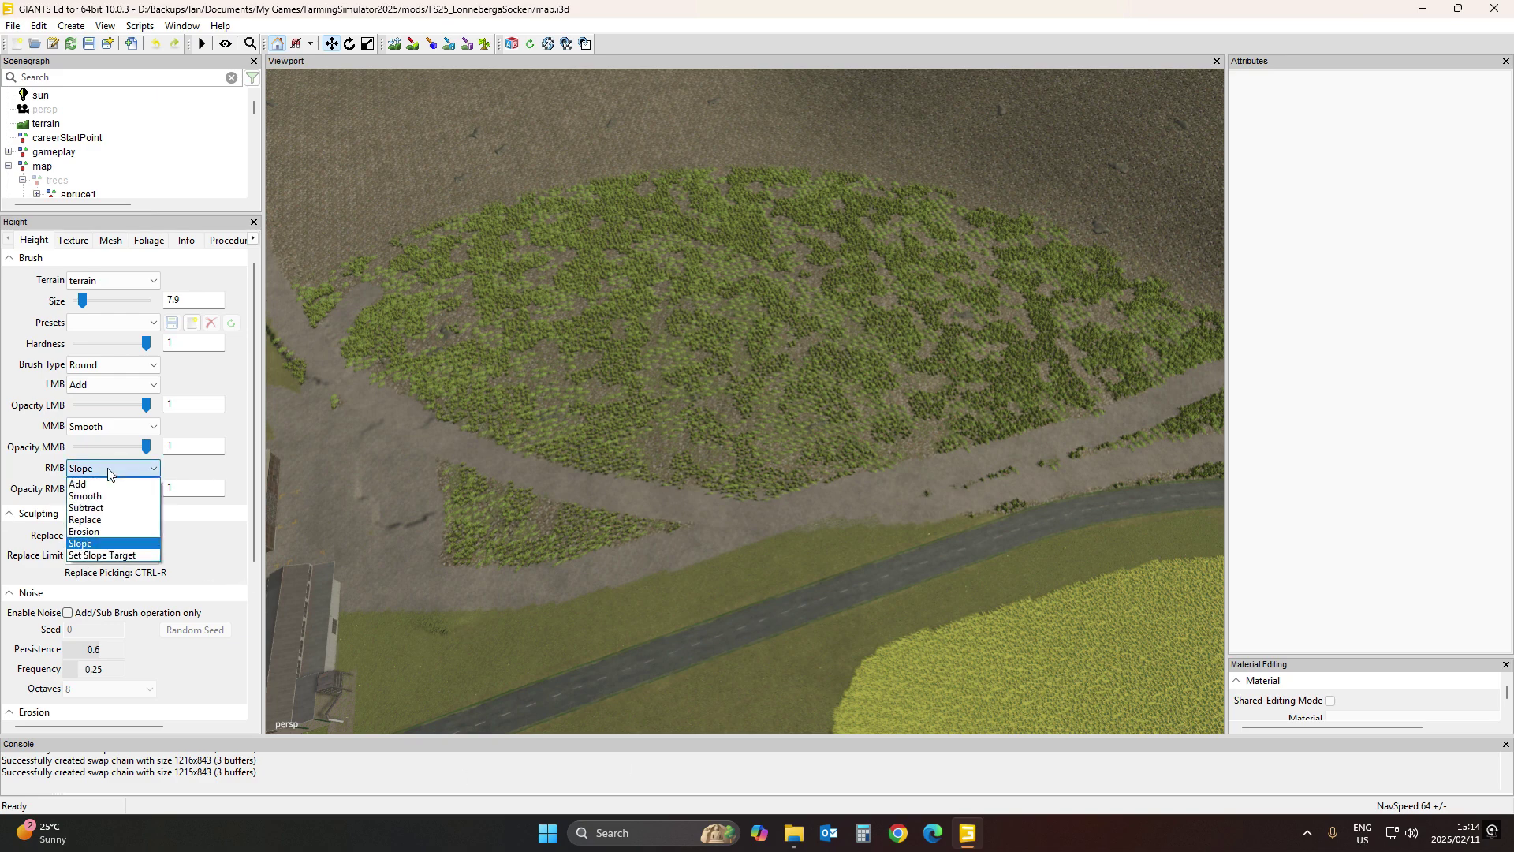
pyautogui.click(87, 520)
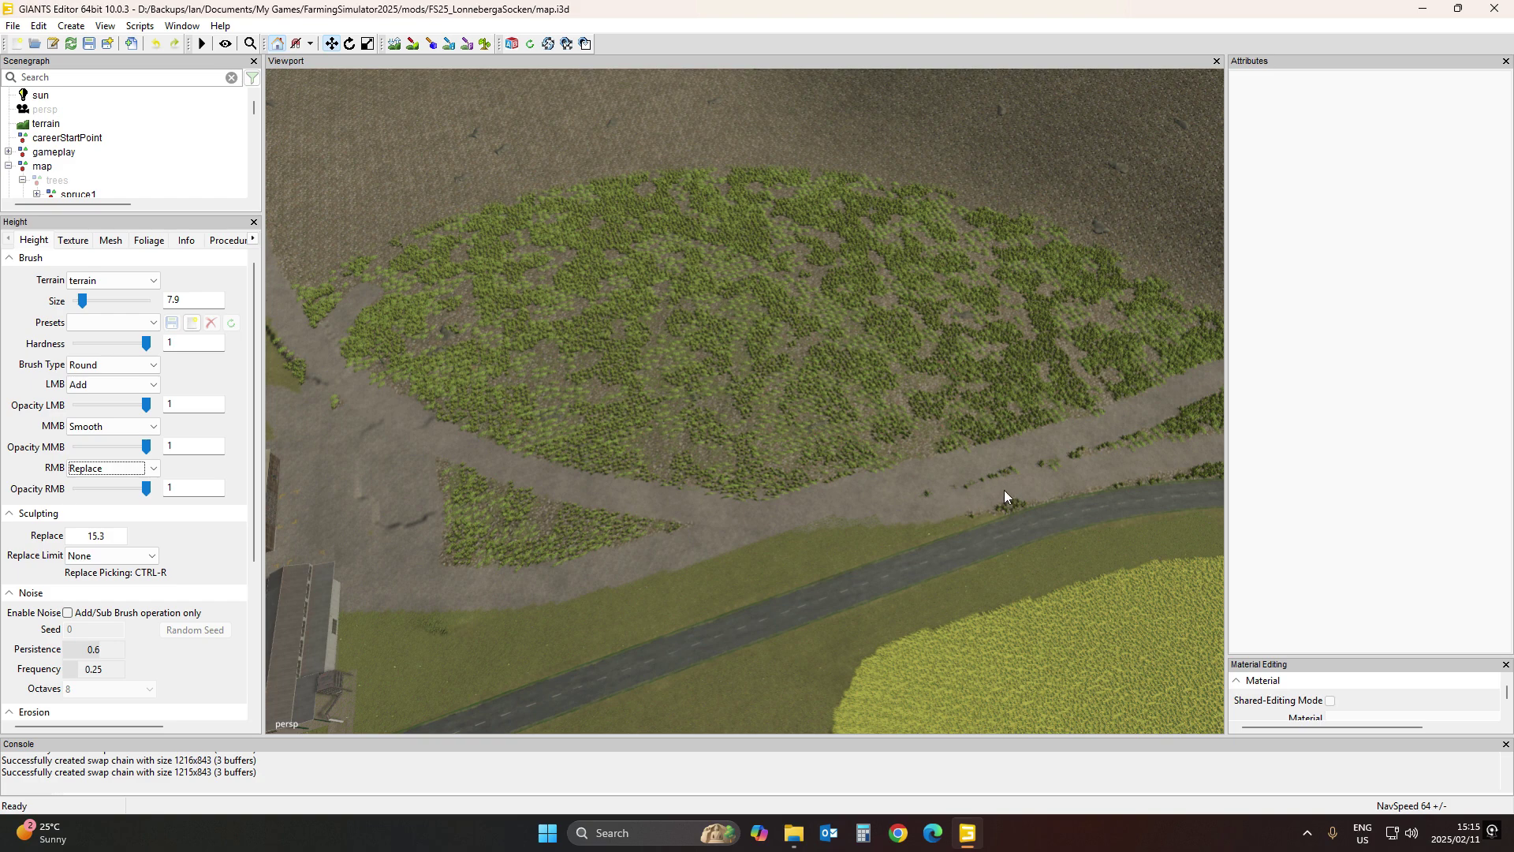
pyautogui.click(394, 45)
pyautogui.hotkey('ctrl', 'r')
pyautogui.doubleClick(99, 536)
pyautogui.moveTo(95, 536); pyautogui.dragTo(117, 533)
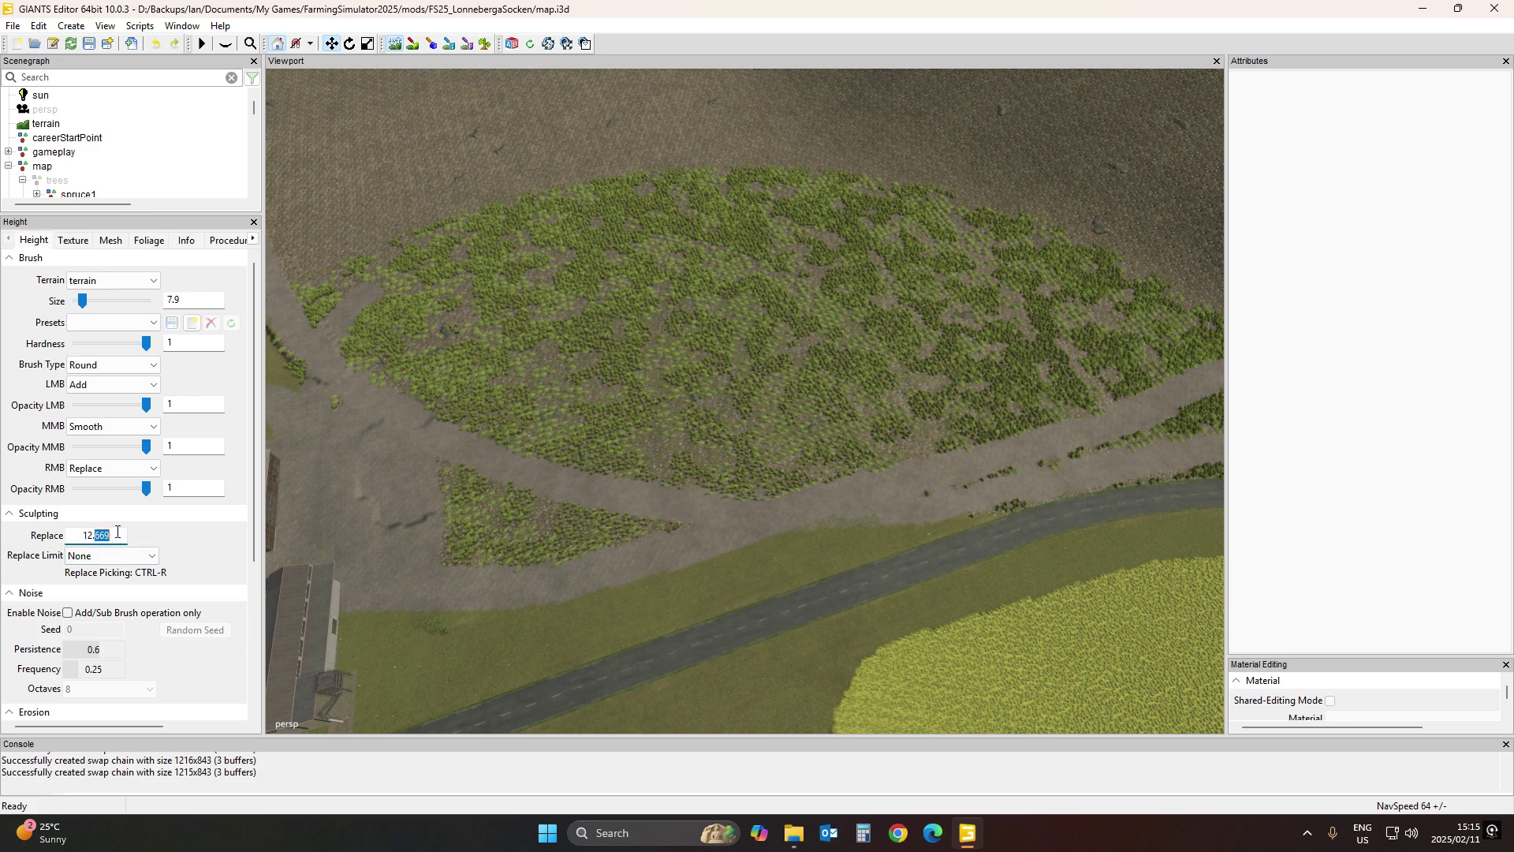
pyautogui.write('969')
pyautogui.press('Return')
# Examine the track around the slope target beside the paved road, first up close and then from above with the yard
pyautogui.scroll(10, 684, 398)
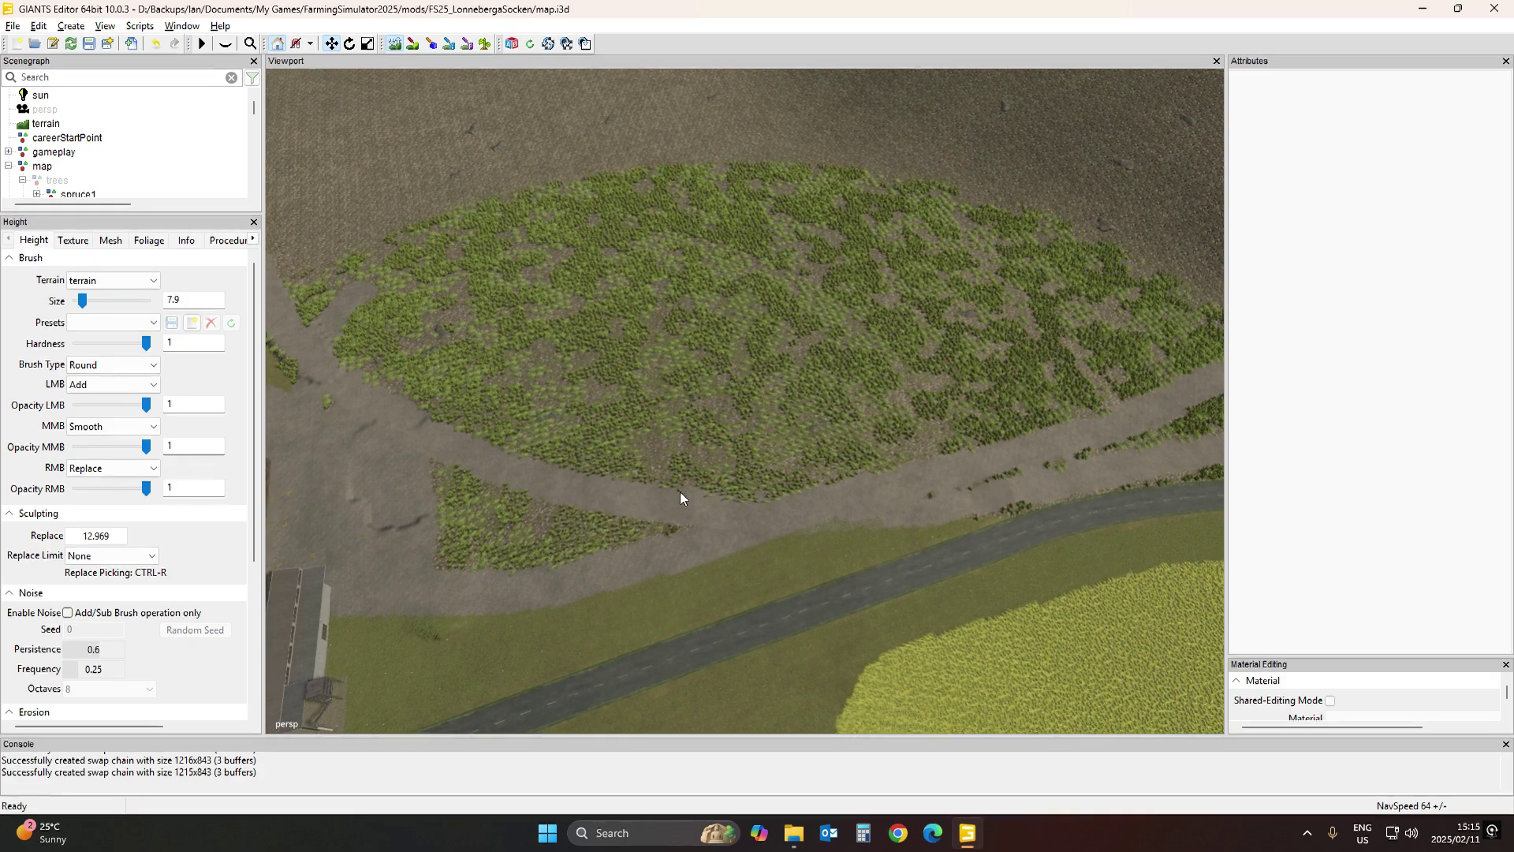
pyautogui.scroll(-5, 760, 466)
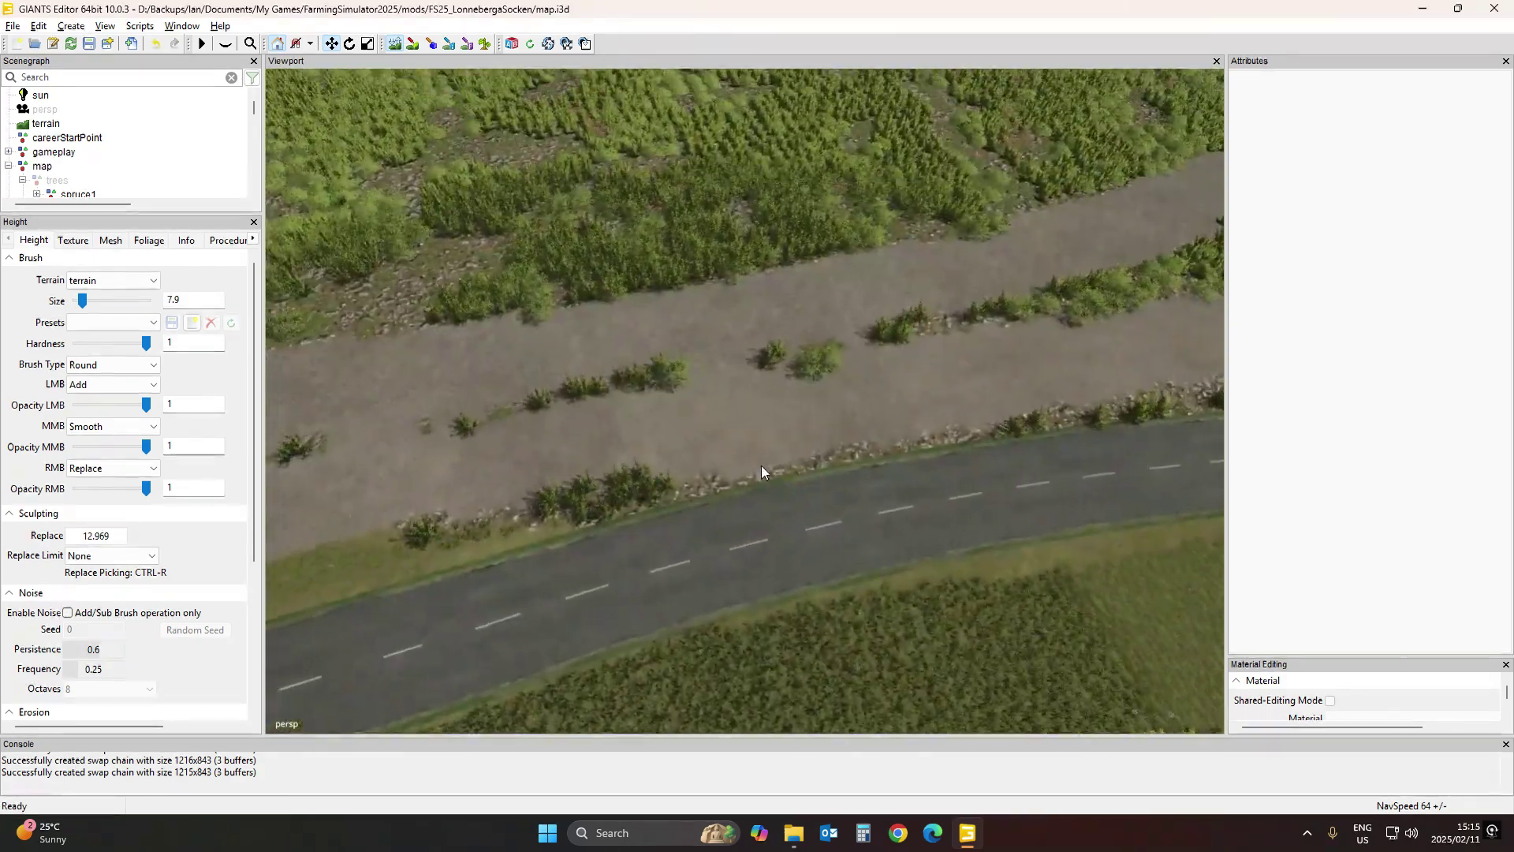
pyautogui.scroll(5, 799, 453)
pyautogui.scroll(-3, 826, 447)
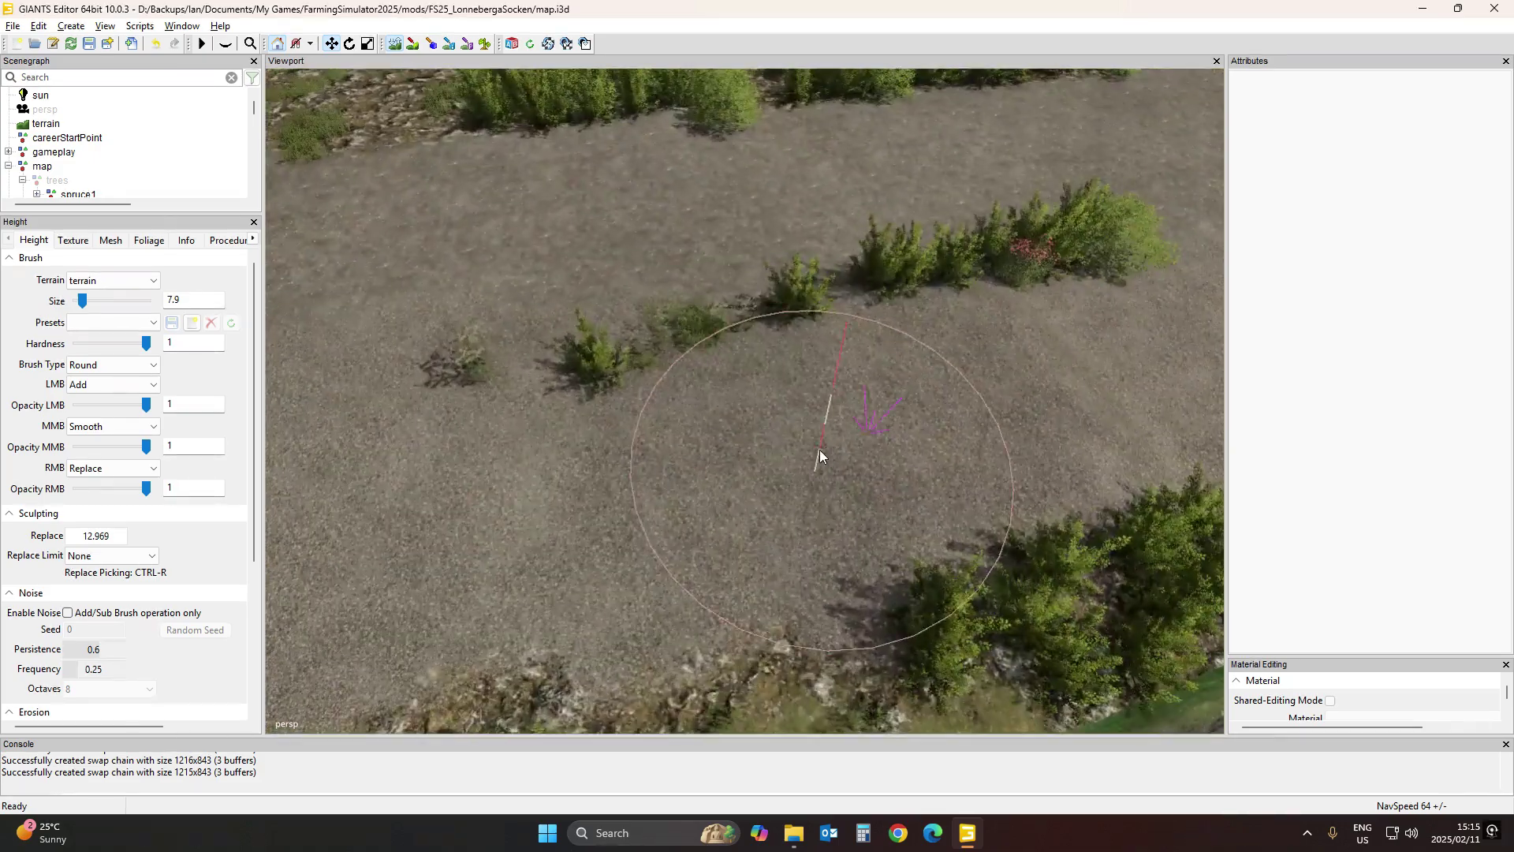
pyautogui.scroll(3, 826, 439)
pyautogui.scroll(-2, 785, 444)
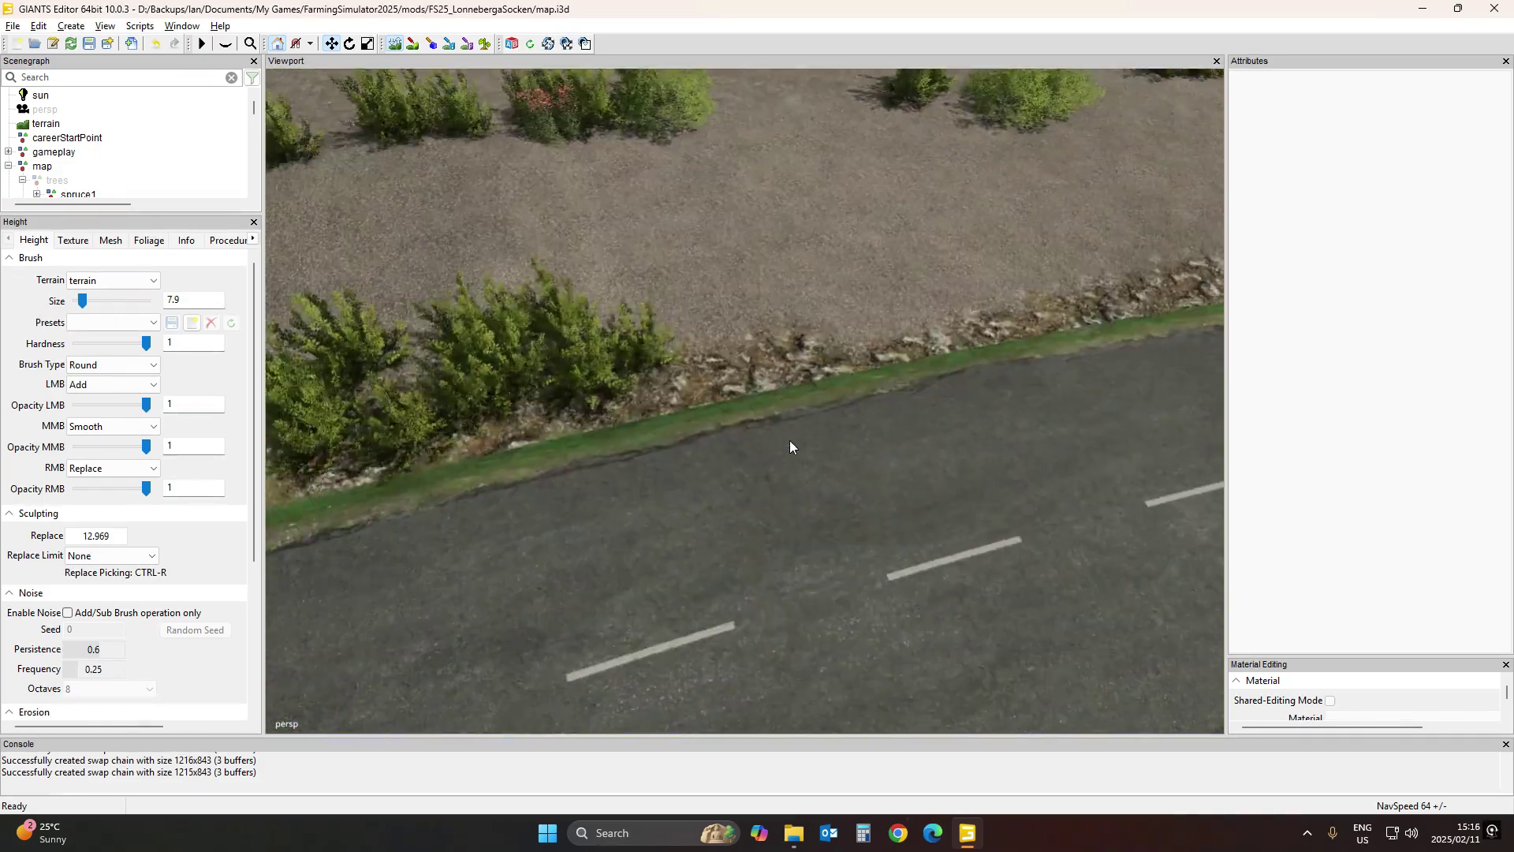
pyautogui.scroll(5, 789, 443)
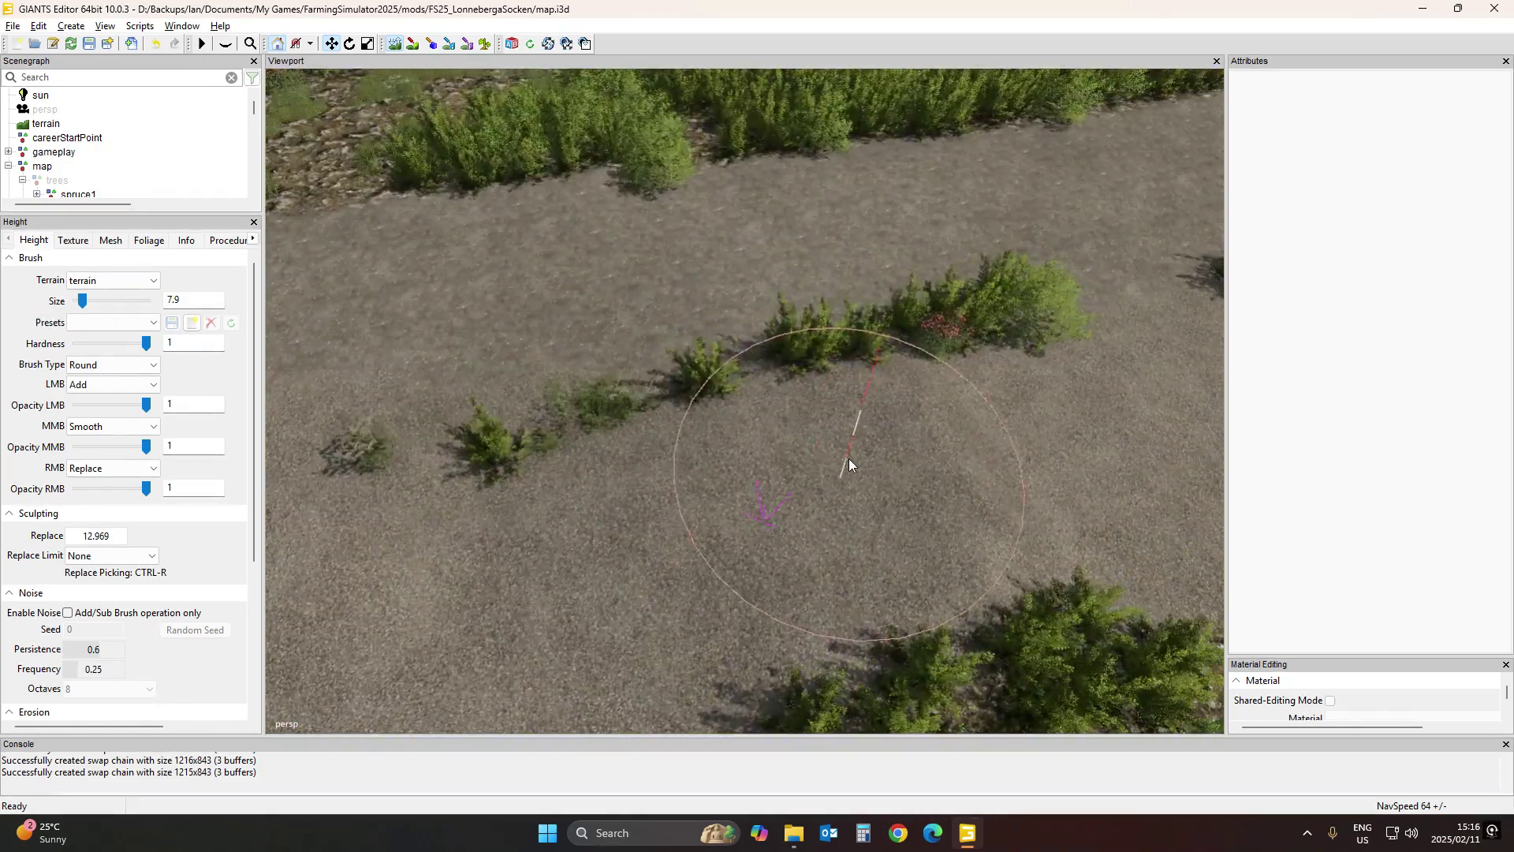
pyautogui.scroll(-3, 821, 467)
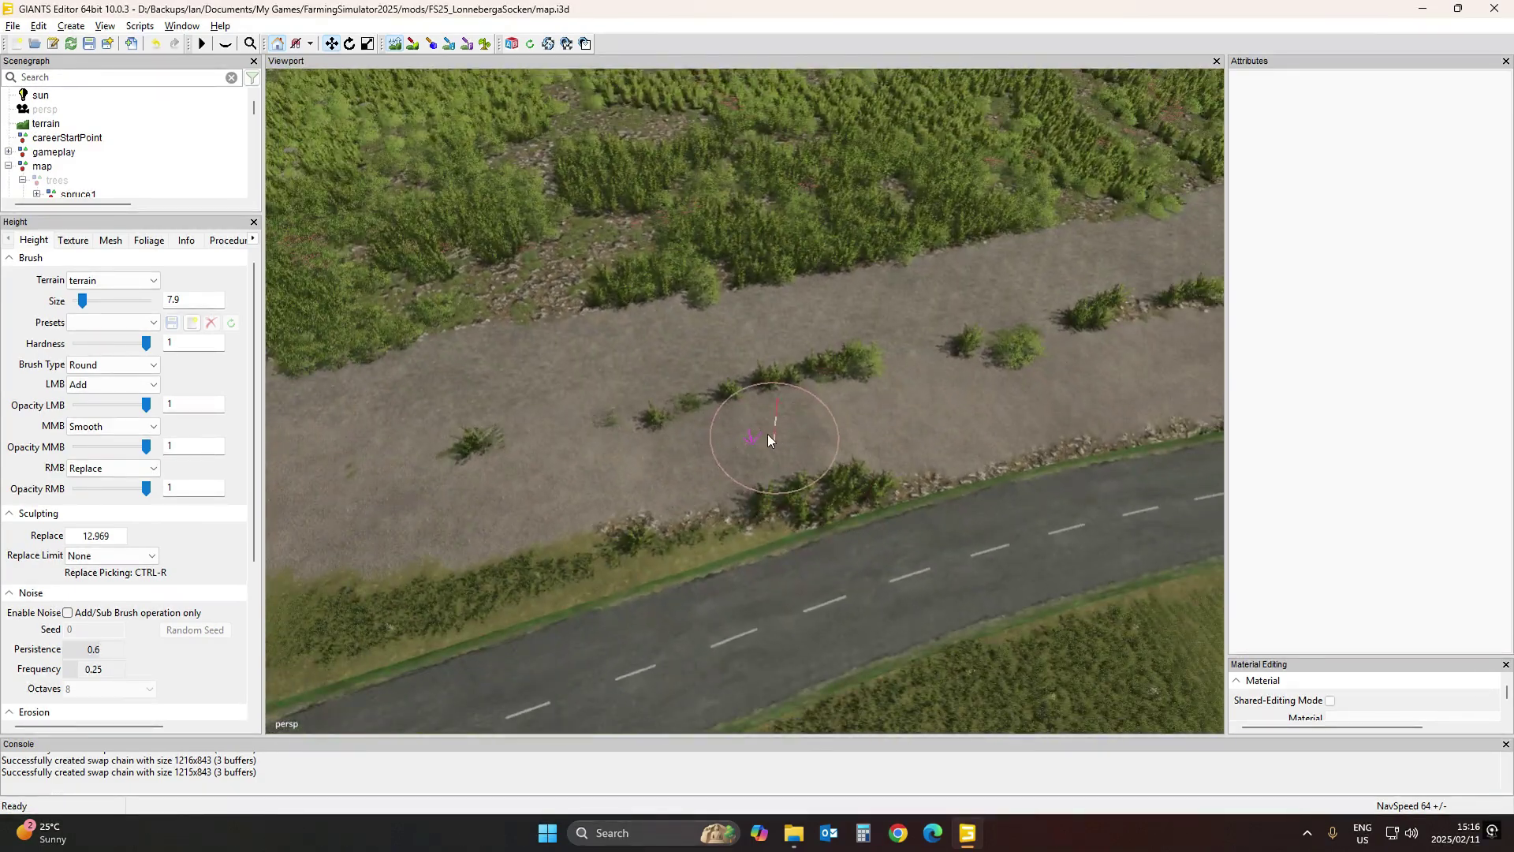
pyautogui.scroll(-5, 787, 439)
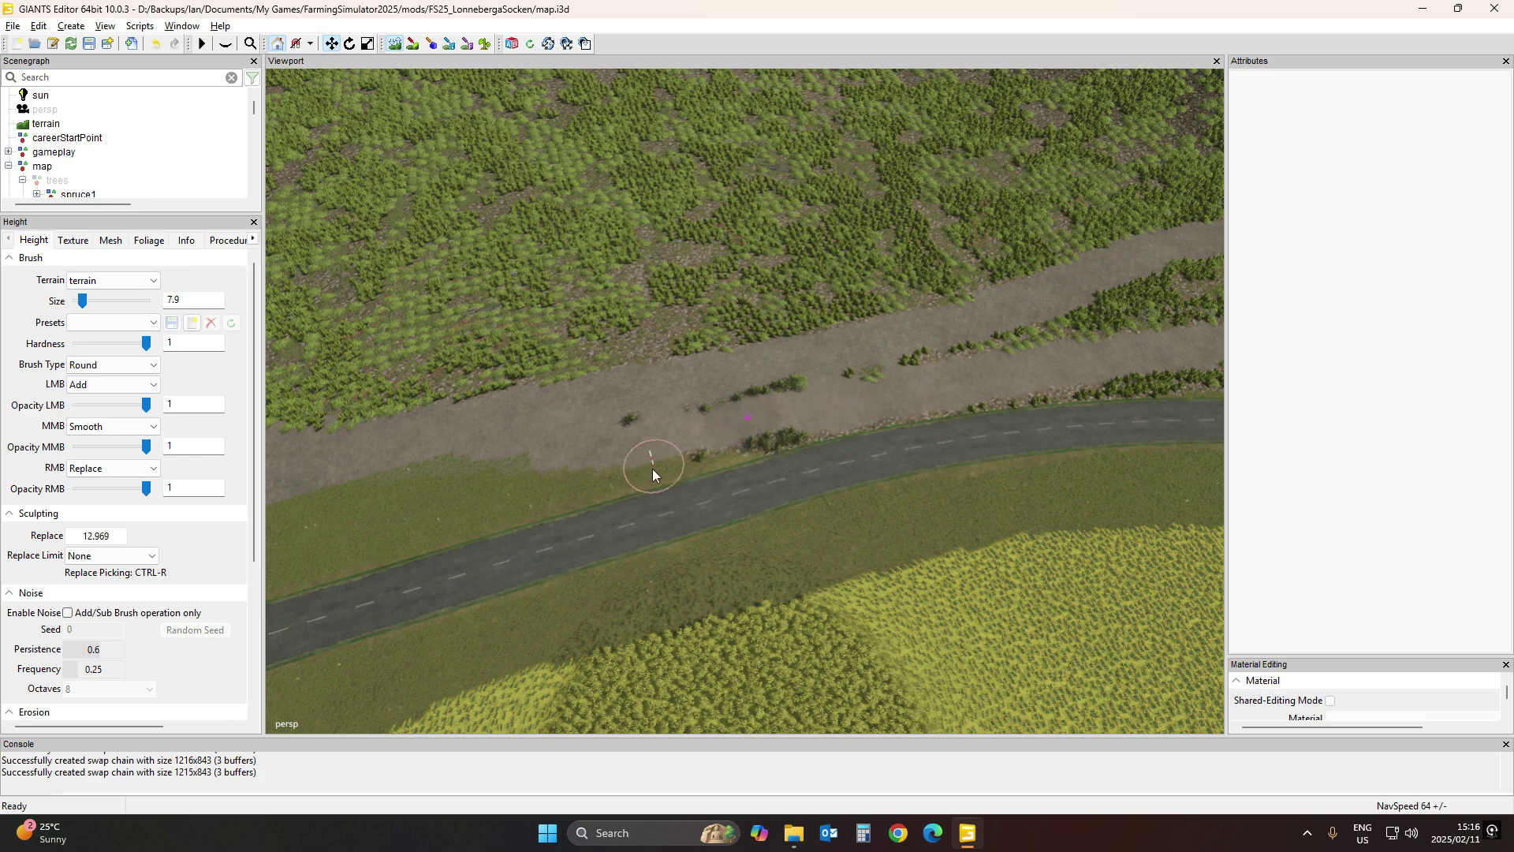
pyautogui.scroll(-5, 721, 470)
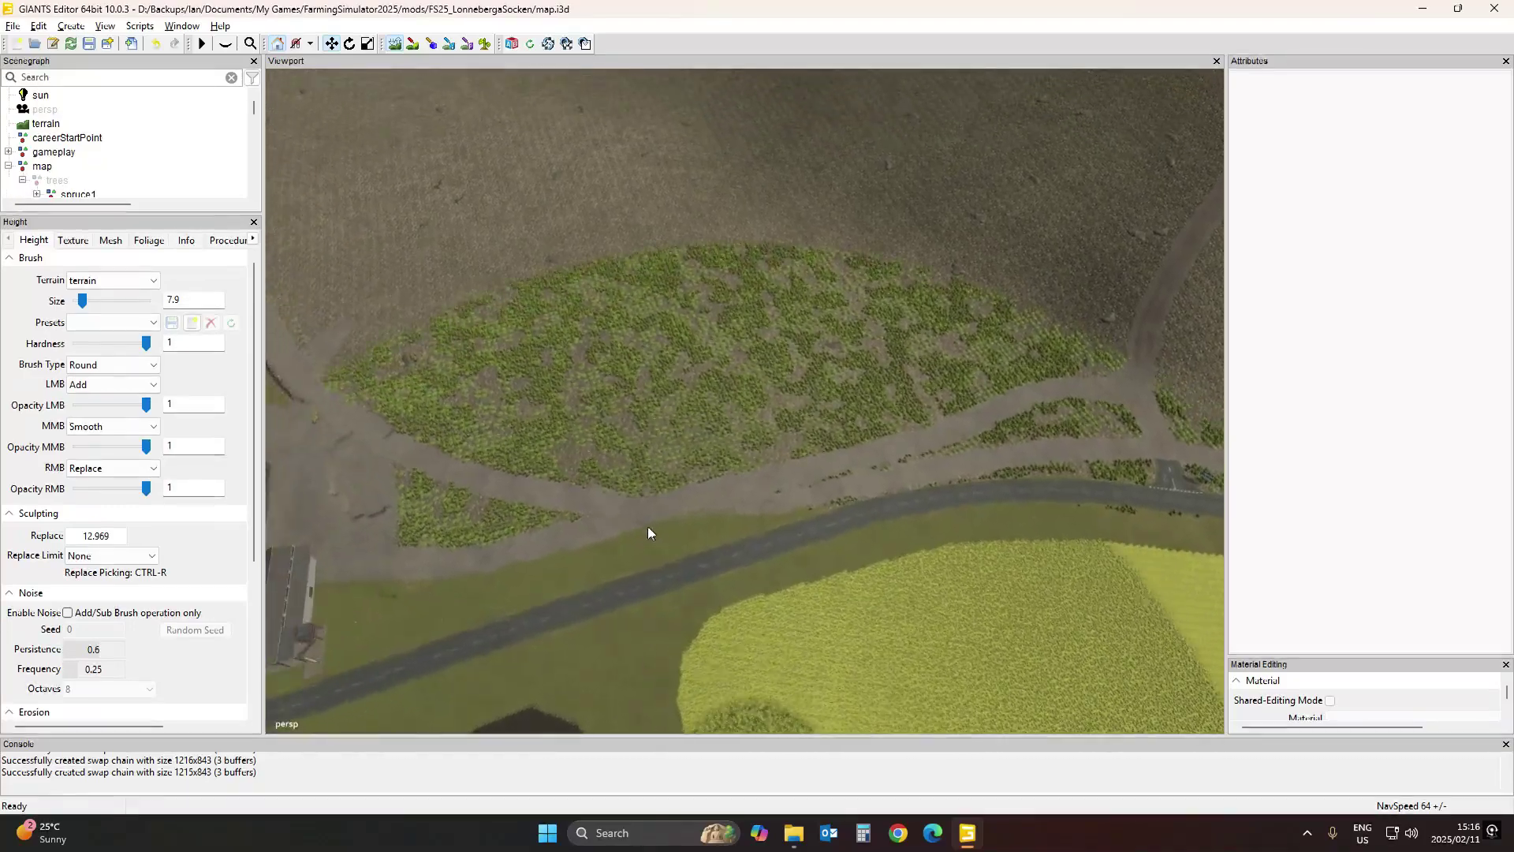
pyautogui.press('s')
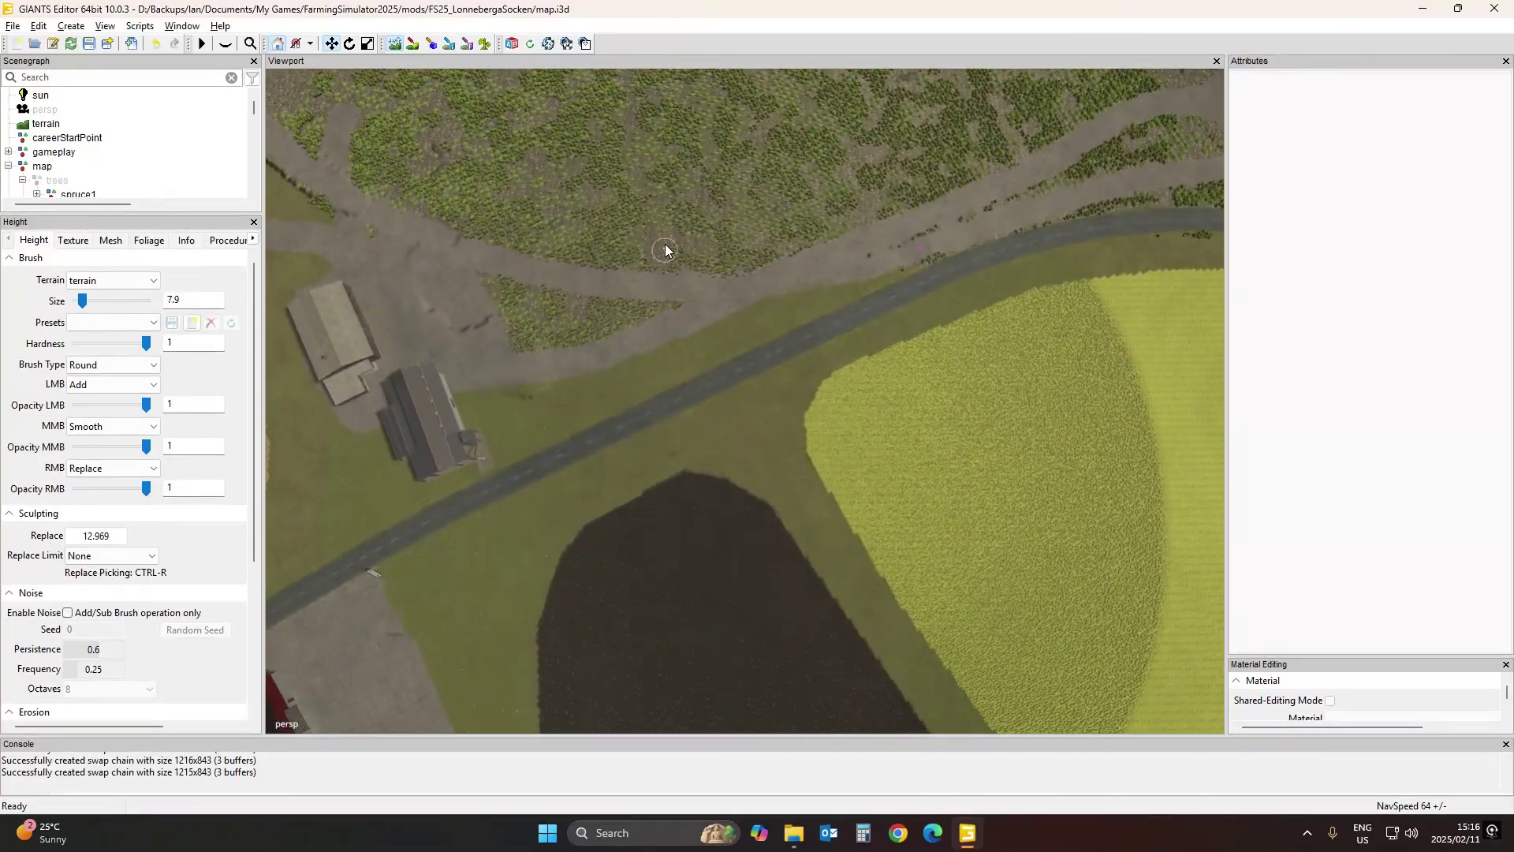
pyautogui.press('w')
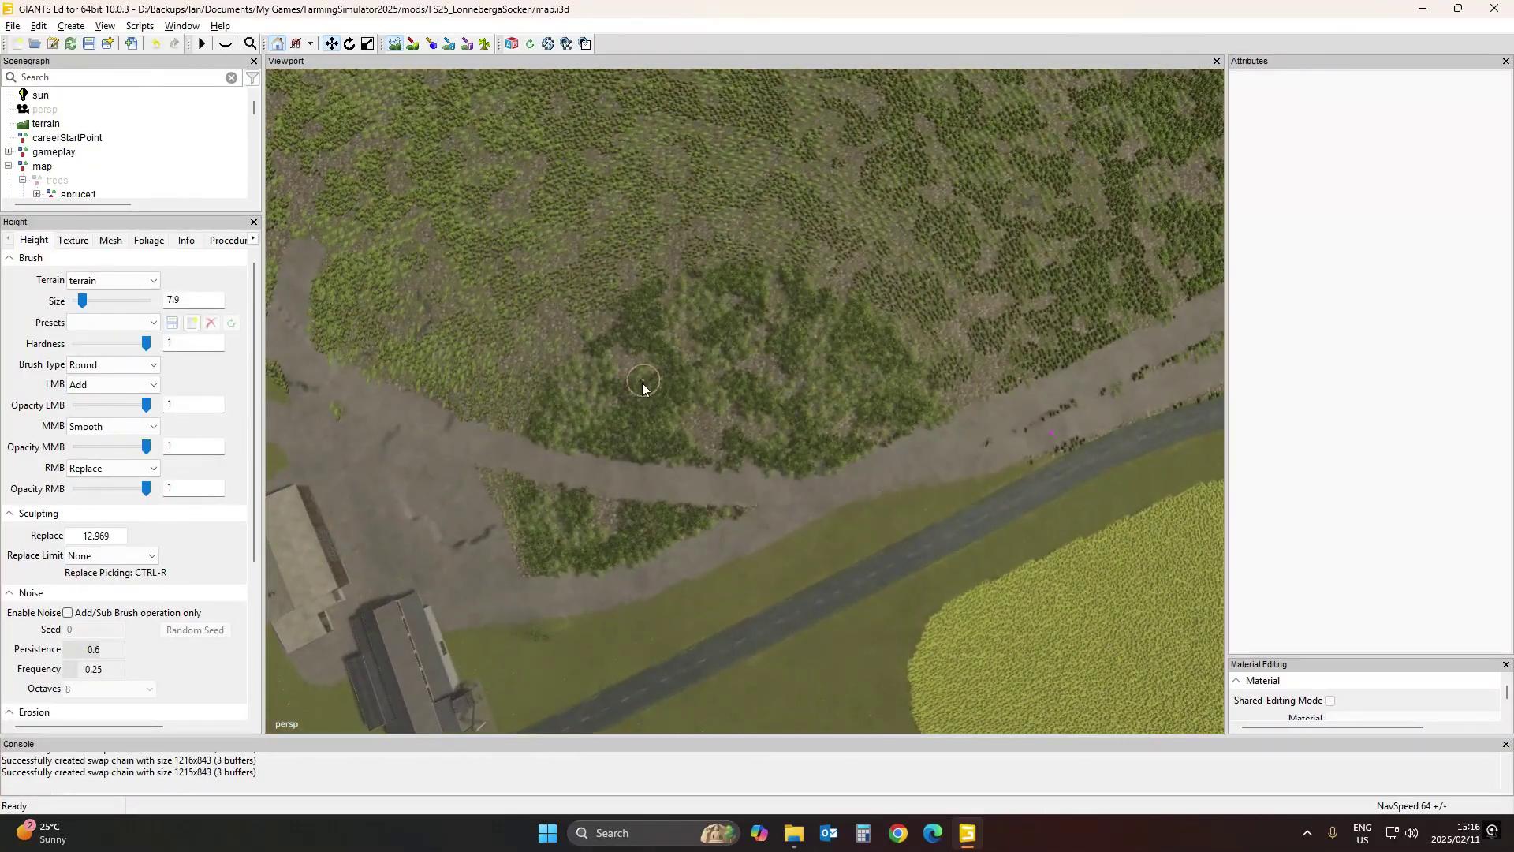
pyautogui.press('w')
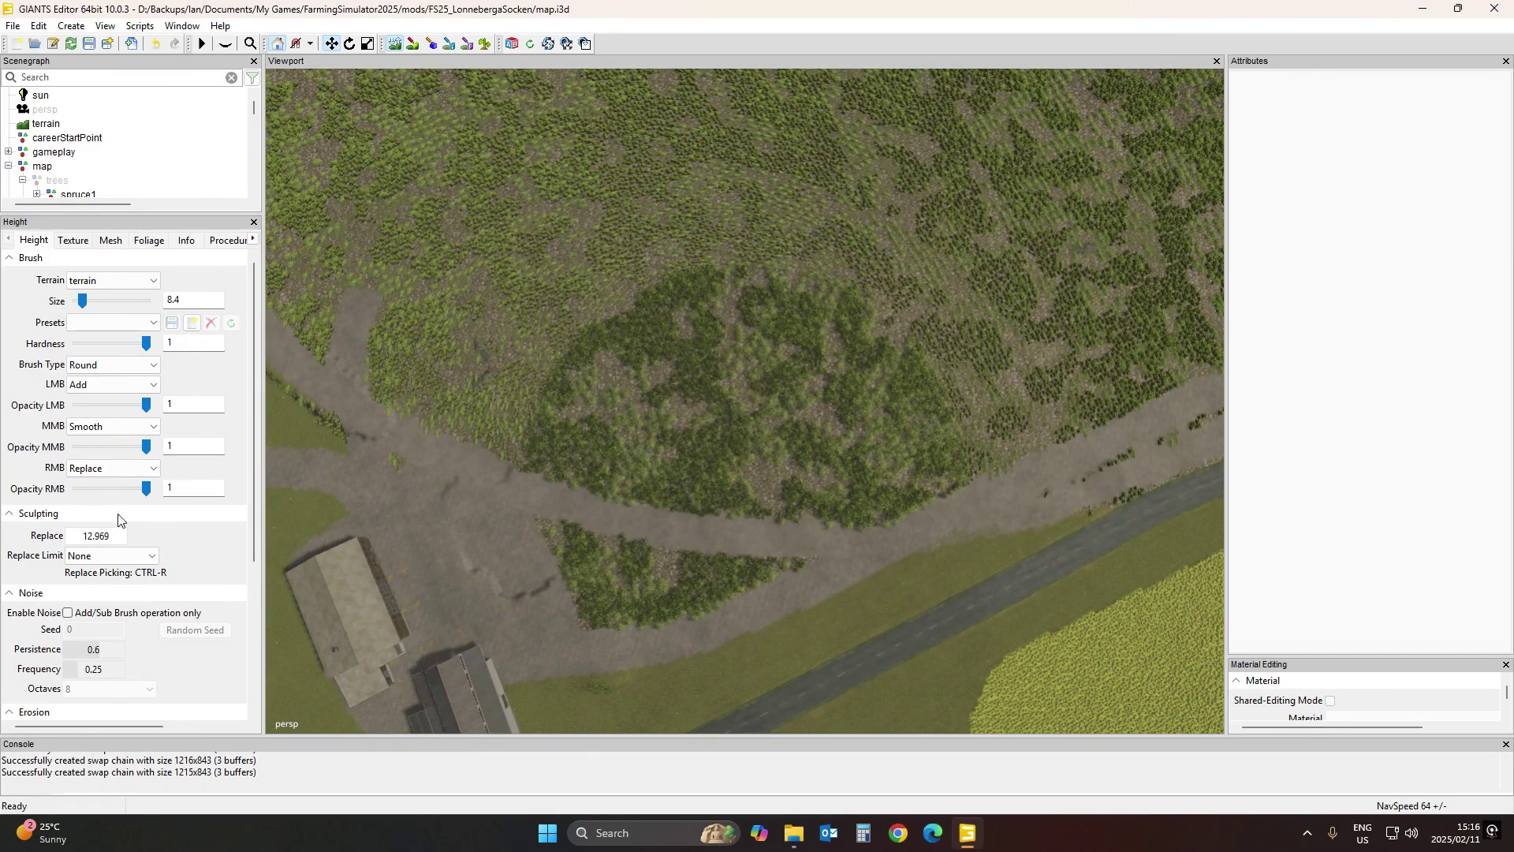
# Try the Slope operation along the track from the yard toward the paved road and undo the stroke
pyautogui.click(93, 470)
pyautogui.click(90, 544)
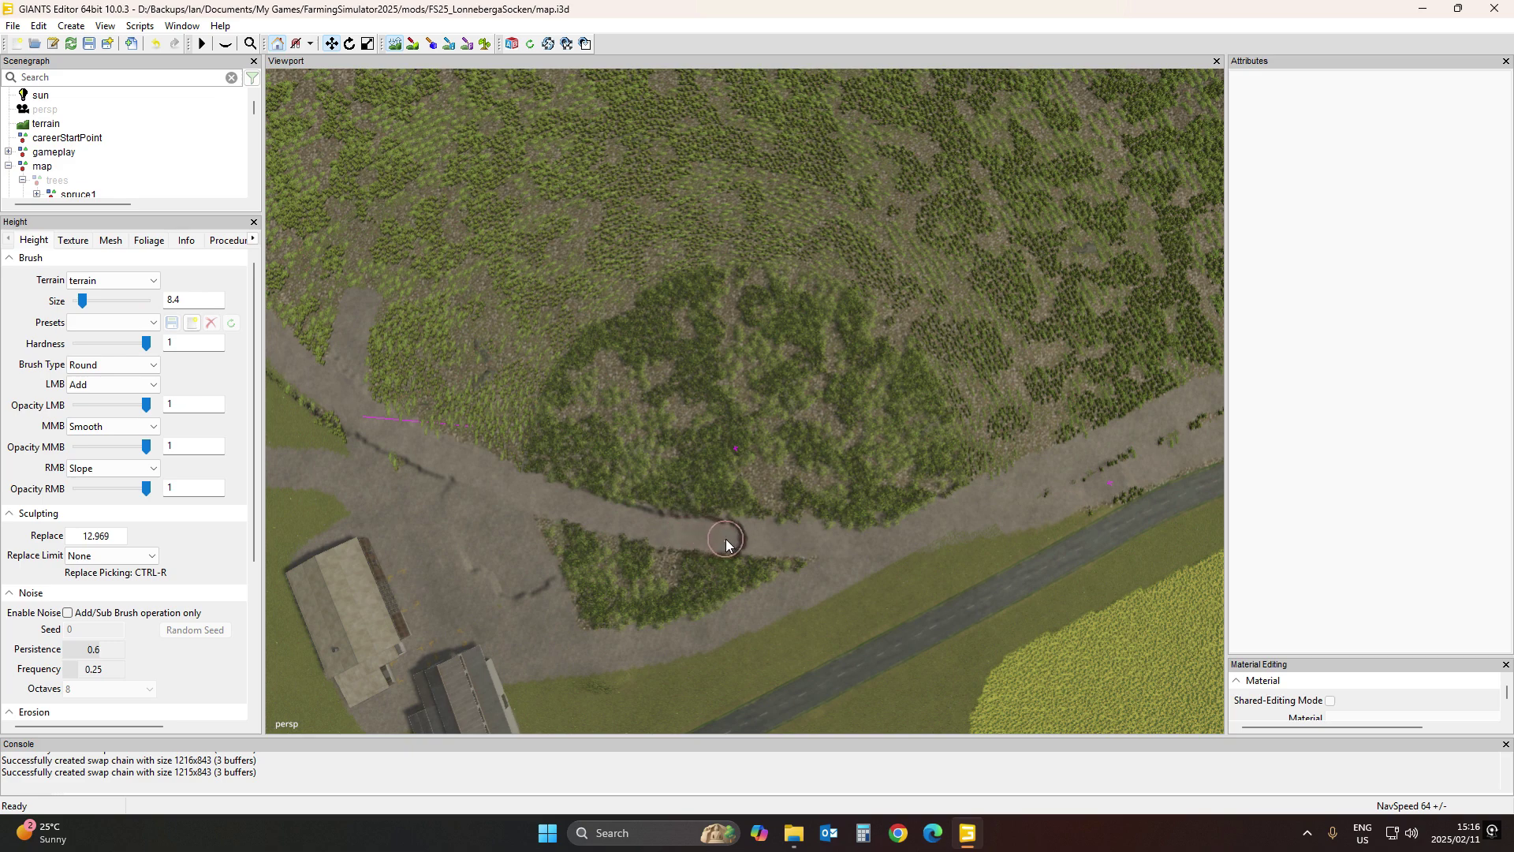
pyautogui.moveTo(726, 540); pyautogui.dragTo(972, 515)
pyautogui.hotkey('ctrl', 'z')
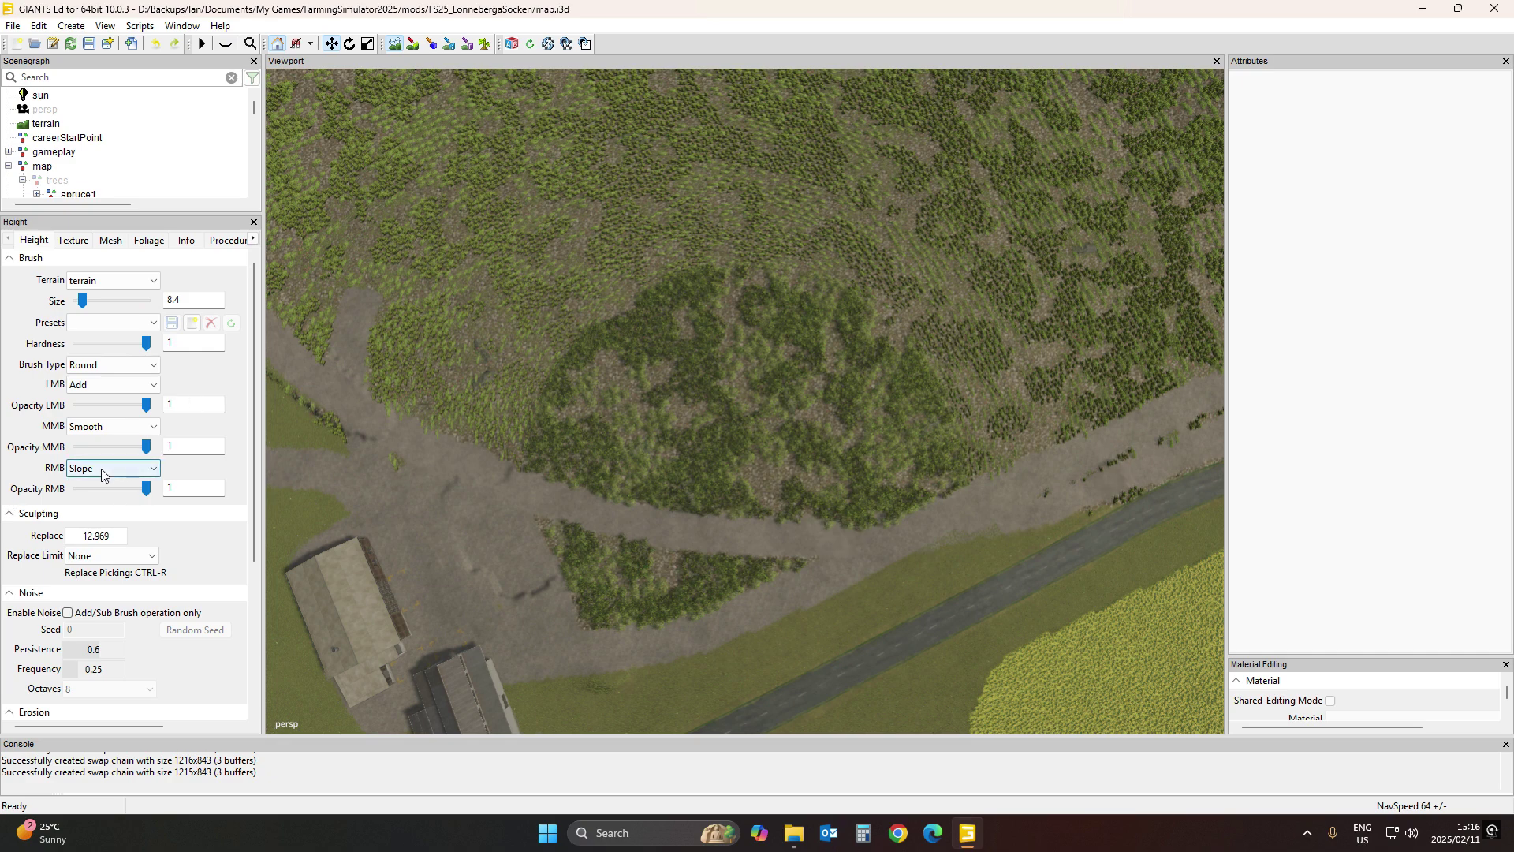
# Switch the brush operation to Set Slope Target and place the target again on the track beside the paved road
pyautogui.click(102, 468)
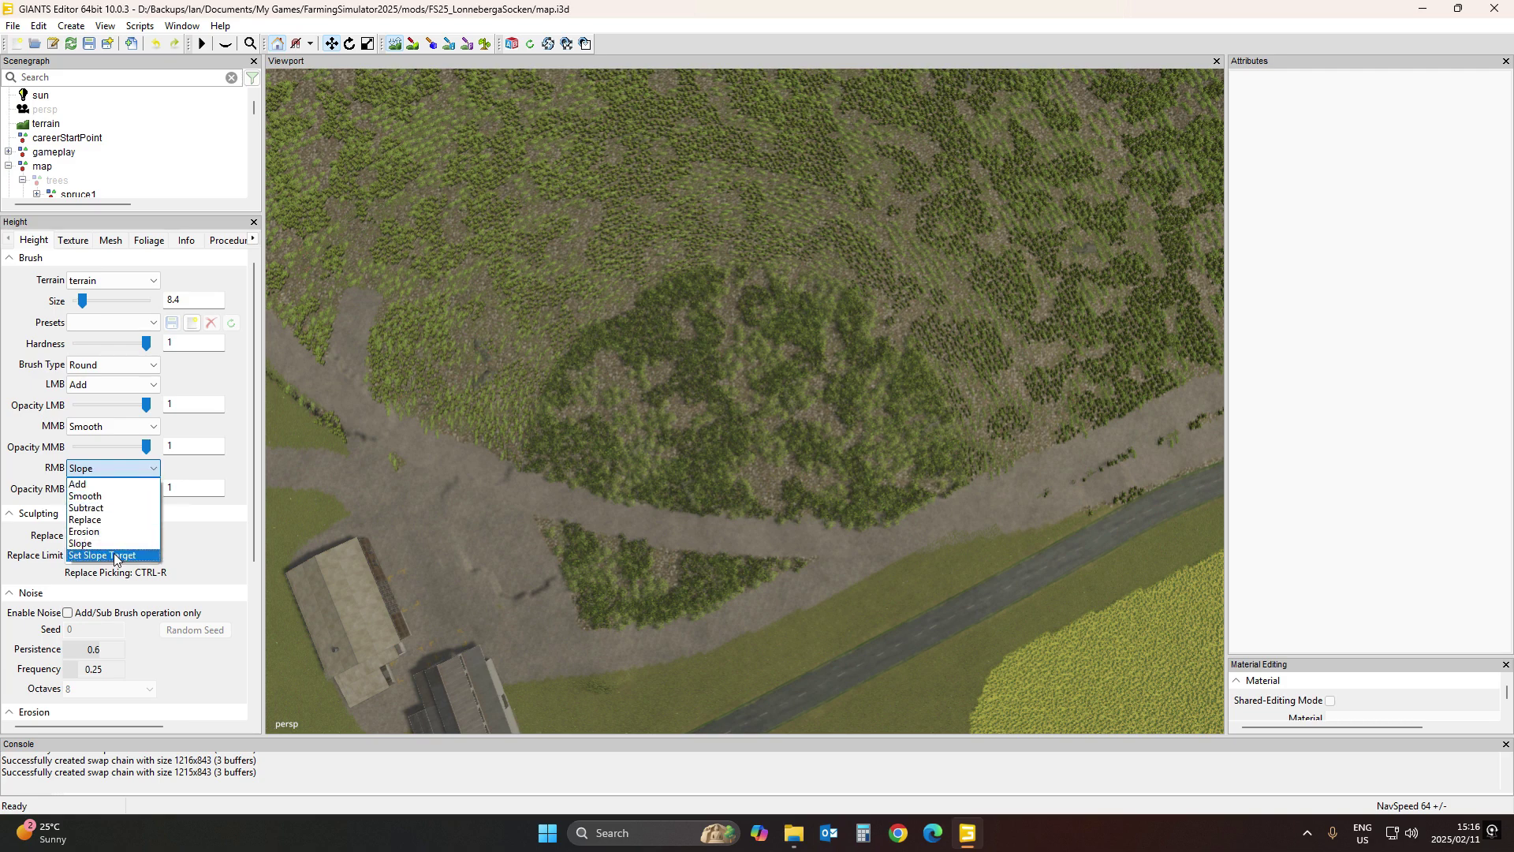
pyautogui.click(102, 555)
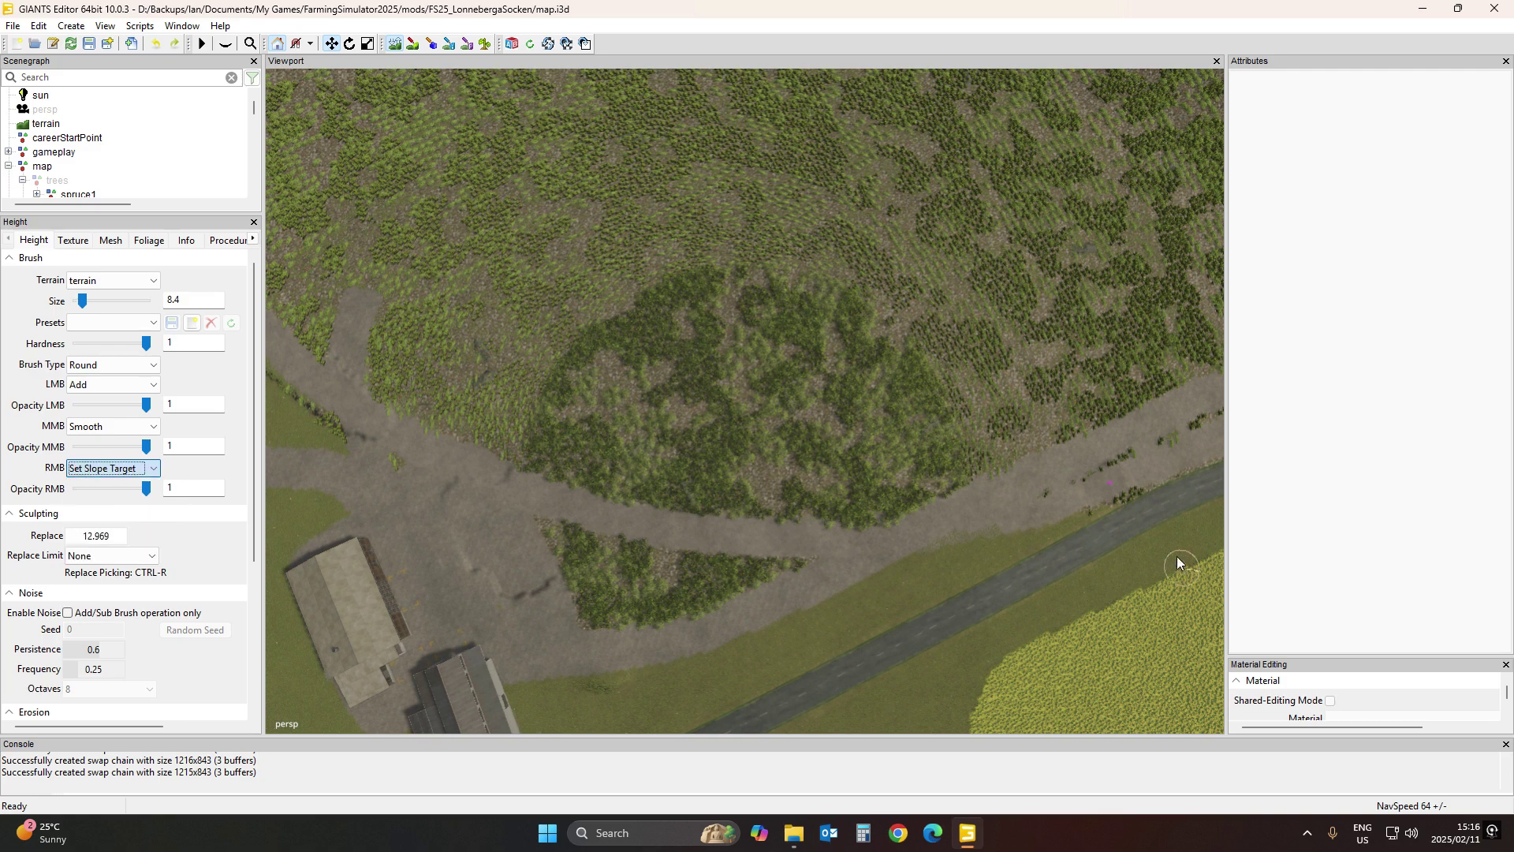
pyautogui.rightClick(1118, 479)
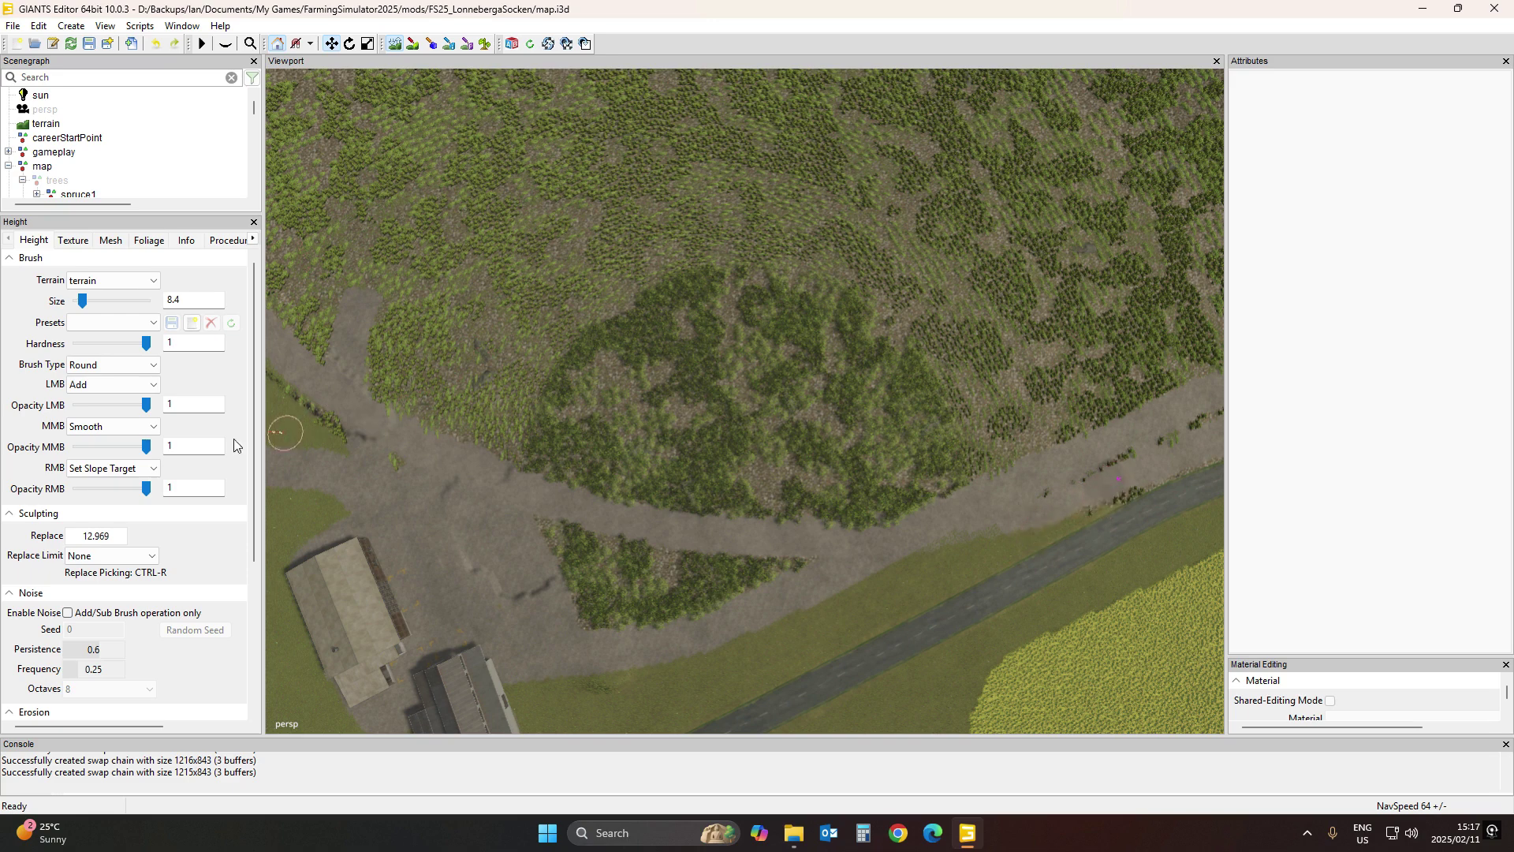
# Switch the brush operation to Slope and grade the track from the yard to the slope target beside the paved road
pyautogui.click(109, 471)
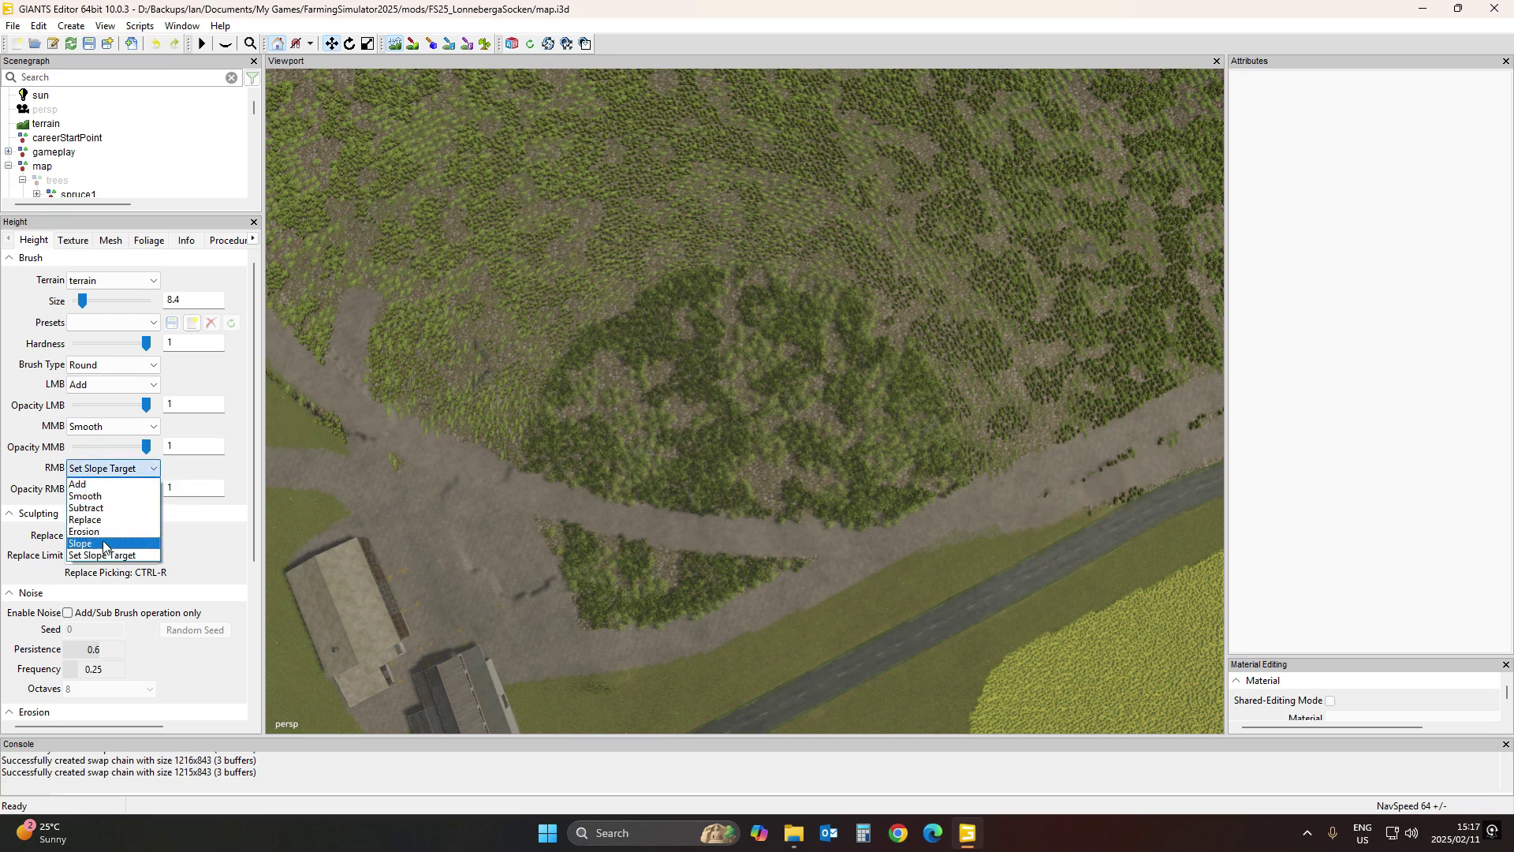
pyautogui.click(119, 538)
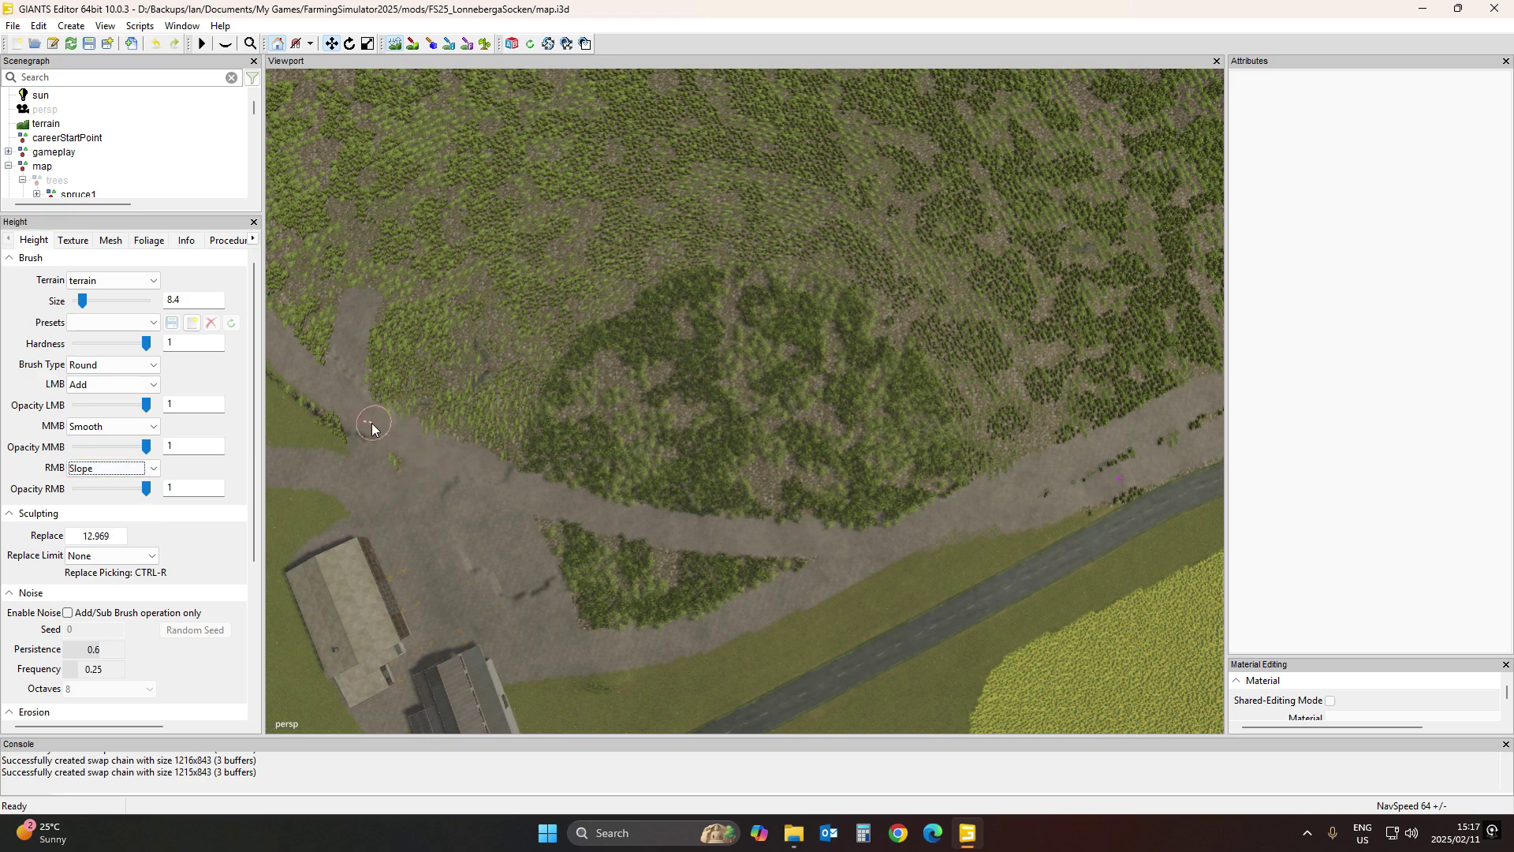
pyautogui.moveTo(363, 423); pyautogui.dragTo(374, 429, button='right')
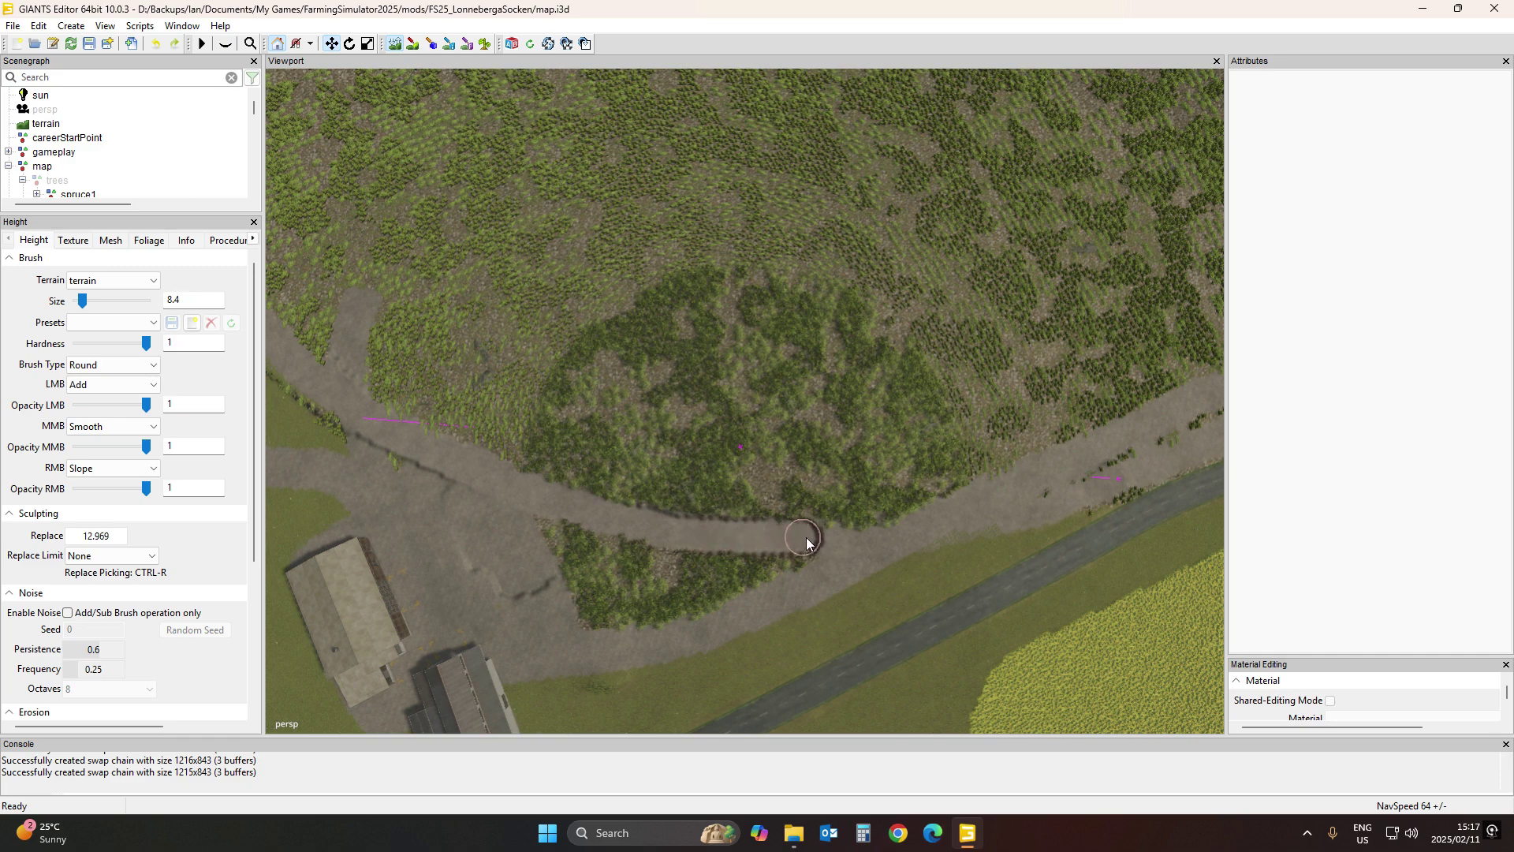
pyautogui.moveTo(841, 537); pyautogui.dragTo(923, 532)
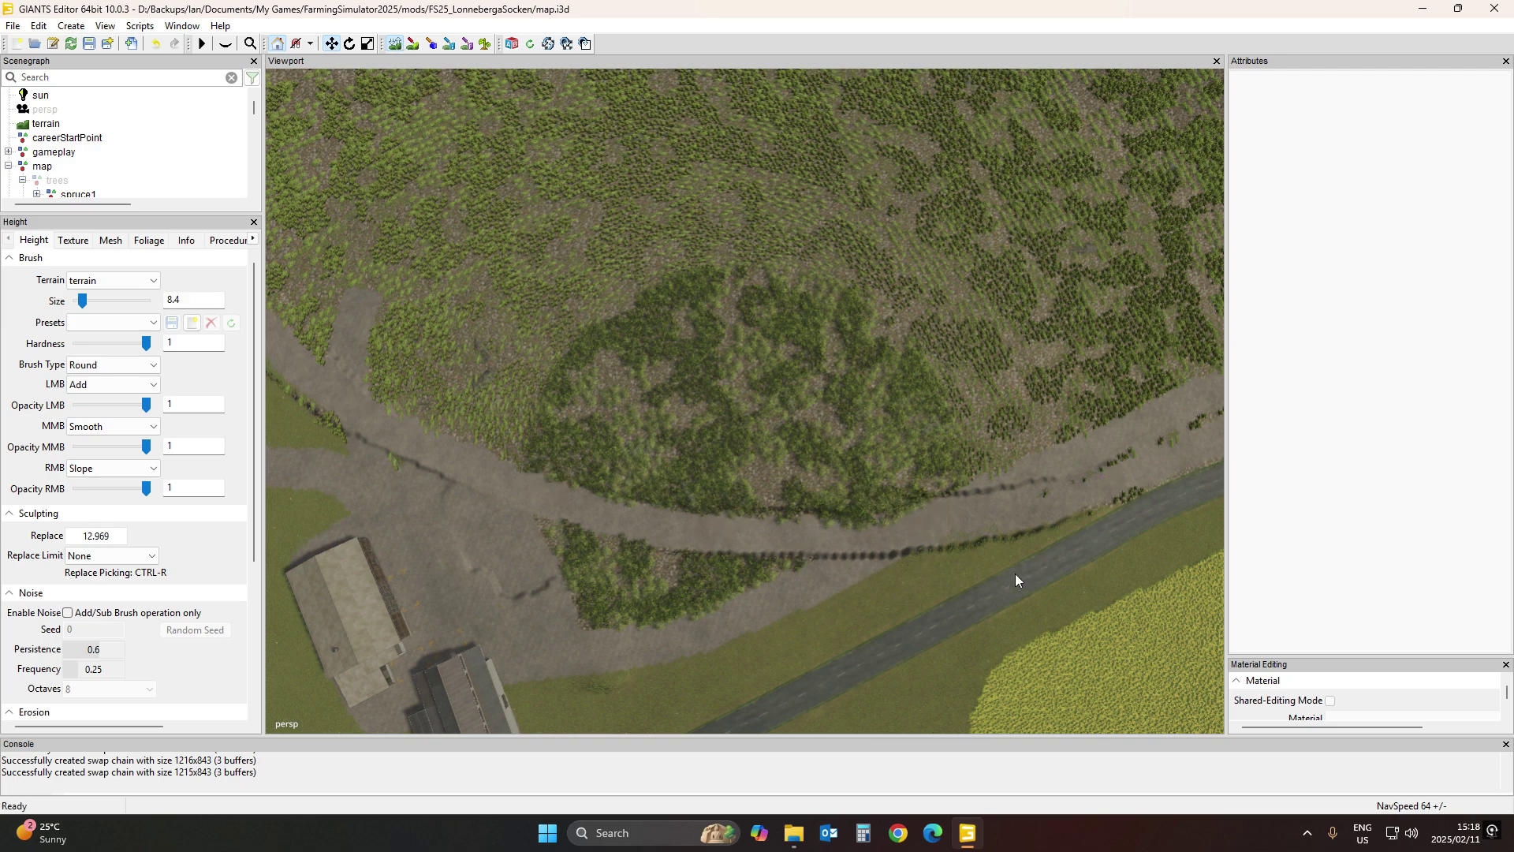
# Examine the graded track beside the paved road up close and looking back toward the yard
pyautogui.moveTo(787, 557); pyautogui.dragTo(727, 546, button='right')
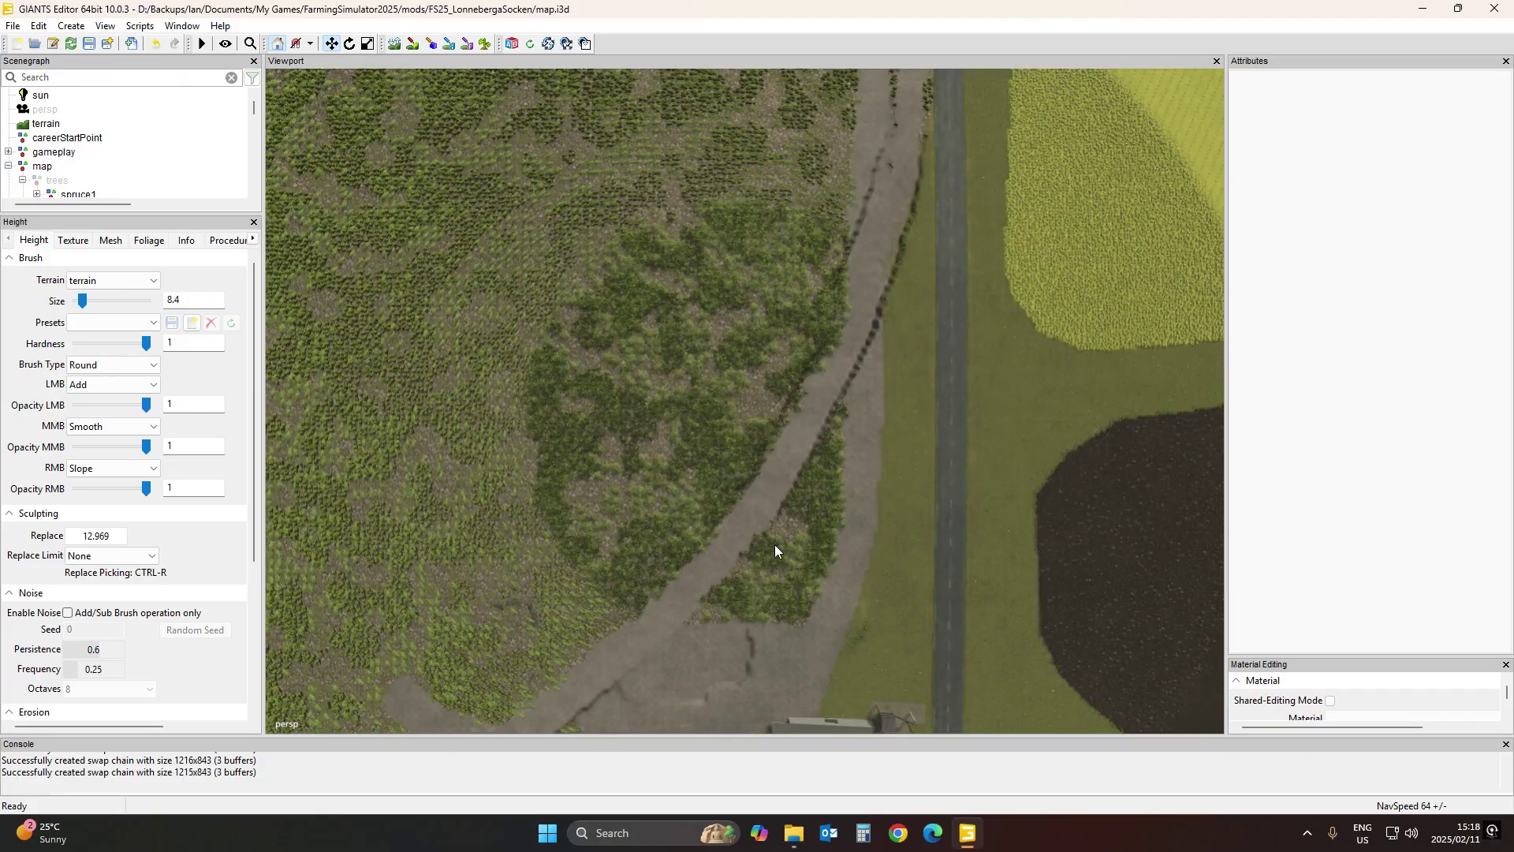
pyautogui.scroll(5, 901, 486)
pyautogui.moveTo(945, 459); pyautogui.dragTo(874, 338, button='right')
pyautogui.scroll(10, 874, 338)
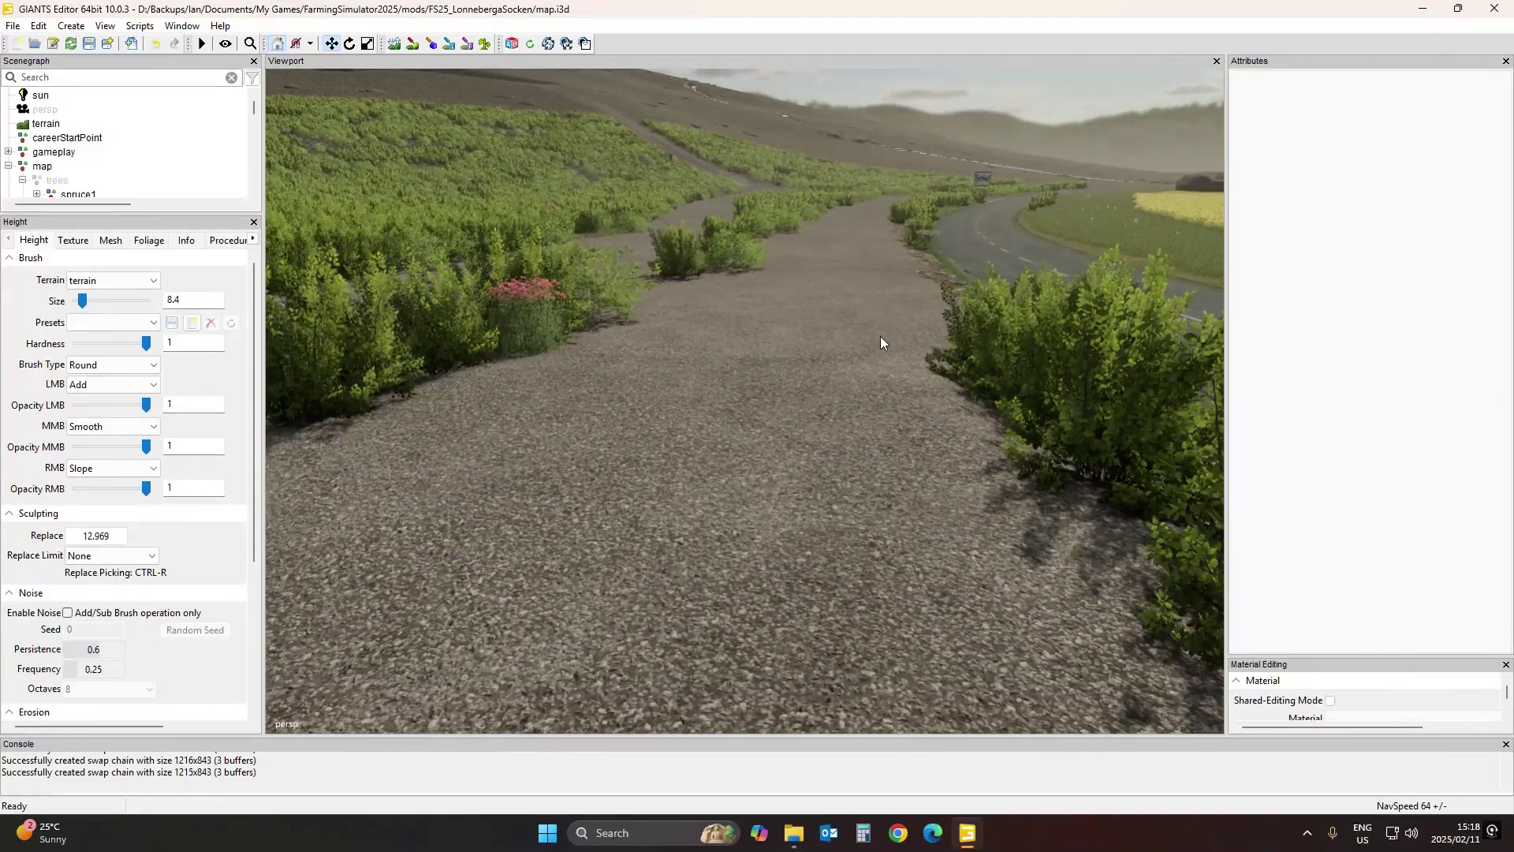
pyautogui.scroll(5, 881, 337)
pyautogui.moveTo(882, 340); pyautogui.dragTo(698, 488, button='right')
pyautogui.scroll(-10, 697, 488)
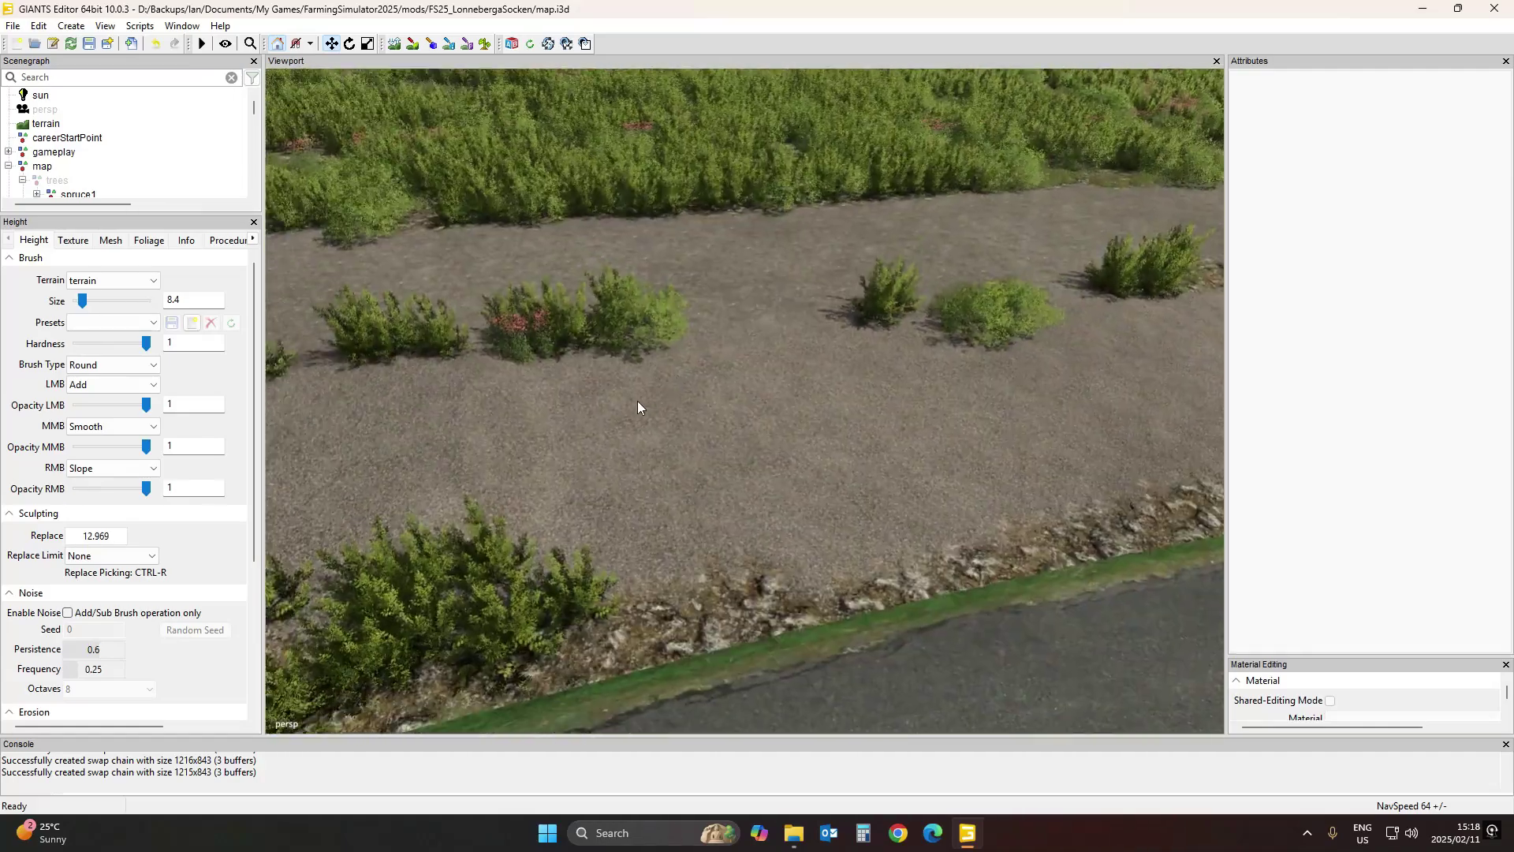
pyautogui.scroll(-10, 975, 473)
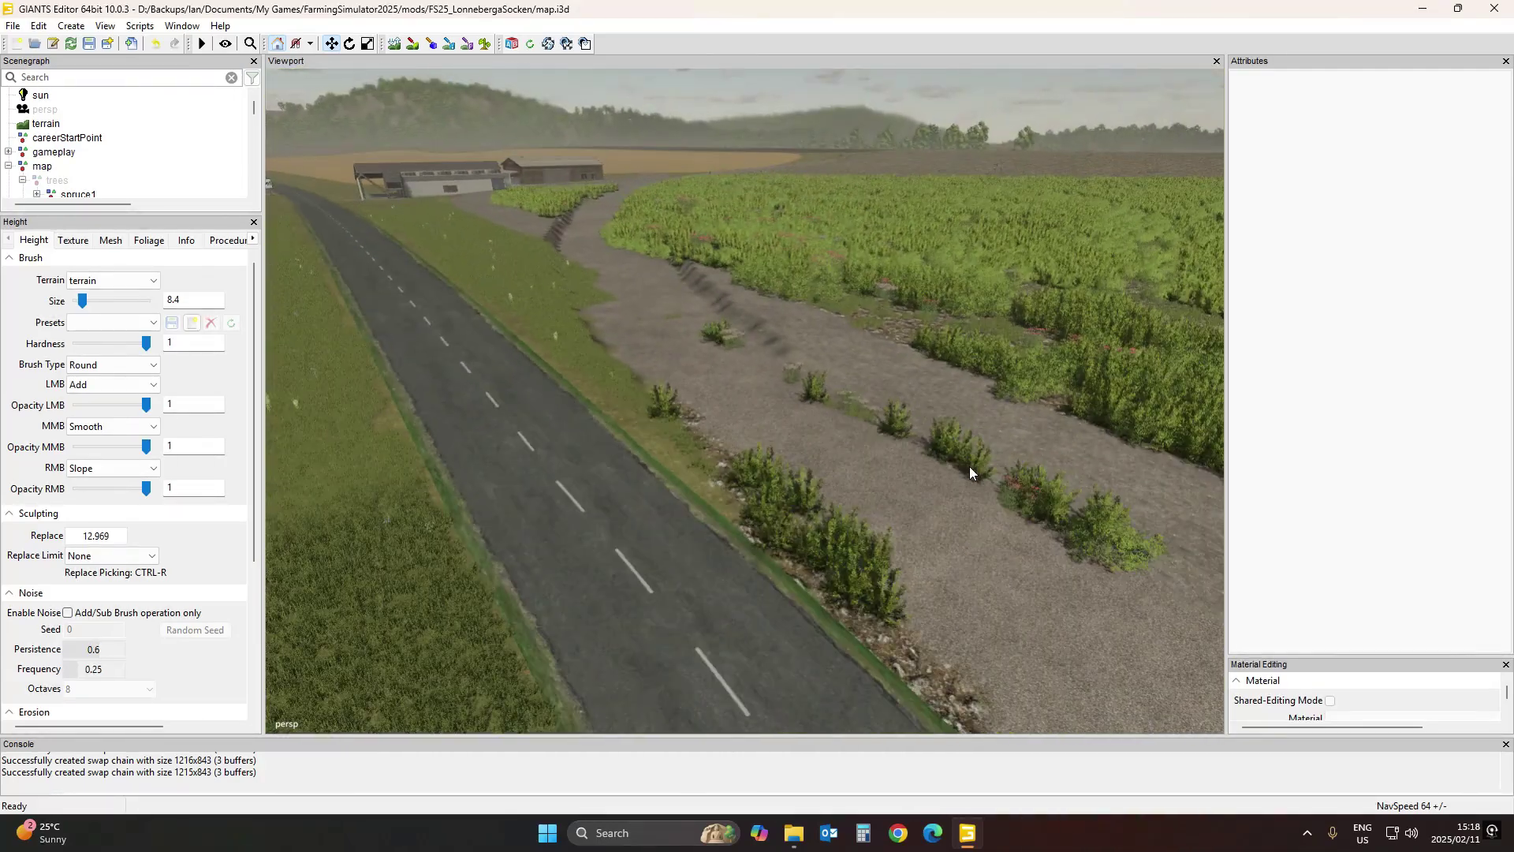
pyautogui.scroll(10, 967, 475)
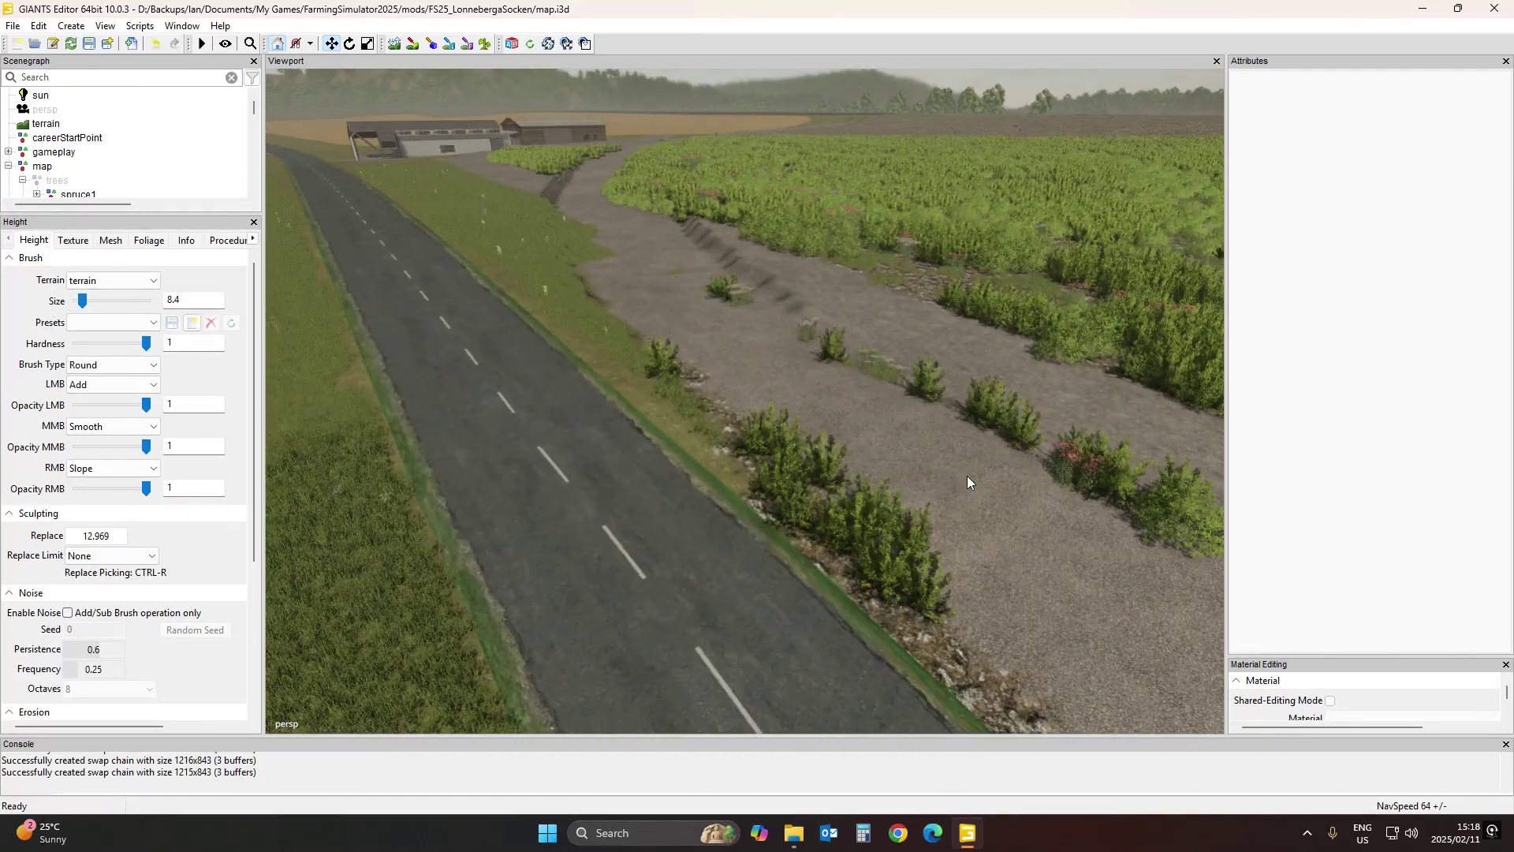
pyautogui.scroll(5, 1057, 493)
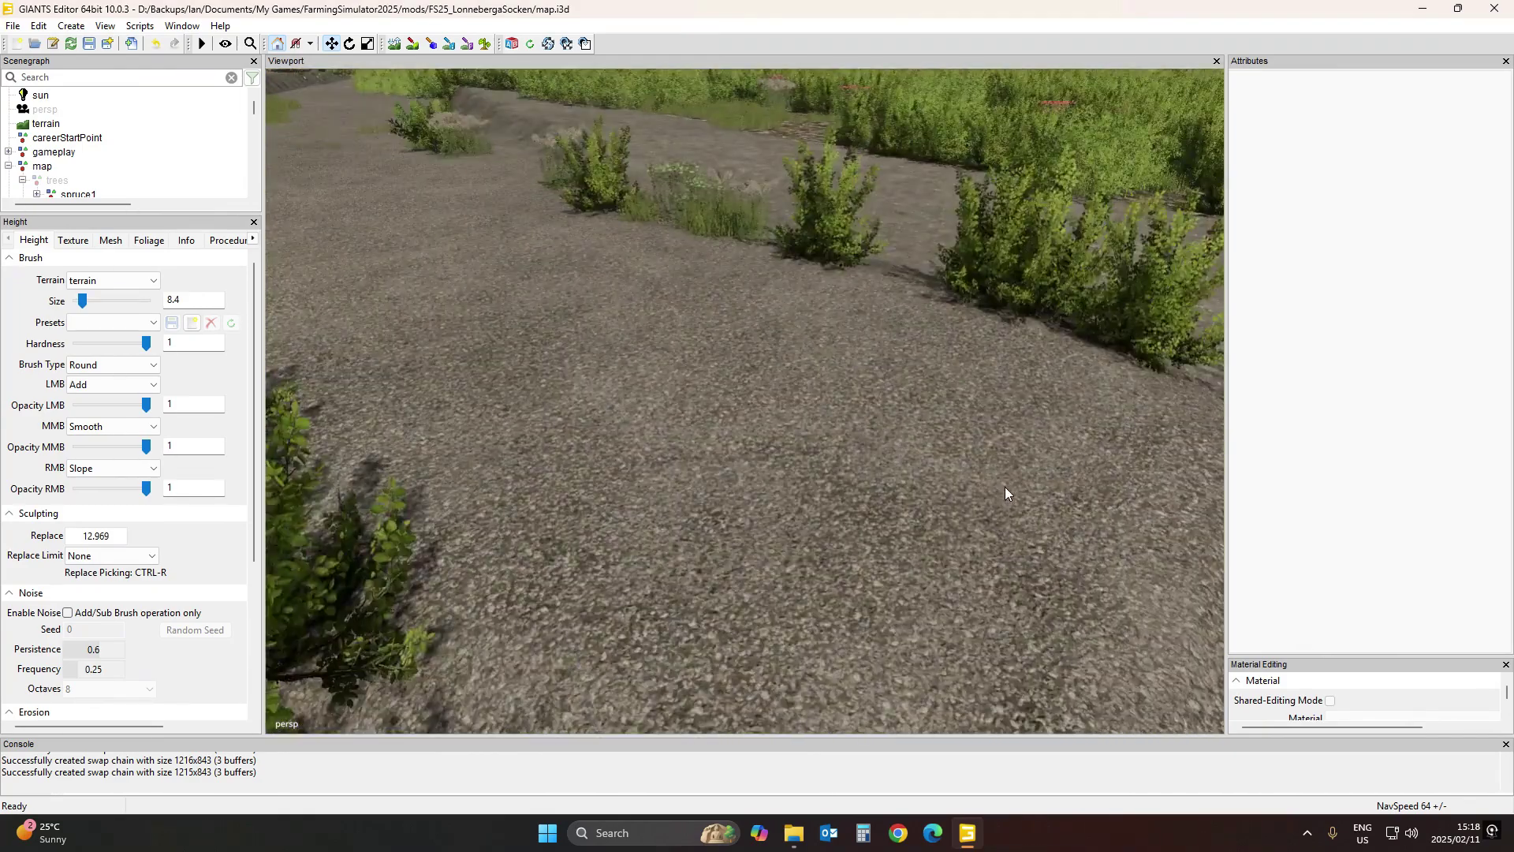
pyautogui.scroll(-8, 1005, 495)
pyautogui.scroll(-6, 1003, 496)
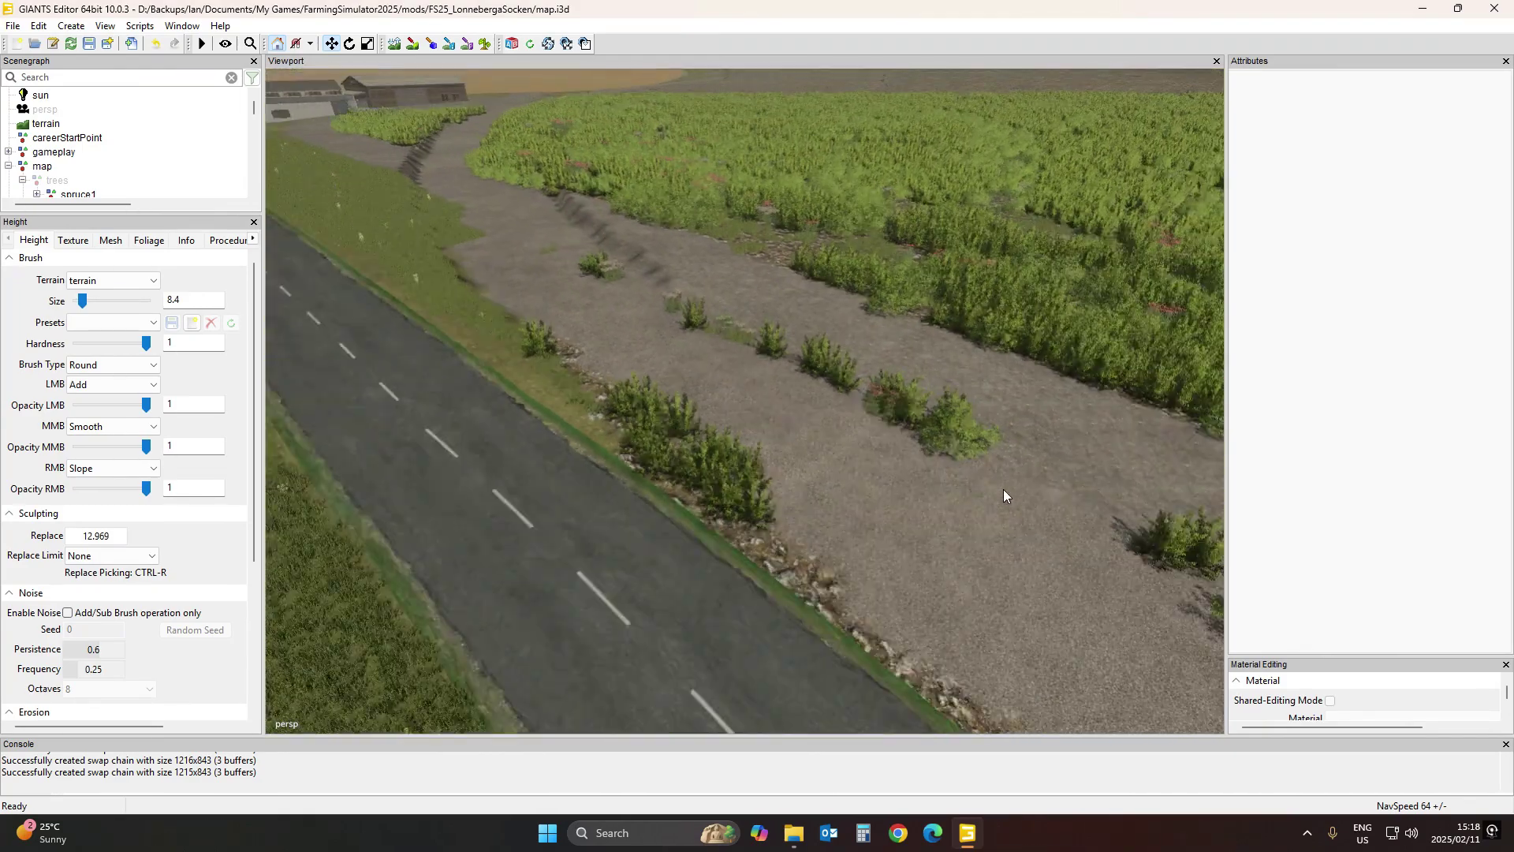
pyautogui.scroll(5, 997, 487)
pyautogui.moveTo(991, 484); pyautogui.dragTo(630, 589, button='right')
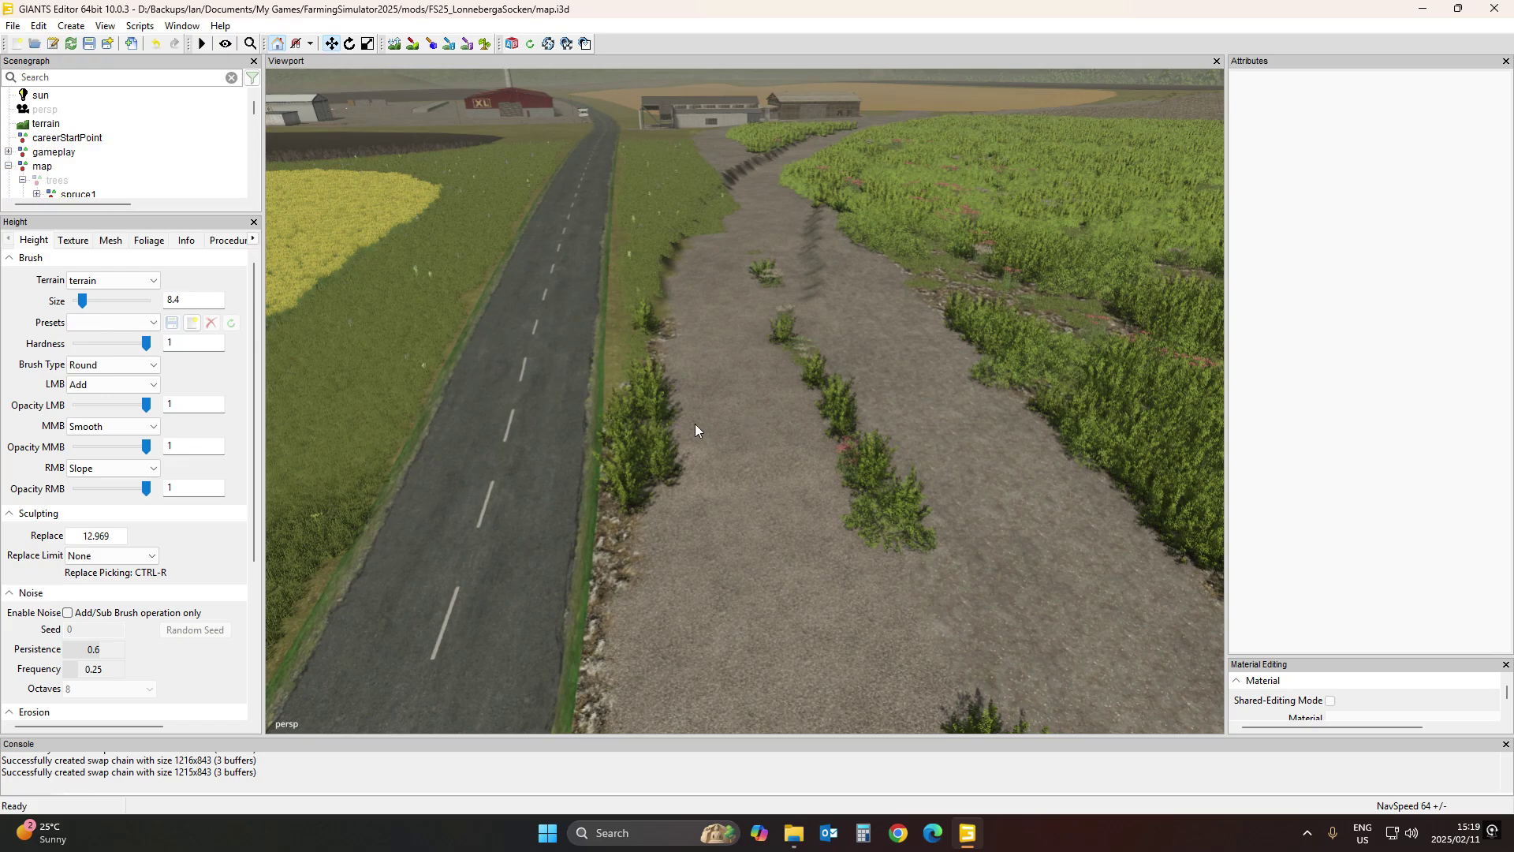
# Examine the stretch of track between the end of the graded slope and the side road junction
pyautogui.keyDown('alt'); pyautogui.moveTo(695, 424); pyautogui.dragTo(994, 371); pyautogui.keyUp('alt')
pyautogui.scroll(-5, 998, 535)
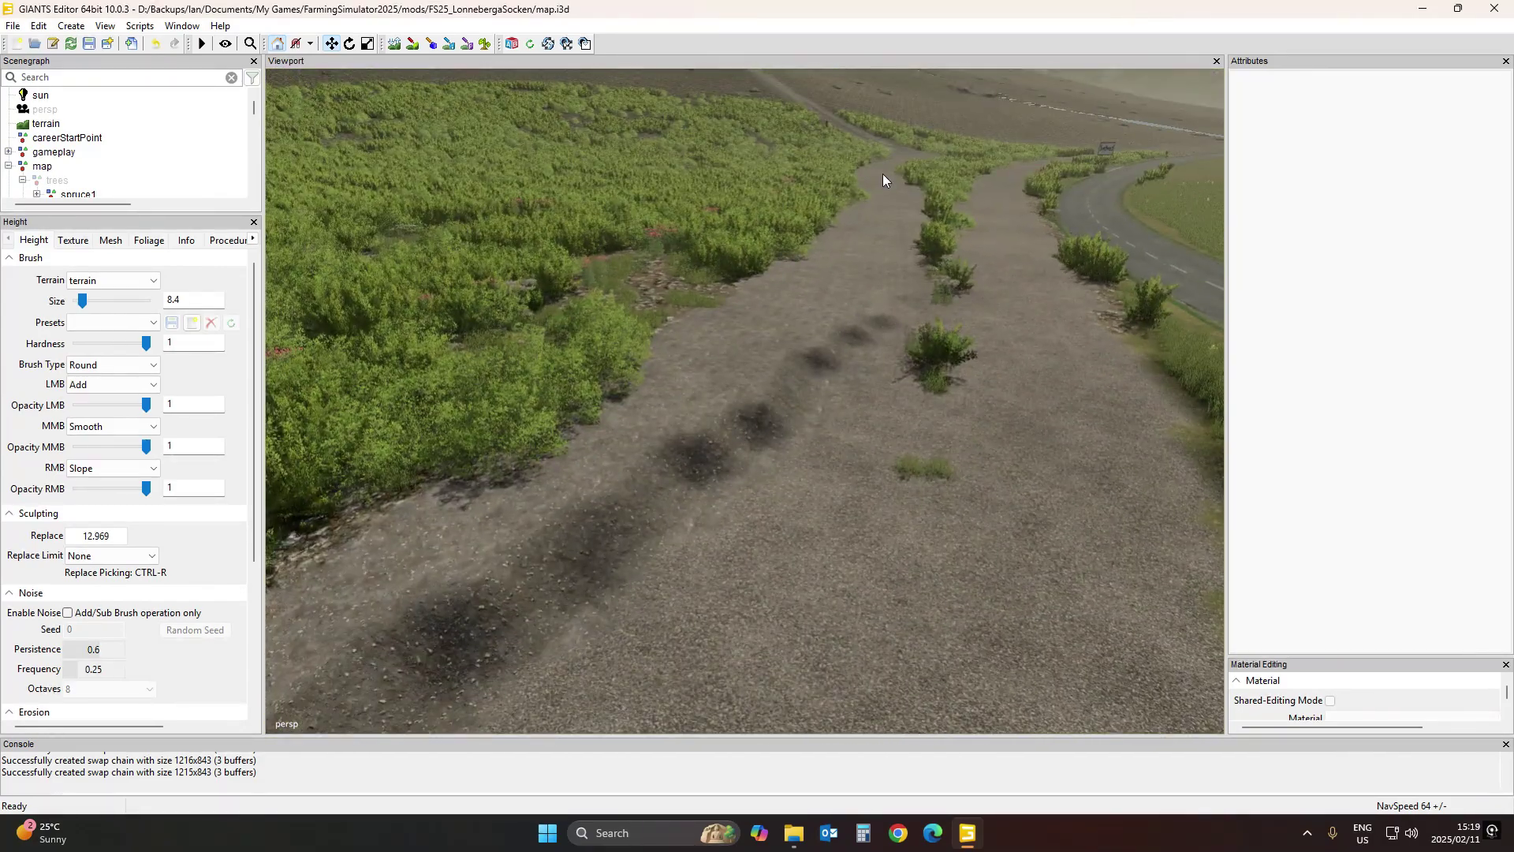
pyautogui.keyDown('alt'); pyautogui.moveTo(561, 590); pyautogui.dragTo(787, 602); pyautogui.keyUp('alt')
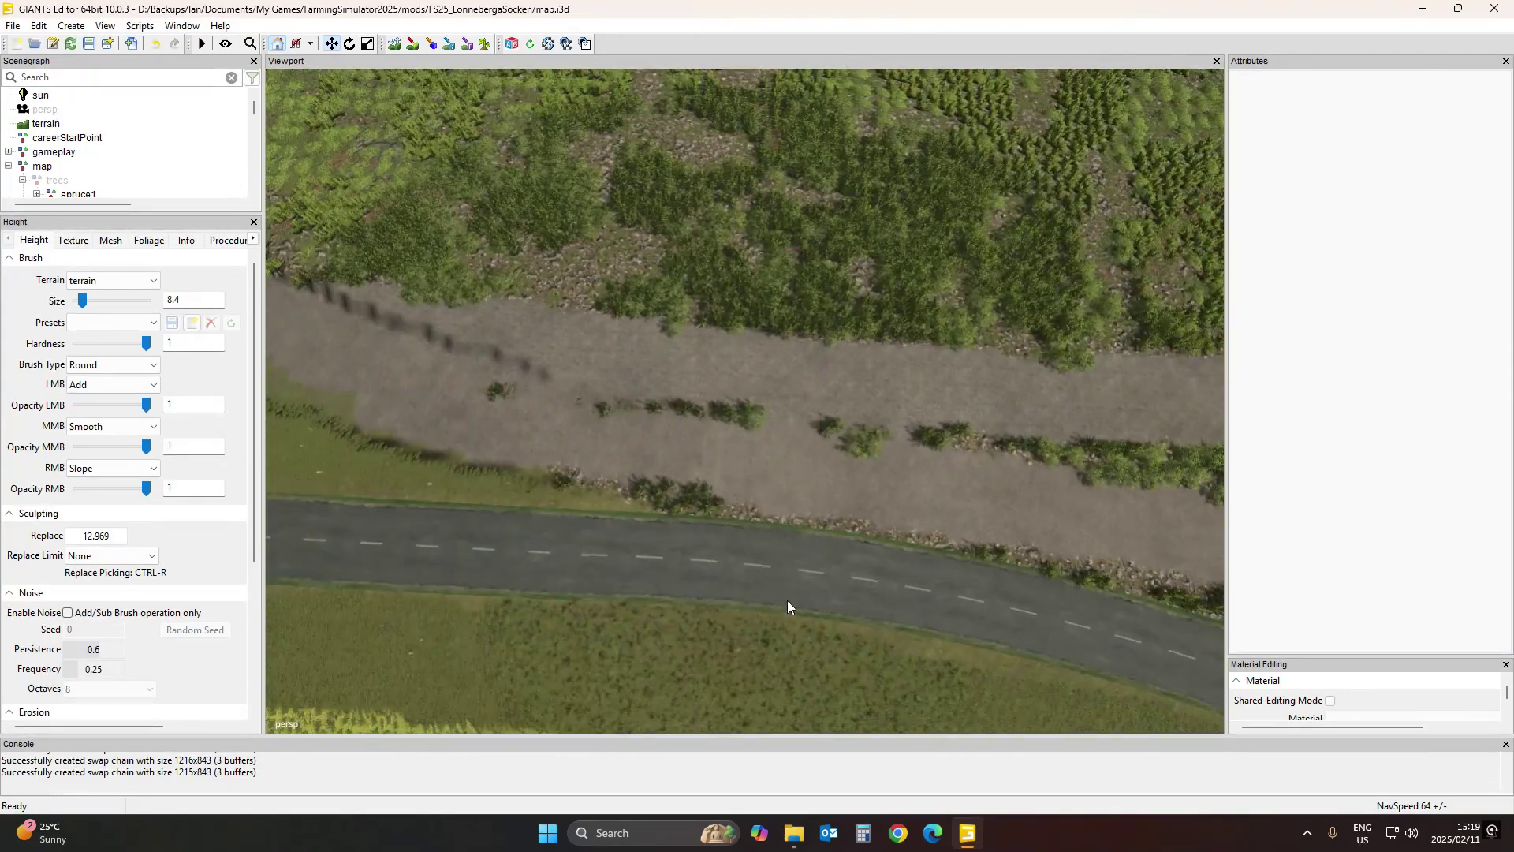
pyautogui.keyDown('alt'); pyautogui.moveTo(865, 475); pyautogui.dragTo(924, 485); pyautogui.keyUp('alt')
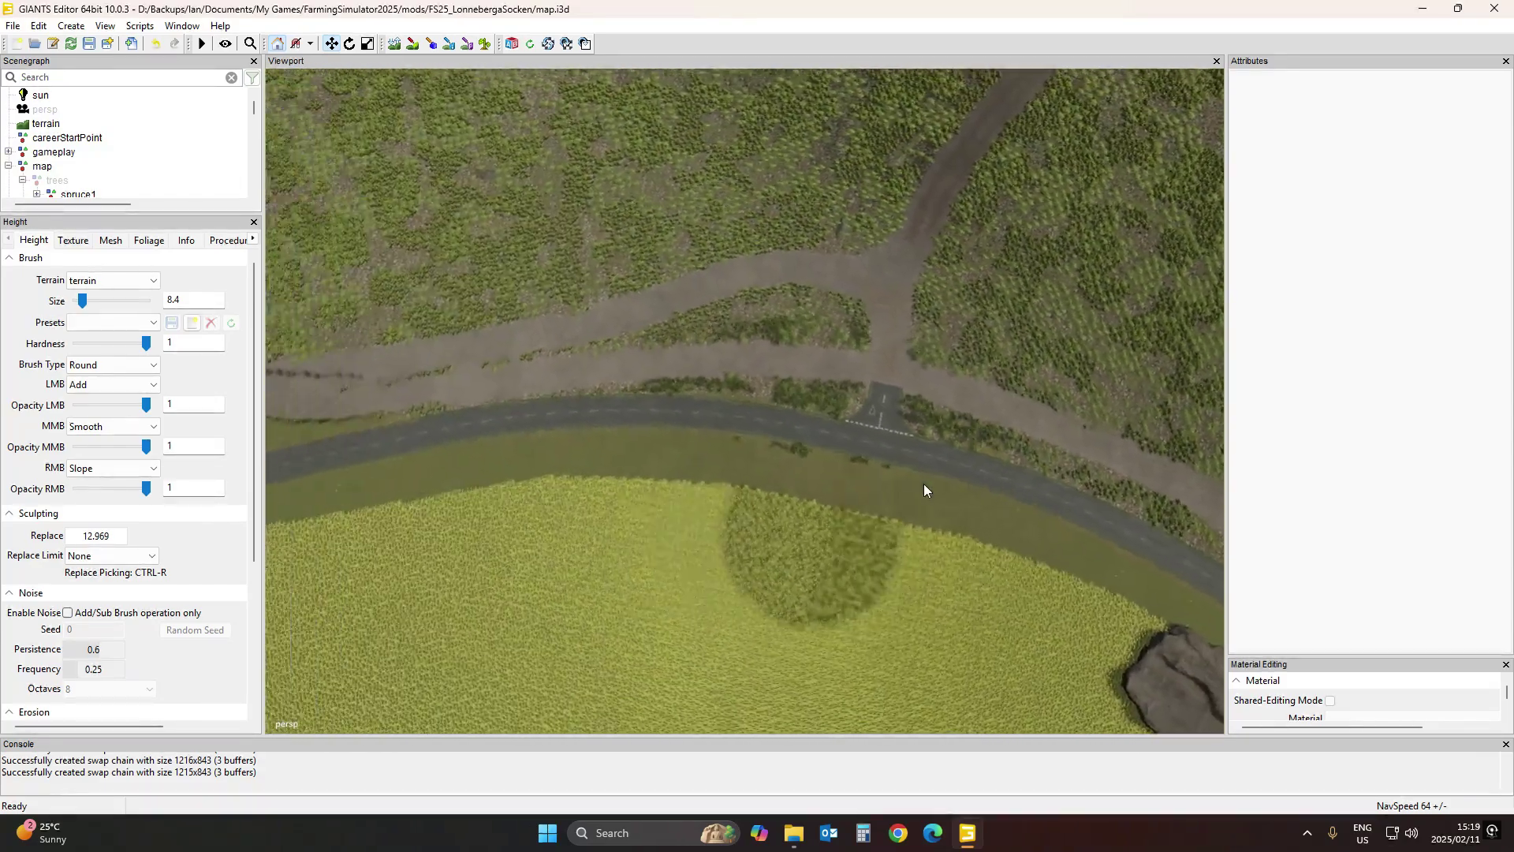
# Widen the viewport by narrowing the attributes area beside it
pyautogui.rightClick(926, 484)
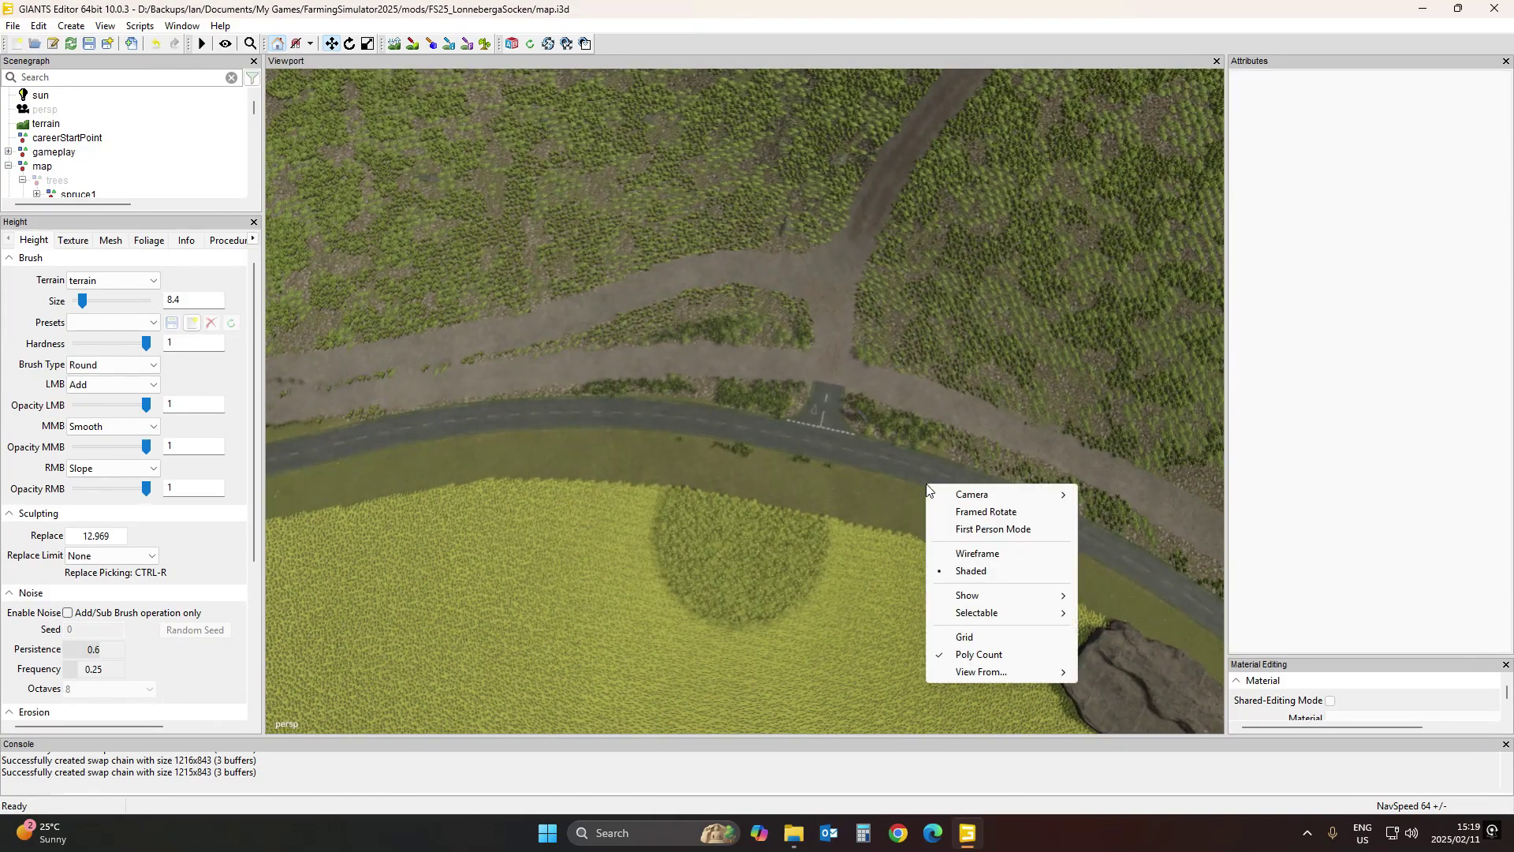
pyautogui.click(1228, 387)
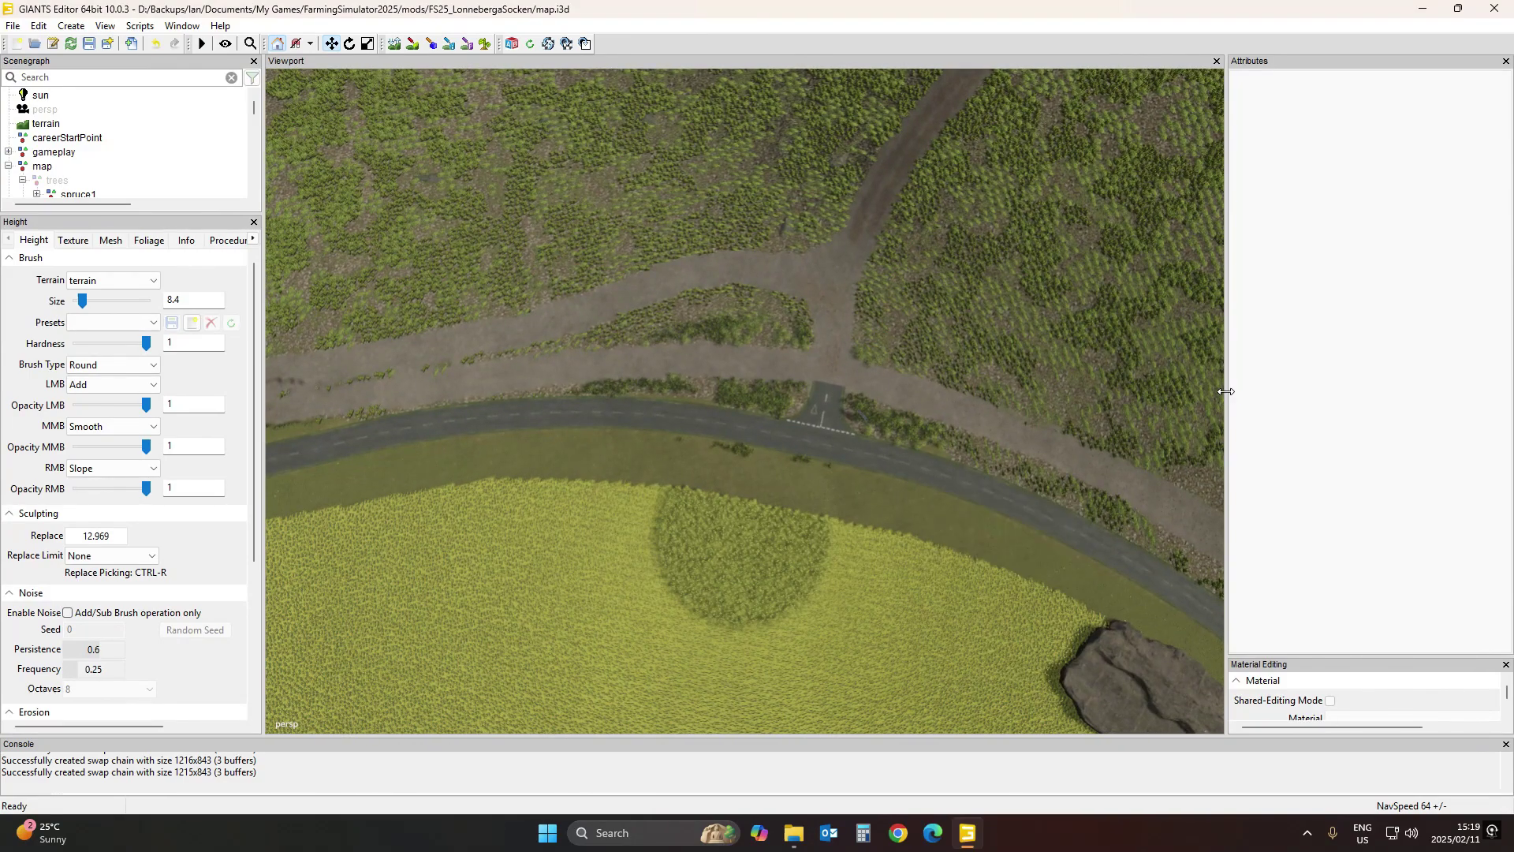
pyautogui.moveTo(1226, 391); pyautogui.dragTo(1359, 406)
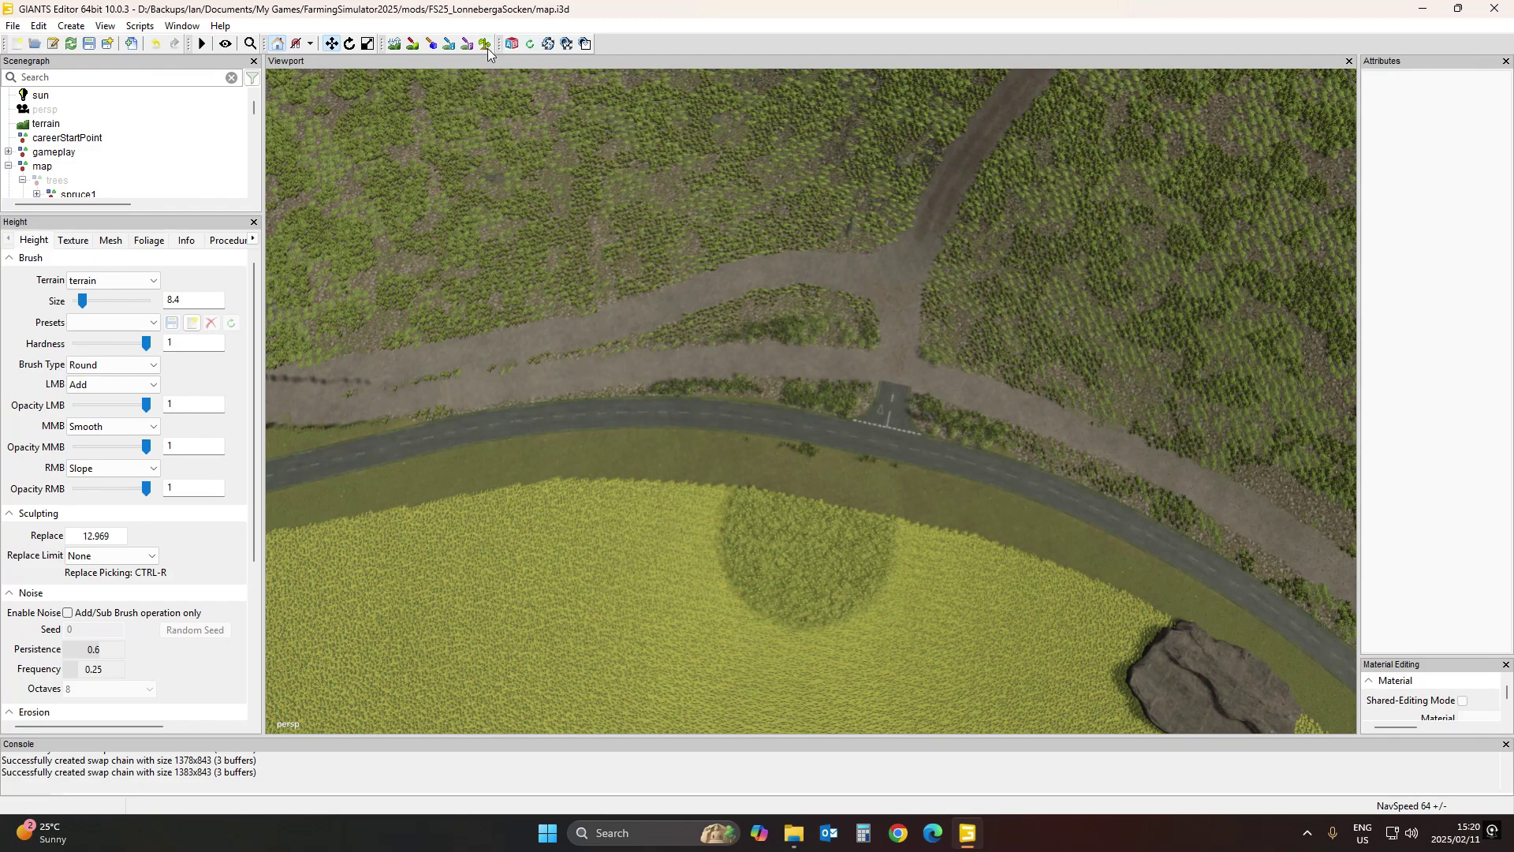
# Activate terrain sculpting with the Replace operation, set the replace height to 10.472, and apply it to the track beyond the side road junction
pyautogui.click(402, 48)
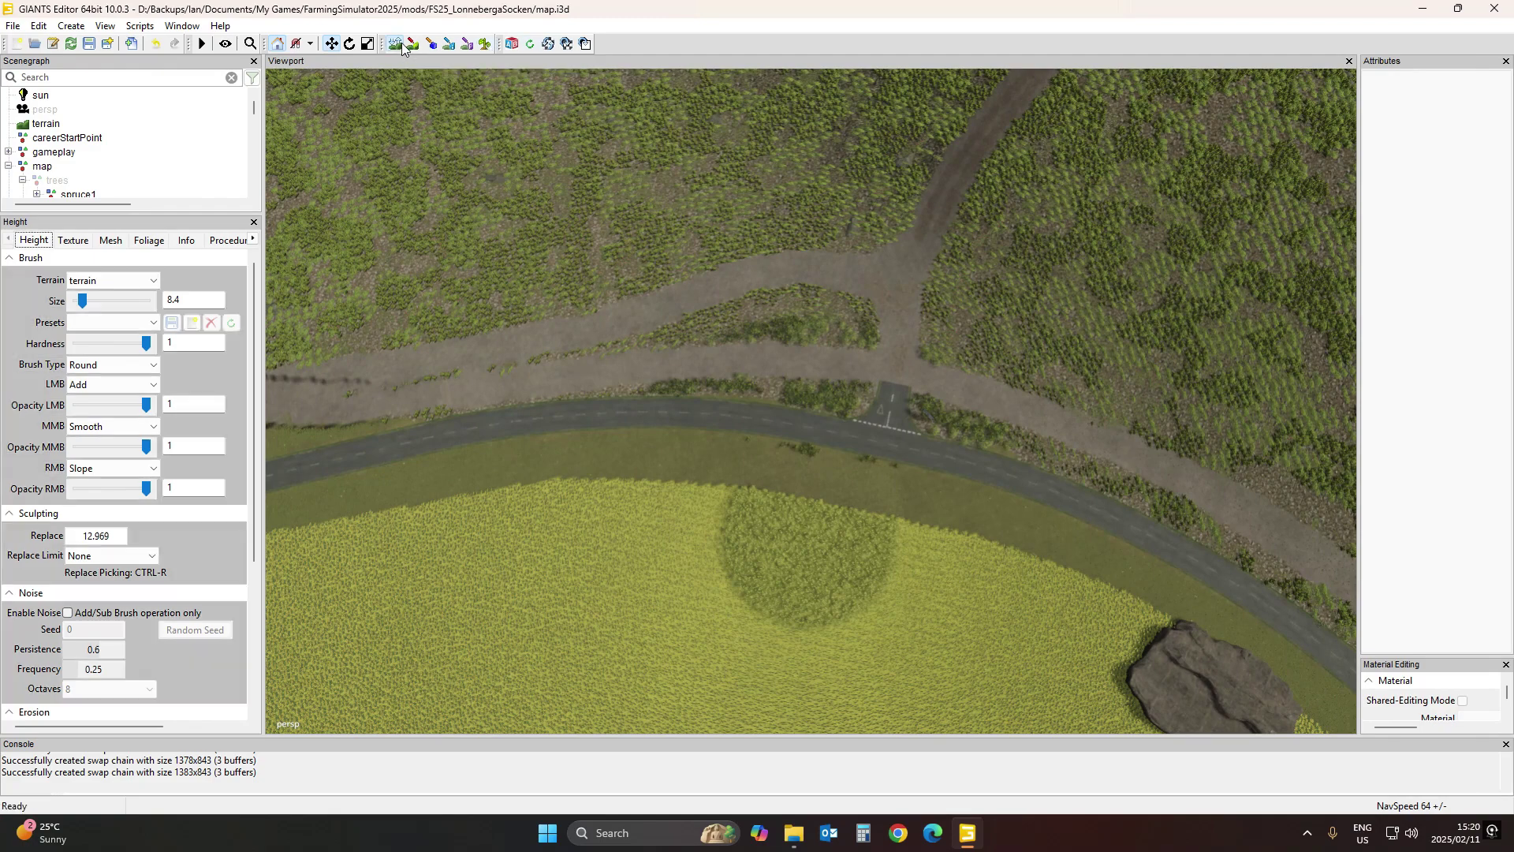
pyautogui.click(108, 469)
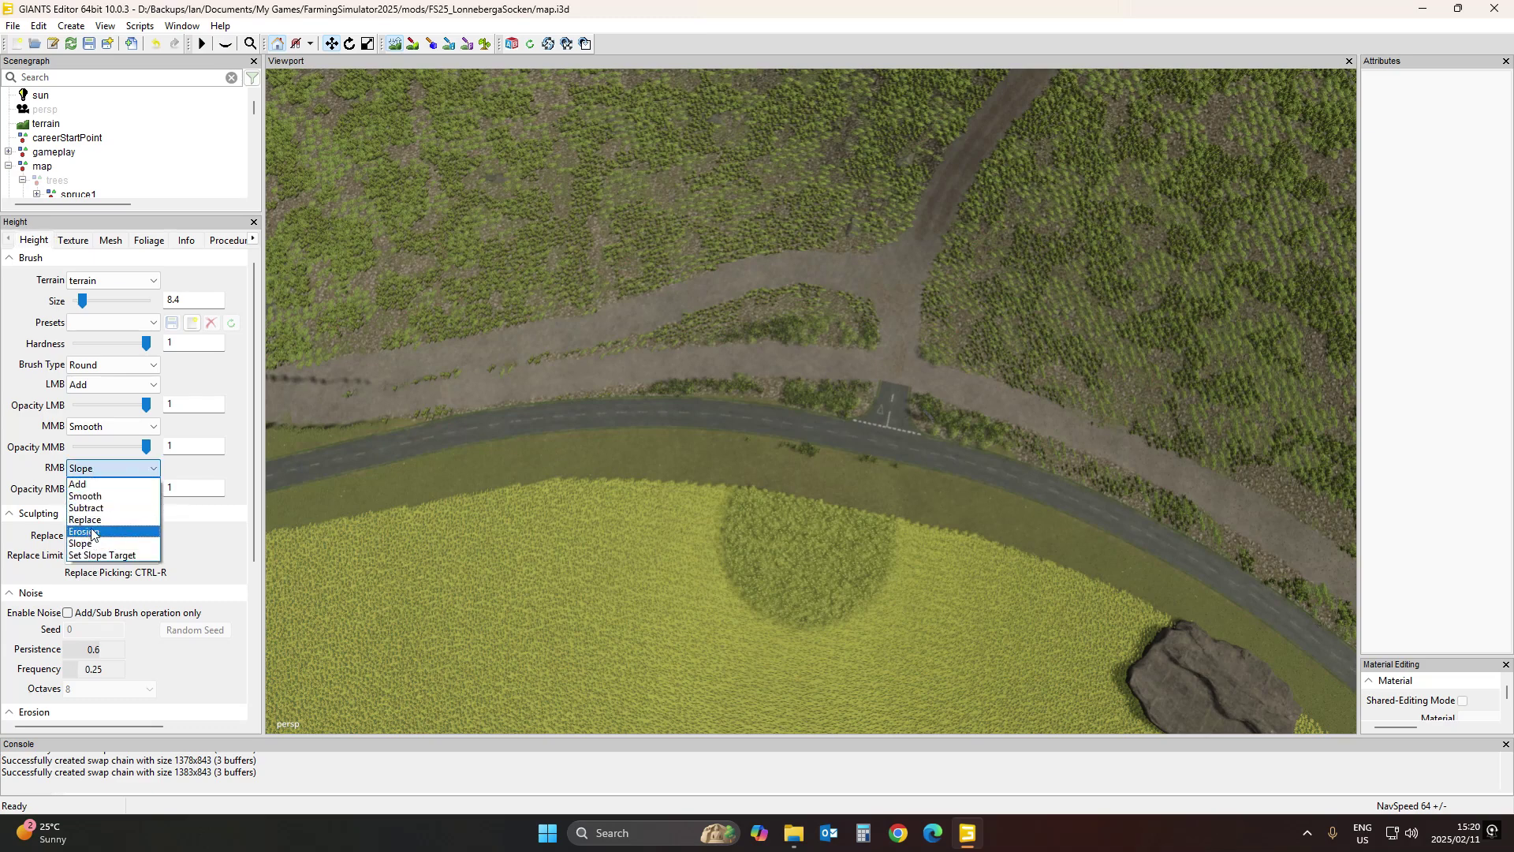
pyautogui.click(93, 521)
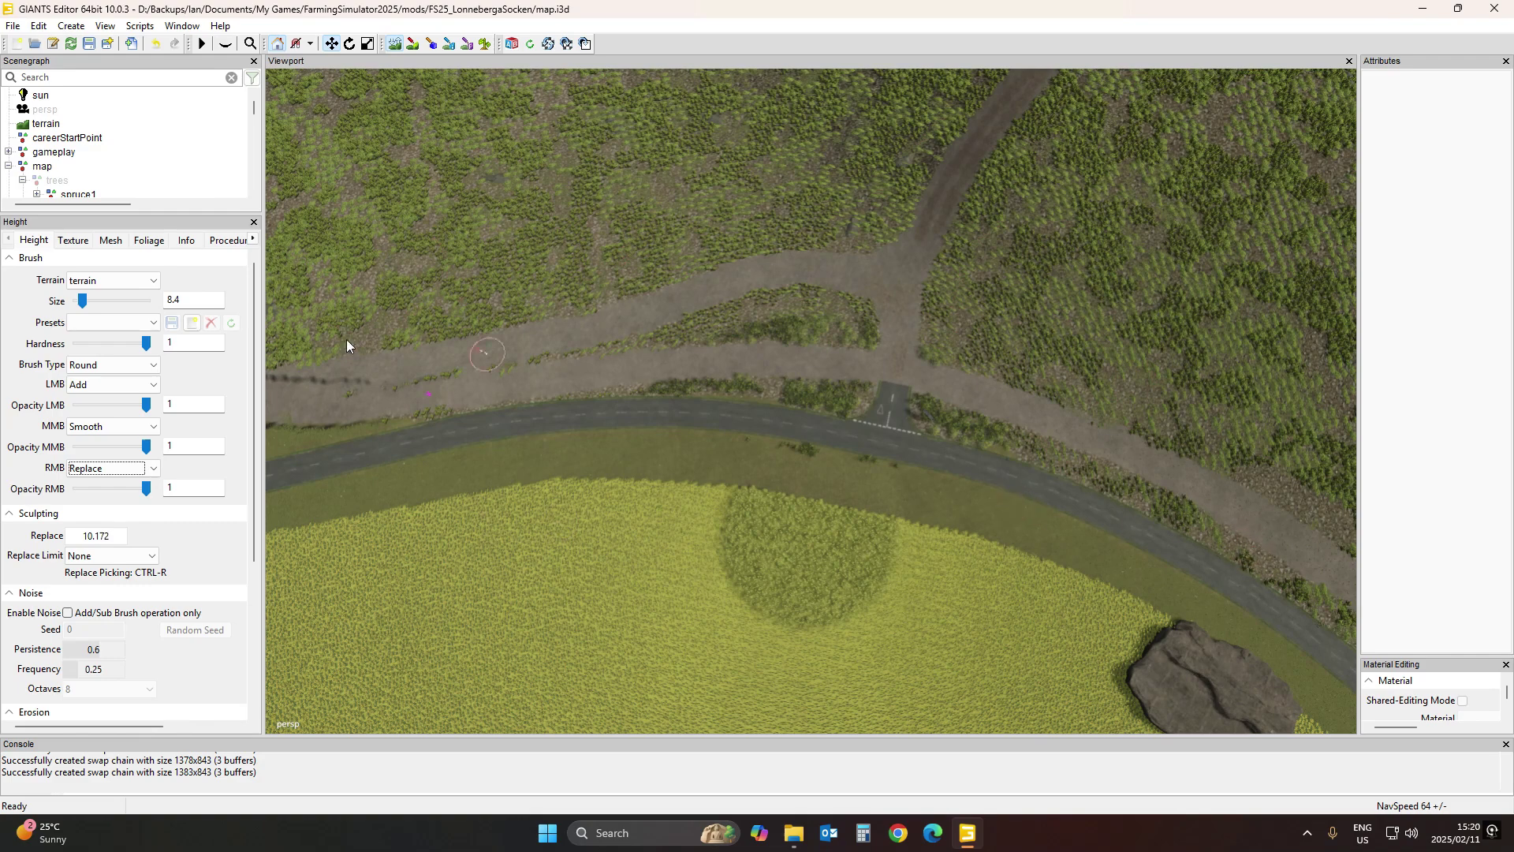
pyautogui.click(97, 536)
pyautogui.moveTo(94, 536); pyautogui.dragTo(100, 536)
pyautogui.write('4')
pyautogui.press('Return')
pyautogui.click(1097, 438)
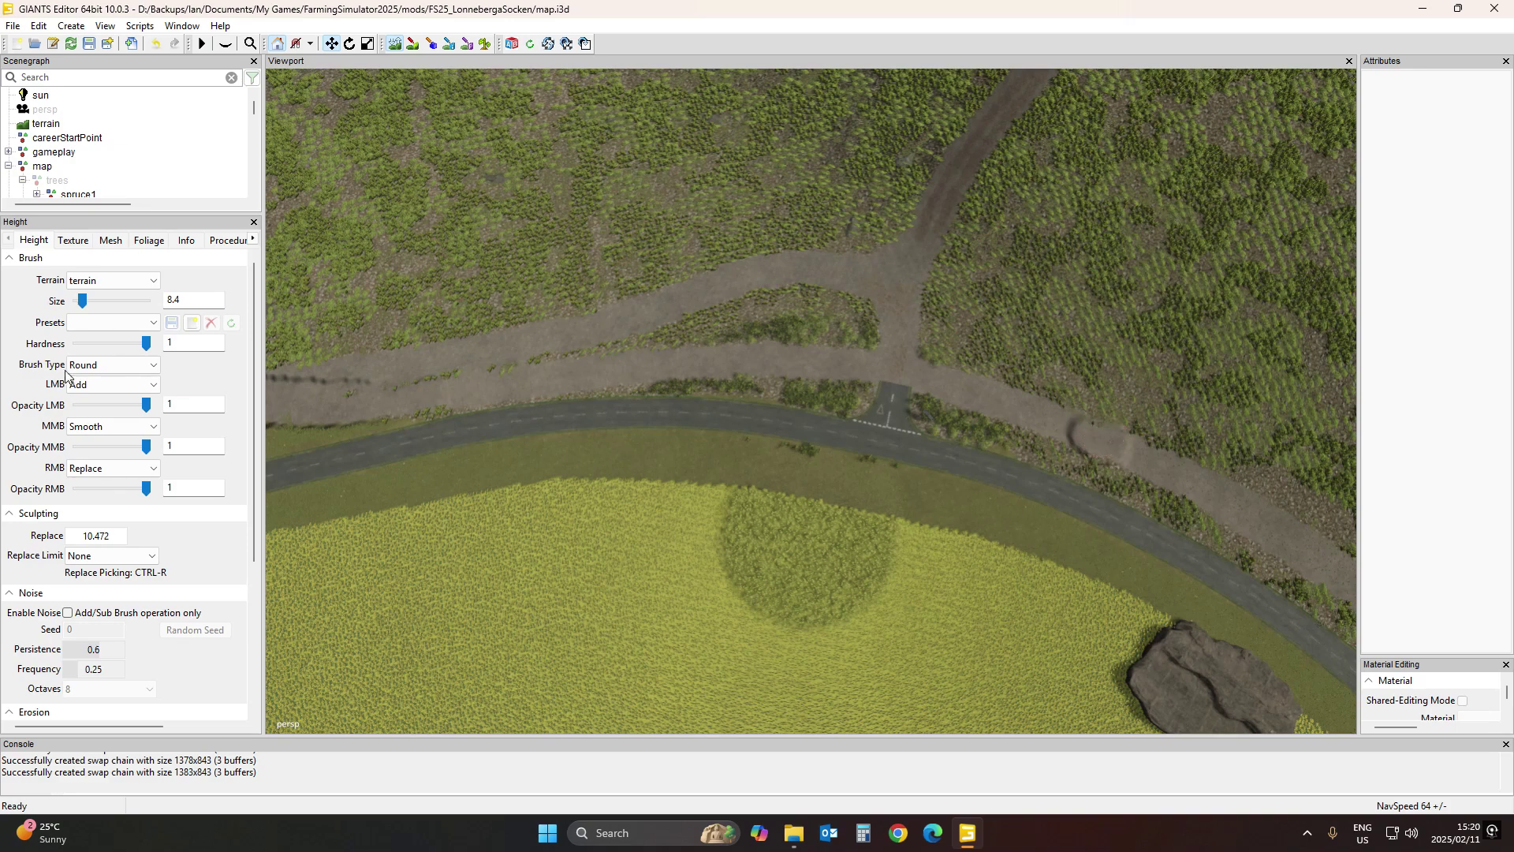
# Switch the brush operation to Set Slope Target and place the target on the replaced-height patch beyond the side road junction
pyautogui.click(103, 468)
pyautogui.click(93, 557)
pyautogui.rightClick(428, 394)
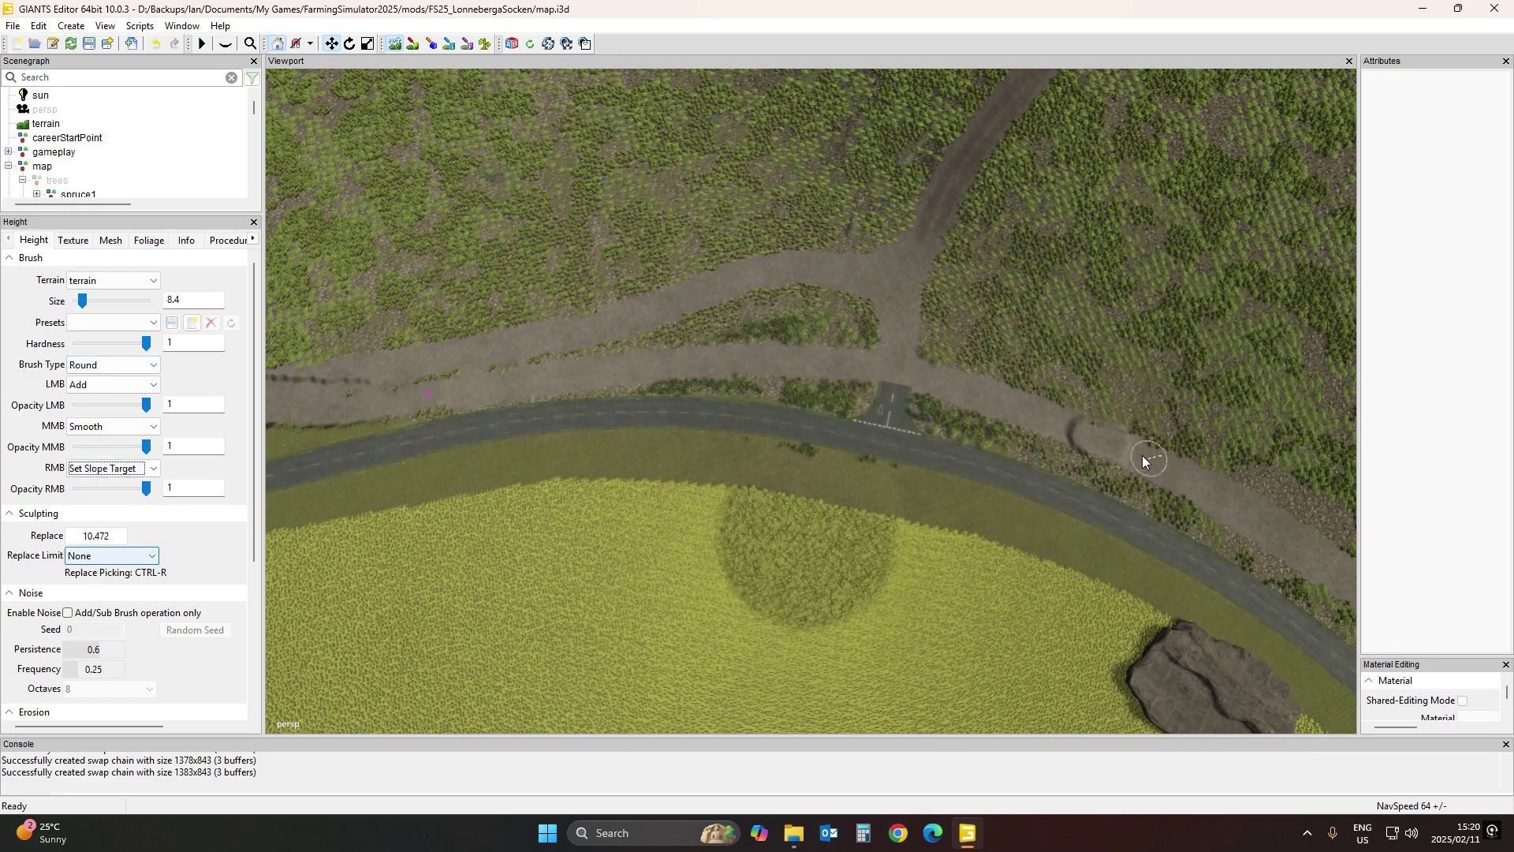
pyautogui.rightClick(1106, 440)
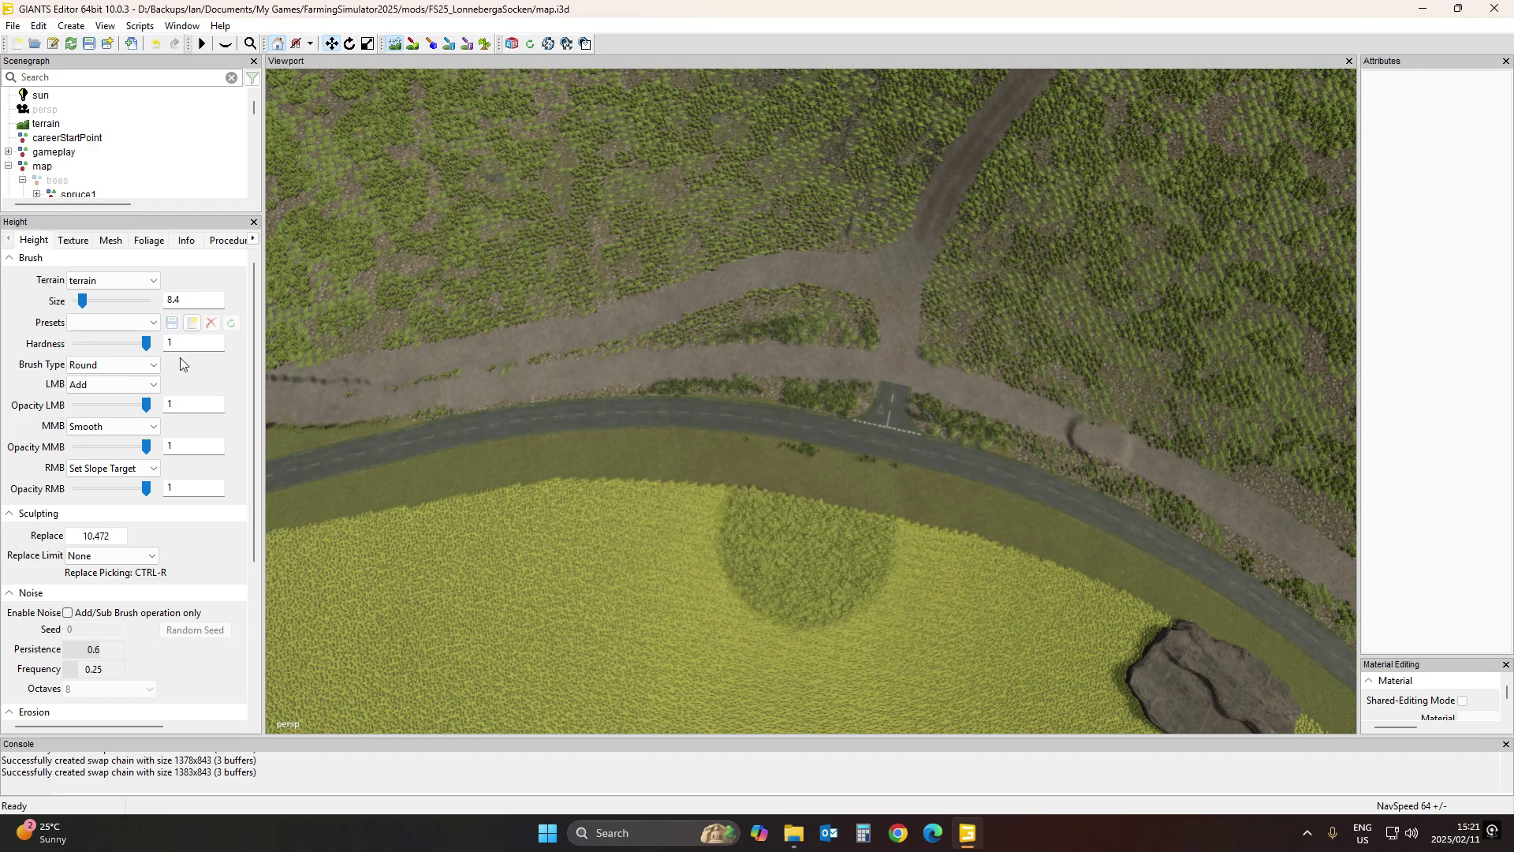
# Switch the brush operation to Slope and grade the track past the side road junction up to the replaced-height patch
pyautogui.click(110, 469)
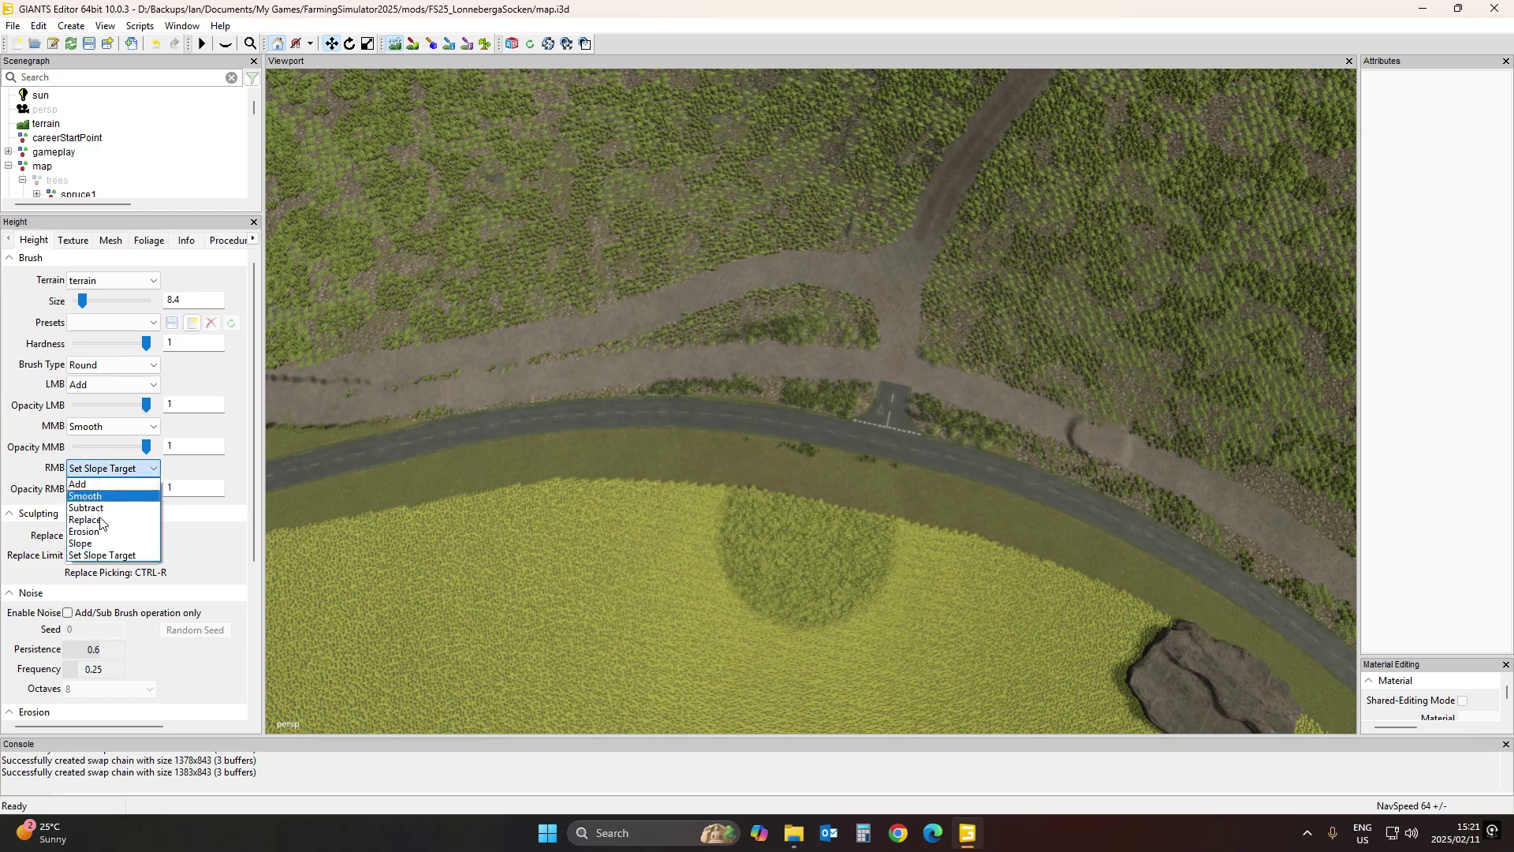
pyautogui.click(90, 544)
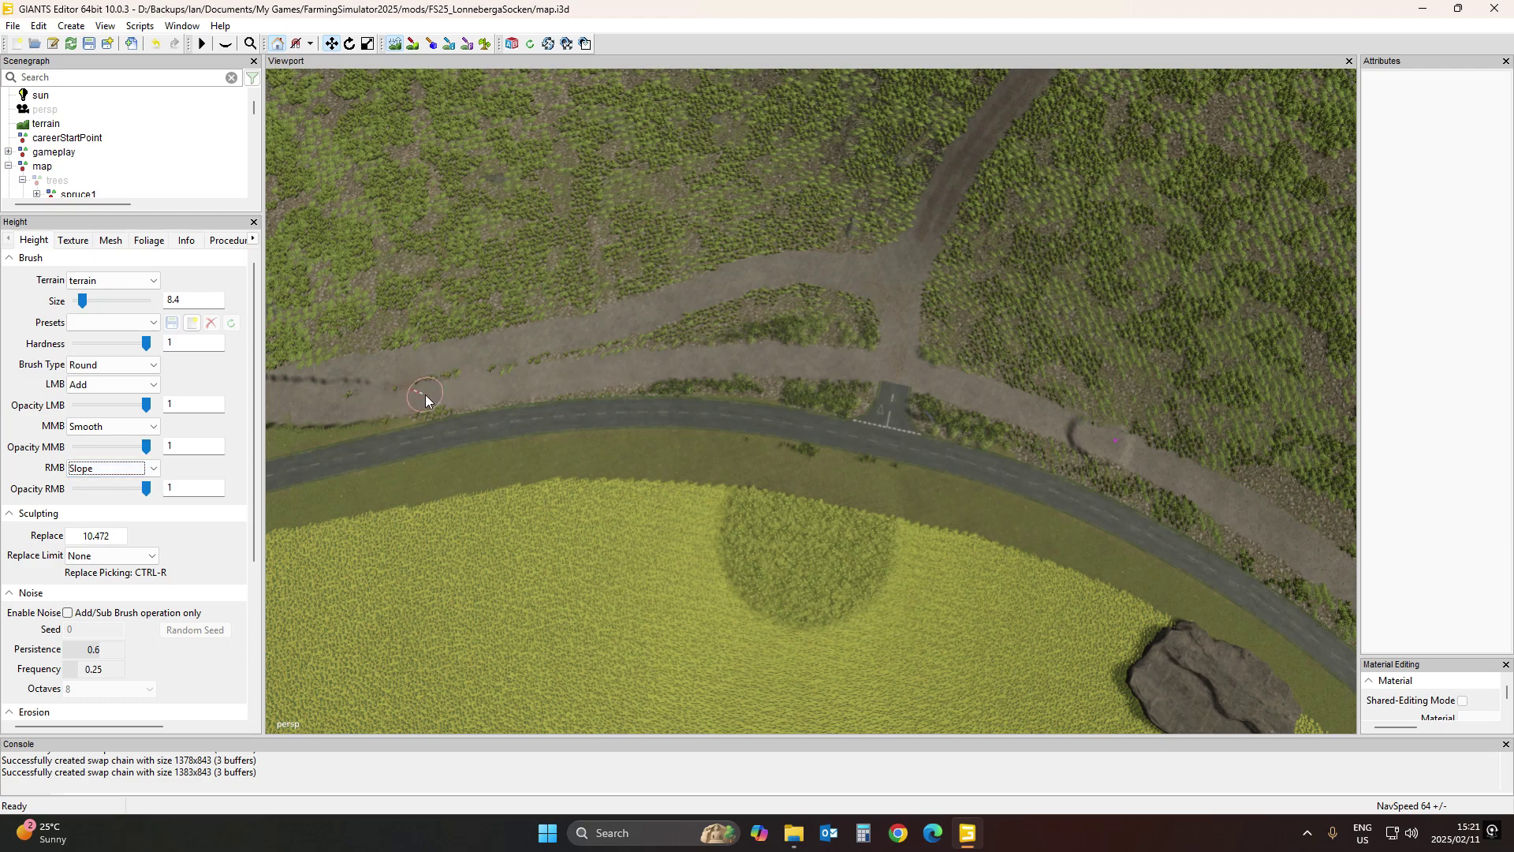
pyautogui.moveTo(425, 395); pyautogui.dragTo(483, 387, button='right')
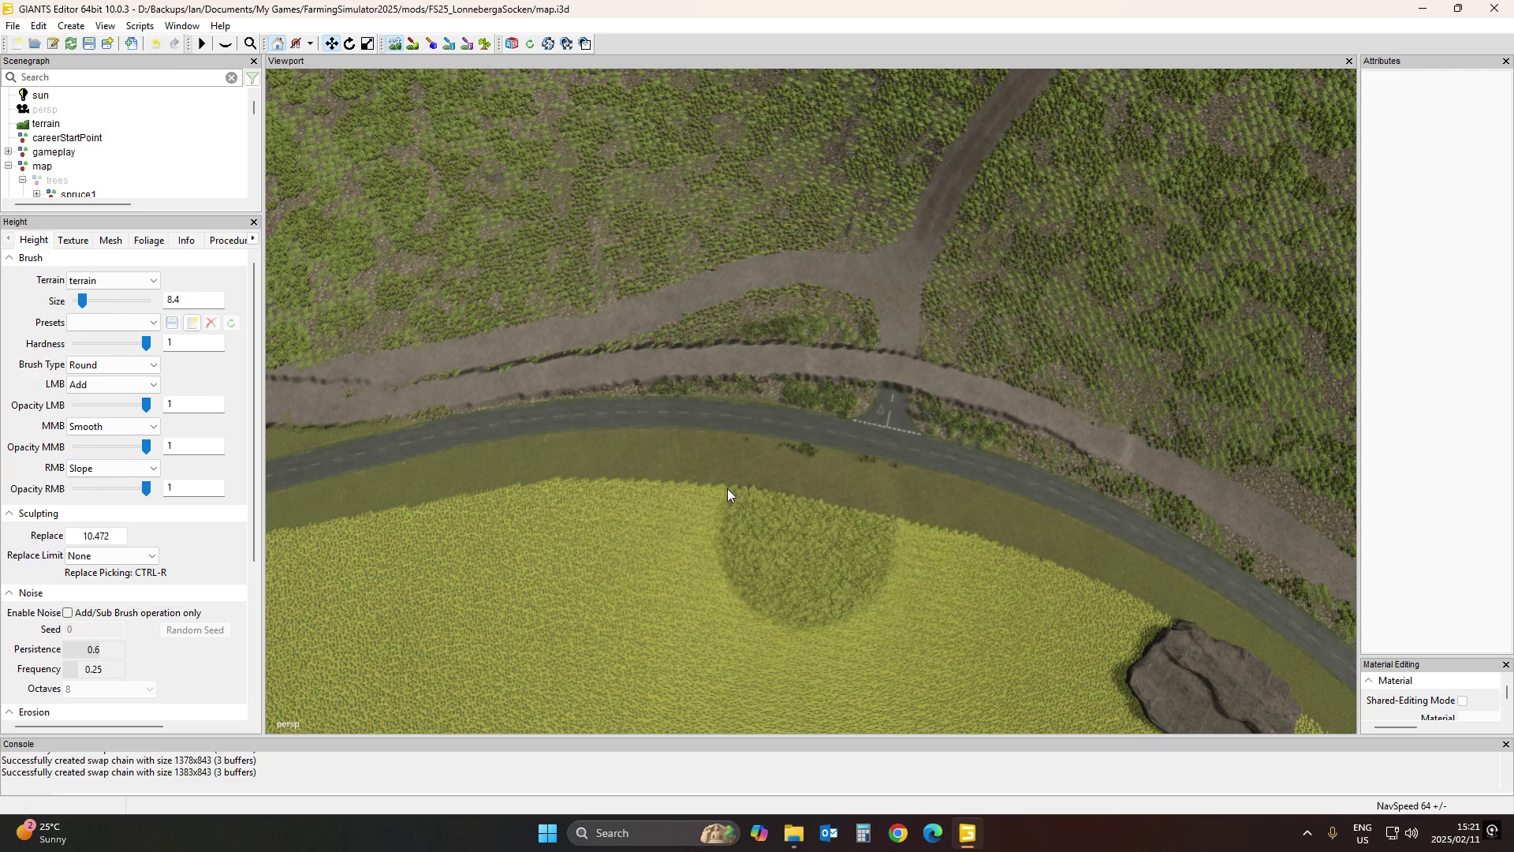
# Reactivate terrain sculpting with the Set Slope Target operation and place the target on the track where the Sydved side road joins
pyautogui.scroll(8, 890, 516)
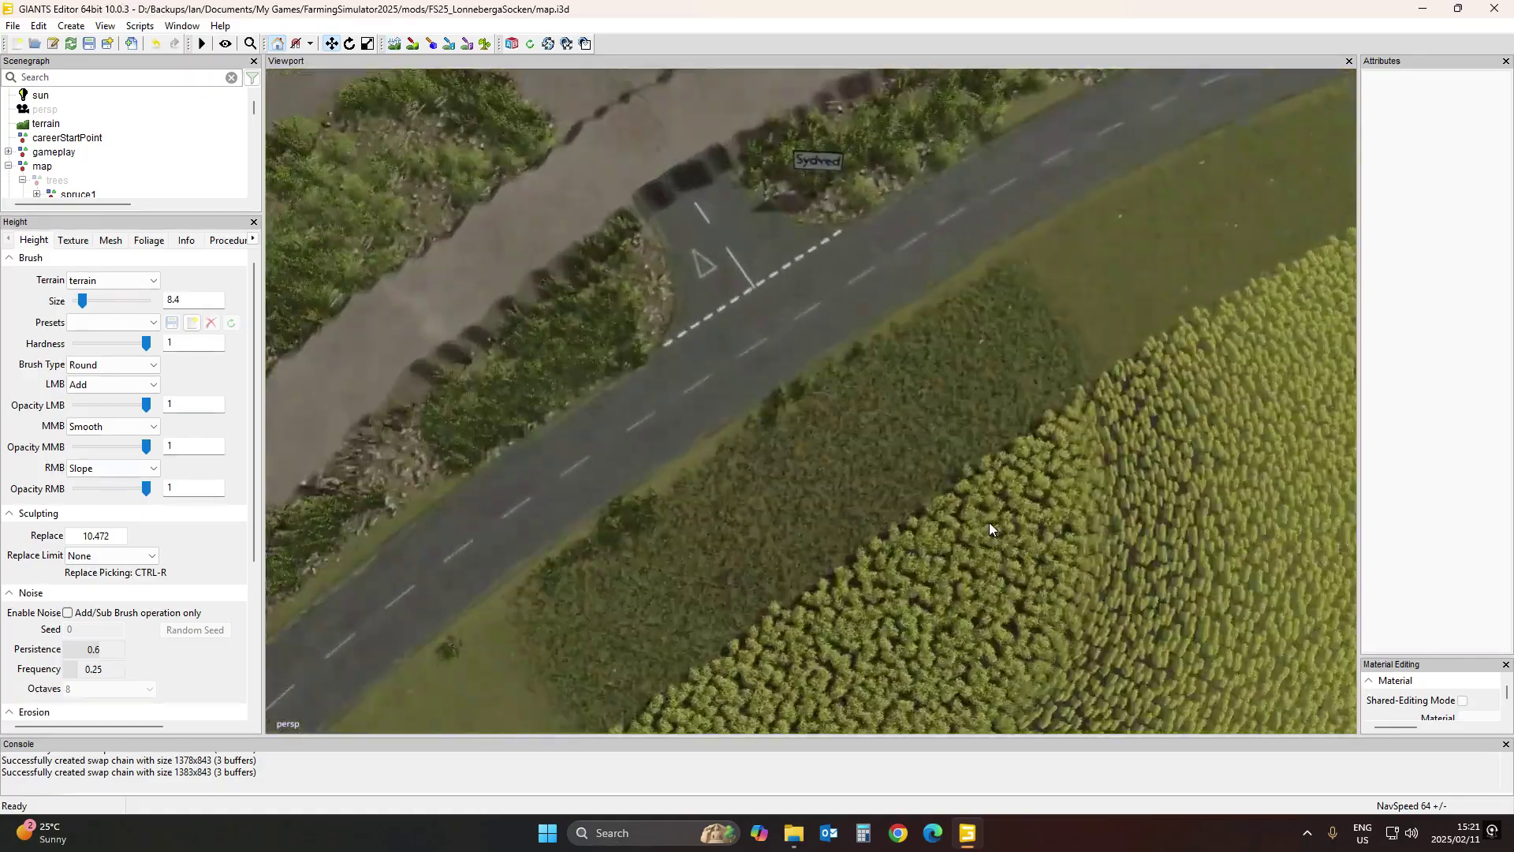
pyautogui.moveTo(989, 522); pyautogui.dragTo(877, 440, button='right')
pyautogui.press('w')
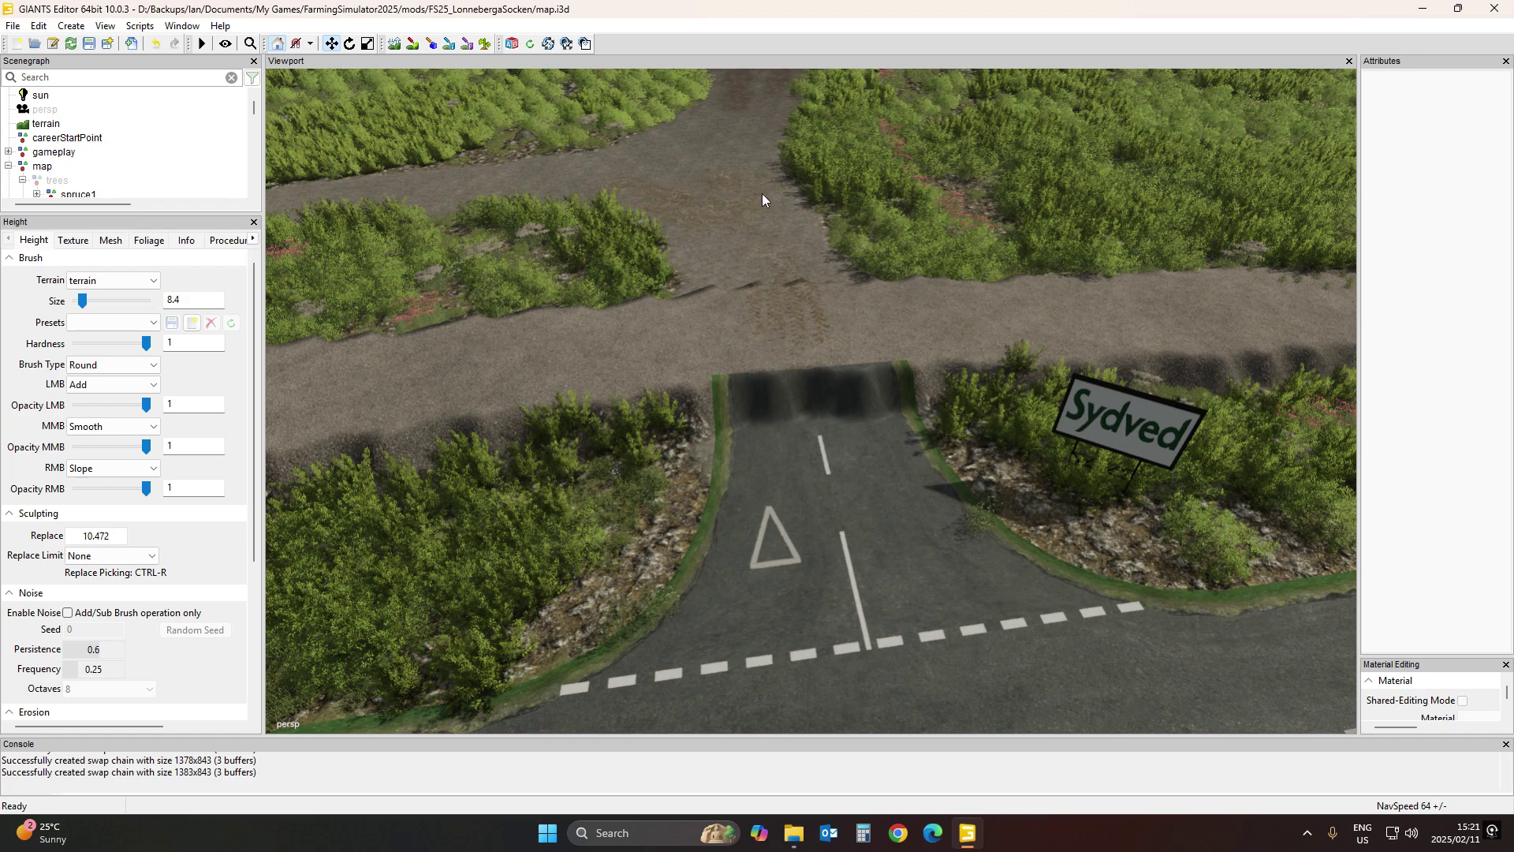
pyautogui.click(395, 45)
pyautogui.click(111, 468)
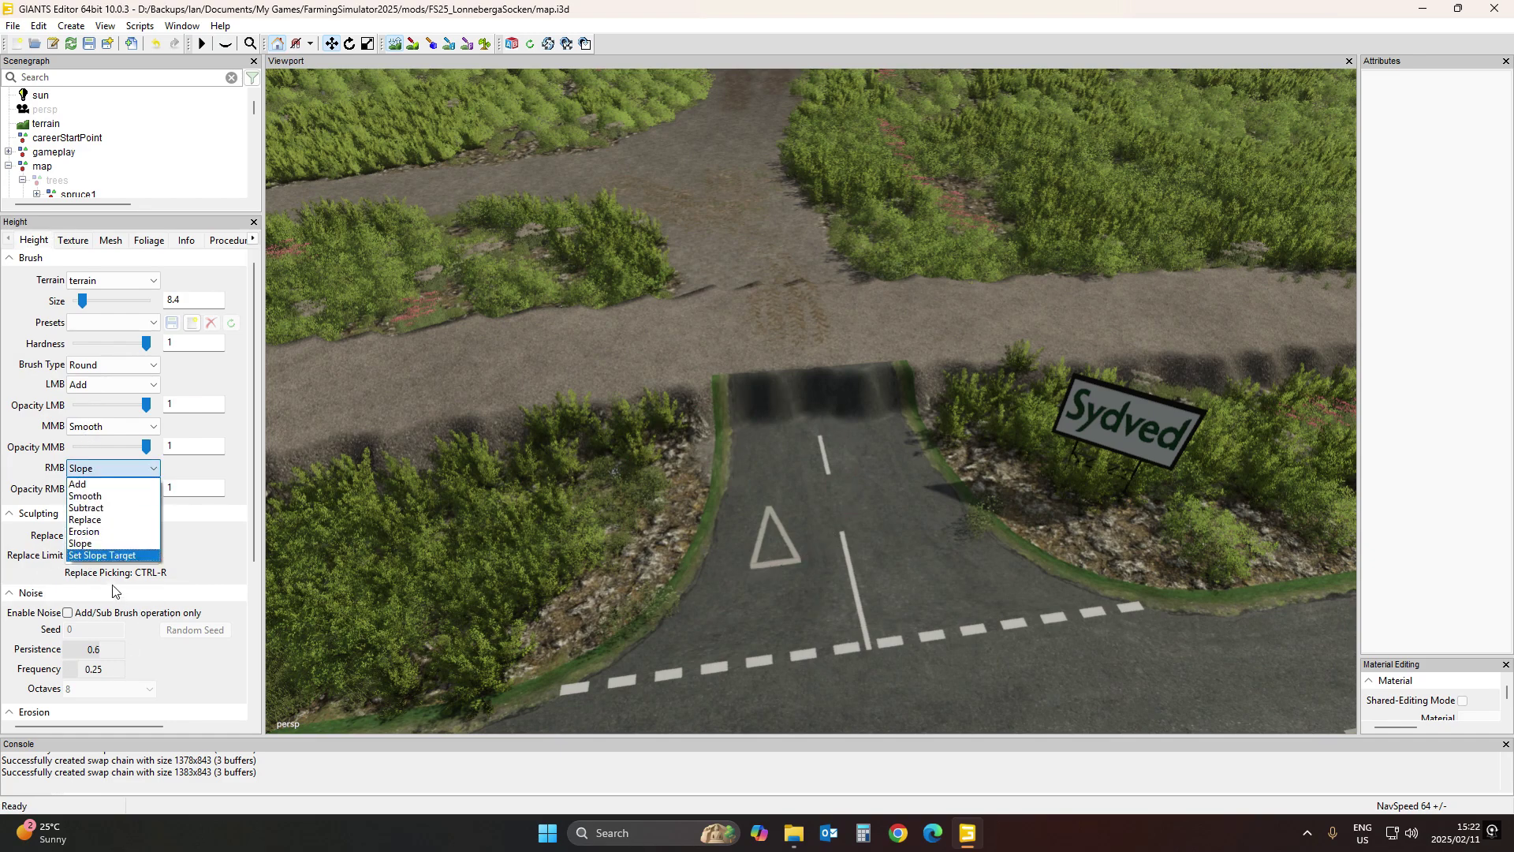
pyautogui.click(110, 556)
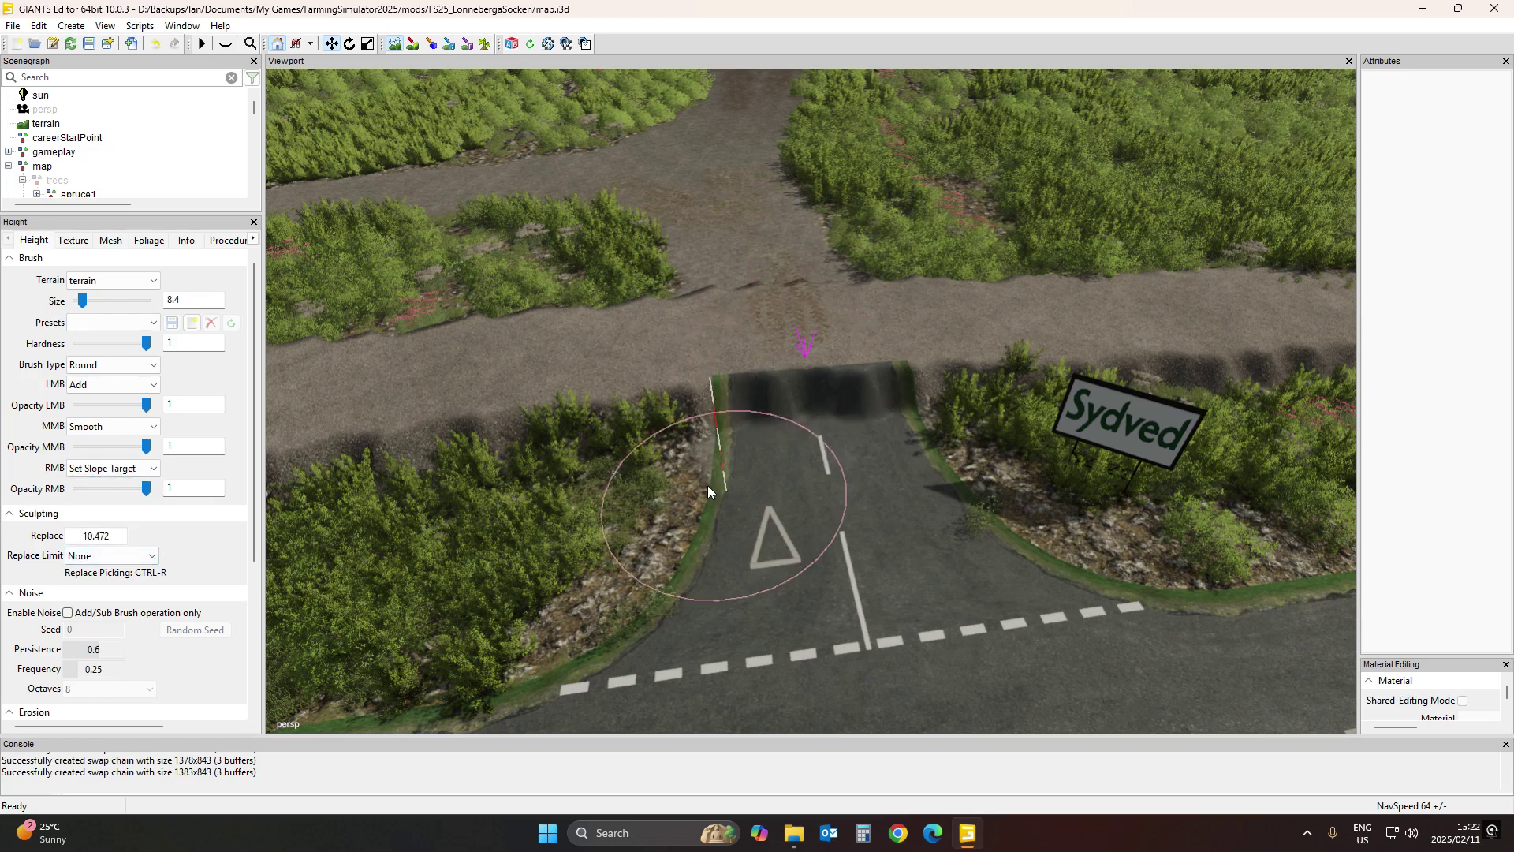
pyautogui.click(86, 471)
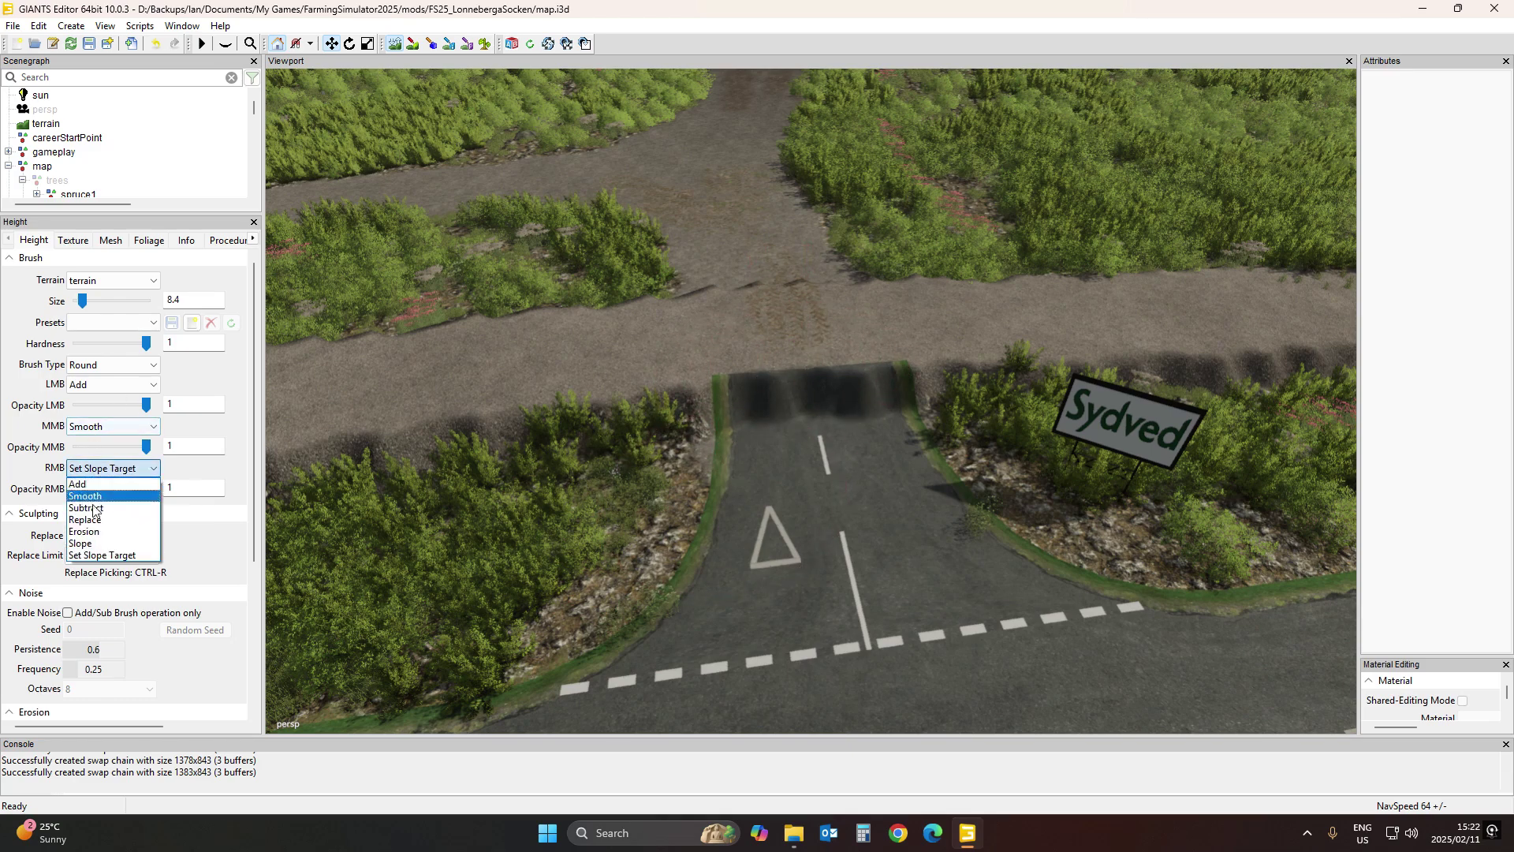
pyautogui.click(102, 549)
pyautogui.keyDown('ctrl'); pyautogui.scroll(6, 832, 566); pyautogui.keyUp('ctrl')
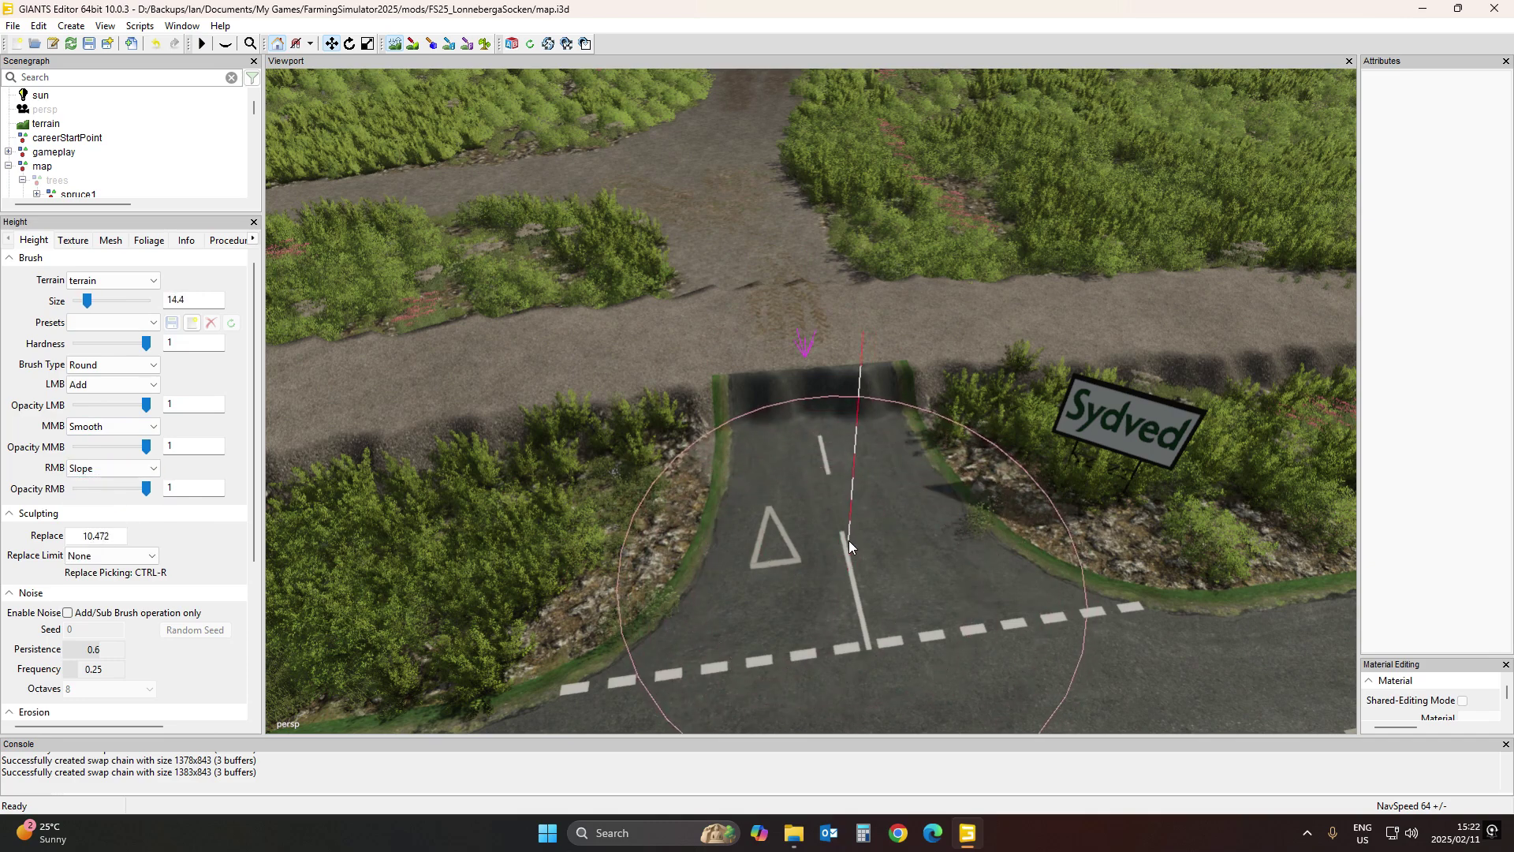
pyautogui.click(91, 362)
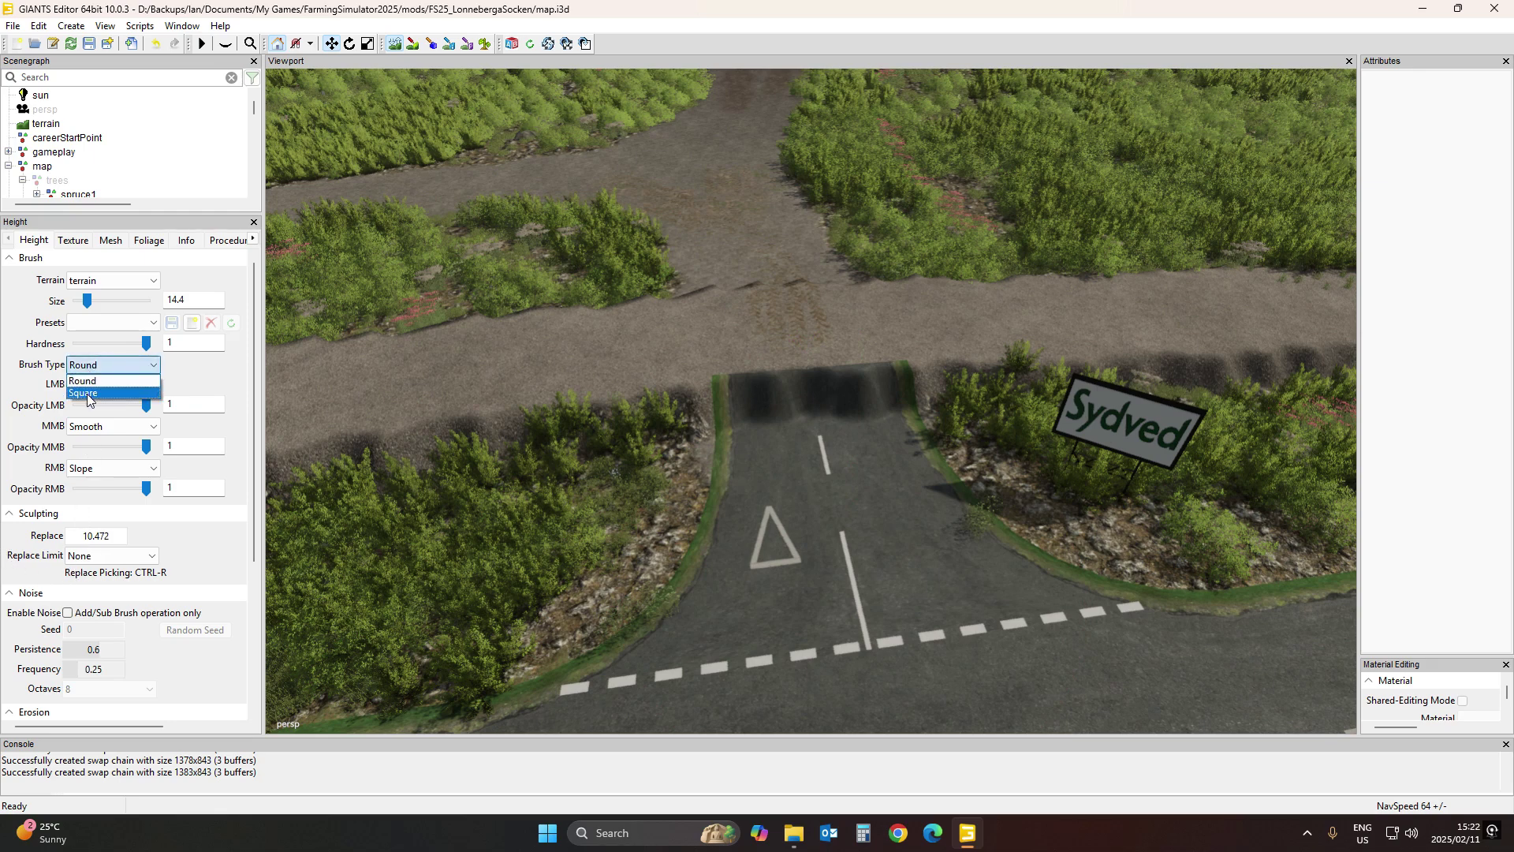
pyautogui.click(88, 394)
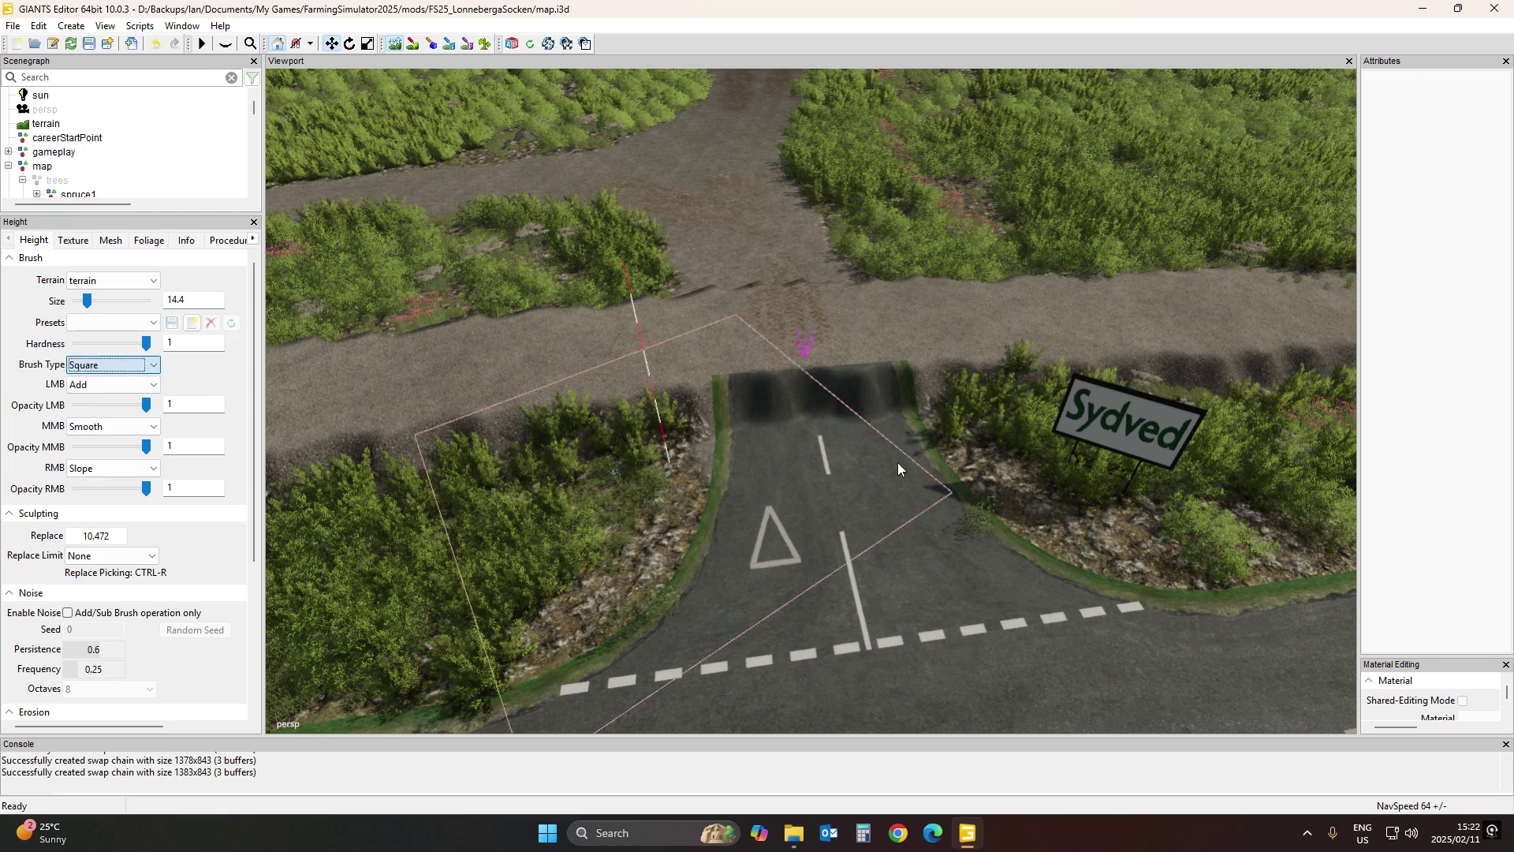
pyautogui.click(107, 364)
pyautogui.click(87, 377)
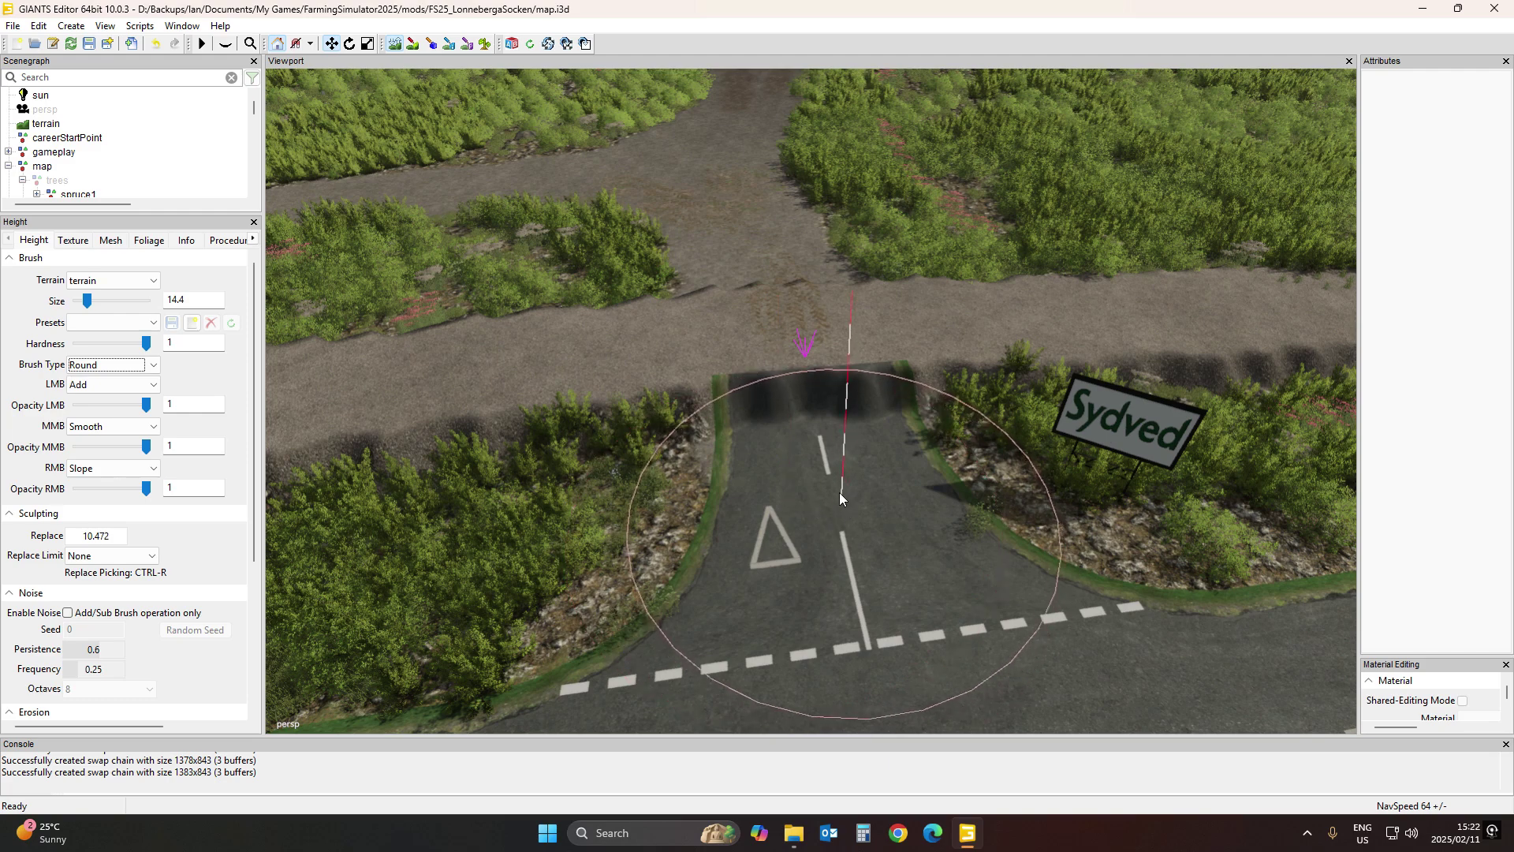
# Set the brush size to 10.9 and place a slope target at the side road's track-end corner farther from the Sydved sign
pyautogui.keyDown('ctrl'); pyautogui.scroll(-3, 835, 485); pyautogui.keyUp('ctrl')
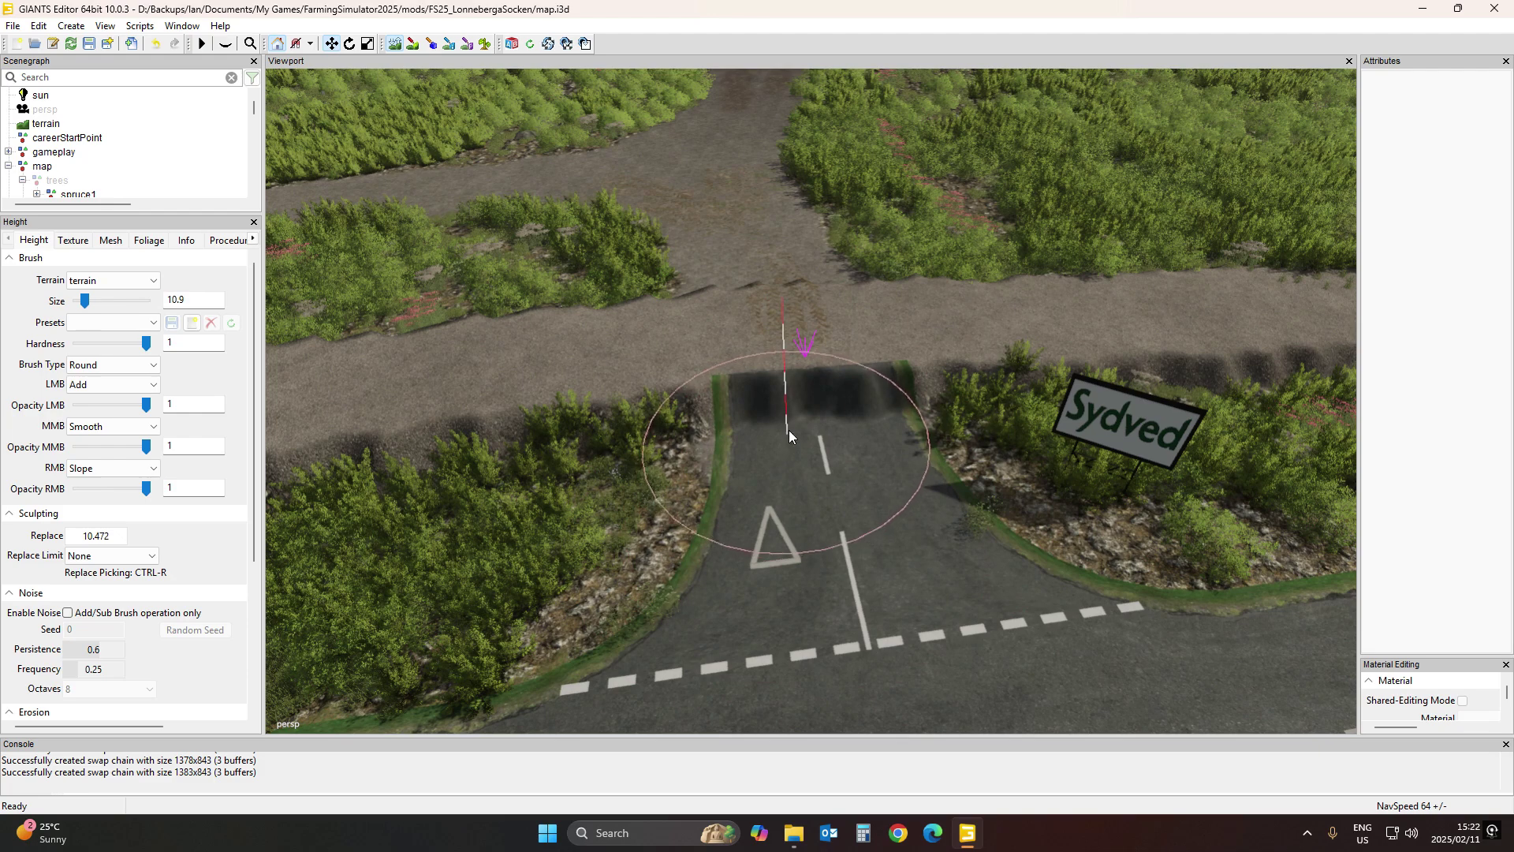
pyautogui.click(112, 468)
pyautogui.click(110, 555)
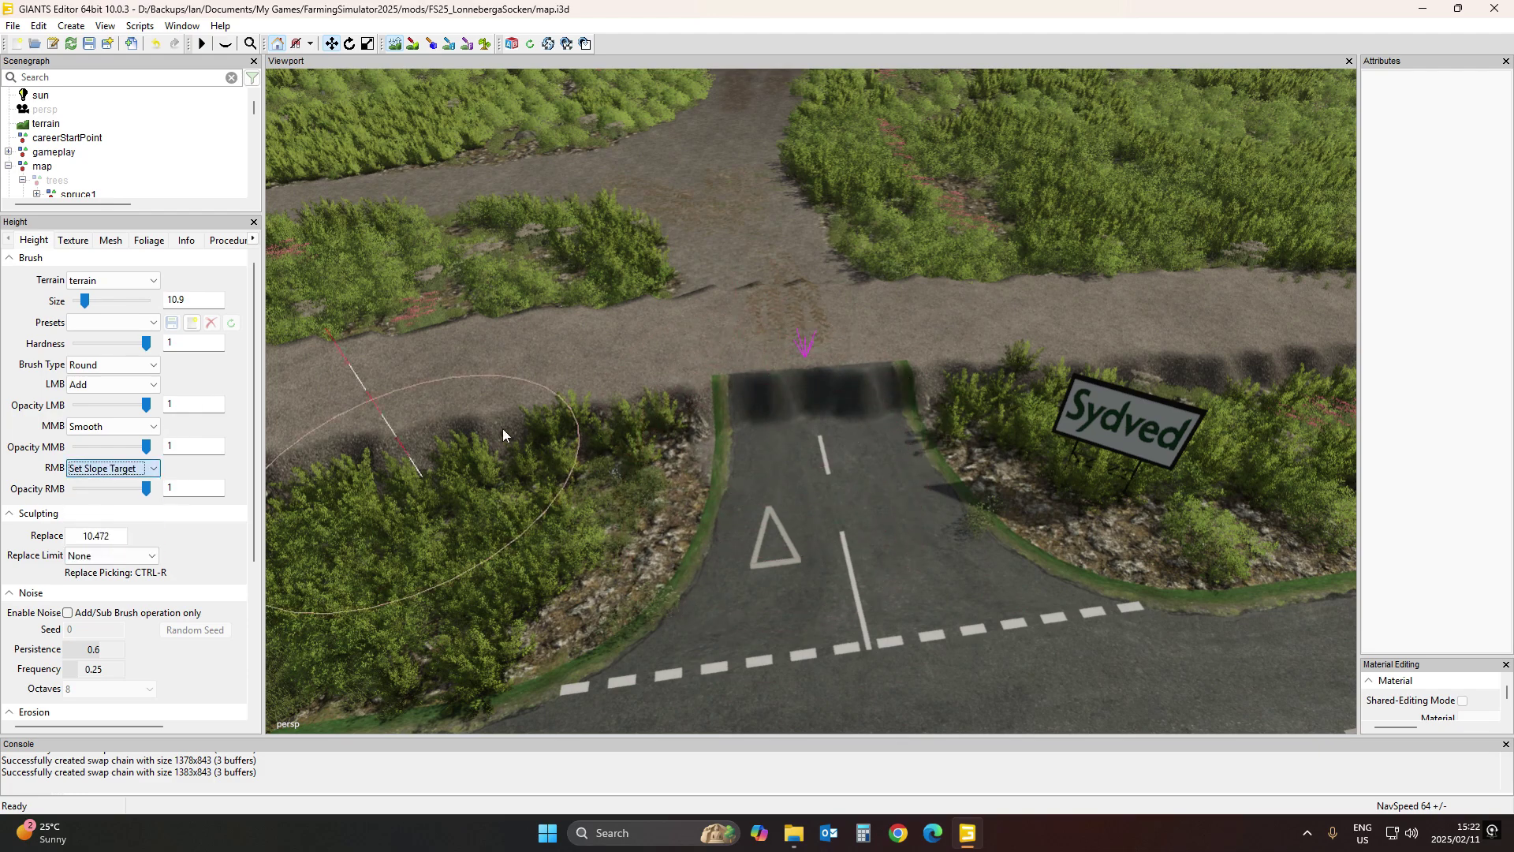
pyautogui.rightClick(744, 360)
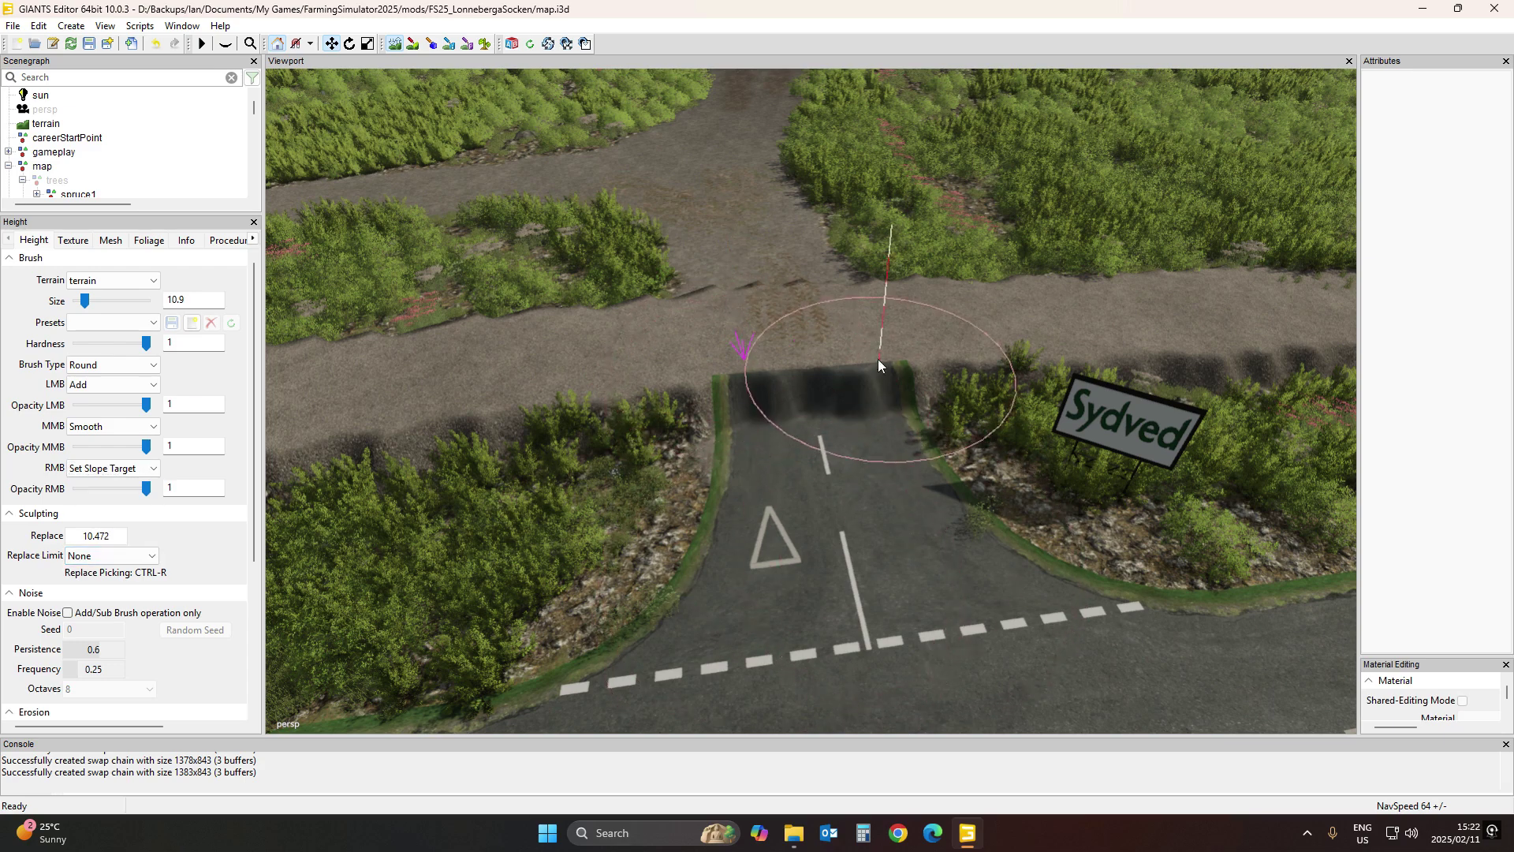
# Switch the brush operation to Slope and grade the side road from the give-way triangle up to the placed target
pyautogui.click(99, 468)
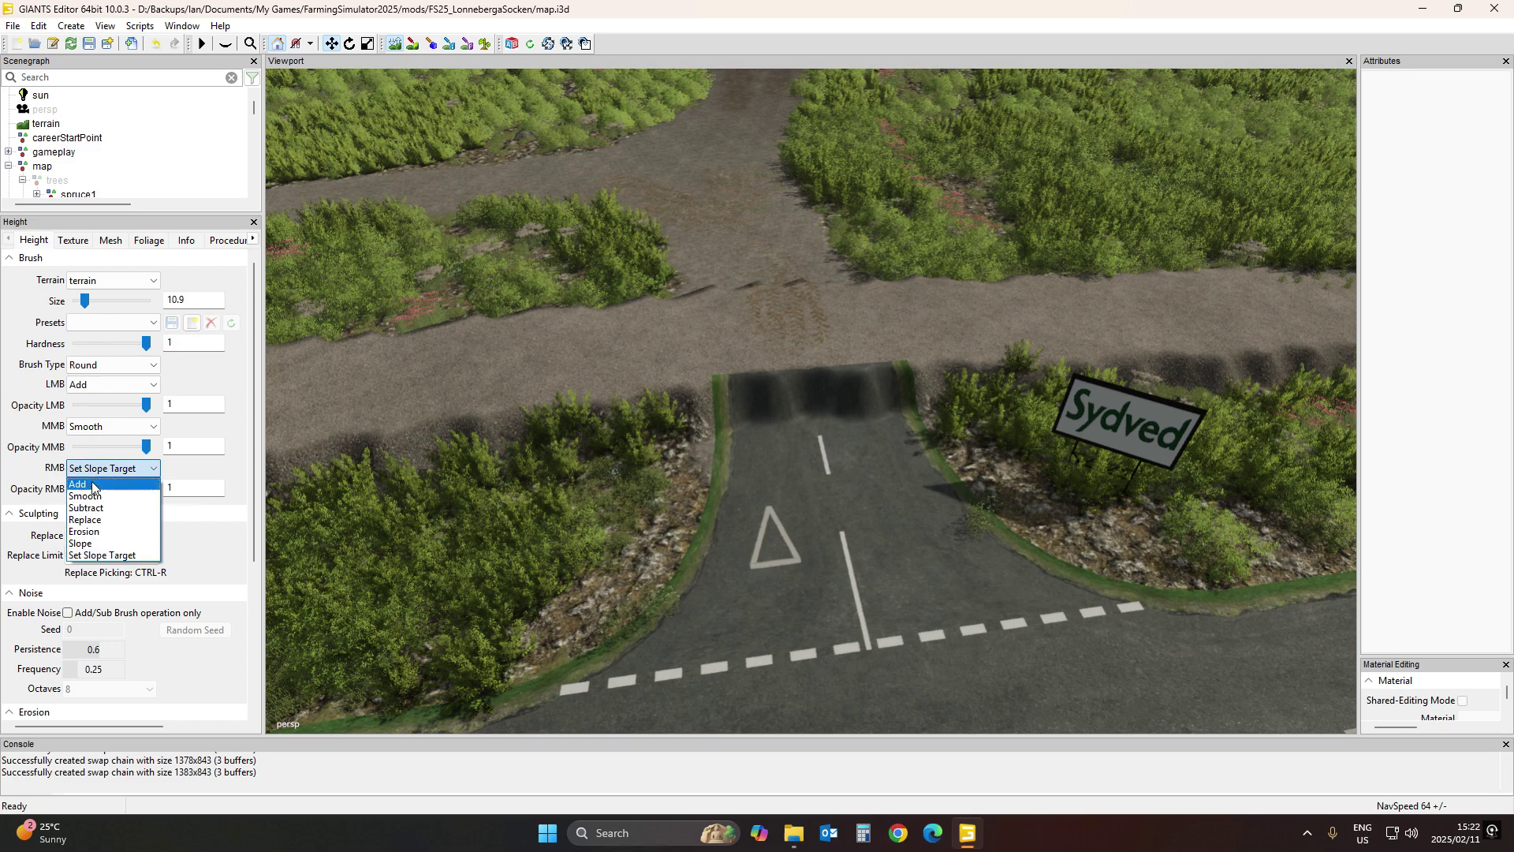
pyautogui.click(94, 544)
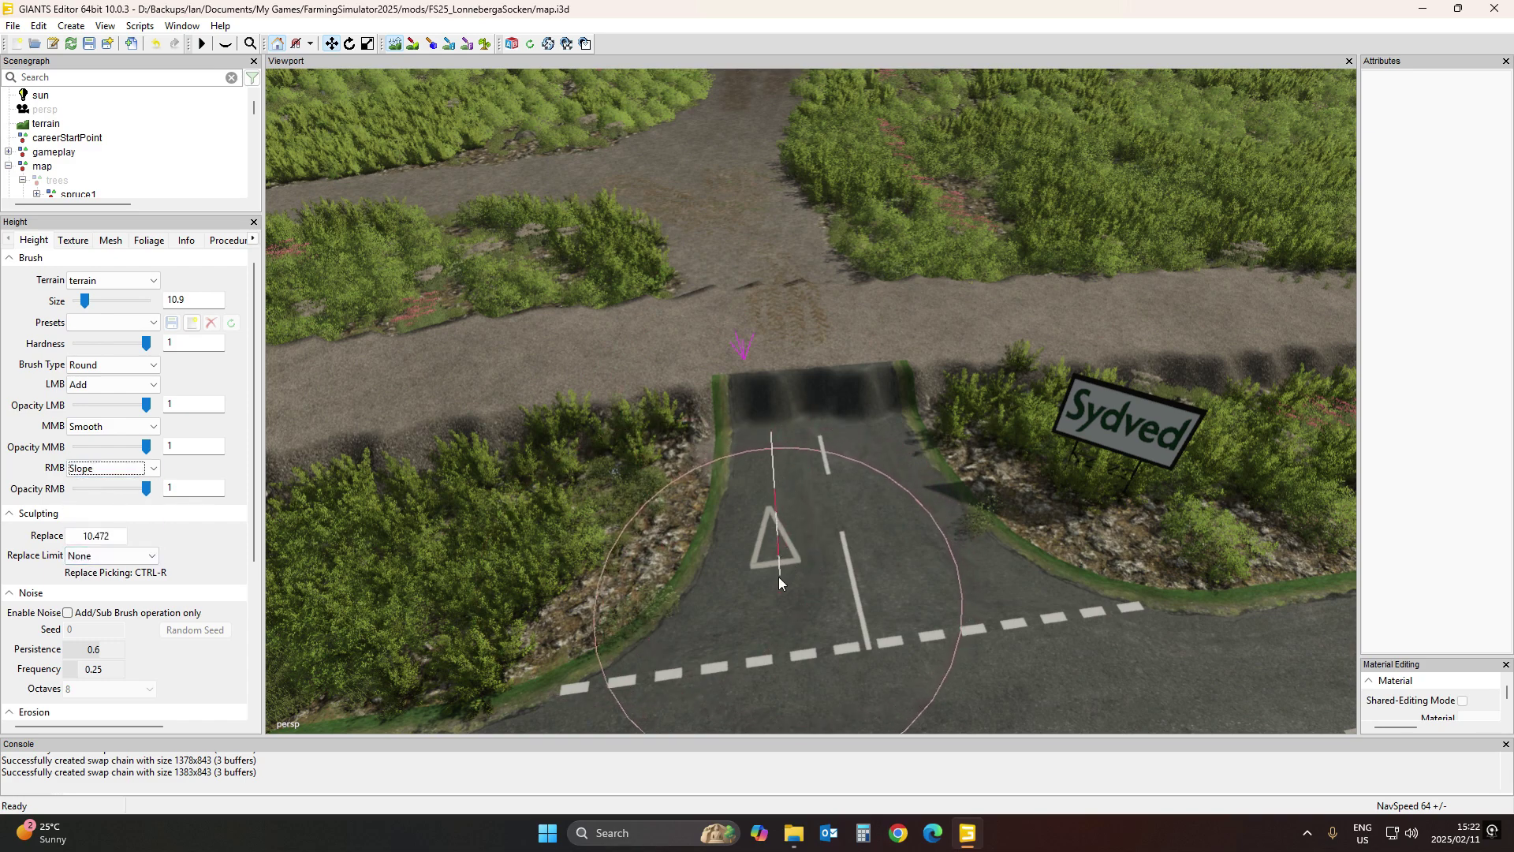
pyautogui.moveTo(779, 542); pyautogui.dragTo(750, 344, button='right')
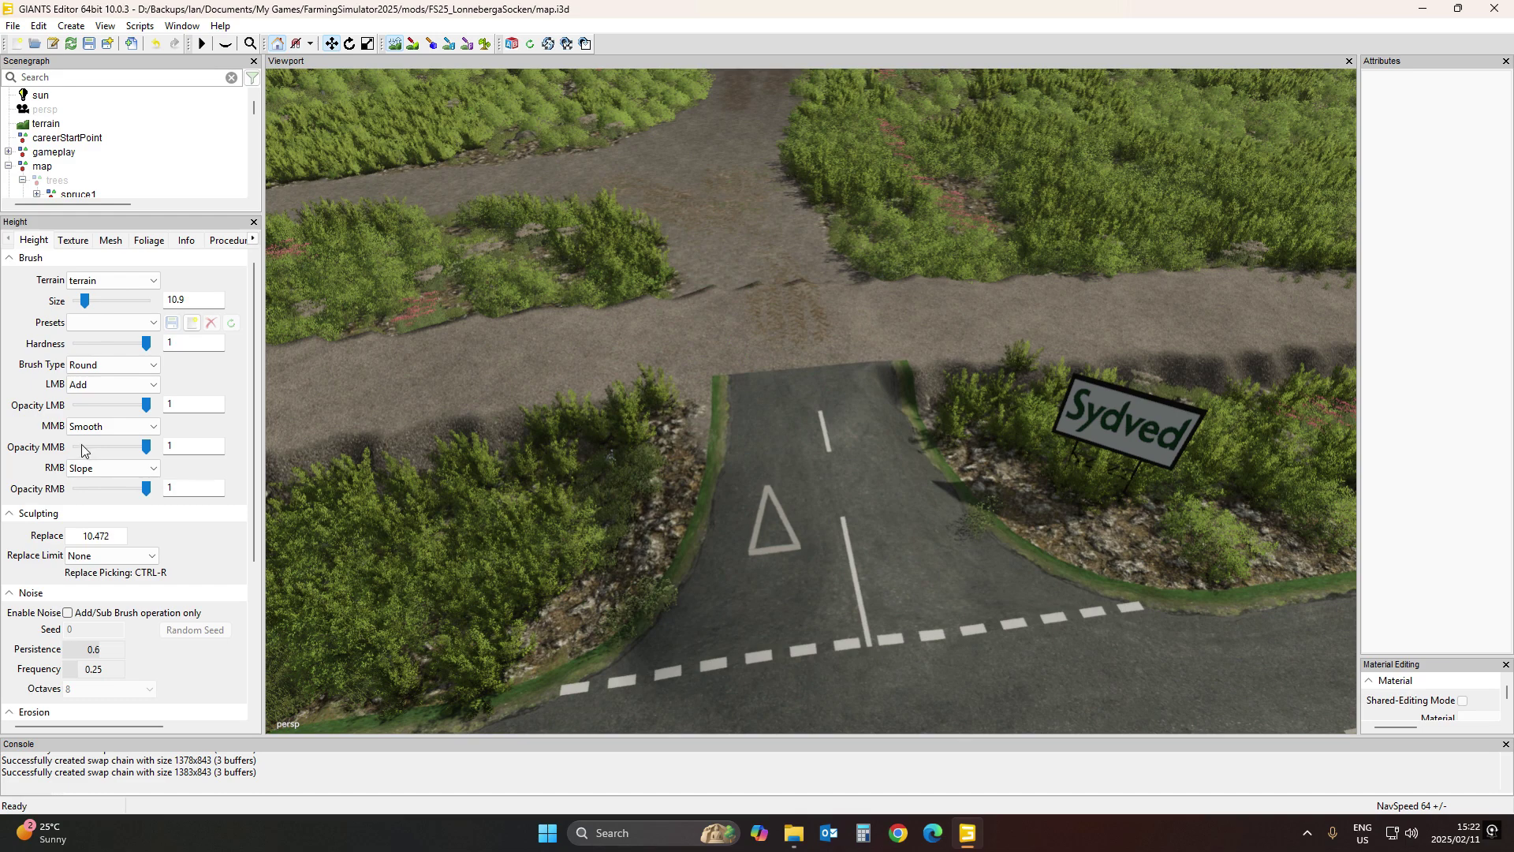
# Switch to Set Slope Target and place the target on the track by the side road corner nearer the Sydved sign
pyautogui.click(110, 469)
pyautogui.click(103, 556)
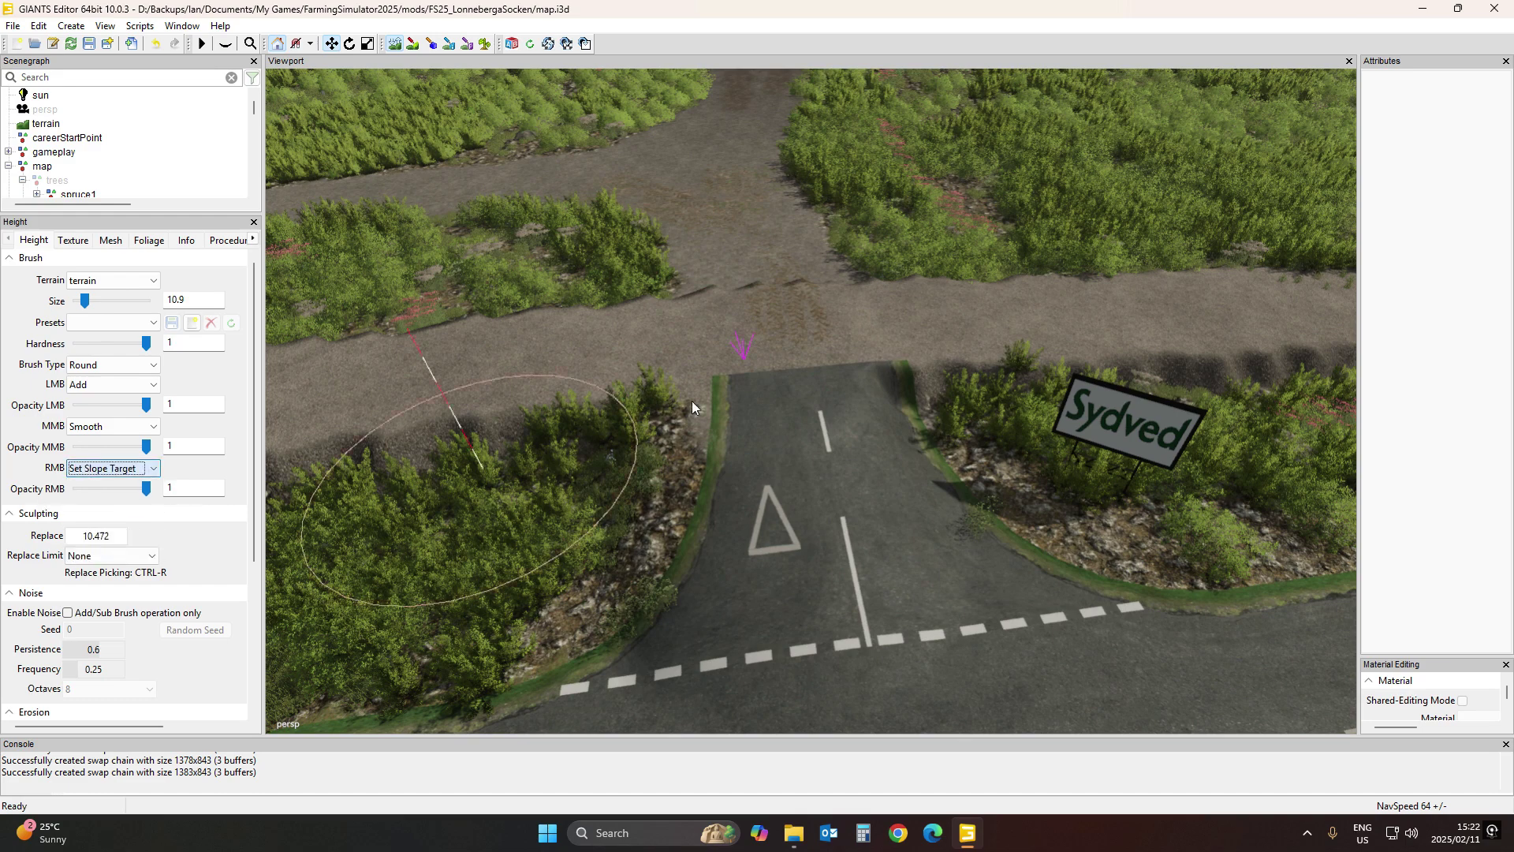
pyautogui.rightClick(871, 347)
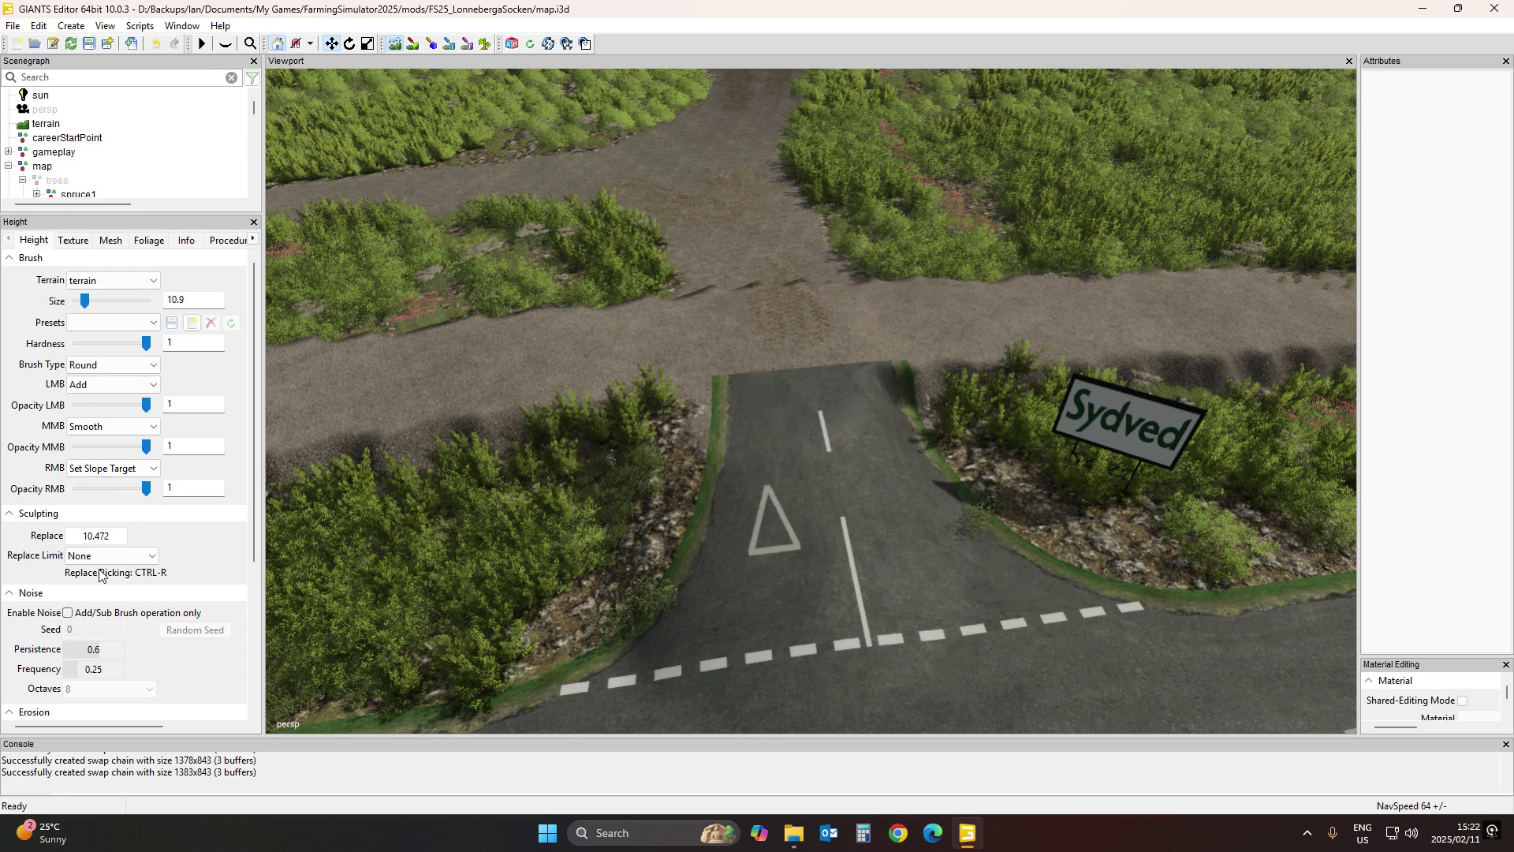
# Switch back to Slope and grade the side road's Sydved sign side up to the target on the track
pyautogui.click(107, 469)
pyautogui.click(99, 543)
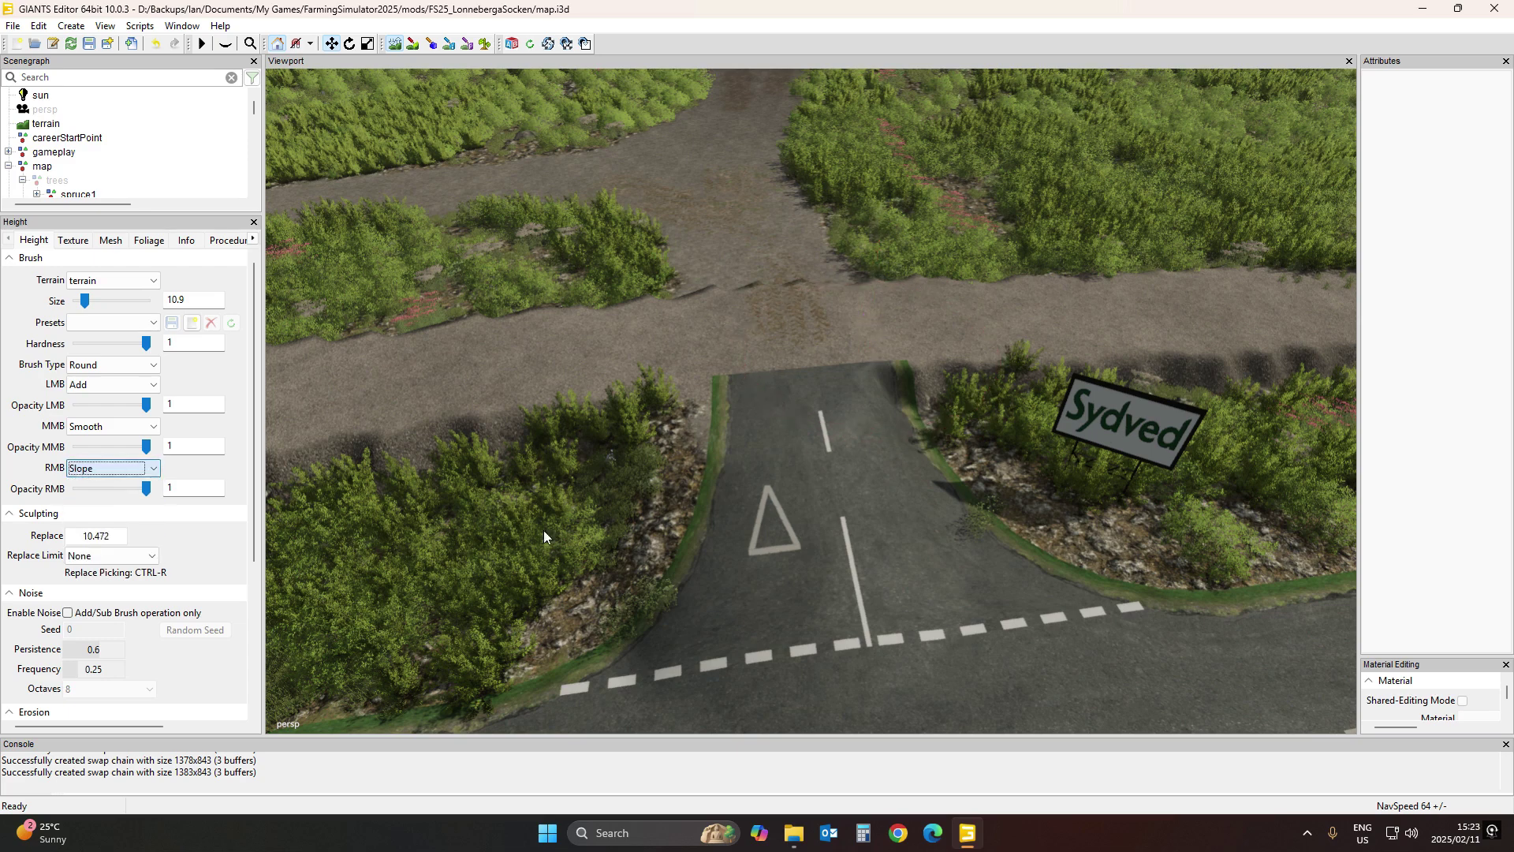
pyautogui.moveTo(958, 545); pyautogui.dragTo(855, 360, button='right')
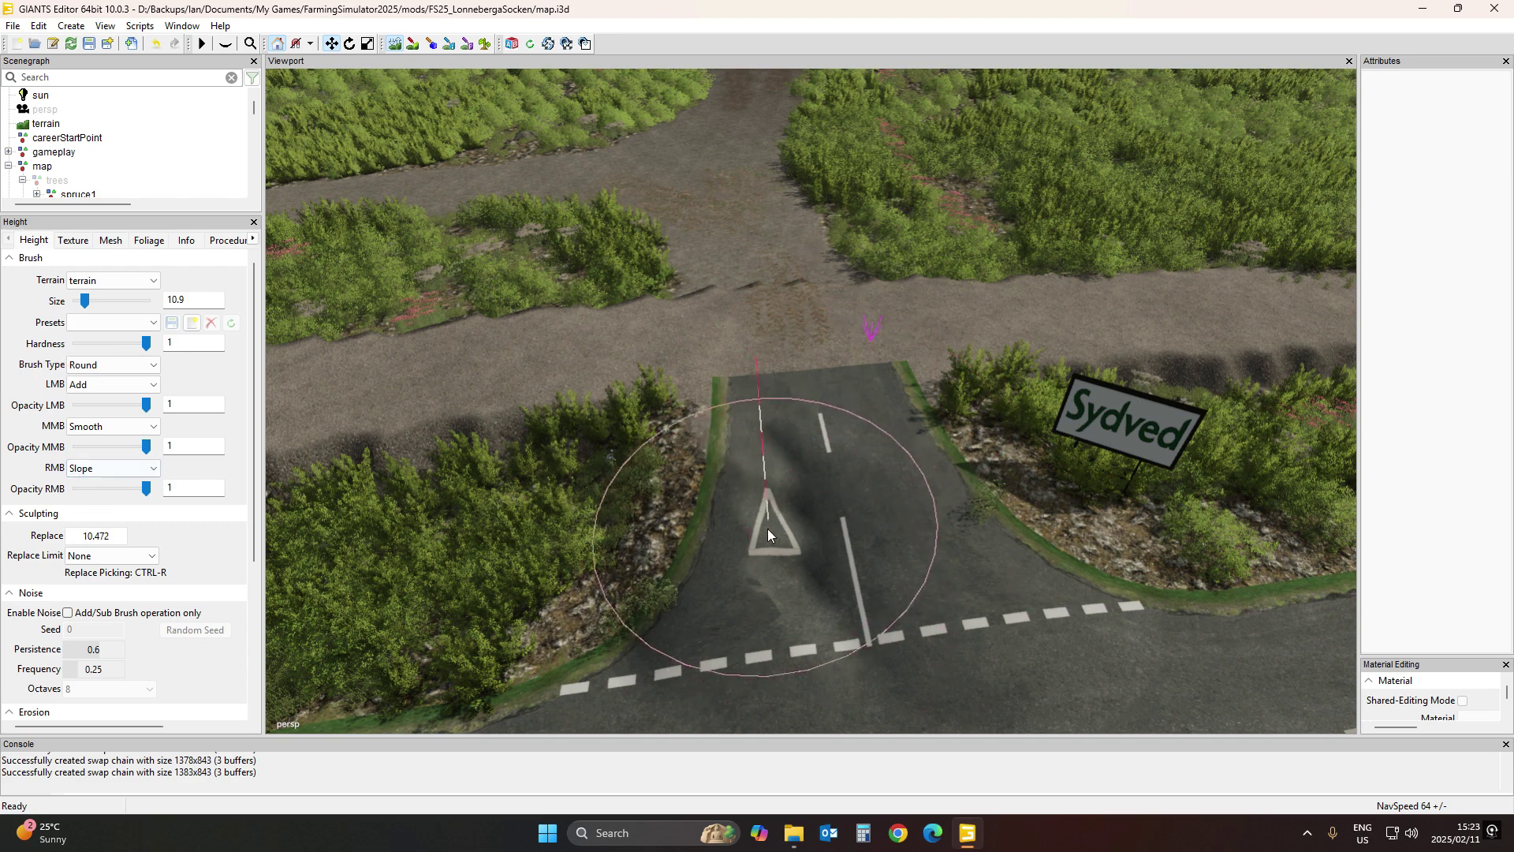
# Place a new slope target at the middle of the side road's track end and return the brush operation to Slope
pyautogui.click(85, 470)
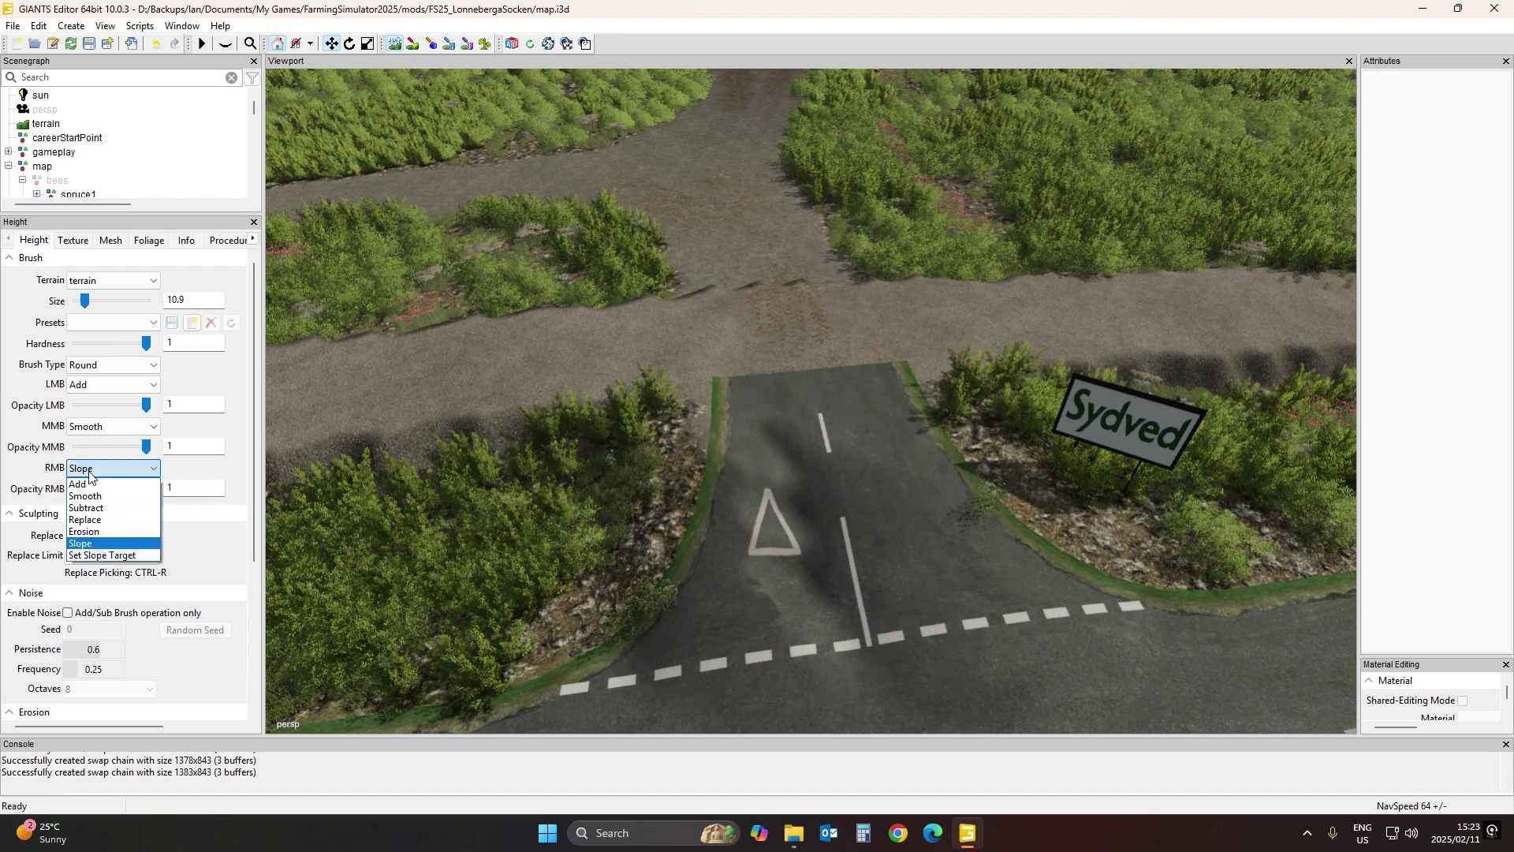
pyautogui.click(119, 556)
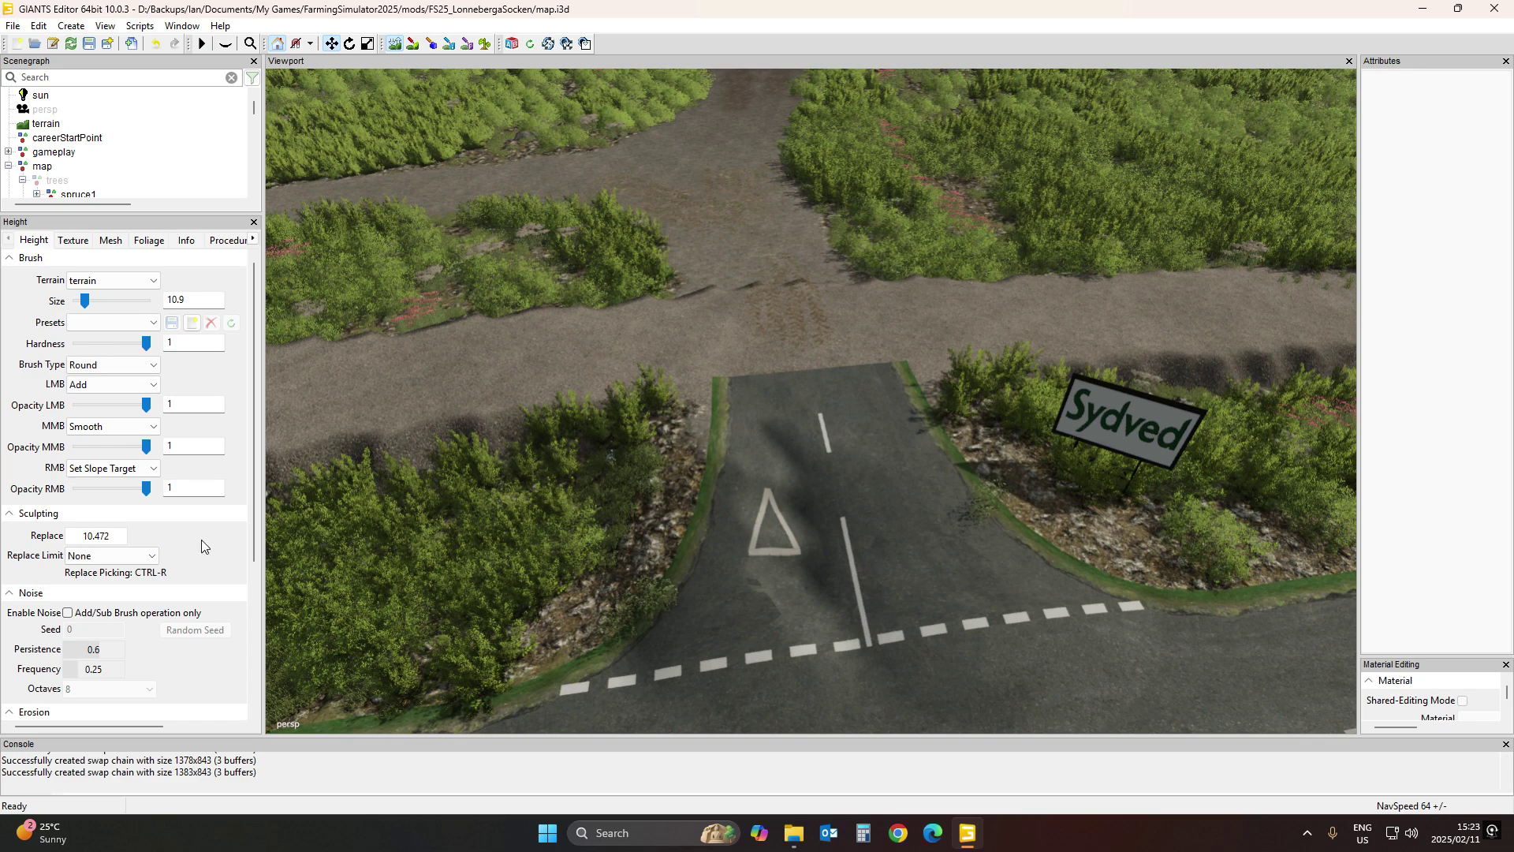
pyautogui.click(112, 469)
pyautogui.click(79, 544)
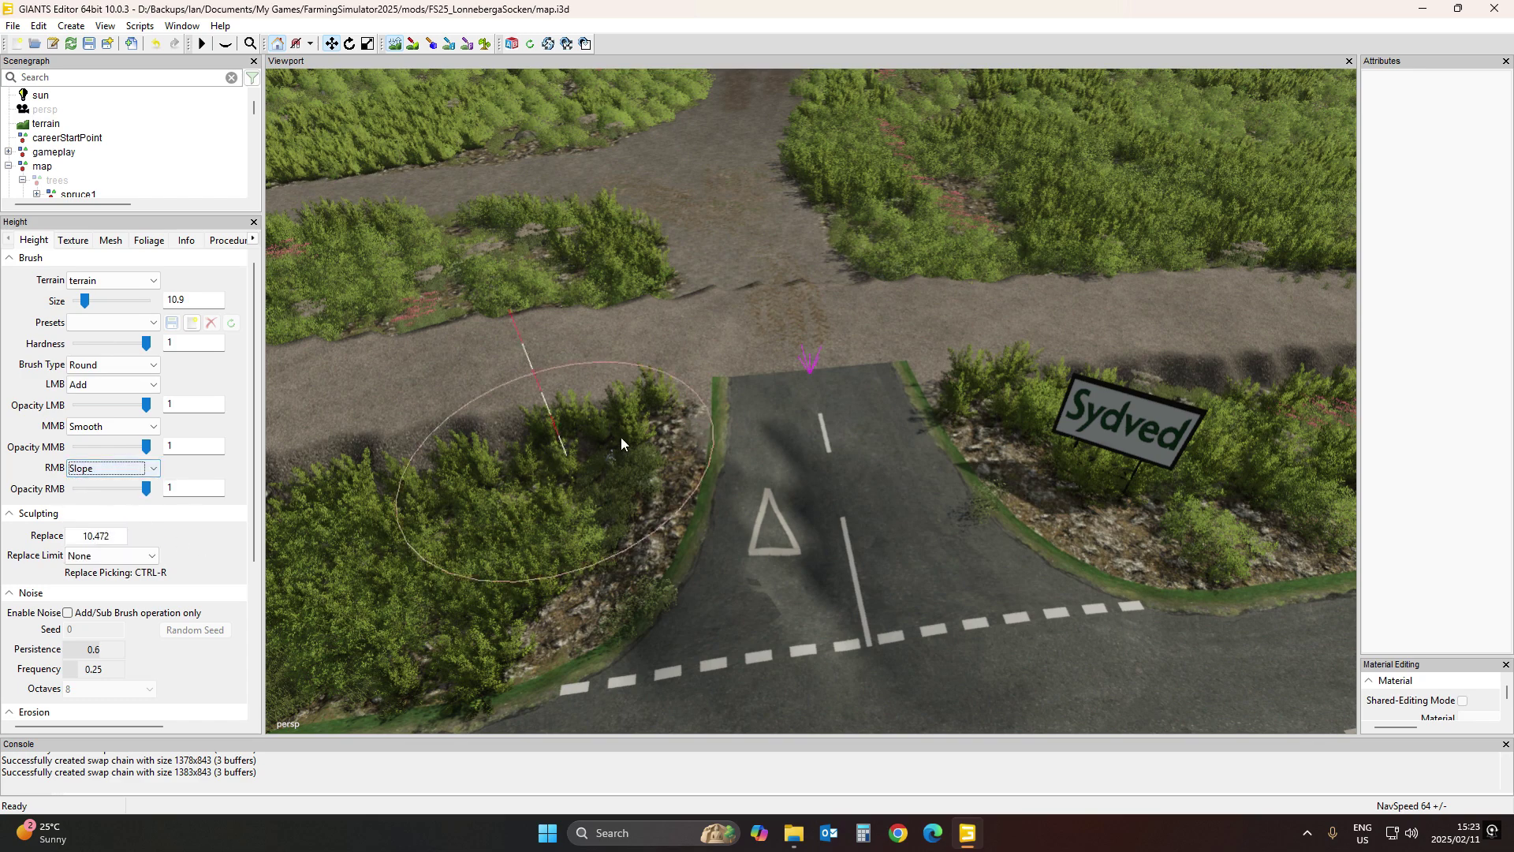
# Try grading the full width of the side road with the Slope brush enlarged to size 16.4
pyautogui.keyDown('ctrl'); pyautogui.scroll(5, 972, 489); pyautogui.keyUp('ctrl')
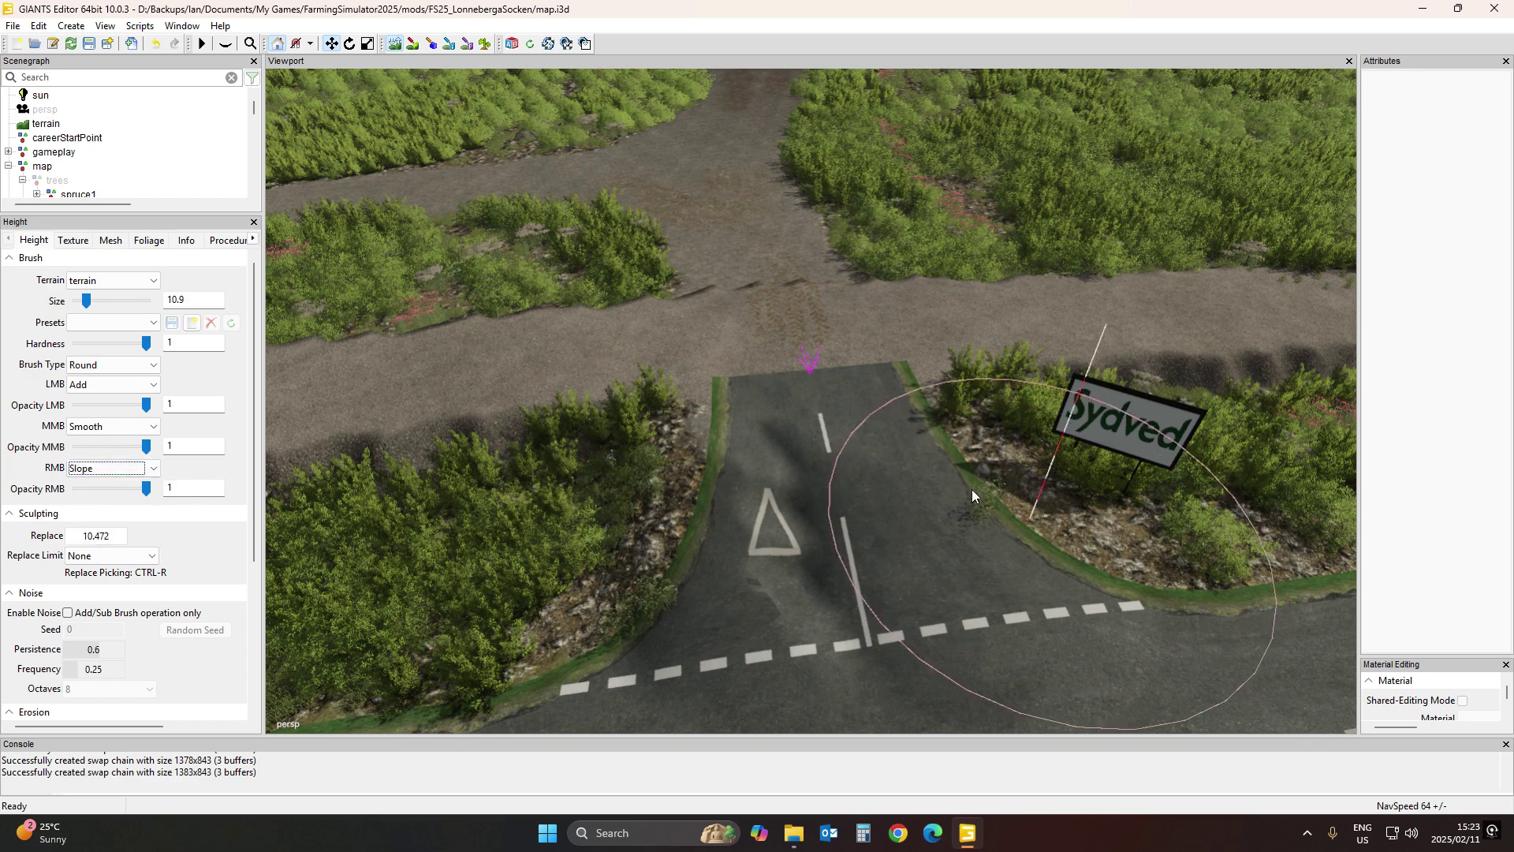
pyautogui.rightClick(839, 499)
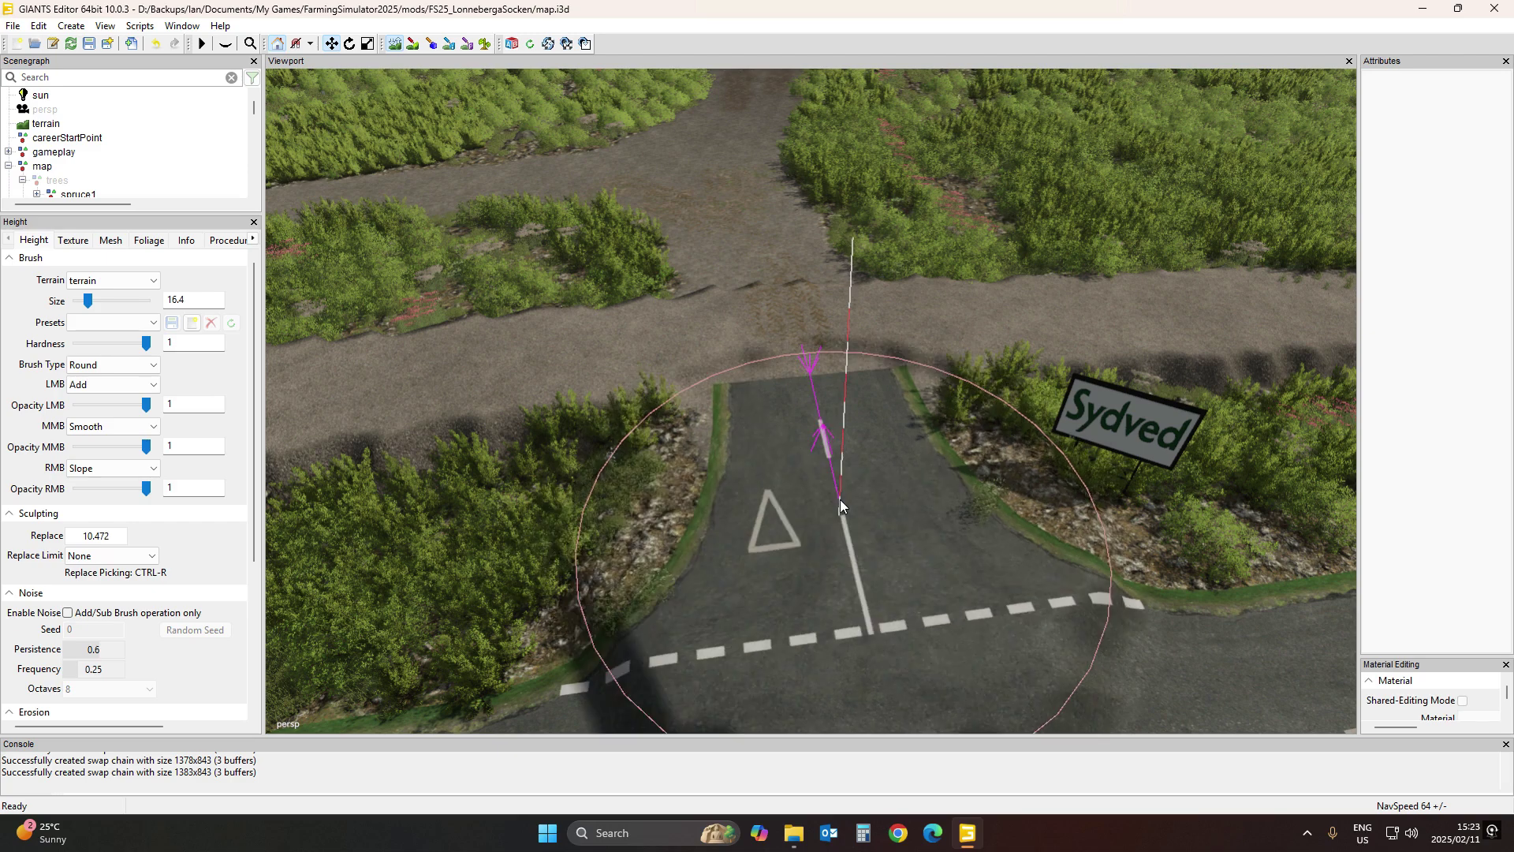
pyautogui.moveTo(840, 499)
pyautogui.mouseDown(button='right')
pyautogui.moveTo(790, 307)
pyautogui.moveTo(824, 400)
pyautogui.mouseUp(button='right')
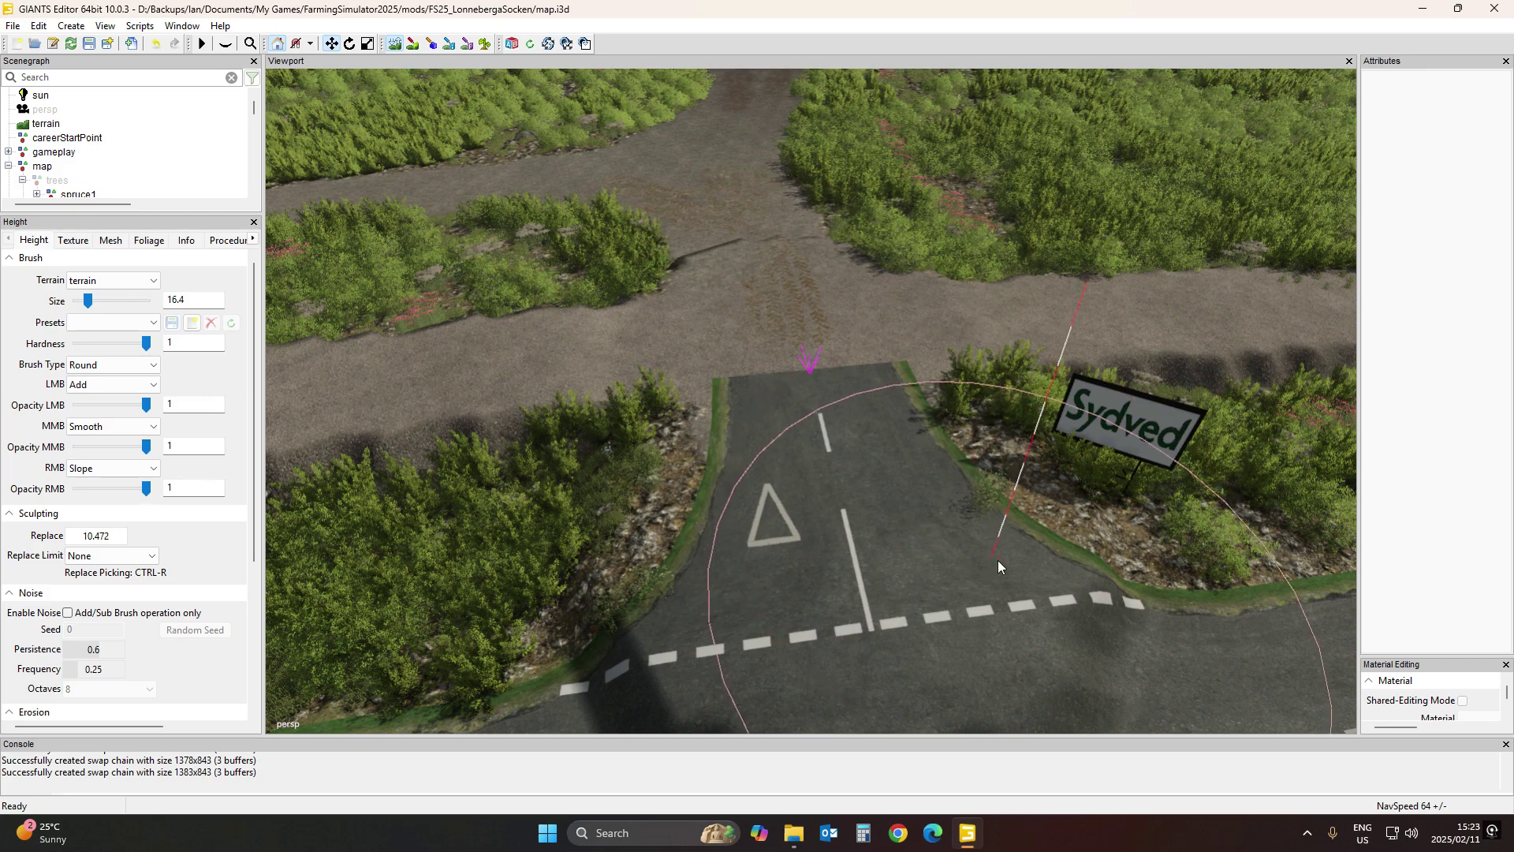
pyautogui.moveTo(997, 560)
pyautogui.mouseDown(button='right')
pyautogui.moveTo(1050, 594)
pyautogui.moveTo(1041, 583)
pyautogui.mouseUp(button='right')
# Undo the size 16.4 slope strokes across the side road mouth and the main road
pyautogui.scroll(3, 1034, 570)
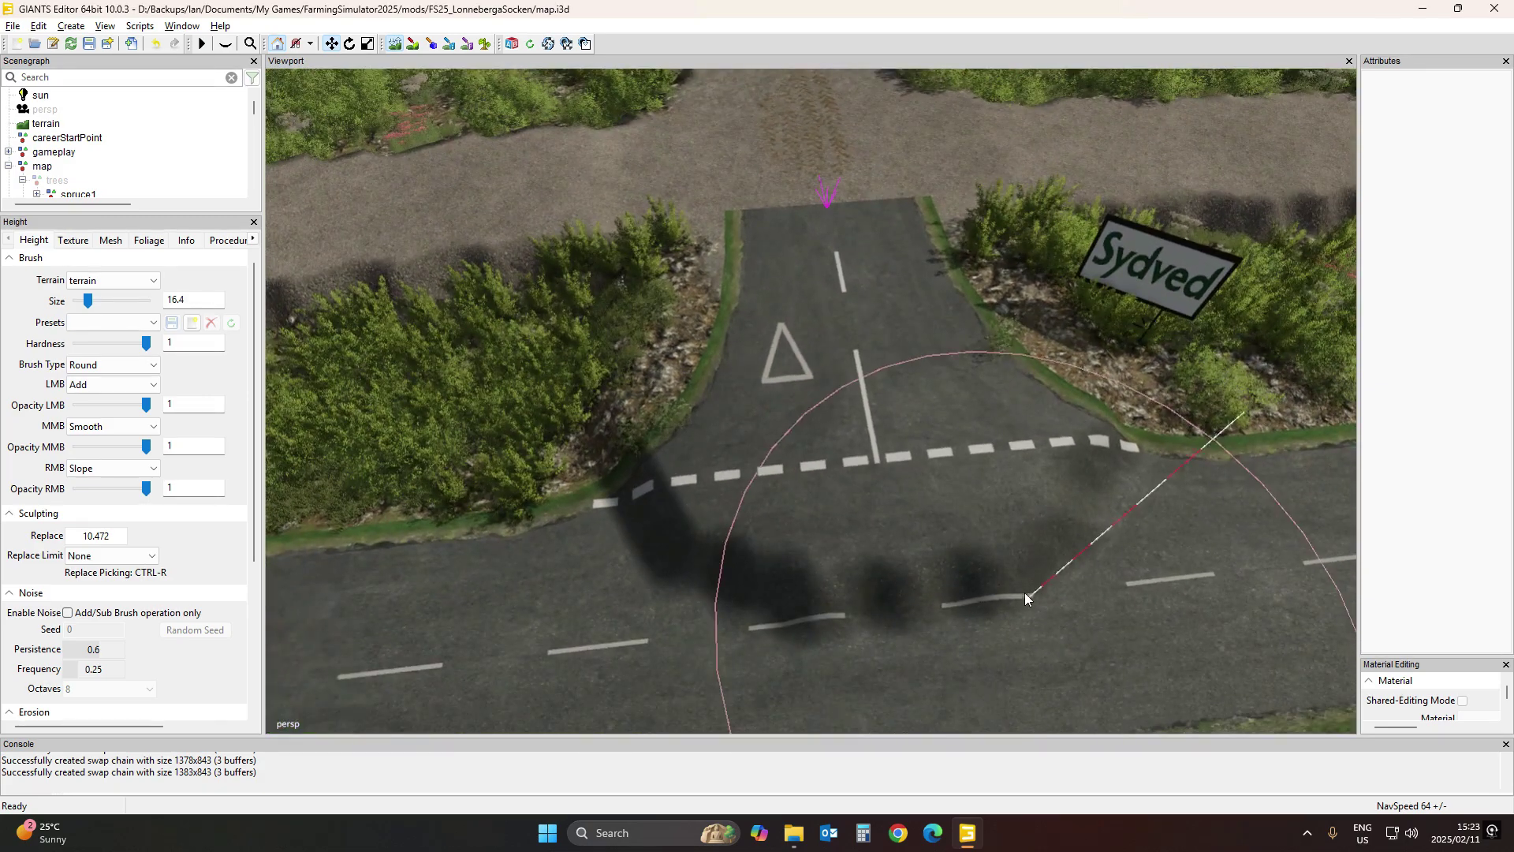
pyautogui.scroll(-5, 1139, 583)
pyautogui.scroll(5, 1081, 577)
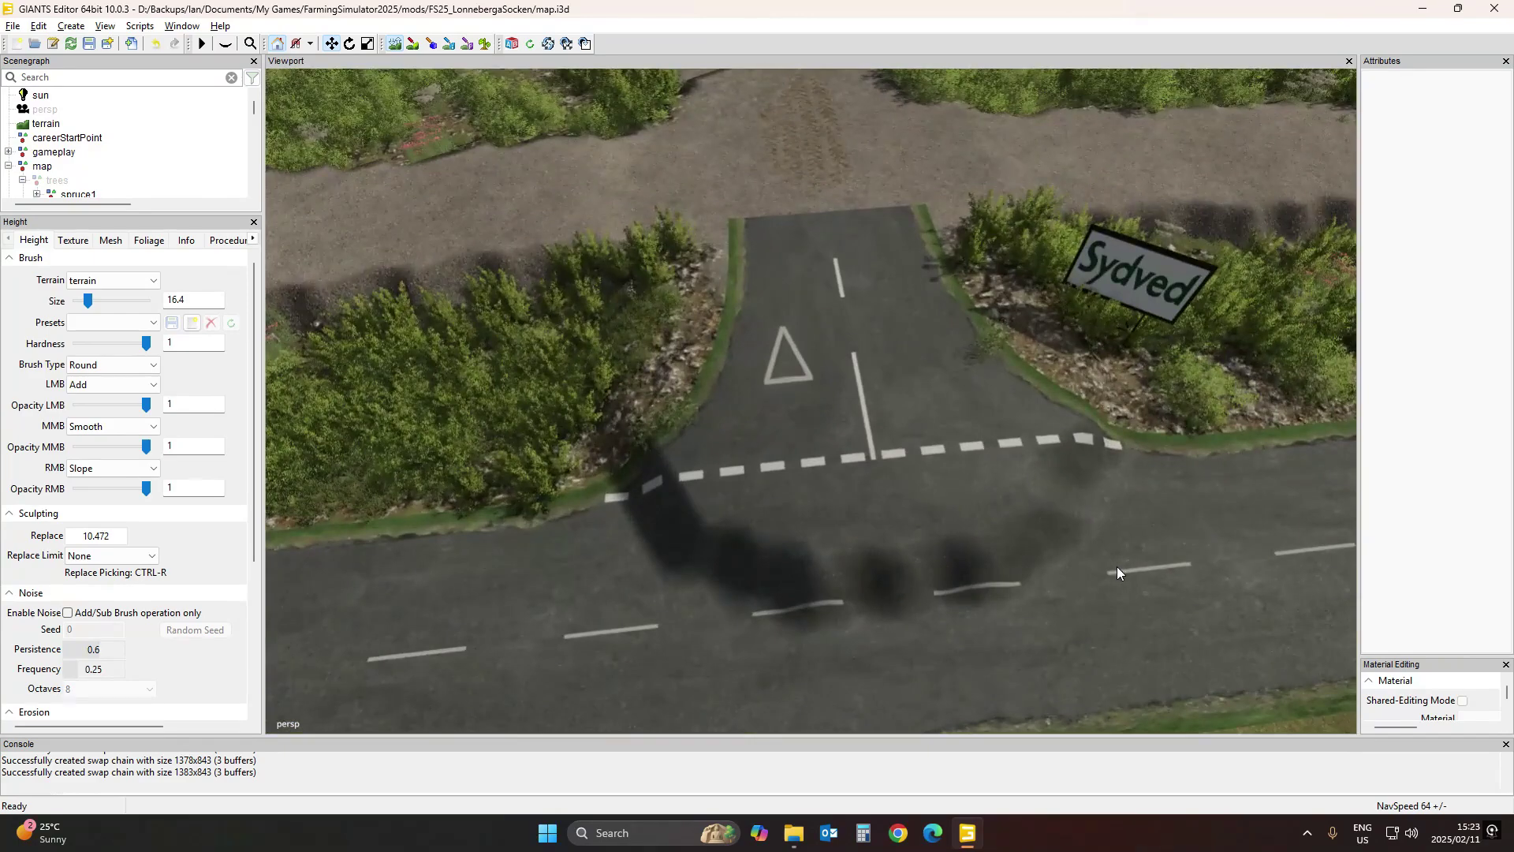
pyautogui.scroll(-3, 1105, 564)
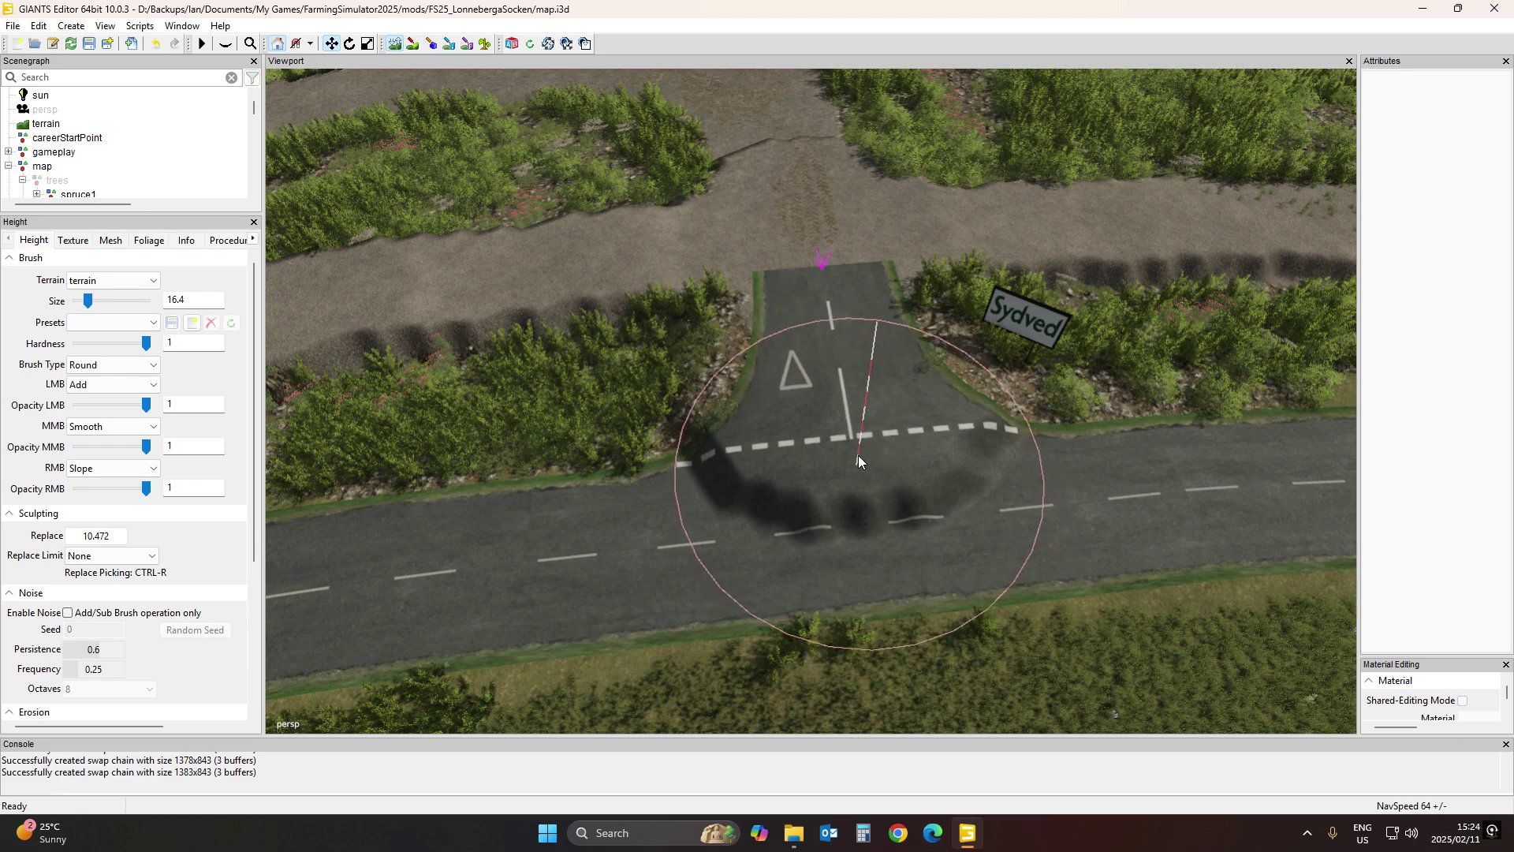
pyautogui.hotkey('ctrl', 'z')
# Reduce the brush size to 7.9 and grade the side road up to the slope target at the track
pyautogui.keyDown('ctrl'); pyautogui.scroll(-5, 858, 456); pyautogui.keyUp('ctrl')
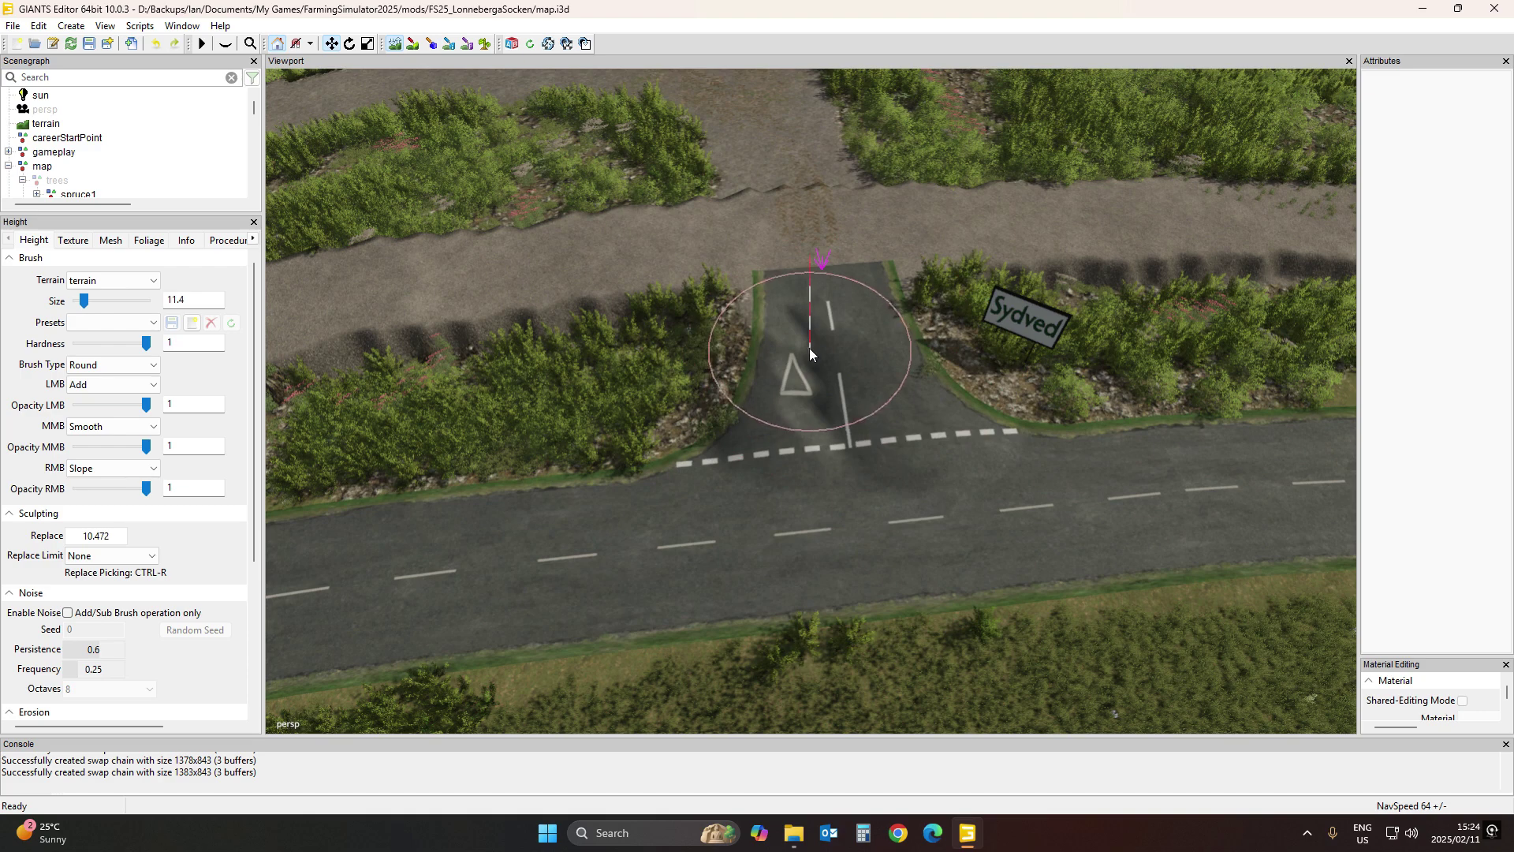
pyautogui.keyDown('ctrl'); pyautogui.scroll(-4, 810, 349); pyautogui.keyUp('ctrl')
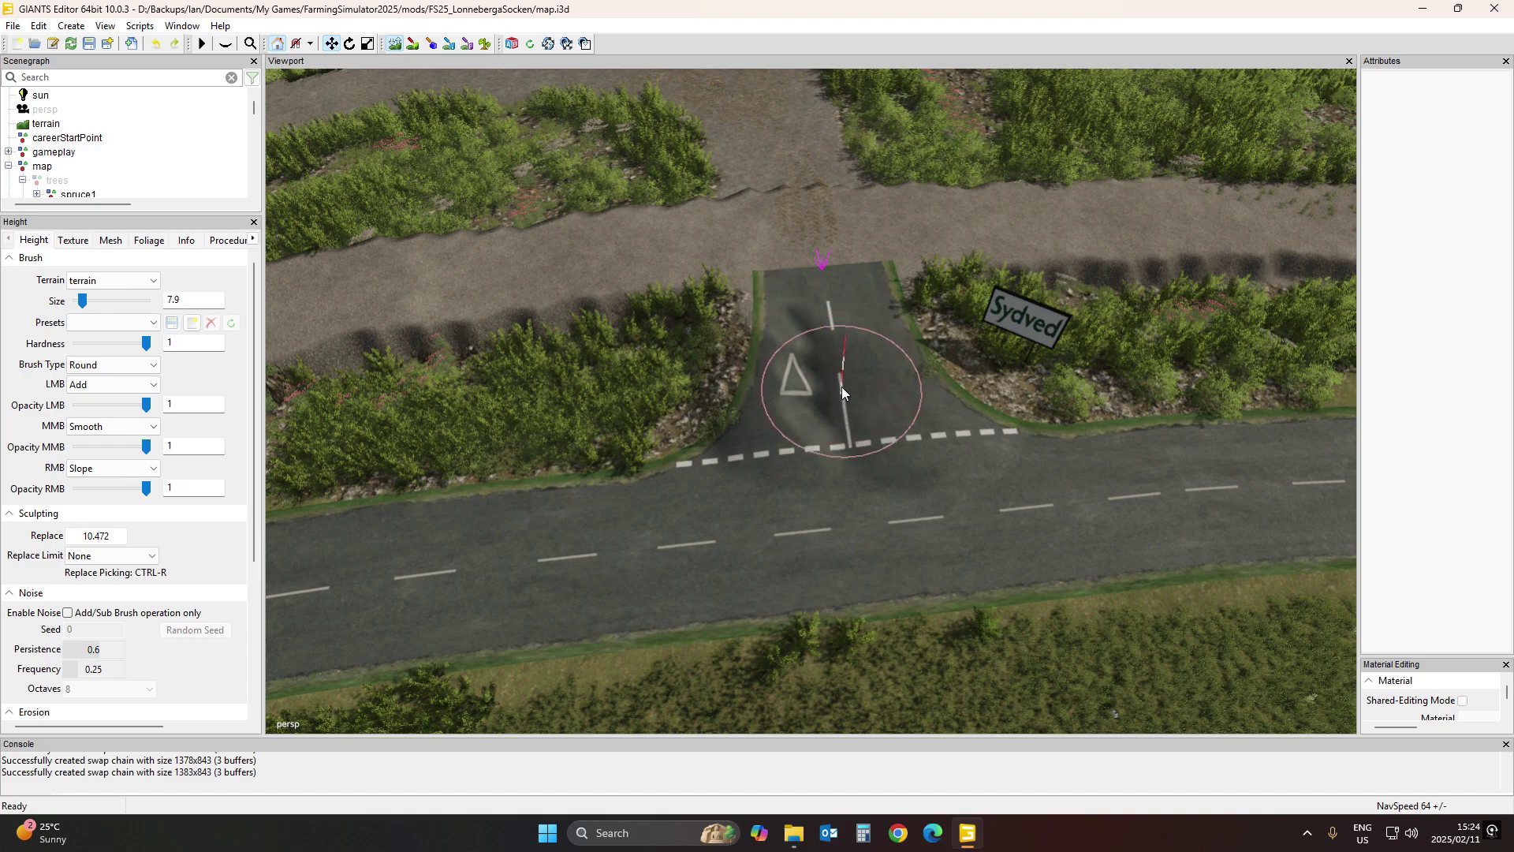
pyautogui.moveTo(840, 387); pyautogui.dragTo(811, 257, button='right')
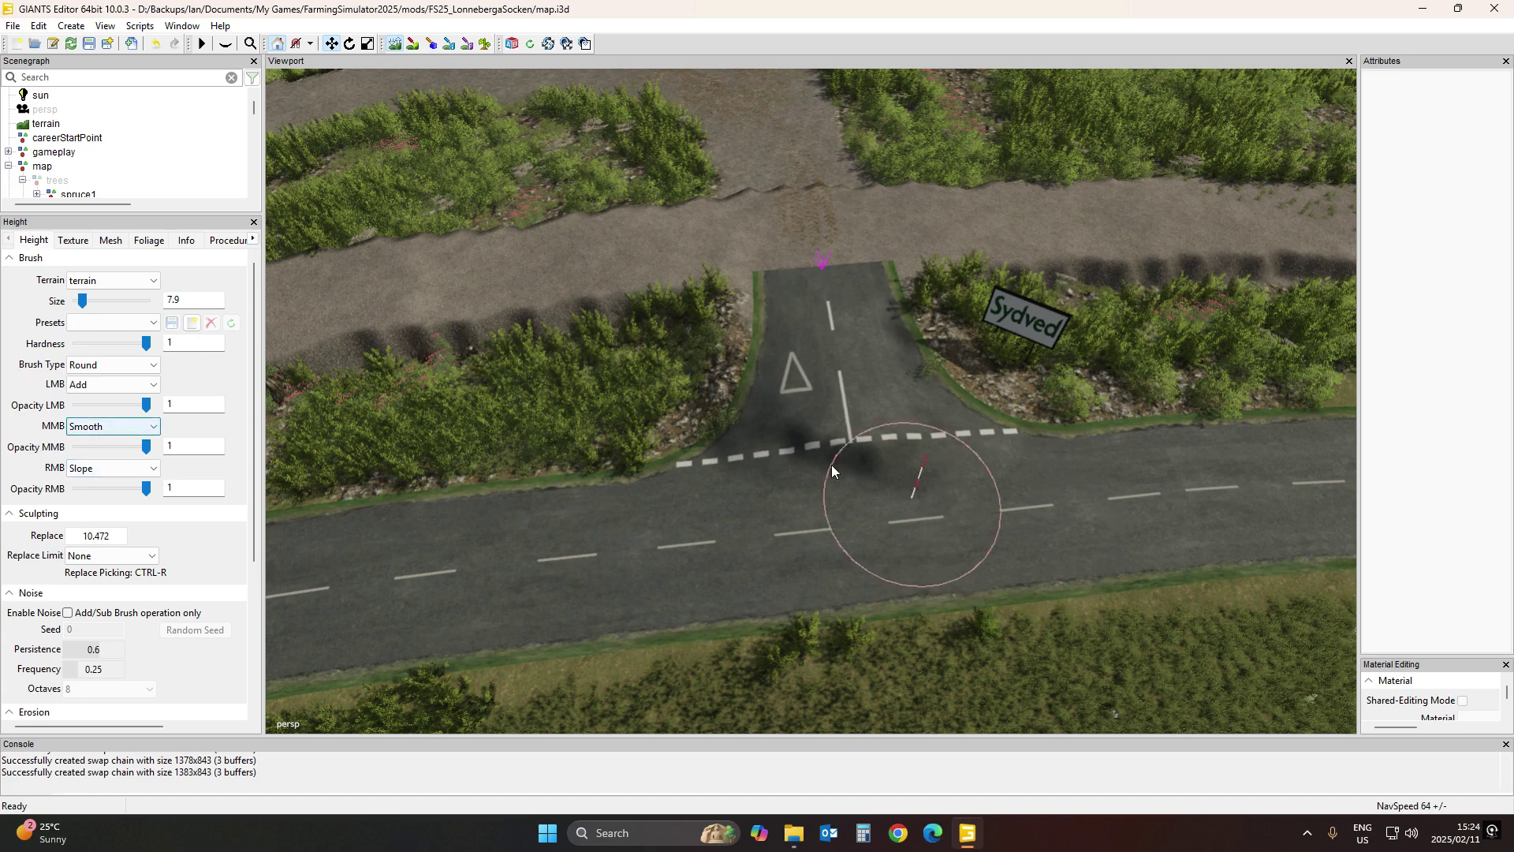
# Smooth the terrain at the side road mouth, then increase the brush size to 8.9 and smooth its track end
pyautogui.moveTo(831, 472)
pyautogui.mouseDown(button='middle')
pyautogui.moveTo(718, 446)
pyautogui.moveTo(912, 443)
pyautogui.moveTo(697, 466)
pyautogui.moveTo(1015, 429)
pyautogui.moveTo(707, 461)
pyautogui.moveTo(882, 452)
pyautogui.moveTo(920, 472)
pyautogui.moveTo(645, 469)
pyautogui.moveTo(782, 480)
pyautogui.moveTo(888, 388)
pyautogui.mouseUp(button='middle')
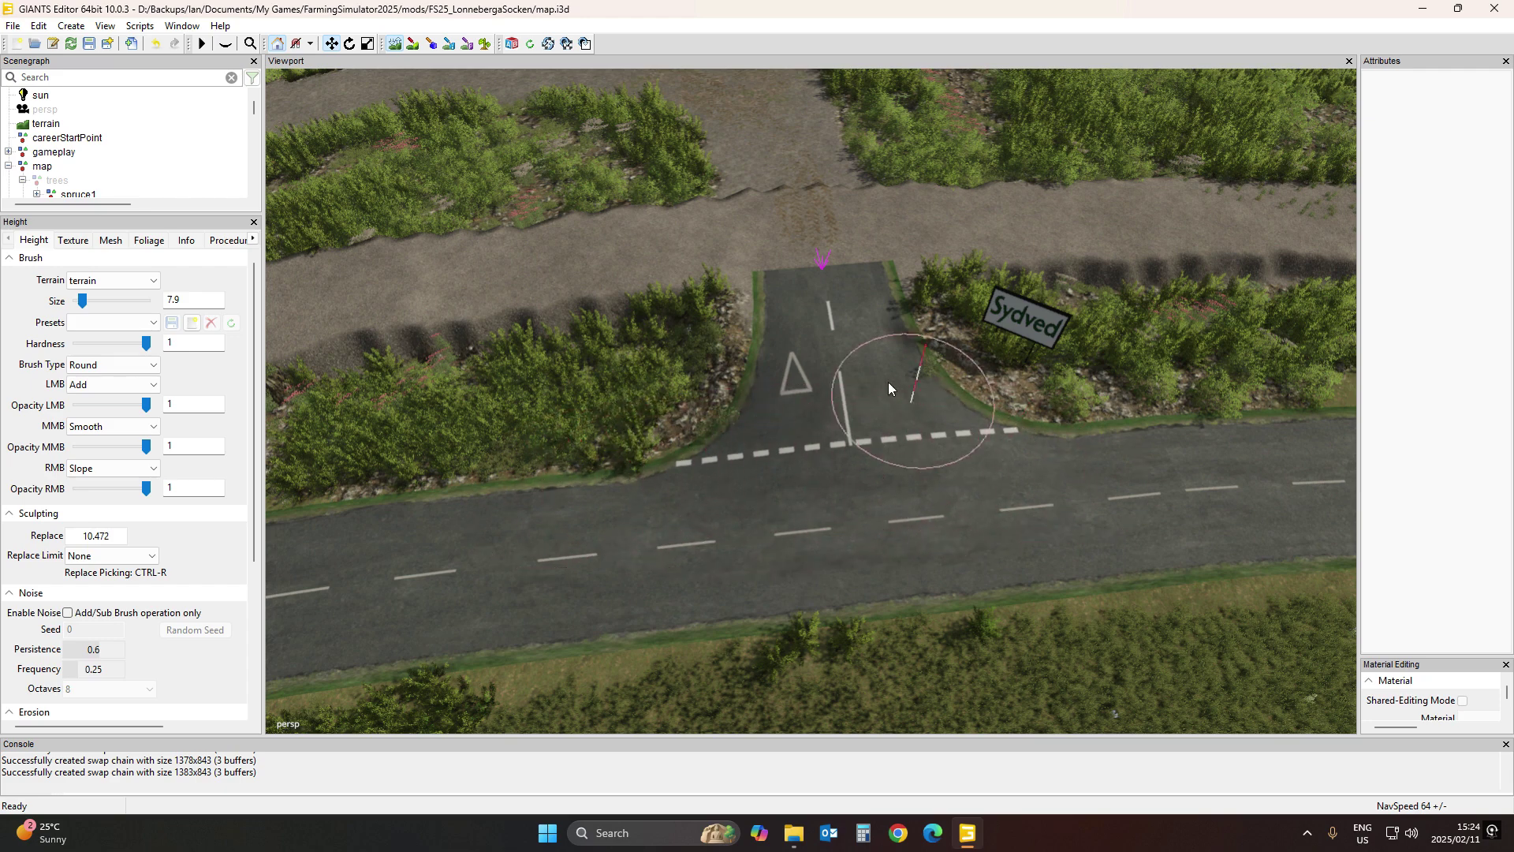
pyautogui.keyDown('ctrl'); pyautogui.scroll(1, 769, 275); pyautogui.keyUp('ctrl')
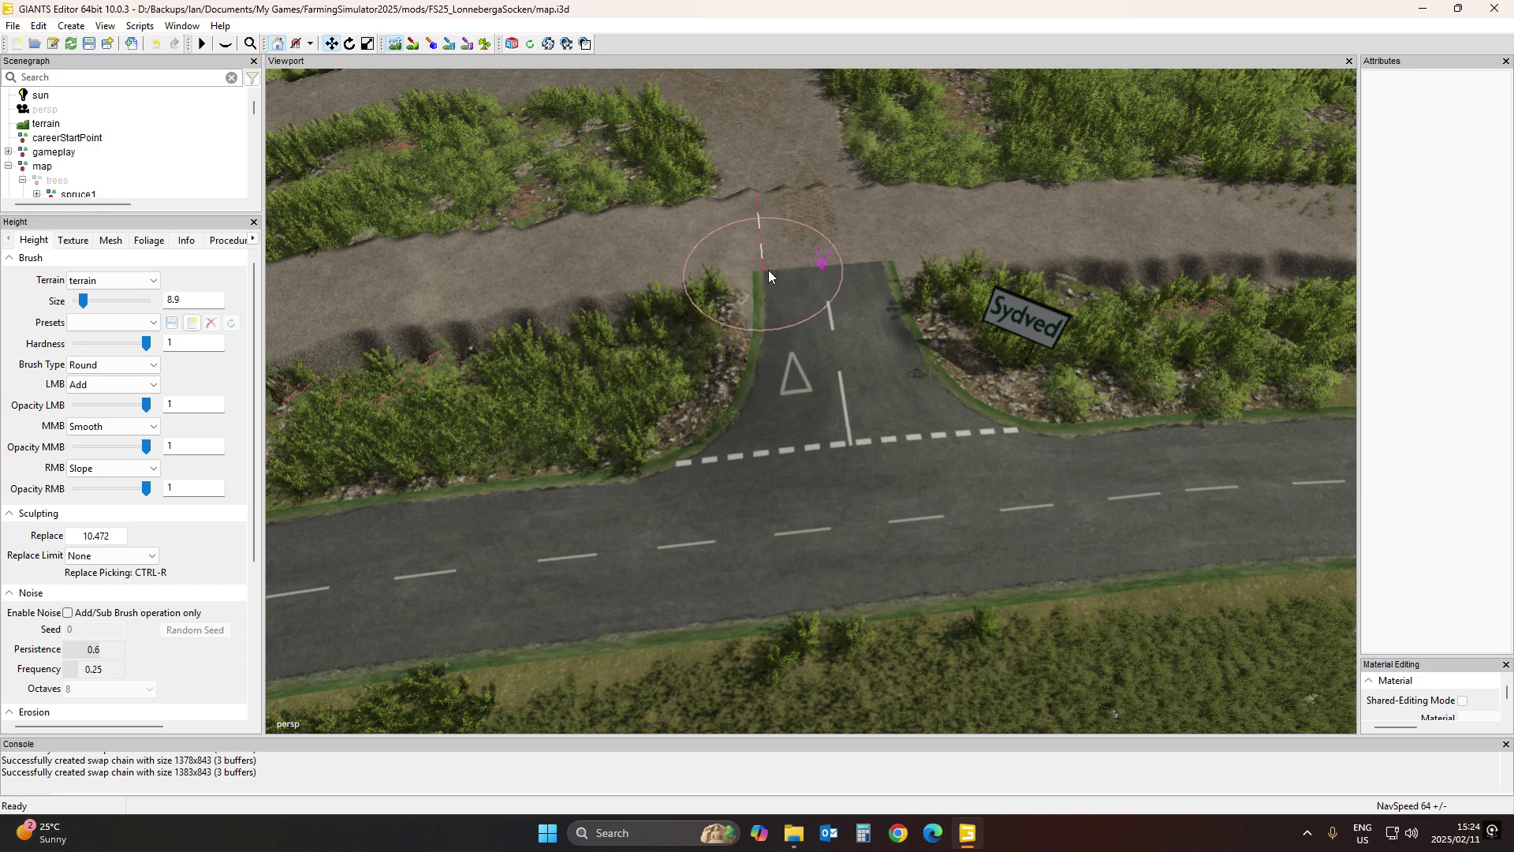
pyautogui.moveTo(769, 275)
pyautogui.mouseDown(button='middle')
pyautogui.moveTo(764, 319)
pyautogui.moveTo(714, 364)
pyautogui.moveTo(877, 310)
pyautogui.moveTo(1110, 476)
pyautogui.moveTo(851, 284)
pyautogui.moveTo(817, 449)
pyautogui.moveTo(778, 295)
pyautogui.moveTo(748, 394)
pyautogui.mouseUp(button='middle')
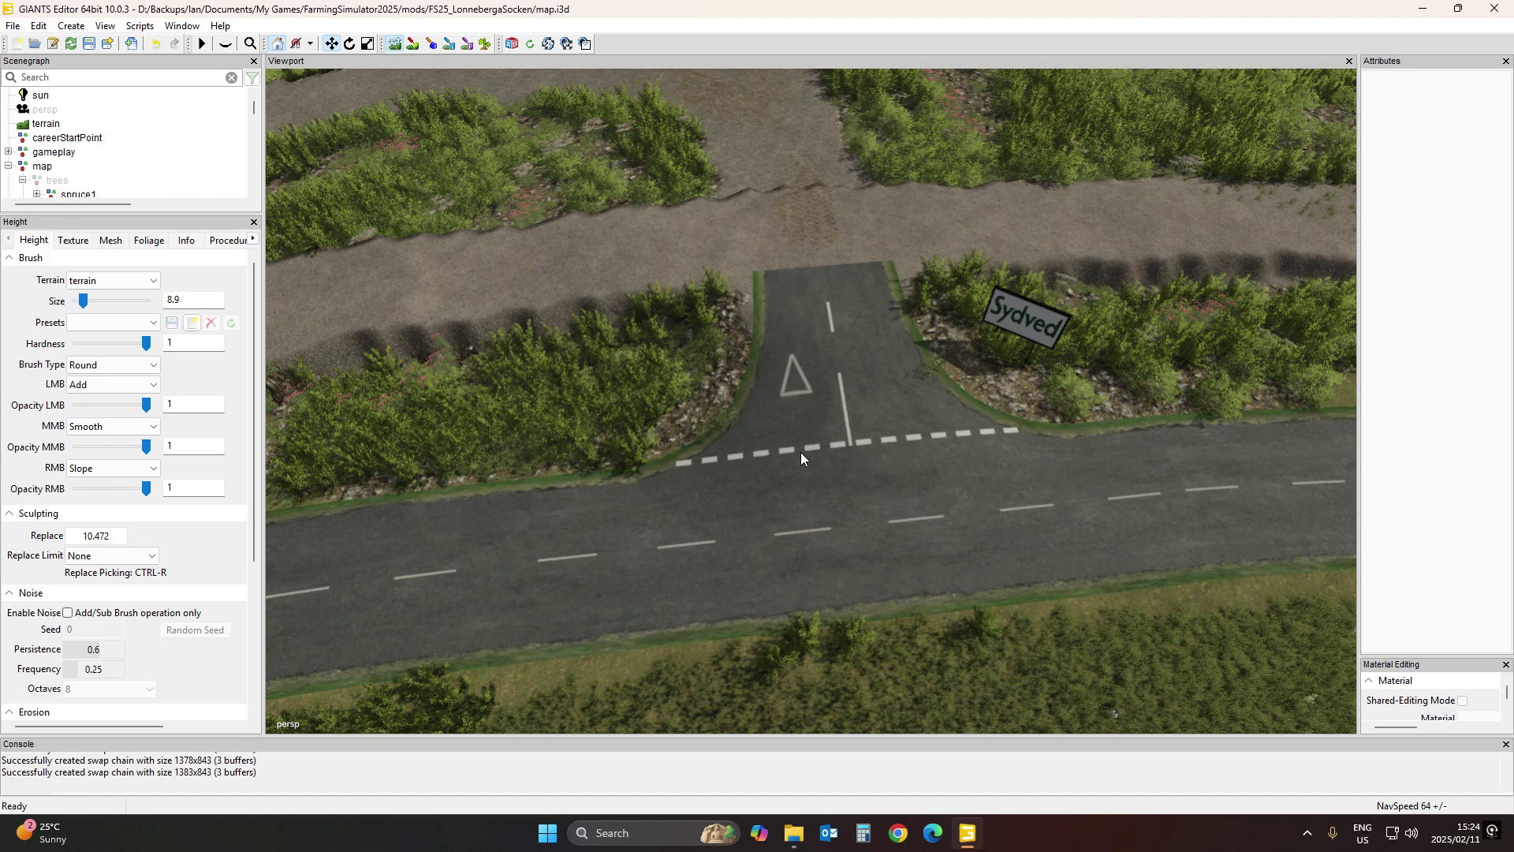
# Examine the graded side road and the bumpy far edge of the gravel track at the Sydved junction from several angles
pyautogui.moveTo(802, 452); pyautogui.dragTo(508, 115, button='middle')
pyautogui.moveTo(969, 359); pyautogui.dragTo(840, 513, button='middle')
pyautogui.scroll(5, 967, 408)
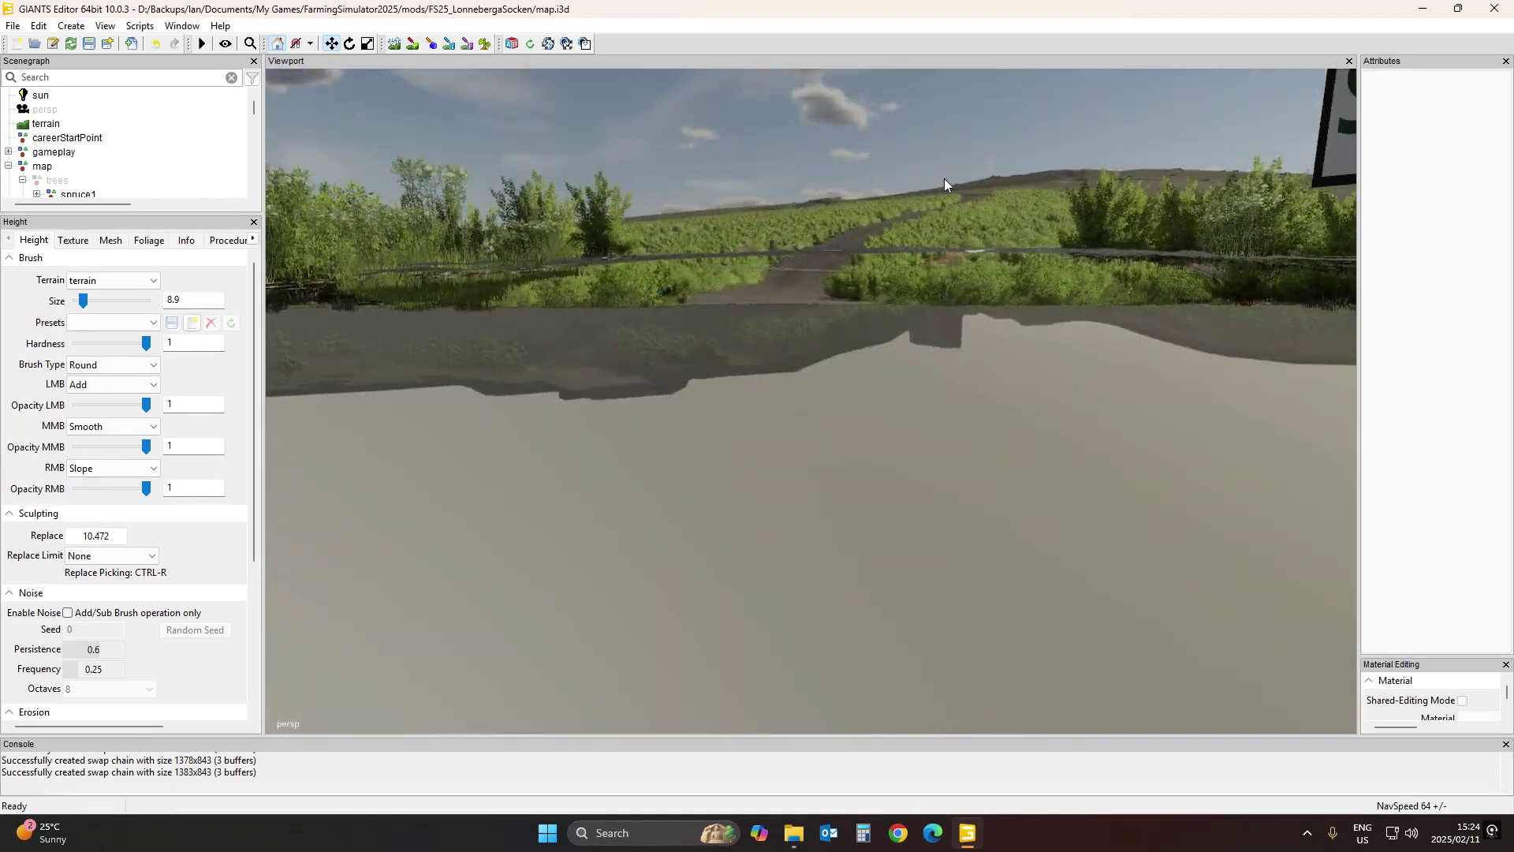
pyautogui.scroll(5, 944, 179)
pyautogui.scroll(-5, 881, 366)
pyautogui.scroll(5, 836, 318)
pyautogui.scroll(5, 898, 292)
pyautogui.scroll(-5, 855, 440)
pyautogui.scroll(-3, 862, 460)
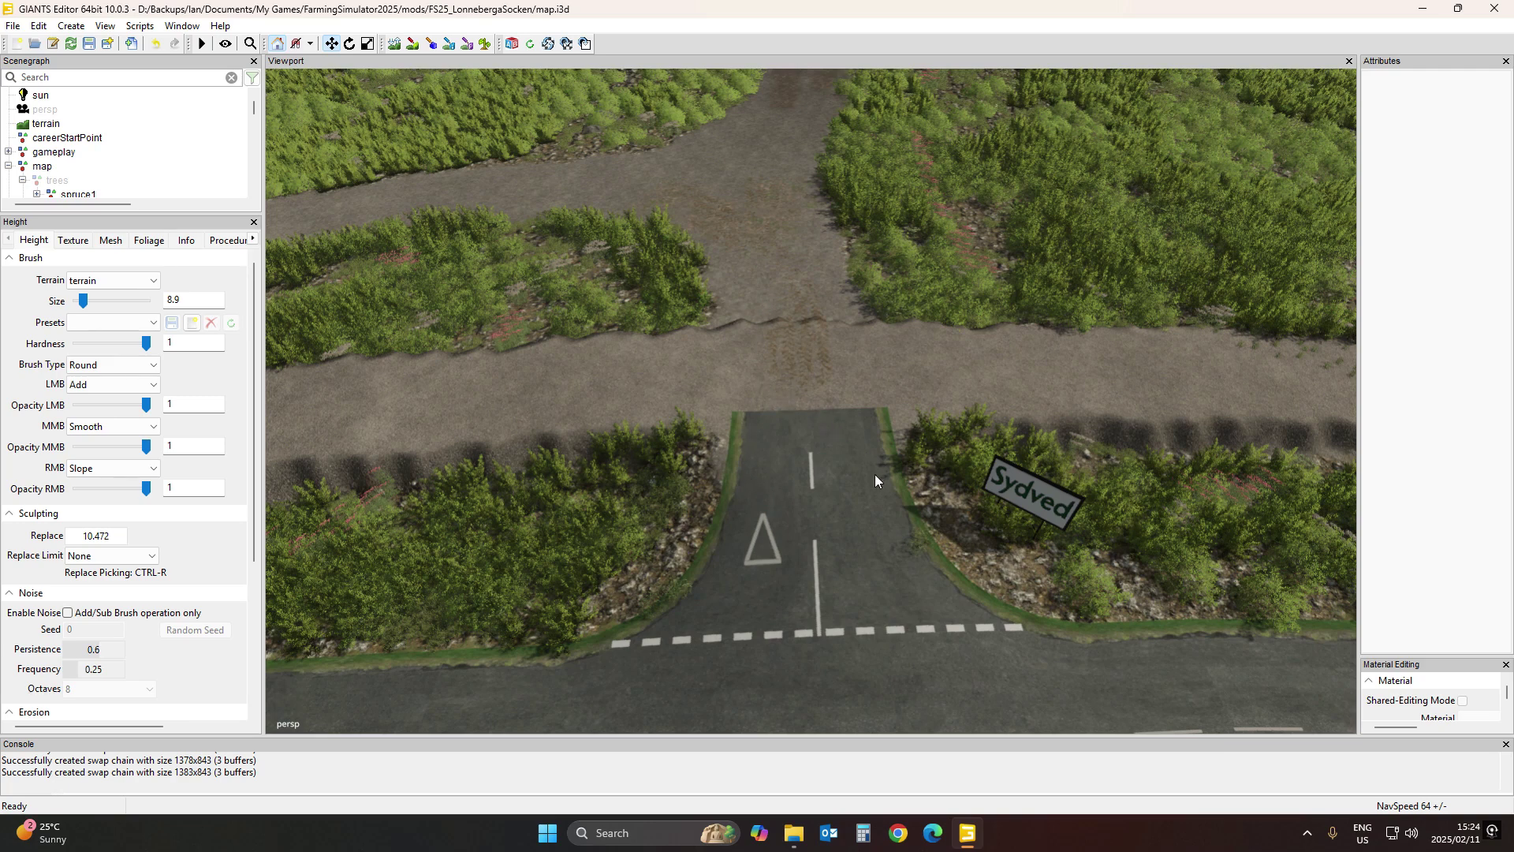
pyautogui.moveTo(874, 475); pyautogui.dragTo(859, 419, button='middle')
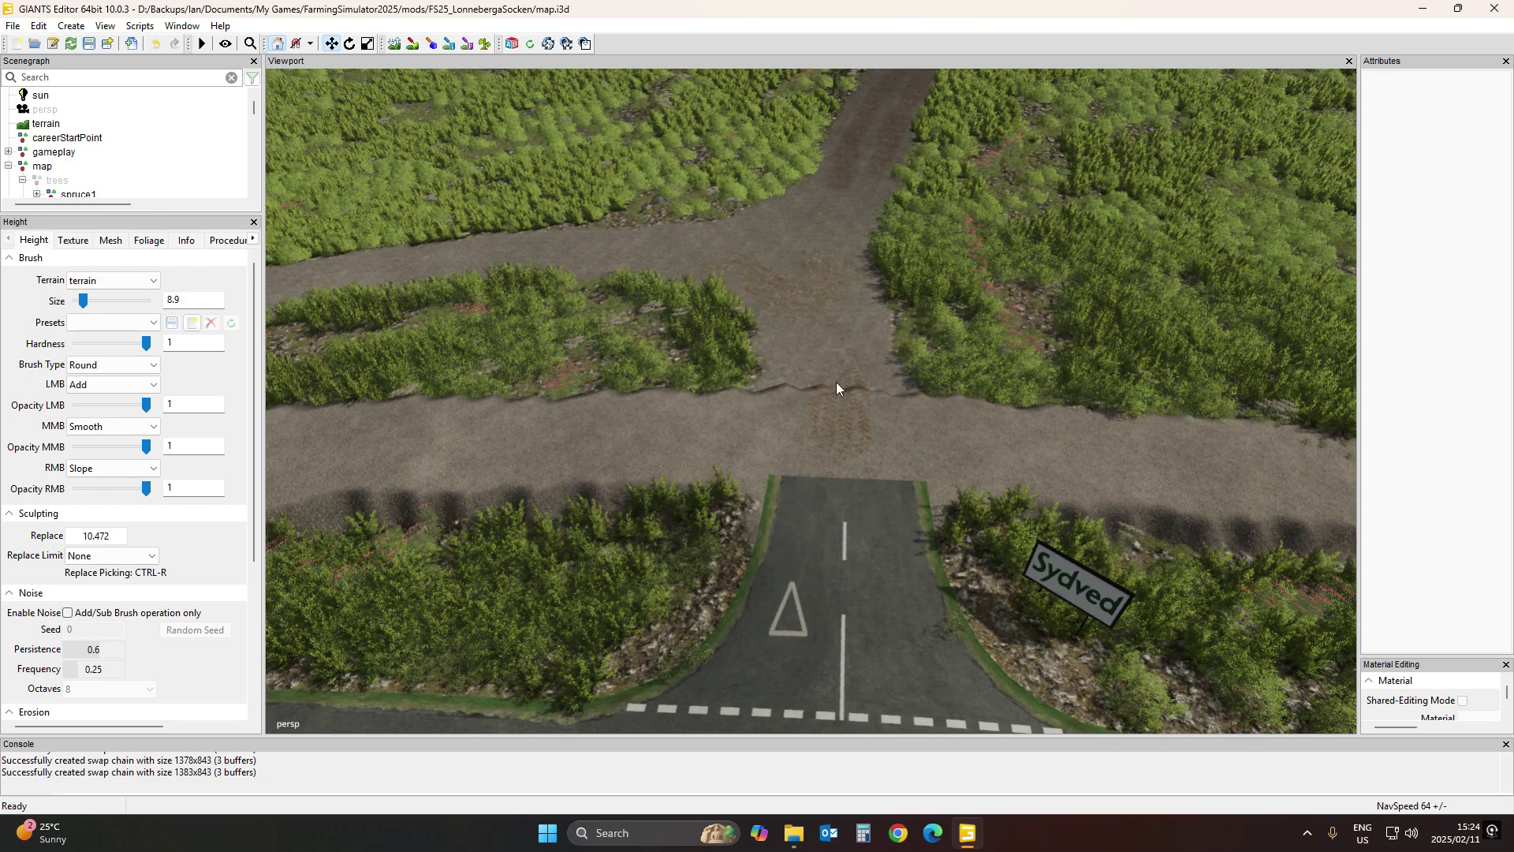
pyautogui.moveTo(836, 382); pyautogui.dragTo(888, 384, button='middle')
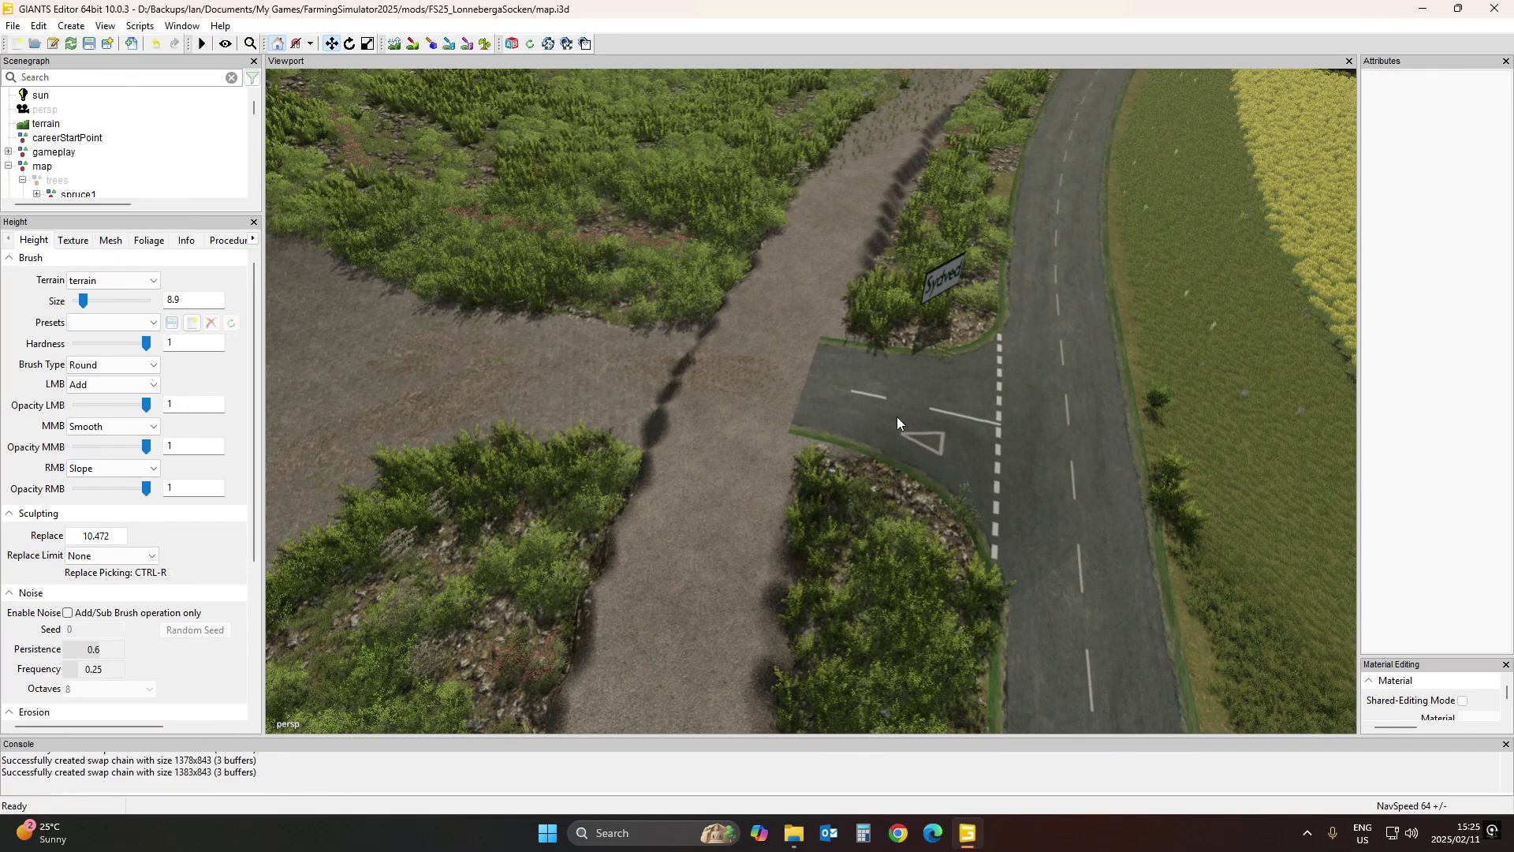
pyautogui.moveTo(778, 413); pyautogui.dragTo(813, 395, button='middle')
pyautogui.scroll(-2, 813, 395)
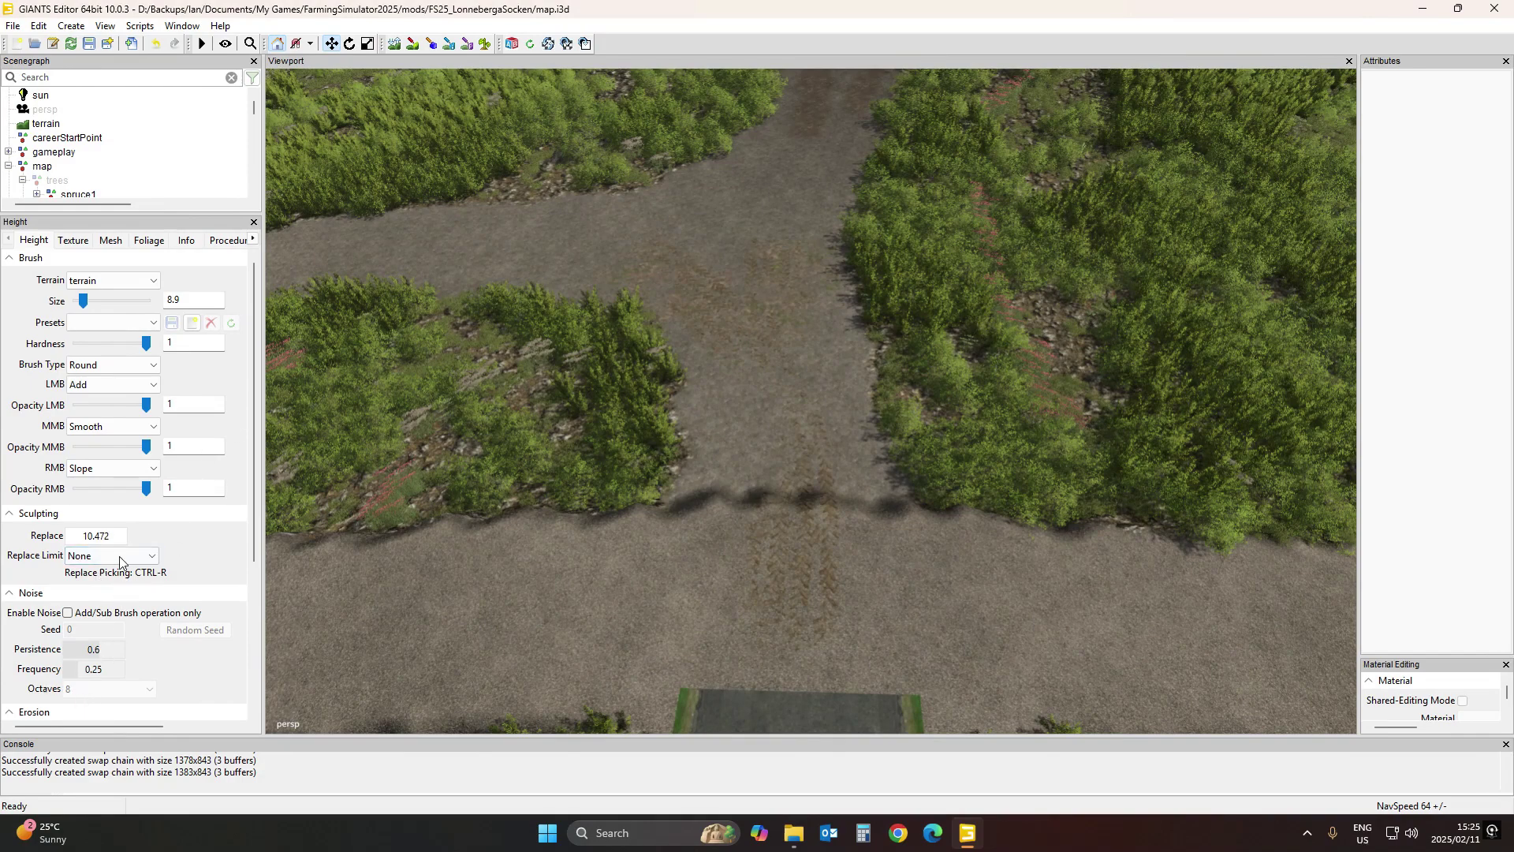
# Set a slope target on the side road and grade the side road mouth and gravel track edge at the Sydved junction to it
pyautogui.click(393, 46)
pyautogui.click(101, 471)
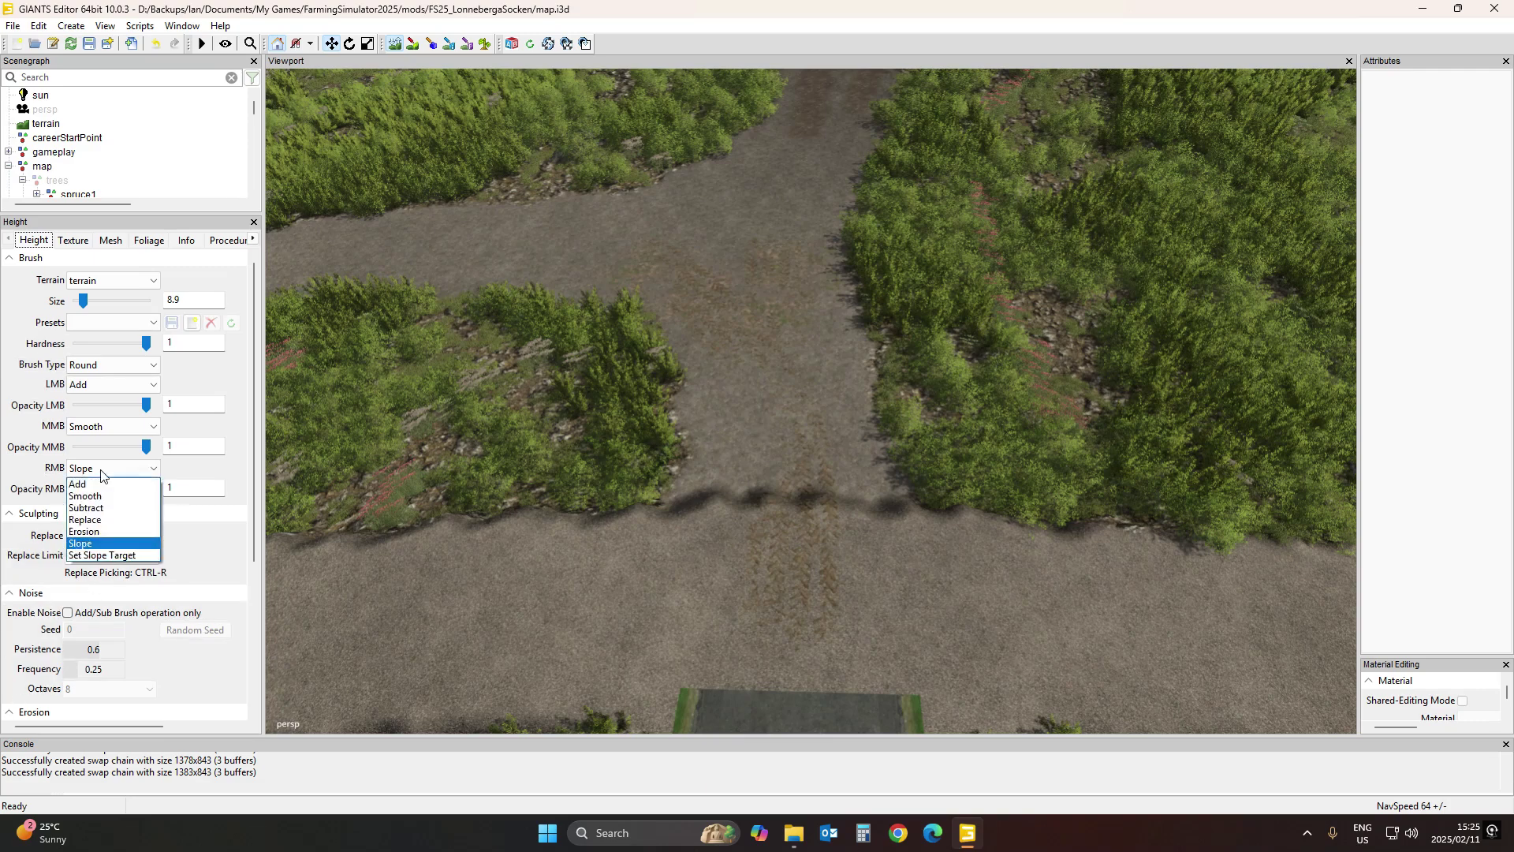
pyautogui.click(101, 555)
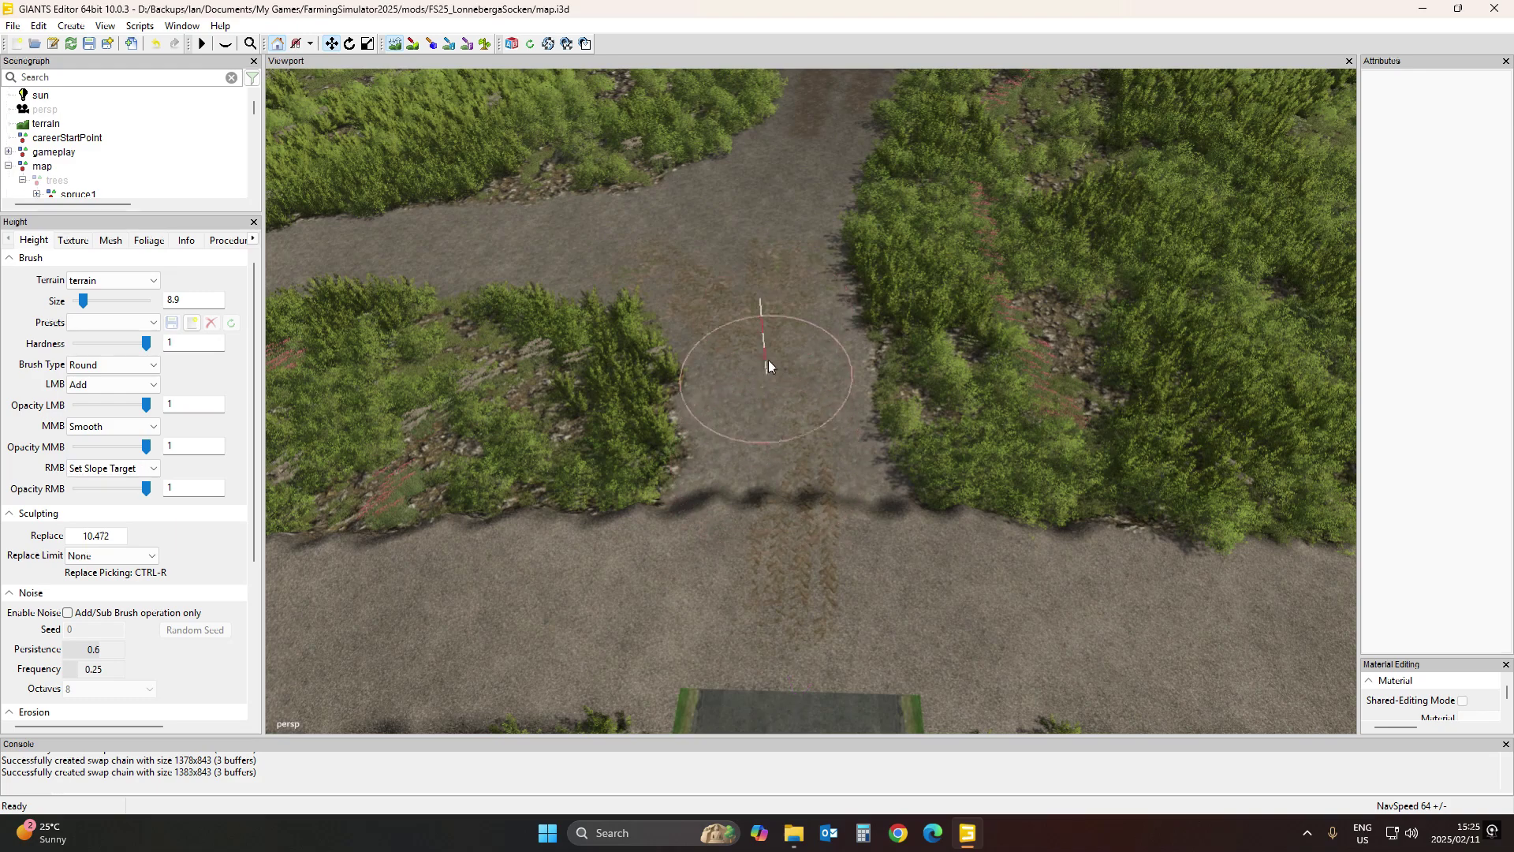
pyautogui.click(93, 469)
pyautogui.click(104, 552)
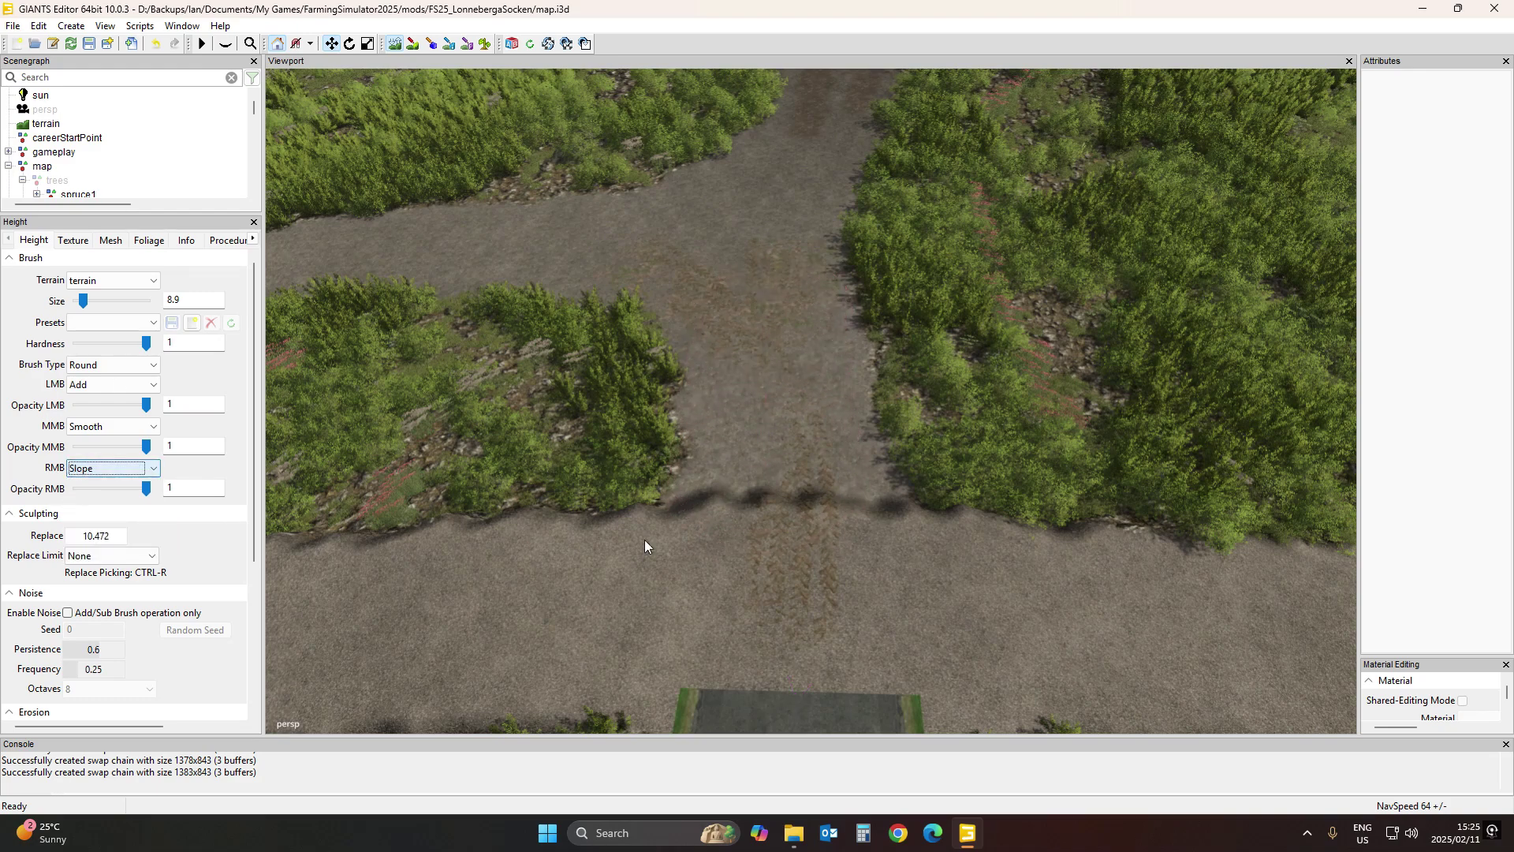
pyautogui.rightClick(707, 526)
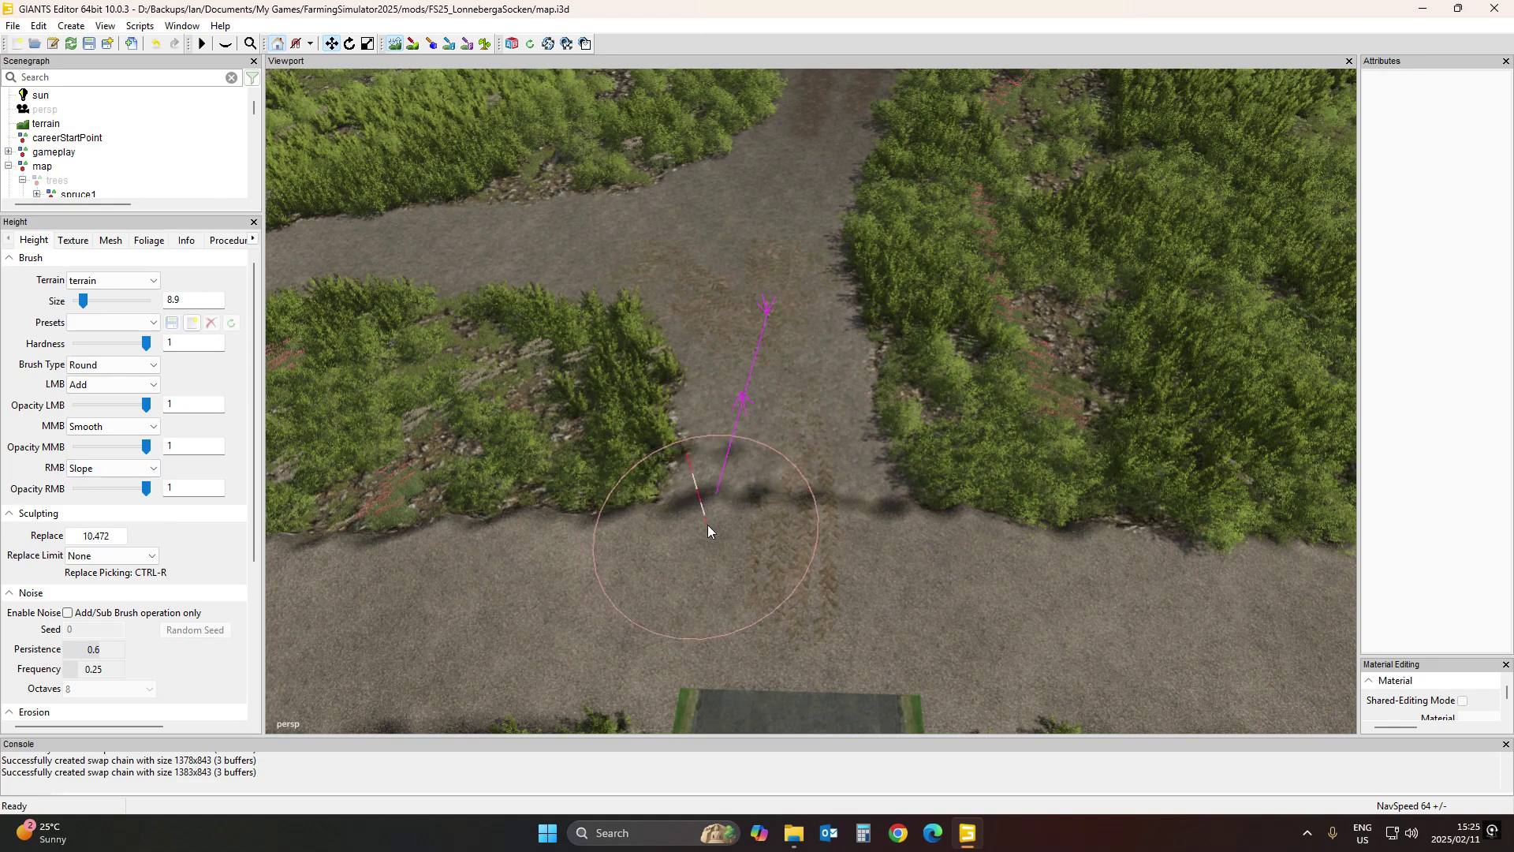
pyautogui.moveTo(707, 523)
pyautogui.mouseDown(button='right')
pyautogui.moveTo(750, 469)
pyautogui.moveTo(770, 339)
pyautogui.moveTo(882, 503)
pyautogui.moveTo(770, 328)
pyautogui.moveTo(989, 508)
pyautogui.moveTo(1005, 562)
pyautogui.mouseUp(button='right')
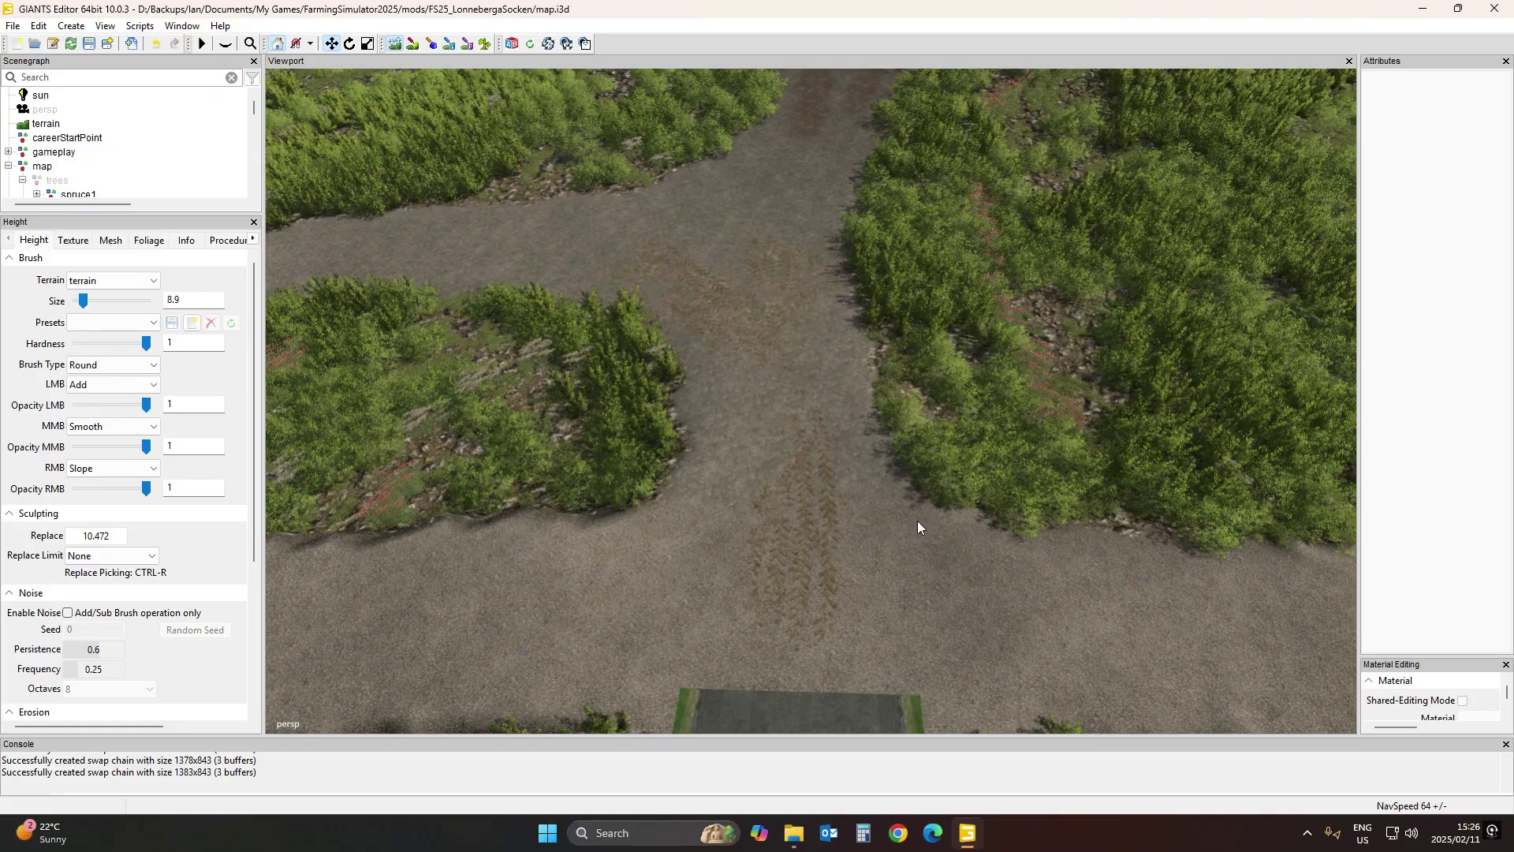
# Switch the brush to Replace, sample the track surface heights up to 10.934, and level the bumpy roadside edge of the gravel track beyond the junction
pyautogui.moveTo(918, 522)
pyautogui.keyDown('alt'); pyautogui.mouseDown()
pyautogui.moveTo(898, 536)
pyautogui.moveTo(893, 523)
pyautogui.moveTo(800, 528)
pyautogui.moveTo(665, 476)
pyautogui.mouseUp(); pyautogui.keyUp('alt')
pyautogui.scroll(5, 666, 475)
pyautogui.keyDown('alt'); pyautogui.moveTo(874, 531); pyautogui.dragTo(923, 533); pyautogui.keyUp('alt')
pyautogui.scroll(6, 789, 418)
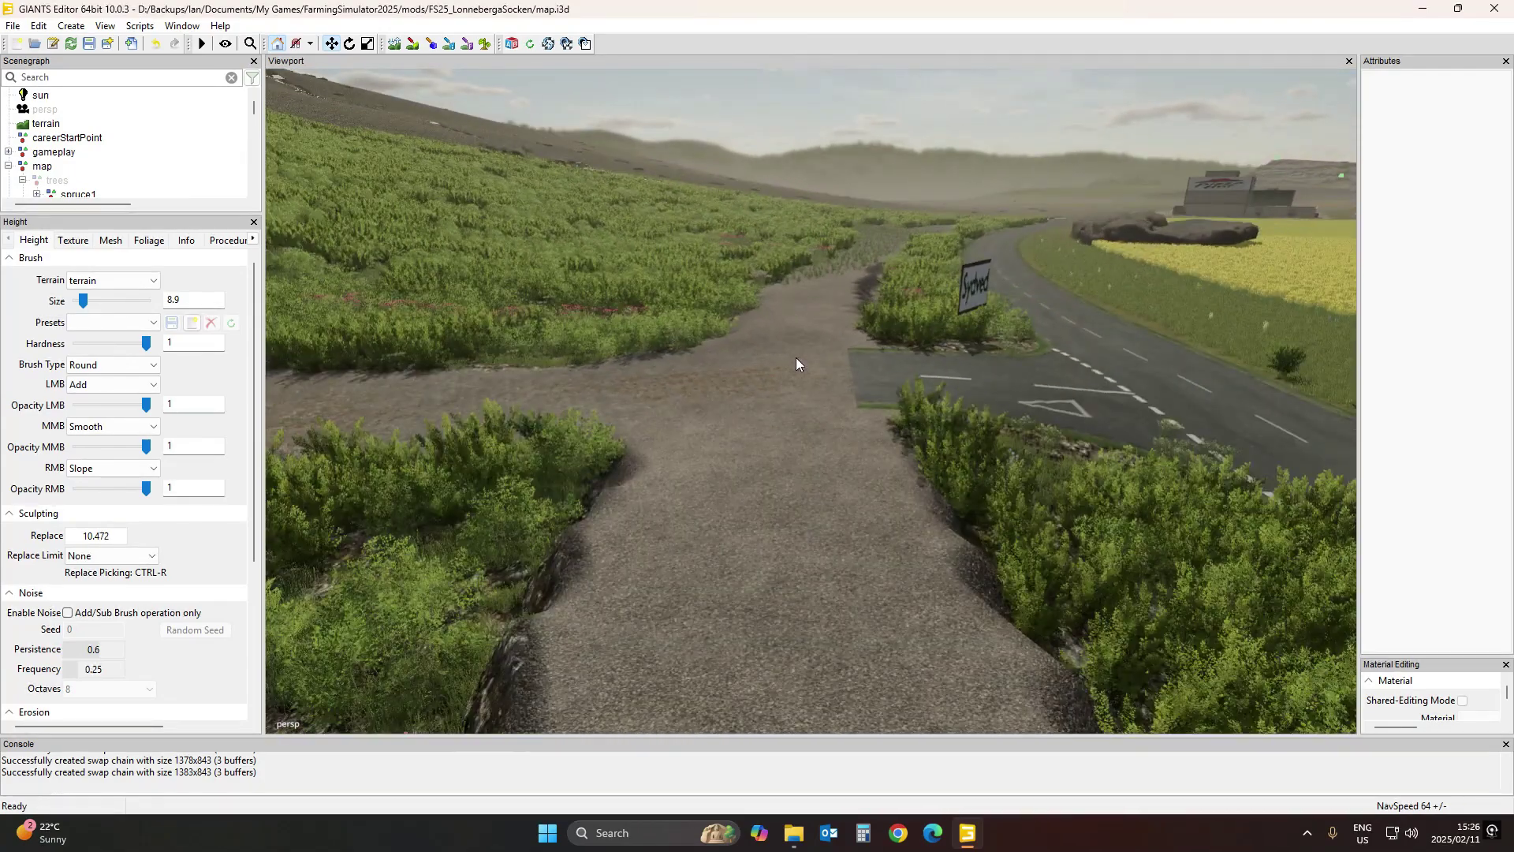
pyautogui.keyDown('alt'); pyautogui.moveTo(793, 449); pyautogui.dragTo(634, 608); pyautogui.keyUp('alt')
pyautogui.scroll(5, 803, 385)
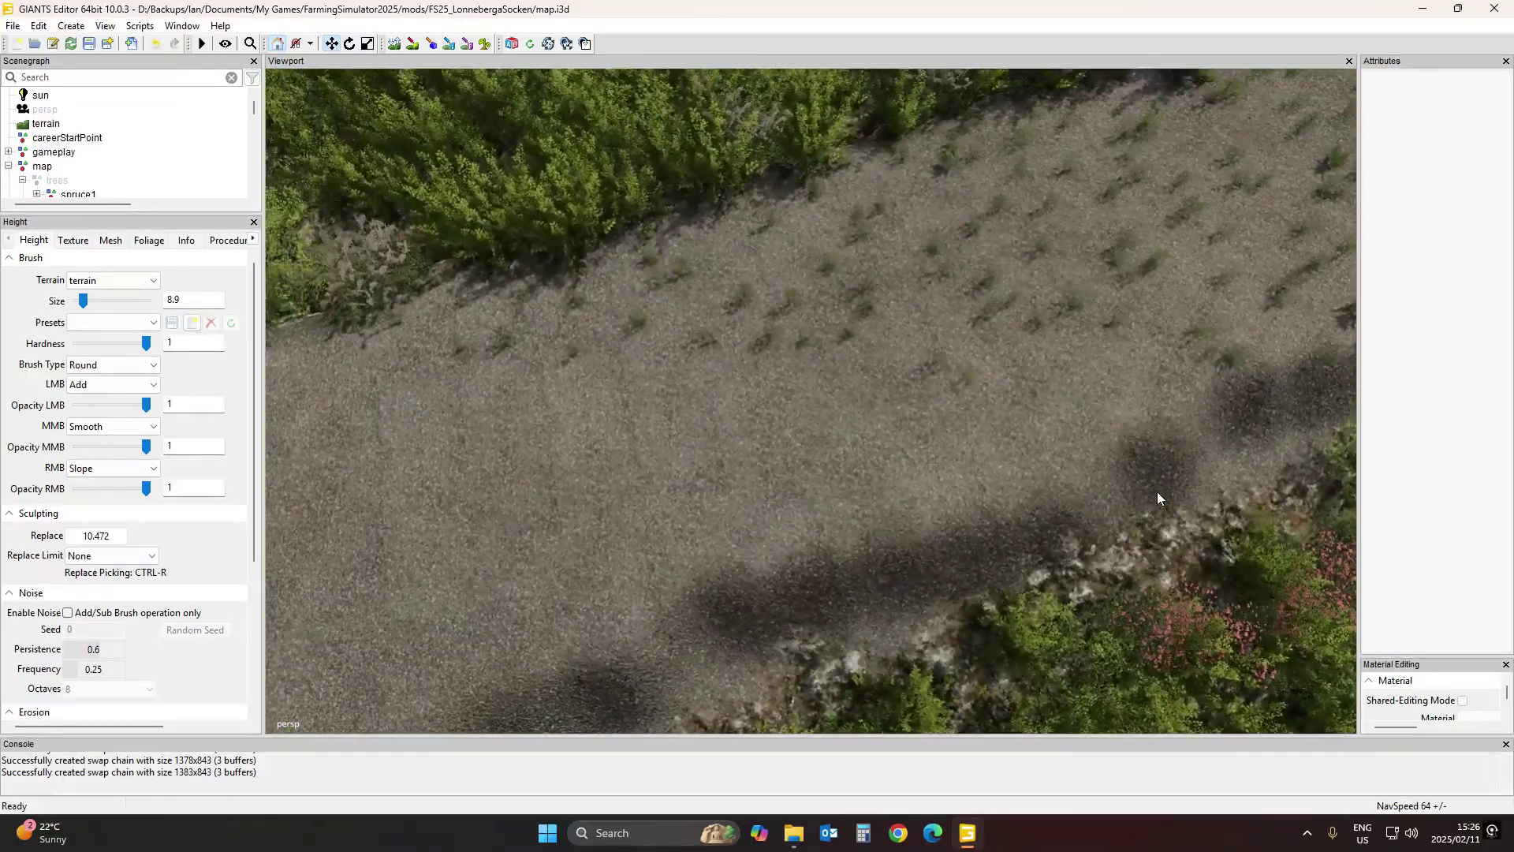
pyautogui.scroll(-3, 1110, 509)
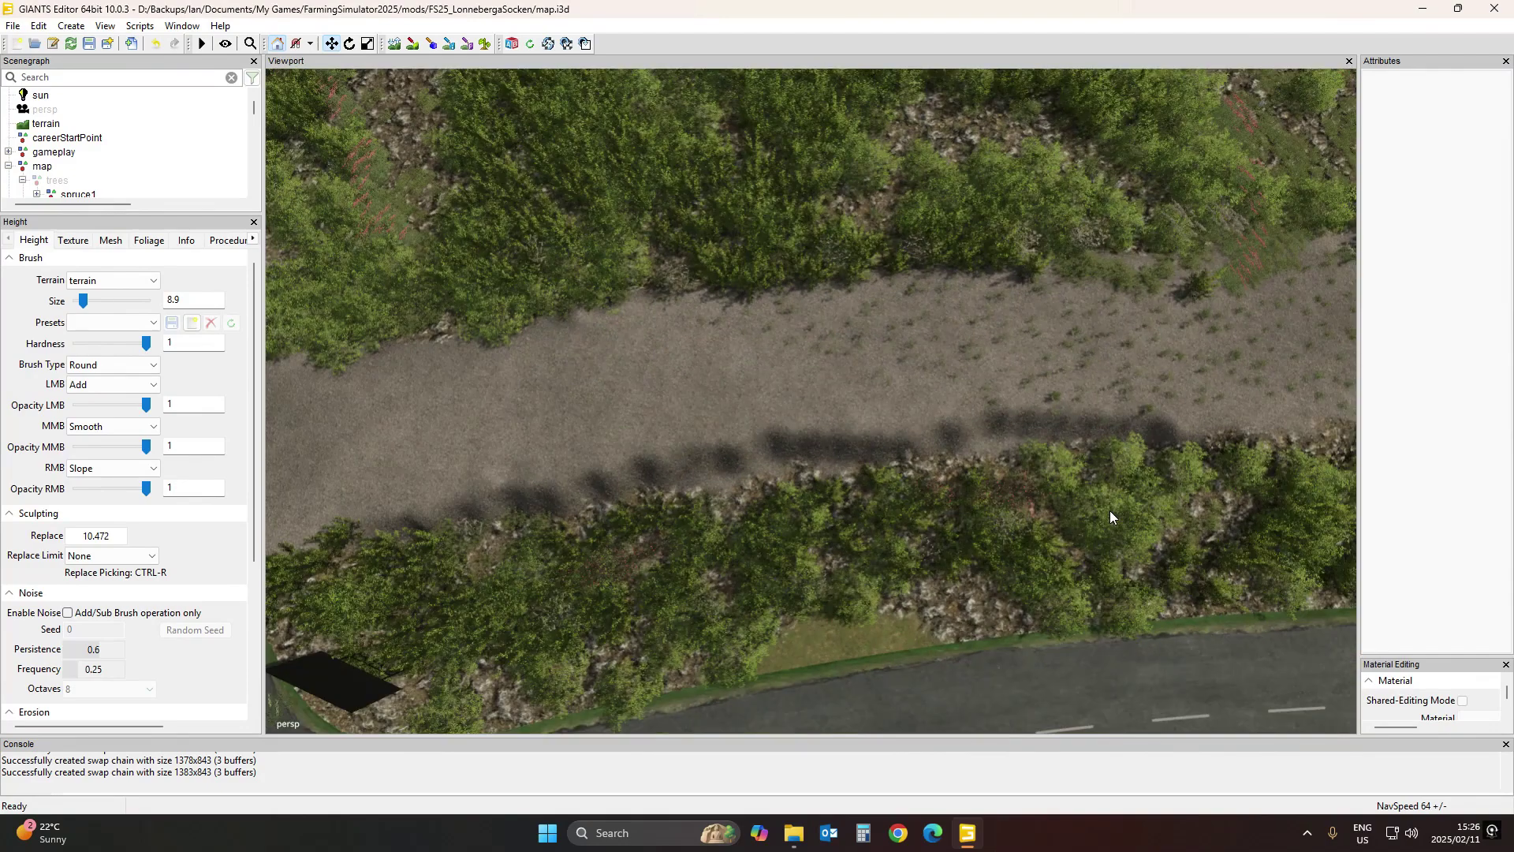
pyautogui.click(106, 468)
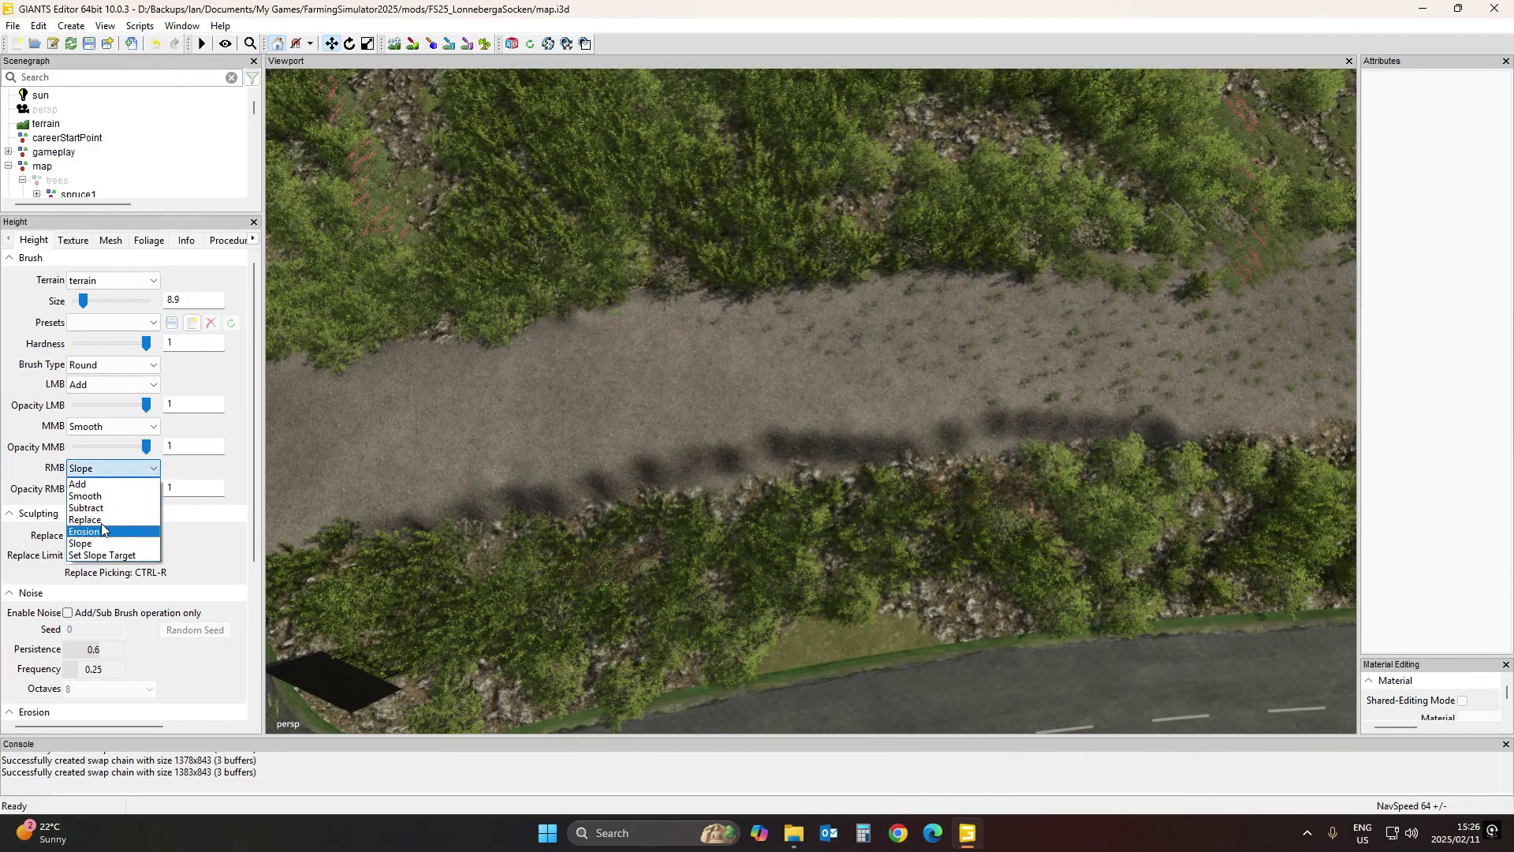
pyautogui.click(90, 526)
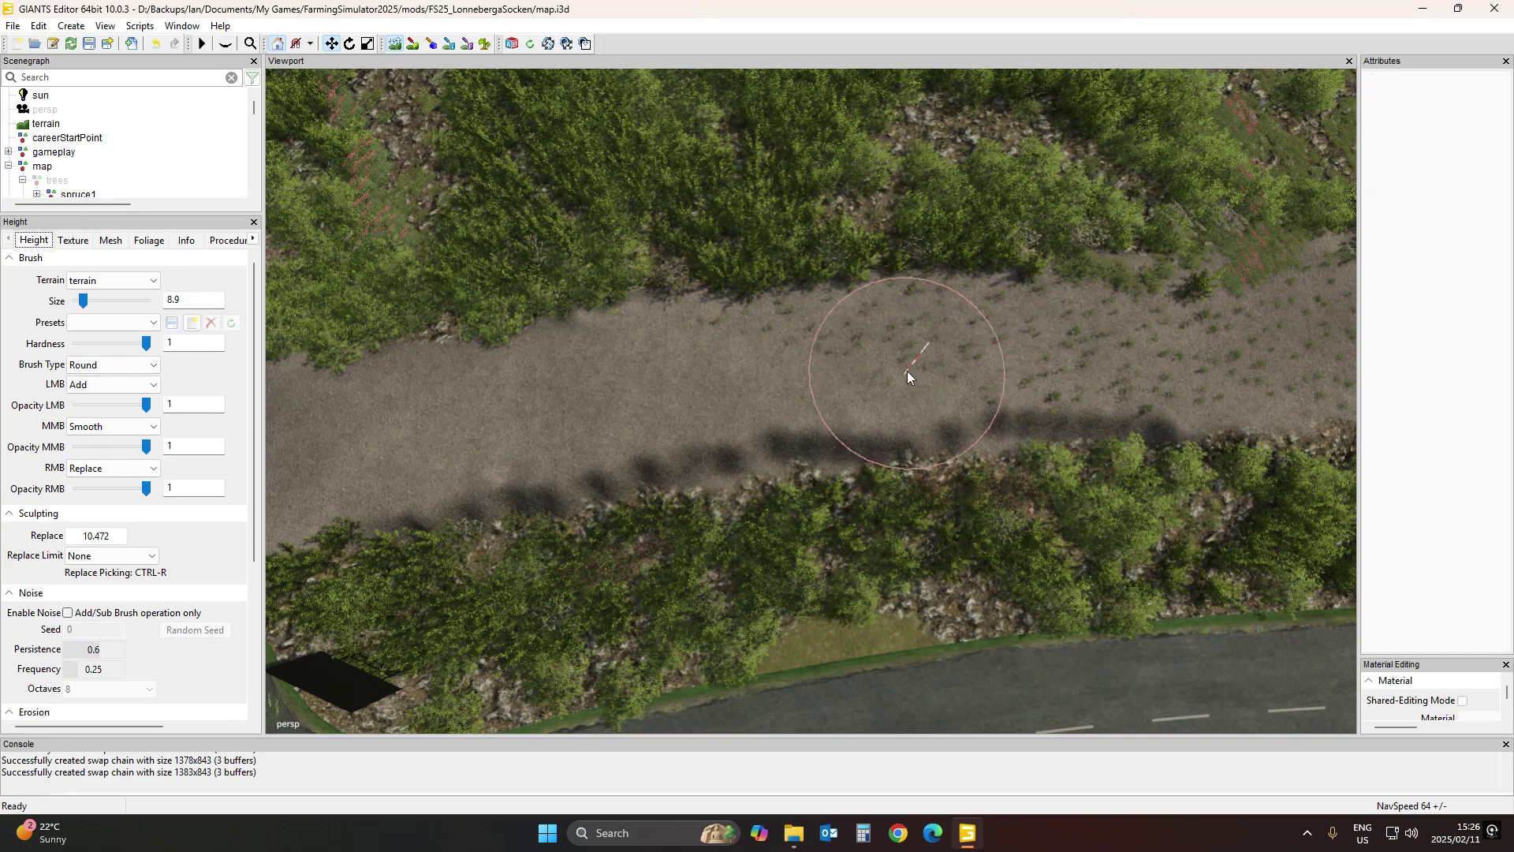
pyautogui.hotkey('ctrl', 'r')
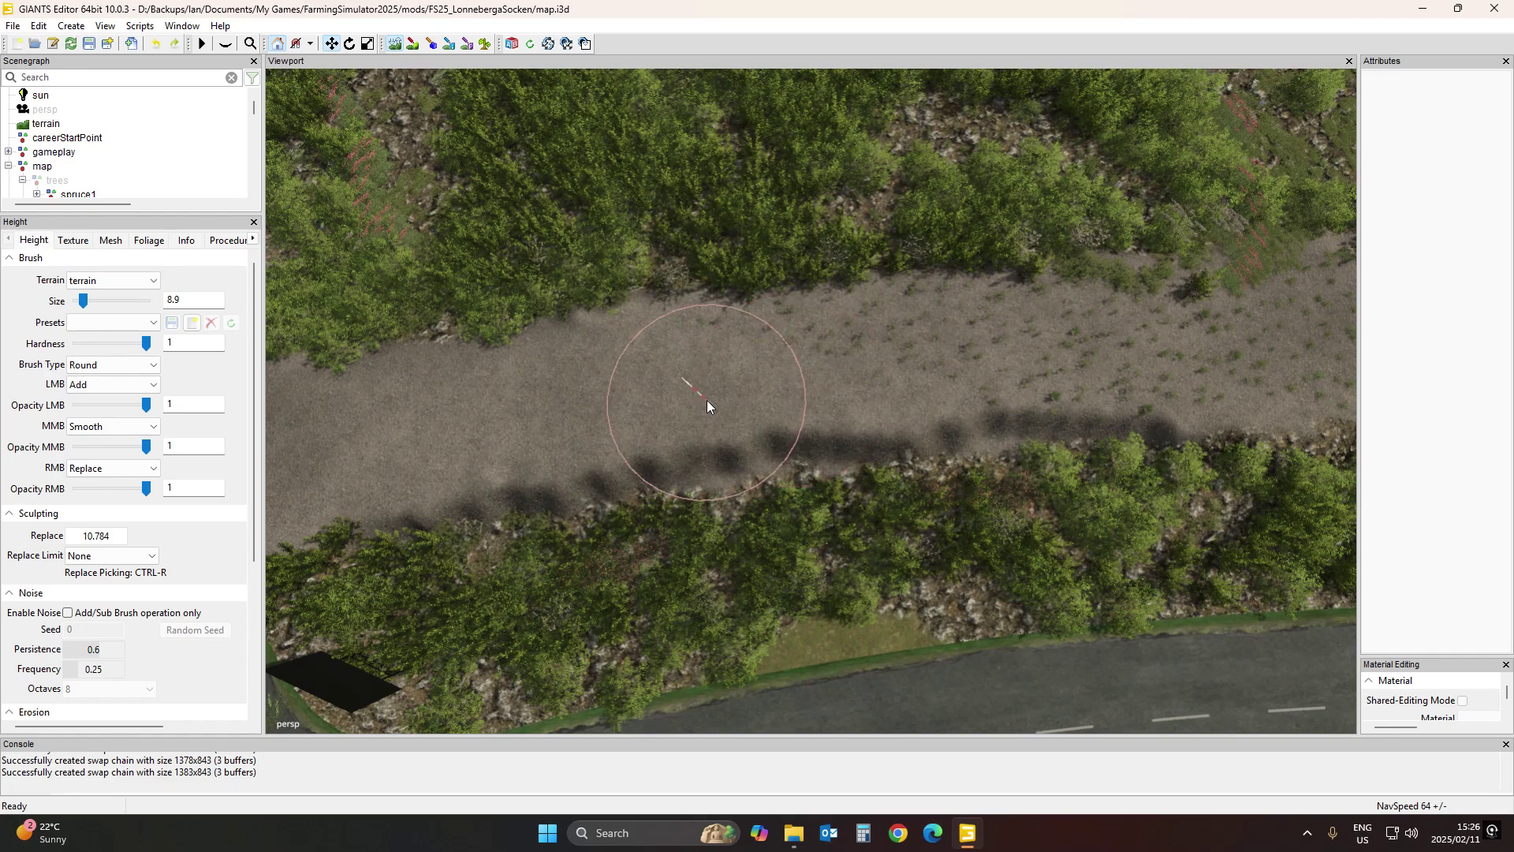
pyautogui.hotkey('ctrl', 'r')
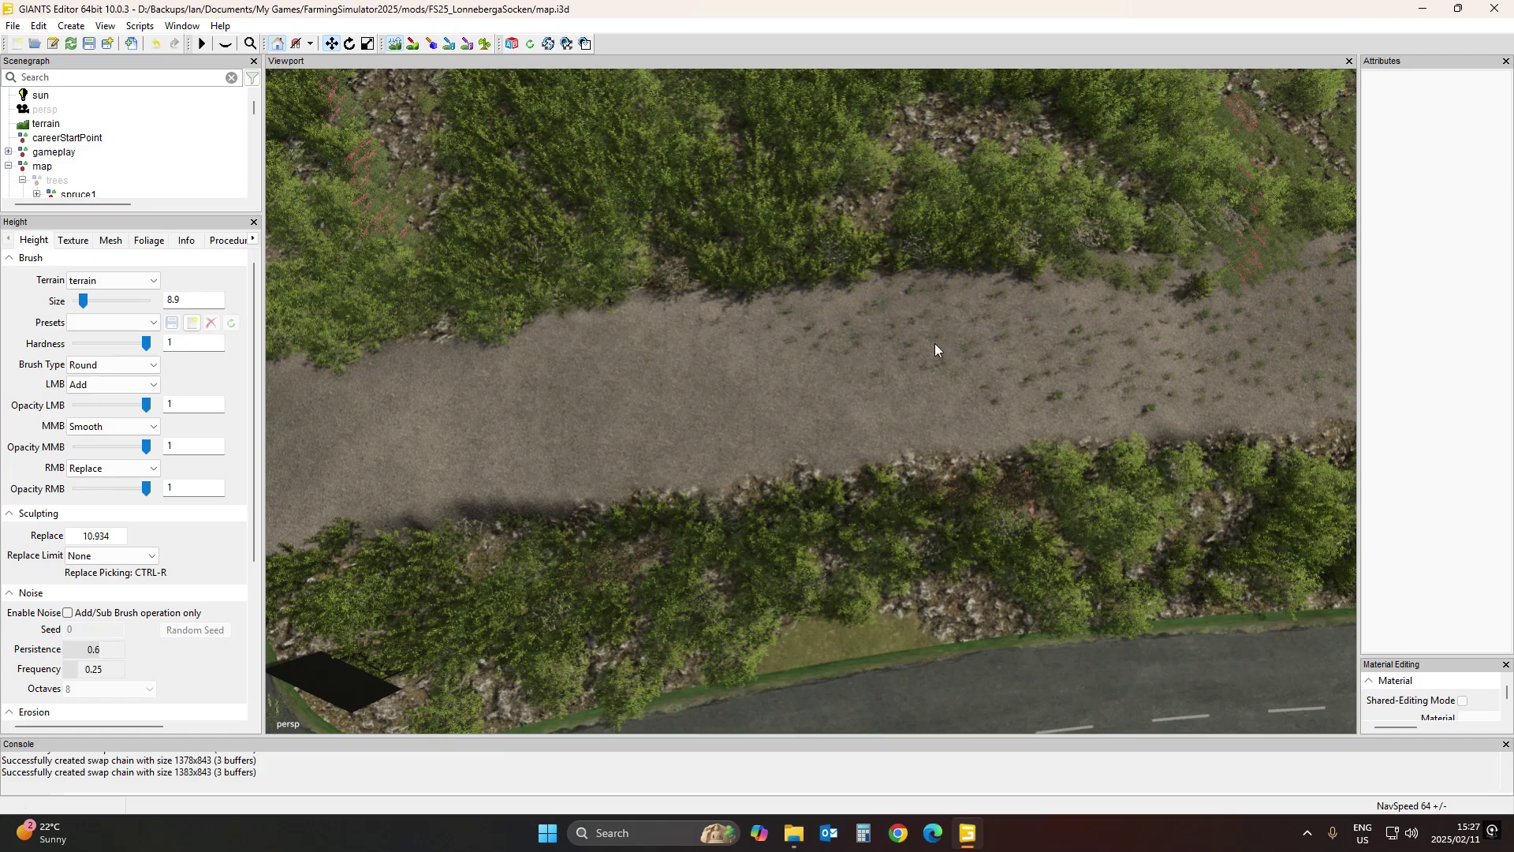
pyautogui.press('1')
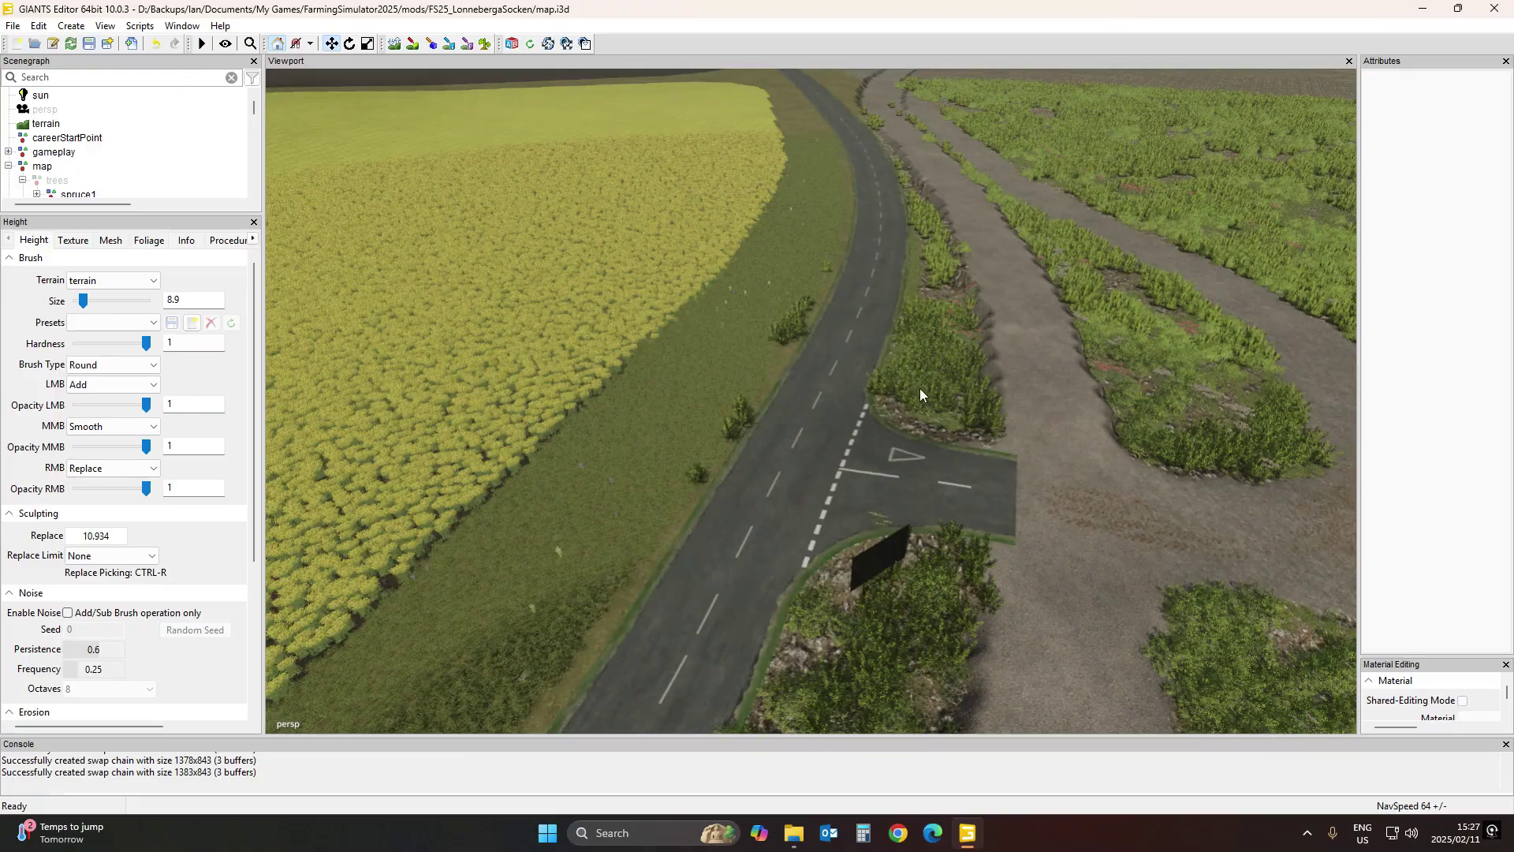
# Set the replace height to 10.509 and apply it to the terrain at the far end of the gravel track near the stream
pyautogui.keyDown('alt'); pyautogui.moveTo(920, 388); pyautogui.dragTo(556, 456); pyautogui.keyUp('alt')
pyautogui.keyDown('alt'); pyautogui.moveTo(1136, 430); pyautogui.dragTo(713, 409); pyautogui.keyUp('alt')
pyautogui.scroll(-6, 690, 412)
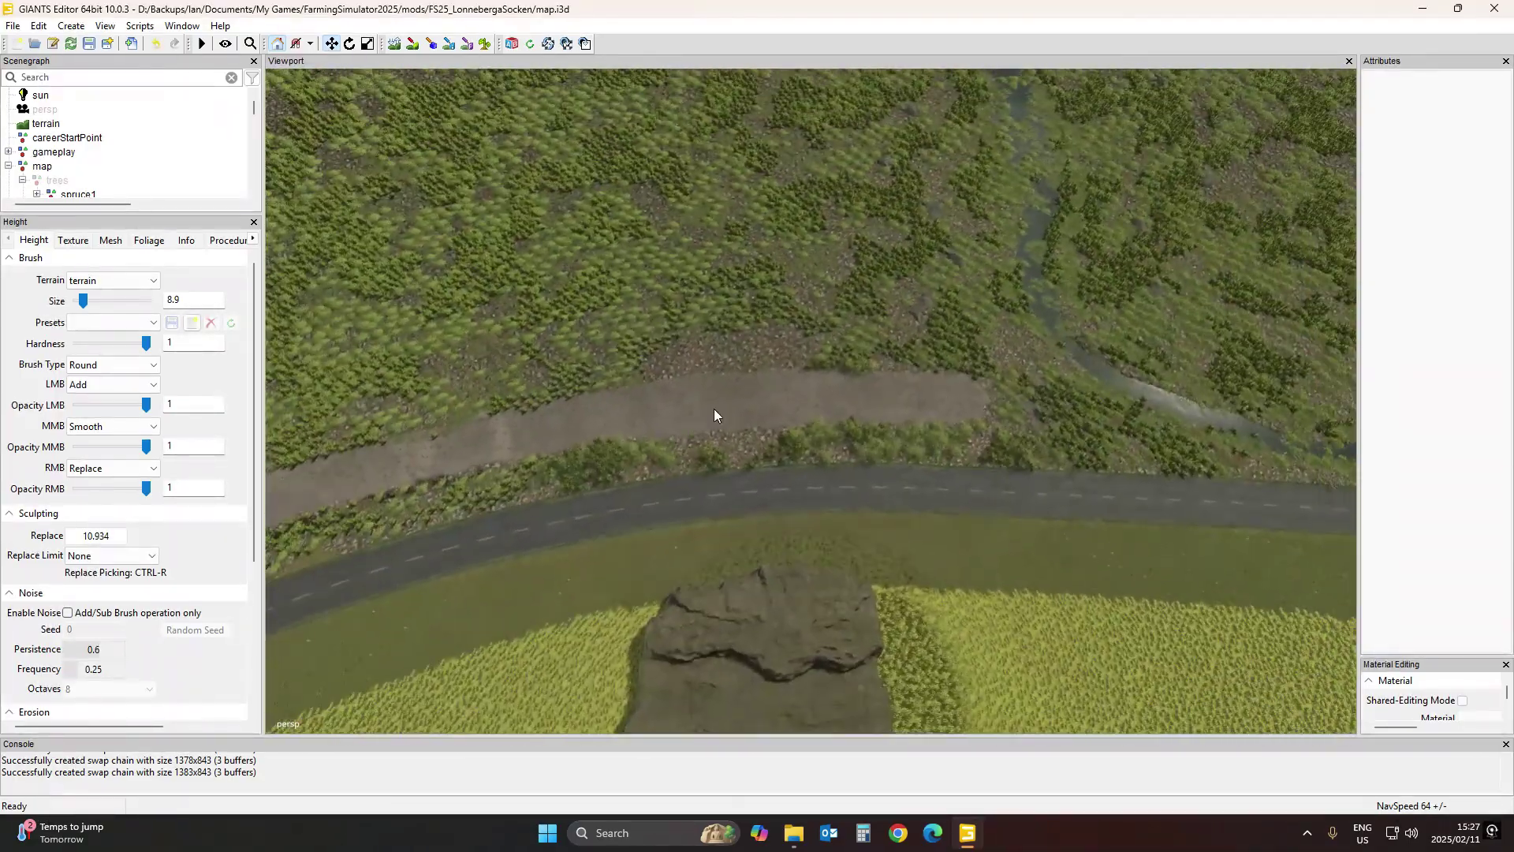
pyautogui.keyDown('alt'); pyautogui.moveTo(1228, 432); pyautogui.dragTo(1127, 429); pyautogui.keyUp('alt')
pyautogui.scroll(-3, 1114, 478)
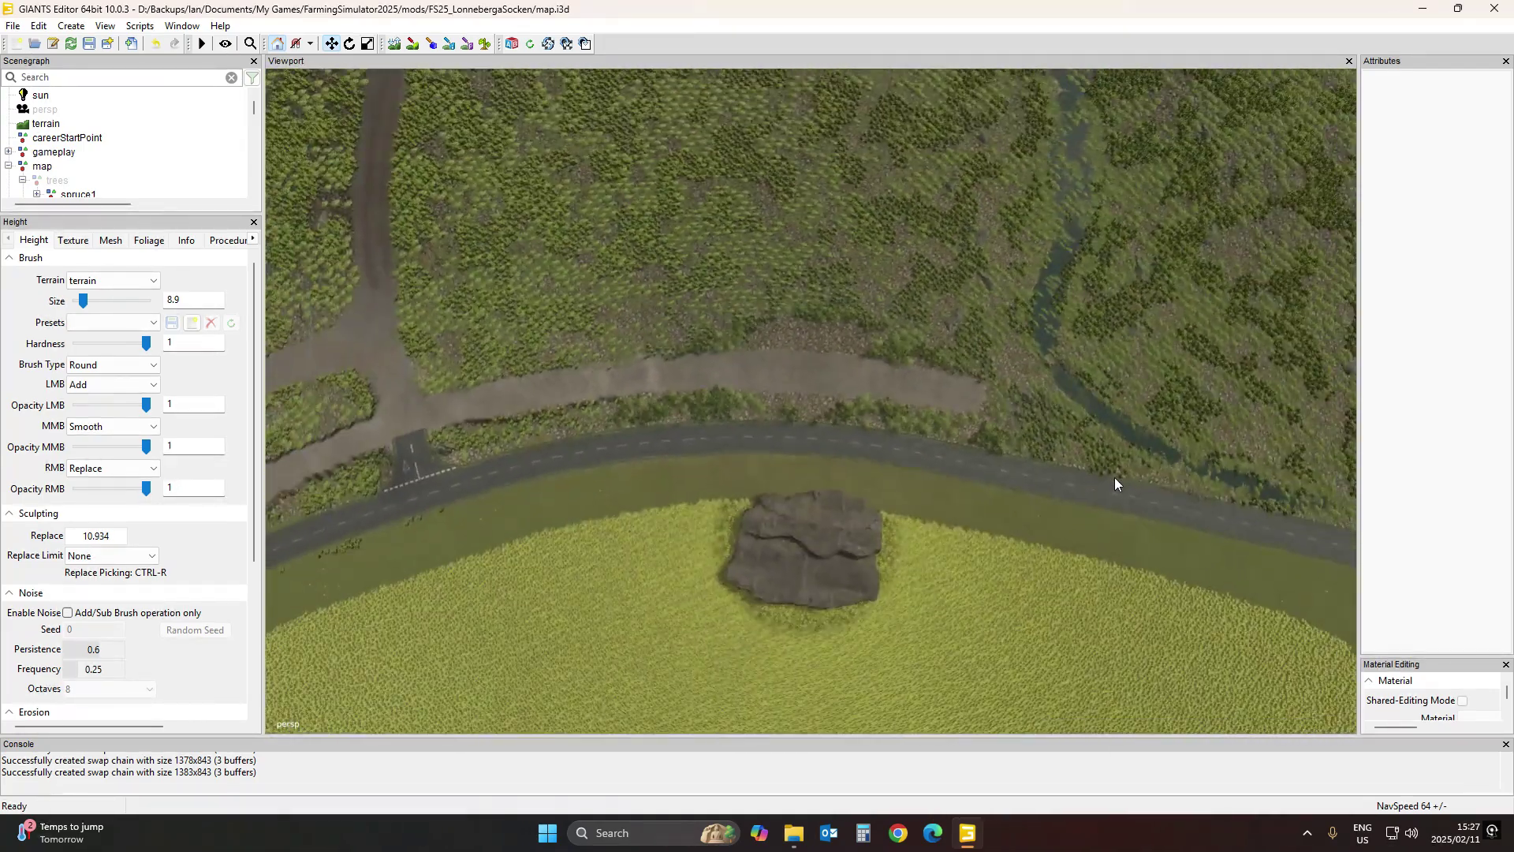
pyautogui.click(395, 44)
pyautogui.click(109, 469)
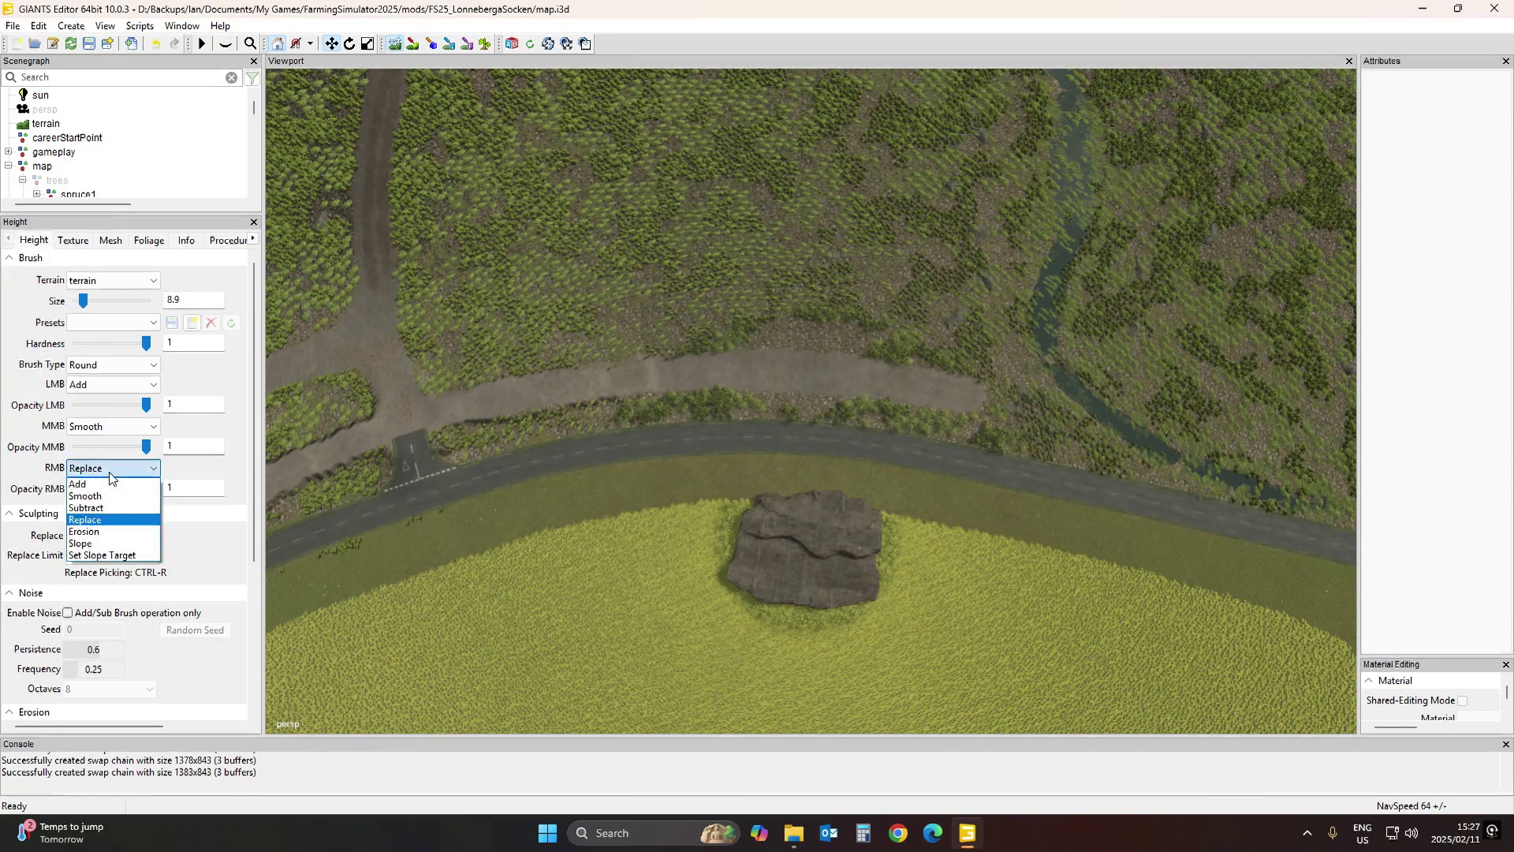
pyautogui.click(103, 530)
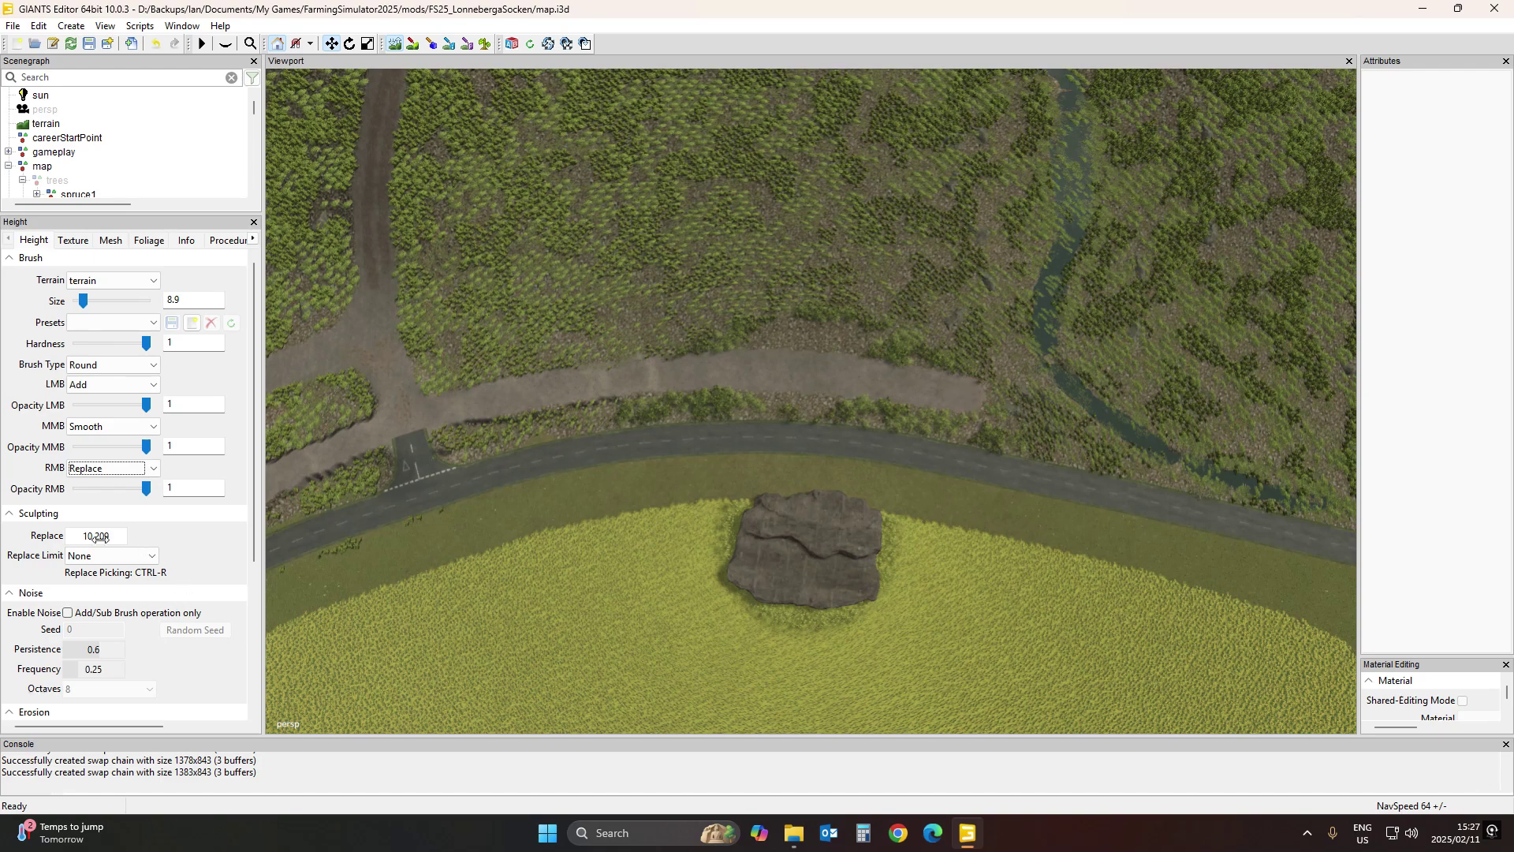
pyautogui.scroll(1, 97, 537)
pyautogui.moveTo(96, 535); pyautogui.dragTo(99, 535)
pyautogui.write('509')
pyautogui.press('Return')
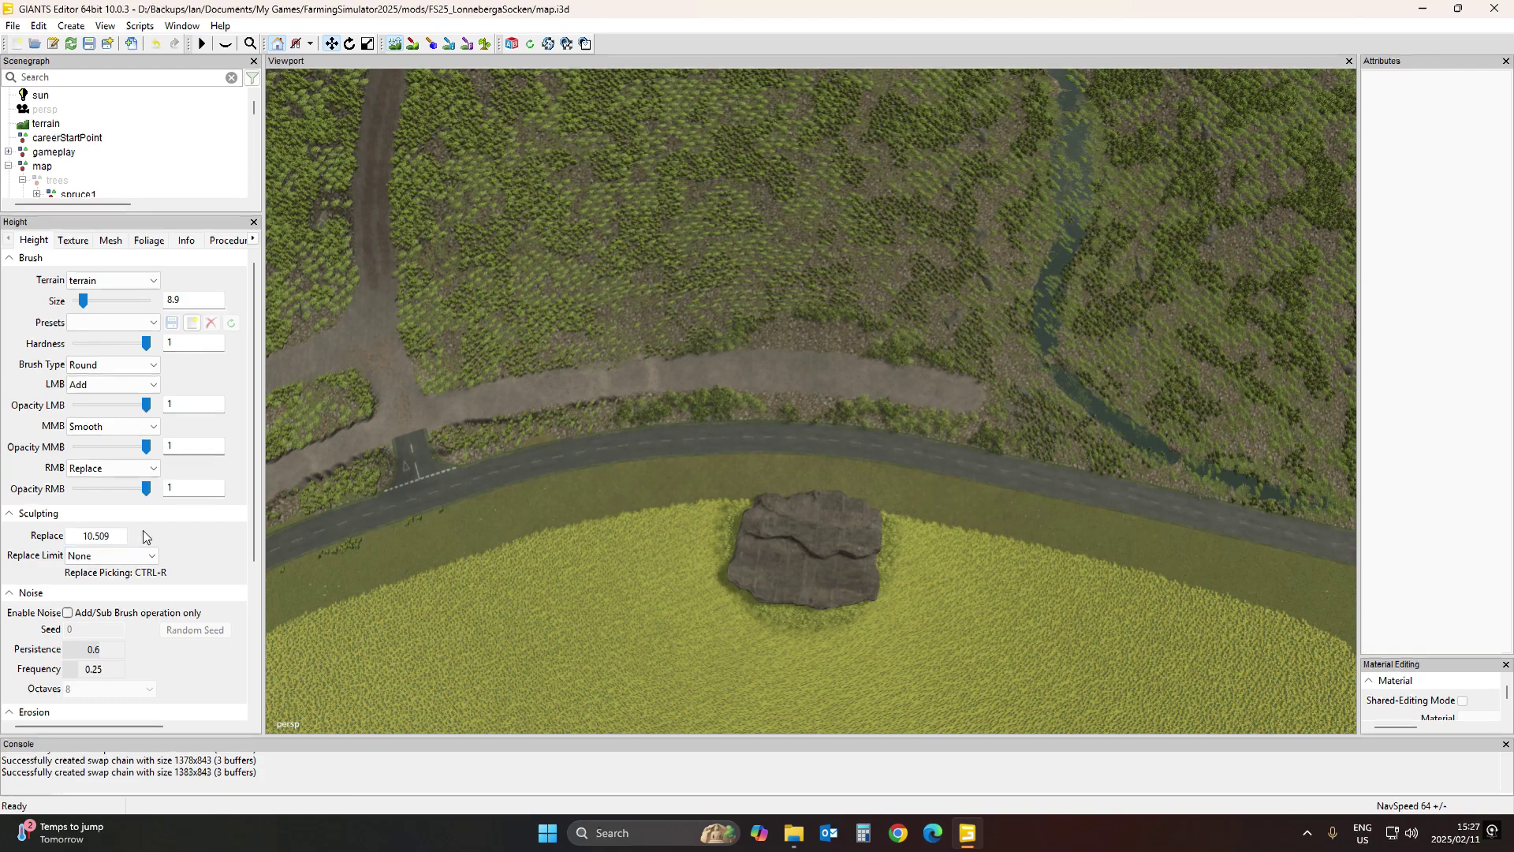
pyautogui.click(943, 386)
# Set a slope target at the far end of the gravel track and grade the curved stretch towards the side road with the Slope brush
pyautogui.click(102, 469)
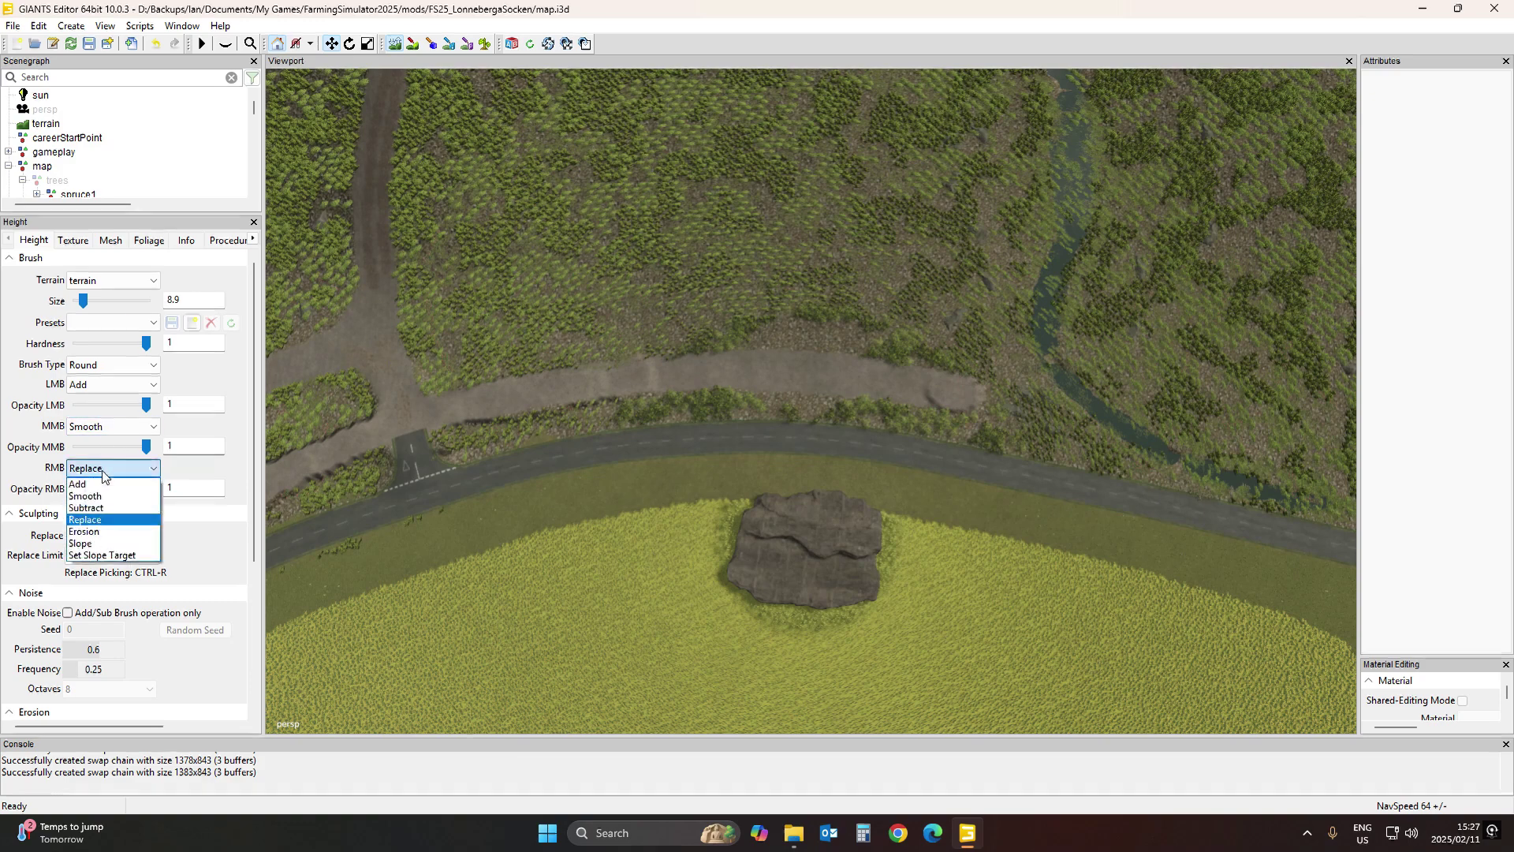
pyautogui.click(101, 555)
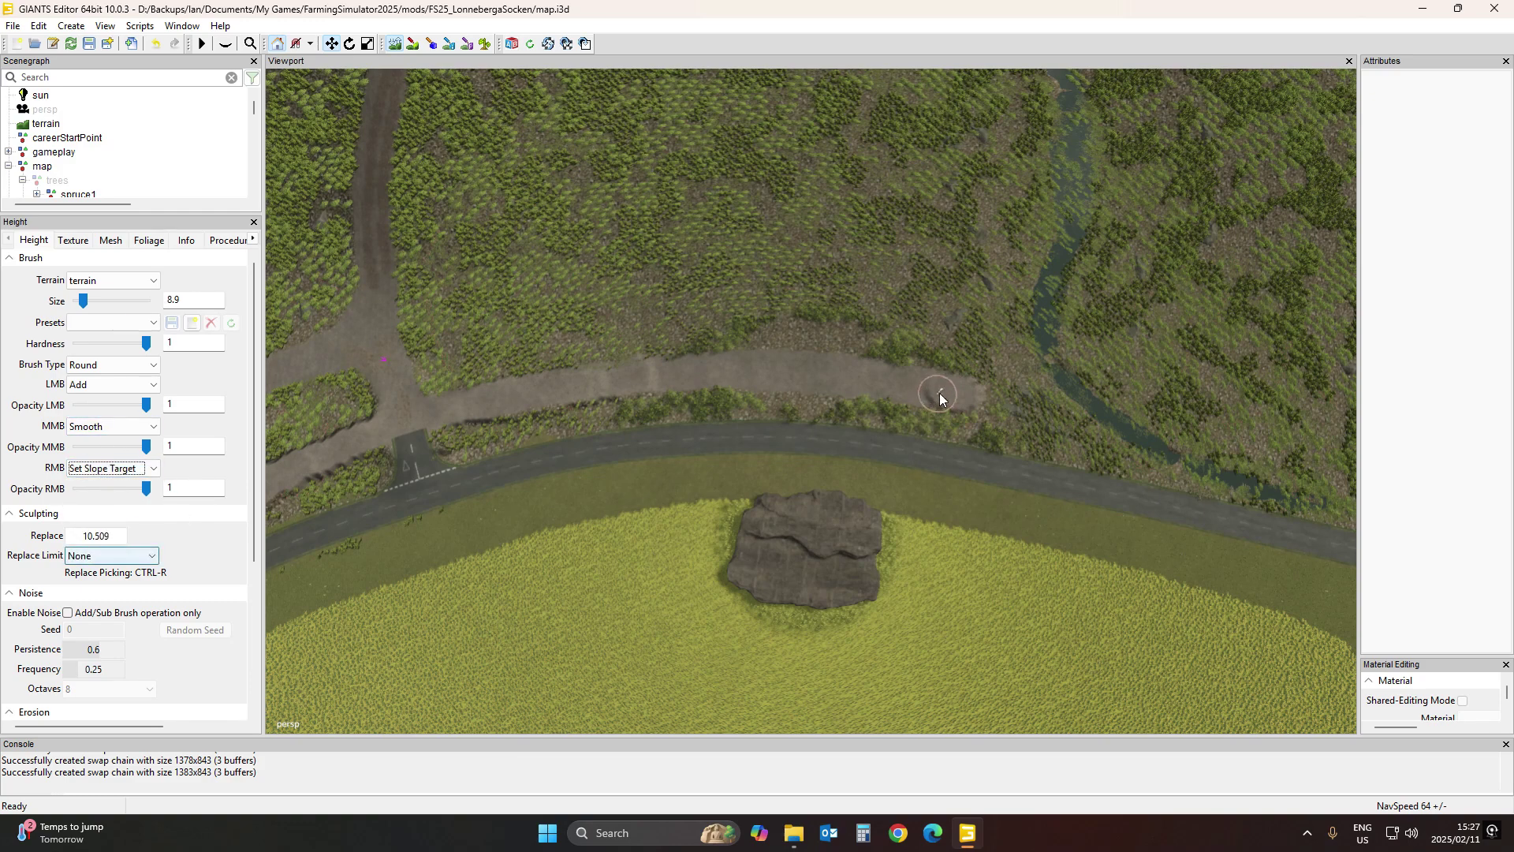
pyautogui.rightClick(961, 391)
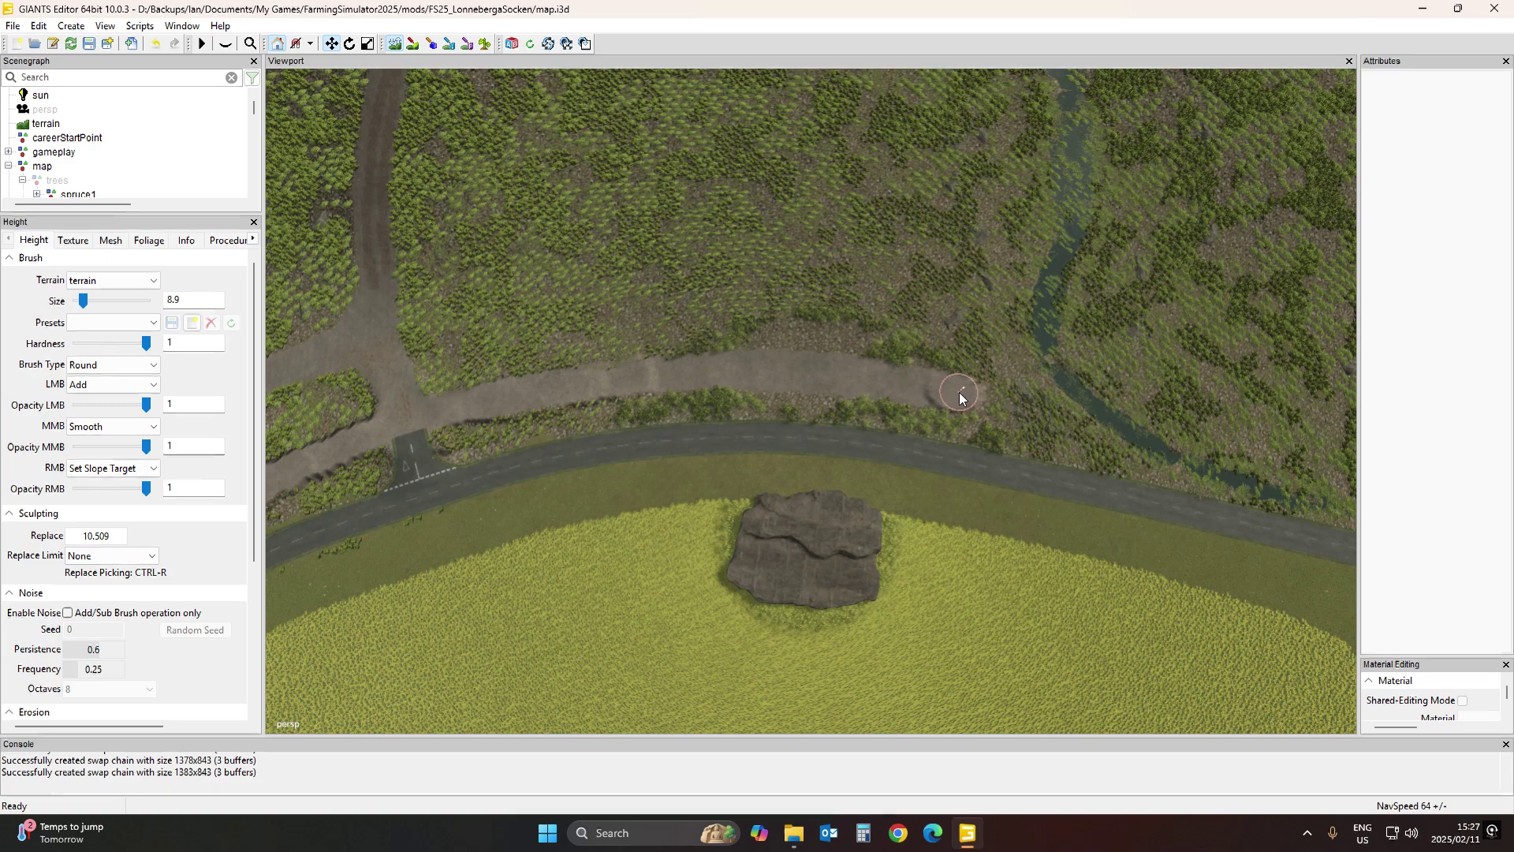
pyautogui.click(959, 395)
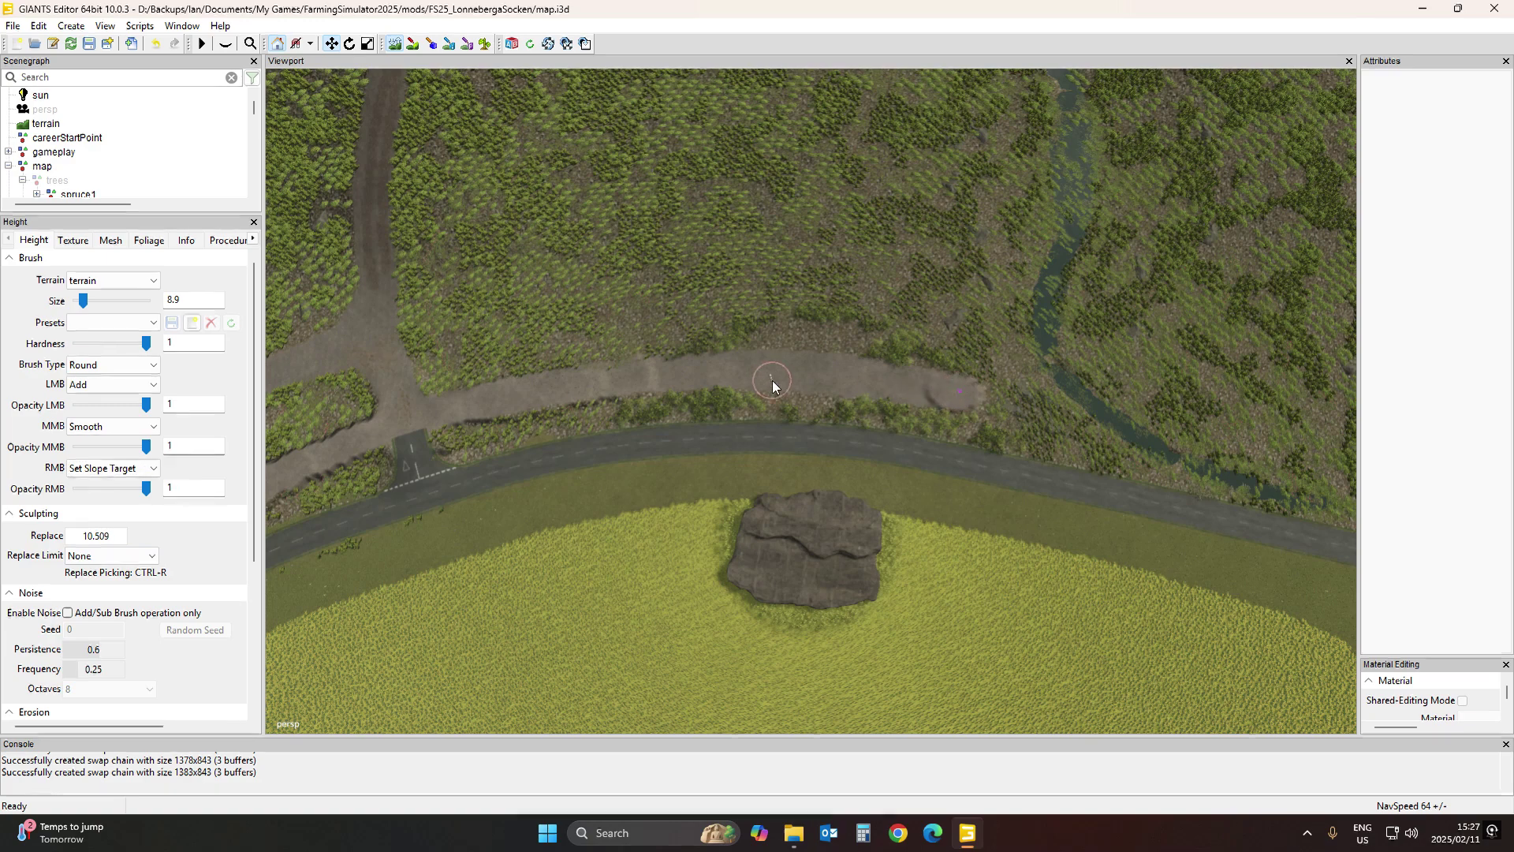
pyautogui.click(91, 468)
pyautogui.click(101, 541)
pyautogui.moveTo(609, 381); pyautogui.dragTo(631, 379, button='right')
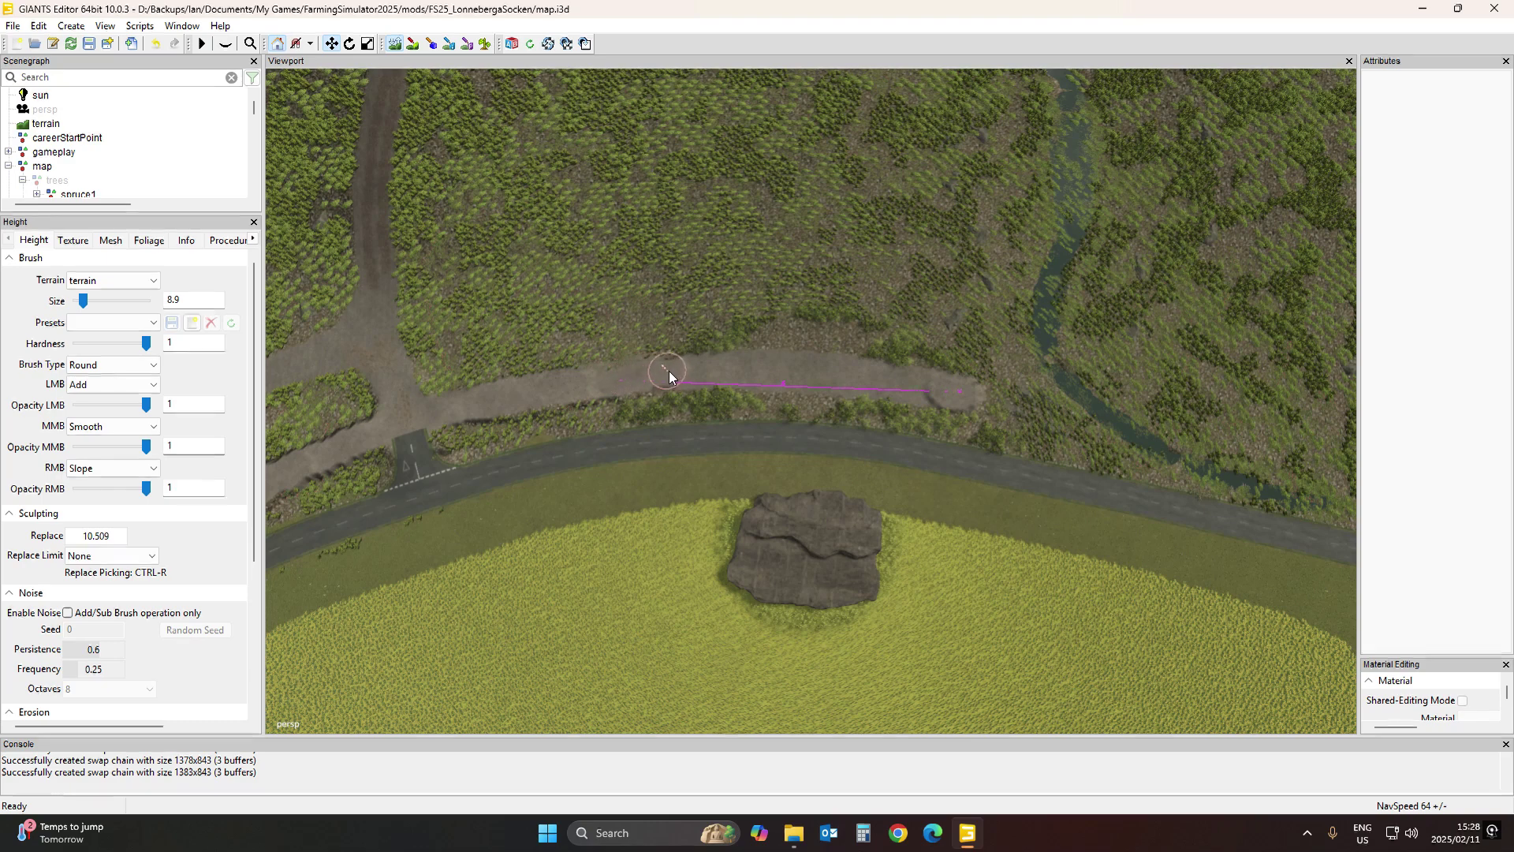
pyautogui.moveTo(737, 366); pyautogui.dragTo(963, 395, button='right')
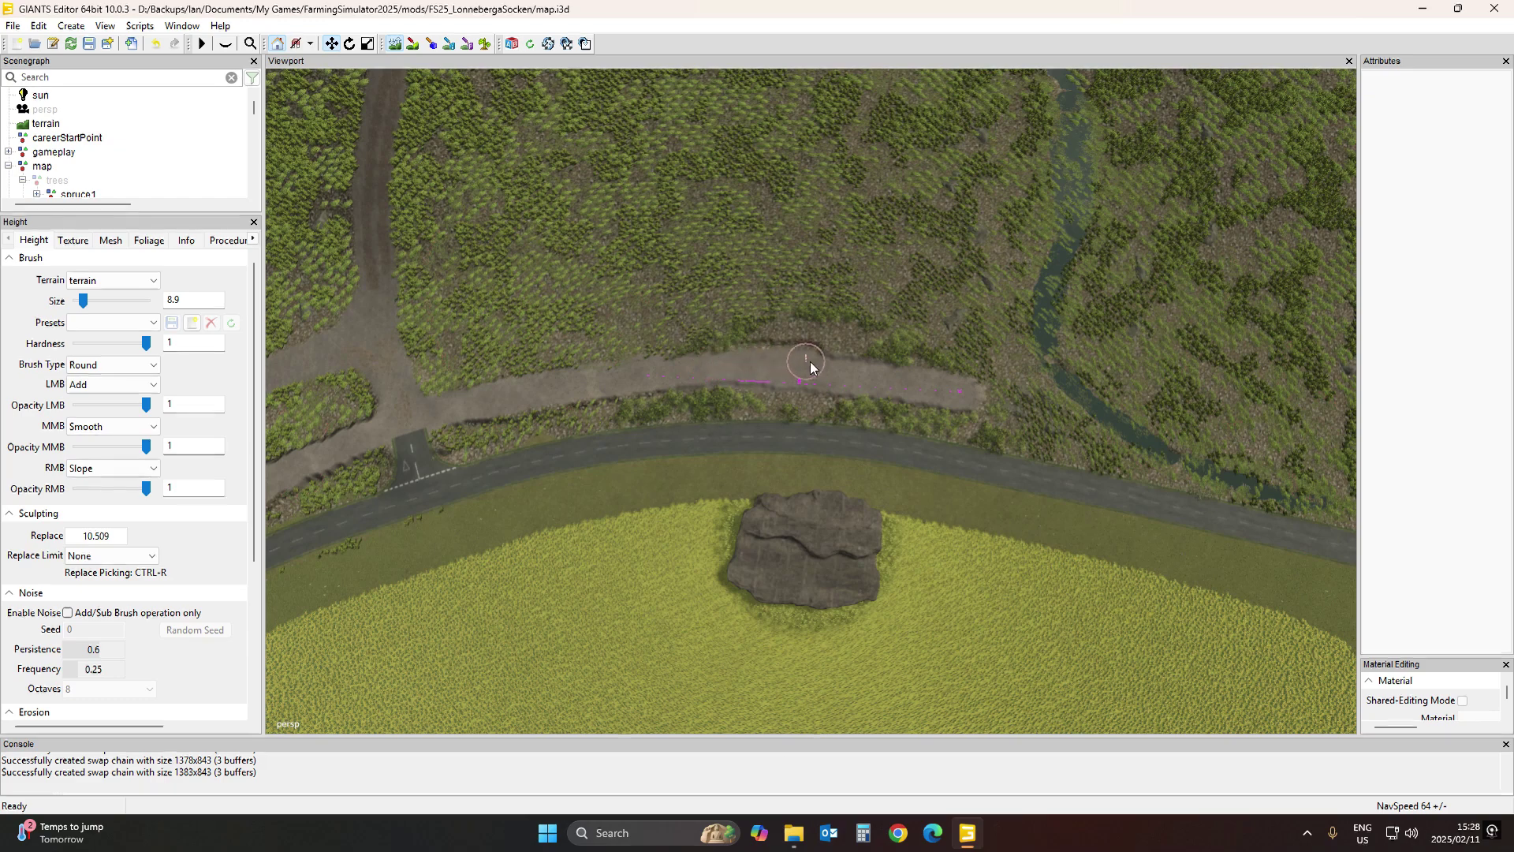
pyautogui.rightClick(962, 387)
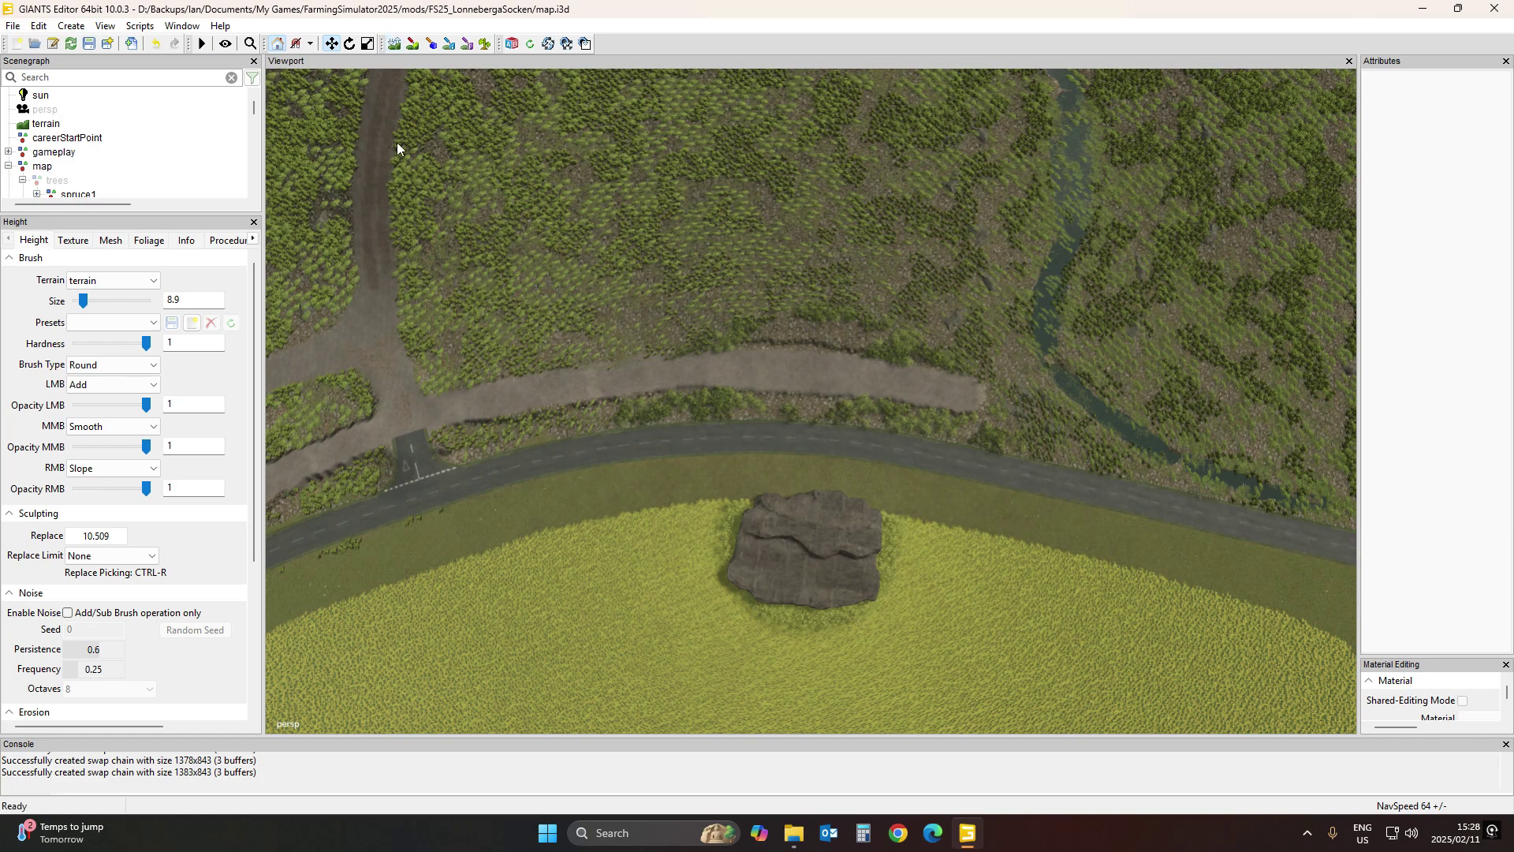
# Collapse the map group in the scenegraph and turn on the visibility of the railLine group
pyautogui.moveTo(256, 367)
pyautogui.mouseDown()
pyautogui.moveTo(273, 443)
pyautogui.moveTo(274, 402)
pyautogui.moveTo(193, 206)
pyautogui.moveTo(191, 689)
pyautogui.mouseUp()
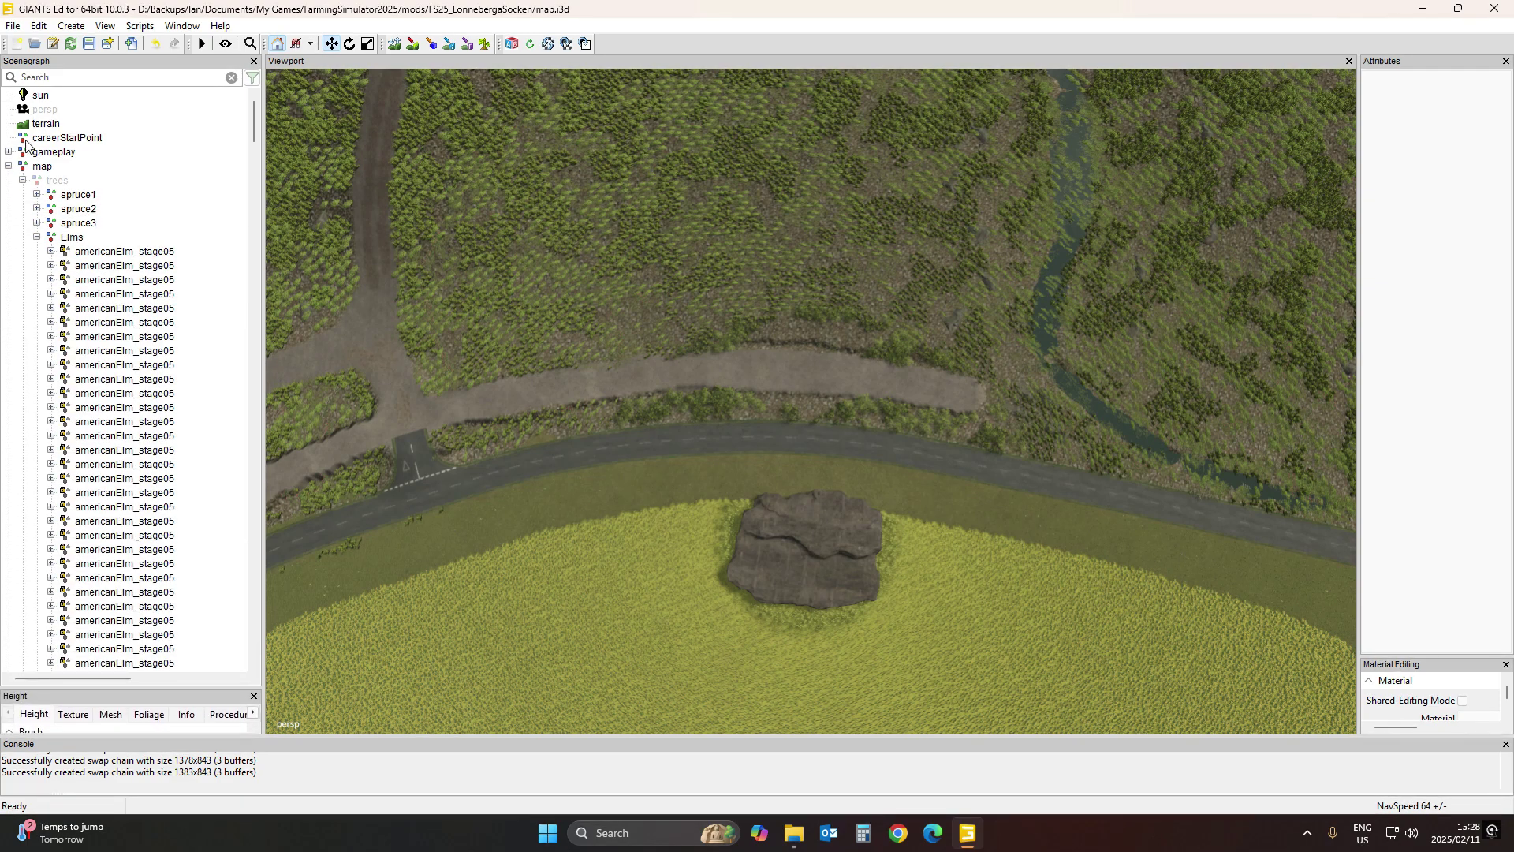
pyautogui.click(8, 166)
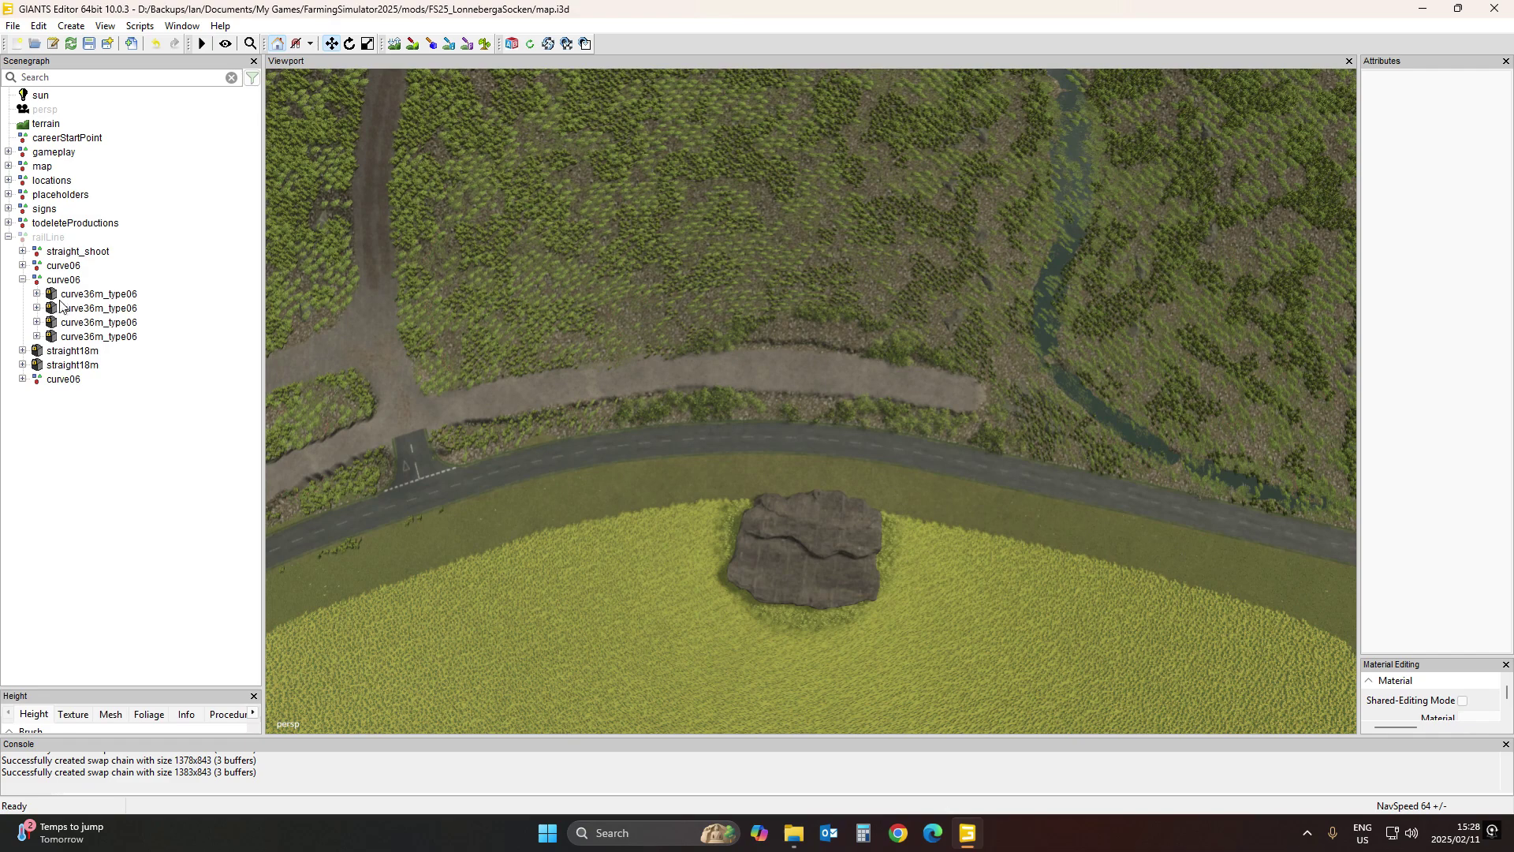
pyautogui.click(49, 237)
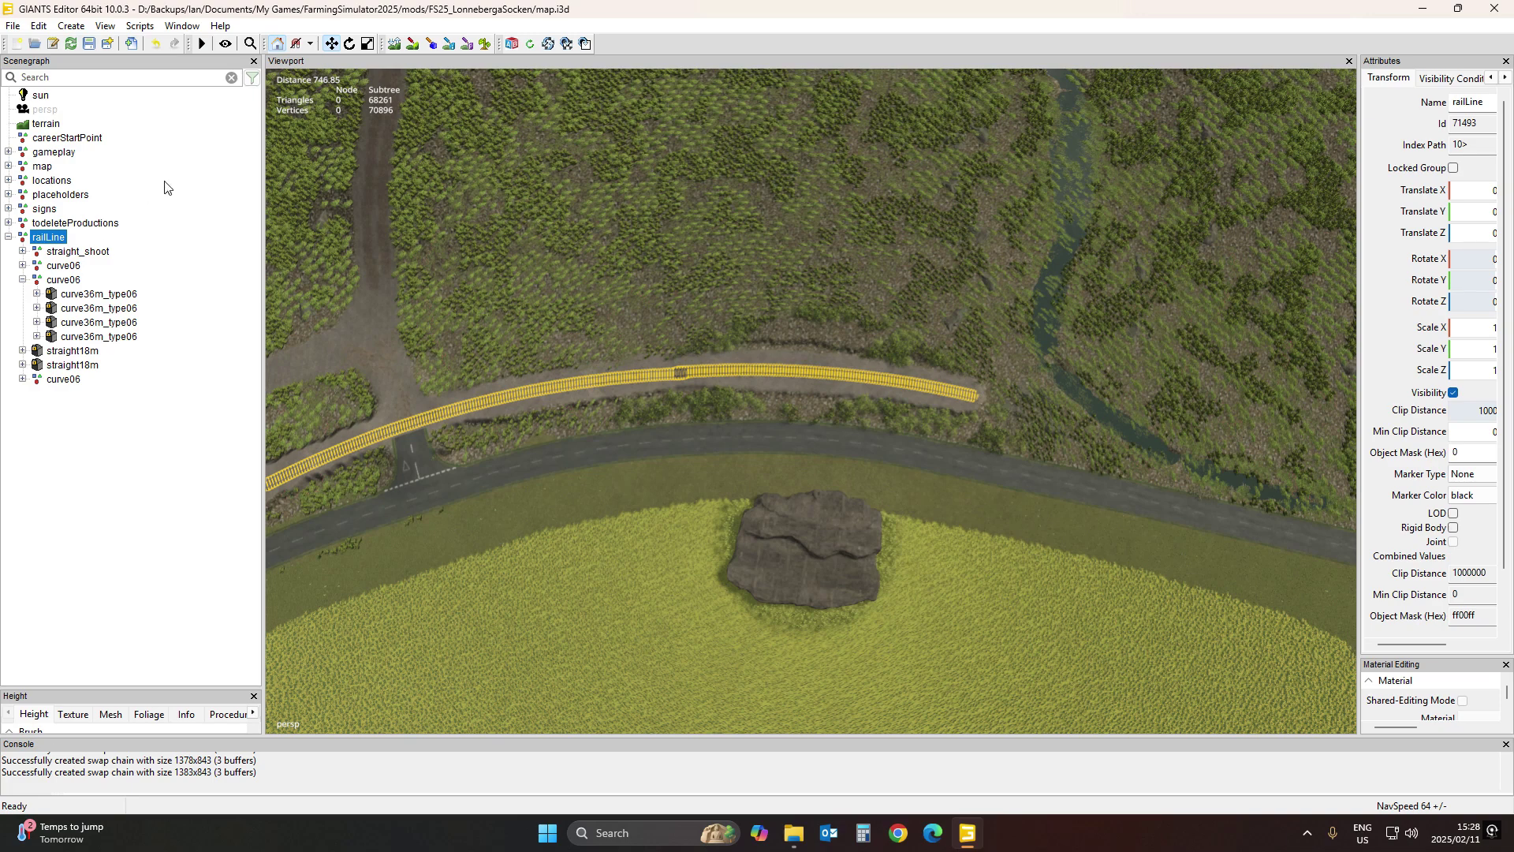
pyautogui.click(825, 383)
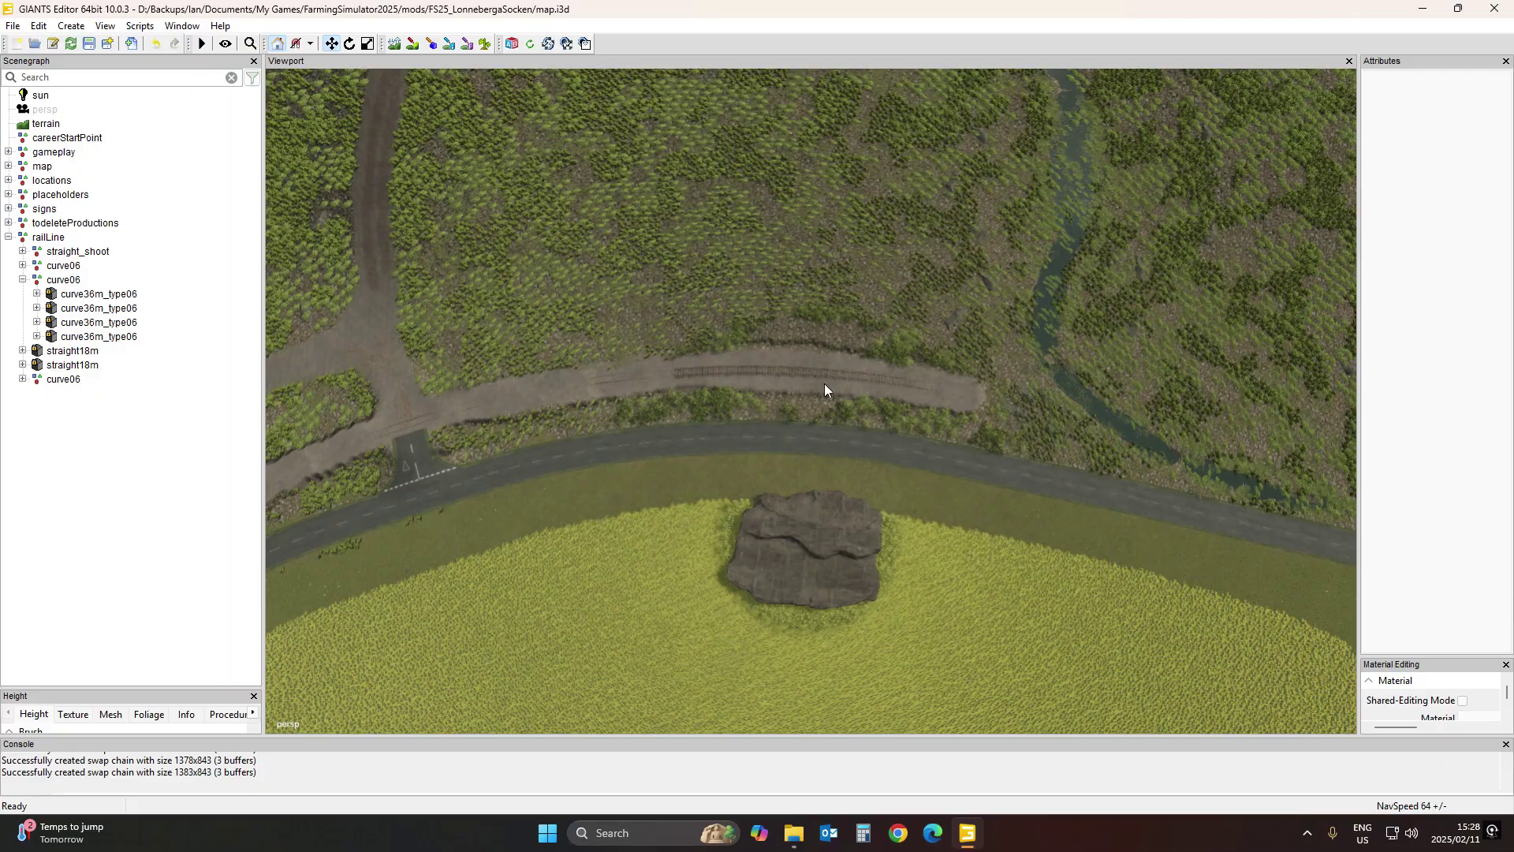
# Select the railLine group and examine how its rails follow the graded gravel bed past the farm buildings and fields
pyautogui.moveTo(825, 383); pyautogui.dragTo(975, 470, button='right')
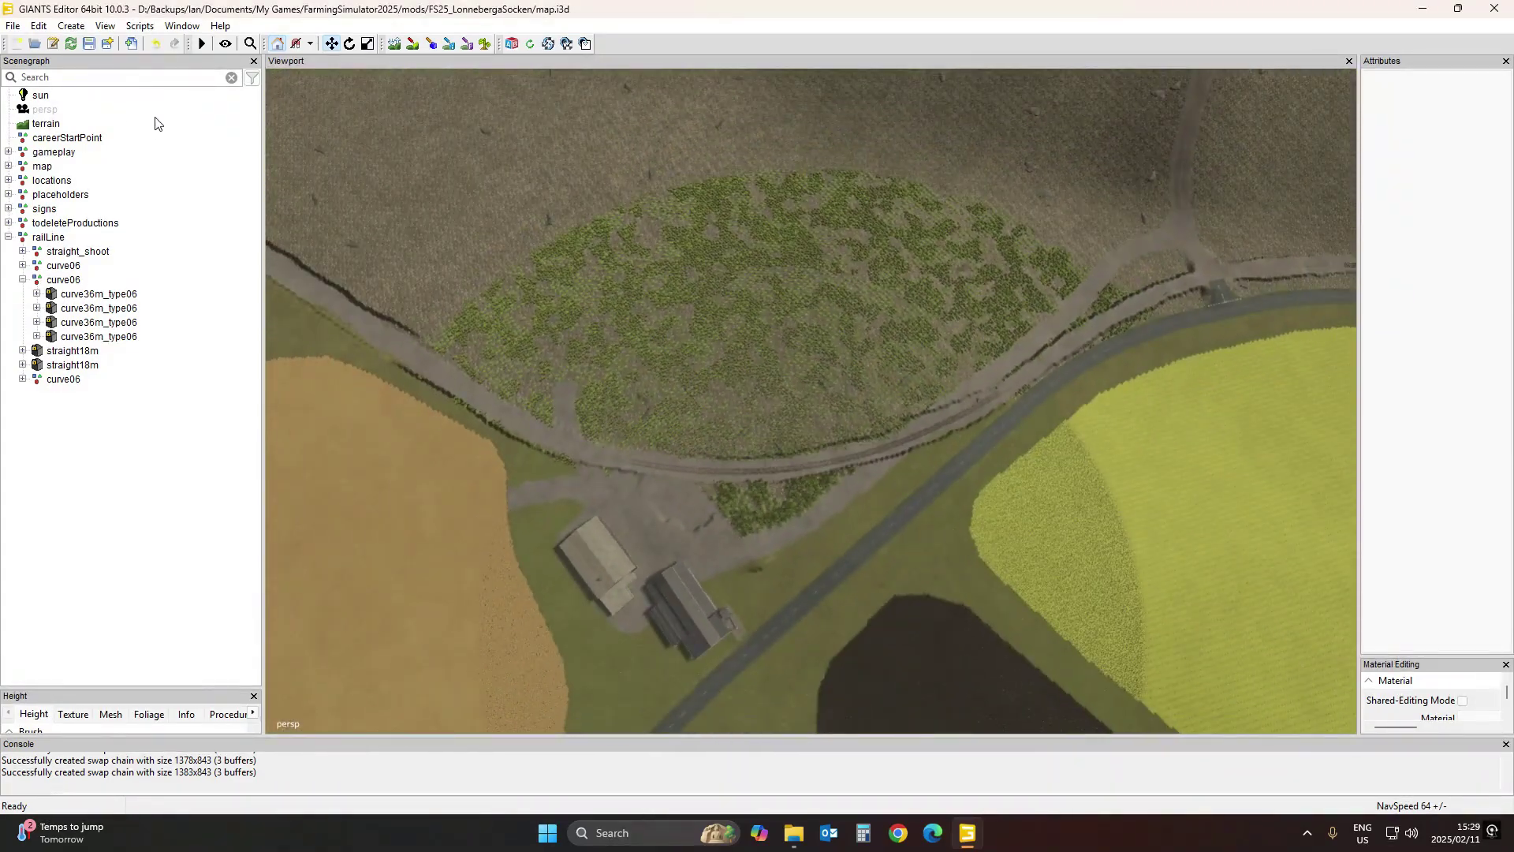
pyautogui.click(49, 237)
pyautogui.moveTo(655, 362); pyautogui.dragTo(543, 548, button='right')
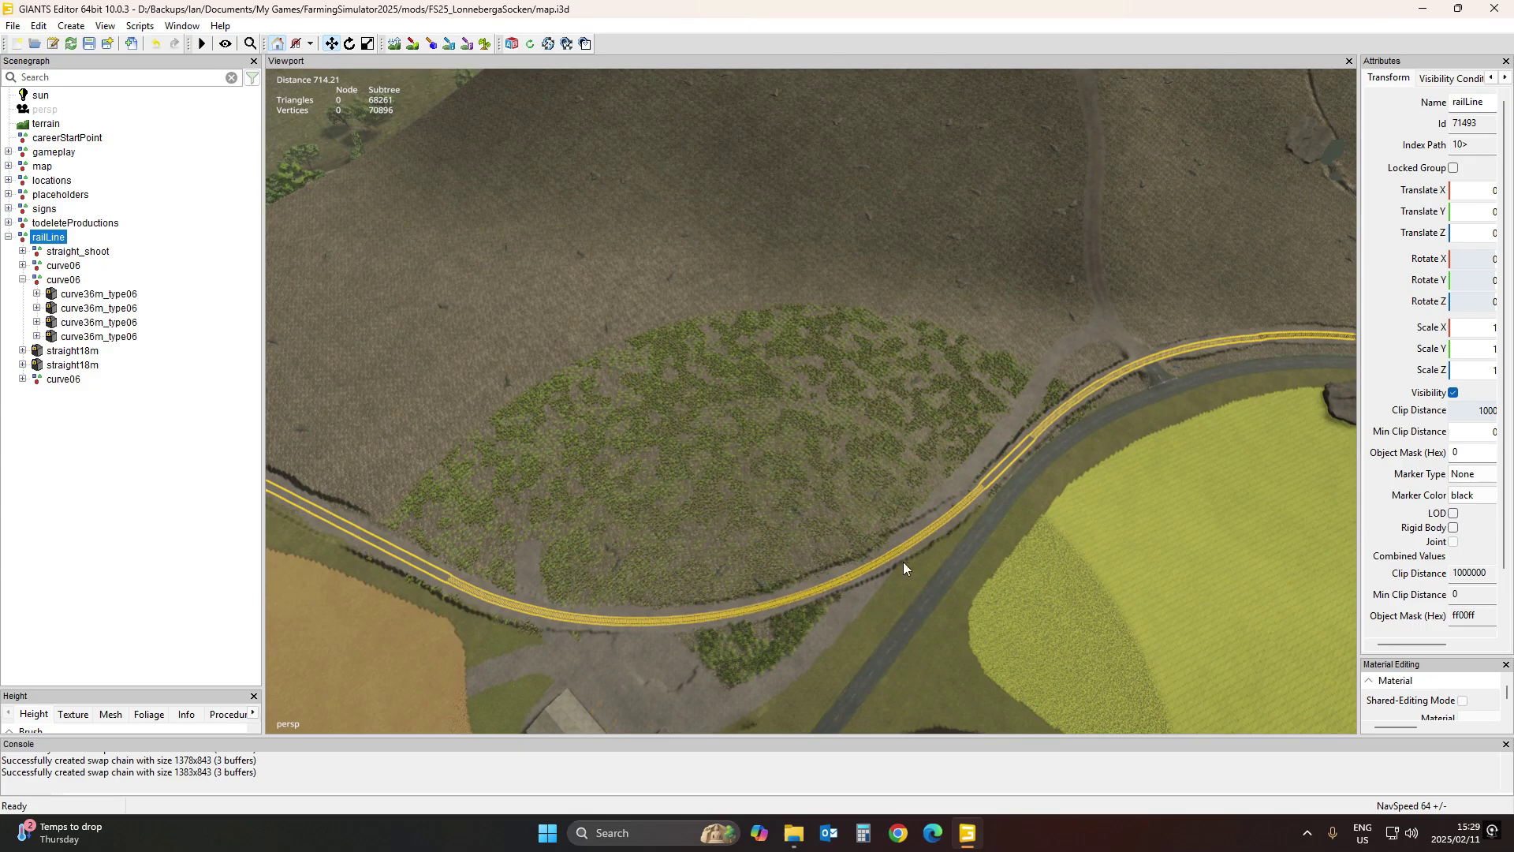
pyautogui.moveTo(790, 567); pyautogui.dragTo(908, 439, button='right')
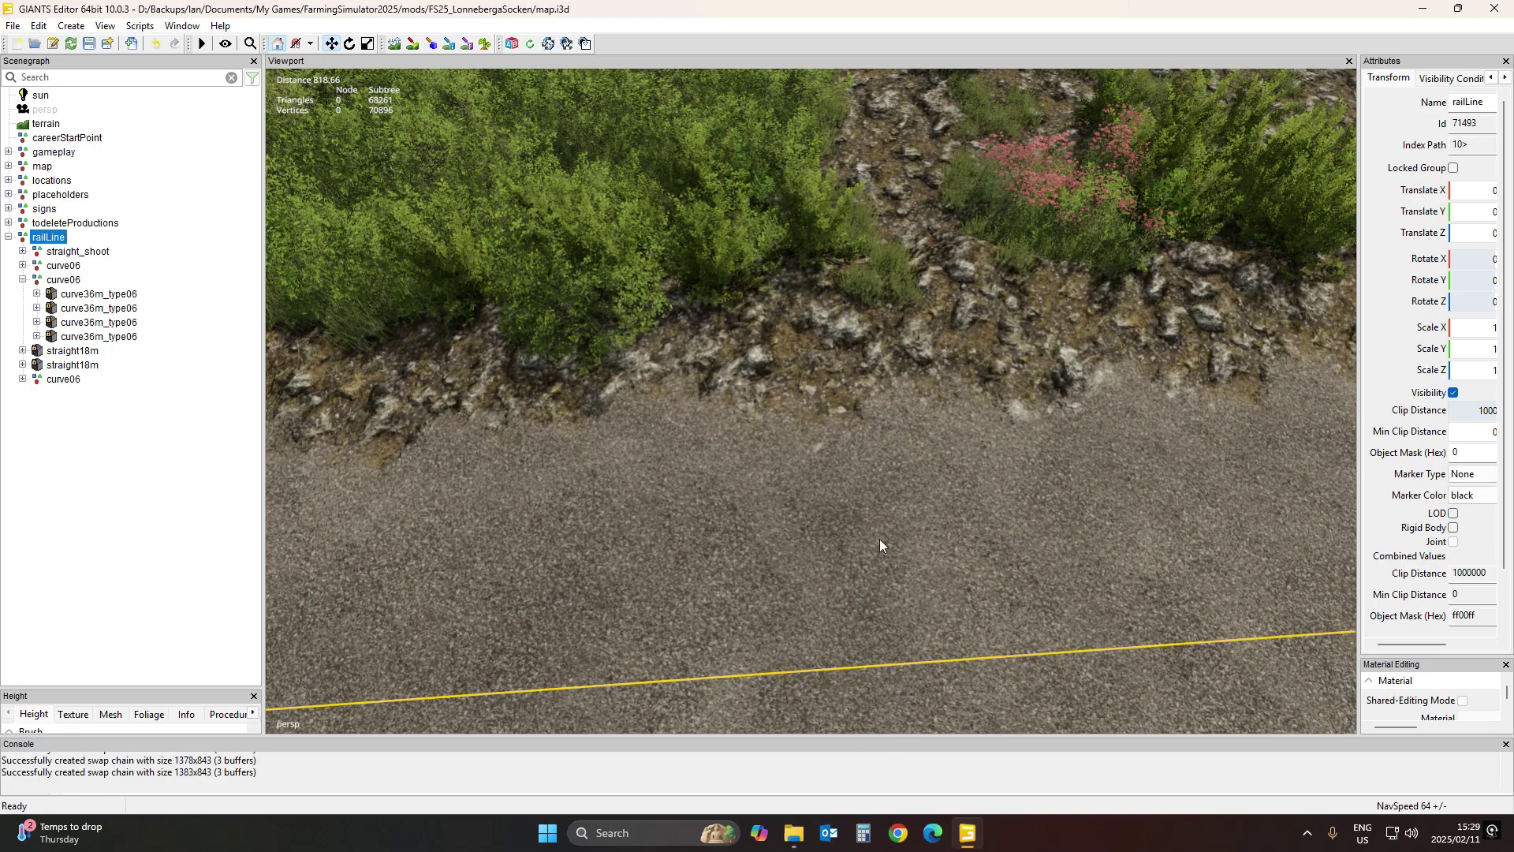
pyautogui.scroll(-5, 1086, 511)
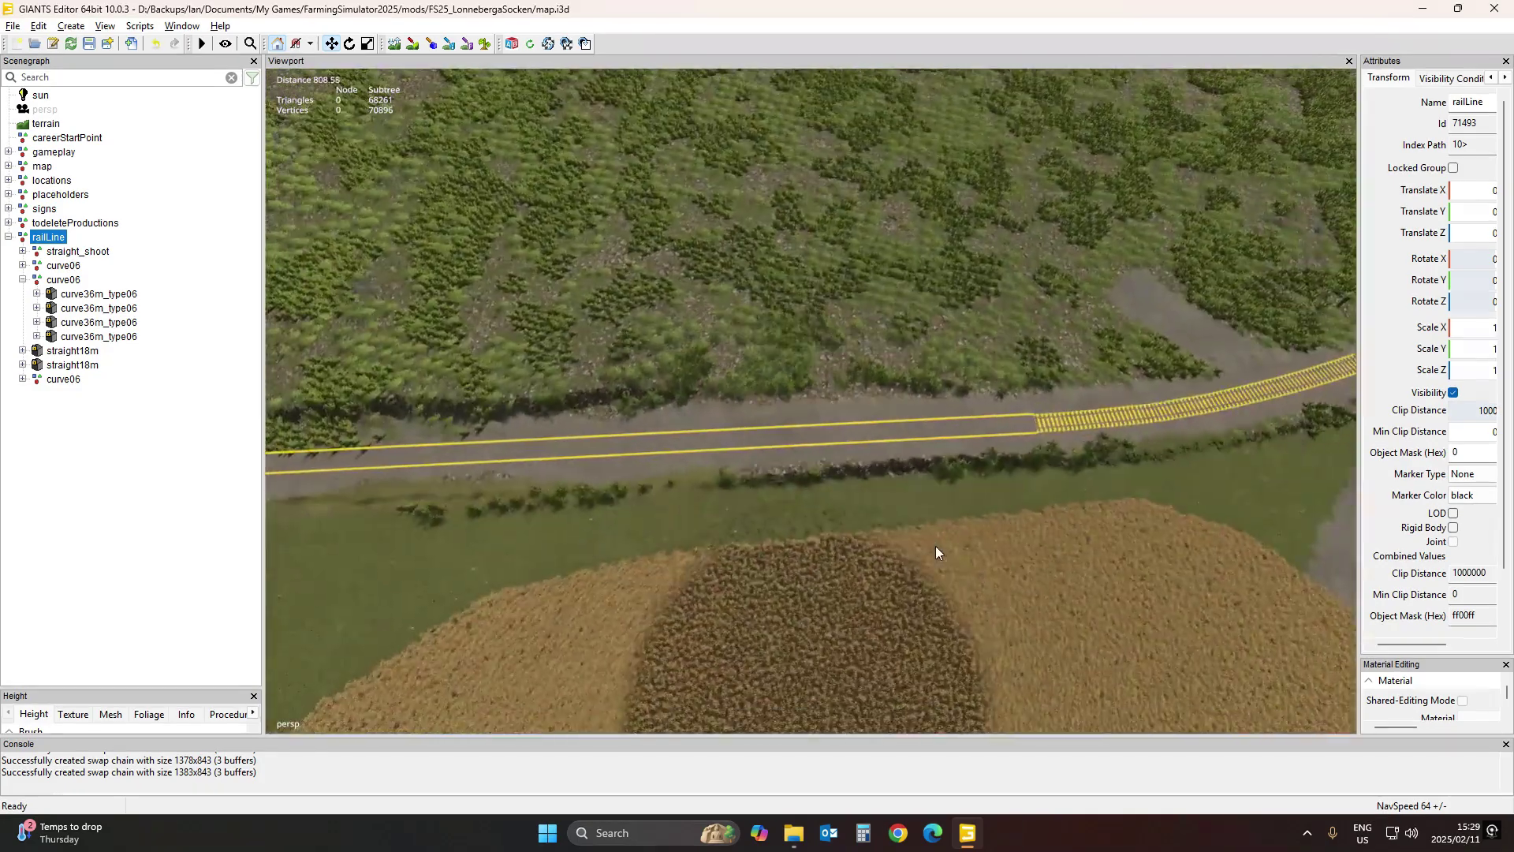
pyautogui.scroll(4, 517, 384)
pyautogui.scroll(-4, 868, 433)
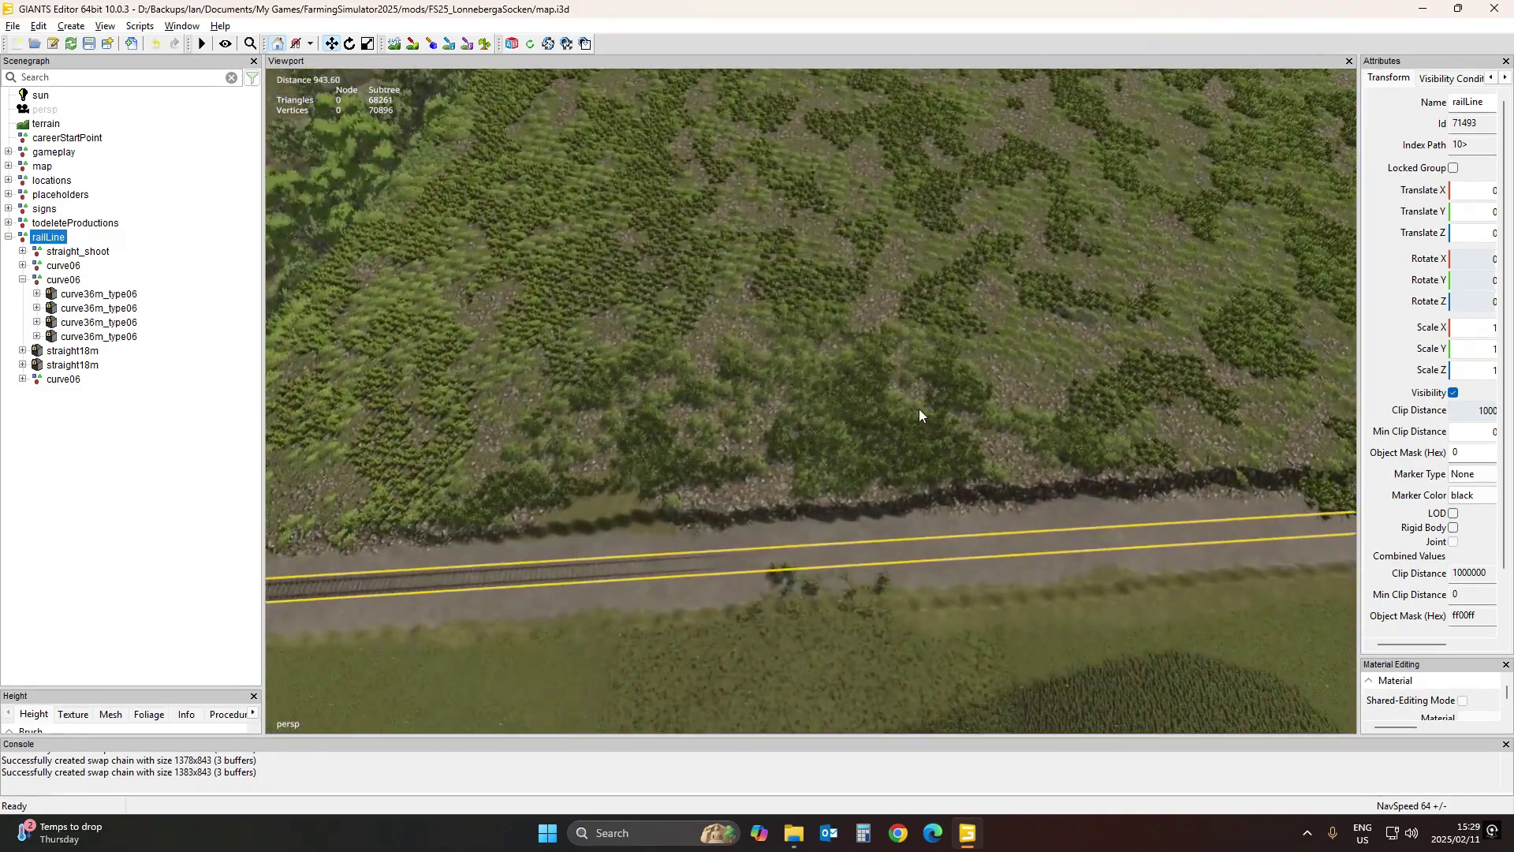
pyautogui.keyDown('alt'); pyautogui.moveTo(838, 473); pyautogui.dragTo(841, 305, button='middle'); pyautogui.keyUp('alt')
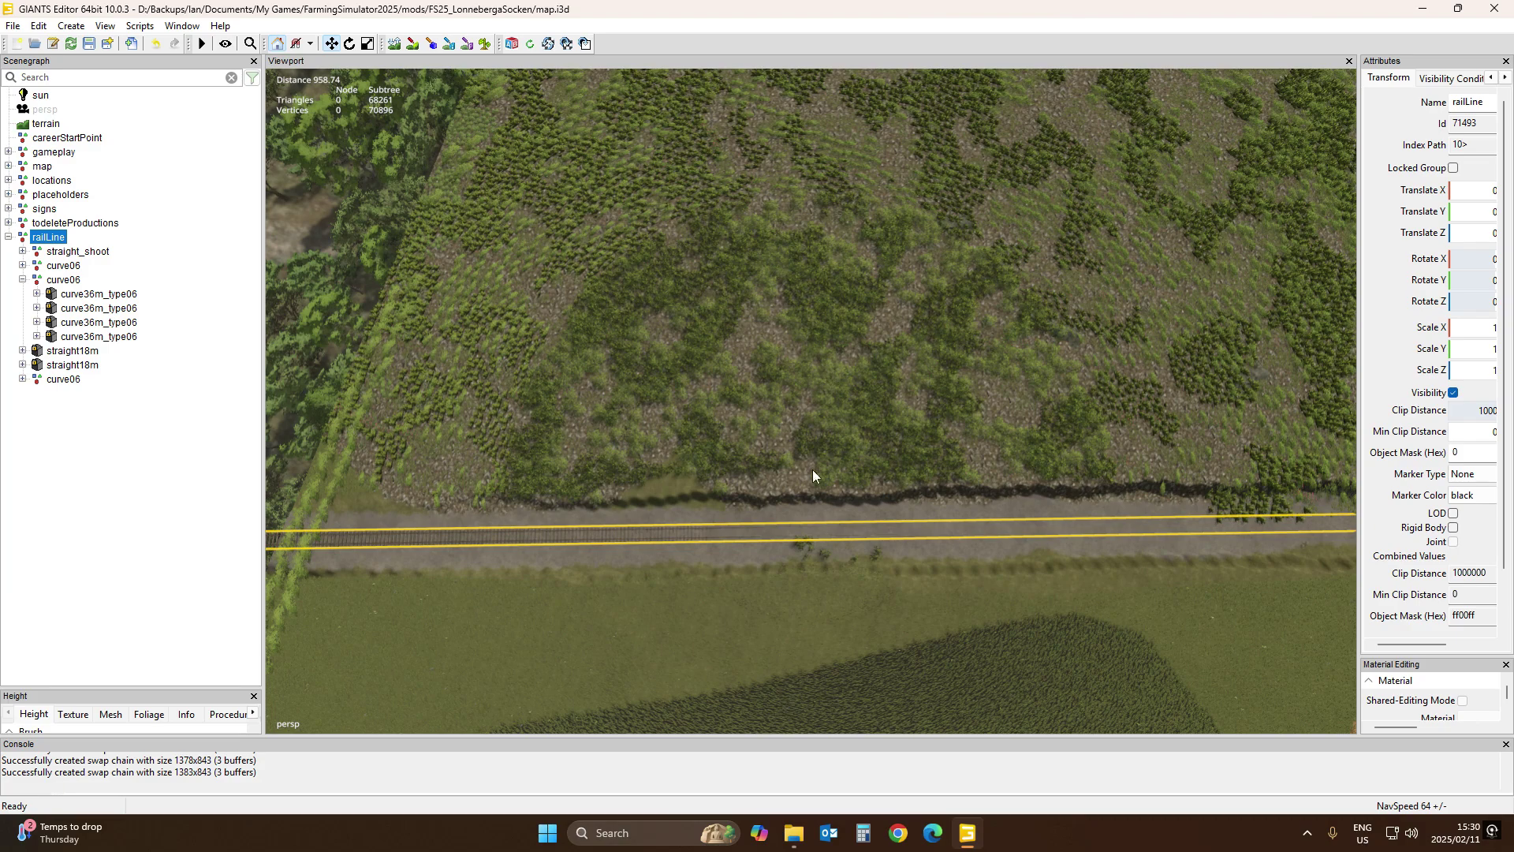
# Select the straight_shoot track group under railLine and lower it to a Translate Y of 22.354
pyautogui.moveTo(966, 568)
pyautogui.mouseDown(button='right')
pyautogui.moveTo(1185, 470)
pyautogui.moveTo(1229, 442)
pyautogui.moveTo(1229, 416)
pyautogui.moveTo(1102, 543)
pyautogui.moveTo(1037, 540)
pyautogui.moveTo(1025, 511)
pyautogui.moveTo(935, 541)
pyautogui.moveTo(955, 543)
pyautogui.mouseUp(button='right')
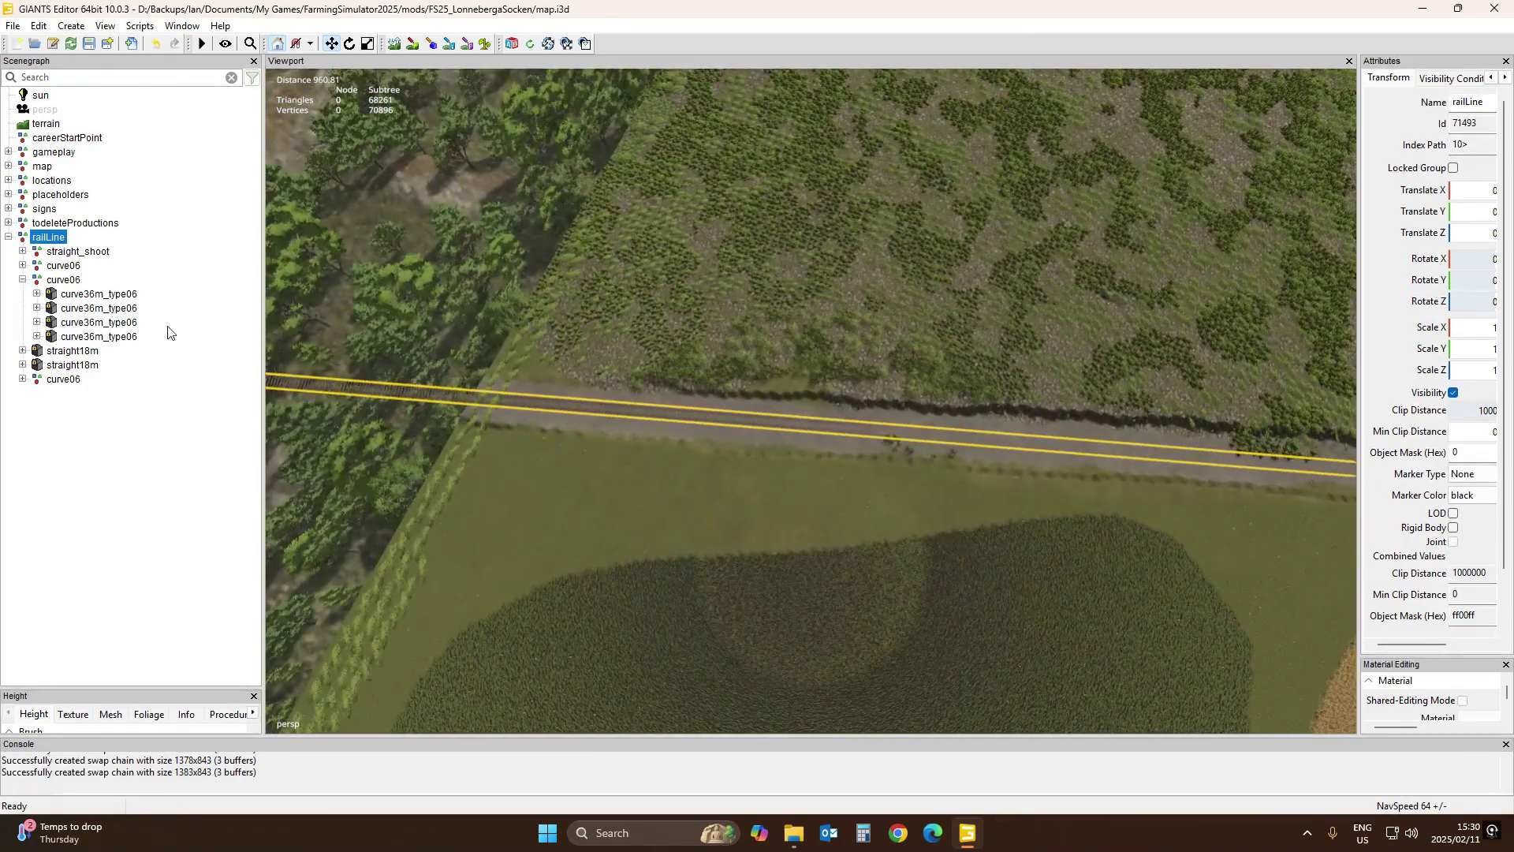
pyautogui.click(66, 254)
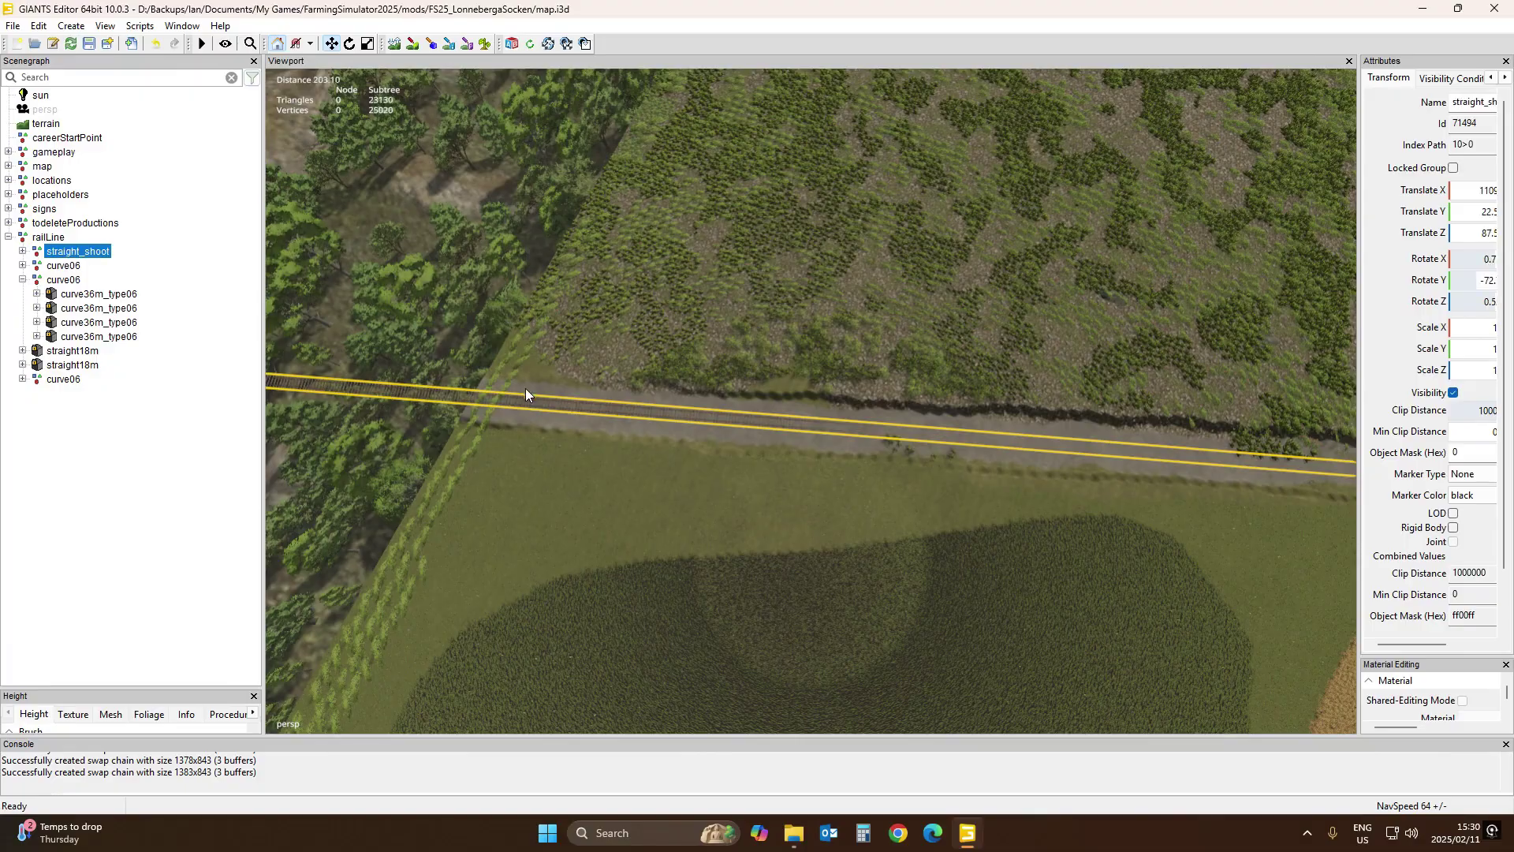
pyautogui.moveTo(782, 467); pyautogui.dragTo(678, 247, button='right')
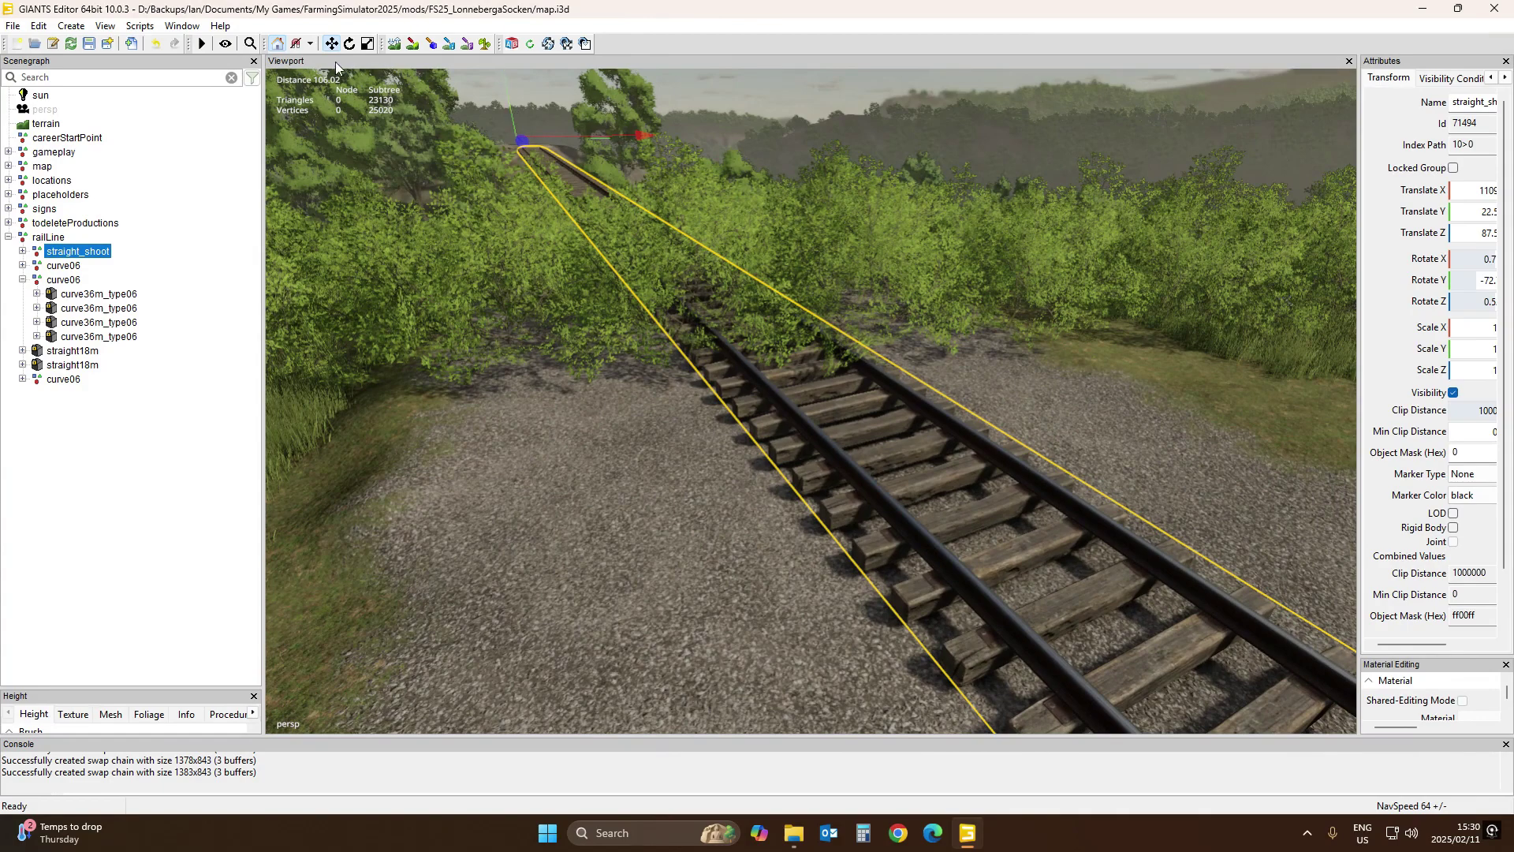
pyautogui.click(350, 43)
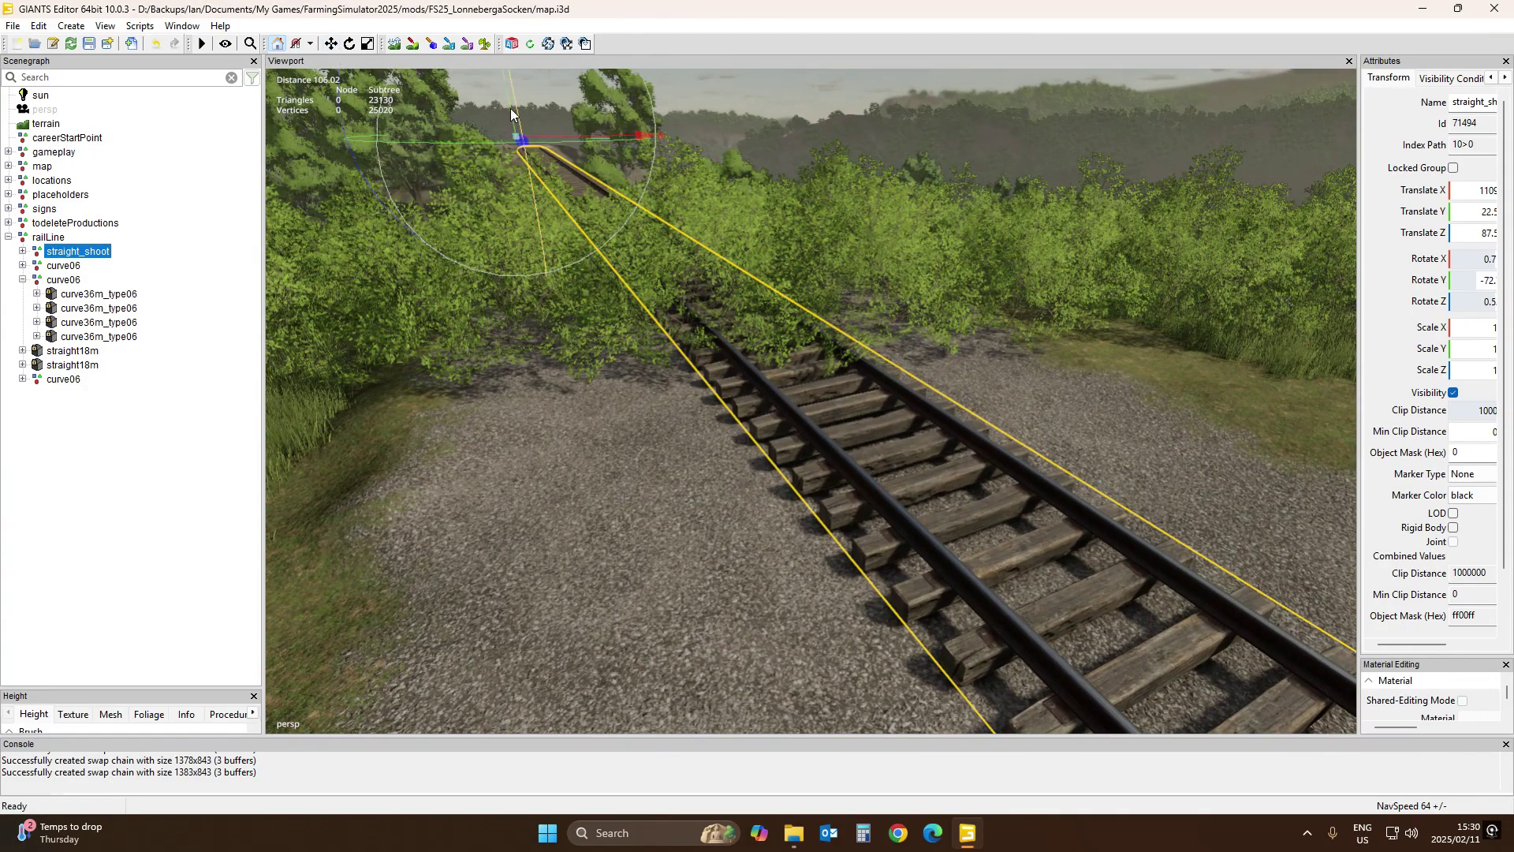
pyautogui.moveTo(509, 109); pyautogui.dragTo(511, 111)
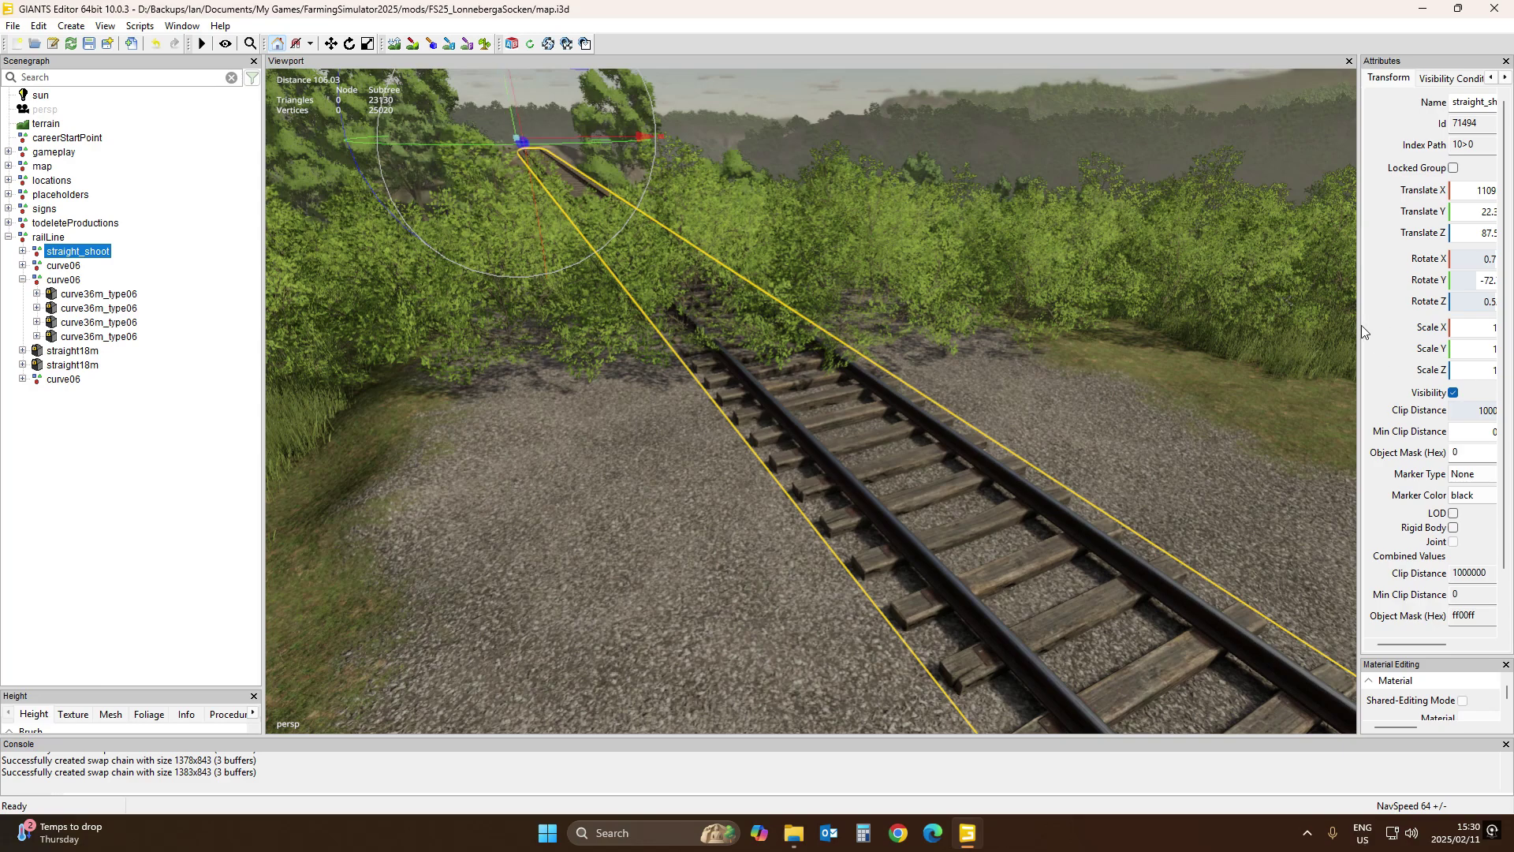
pyautogui.moveTo(1361, 325); pyautogui.dragTo(1344, 326)
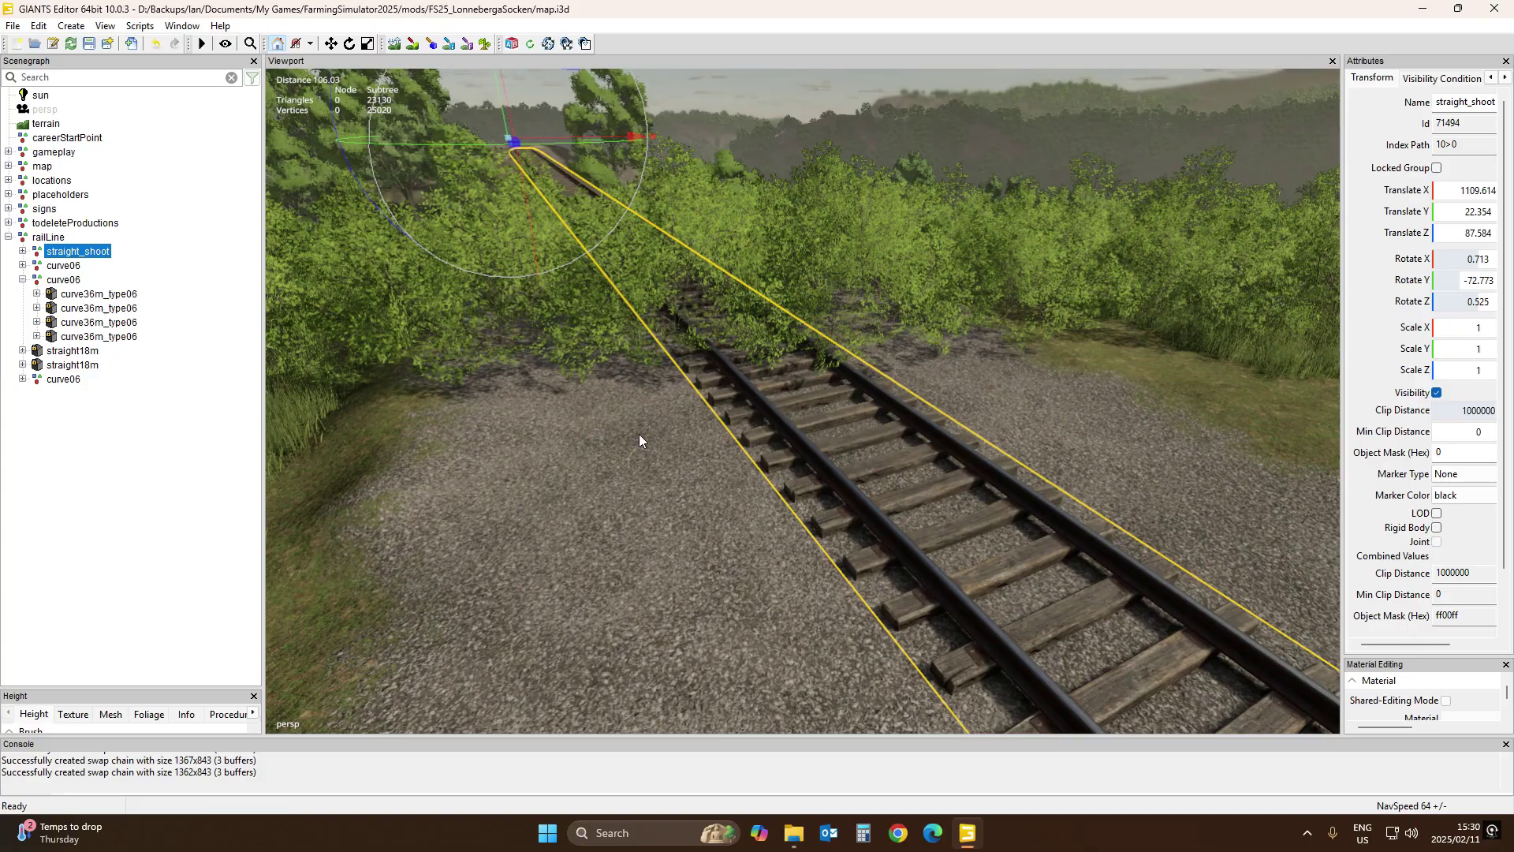
# Set the straight_shoot group's Rotate X to 0.5 to raise its buried far end above the gravel bed
pyautogui.moveTo(639, 440); pyautogui.dragTo(665, 497, button='right')
pyautogui.press('w')
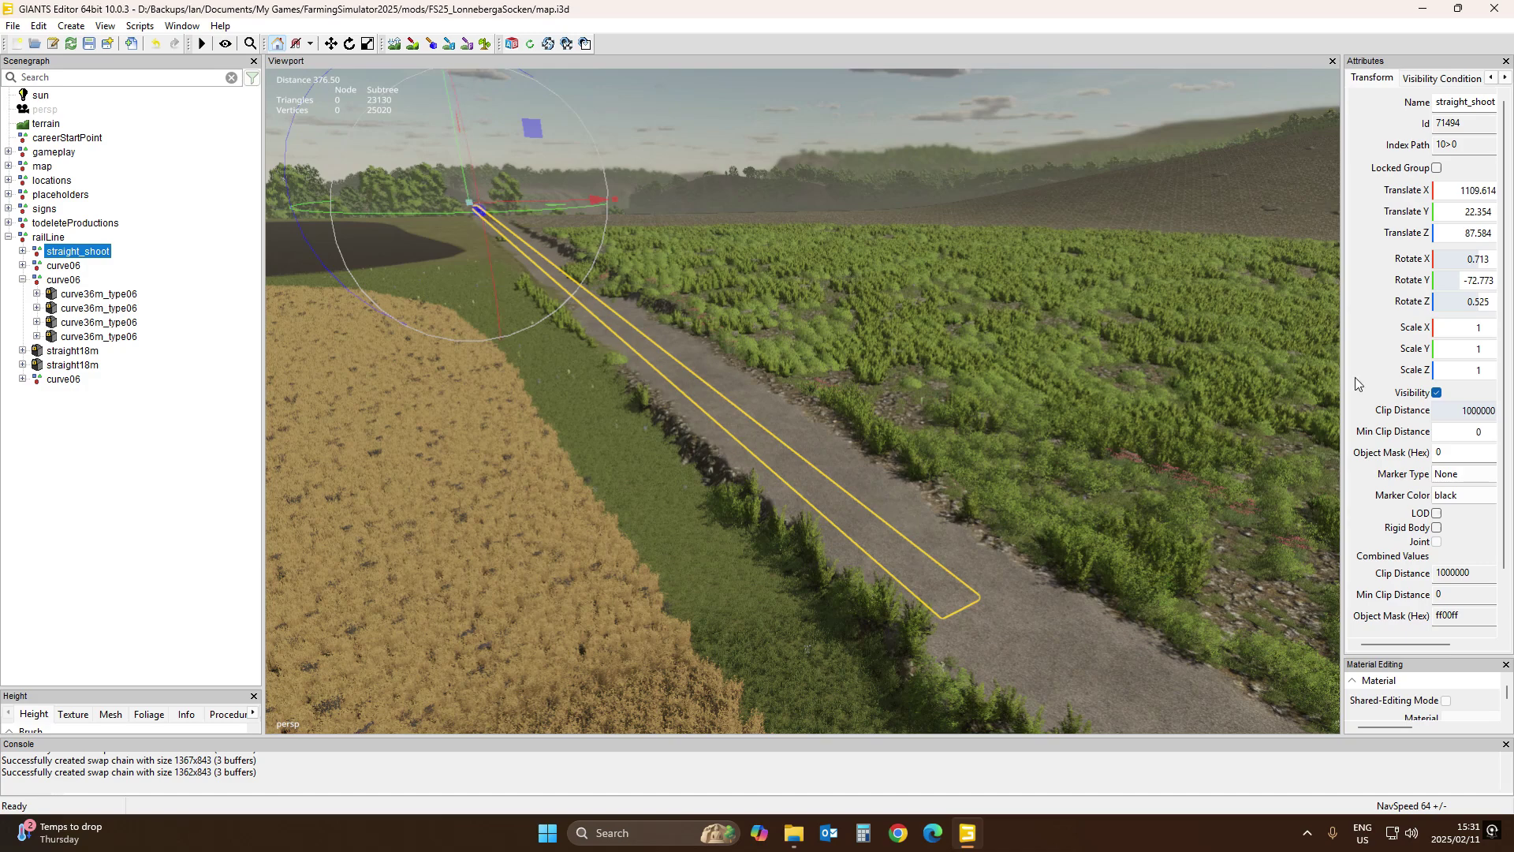
pyautogui.click(1486, 261)
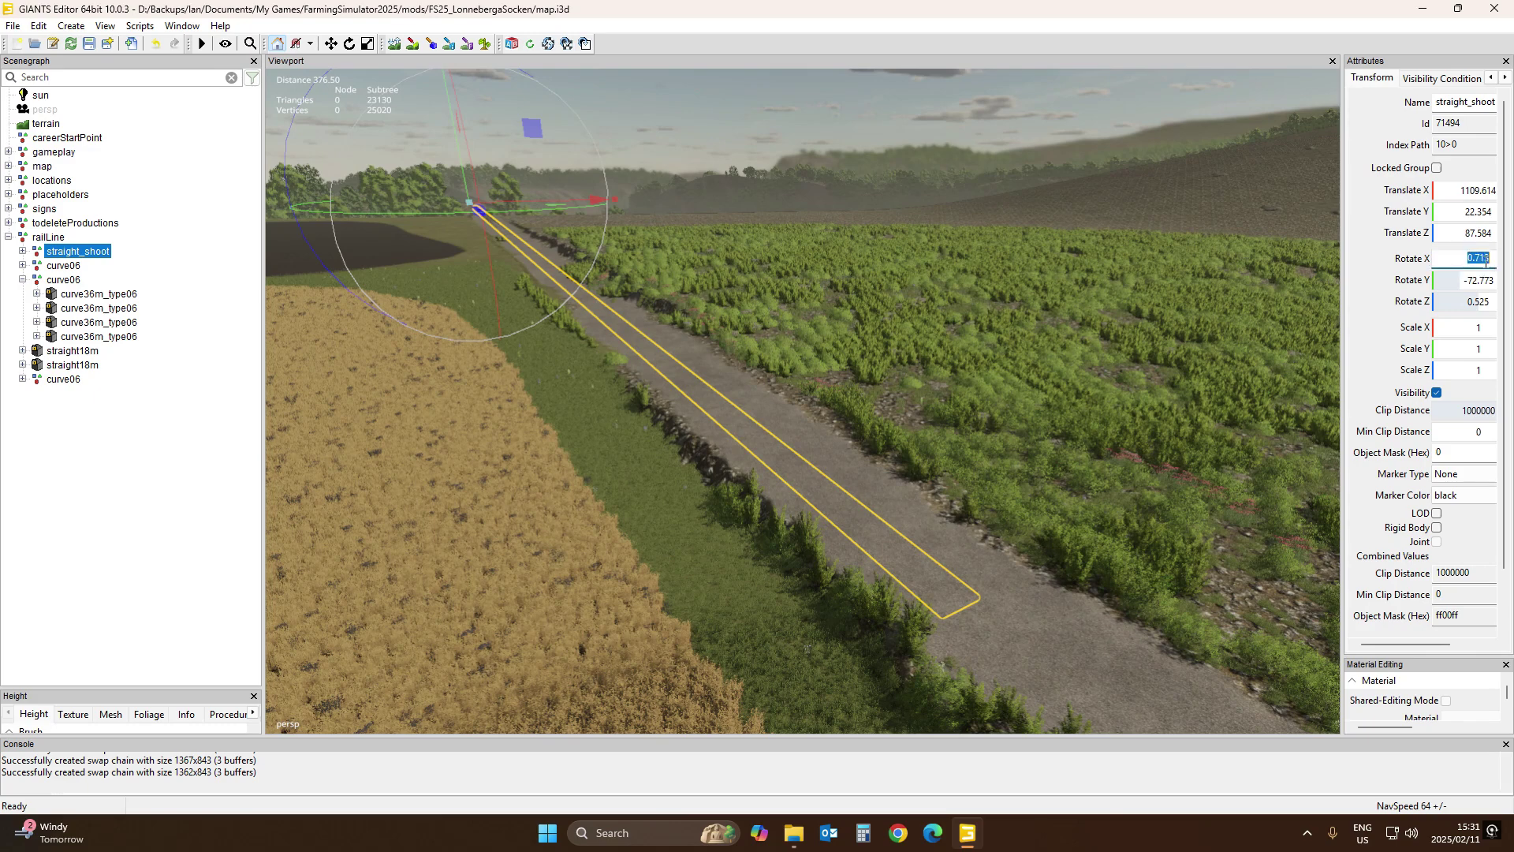
pyautogui.moveTo(1480, 257); pyautogui.dragTo(1493, 256)
pyautogui.write('2')
pyautogui.press('BackSpace')
pyautogui.write('1')
pyautogui.press('Return')
pyautogui.doubleClick(1488, 258)
pyautogui.write('6')
pyautogui.press('Return')
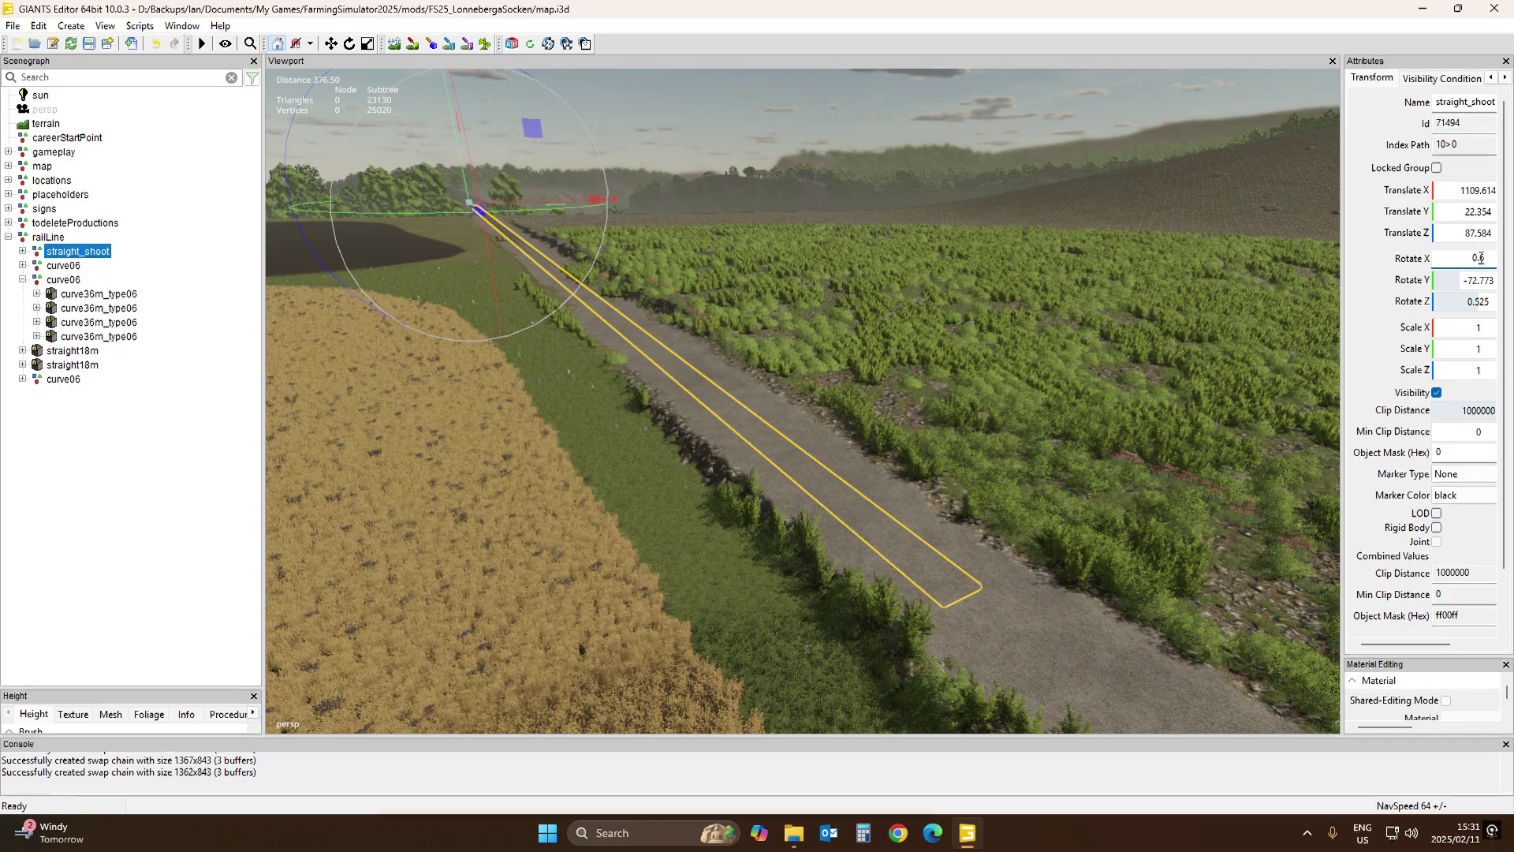
pyautogui.moveTo(1481, 258); pyautogui.dragTo(1490, 258)
pyautogui.write('5')
pyautogui.press('Return')
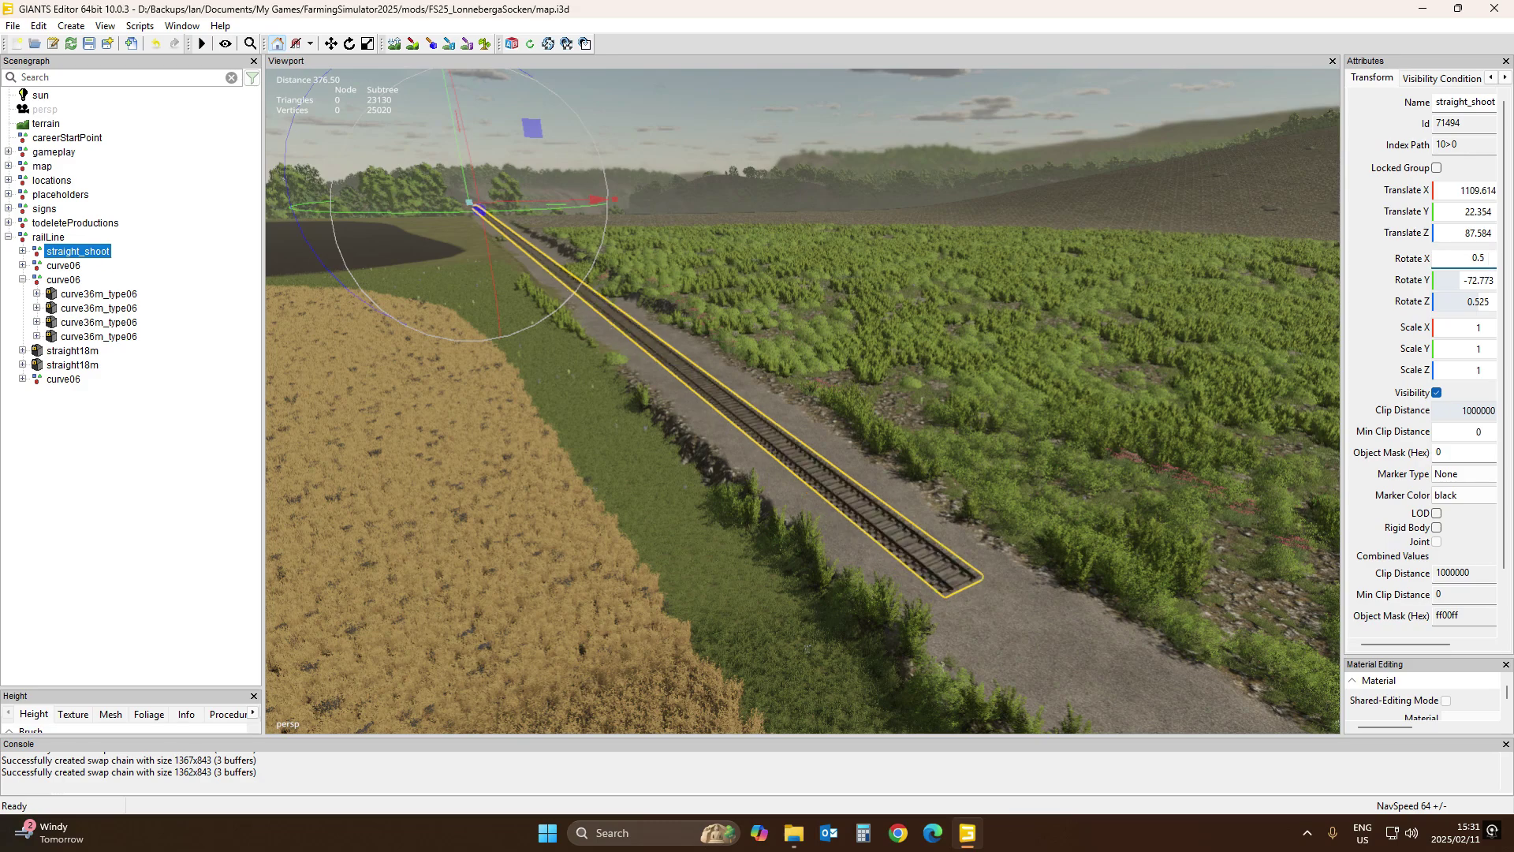
# Examine how the straight track's sleepers sit on the gravel bed from its open end back towards the trees
pyautogui.scroll(5, 945, 614)
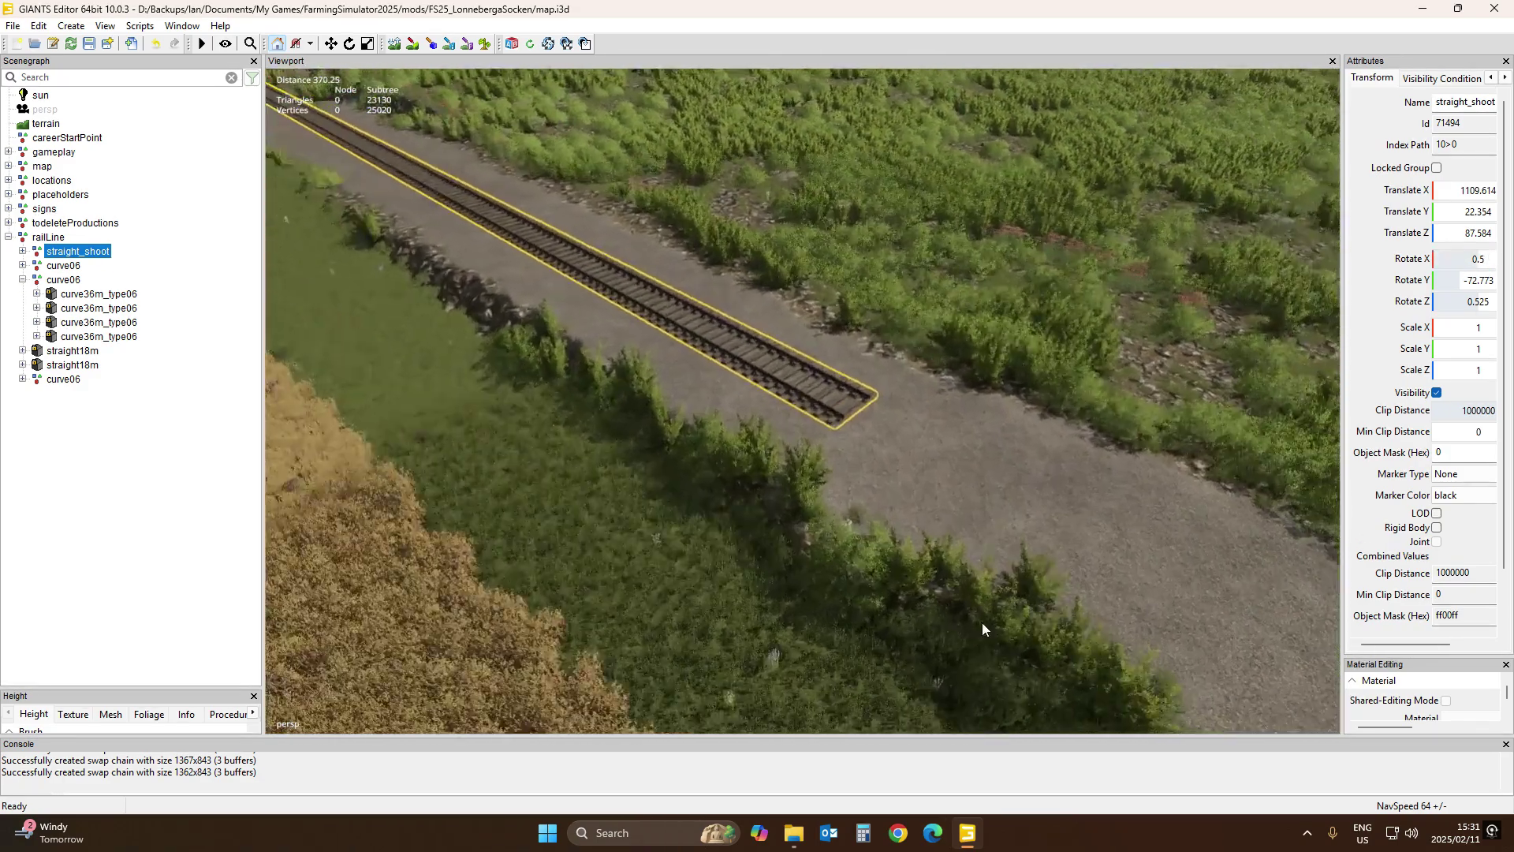
pyautogui.scroll(-8, 982, 628)
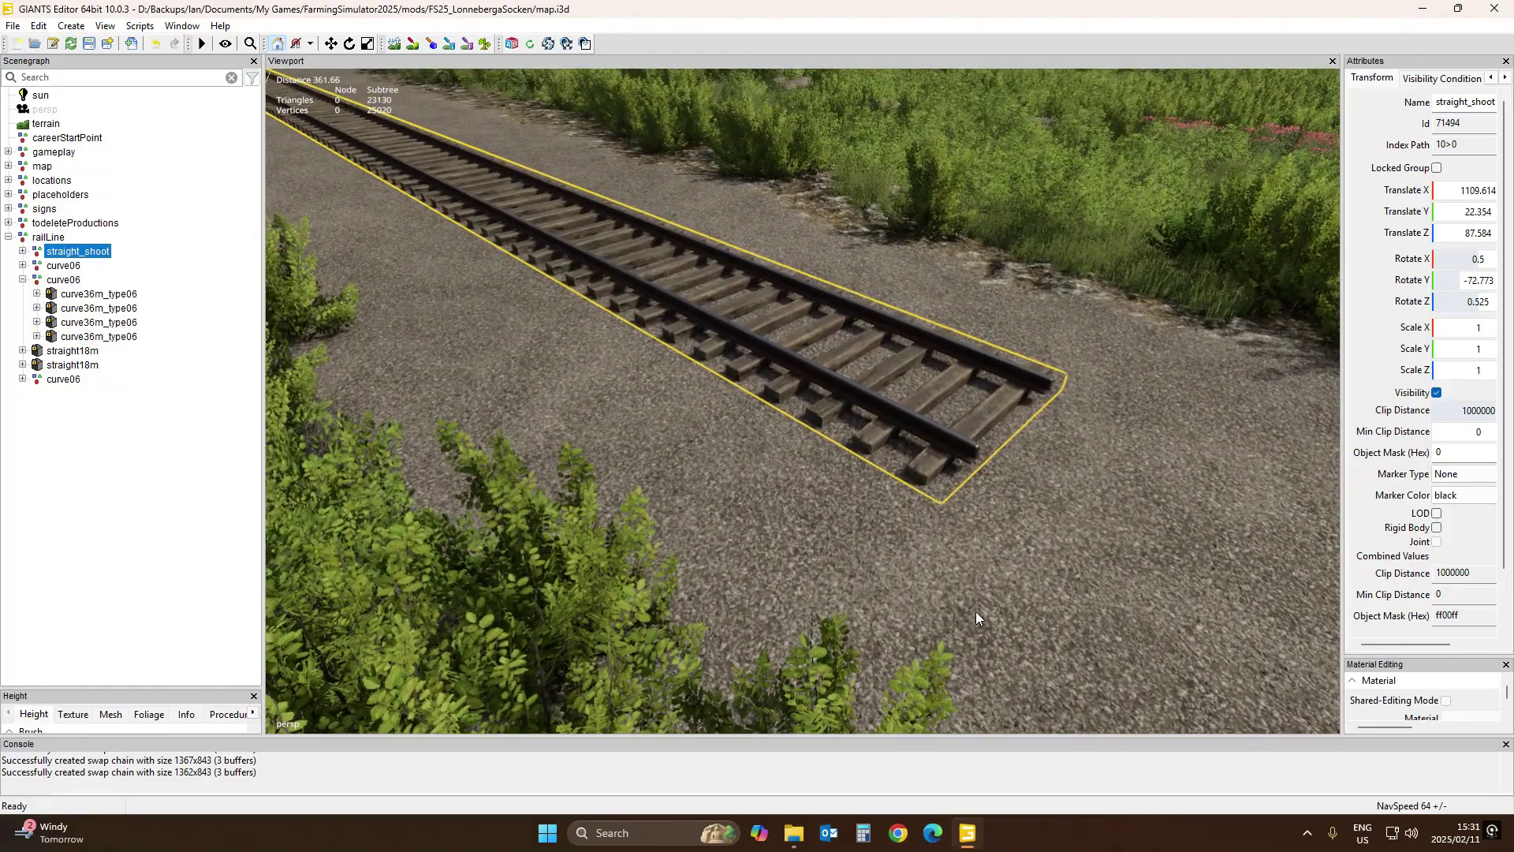
pyautogui.scroll(6, 880, 599)
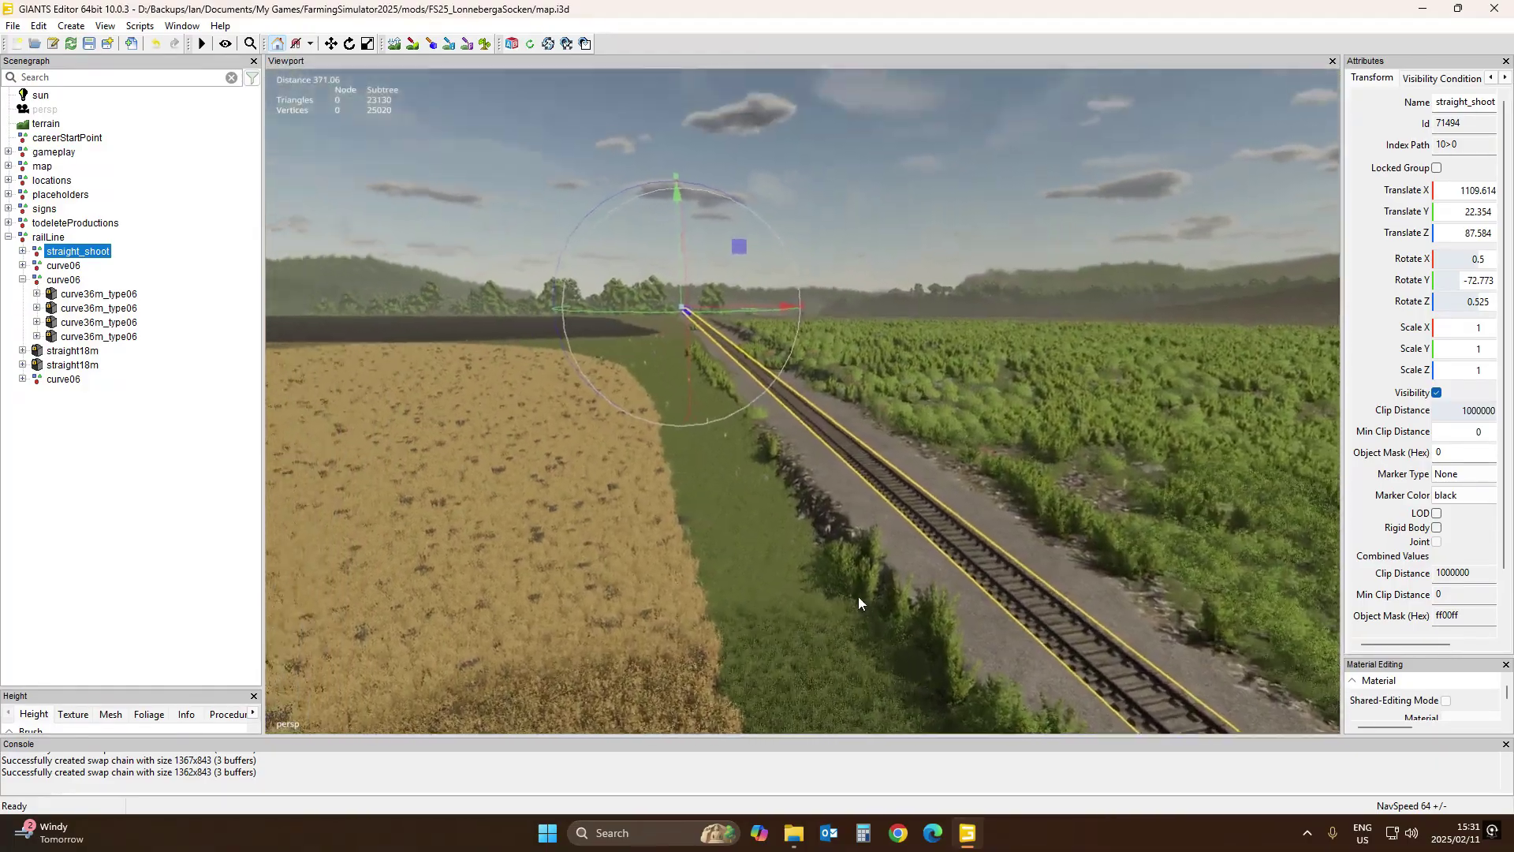
pyautogui.scroll(5, 841, 593)
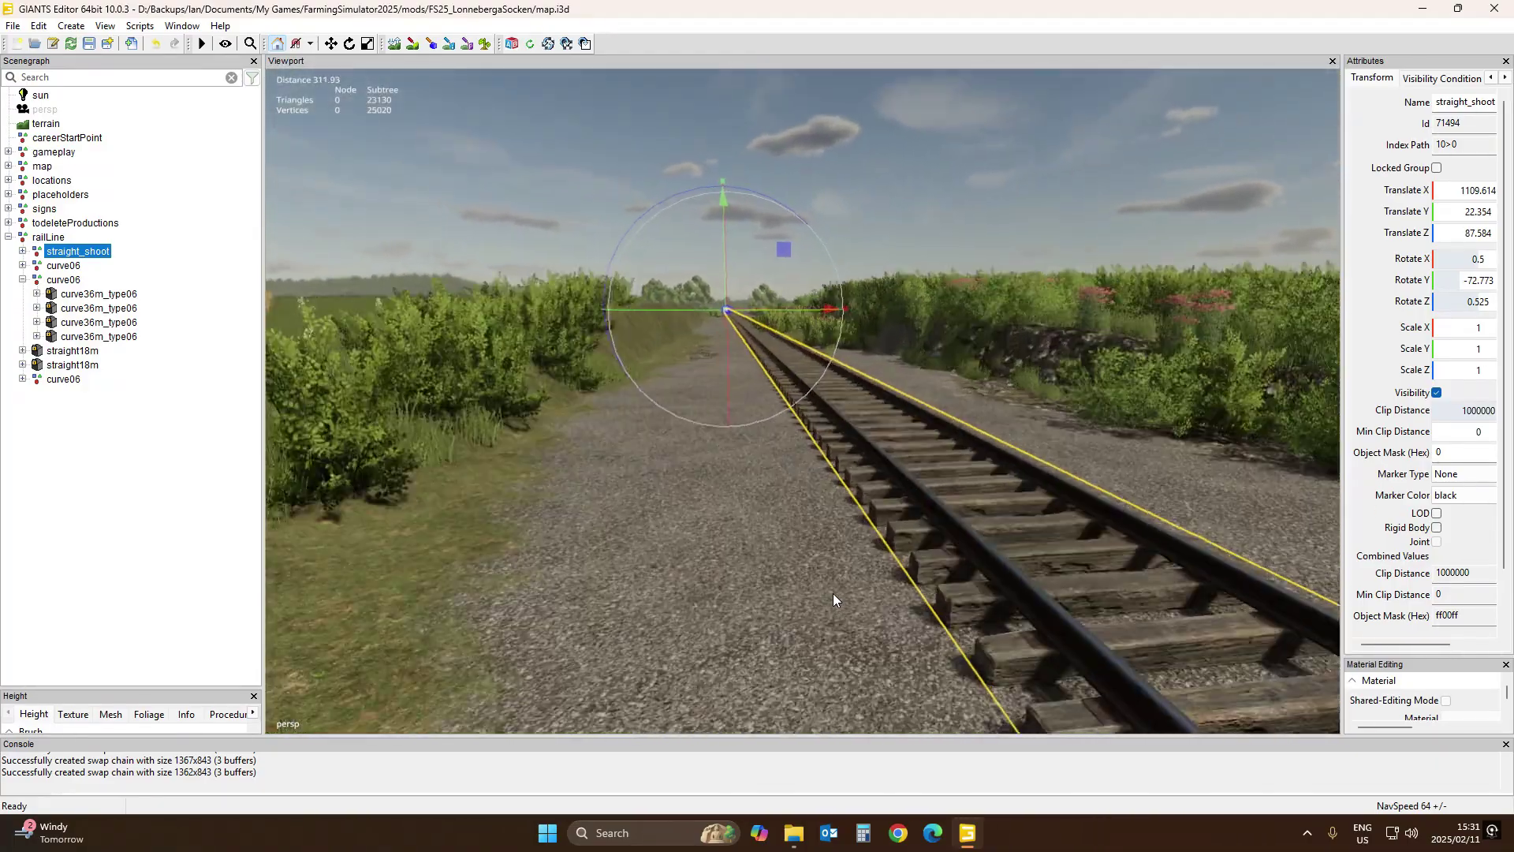
pyautogui.scroll(2, 817, 582)
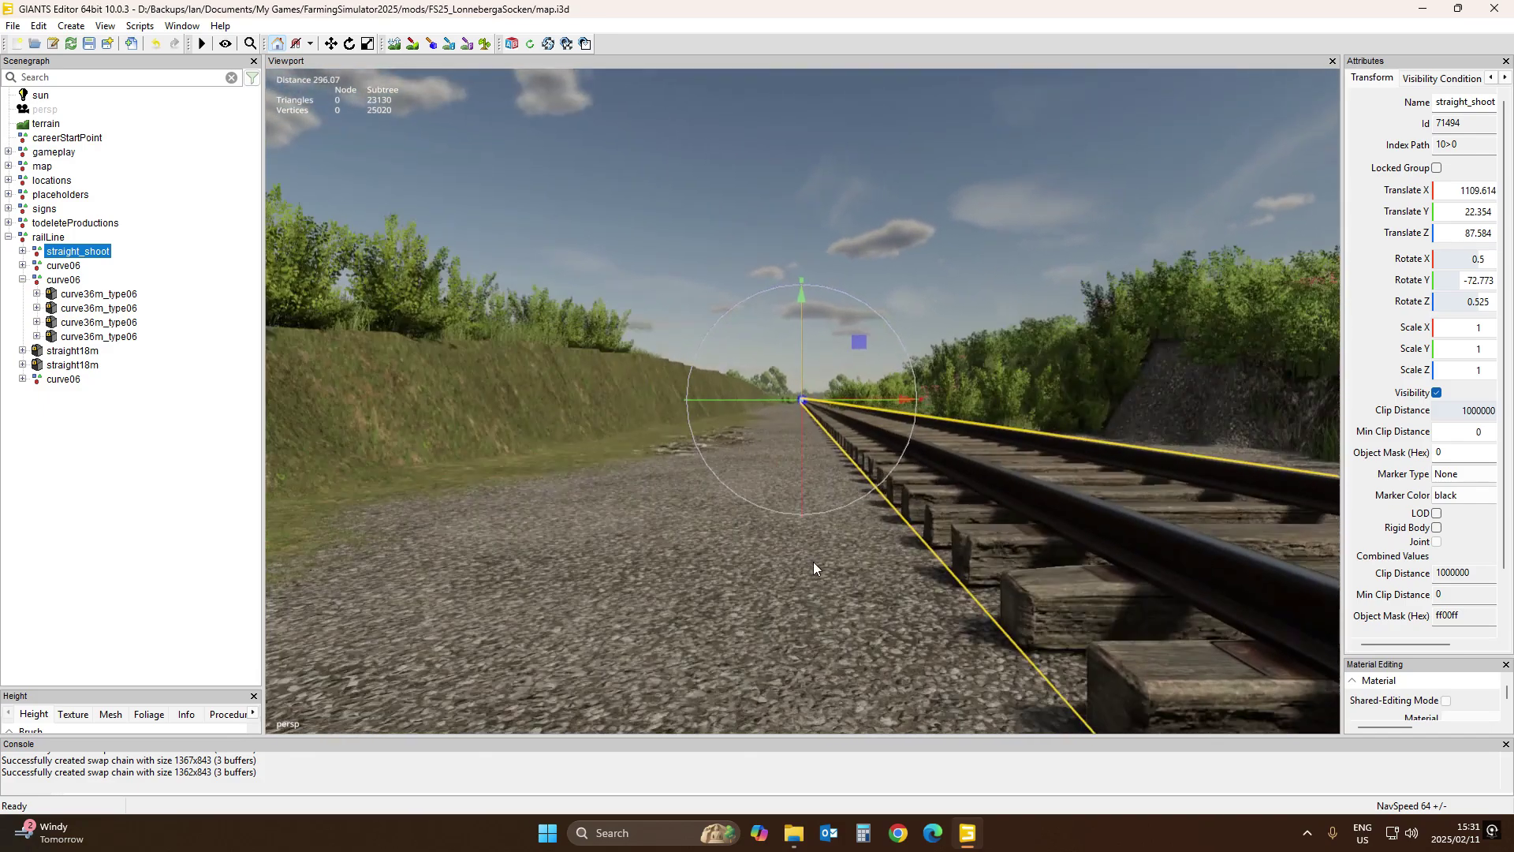
pyautogui.scroll(4, 814, 567)
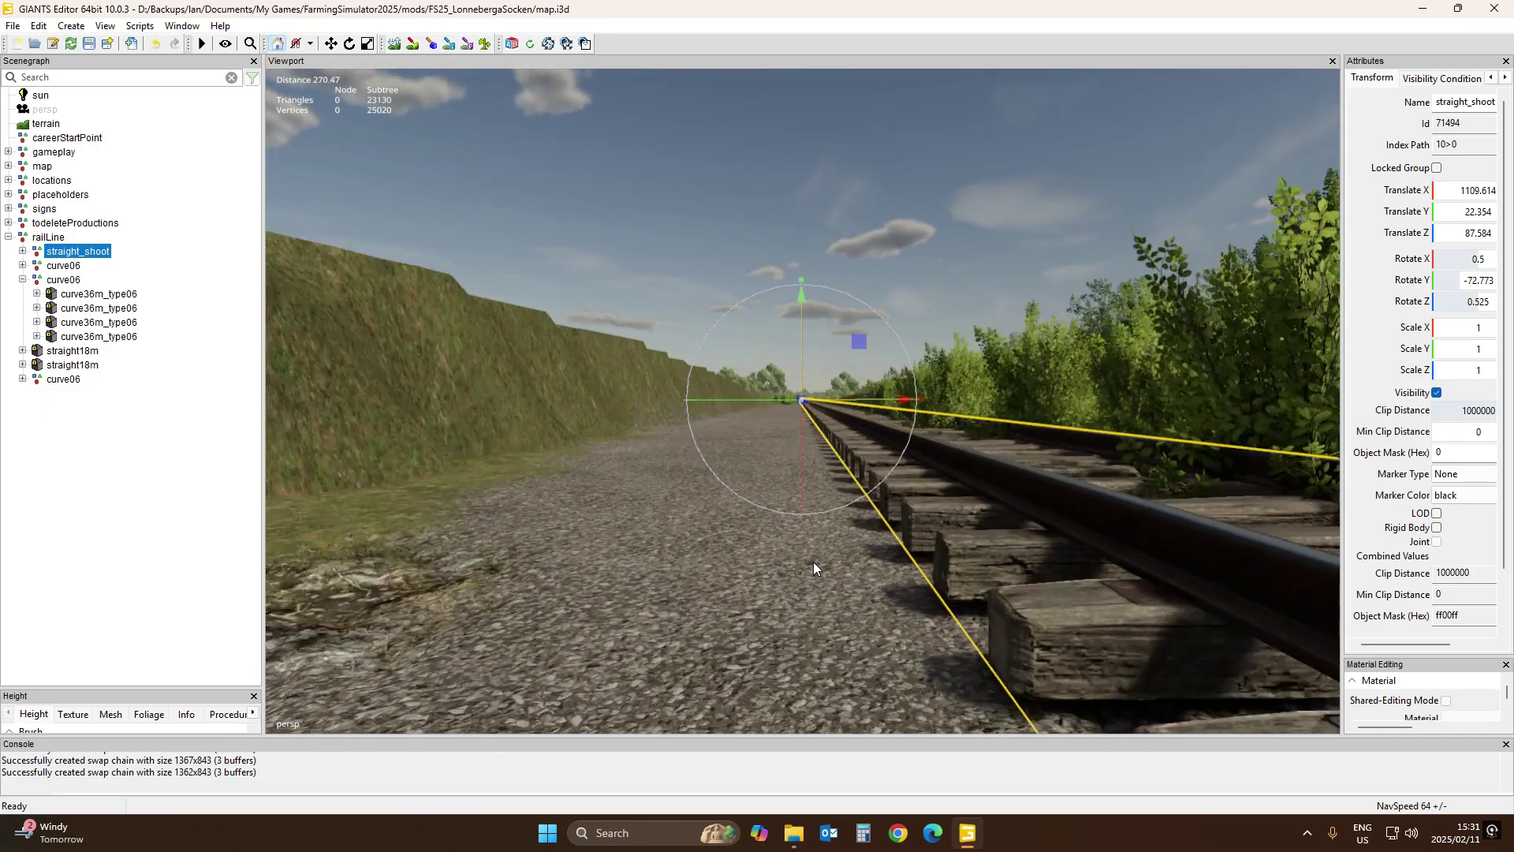
pyautogui.scroll(5, 808, 573)
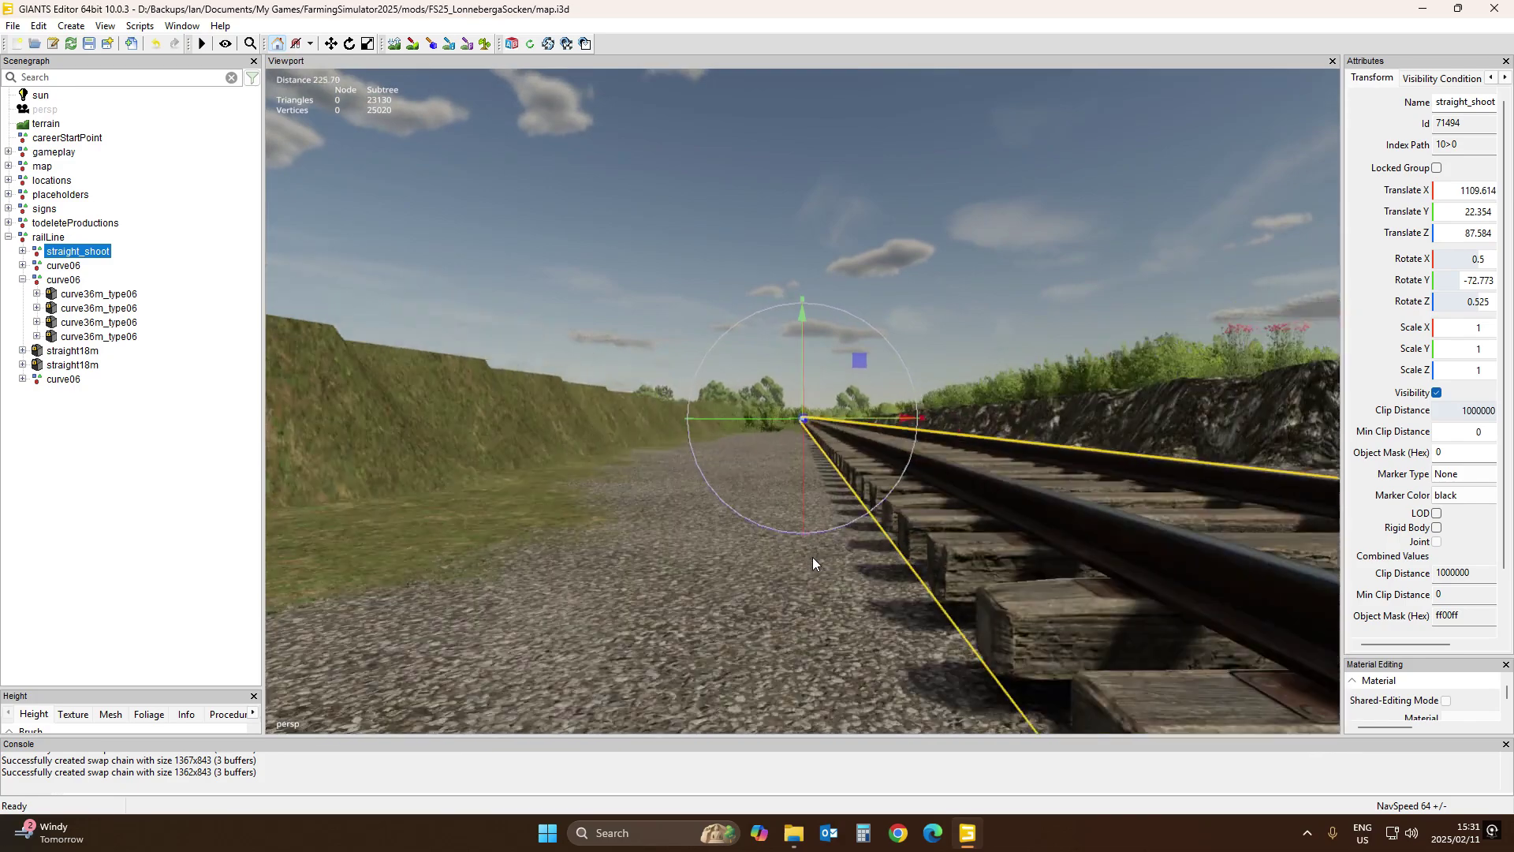
pyautogui.scroll(6, 812, 564)
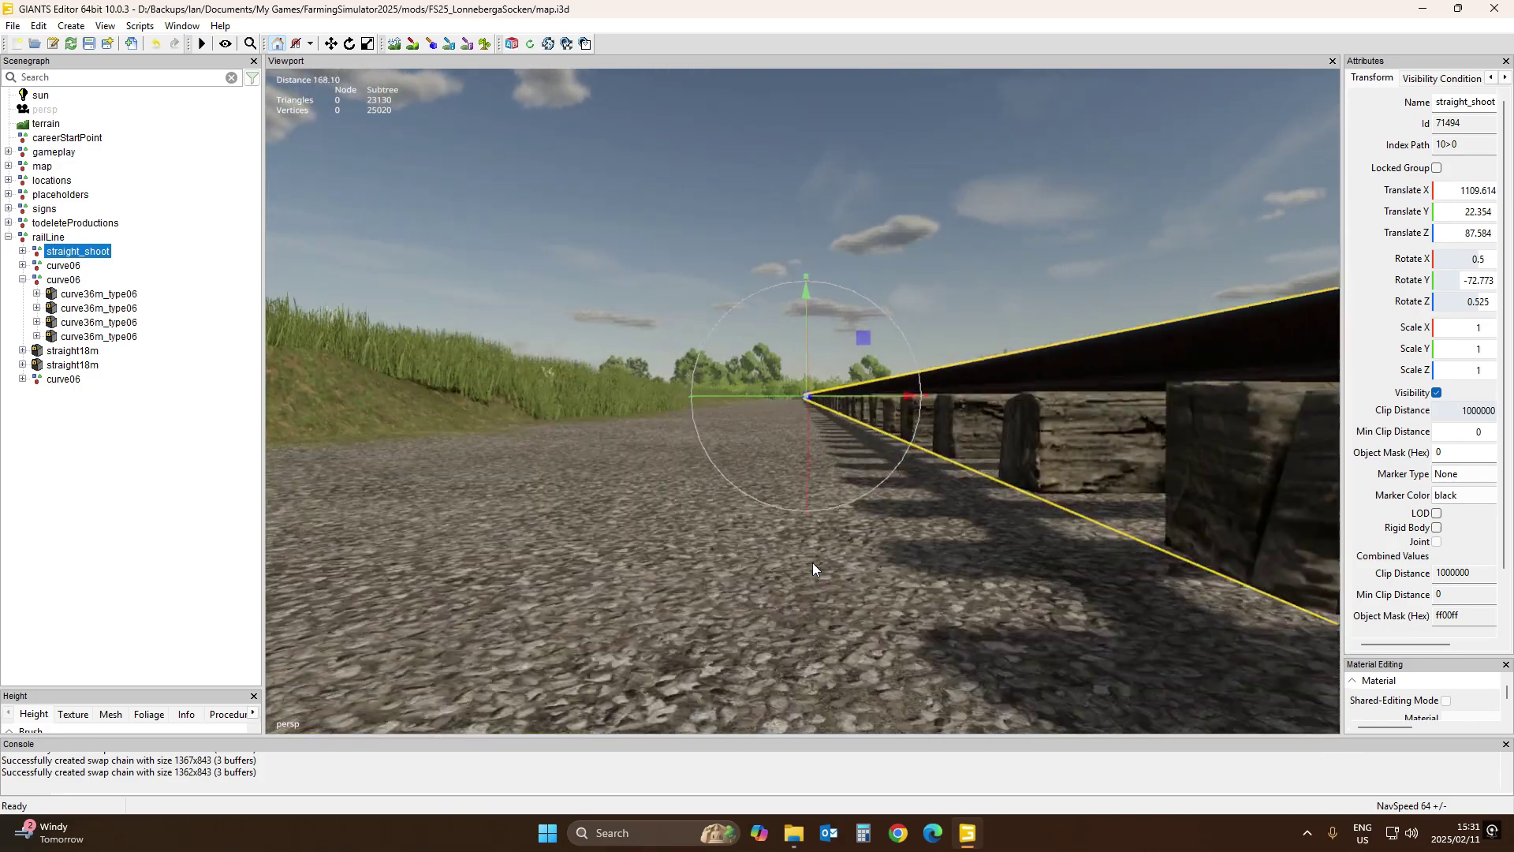
pyautogui.scroll(4, 813, 562)
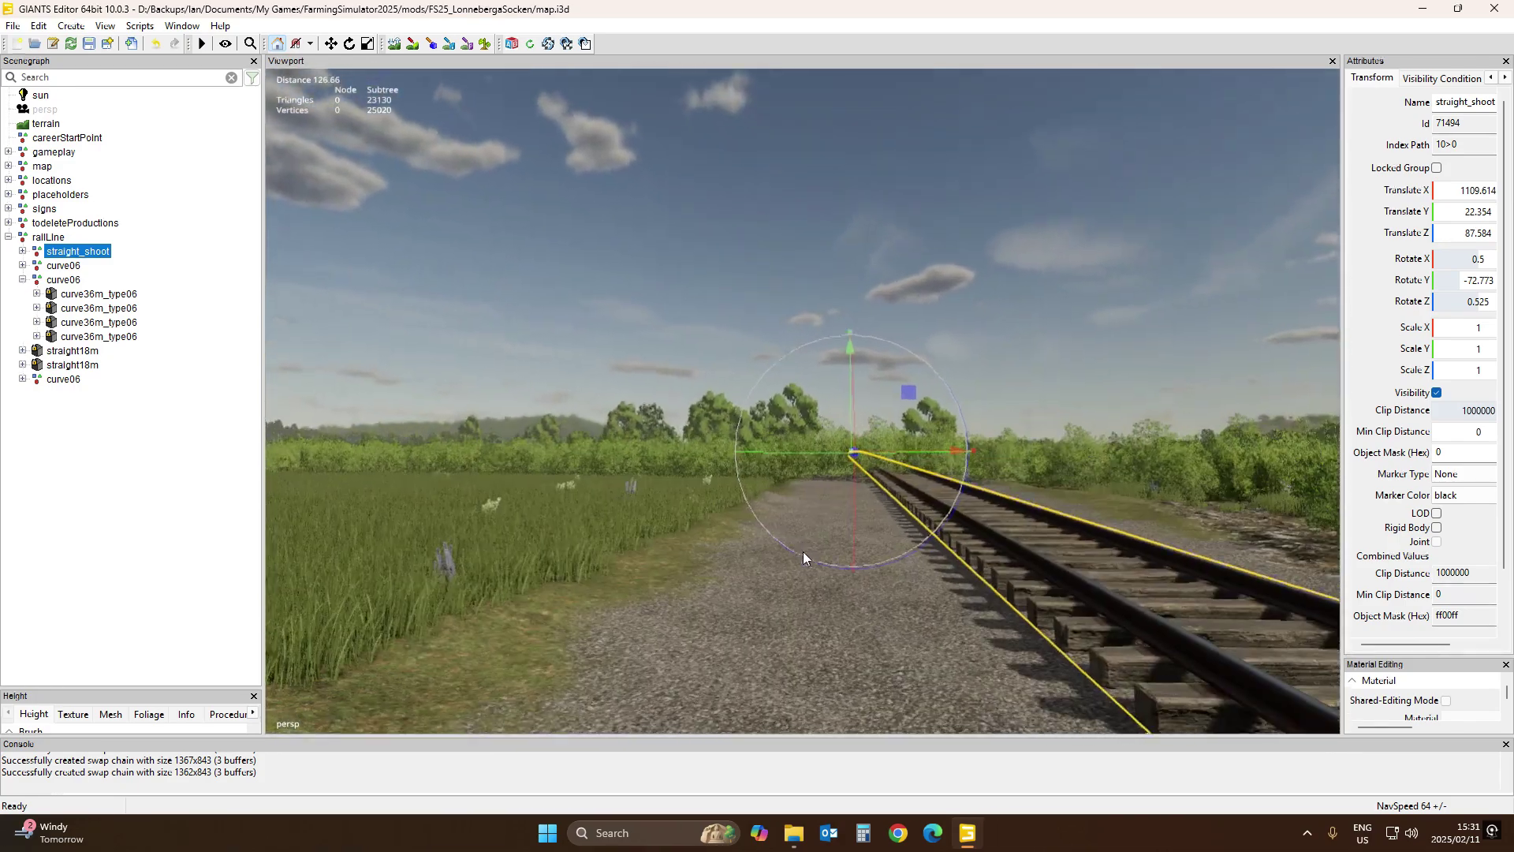
pyautogui.moveTo(839, 423); pyautogui.dragTo(670, 264, button='right')
pyautogui.scroll(-3, 851, 596)
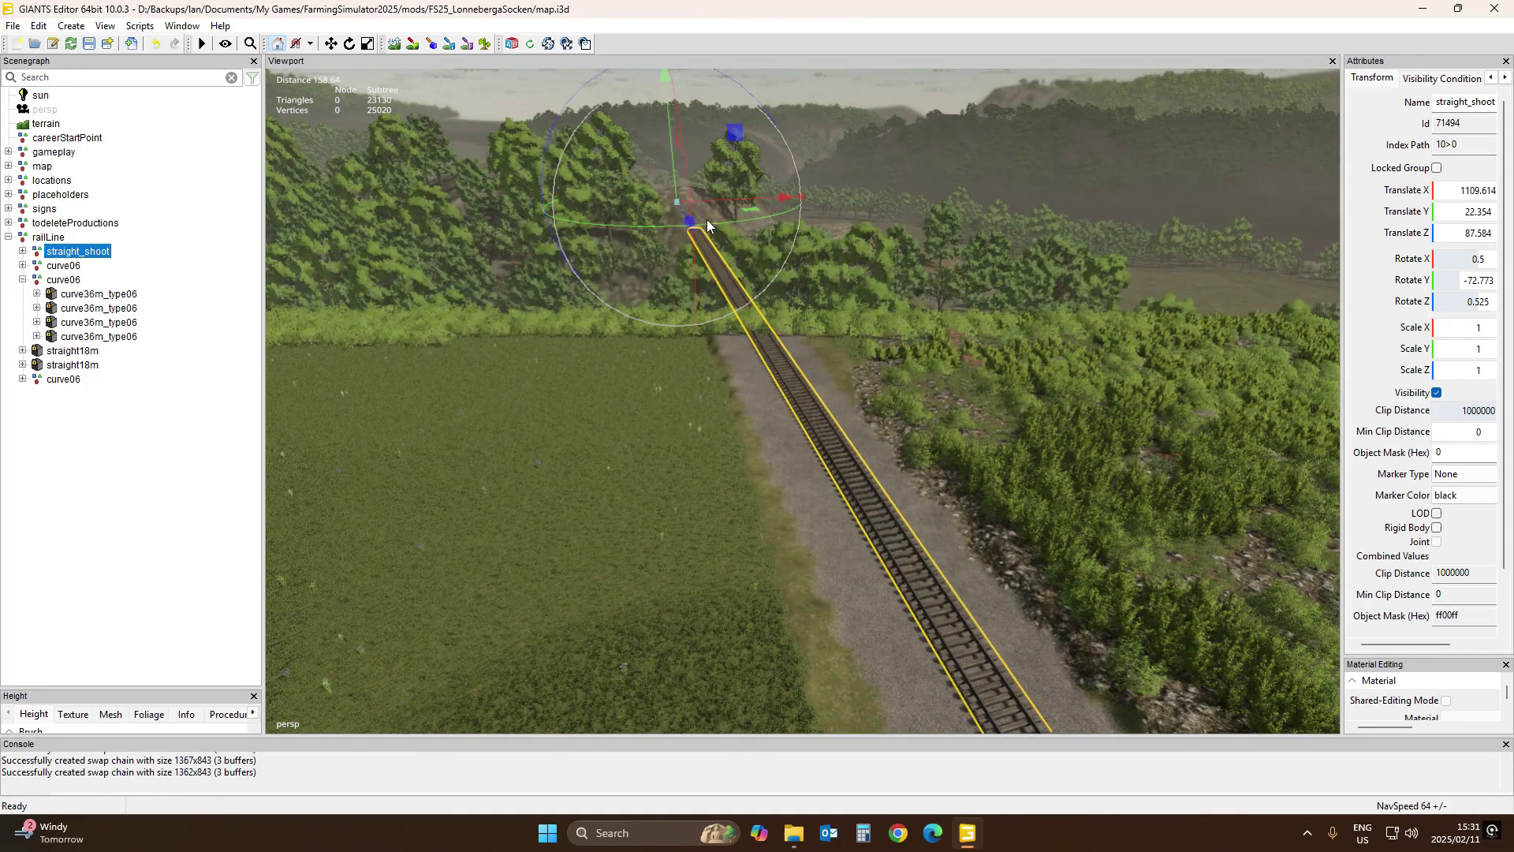
# Lower the straight_shoot group by setting its Translate Y to 22
pyautogui.moveTo(732, 318); pyautogui.dragTo(778, 335, button='right')
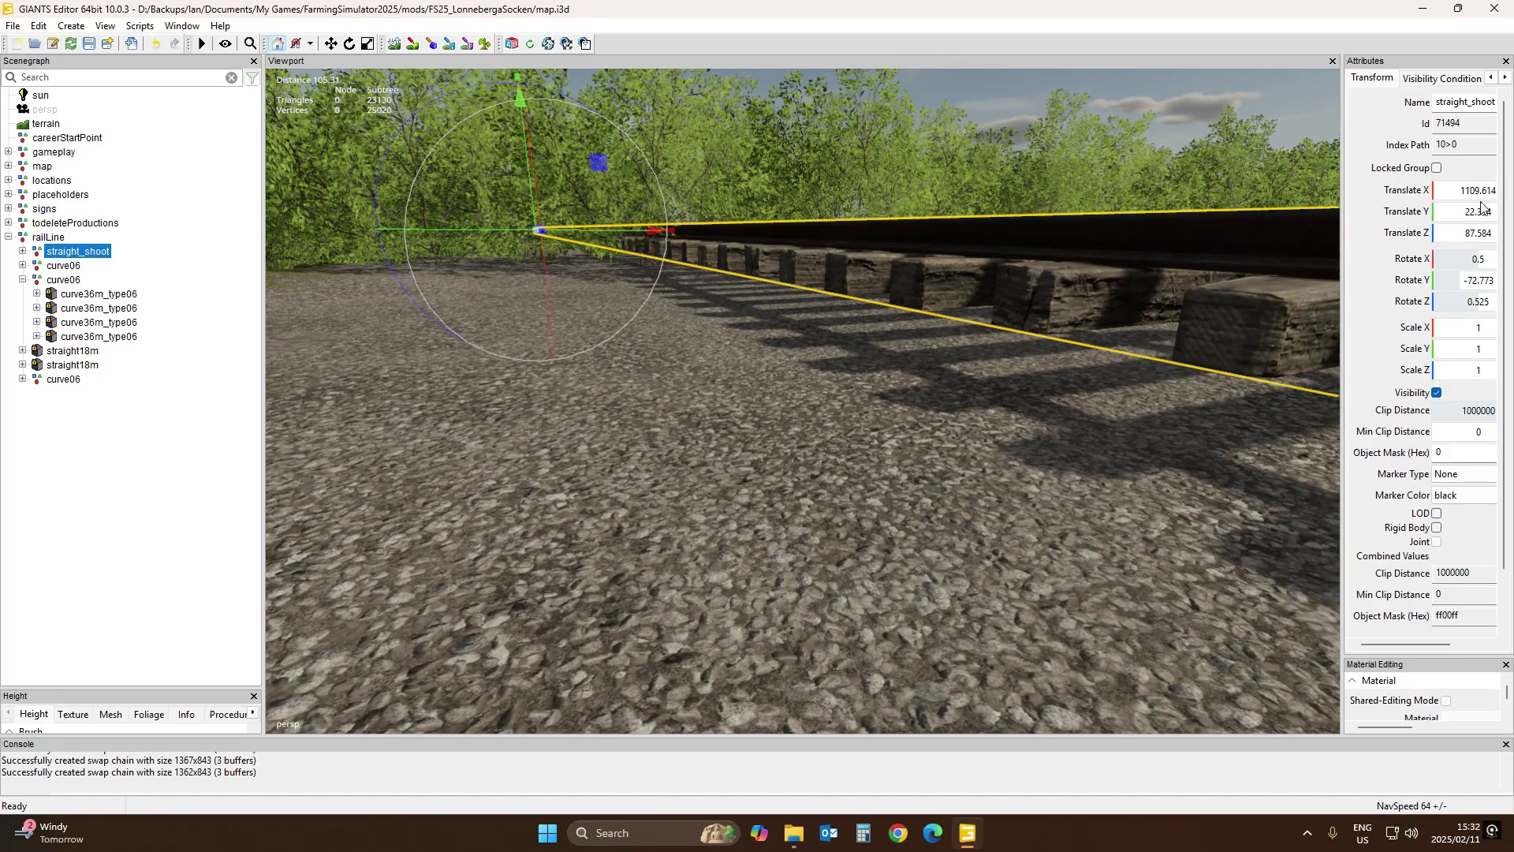
pyautogui.moveTo(1475, 211); pyautogui.dragTo(1492, 212)
pyautogui.write('2')
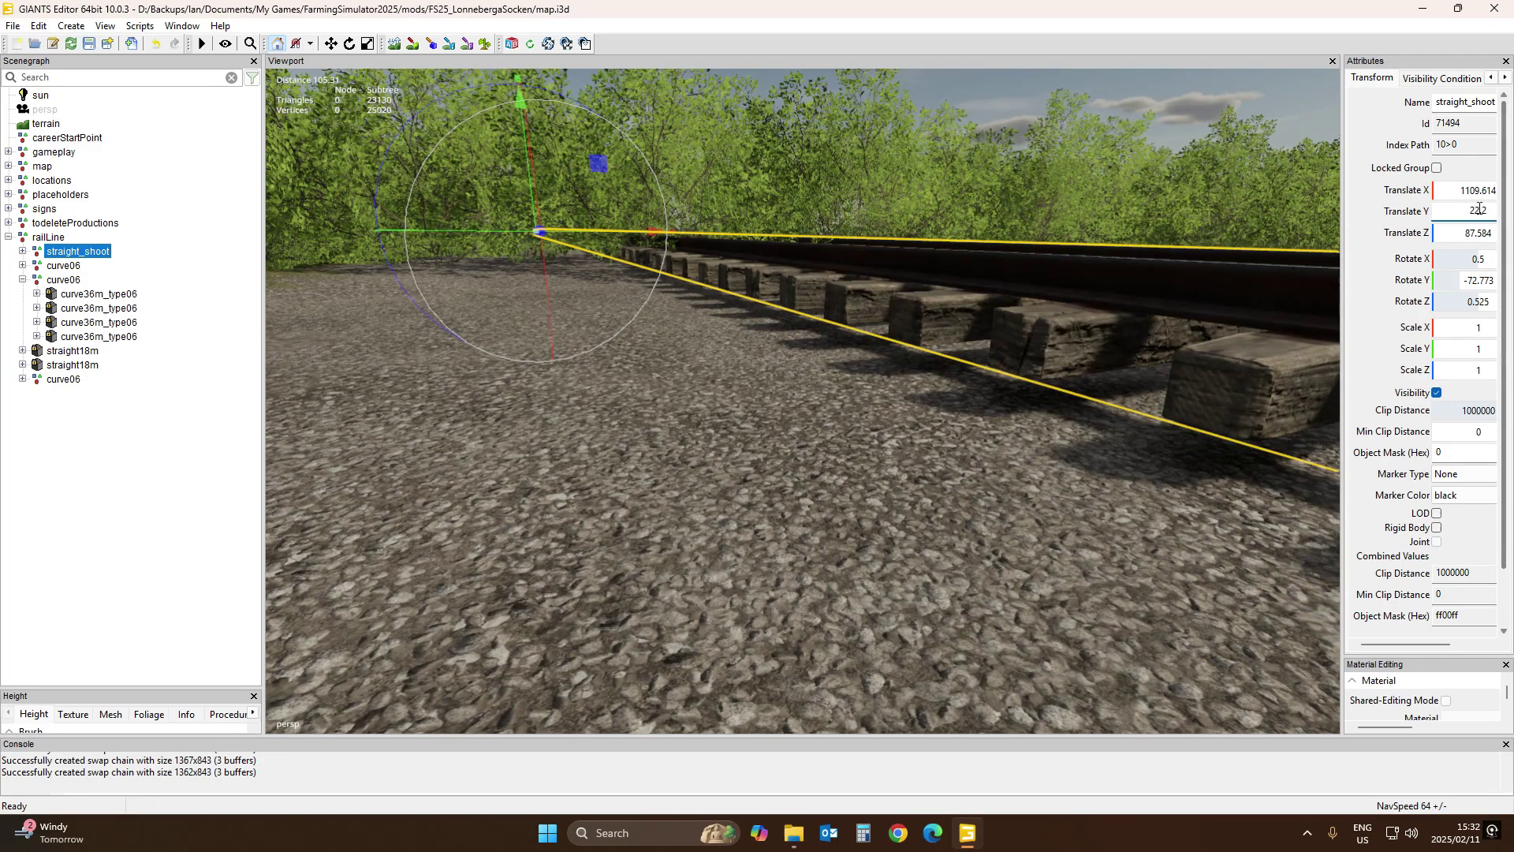
pyautogui.moveTo(1483, 211); pyautogui.dragTo(1496, 212)
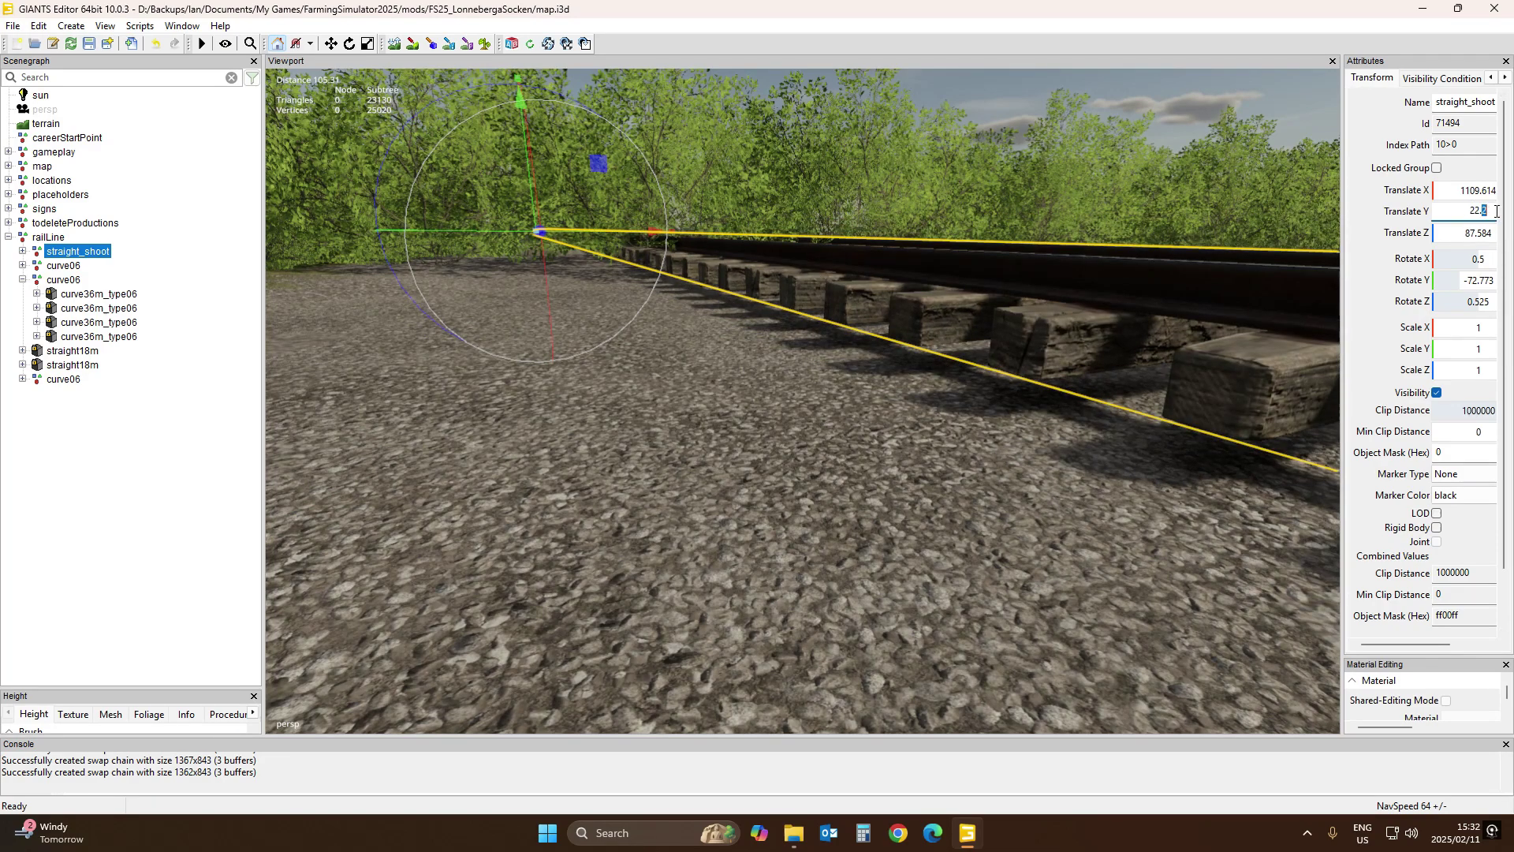
pyautogui.write('1')
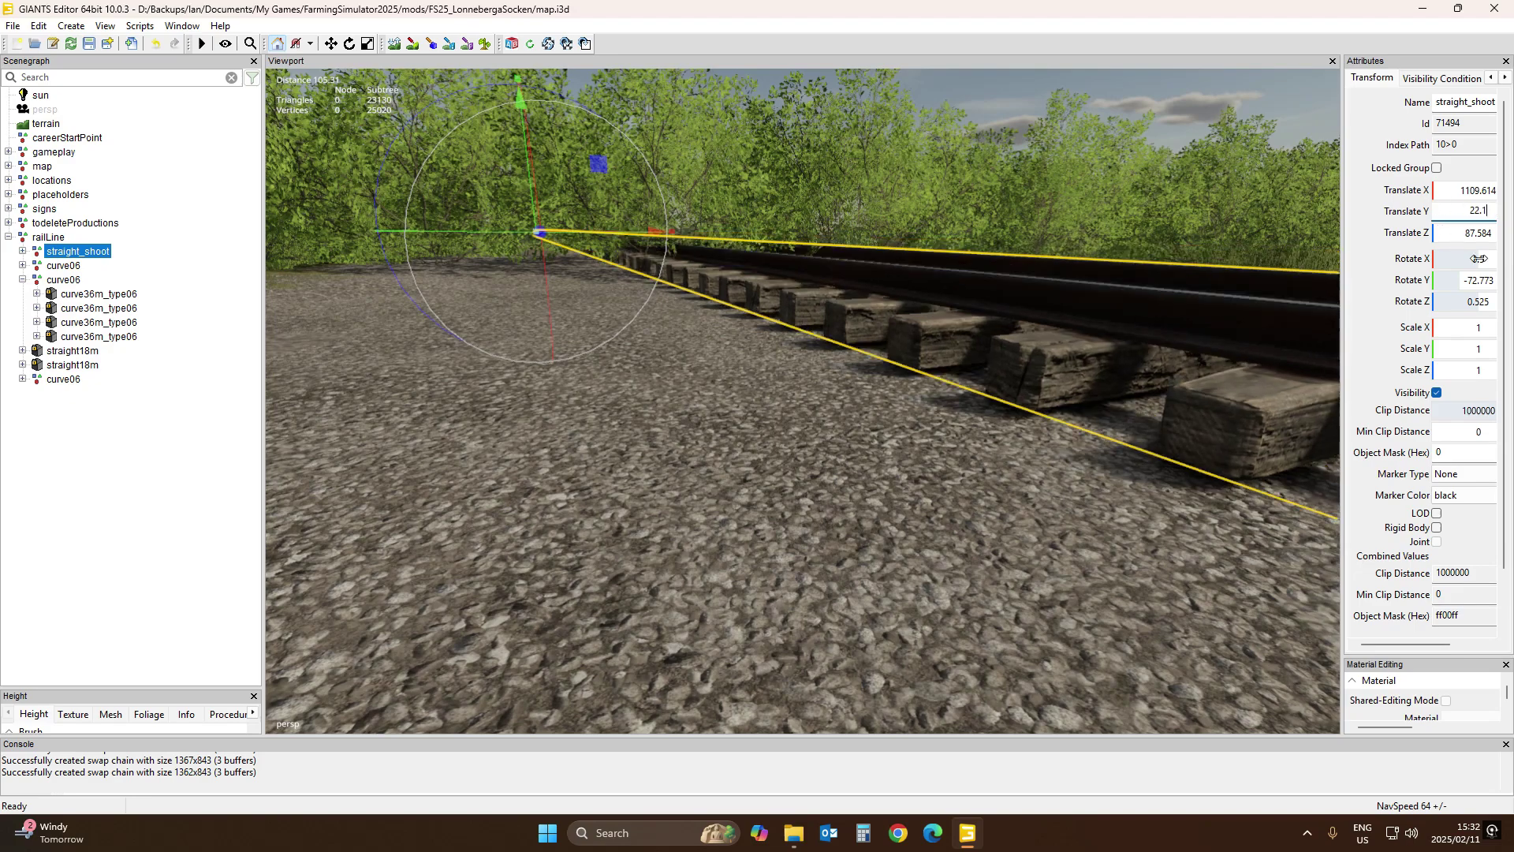
pyautogui.press('BackSpace')
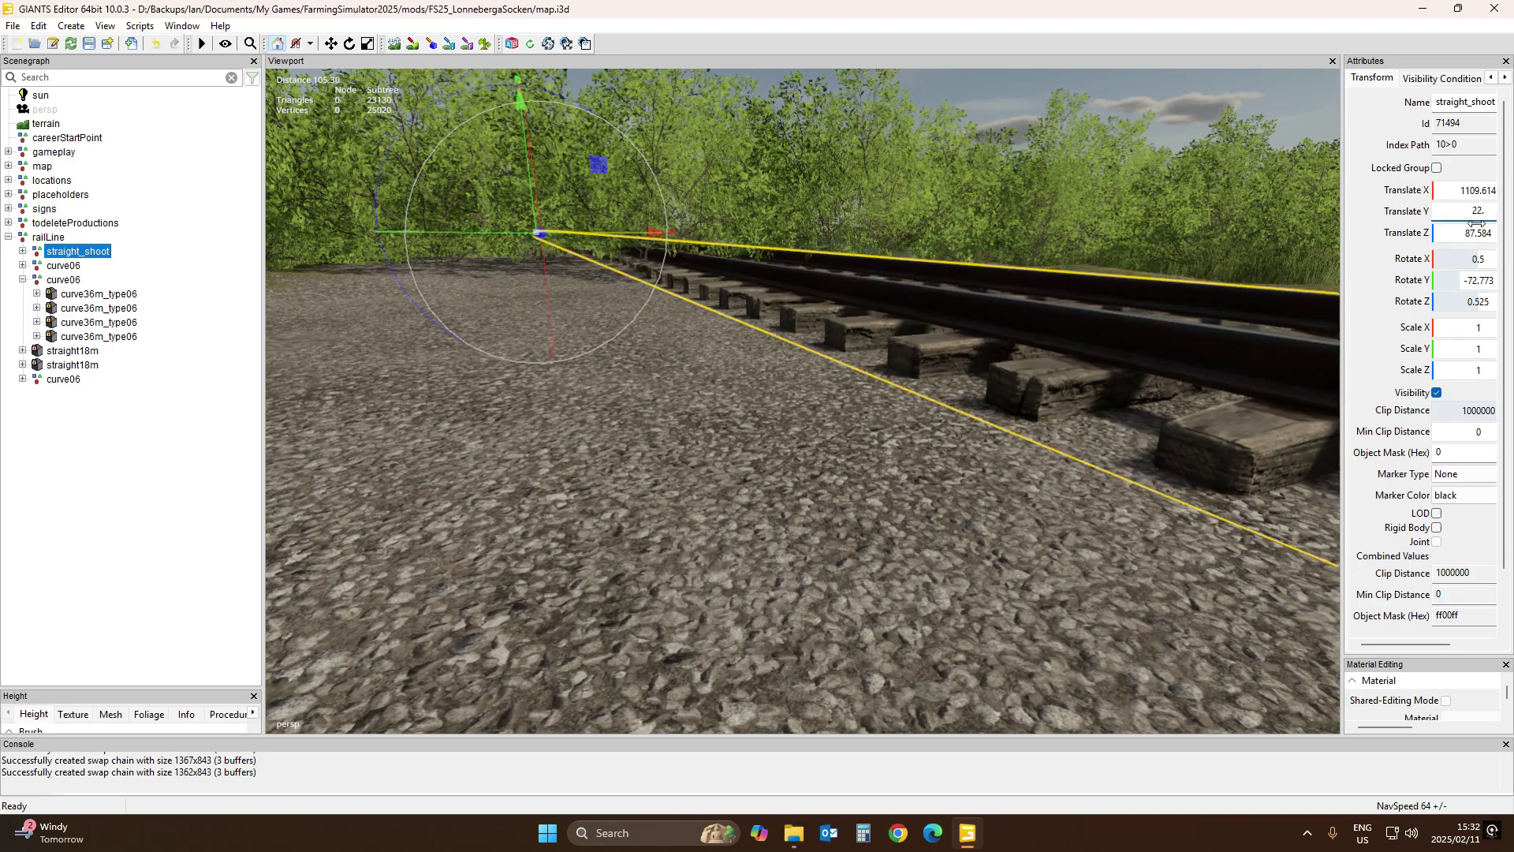
pyautogui.press('BackSpace')
# Fine-tune the straight_shoot group's Rotate X to 0.435 so its far end rests on the gravel
pyautogui.moveTo(1165, 397); pyautogui.dragTo(707, 466, button='right')
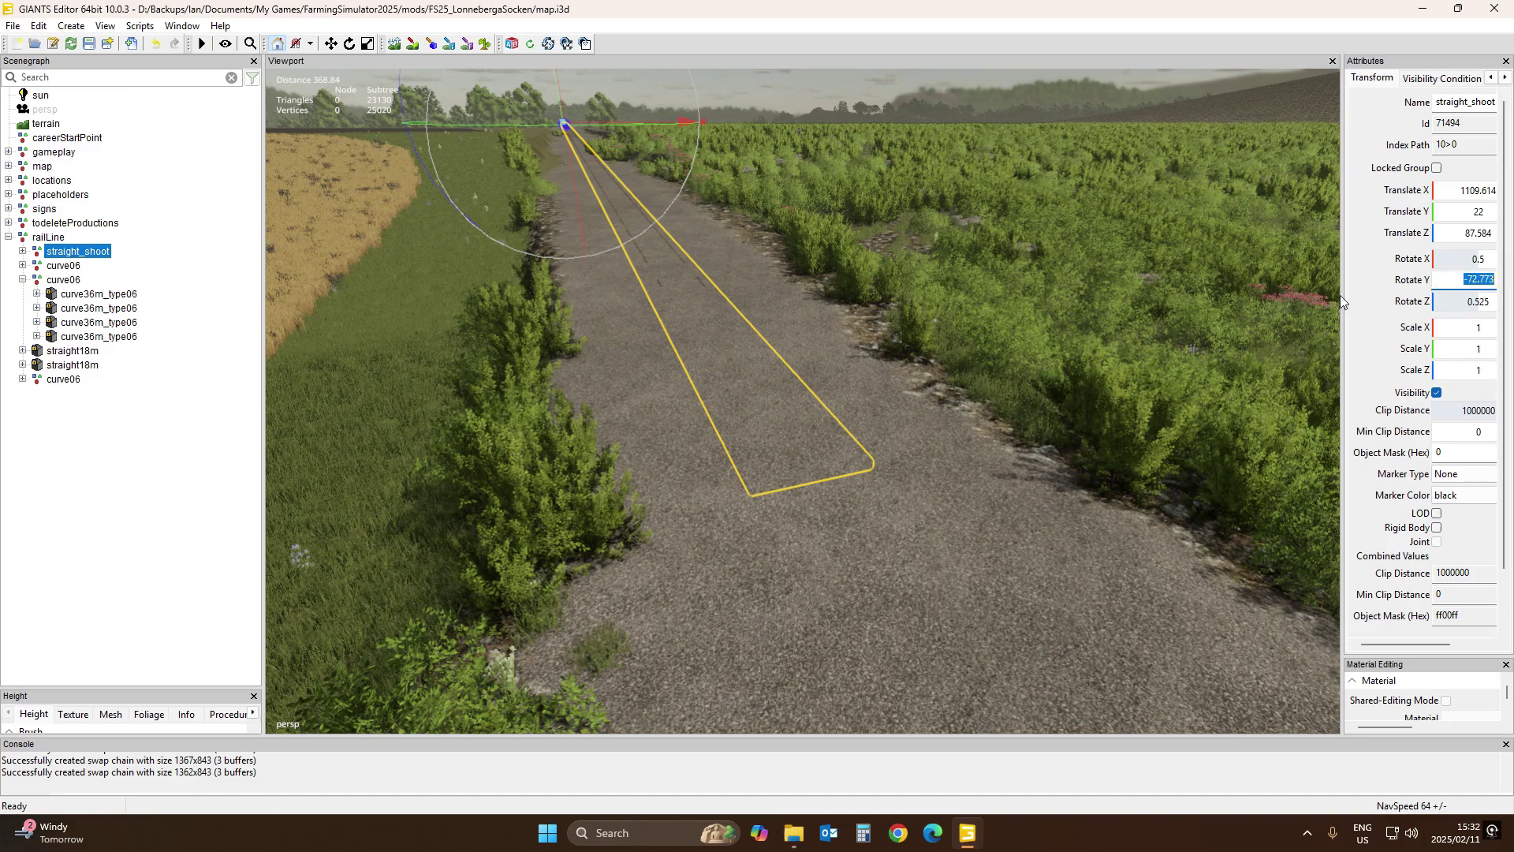
pyautogui.doubleClick(1479, 259)
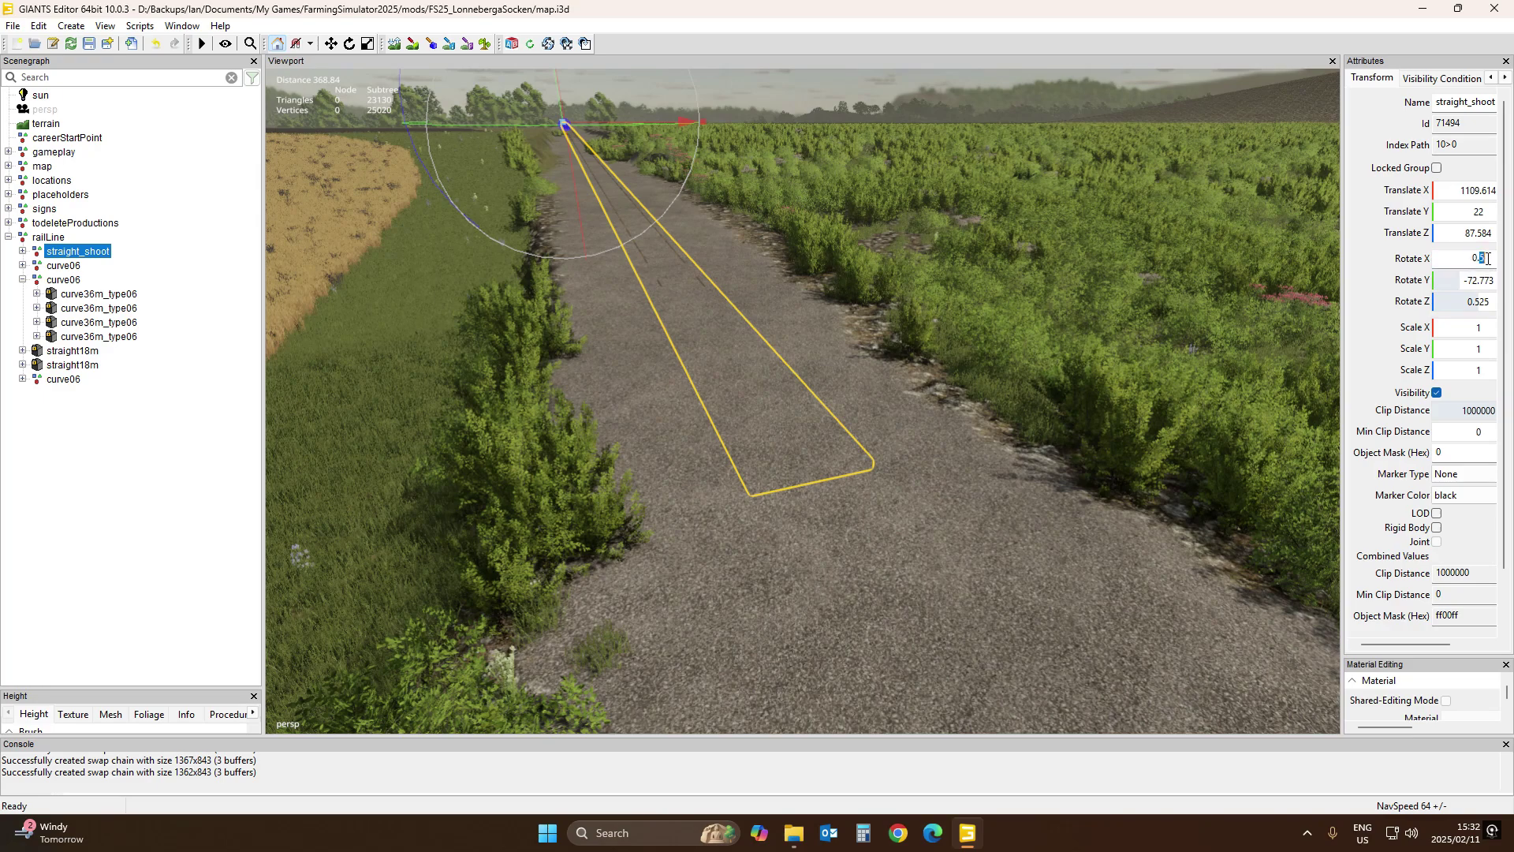
pyautogui.write('4')
pyautogui.press('Return')
pyautogui.scroll(-5, 1029, 457)
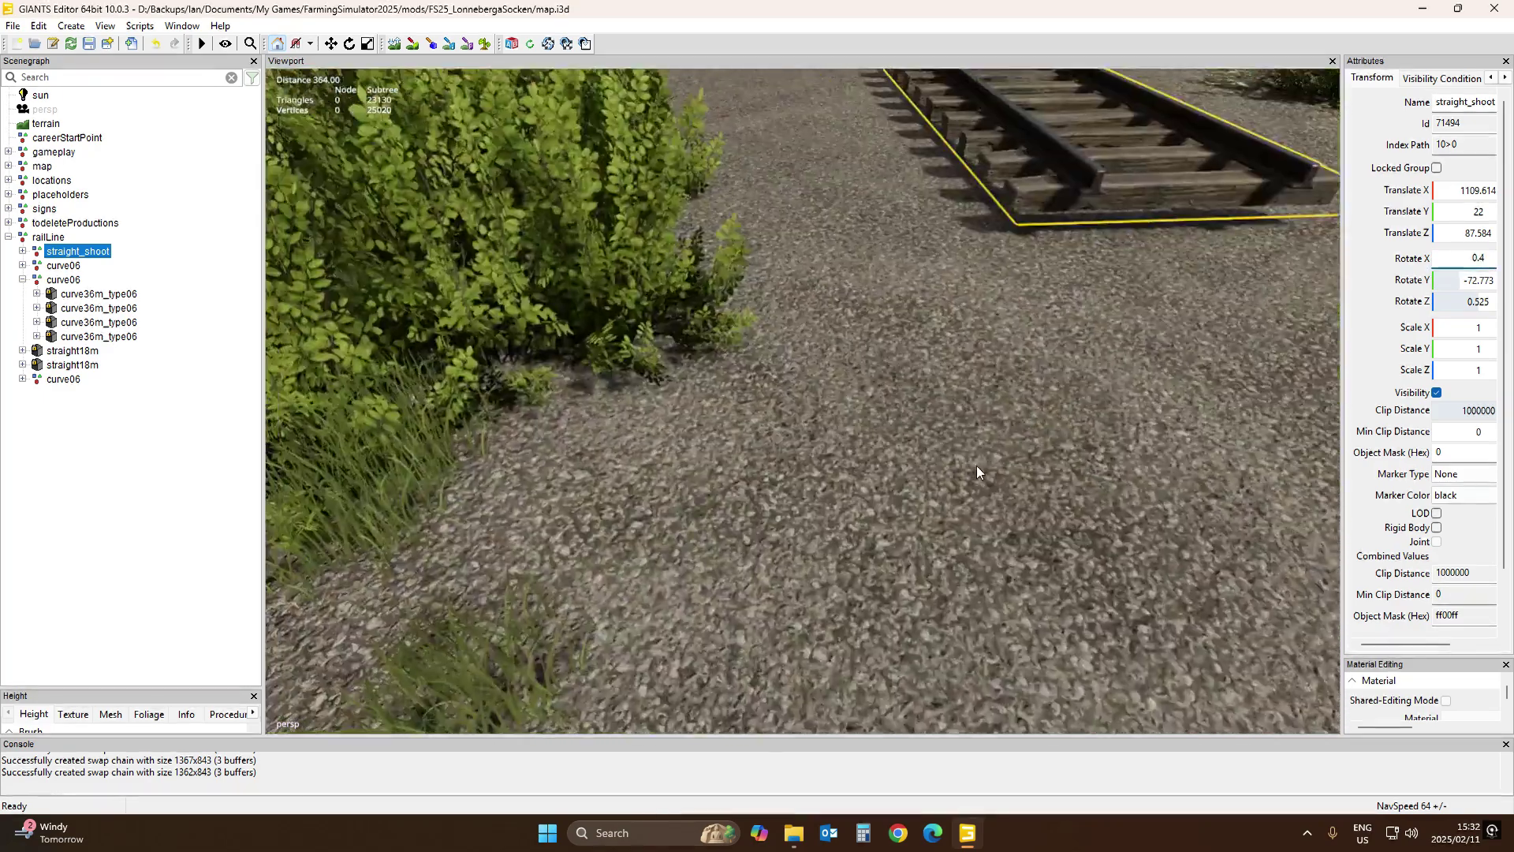
pyautogui.scroll(-3, 1013, 426)
pyautogui.scroll(5, 1024, 418)
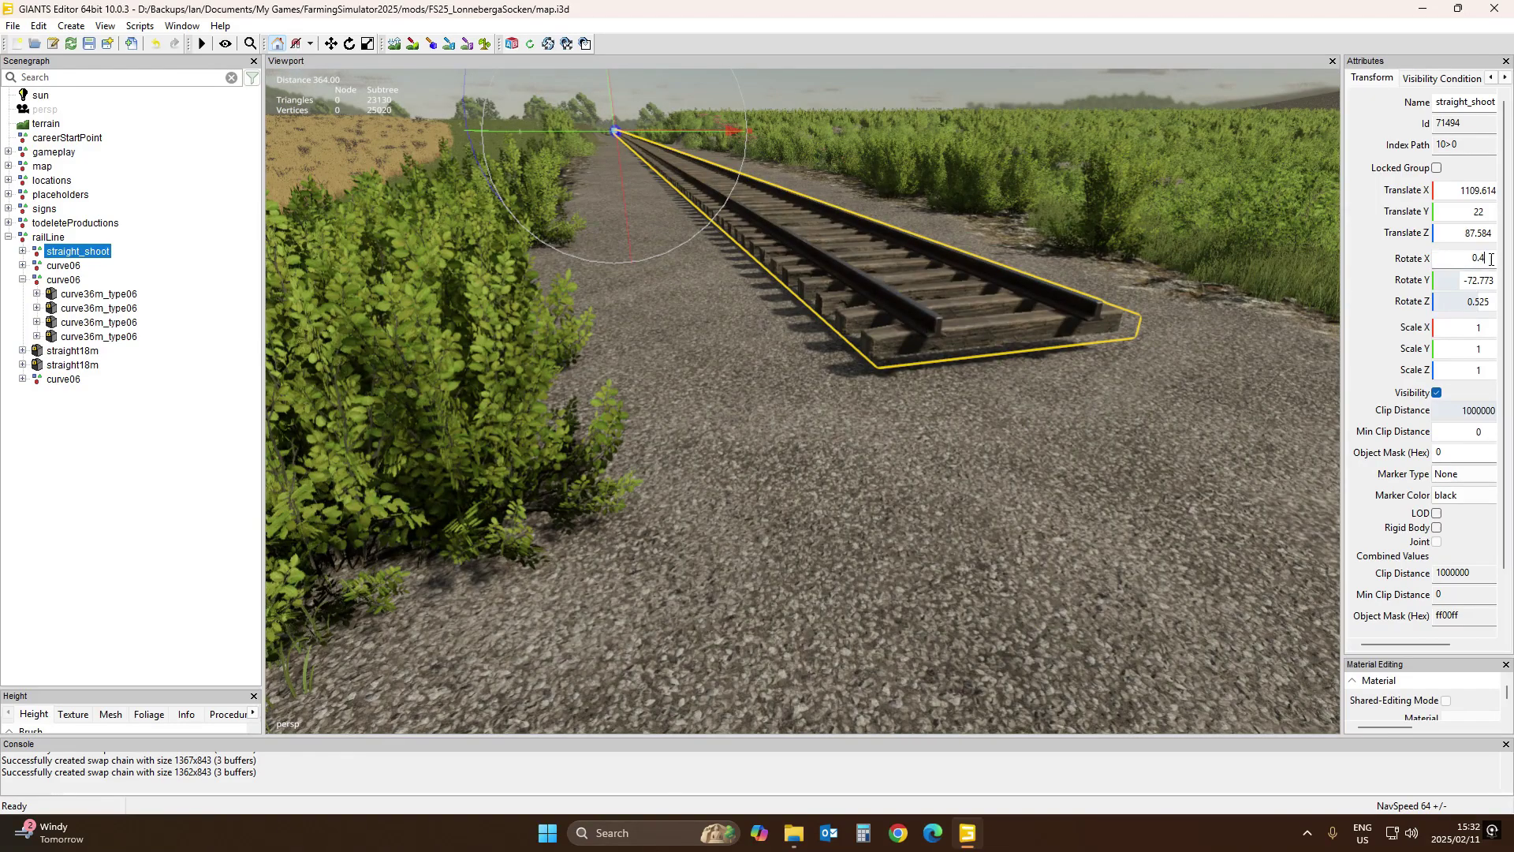
pyautogui.write('5')
pyautogui.press('Return')
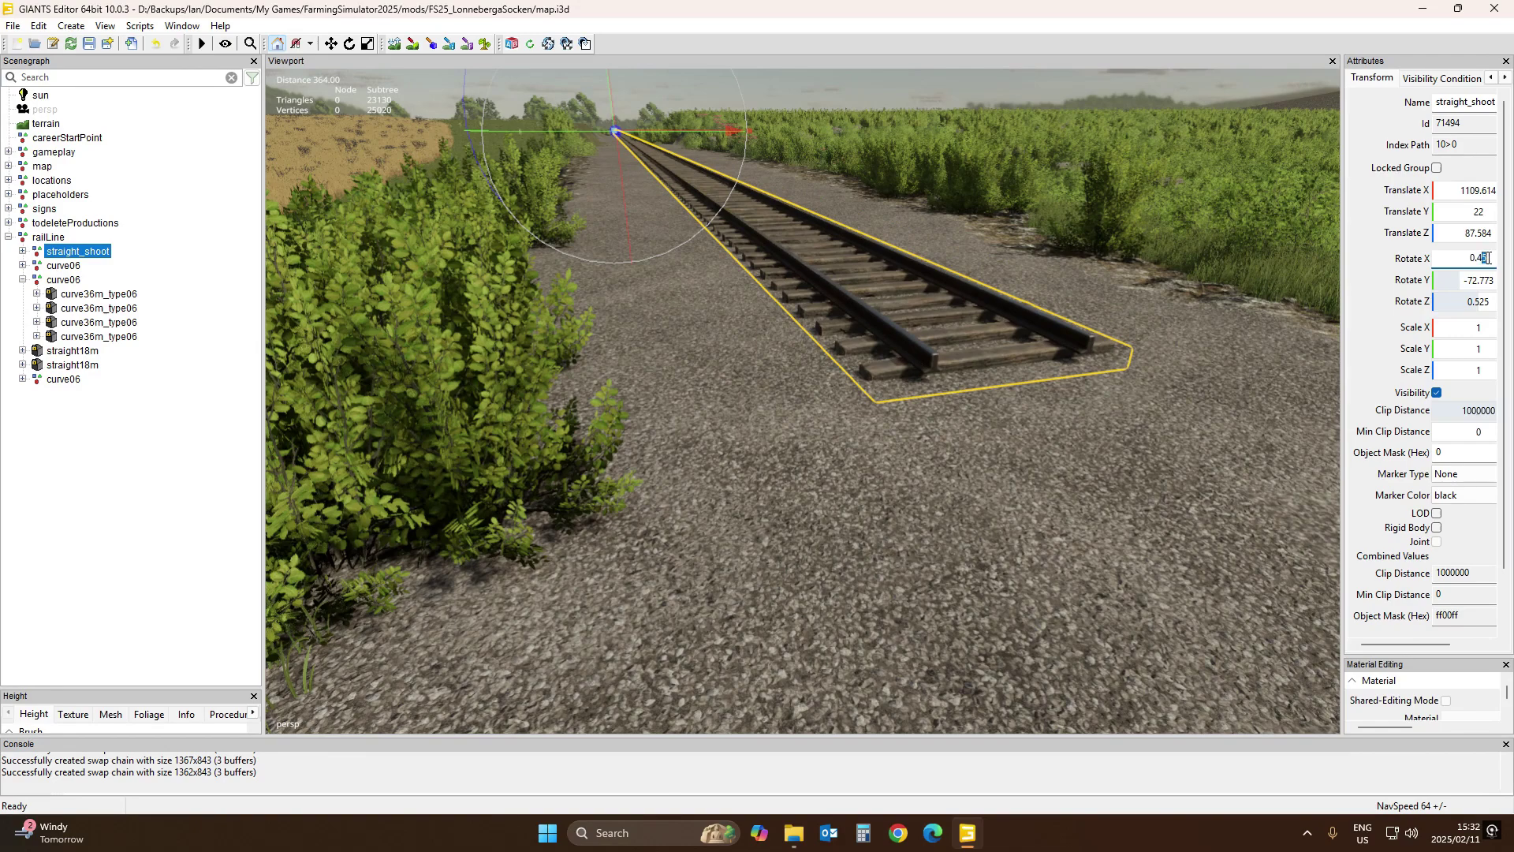
pyautogui.write('4')
pyautogui.press('Return')
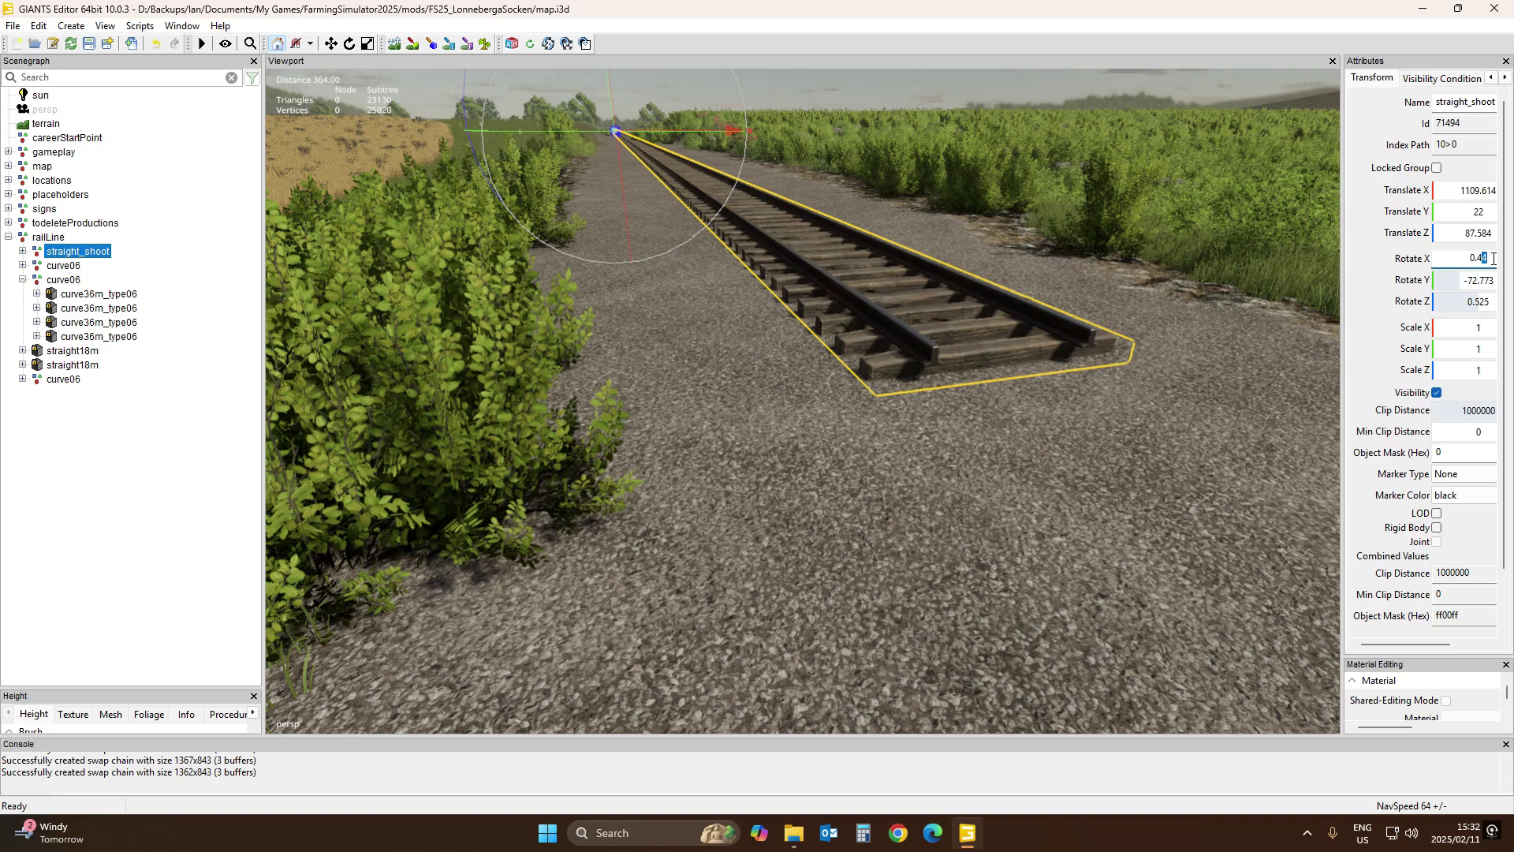
pyautogui.write('3')
pyautogui.press('Return')
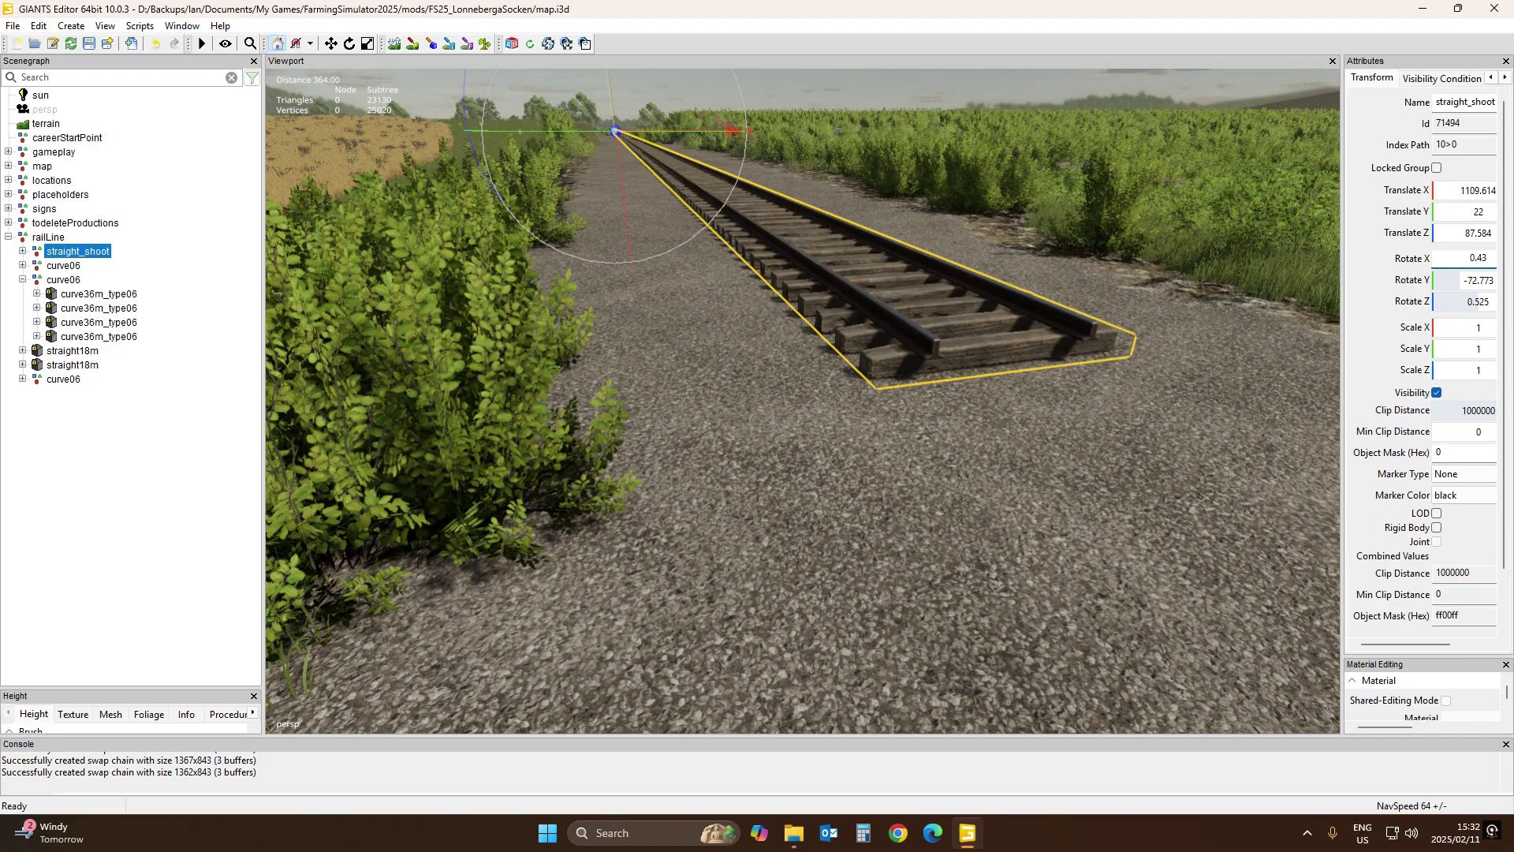
pyautogui.press('Return')
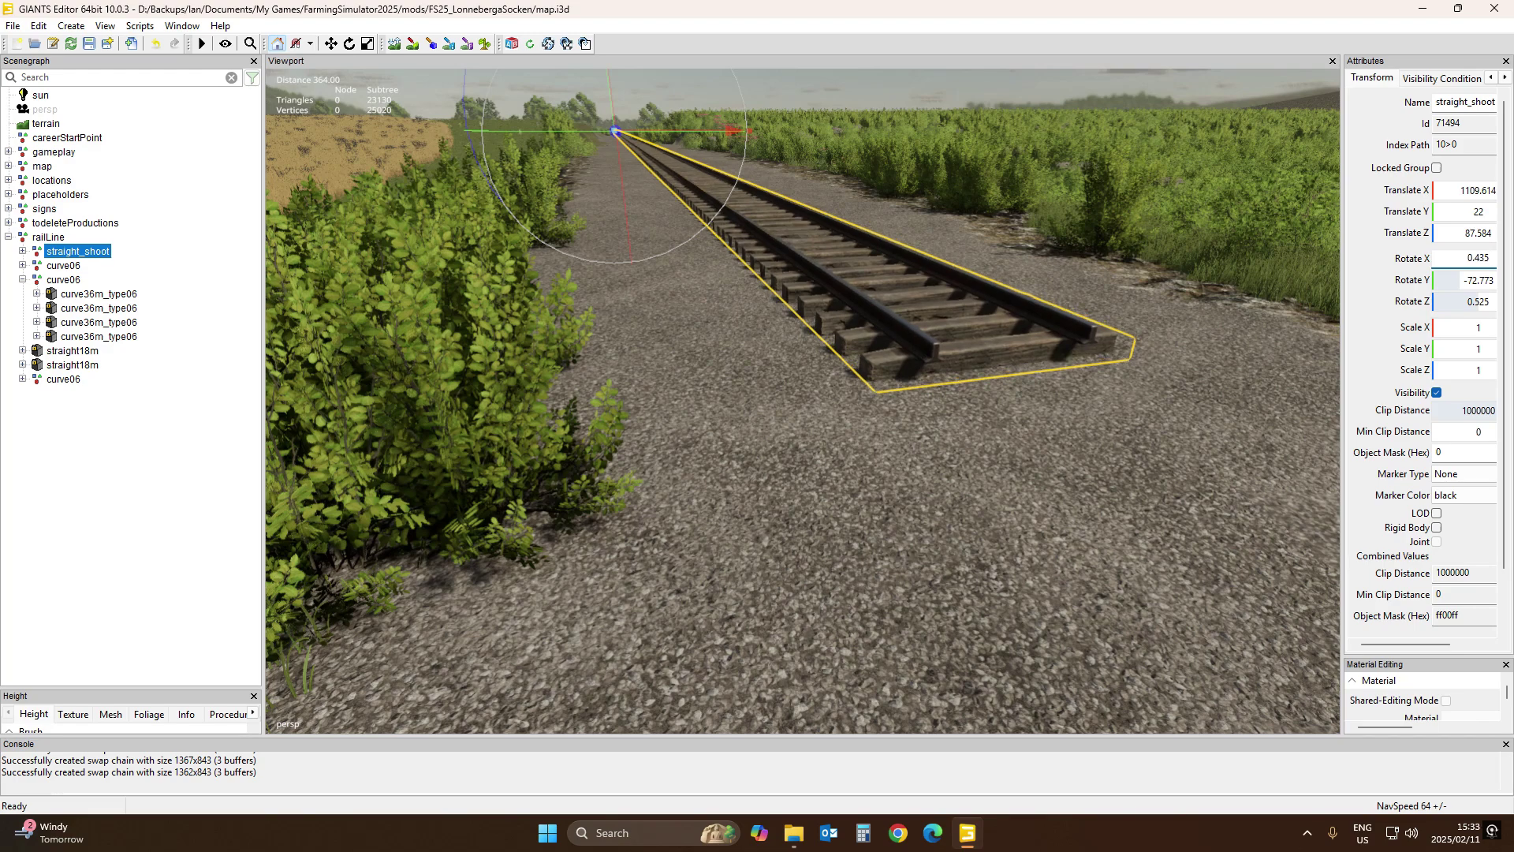
# Deselect the straight track and examine the fit of its sleepers against the gravel at ground level towards the trees
pyautogui.click(475, 503)
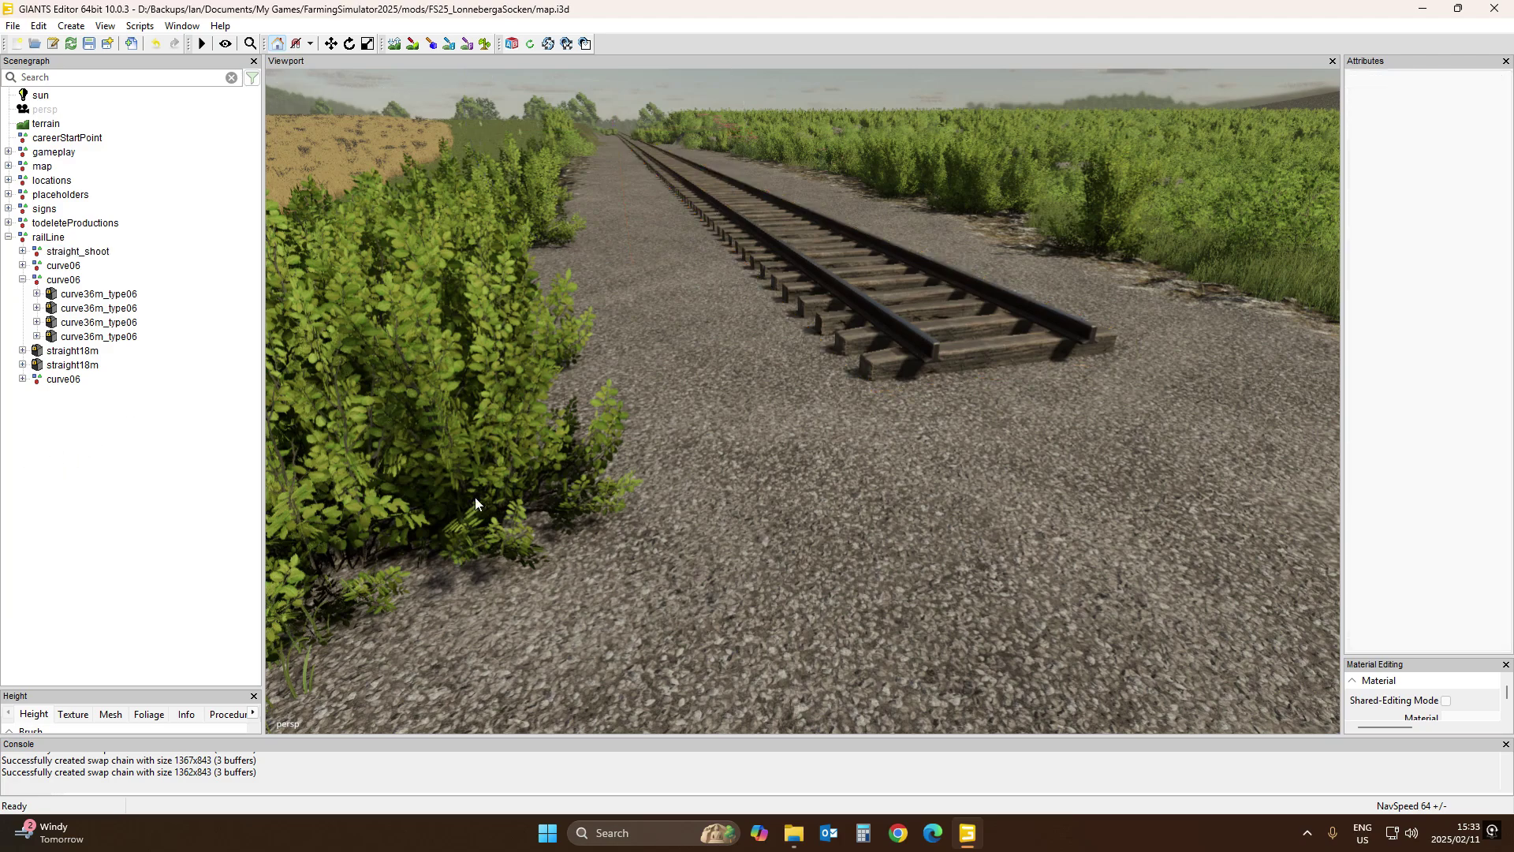
pyautogui.keyDown('alt'); pyautogui.moveTo(758, 519); pyautogui.dragTo(754, 448); pyautogui.keyUp('alt')
pyautogui.scroll(-5, 783, 554)
pyautogui.scroll(3, 717, 468)
pyautogui.scroll(4, 726, 459)
pyautogui.scroll(3, 725, 453)
pyautogui.scroll(8, 754, 447)
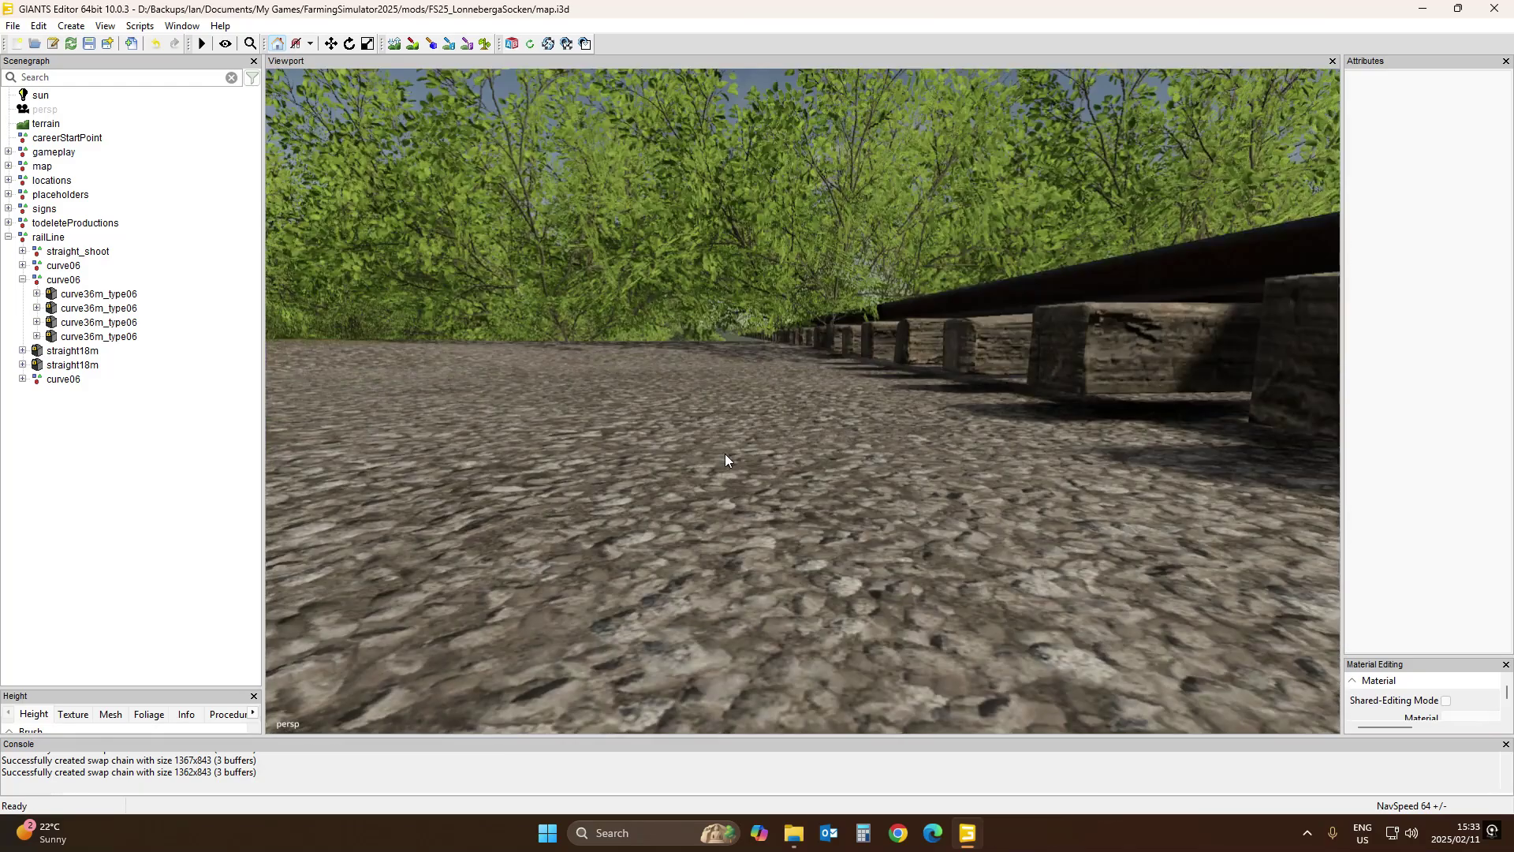
# Lower the straight_shoot group by setting its Translate Y to 21.9
pyautogui.scroll(-6, 752, 462)
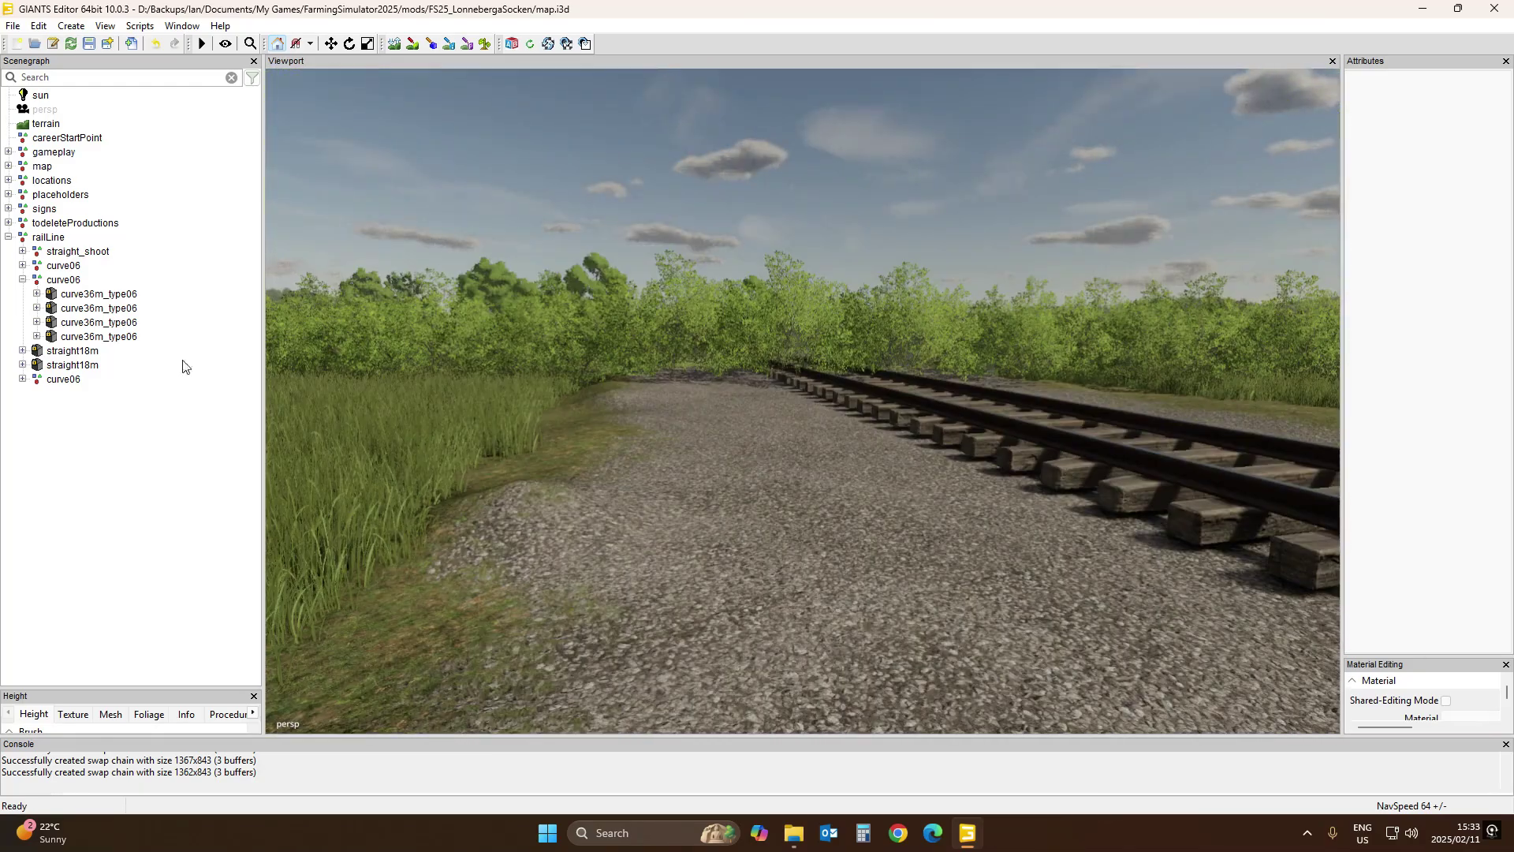
pyautogui.click(75, 252)
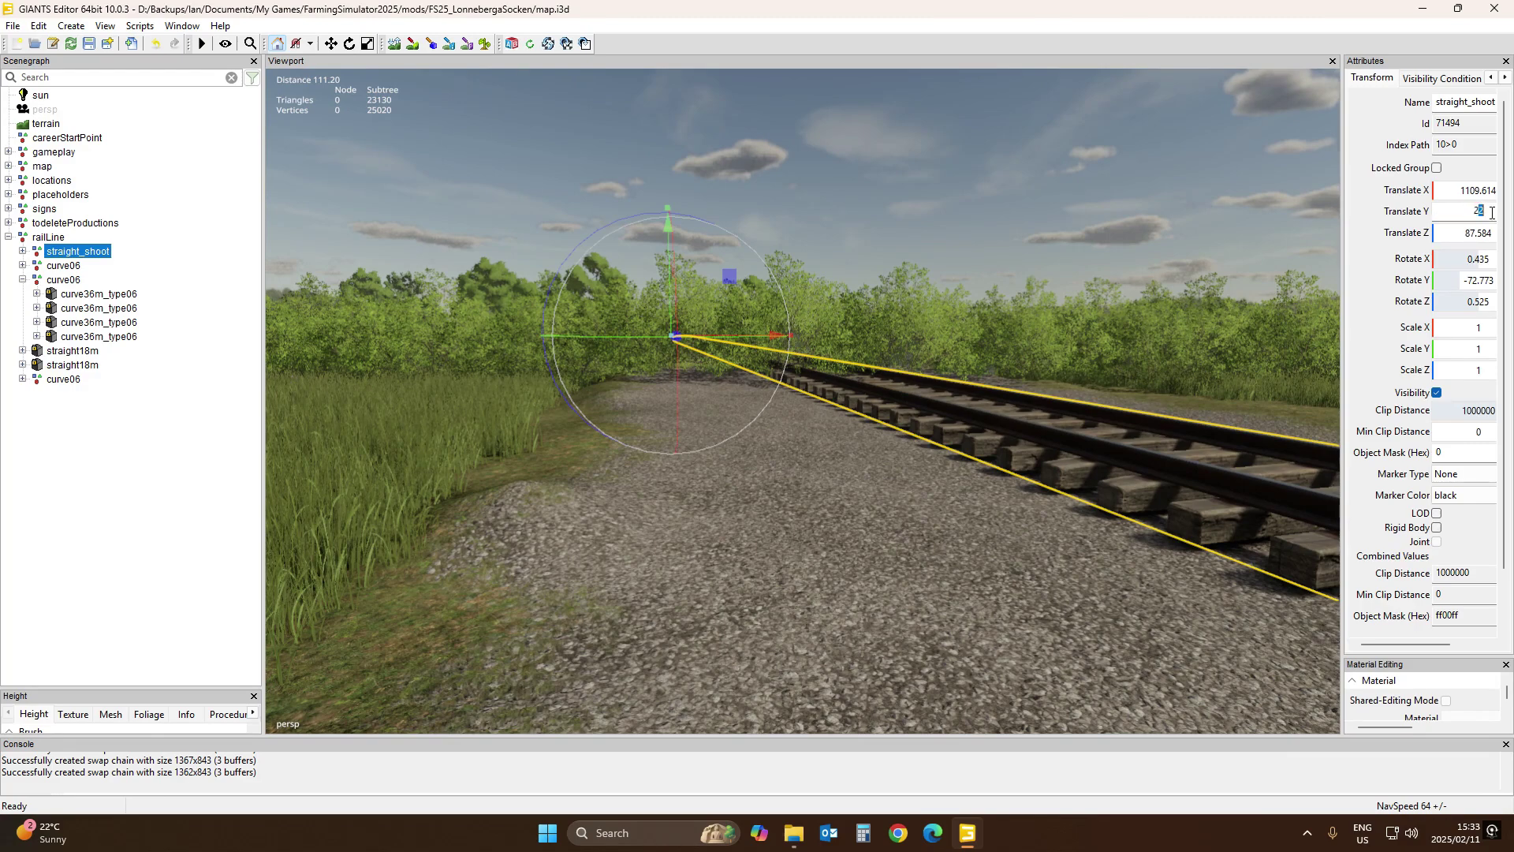
pyautogui.click(1492, 213)
pyautogui.write('21')
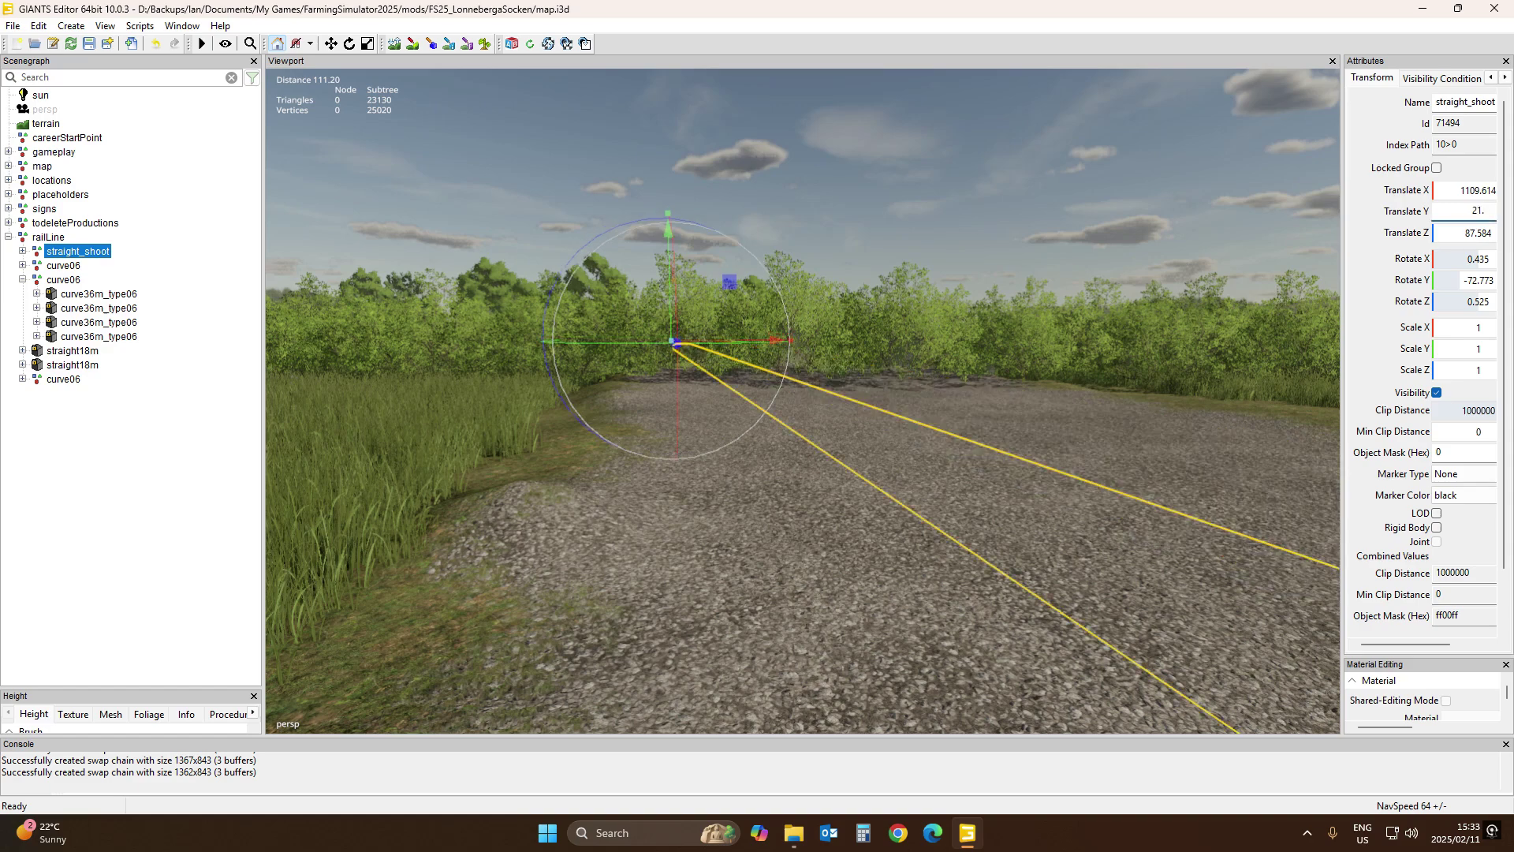
pyautogui.write('.9')
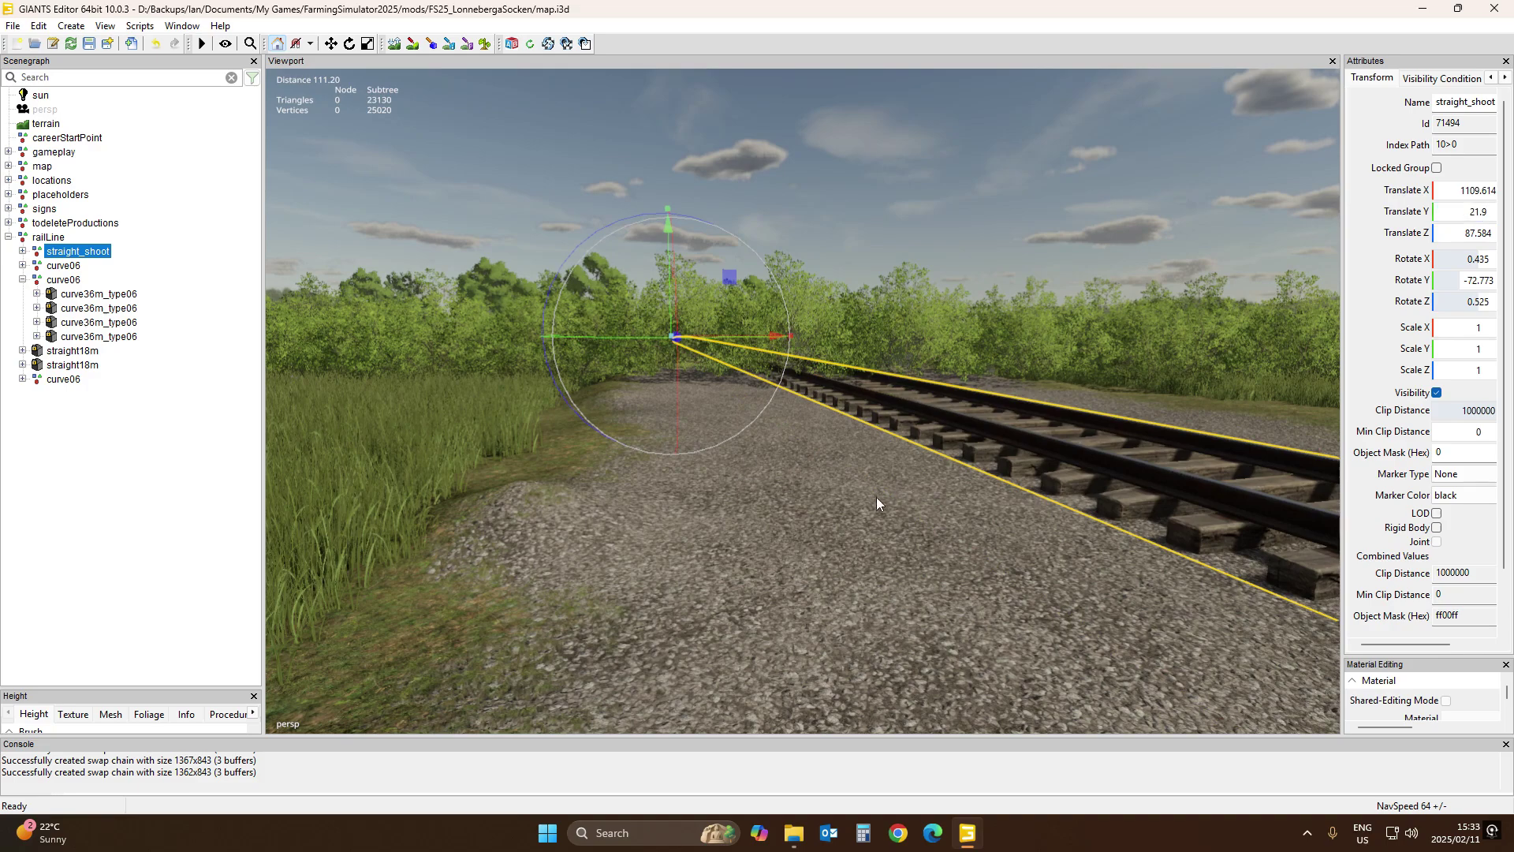
# Set the straight_shoot group's Rotate X to 0.43 and check how its open end sits on the gravel
pyautogui.moveTo(878, 497); pyautogui.dragTo(1115, 565, button='right')
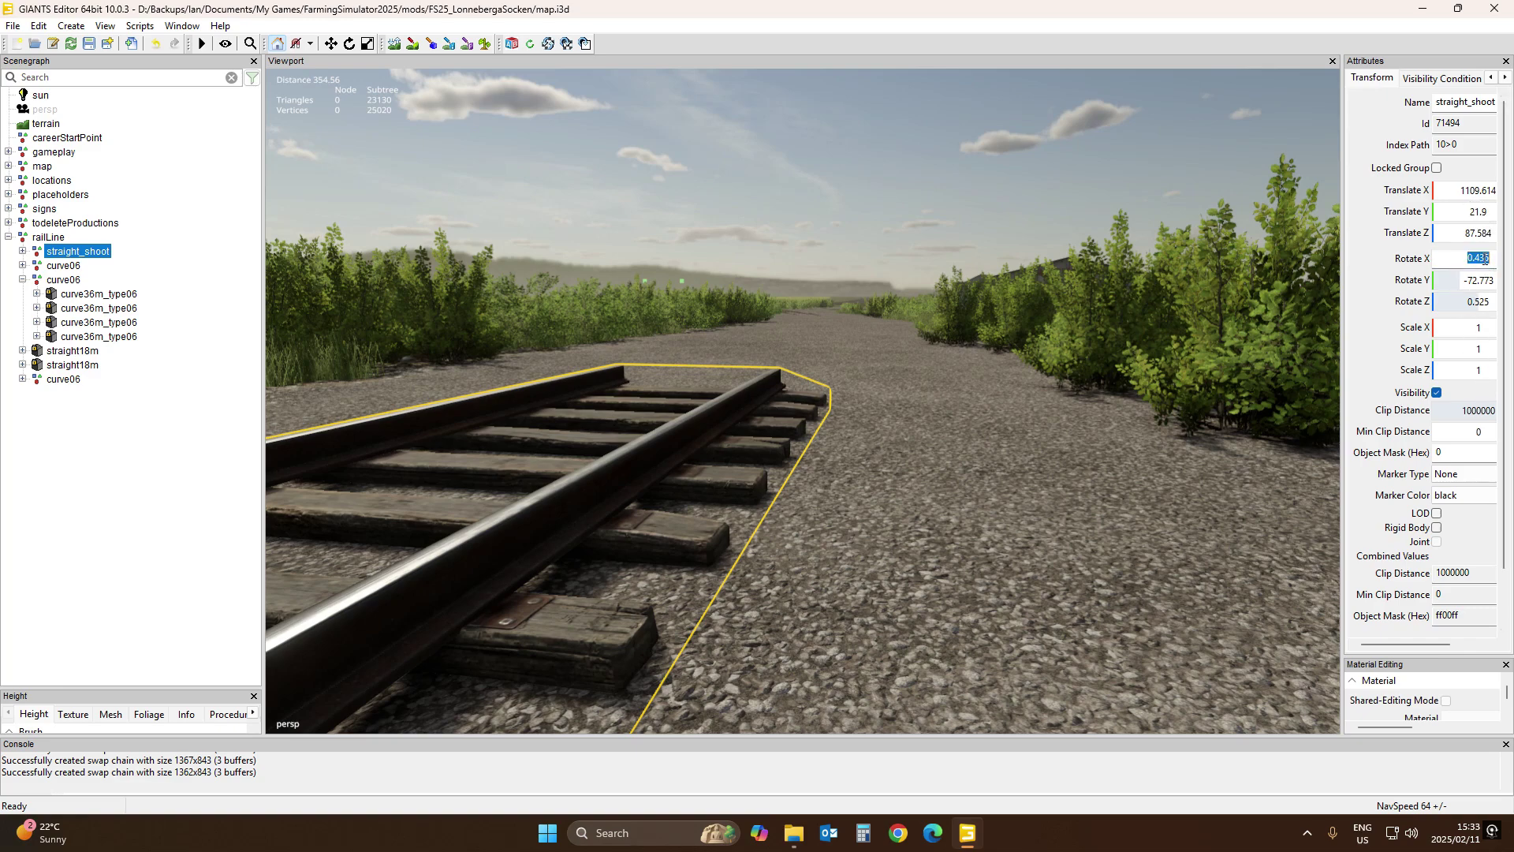
pyautogui.moveTo(1488, 257); pyautogui.dragTo(1499, 265)
pyautogui.press('BackSpace')
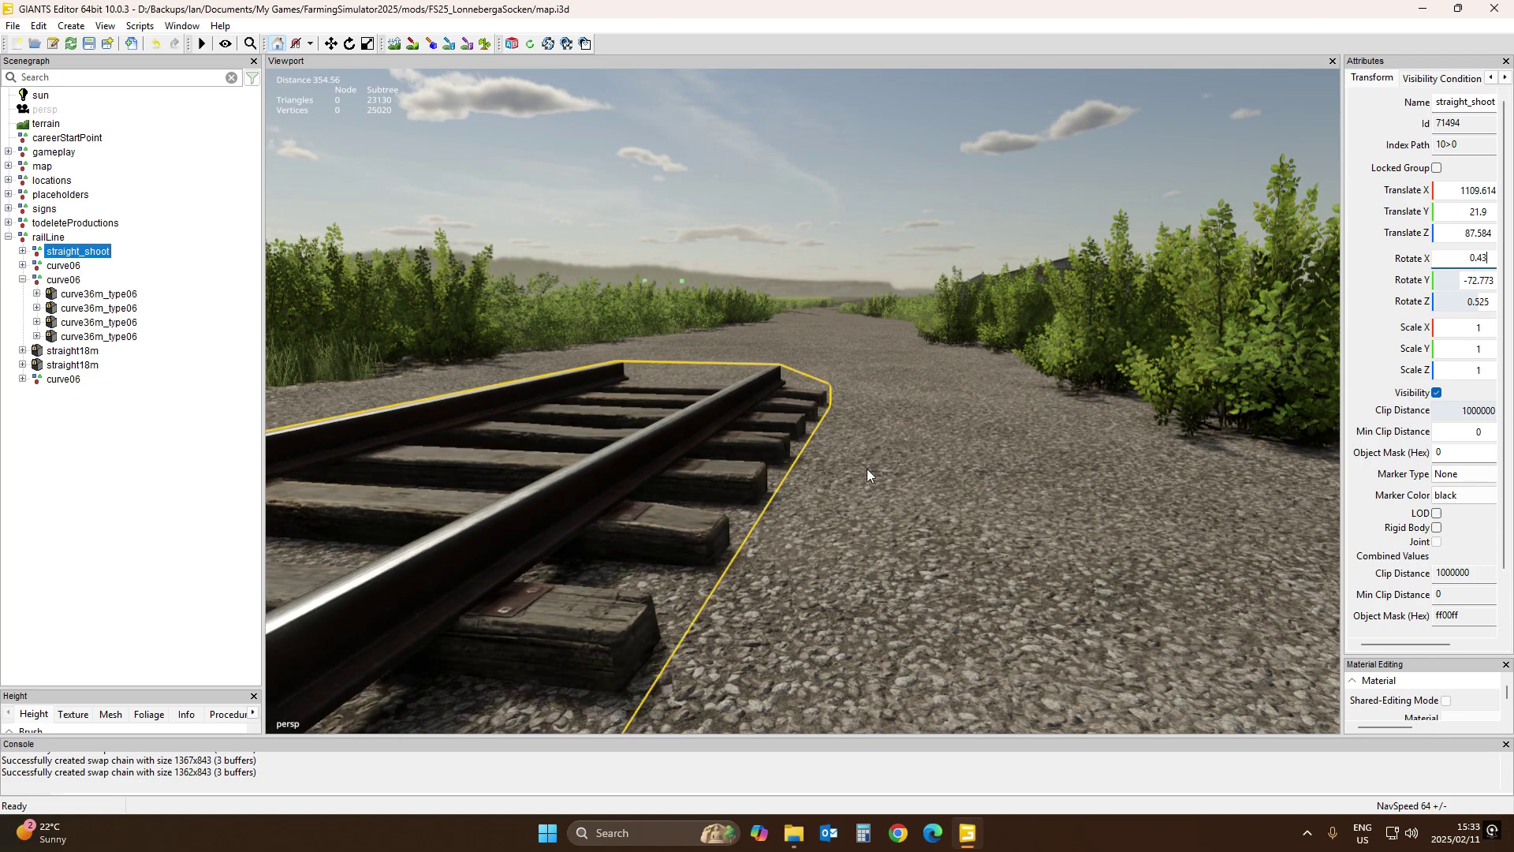
pyautogui.scroll(5, 867, 468)
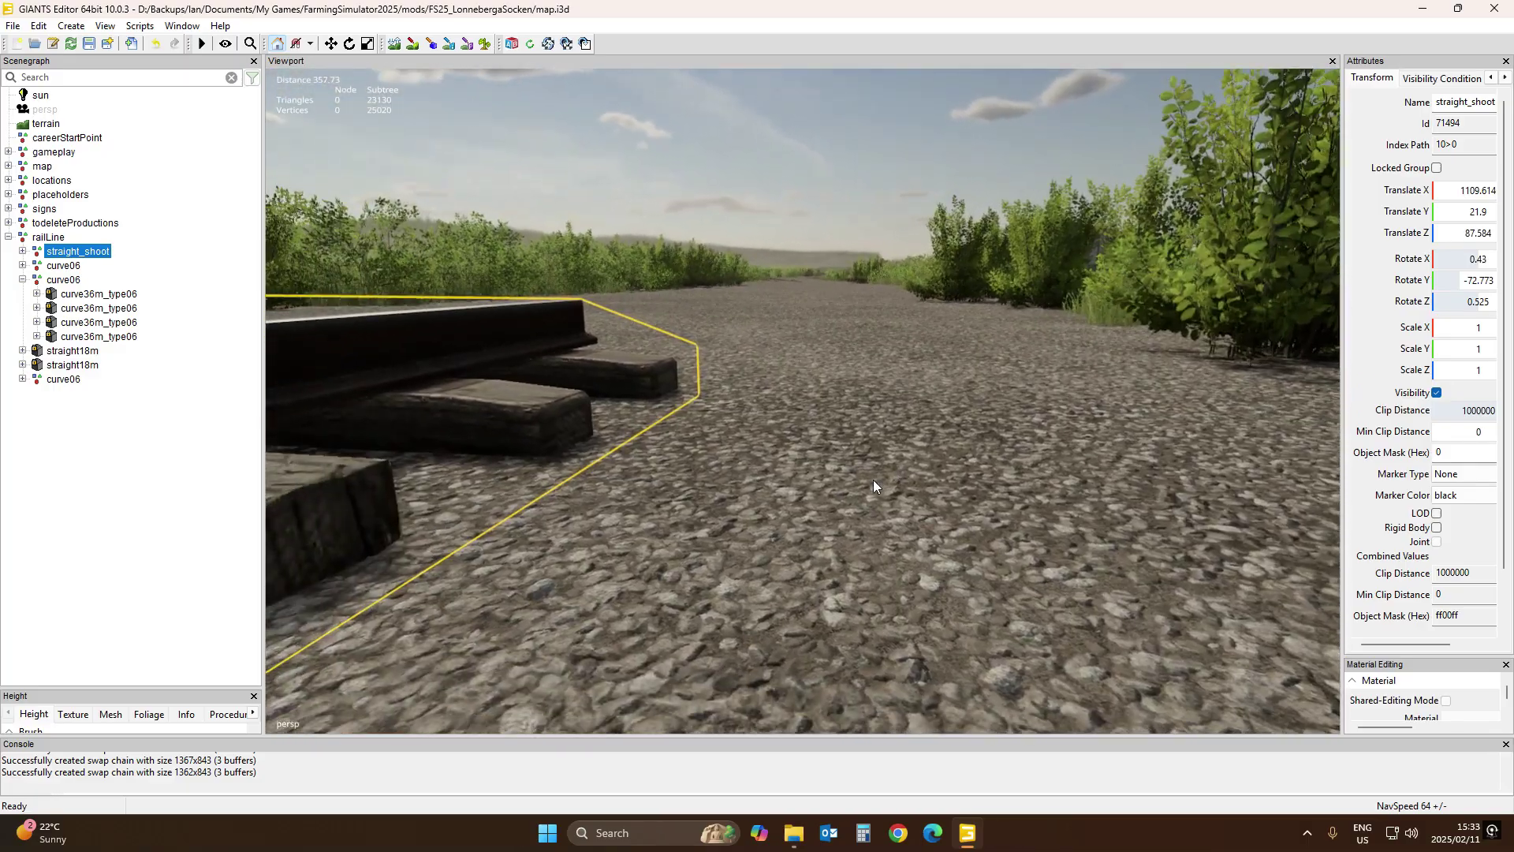
pyautogui.moveTo(873, 480); pyautogui.dragTo(916, 534, button='right')
pyautogui.scroll(5, 799, 480)
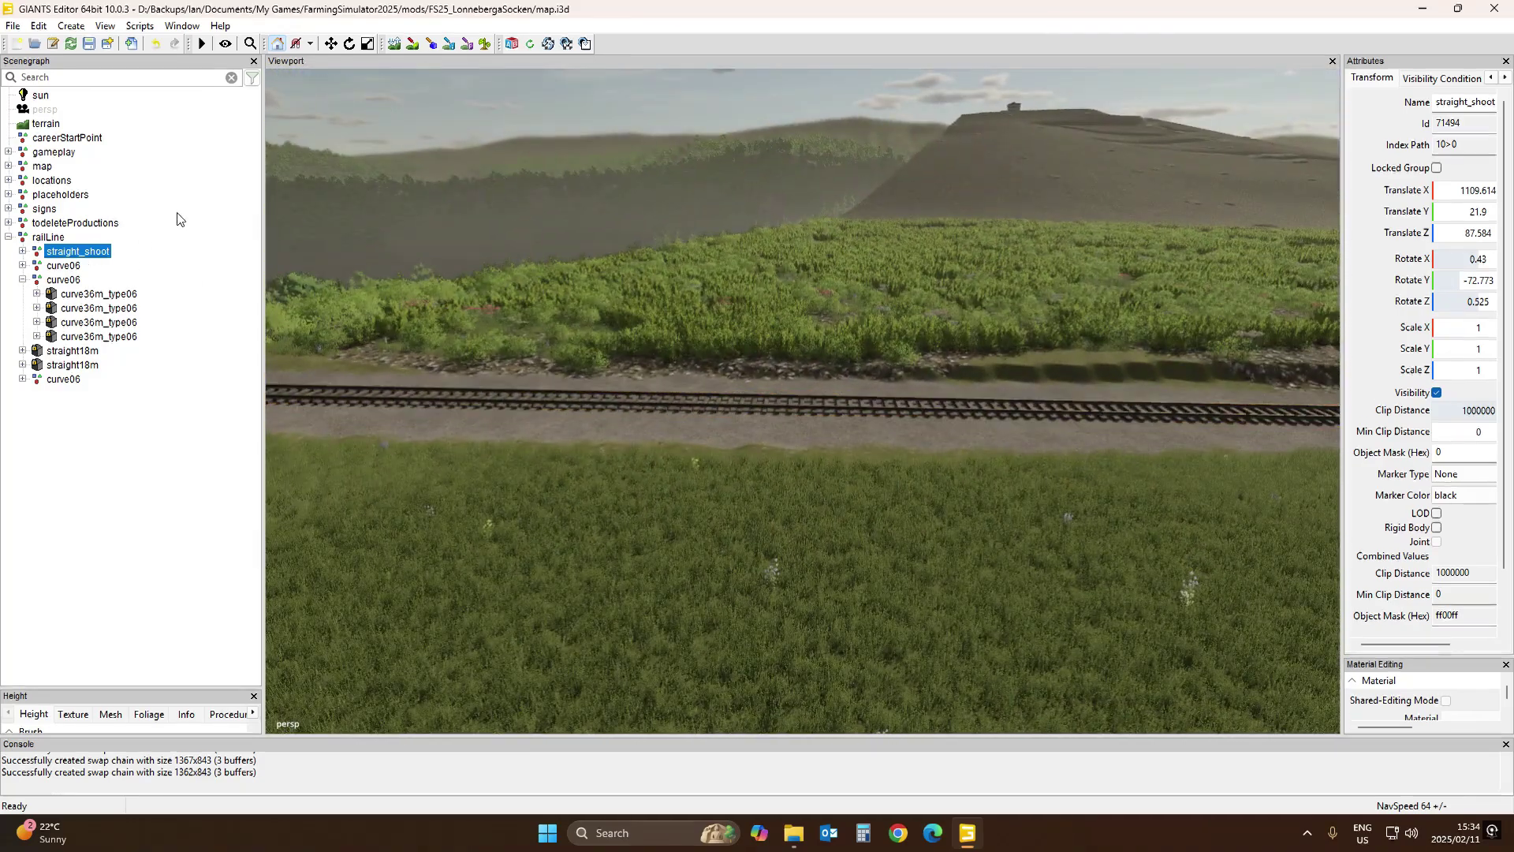
# Deselect the straight track, enlarge the terrain brush settings area and activate terrain texture painting above the gravel bed
pyautogui.click(821, 497)
pyautogui.moveTo(820, 497); pyautogui.dragTo(757, 702, button='right')
pyautogui.scroll(-5, 828, 513)
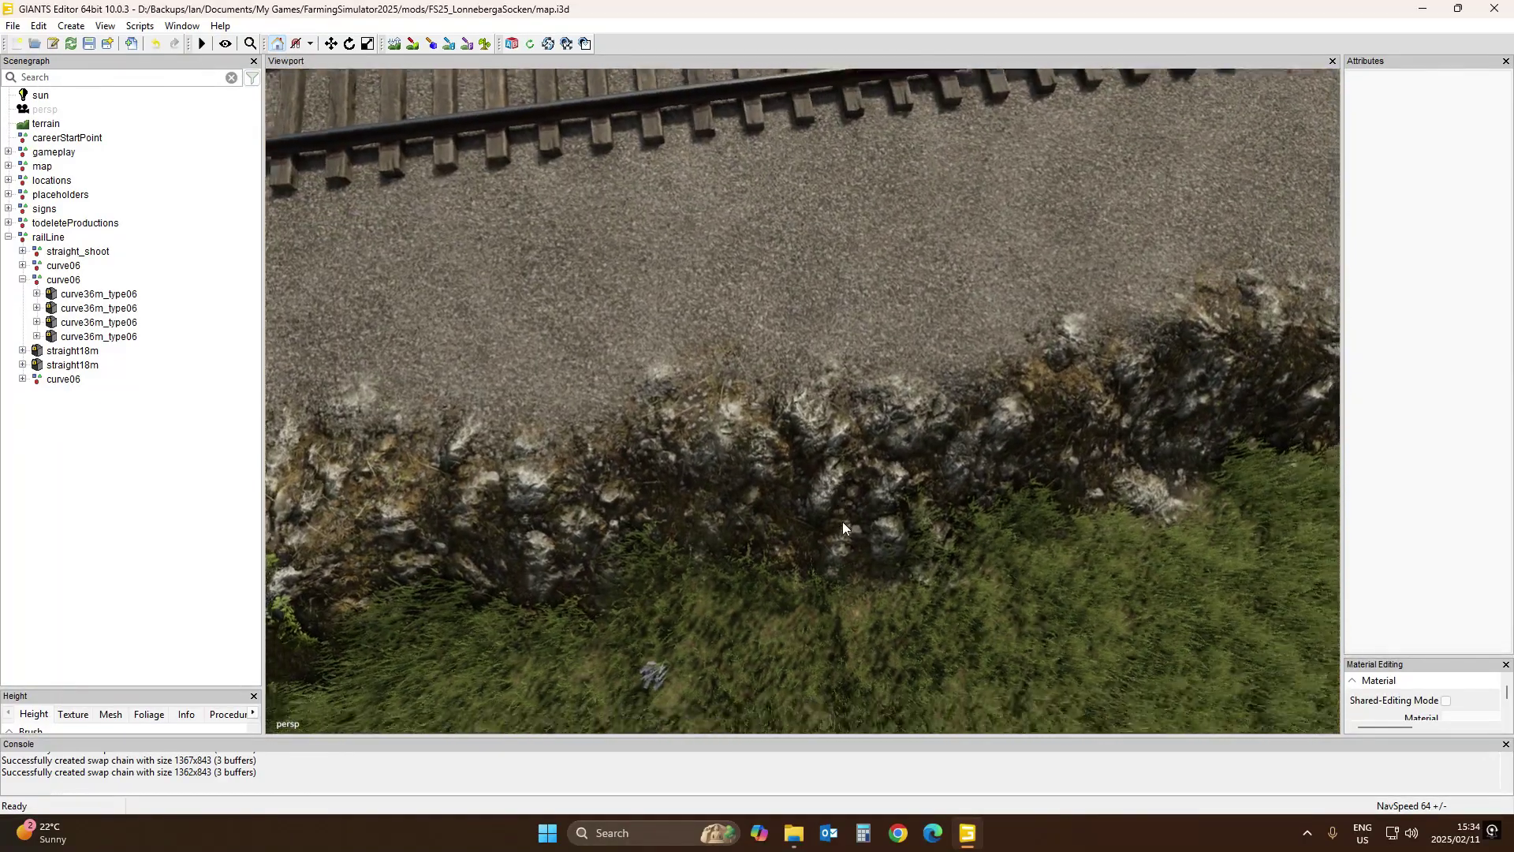
pyautogui.scroll(2, 839, 513)
pyautogui.scroll(1, 834, 514)
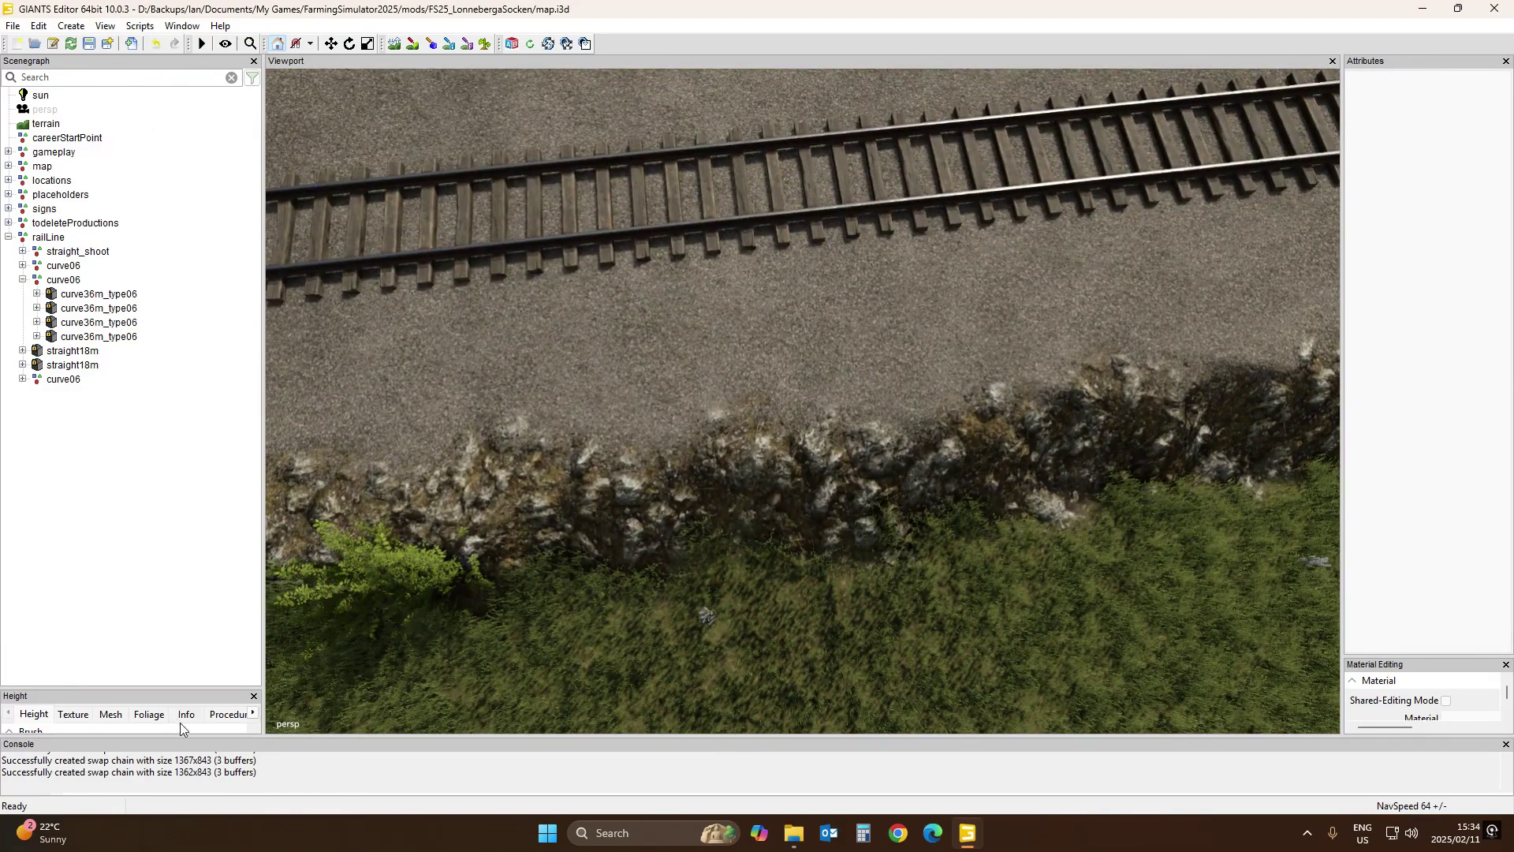
pyautogui.moveTo(172, 688)
pyautogui.mouseDown()
pyautogui.moveTo(149, 518)
pyautogui.moveTo(158, 282)
pyautogui.mouseUp()
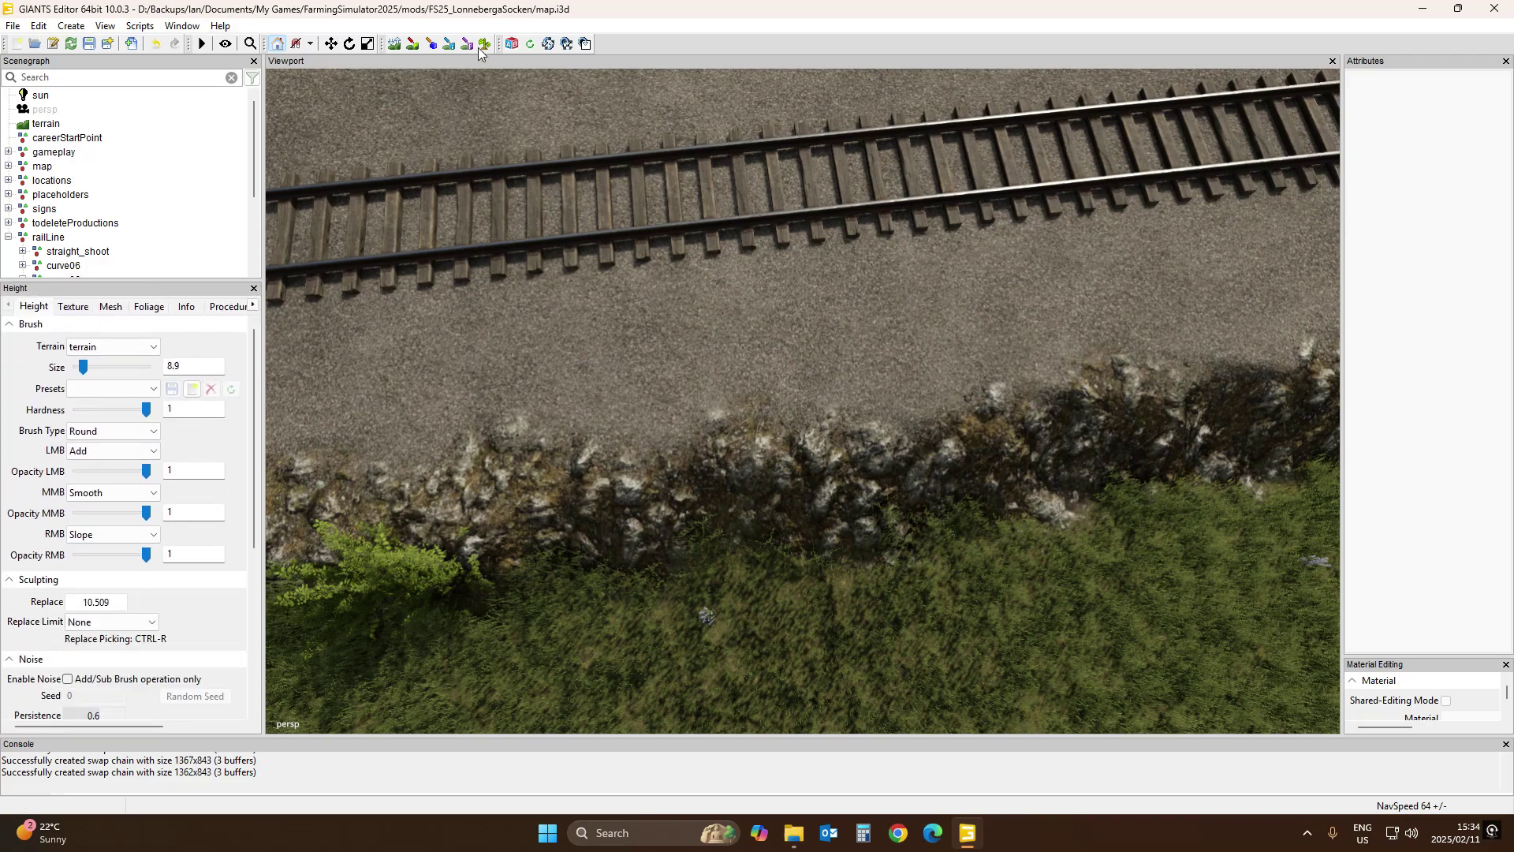
pyautogui.click(414, 44)
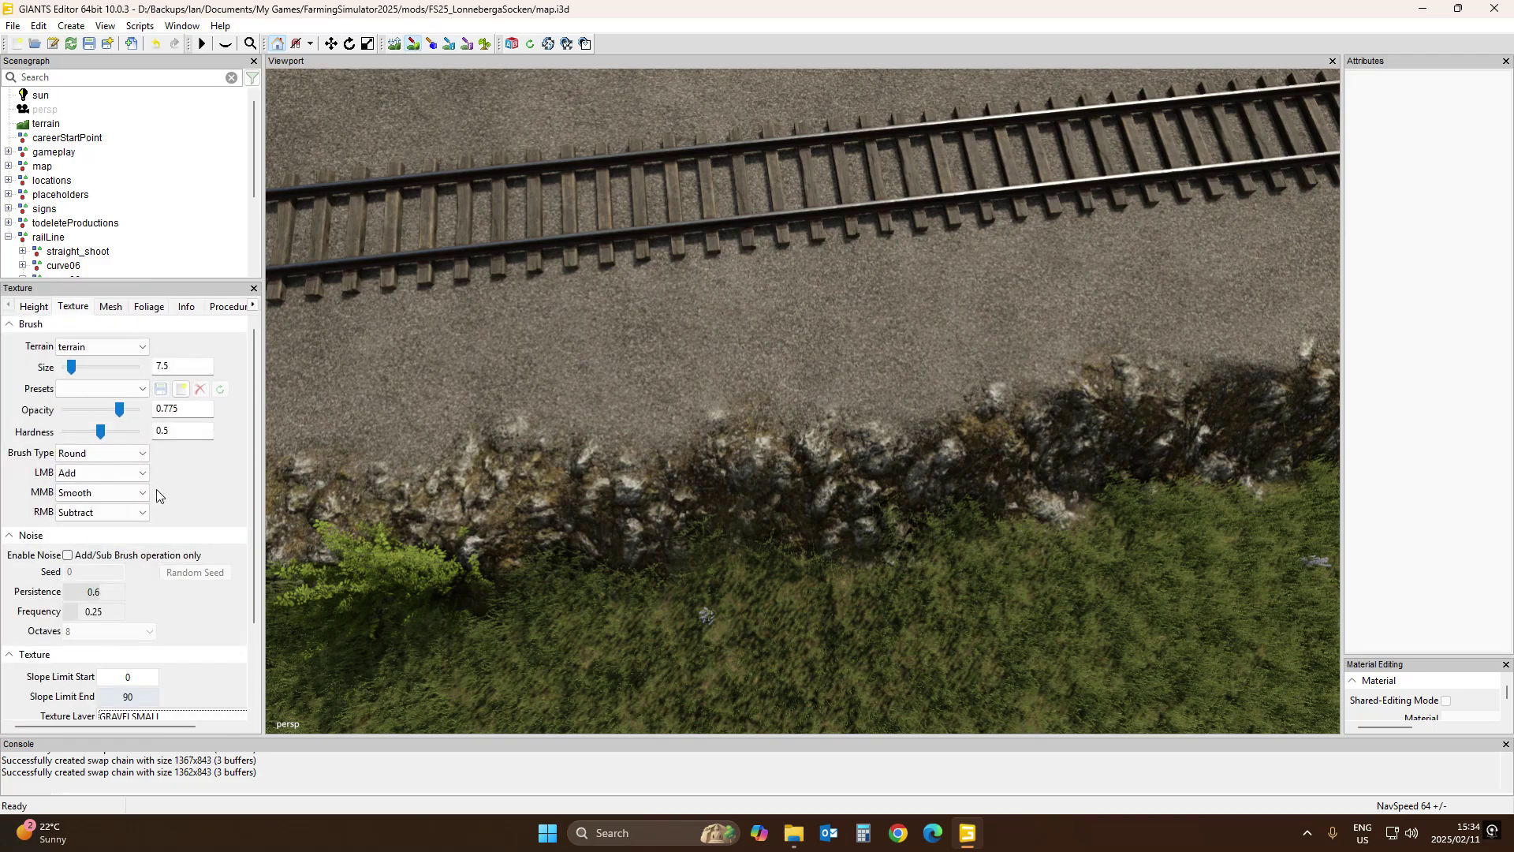
pyautogui.click(114, 352)
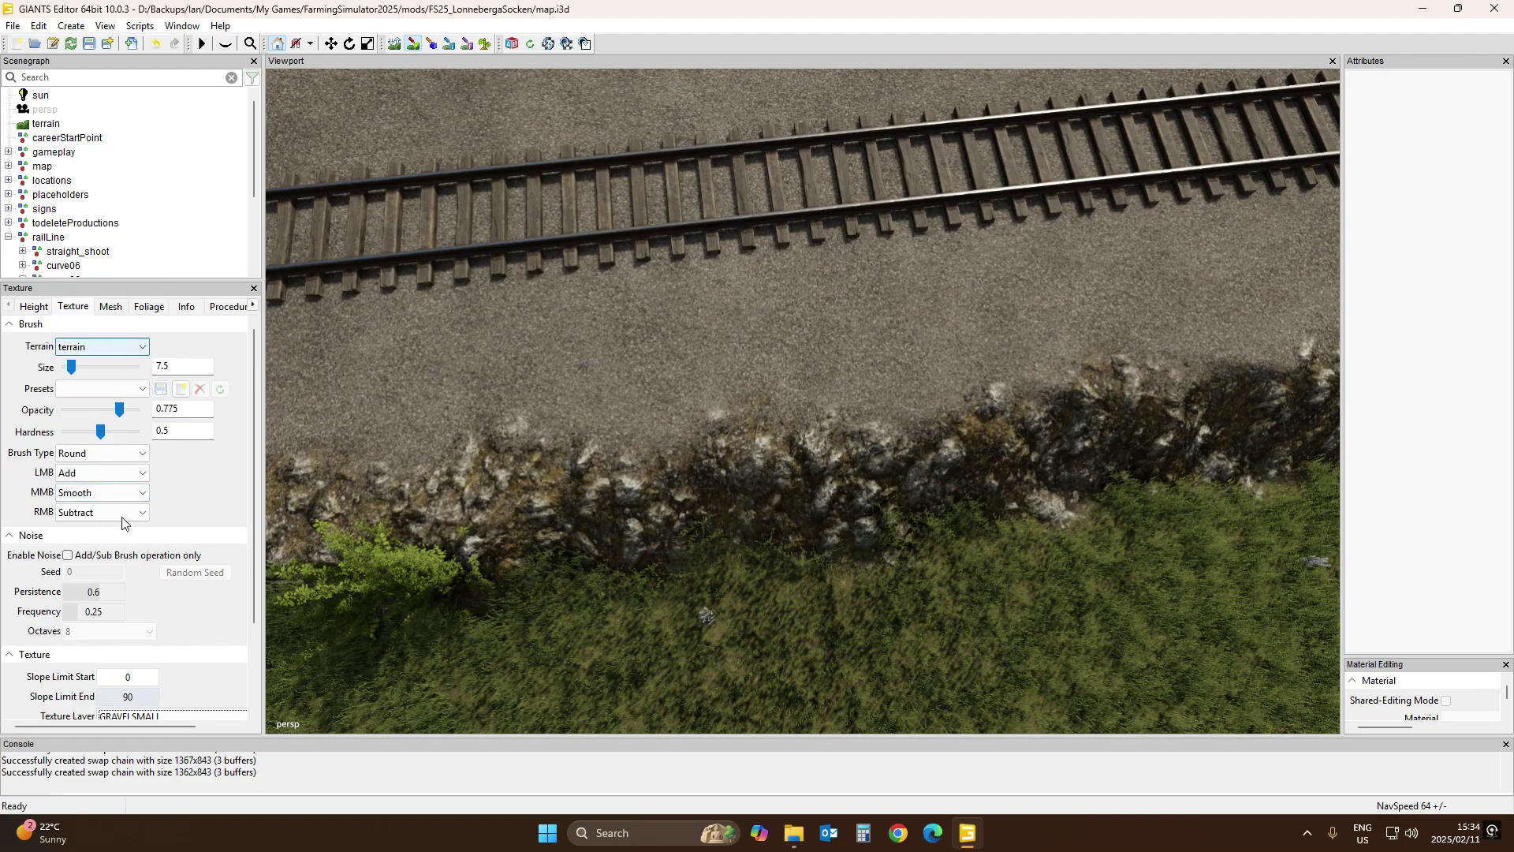
# Try the FOREST_STONES texture layer by painting a test patch across the track bed
pyautogui.moveTo(257, 484); pyautogui.dragTo(272, 581)
pyautogui.click(186, 606)
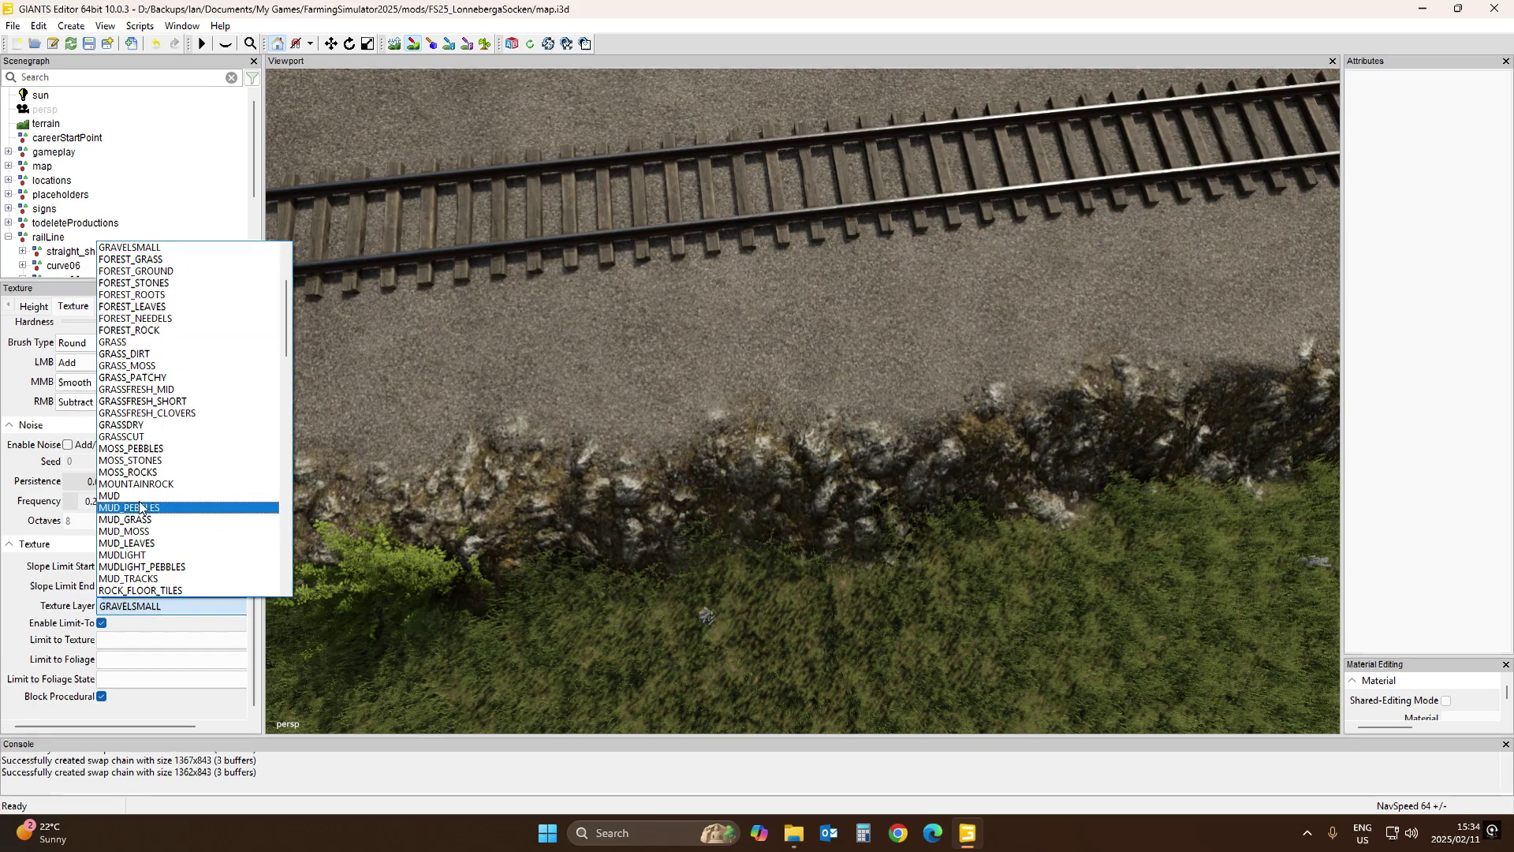
pyautogui.click(132, 283)
pyautogui.click(732, 207)
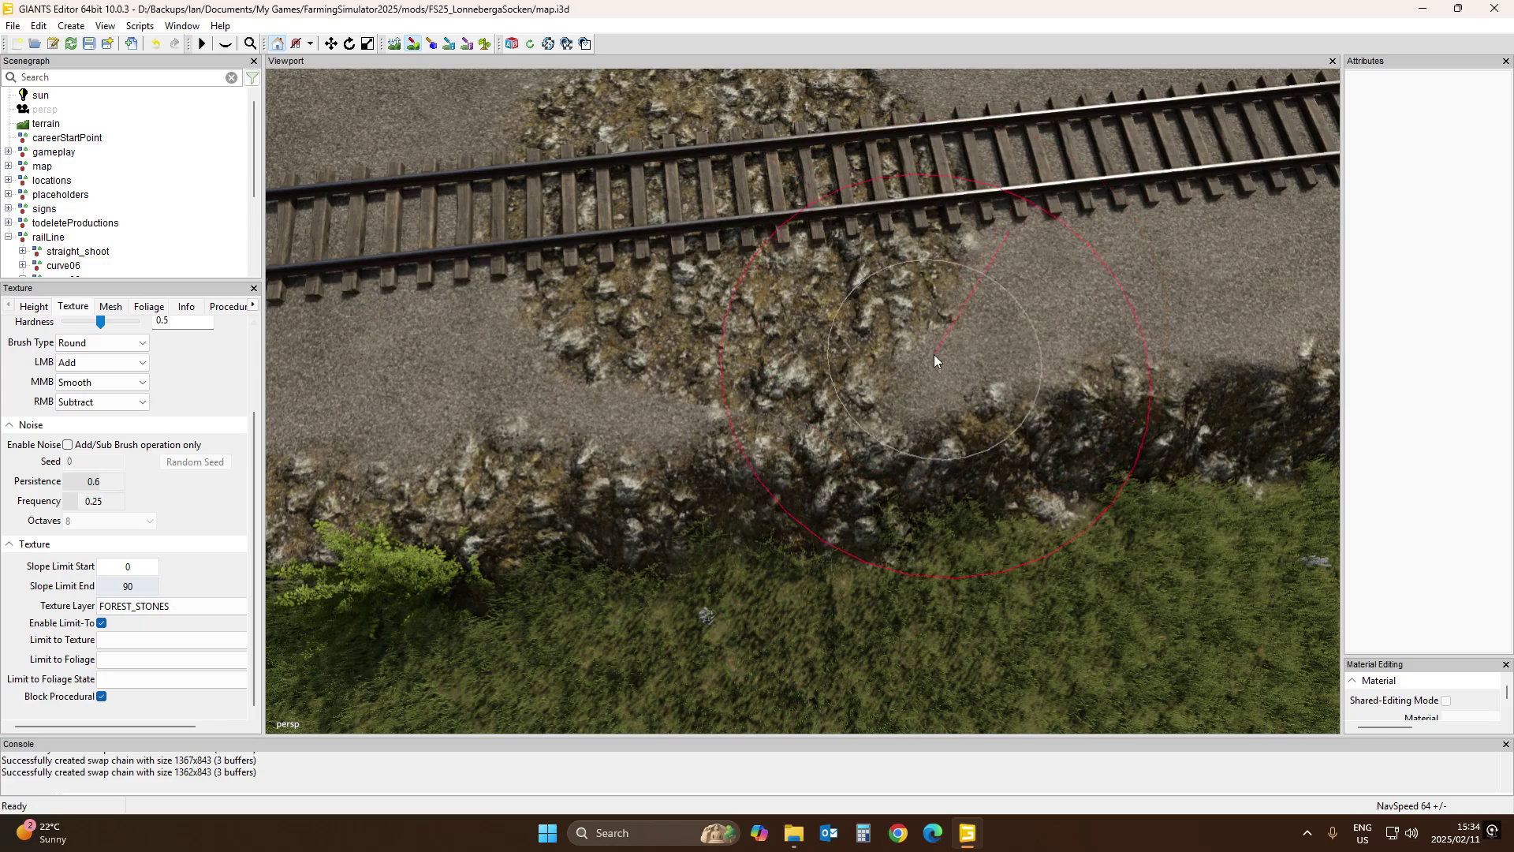
# Try the FOREST_ROCK texture layer along the track bed, then undo both the rock and the forest stones test patches
pyautogui.moveTo(934, 353)
pyautogui.mouseDown(button='right')
pyautogui.moveTo(920, 186)
pyautogui.moveTo(928, 324)
pyautogui.moveTo(930, 302)
pyautogui.mouseUp(button='right')
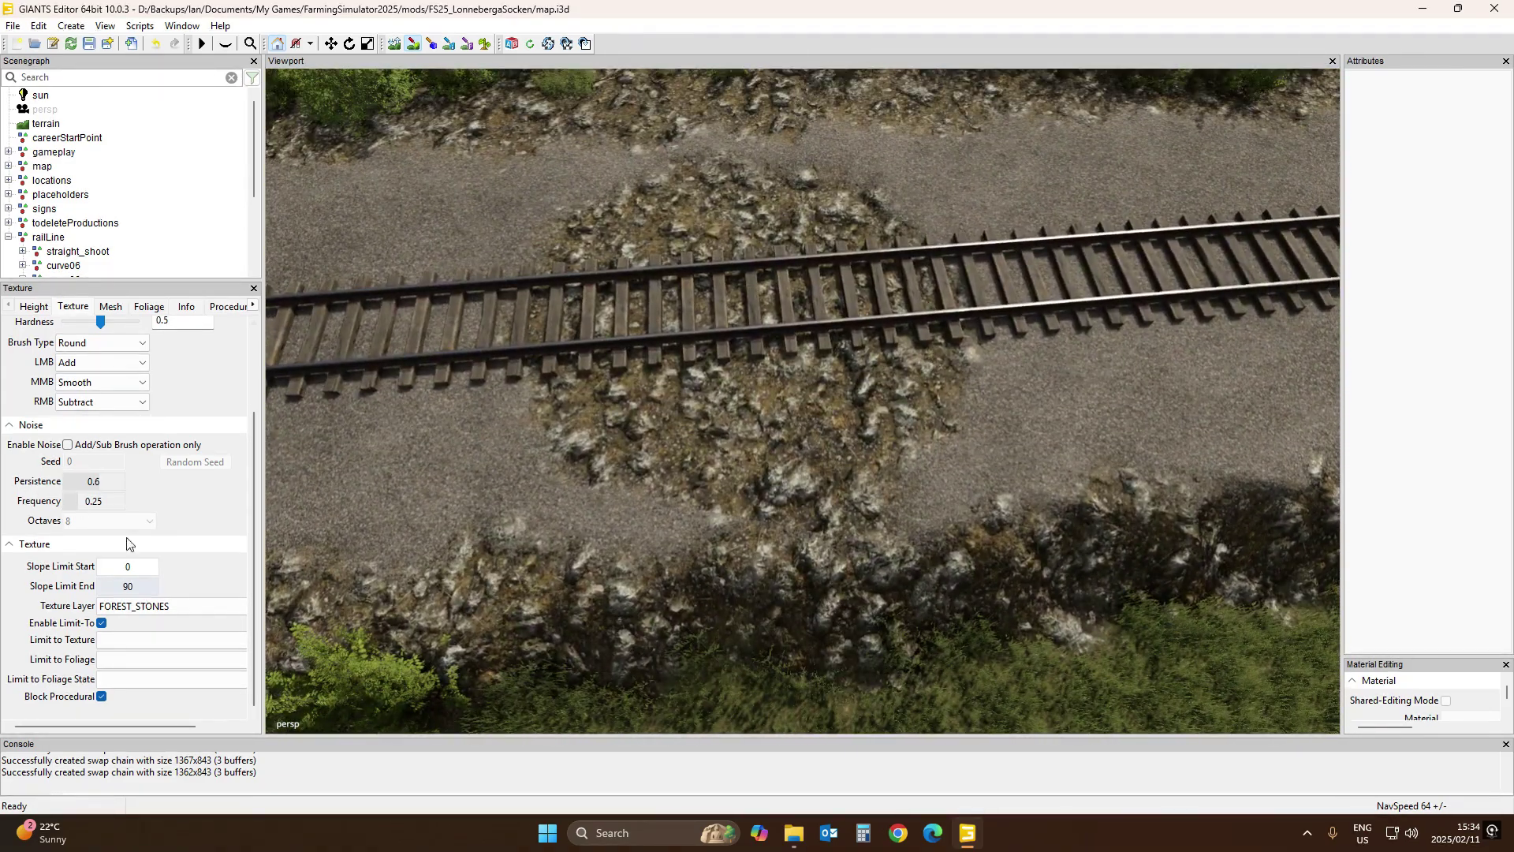
pyautogui.click(135, 606)
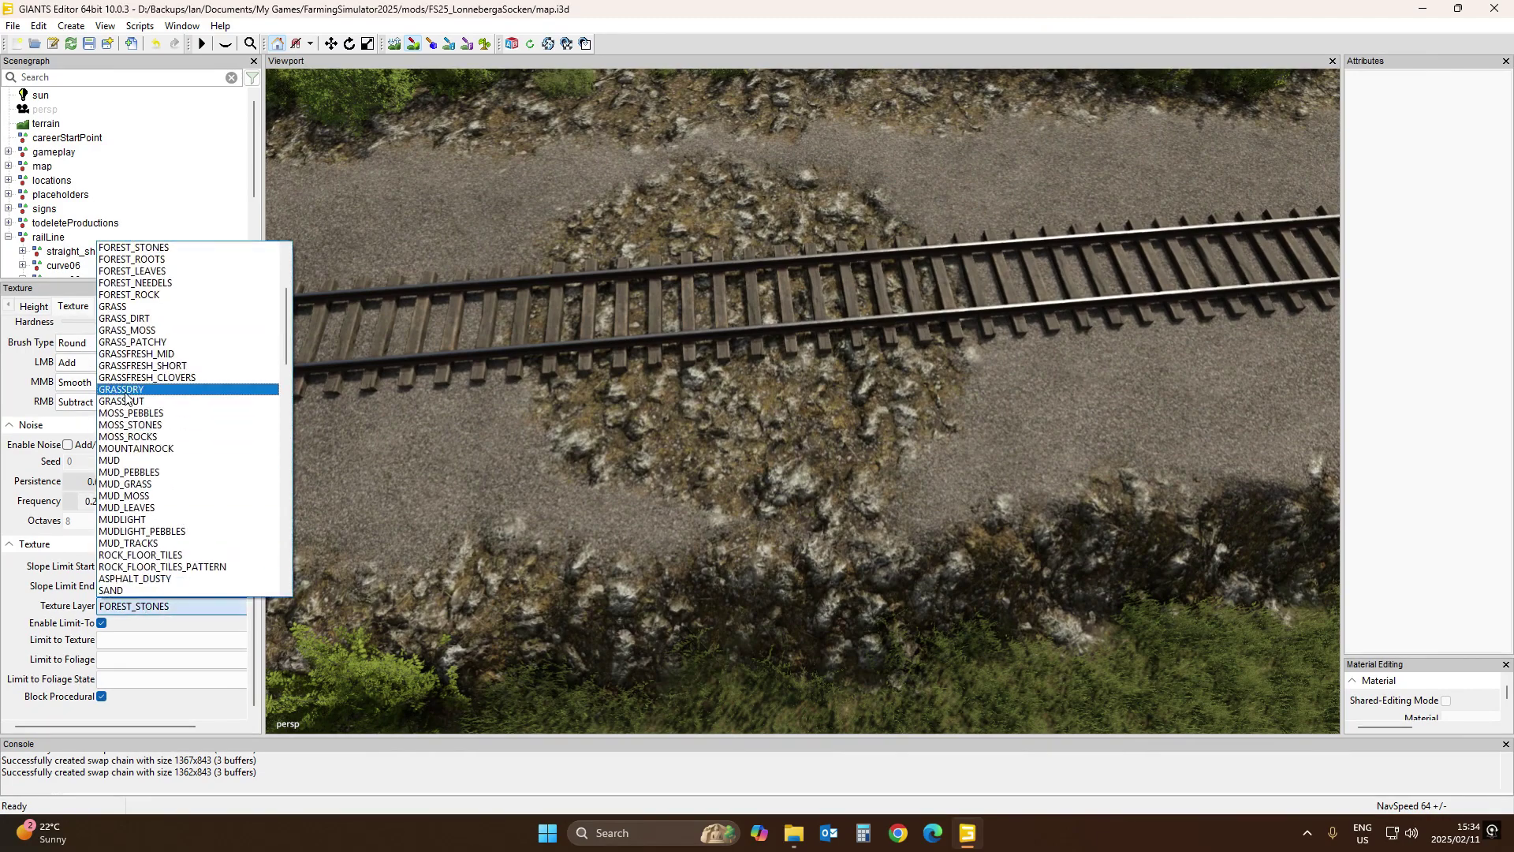
pyautogui.click(130, 295)
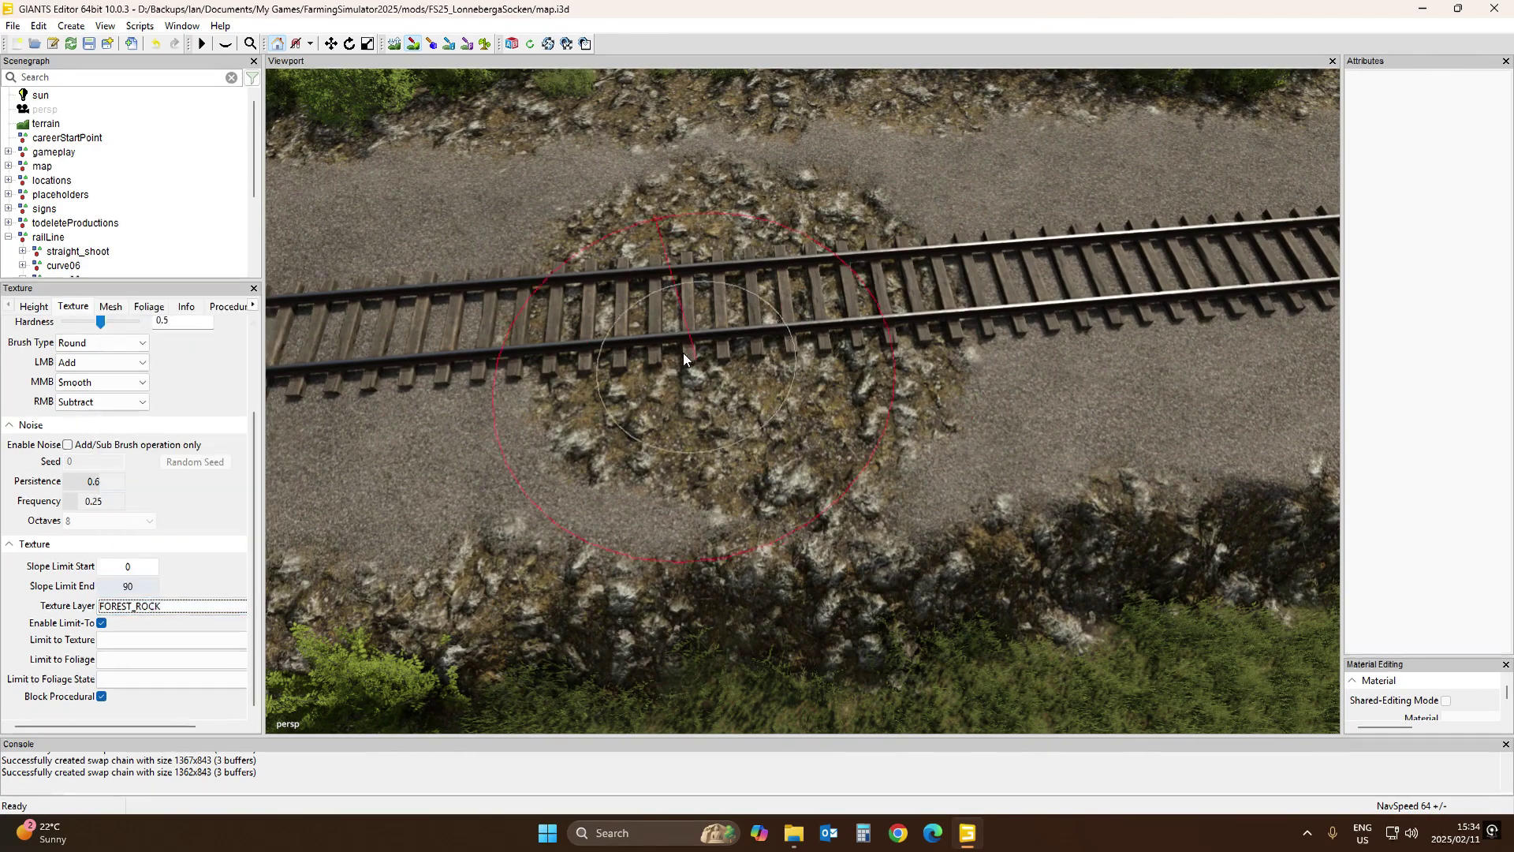
pyautogui.moveTo(683, 353)
pyautogui.mouseDown()
pyautogui.moveTo(685, 328)
pyautogui.moveTo(716, 325)
pyautogui.moveTo(669, 318)
pyautogui.moveTo(963, 299)
pyautogui.moveTo(679, 297)
pyautogui.moveTo(723, 352)
pyautogui.mouseUp()
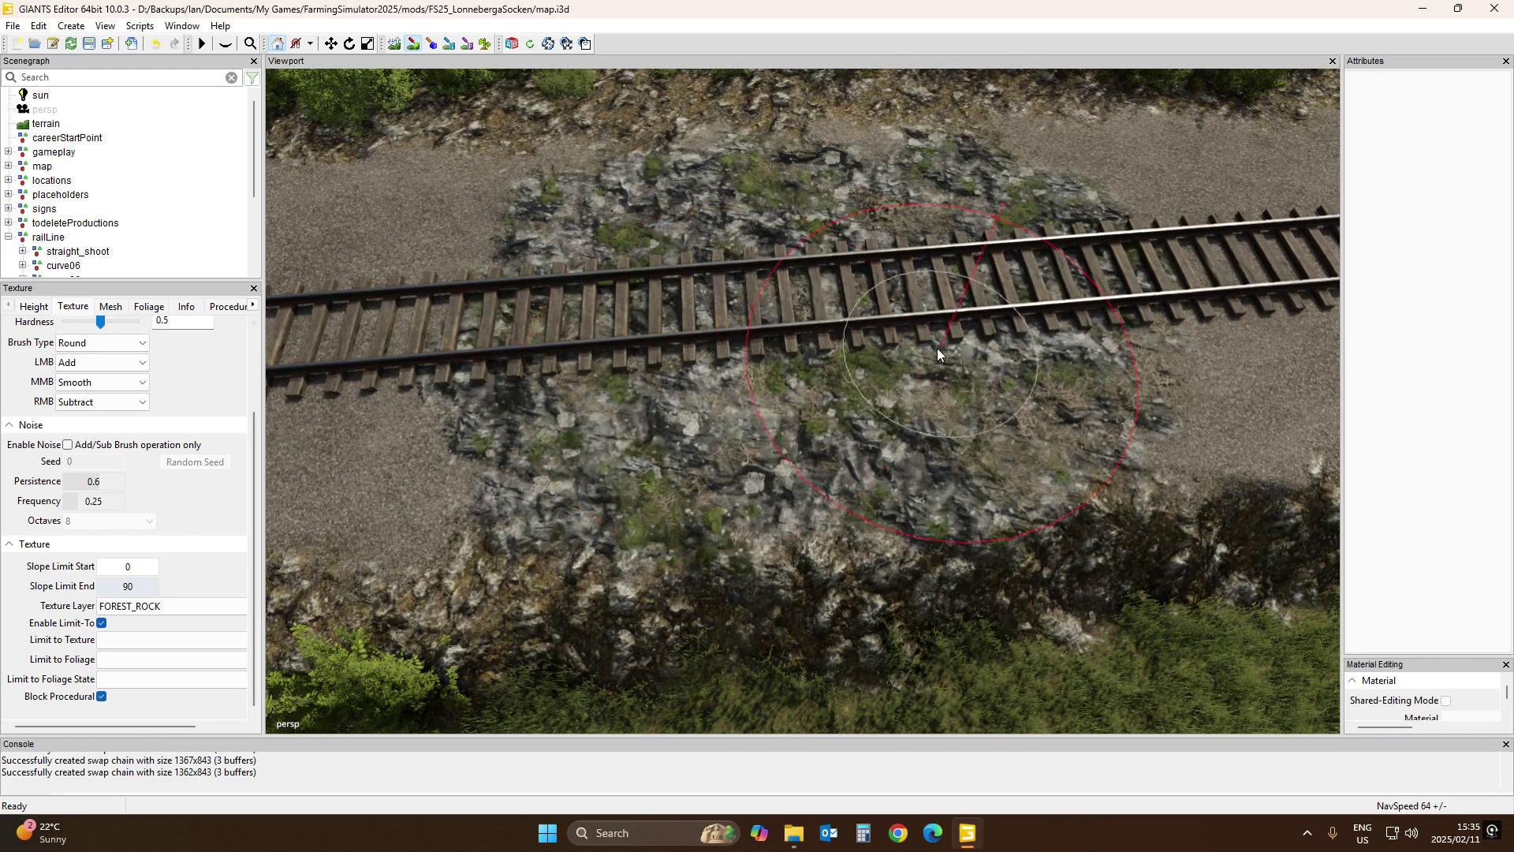
pyautogui.hotkey('ctrl', 'z')
pyautogui.hotkey('ctrl', 'z')
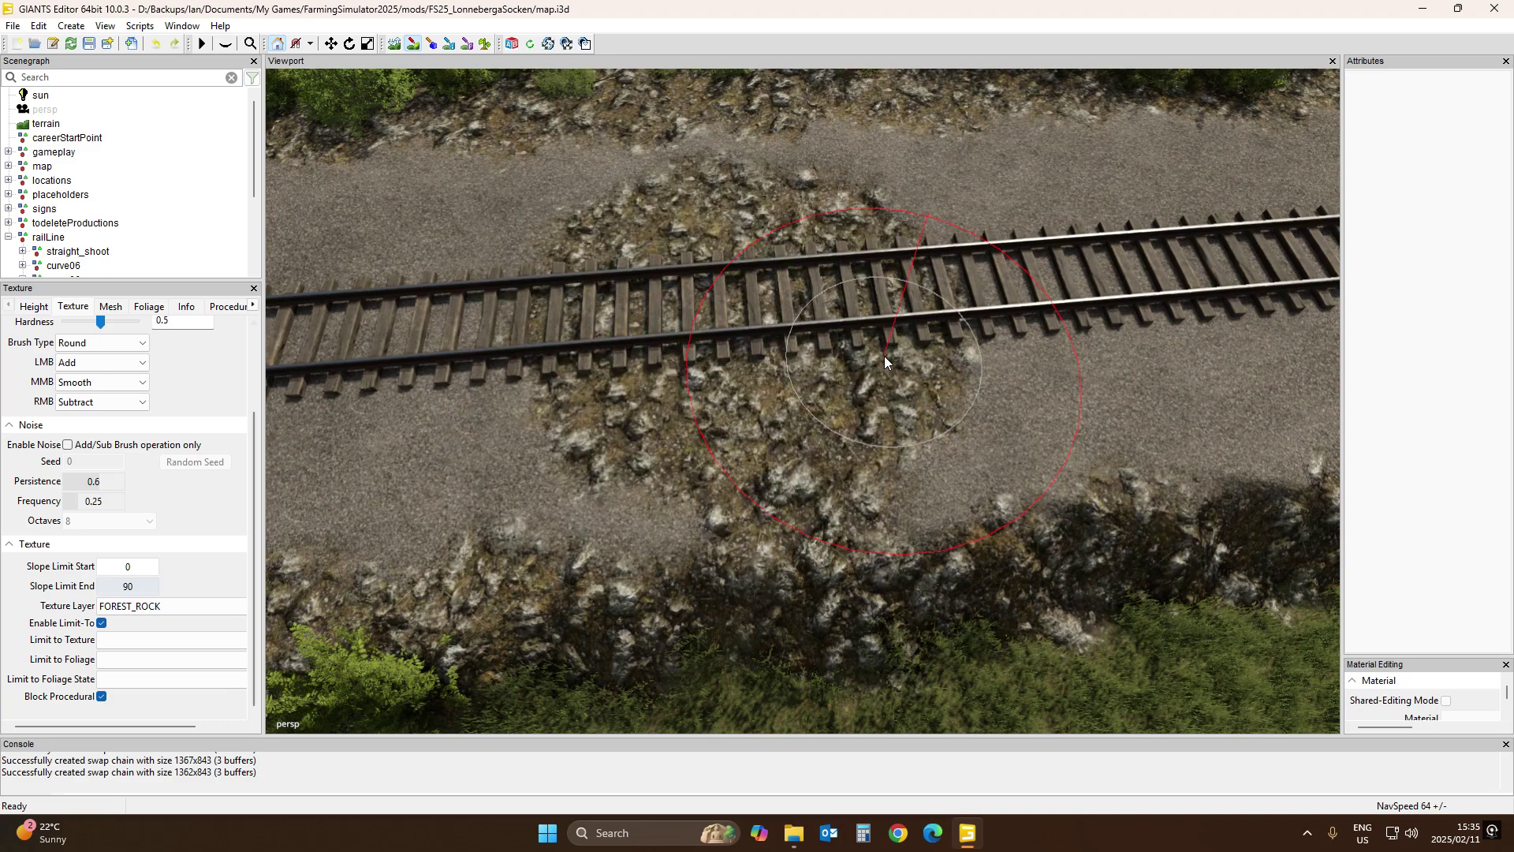
pyautogui.hotkey('ctrl', 'z')
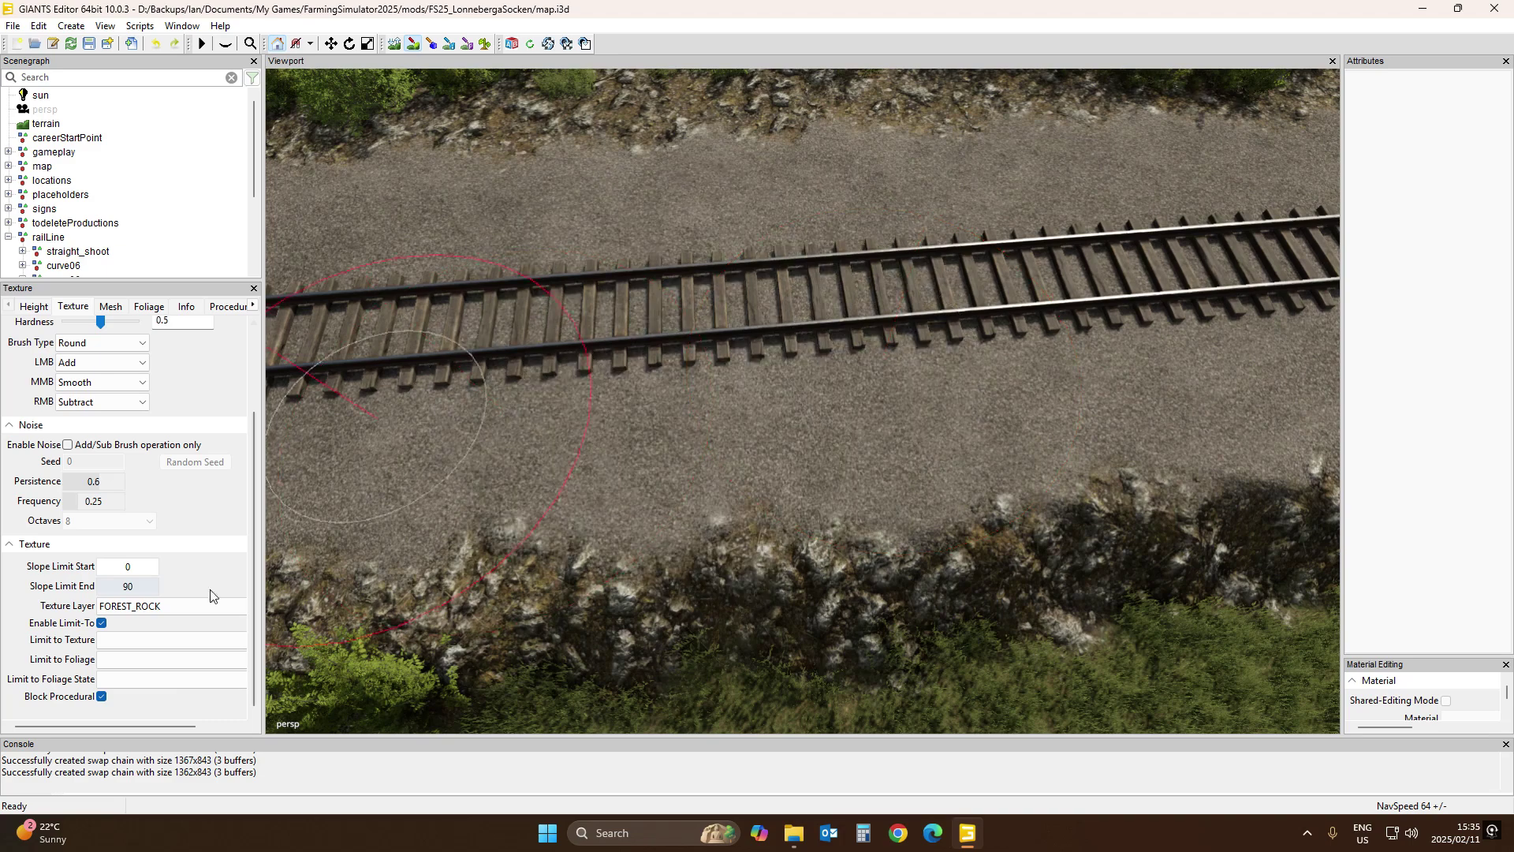
# Try the MOUNTAINROCK texture layer with a test patch across the track and undo it
pyautogui.click(164, 608)
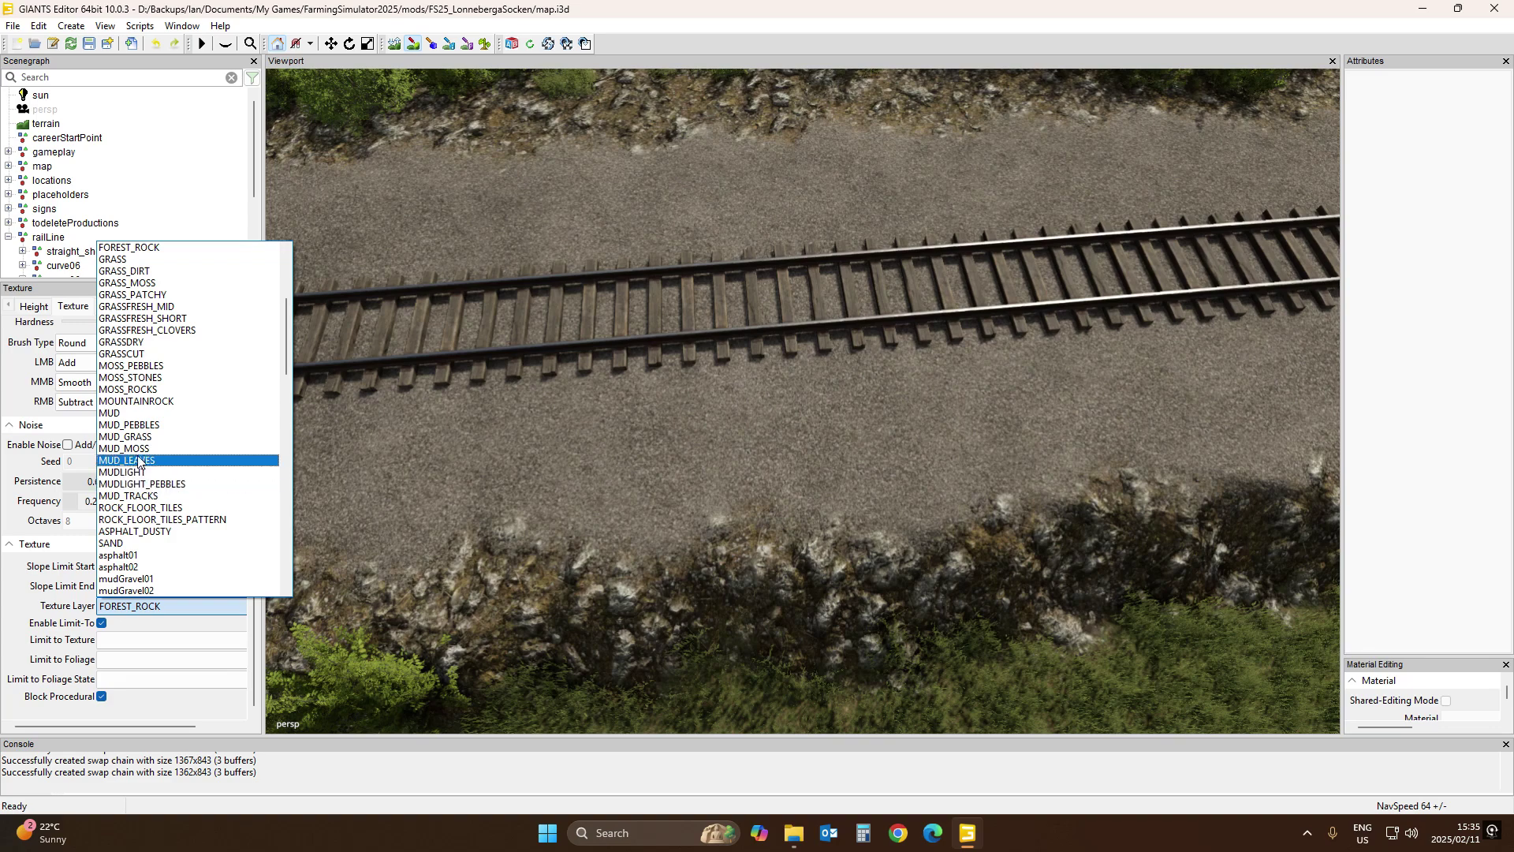
pyautogui.click(145, 401)
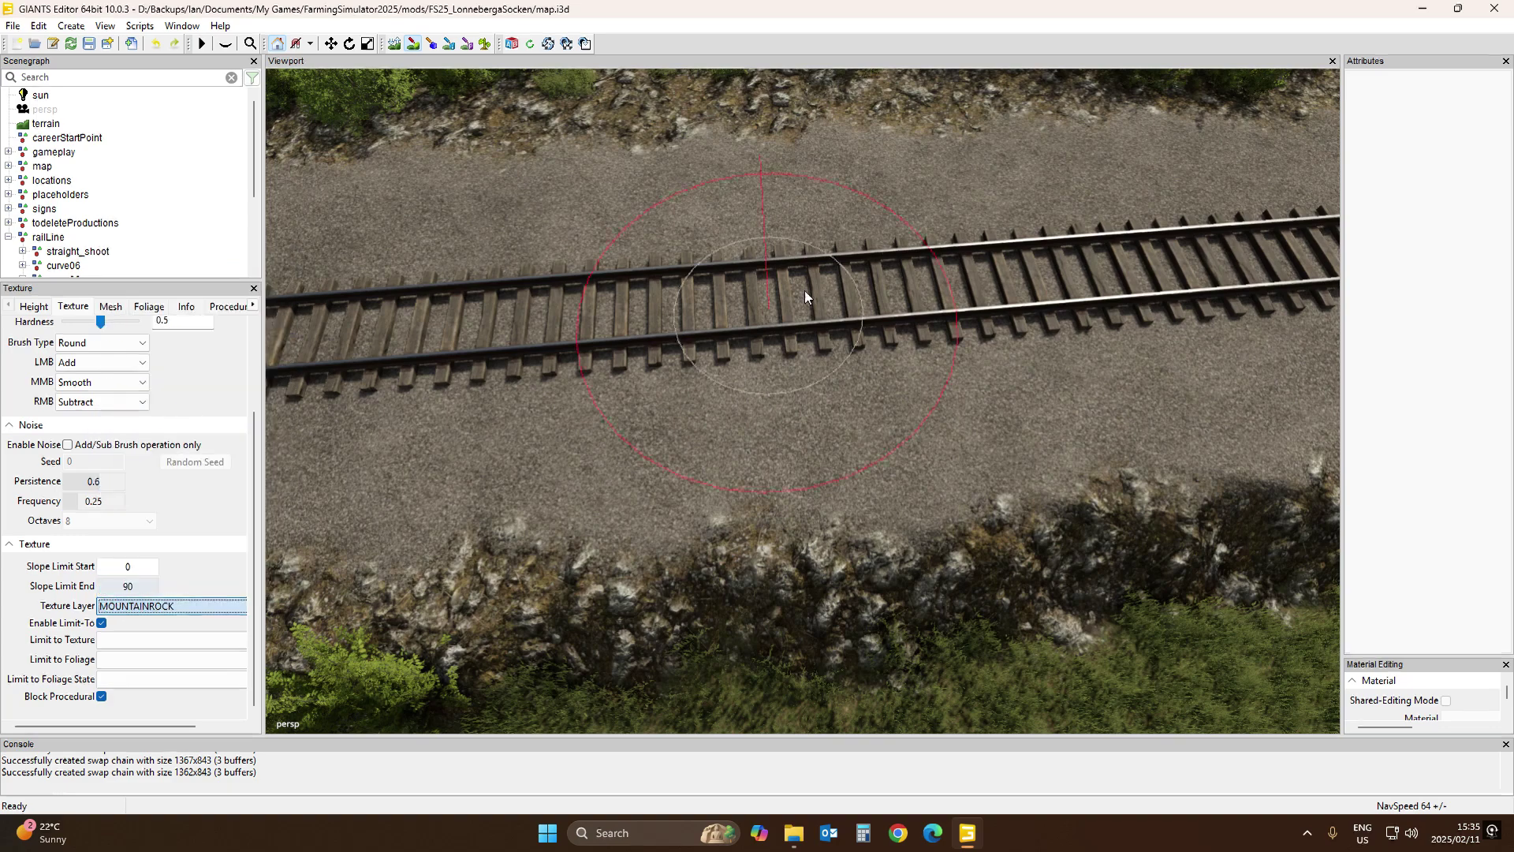
pyautogui.click(816, 291)
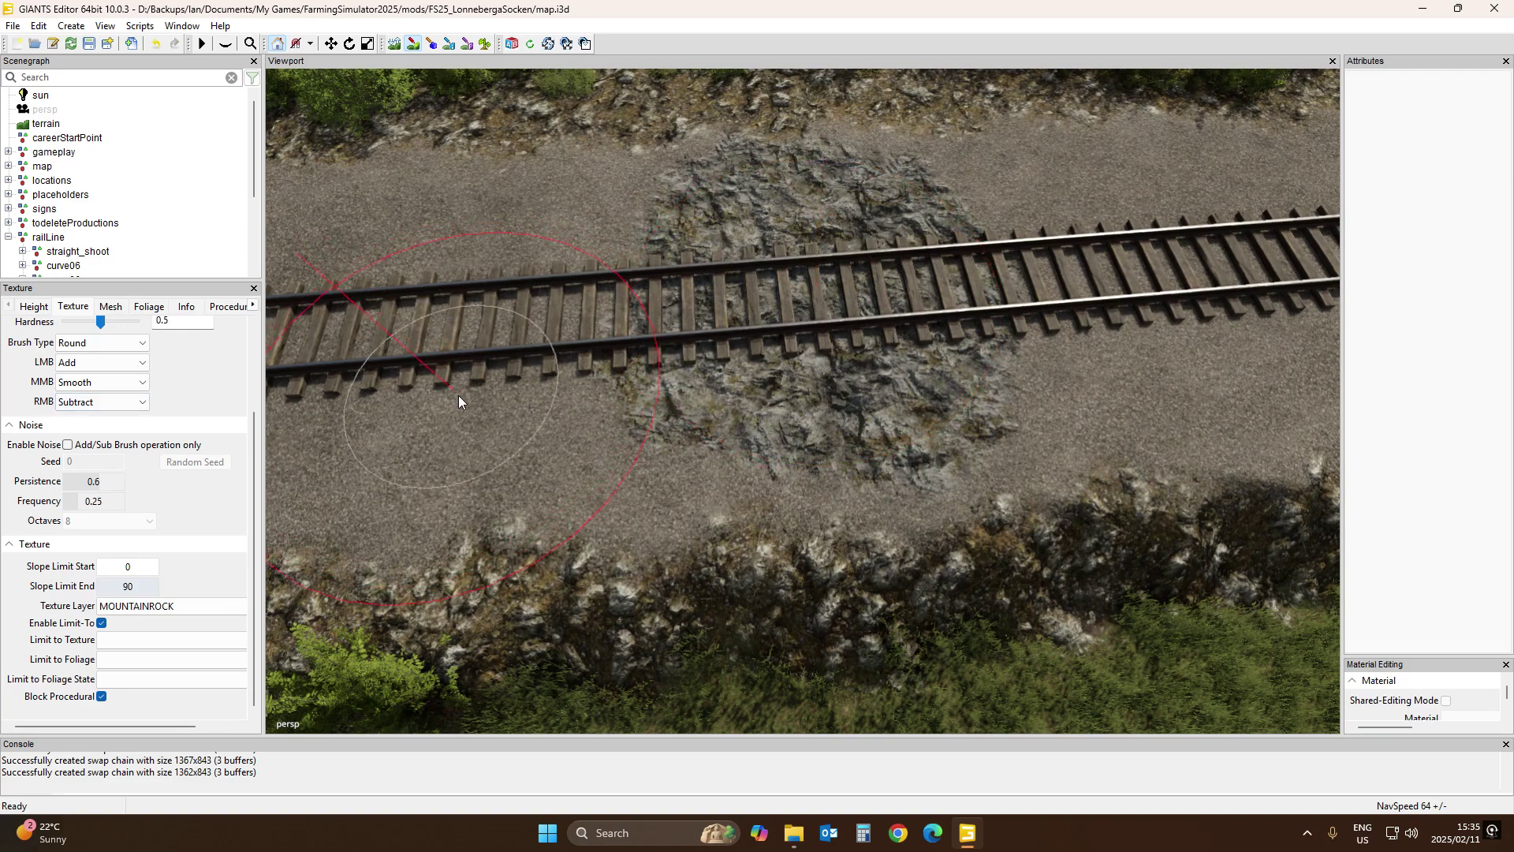
pyautogui.hotkey('ctrl', 'z')
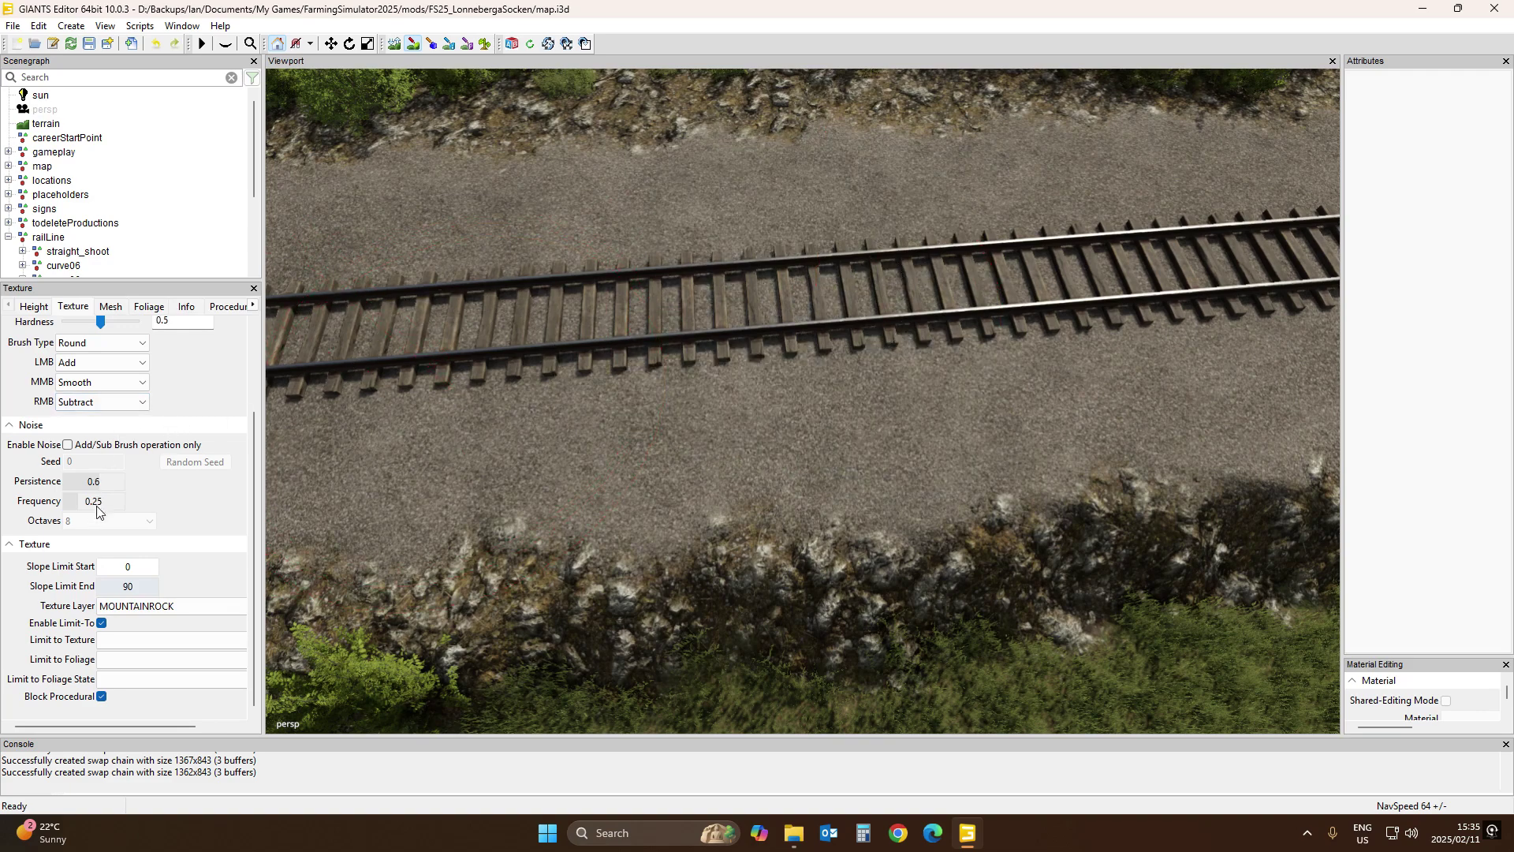
# Try the MOSS_STONES texture layer with a test patch across the track and undo it
pyautogui.click(122, 611)
pyautogui.scroll(3, 120, 505)
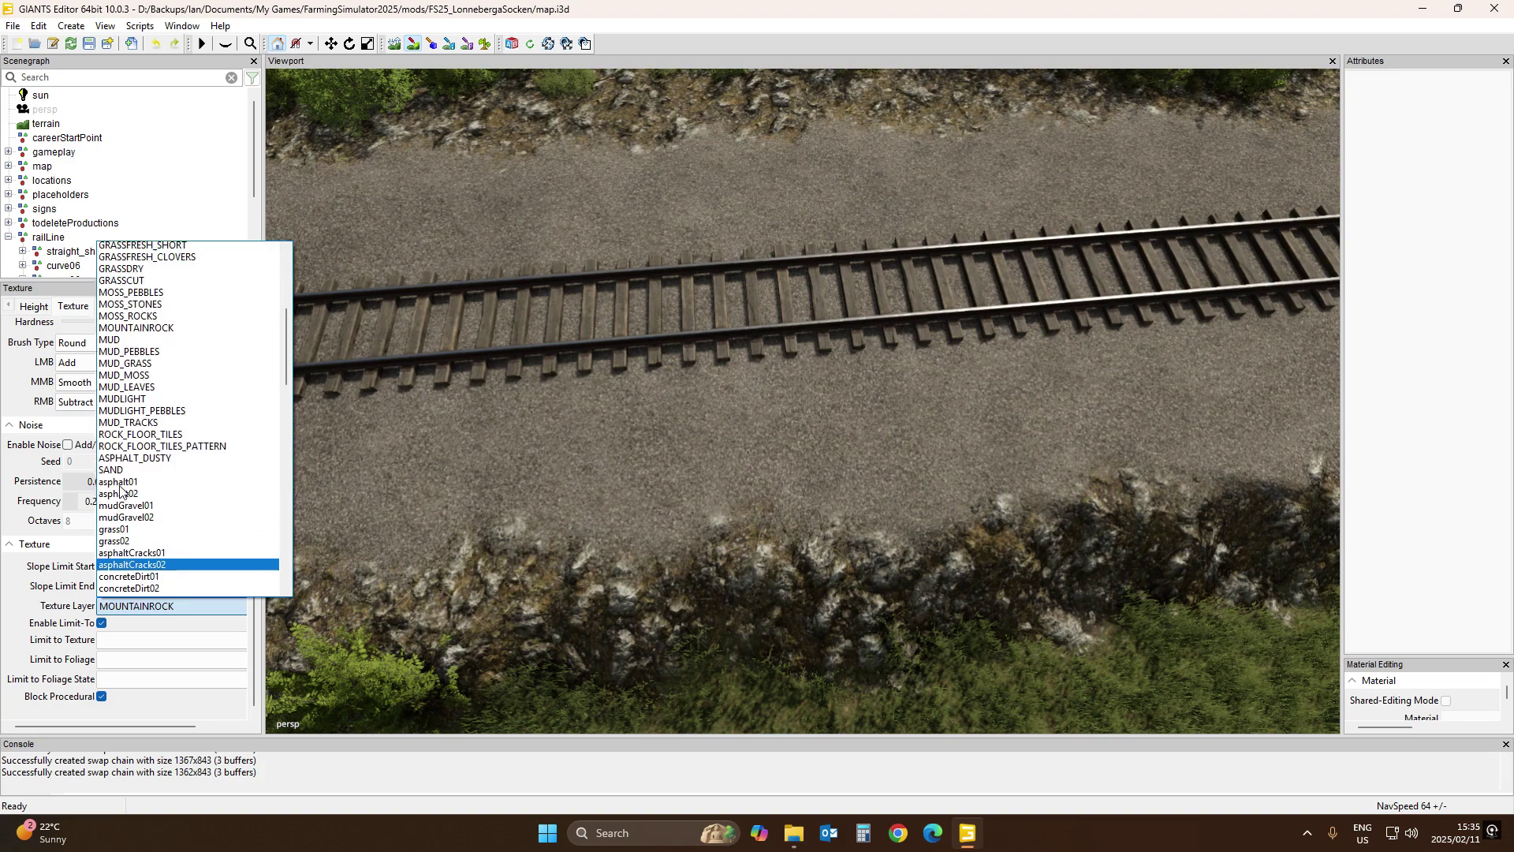
pyautogui.scroll(1, 123, 473)
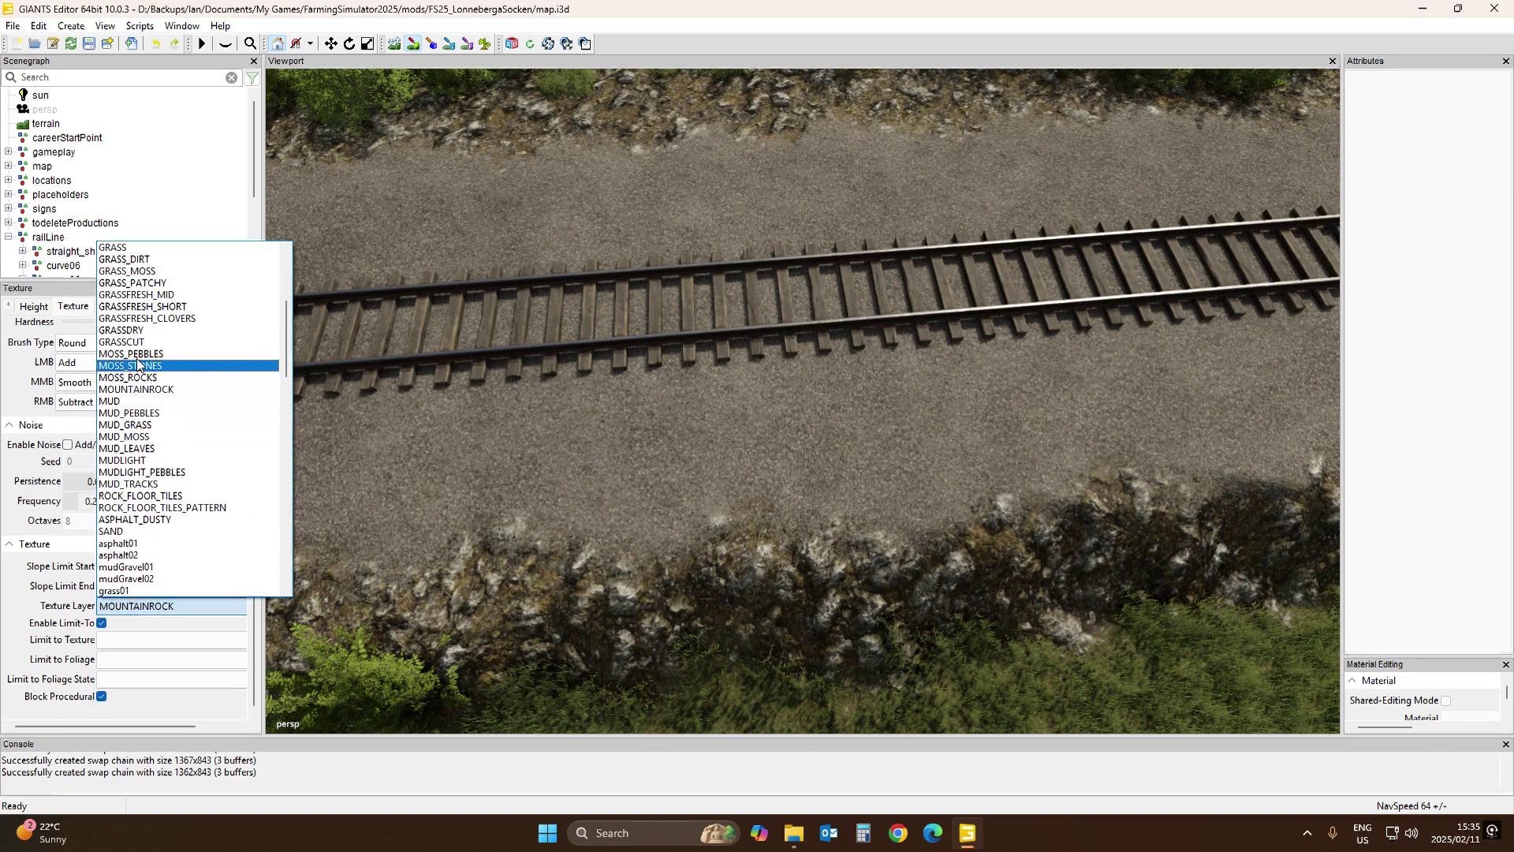
pyautogui.click(139, 367)
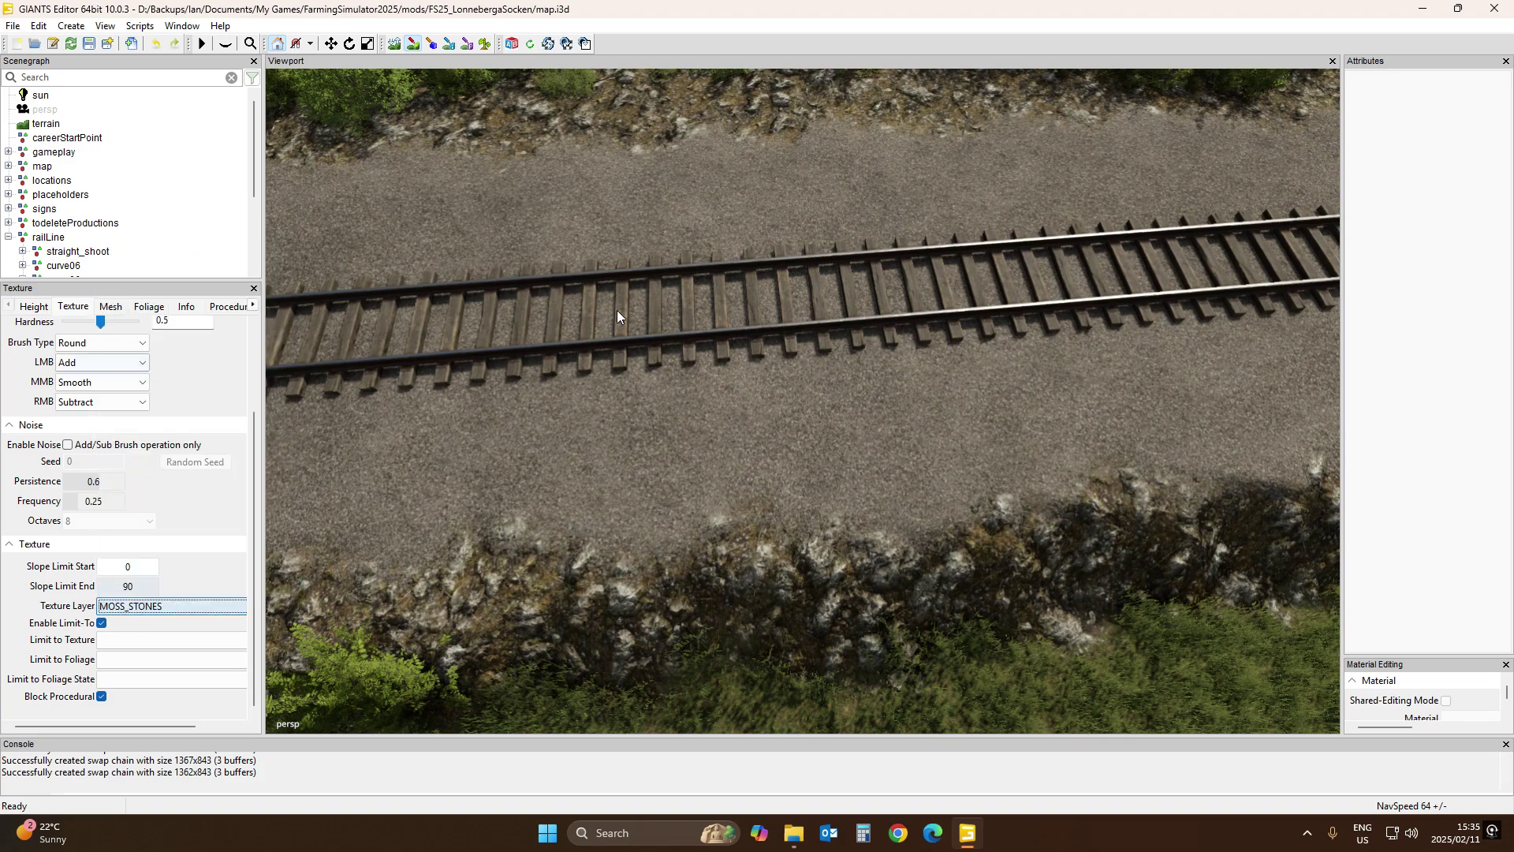
pyautogui.click(735, 315)
pyautogui.hotkey('ctrl', 'z')
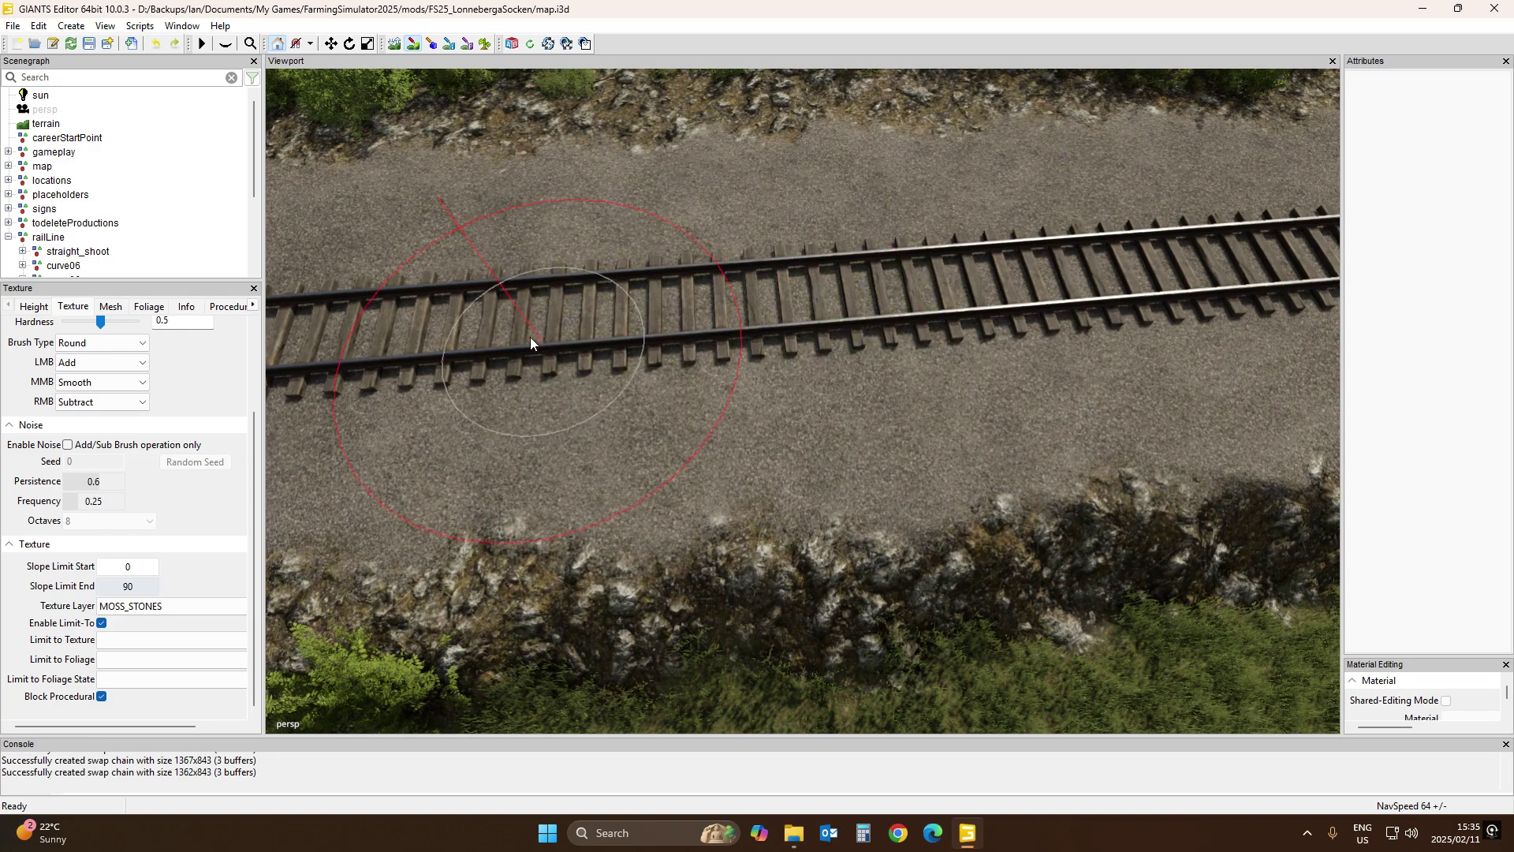
# Try the DIRT_GRAVEL texture layer with a test patch across the track bed and undo it
pyautogui.click(111, 607)
pyautogui.scroll(5, 122, 432)
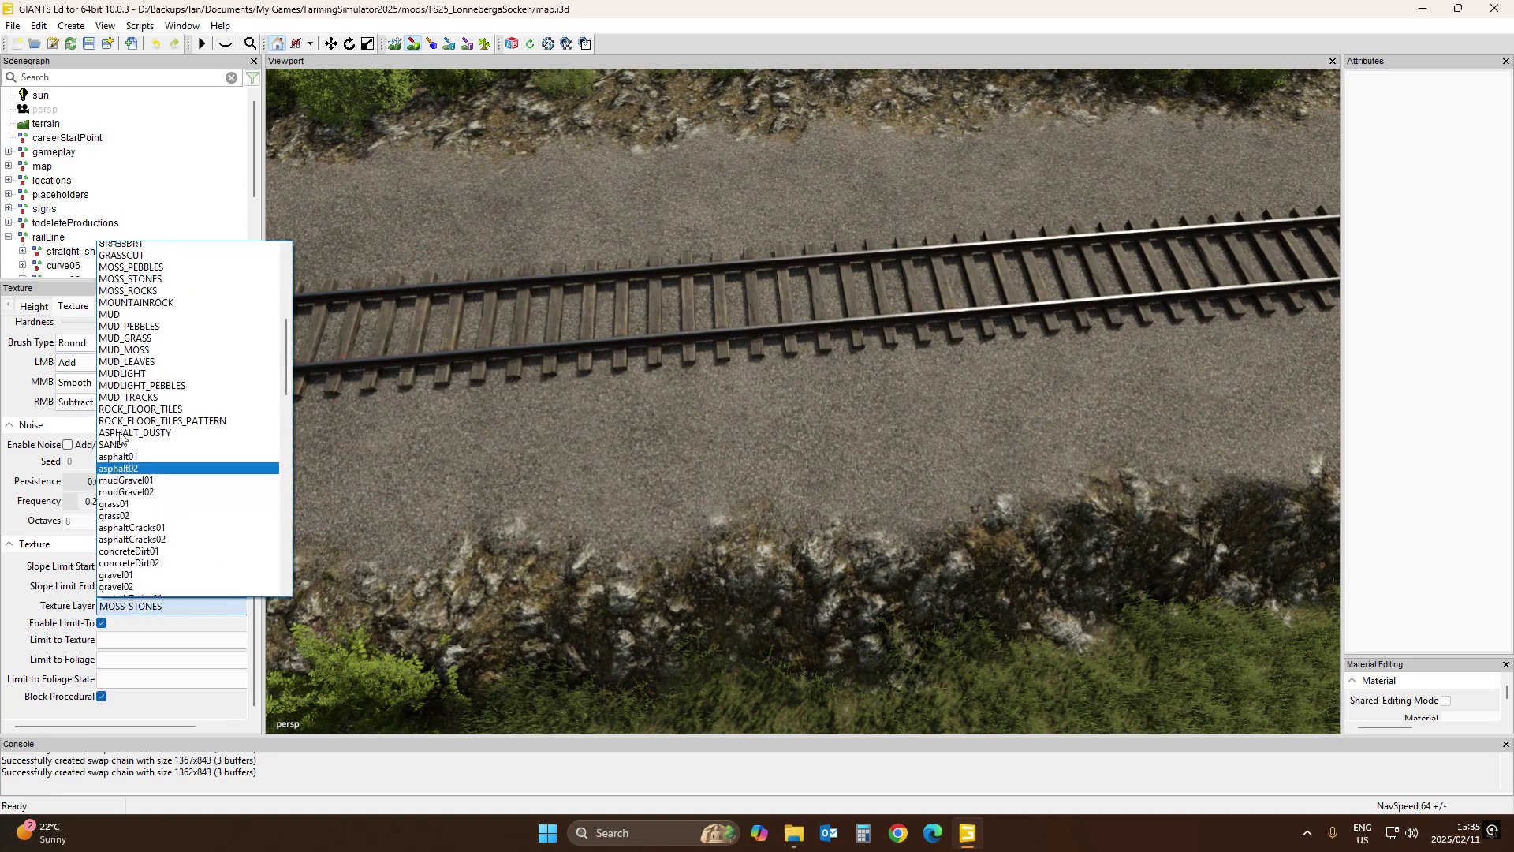
pyautogui.scroll(3, 127, 418)
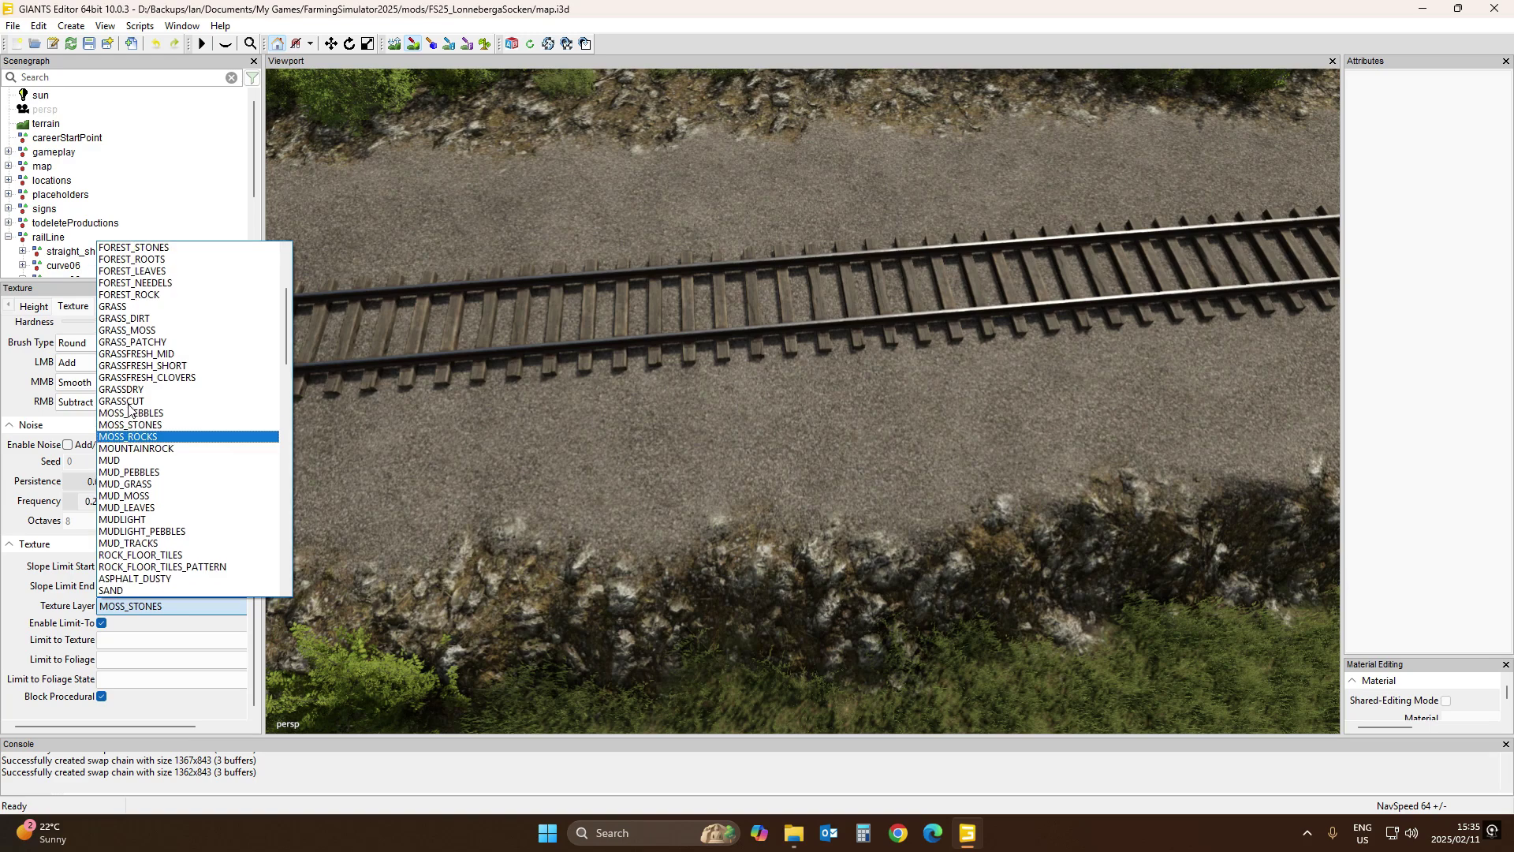
pyautogui.scroll(1, 144, 379)
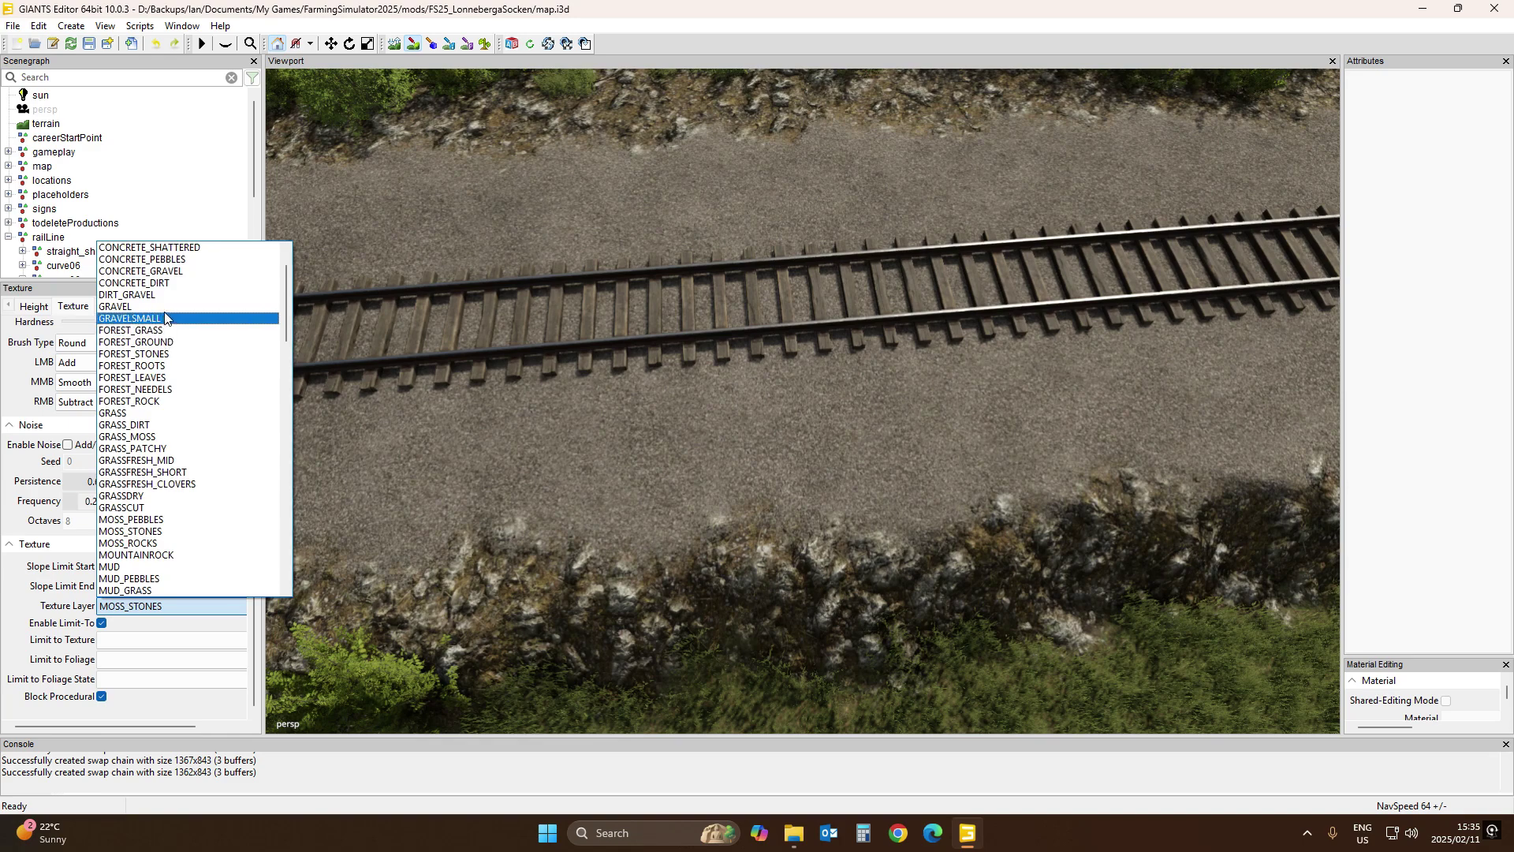
pyautogui.scroll(1, 165, 328)
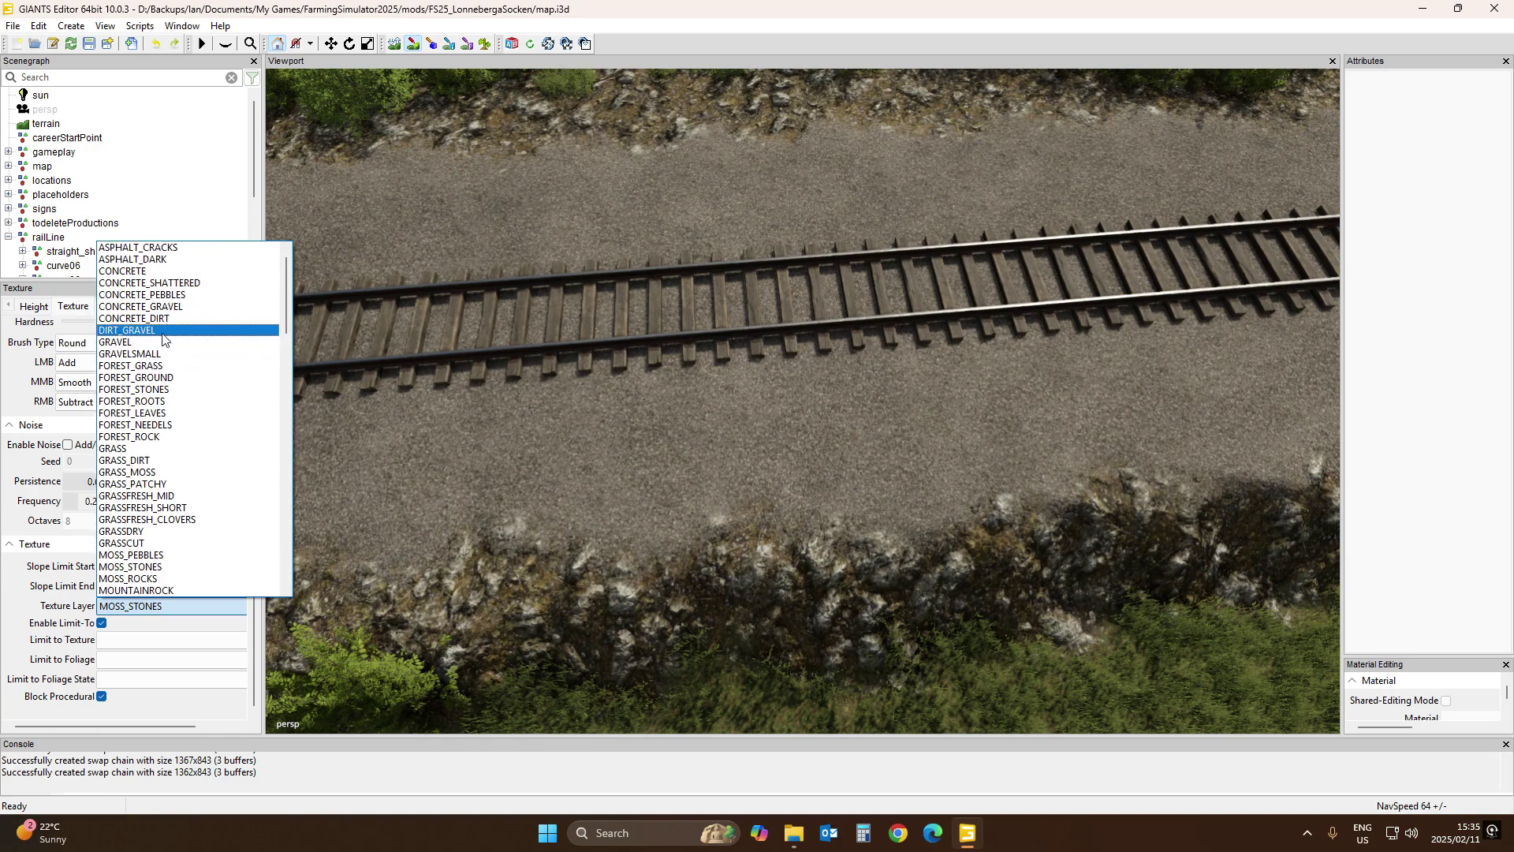
pyautogui.click(161, 330)
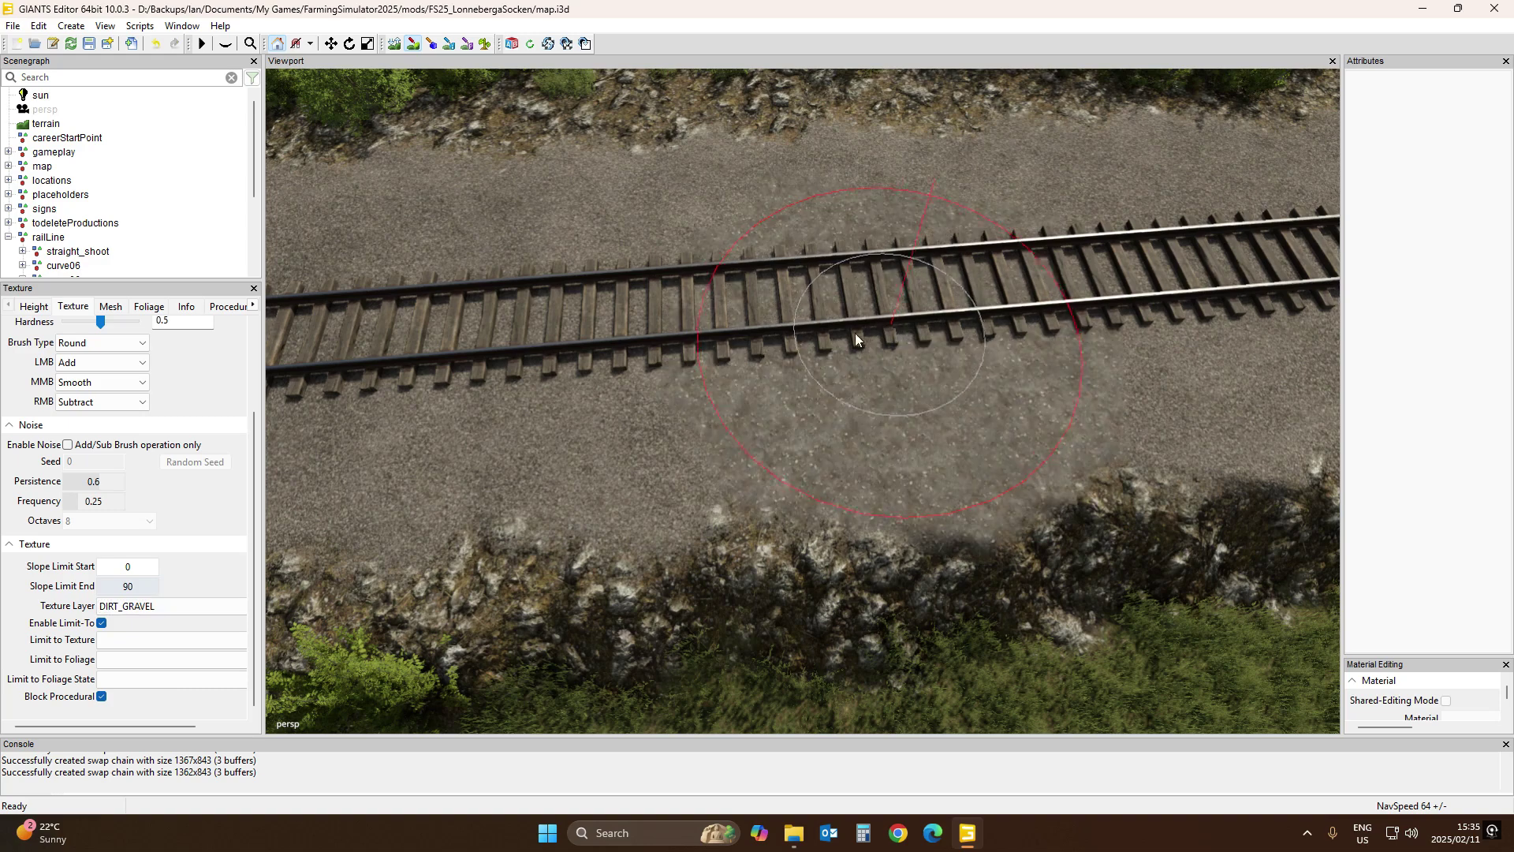
pyautogui.click(728, 342)
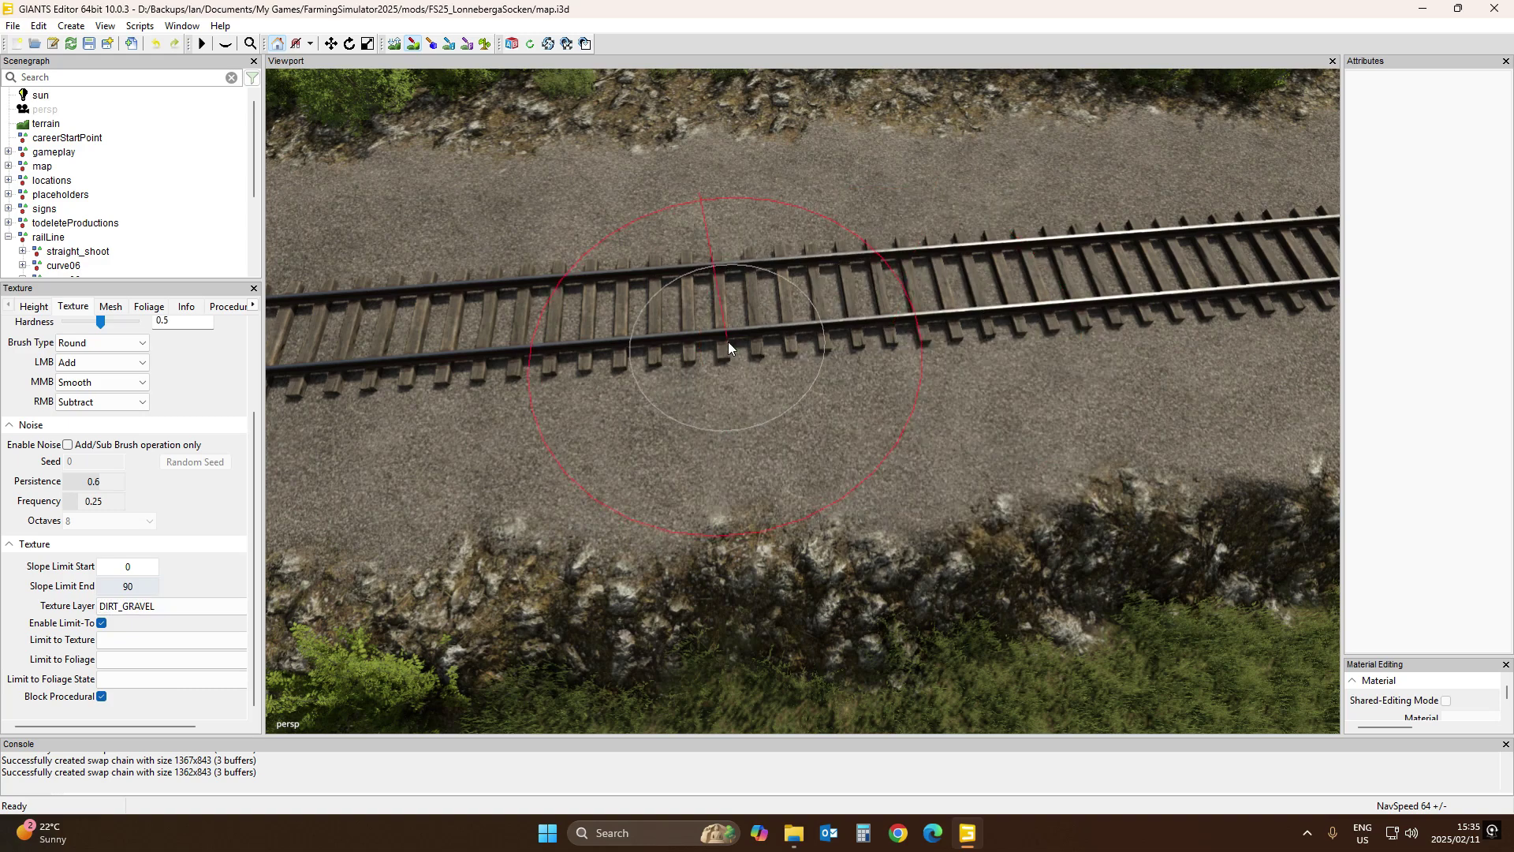
# Try the CONCRETE_PEBBLES texture layer with a test patch across the track bed
pyautogui.click(138, 606)
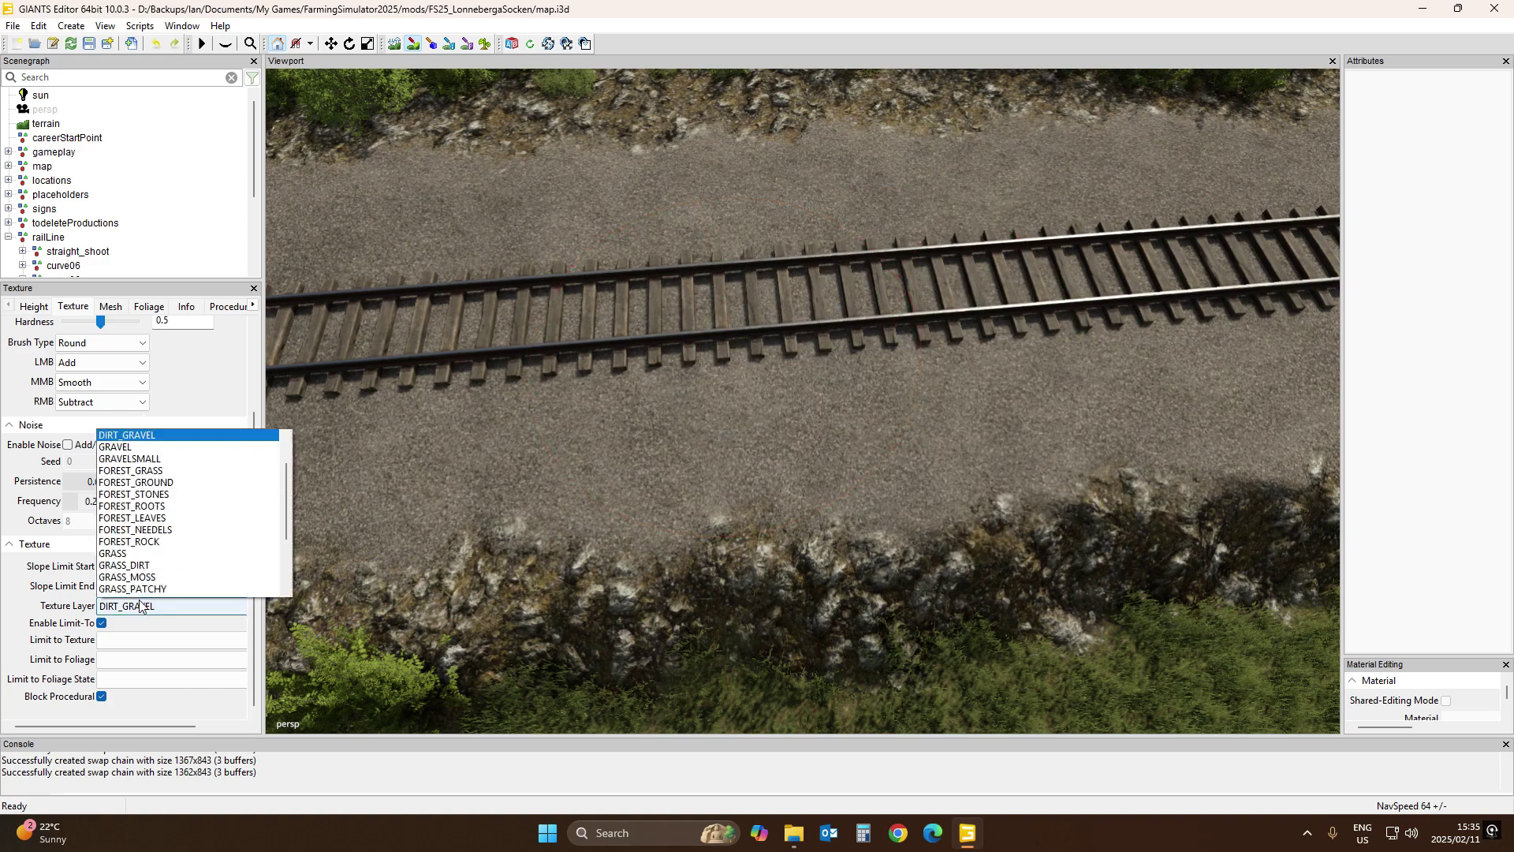
pyautogui.scroll(2, 132, 391)
pyautogui.scroll(1, 132, 386)
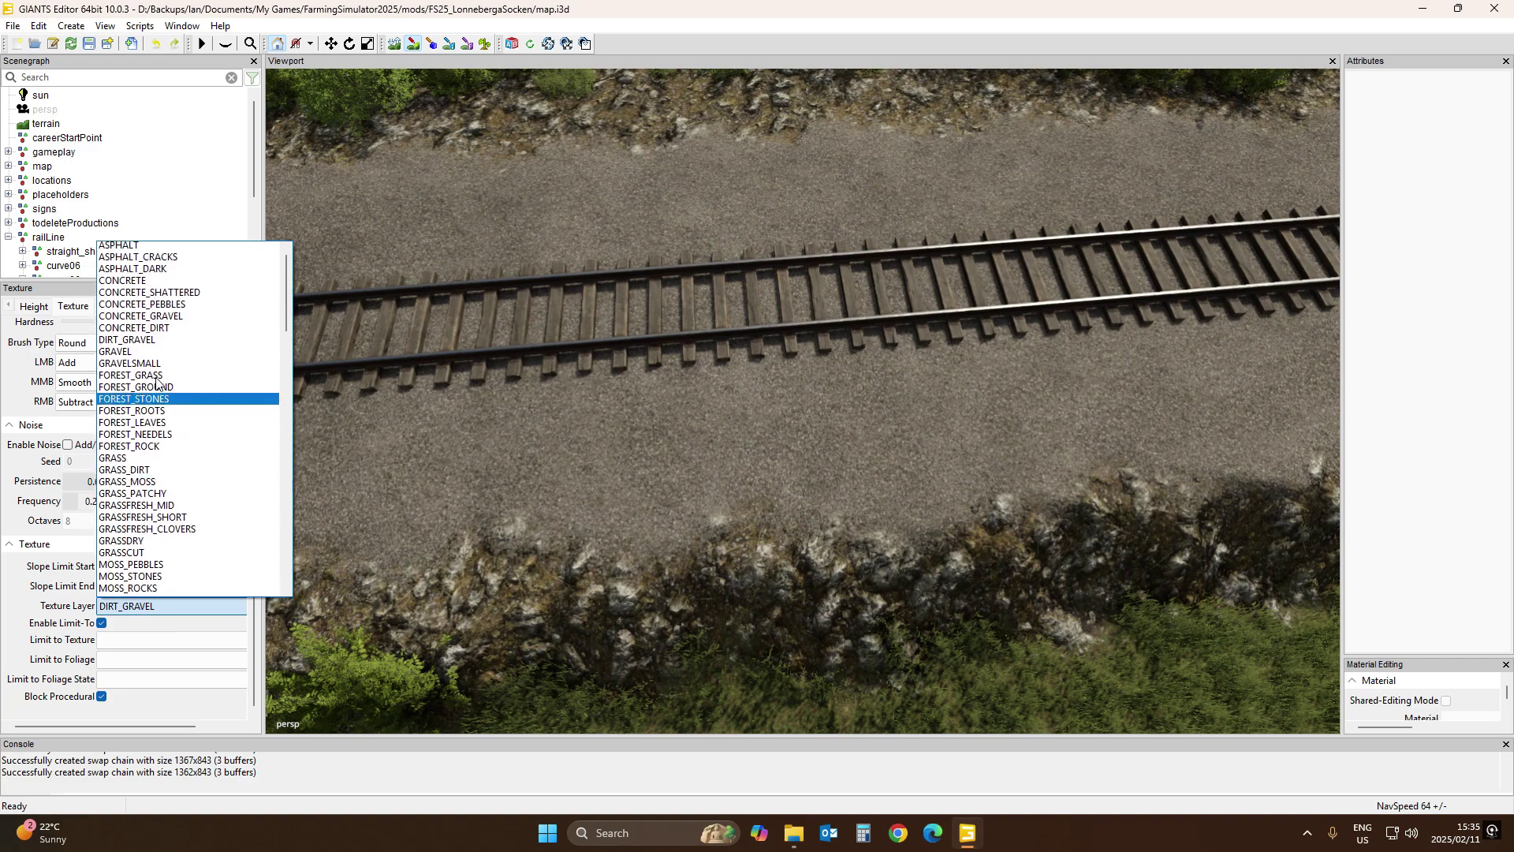
pyautogui.click(164, 307)
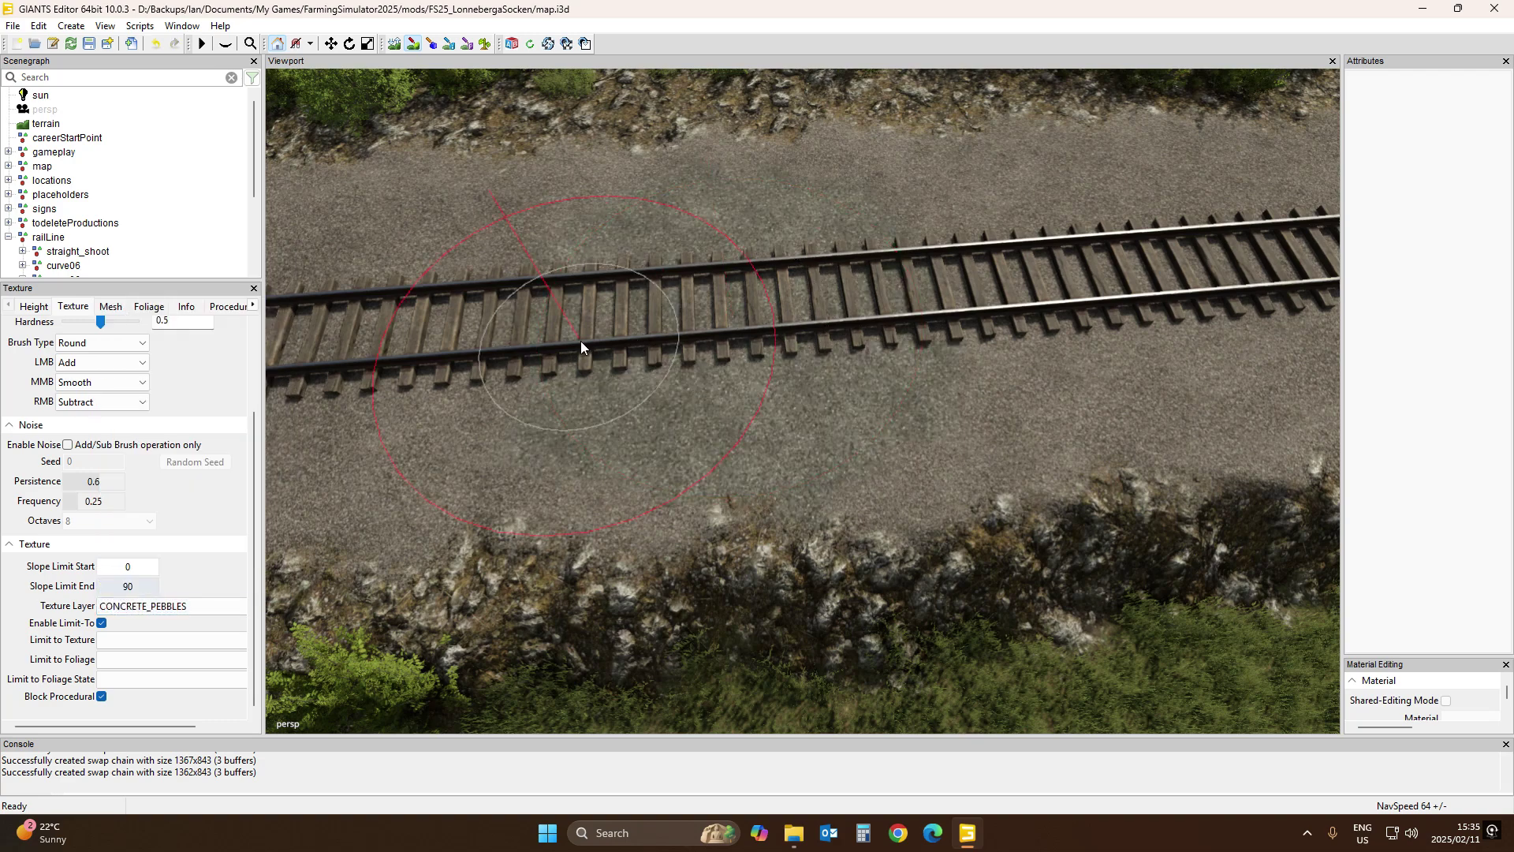
# Try the CONCRETE_SHATTERED texture layer with a test patch across the track bed and undo it
pyautogui.click(113, 607)
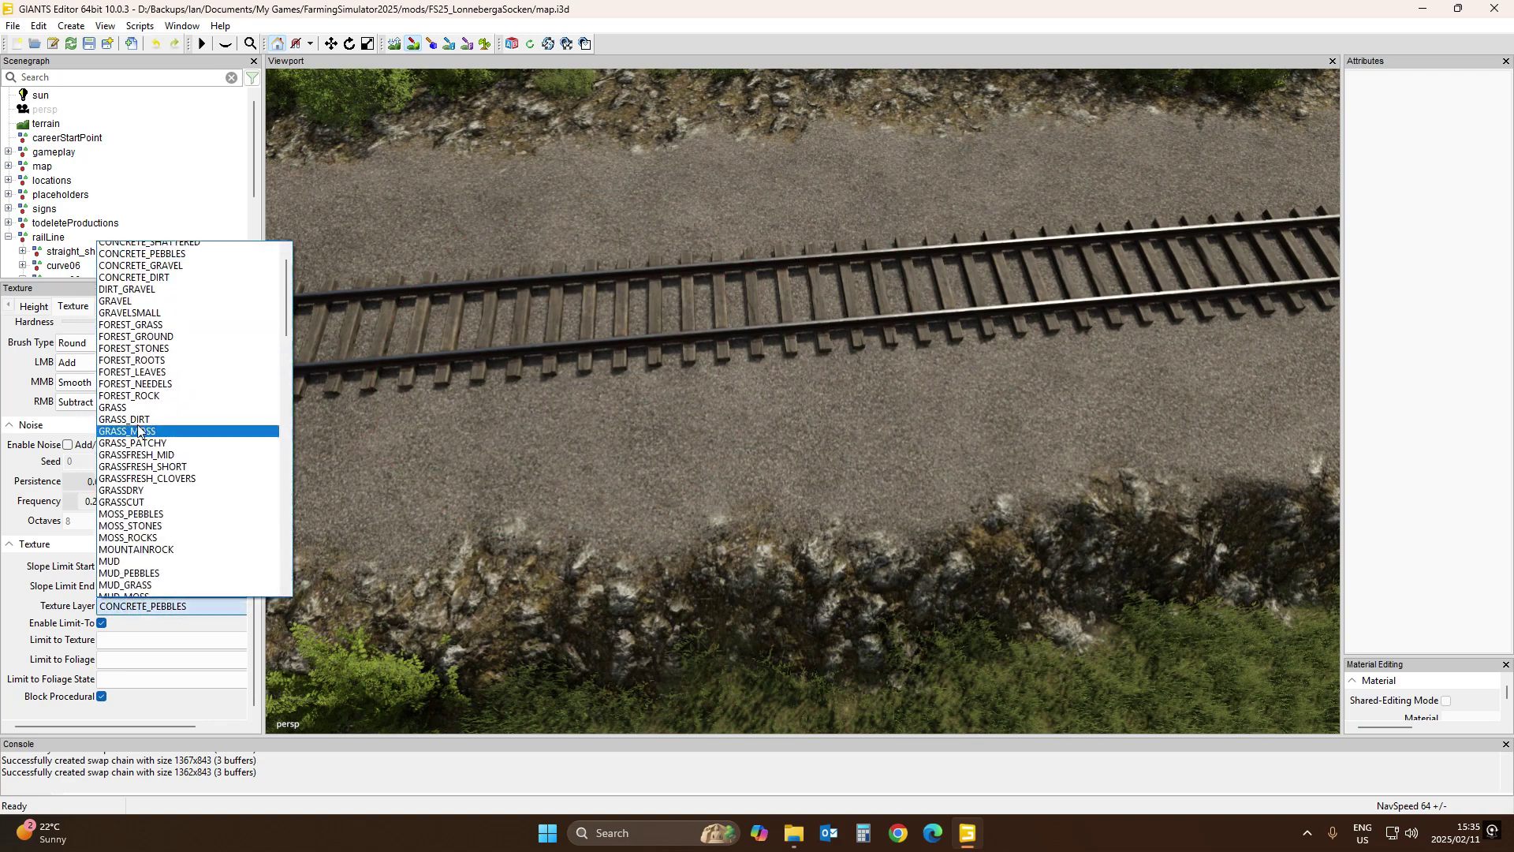
pyautogui.scroll(2, 139, 431)
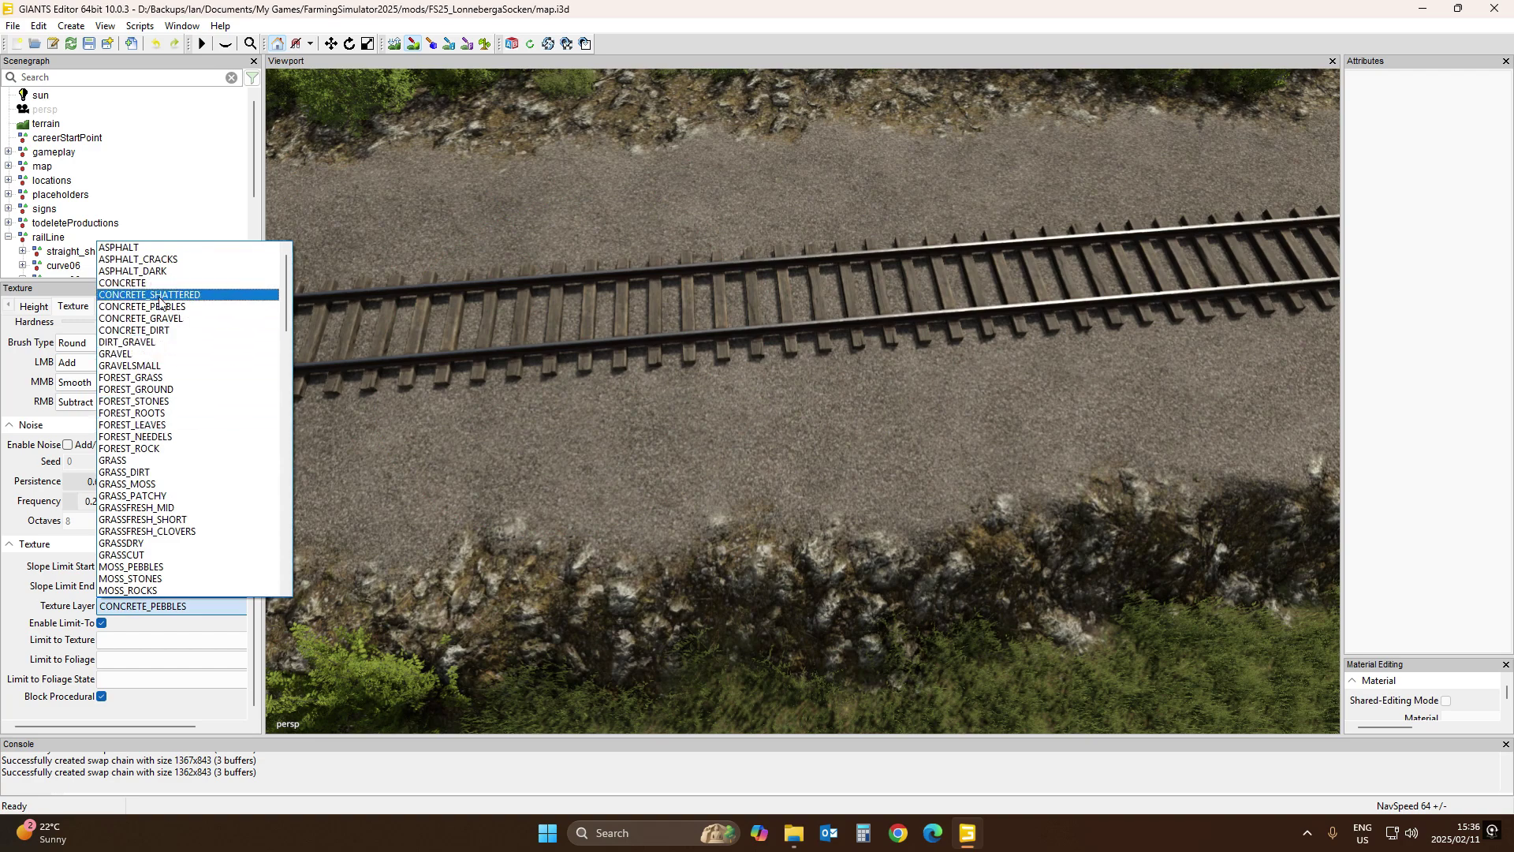
pyautogui.click(160, 297)
pyautogui.click(721, 339)
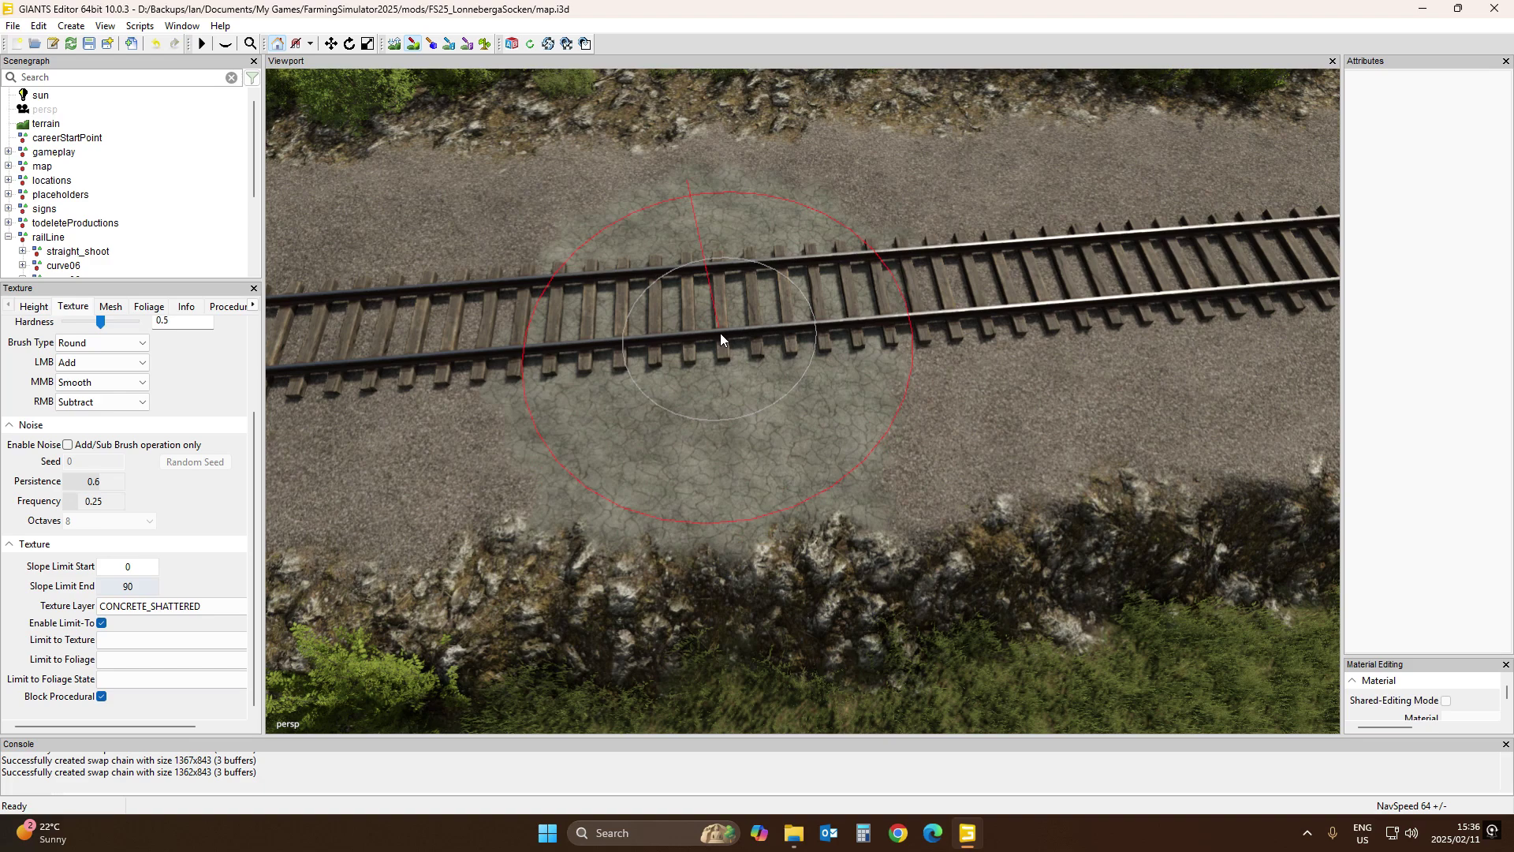
pyautogui.hotkey('ctrl', 'z')
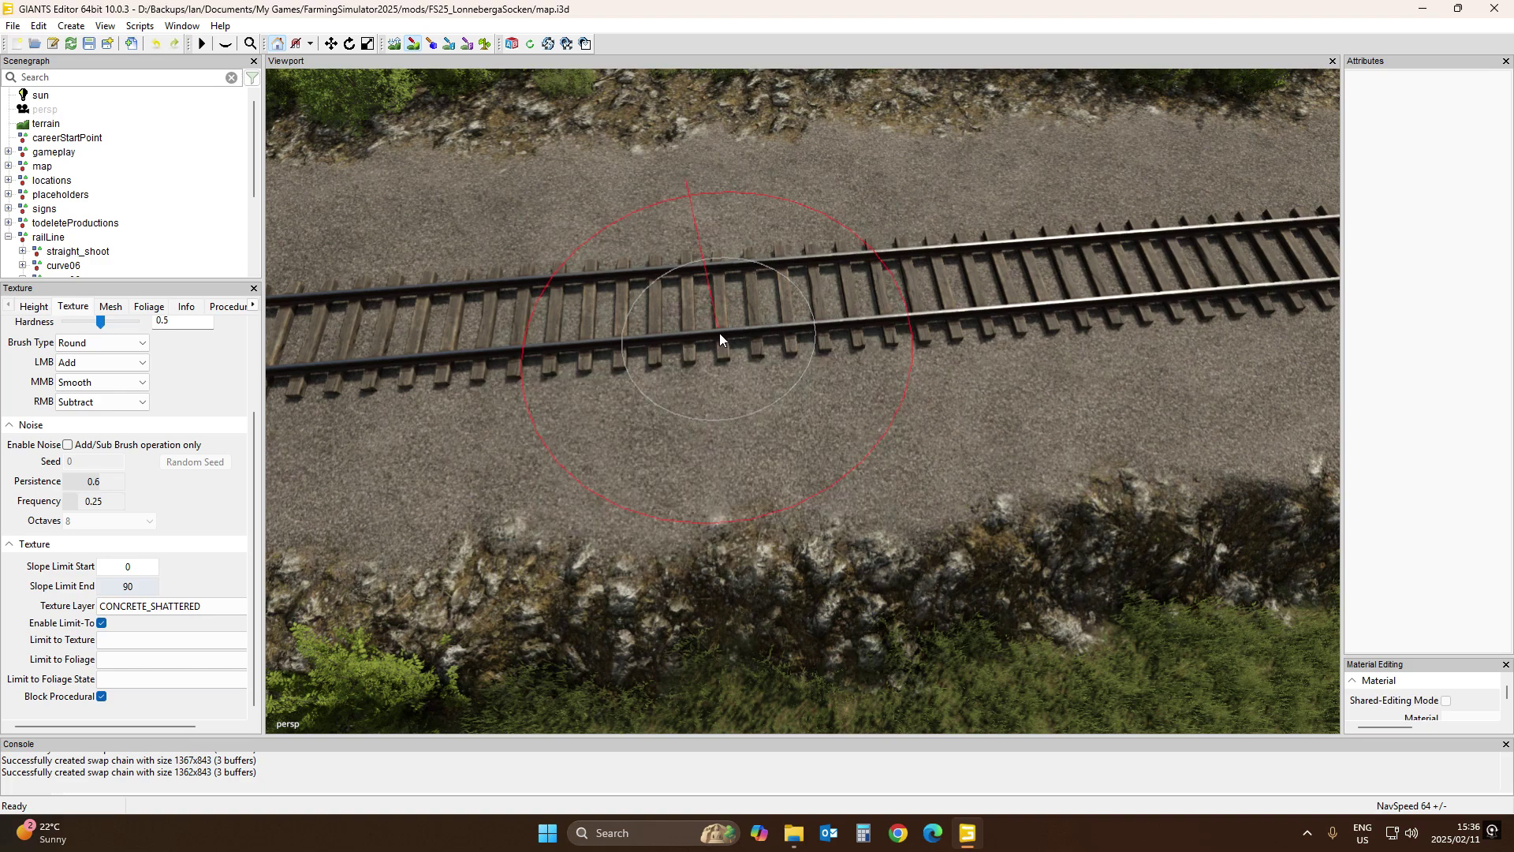
# Smooth the track's banks with the terrain height brush at size 9.9, hardness 0.261 and opacities 0.193 (Add), 0.216 (Smooth) and 0.2 (Slope)
pyautogui.click(414, 49)
pyautogui.moveTo(771, 396)
pyautogui.keyDown('alt'); pyautogui.mouseDown()
pyautogui.moveTo(555, 271)
pyautogui.moveTo(773, 323)
pyautogui.moveTo(842, 301)
pyautogui.moveTo(656, 347)
pyautogui.moveTo(562, 272)
pyautogui.moveTo(728, 298)
pyautogui.moveTo(848, 263)
pyautogui.mouseUp(); pyautogui.keyUp('alt')
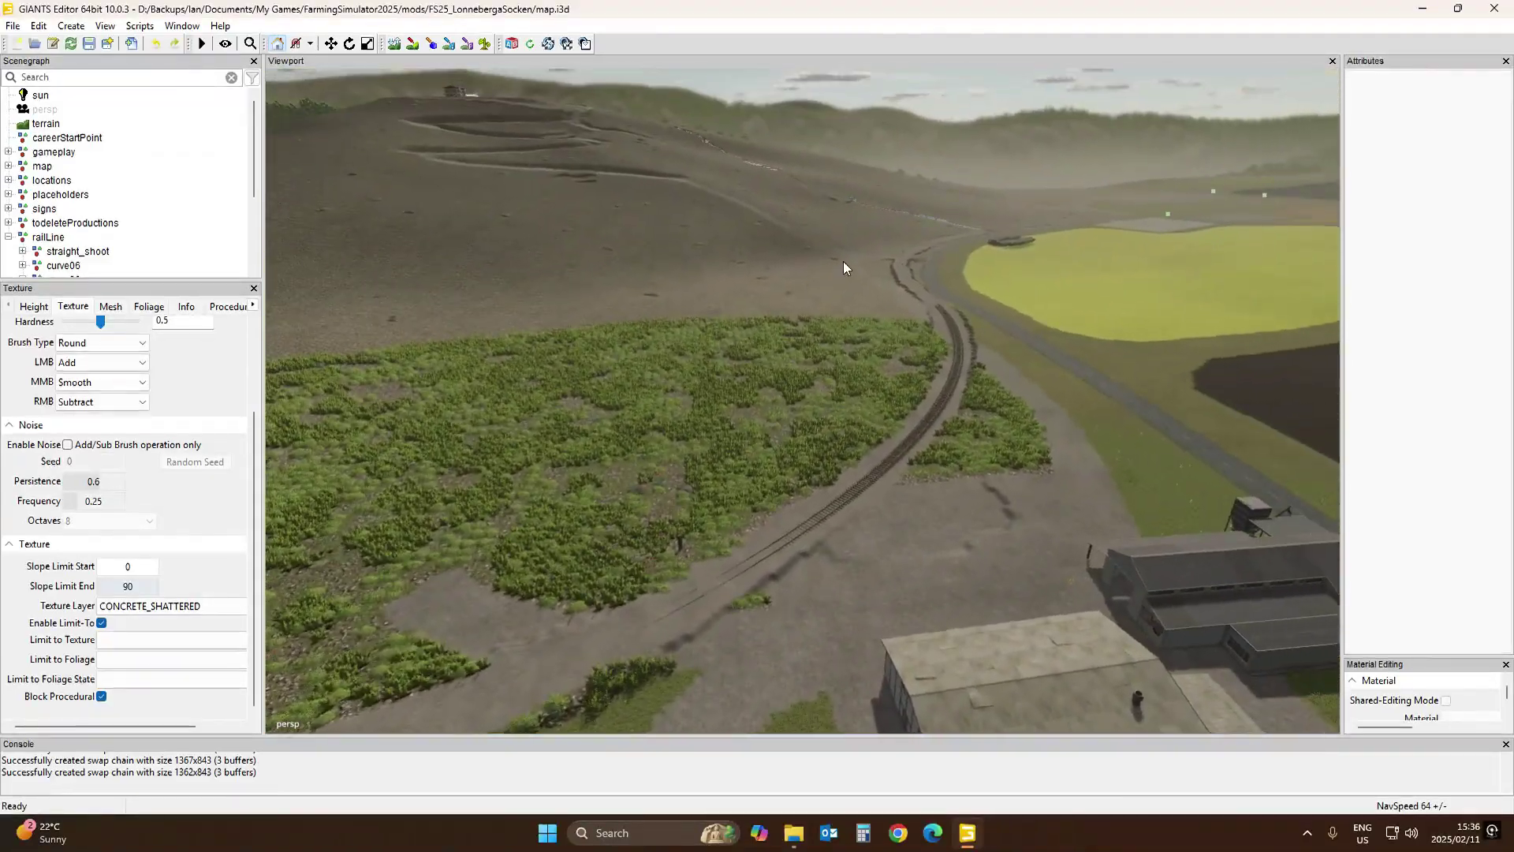
pyautogui.keyDown('alt'); pyautogui.moveTo(916, 363); pyautogui.dragTo(843, 649); pyautogui.keyUp('alt')
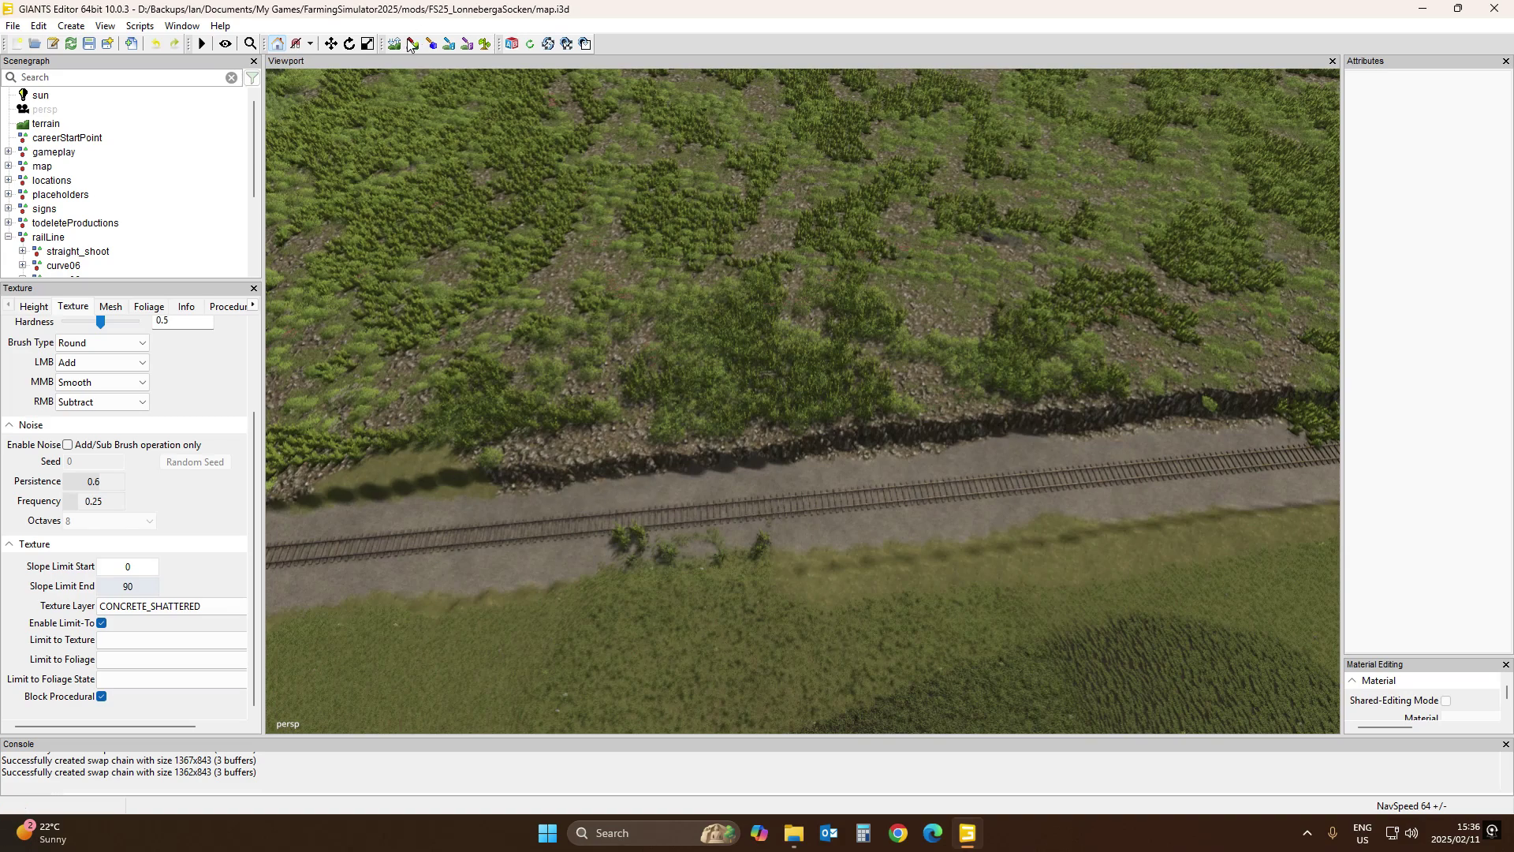
pyautogui.press('1')
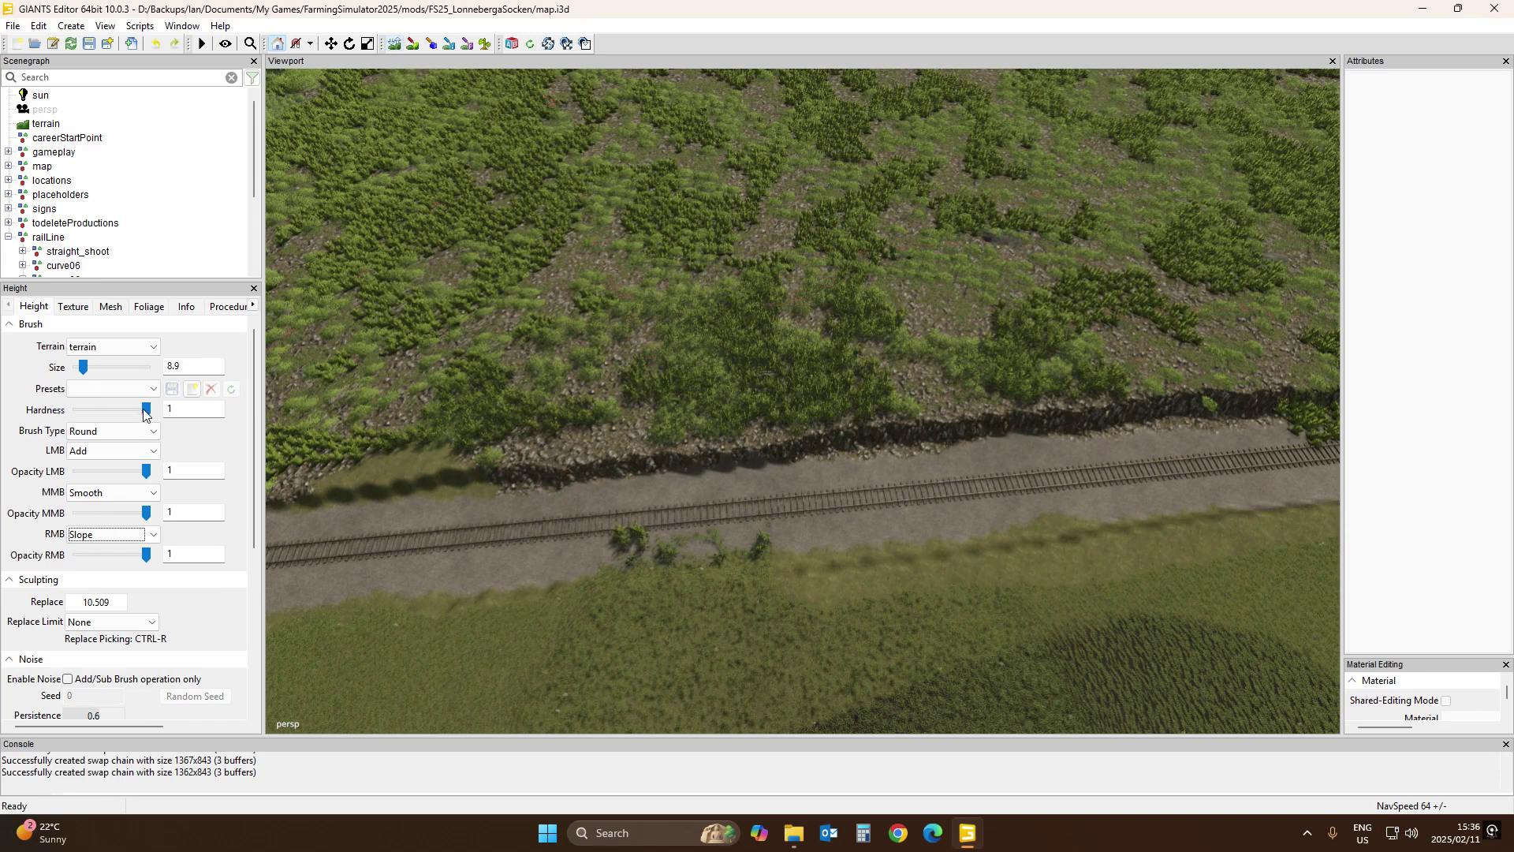
pyautogui.moveTo(146, 410); pyautogui.dragTo(94, 419)
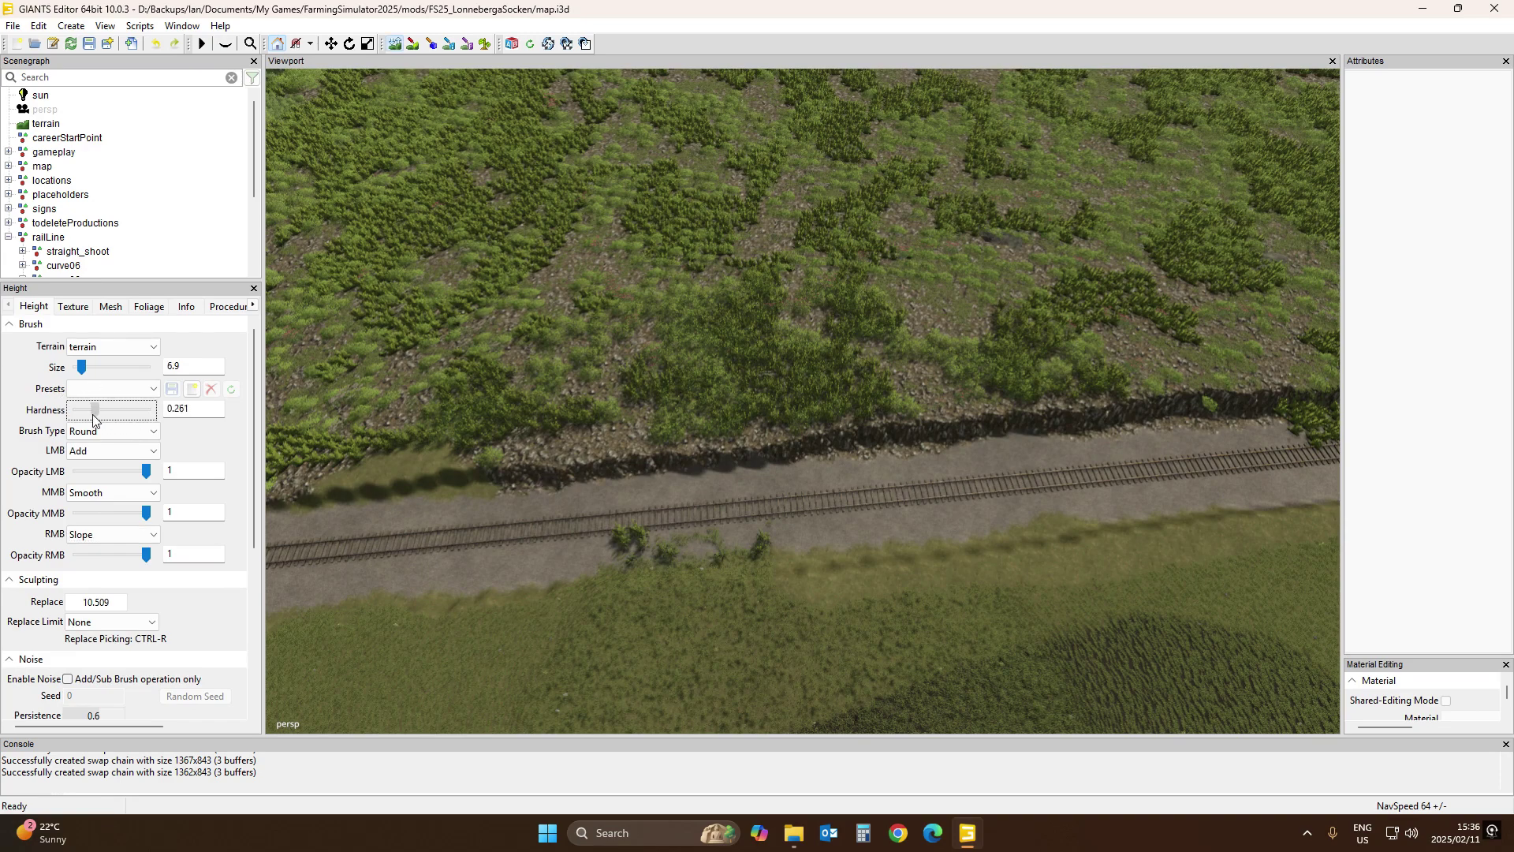
pyautogui.moveTo(146, 471); pyautogui.dragTo(91, 558)
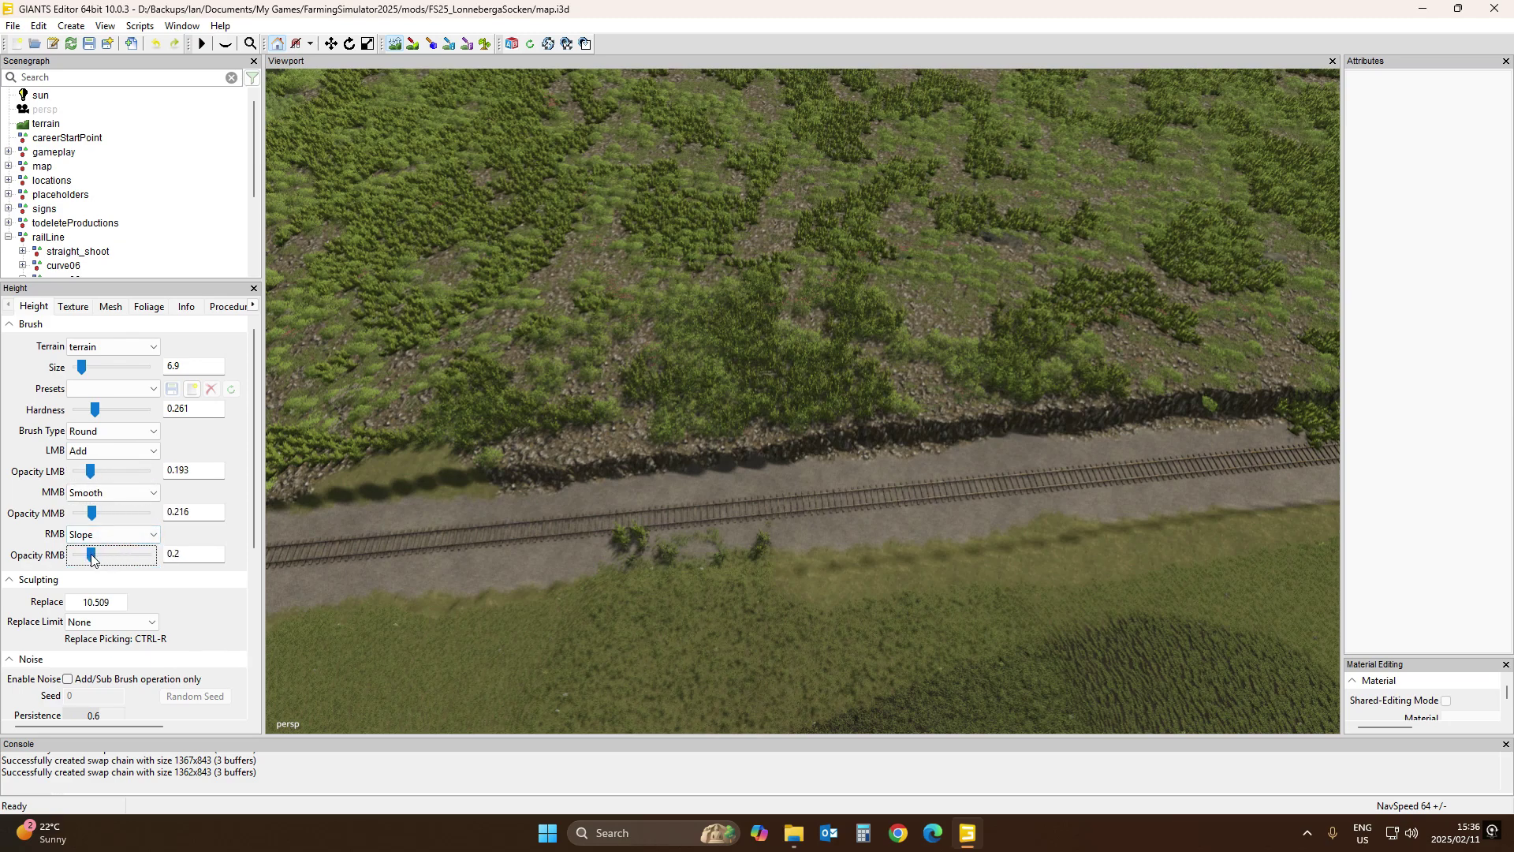
pyautogui.keyDown('ctrl'); pyautogui.scroll(3, 595, 437); pyautogui.keyUp('ctrl')
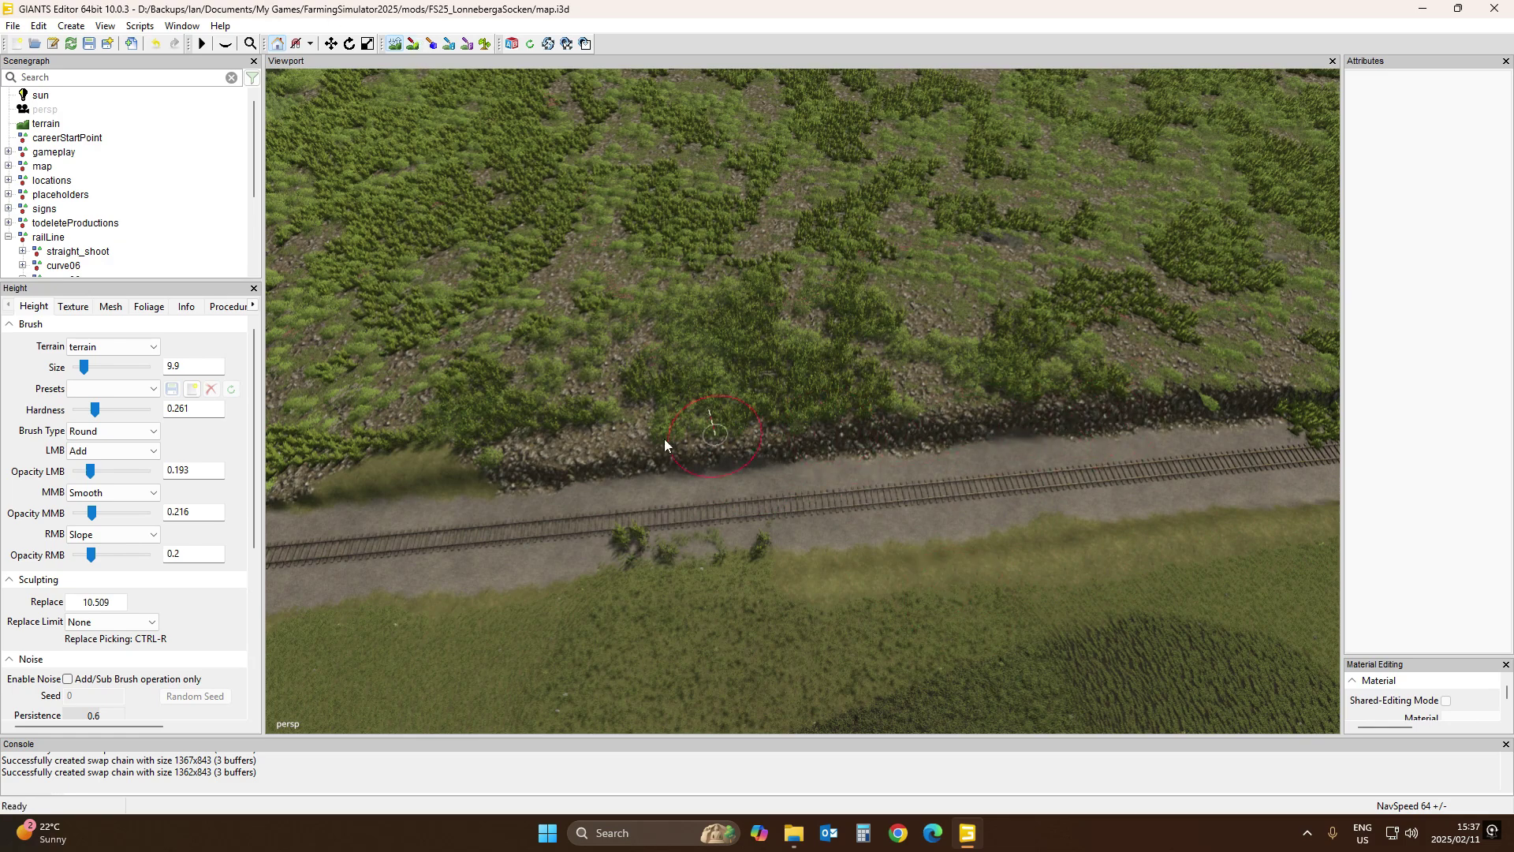
# Paint the FOREST_STONES texture layer along the banks on both sides of the track
pyautogui.click(411, 45)
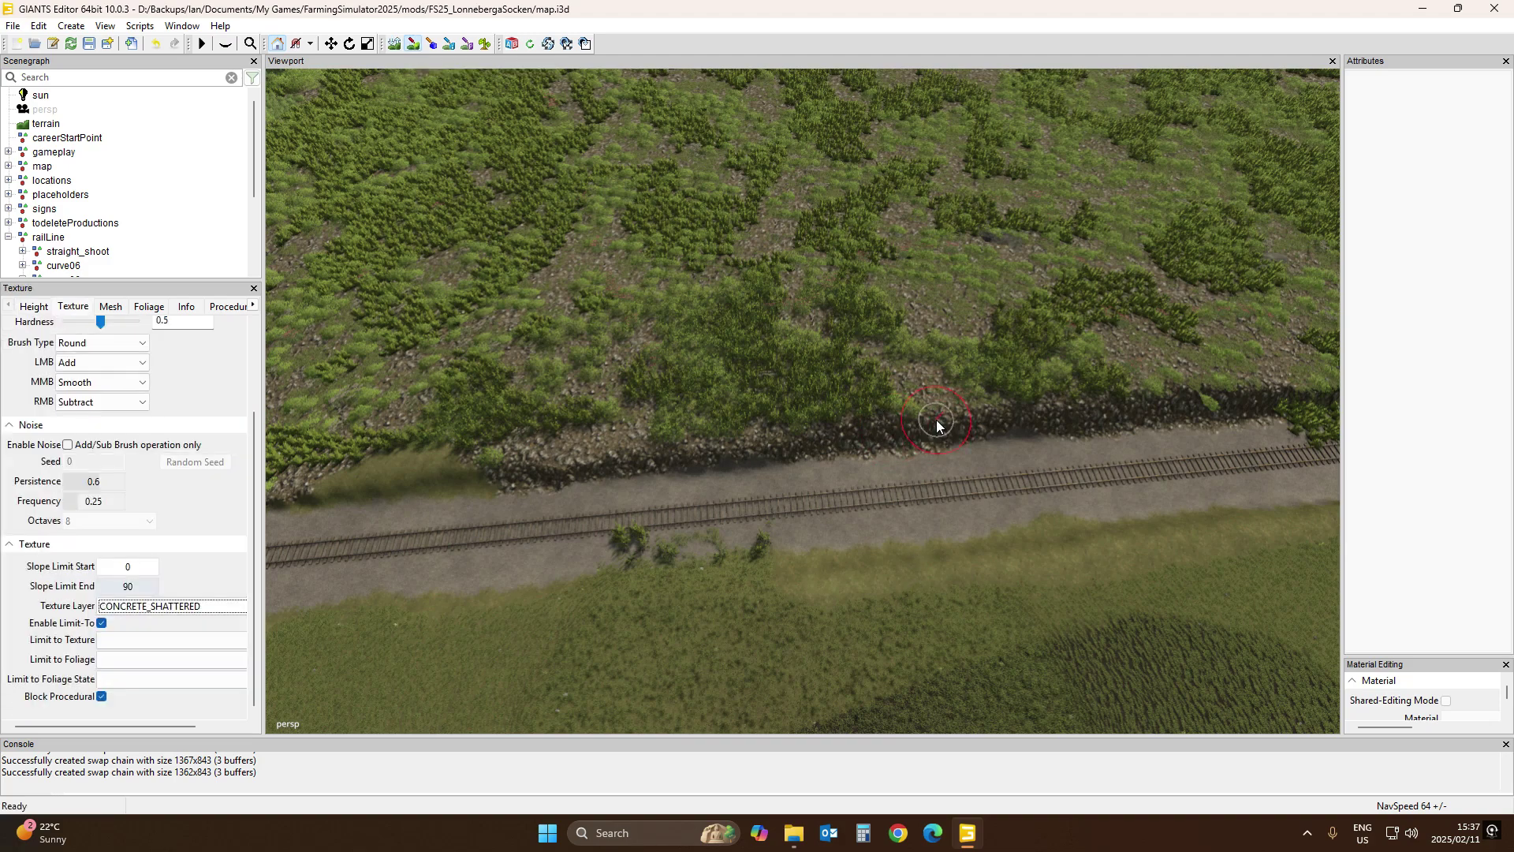
pyautogui.press('c')
pyautogui.moveTo(783, 588); pyautogui.dragTo(797, 587)
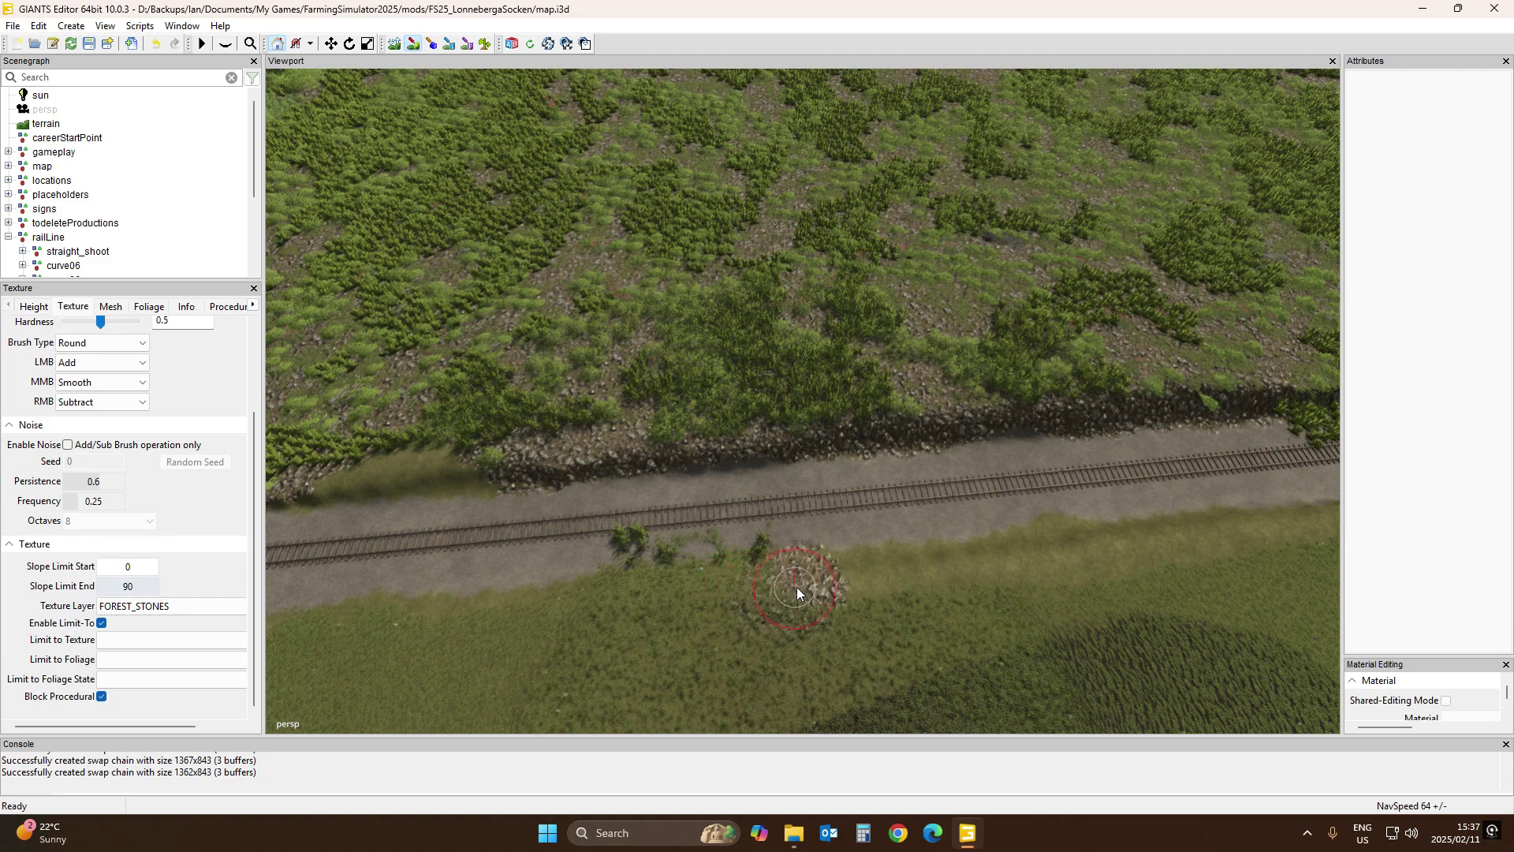
pyautogui.hotkey('ctrl', 'z')
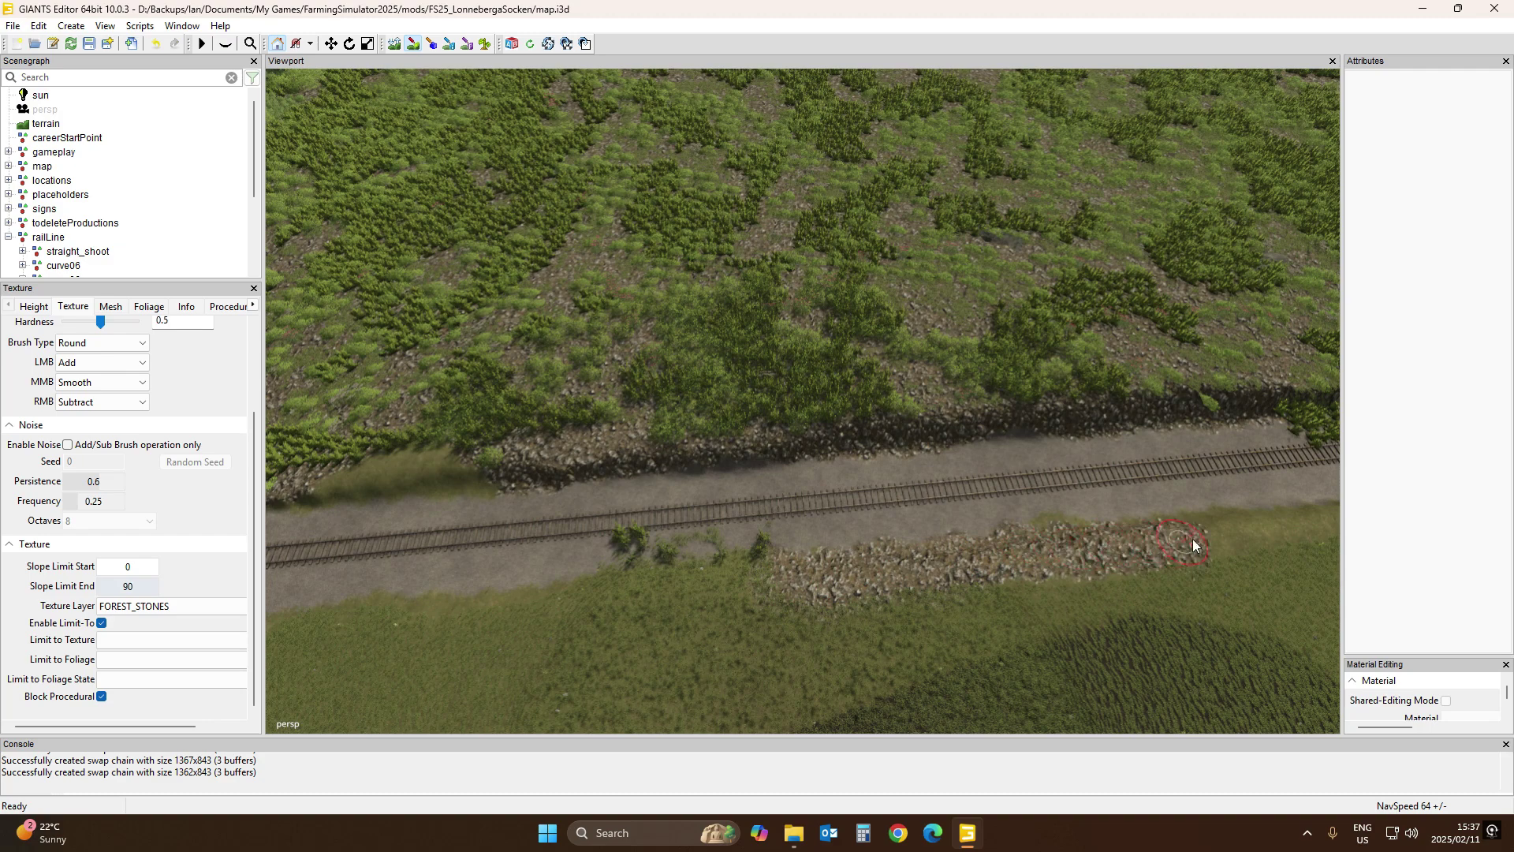
pyautogui.moveTo(1244, 525); pyautogui.dragTo(1325, 517)
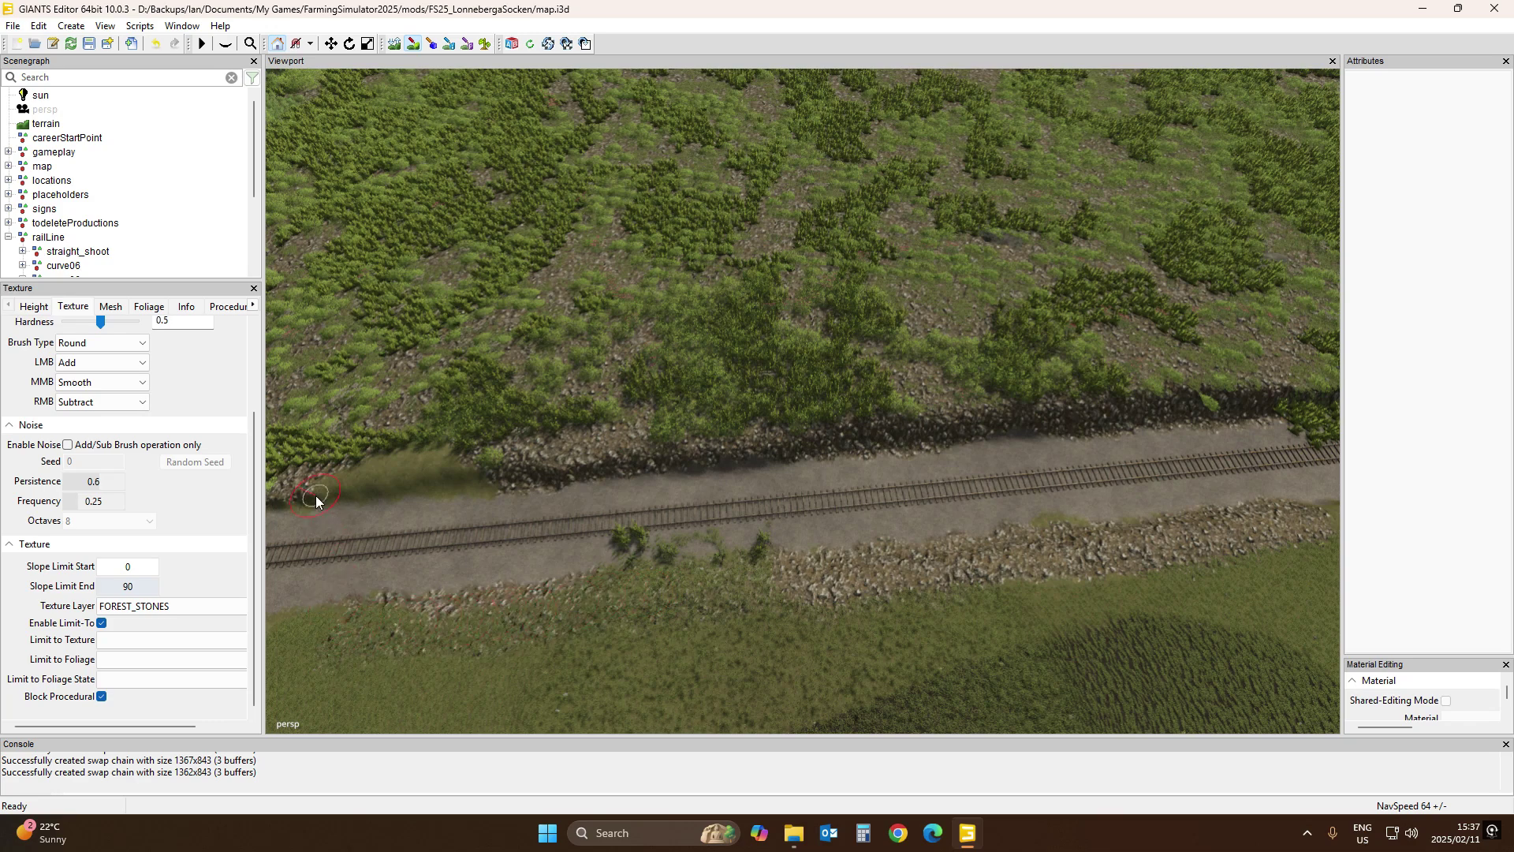
pyautogui.moveTo(316, 500); pyautogui.dragTo(464, 478)
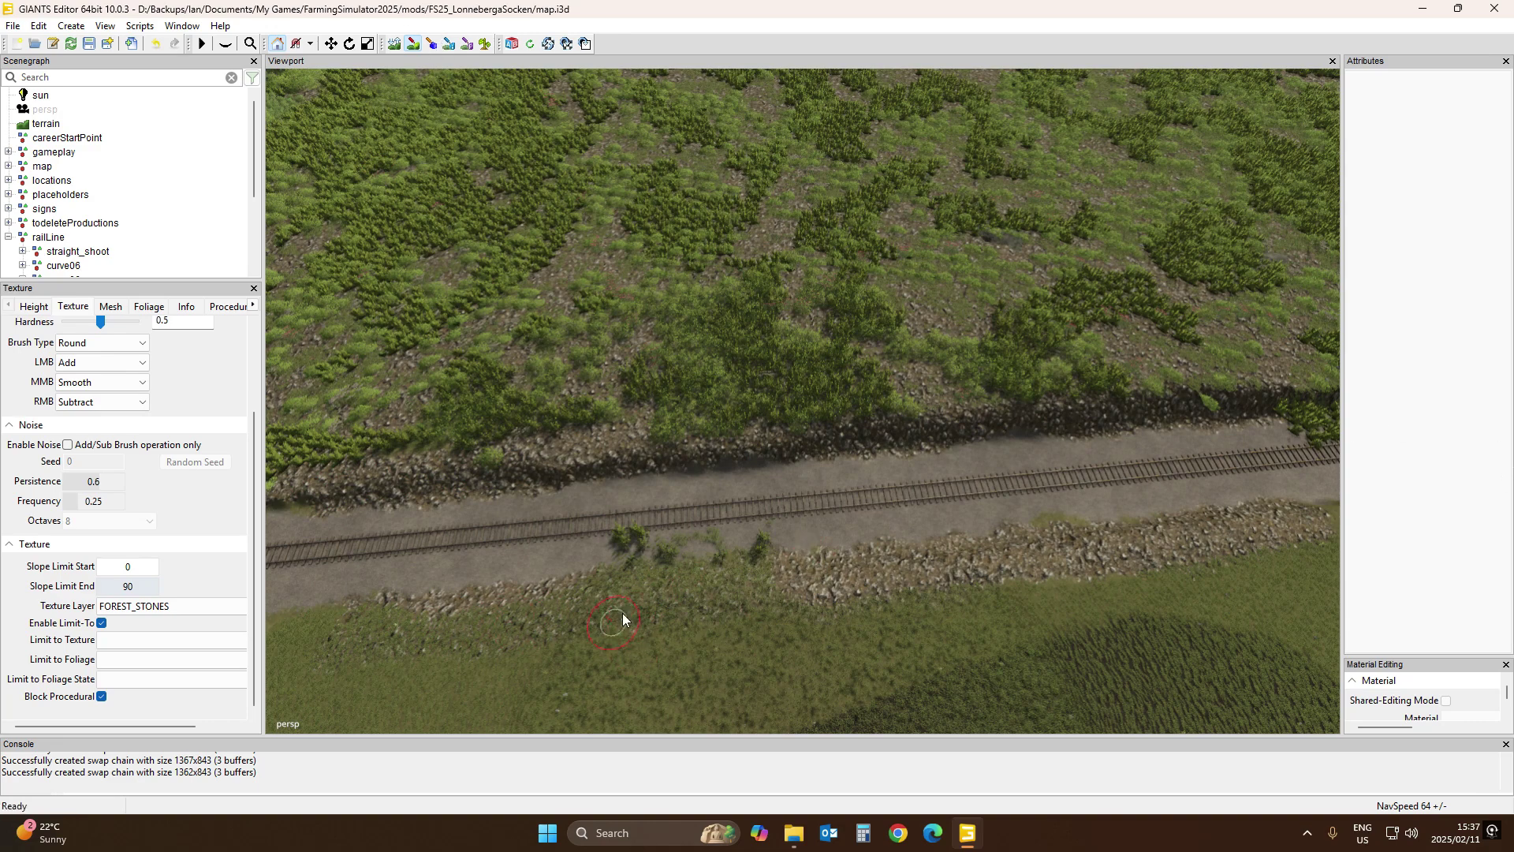
# Erase the decoBushUS foliage growing at the edge of the track bed
pyautogui.click(486, 45)
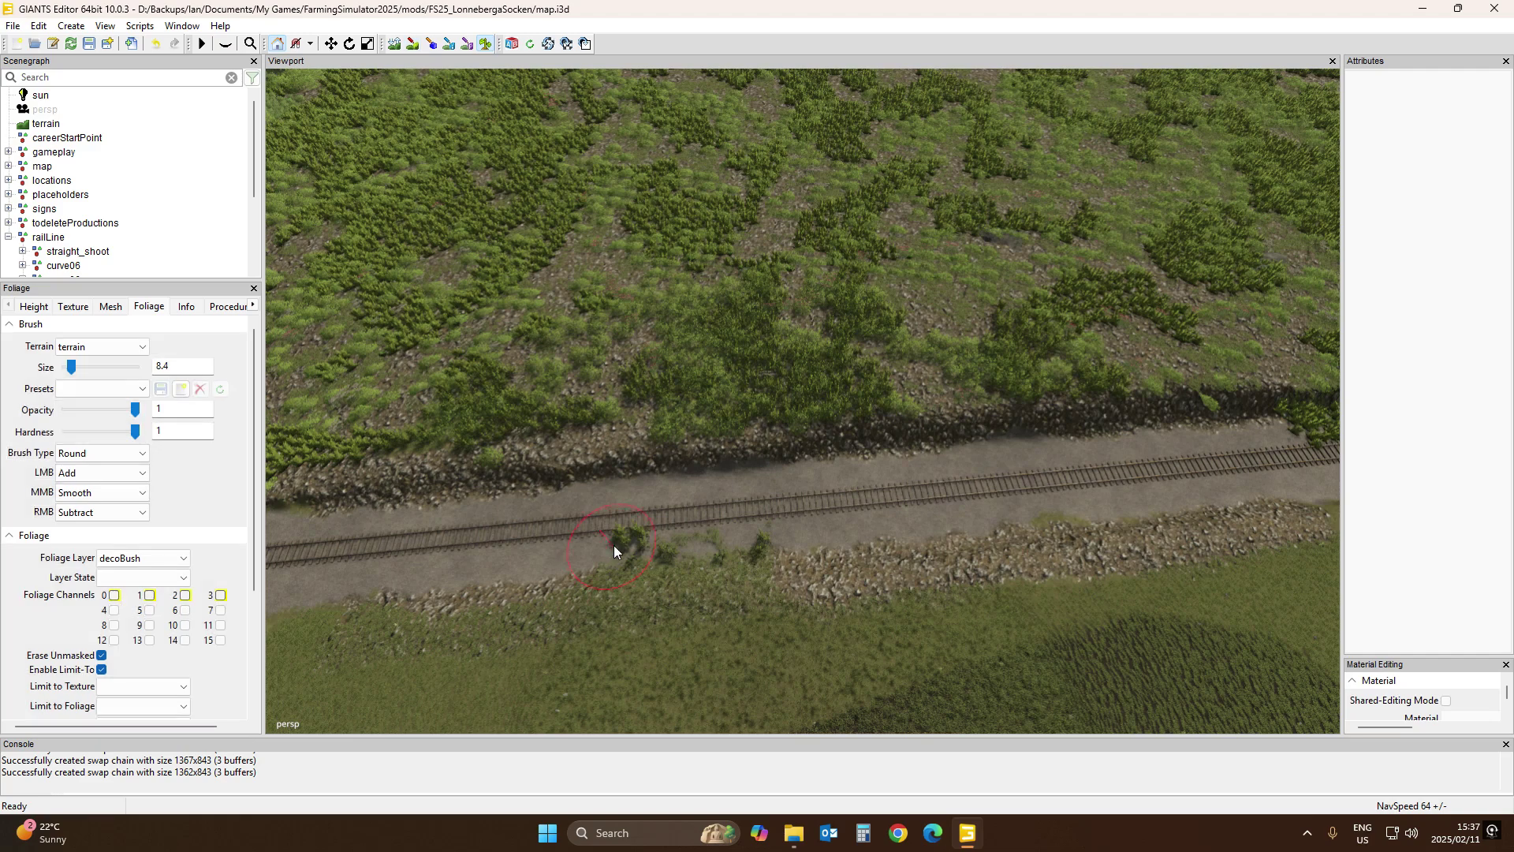
pyautogui.click(154, 557)
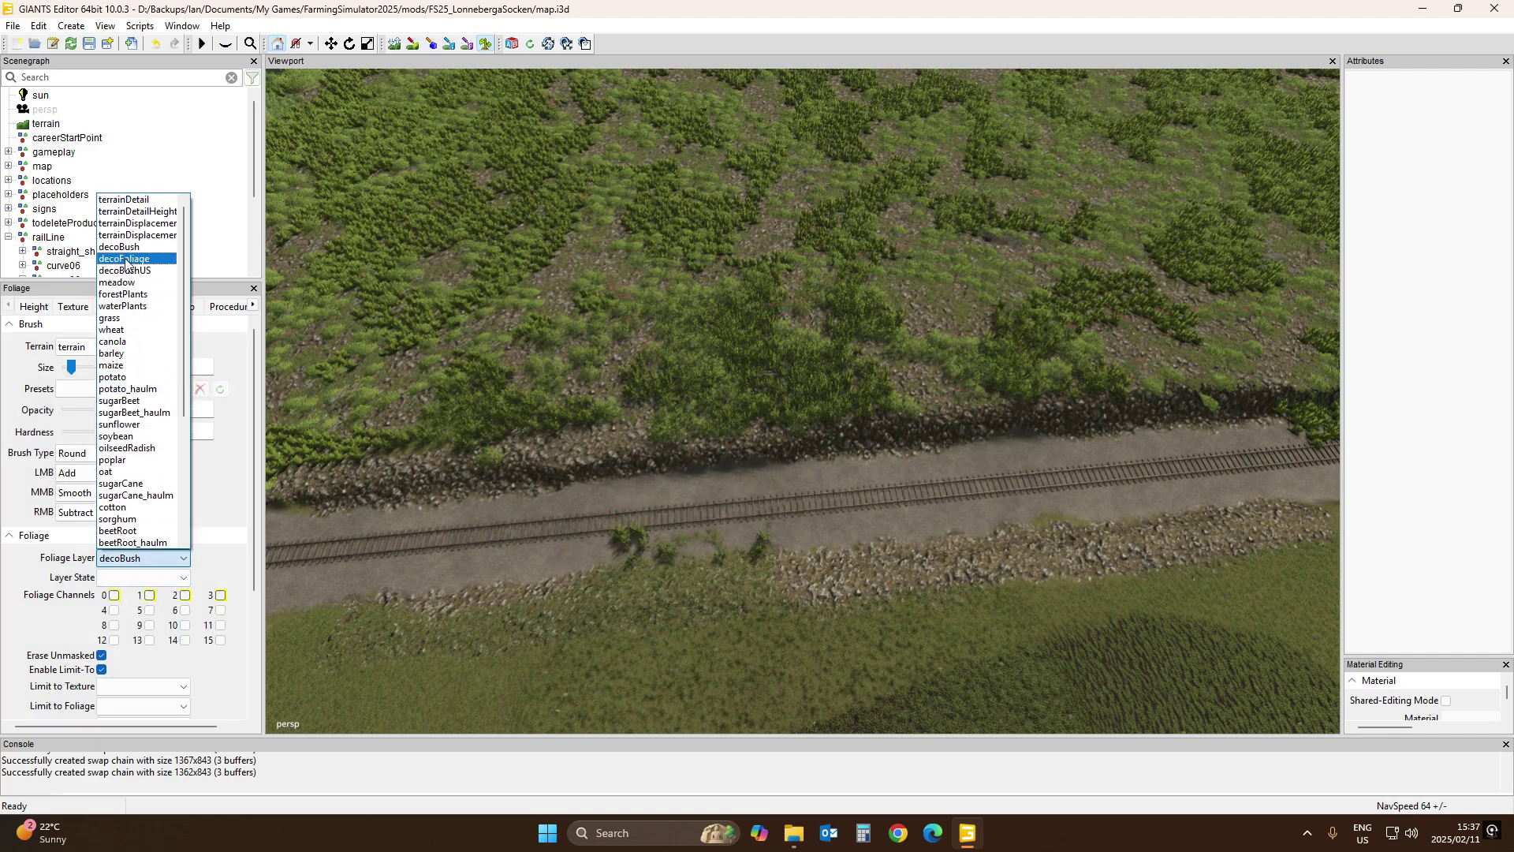
pyautogui.click(124, 270)
pyautogui.moveTo(636, 544); pyautogui.dragTo(1012, 506, button='right')
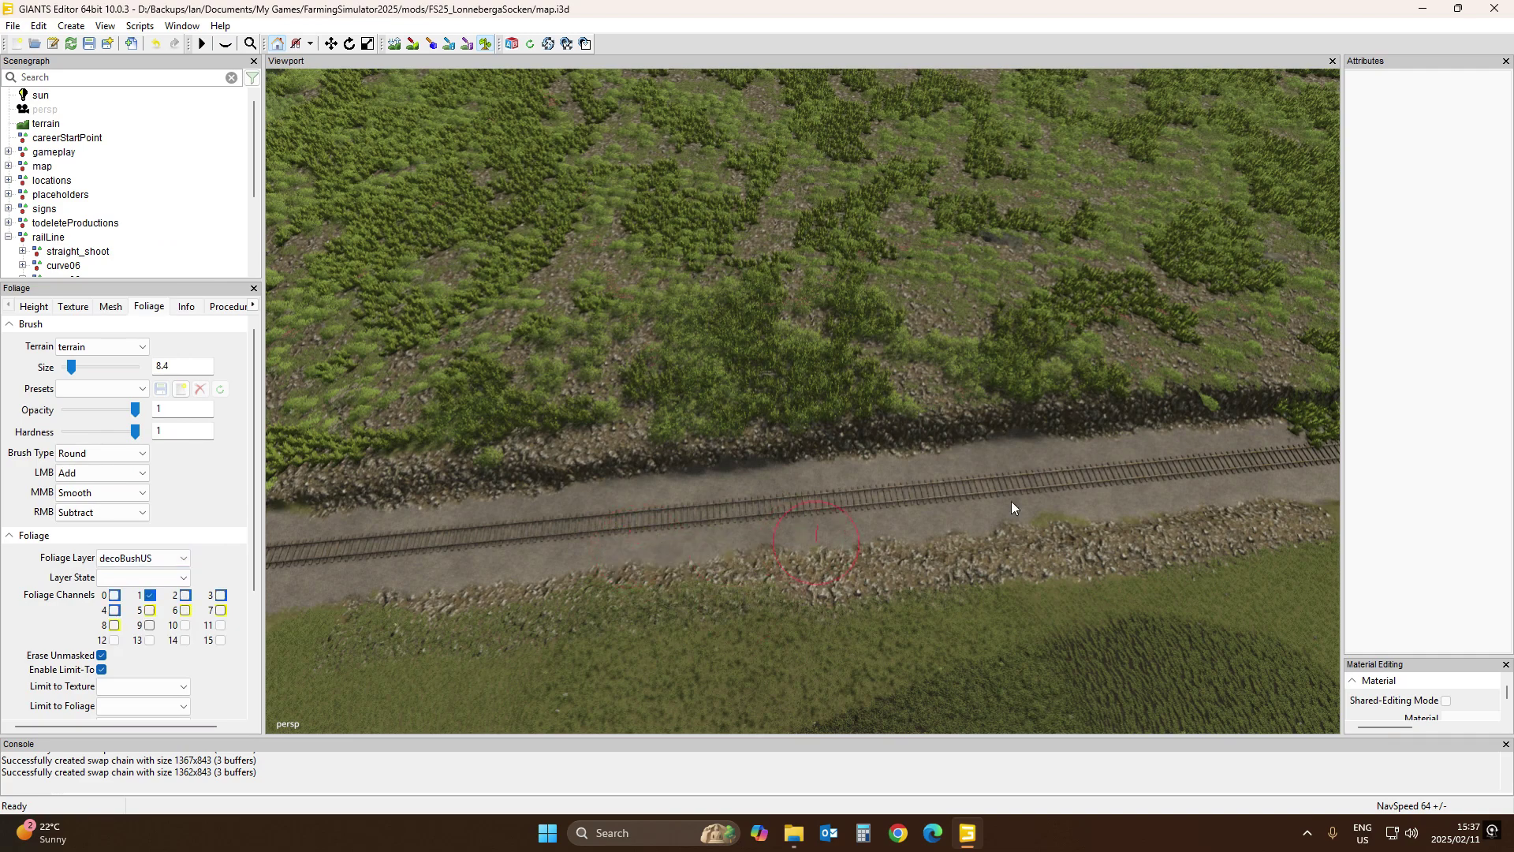
# Examine the straight rail section, its stone banks and the surrounding terrain from several viewpoints
pyautogui.moveTo(1266, 465)
pyautogui.mouseDown(button='middle')
pyautogui.moveTo(1350, 466)
pyautogui.moveTo(1285, 394)
pyautogui.mouseUp(button='middle')
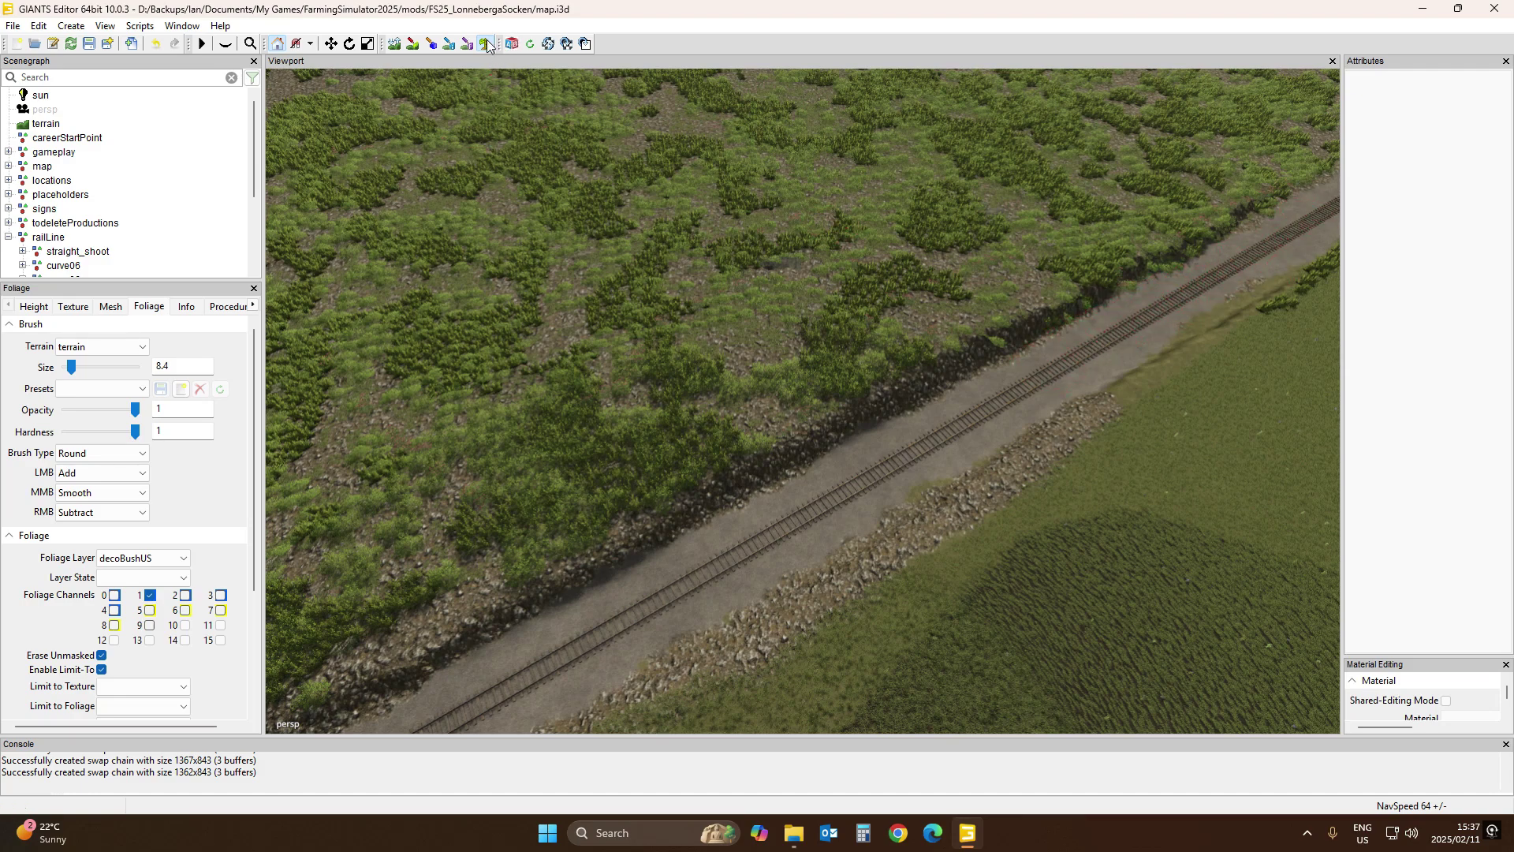
pyautogui.moveTo(976, 441); pyautogui.dragTo(846, 446, button='middle')
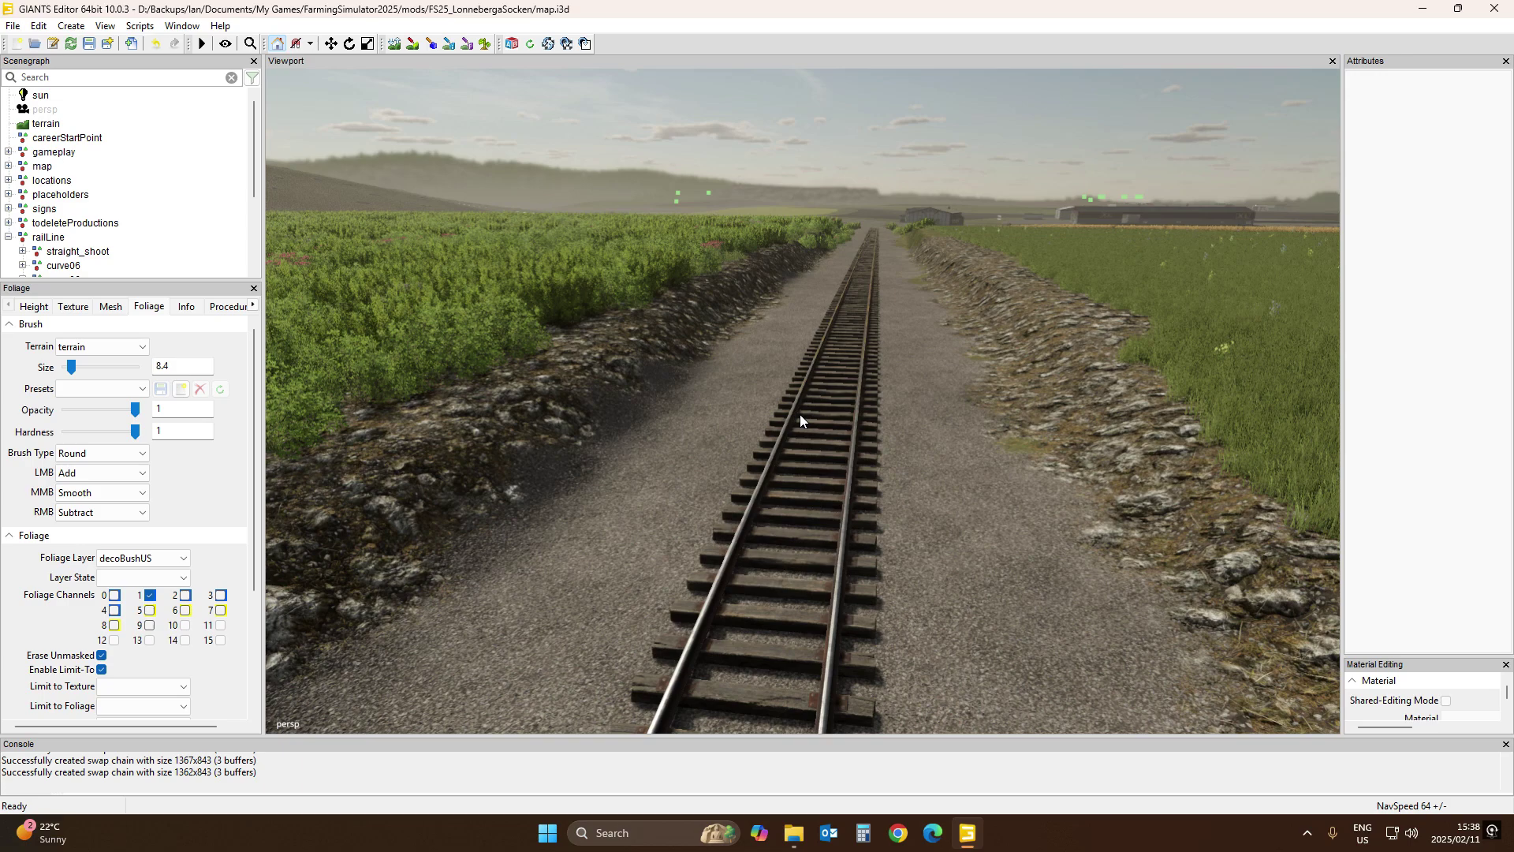
pyautogui.scroll(-5, 1143, 347)
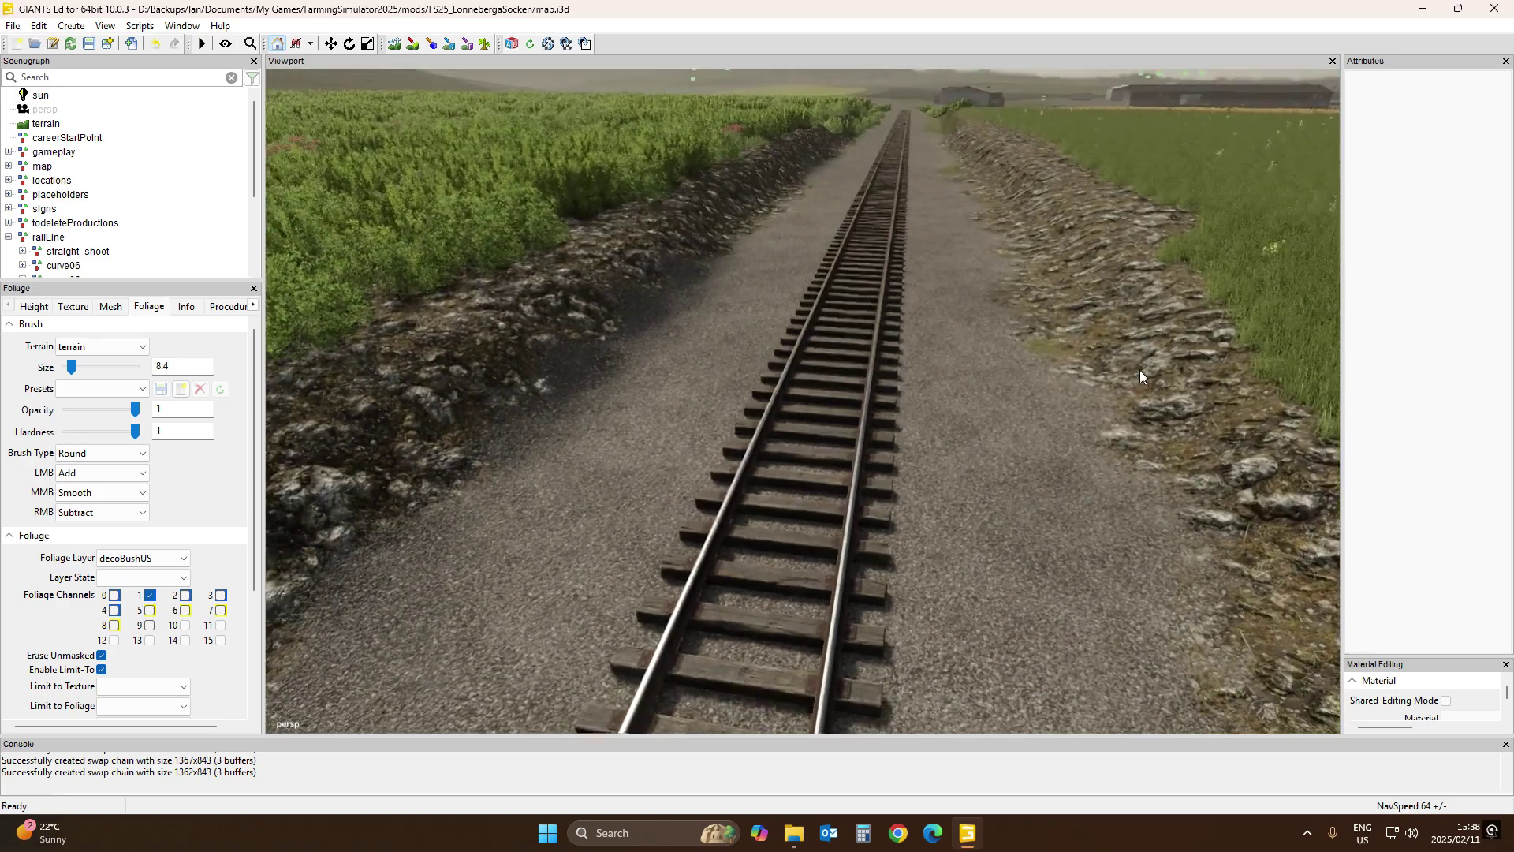
pyautogui.moveTo(1133, 368); pyautogui.dragTo(1086, 344, button='right')
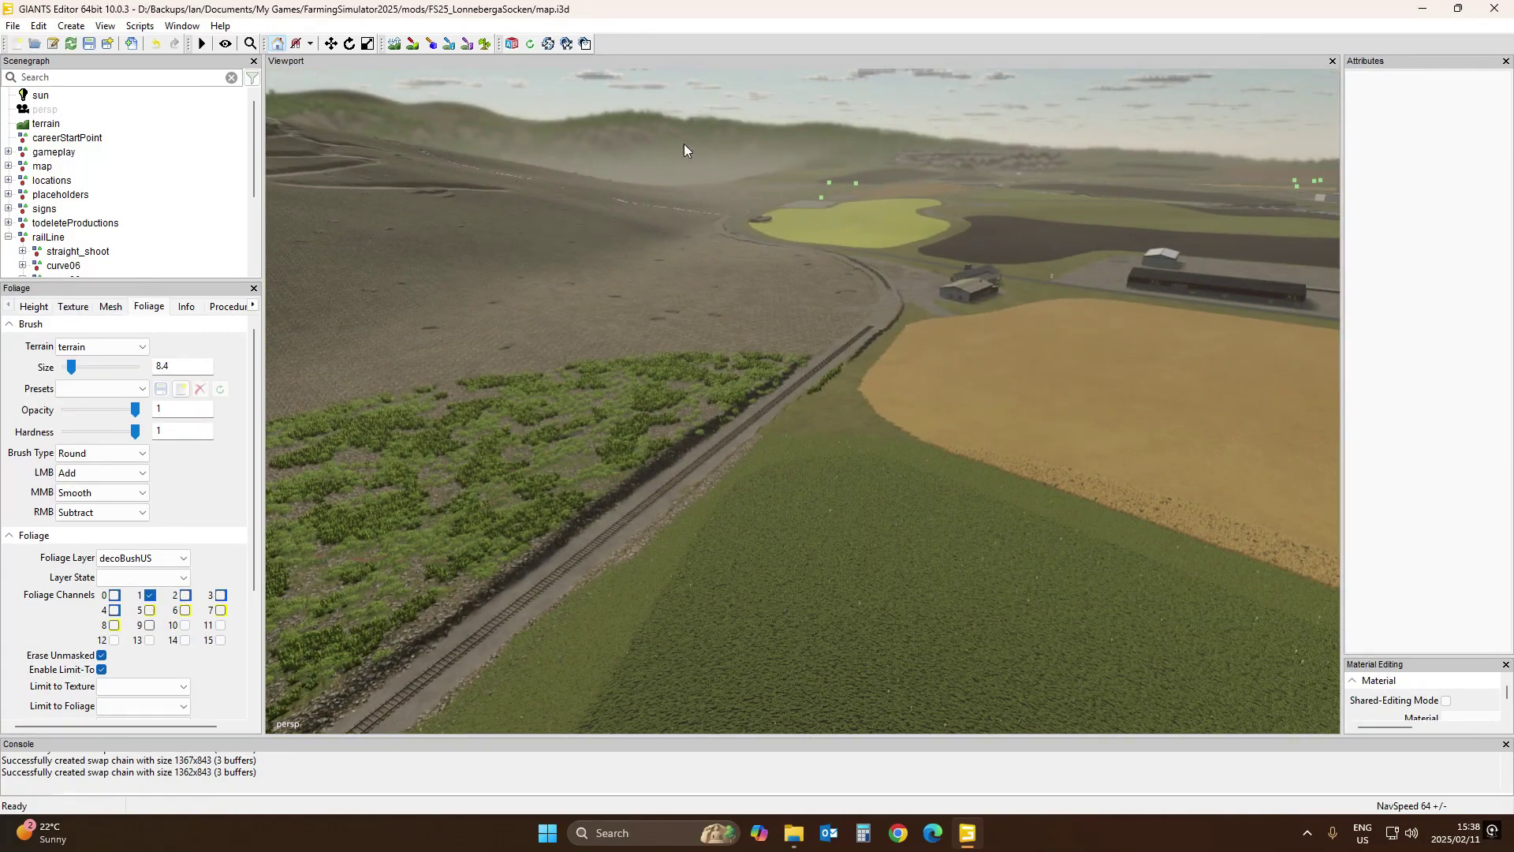
pyautogui.scroll(5, 812, 389)
pyautogui.moveTo(813, 390); pyautogui.dragTo(665, 389, button='right')
pyautogui.scroll(5, 788, 411)
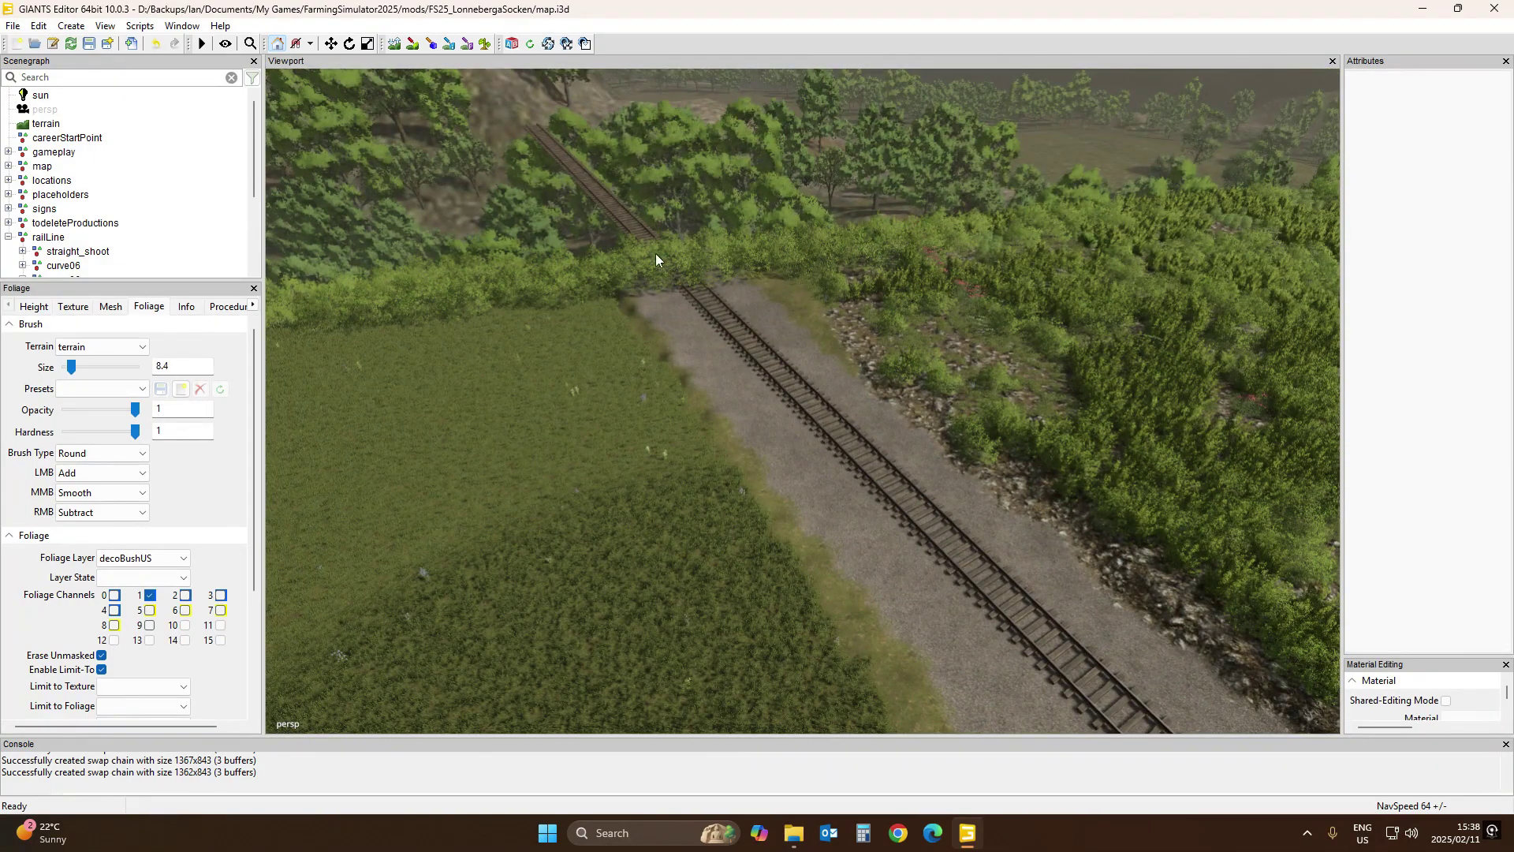
pyautogui.moveTo(752, 352); pyautogui.dragTo(1102, 230, button='right')
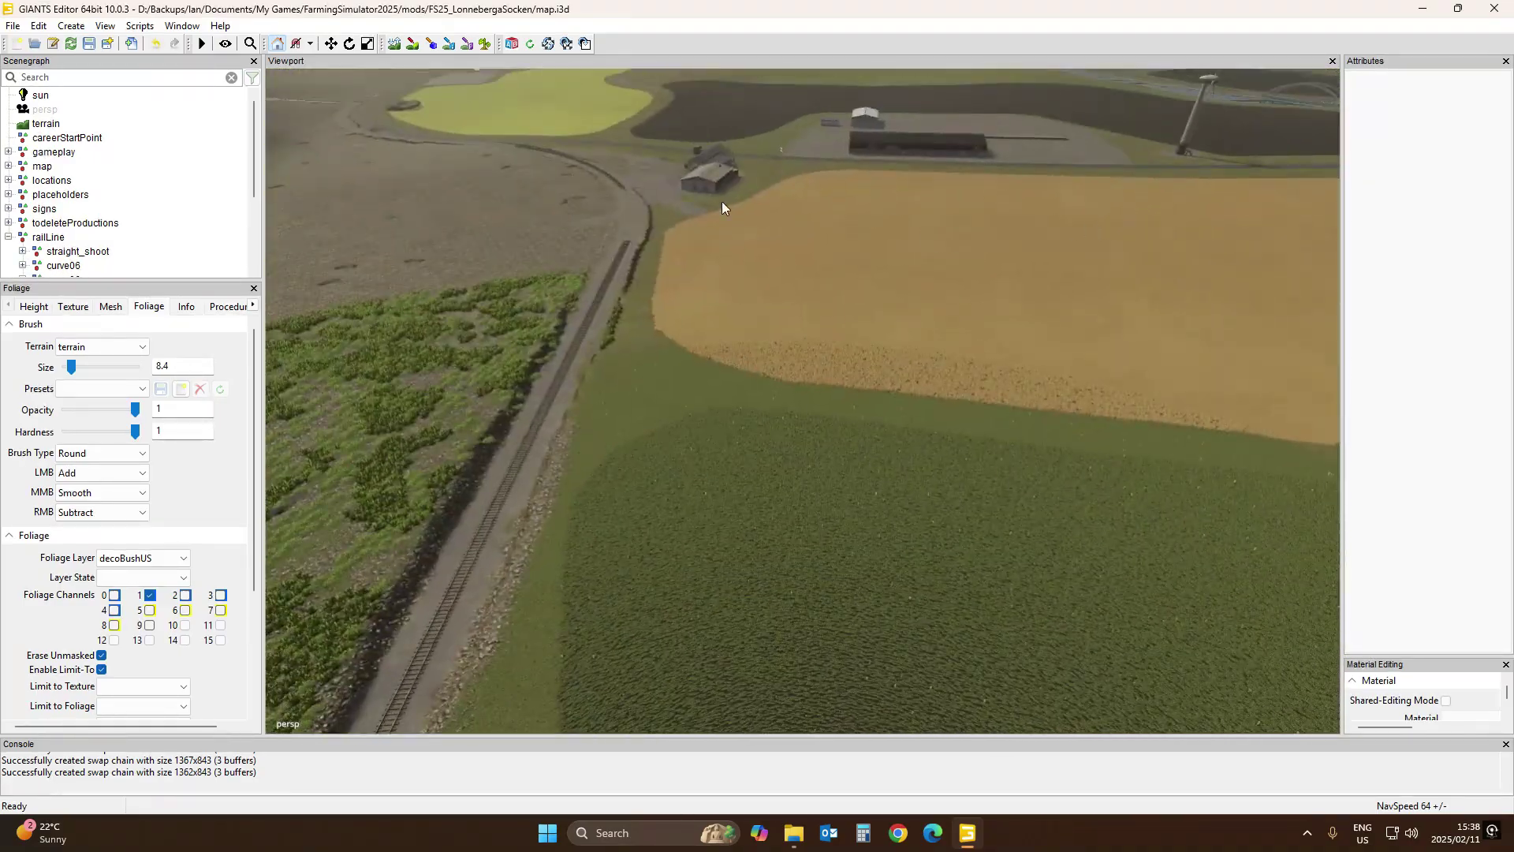
pyautogui.moveTo(720, 202); pyautogui.dragTo(231, 227, button='right')
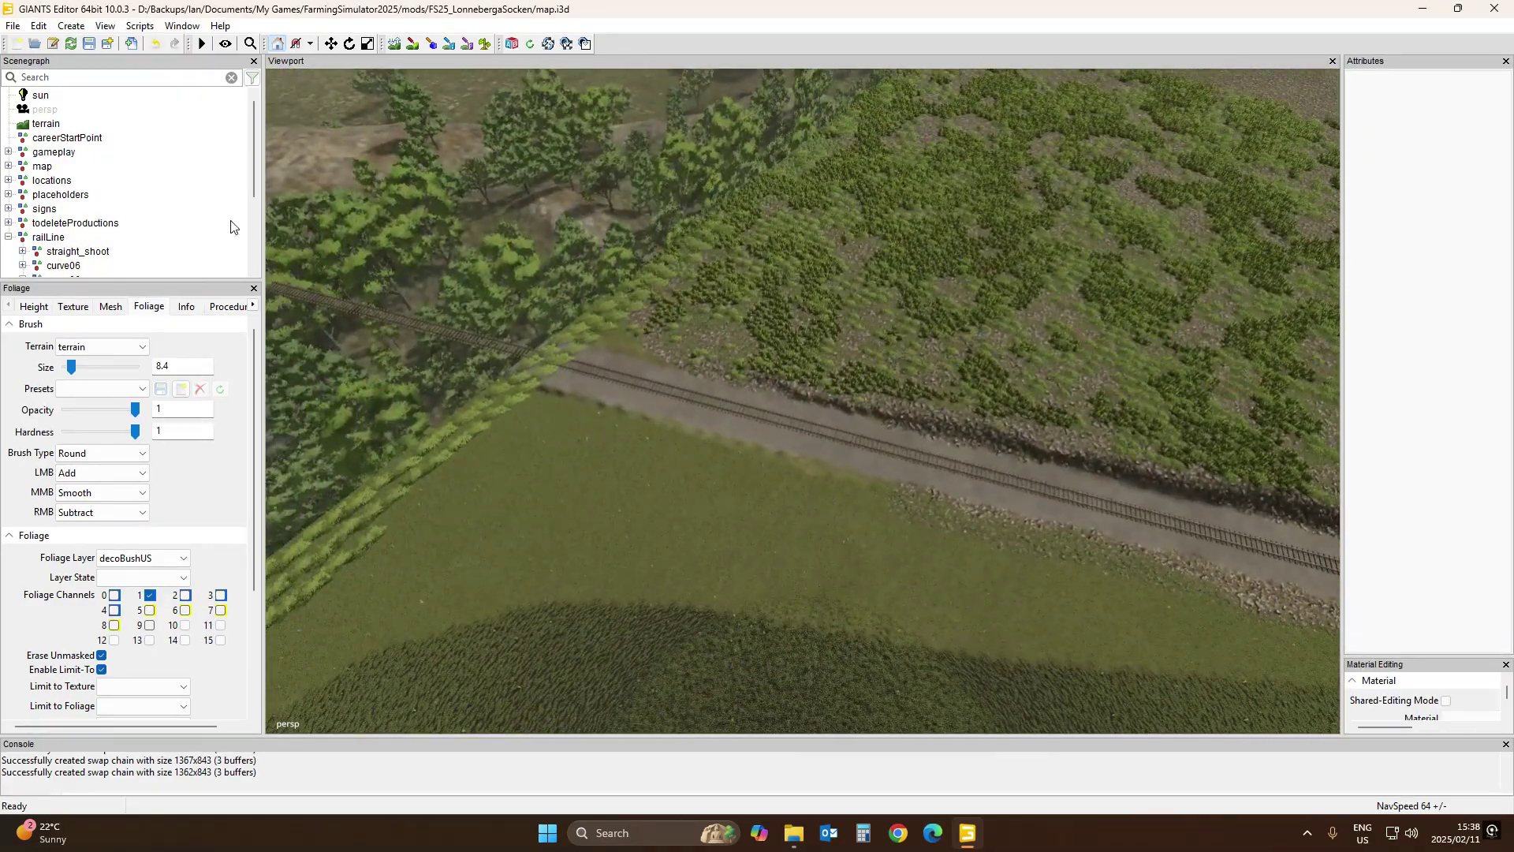
pyautogui.moveTo(907, 391); pyautogui.dragTo(1405, 276, button='right')
pyautogui.moveTo(523, 197); pyautogui.dragTo(344, 295, button='right')
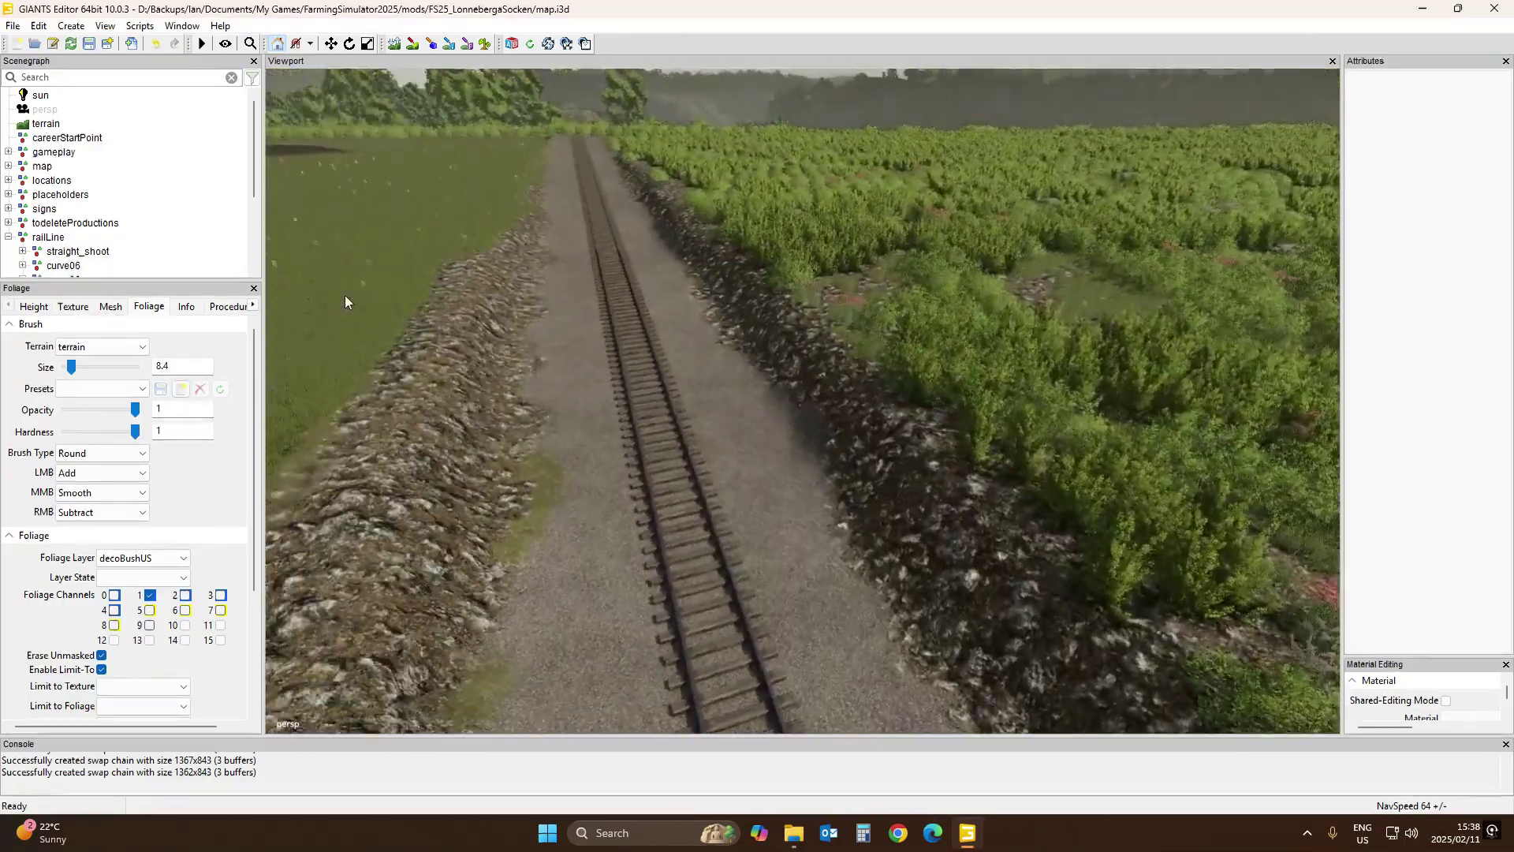
pyautogui.moveTo(775, 404); pyautogui.dragTo(754, 368, button='right')
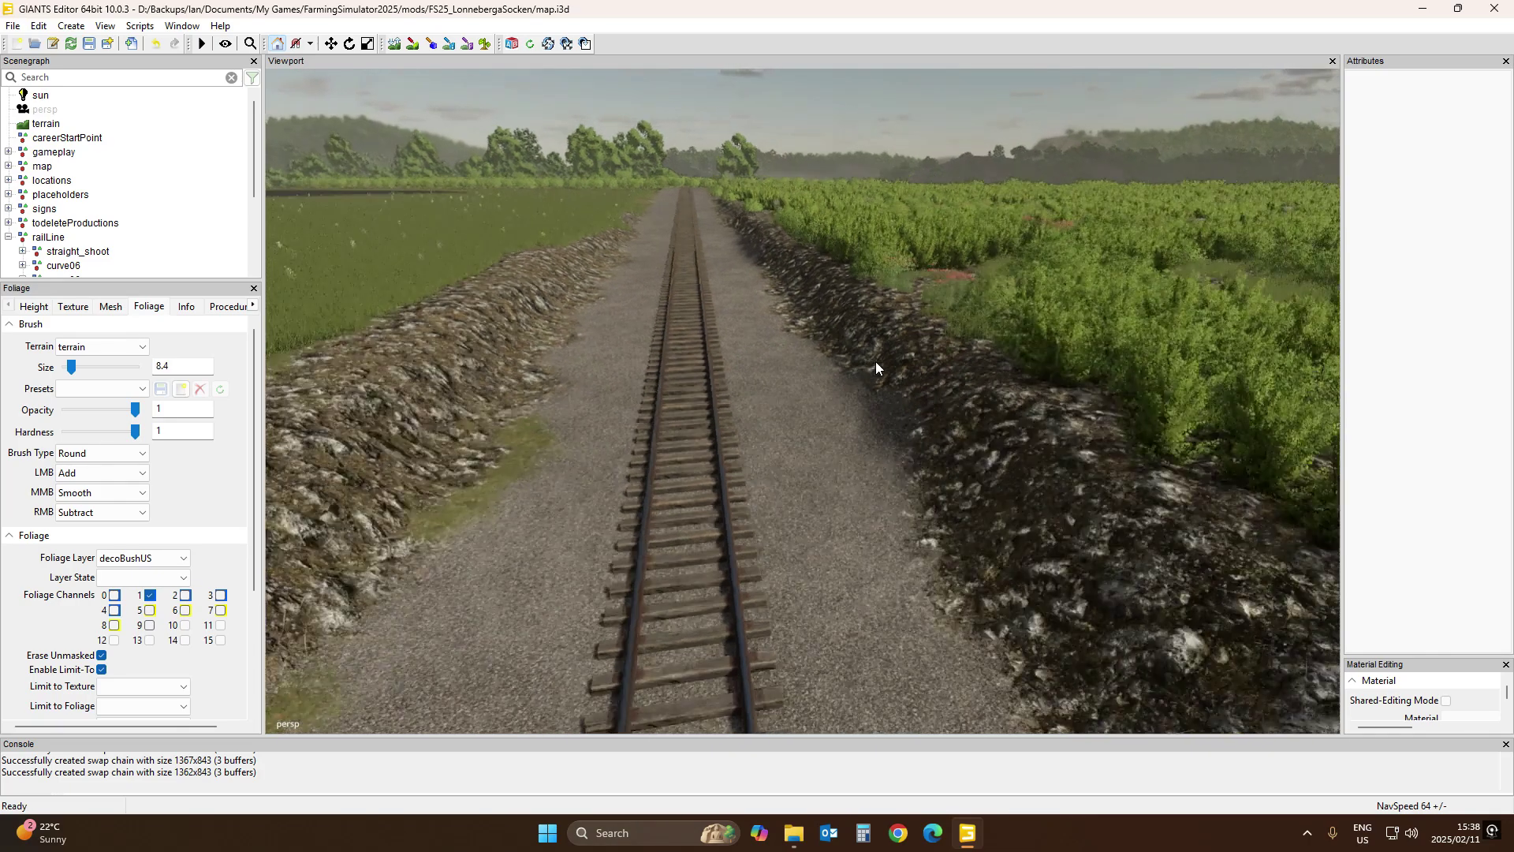
pyautogui.moveTo(876, 362); pyautogui.dragTo(1079, 467, button='right')
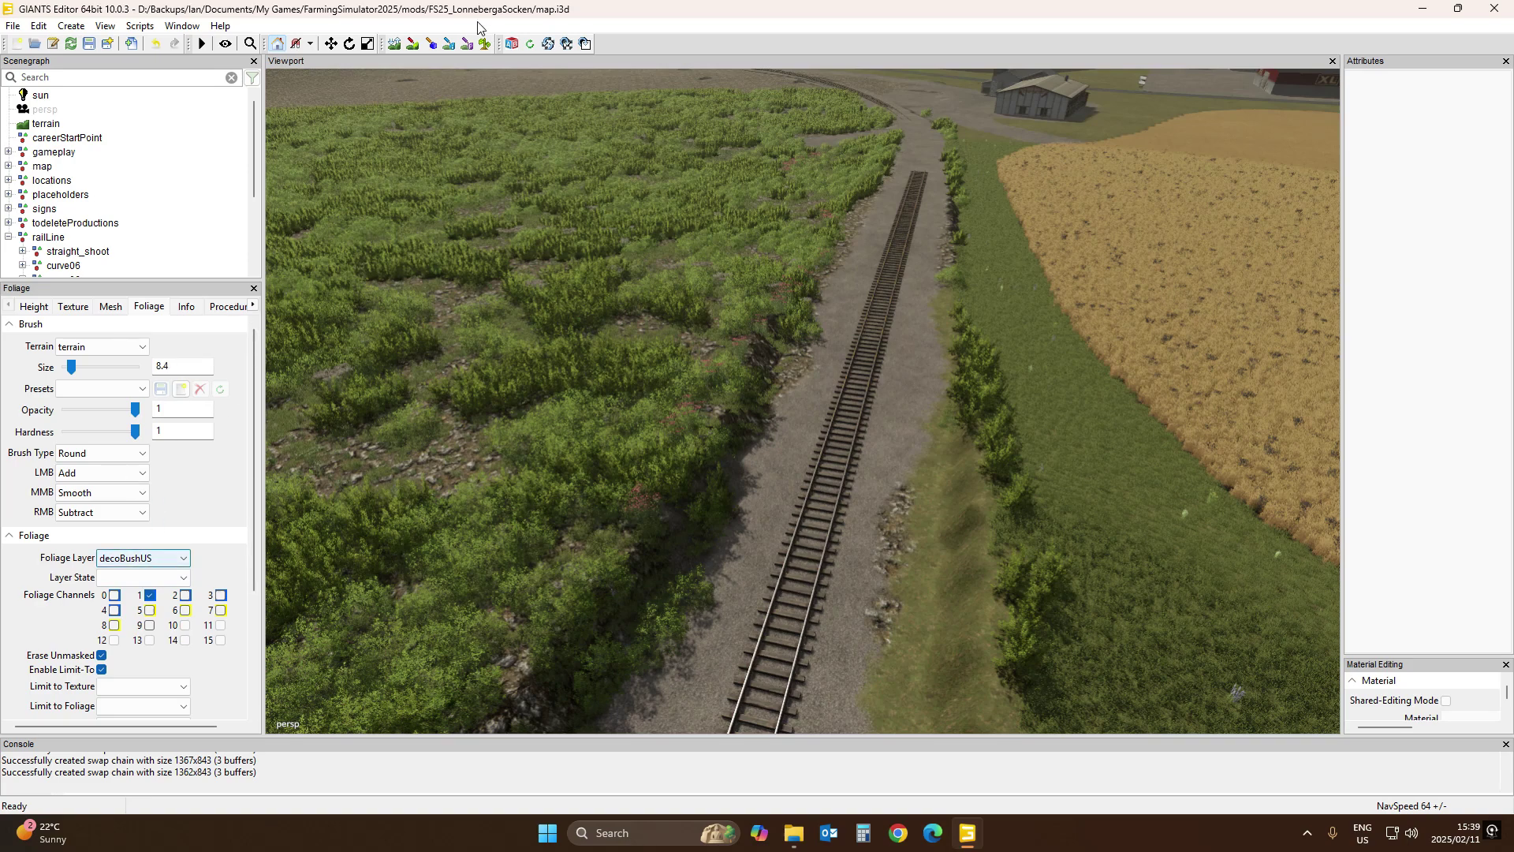
# Try painting the rock01 texture layer along the track bed beneath the rails, check it up close and undo it
pyautogui.click(414, 44)
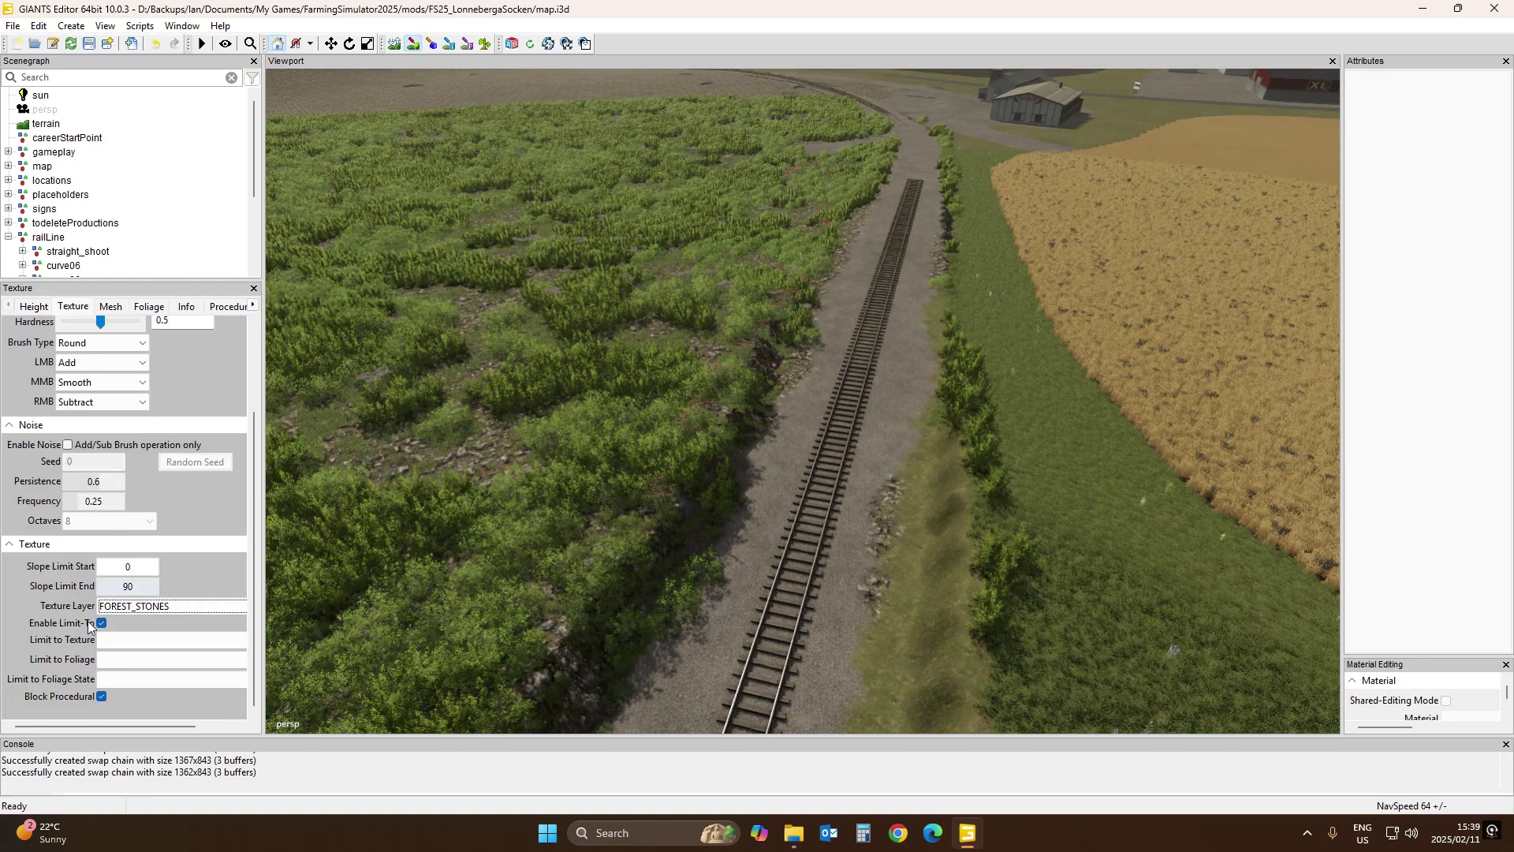
pyautogui.click(163, 614)
pyautogui.scroll(-20, 160, 528)
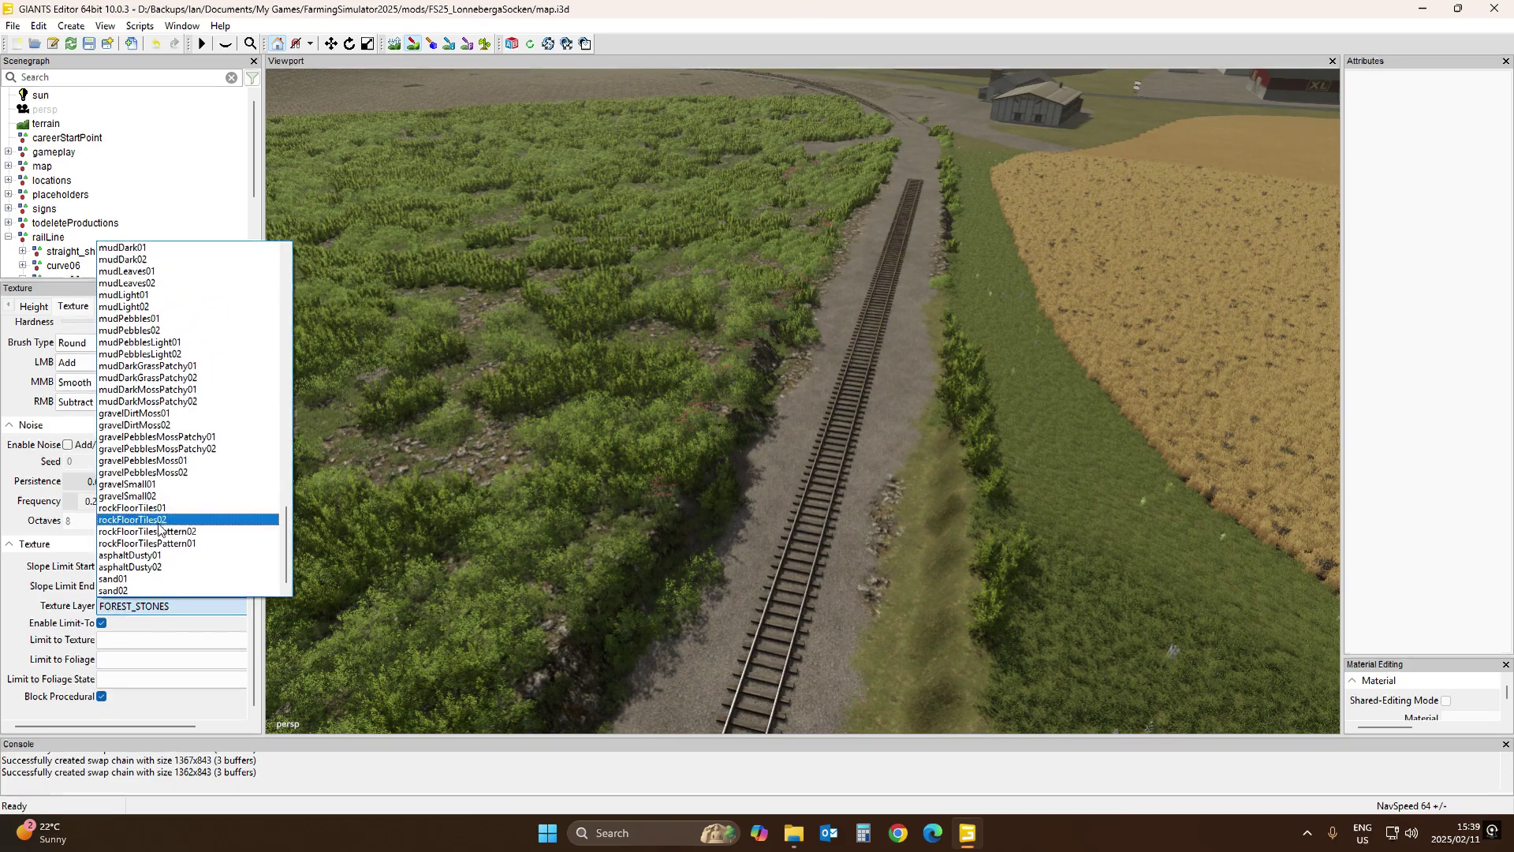
pyautogui.scroll(1, 160, 489)
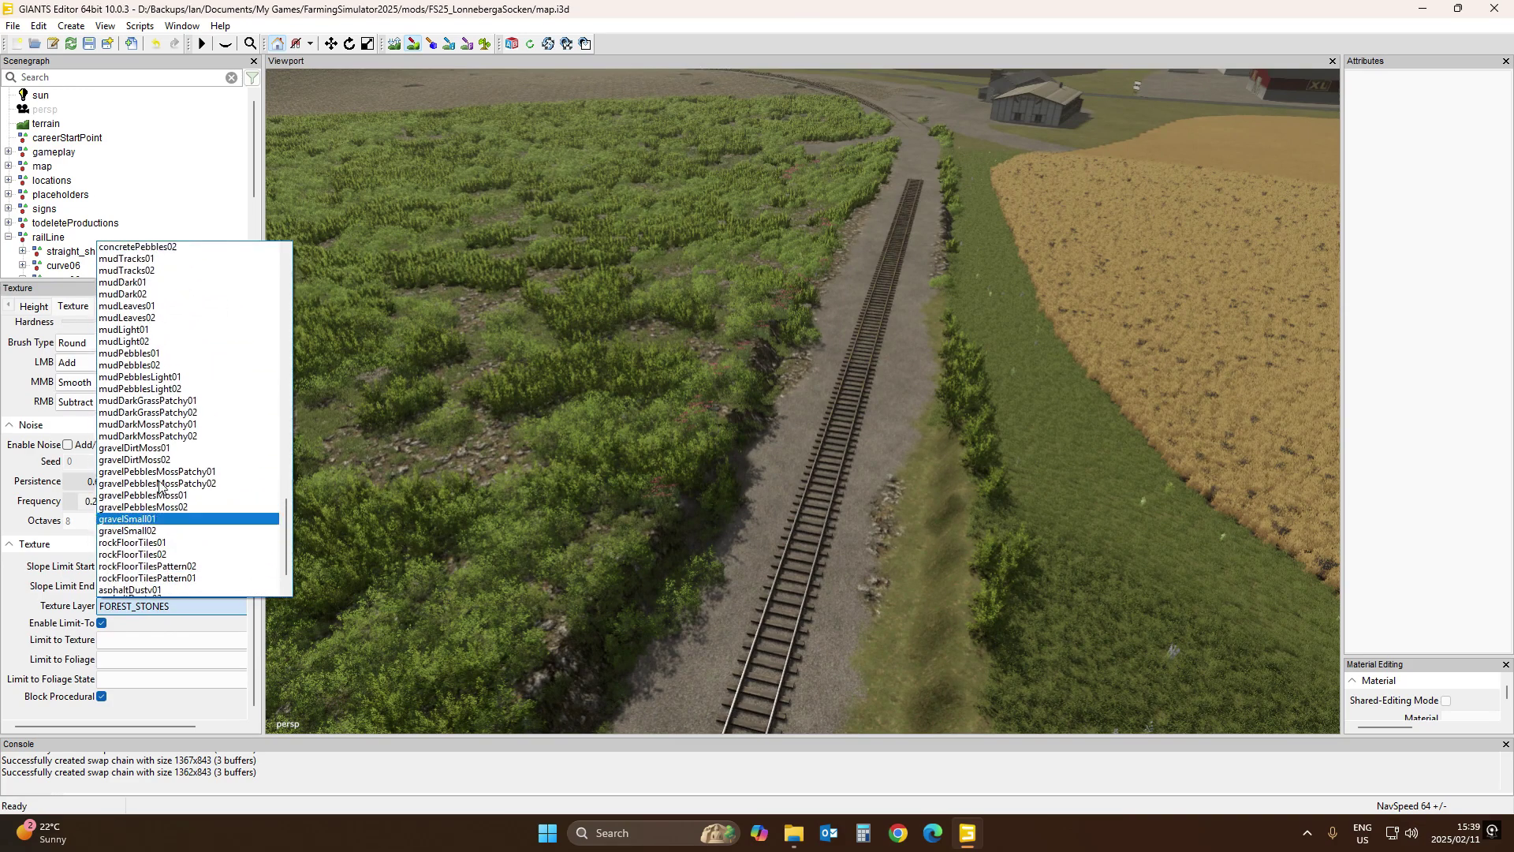
pyautogui.scroll(4, 160, 481)
pyautogui.scroll(2, 157, 471)
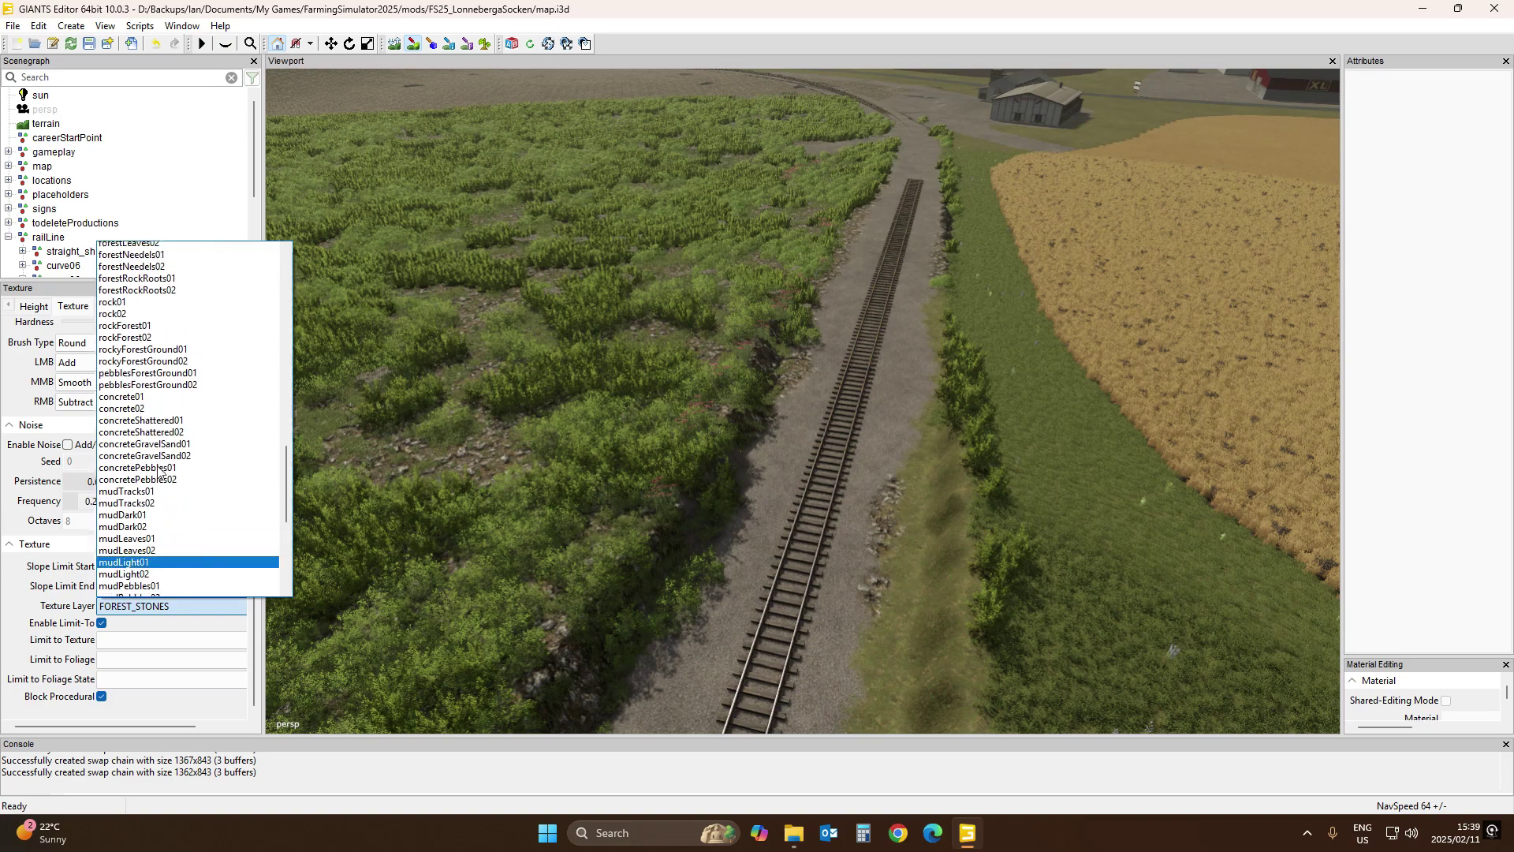
pyautogui.scroll(-6, 158, 472)
pyautogui.scroll(-2, 158, 472)
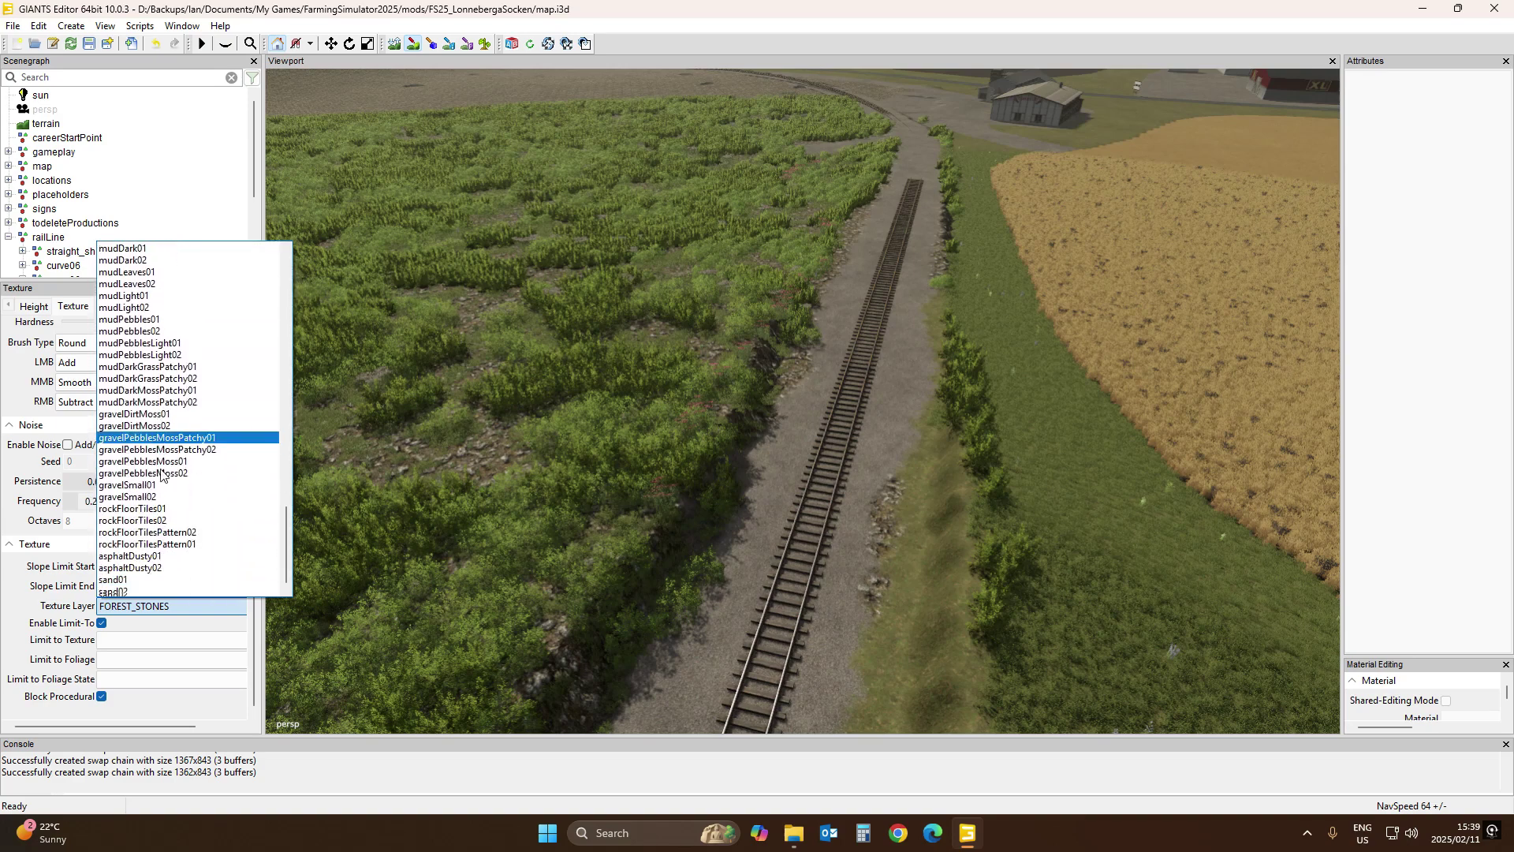
pyautogui.scroll(5, 180, 501)
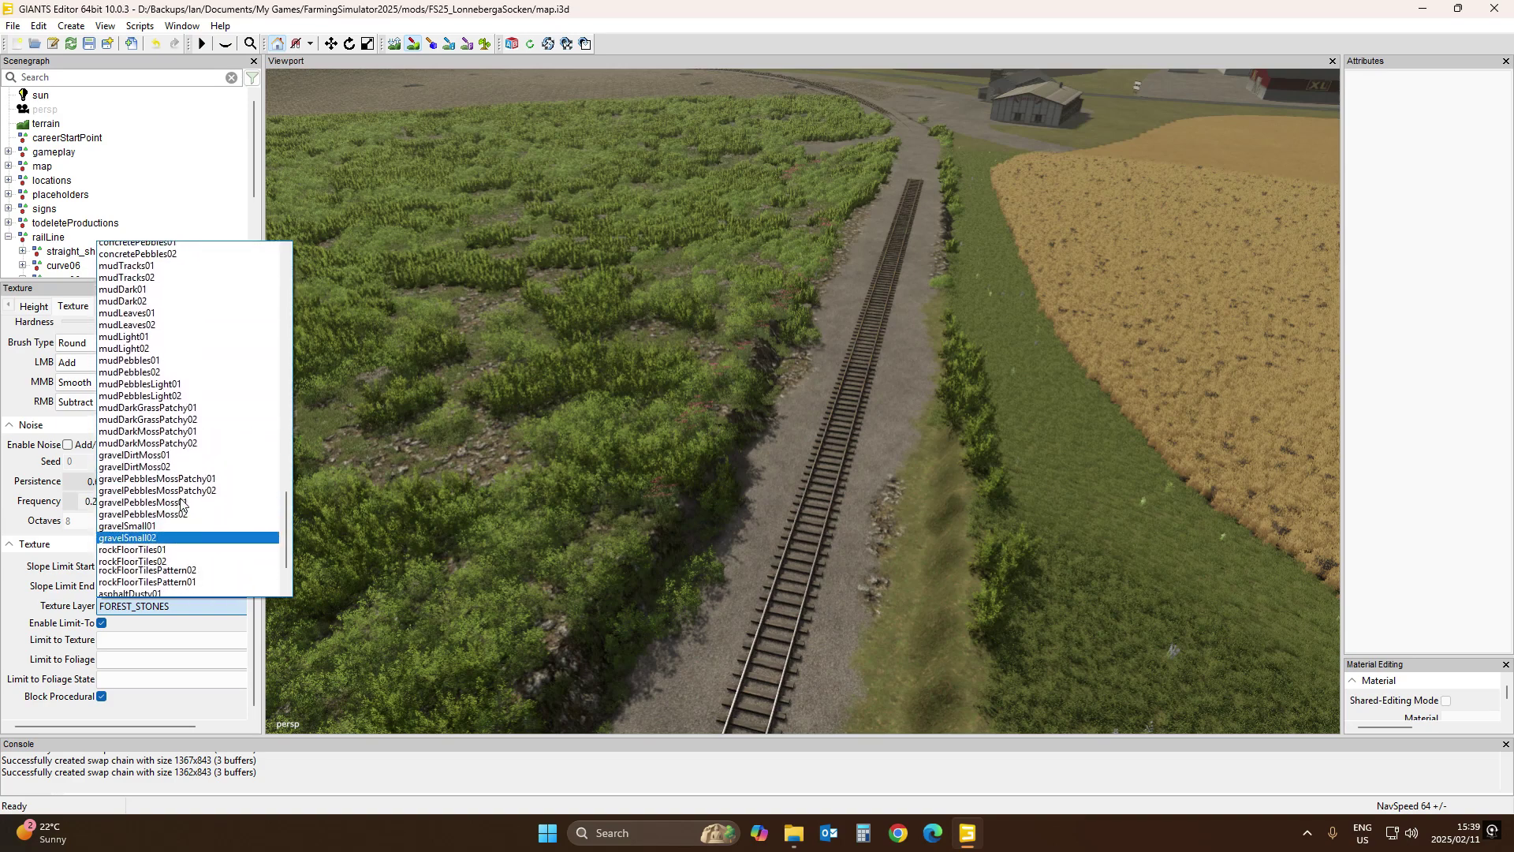
pyautogui.scroll(6, 181, 503)
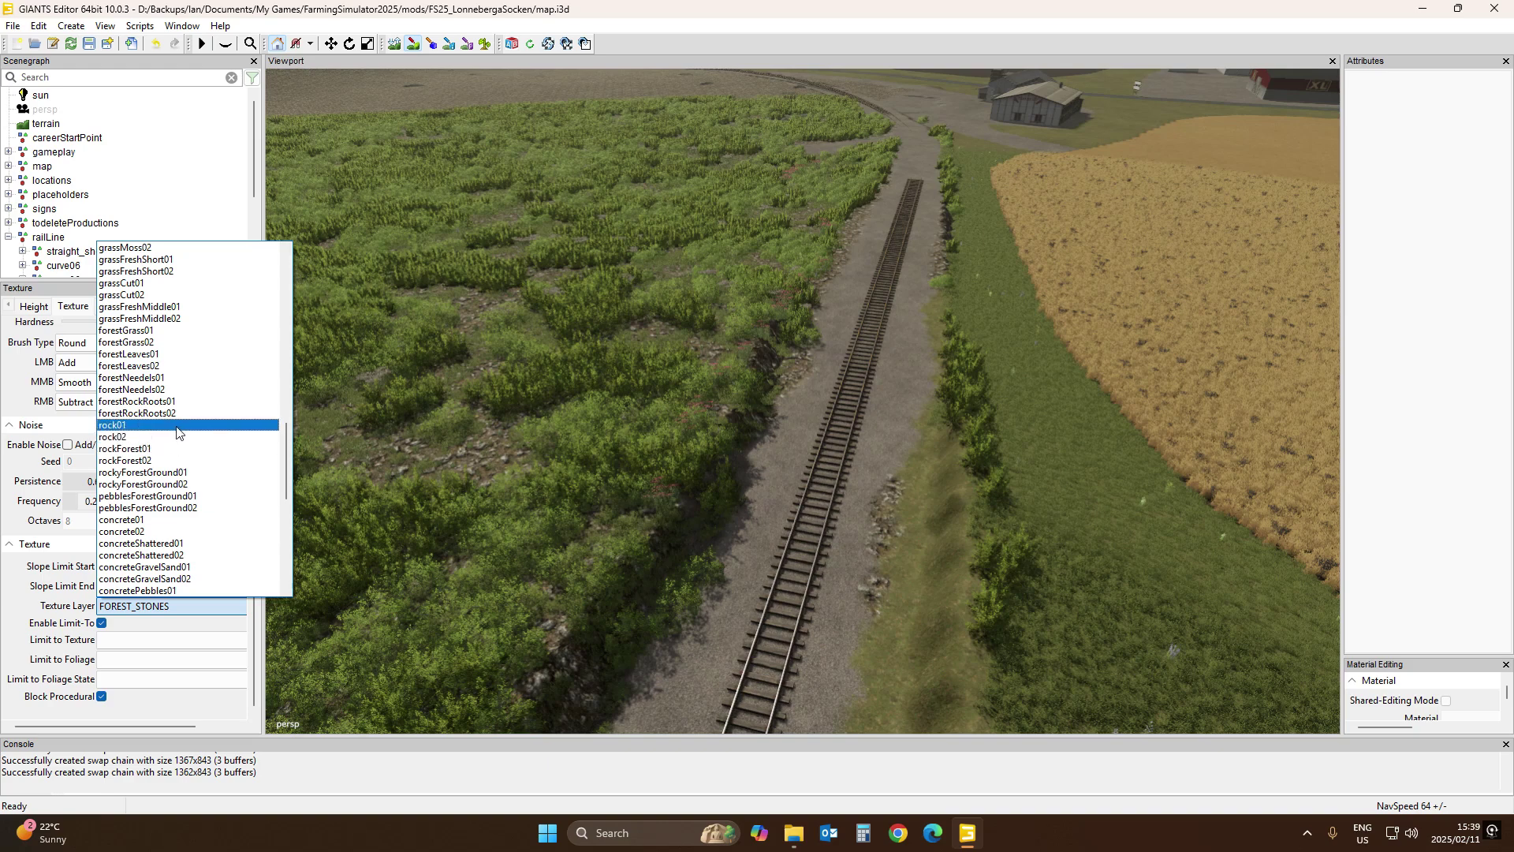
pyautogui.click(179, 426)
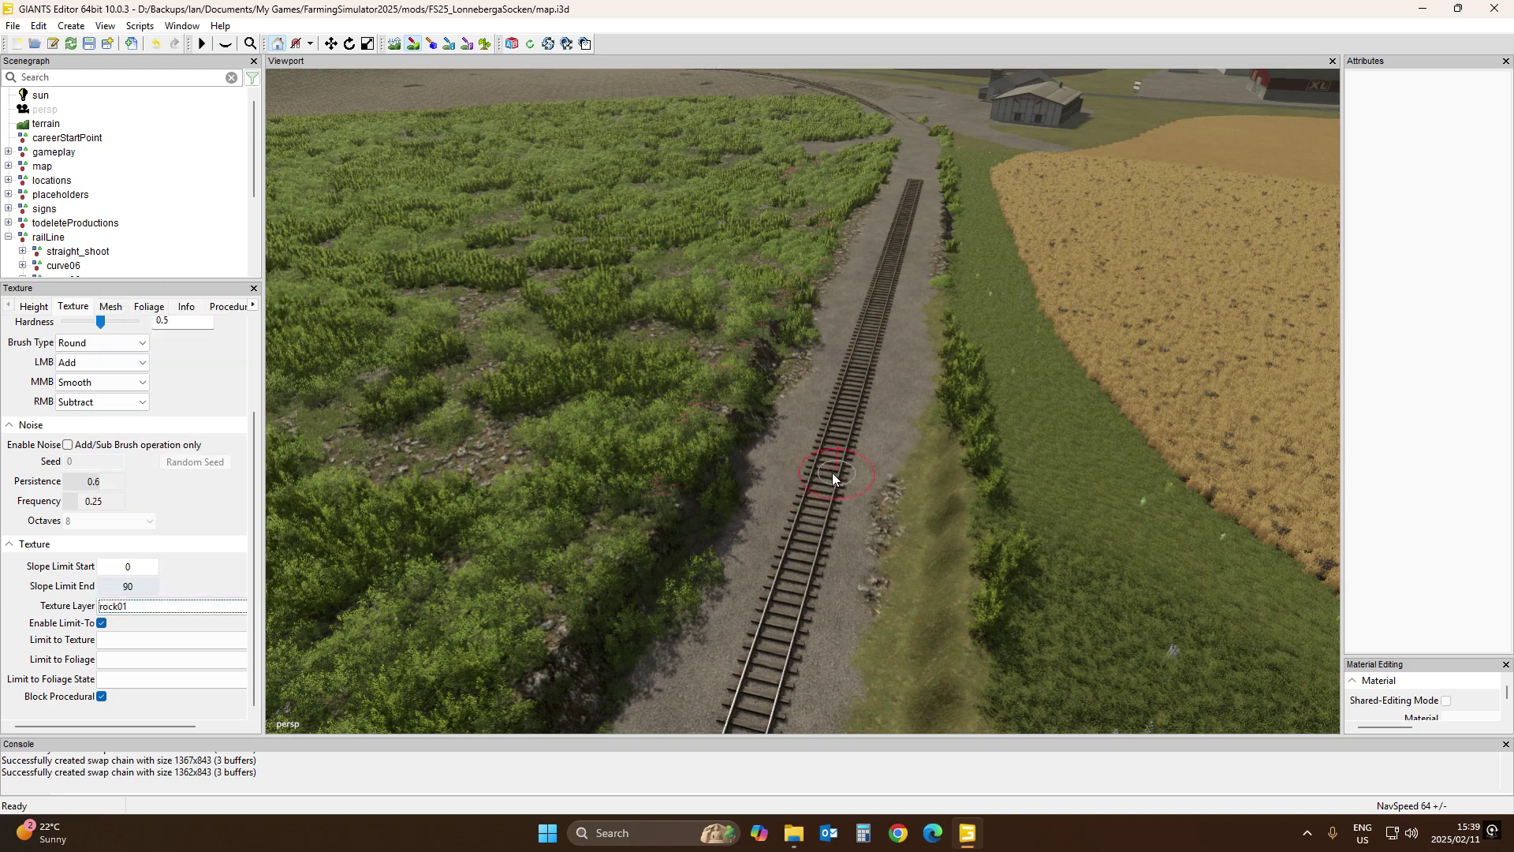
pyautogui.moveTo(832, 476); pyautogui.dragTo(793, 565)
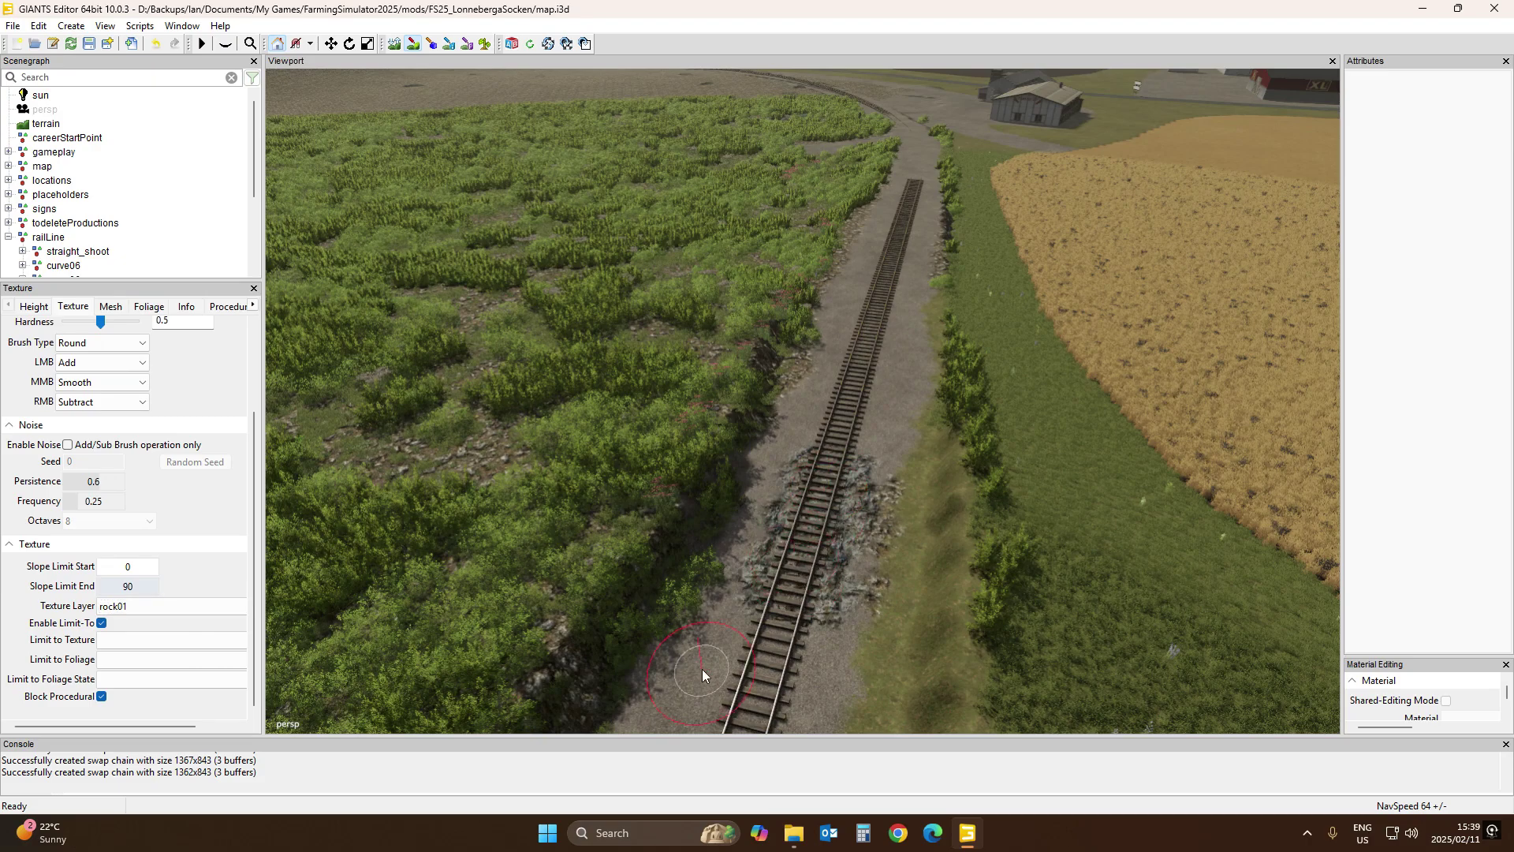
pyautogui.moveTo(702, 669)
pyautogui.mouseDown(button='right')
pyautogui.moveTo(911, 659)
pyautogui.moveTo(944, 731)
pyautogui.mouseUp(button='right')
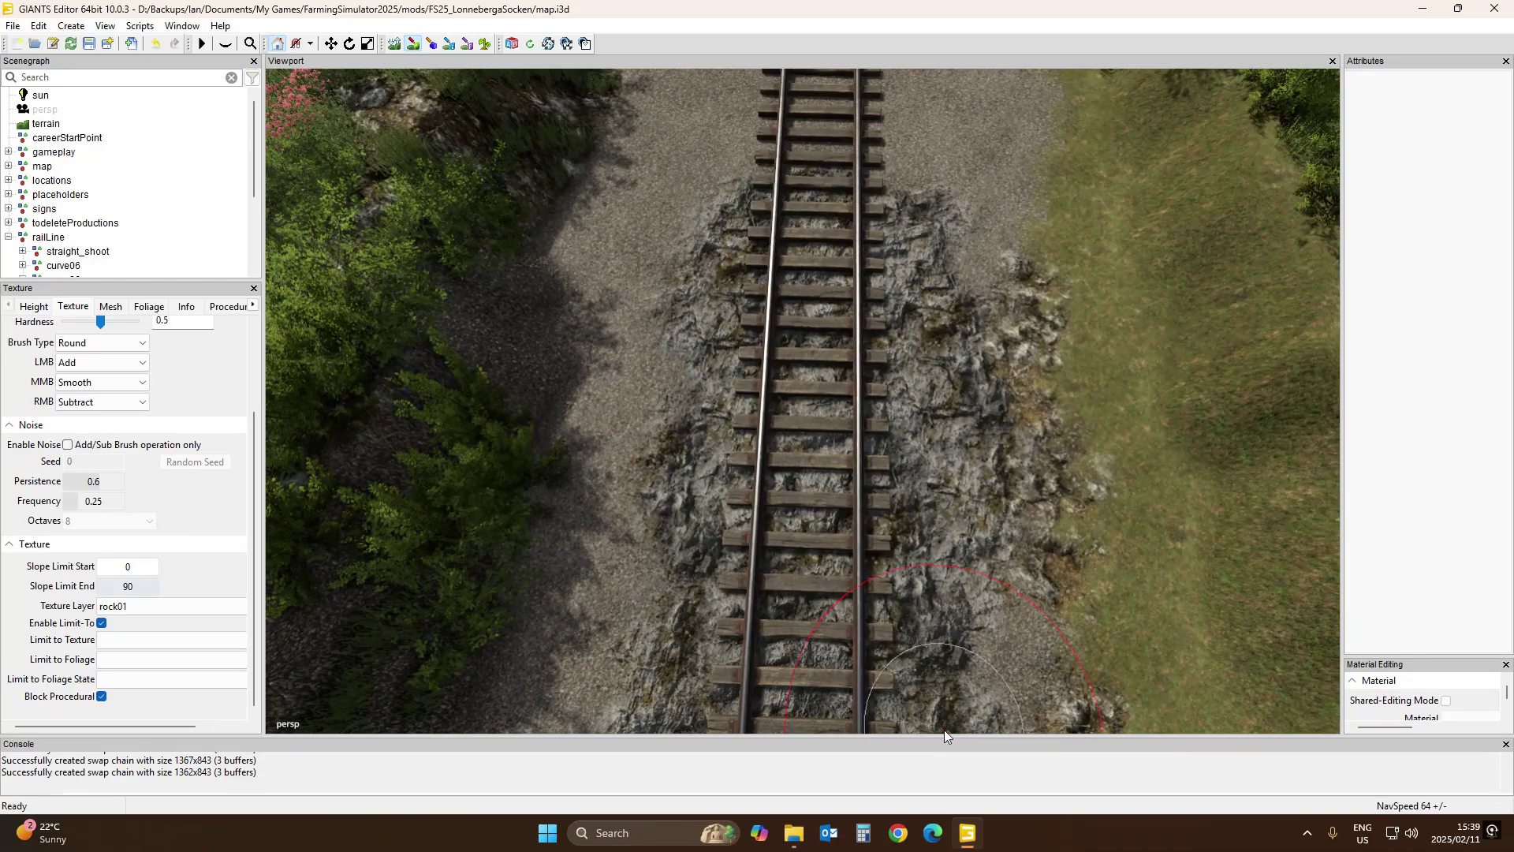
pyautogui.hotkey('ctrl', 'z')
# Test rock01 again with a short texture stroke between the rails, and undo the stroke
pyautogui.click(142, 608)
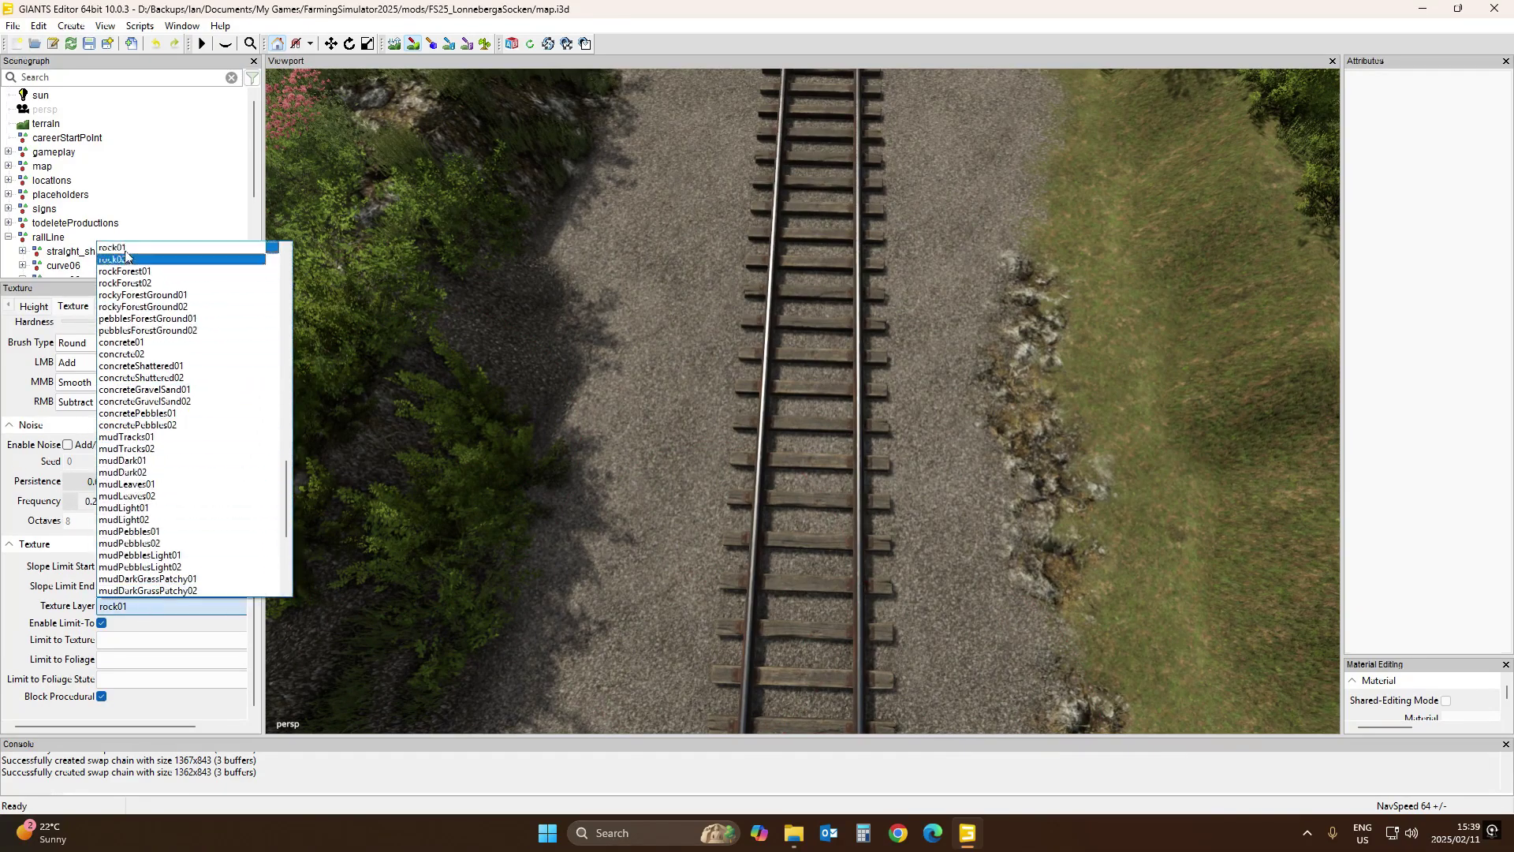
pyautogui.click(122, 248)
pyautogui.moveTo(830, 224); pyautogui.dragTo(814, 416)
pyautogui.hotkey('ctrl', 'z')
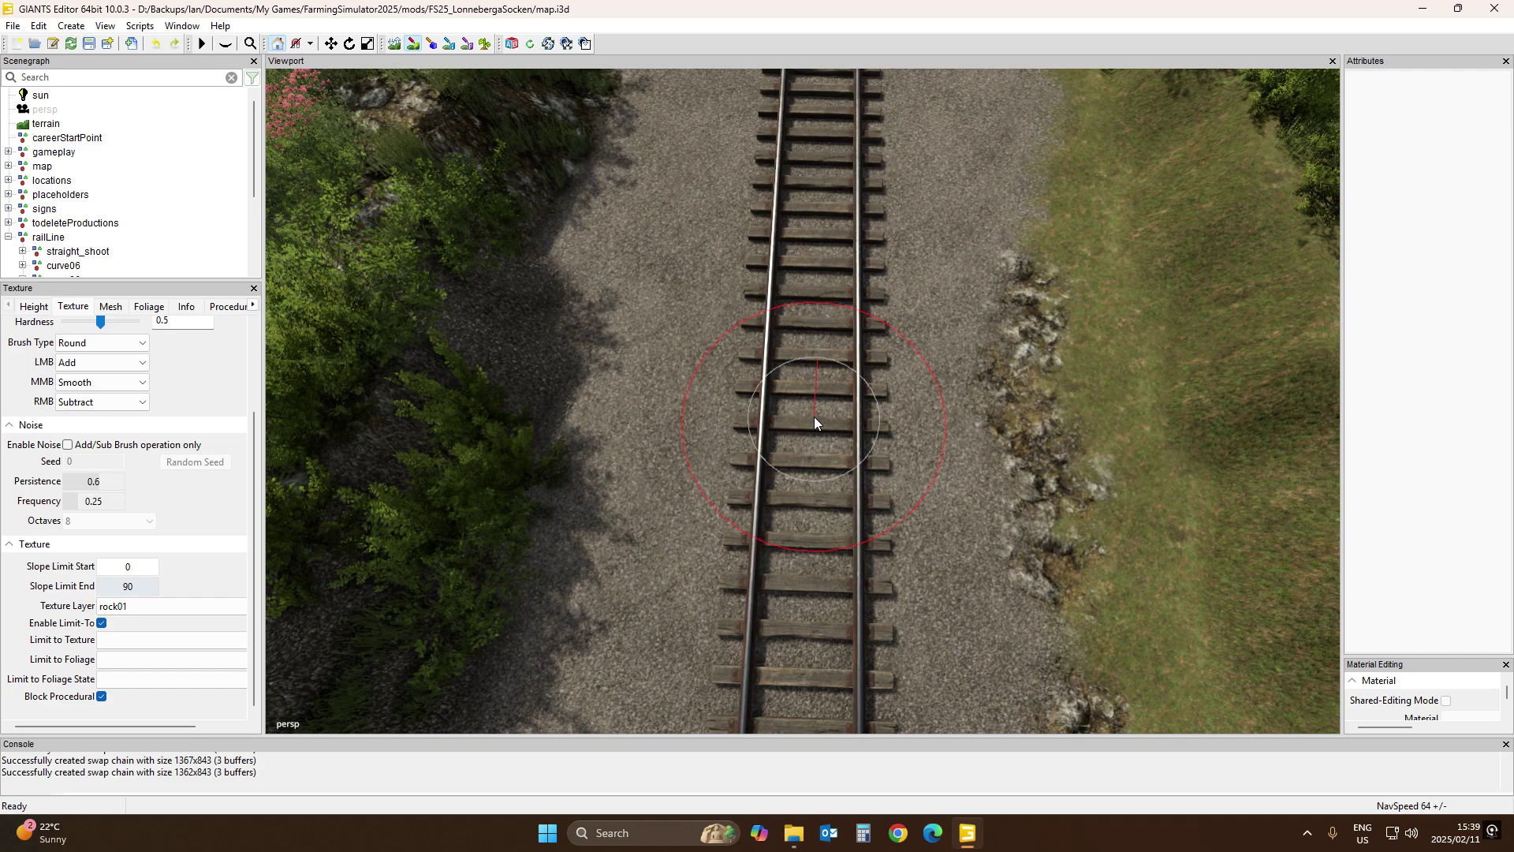
# Set the texture layer of the terrain paint brush to GRASS_DIRT
pyautogui.click(414, 44)
pyautogui.moveTo(778, 413); pyautogui.dragTo(788, 250, button='right')
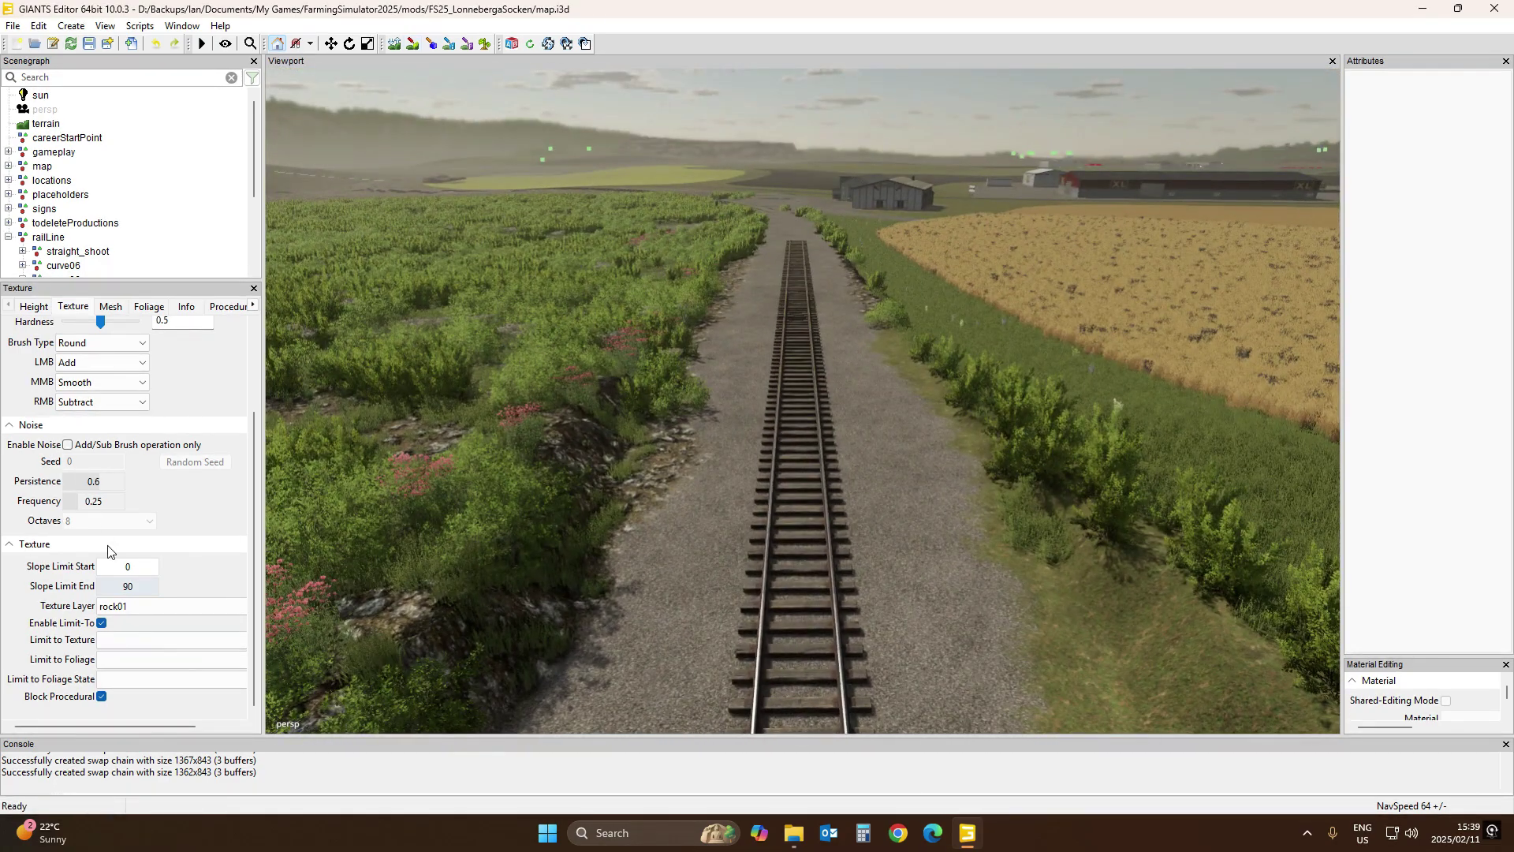
pyautogui.click(170, 606)
pyautogui.scroll(1, 134, 442)
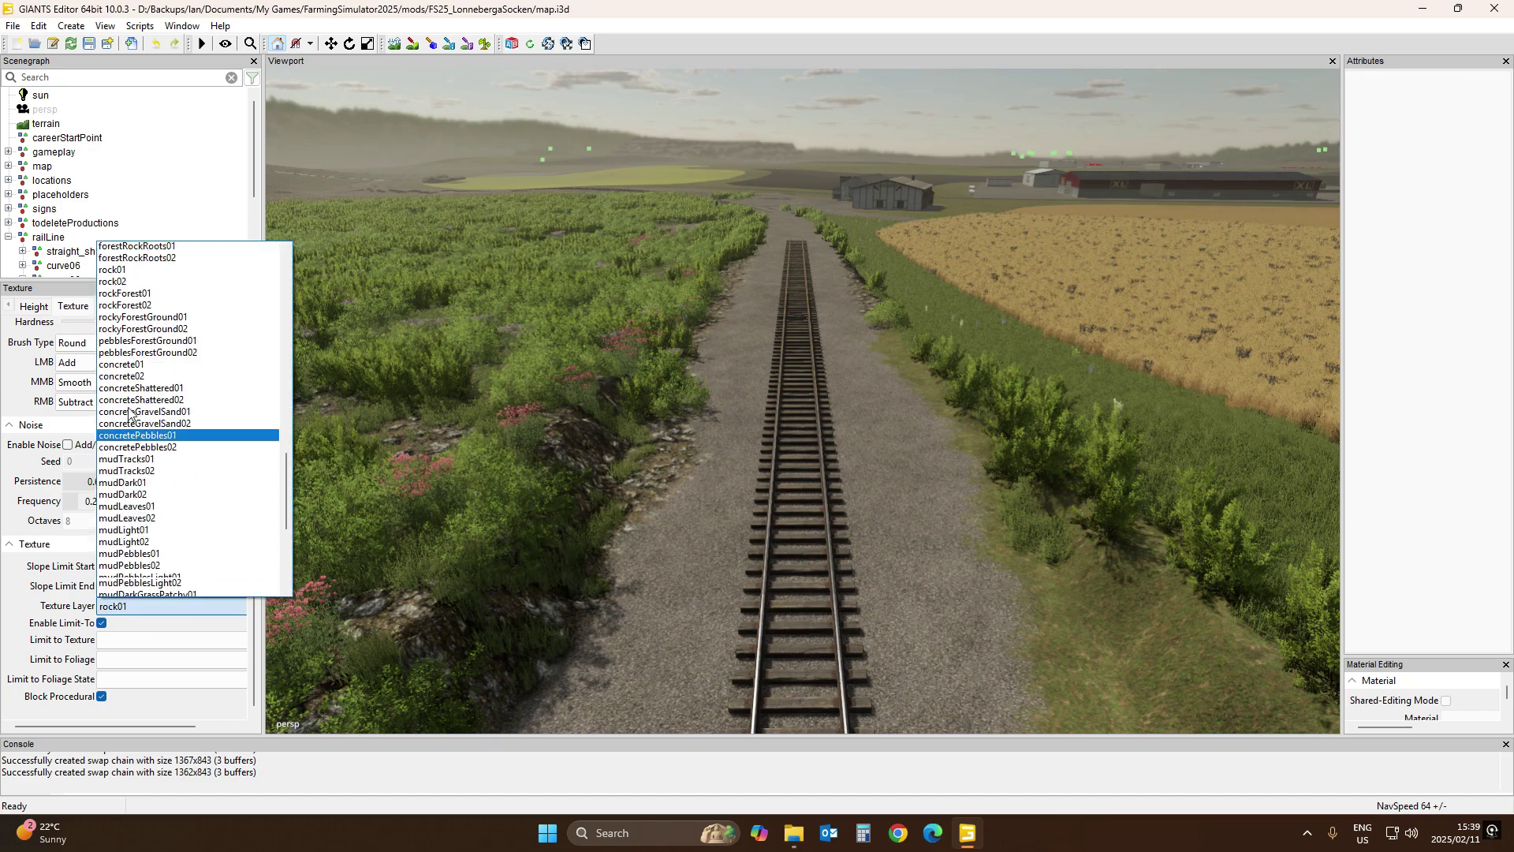
pyautogui.scroll(10, 130, 414)
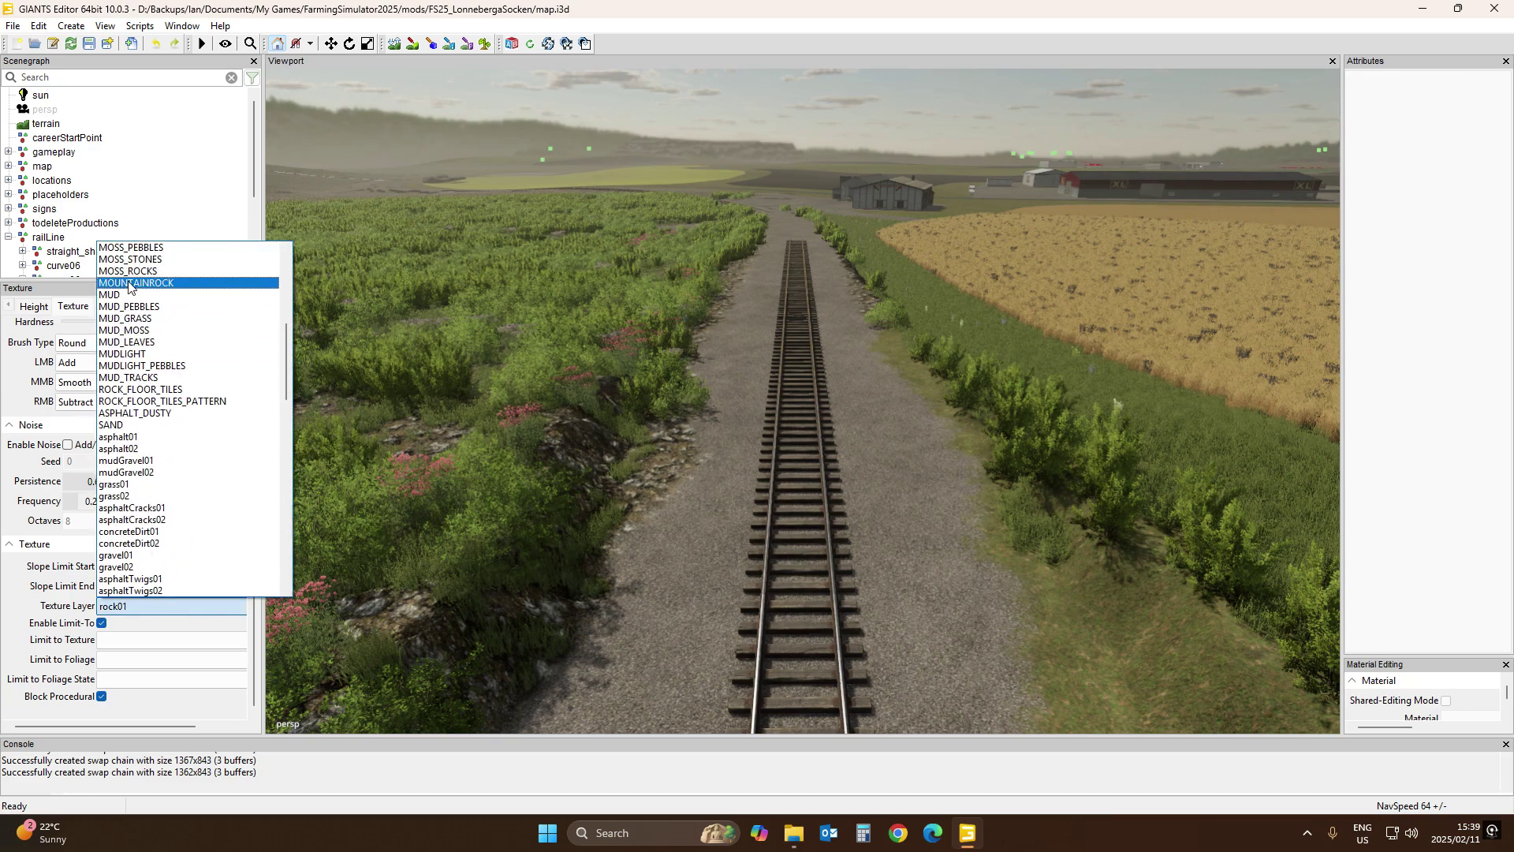
pyautogui.scroll(7, 123, 355)
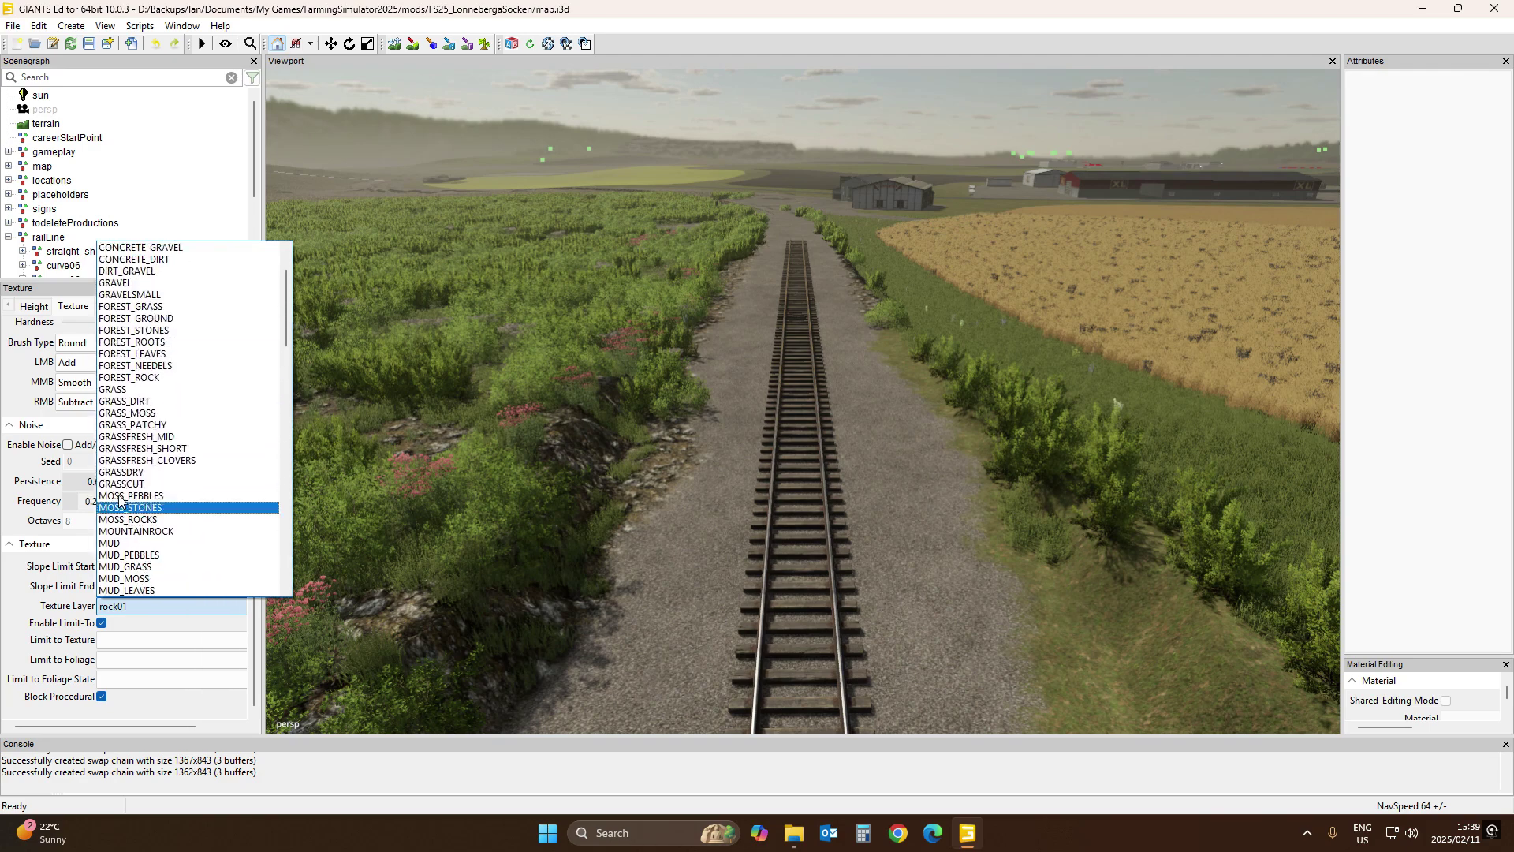
pyautogui.click(113, 403)
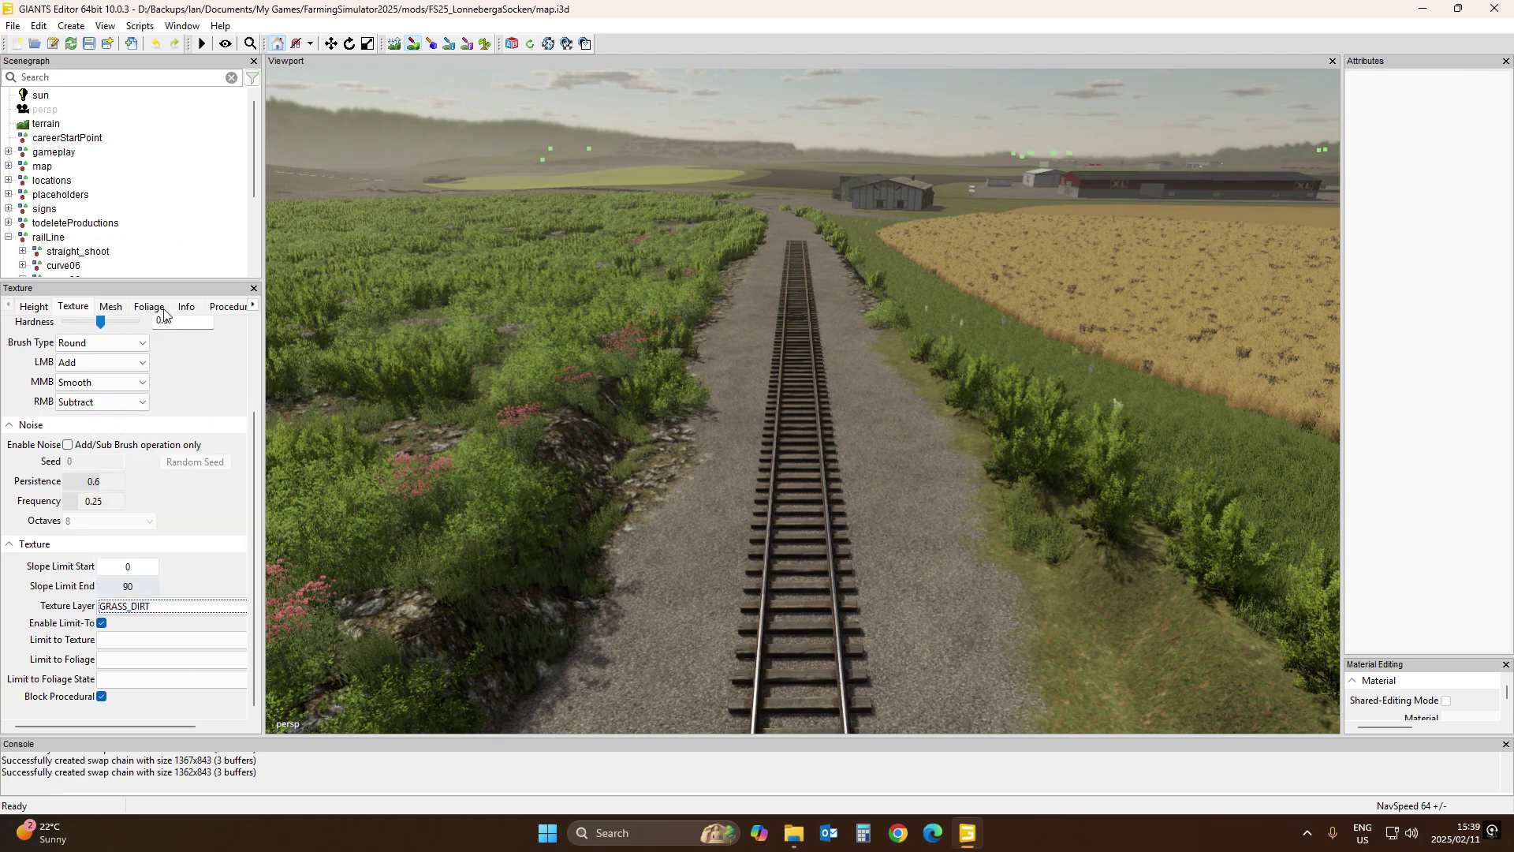